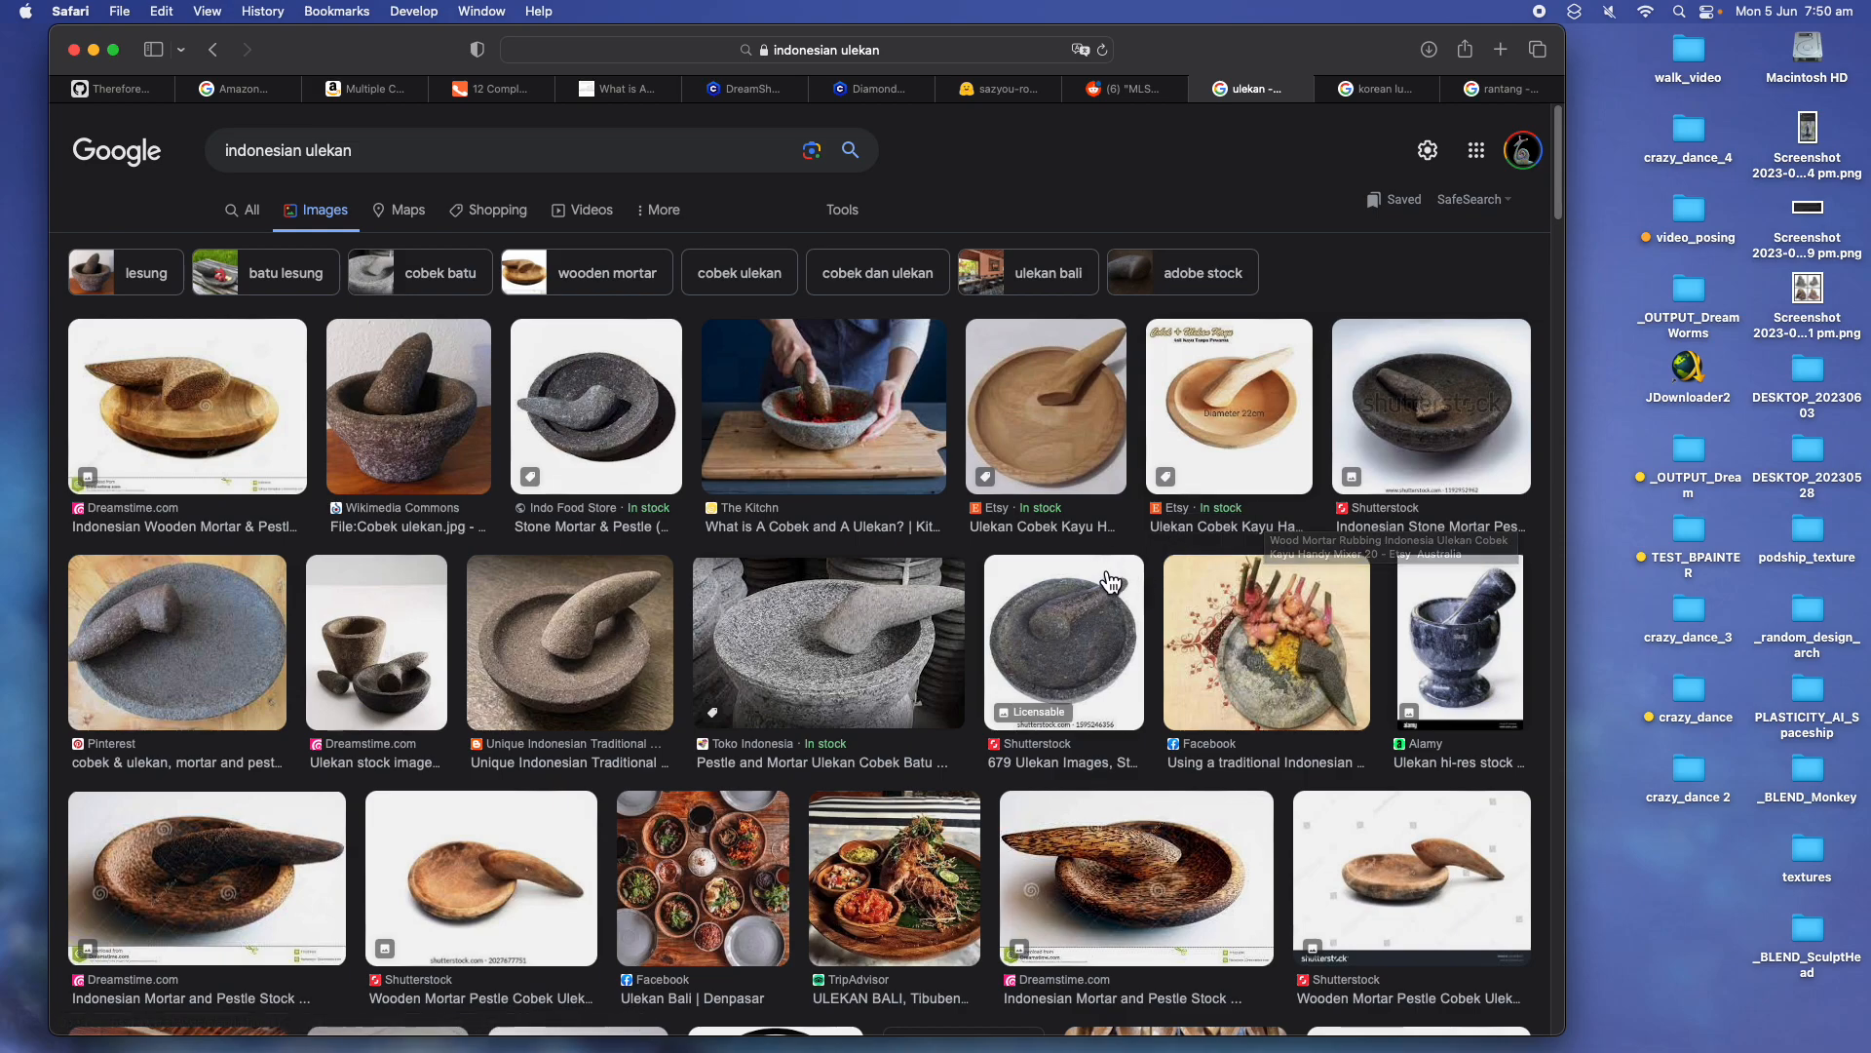
Examine the reference image results for the Indonesian ulekan and the Korean metal lunch box.
{"action": "scroll", "coordinate": [857, 858], "scroll_direction": "down", "scroll_amount": 5}
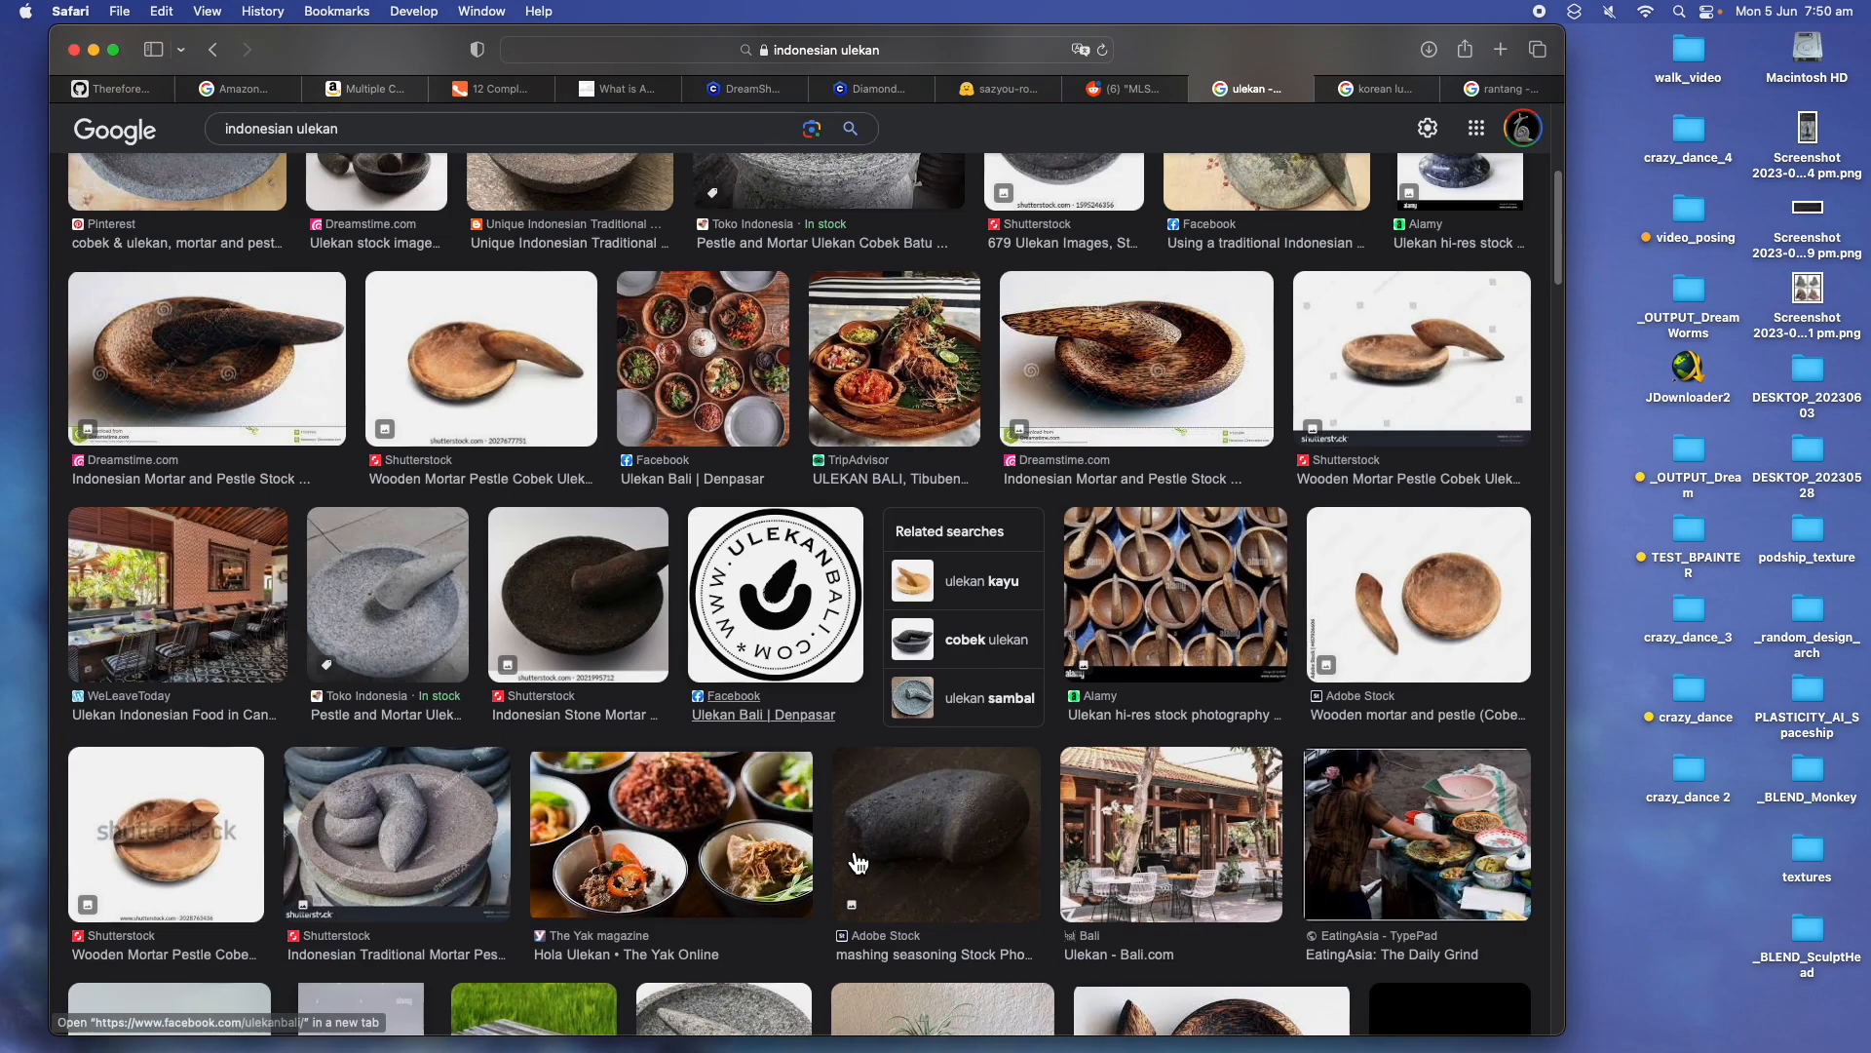
{"action": "scroll", "coordinate": [1045, 592], "scroll_direction": "up", "scroll_amount": 5}
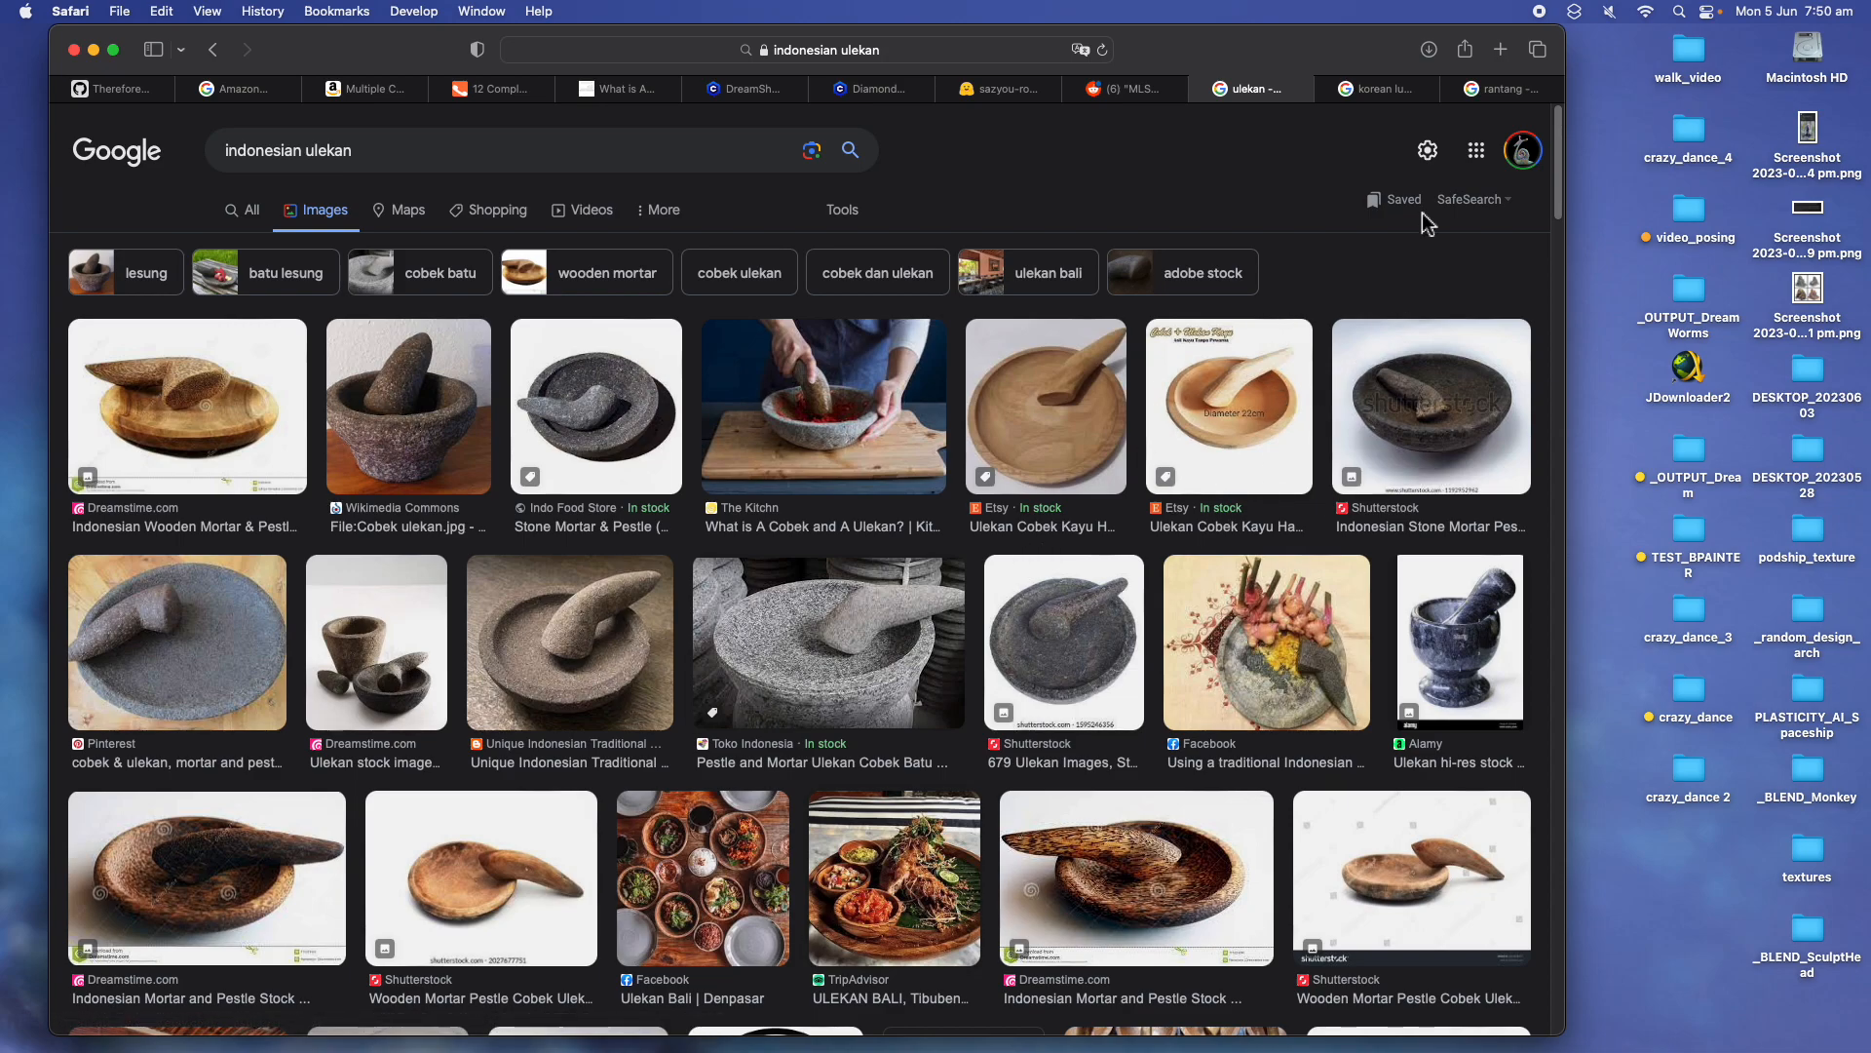
{"action": "left_click", "coordinate": [1385, 89]}
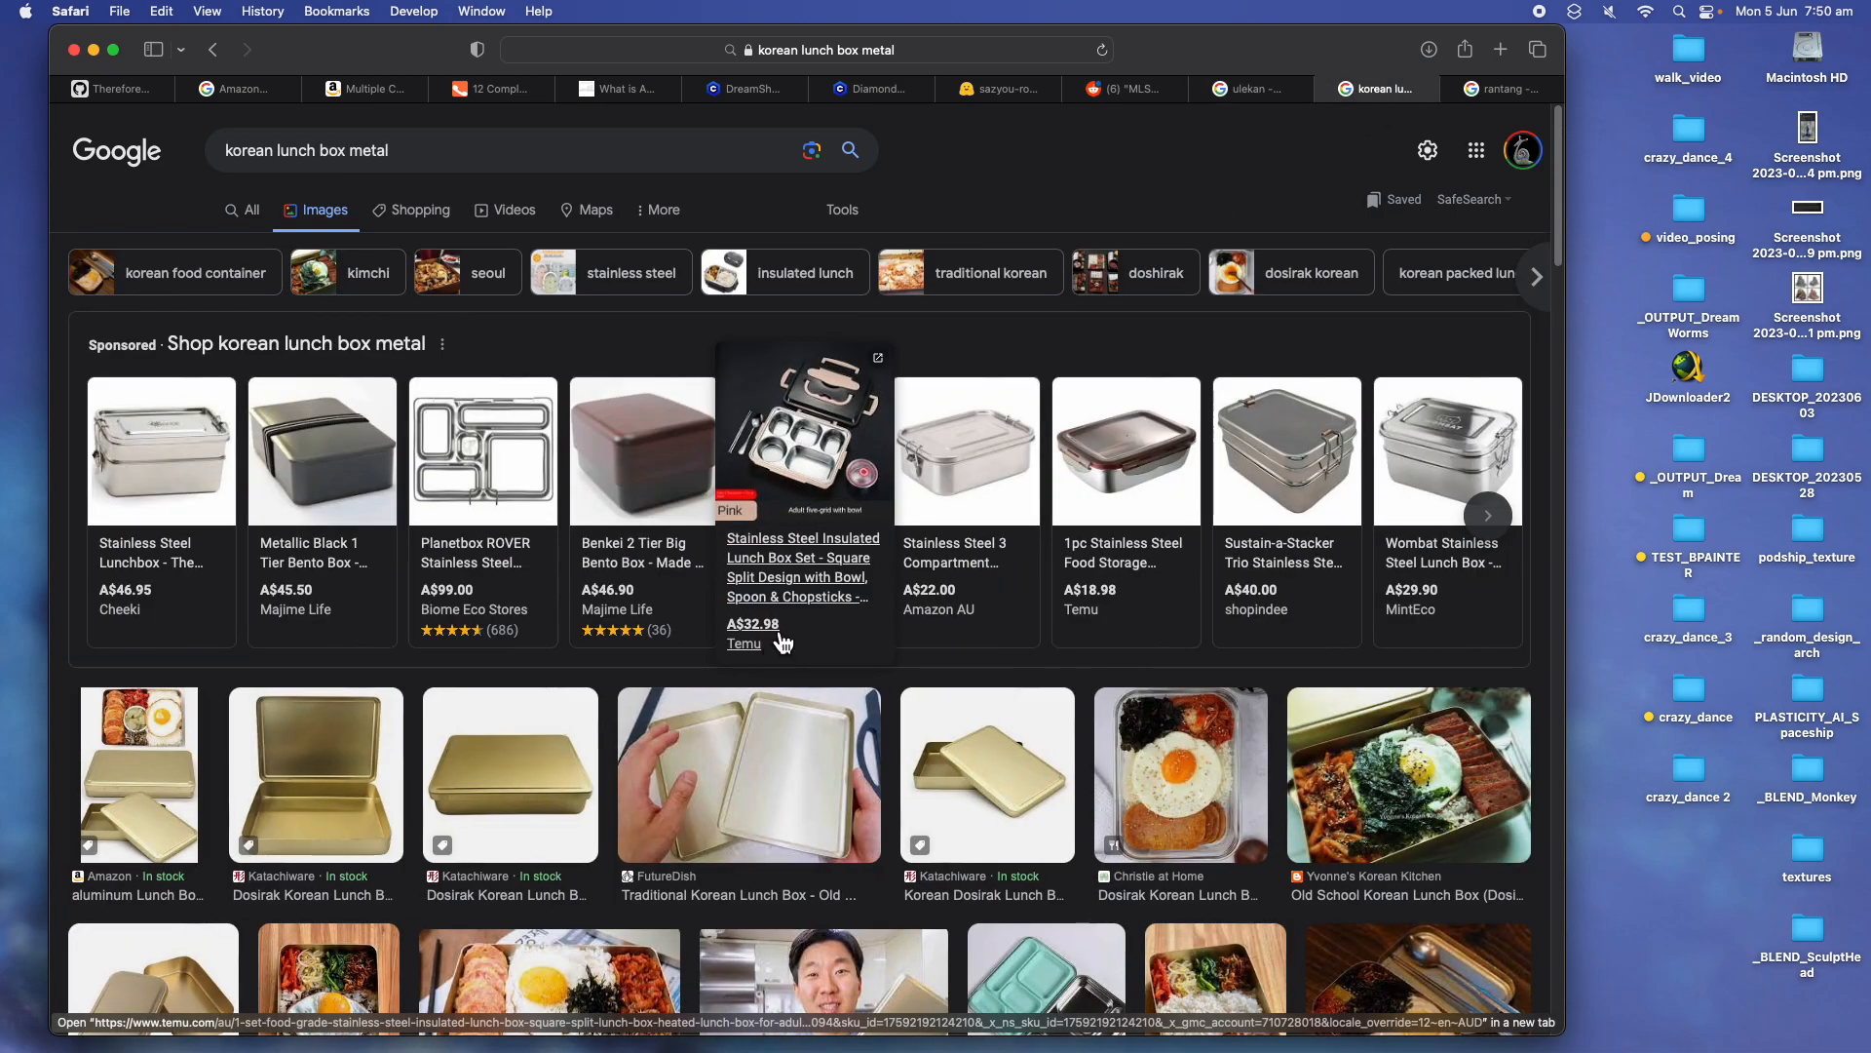
{"action": "scroll", "coordinate": [740, 526], "scroll_direction": "down", "scroll_amount": 1}
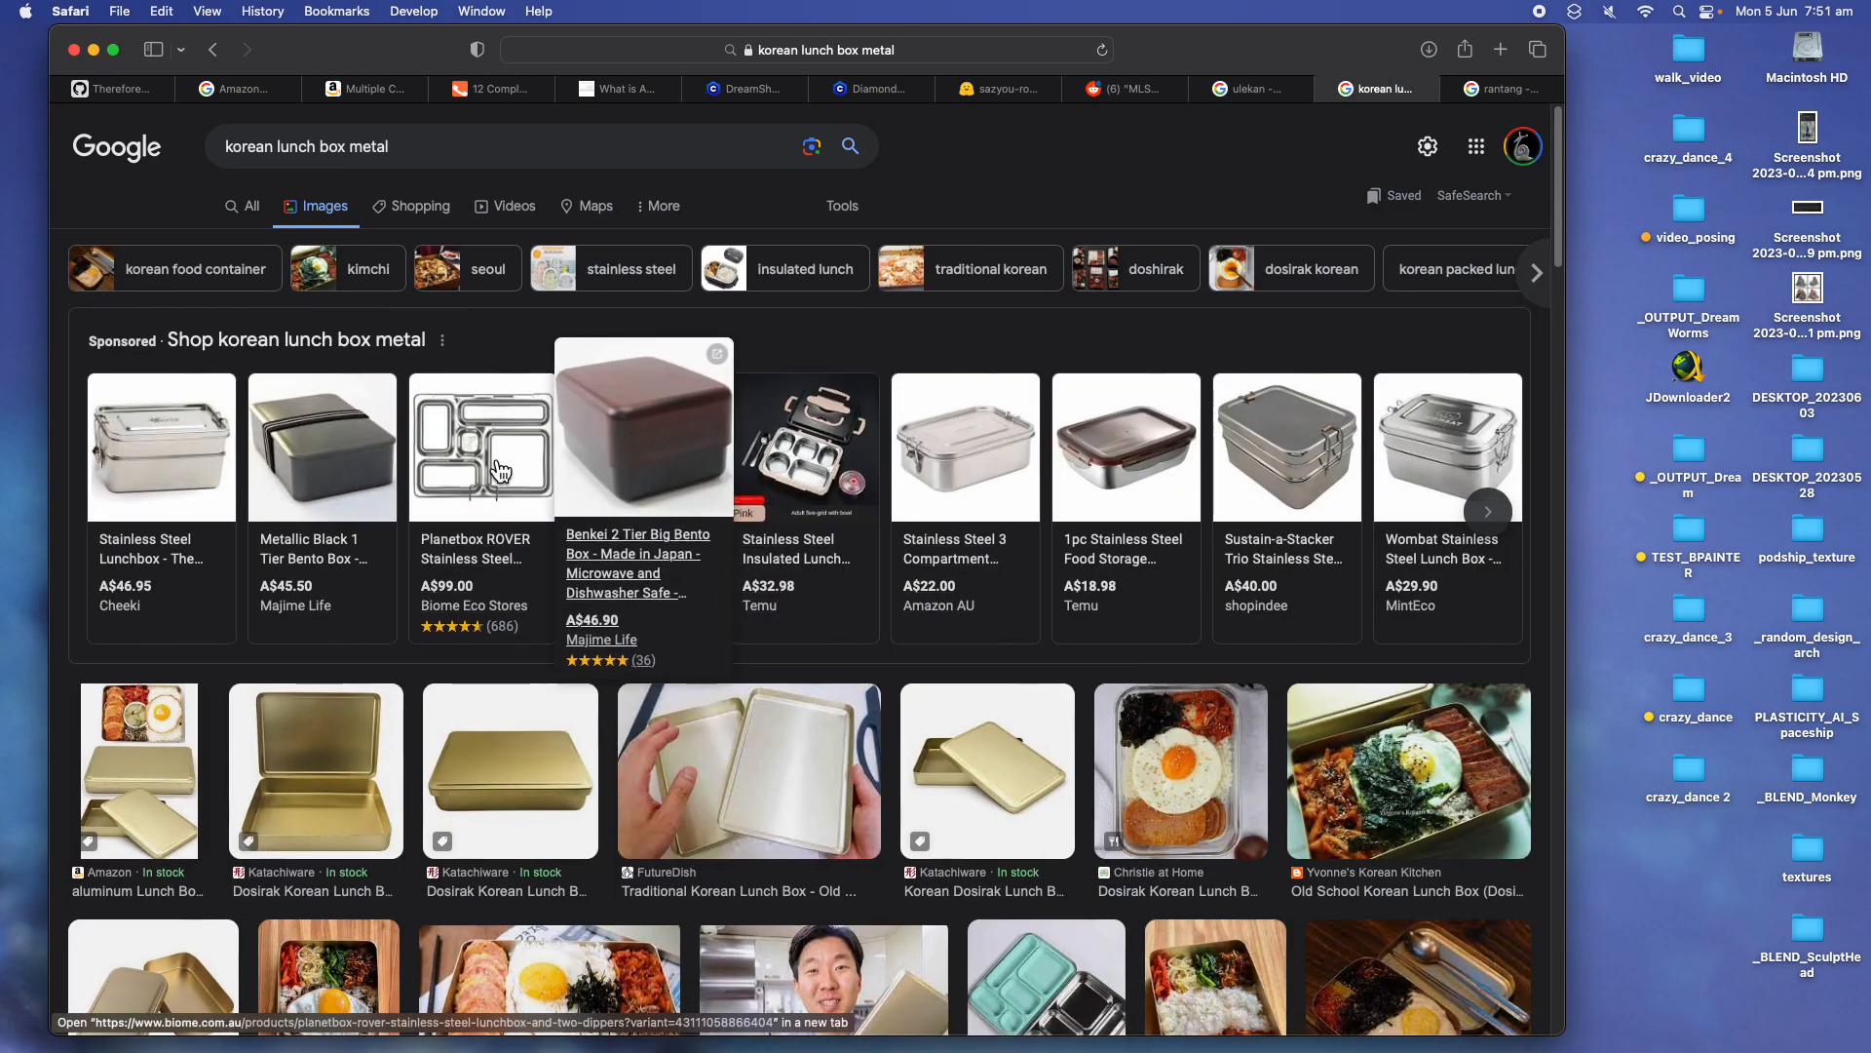
{"action": "scroll", "coordinate": [472, 447], "scroll_direction": "down", "scroll_amount": 4}
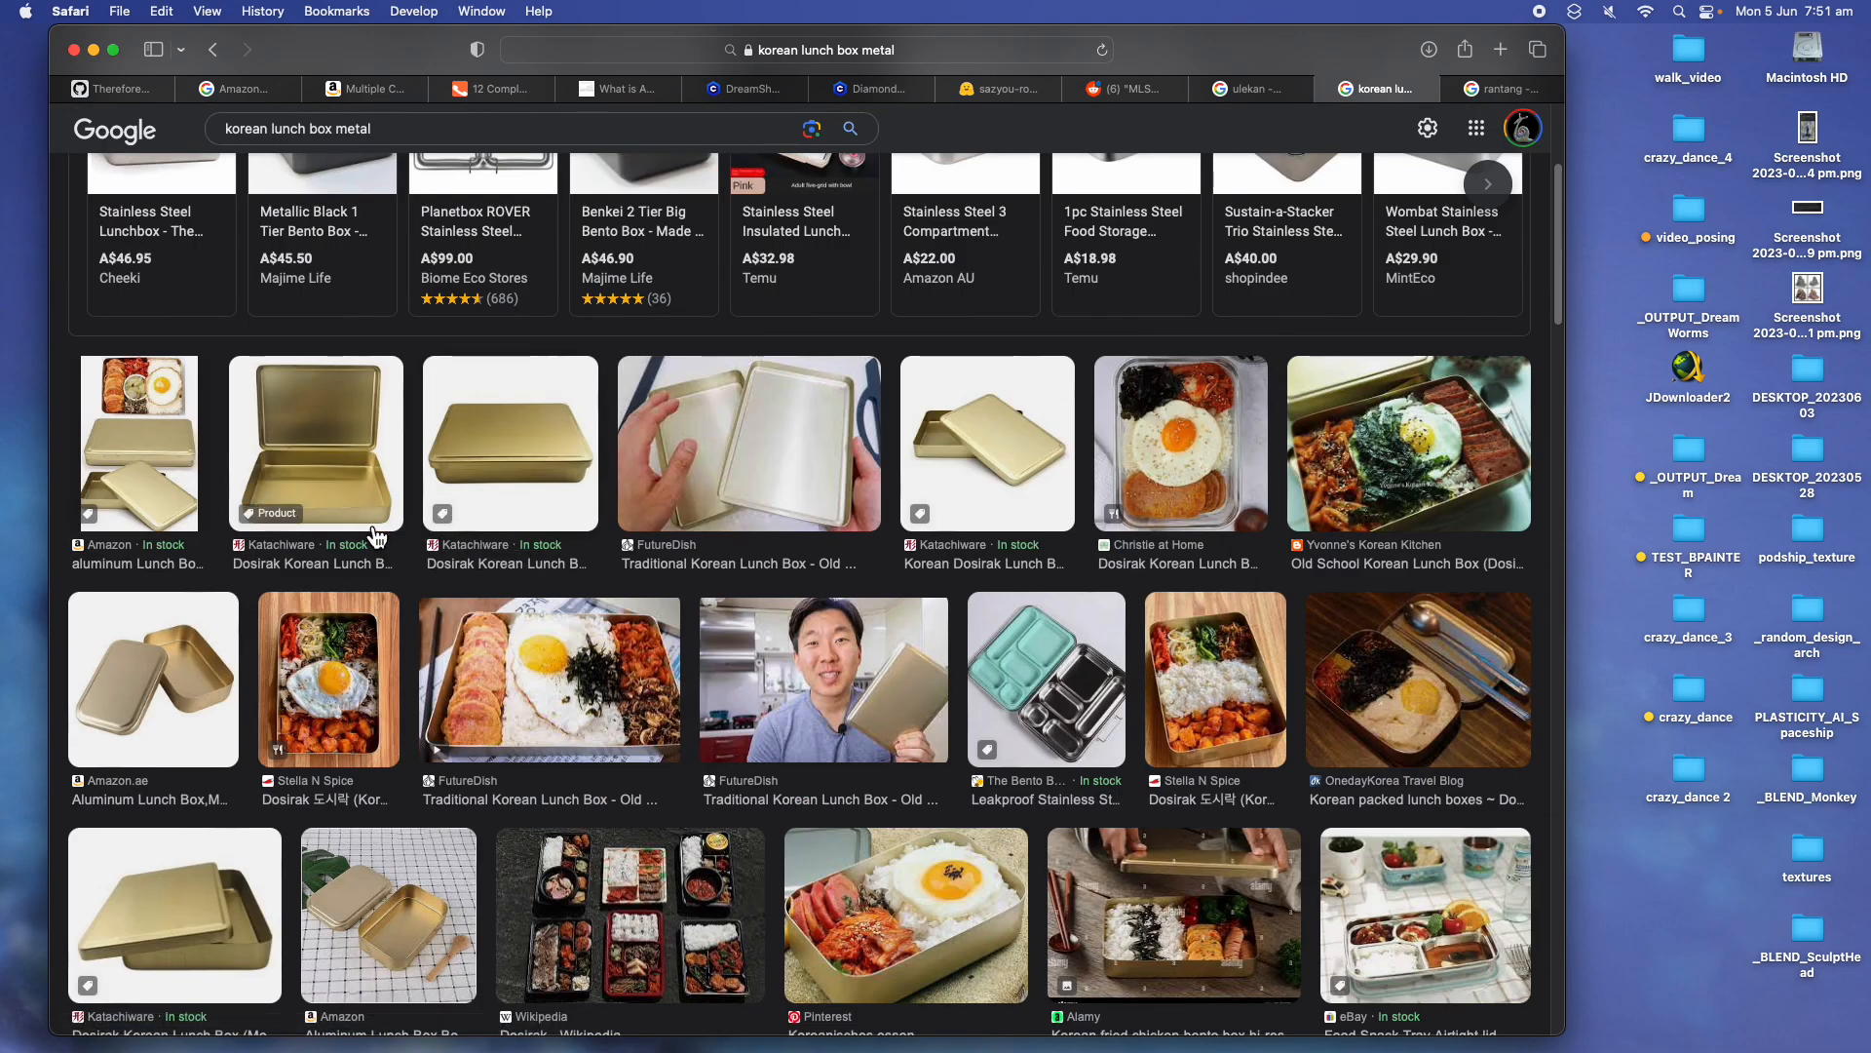
{"action": "scroll", "coordinate": [459, 484], "scroll_direction": "down", "scroll_amount": 2}
{"action": "scroll", "coordinate": [1385, 226], "scroll_direction": "up", "scroll_amount": 6}
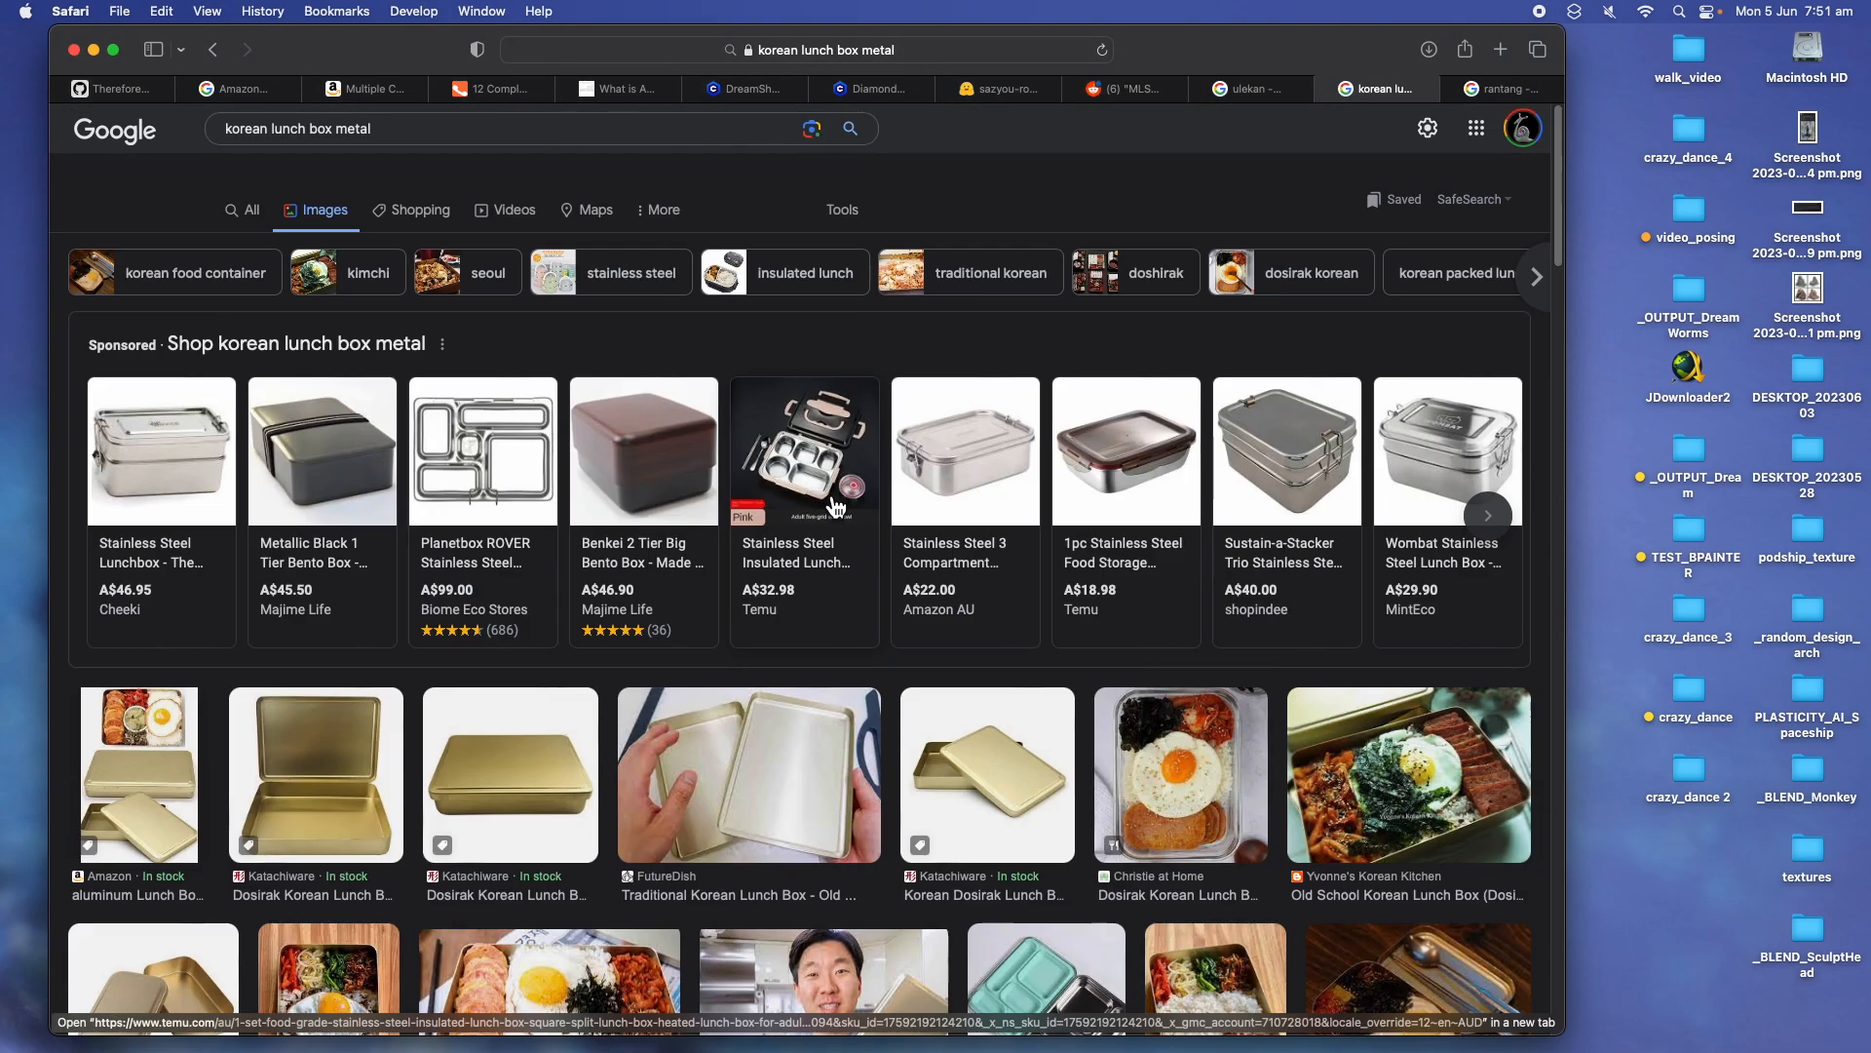
Examine the Indonesian rantang image results, enlarging the enamel, ceramic, stainless steel and line-drawn tiffin carriers for reference.
{"action": "left_click", "coordinate": [1506, 90]}
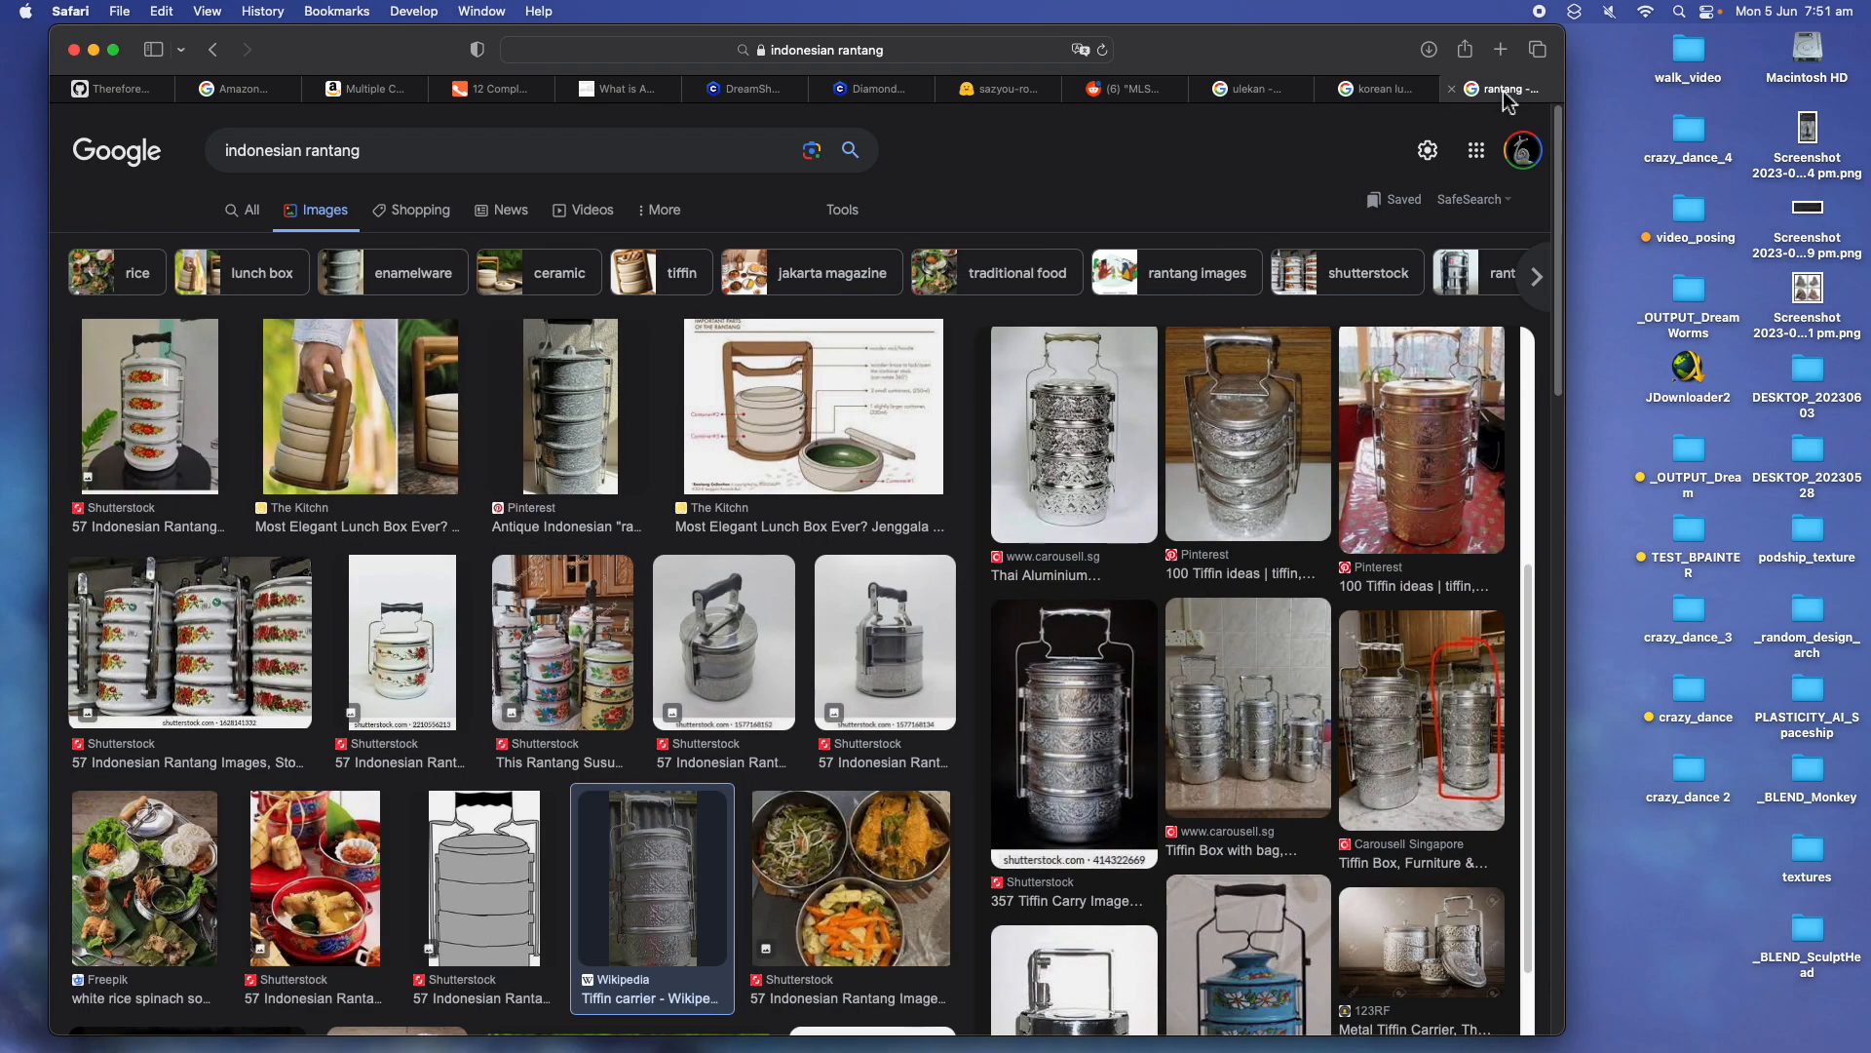
{"action": "left_click", "coordinate": [605, 437]}
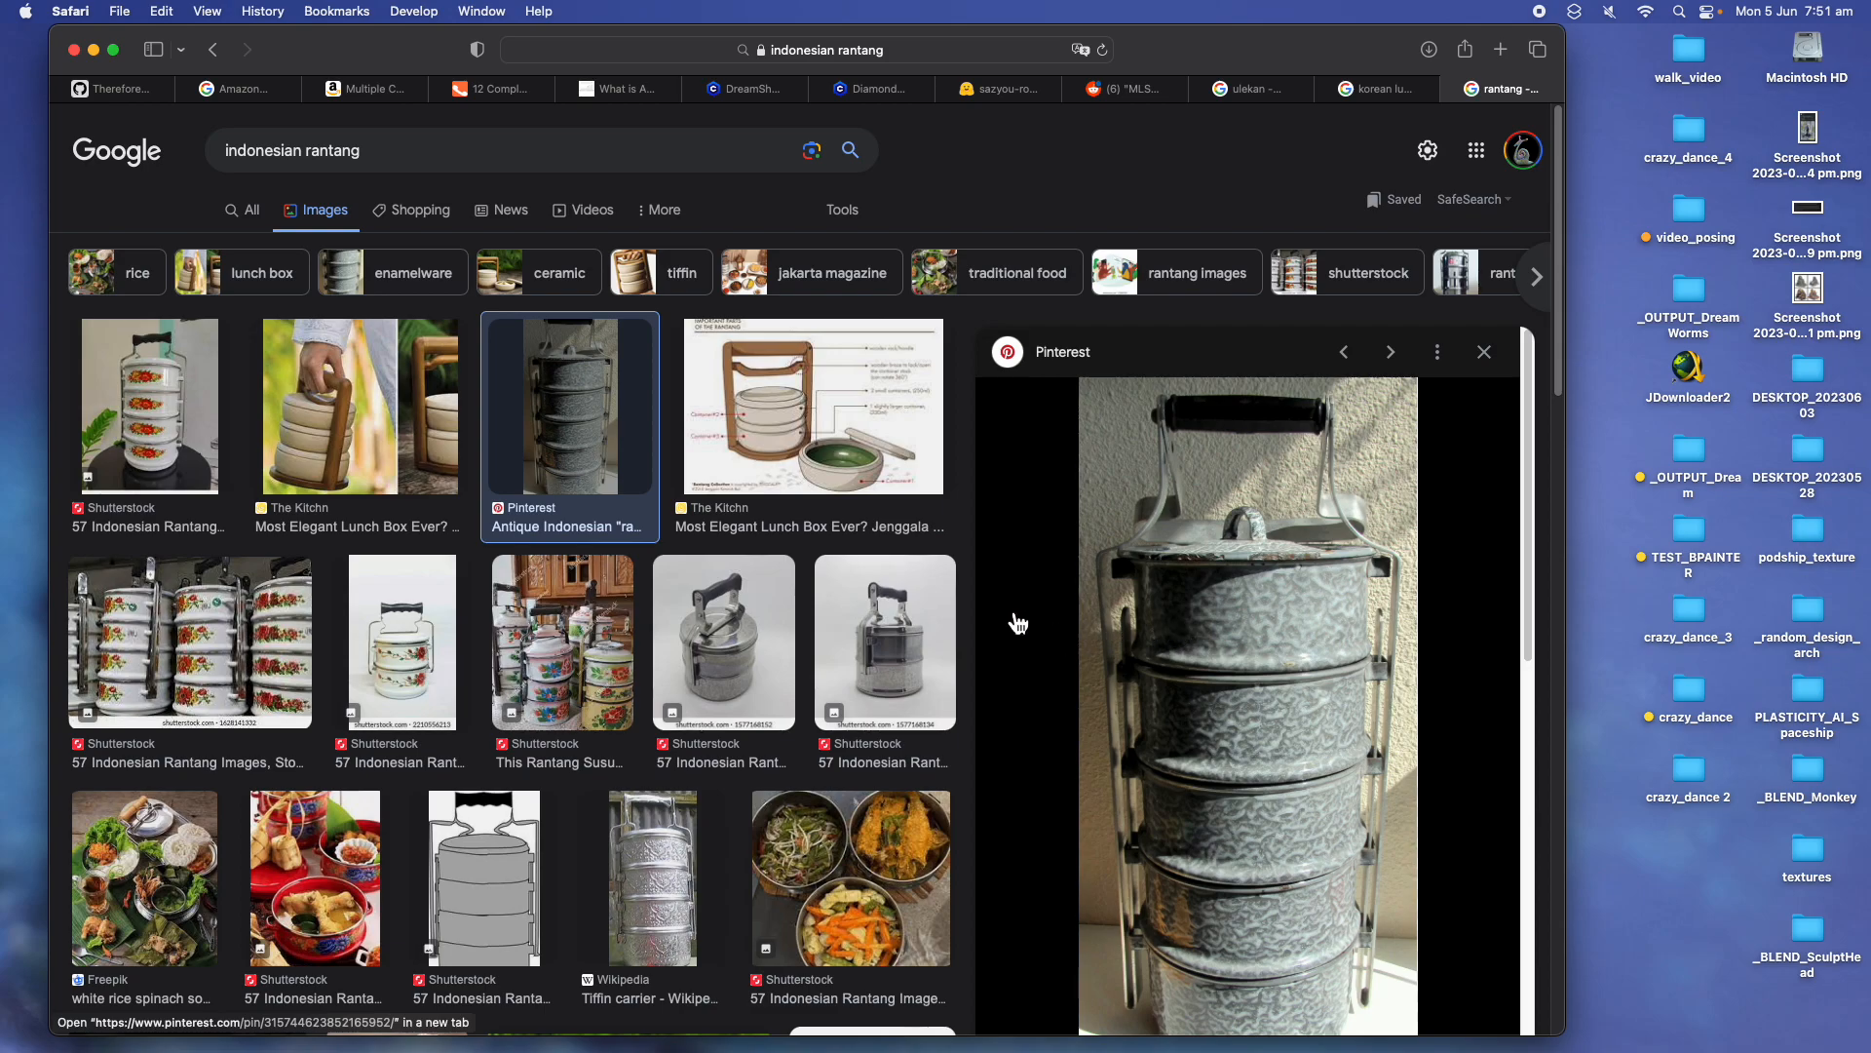
{"action": "scroll", "coordinate": [634, 692], "scroll_direction": "down", "scroll_amount": 3}
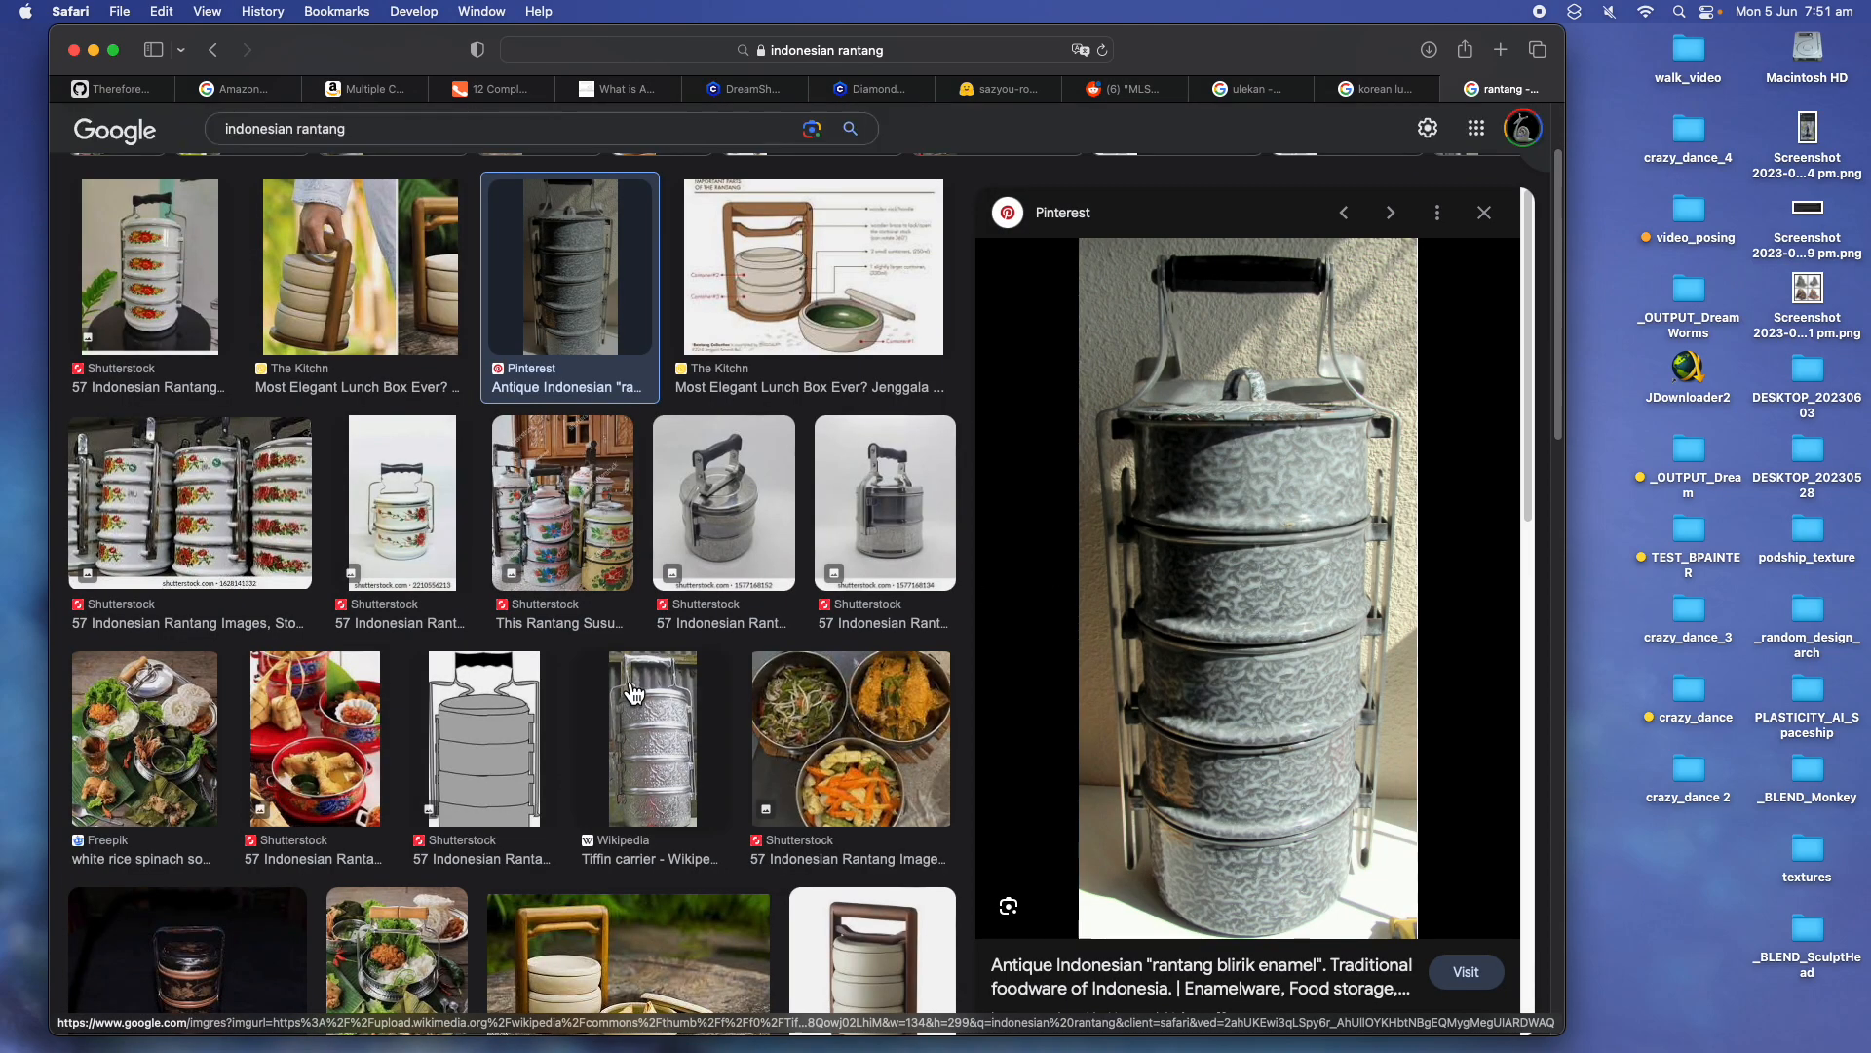
{"action": "scroll", "coordinate": [634, 692], "scroll_direction": "down", "scroll_amount": 7}
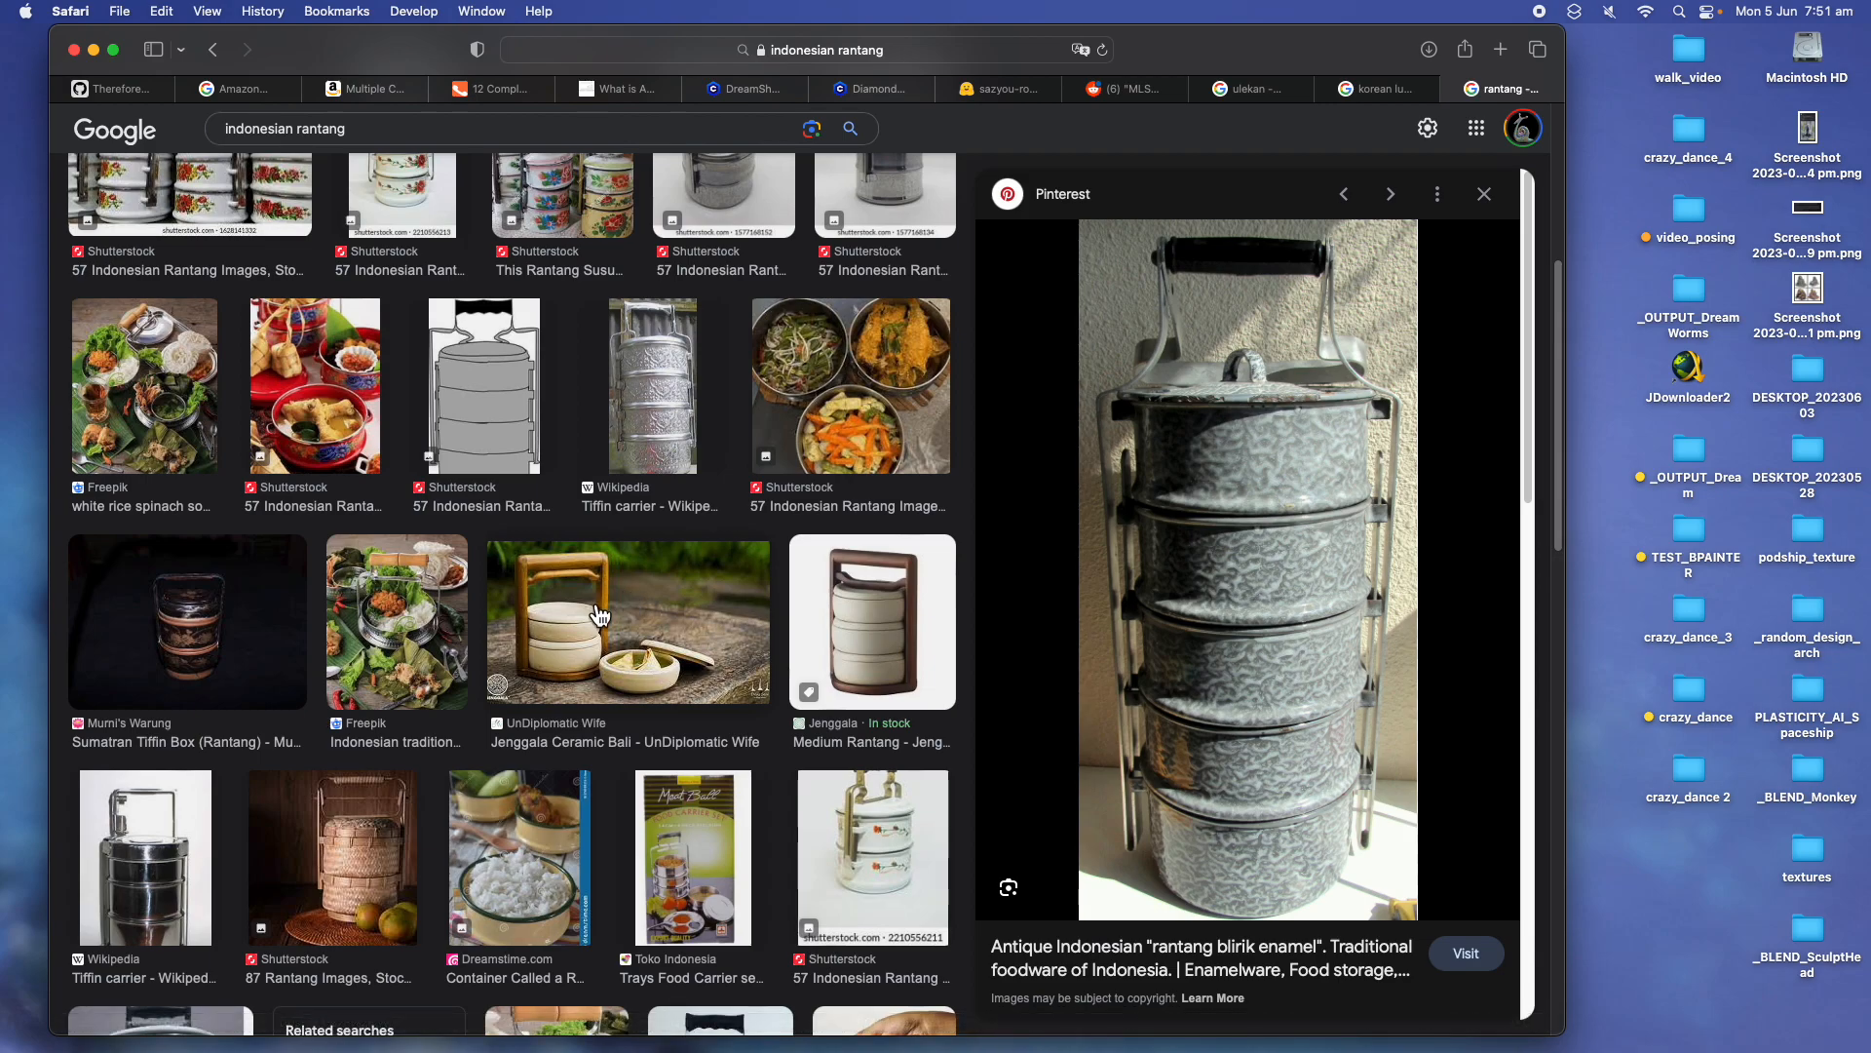
{"action": "left_click", "coordinate": [599, 616]}
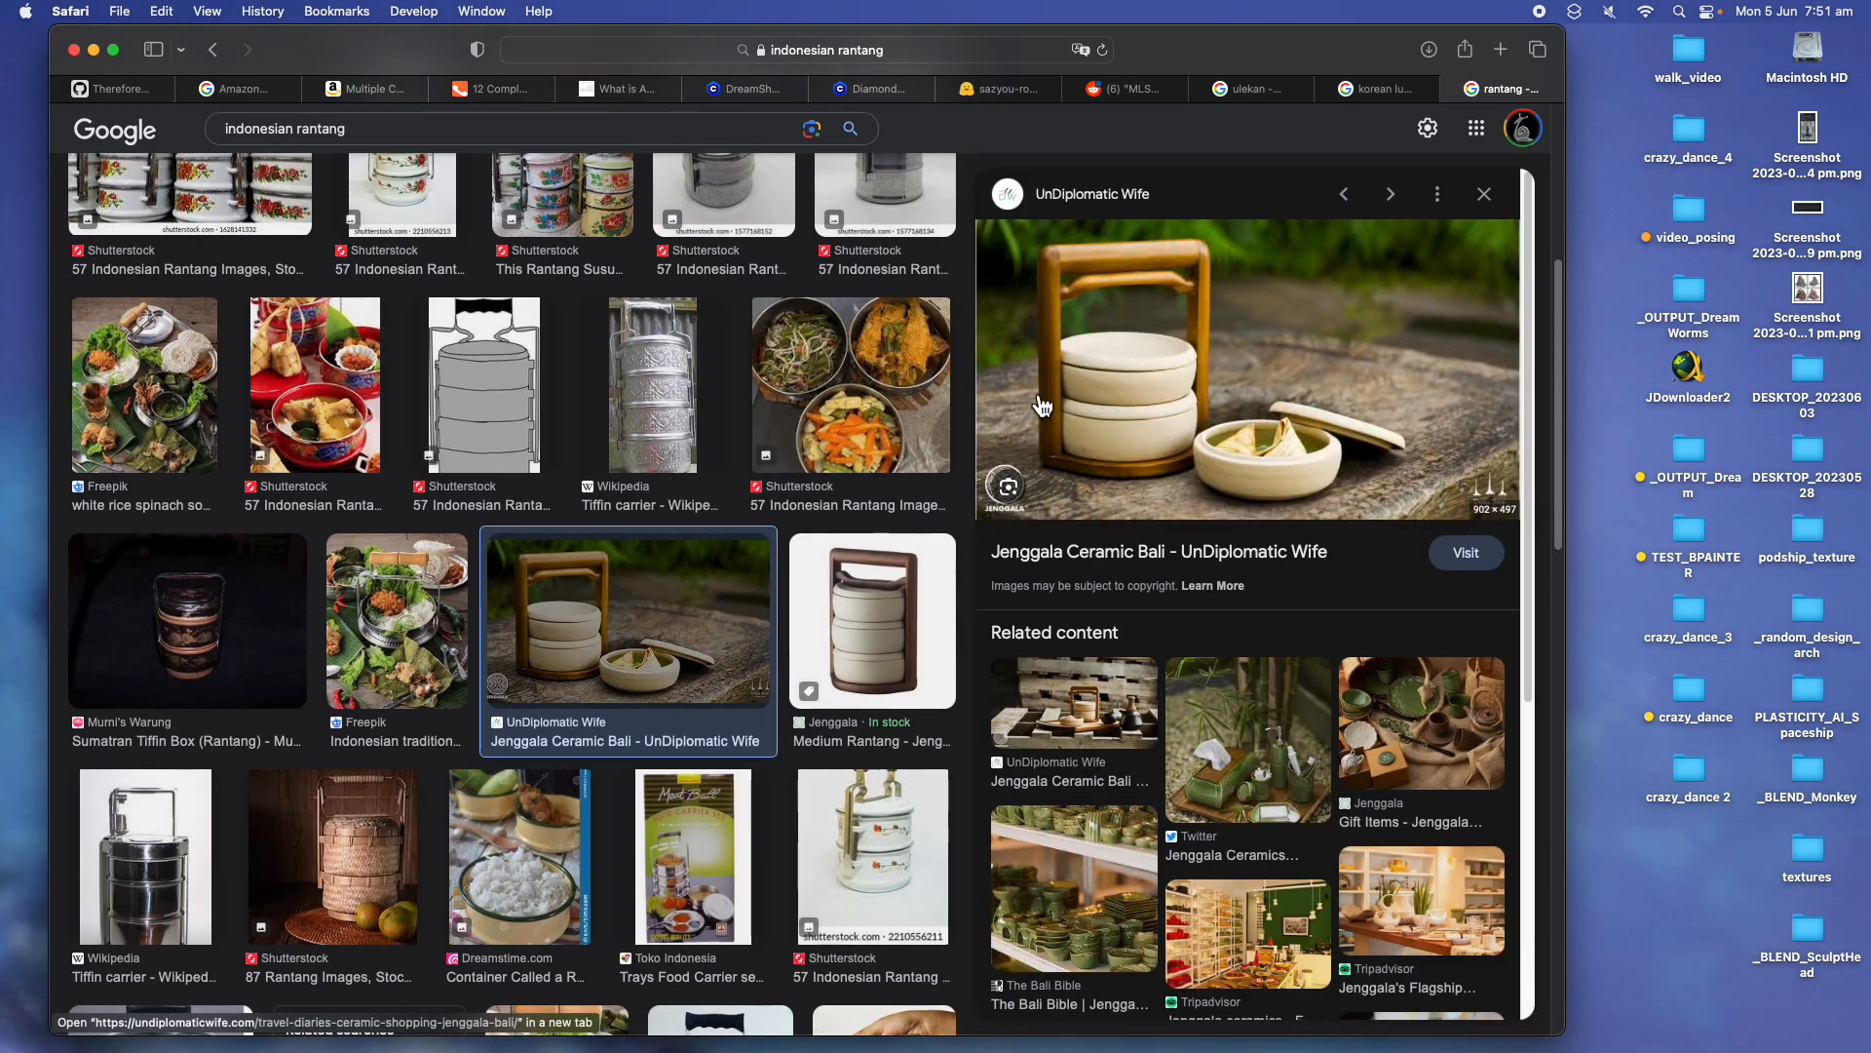
{"action": "scroll", "coordinate": [719, 624], "scroll_direction": "up", "scroll_amount": 10}
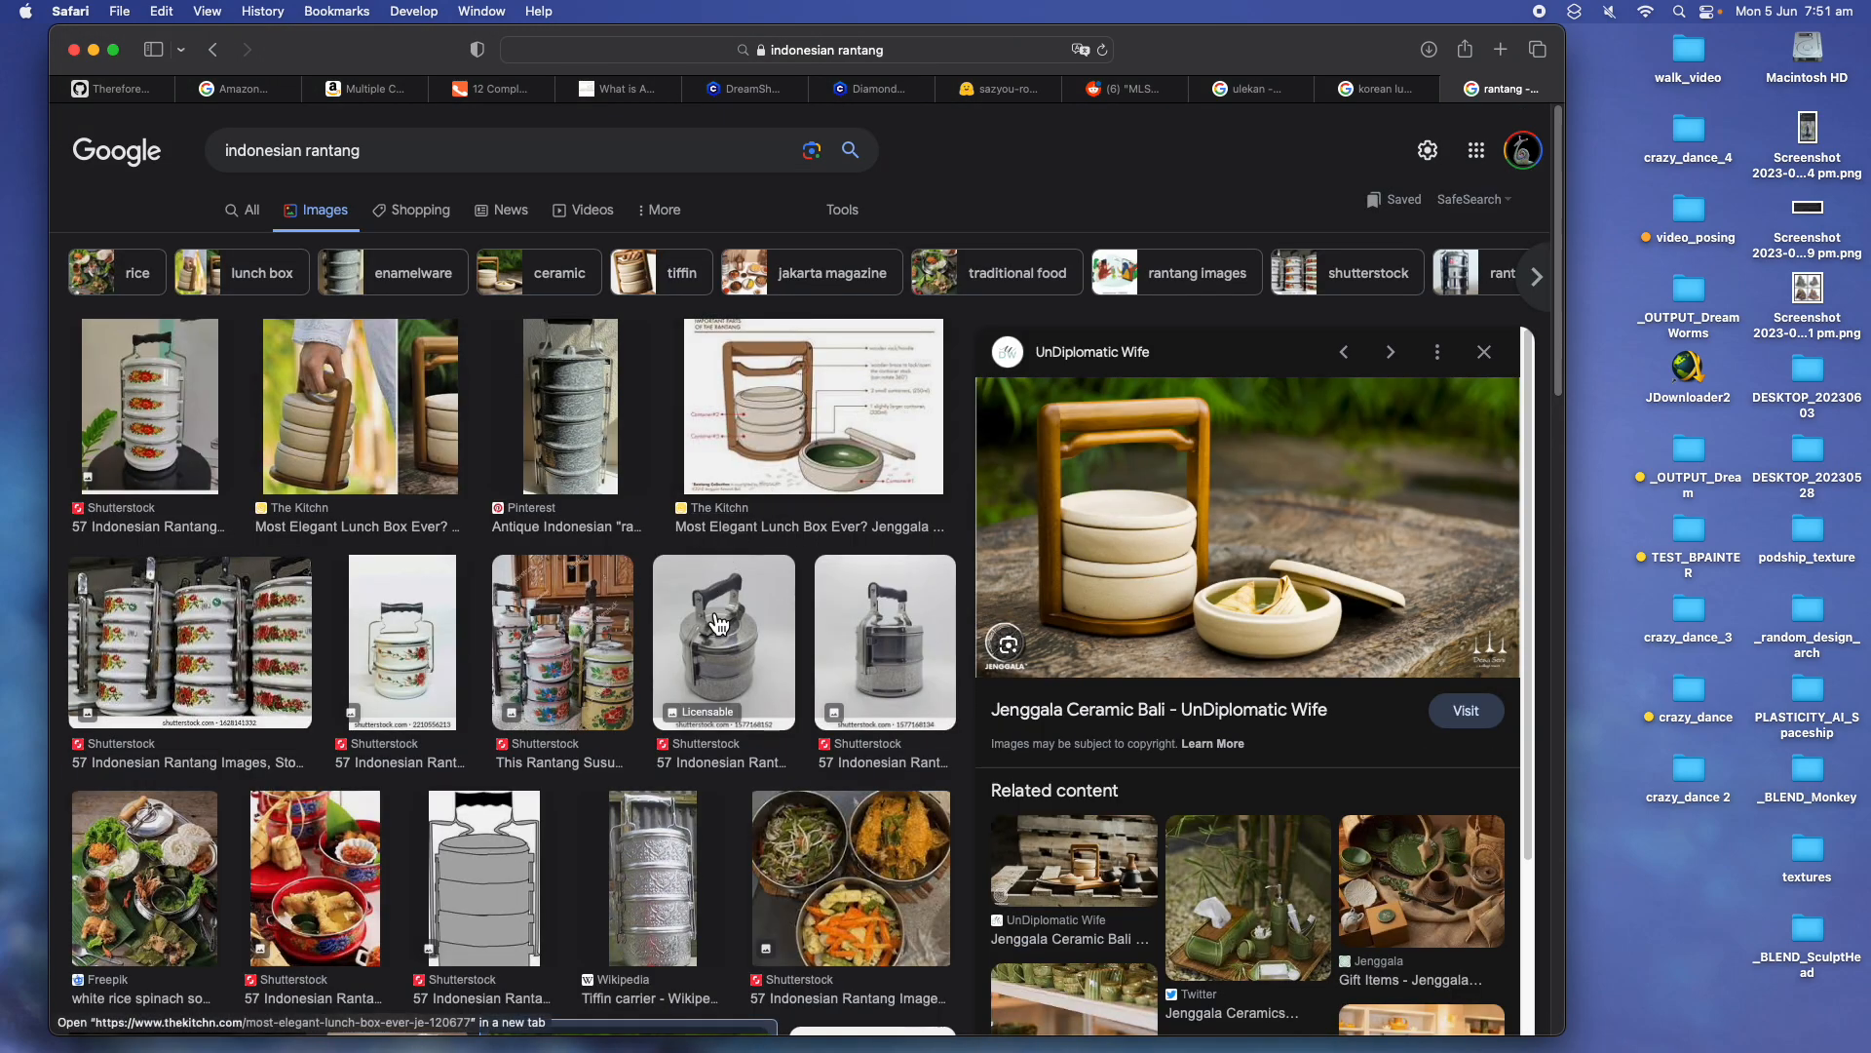
{"action": "left_click", "coordinate": [719, 624]}
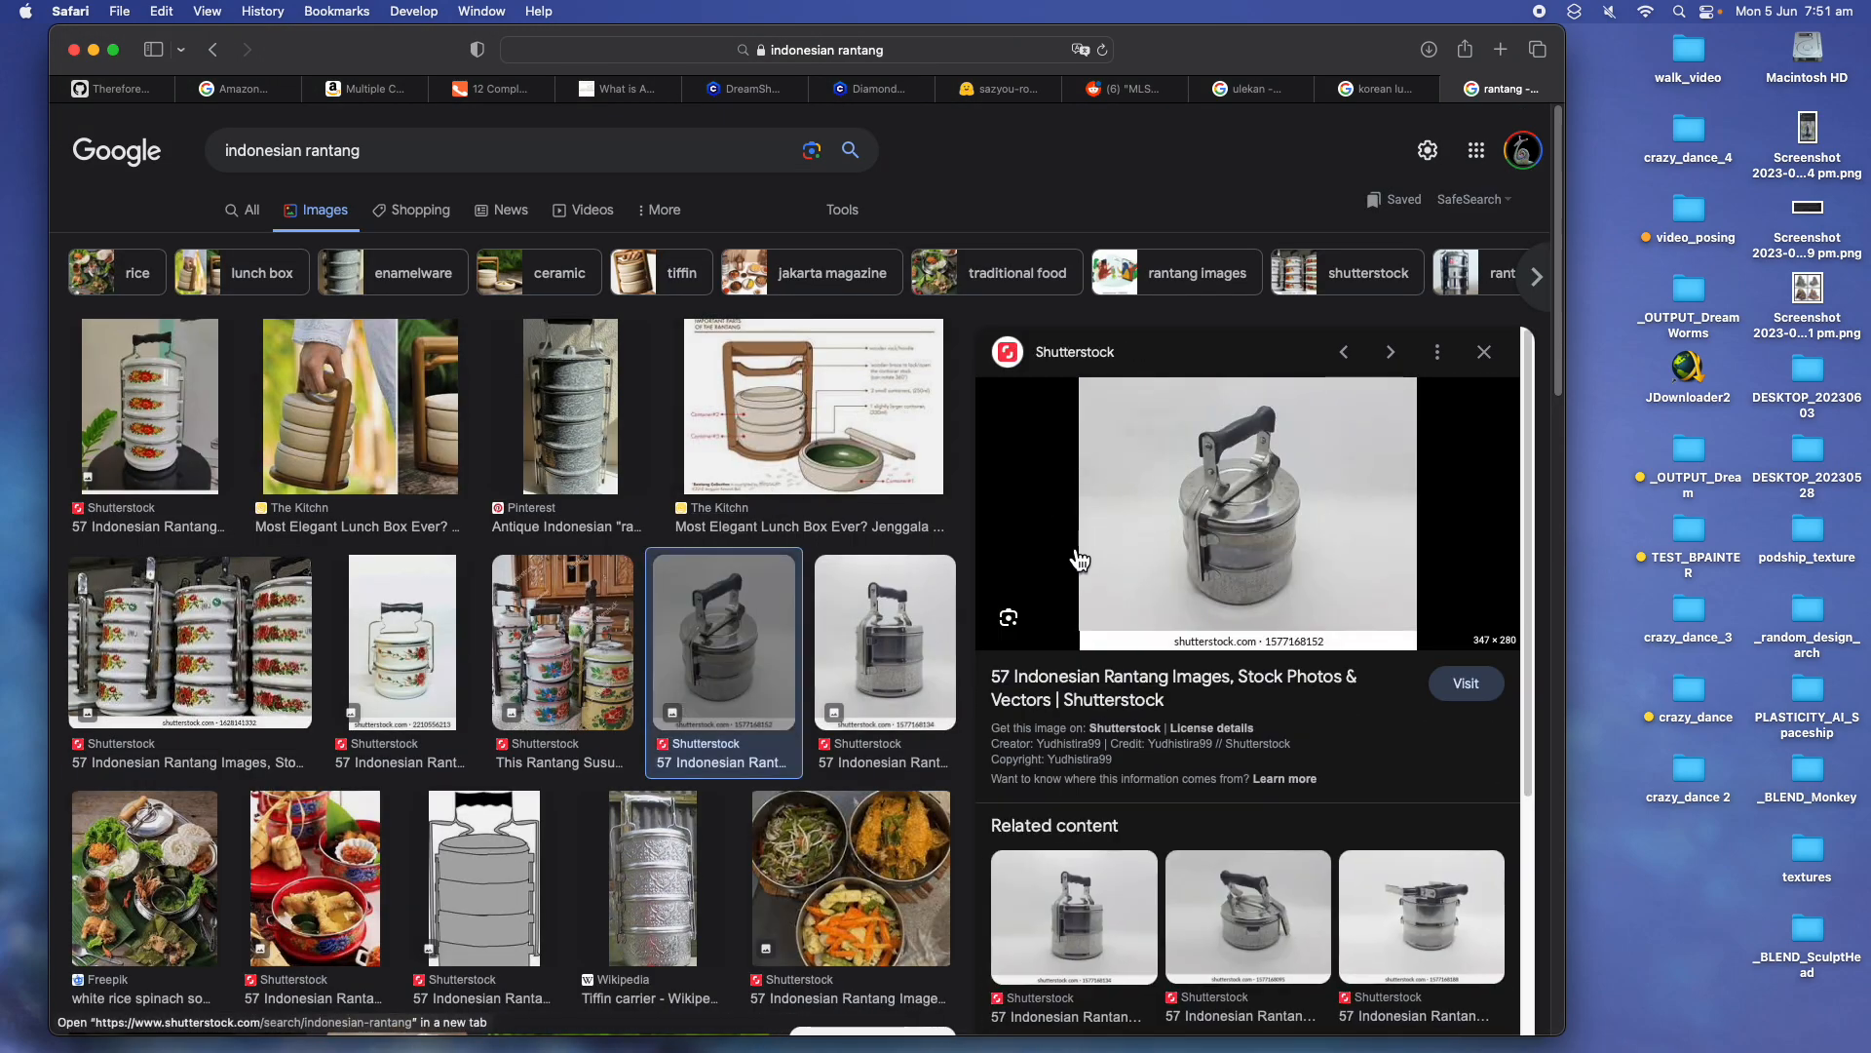
{"action": "left_click", "coordinate": [516, 857]}
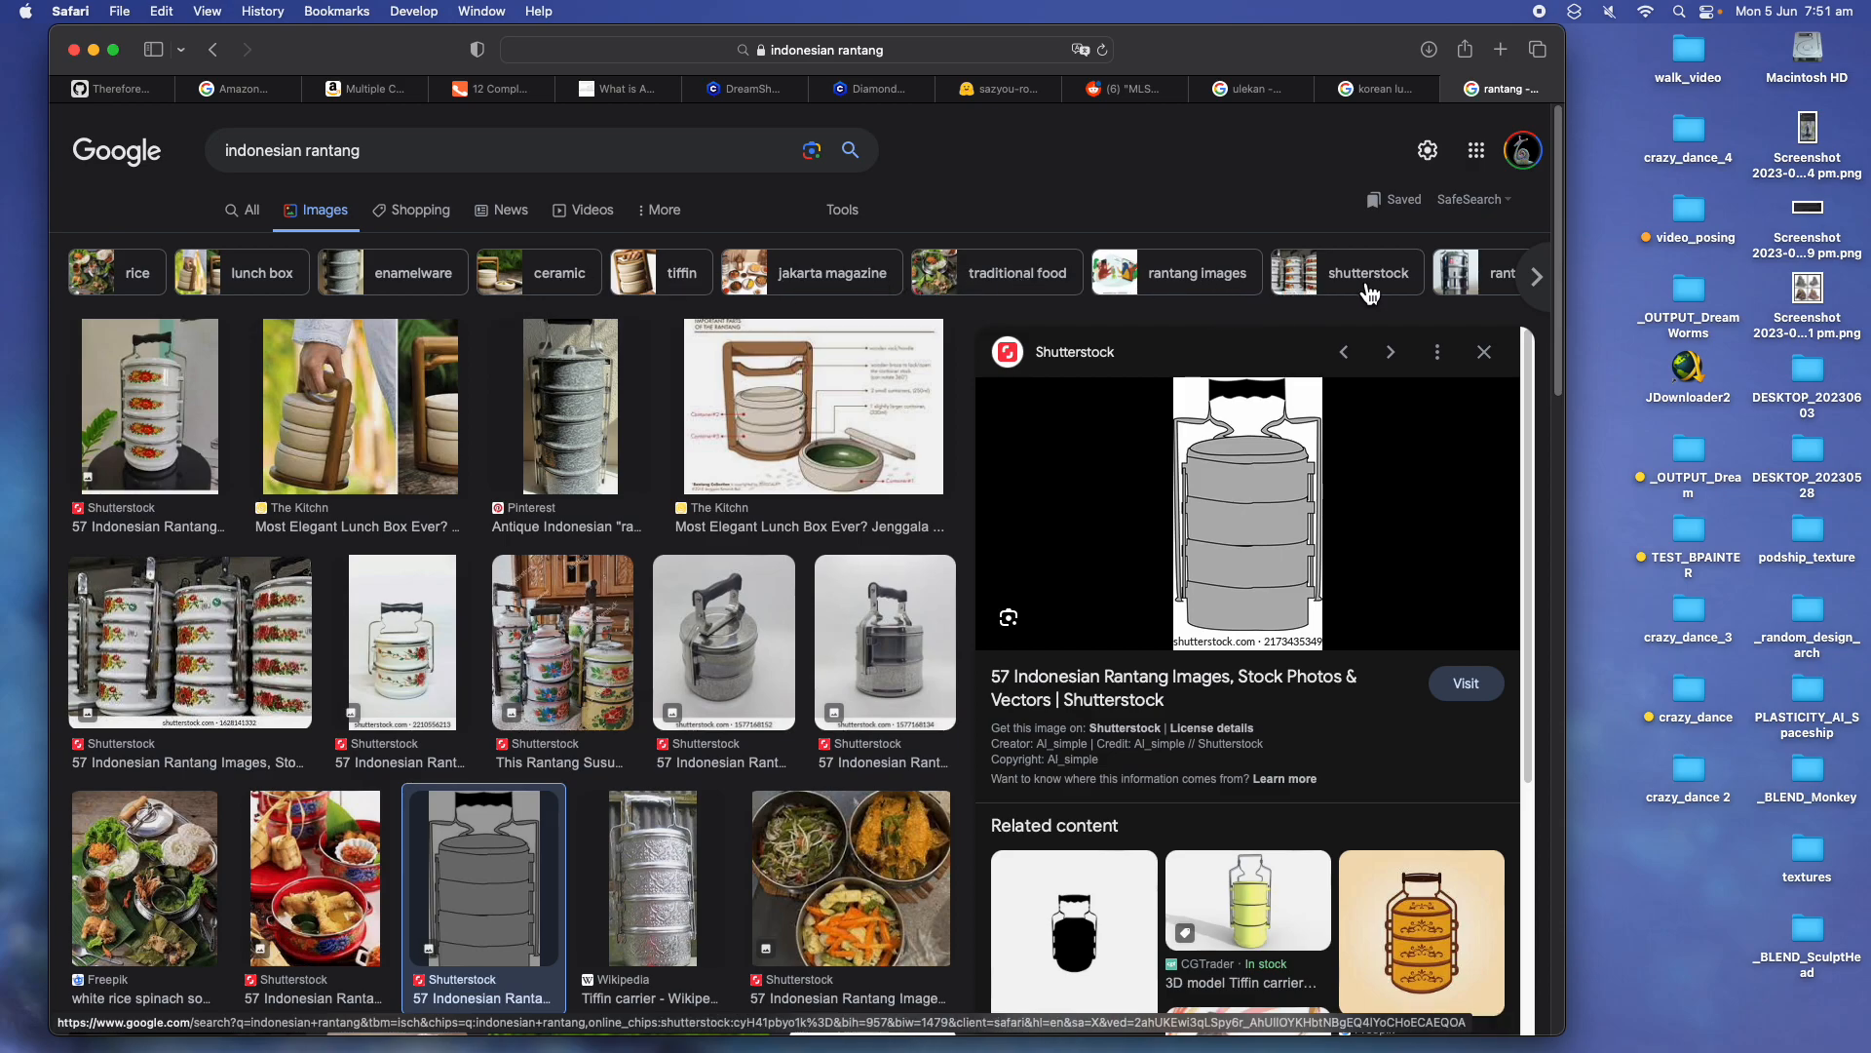
{"action": "scroll", "coordinate": [887, 612], "scroll_direction": "down", "scroll_amount": 5}
{"action": "scroll", "coordinate": [887, 612], "scroll_direction": "up", "scroll_amount": 5}
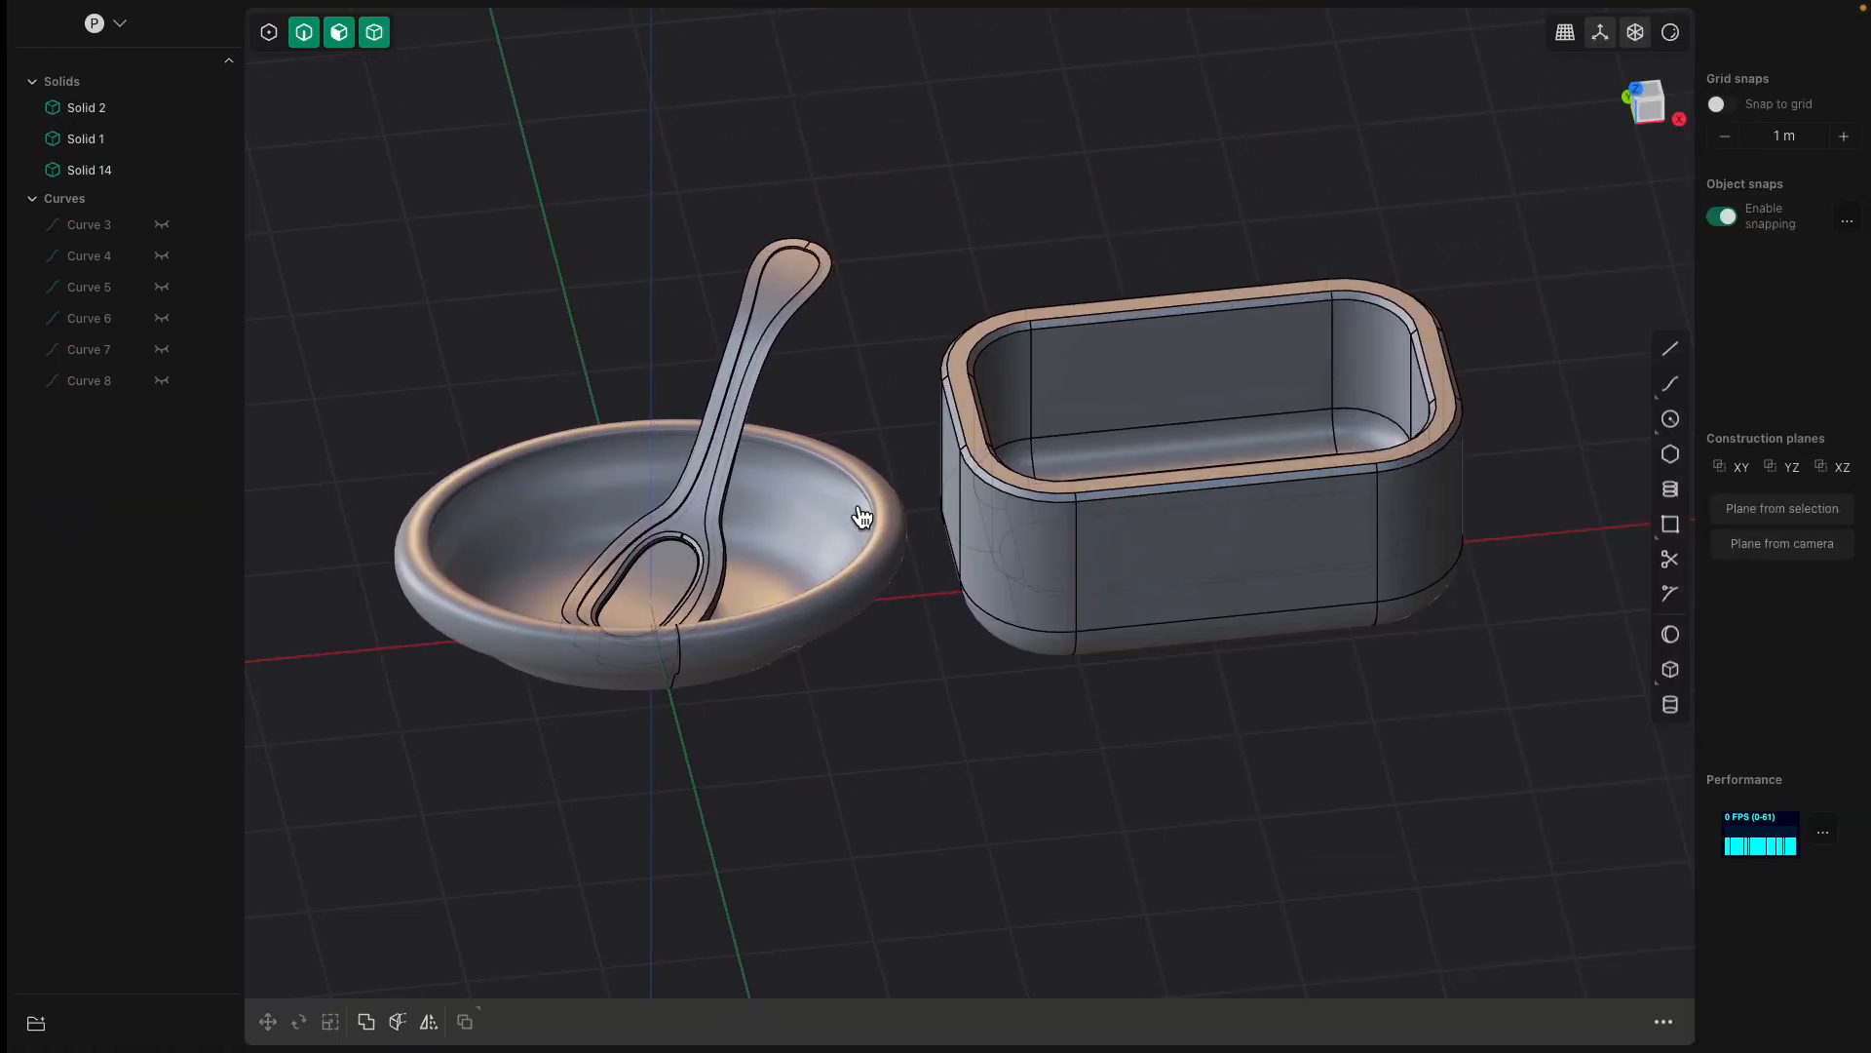
Switch to Plasticity and inspect the finished bowl, spoon and rounded box models from several angles.
{"action": "middle_click_drag", "start_coordinate": [924, 422], "coordinate": [852, 494]}
{"action": "left_click", "coordinate": [868, 493]}
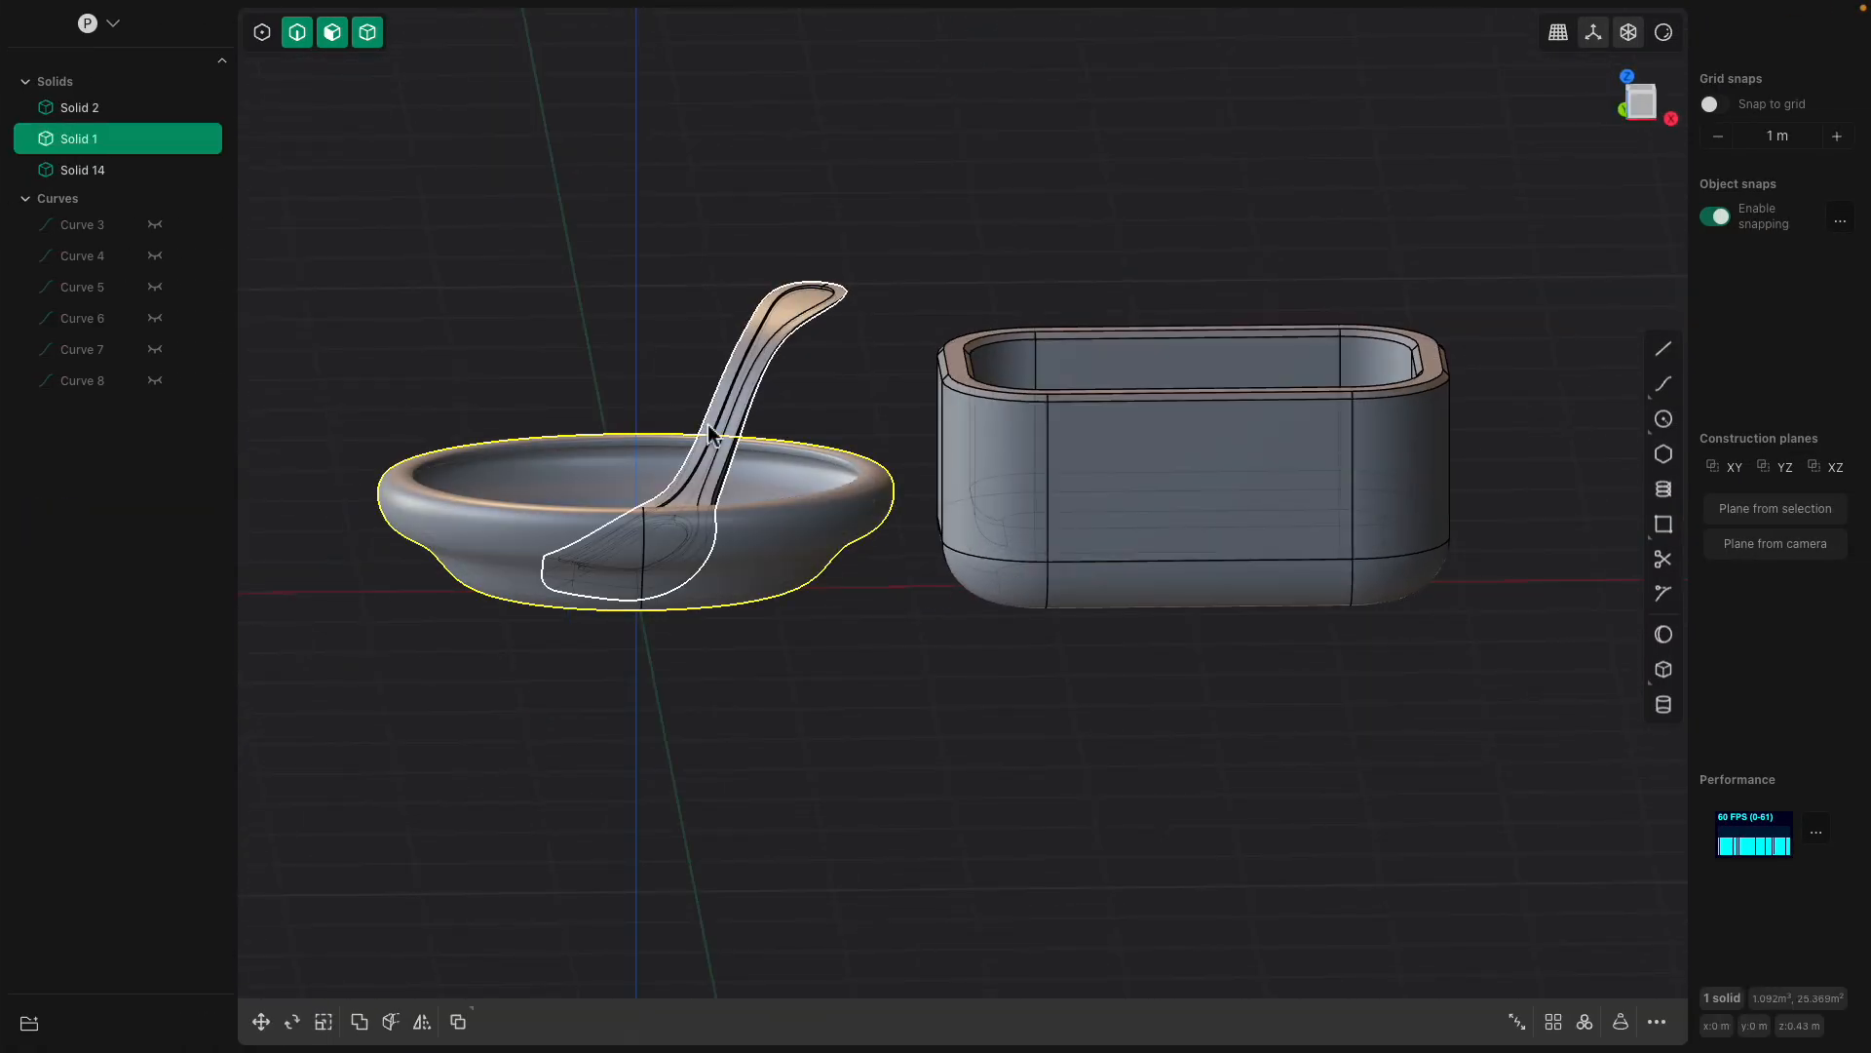
{"action": "middle_click_drag", "start_coordinate": [741, 429], "coordinate": [775, 287]}
{"action": "left_click", "coordinate": [774, 285]}
{"action": "middle_click_drag", "start_coordinate": [897, 353], "coordinate": [952, 359]}
{"action": "left_click", "coordinate": [1167, 361]}
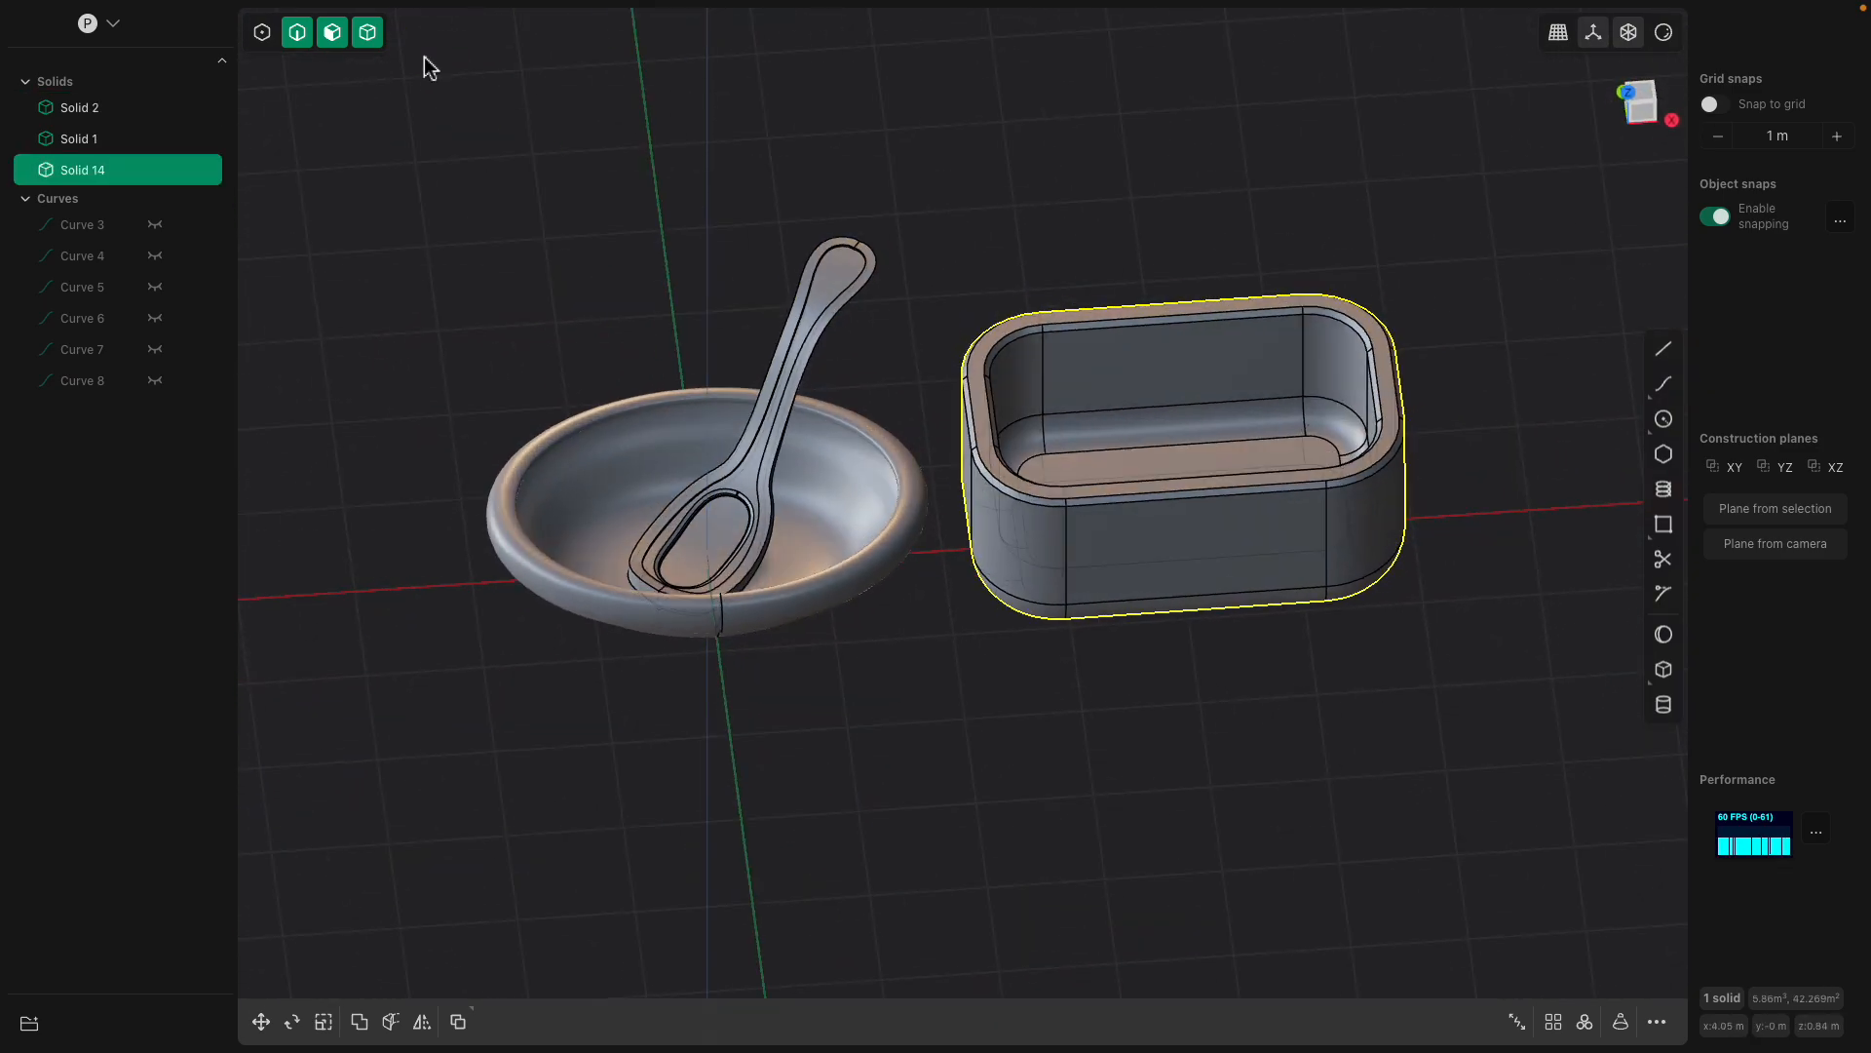
{"action": "left_click", "coordinate": [1177, 429]}
{"action": "mouse_move", "coordinate": [1178, 429]}
{"action": "middle_mouse_down"}
{"action": "mouse_move", "coordinate": [1208, 276]}
{"action": "mouse_move", "coordinate": [1187, 426]}
{"action": "middle_mouse_up"}
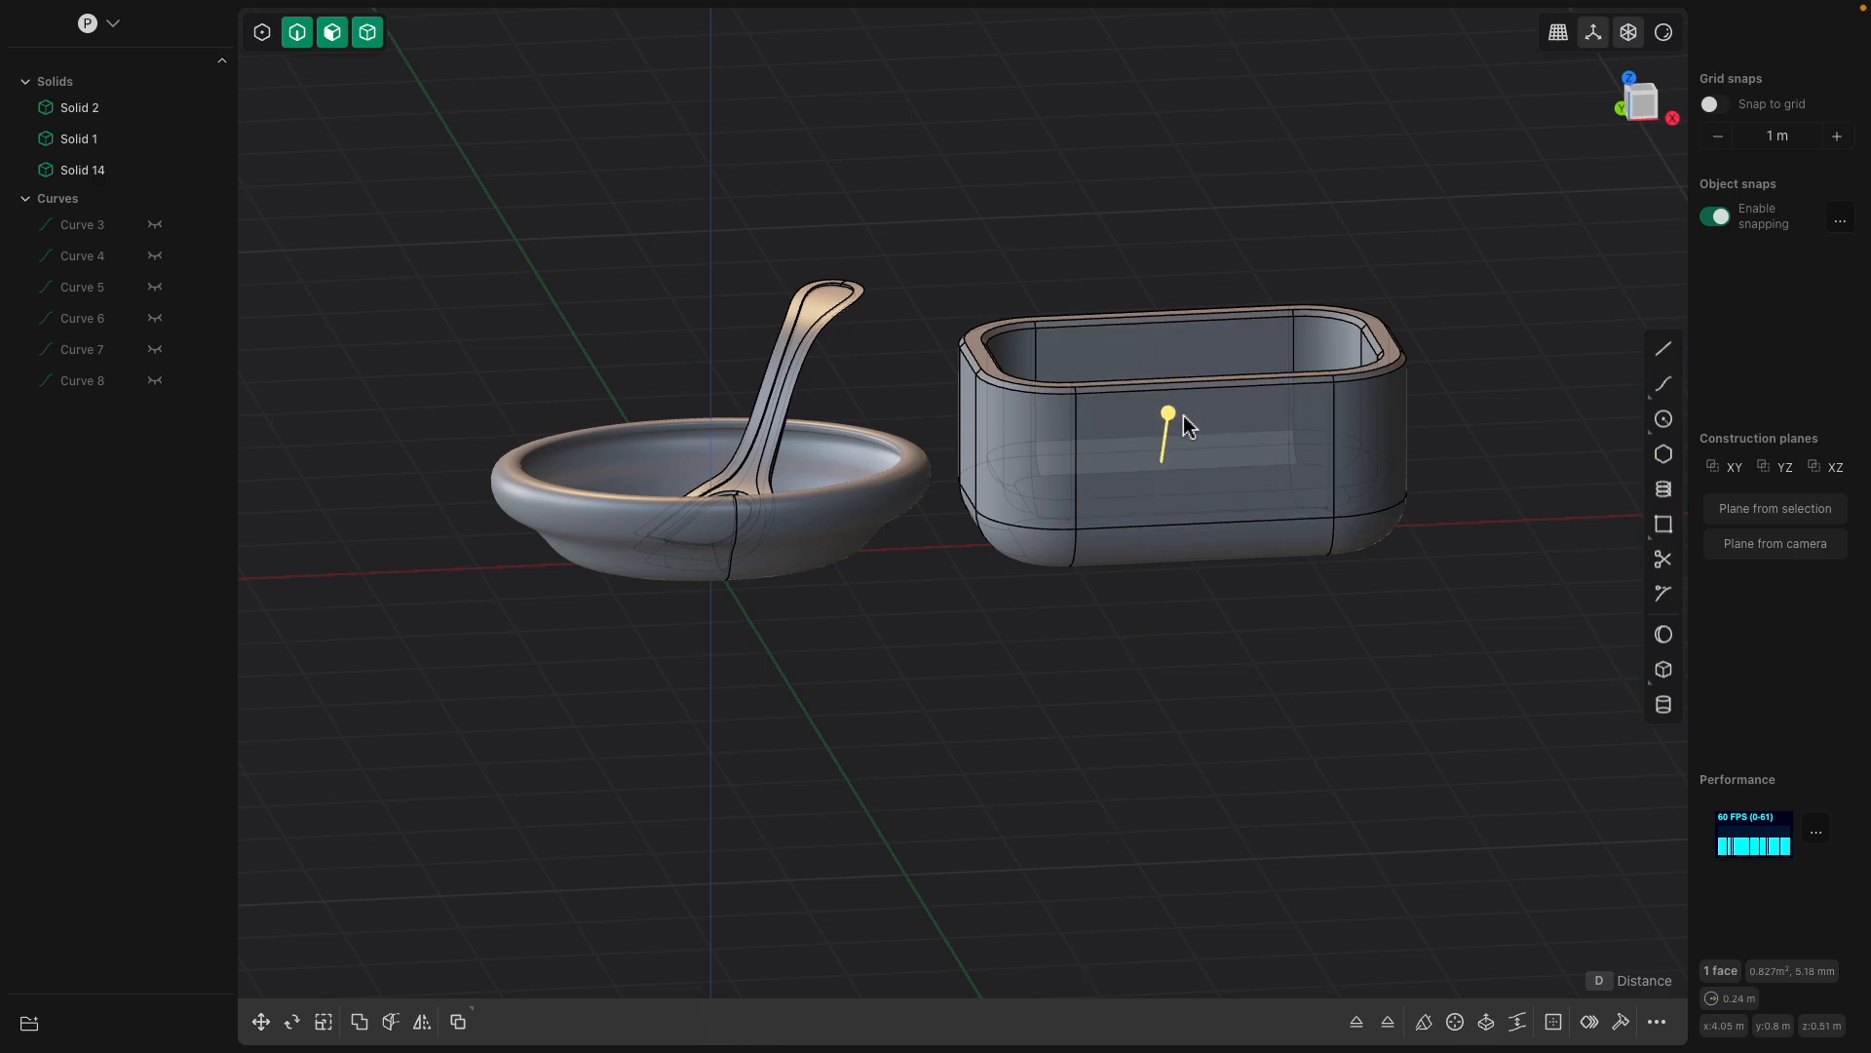
{"action": "mouse_move", "coordinate": [261, 19]}
{"action": "middle_click_drag", "start_coordinate": [739, 401], "coordinate": [664, 438]}
{"action": "left_click", "coordinate": [698, 436]}
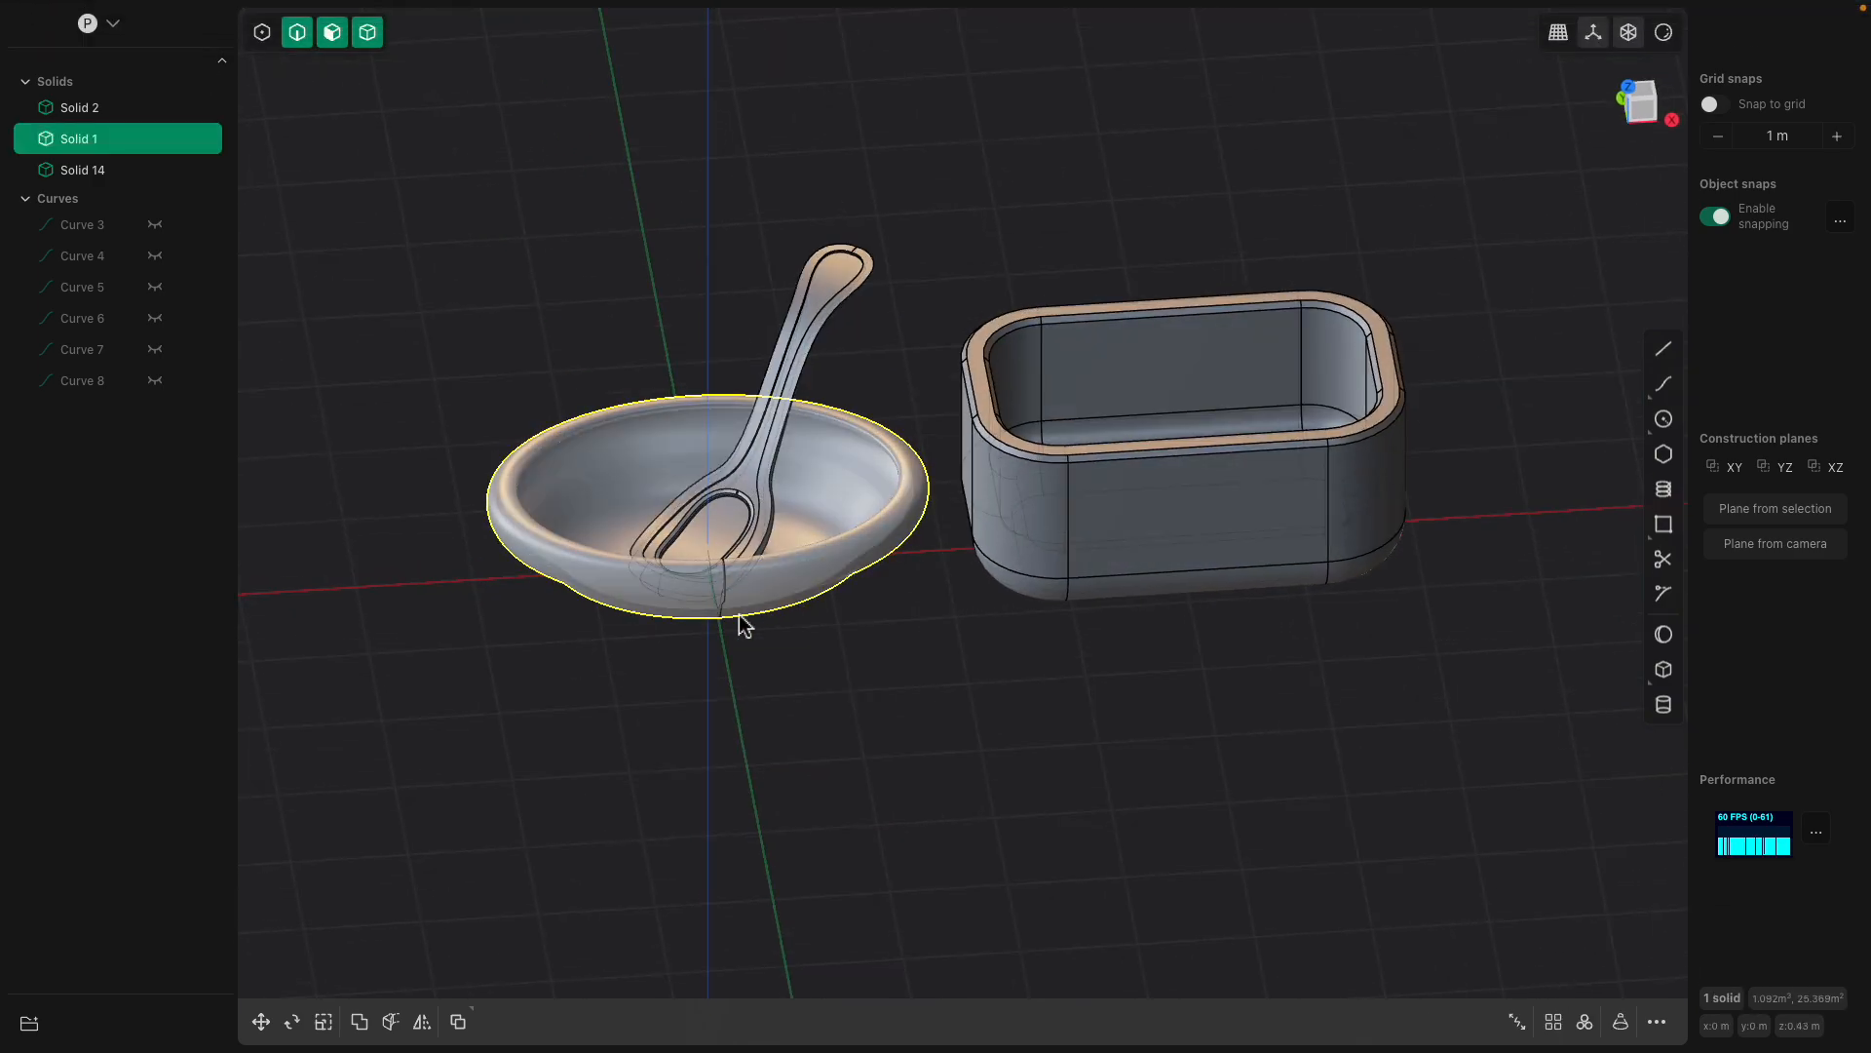
{"action": "middle_click_drag", "start_coordinate": [822, 522], "coordinate": [818, 439]}
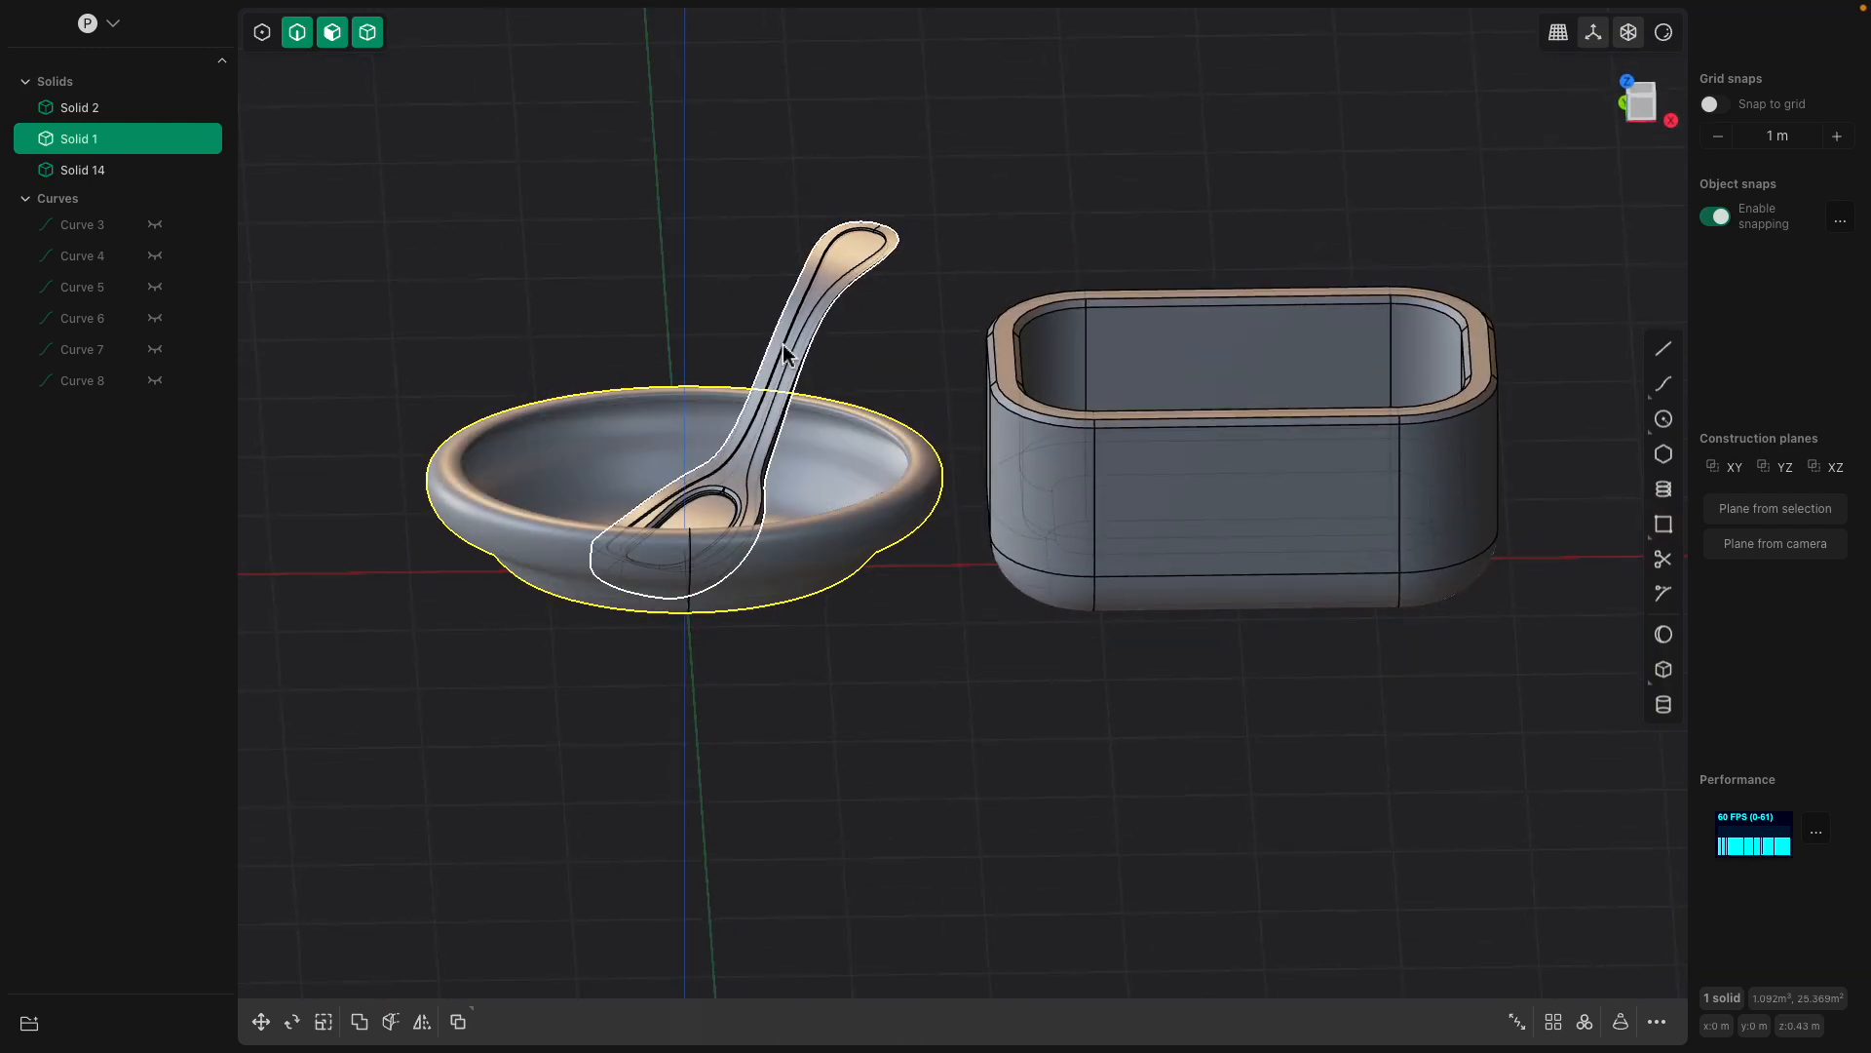
{"action": "left_click", "coordinate": [791, 363]}
Start a new scene, clearing the existing models, and delete the default cube.
{"action": "left_click", "coordinate": [141, 11]}
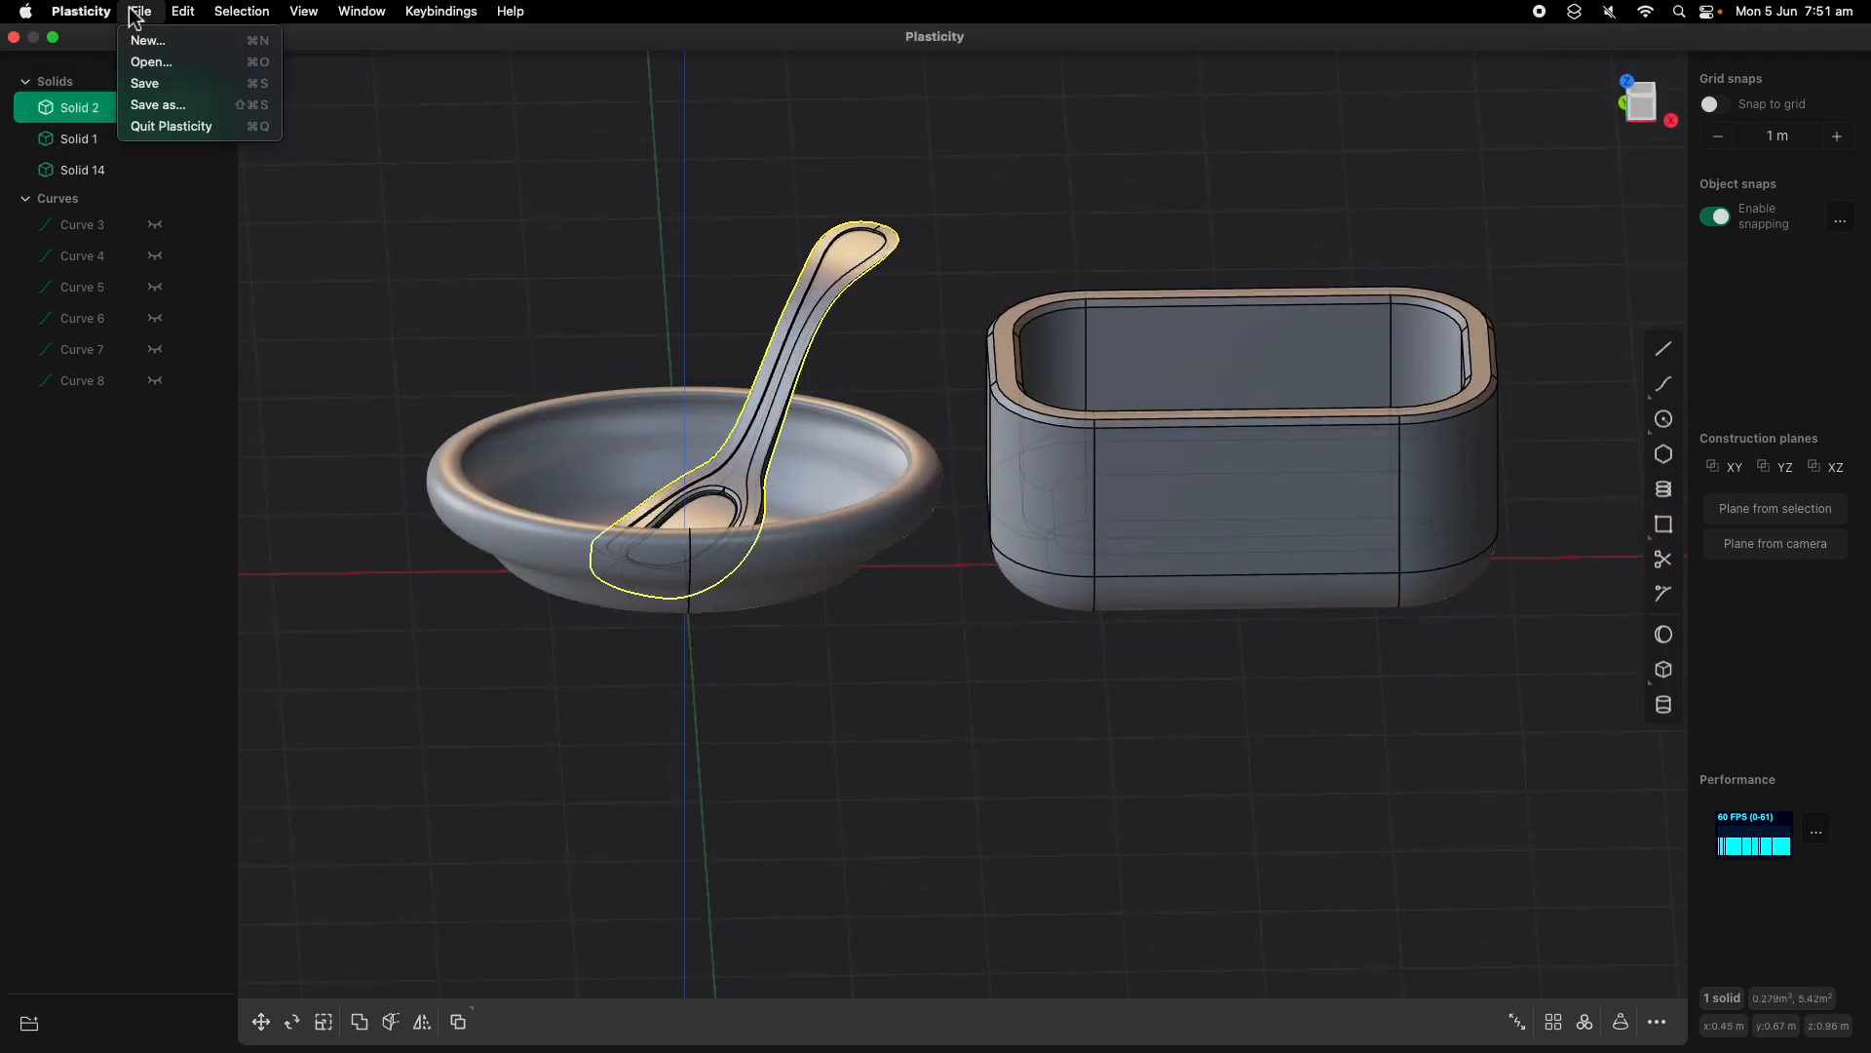
{"action": "left_click", "coordinate": [140, 38]}
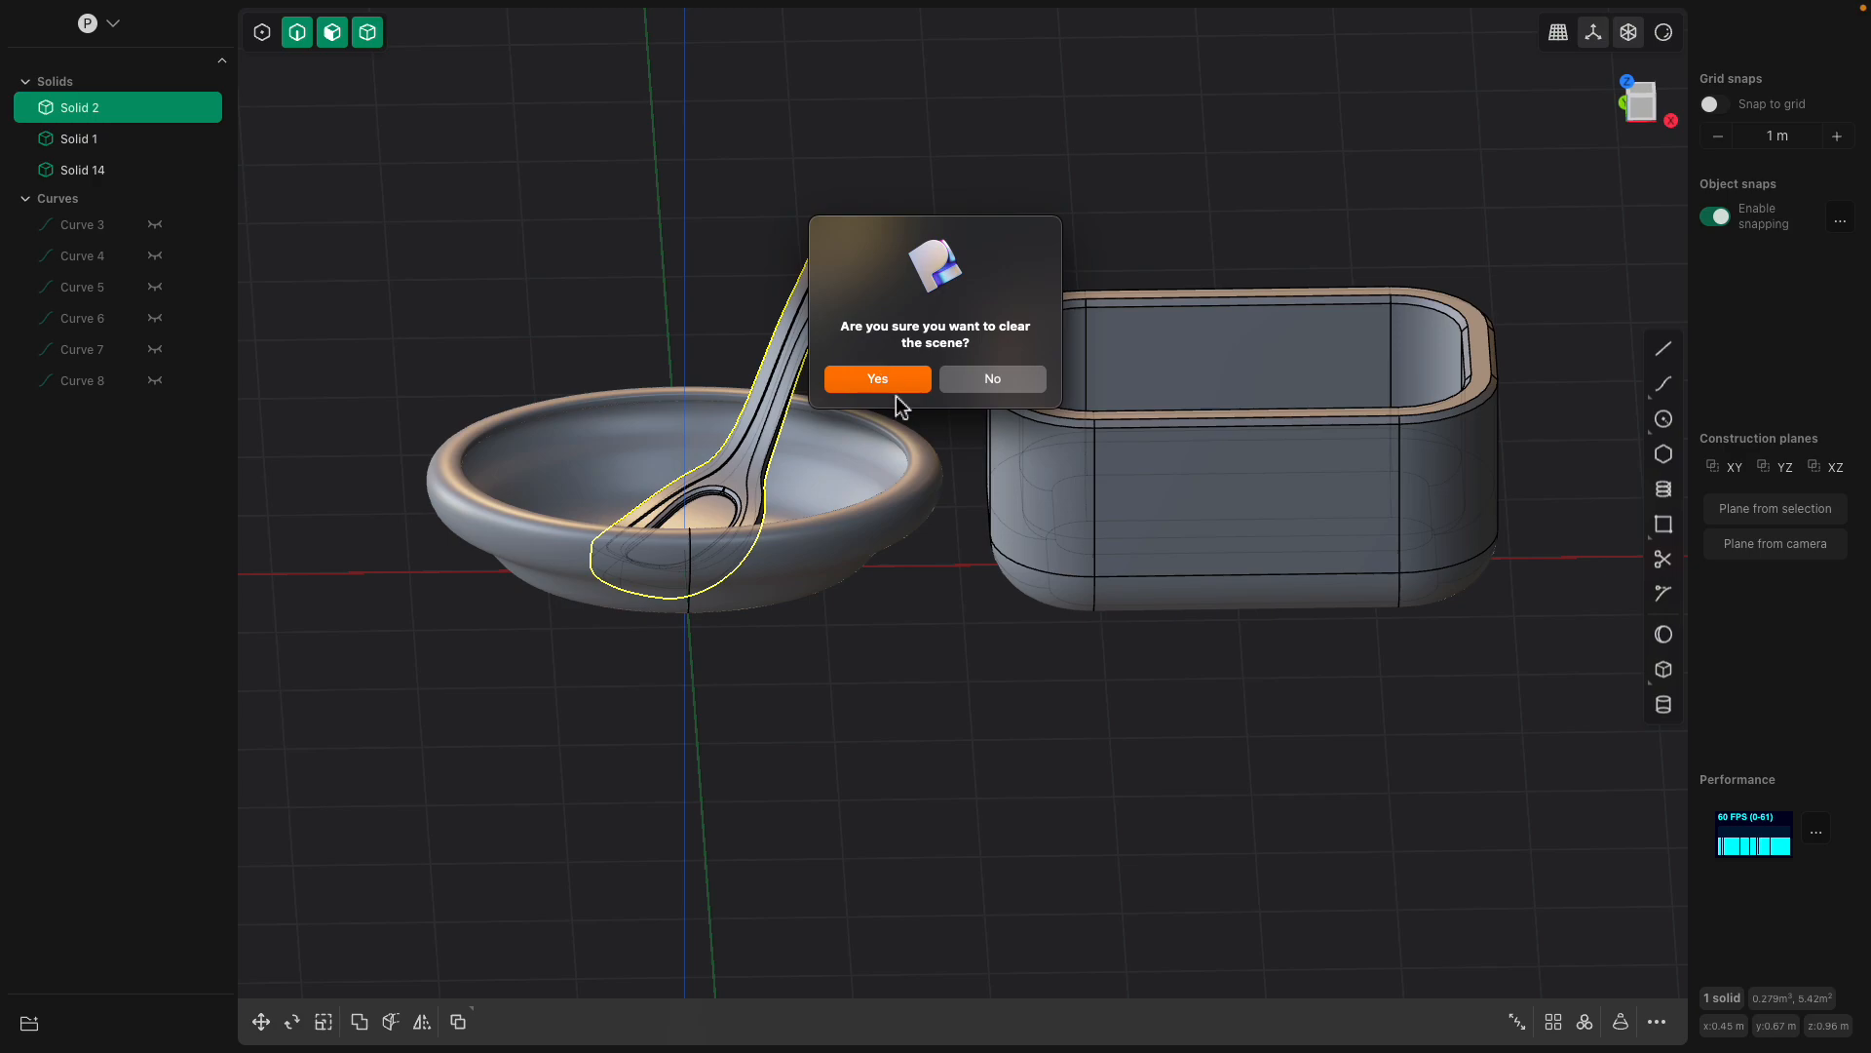
{"action": "left_click", "coordinate": [902, 390]}
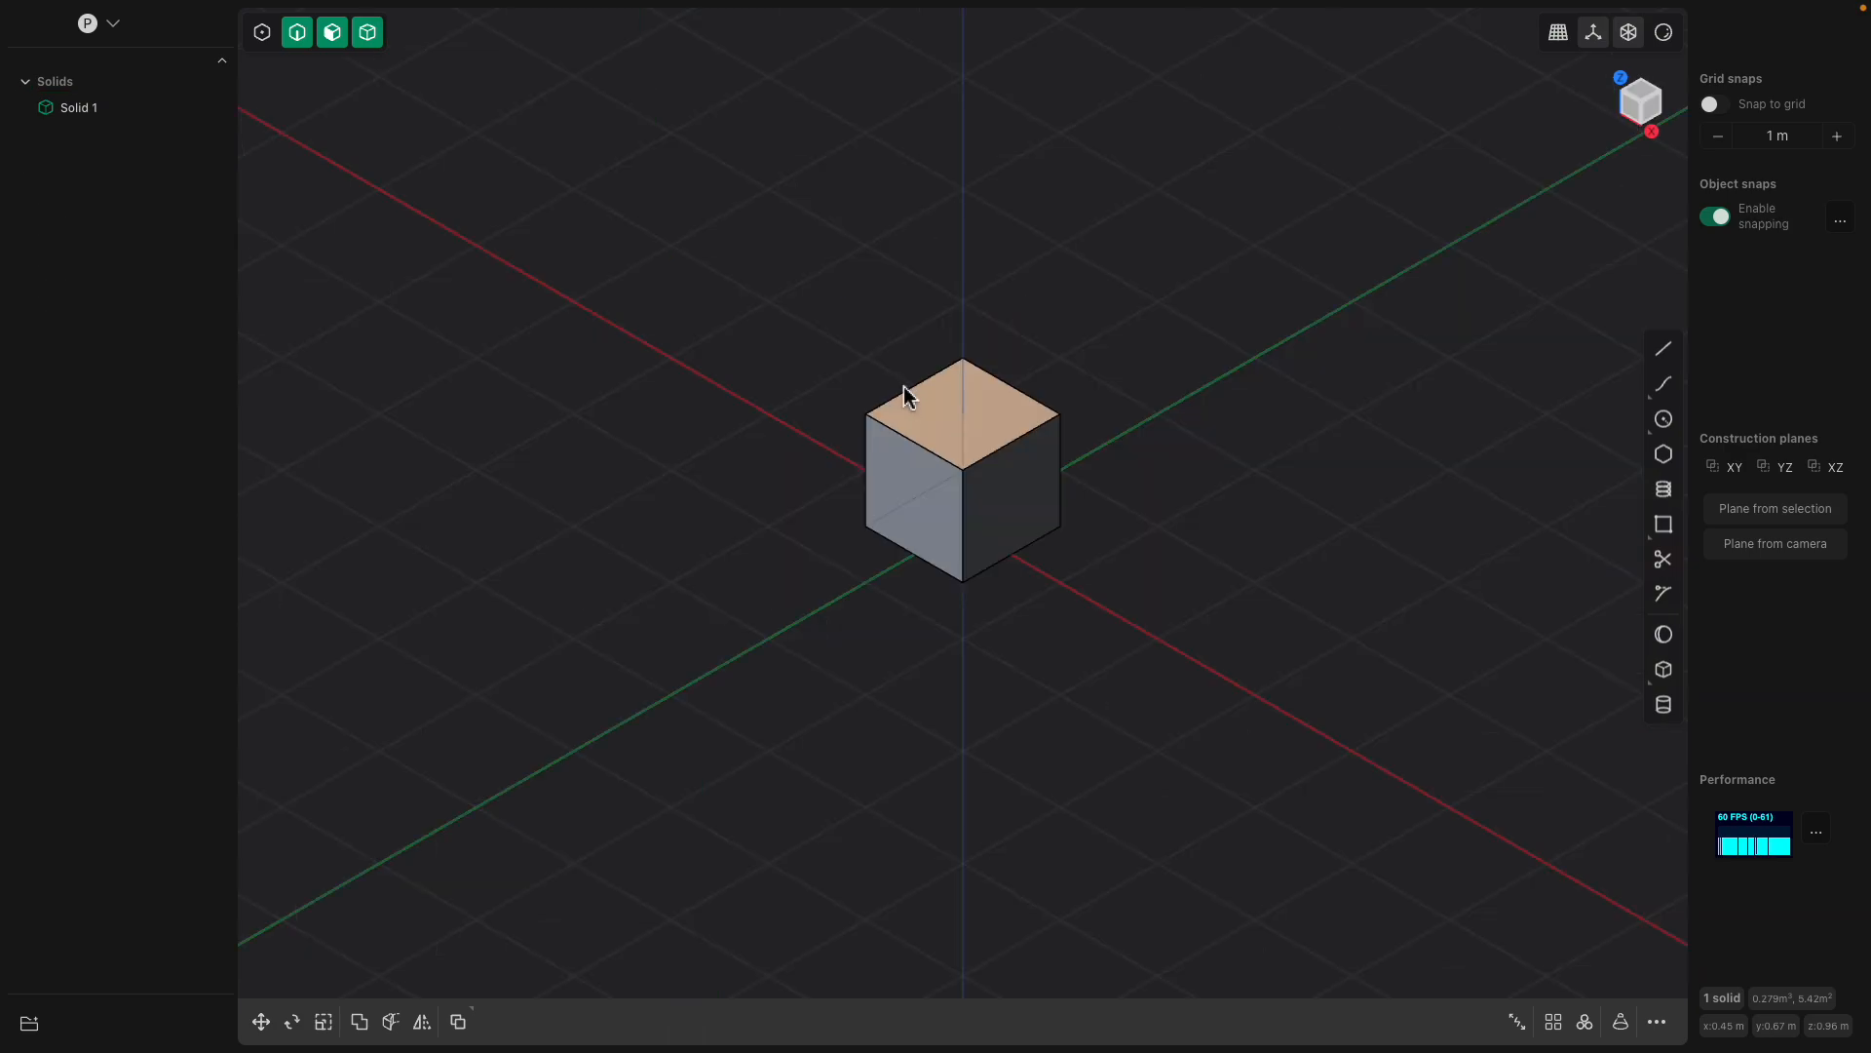
{"action": "key", "text": "ctrl+a"}
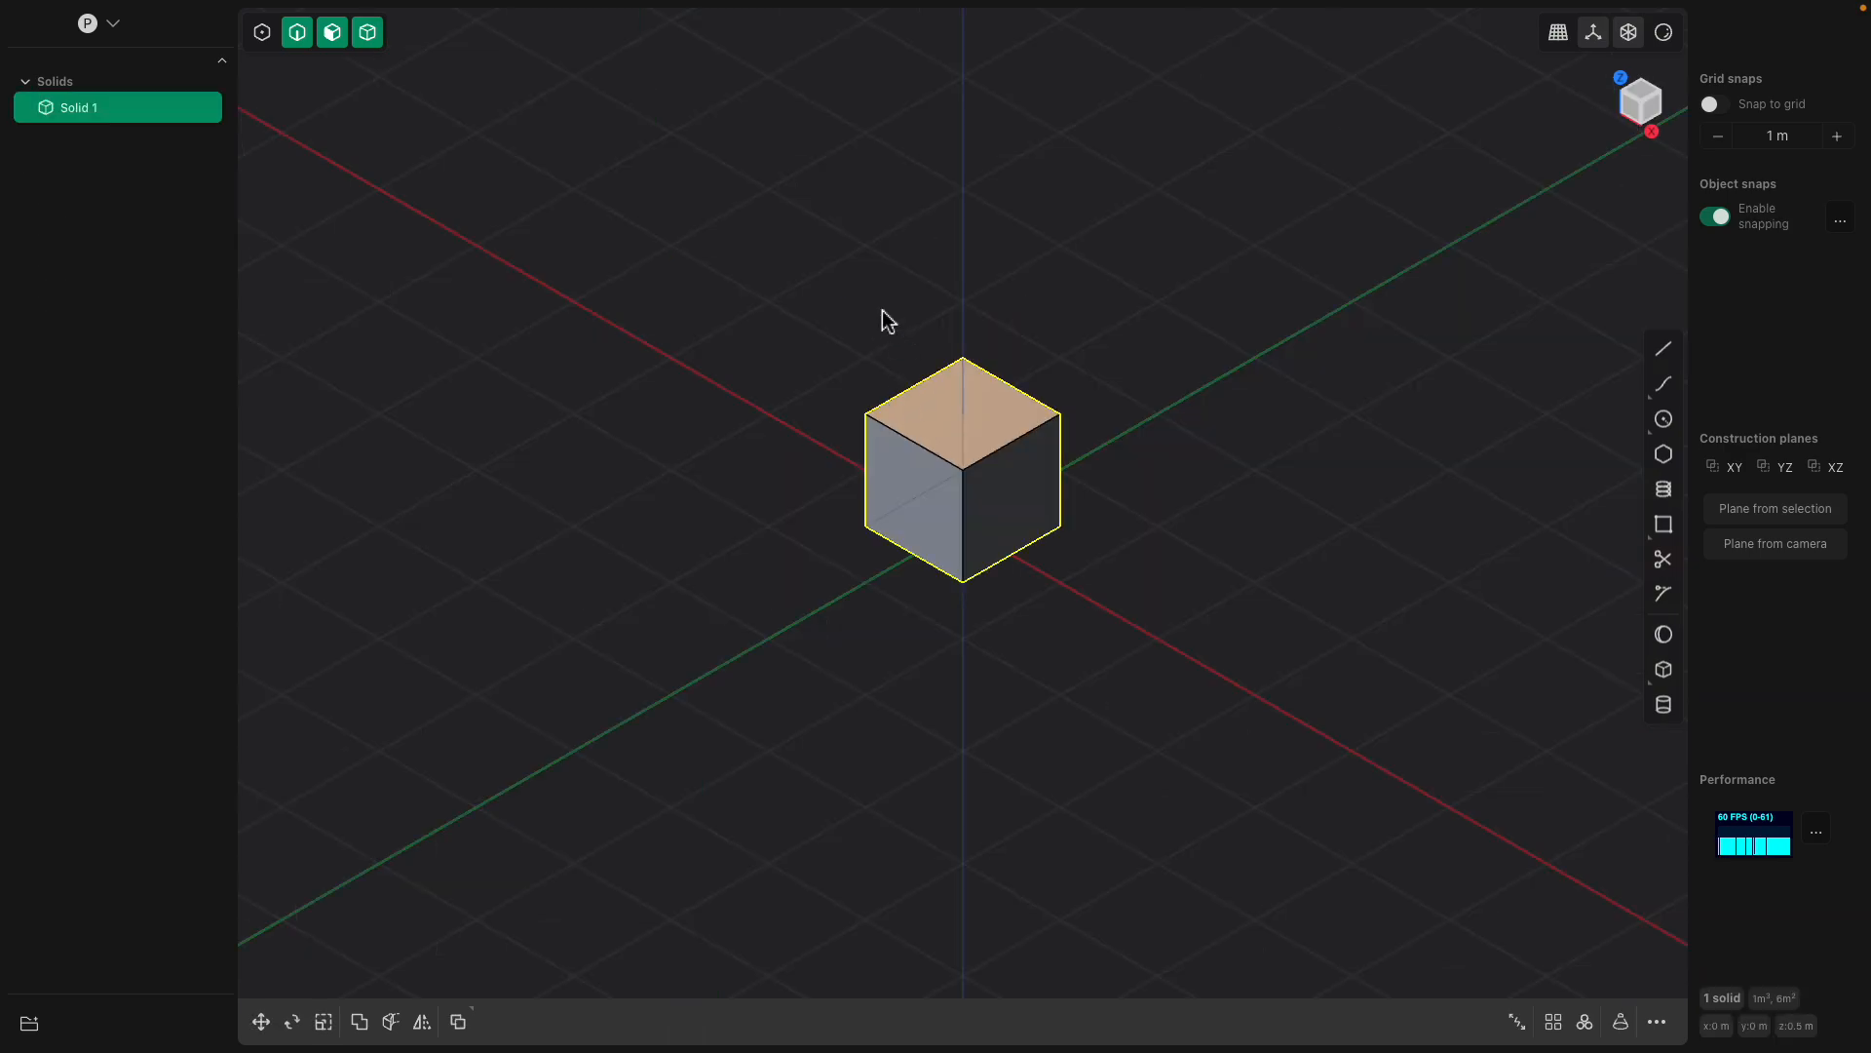
{"action": "key", "text": "Delete"}
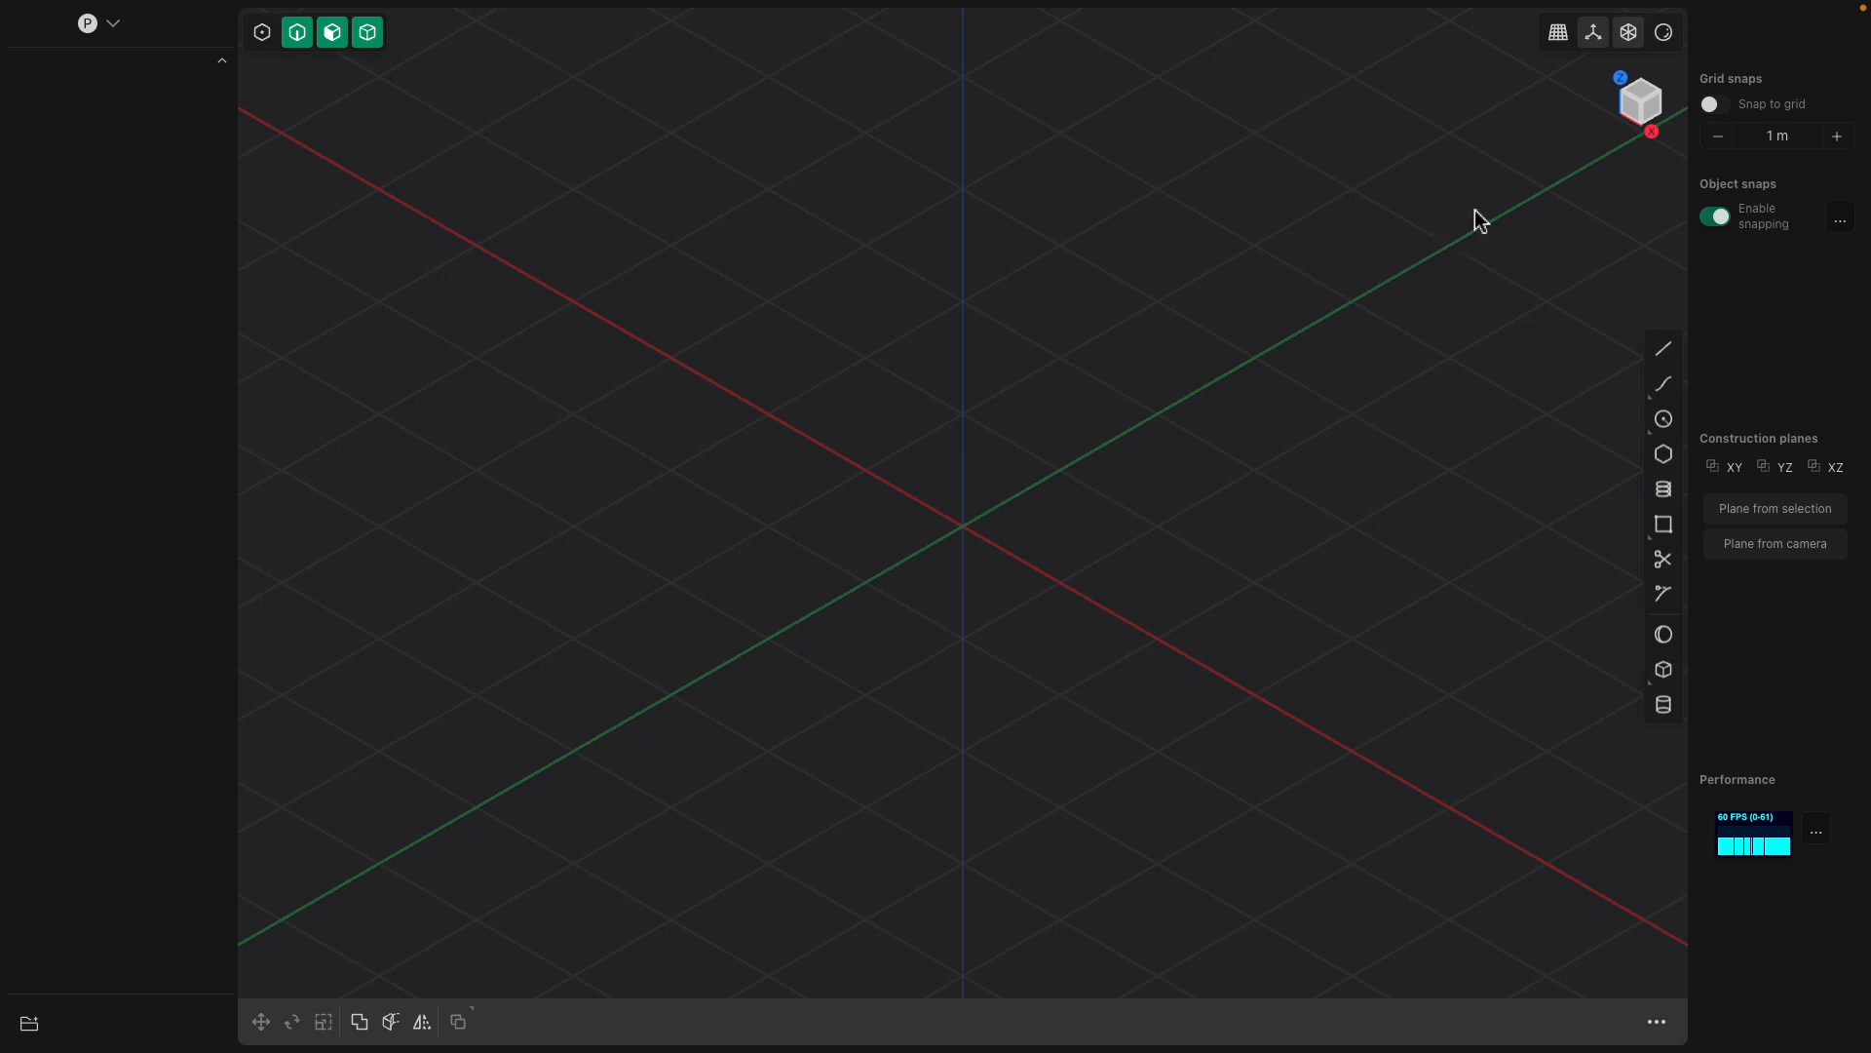
Draw an eight-point spline curve about 8 m long in the Right view, dipping to the ground line and rising into a hump.
{"action": "middle_click_drag", "start_coordinate": [1510, 200], "coordinate": [1473, 172]}
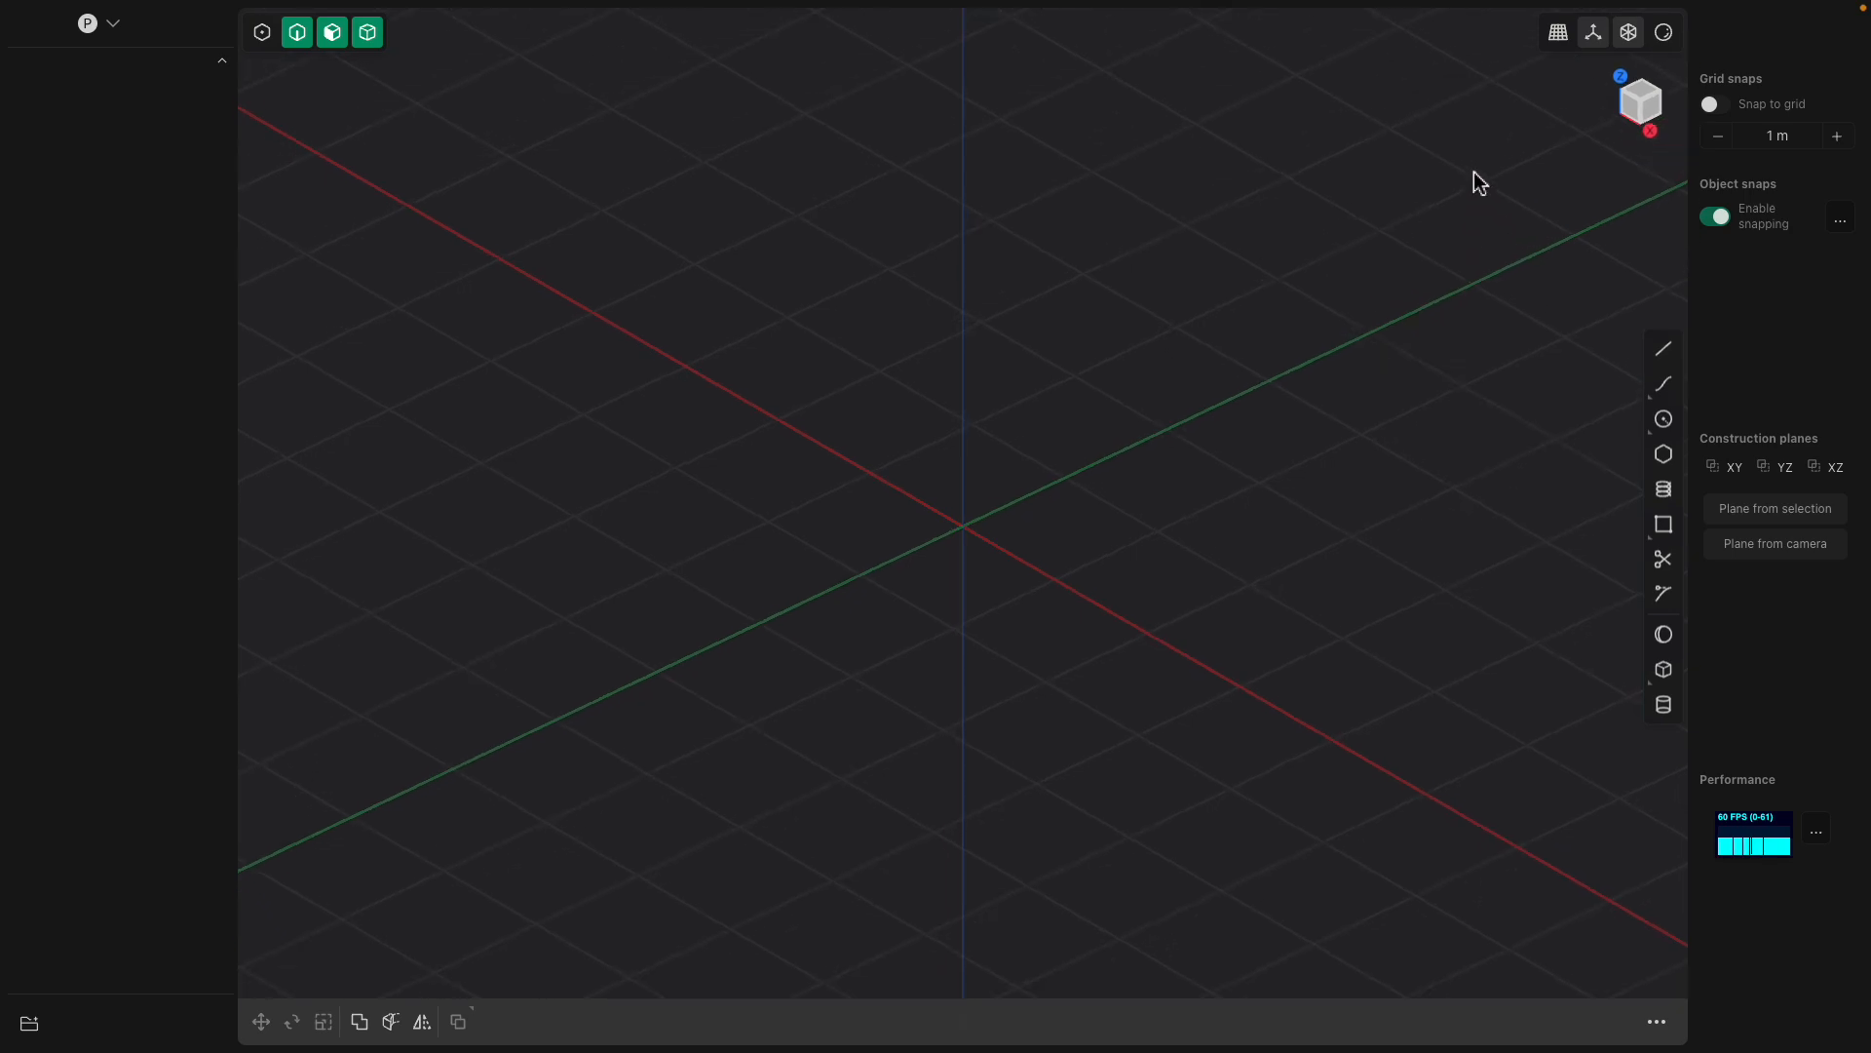
{"action": "left_click", "coordinate": [1652, 113]}
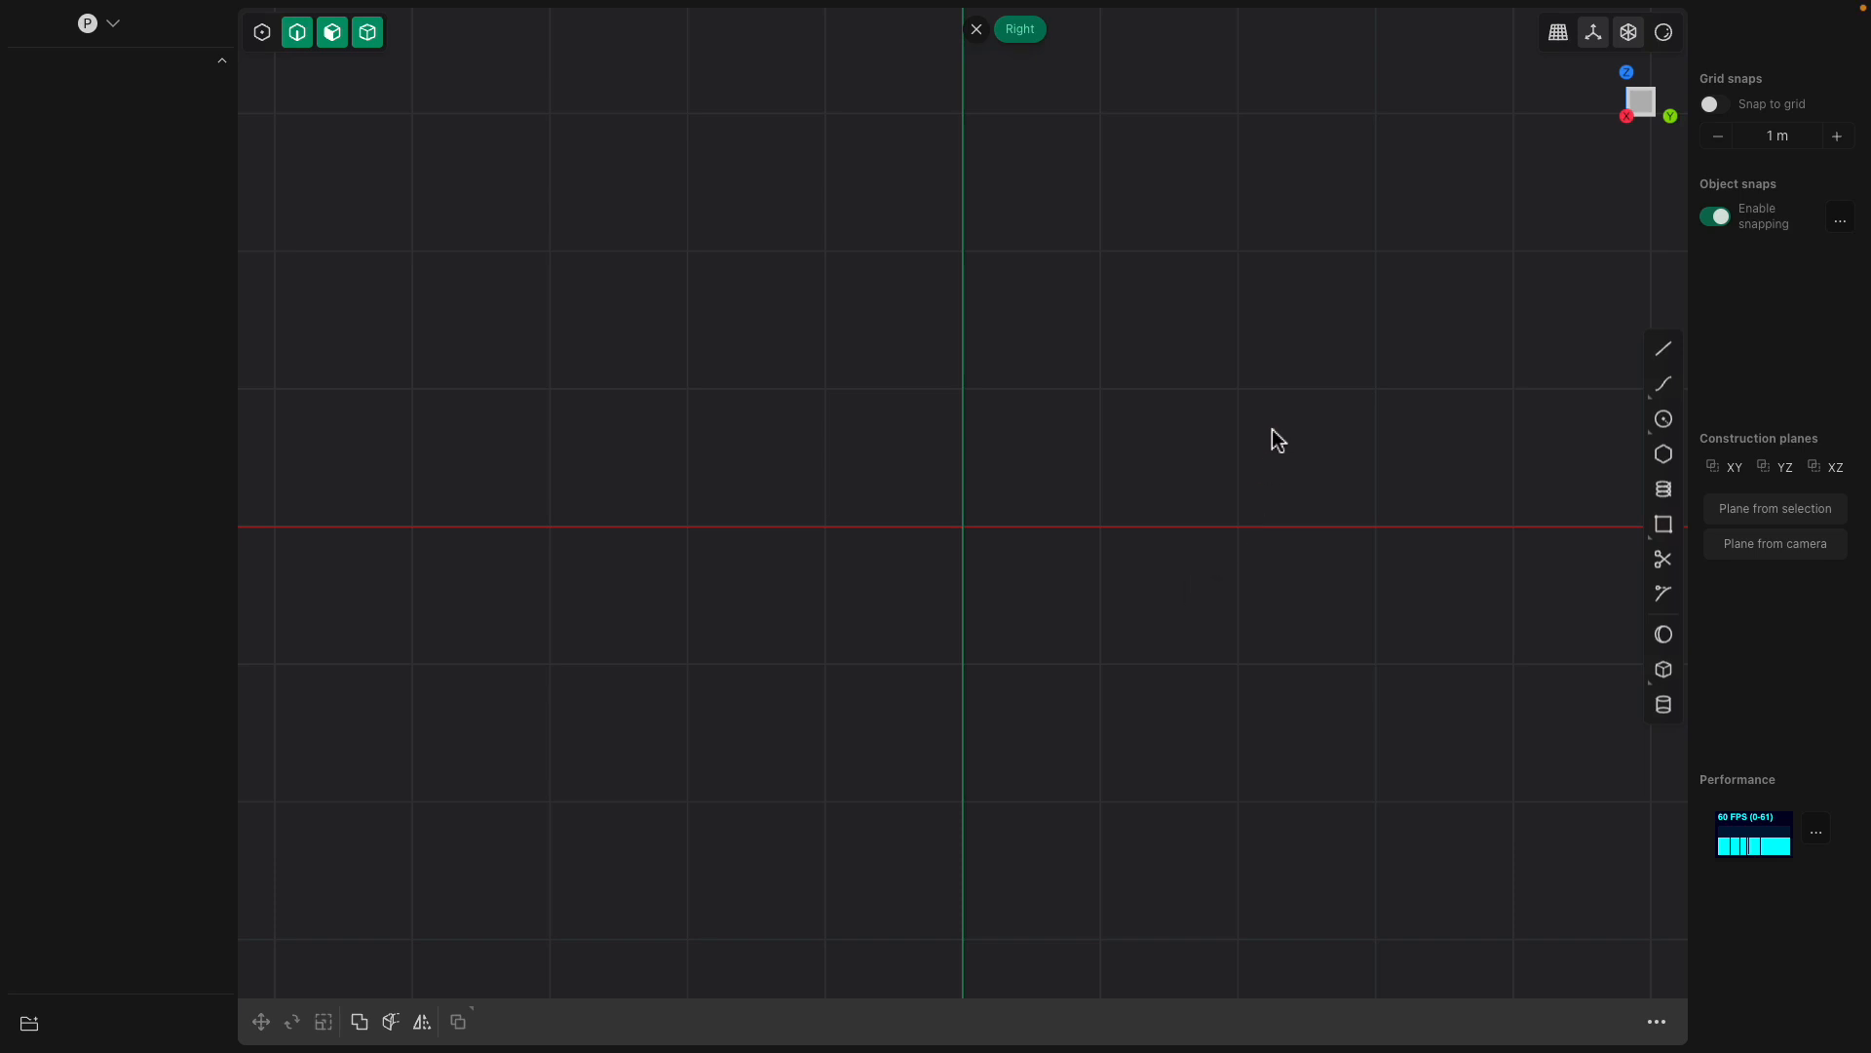
{"action": "middle_click_drag", "start_coordinate": [973, 460], "coordinate": [904, 455], "text": "shift"}
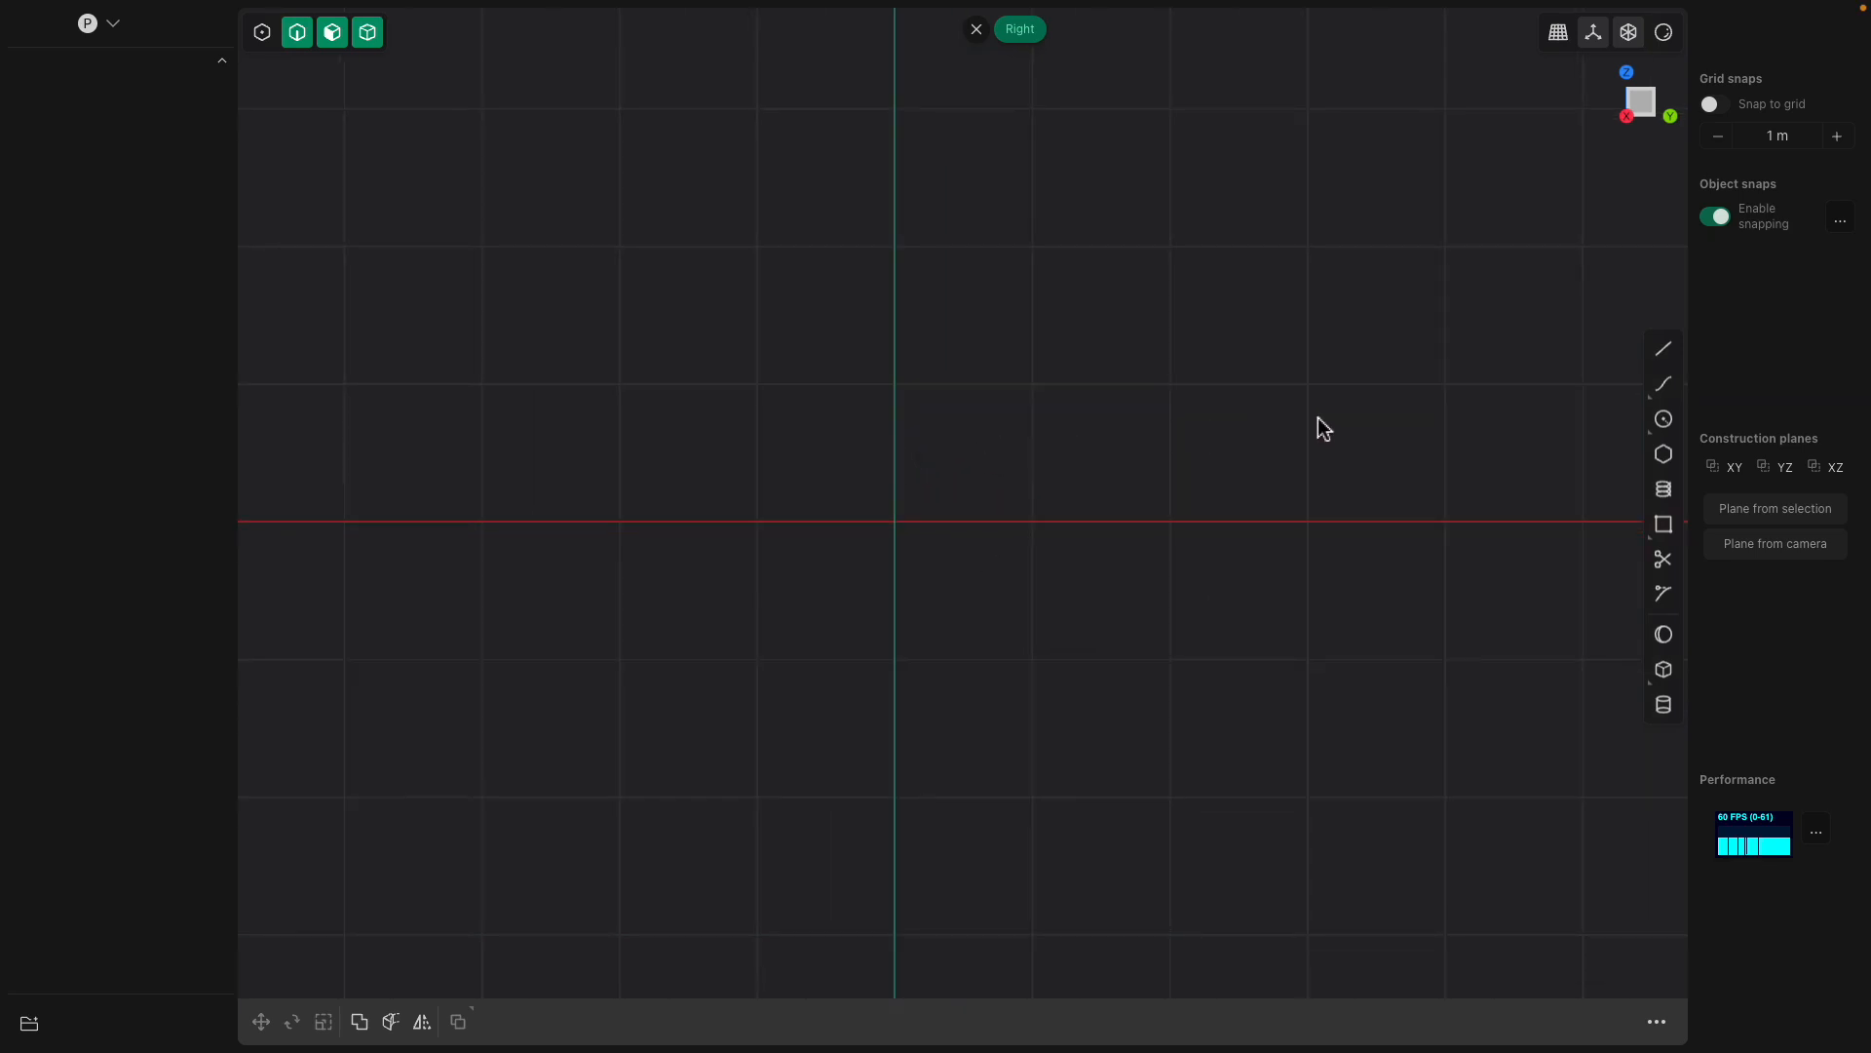
{"action": "left_click", "coordinate": [1662, 388]}
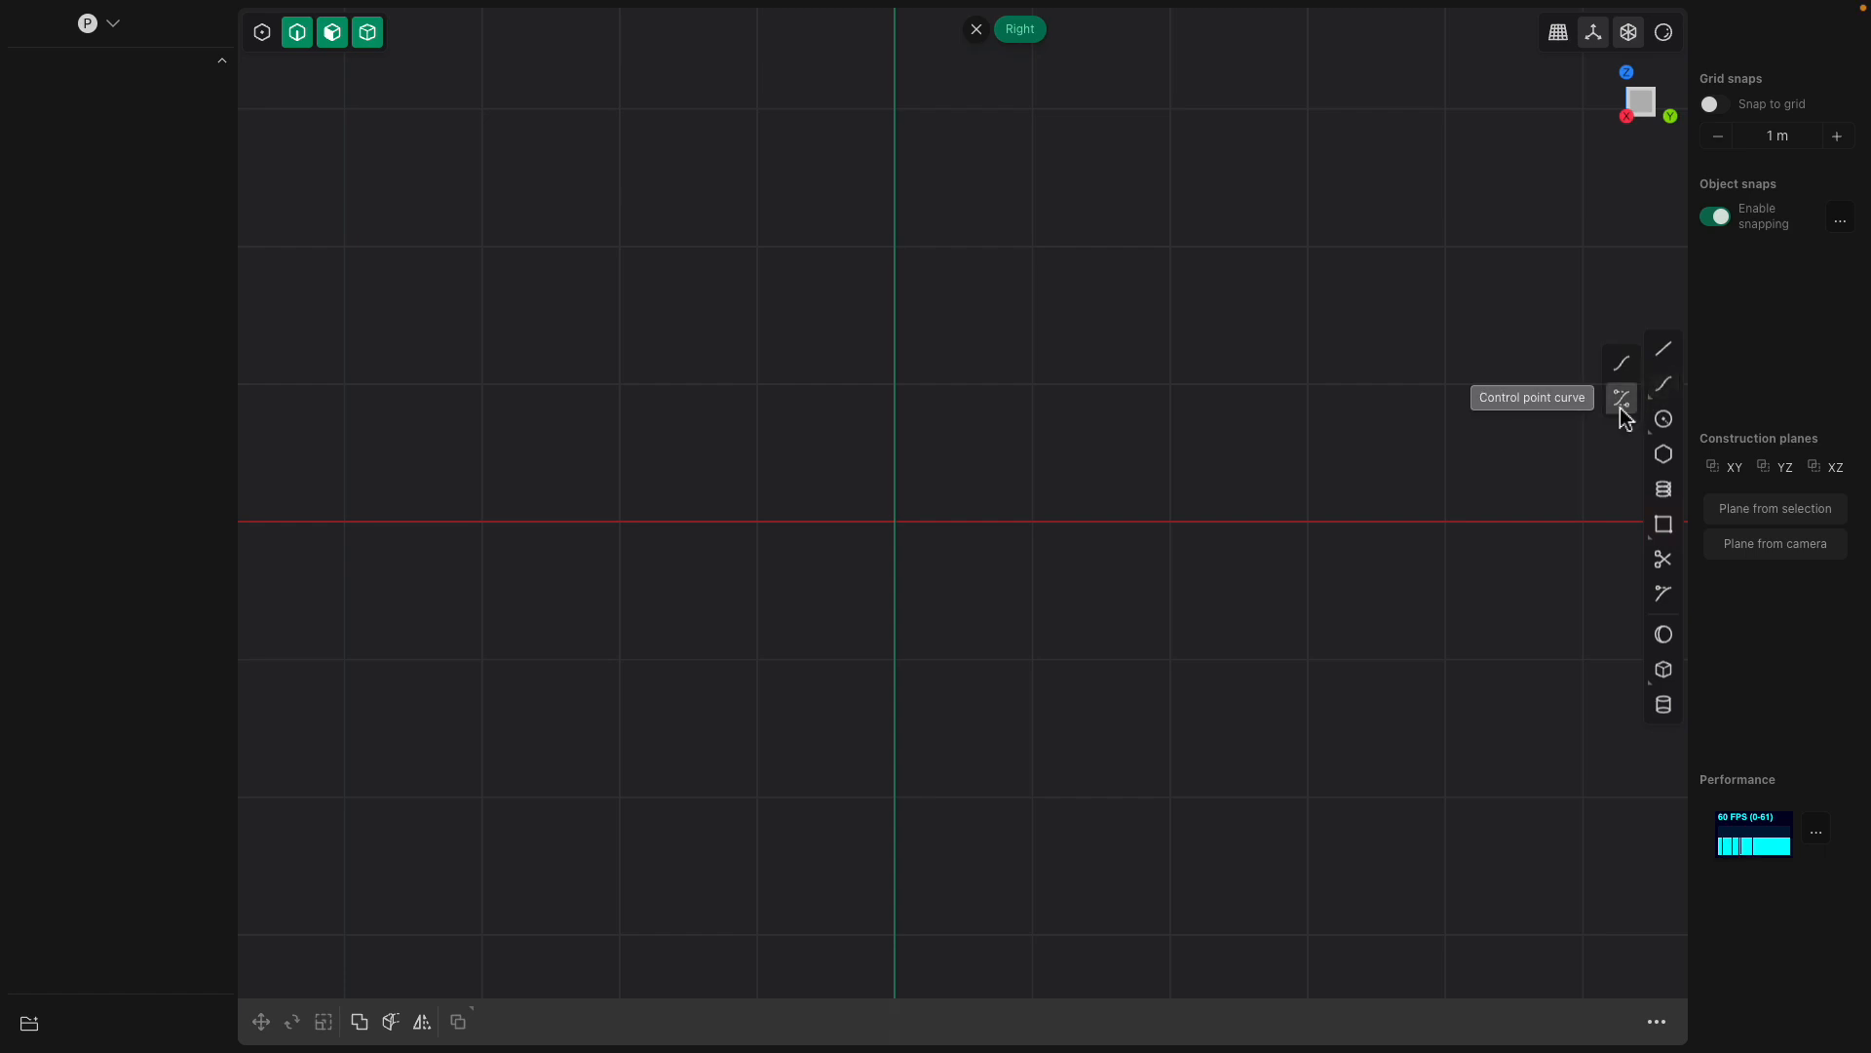
{"action": "left_click", "coordinate": [1665, 394]}
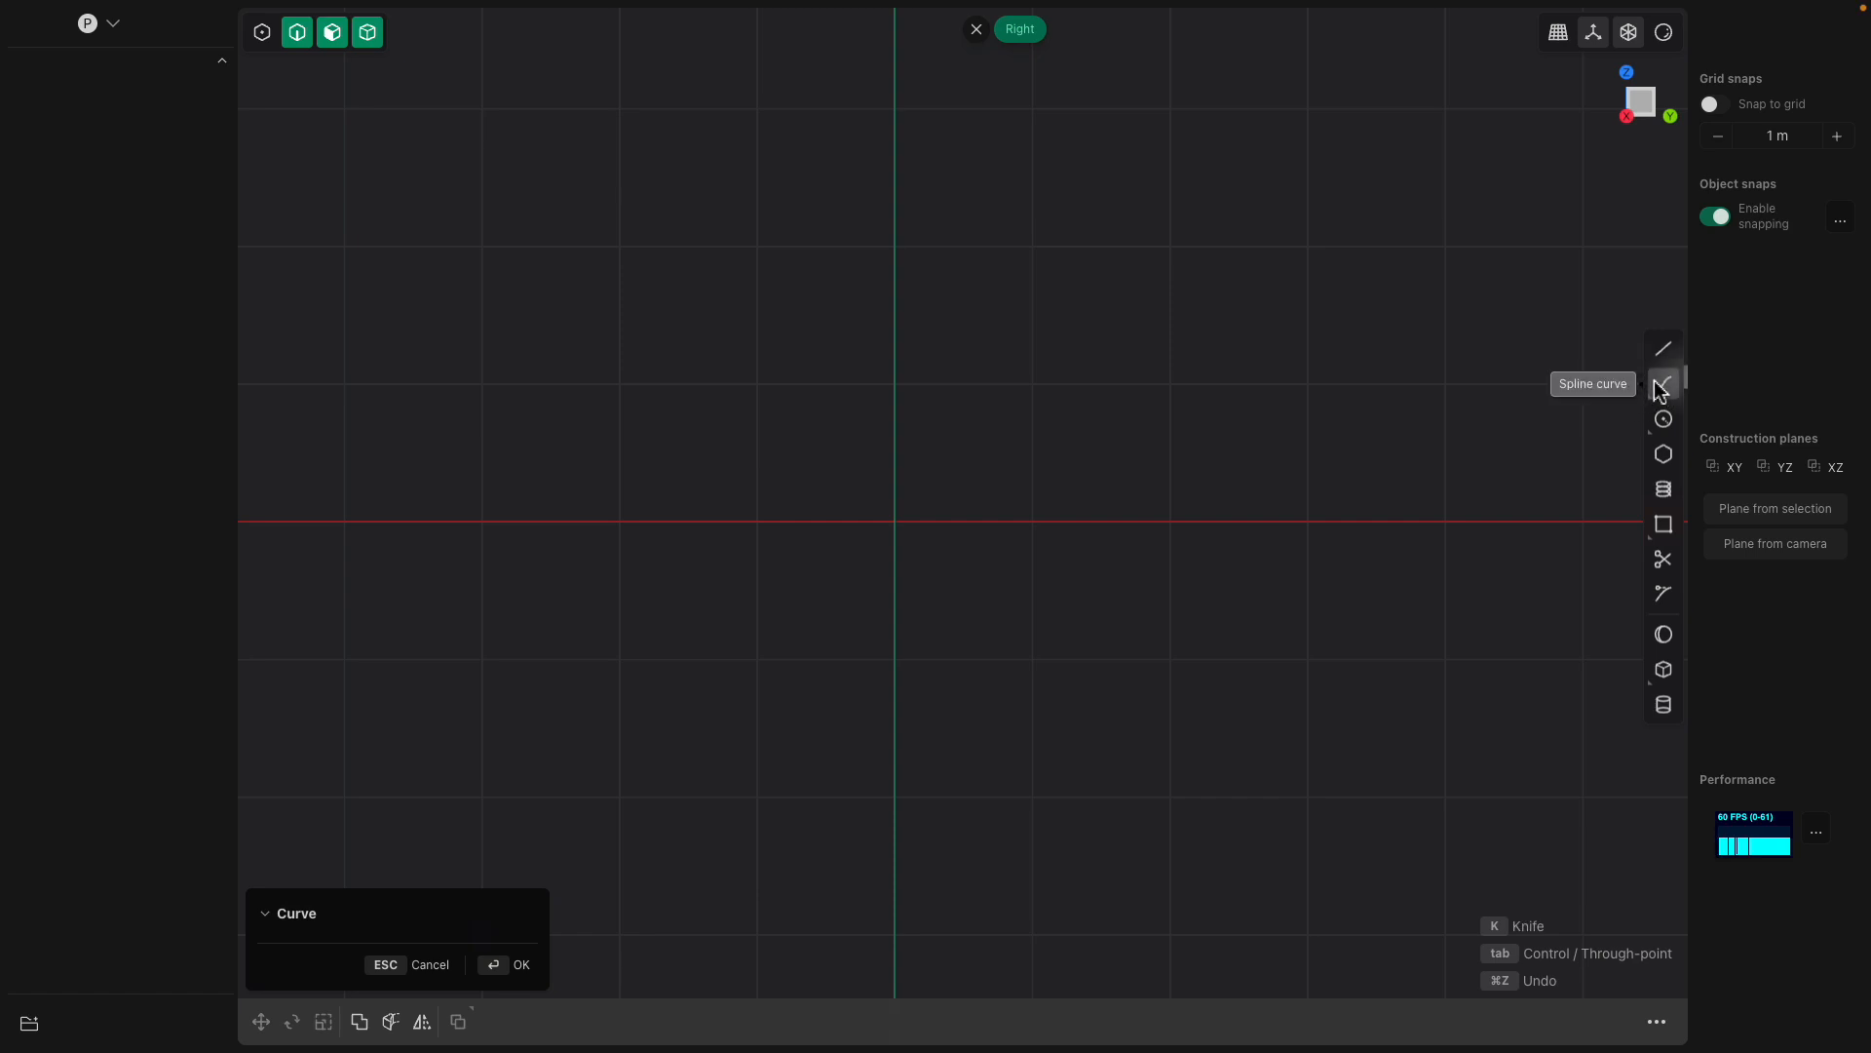
{"action": "scroll", "coordinate": [606, 499], "scroll_direction": "down", "scroll_amount": 1}
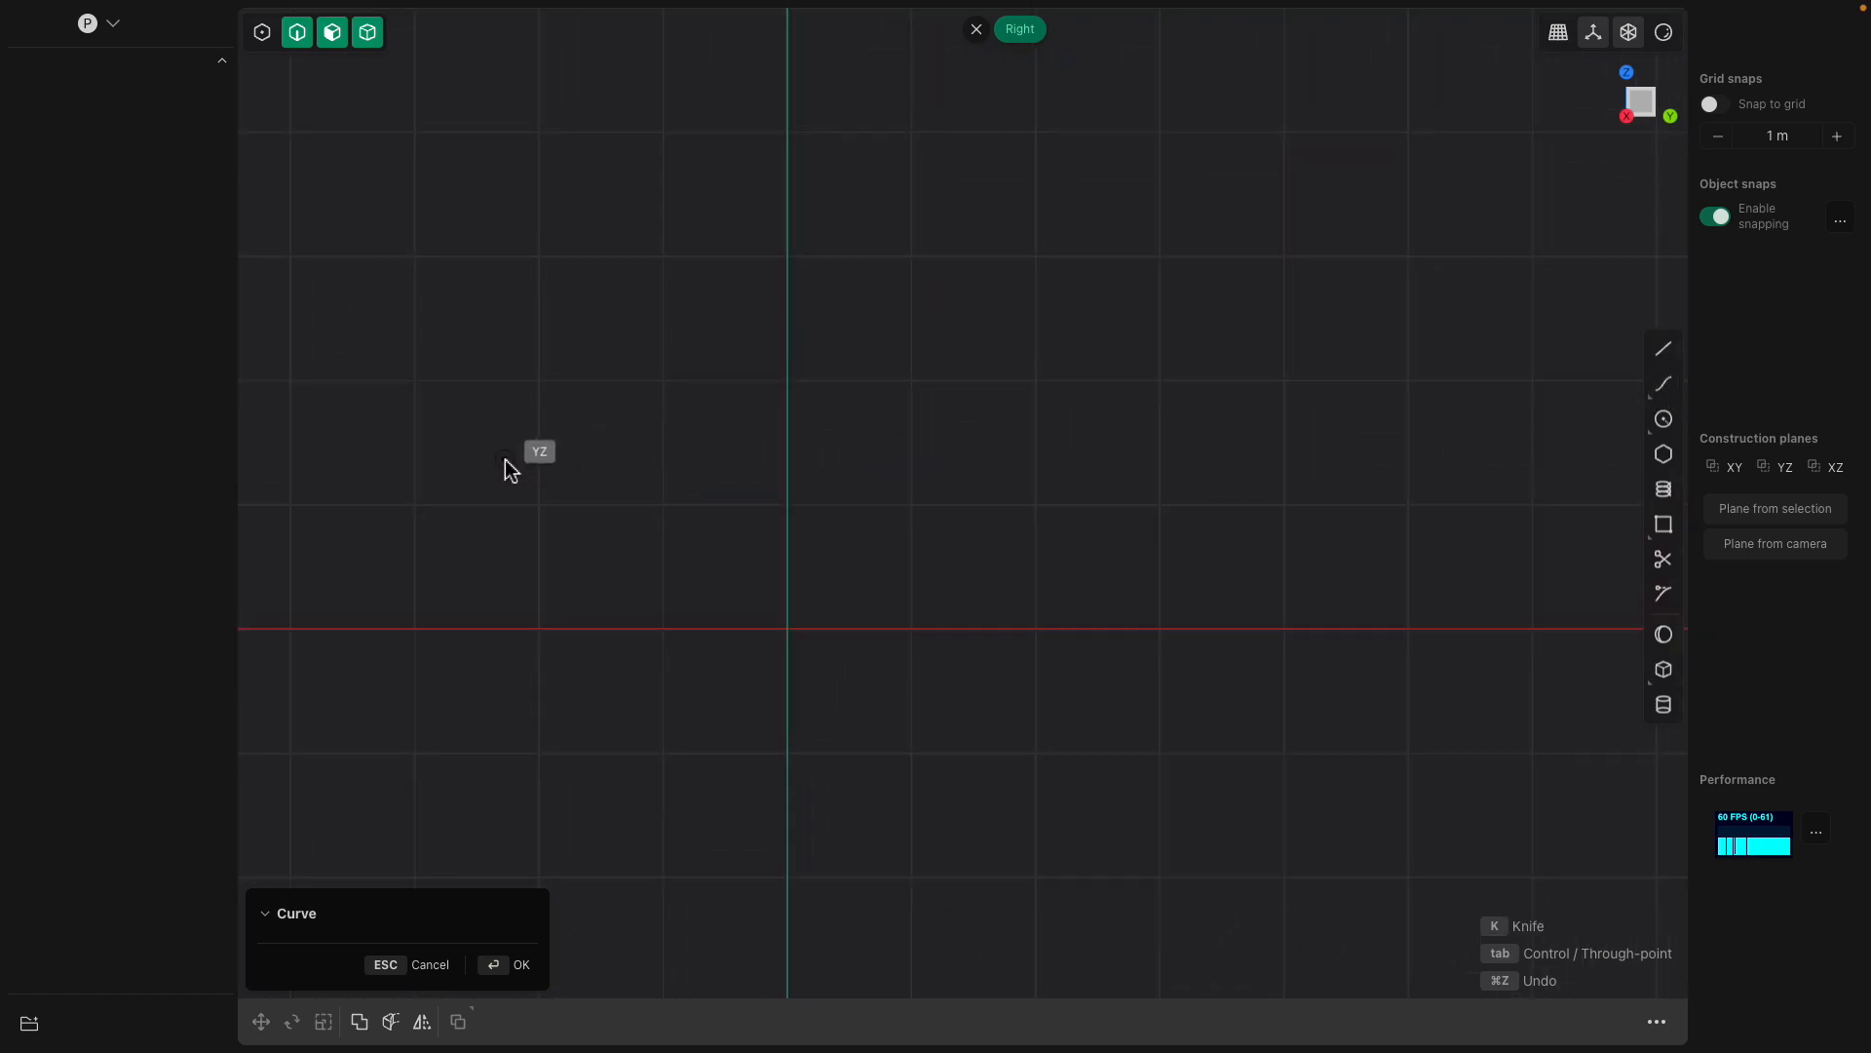
{"action": "left_click", "coordinate": [486, 474]}
{"action": "left_click", "coordinate": [520, 548]}
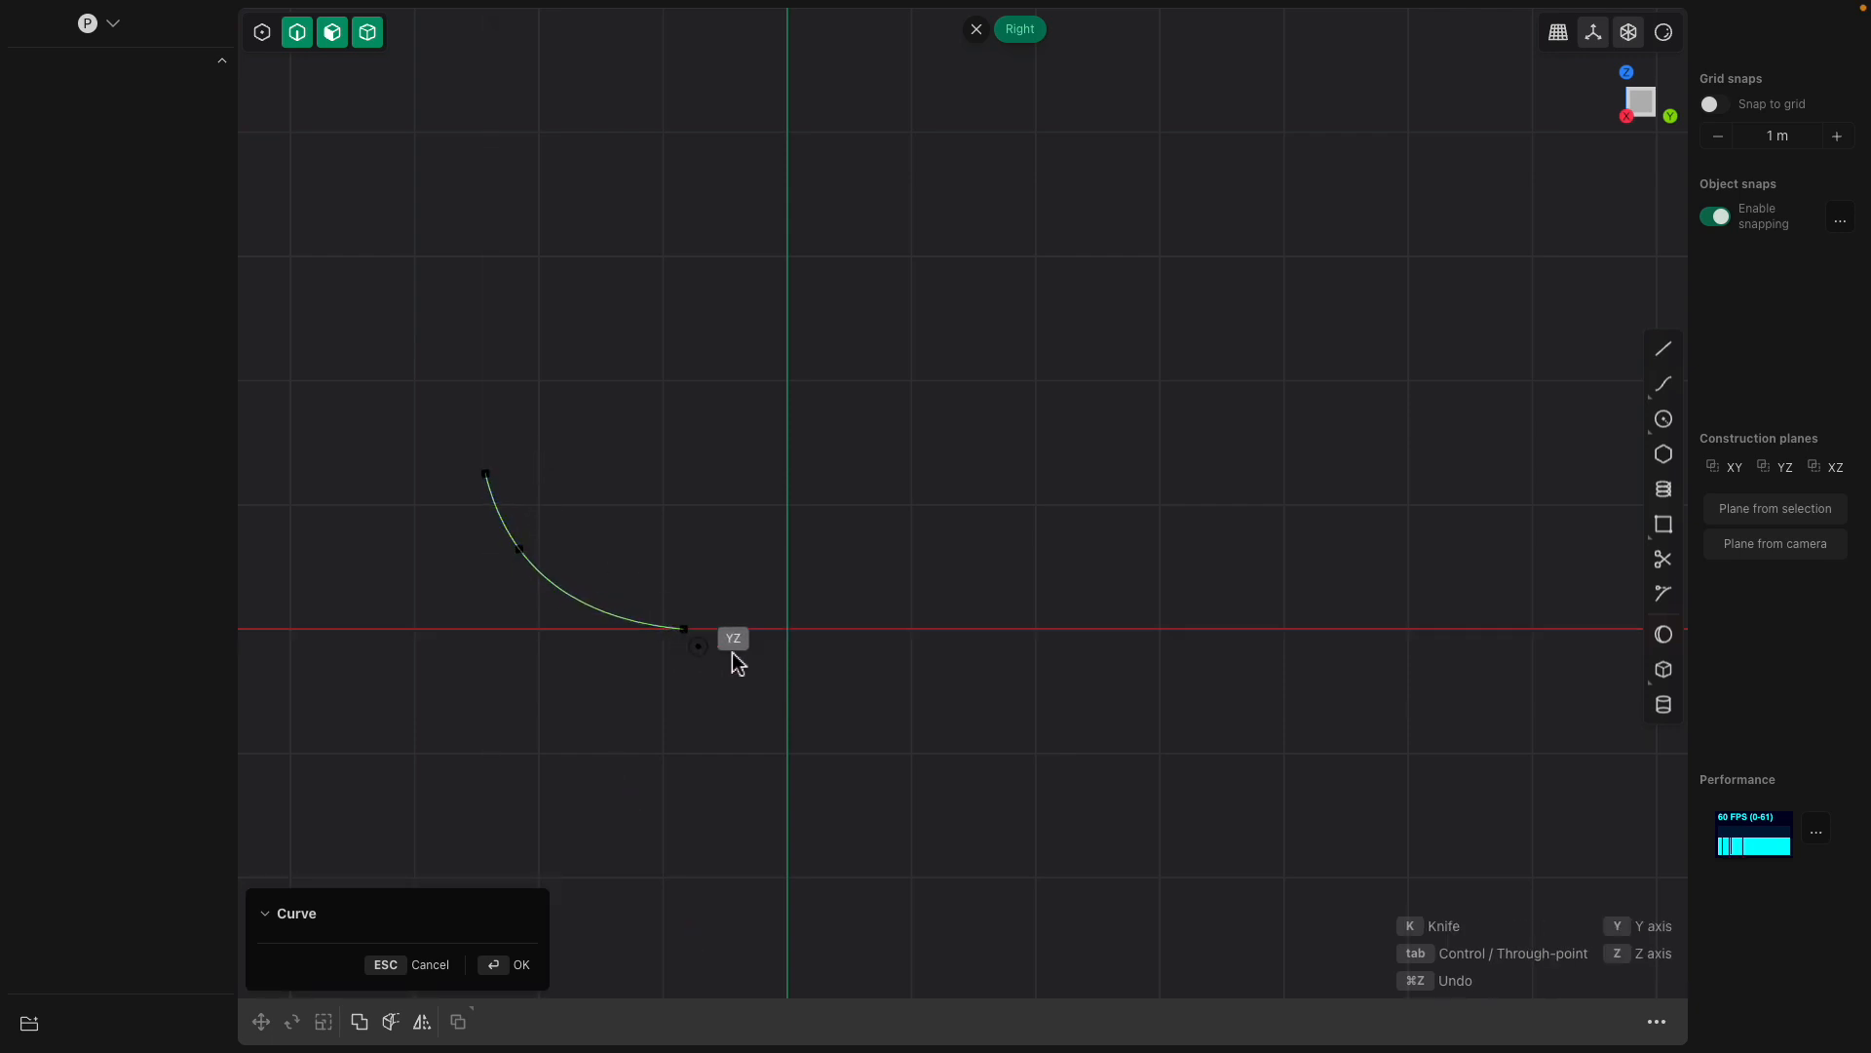
{"action": "left_click", "coordinate": [763, 629]}
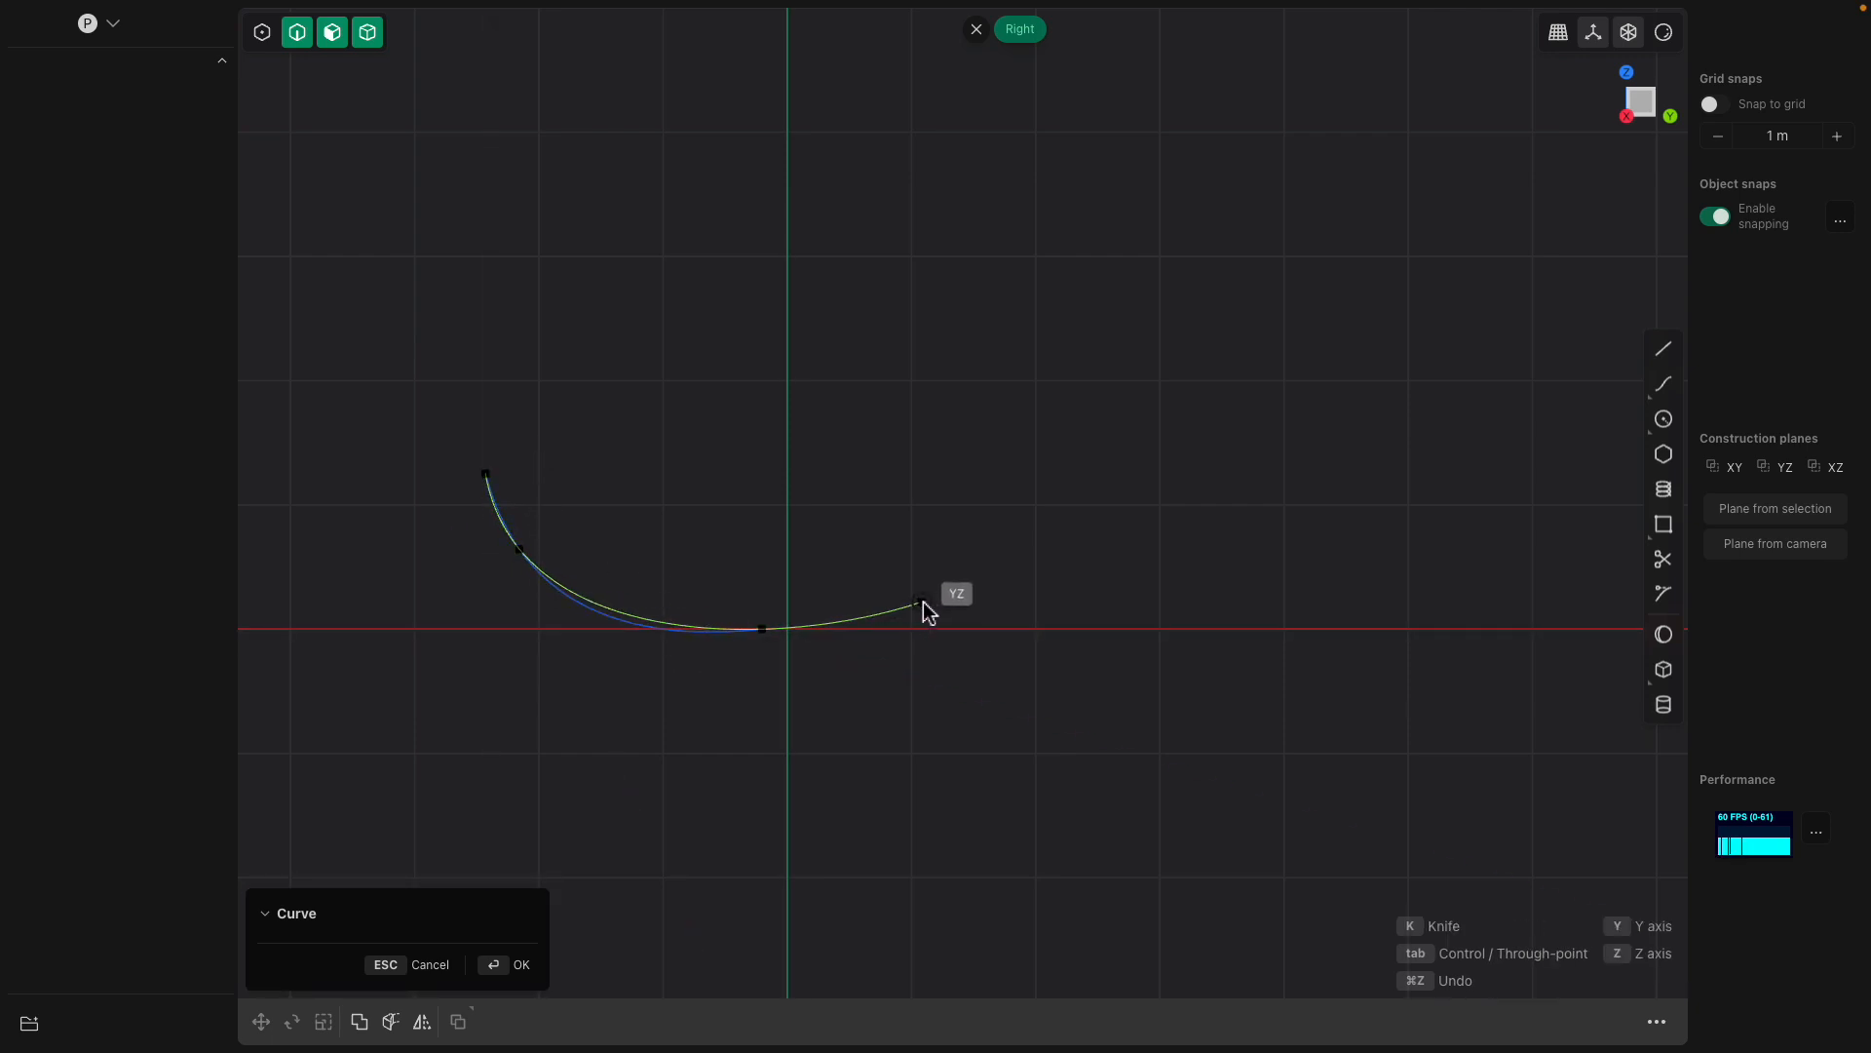
{"action": "left_click", "coordinate": [927, 598]}
{"action": "left_click", "coordinate": [1026, 511]}
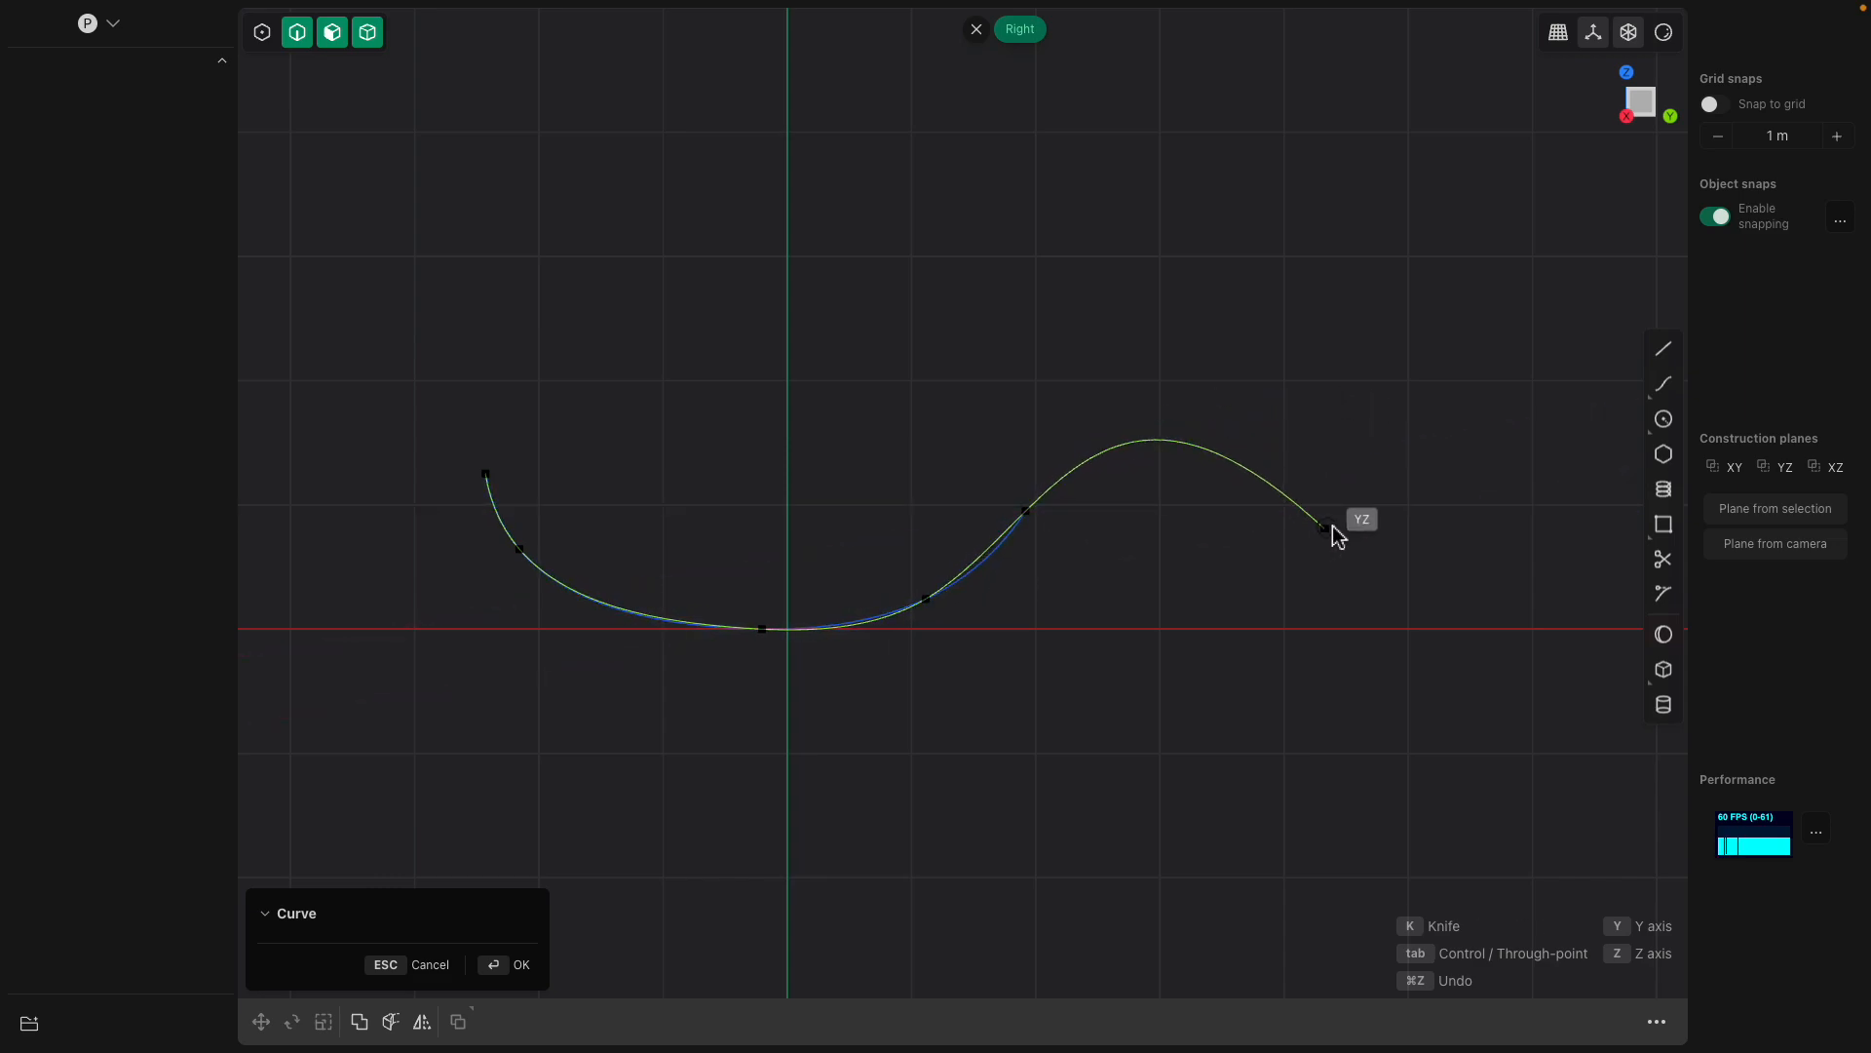
{"action": "left_click", "coordinate": [1123, 475]}
{"action": "left_click", "coordinate": [1275, 512]}
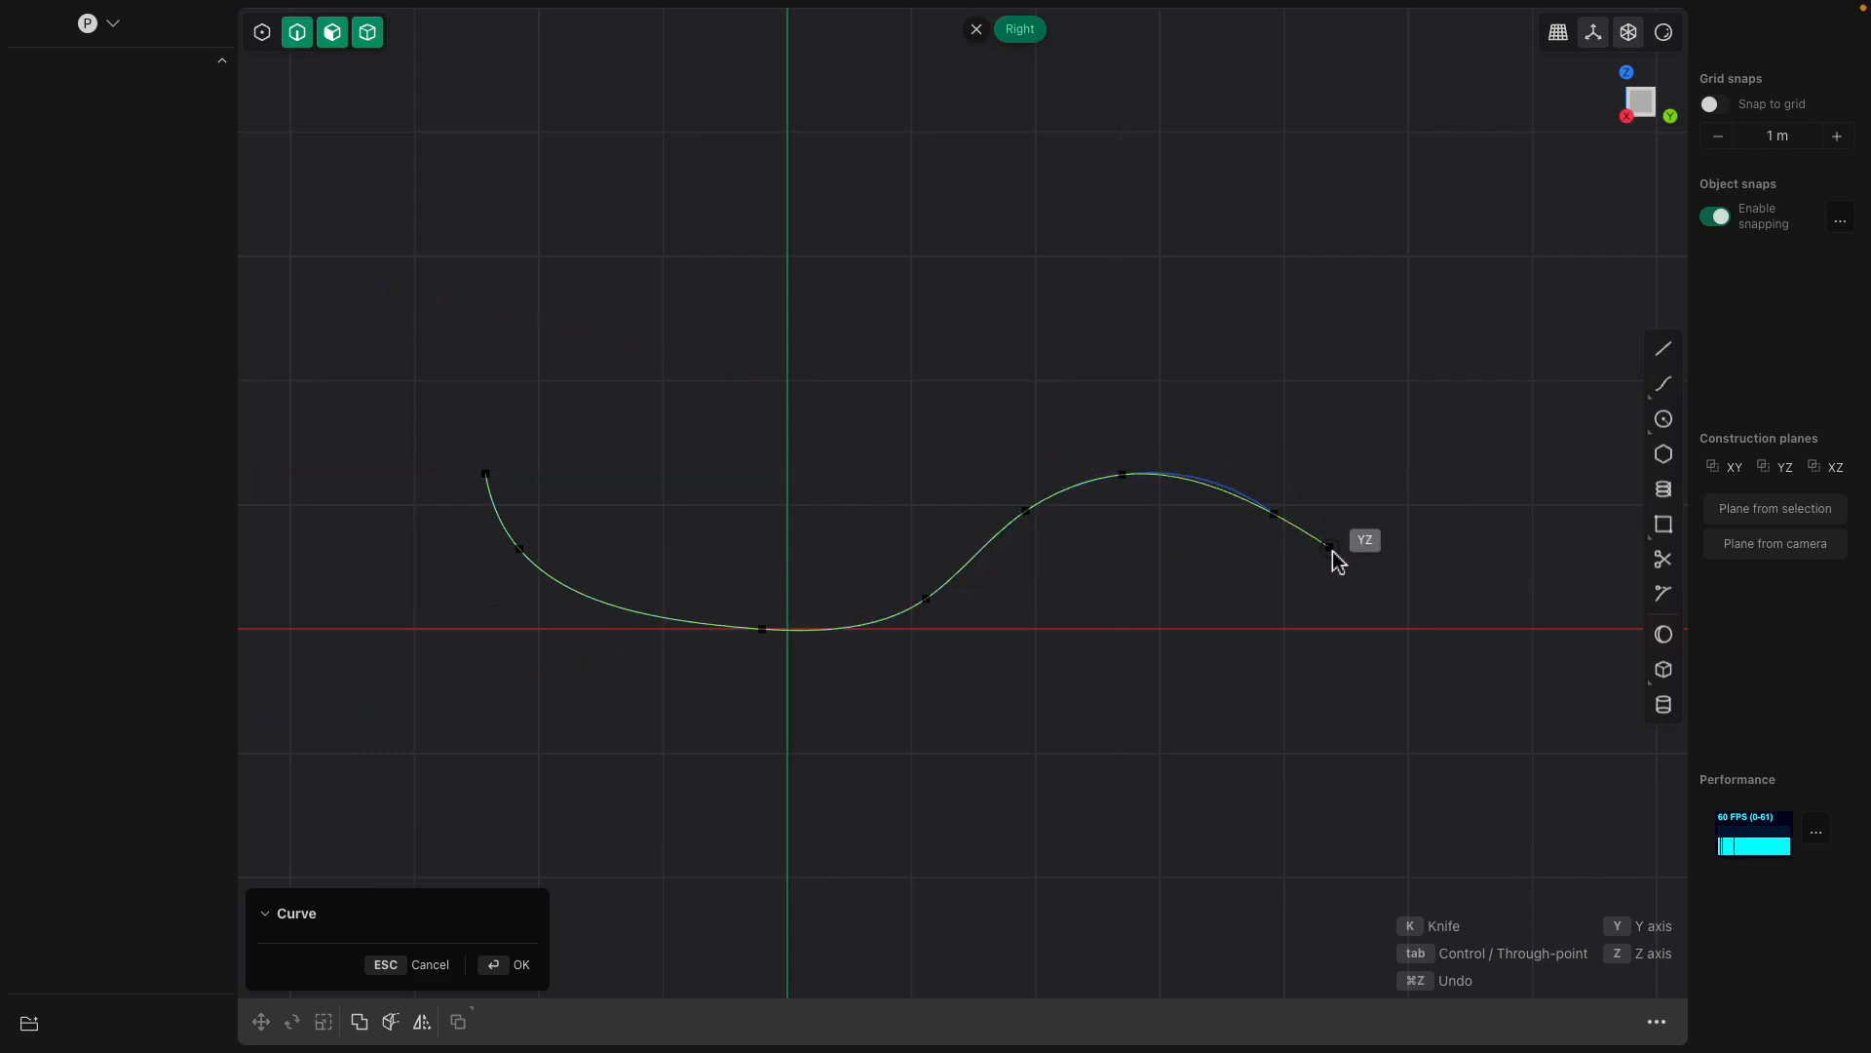
{"action": "left_click", "coordinate": [1343, 577]}
{"action": "key", "text": "Return"}
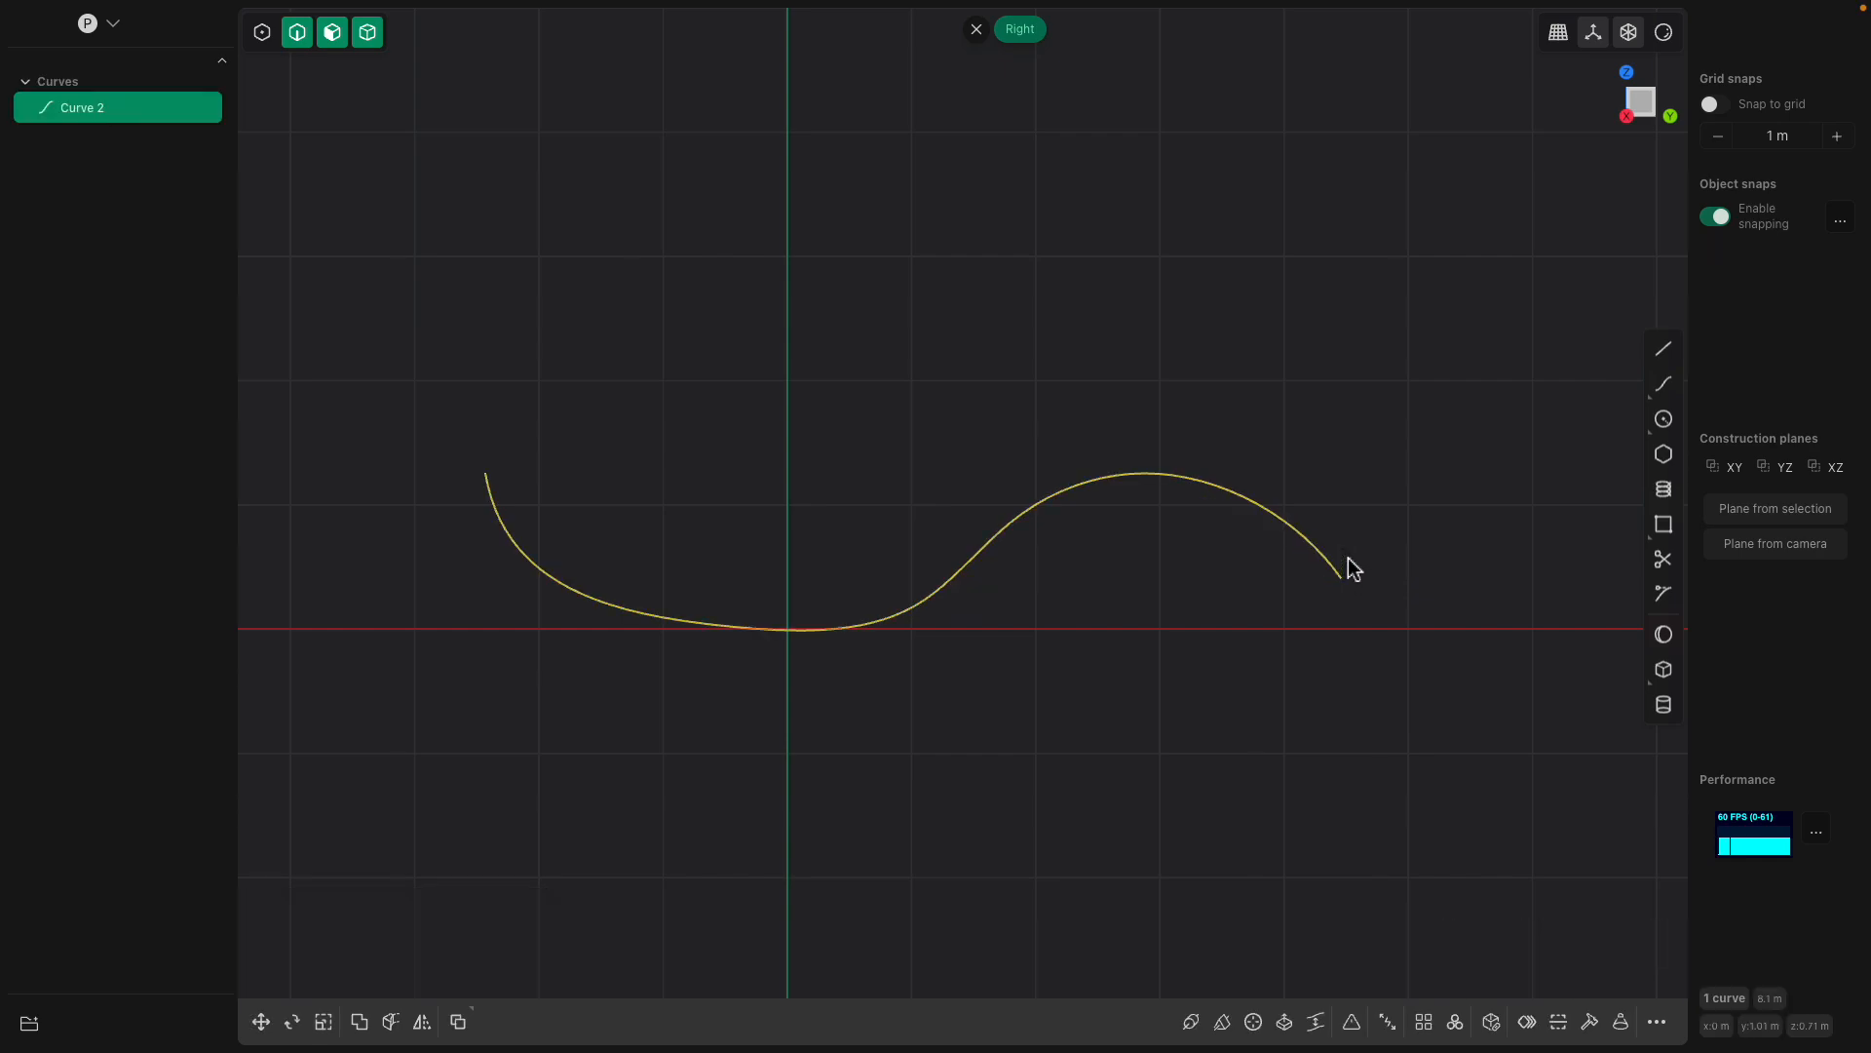
Draw a second S-shaped curve about 6 m long above the first one, defined by control points instead of through-points.
{"action": "scroll", "coordinate": [1241, 472], "scroll_direction": "down", "scroll_amount": 2}
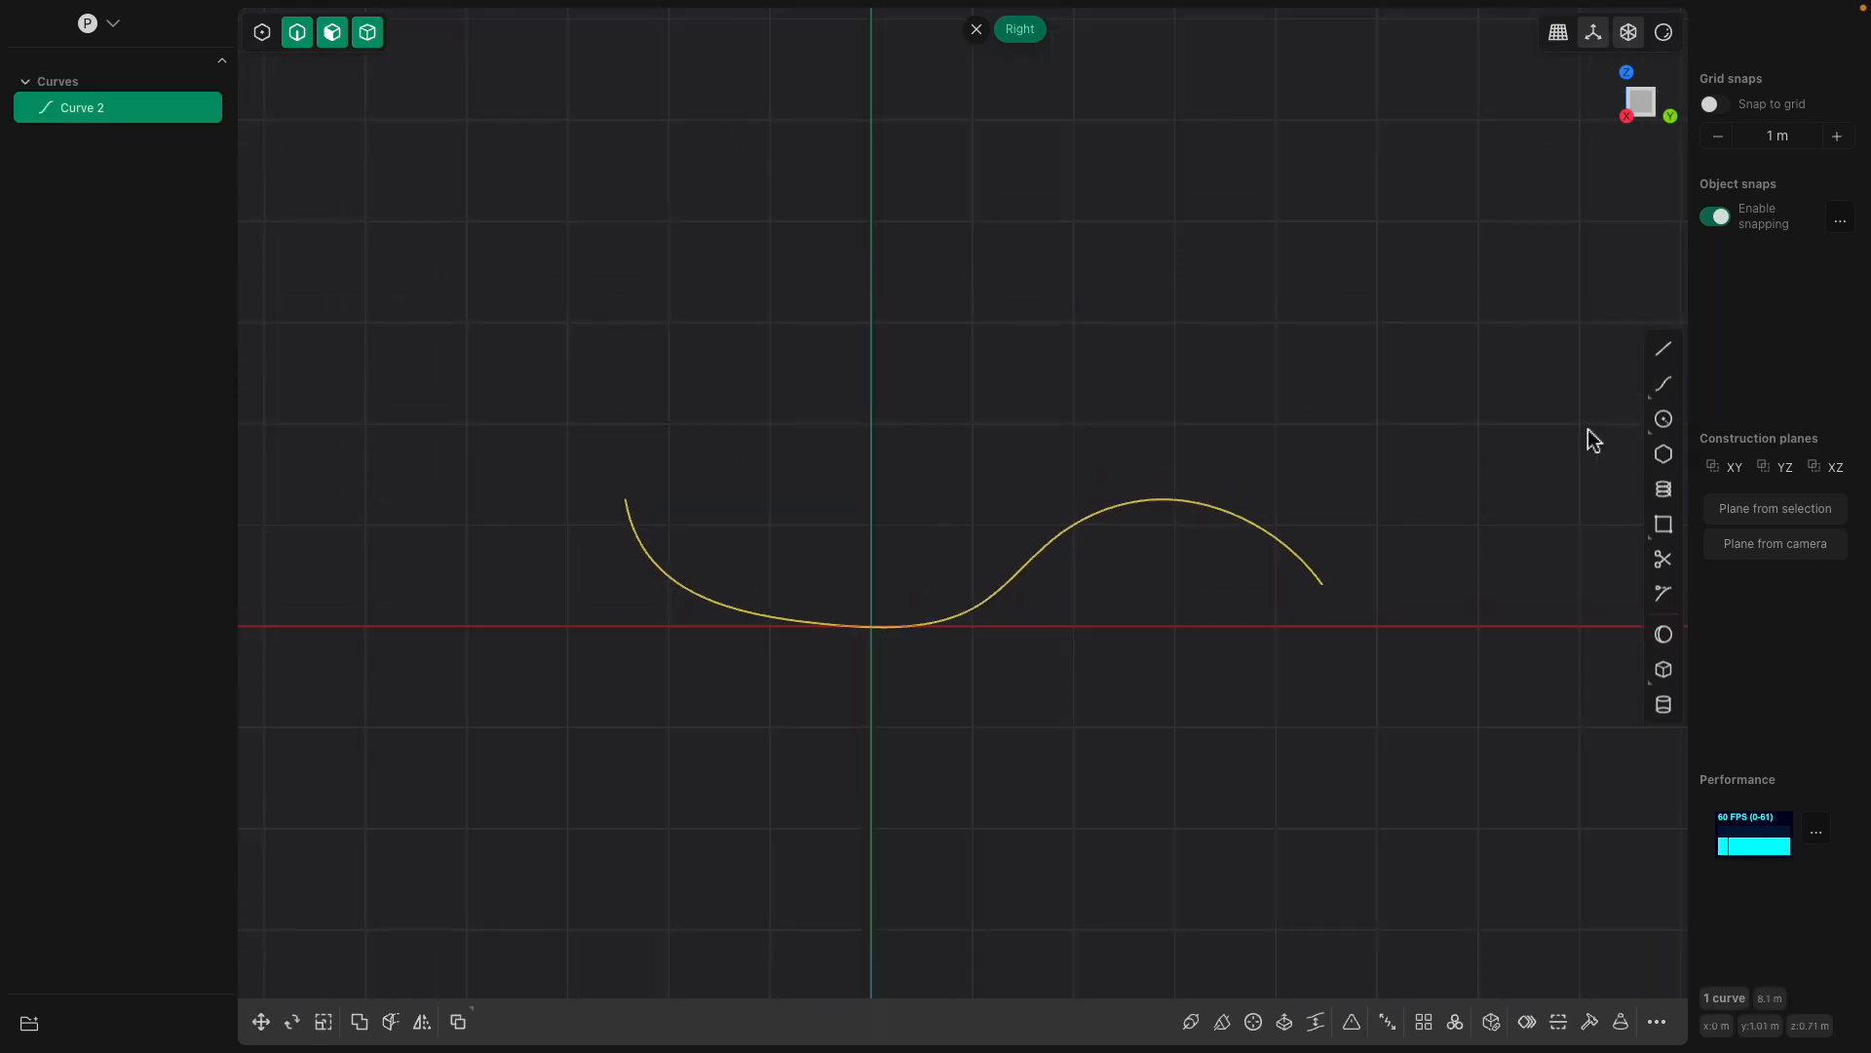
{"action": "left_click", "coordinate": [1664, 383]}
{"action": "scroll", "coordinate": [655, 417], "scroll_direction": "up", "scroll_amount": 2}
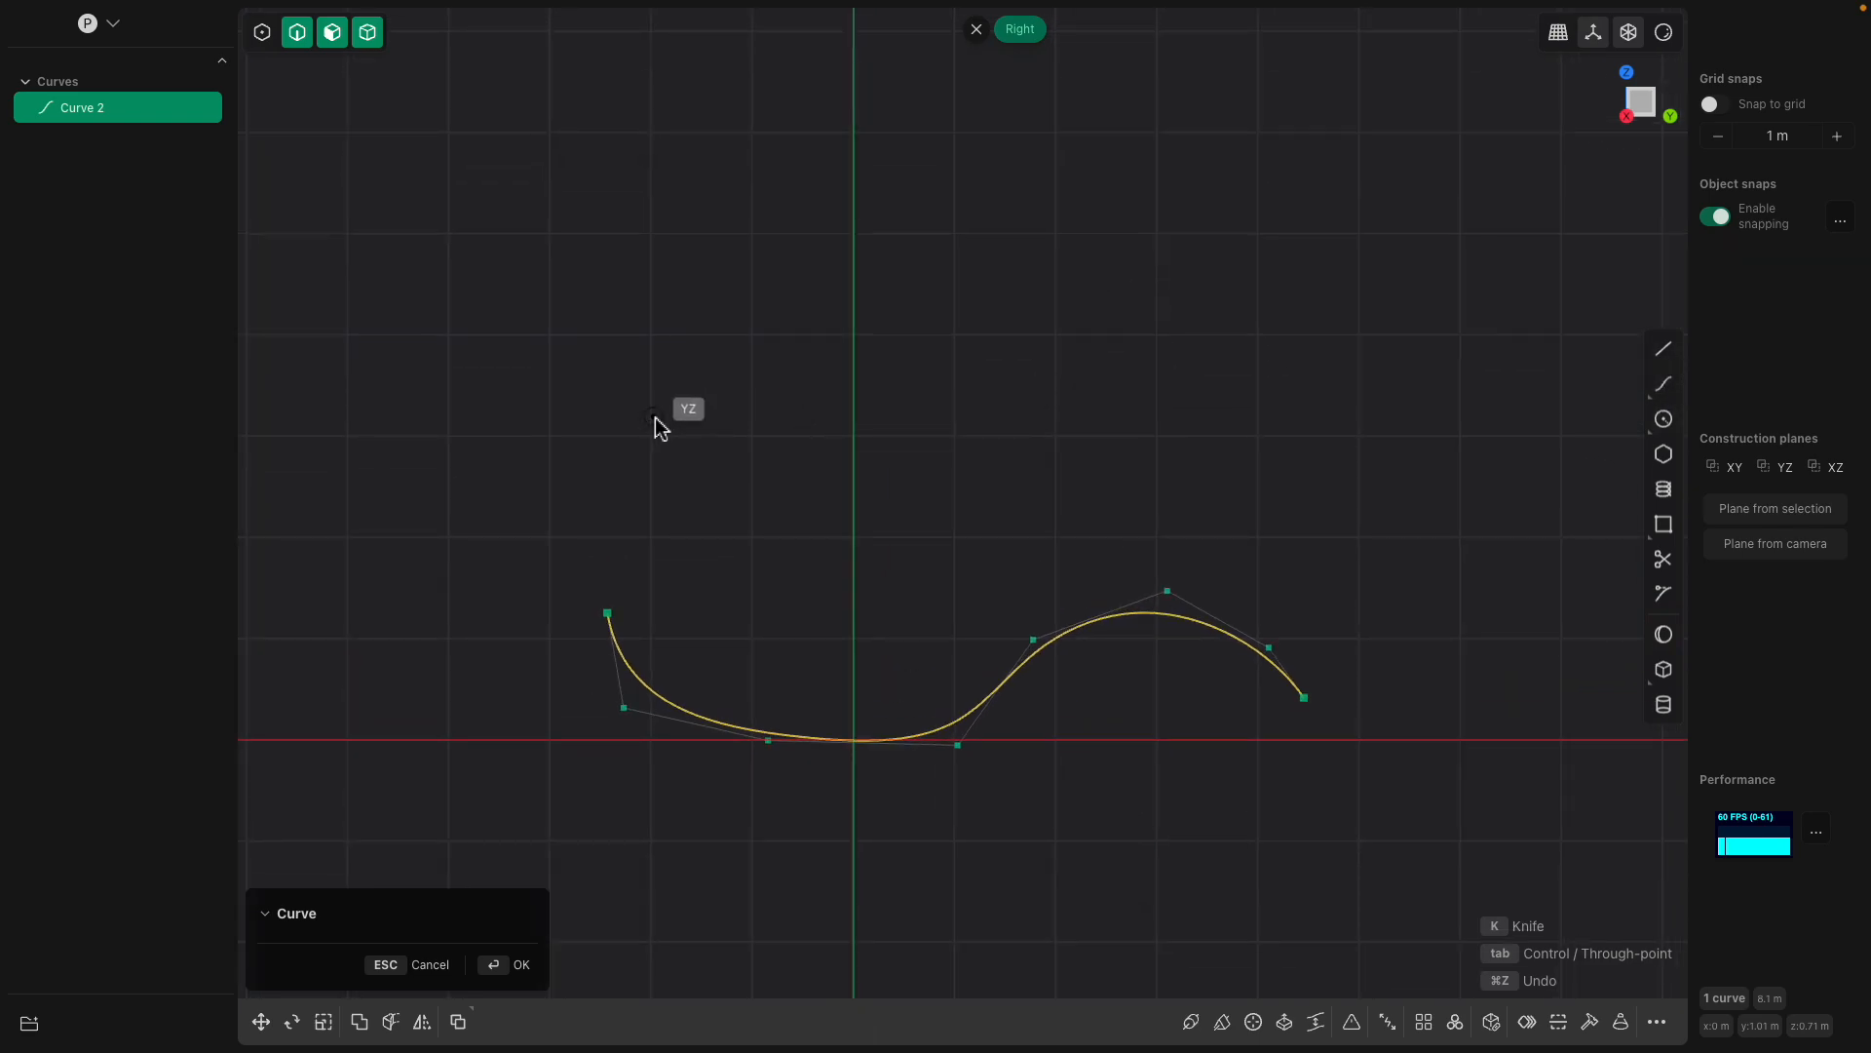
{"action": "left_click", "coordinate": [476, 419]}
{"action": "left_click", "coordinate": [583, 517]}
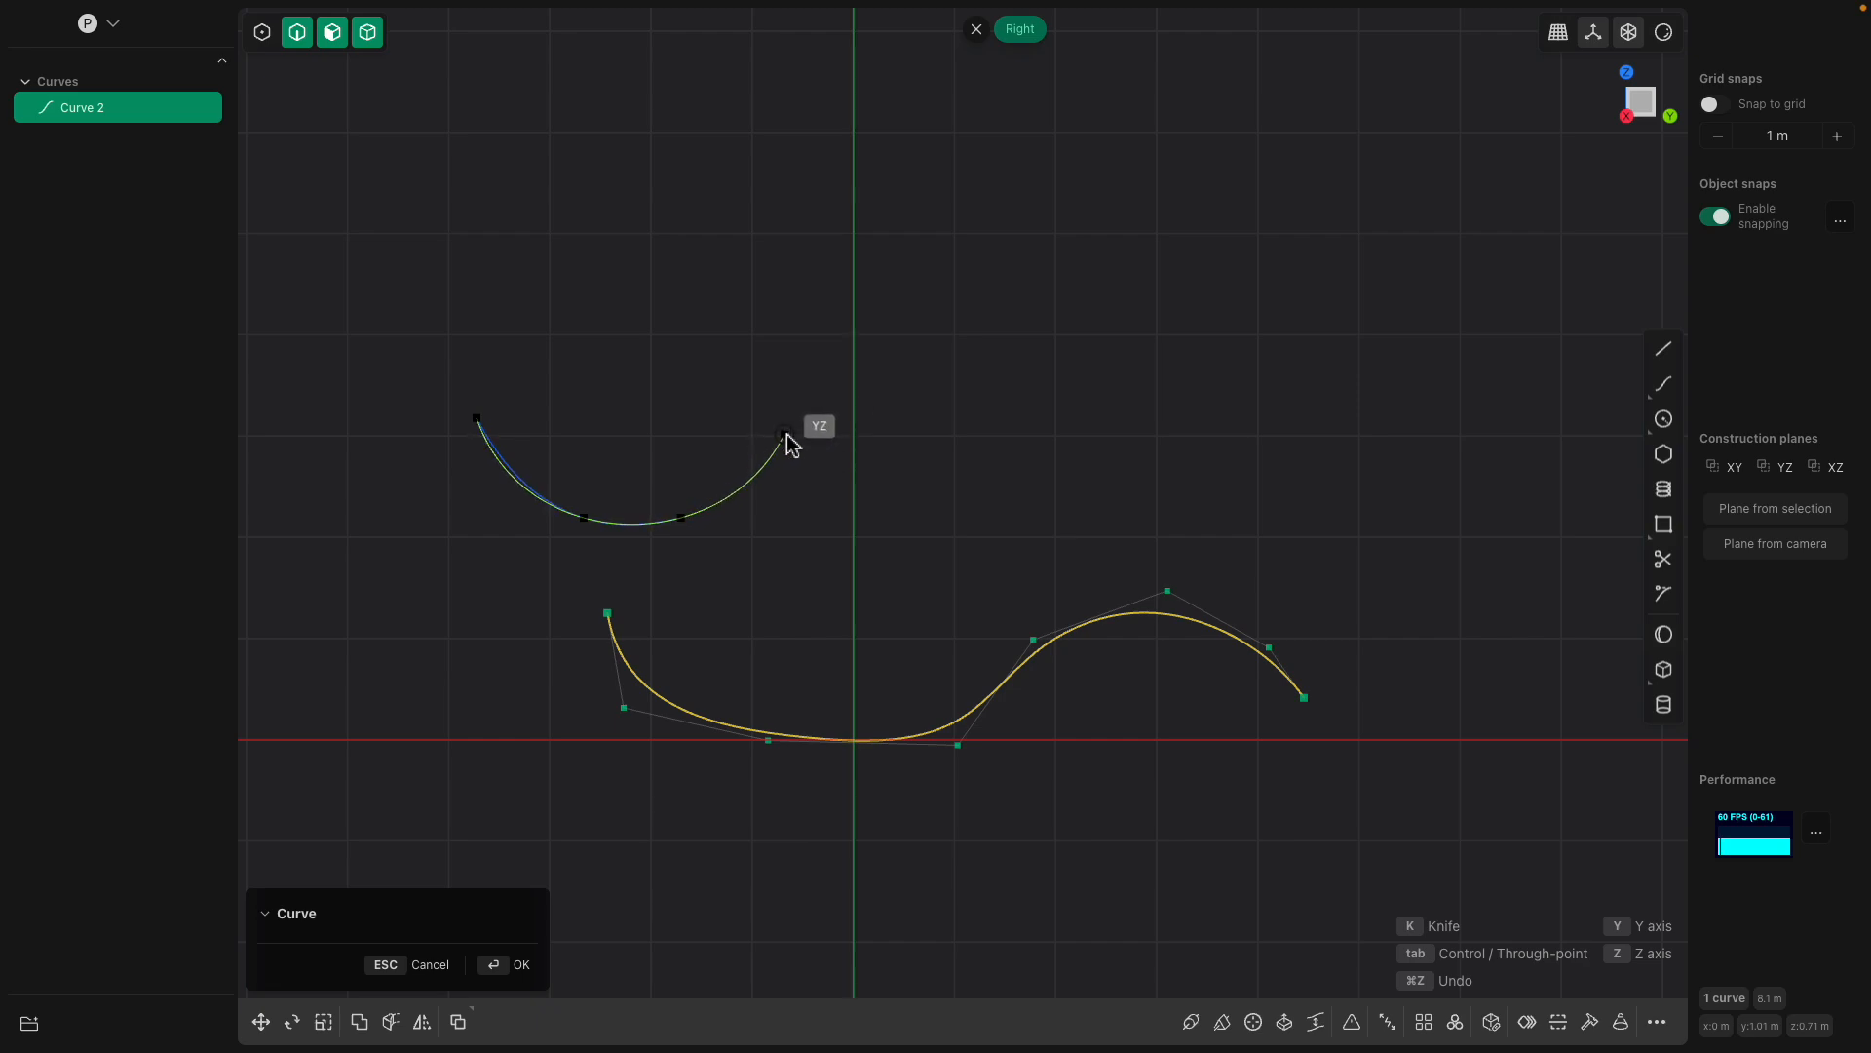
{"action": "key", "text": "Tab"}
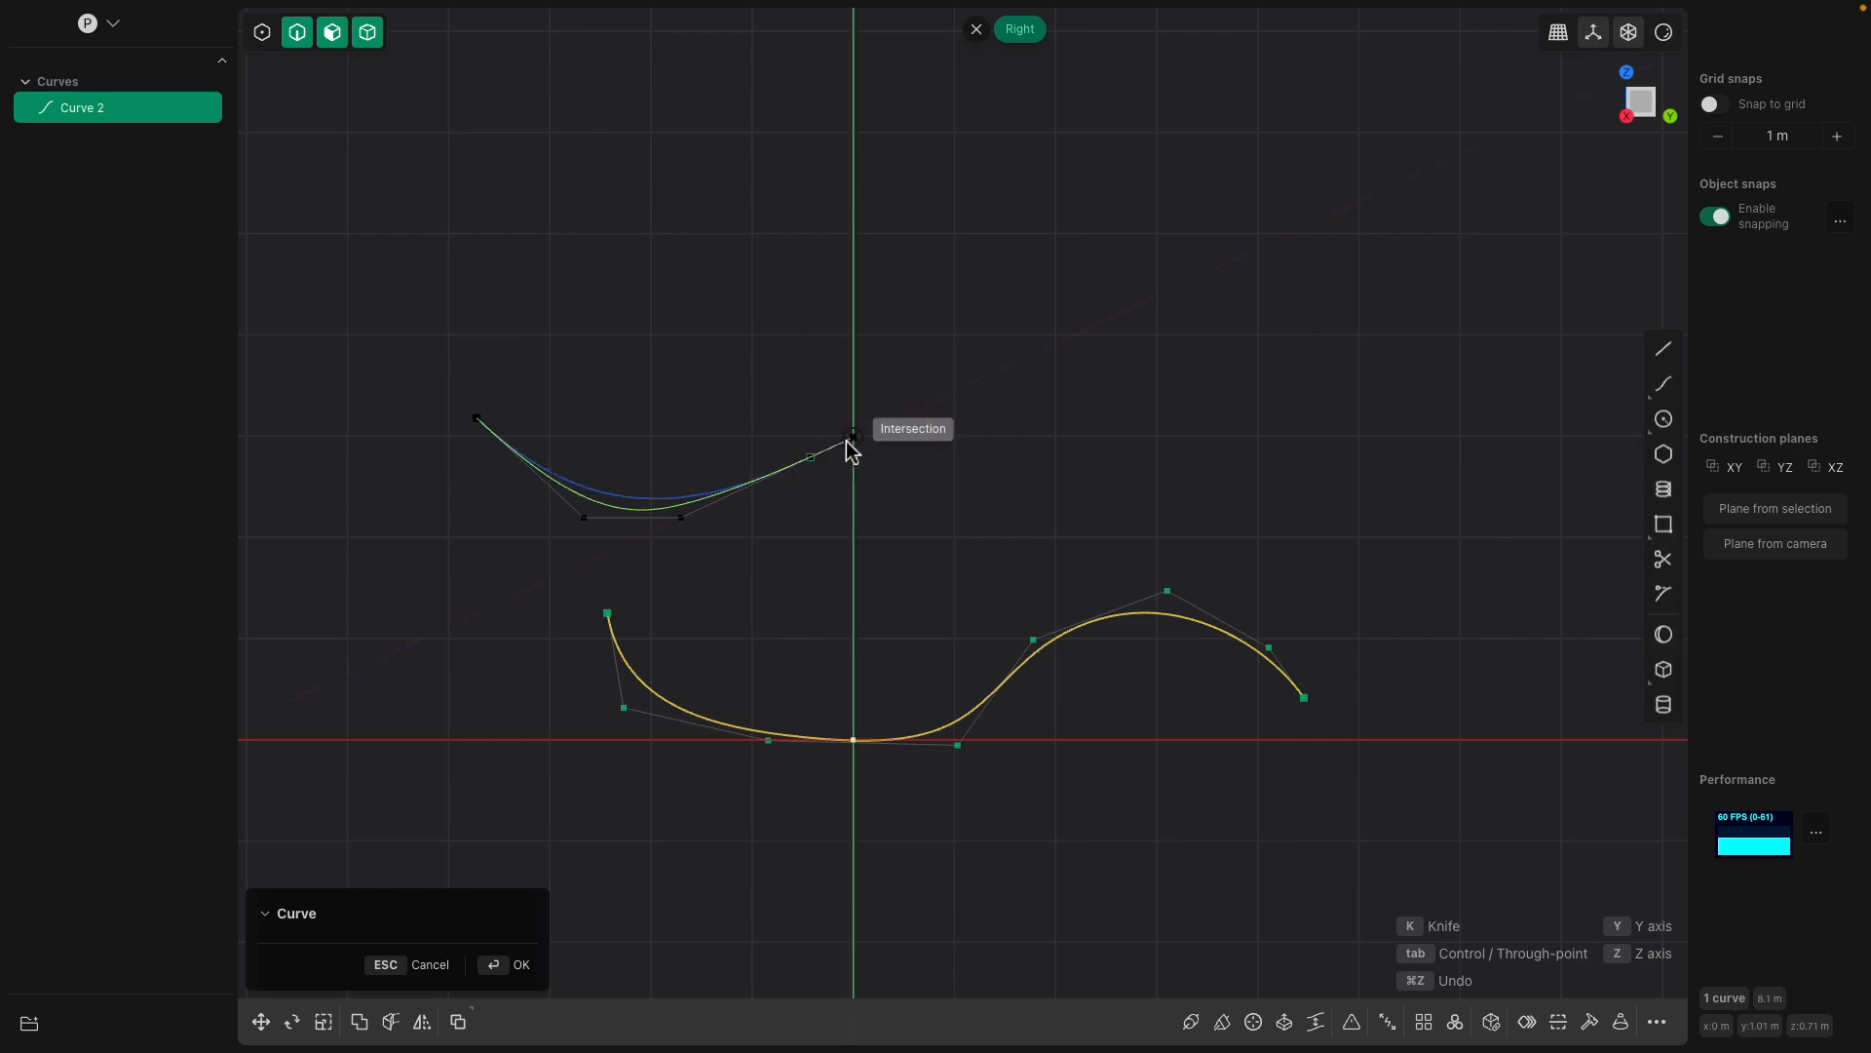
{"action": "left_click", "coordinate": [907, 426]}
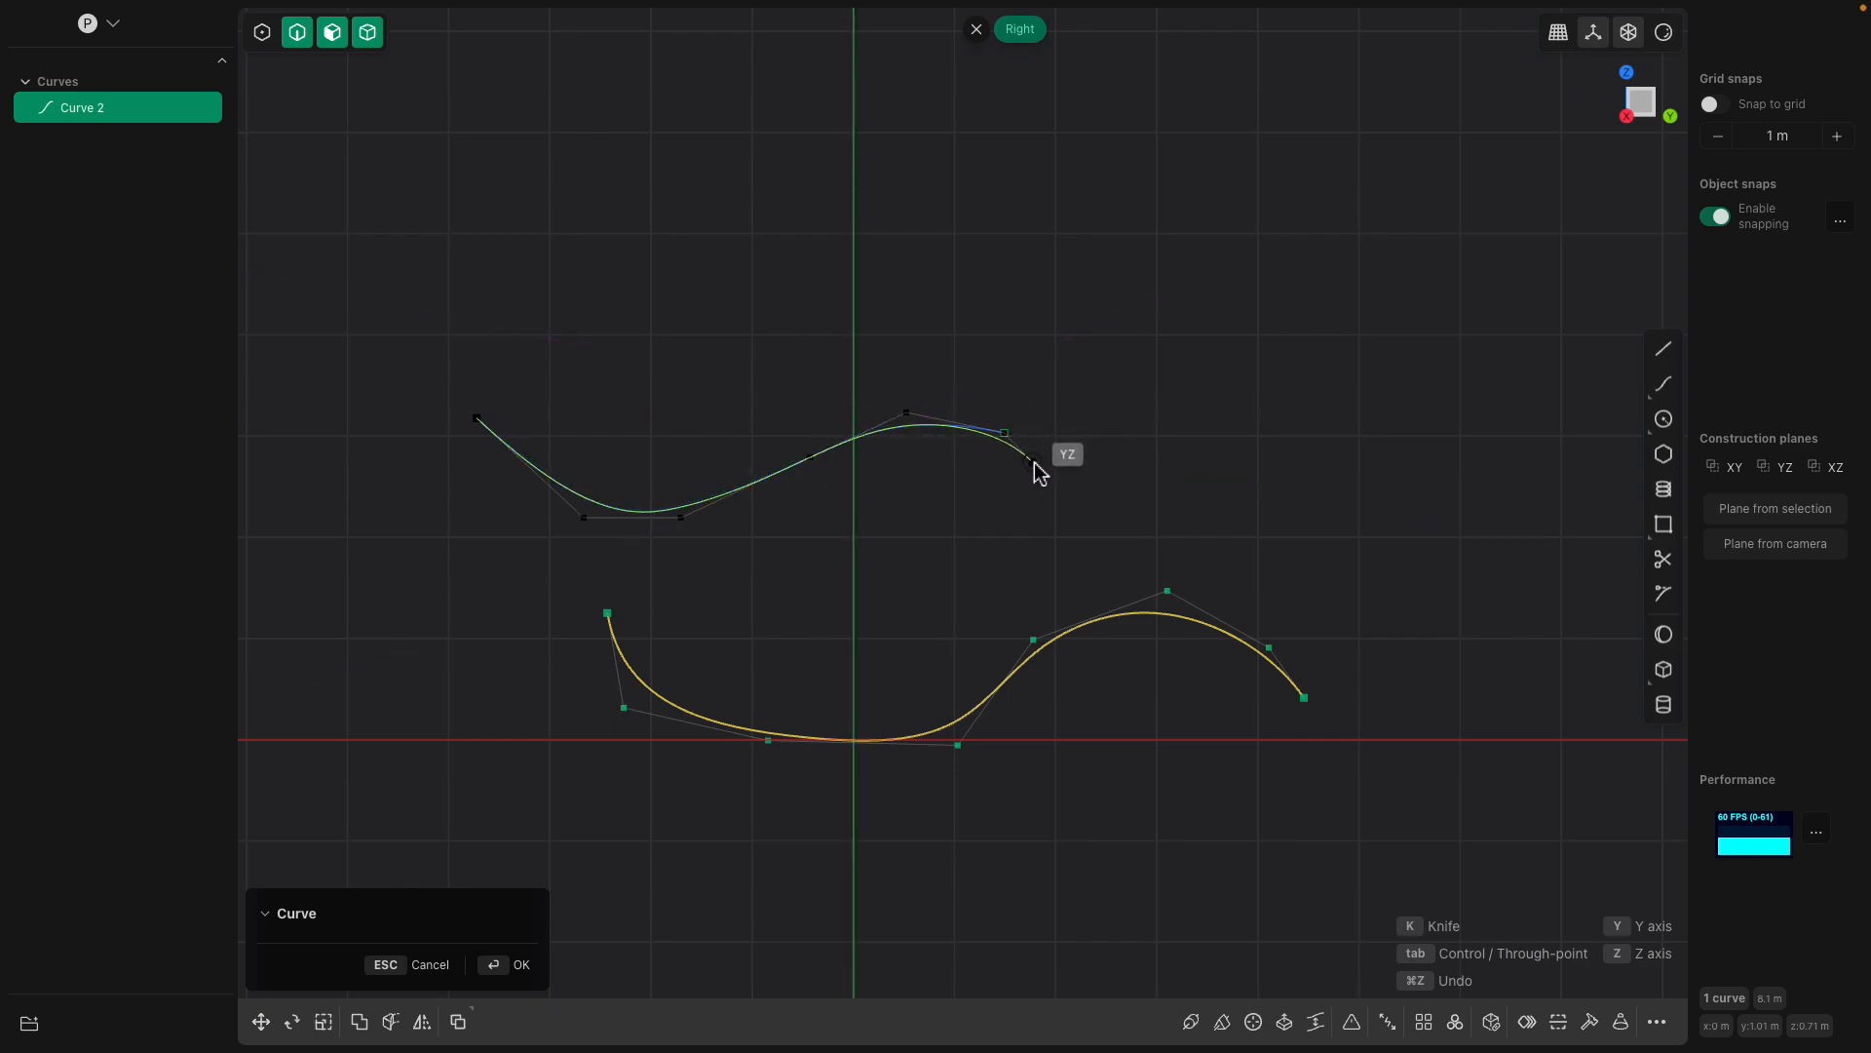
{"action": "left_click", "coordinate": [1034, 463]}
{"action": "key", "text": "Return"}
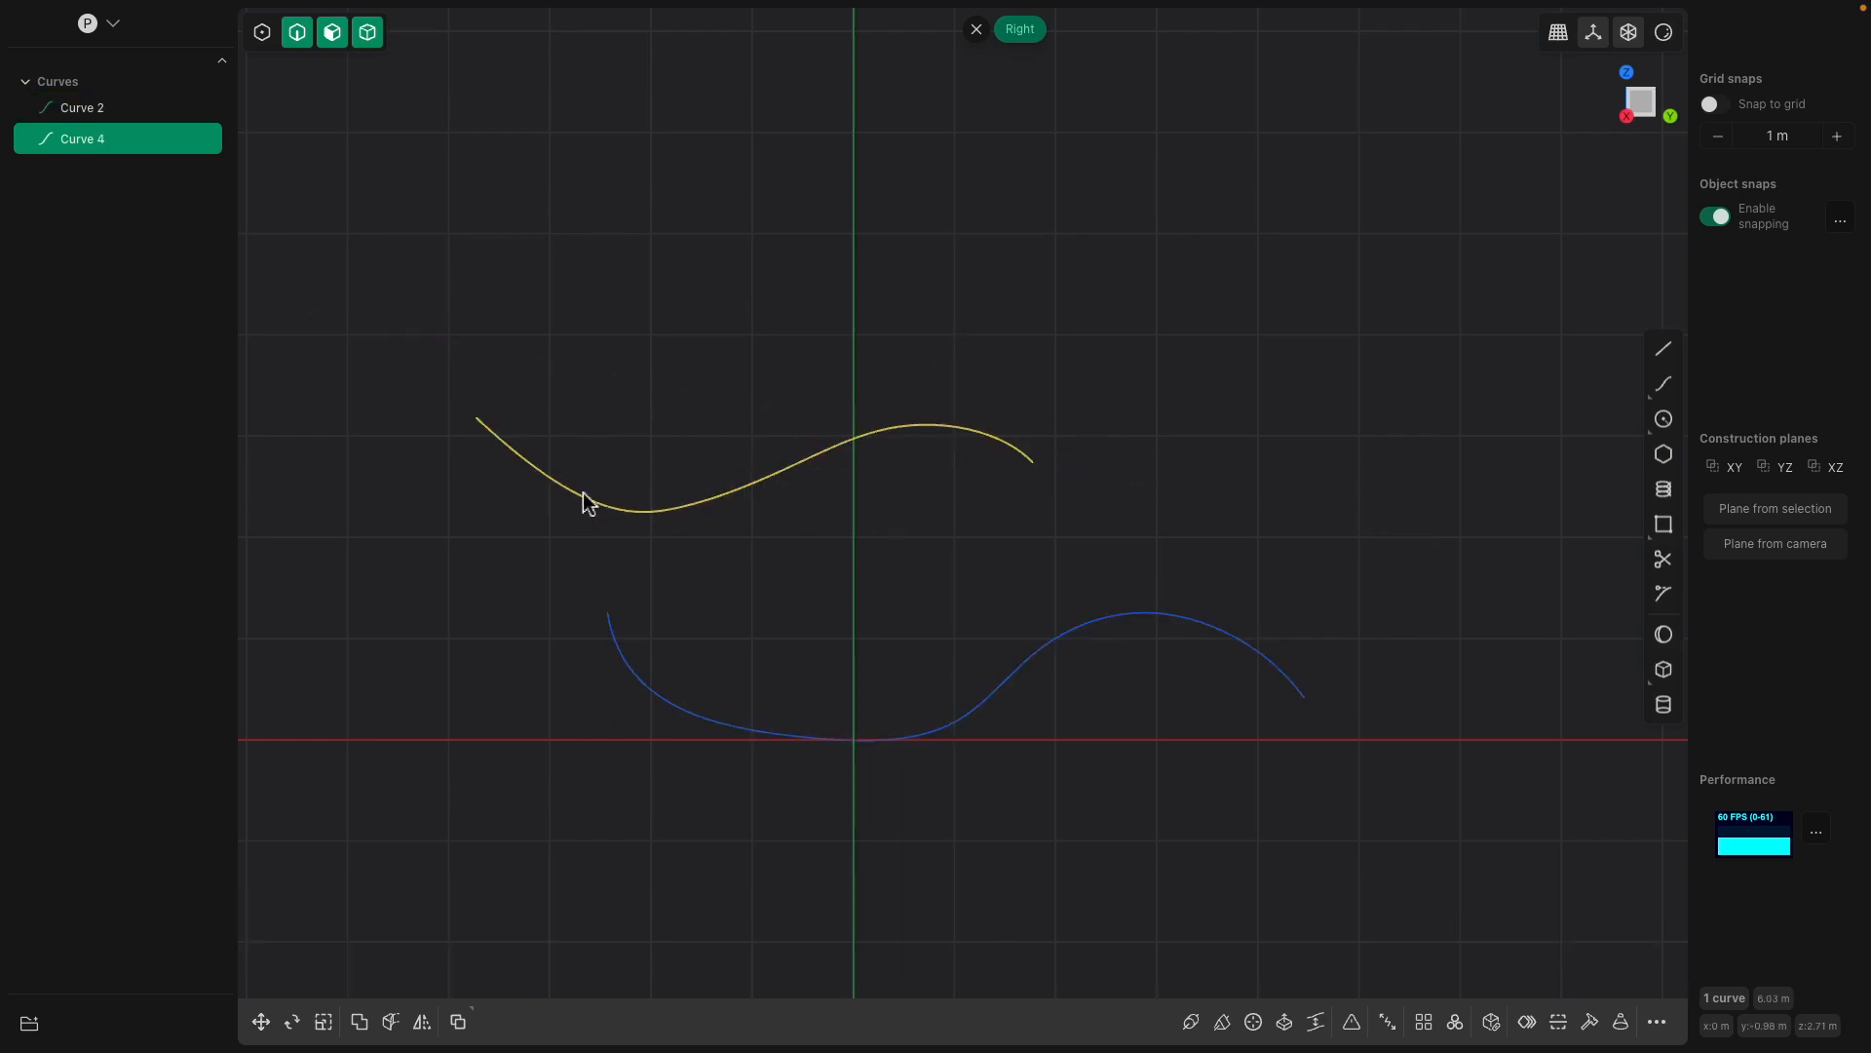
Delete the lower through-point curve and move the control-point curve 1.56845 m in Y and -2.07319 m in Z.
{"action": "left_click", "coordinate": [1051, 642]}
{"action": "key", "text": "Delete"}
{"action": "left_click", "coordinate": [956, 423]}
{"action": "key", "text": "g"}
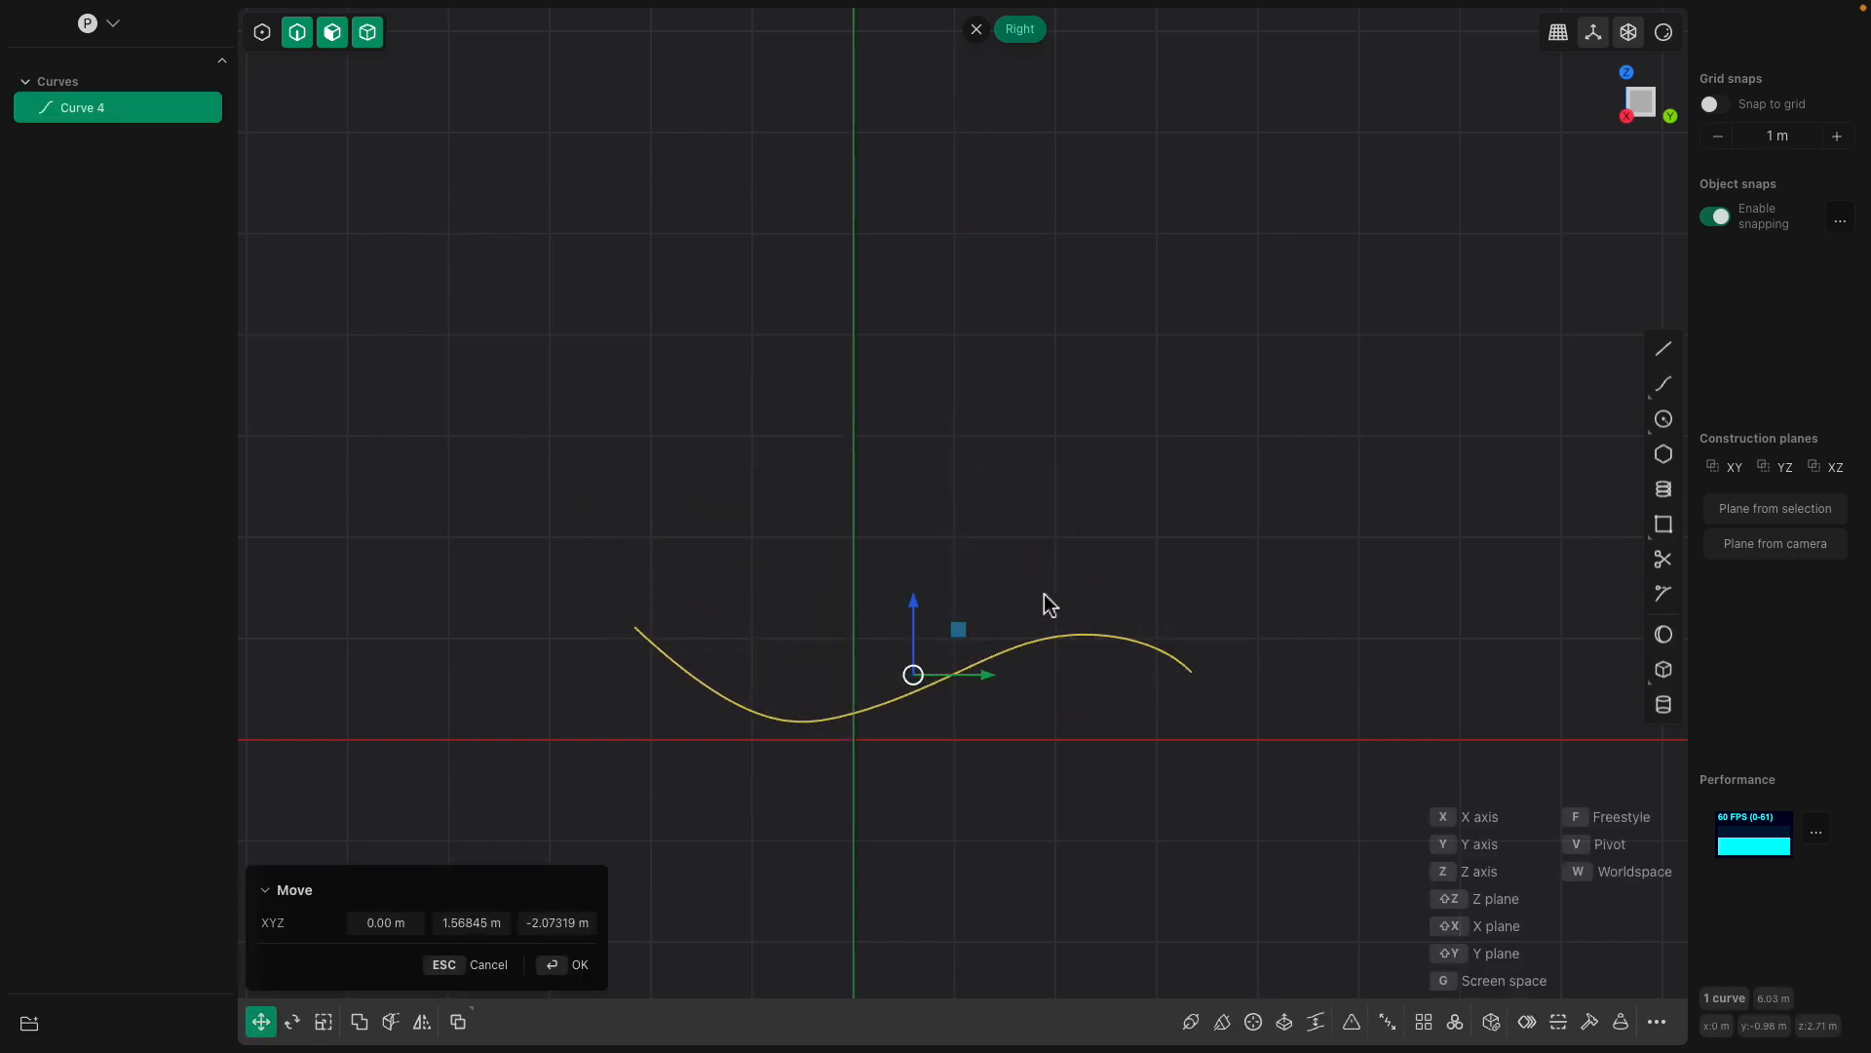
{"action": "scroll", "coordinate": [1049, 683], "scroll_direction": "up", "scroll_amount": 3}
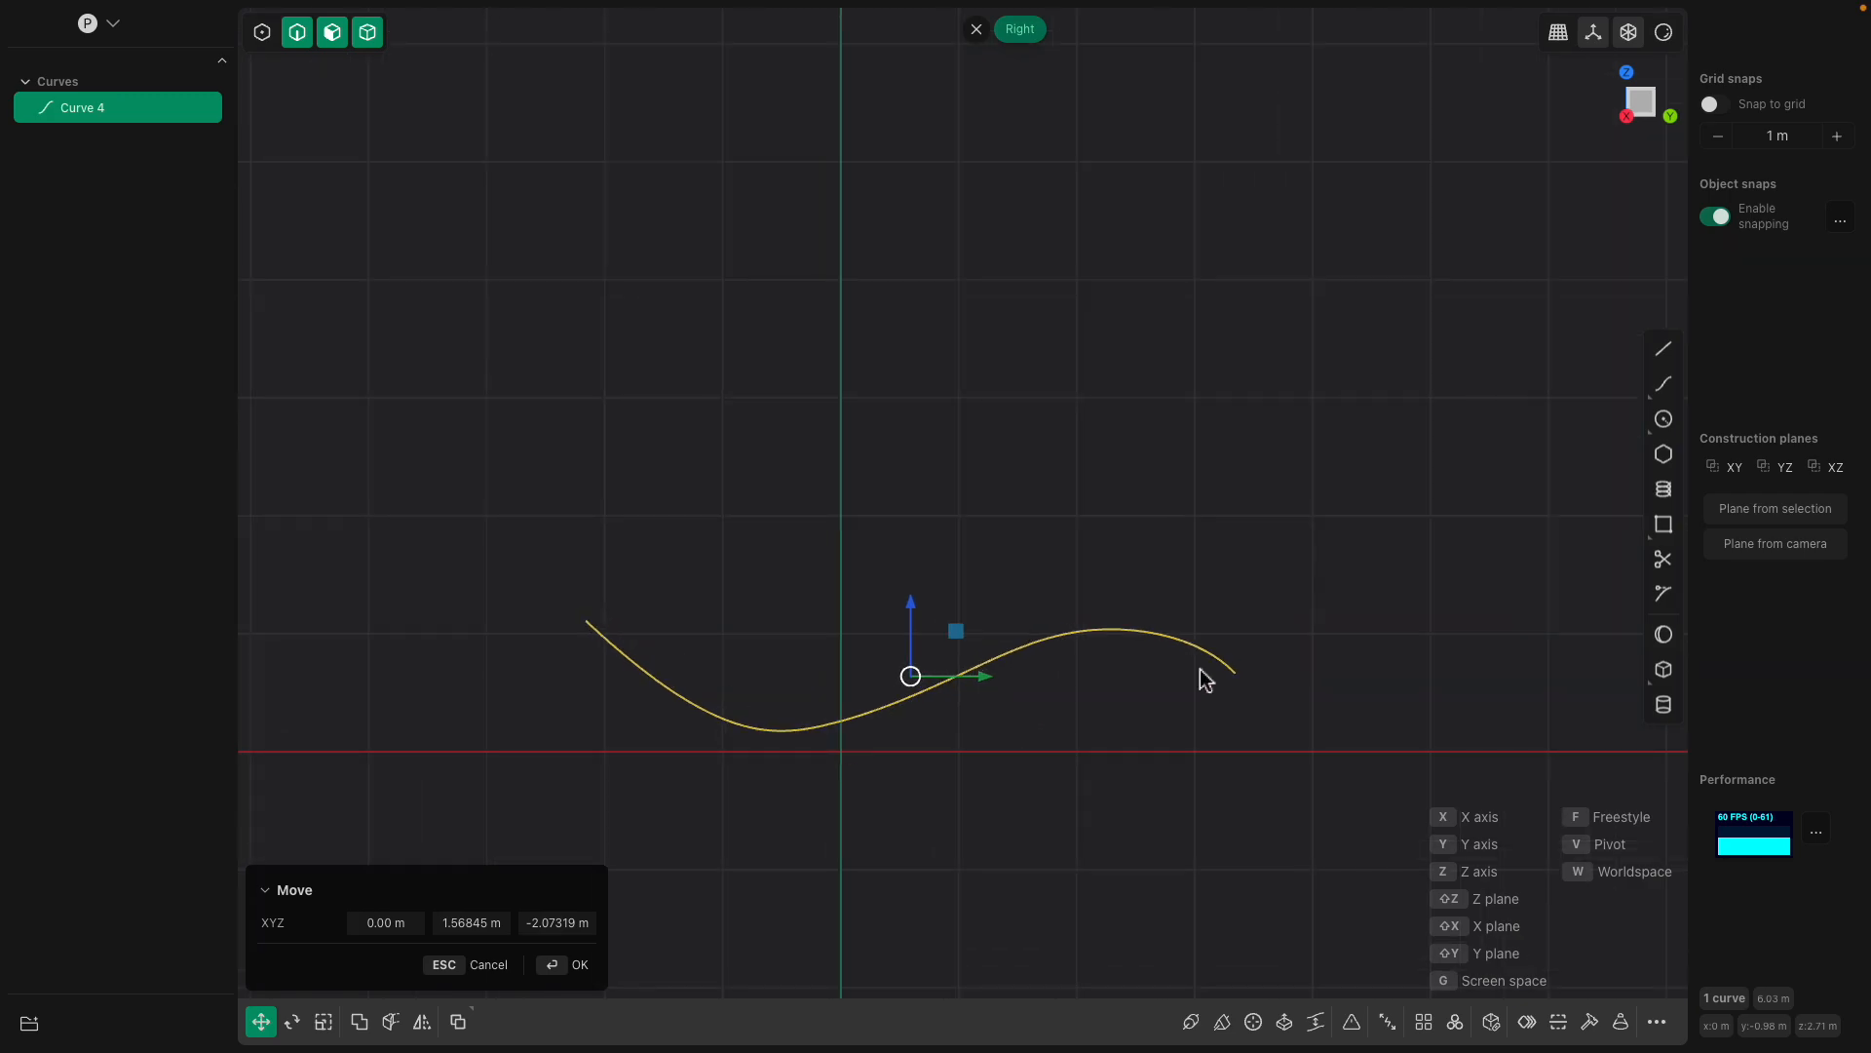
{"action": "key", "text": "1"}
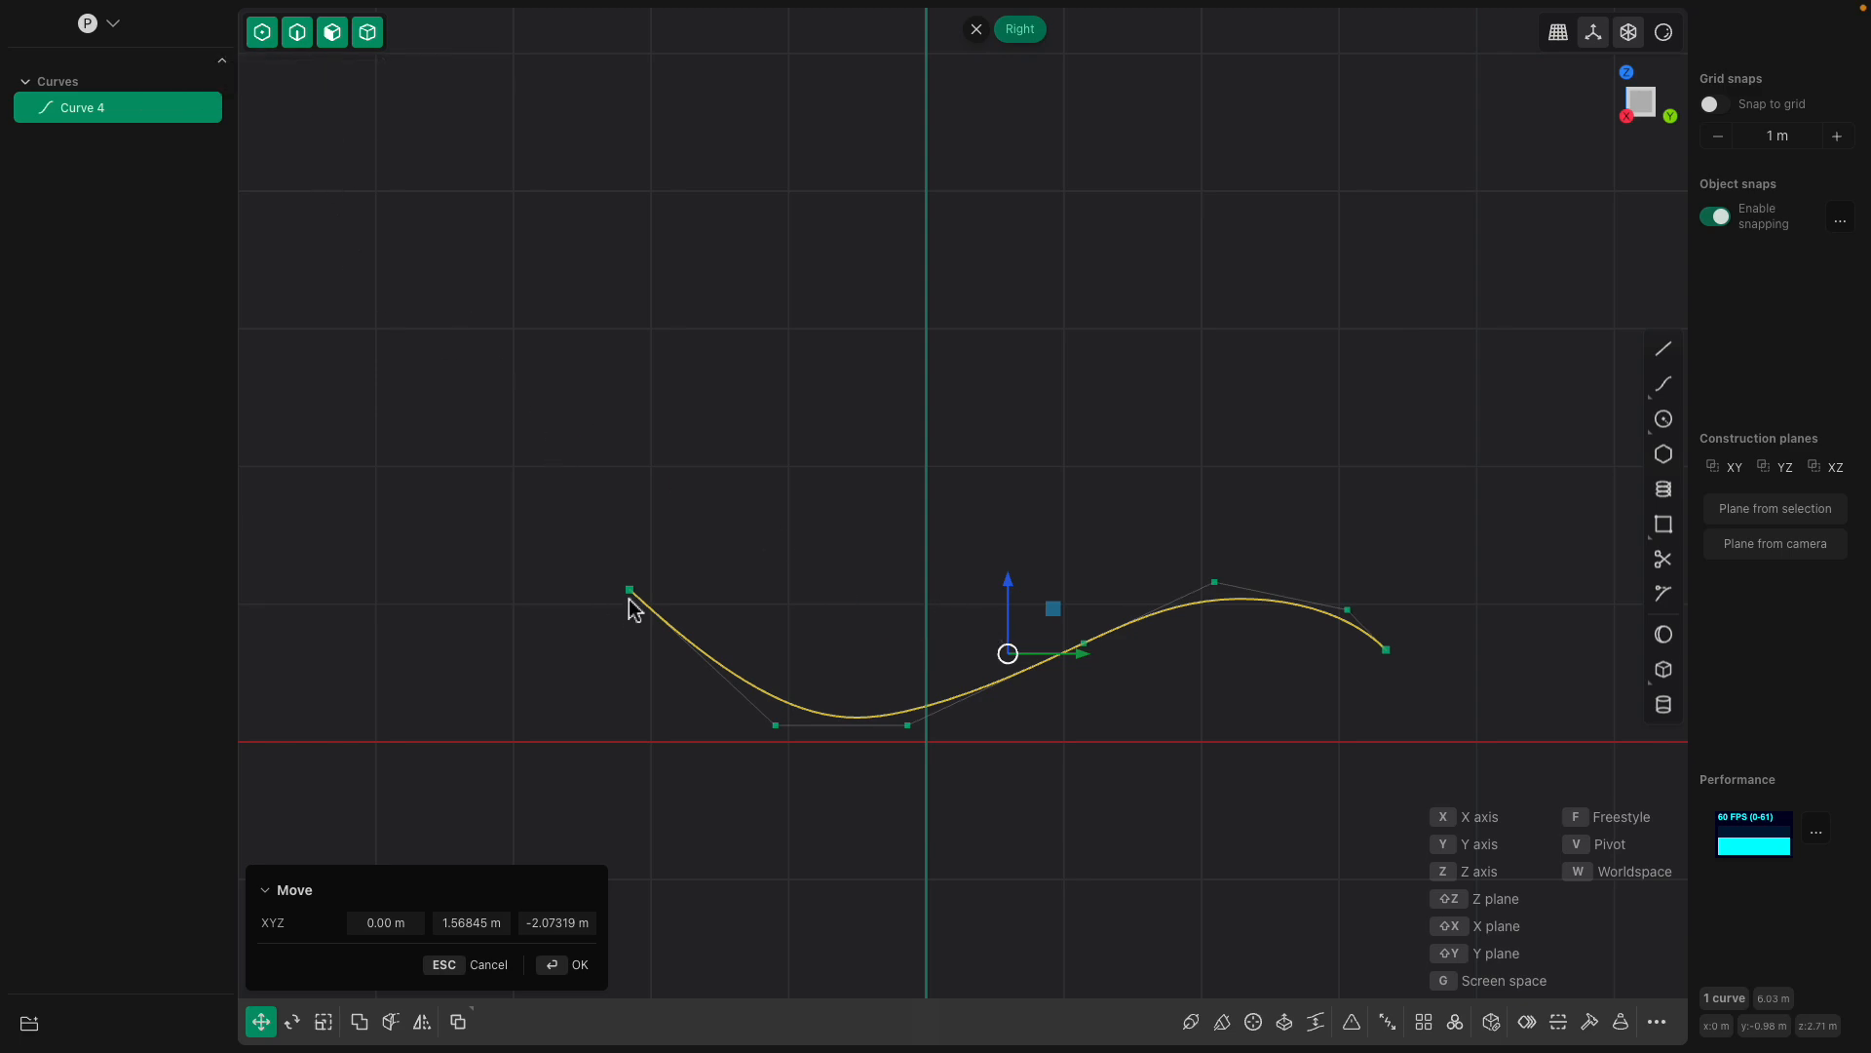
{"action": "key", "text": "Return"}
Reshape the curve through its control points, extending the raised start outward, widening the shallow dip and flattening the crest and end.
{"action": "left_click_drag", "start_coordinate": [631, 588], "coordinate": [568, 589]}
{"action": "left_click_drag", "start_coordinate": [775, 726], "coordinate": [696, 715]}
{"action": "mouse_move", "coordinate": [897, 724]}
{"action": "left_mouse_down"}
{"action": "mouse_move", "coordinate": [885, 735]}
{"action": "mouse_move", "coordinate": [928, 709]}
{"action": "left_mouse_up"}
{"action": "left_click_drag", "start_coordinate": [695, 717], "coordinate": [712, 703]}
{"action": "left_click_drag", "start_coordinate": [928, 709], "coordinate": [952, 706]}
{"action": "left_click_drag", "start_coordinate": [1088, 653], "coordinate": [1086, 660]}
{"action": "left_click_drag", "start_coordinate": [1209, 594], "coordinate": [1212, 611]}
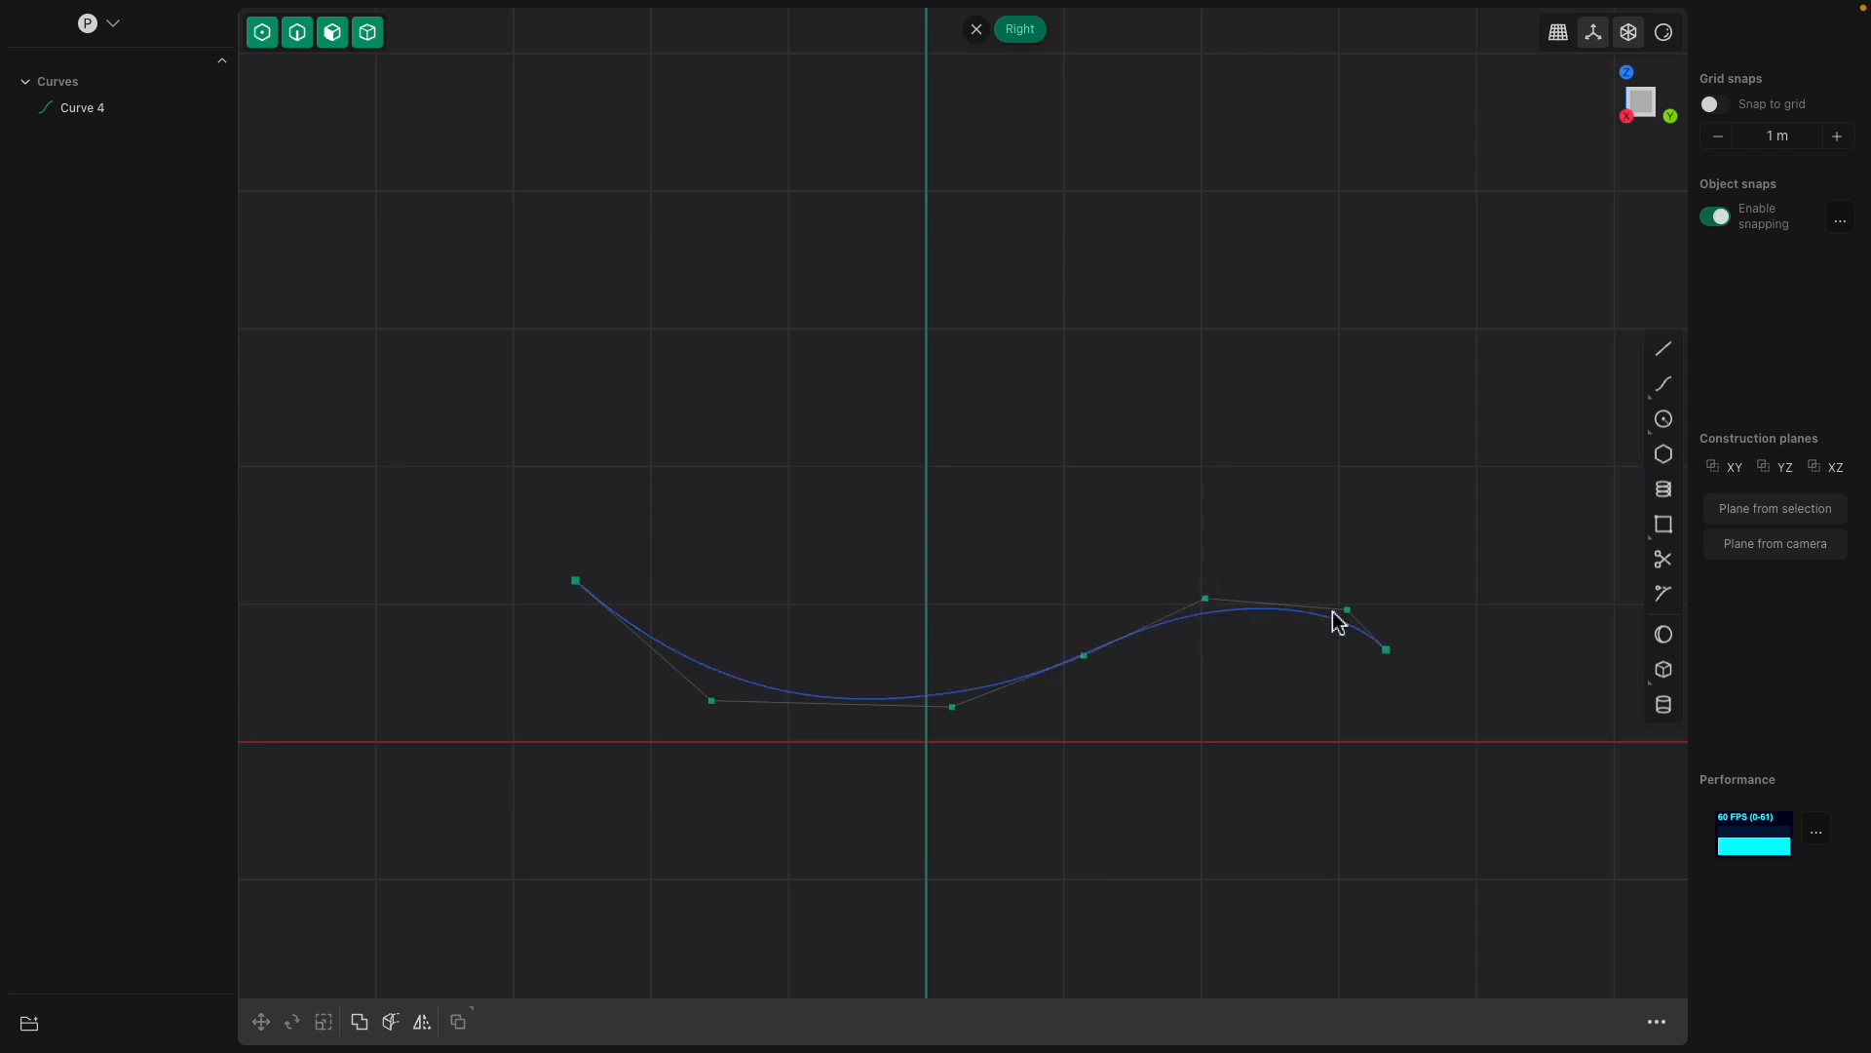
{"action": "left_click_drag", "start_coordinate": [1342, 613], "coordinate": [1382, 632]}
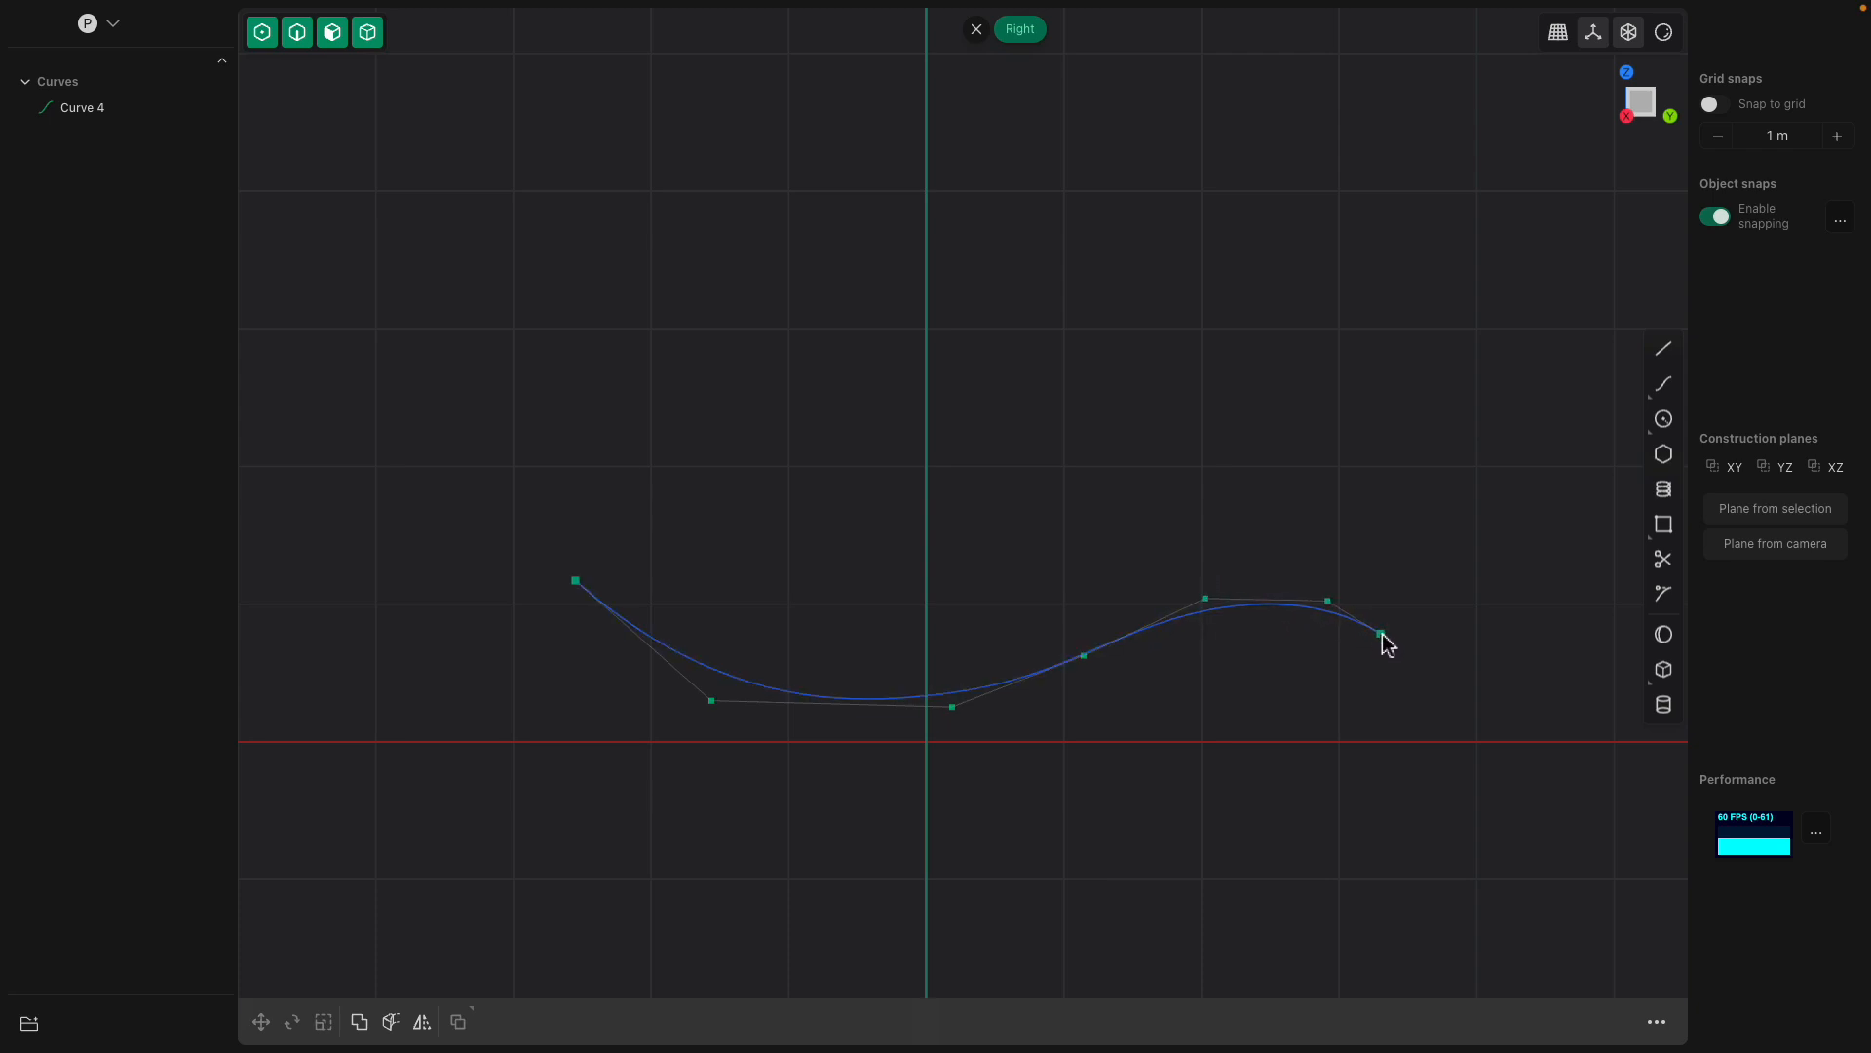
Extrude the profile curve symmetrically by about 0.86 m to each side into a sheet, and hide the source curve.
{"action": "middle_click_drag", "start_coordinate": [1107, 543], "coordinate": [910, 592]}
{"action": "left_click", "coordinate": [261, 42]}
{"action": "left_click", "coordinate": [297, 41]}
{"action": "left_click", "coordinate": [835, 621]}
{"action": "key", "text": "e"}
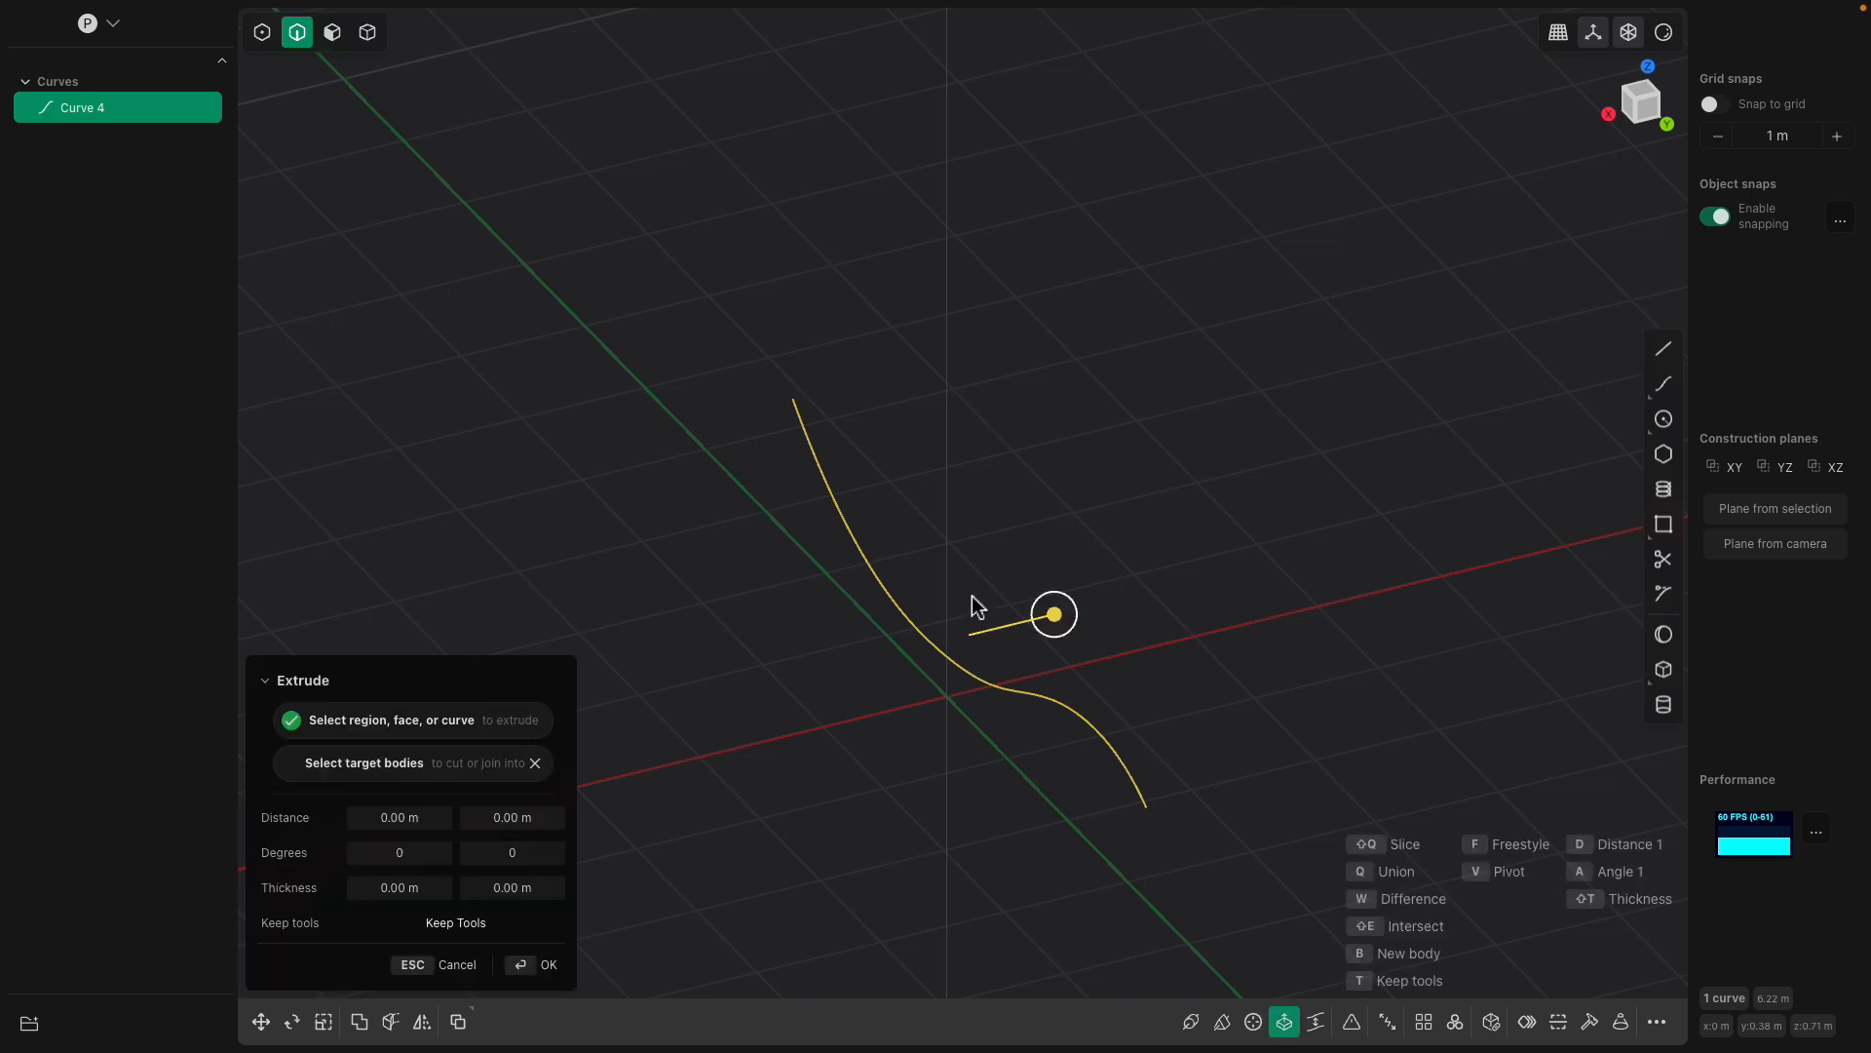
{"action": "left_click_drag", "start_coordinate": [1163, 611], "coordinate": [1152, 553]}
{"action": "key", "text": "Tab"}
{"action": "mouse_move", "coordinate": [1166, 558]}
{"action": "middle_mouse_down"}
{"action": "mouse_move", "coordinate": [1178, 523]}
{"action": "mouse_move", "coordinate": [1094, 547]}
{"action": "mouse_move", "coordinate": [1111, 484]}
{"action": "mouse_move", "coordinate": [290, 310]}
{"action": "middle_mouse_up"}
{"action": "key", "text": "Return"}
{"action": "left_click", "coordinate": [154, 163]}
View the extruded sheet straight from above in the Top view.
{"action": "middle_click_drag", "start_coordinate": [1029, 462], "coordinate": [1050, 534]}
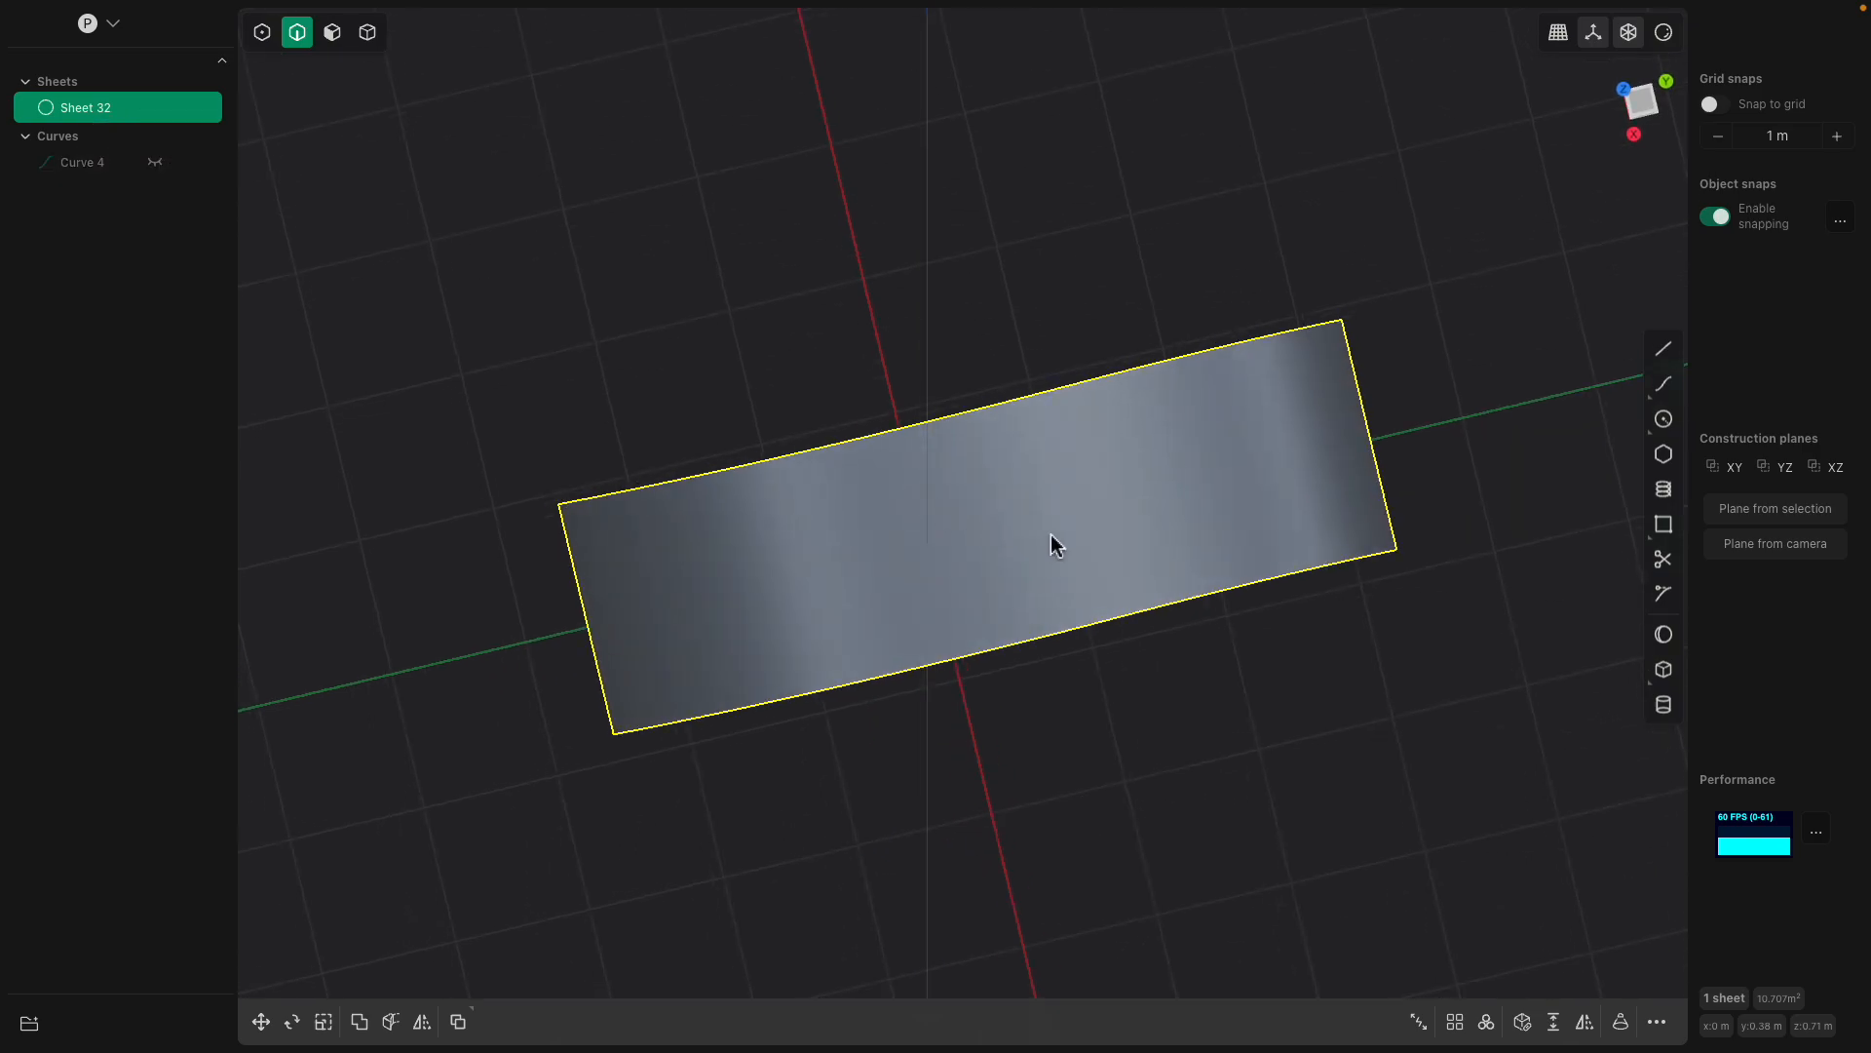
{"action": "left_click", "coordinate": [1455, 346]}
{"action": "left_click", "coordinate": [1249, 341]}
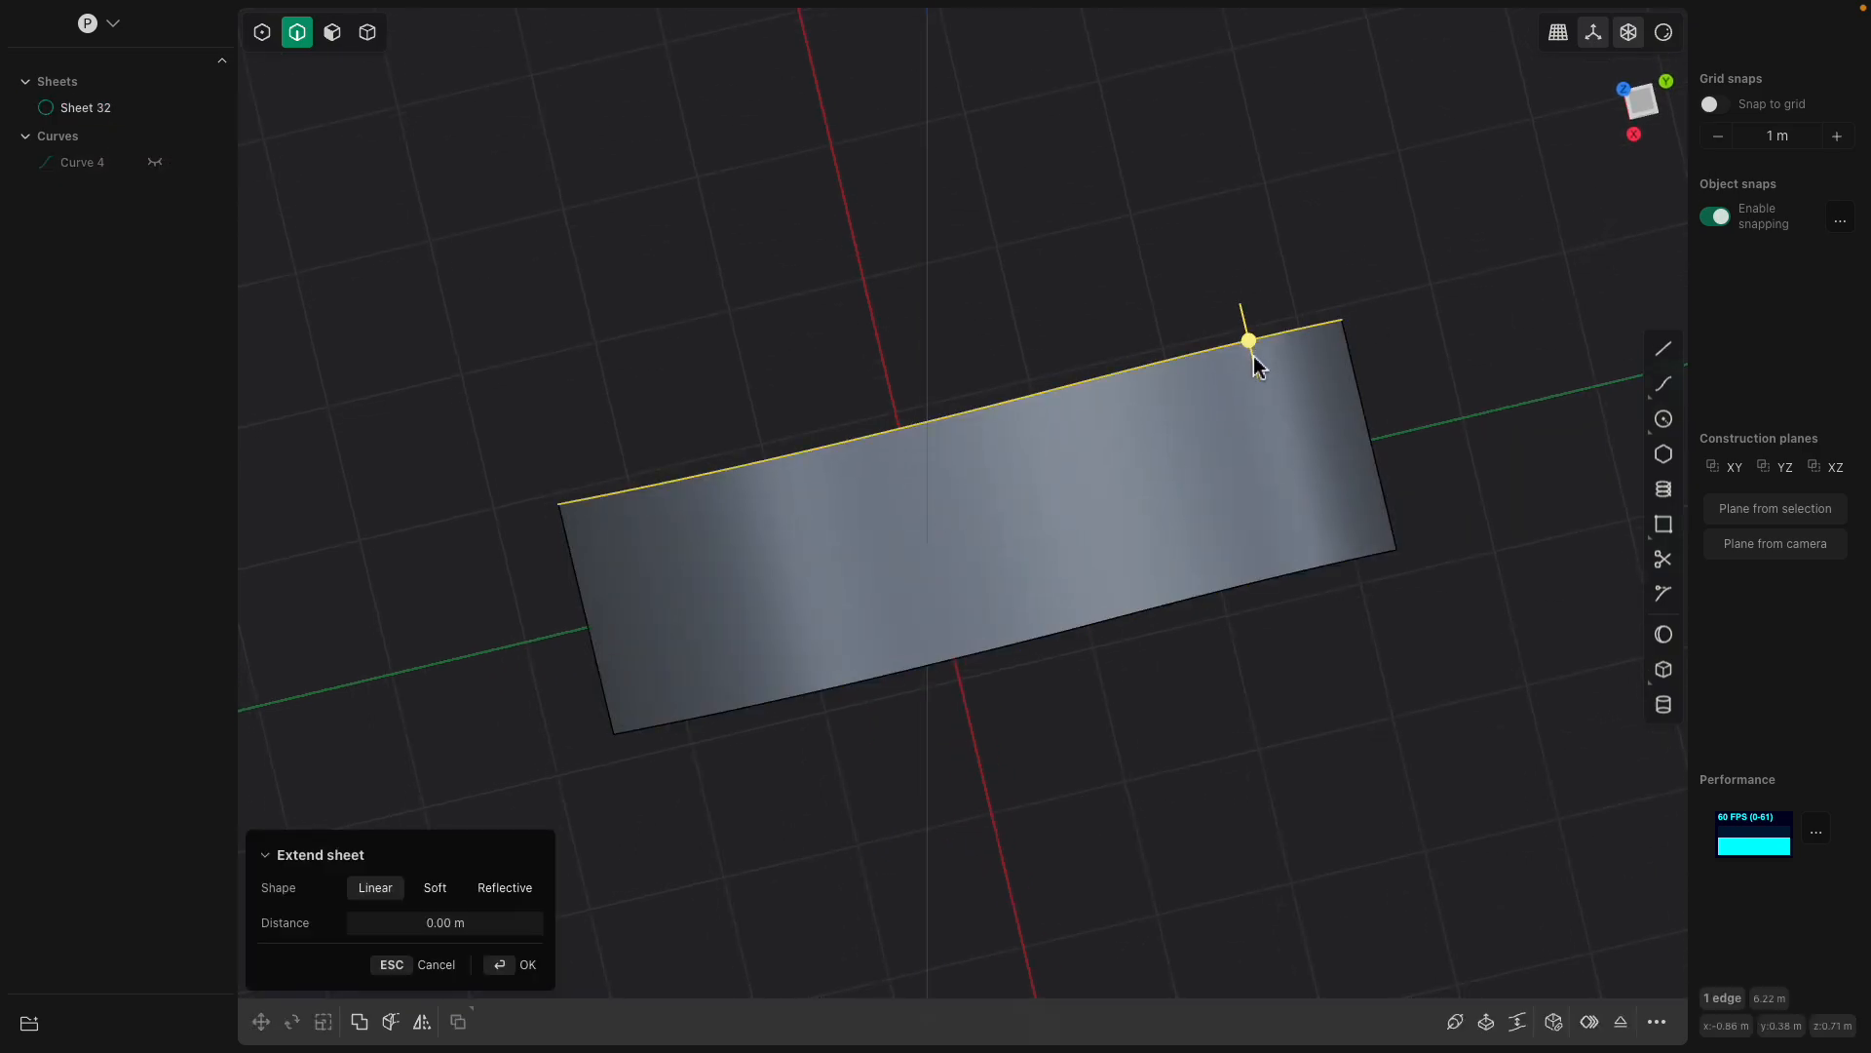
{"action": "left_click", "coordinate": [1638, 110]}
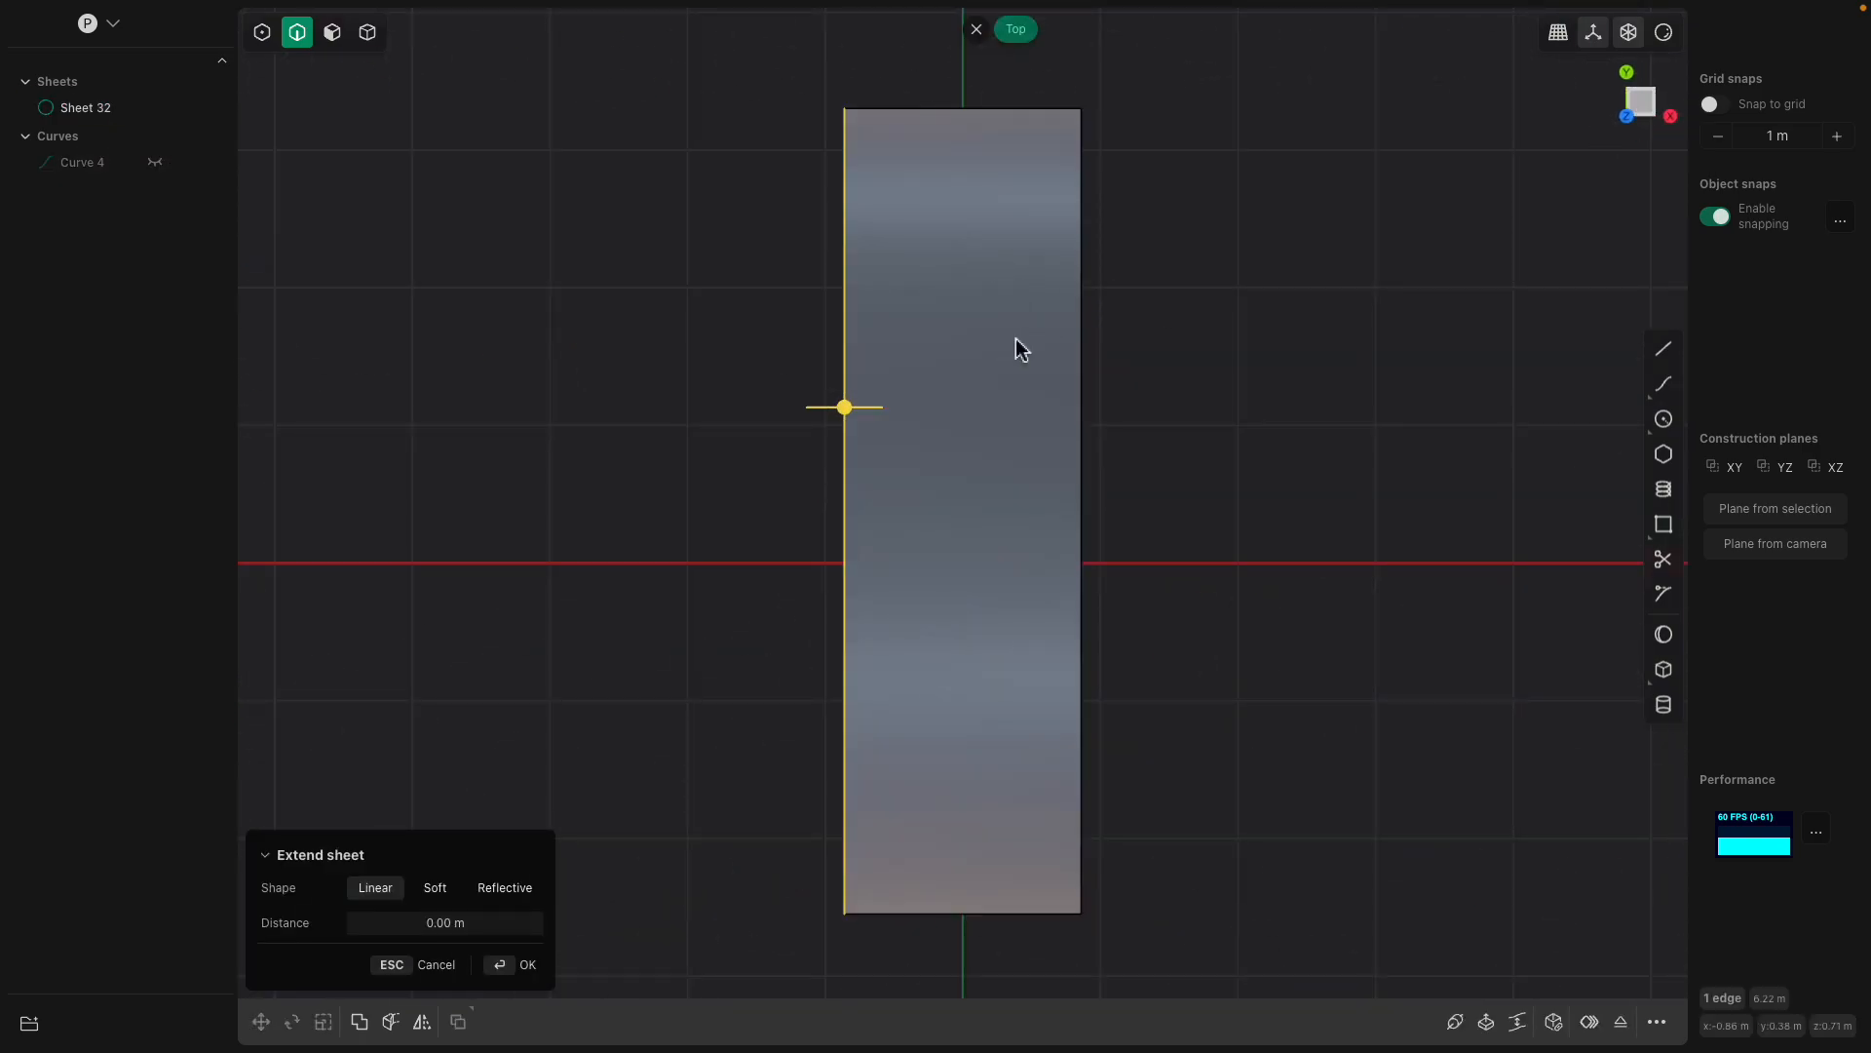
{"action": "middle_click_drag", "start_coordinate": [1542, 409], "coordinate": [1646, 113]}
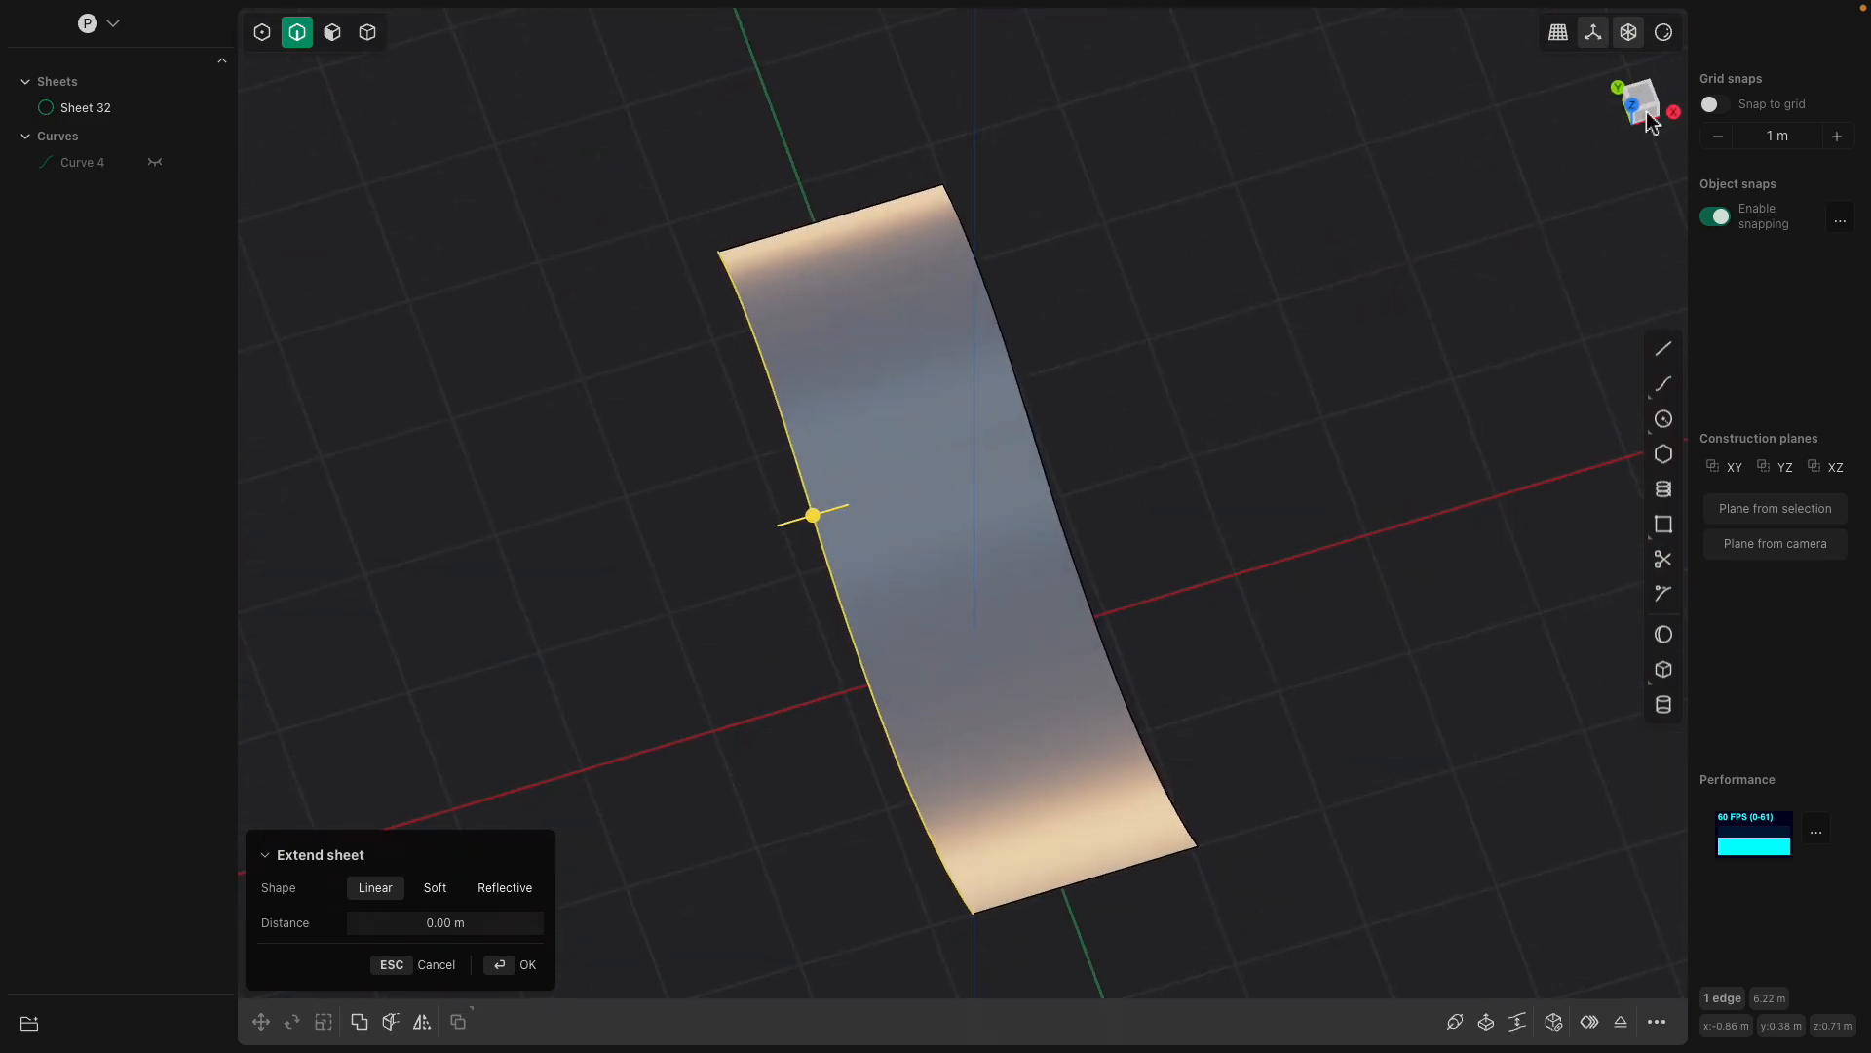
{"action": "left_click", "coordinate": [1642, 106]}
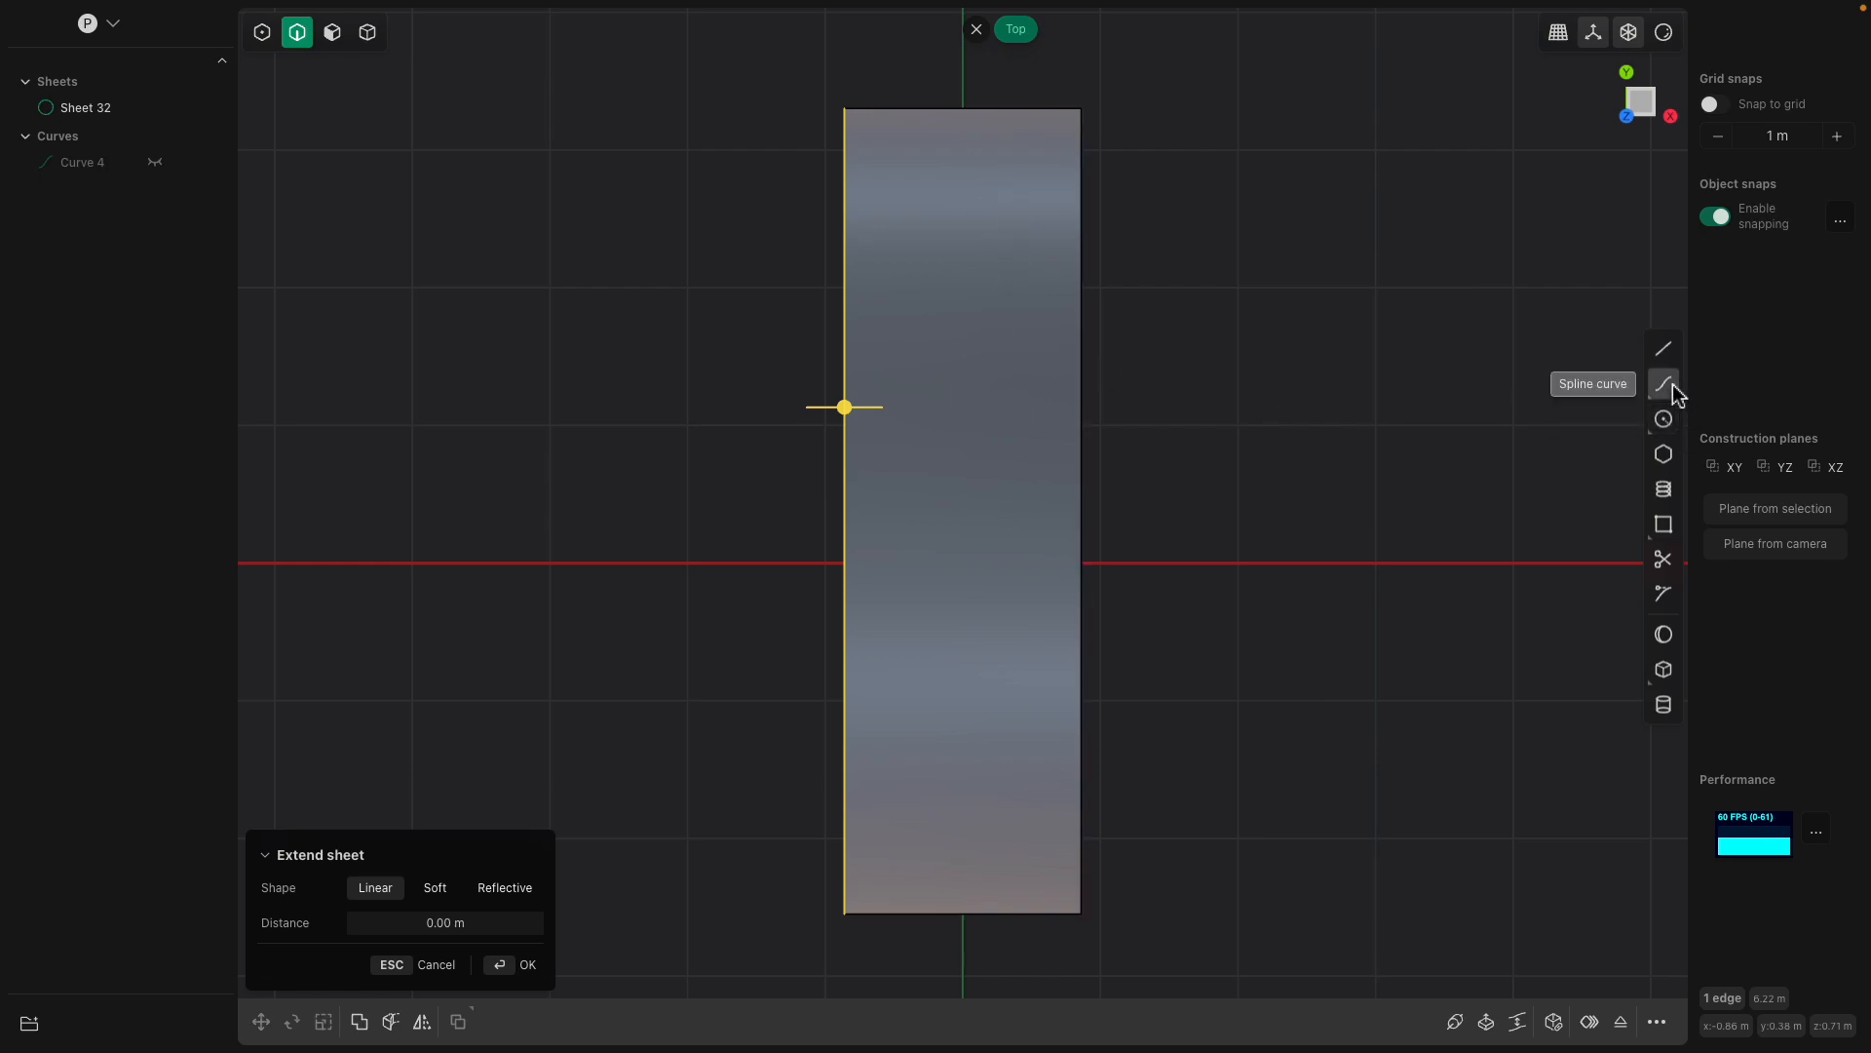
{"action": "mouse_move", "coordinate": [1671, 386]}
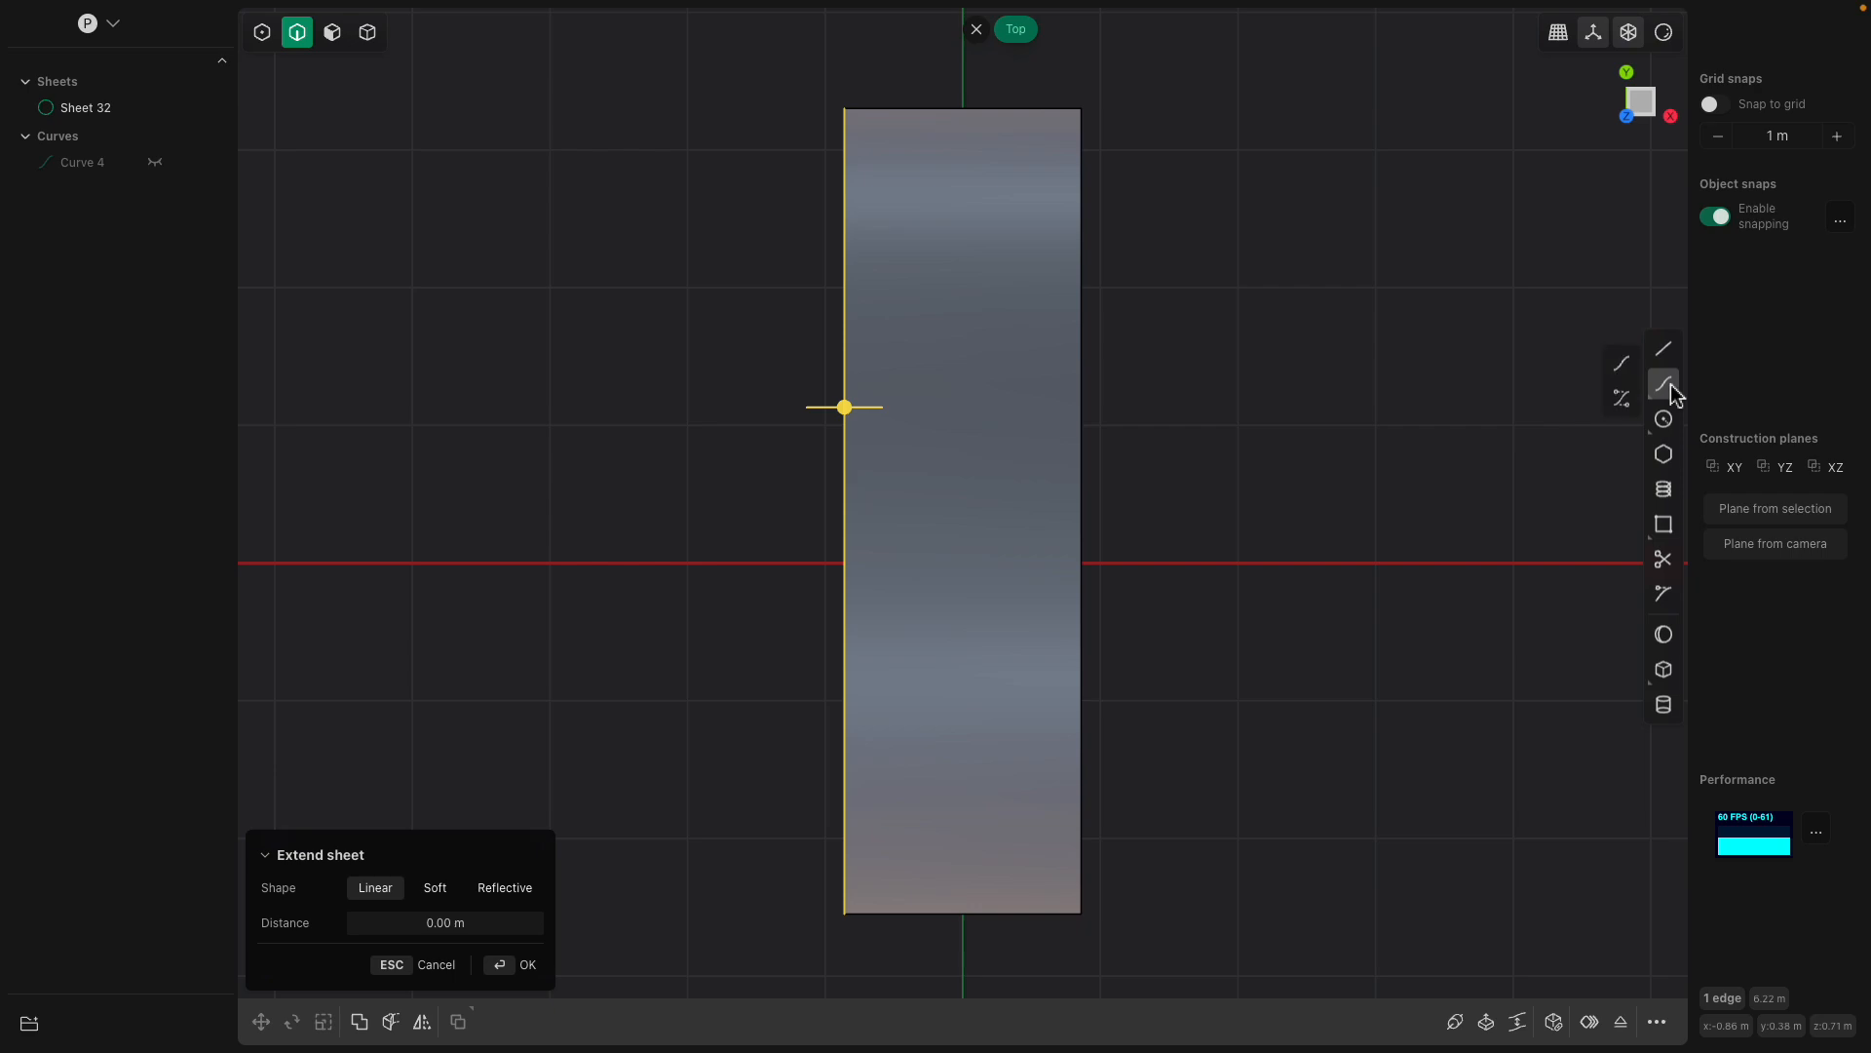
{"action": "left_click", "coordinate": [1624, 400]}
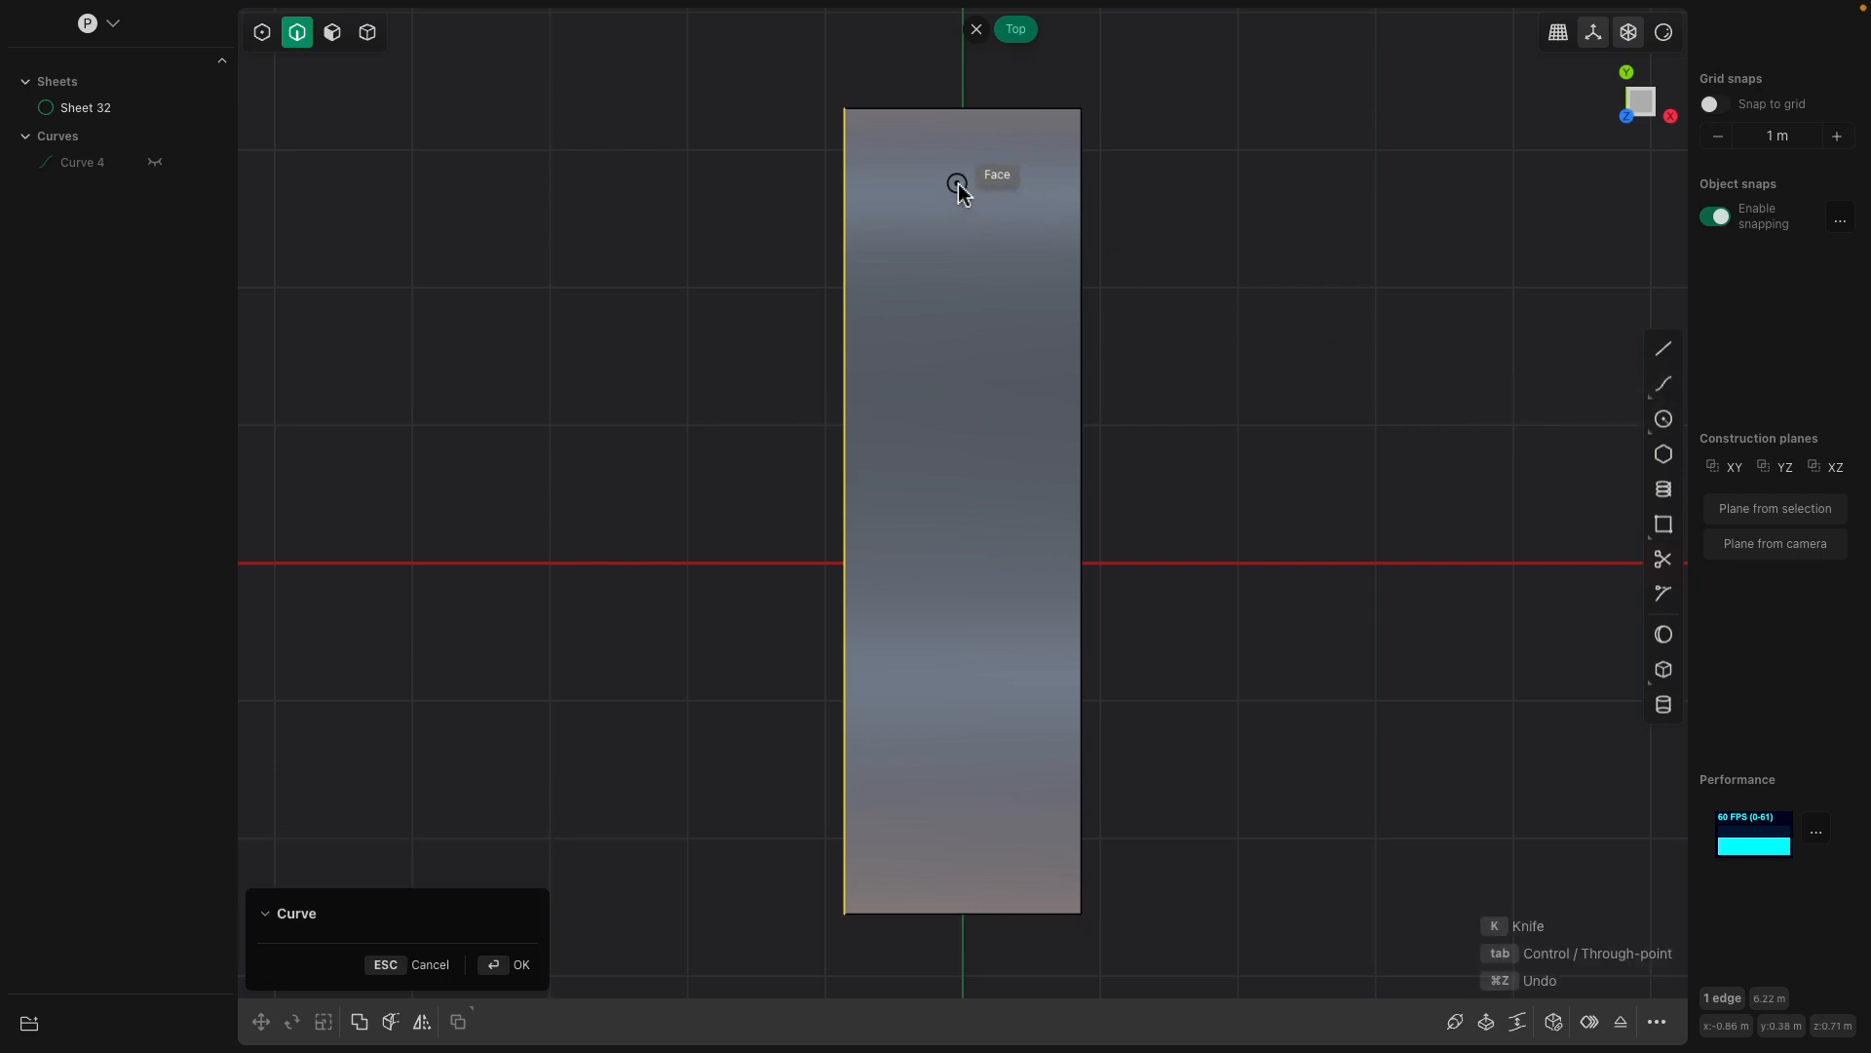
{"action": "scroll", "coordinate": [962, 88], "scroll_direction": "down", "scroll_amount": 2}
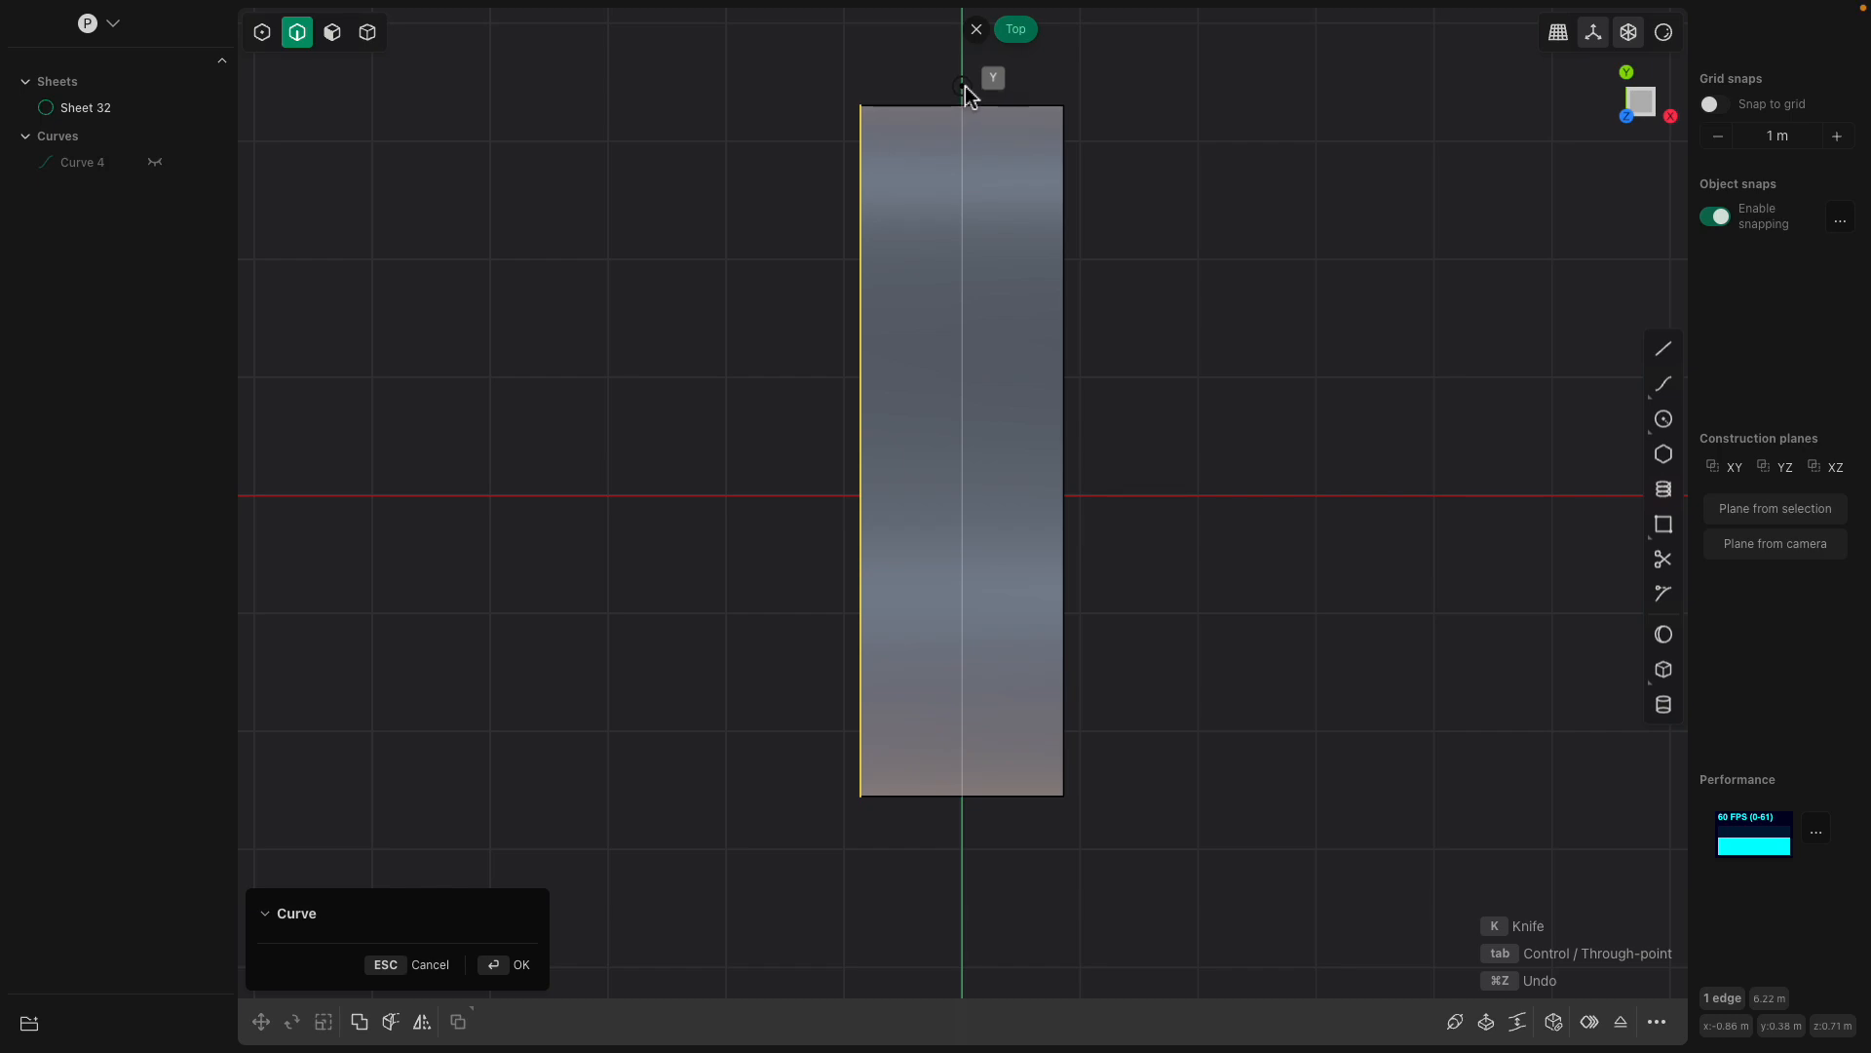
{"action": "left_click", "coordinate": [965, 86]}
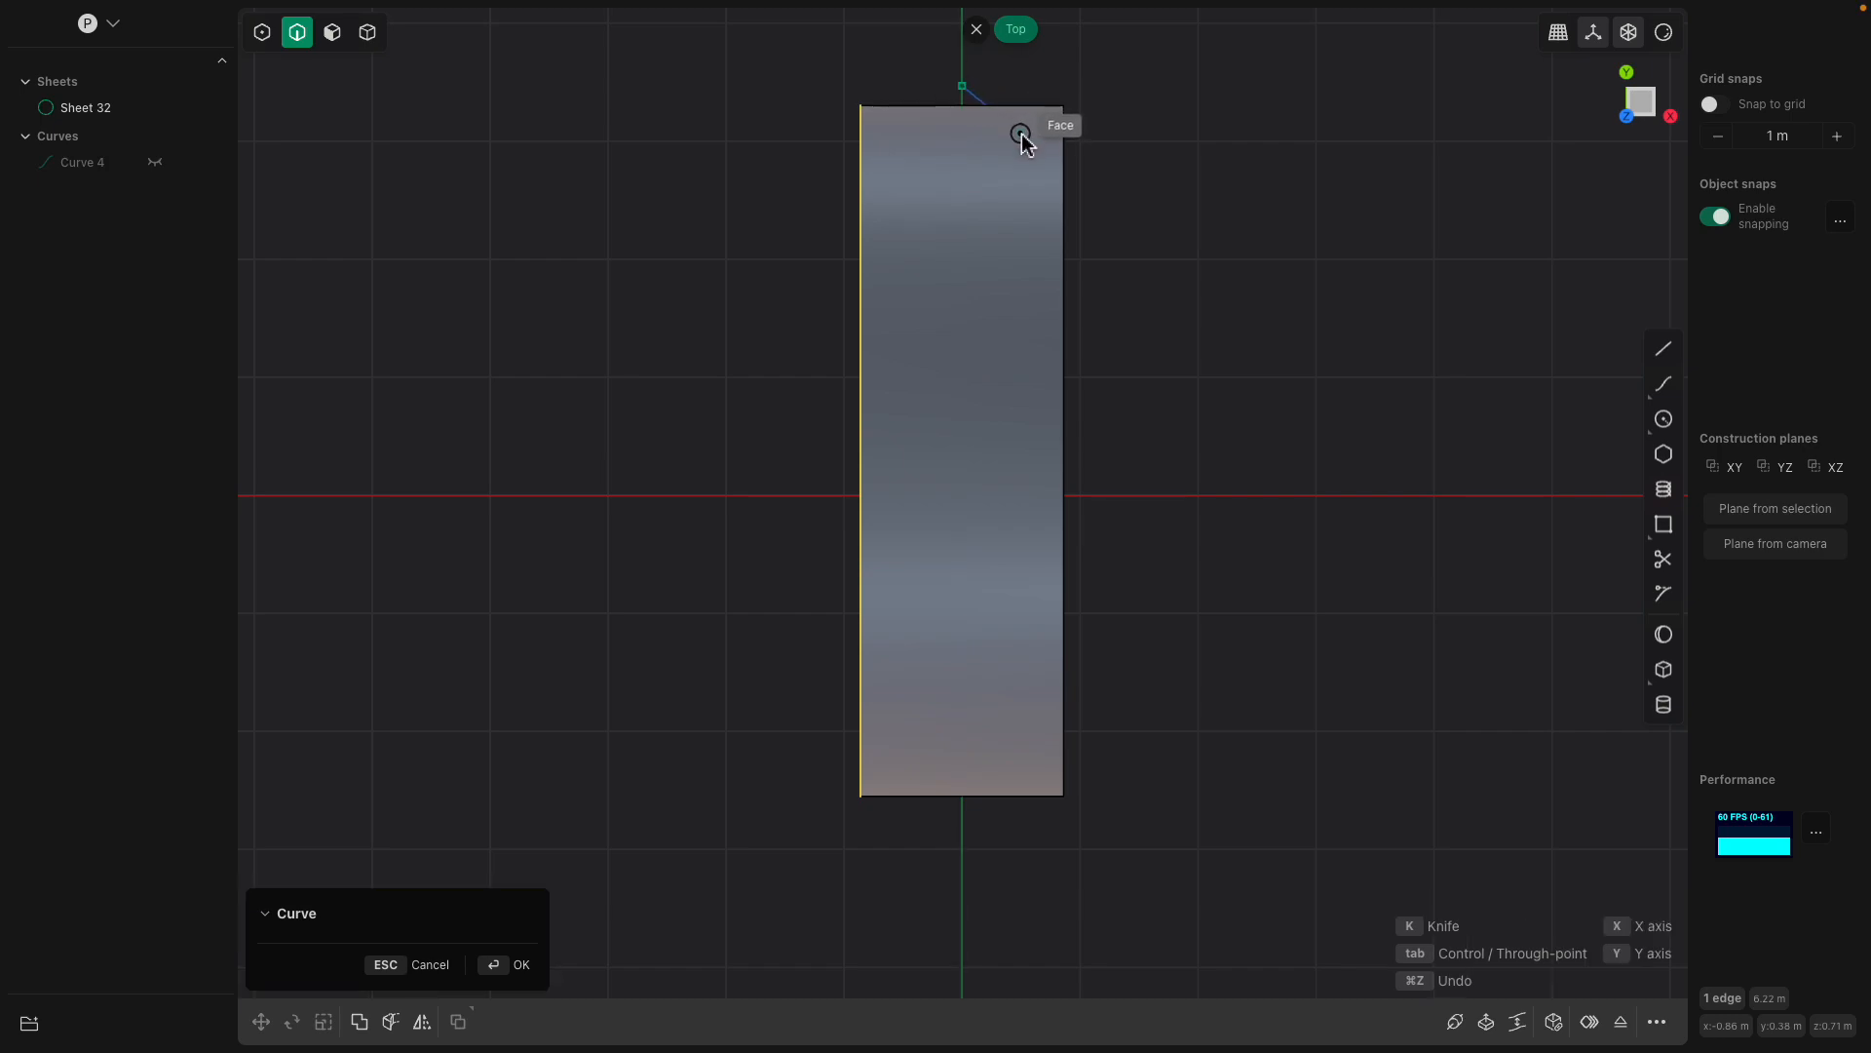
{"action": "key", "text": "Escape"}
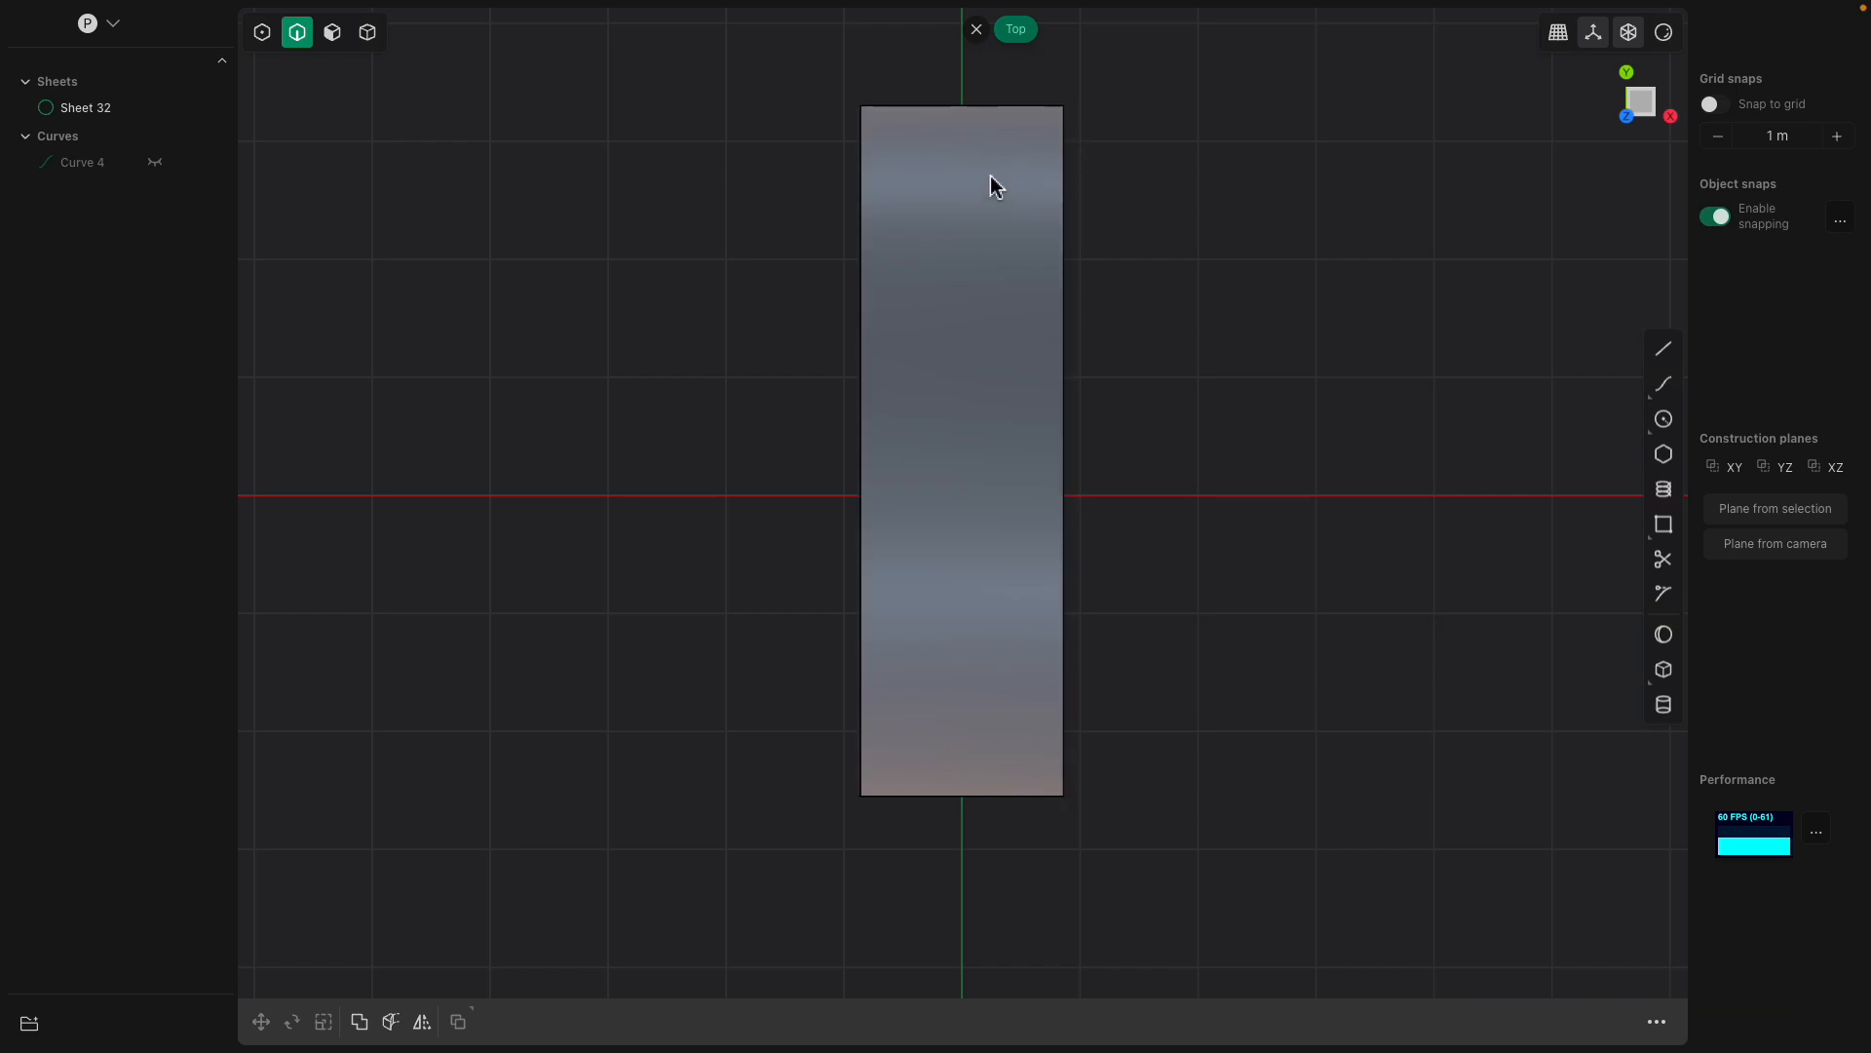
Draw a wavy control-point curve over the sheet's +X half, starting on the Y axis beyond the +Y end and ending on the axis.
{"action": "right_click_drag", "start_coordinate": [966, 147], "coordinate": [974, 201]}
{"action": "scroll", "coordinate": [975, 199], "scroll_direction": "up", "scroll_amount": 1}
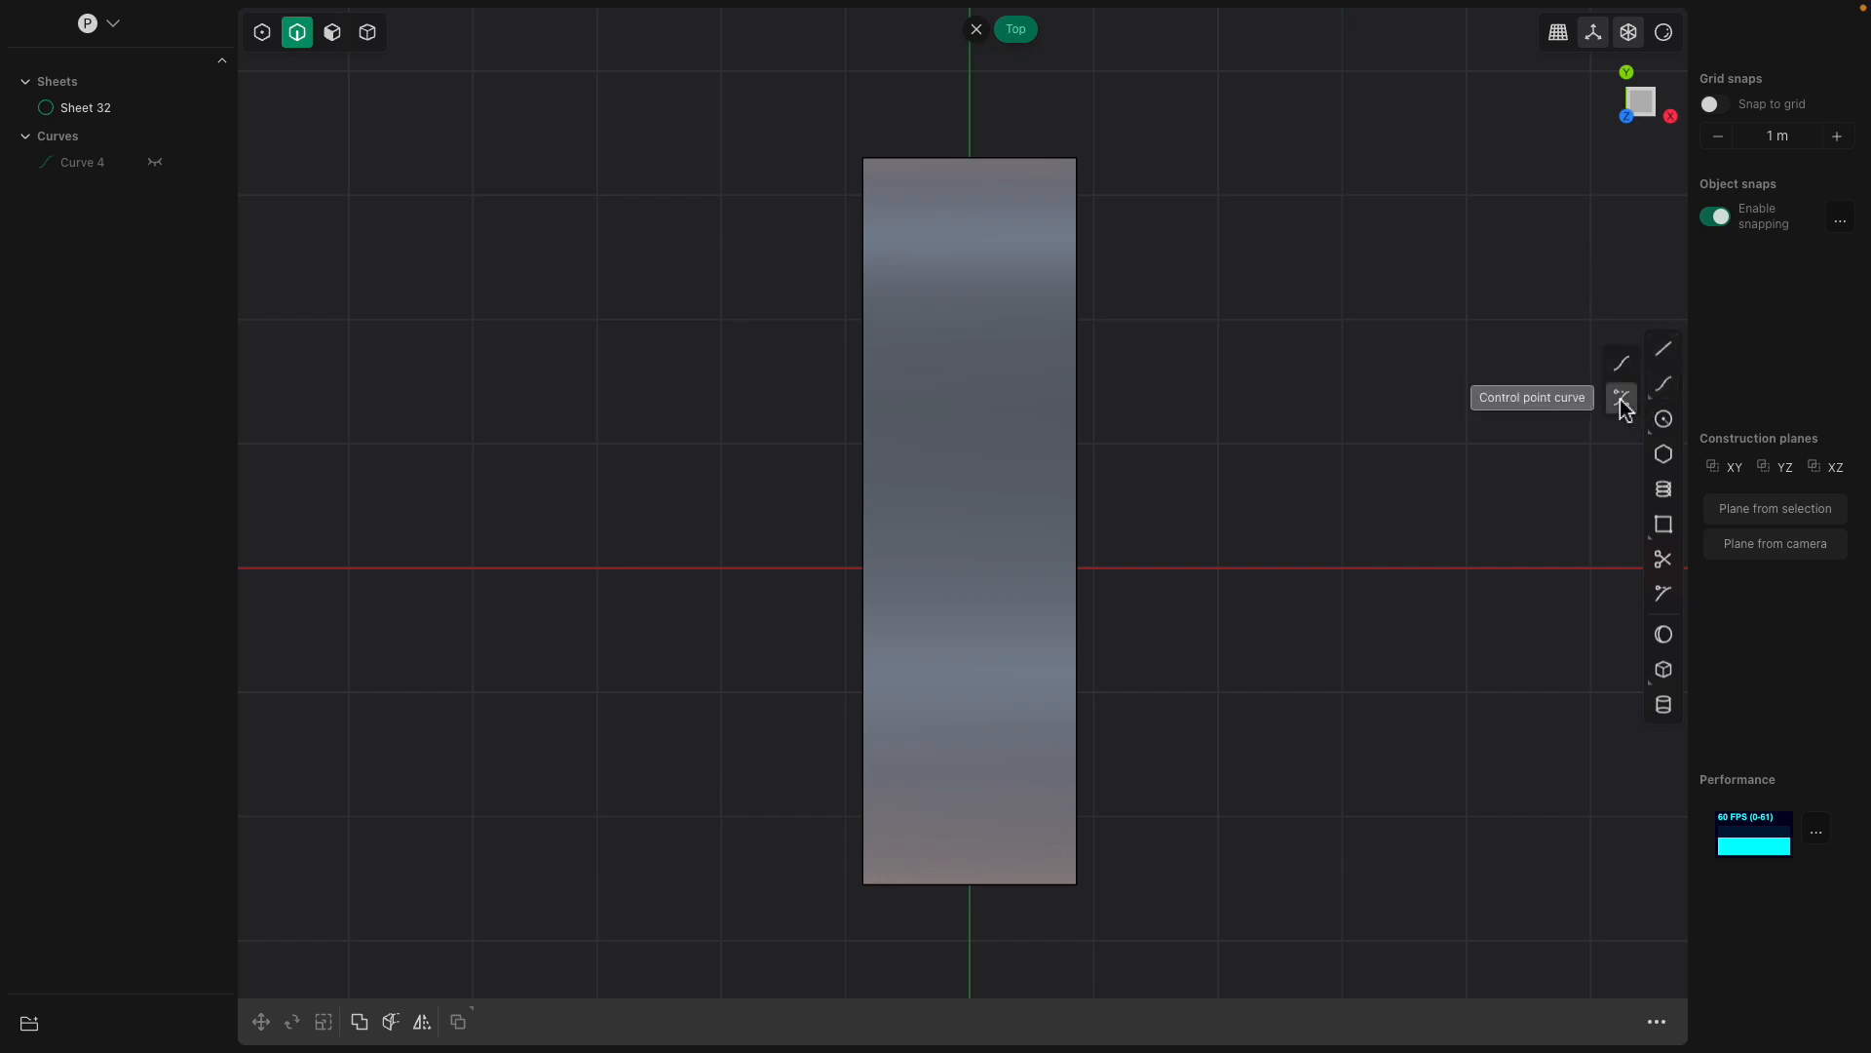
{"action": "left_click", "coordinate": [1621, 400]}
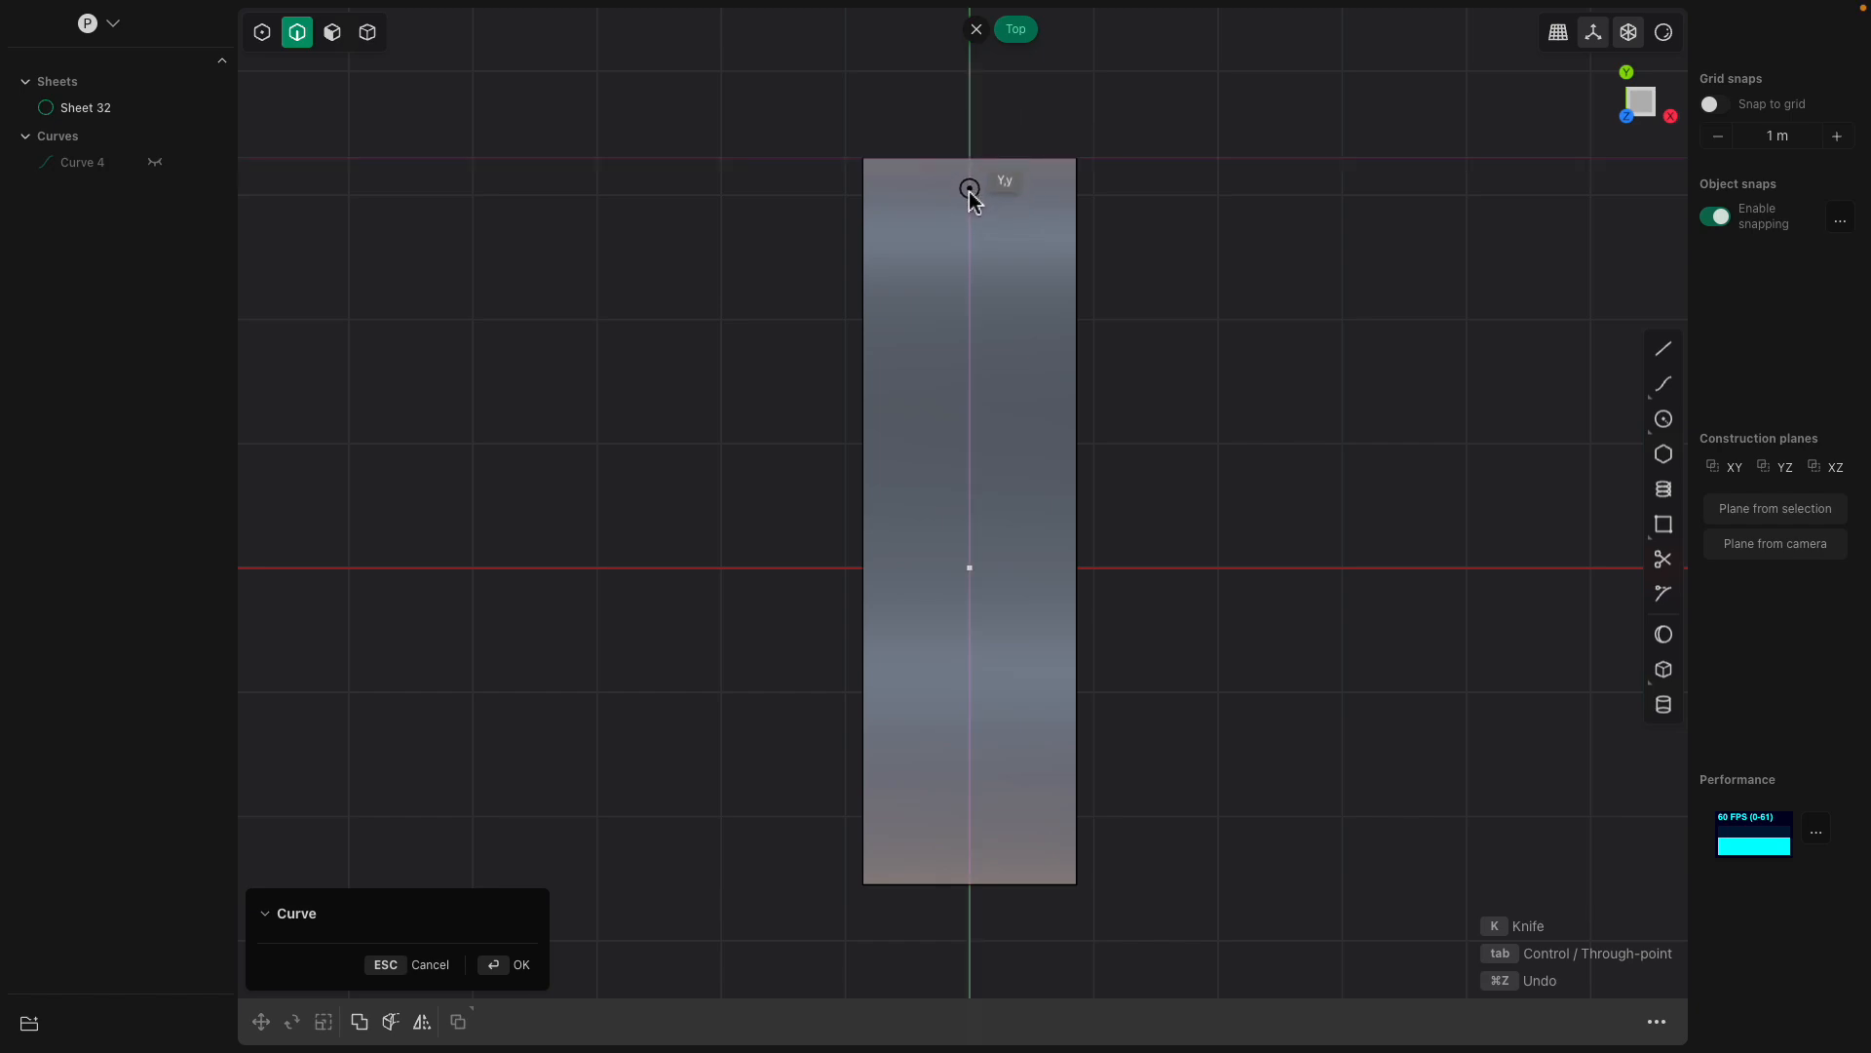
{"action": "key", "text": "Escape"}
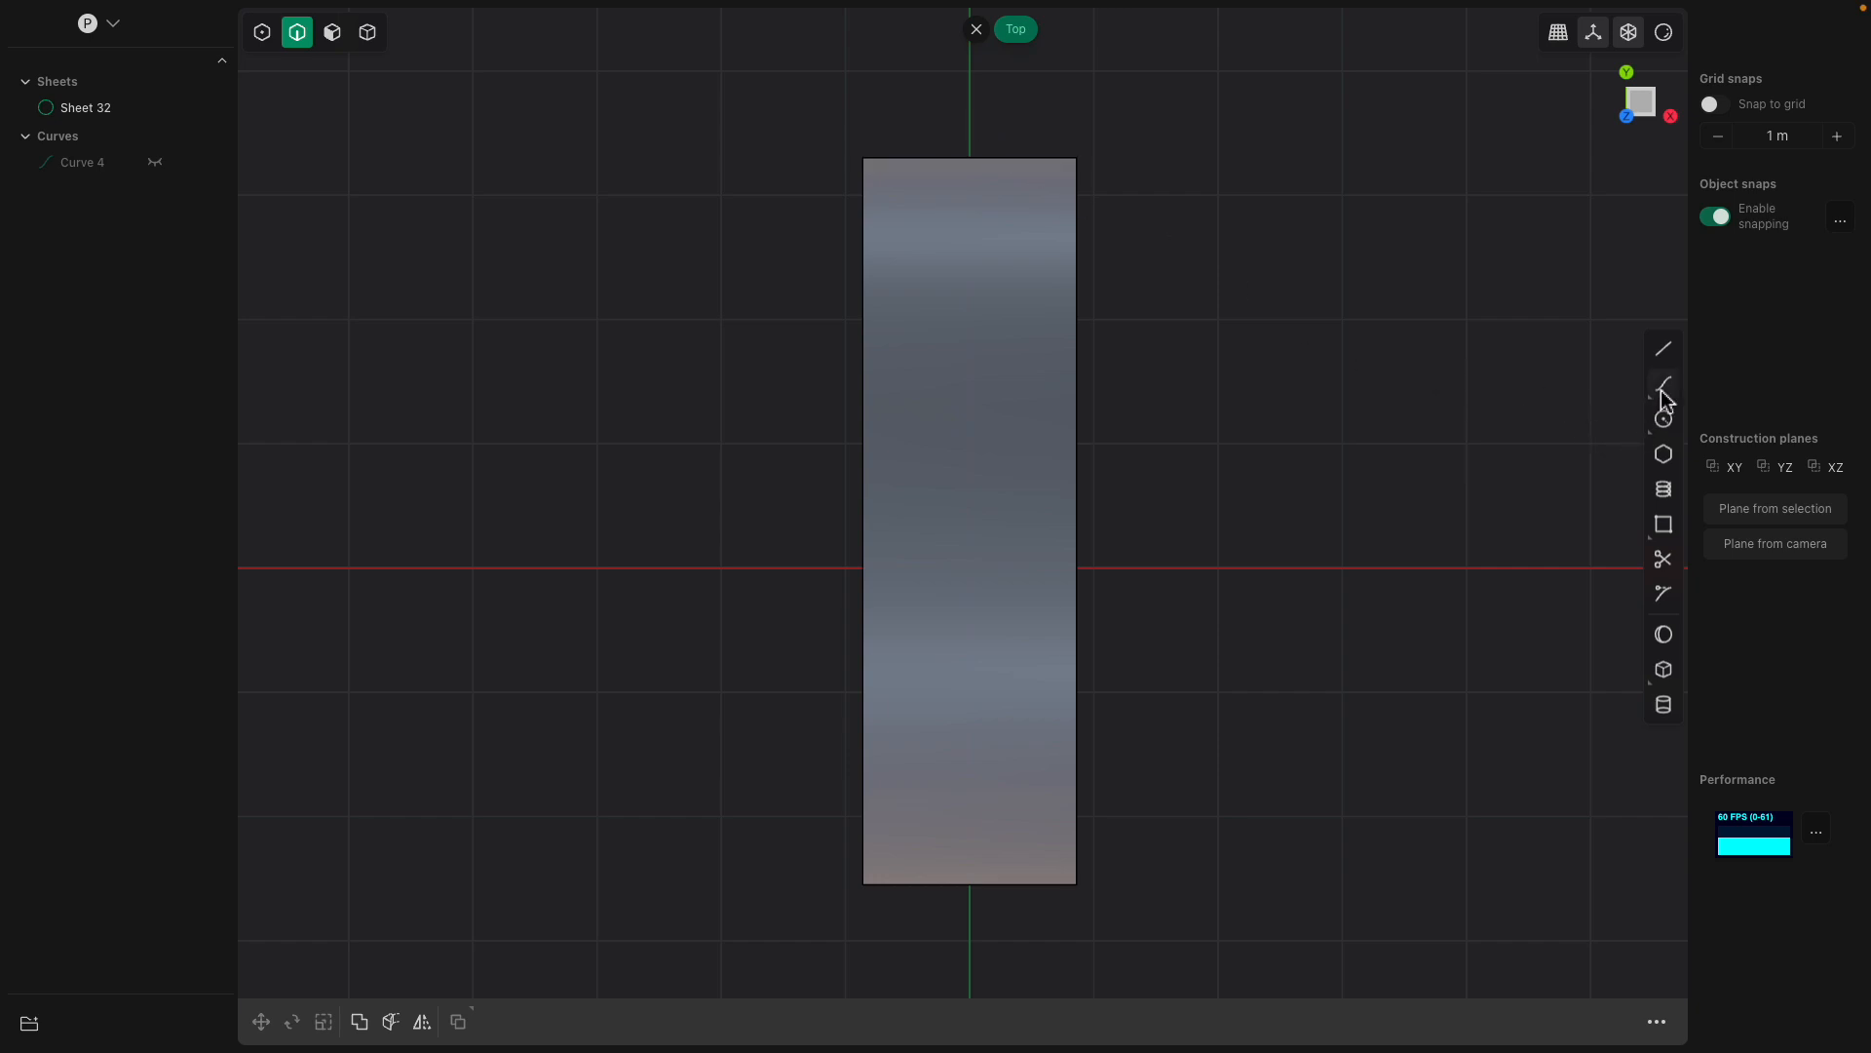
{"action": "left_click", "coordinate": [1624, 410]}
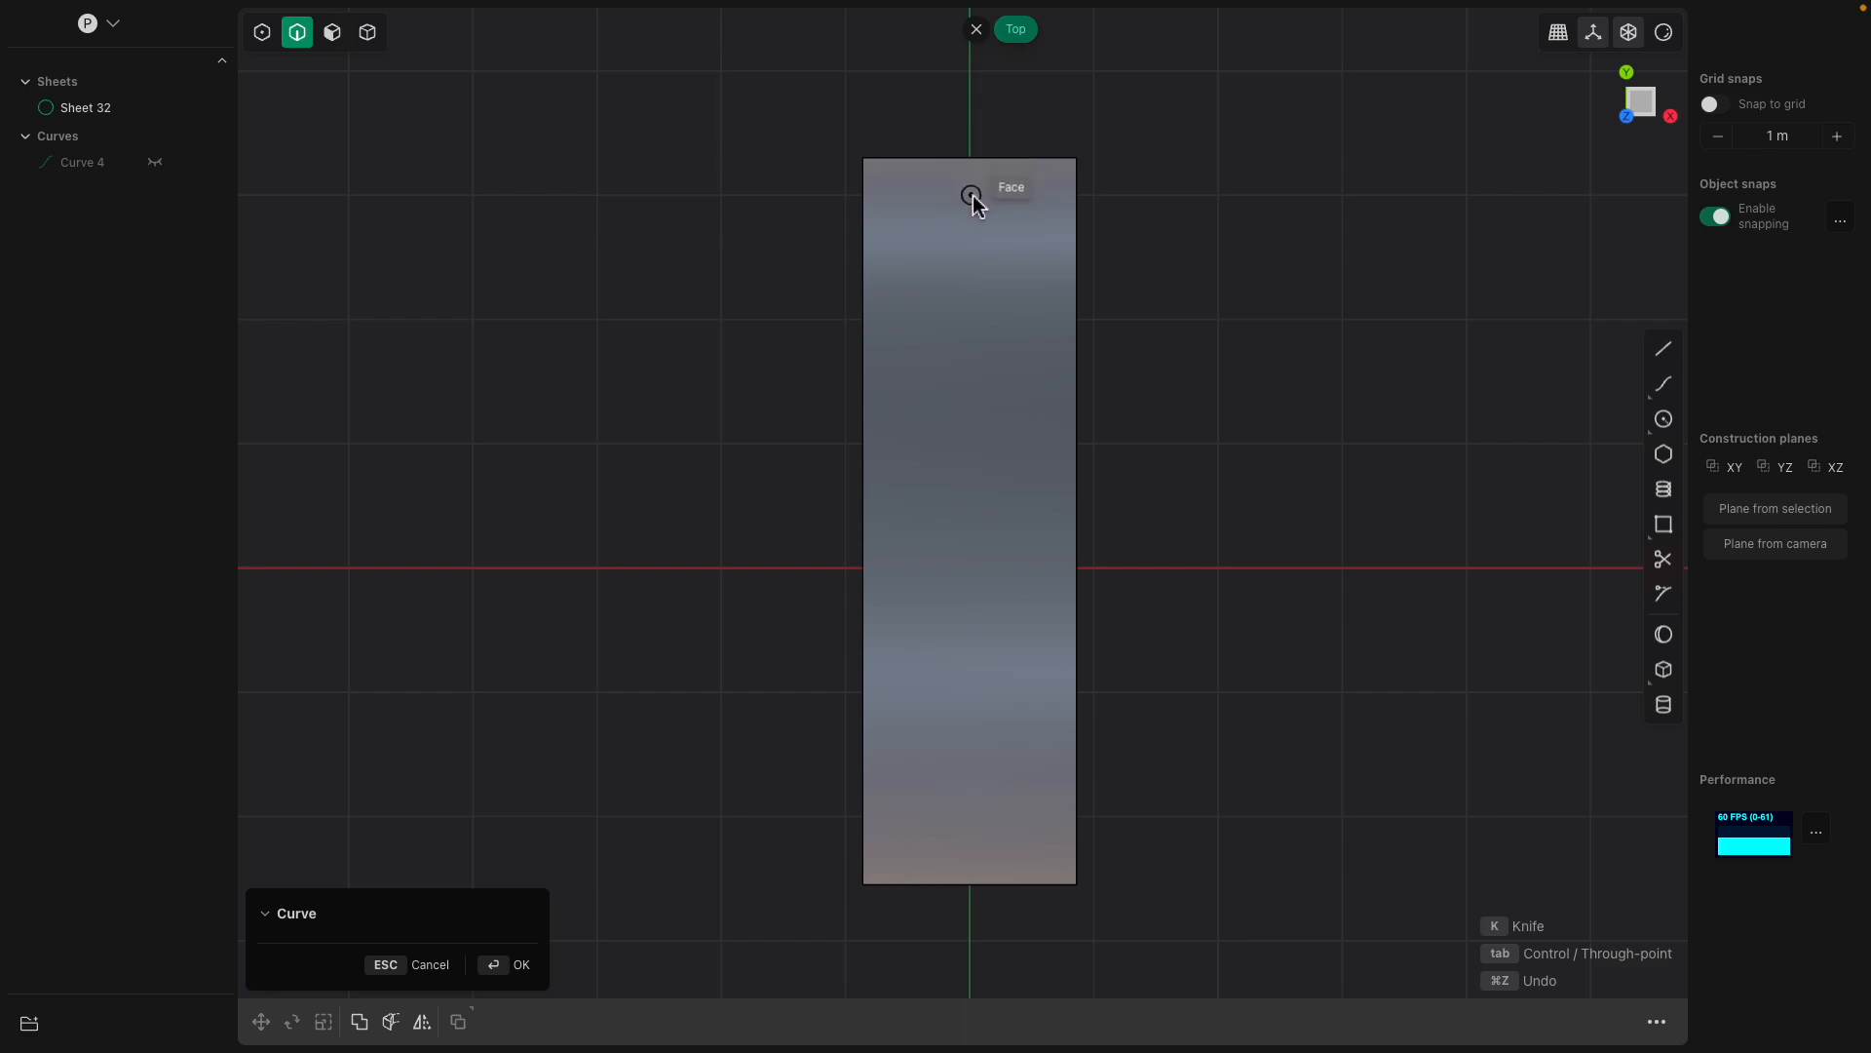
{"action": "left_click", "coordinate": [972, 128]}
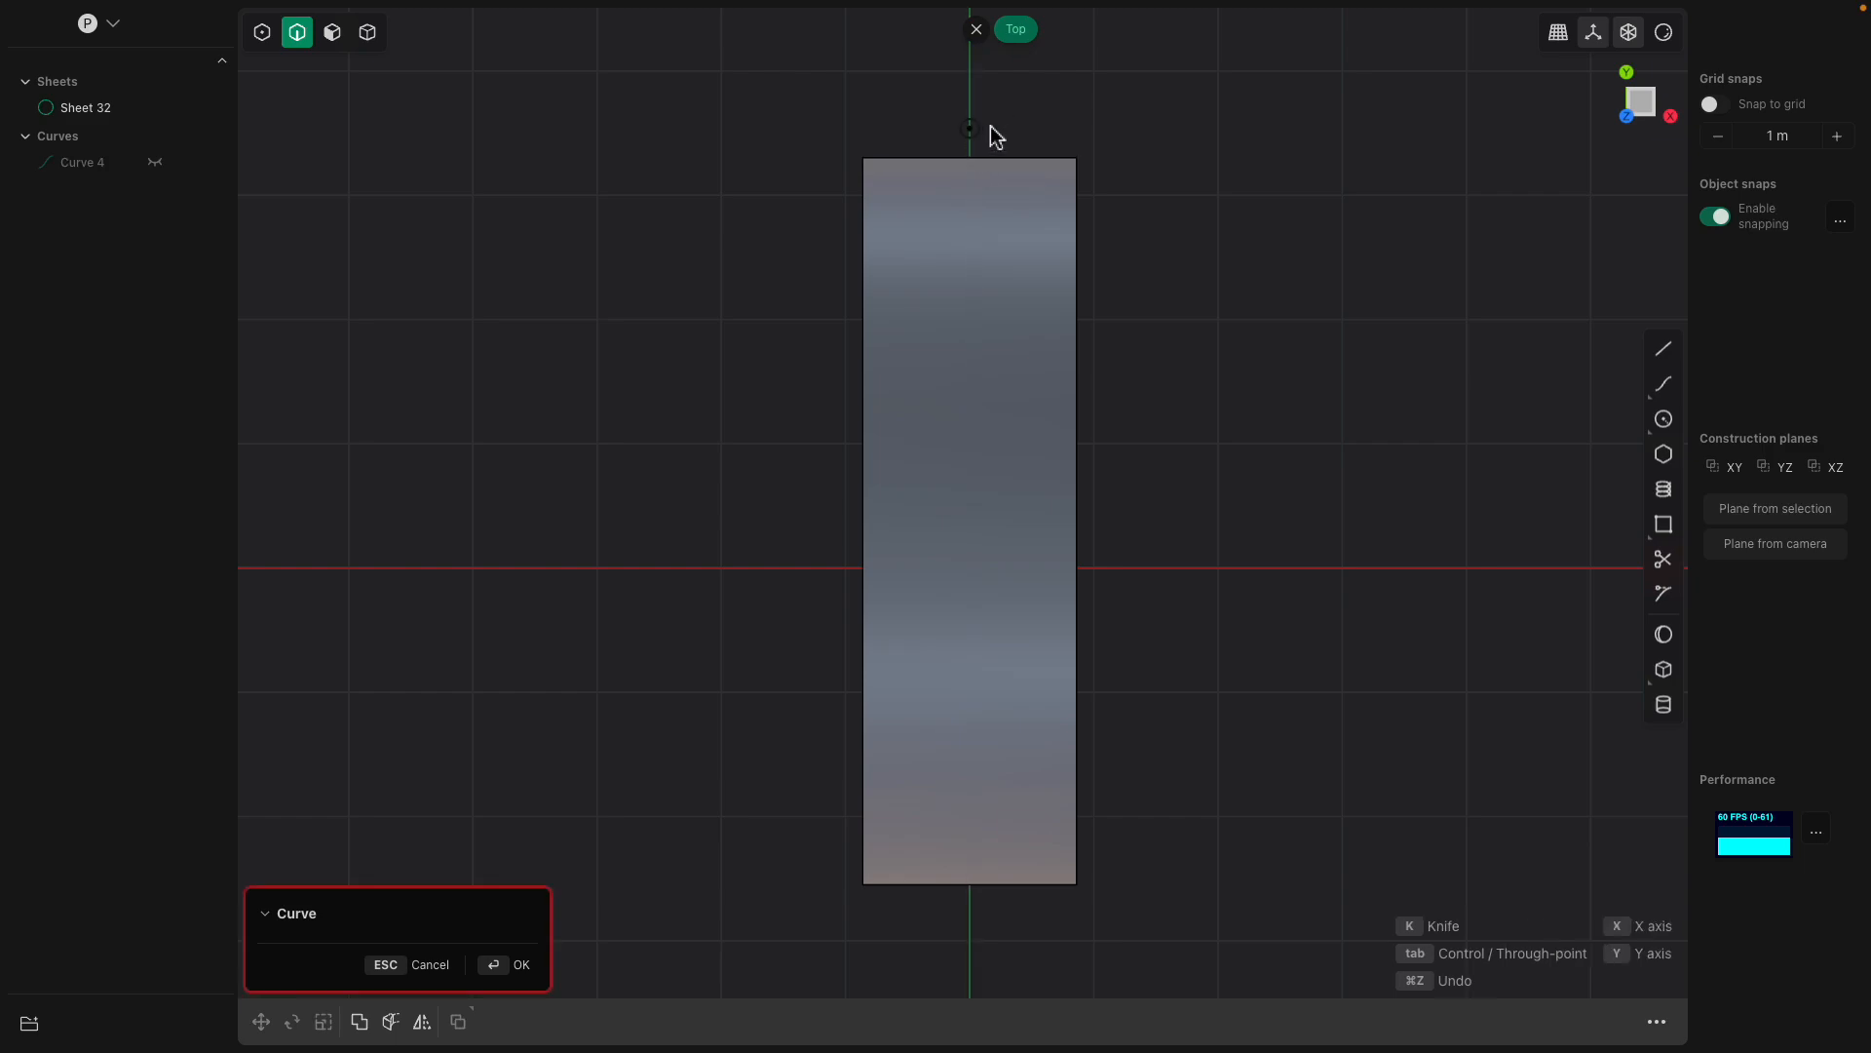
{"action": "left_click", "coordinate": [1037, 186]}
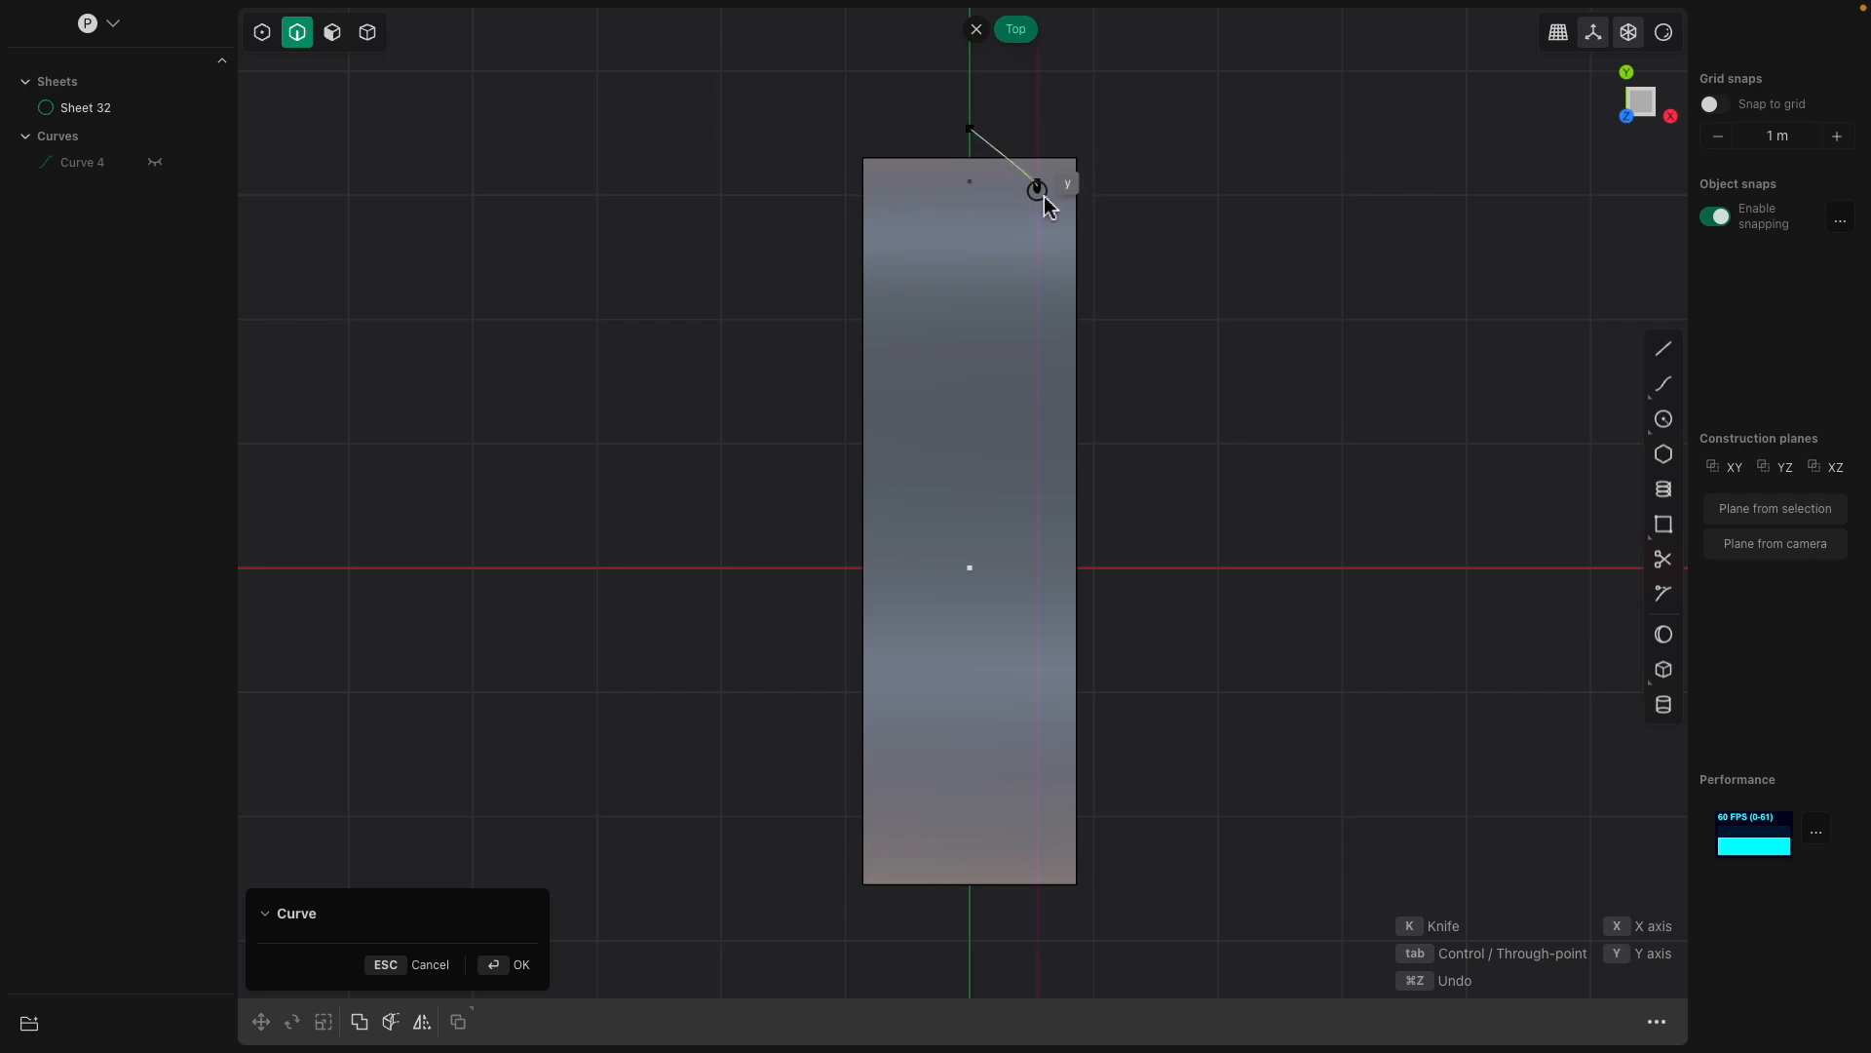
{"action": "left_click", "coordinate": [1038, 252]}
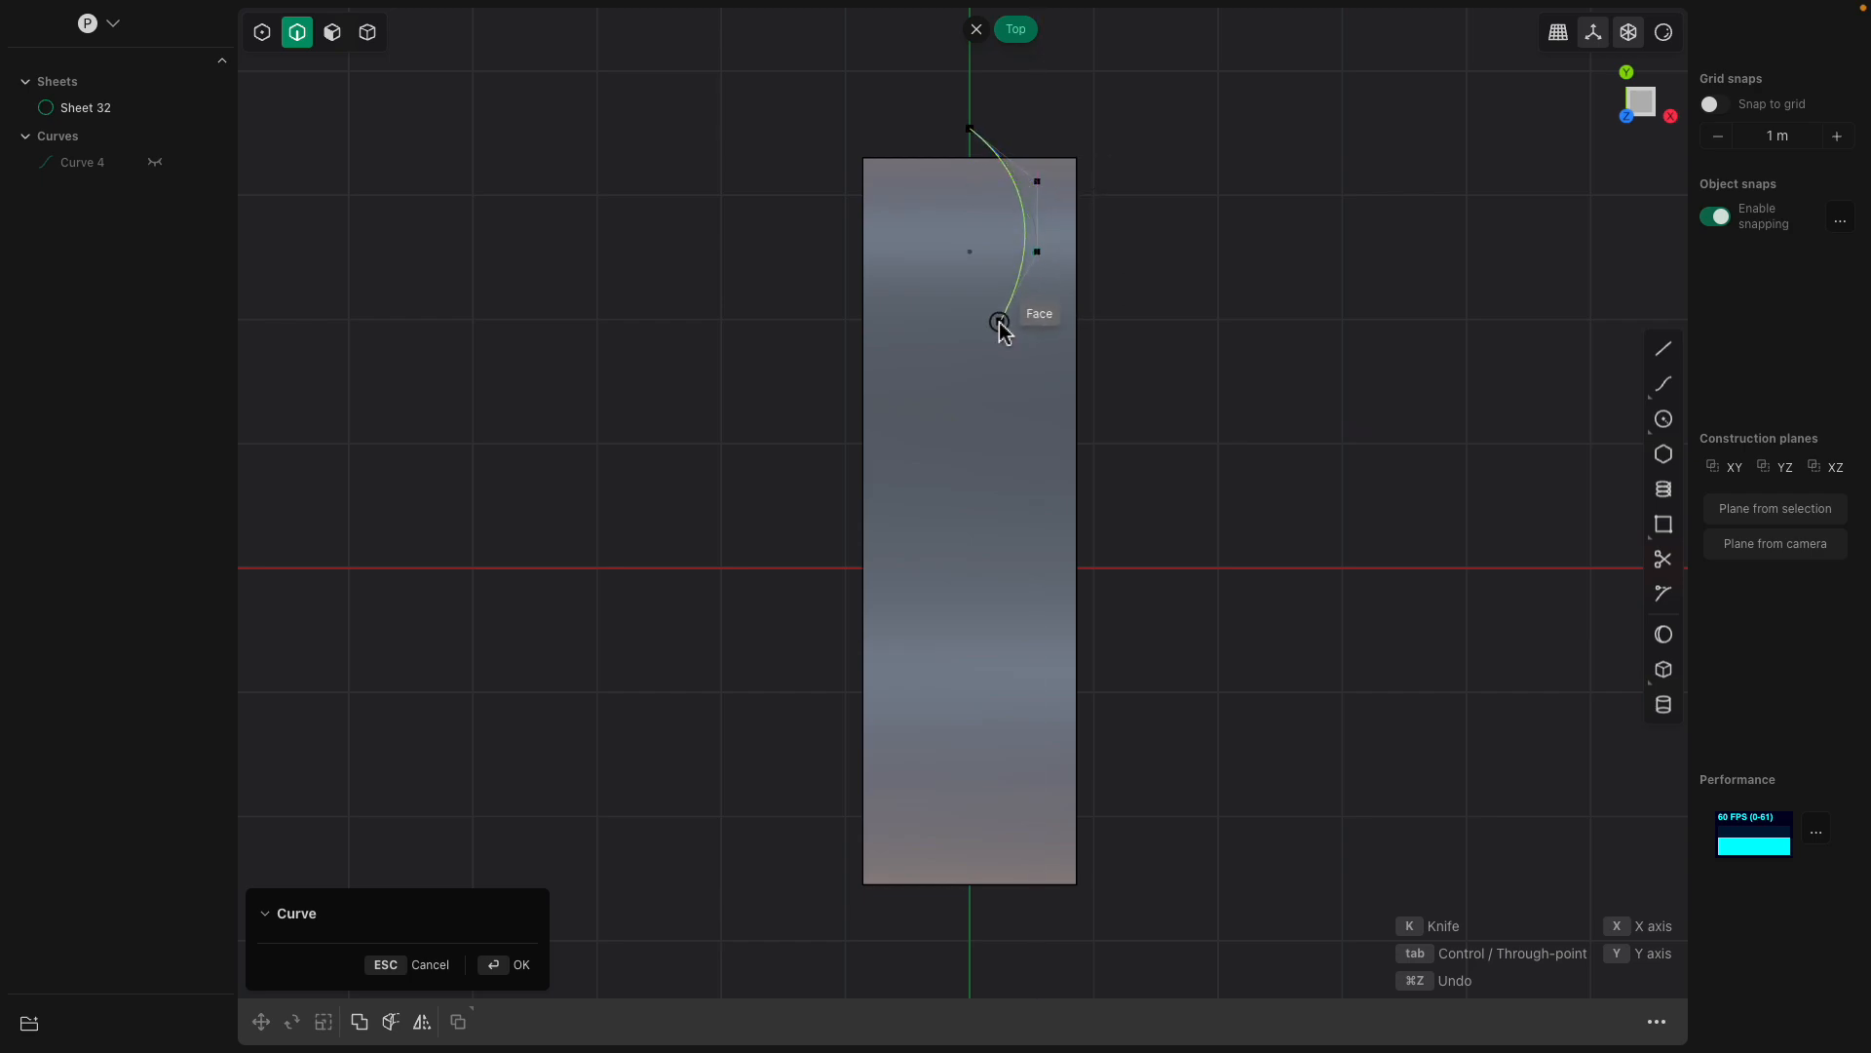
{"action": "left_click", "coordinate": [995, 323]}
{"action": "left_click", "coordinate": [995, 381]}
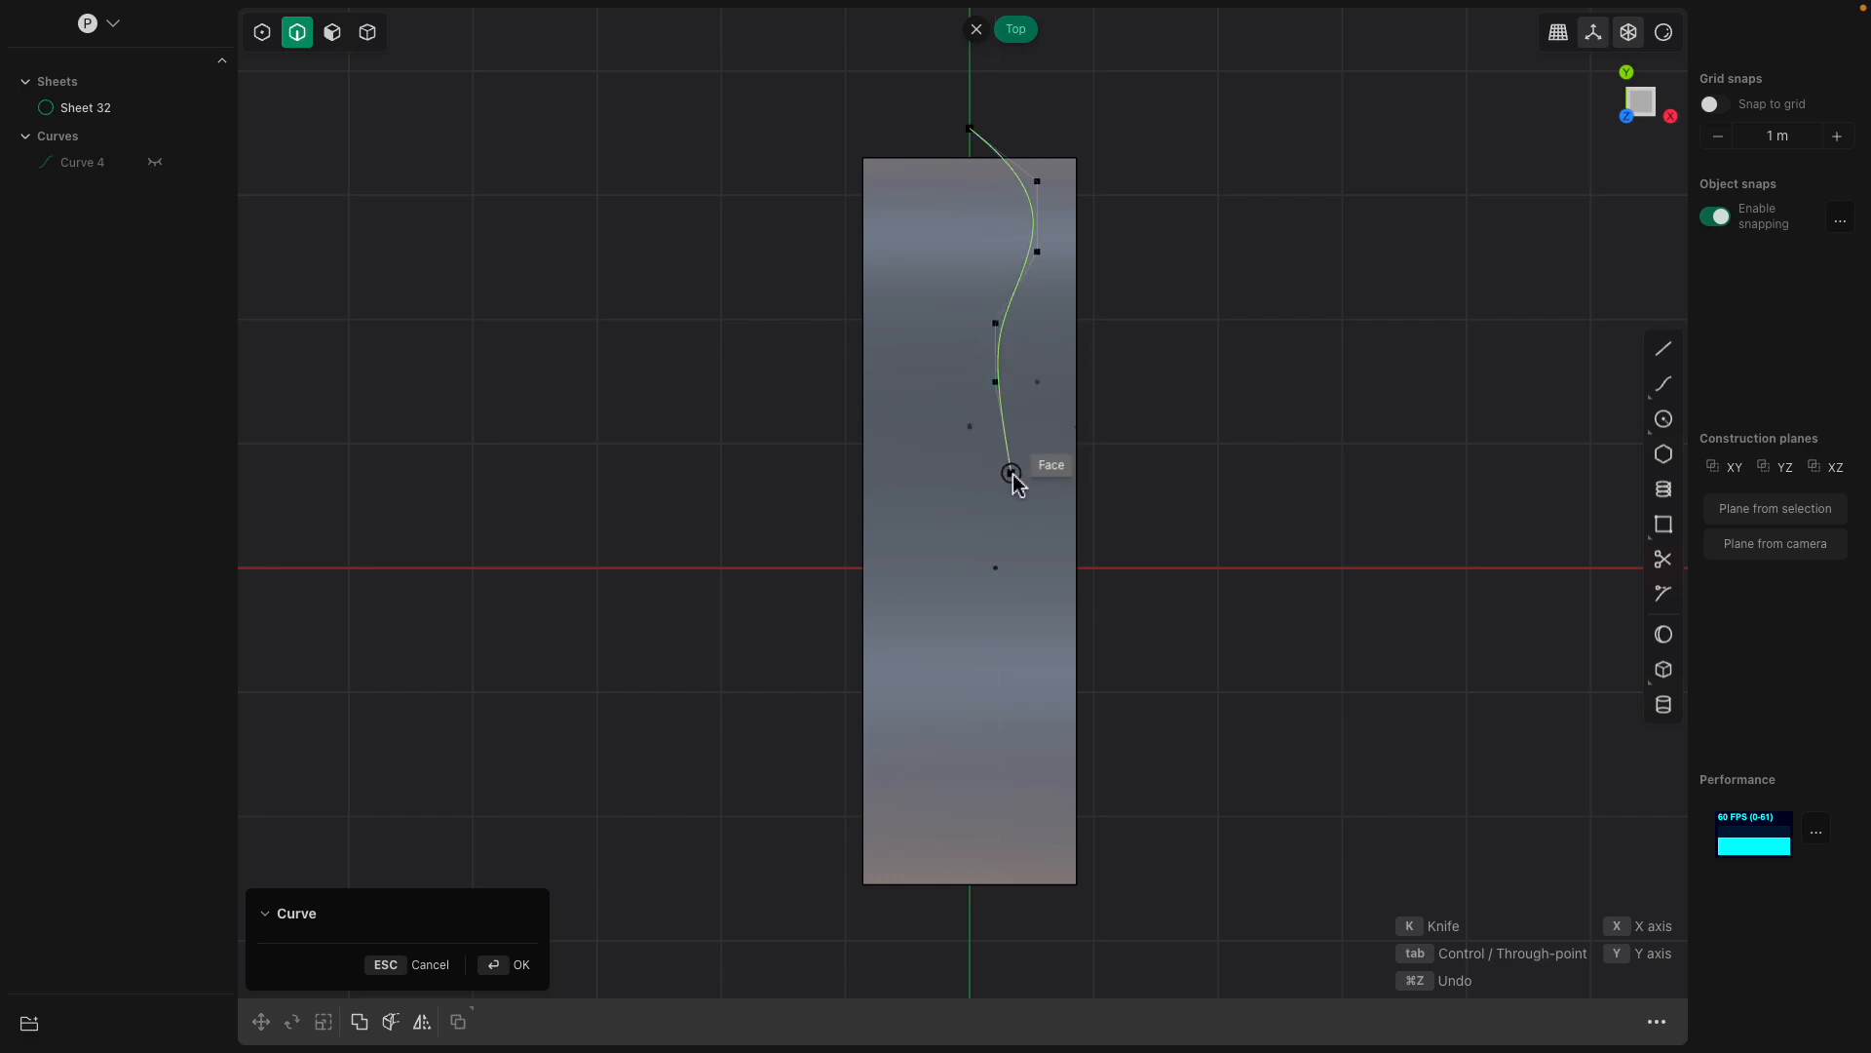
{"action": "left_click", "coordinate": [1012, 495]}
{"action": "left_click", "coordinate": [1037, 567]}
{"action": "left_click", "coordinate": [1022, 662]}
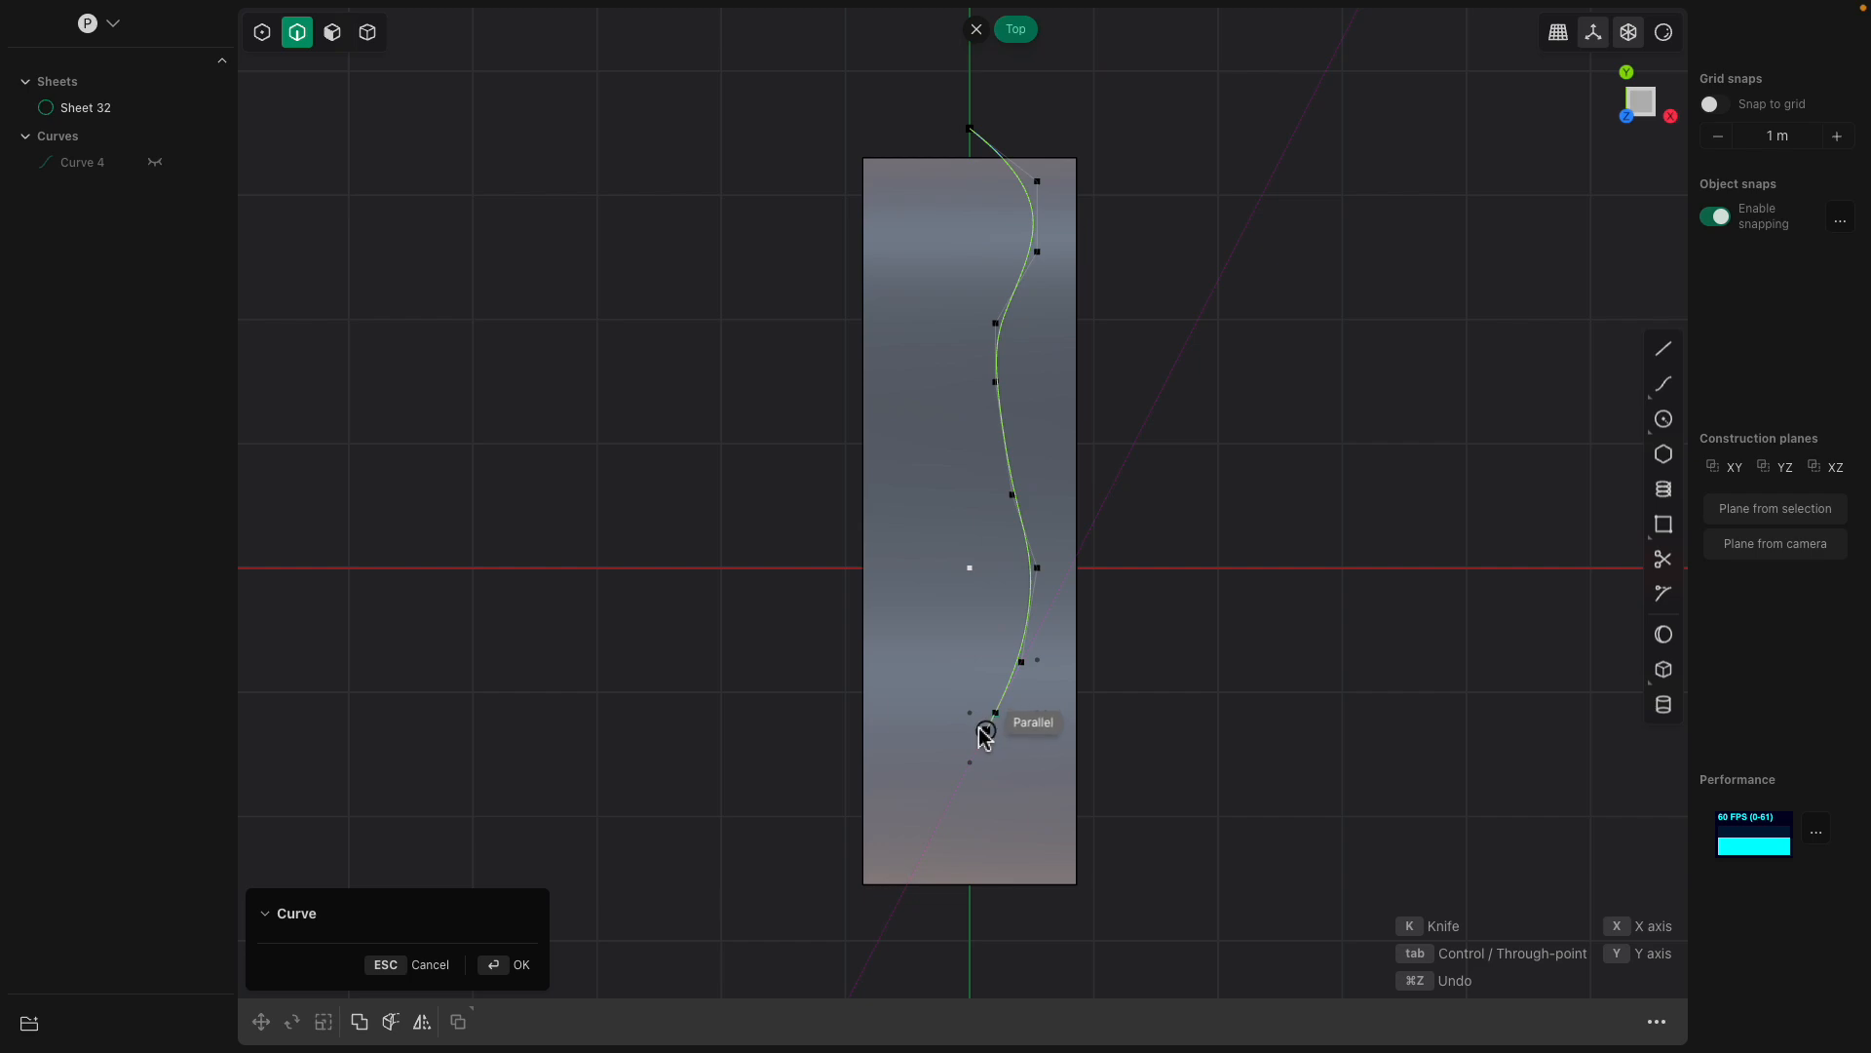
{"action": "left_click", "coordinate": [969, 712]}
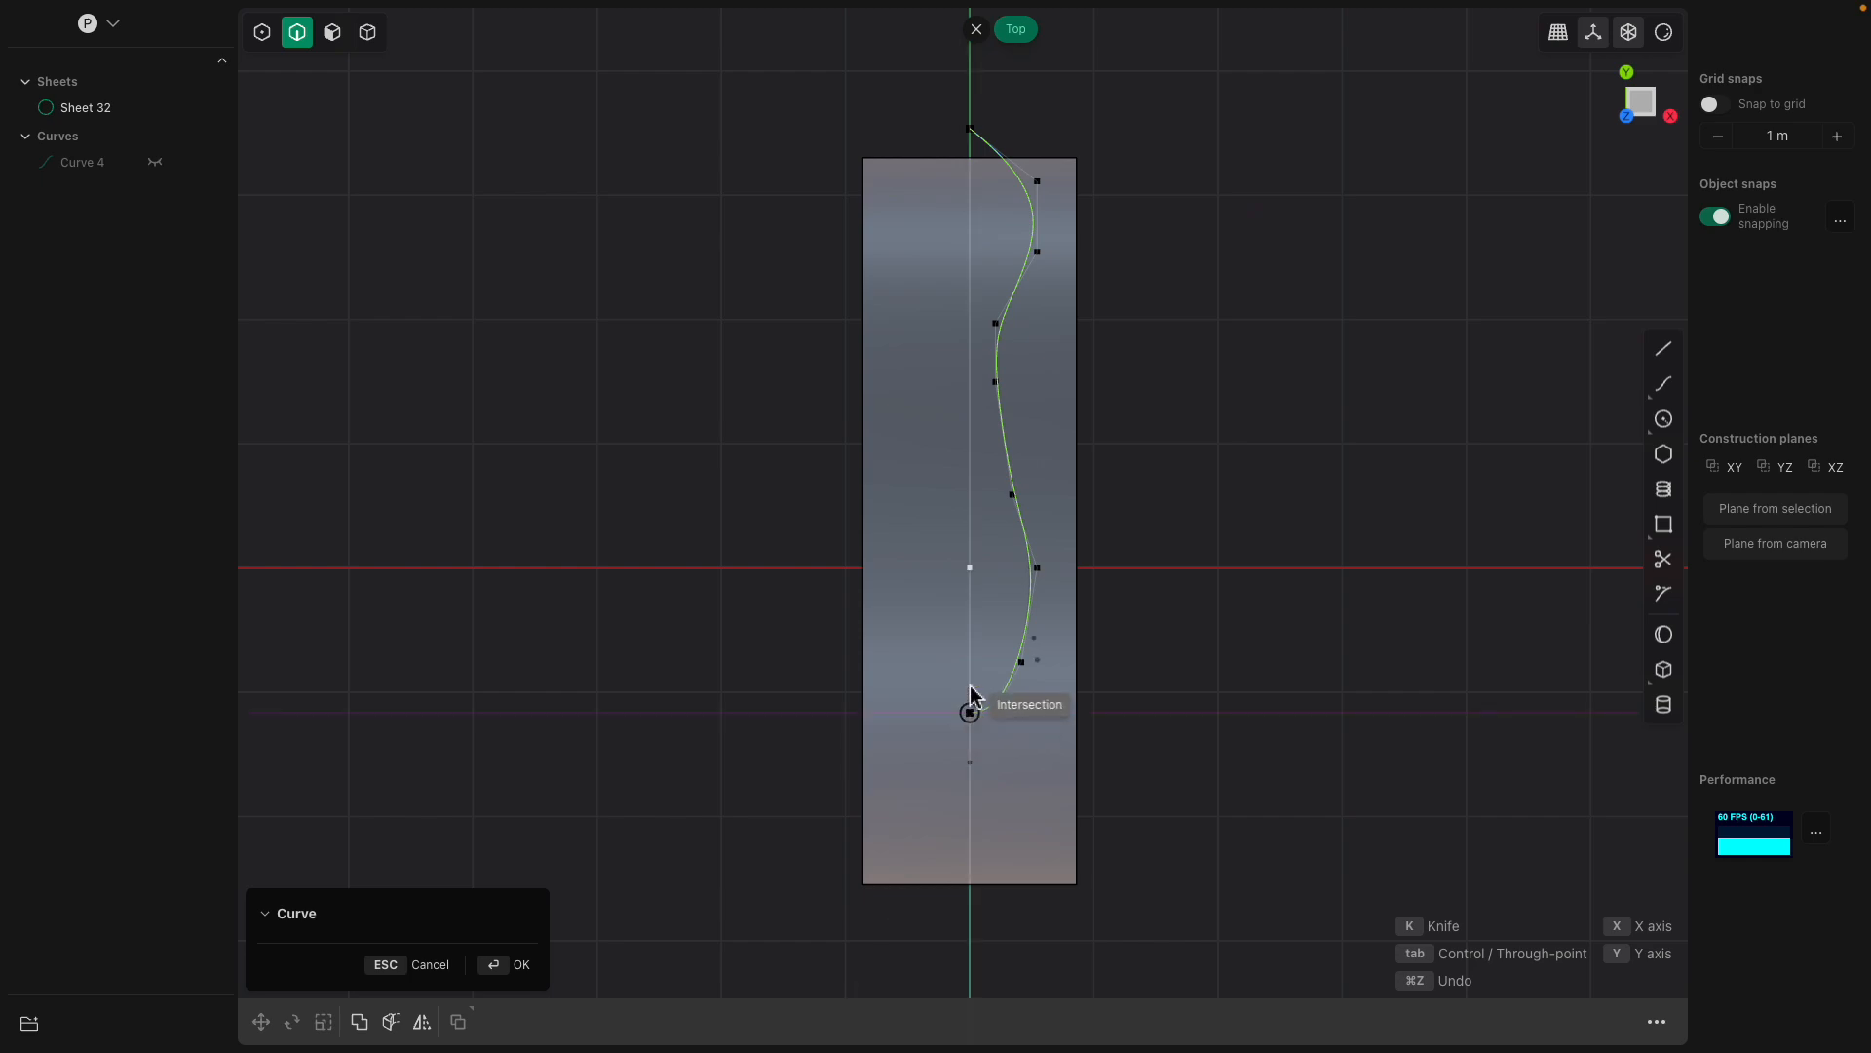
{"action": "key", "text": "Return"}
Delete the outline curve just drawn over the sheet.
{"action": "middle_click_drag", "start_coordinate": [980, 626], "coordinate": [1182, 501]}
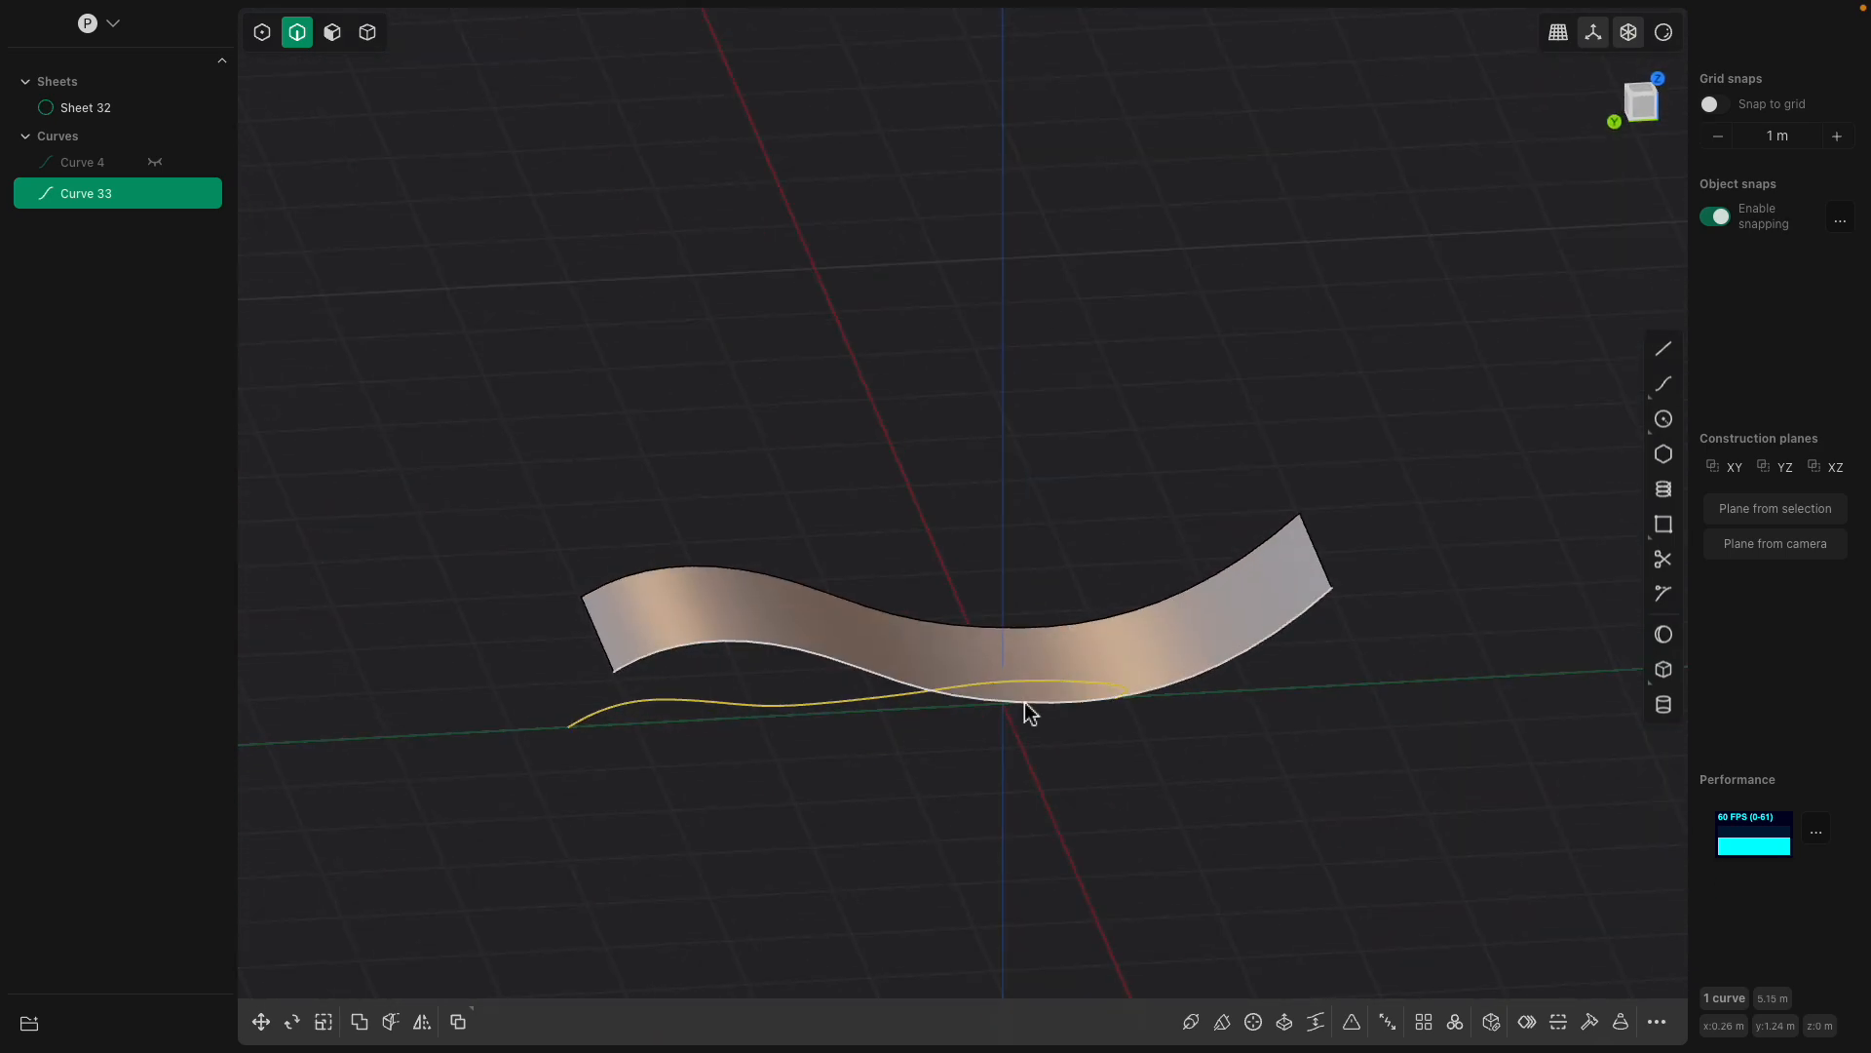
{"action": "middle_click_drag", "start_coordinate": [977, 689], "coordinate": [886, 417]}
{"action": "key", "text": "ctrl+a"}
{"action": "left_click", "coordinate": [1170, 508]}
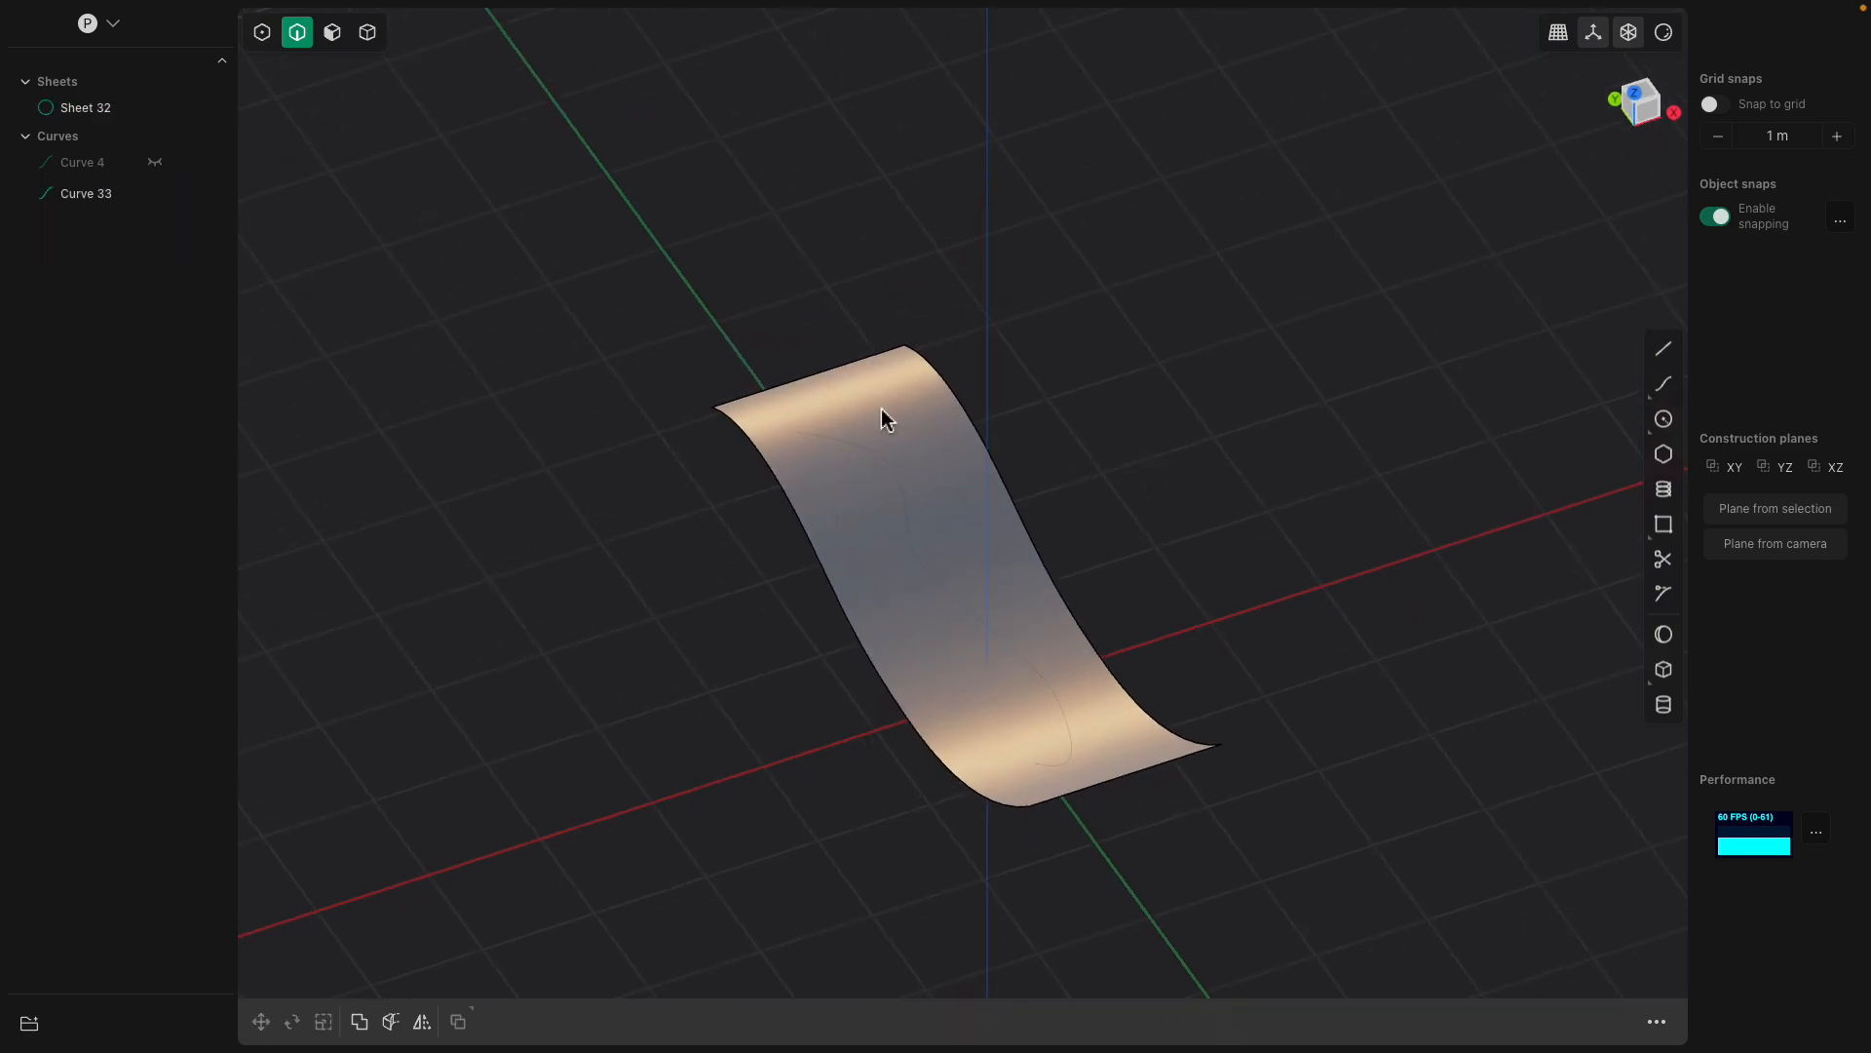
{"action": "left_click", "coordinate": [97, 193]}
{"action": "key", "text": "Delete"}
{"action": "middle_click_drag", "start_coordinate": [827, 350], "coordinate": [953, 440]}
{"action": "left_click", "coordinate": [1632, 102]}
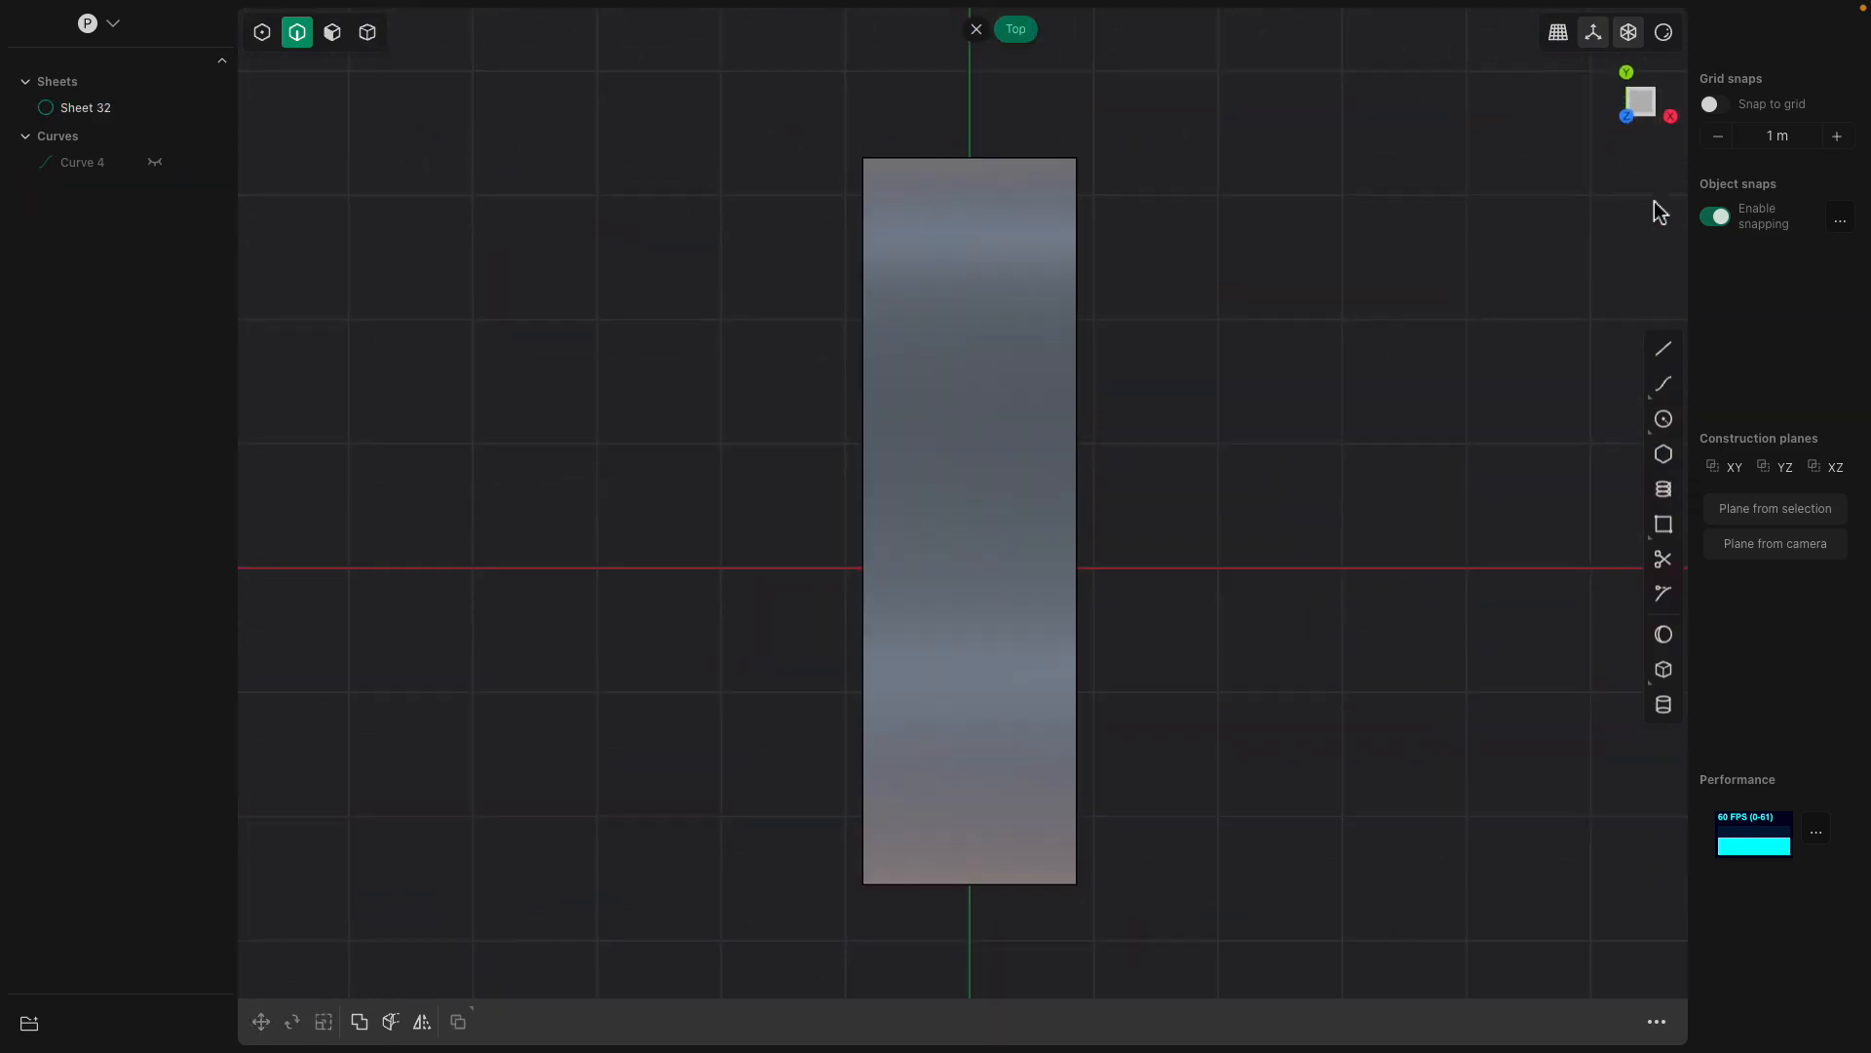
{"action": "mouse_move", "coordinate": [1675, 382]}
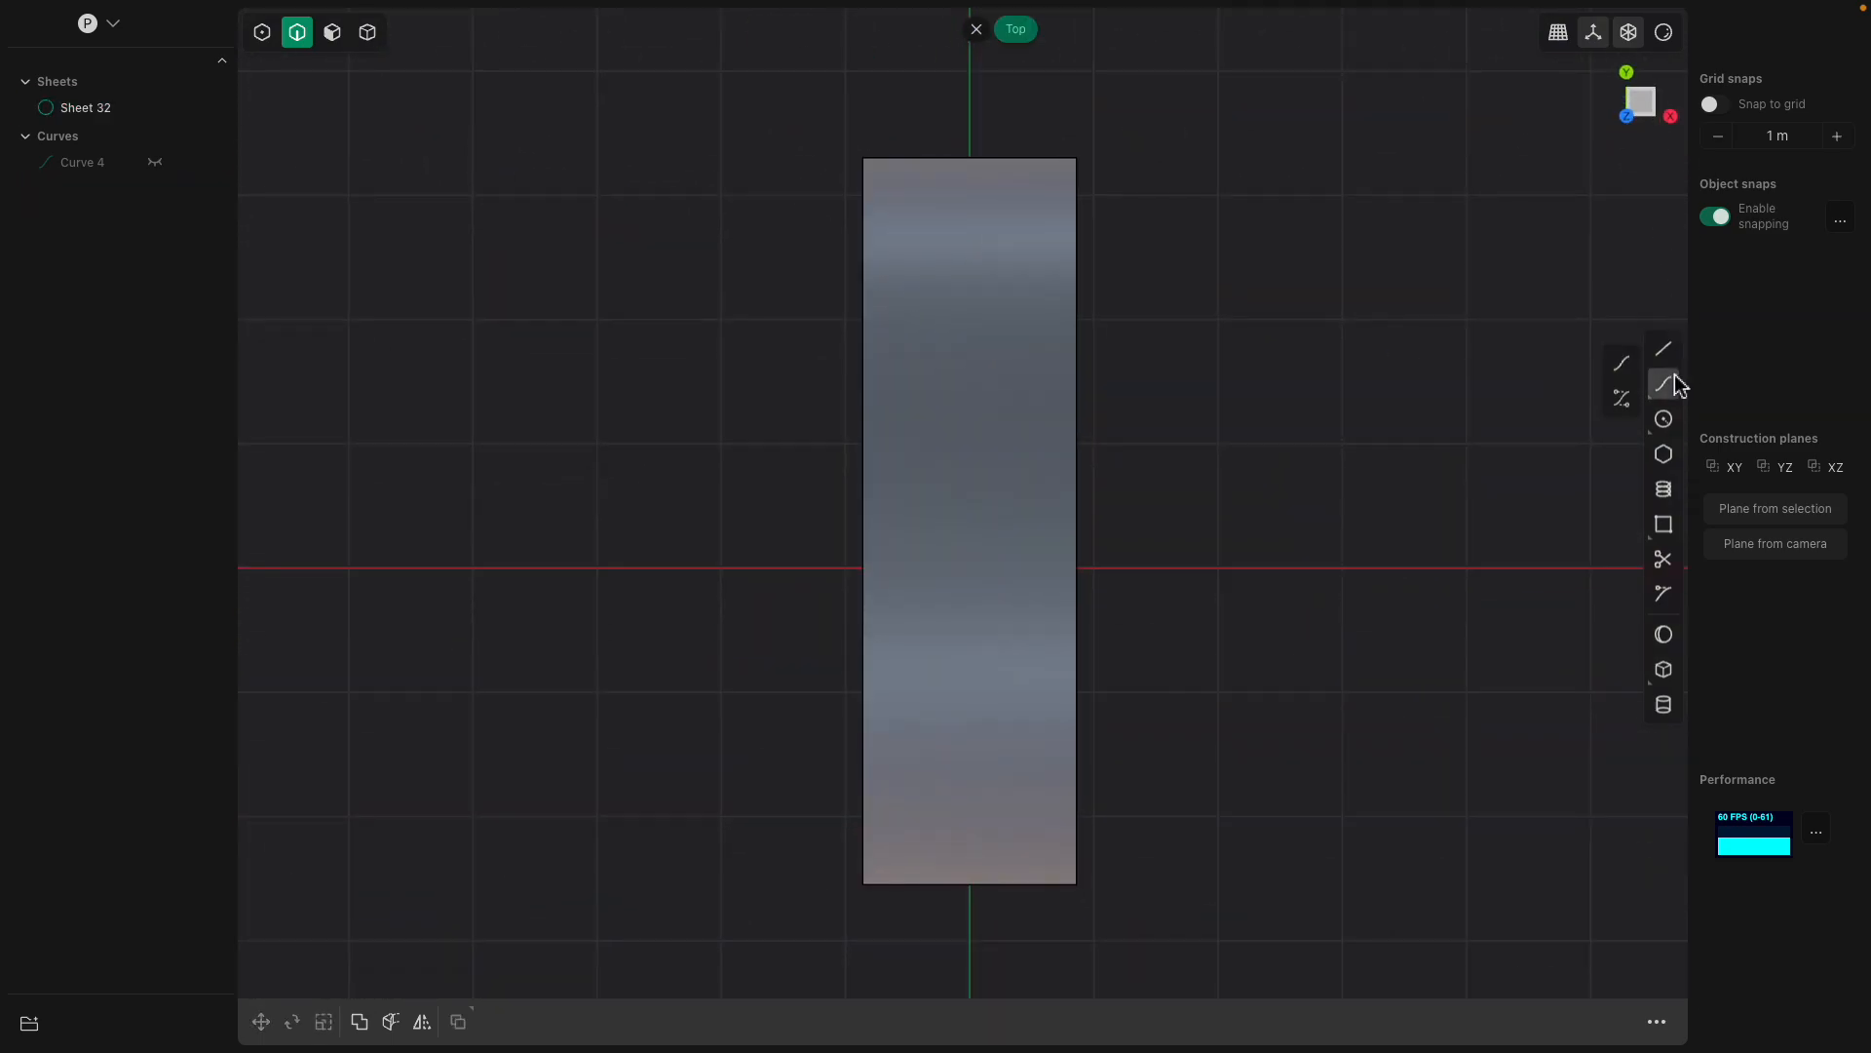
{"action": "left_click", "coordinate": [1623, 399]}
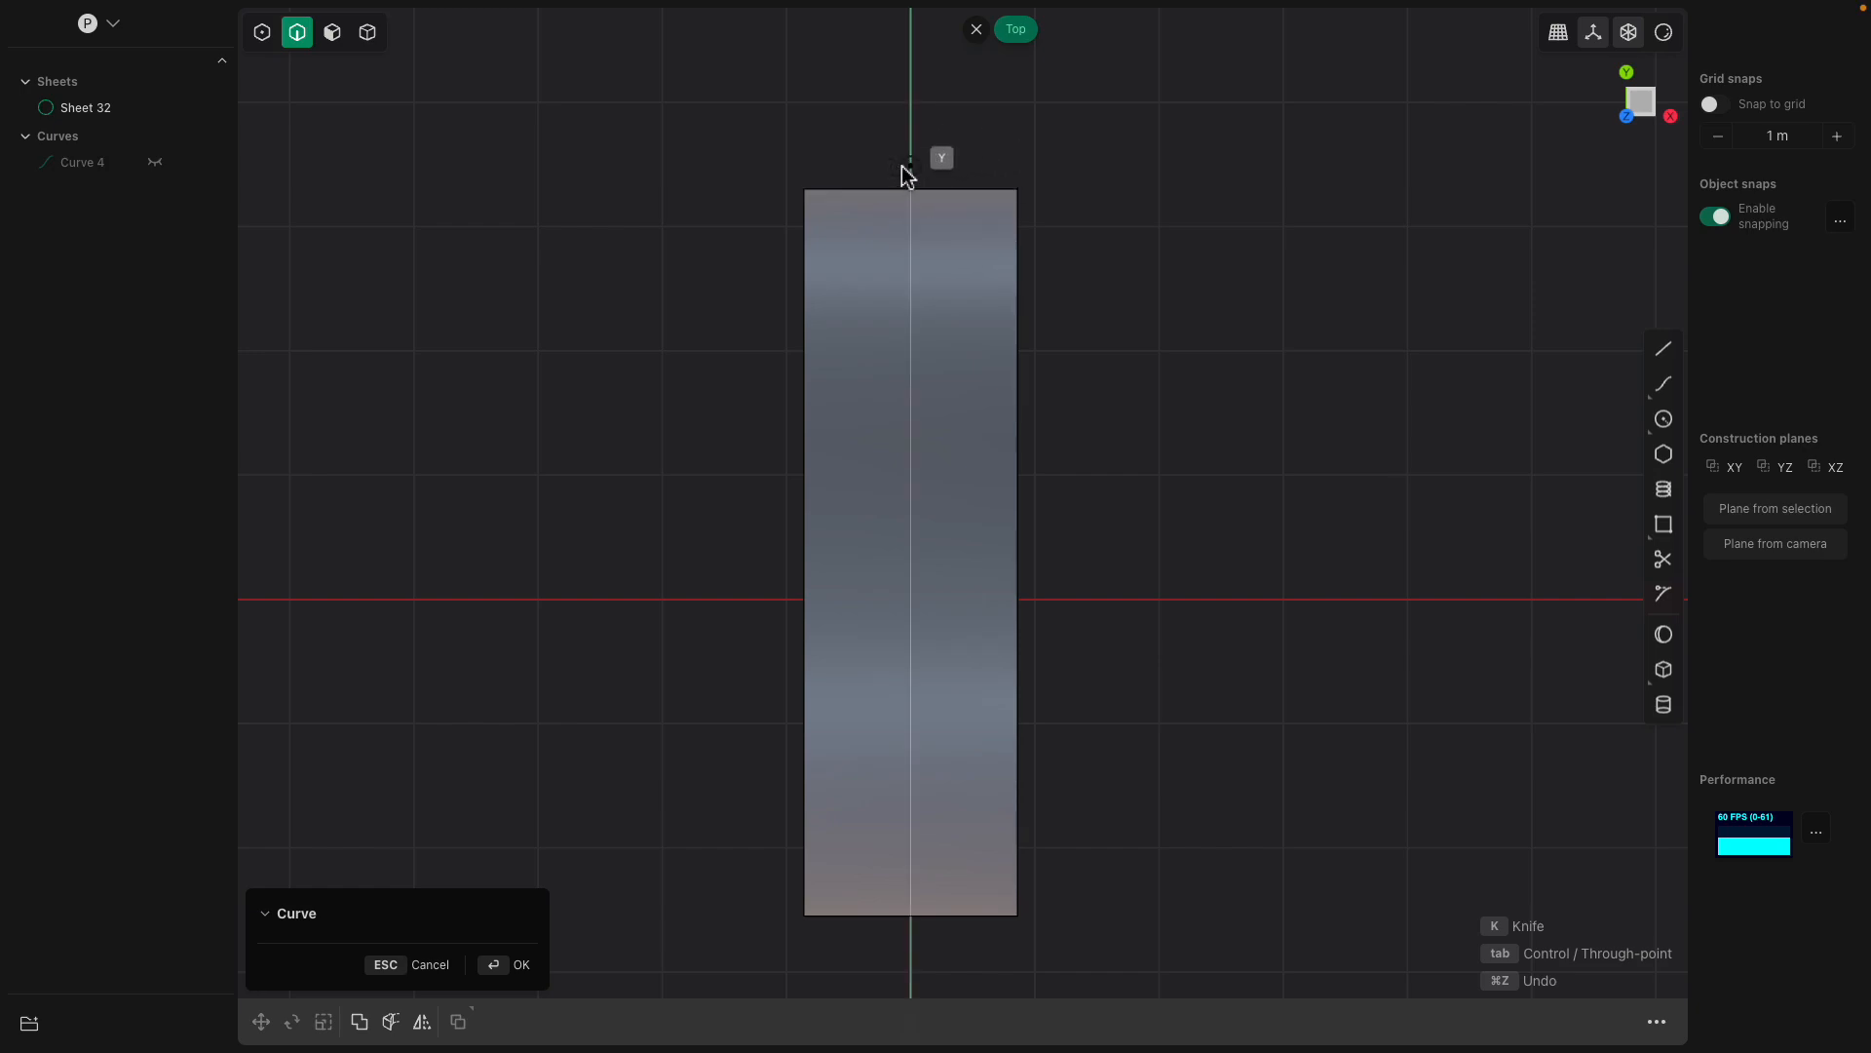
{"action": "middle_click_drag", "start_coordinate": [914, 175], "coordinate": [1172, 369]}
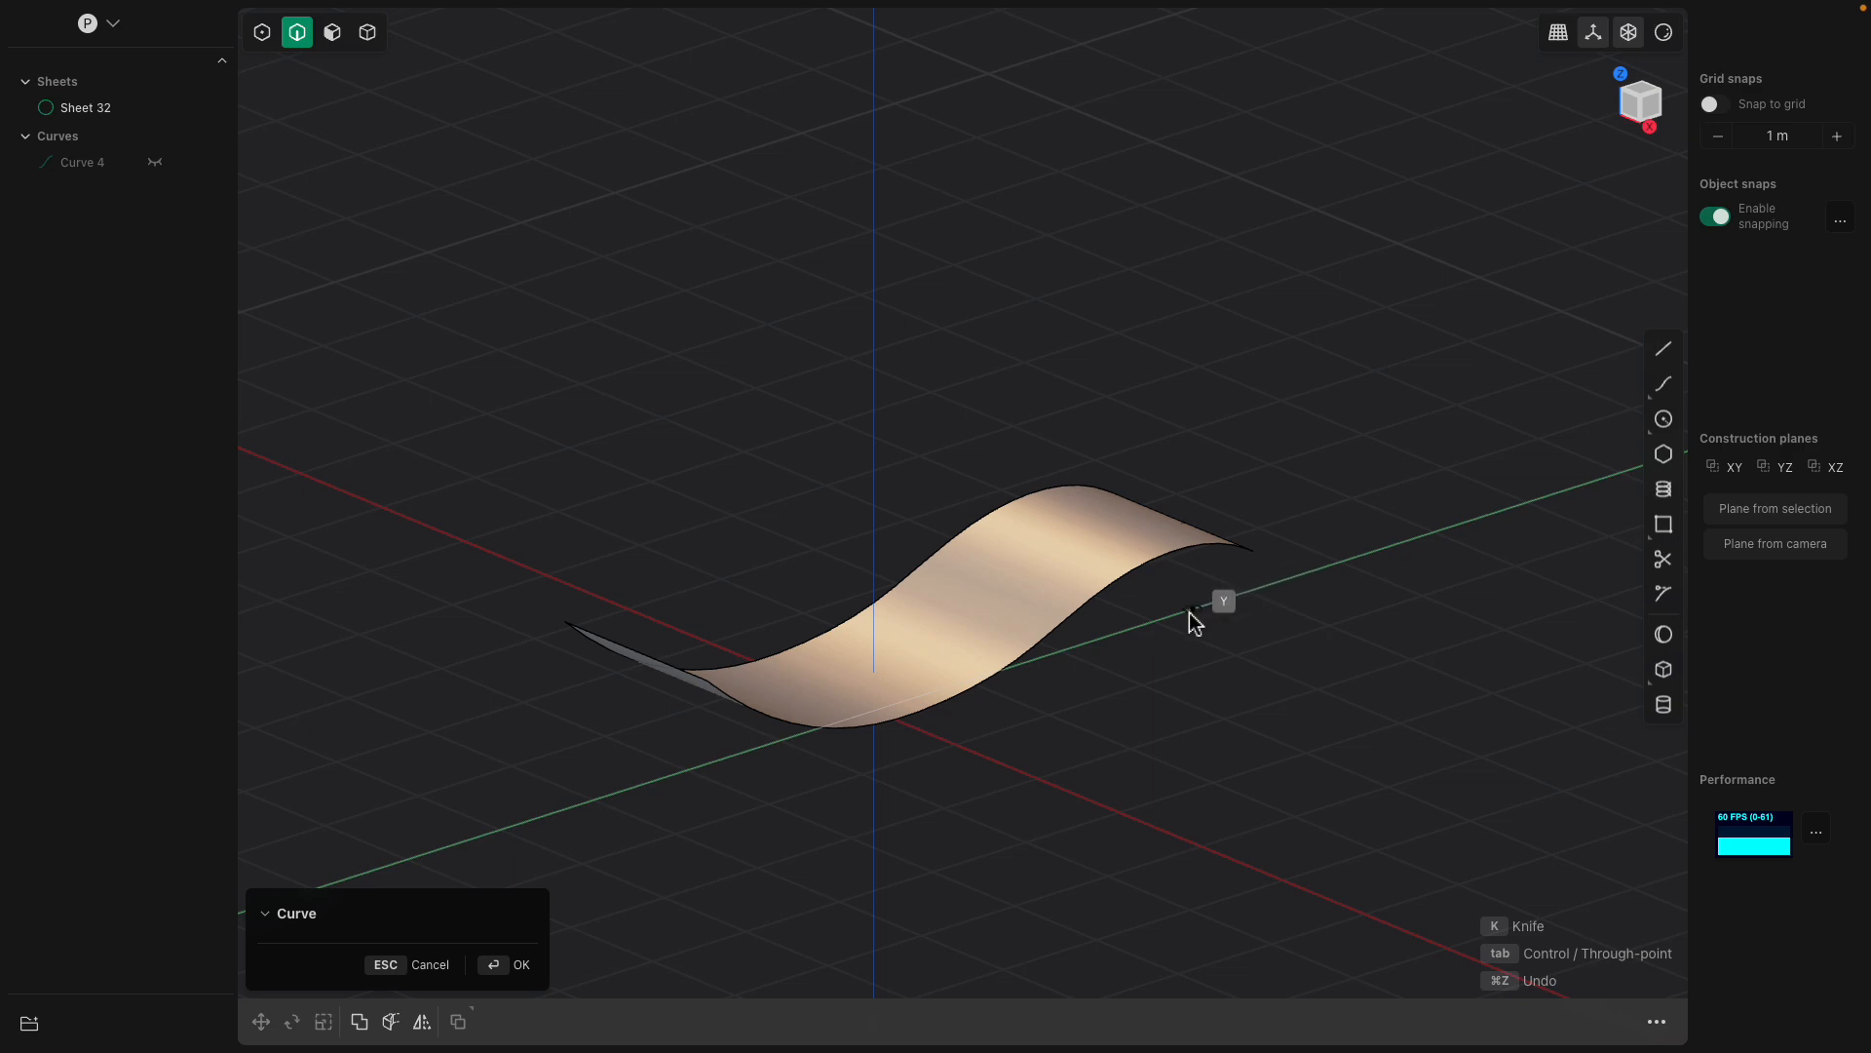
{"action": "middle_click_drag", "start_coordinate": [1184, 617], "coordinate": [1380, 185]}
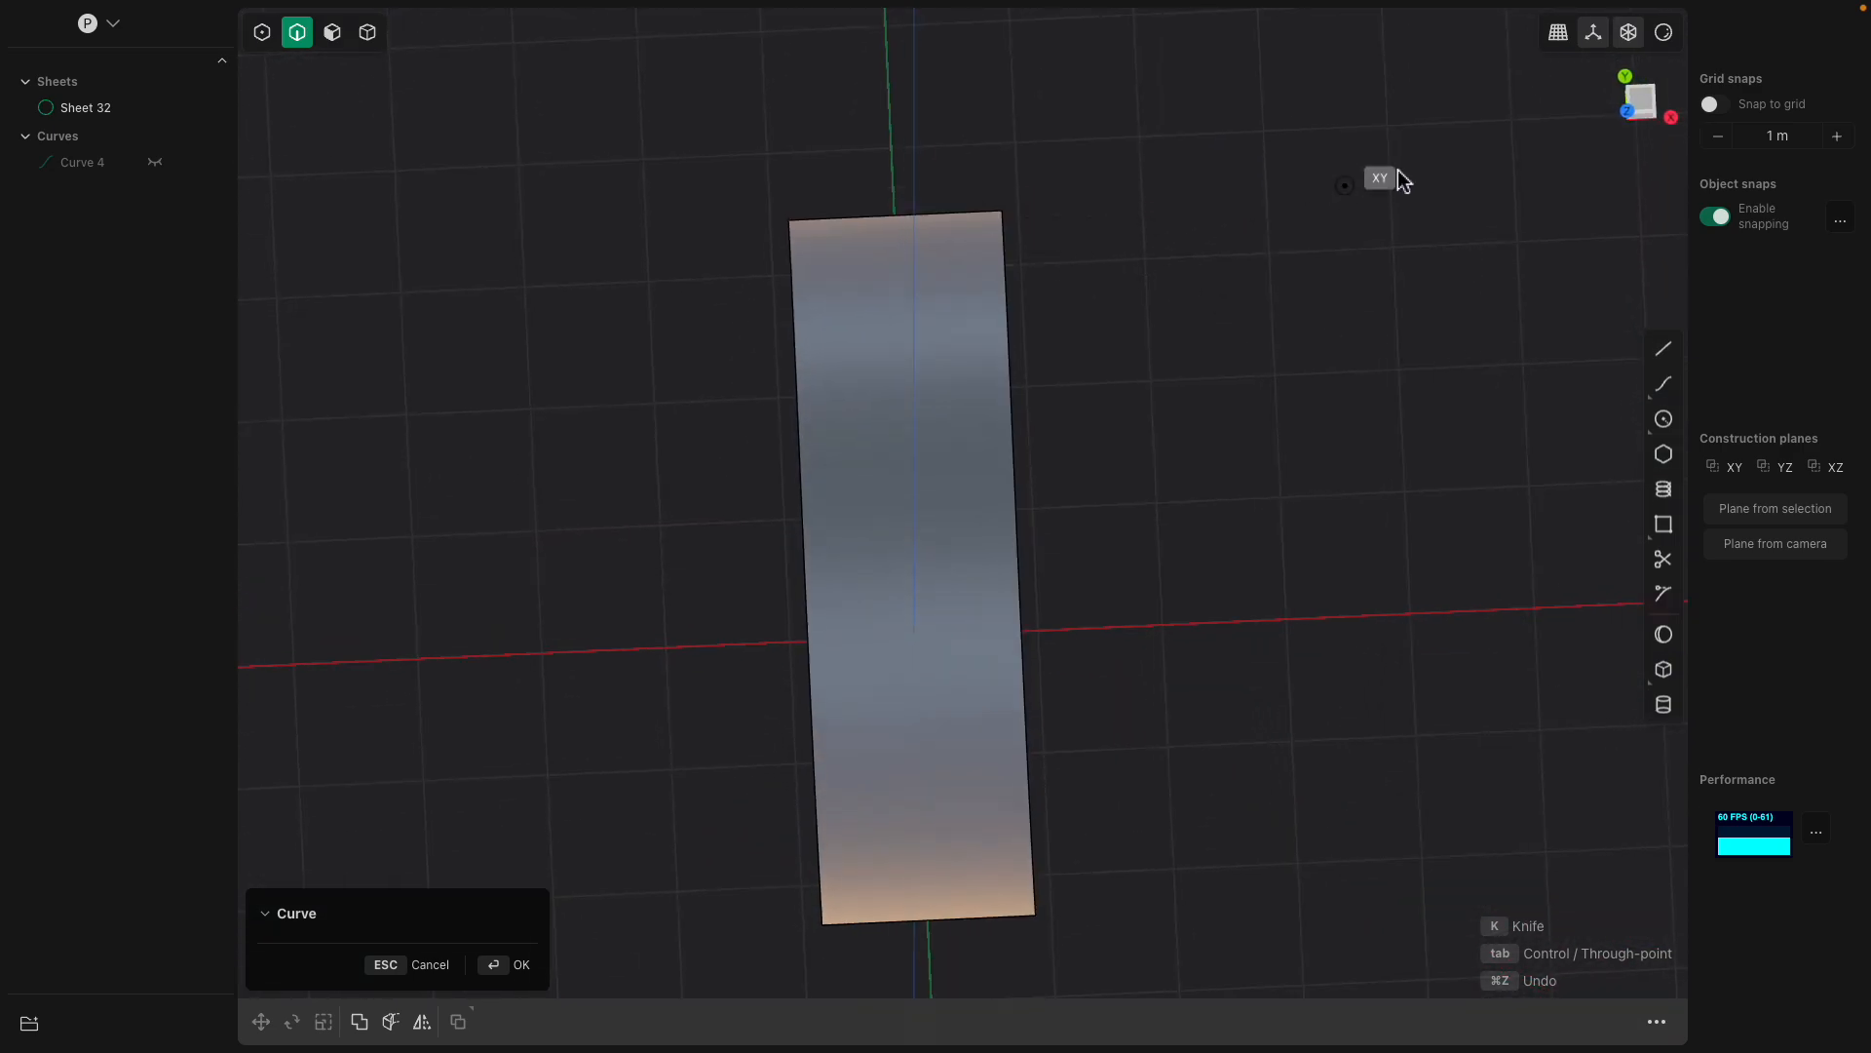
{"action": "key", "text": "Escape"}
Draw a half-spoon control-point curve about 6.45 m long in the Top view, with both ends on the Y axis and a narrow neck.
{"action": "left_click", "coordinate": [1638, 101]}
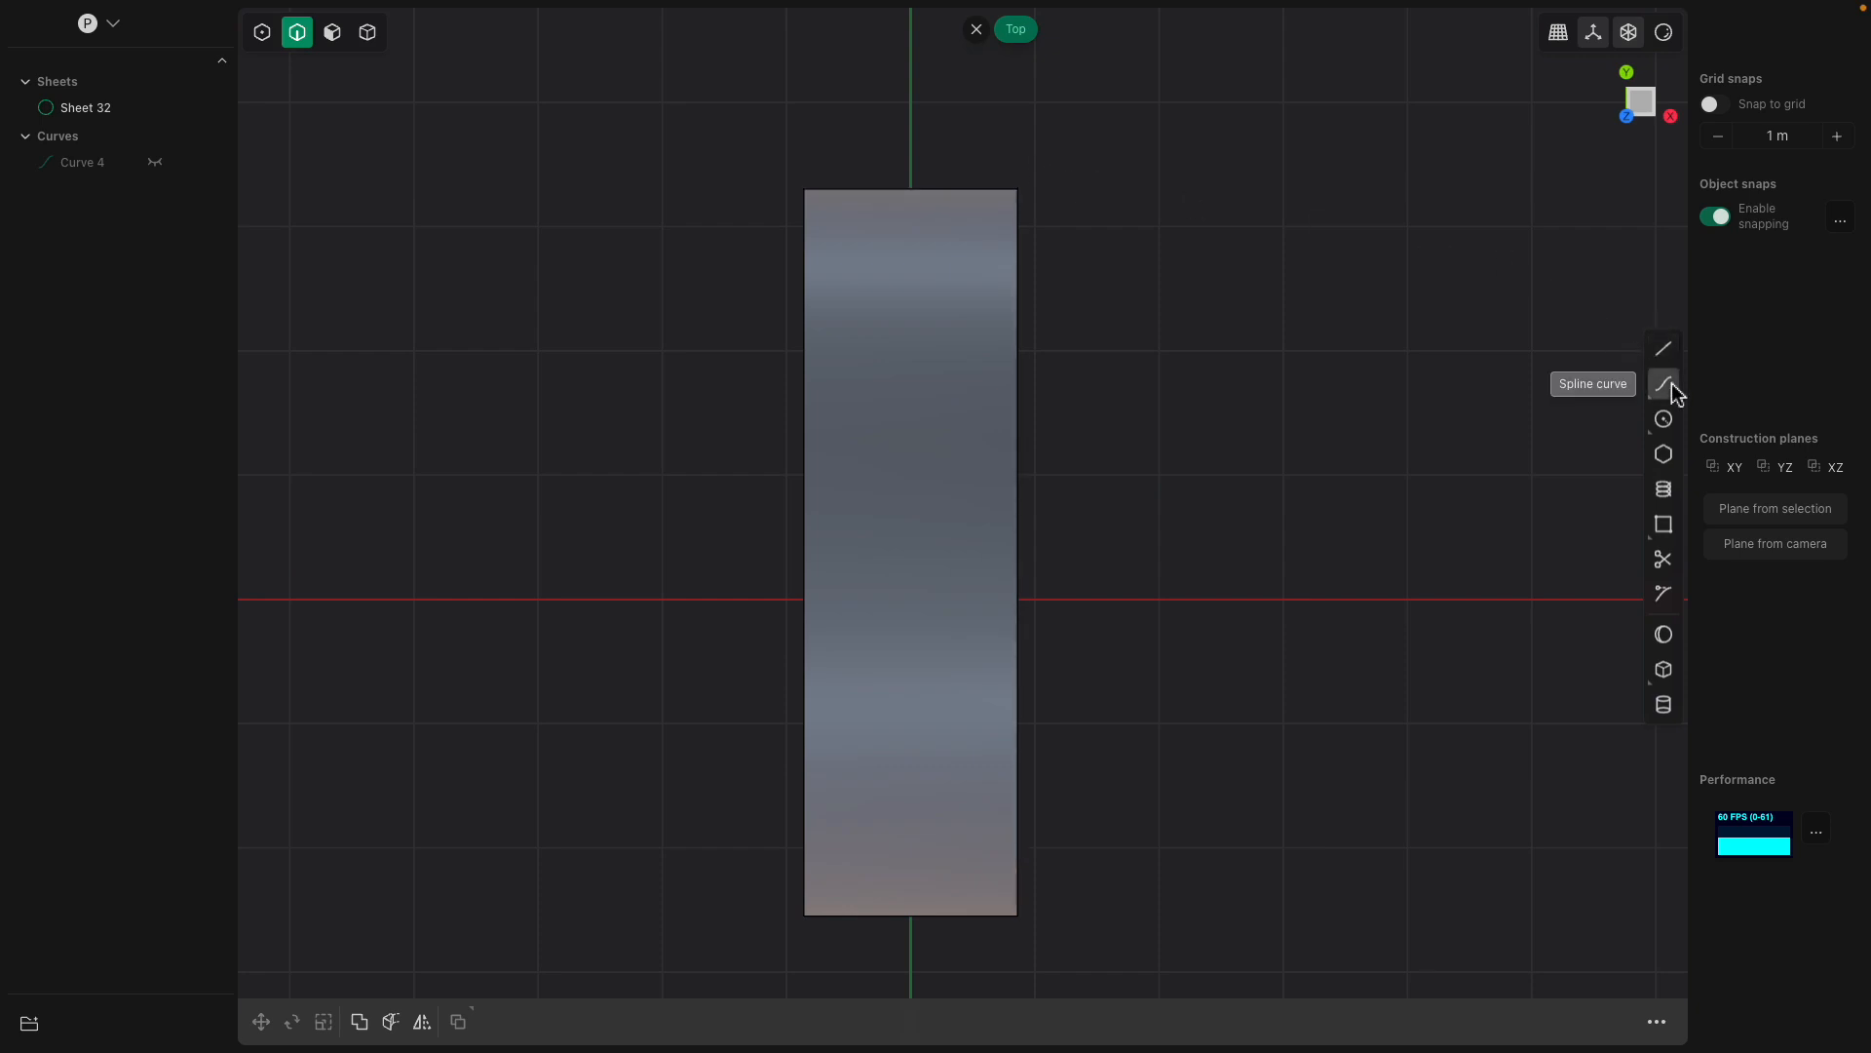
{"action": "left_click", "coordinate": [1626, 396]}
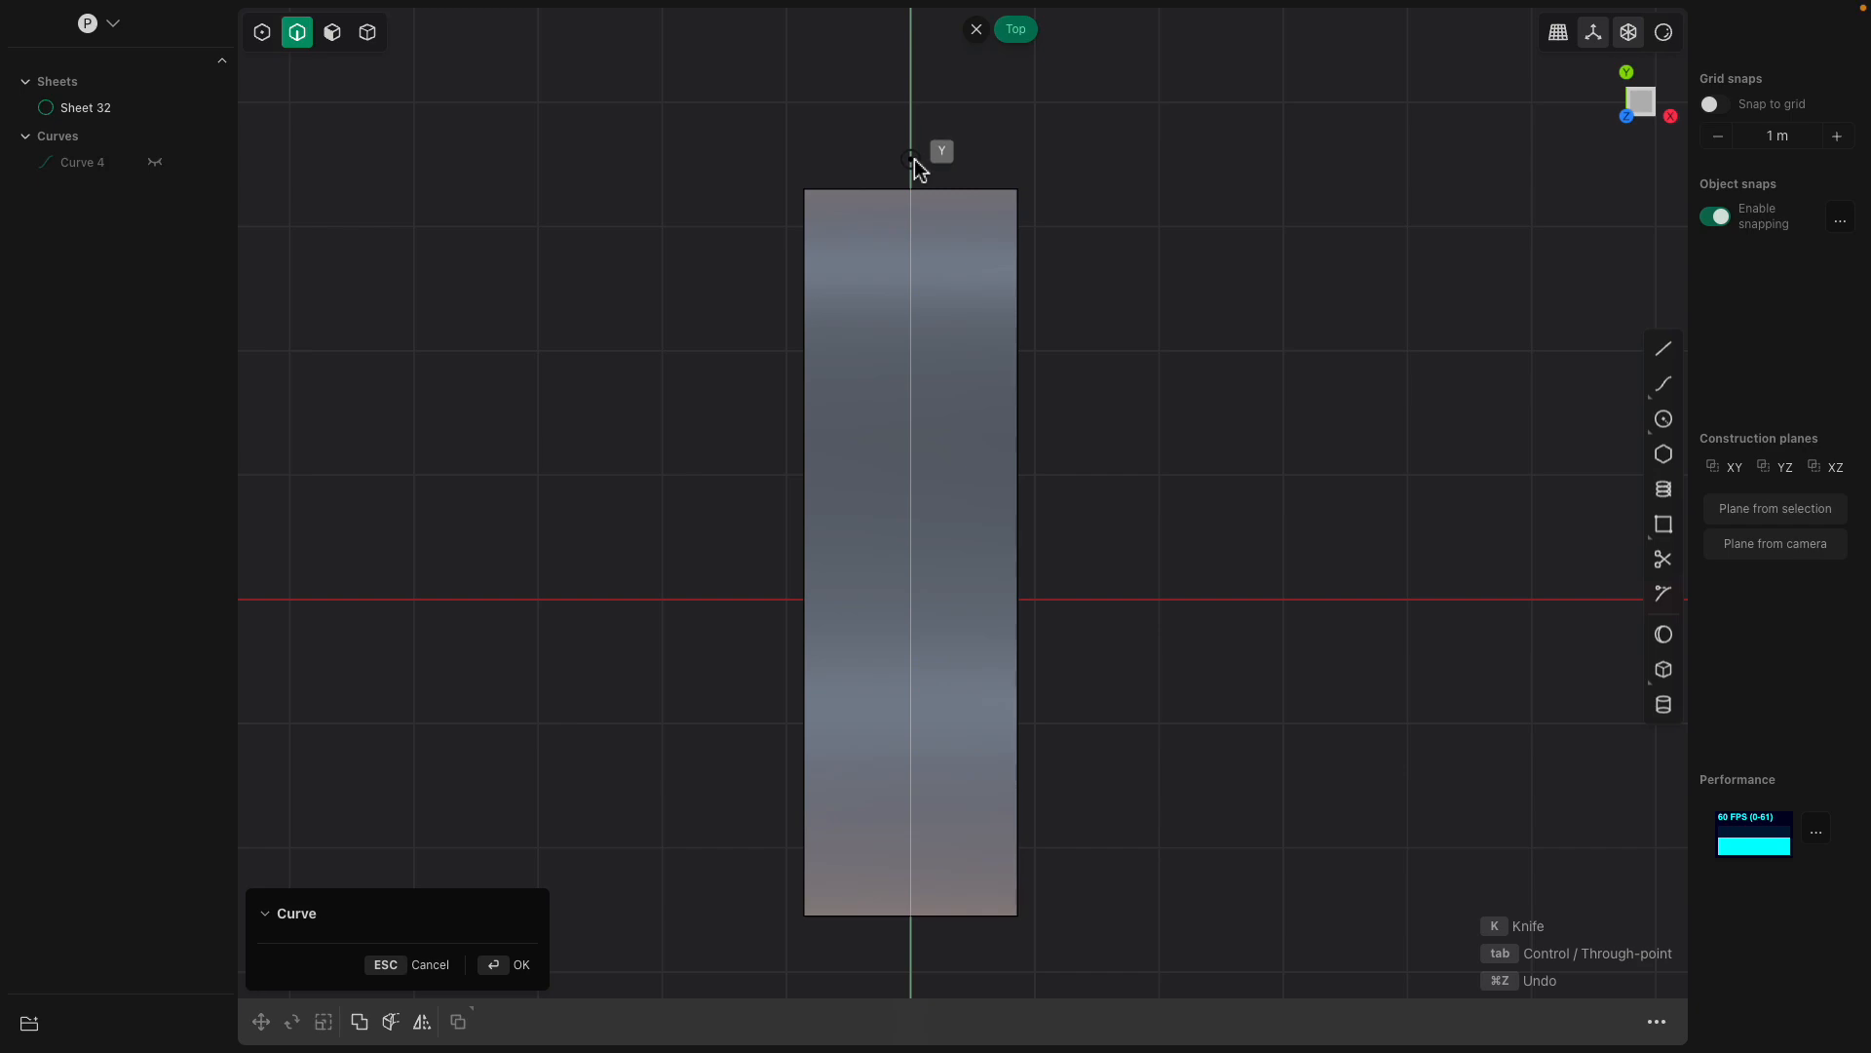
{"action": "left_click", "coordinate": [915, 160]}
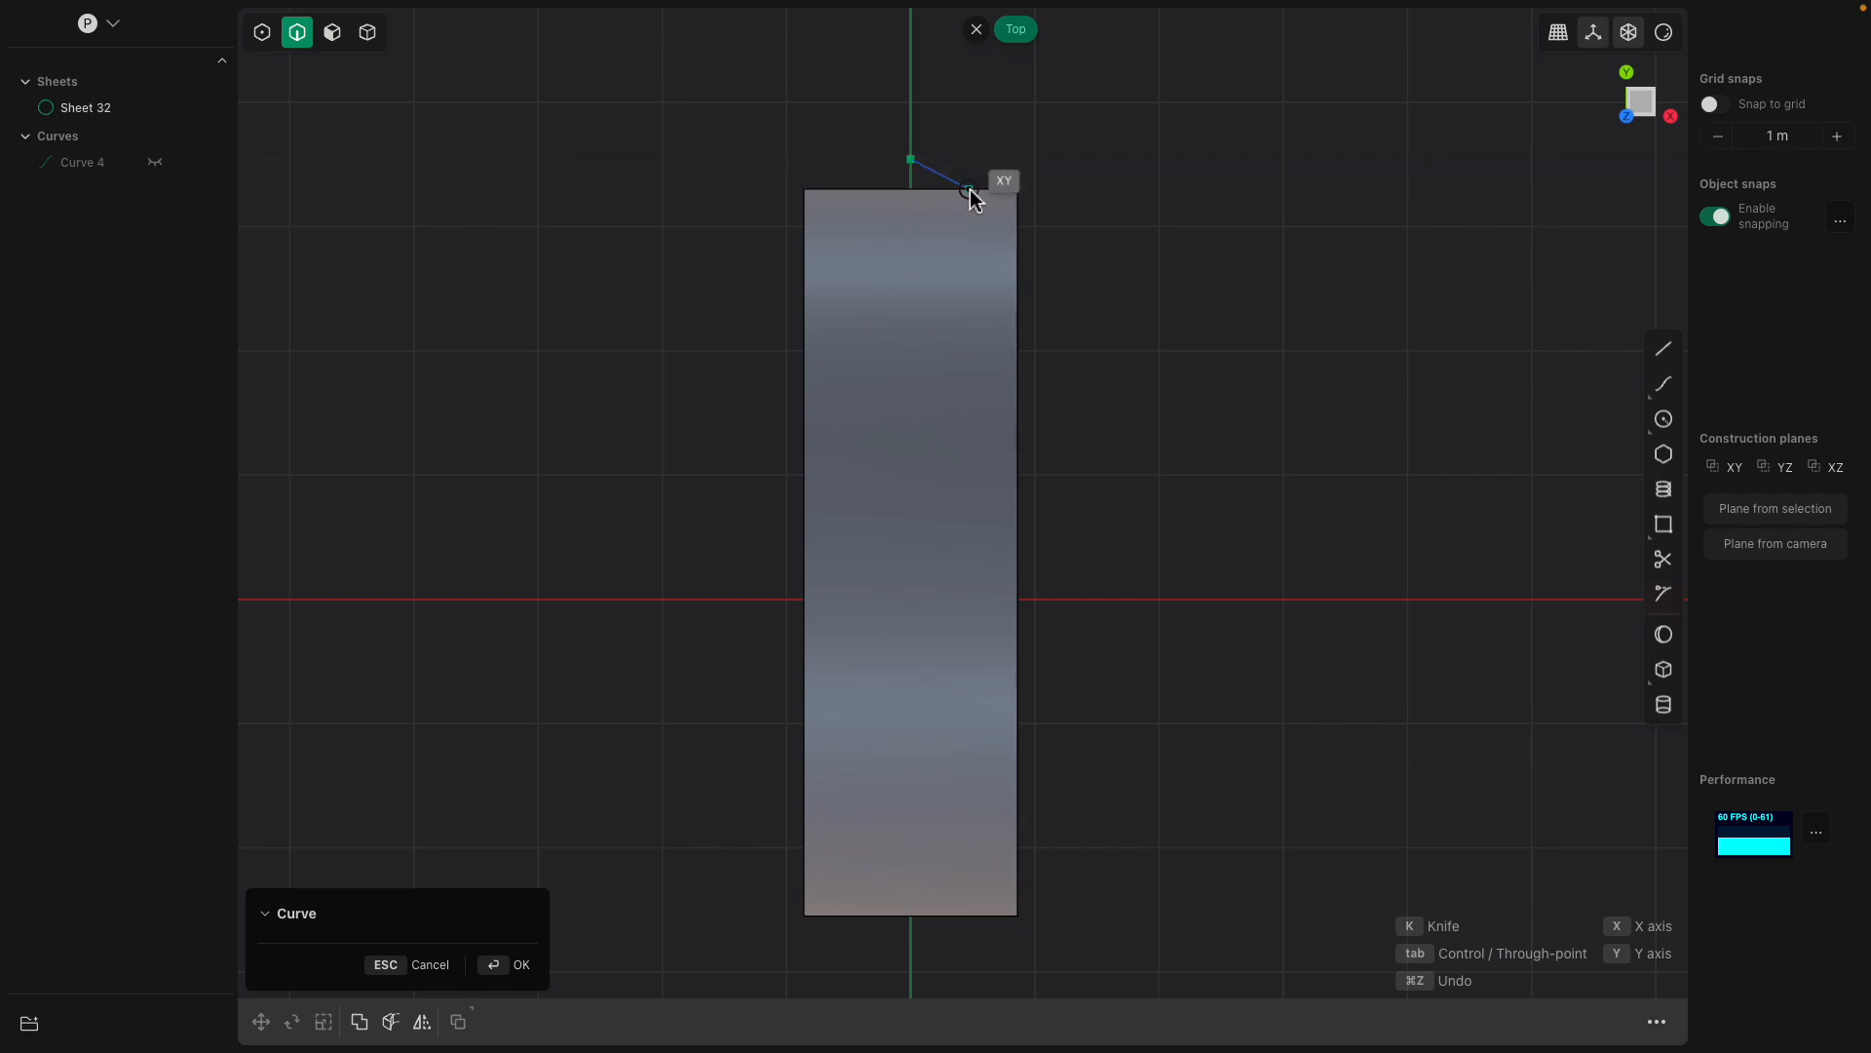
{"action": "left_click", "coordinate": [986, 238]}
{"action": "left_click", "coordinate": [984, 313]}
{"action": "left_click", "coordinate": [950, 381]}
{"action": "left_click", "coordinate": [937, 441]}
{"action": "left_click", "coordinate": [945, 501]}
{"action": "left_click", "coordinate": [962, 661]}
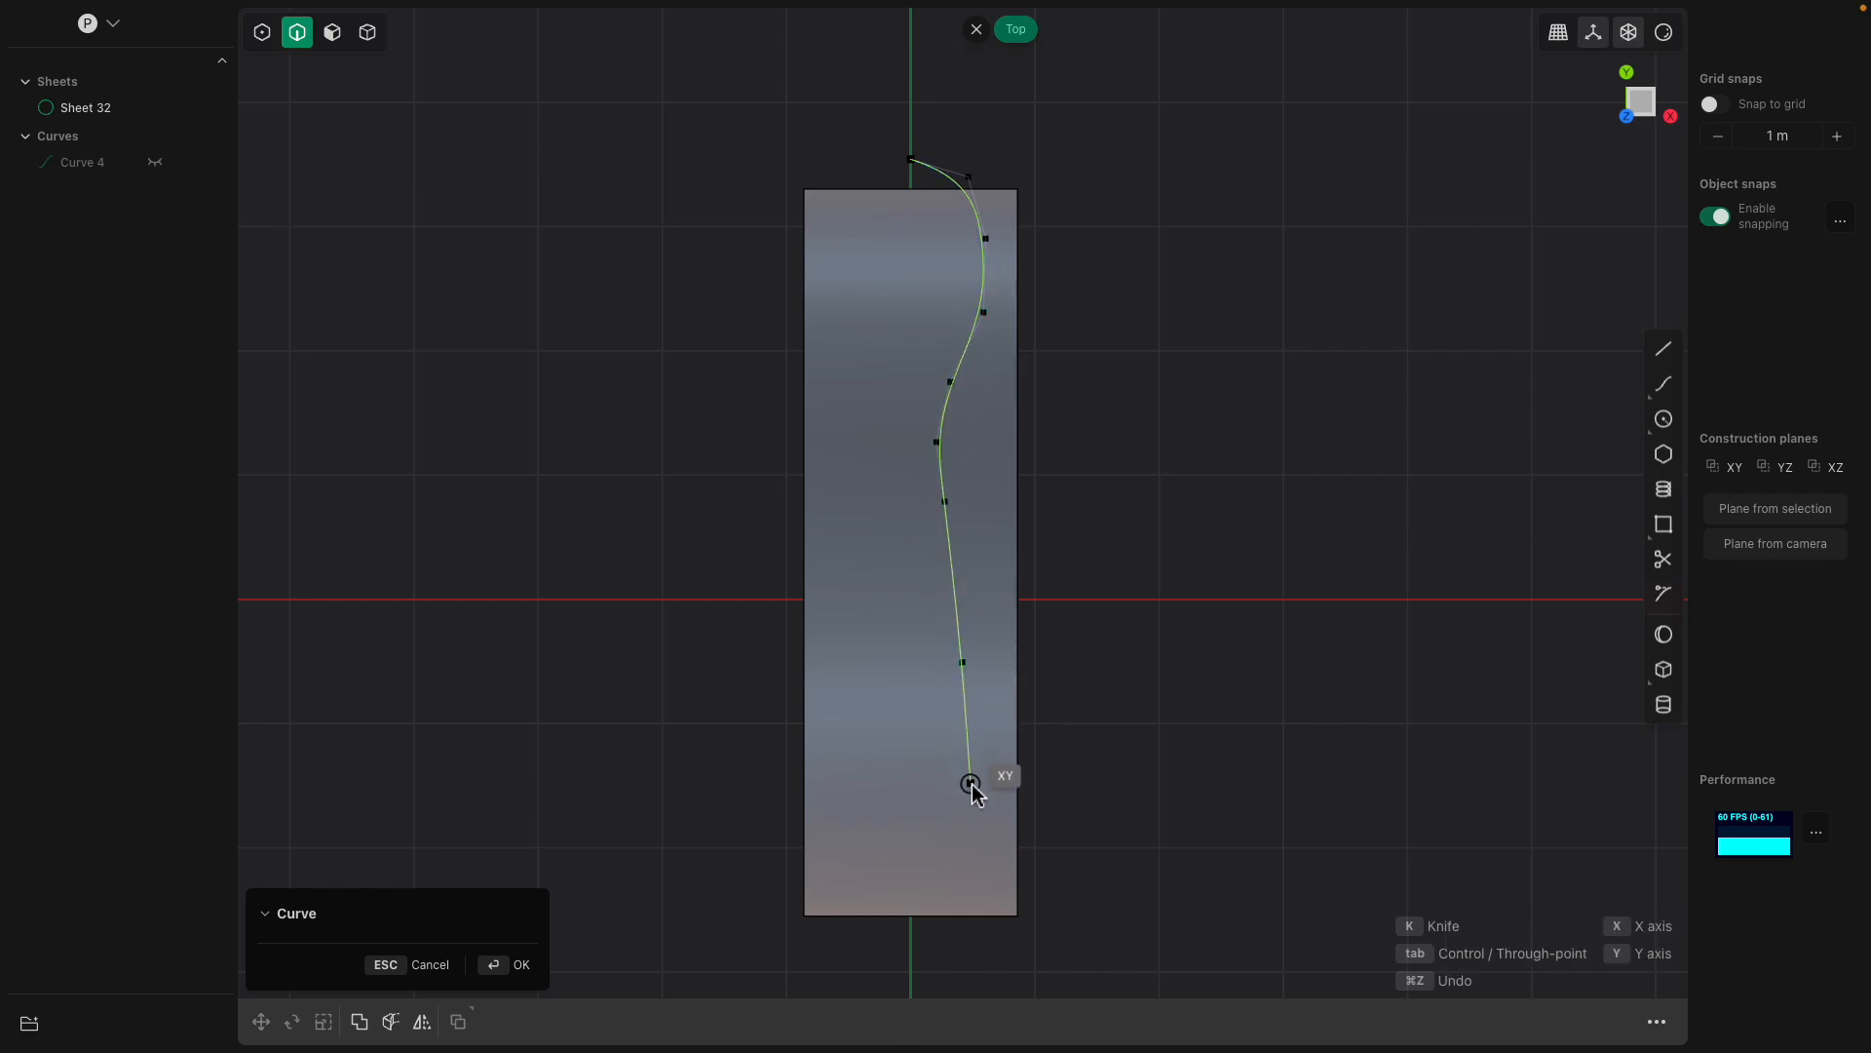
{"action": "left_click", "coordinate": [975, 813]}
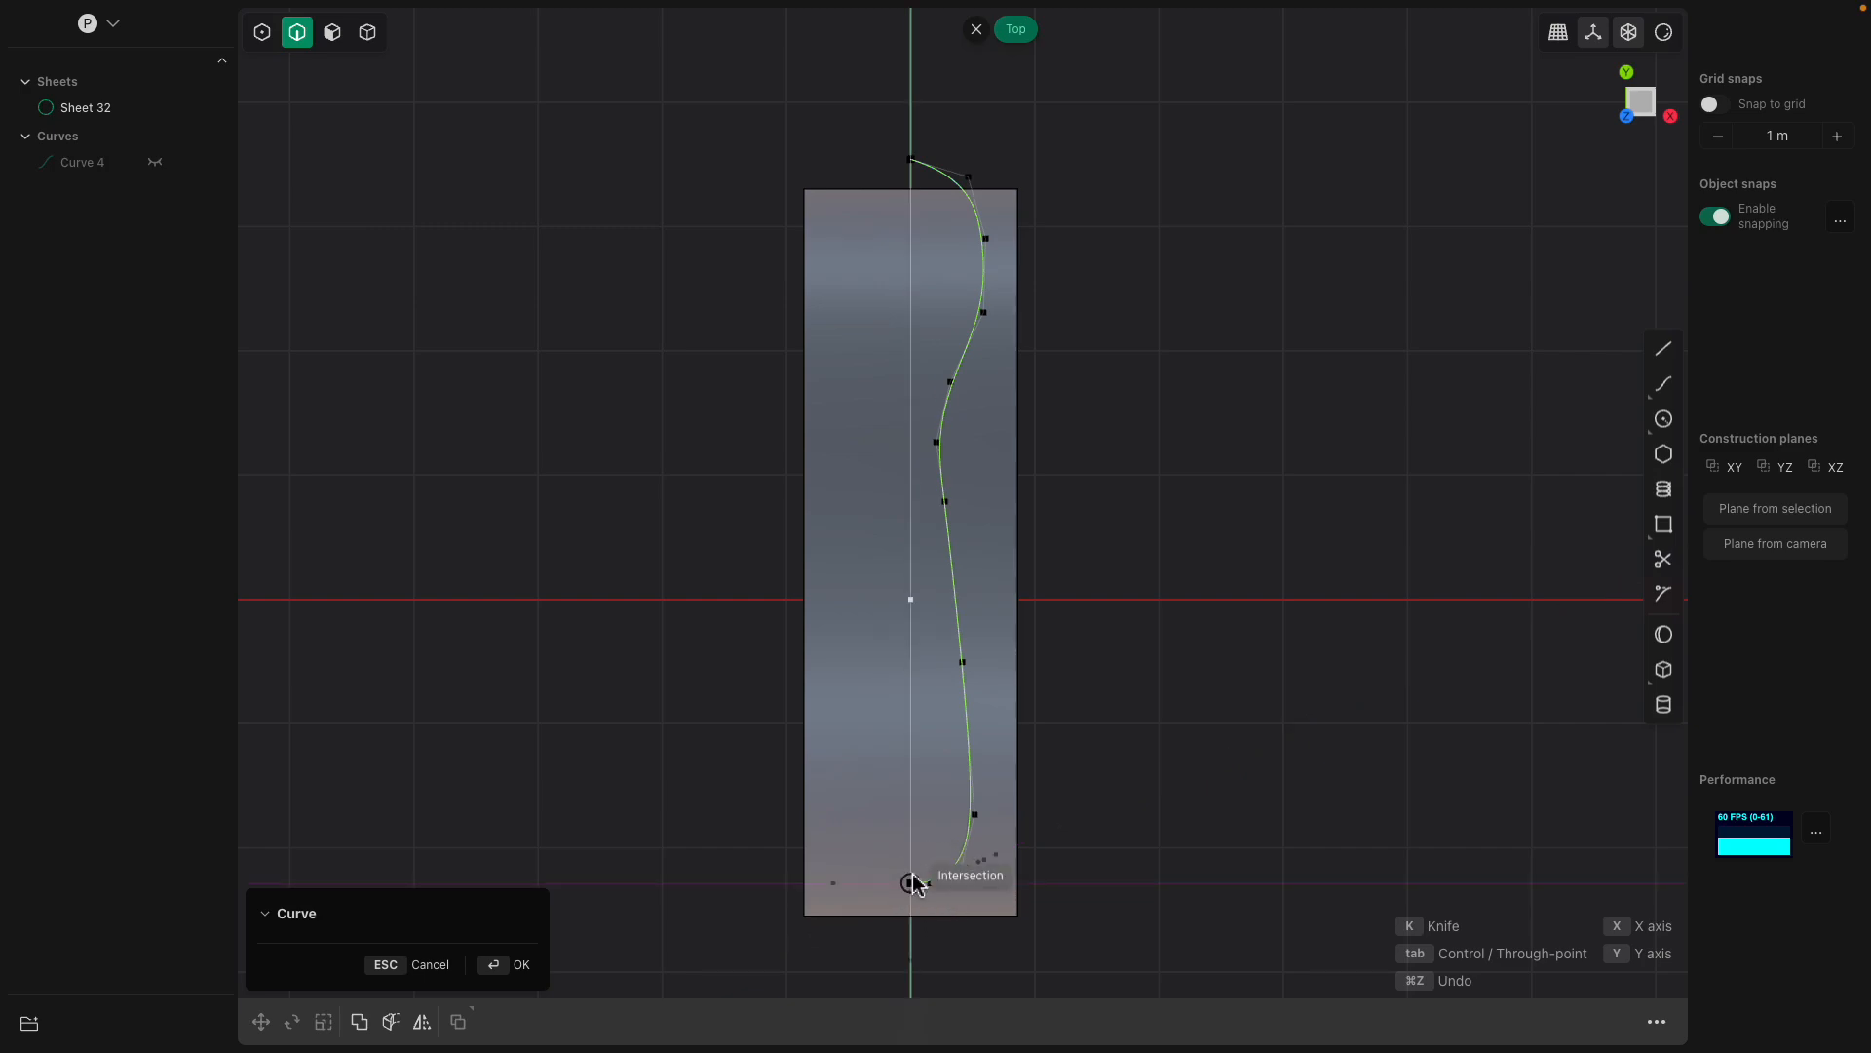
{"action": "left_click", "coordinate": [911, 883]}
{"action": "key", "text": "Return"}
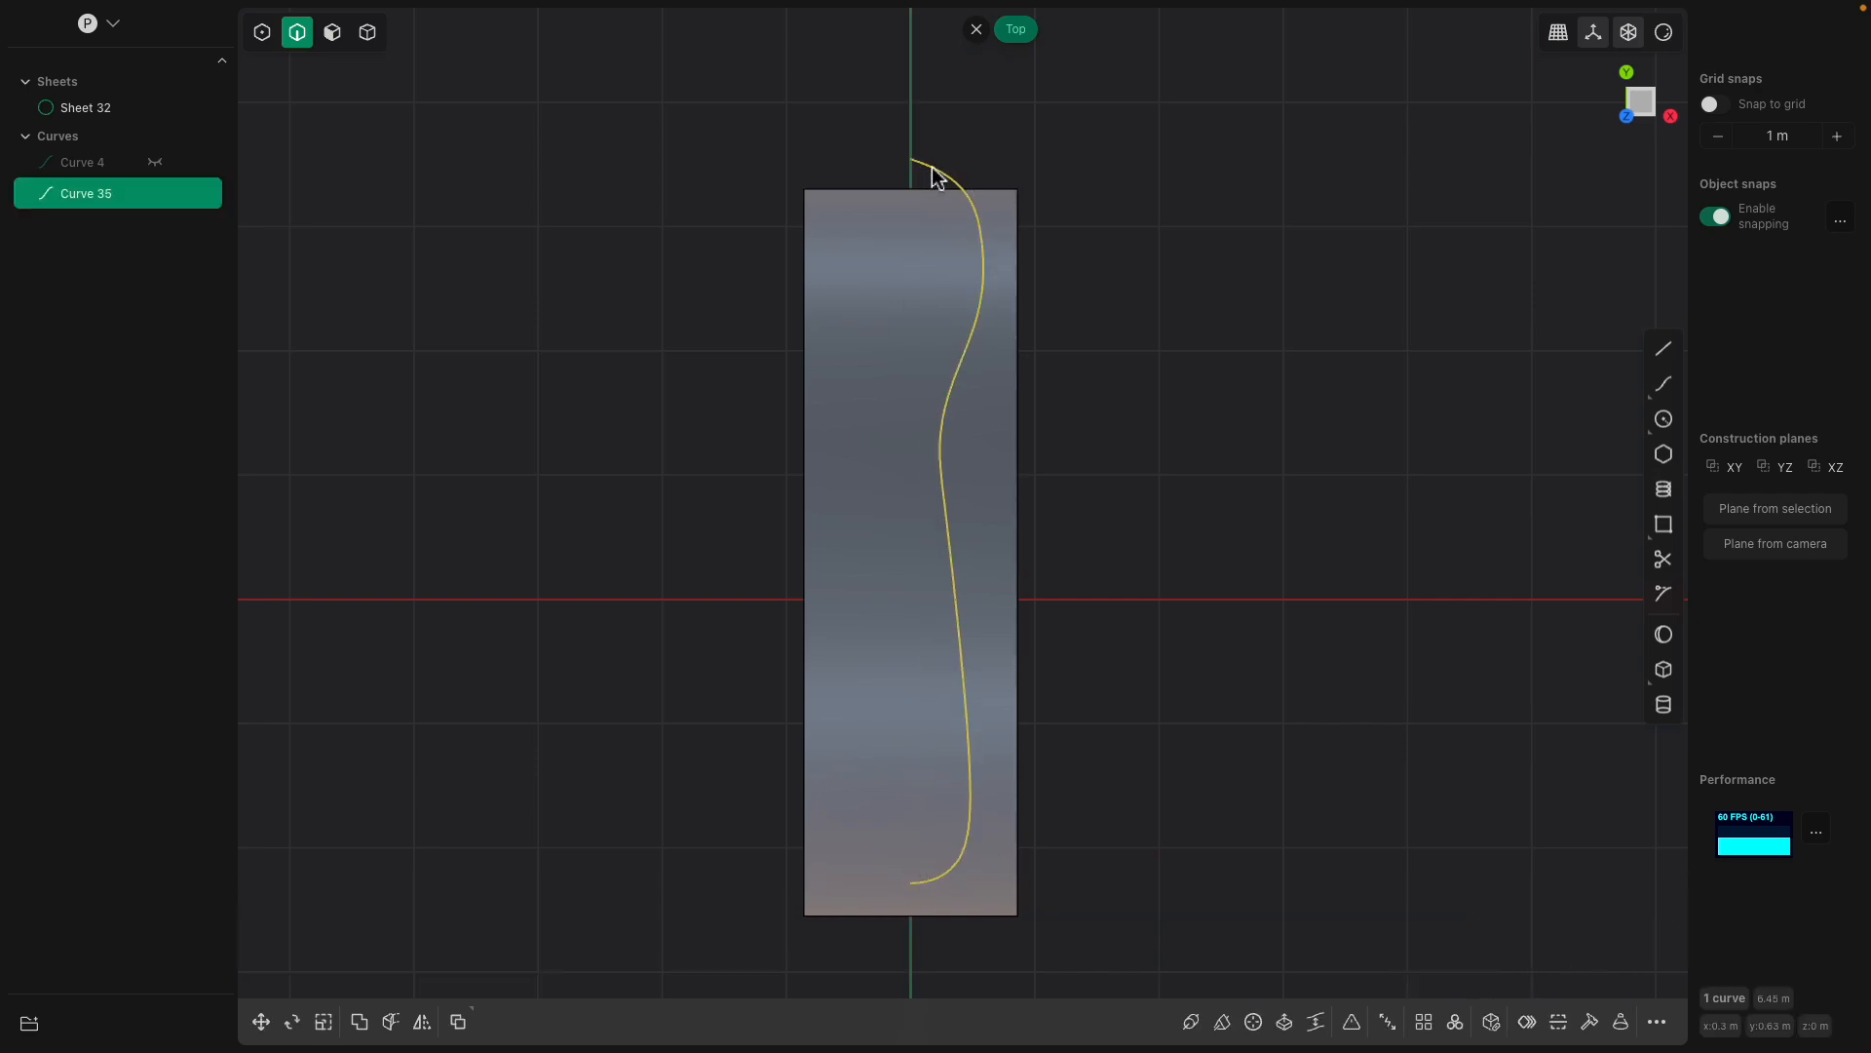
Move the outline's bowl-end control points, bringing the start inside the sheet along the Y axis and rounding the wide tip.
{"action": "key", "text": "5"}
{"action": "key", "text": "g"}
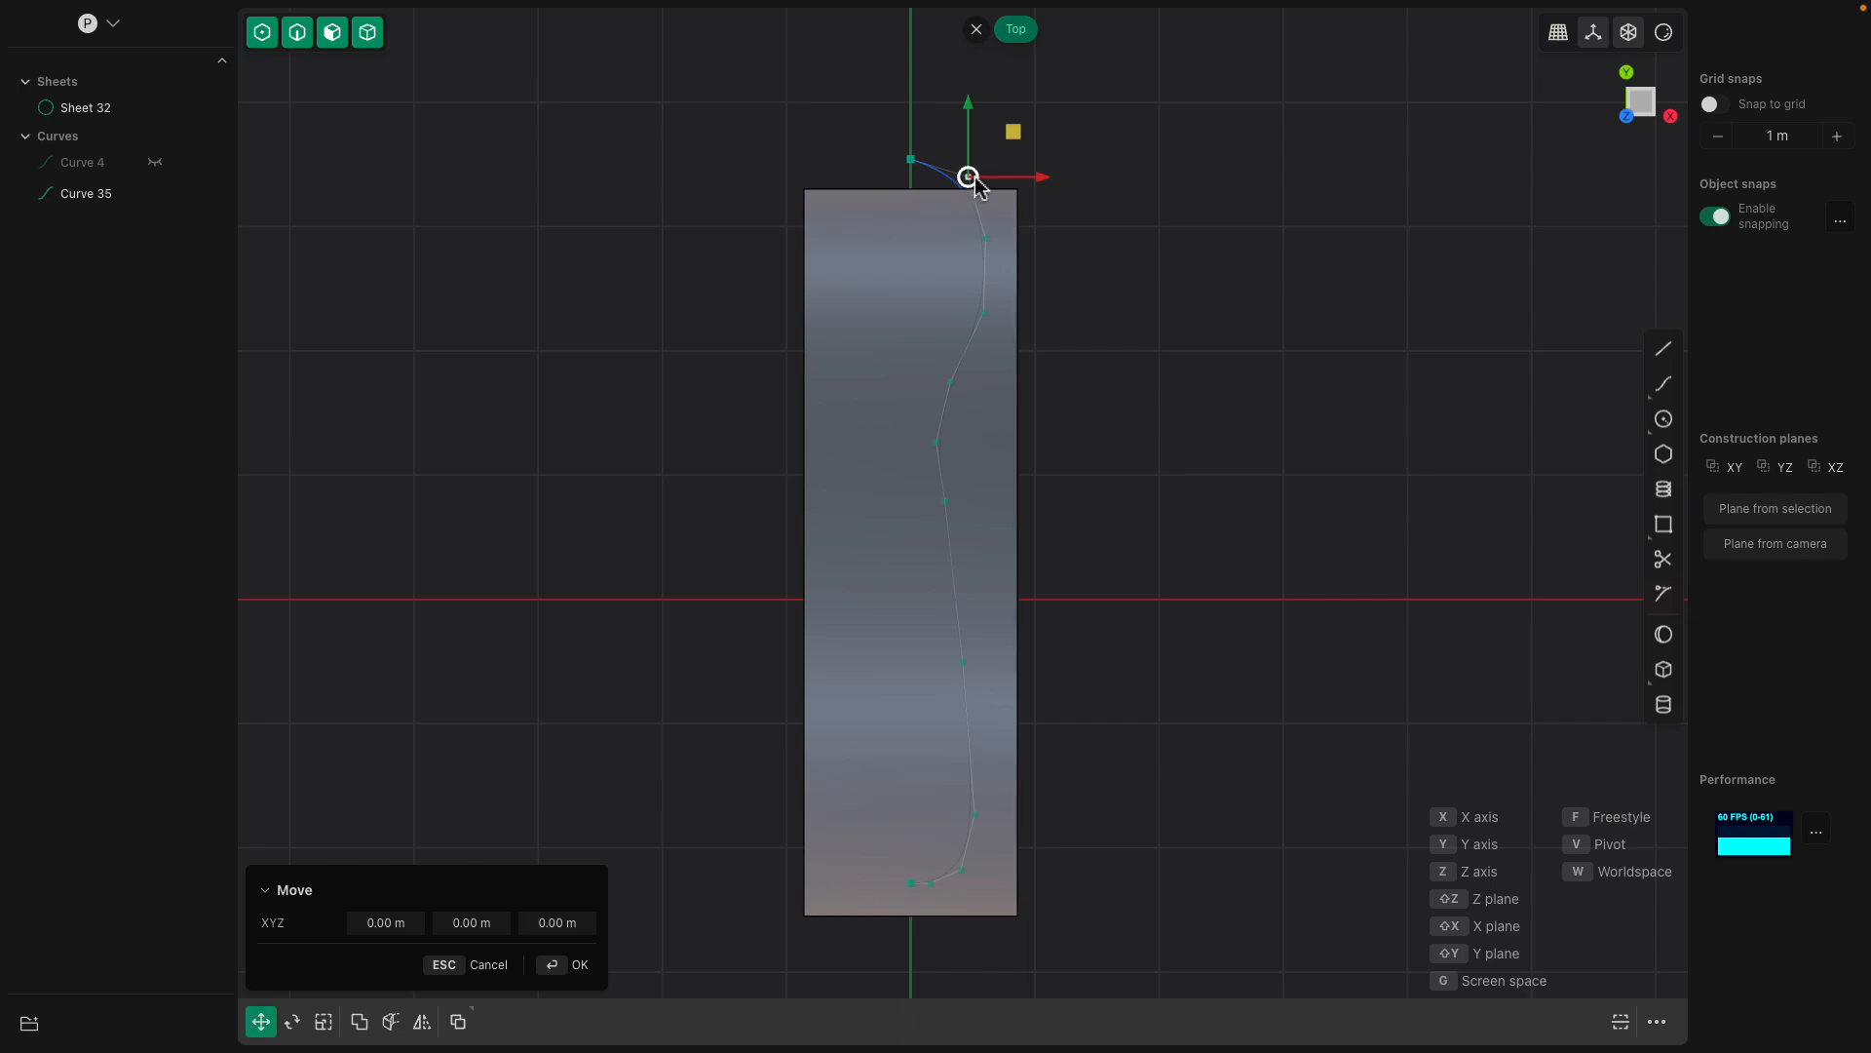
{"action": "left_click", "coordinate": [915, 164]}
{"action": "key", "text": "g"}
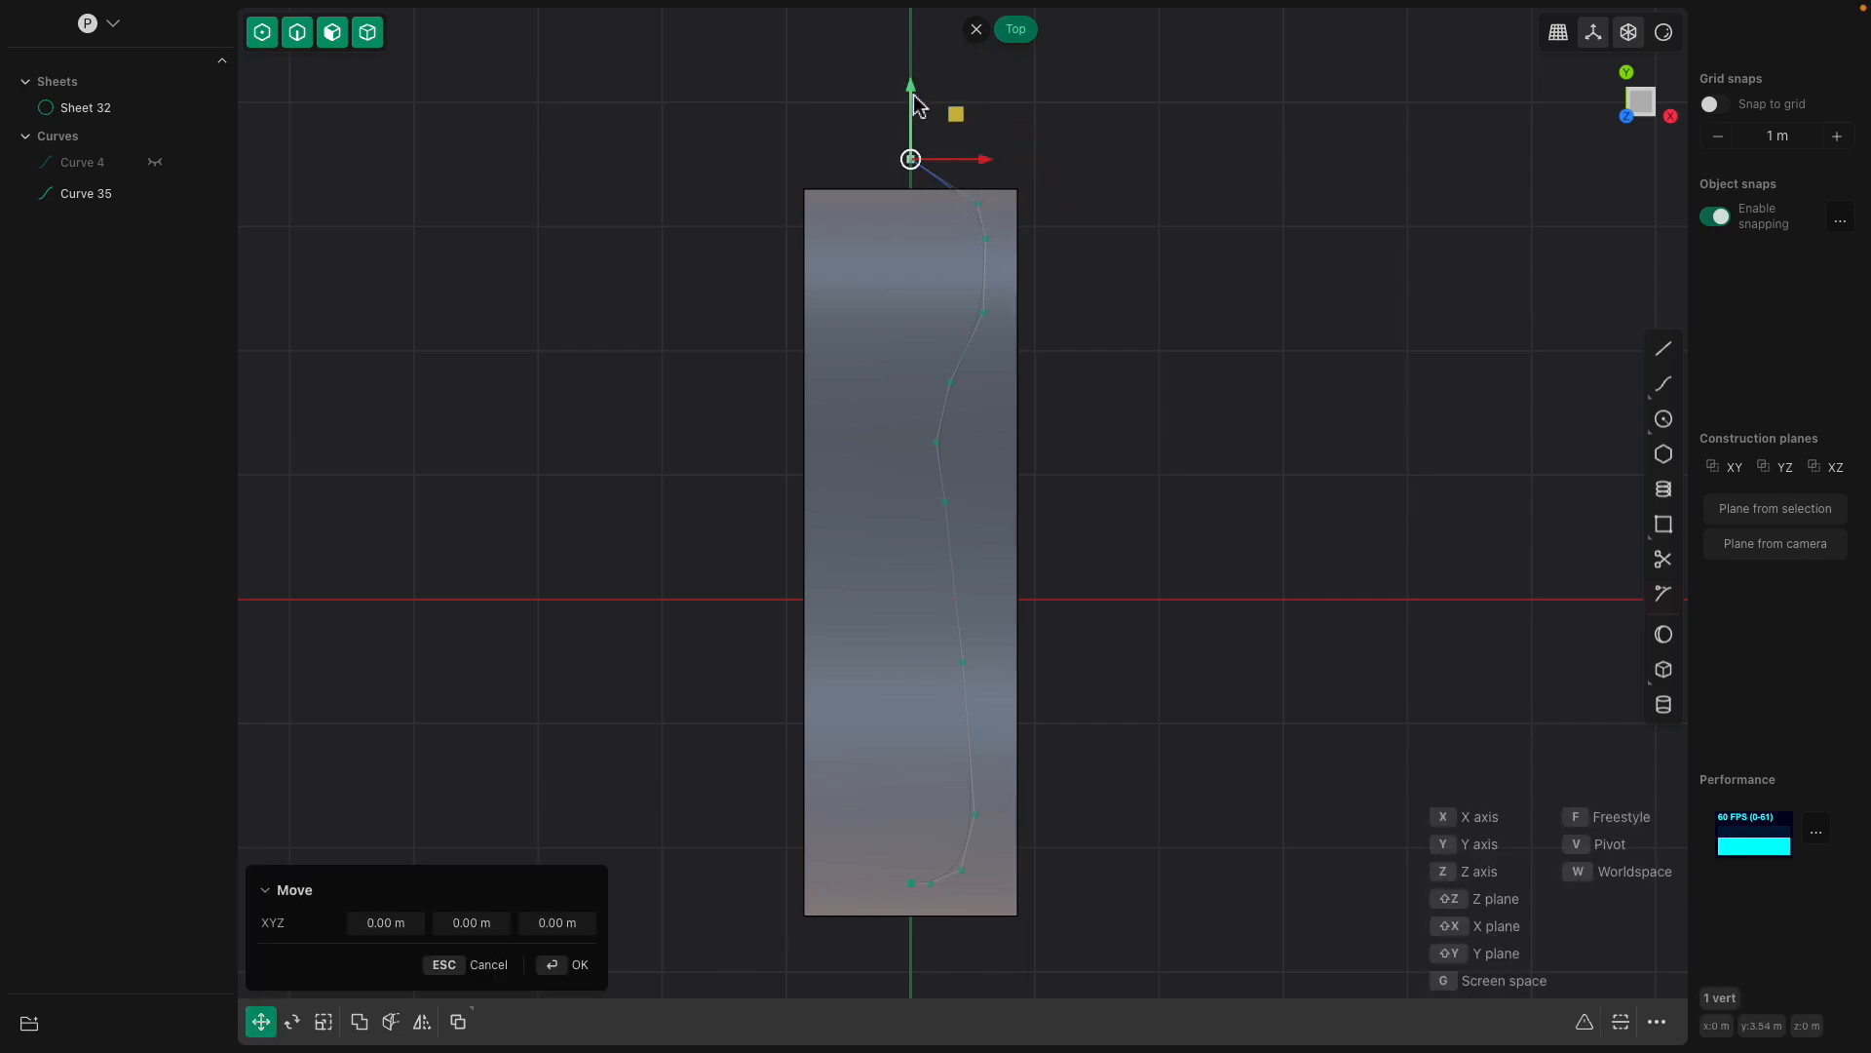
{"action": "scroll", "coordinate": [991, 240], "scroll_direction": "up", "scroll_amount": 3}
{"action": "left_click", "coordinate": [992, 244]}
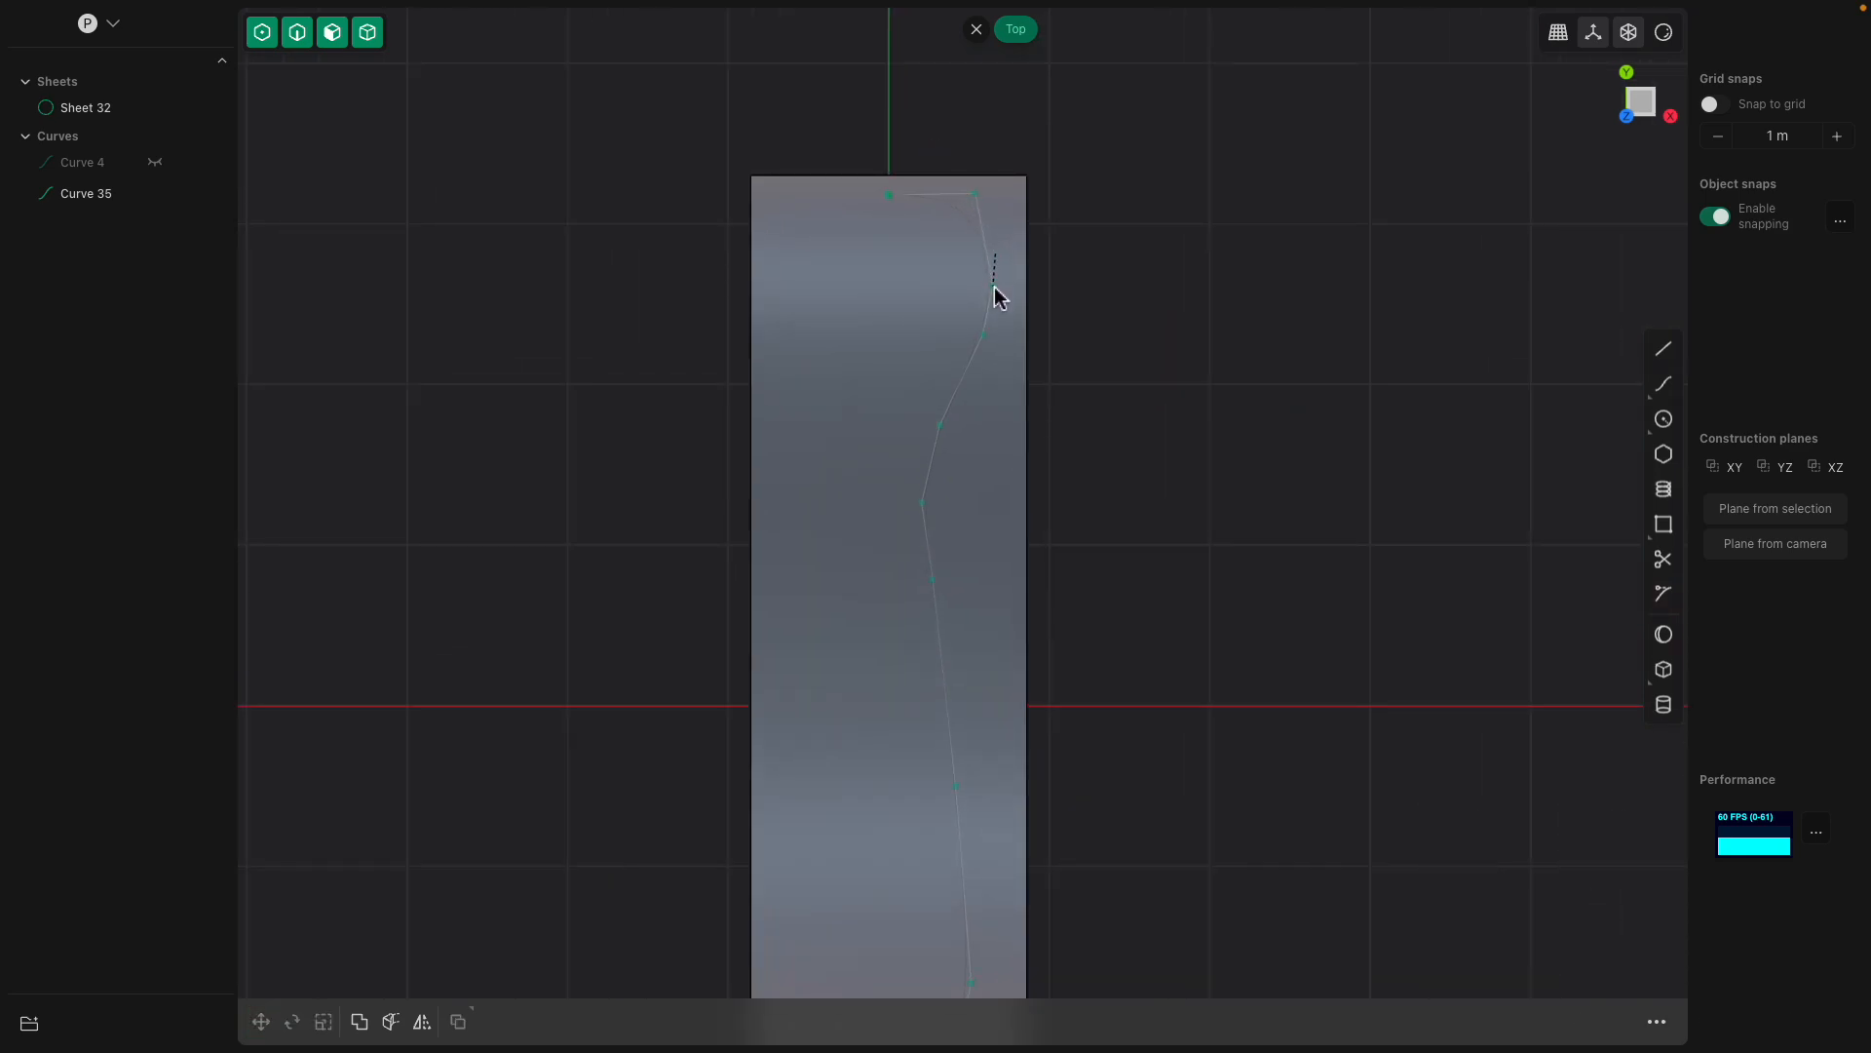
{"action": "left_click_drag", "start_coordinate": [976, 196], "coordinate": [969, 206]}
Adjust the outline's neck and handle control points, stretching the narrow neck toward the handle and smoothing its transition into the bowl.
{"action": "middle_click_drag", "start_coordinate": [944, 451], "coordinate": [927, 329]}
{"action": "left_click", "coordinate": [925, 355]}
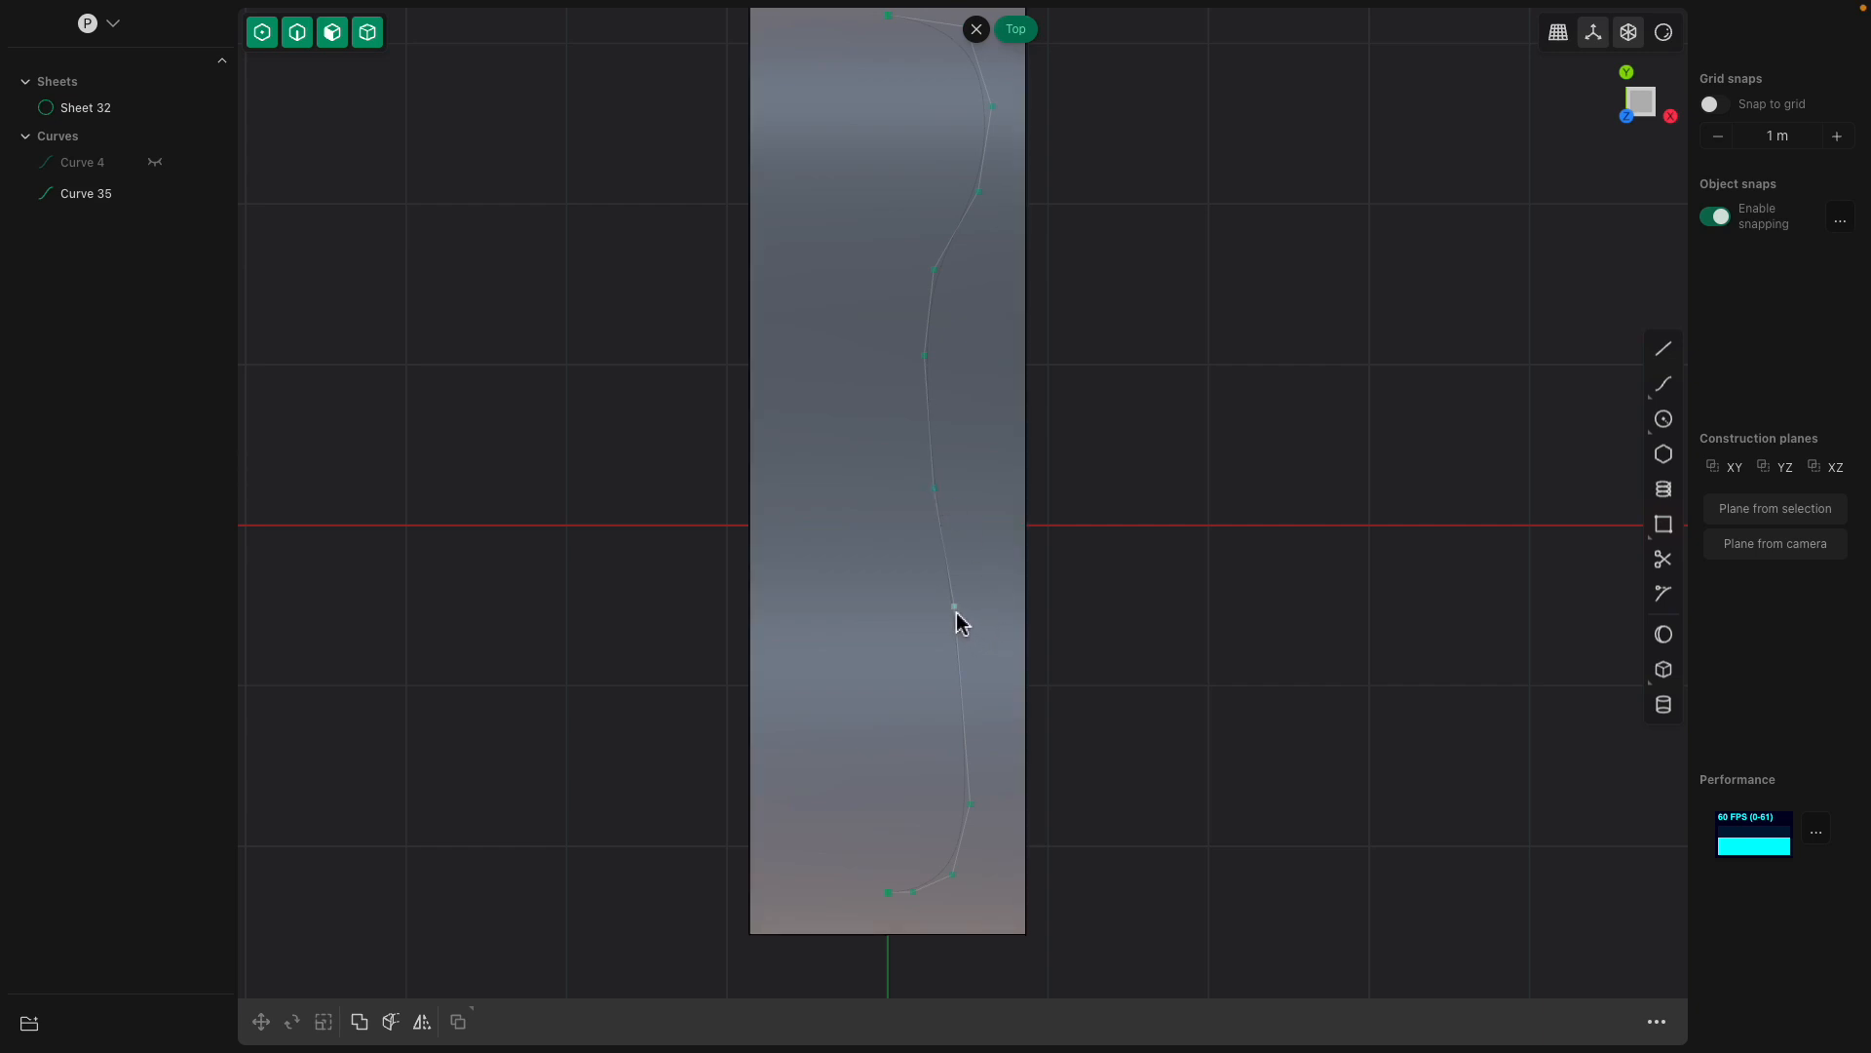
{"action": "left_click", "coordinate": [948, 656]}
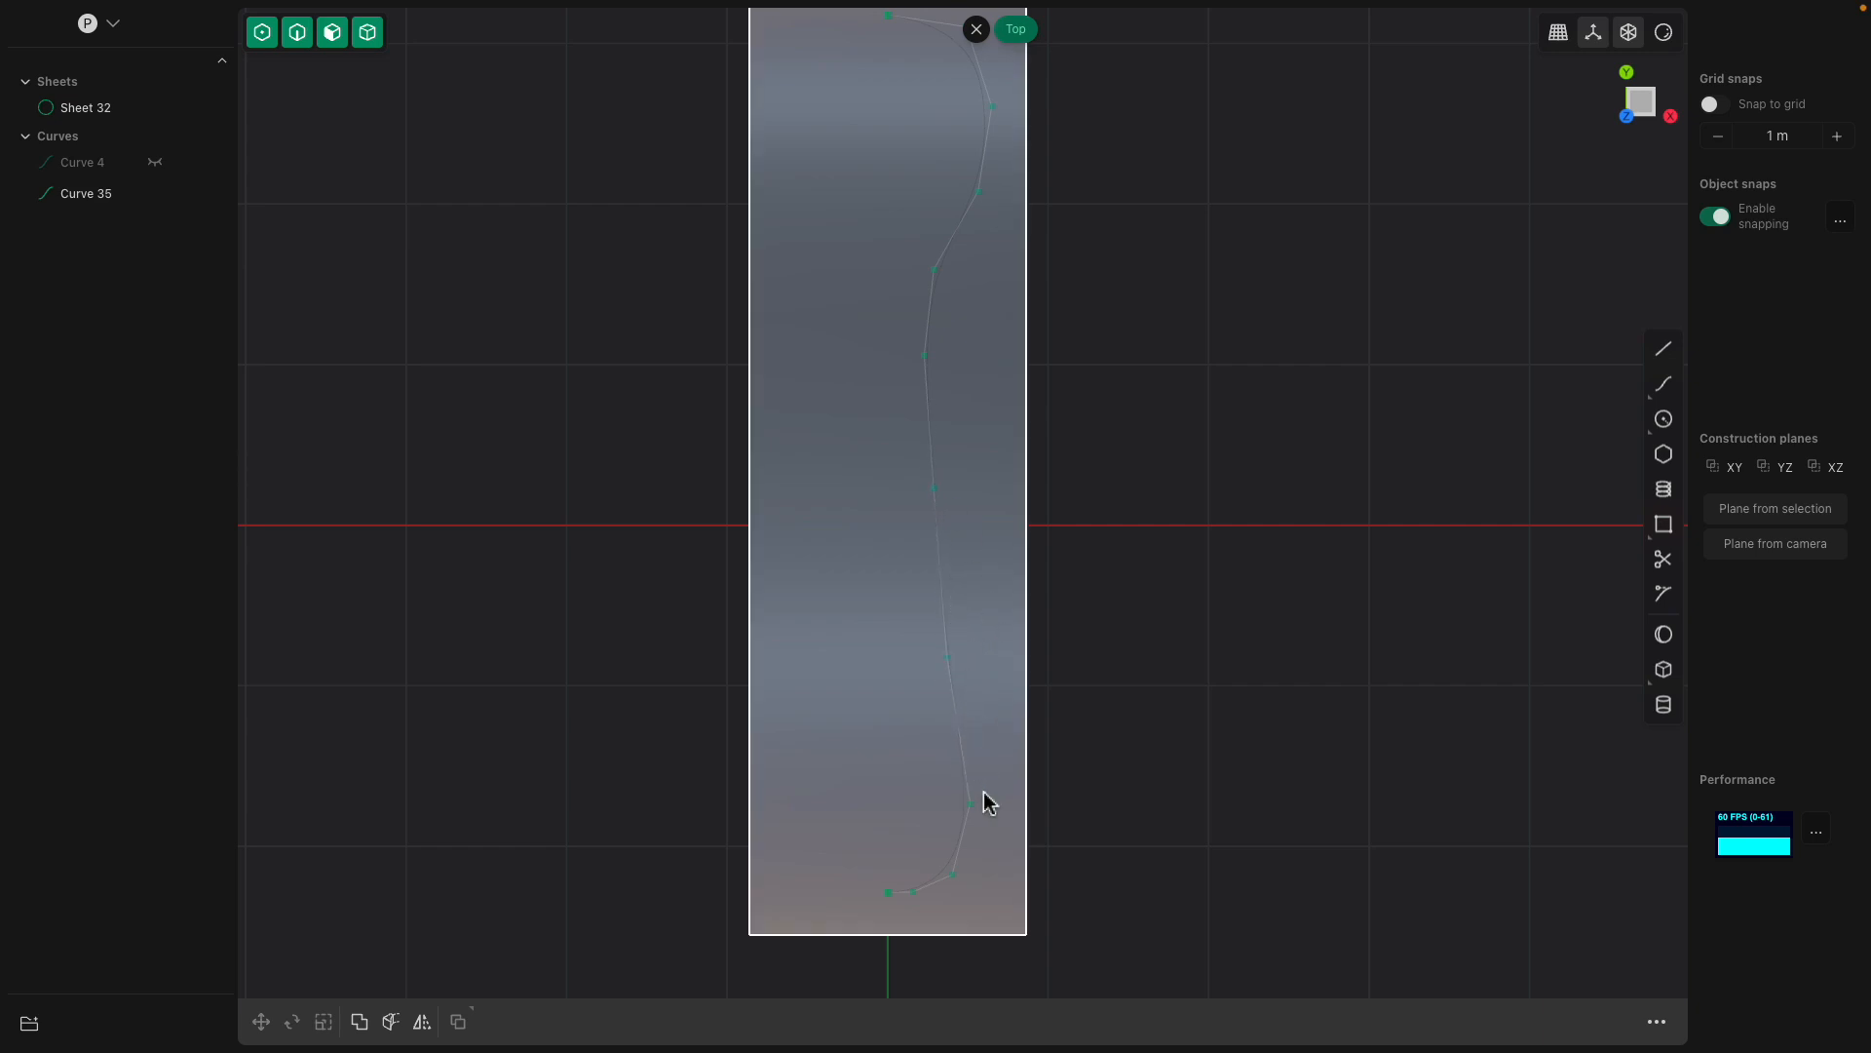
{"action": "left_click", "coordinate": [953, 868]}
{"action": "scroll", "coordinate": [946, 292], "scroll_direction": "up", "scroll_amount": 1}
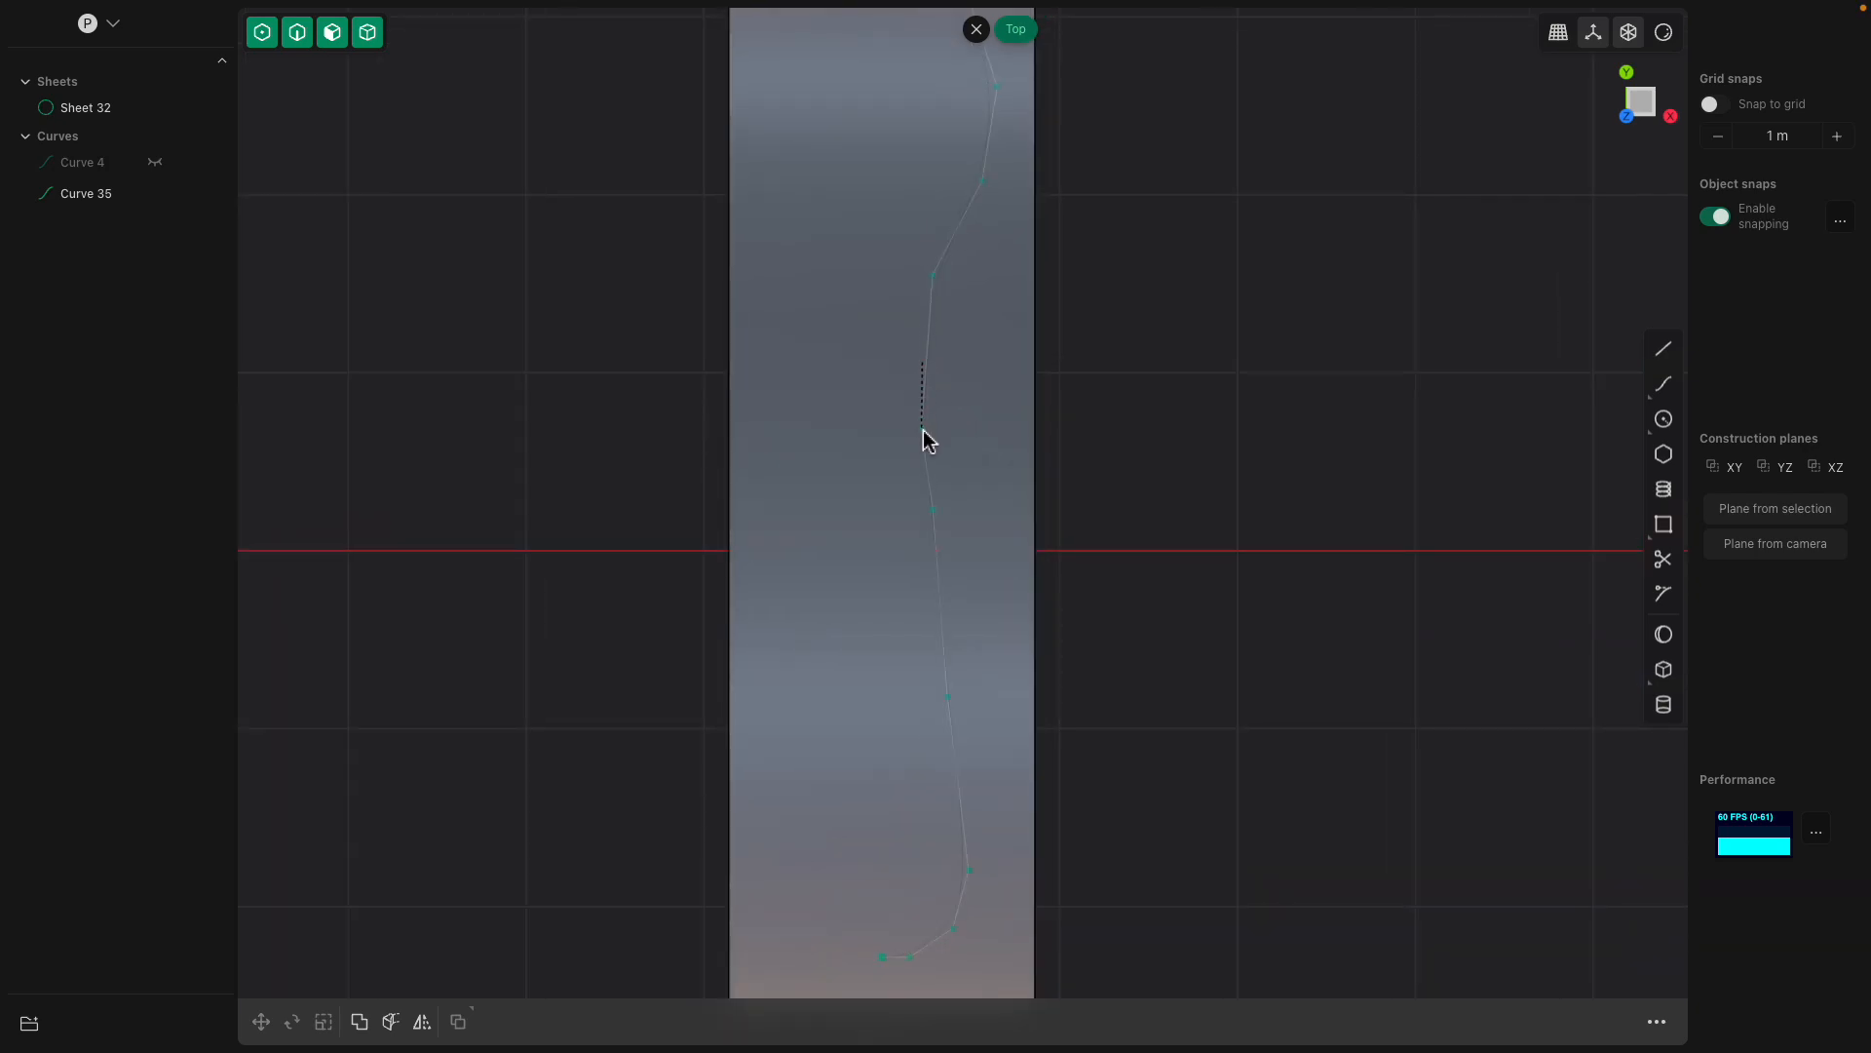
{"action": "scroll", "coordinate": [926, 438], "scroll_direction": "down", "scroll_amount": 3}
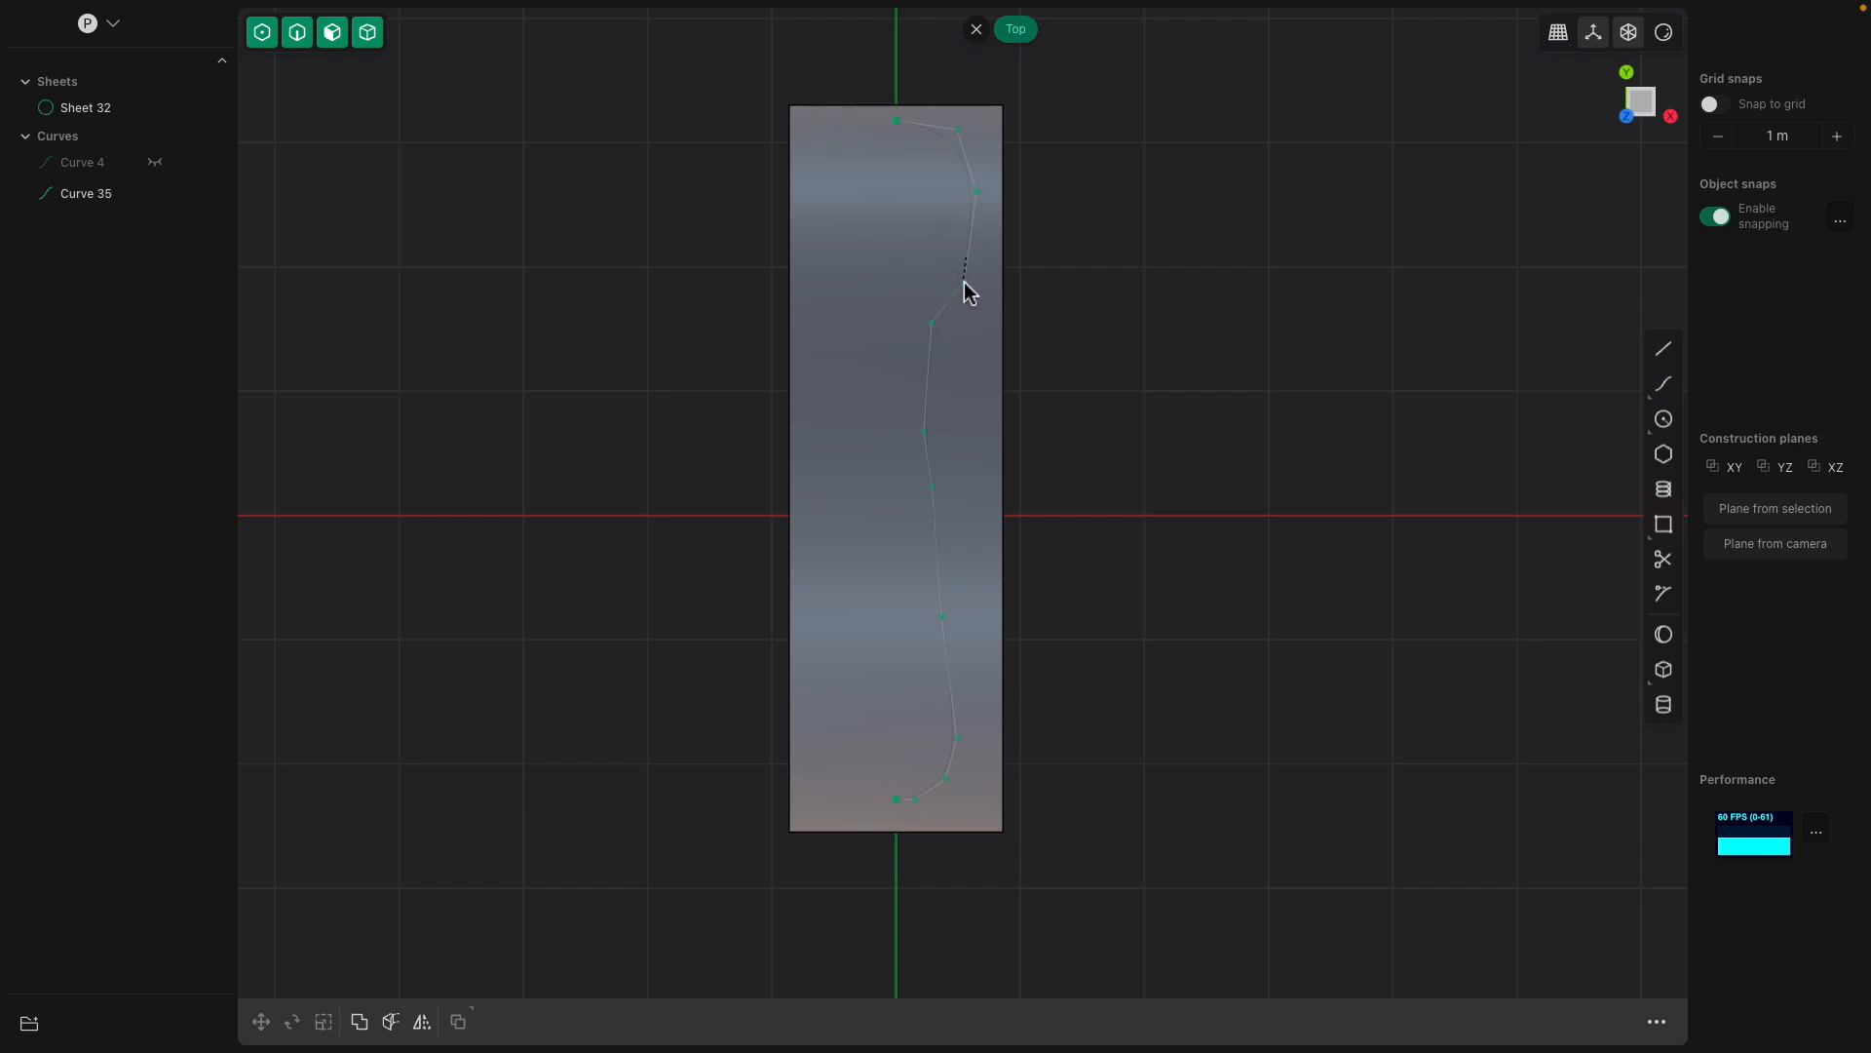
{"action": "left_click_drag", "start_coordinate": [963, 283], "coordinate": [970, 298]}
Mirror the half-outline curve across the YZ plane to form the closed spoon outline.
{"action": "middle_click_drag", "start_coordinate": [957, 517], "coordinate": [801, 741]}
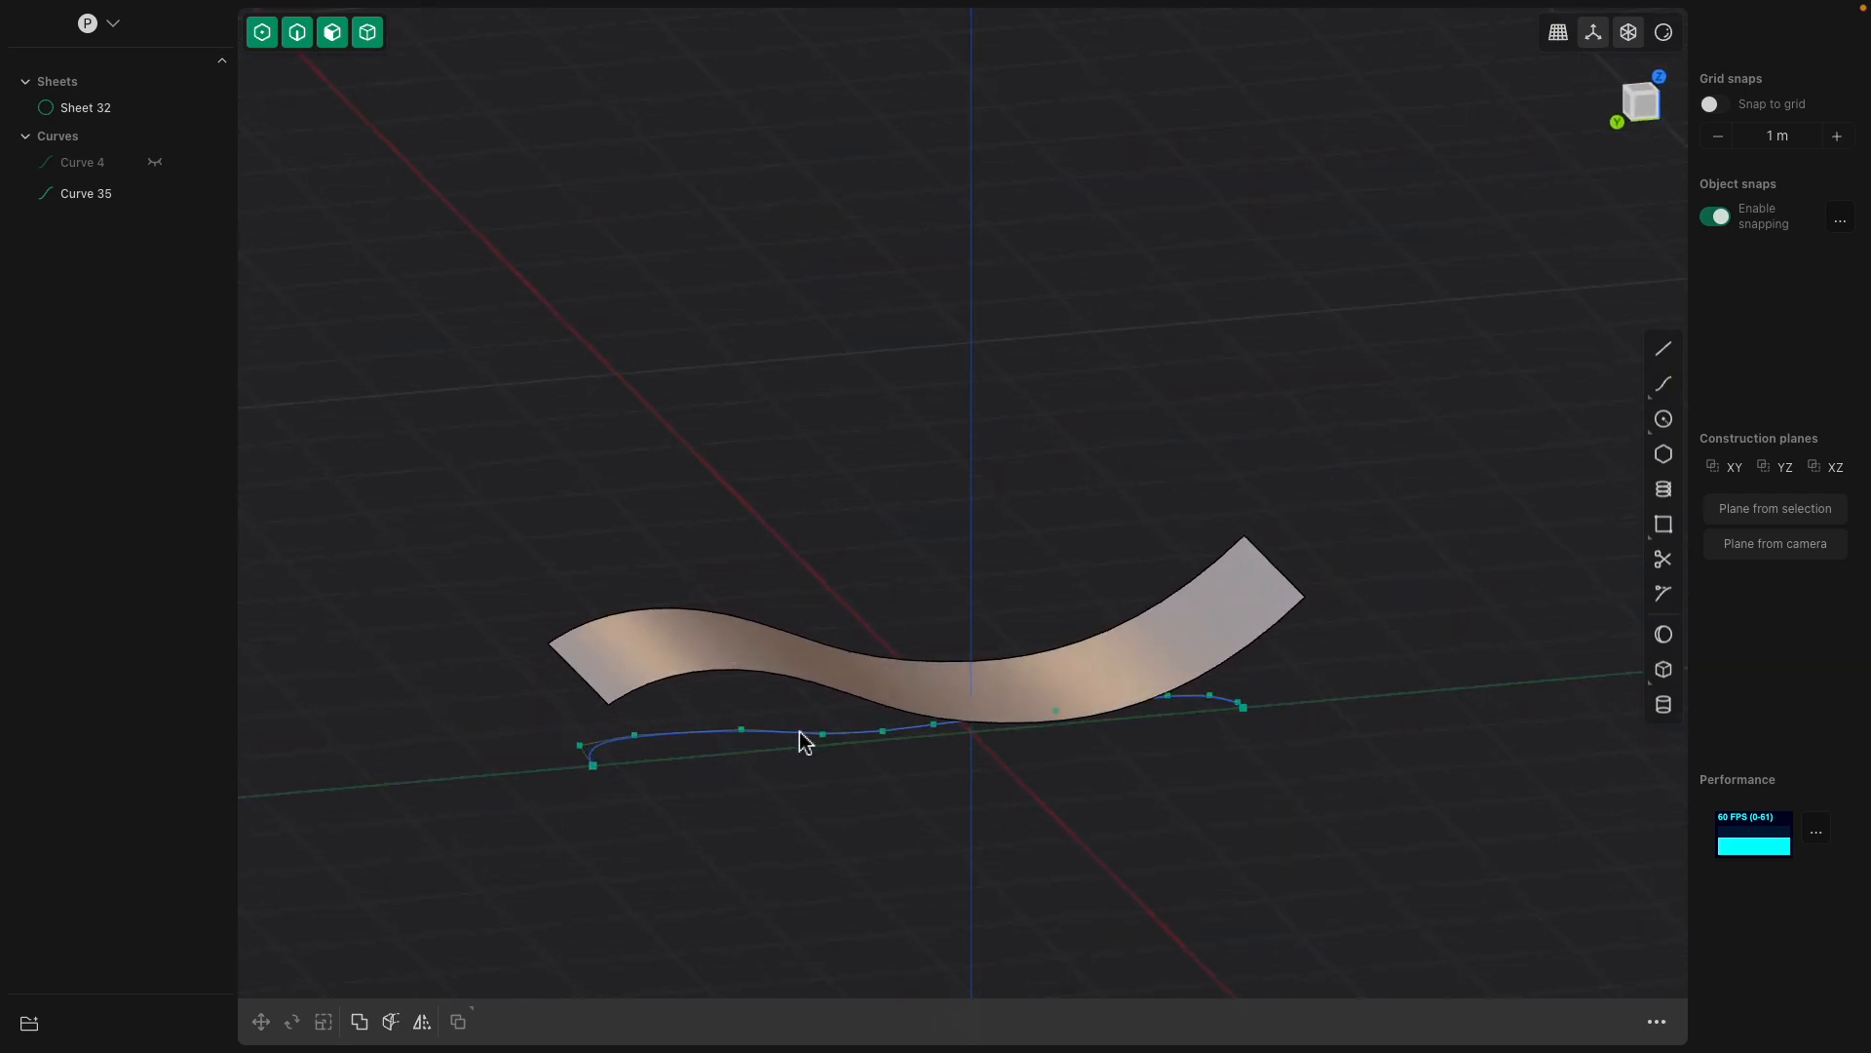
{"action": "left_click", "coordinate": [303, 41]}
{"action": "left_click", "coordinate": [773, 739]}
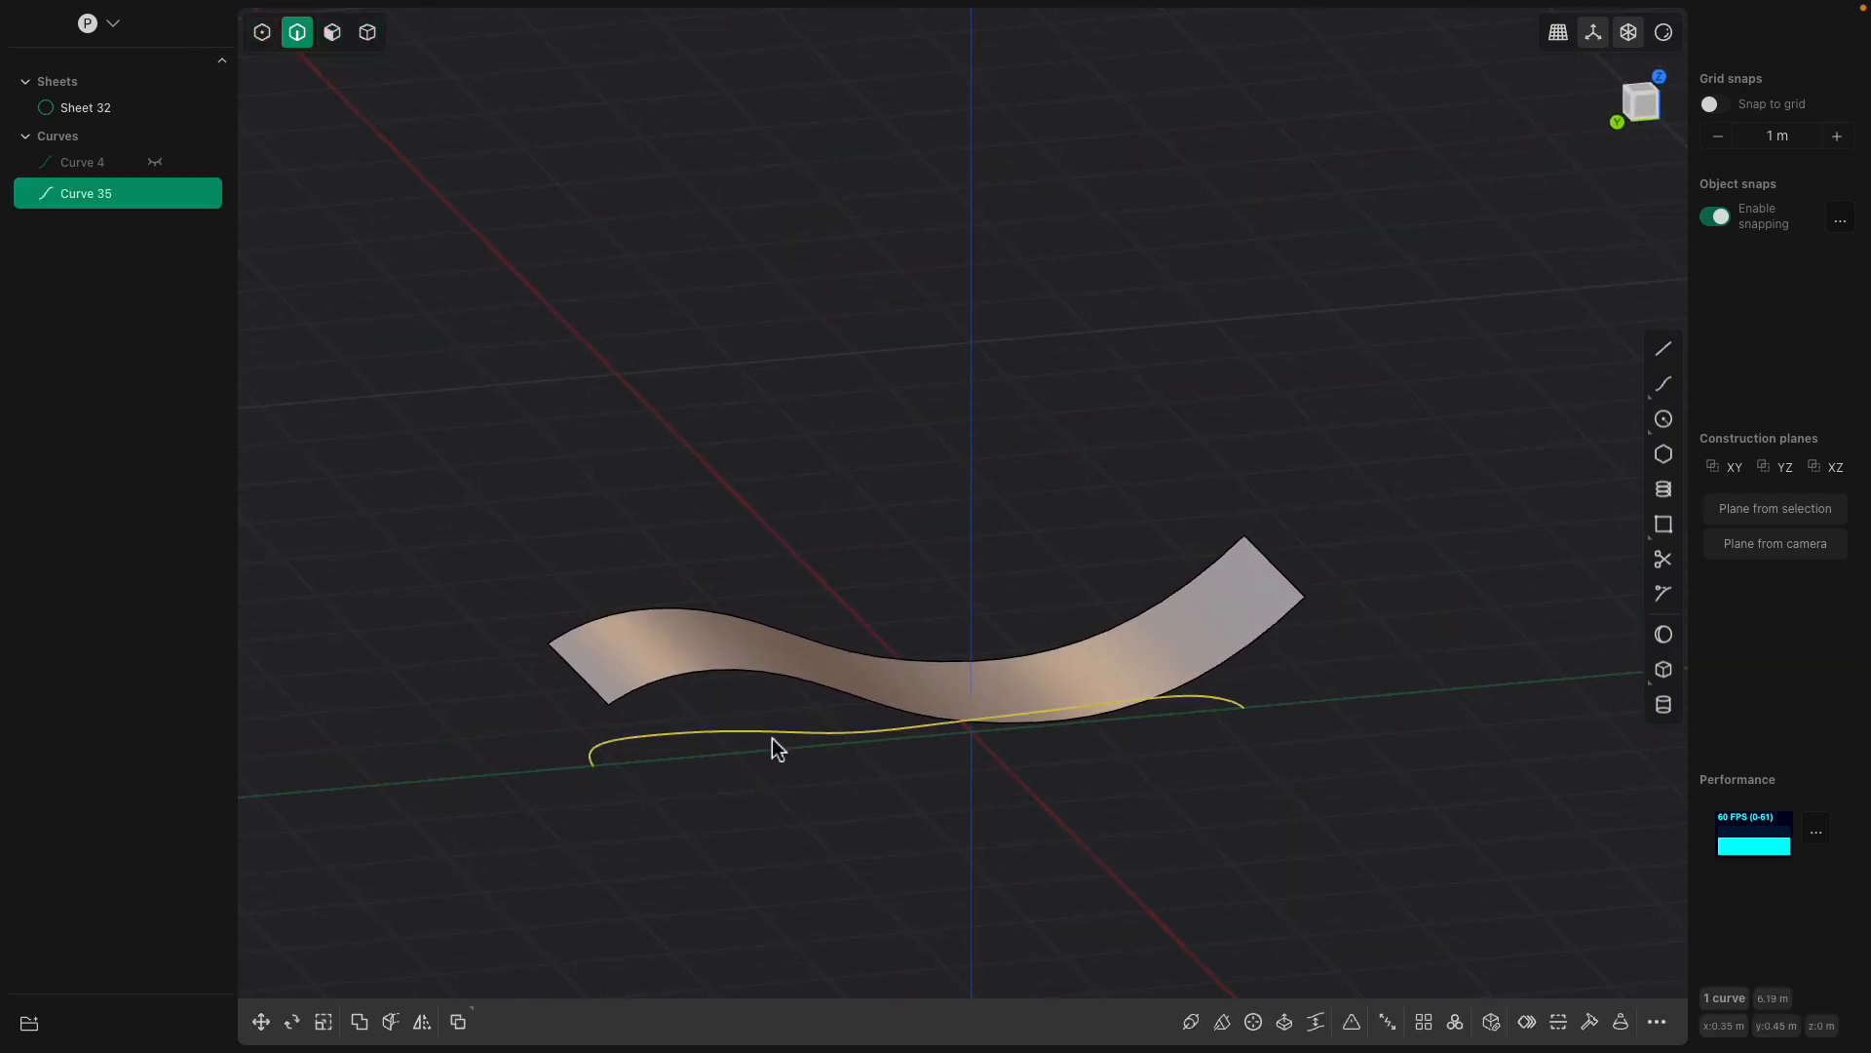
{"action": "middle_click_drag", "start_coordinate": [814, 775], "coordinate": [835, 660]}
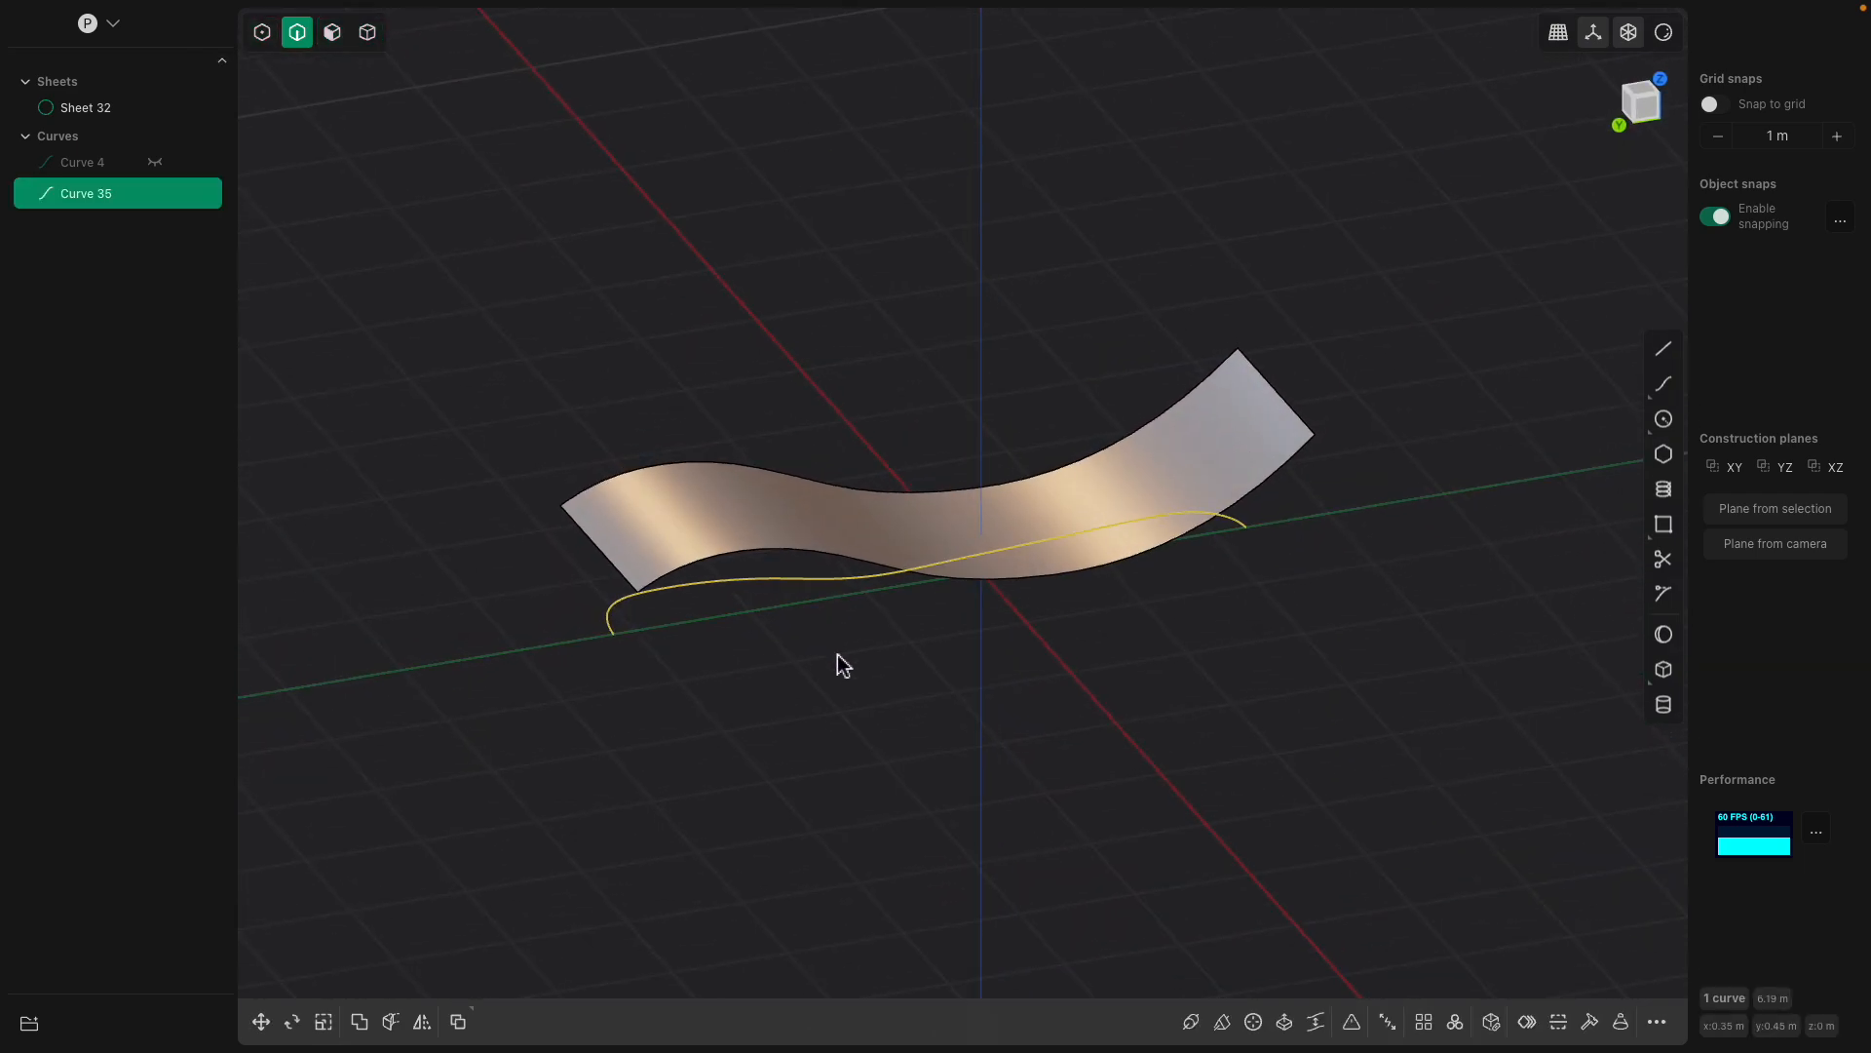
{"action": "left_click", "coordinate": [423, 1022]}
{"action": "middle_click_drag", "start_coordinate": [644, 809], "coordinate": [720, 738]}
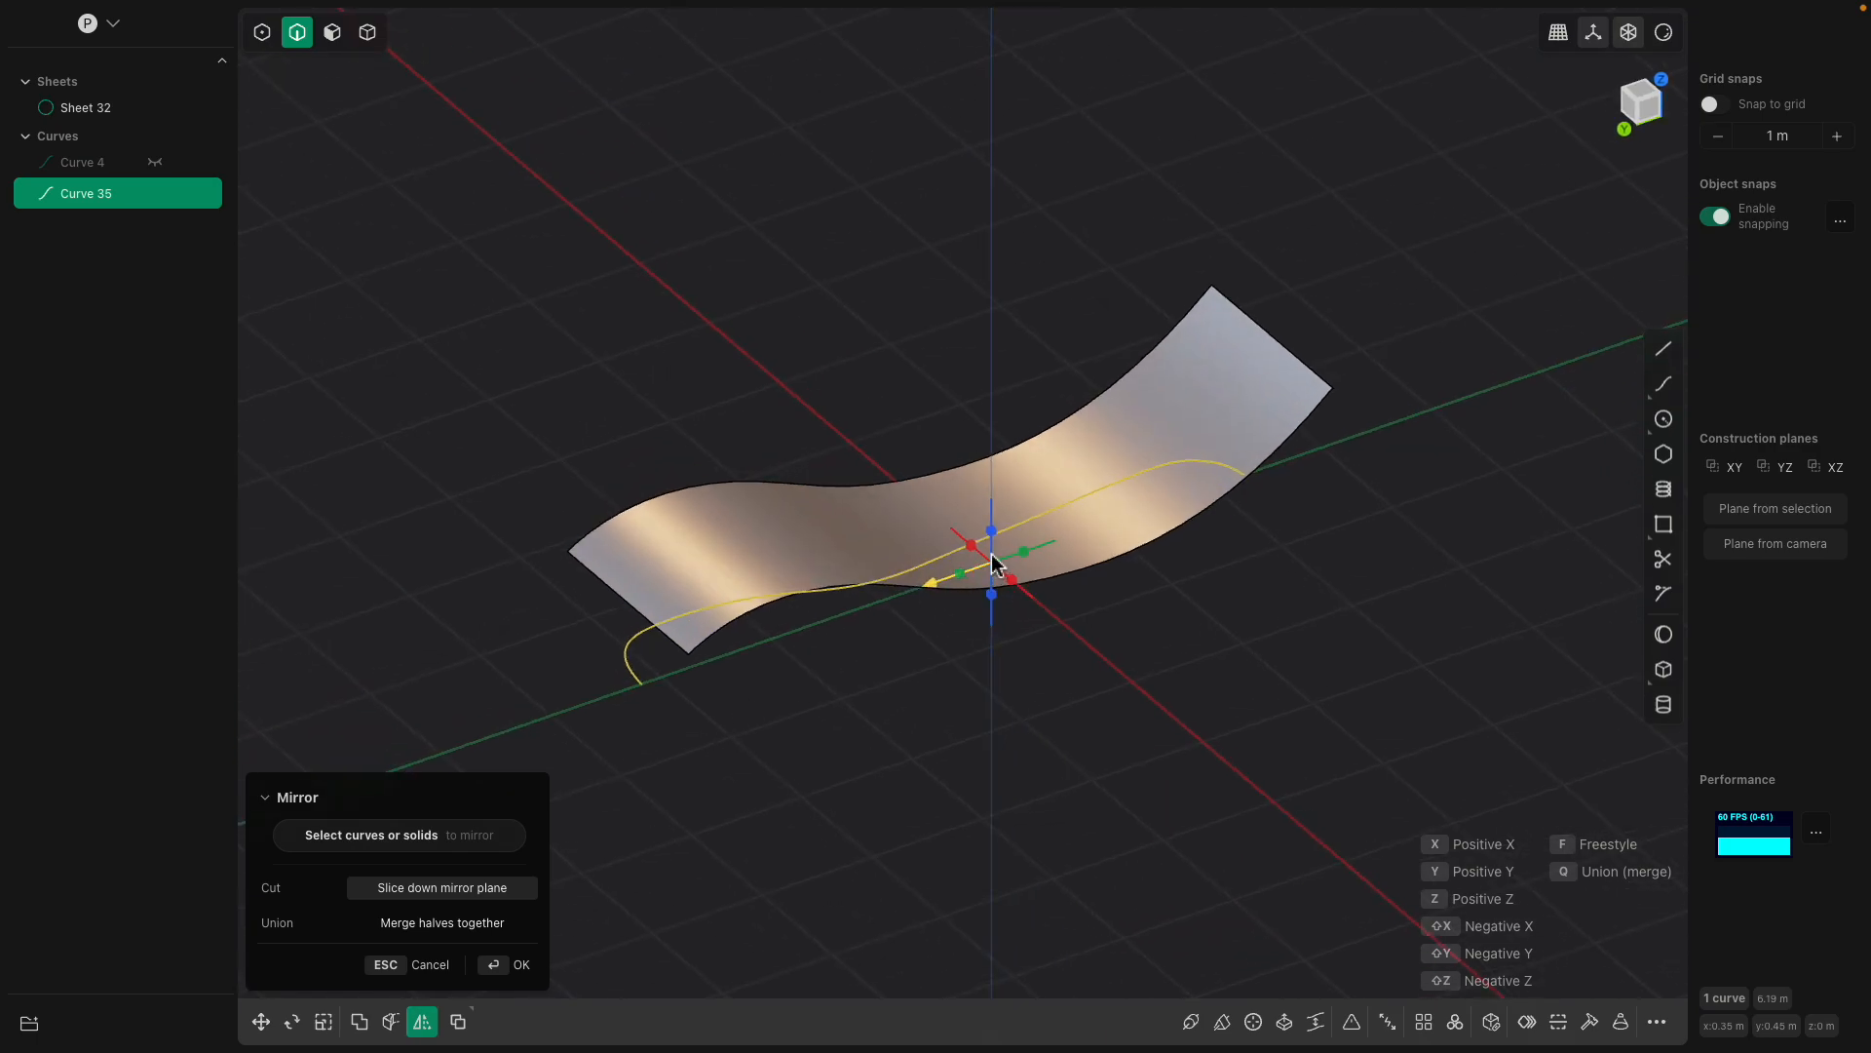
{"action": "key", "text": "Return"}
{"action": "middle_click_drag", "start_coordinate": [877, 669], "coordinate": [796, 629]}
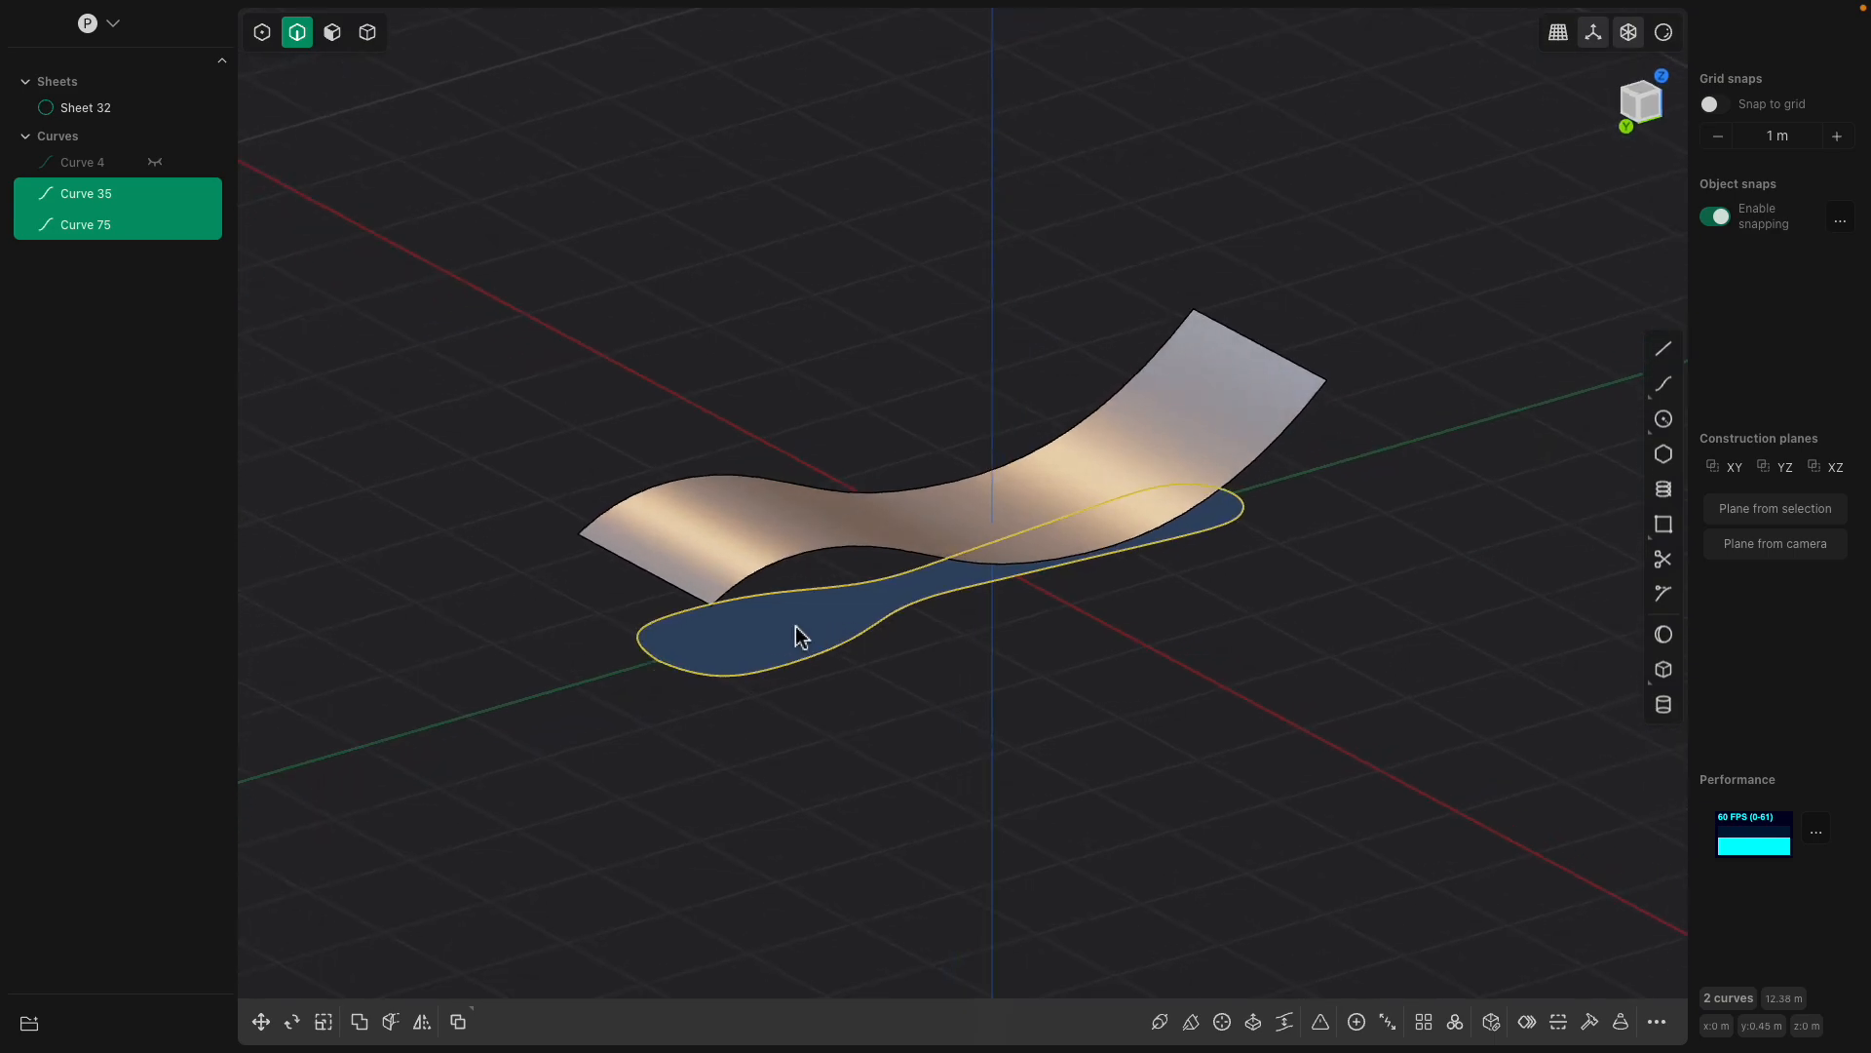
Join the original and mirrored half-outline curves into a single closed spoon outline.
{"action": "left_click", "coordinate": [795, 668]}
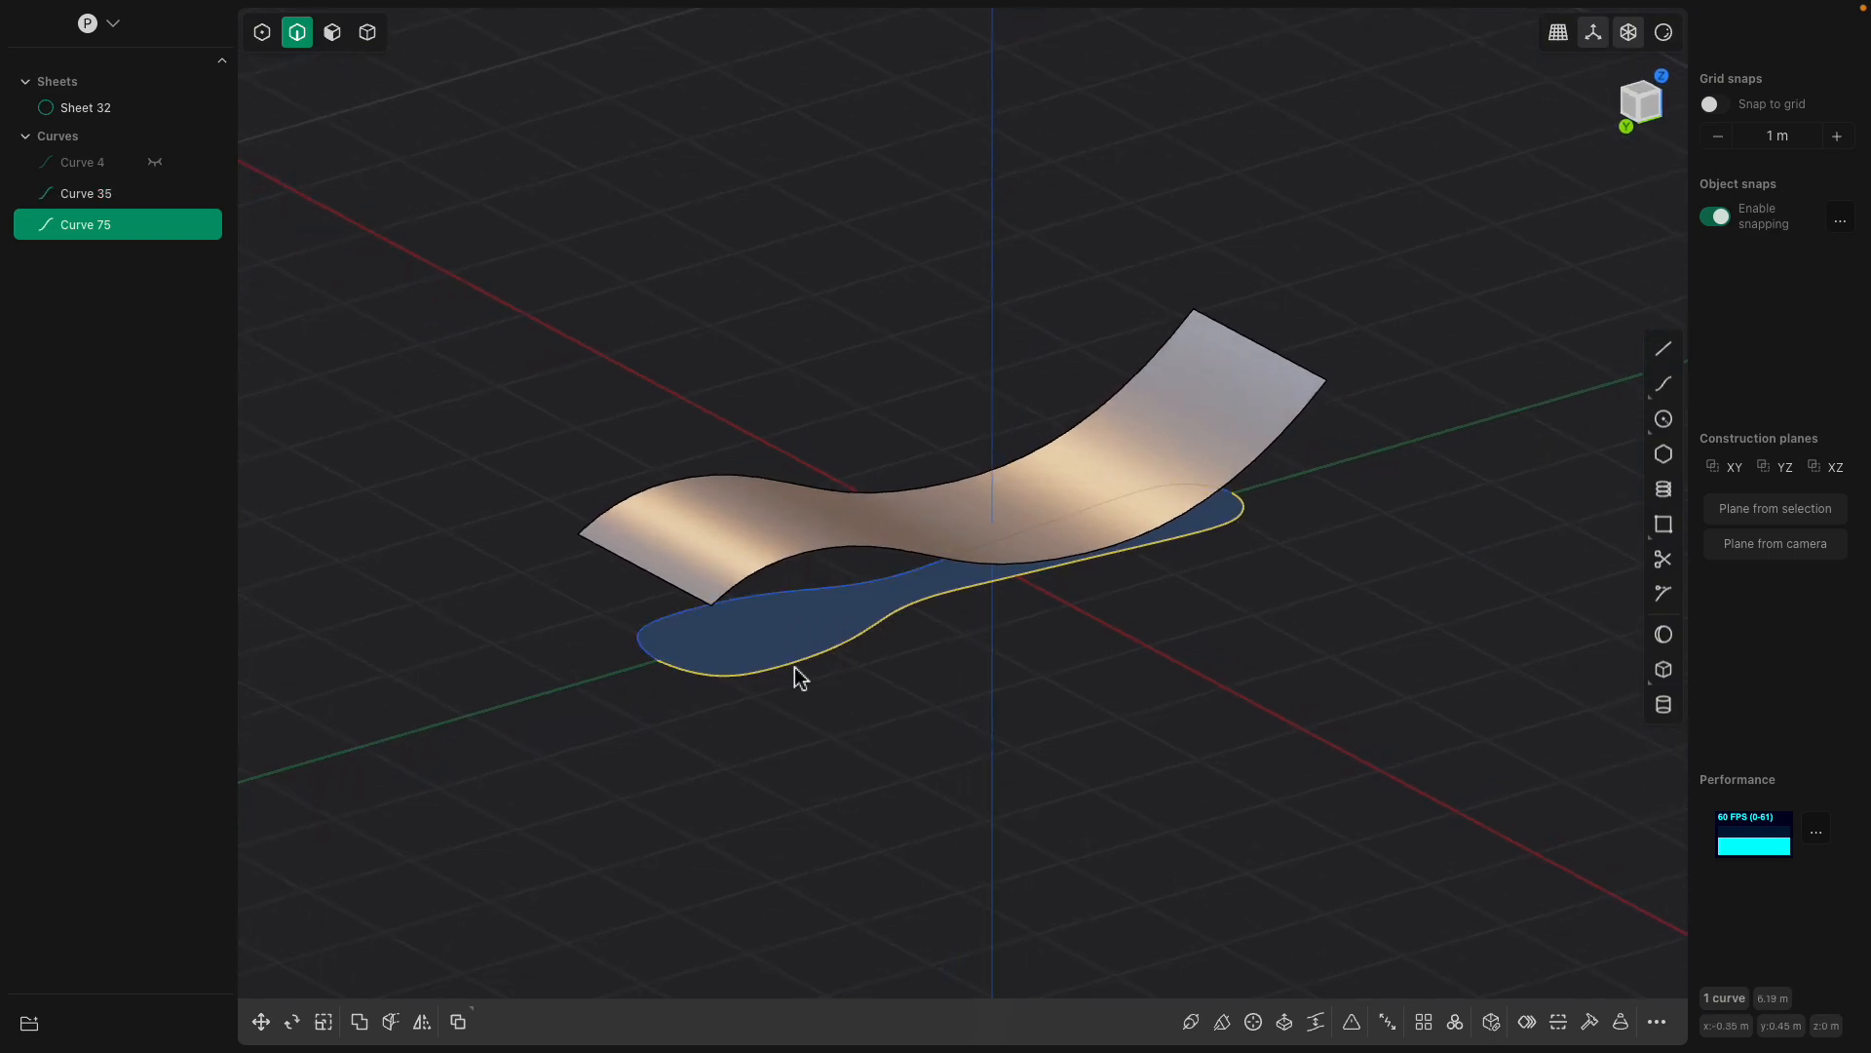
{"action": "left_click", "coordinate": [786, 595], "text": "shift"}
{"action": "middle_click_drag", "start_coordinate": [877, 618], "coordinate": [879, 639]}
{"action": "left_click", "coordinate": [830, 621]}
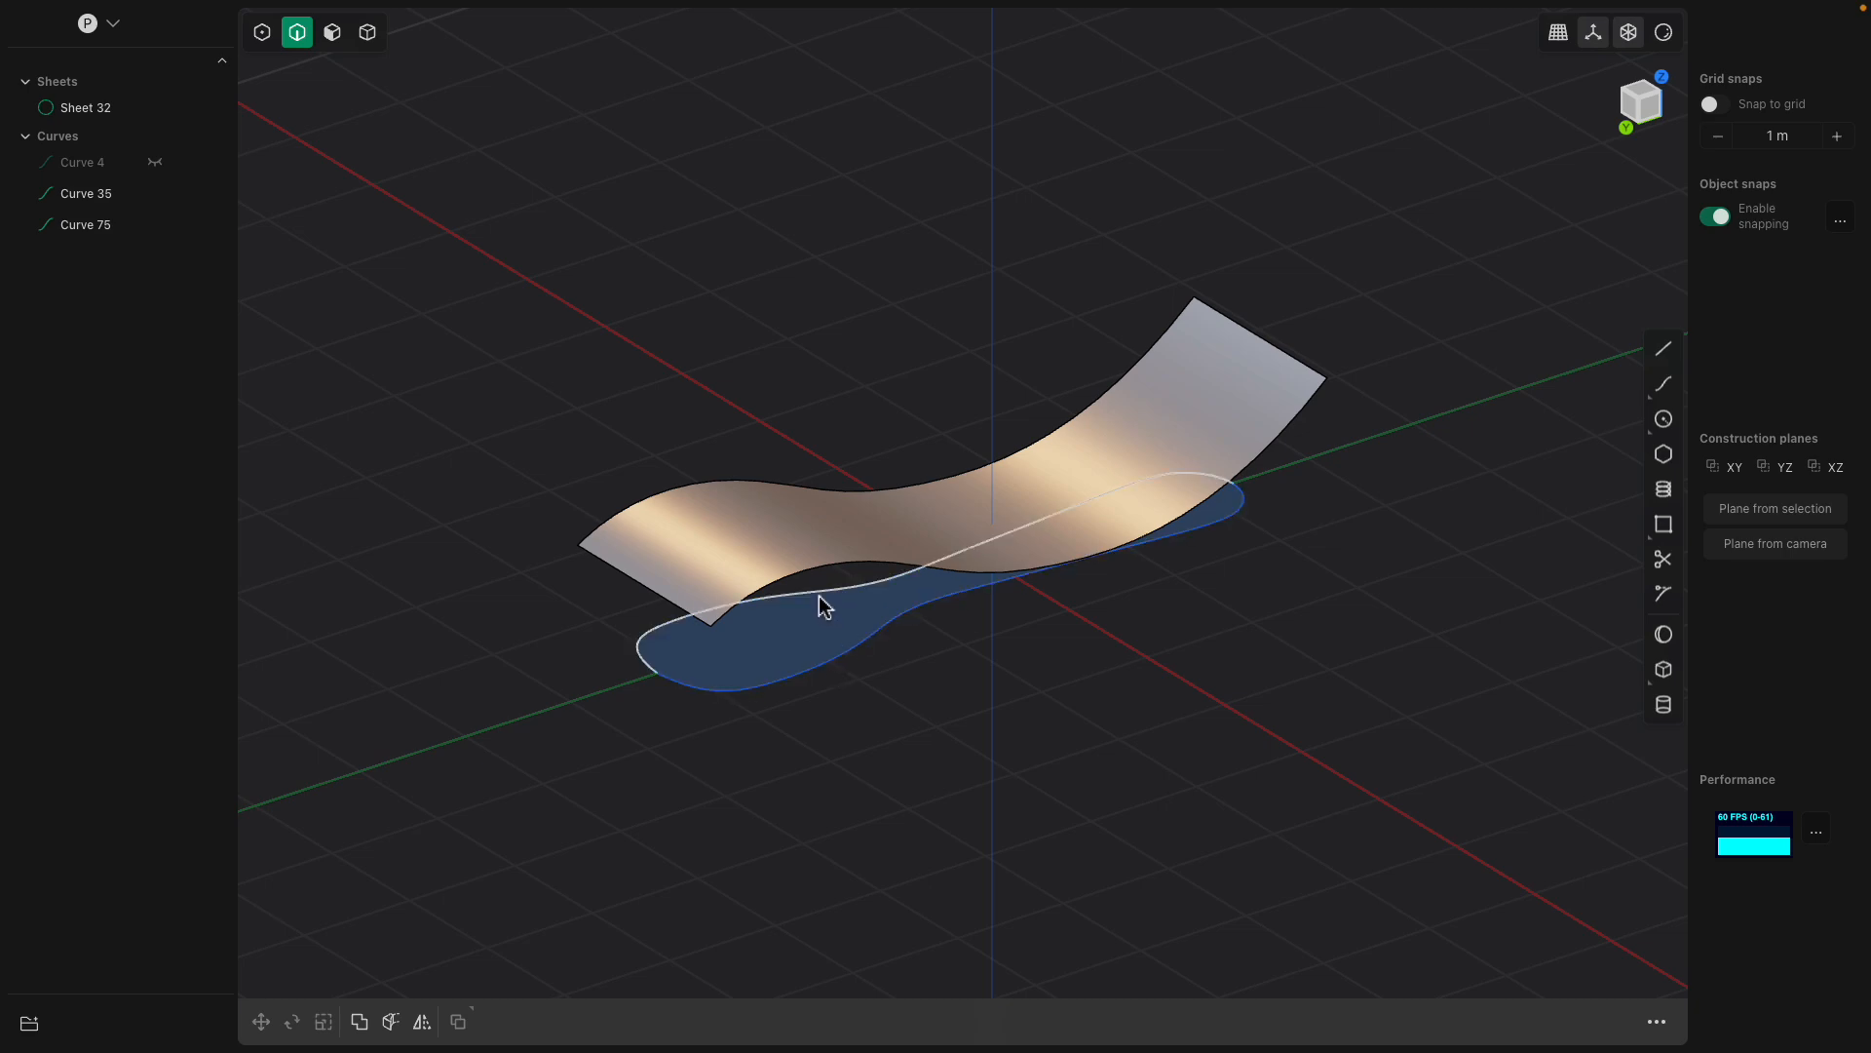
{"action": "left_click", "coordinate": [820, 596]}
{"action": "left_click", "coordinate": [872, 642], "text": "shift"}
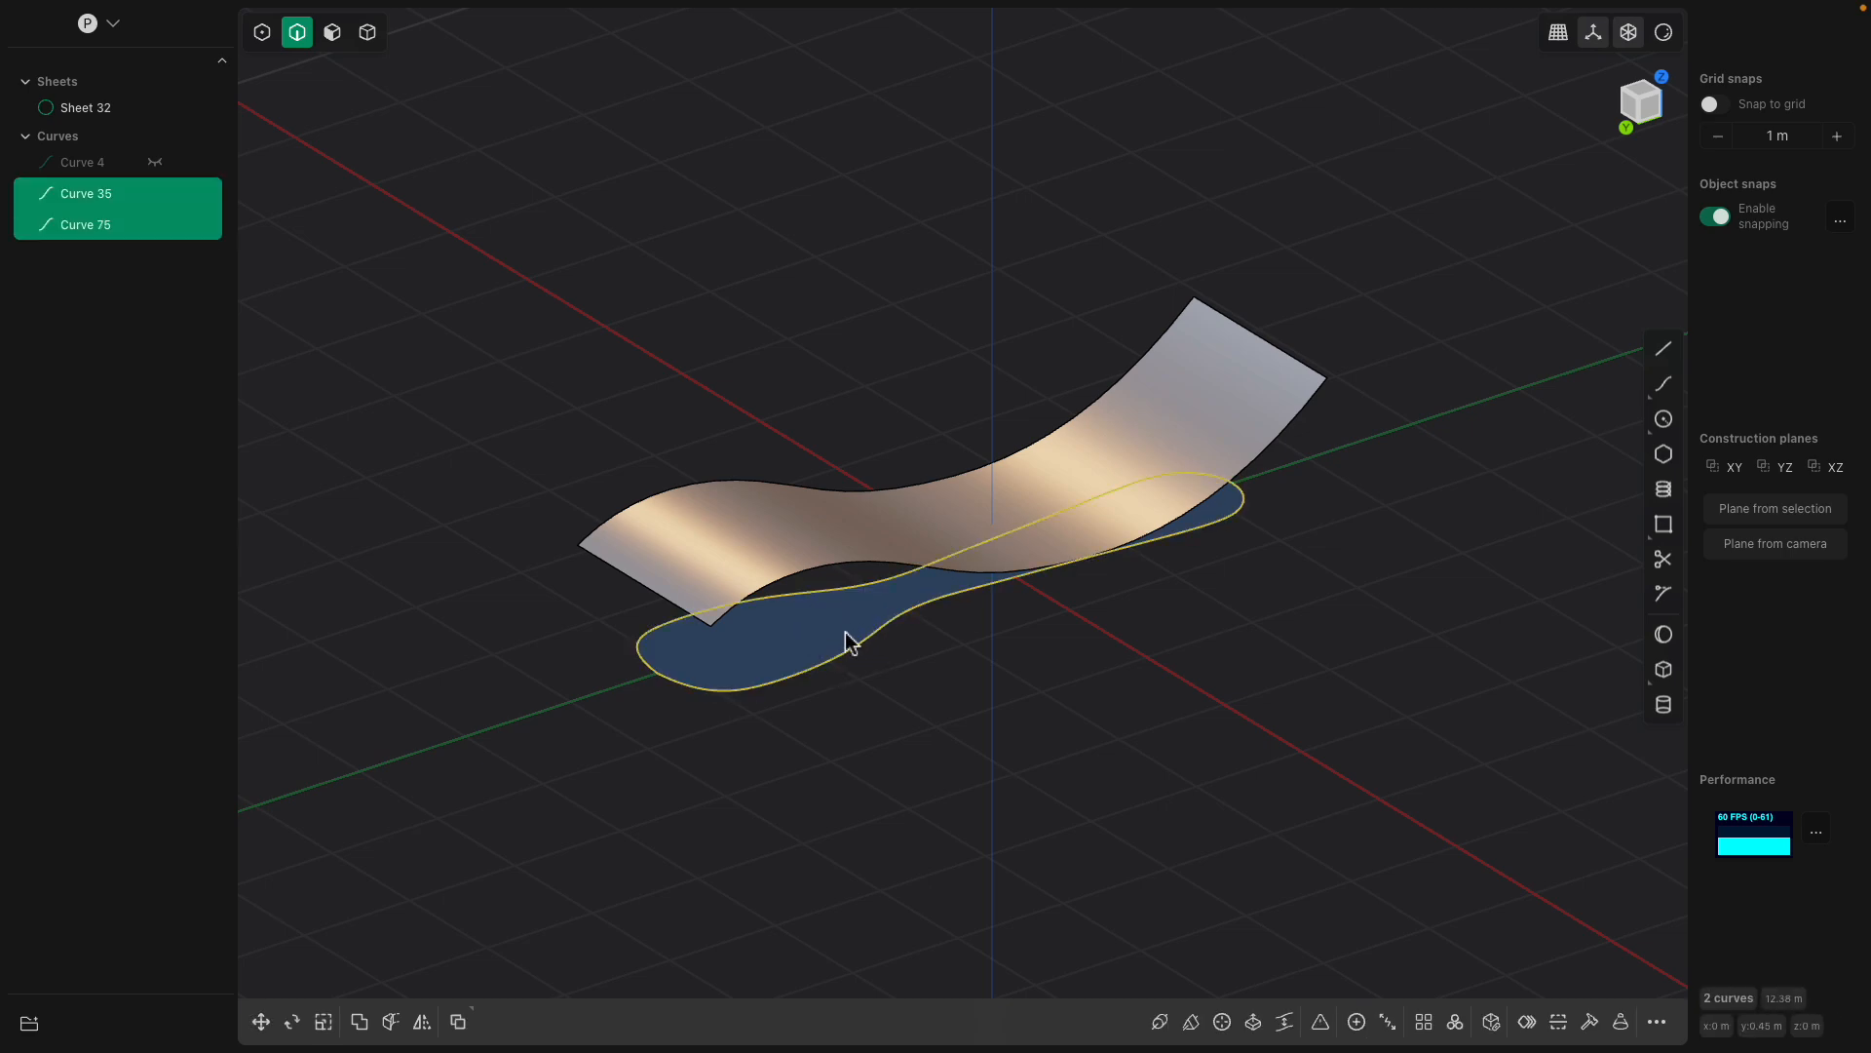
{"action": "scroll", "coordinate": [846, 642], "scroll_direction": "up", "scroll_amount": 2}
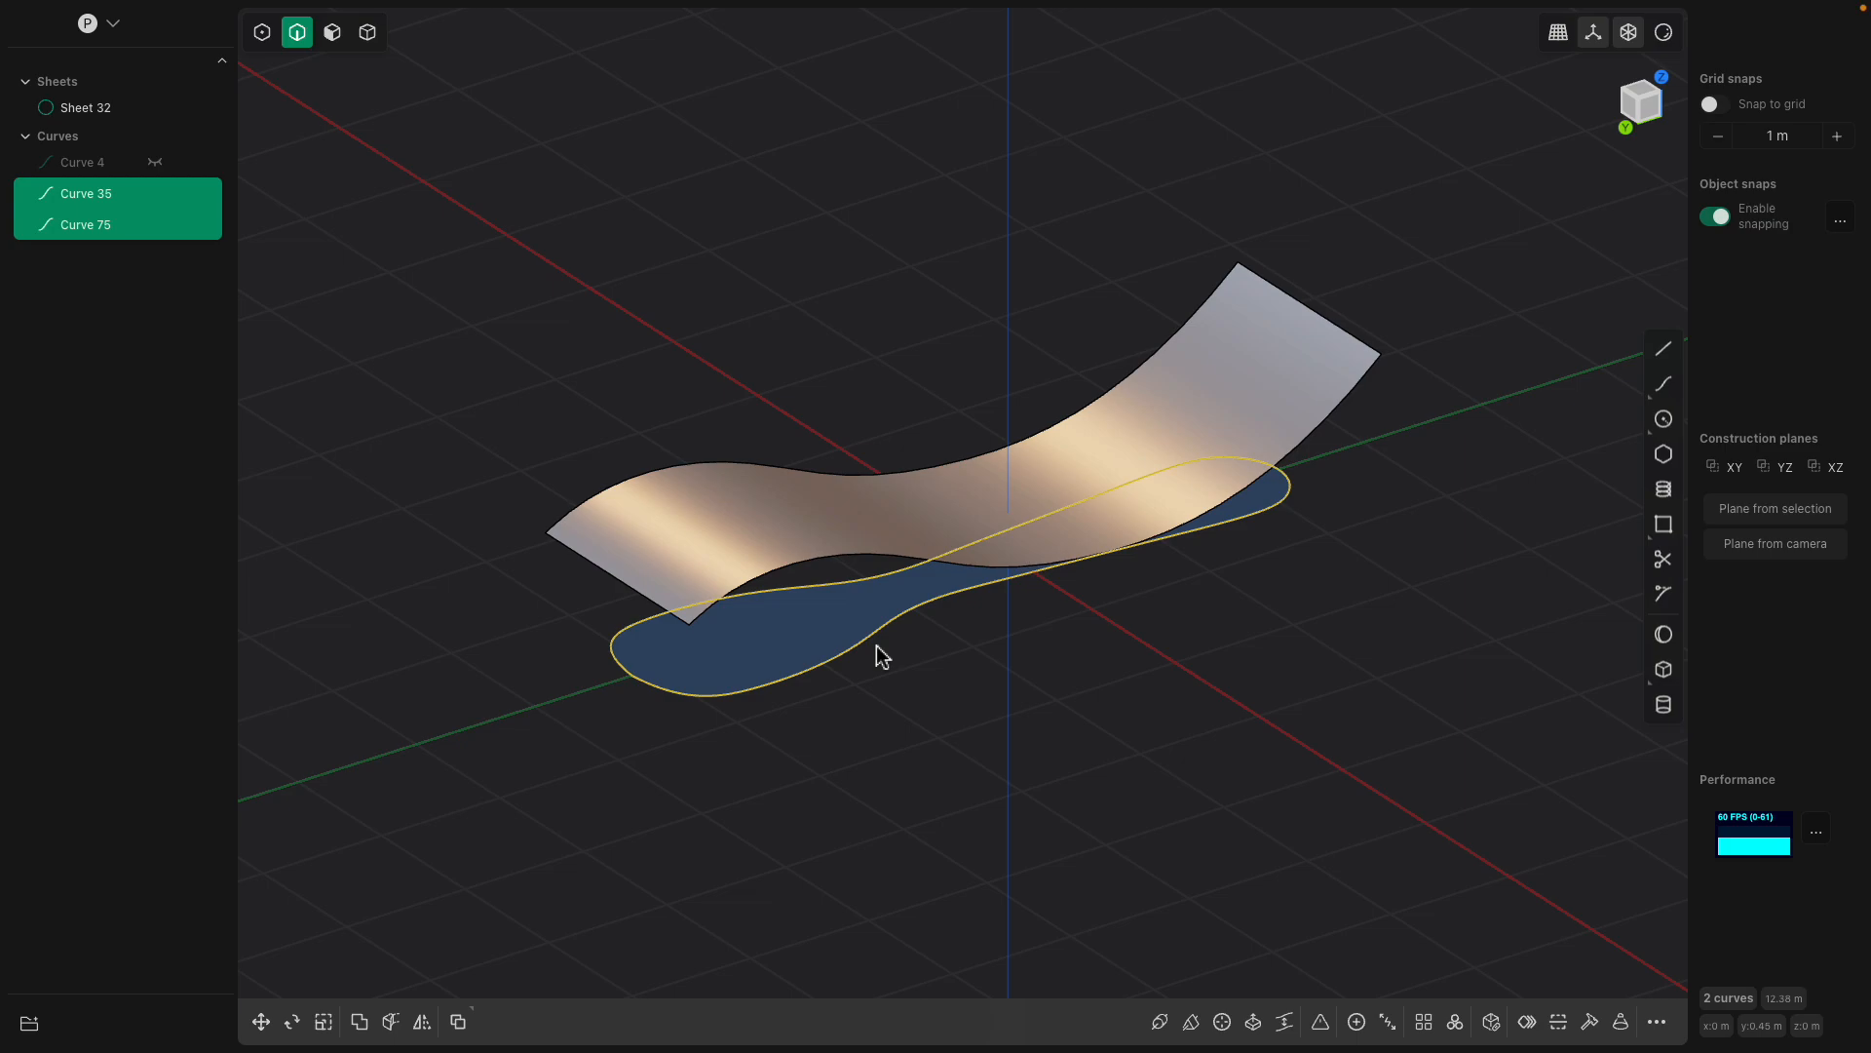
{"action": "key", "text": "j"}
{"action": "middle_click_drag", "start_coordinate": [844, 626], "coordinate": [711, 418]}
{"action": "left_click", "coordinate": [719, 360]}
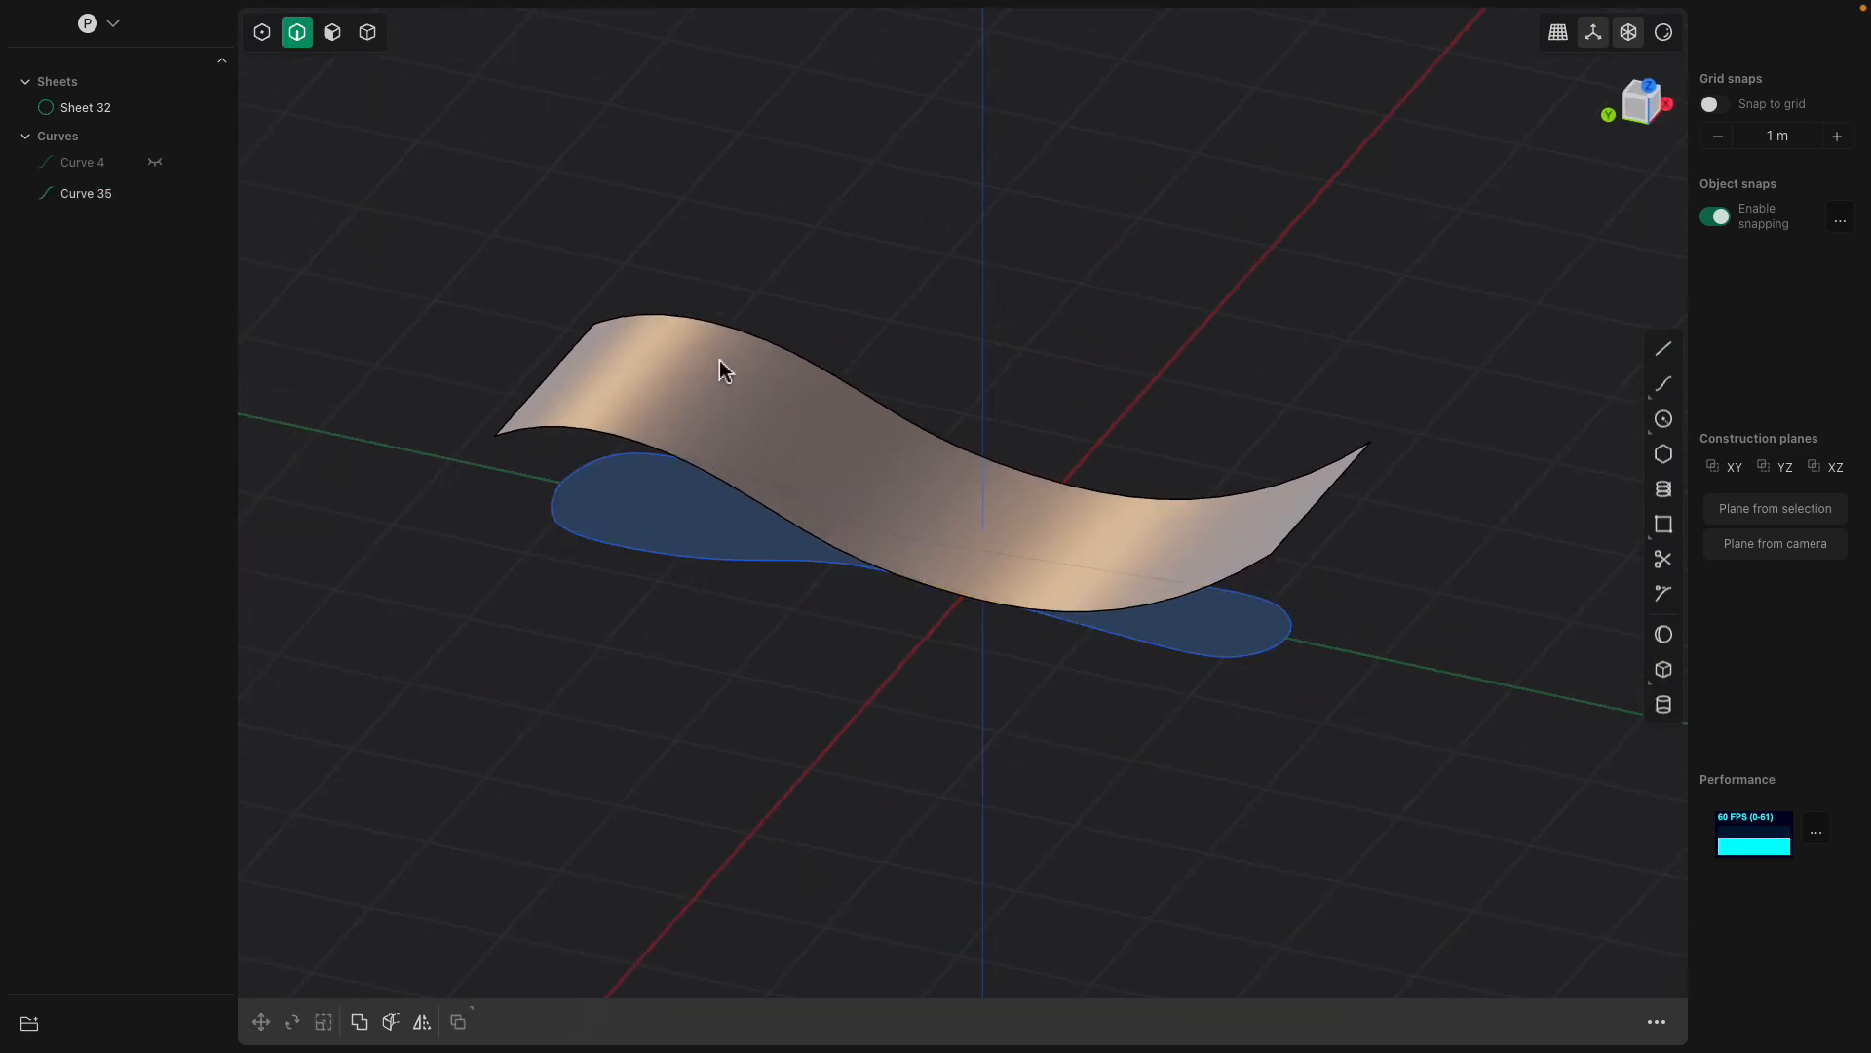
Imprint the closed spoon outline onto the wavy sheet, using the Vector method along the Z direction.
{"action": "left_click", "coordinate": [78, 111]}
{"action": "middle_click_drag", "start_coordinate": [477, 374], "coordinate": [628, 324]}
{"action": "middle_click_drag", "start_coordinate": [714, 610], "coordinate": [790, 551]}
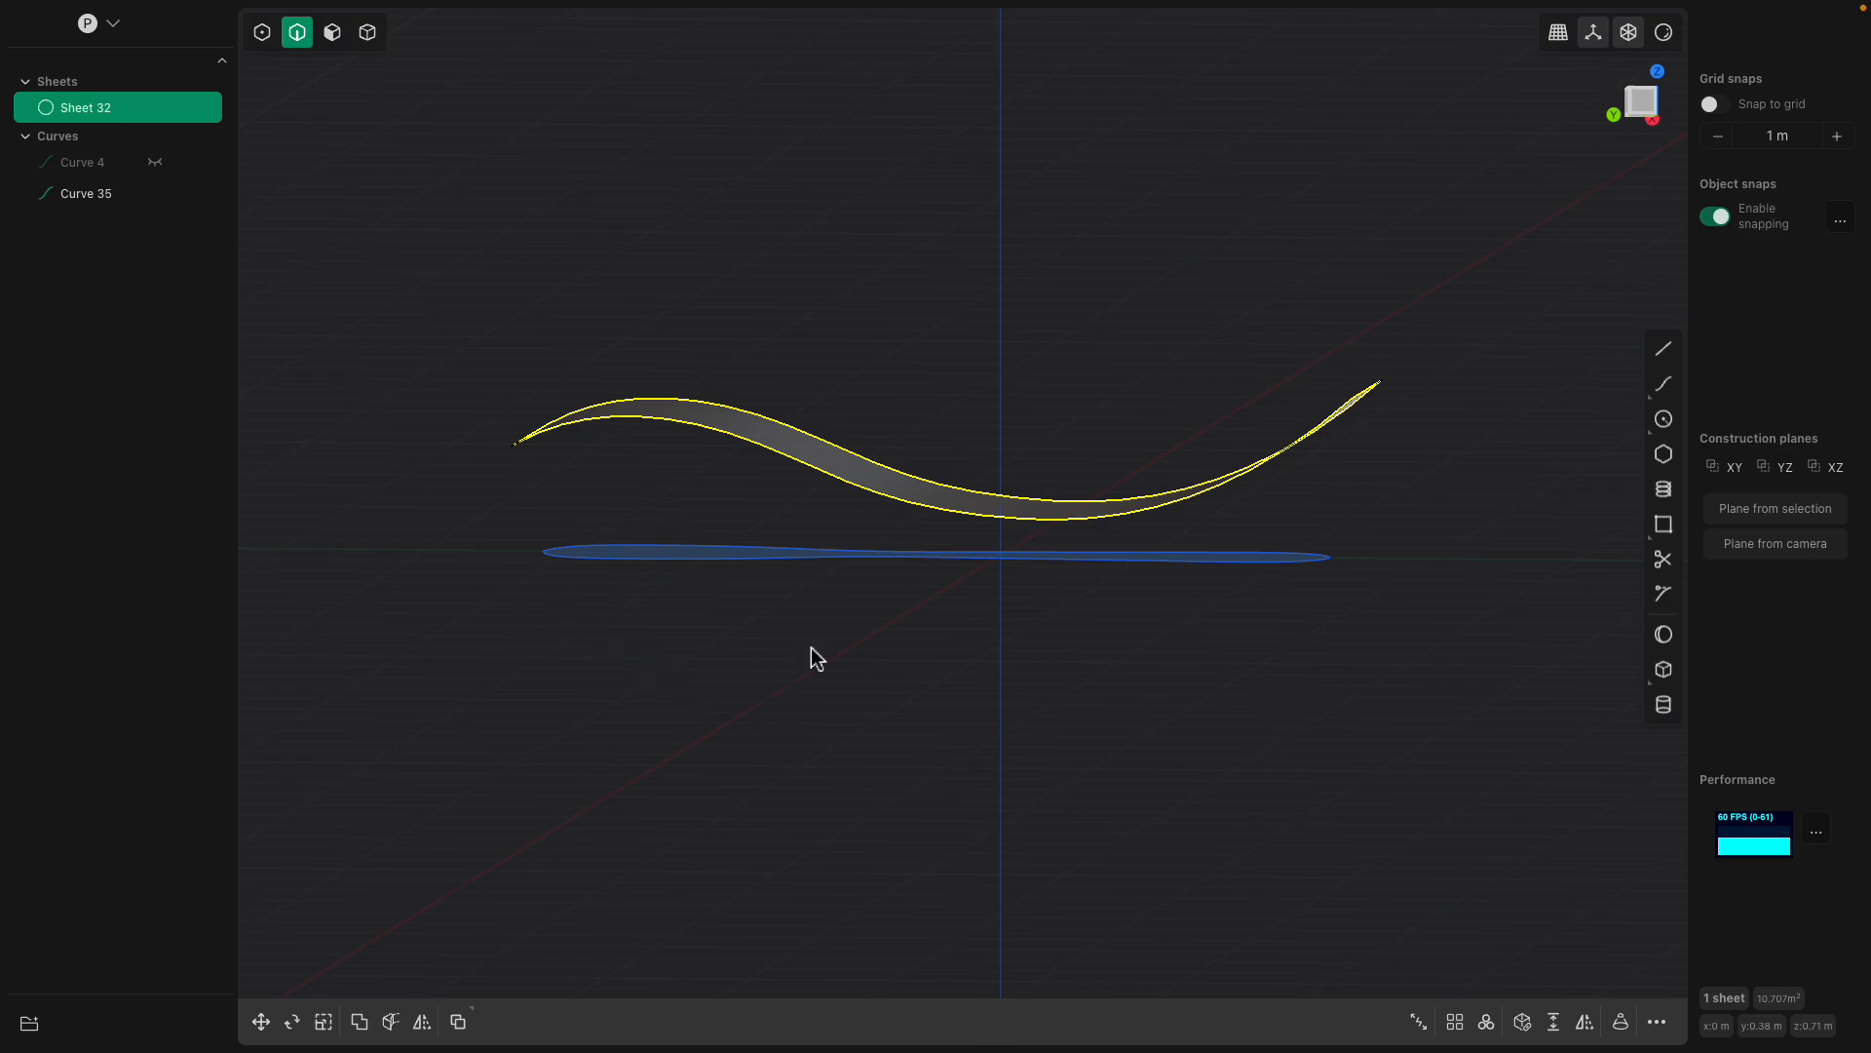
{"action": "middle_click_drag", "start_coordinate": [899, 644], "coordinate": [590, 631]}
{"action": "middle_click_drag", "start_coordinate": [1117, 592], "coordinate": [911, 531]}
{"action": "left_click", "coordinate": [814, 567]}
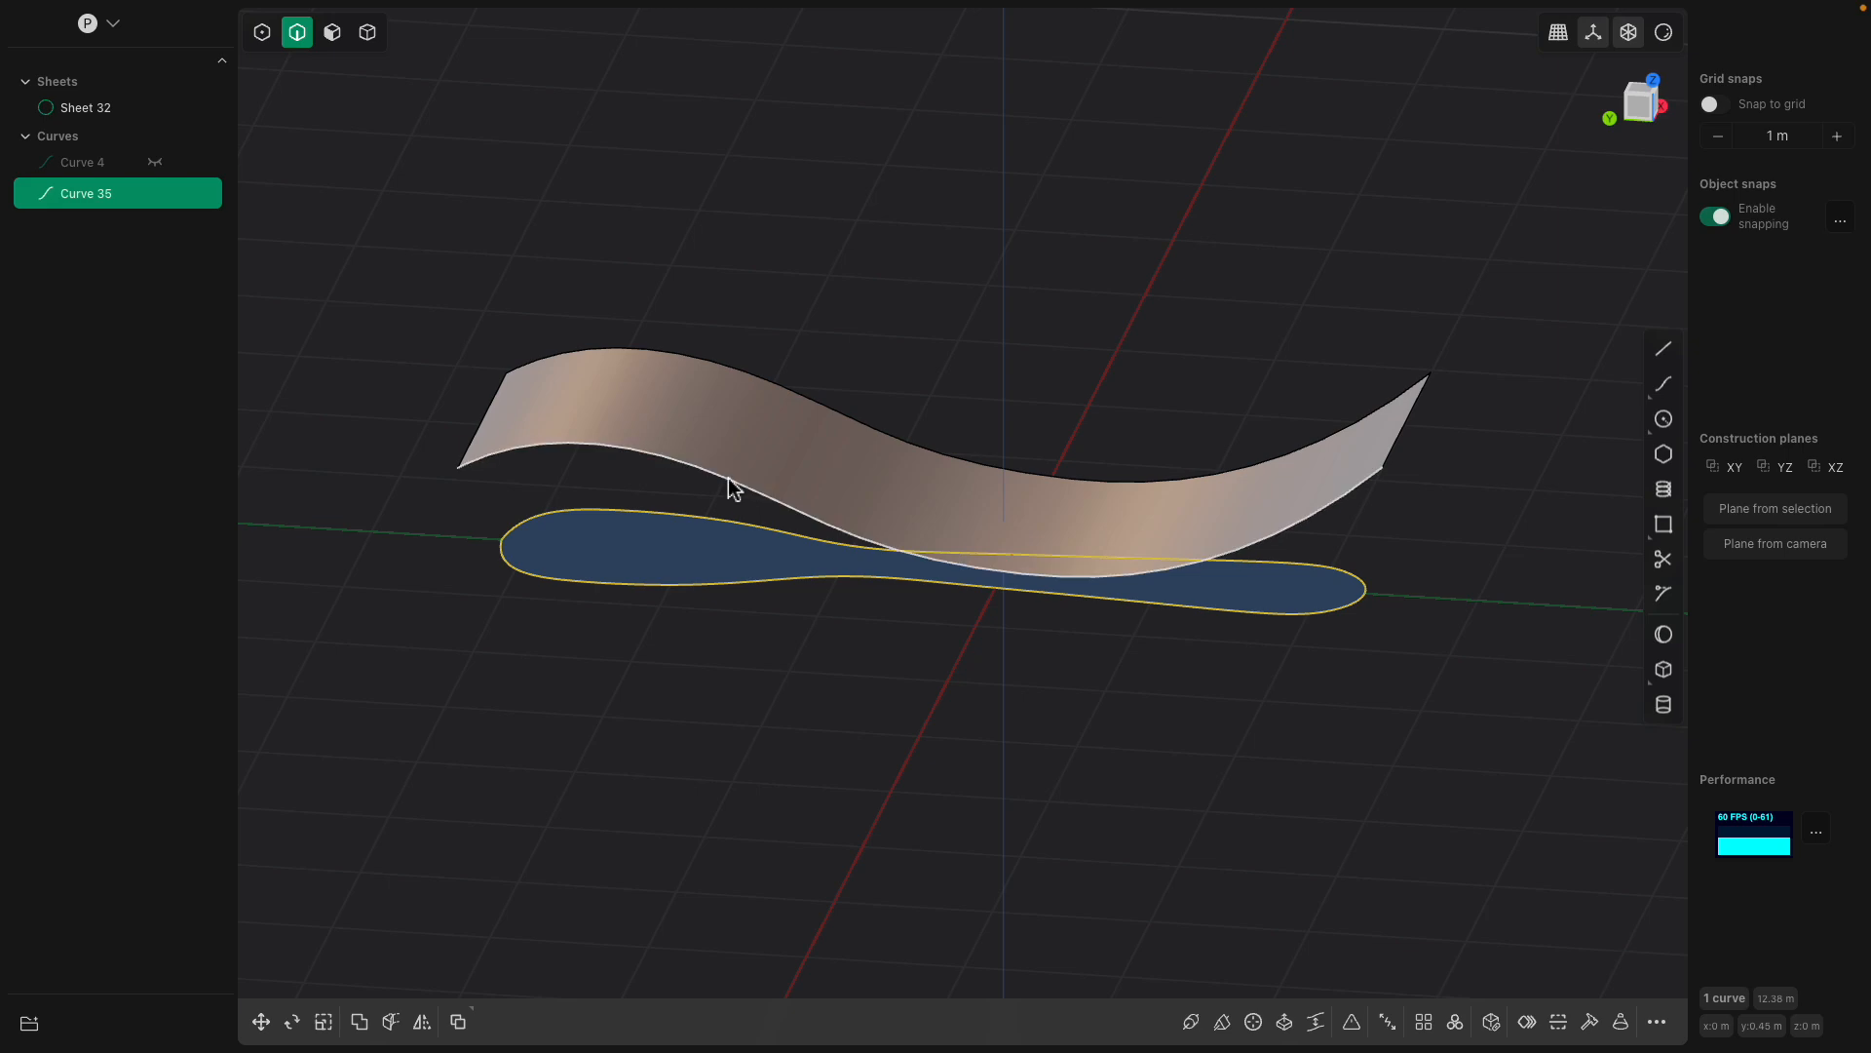
{"action": "middle_click_drag", "start_coordinate": [740, 435], "coordinate": [890, 447], "text": "shift"}
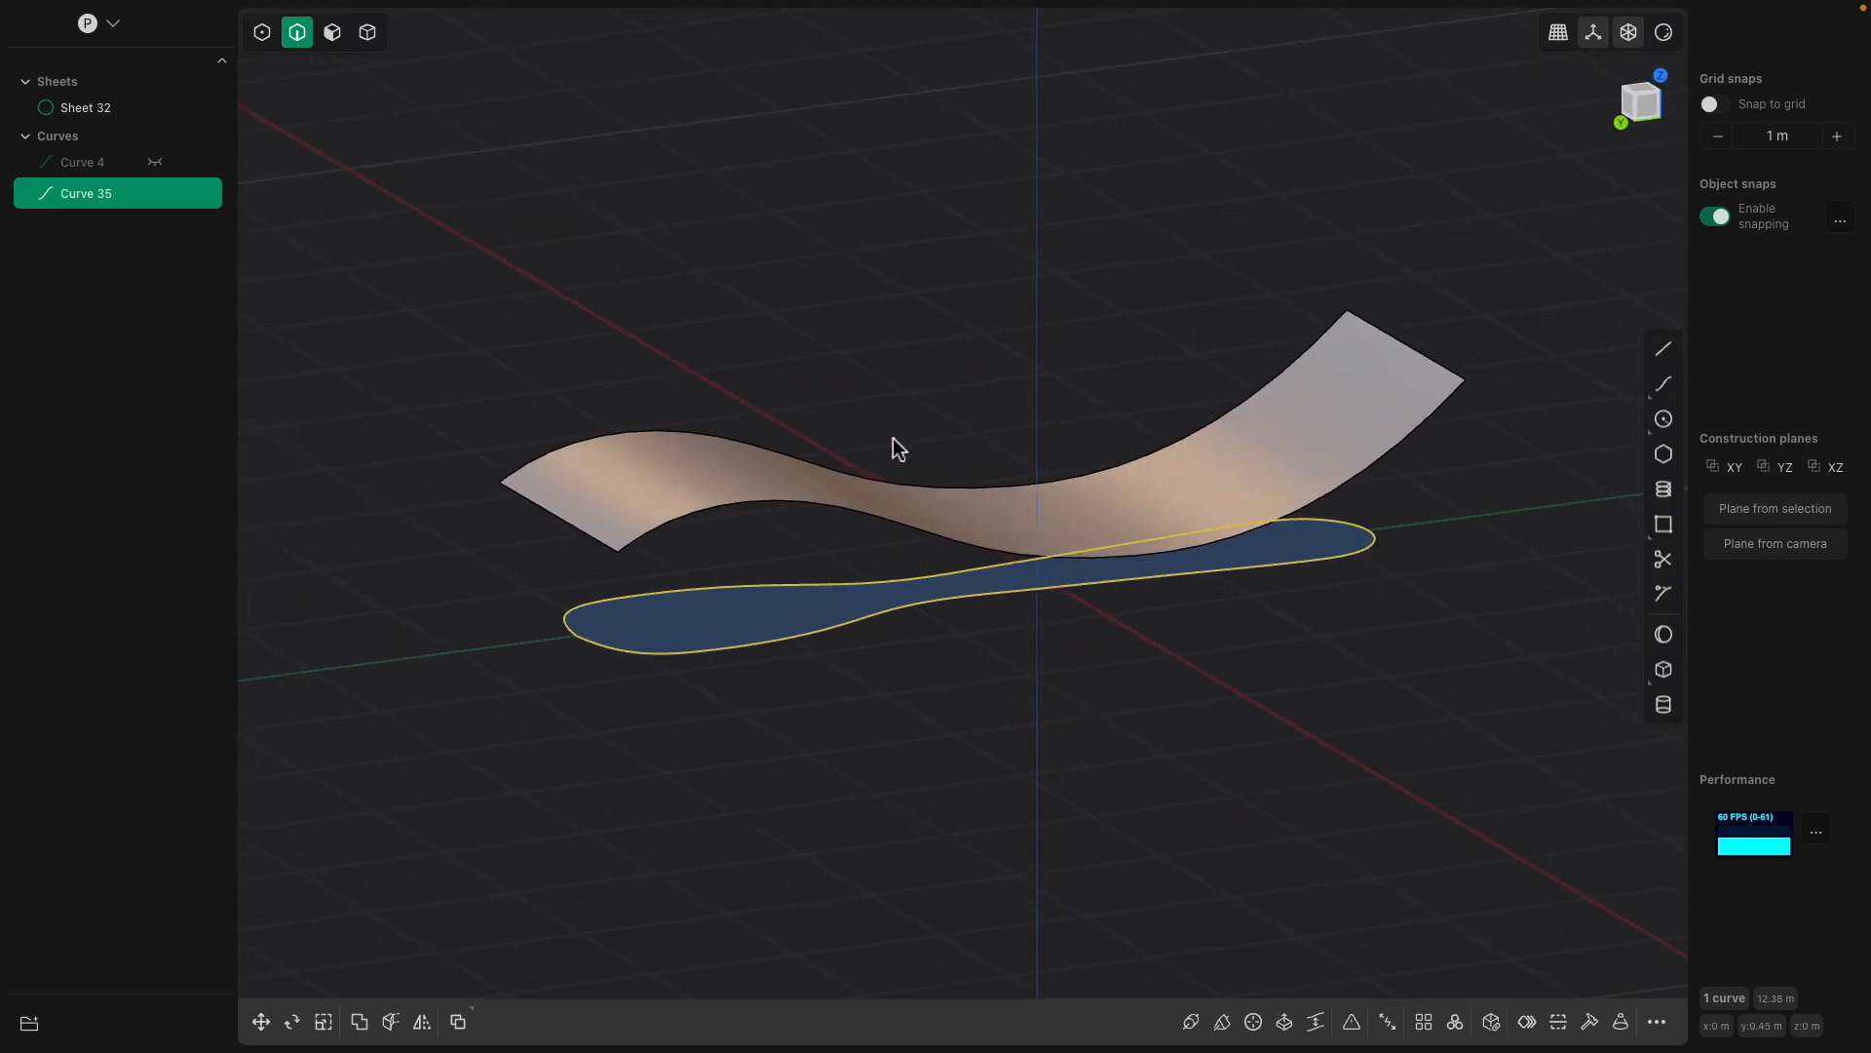
{"action": "middle_click_drag", "start_coordinate": [814, 634], "coordinate": [732, 536]}
{"action": "key", "text": "shift+i"}
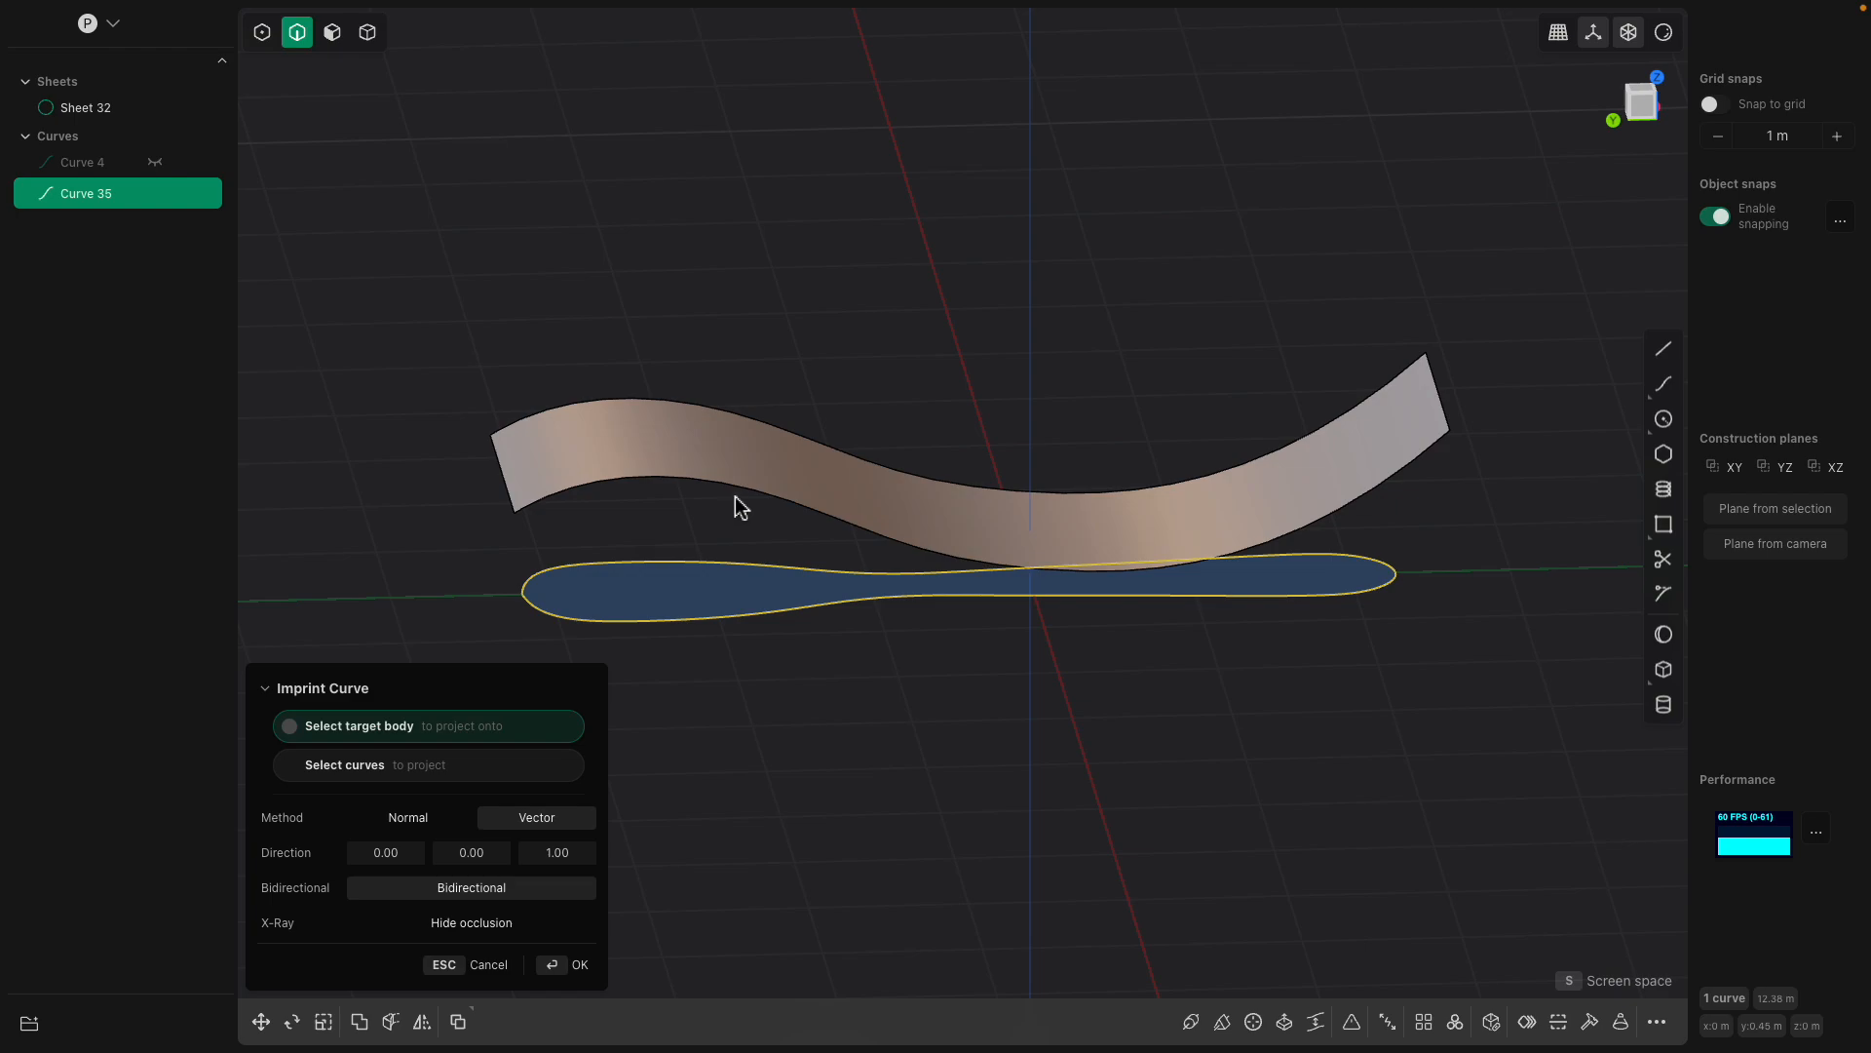
{"action": "left_click", "coordinate": [744, 495]}
{"action": "middle_click_drag", "start_coordinate": [862, 600], "coordinate": [898, 714]}
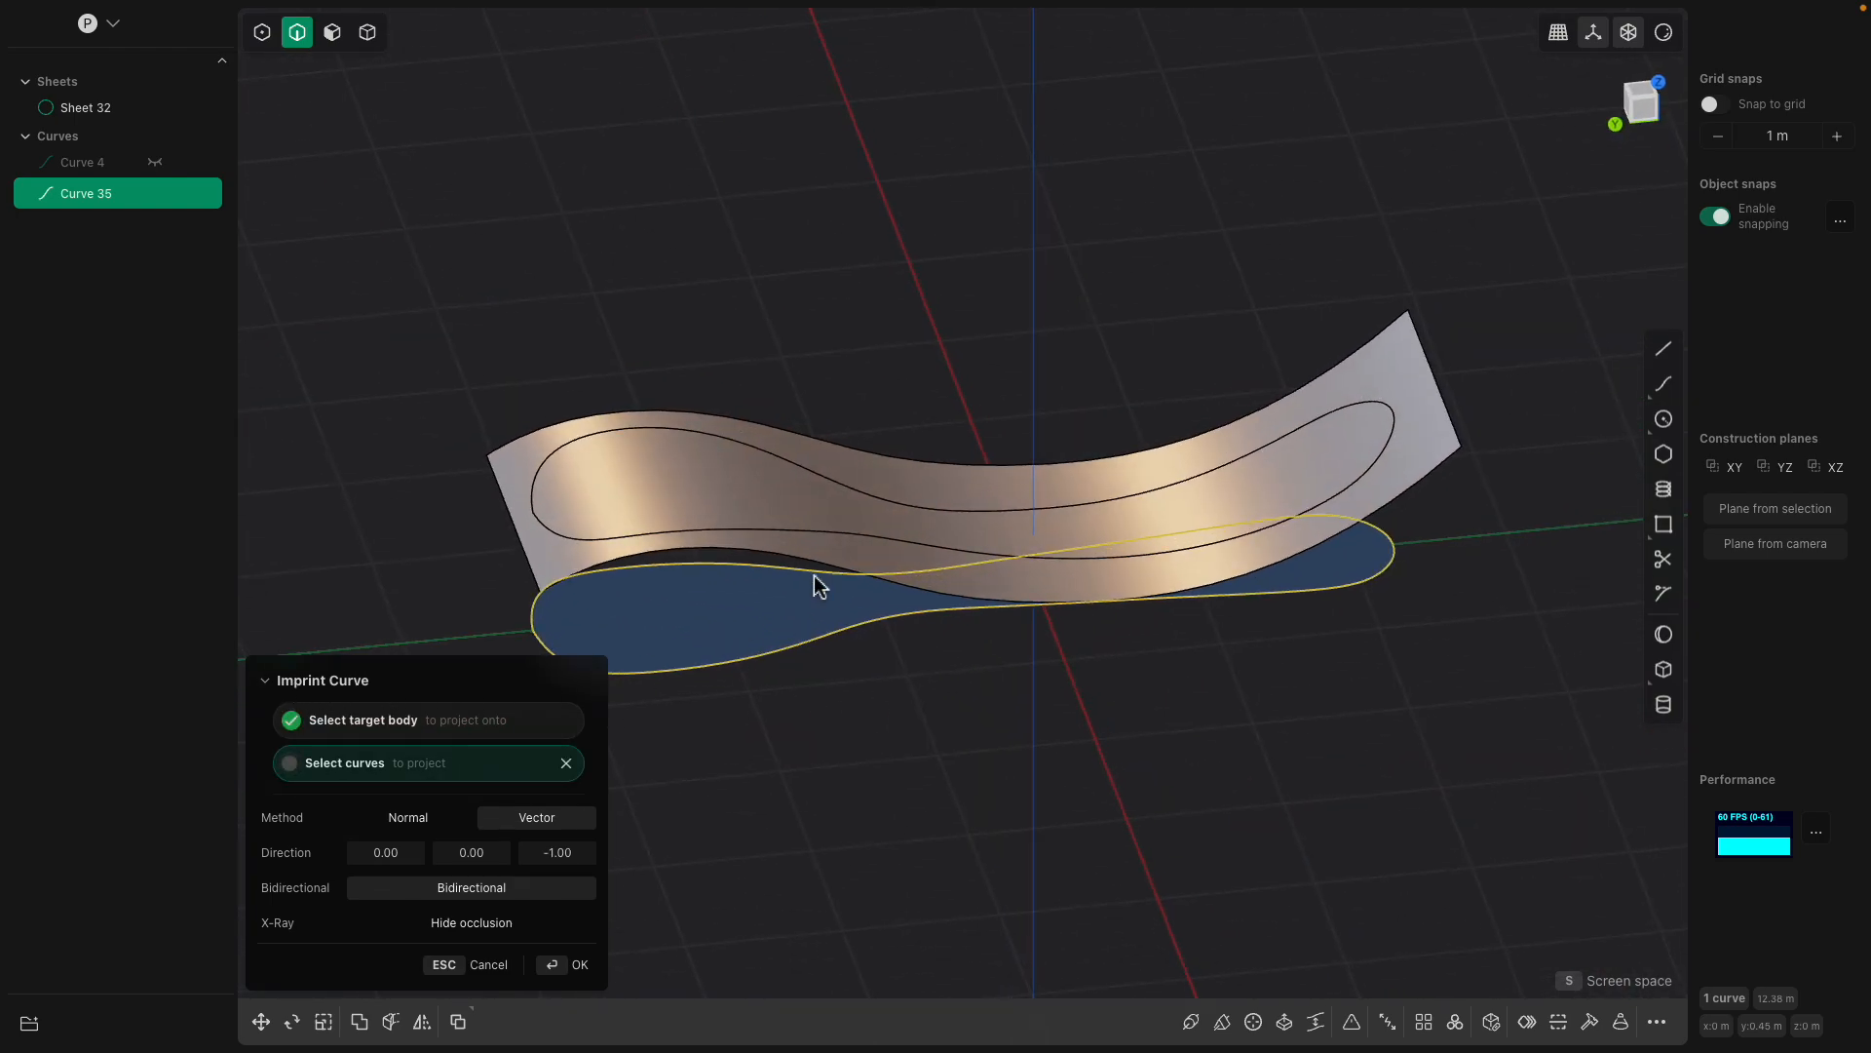
{"action": "key", "text": "Return"}
{"action": "middle_click_drag", "start_coordinate": [957, 488], "coordinate": [934, 458]}
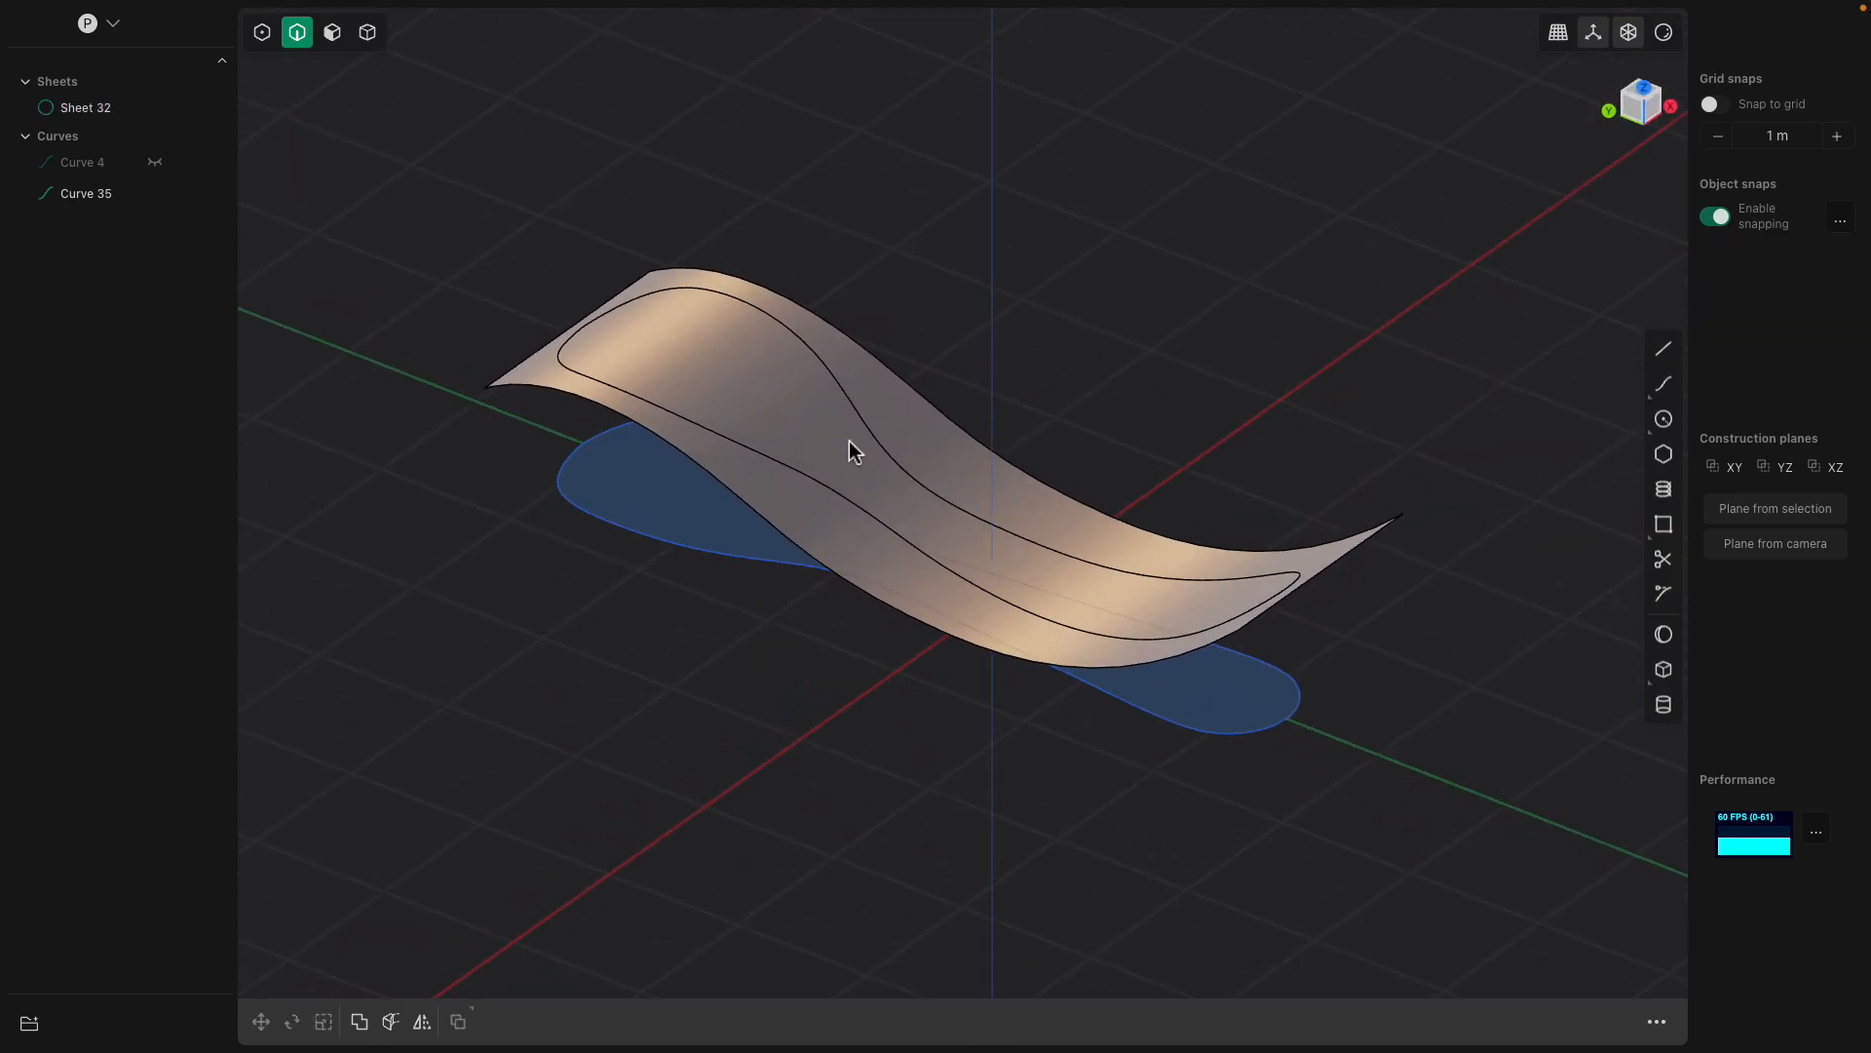
Enable face and solid selection alongside edges, and hide the flat spoon outline curve.
{"action": "left_click", "coordinate": [334, 34]}
{"action": "left_click", "coordinate": [367, 33]}
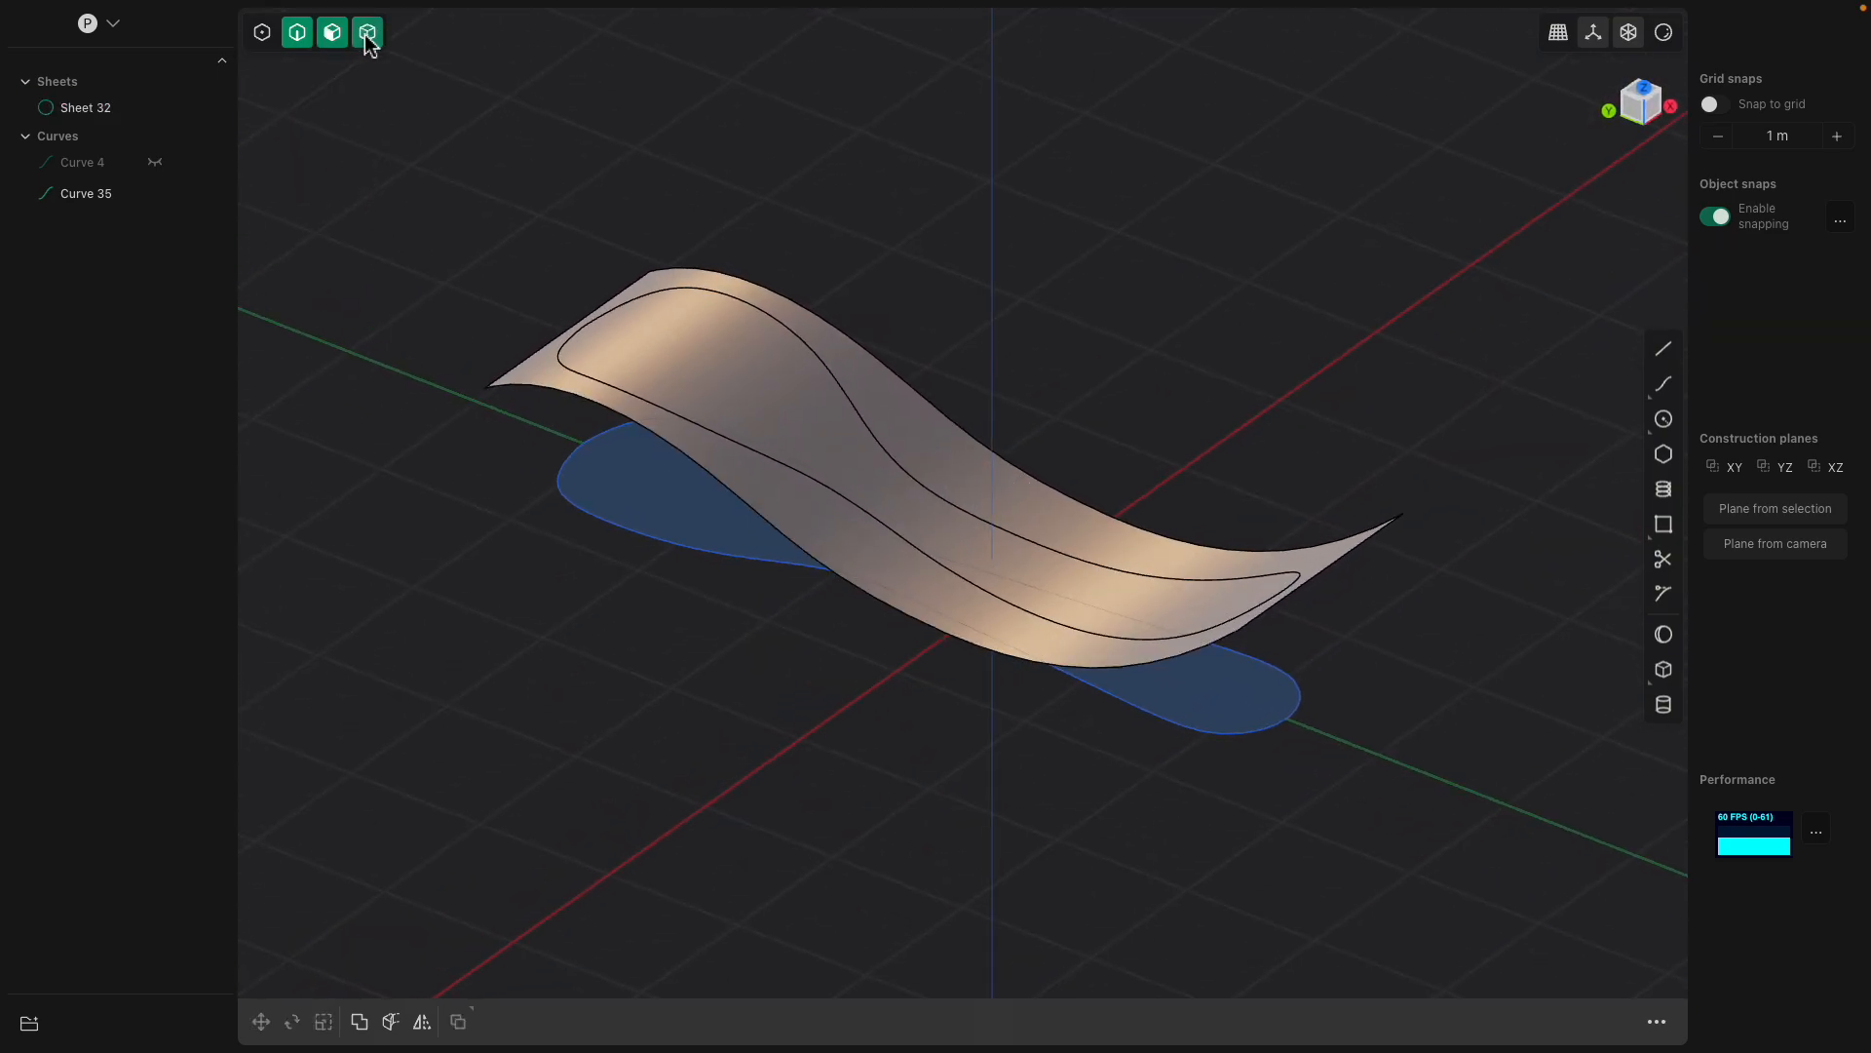
{"action": "middle_click_drag", "start_coordinate": [682, 140], "coordinate": [420, 166]}
{"action": "left_click", "coordinate": [155, 193]}
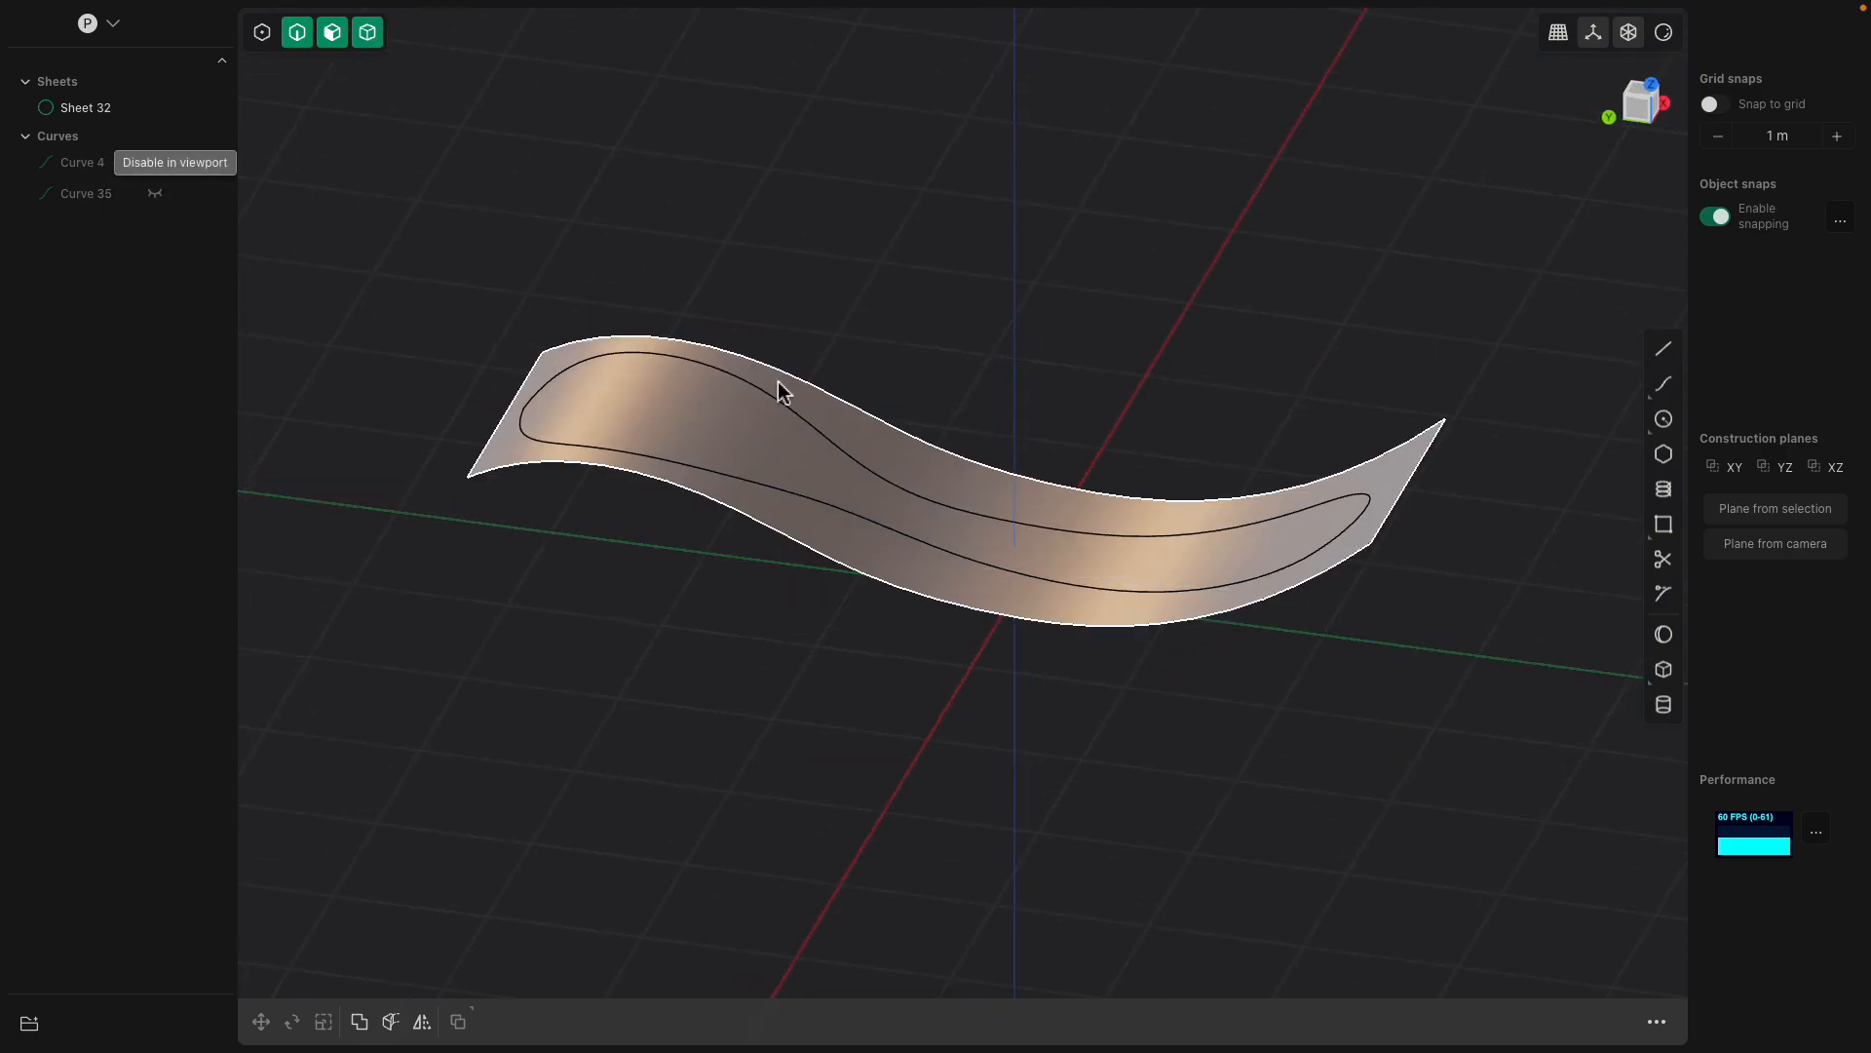
Offset the imprinted spoon-shaped face about 0.2 m up from the wavy sheet.
{"action": "left_click", "coordinate": [763, 419]}
{"action": "left_click", "coordinate": [789, 430]}
{"action": "middle_click_drag", "start_coordinate": [798, 456], "coordinate": [858, 480]}
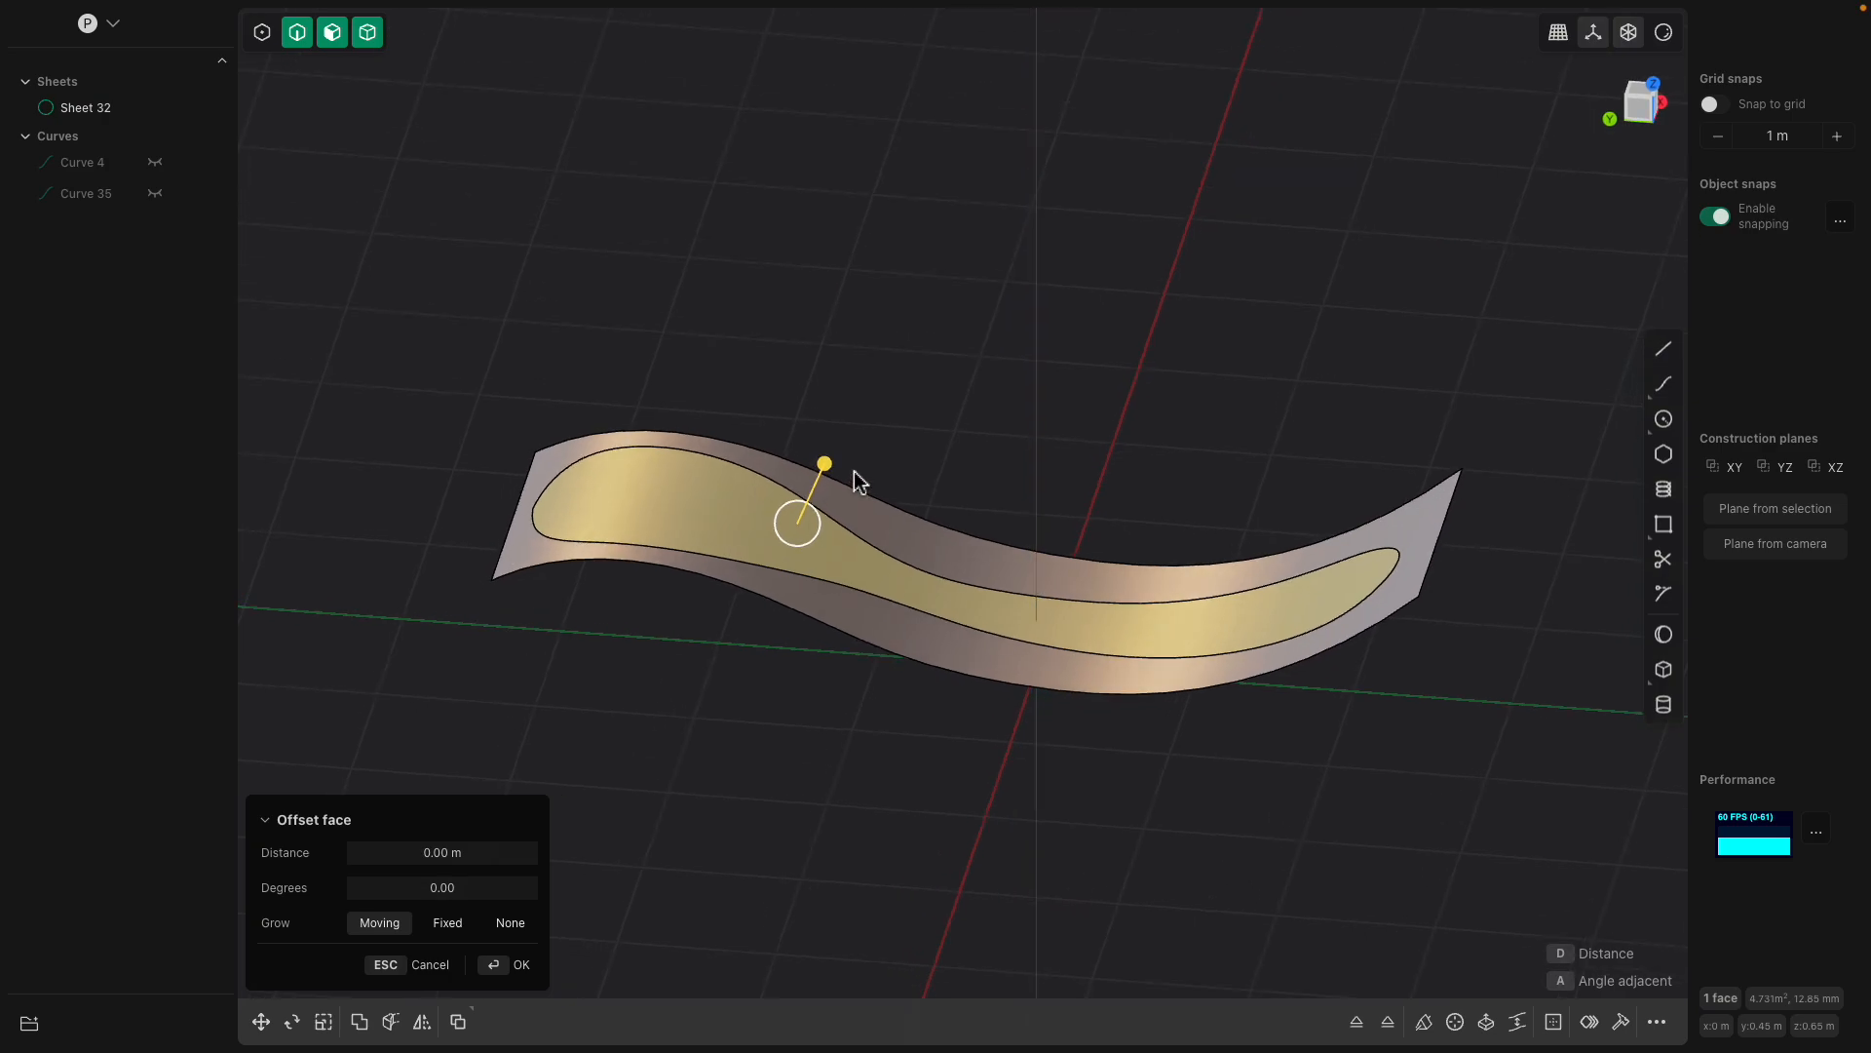
{"action": "left_click_drag", "start_coordinate": [824, 475], "coordinate": [863, 455]}
{"action": "middle_click_drag", "start_coordinate": [864, 454], "coordinate": [565, 499]}
{"action": "middle_click_drag", "start_coordinate": [1206, 574], "coordinate": [961, 488]}
{"action": "left_click_drag", "start_coordinate": [844, 432], "coordinate": [842, 427]}
{"action": "middle_click_drag", "start_coordinate": [844, 434], "coordinate": [856, 709]}
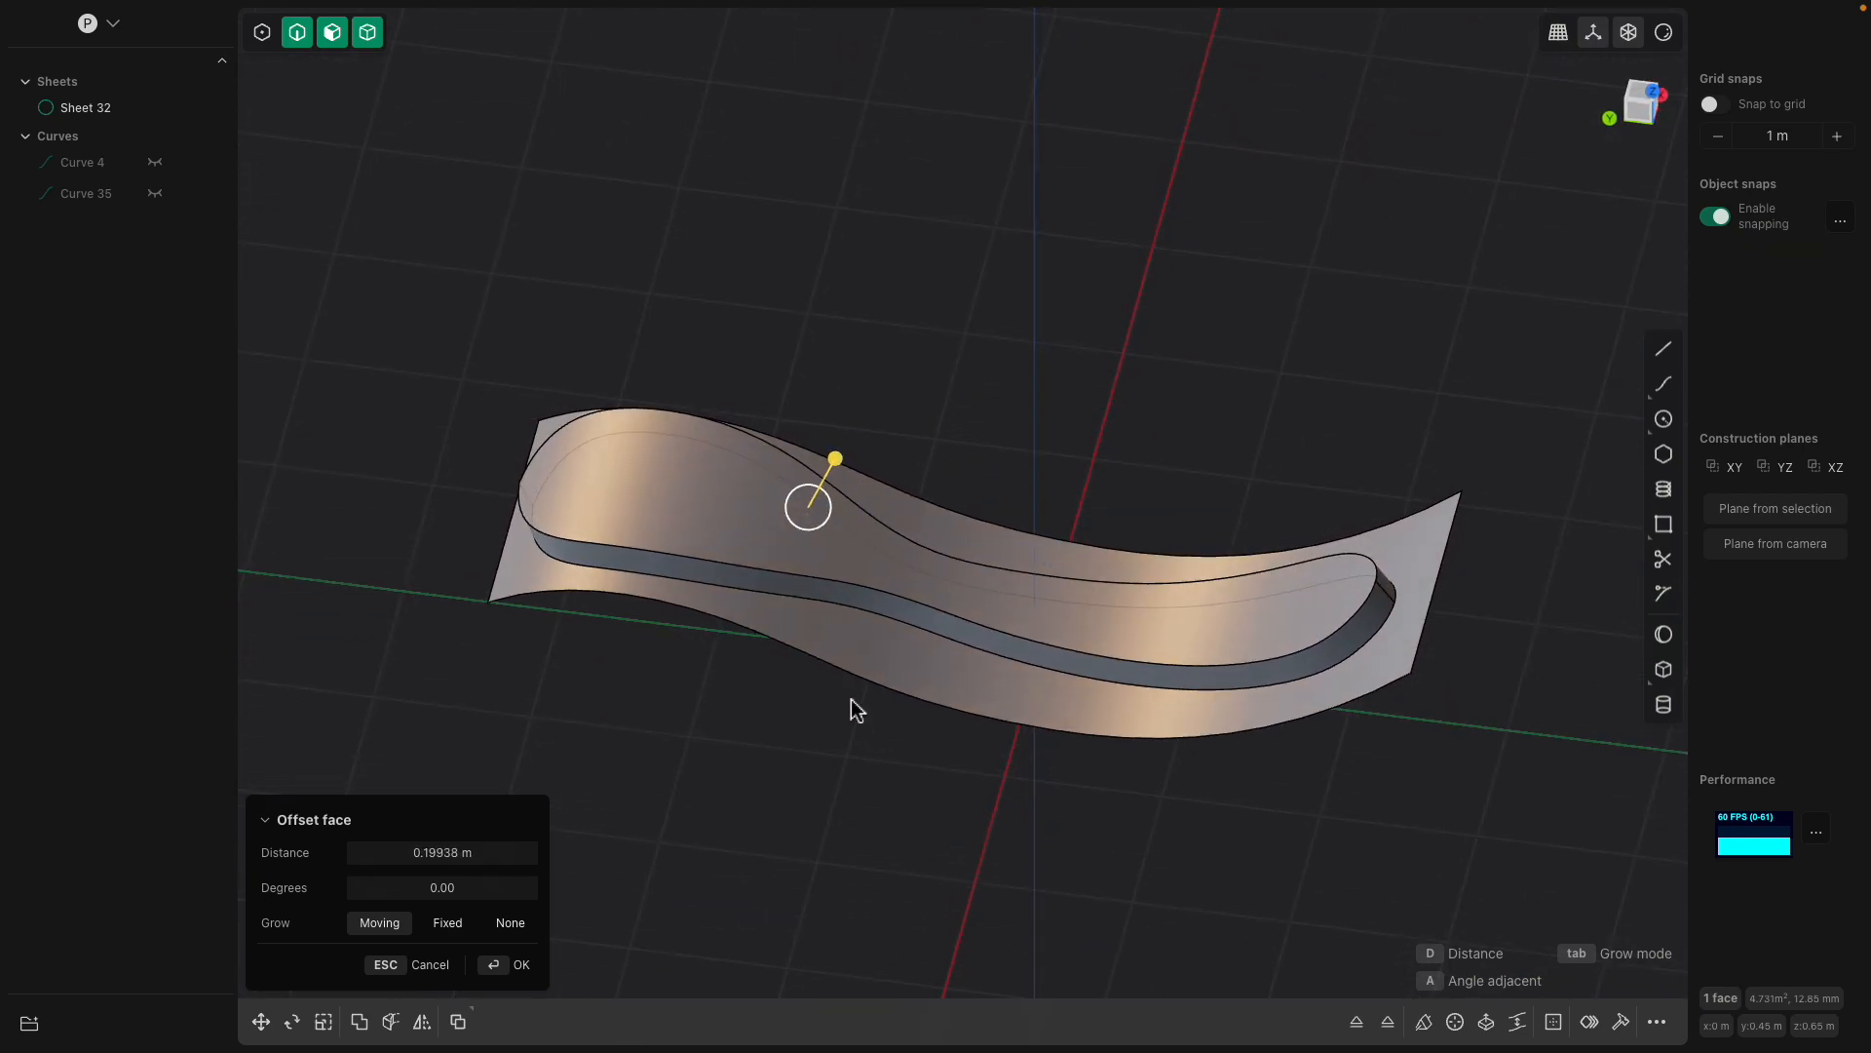
Remove the sheet face surrounding the raised spoon shape.
{"action": "left_click", "coordinate": [885, 645]}
{"action": "middle_click_drag", "start_coordinate": [885, 645], "coordinate": [791, 505]}
{"action": "key", "text": "Escape"}
Fillet both edges around the spoon's upper face with a distance of about 0.156 m.
{"action": "left_click", "coordinate": [809, 528]}
{"action": "left_click", "coordinate": [807, 578]}
{"action": "key", "text": "f"}
{"action": "left_click", "coordinate": [803, 460]}
{"action": "left_click_drag", "start_coordinate": [791, 505], "coordinate": [744, 485]}
{"action": "middle_click_drag", "start_coordinate": [744, 484], "coordinate": [338, 325]}
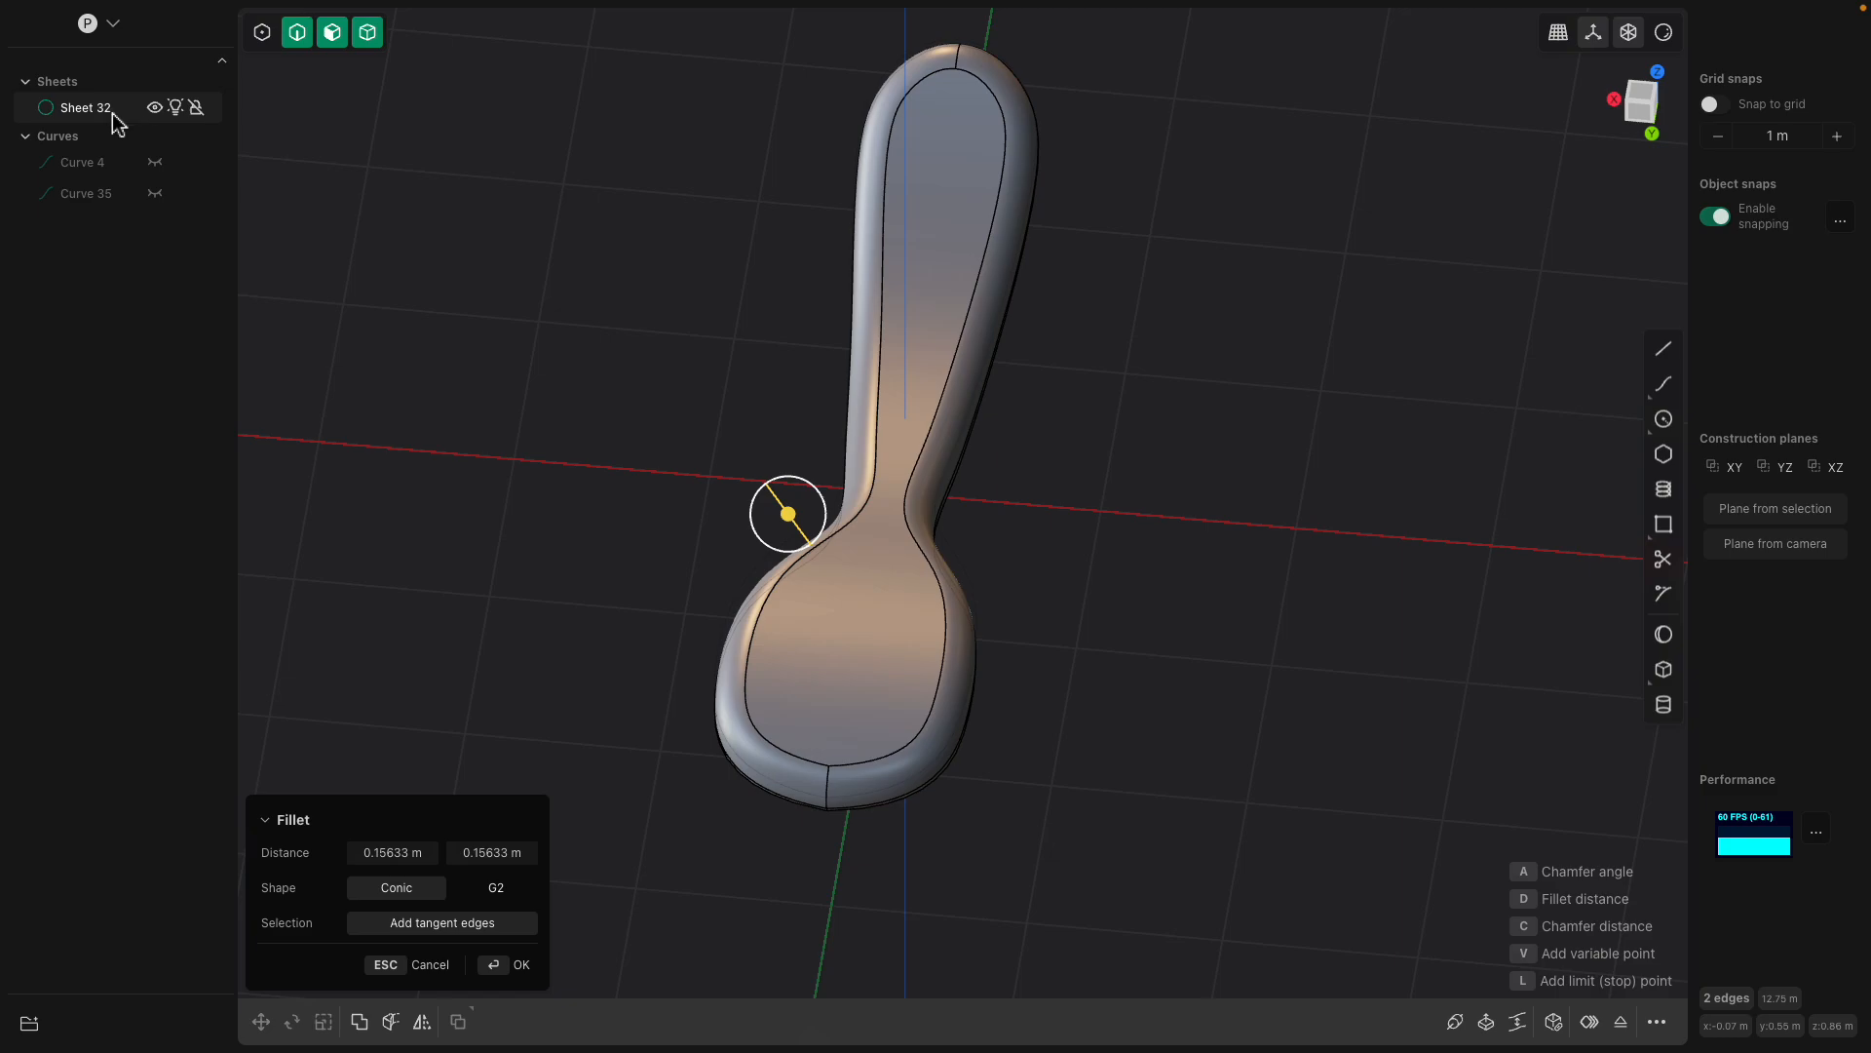
{"action": "middle_click_drag", "start_coordinate": [501, 301], "coordinate": [952, 634]}
{"action": "left_click", "coordinate": [970, 620]}
{"action": "key", "text": "o"}
{"action": "left_click_drag", "start_coordinate": [996, 575], "coordinate": [985, 589]}
{"action": "middle_click_drag", "start_coordinate": [986, 589], "coordinate": [1107, 409]}
{"action": "left_click", "coordinate": [916, 515]}
{"action": "key", "text": "f"}
{"action": "key", "text": "Escape"}
Save the model as spoon02 in the Plasticity documents folder.
{"action": "key", "text": "super+s"}
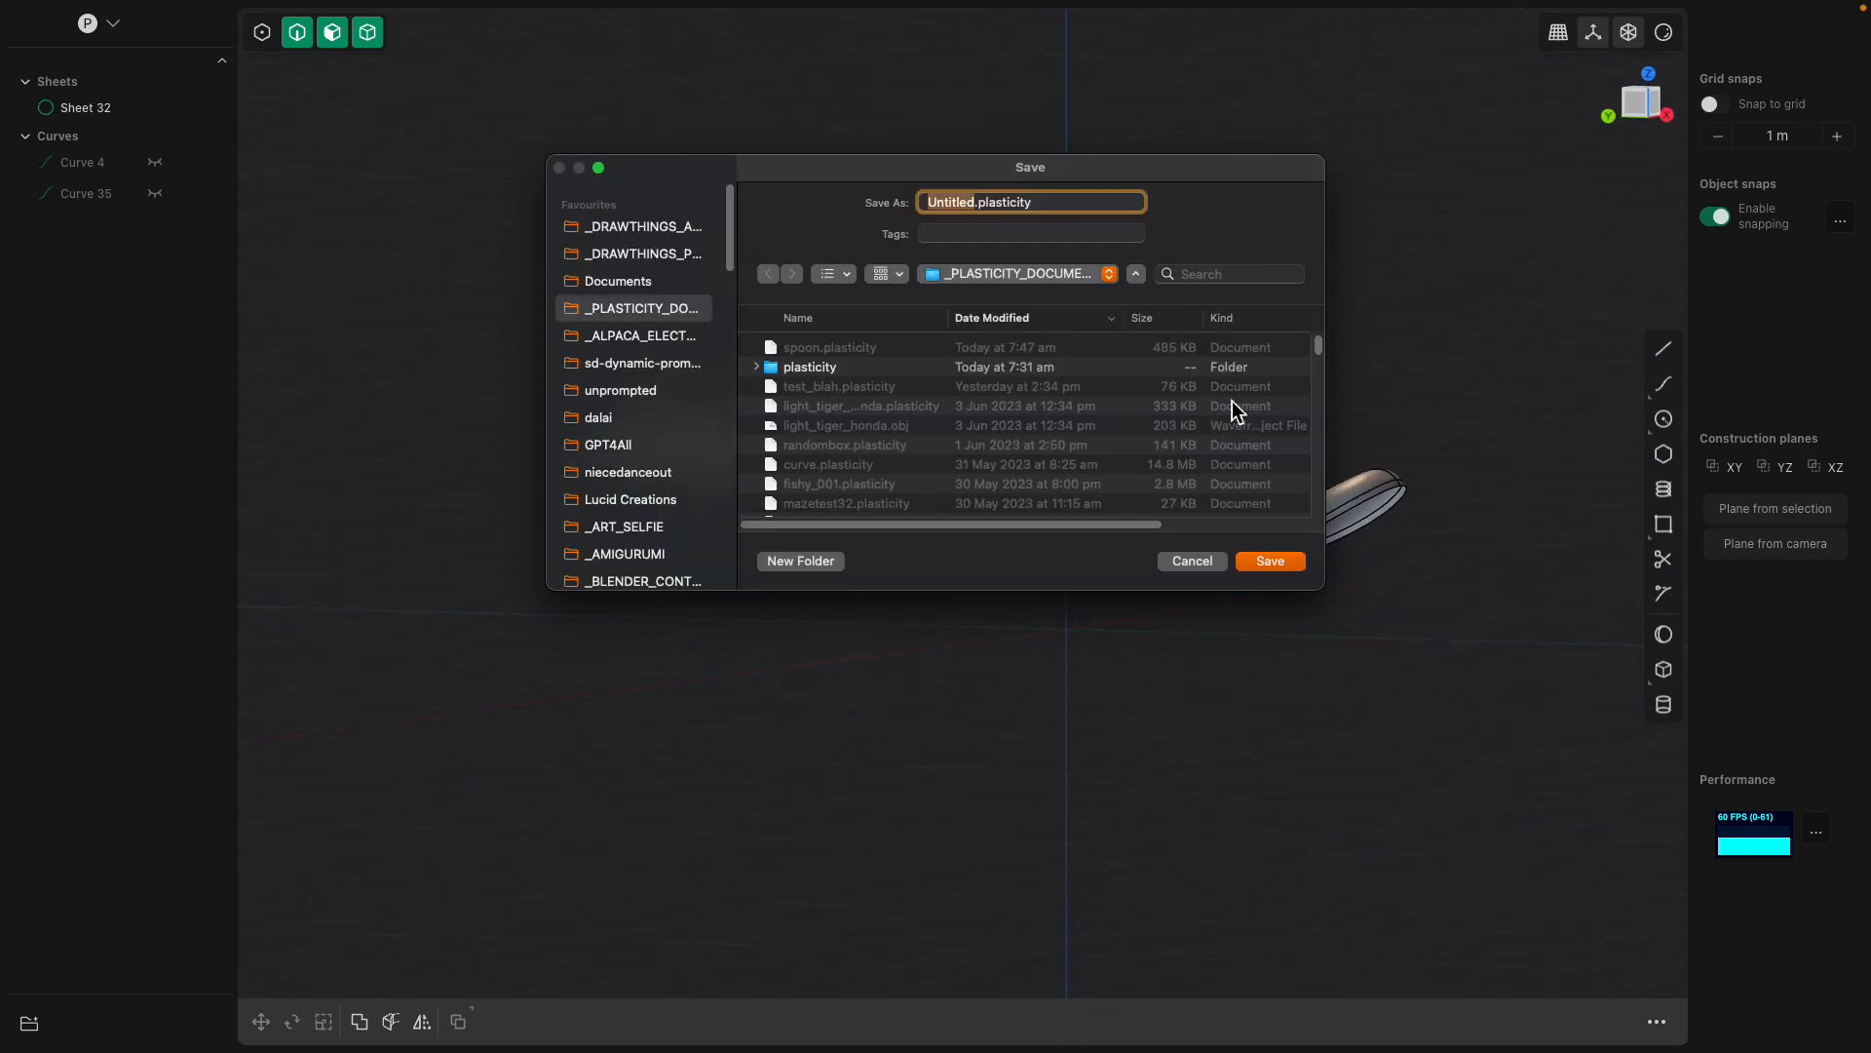
{"action": "type", "text": "spoon02"}
{"action": "key", "text": "Return"}
{"action": "middle_click_drag", "start_coordinate": [991, 414], "coordinate": [577, 421]}
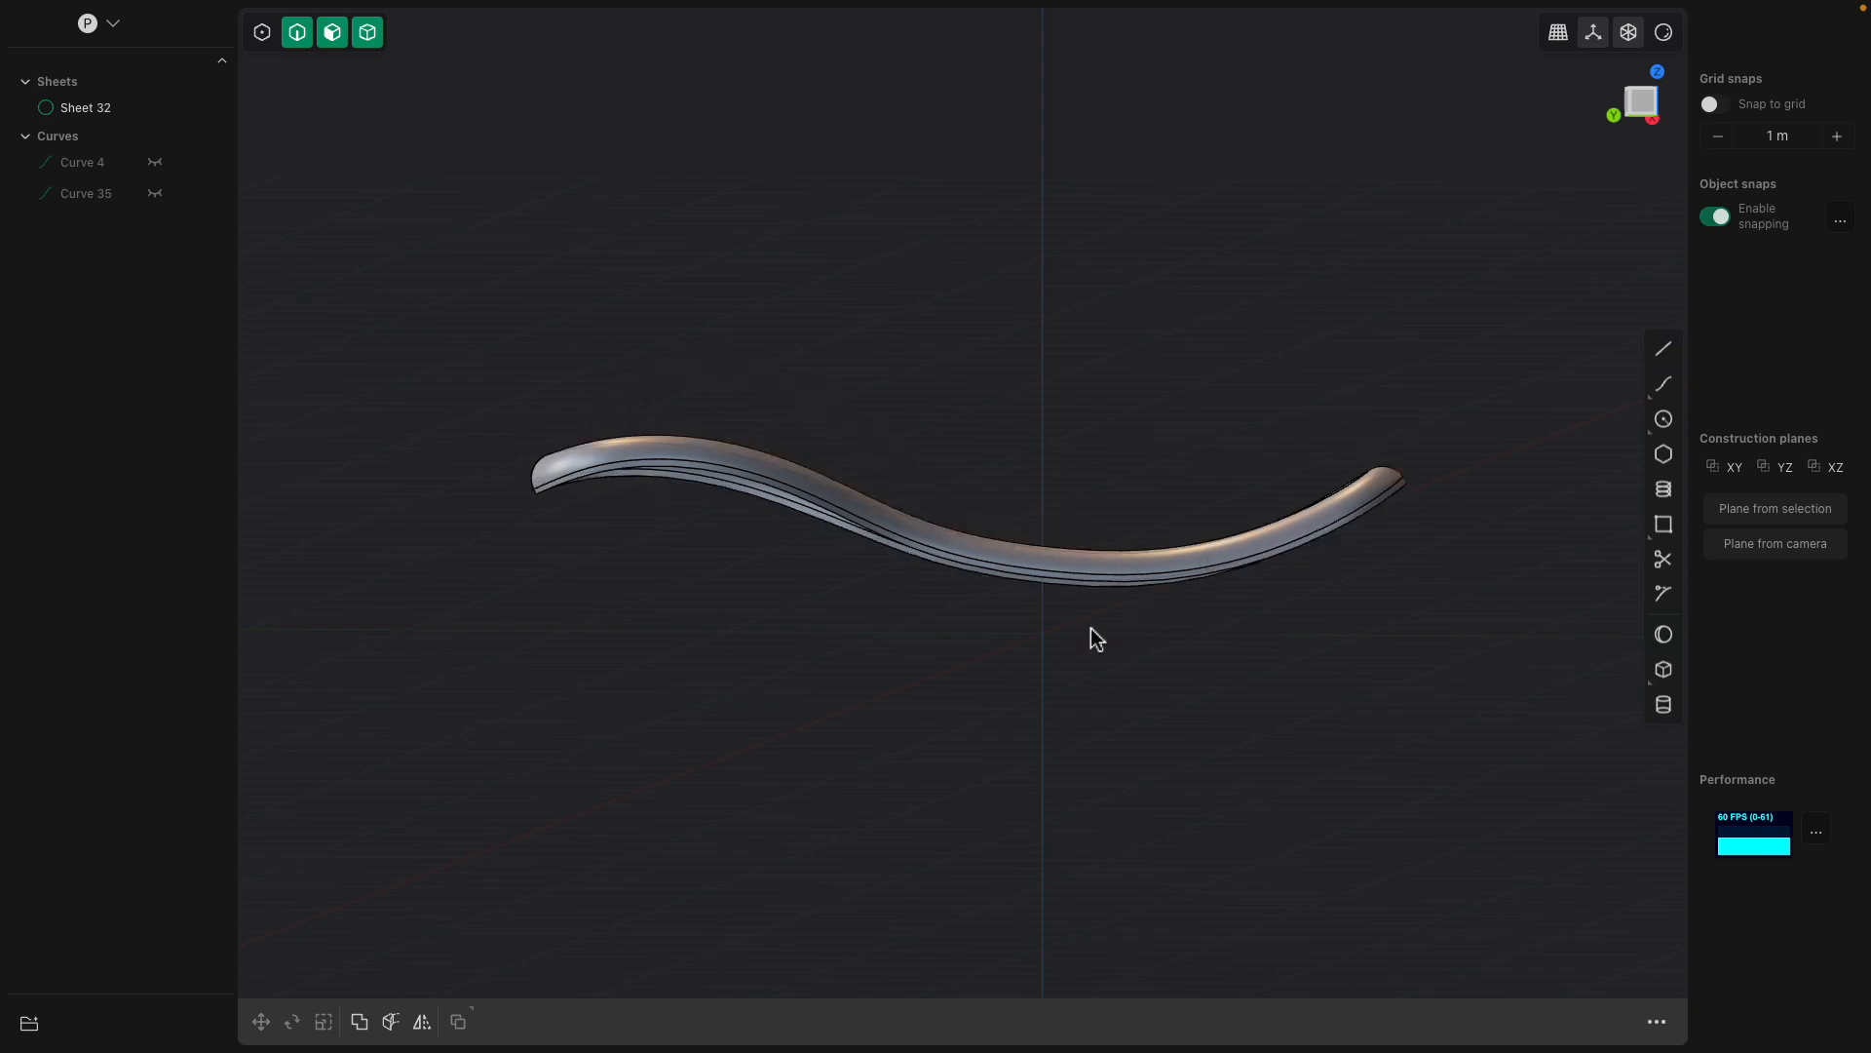
{"action": "middle_click_drag", "start_coordinate": [793, 534], "coordinate": [610, 405]}
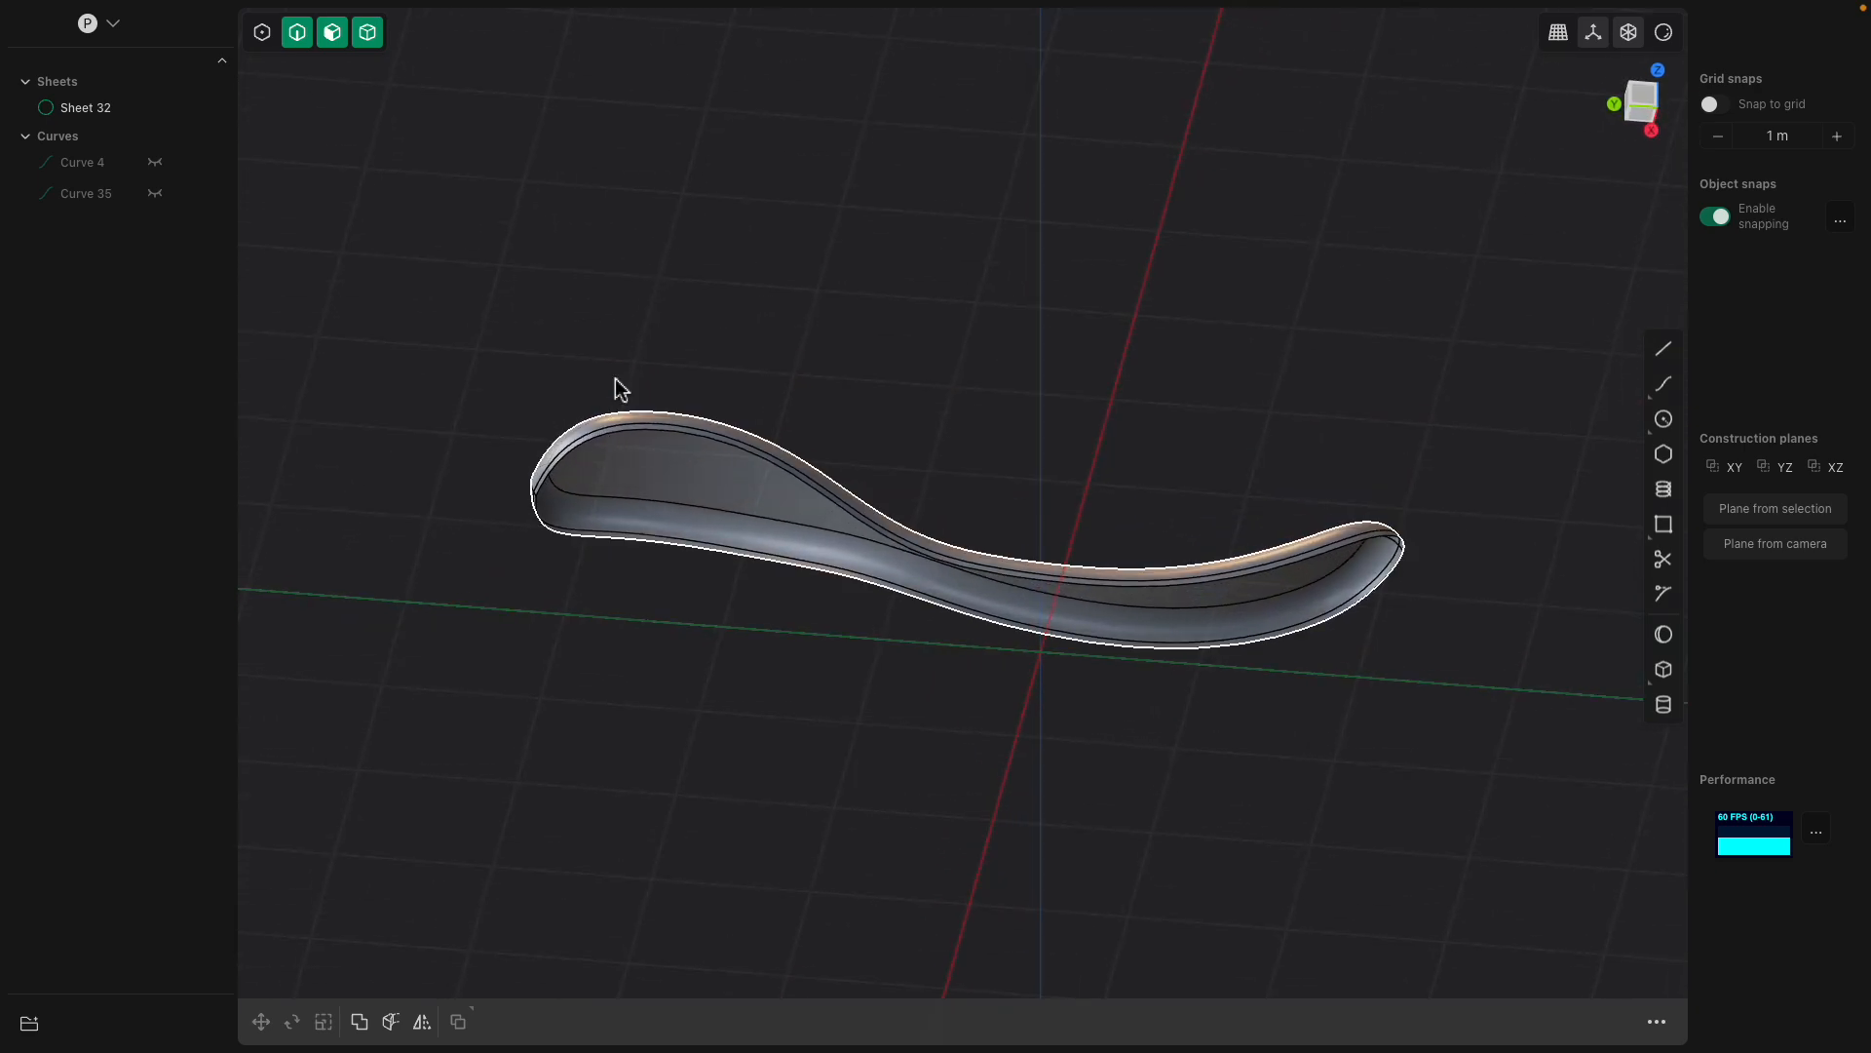
{"action": "middle_click_drag", "start_coordinate": [1094, 501], "coordinate": [858, 498]}
{"action": "left_click", "coordinate": [885, 519]}
{"action": "key", "text": "f"}
{"action": "left_click", "coordinate": [1647, 109]}
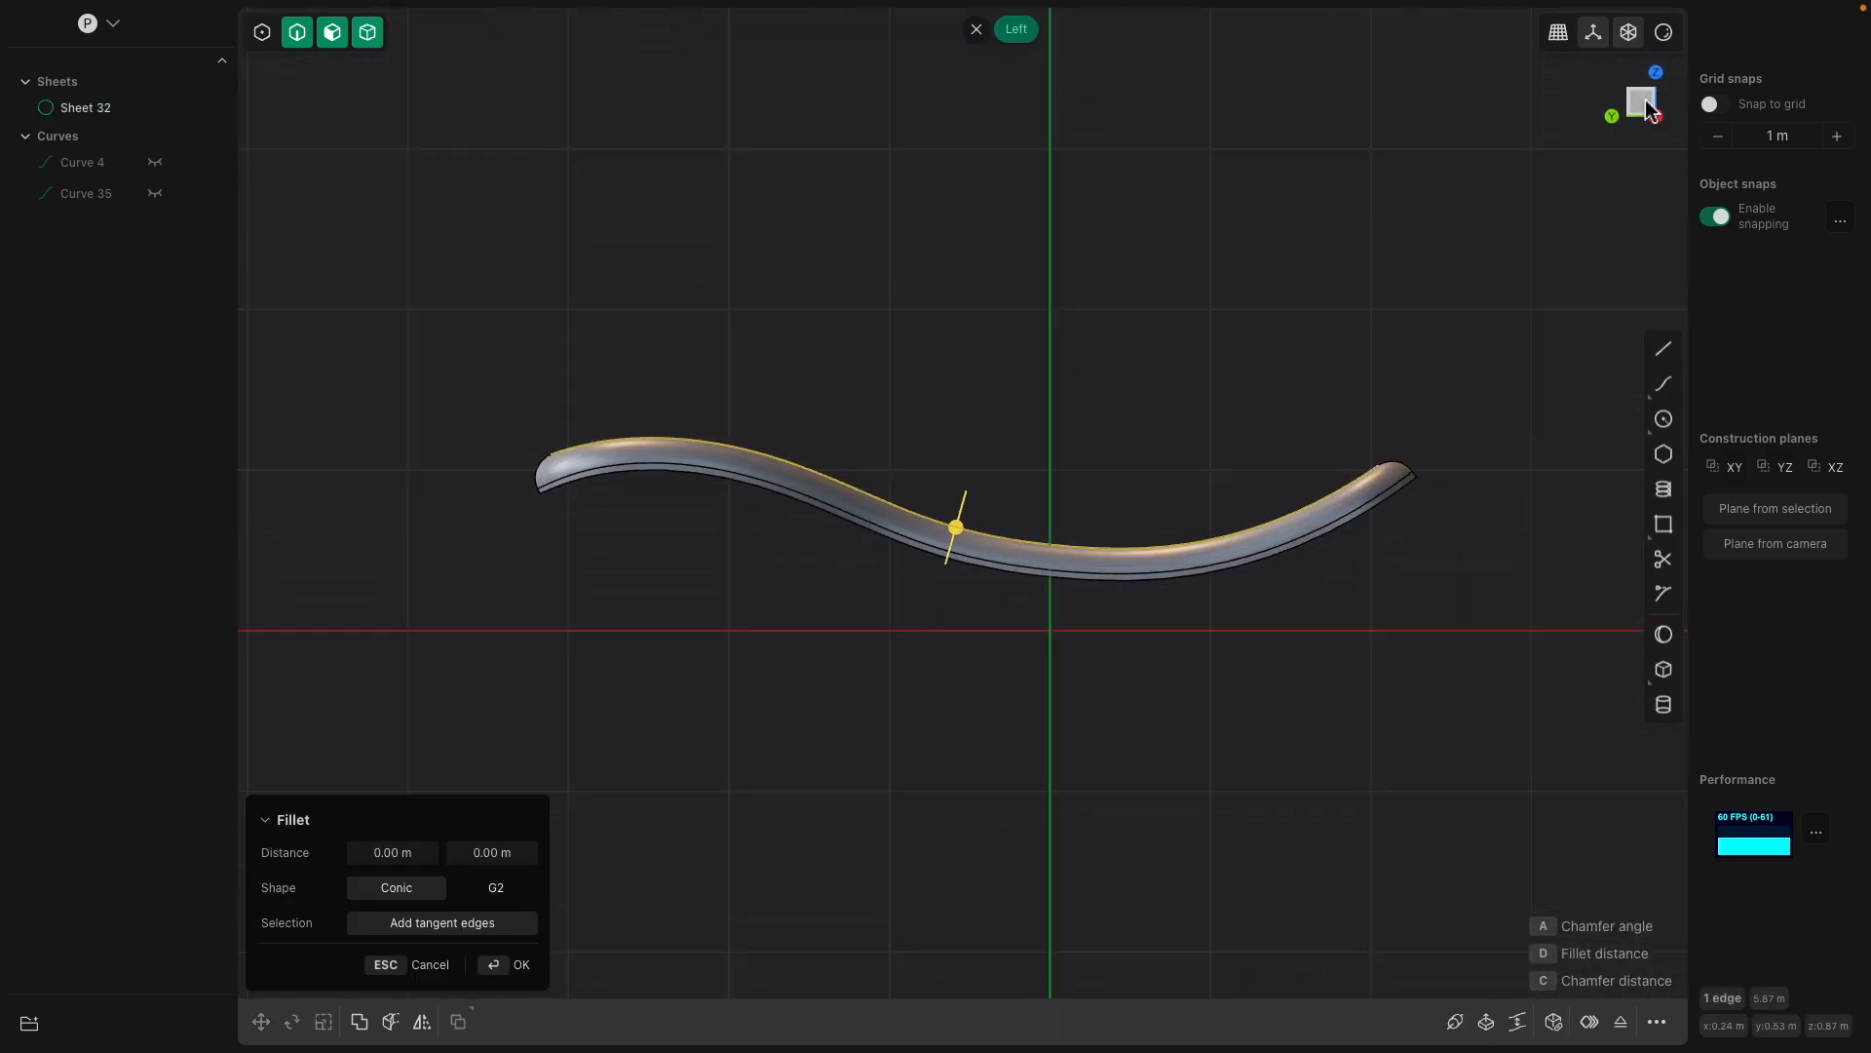
{"action": "middle_click_drag", "start_coordinate": [1315, 174], "coordinate": [1621, 627]}
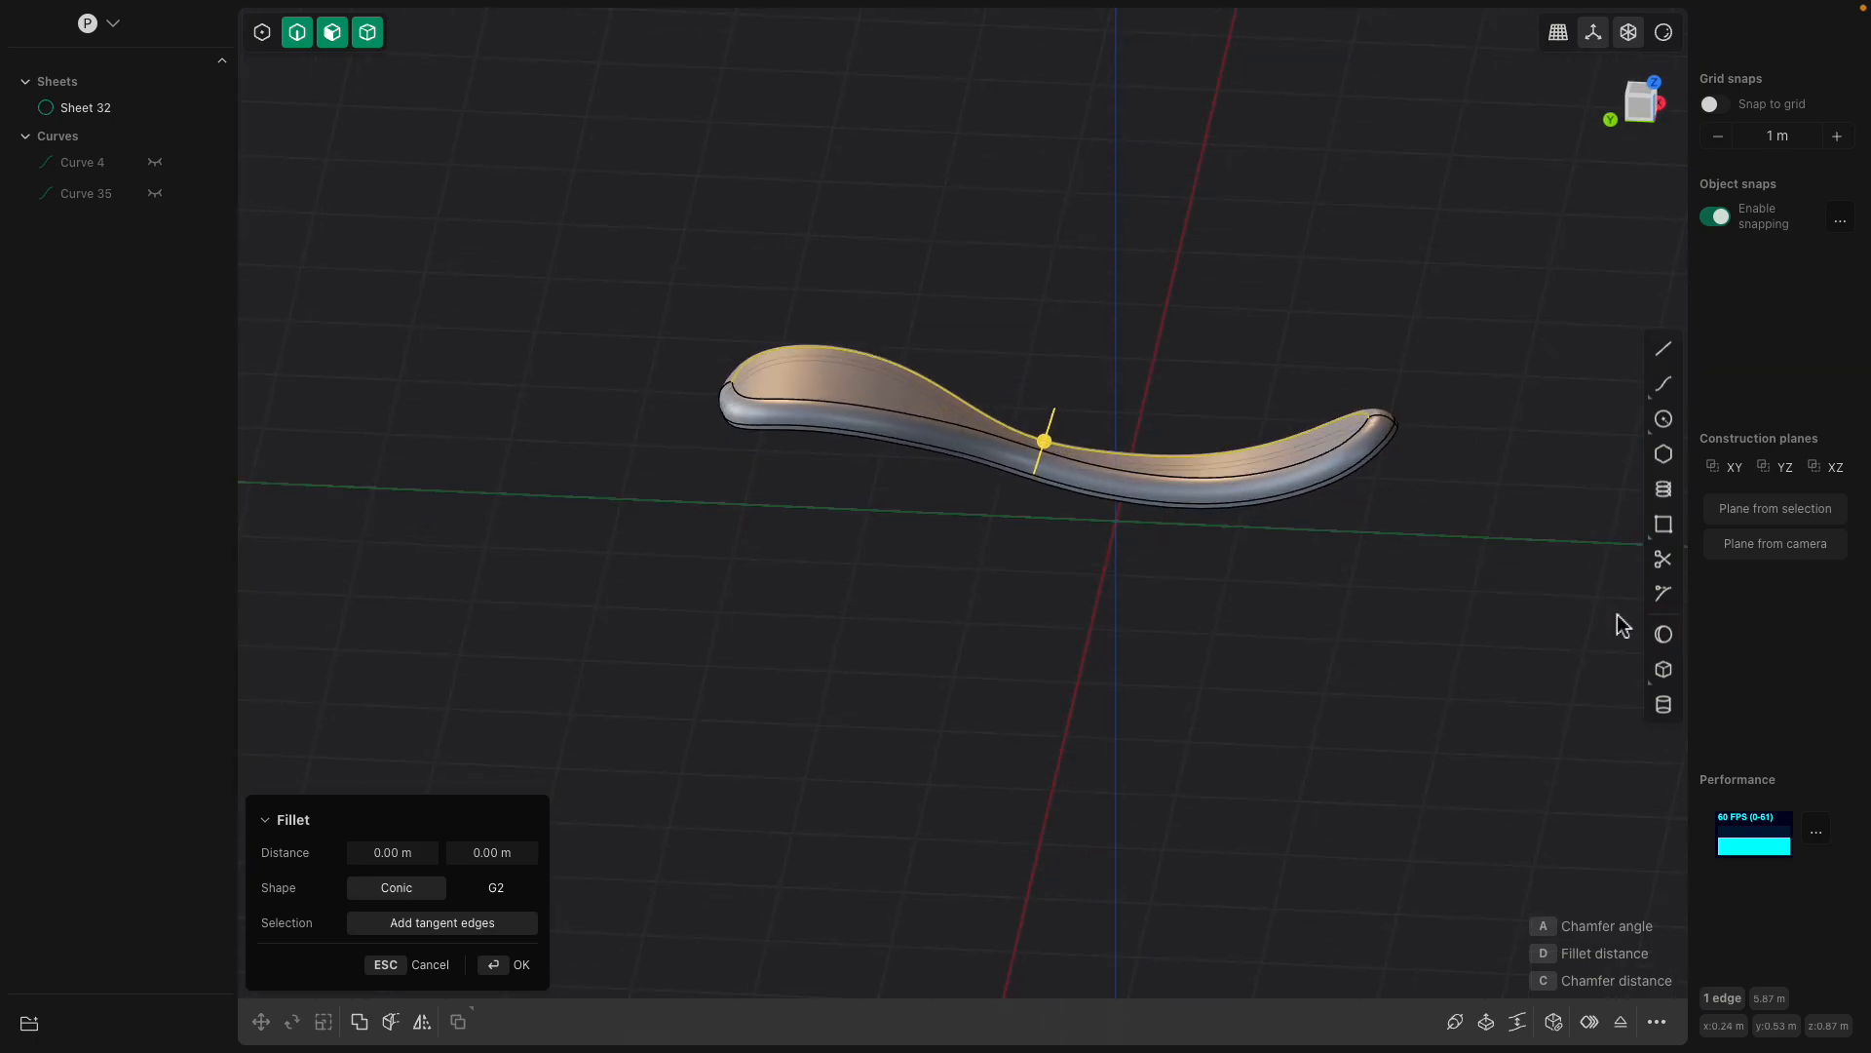
Draw a center-based box footprint about 3.85 m by 6.27 m on the Y axis beyond the spoon's handle, in the Top view.
{"action": "left_click", "coordinate": [1665, 669]}
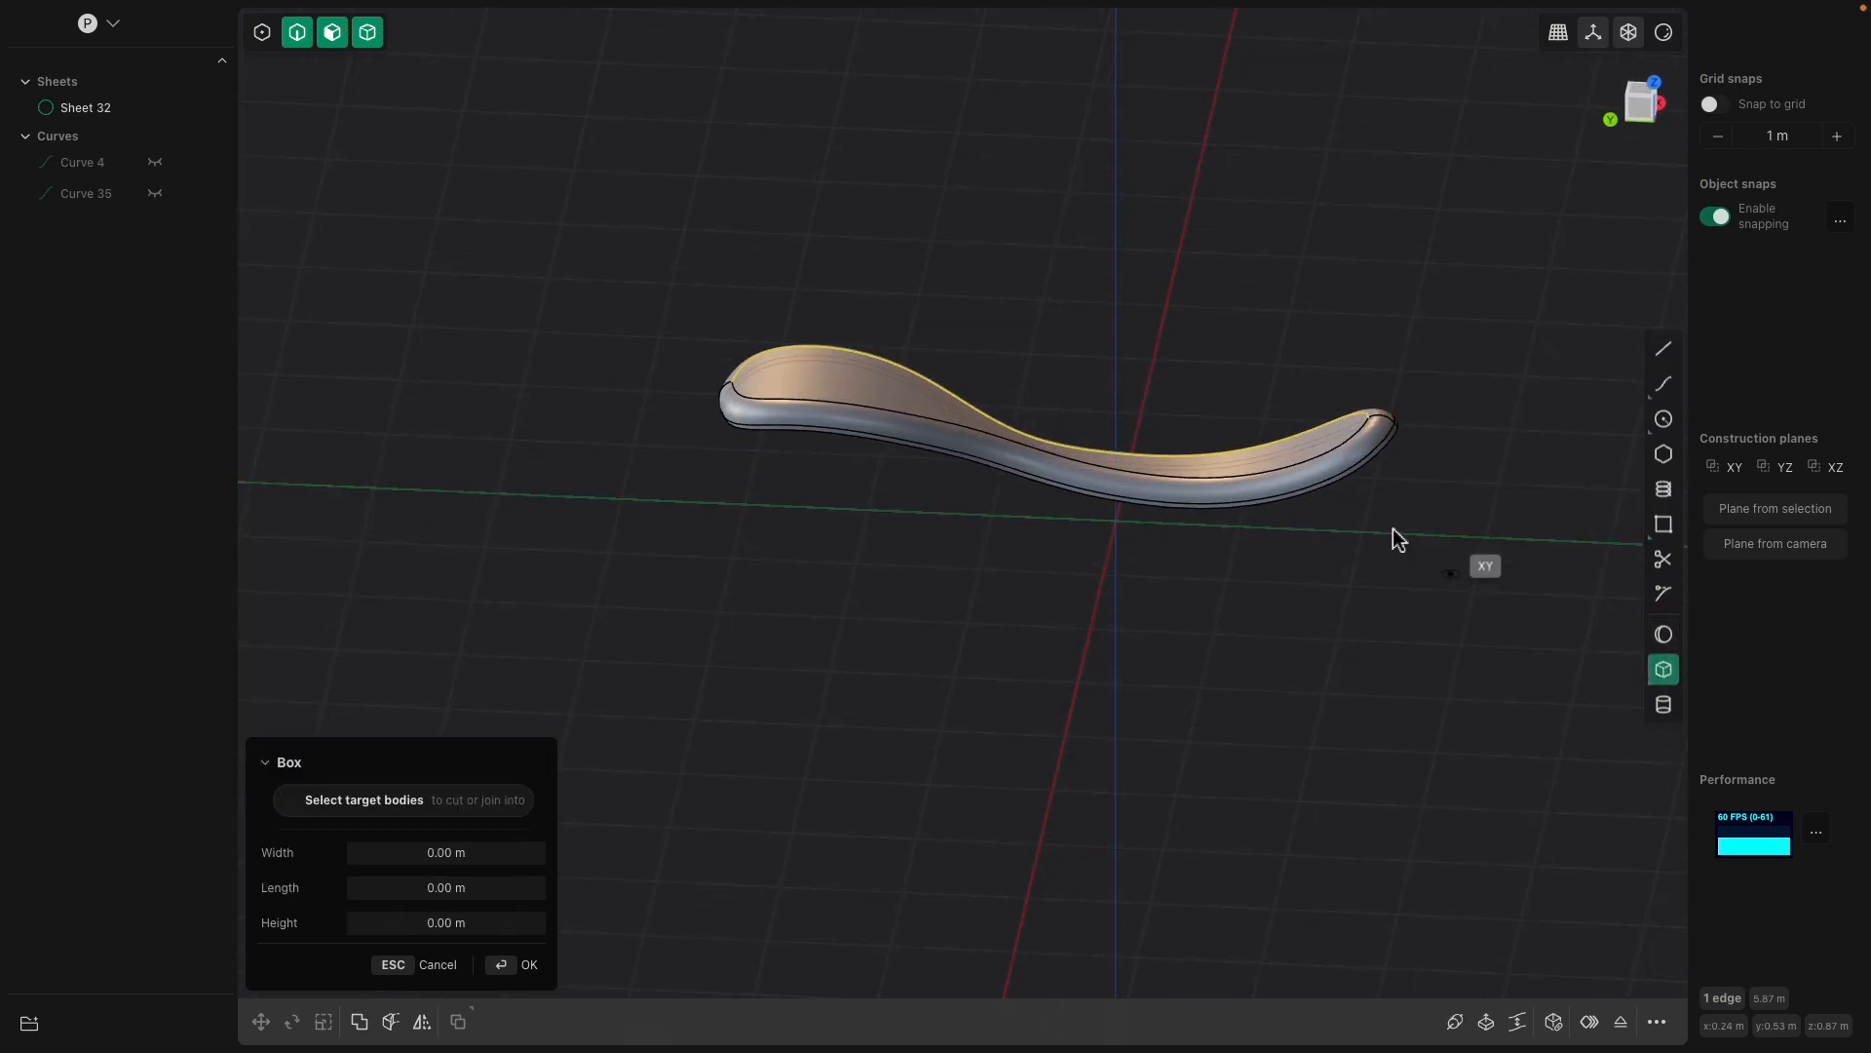
{"action": "middle_click_drag", "start_coordinate": [1411, 546], "coordinate": [1418, 319]}
{"action": "left_click", "coordinate": [1640, 96]}
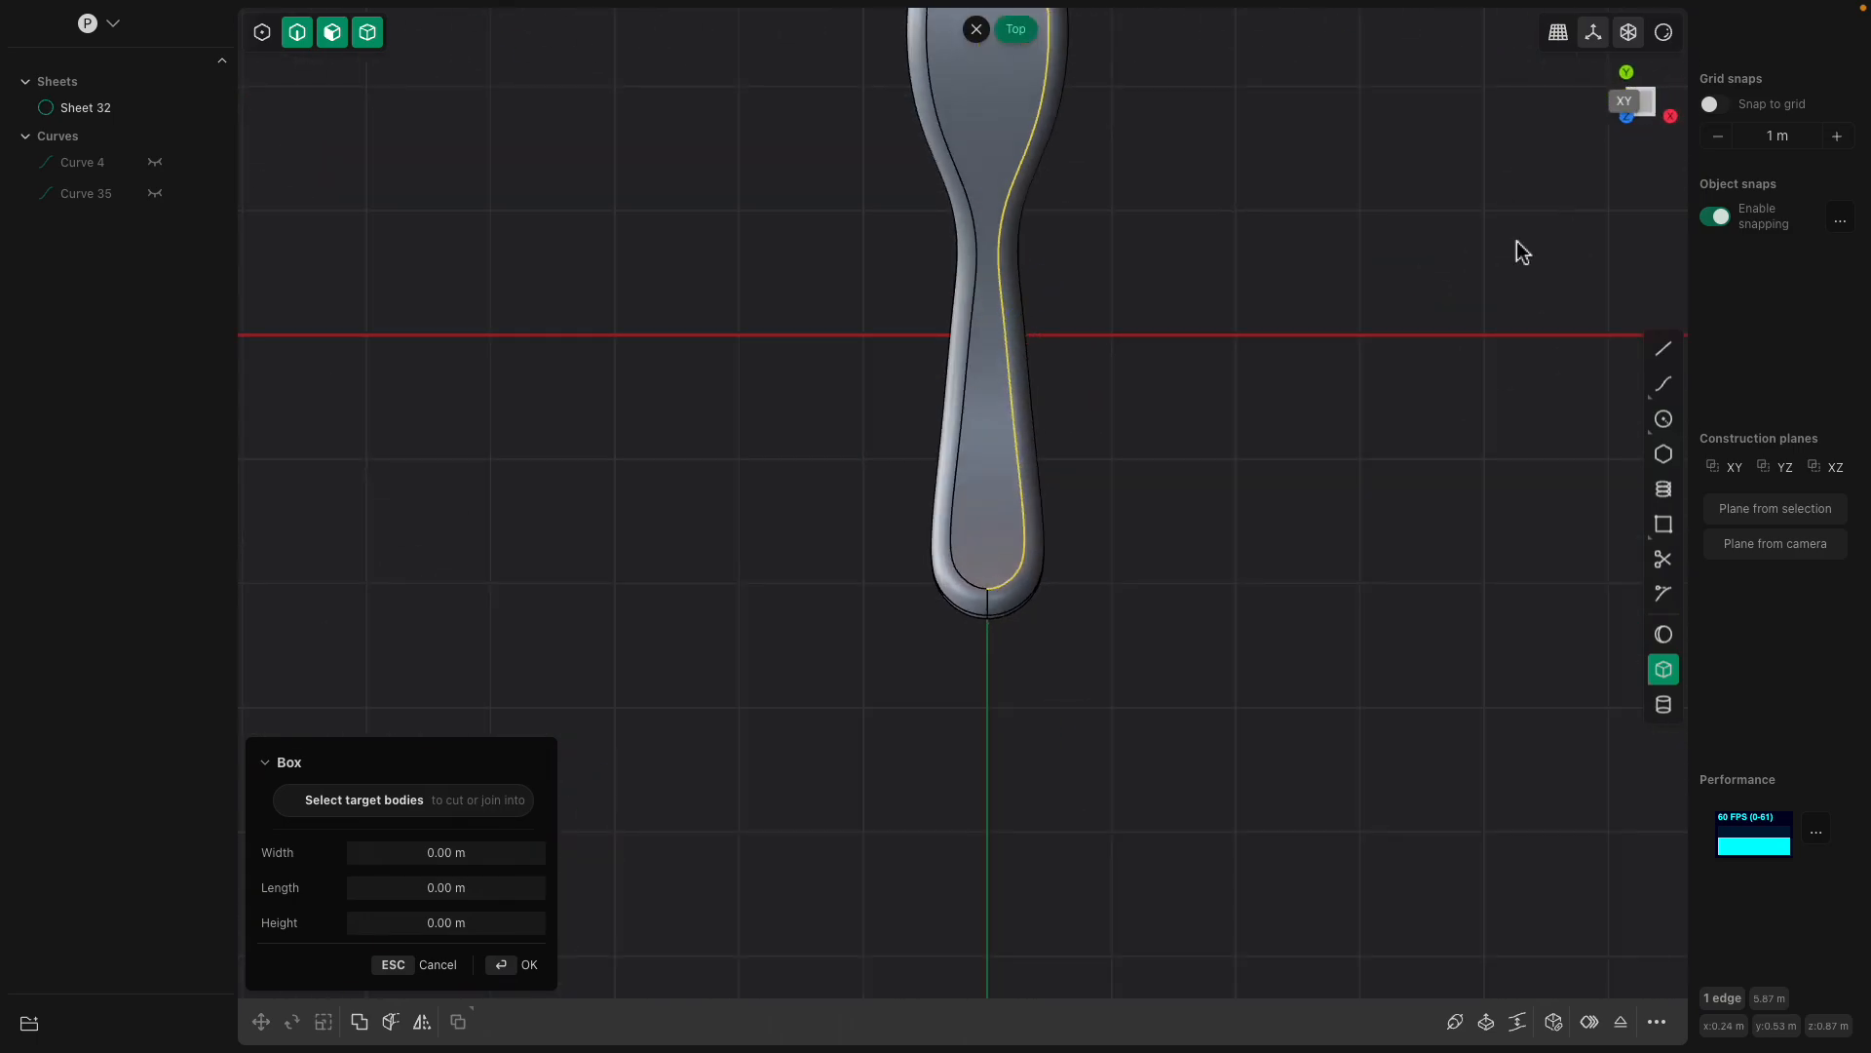
{"action": "left_click", "coordinate": [877, 628]}
{"action": "key", "text": "Tab"}
{"action": "key", "text": "Tab"}
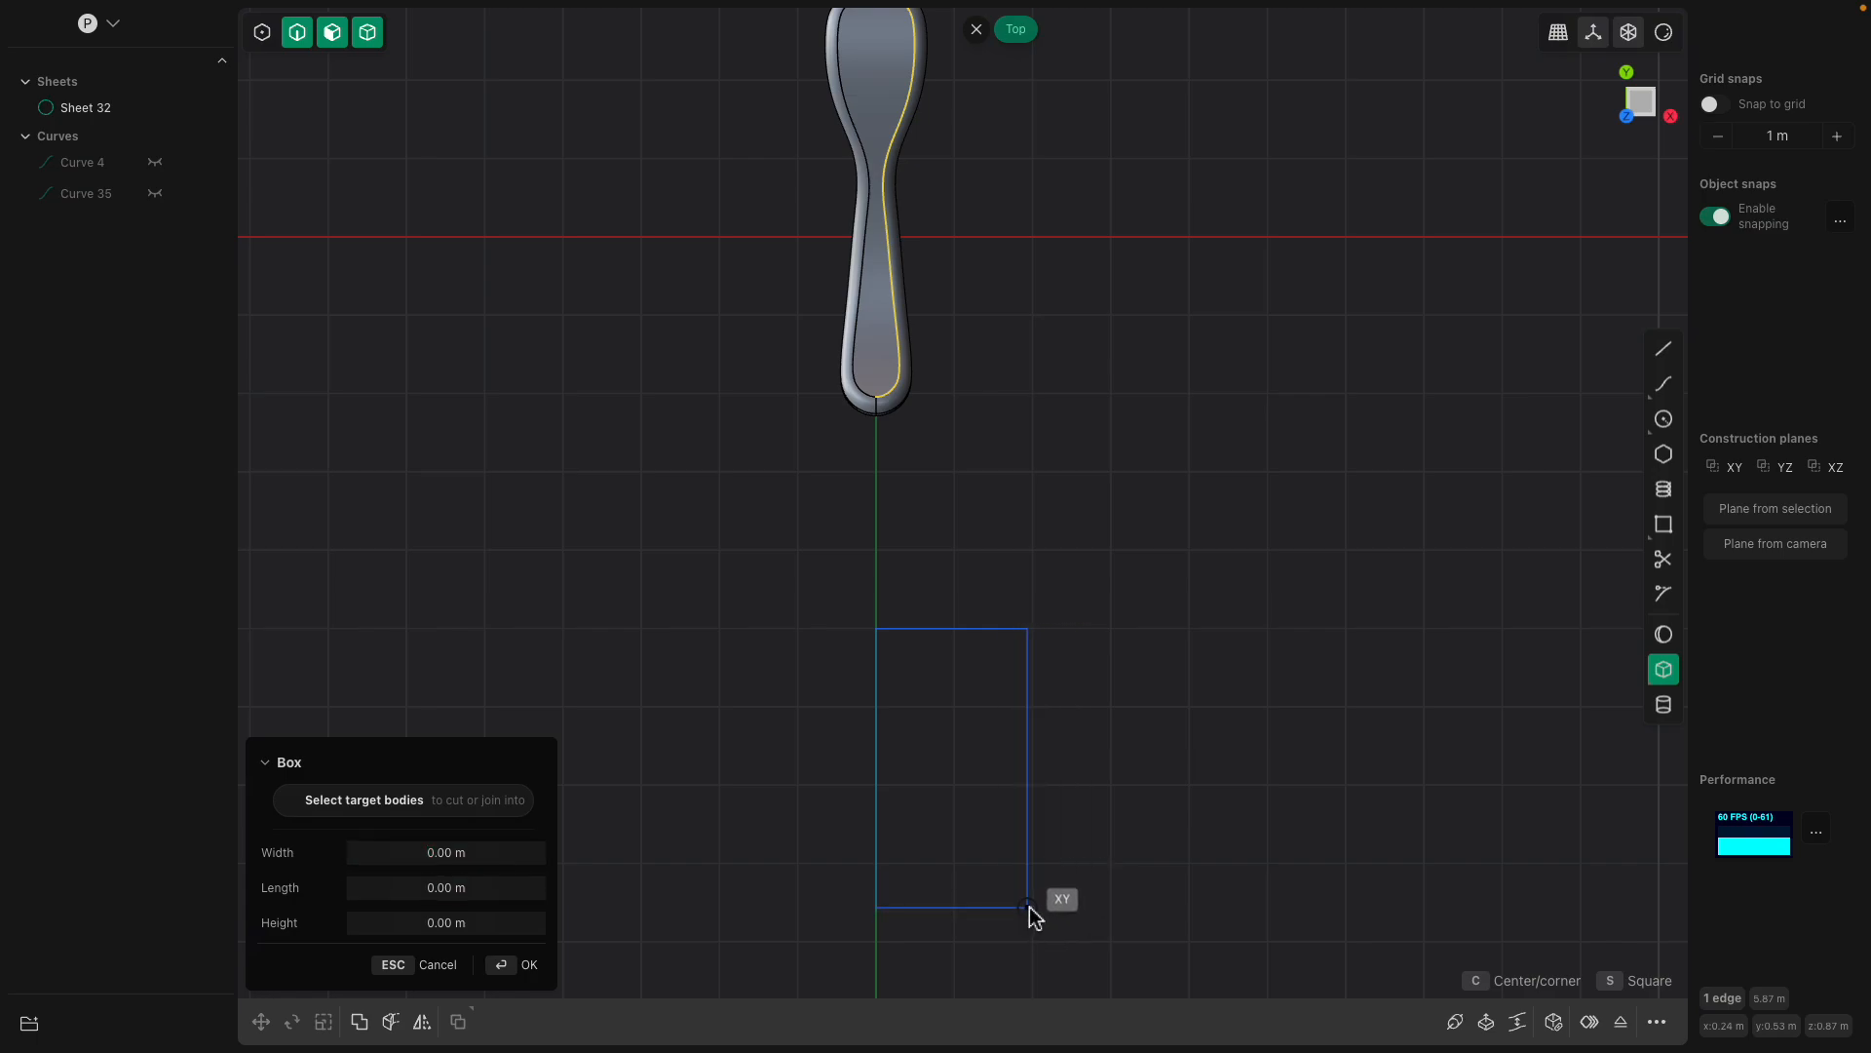
{"action": "scroll", "coordinate": [988, 885], "scroll_direction": "down", "scroll_amount": 1}
{"action": "key", "text": "c"}
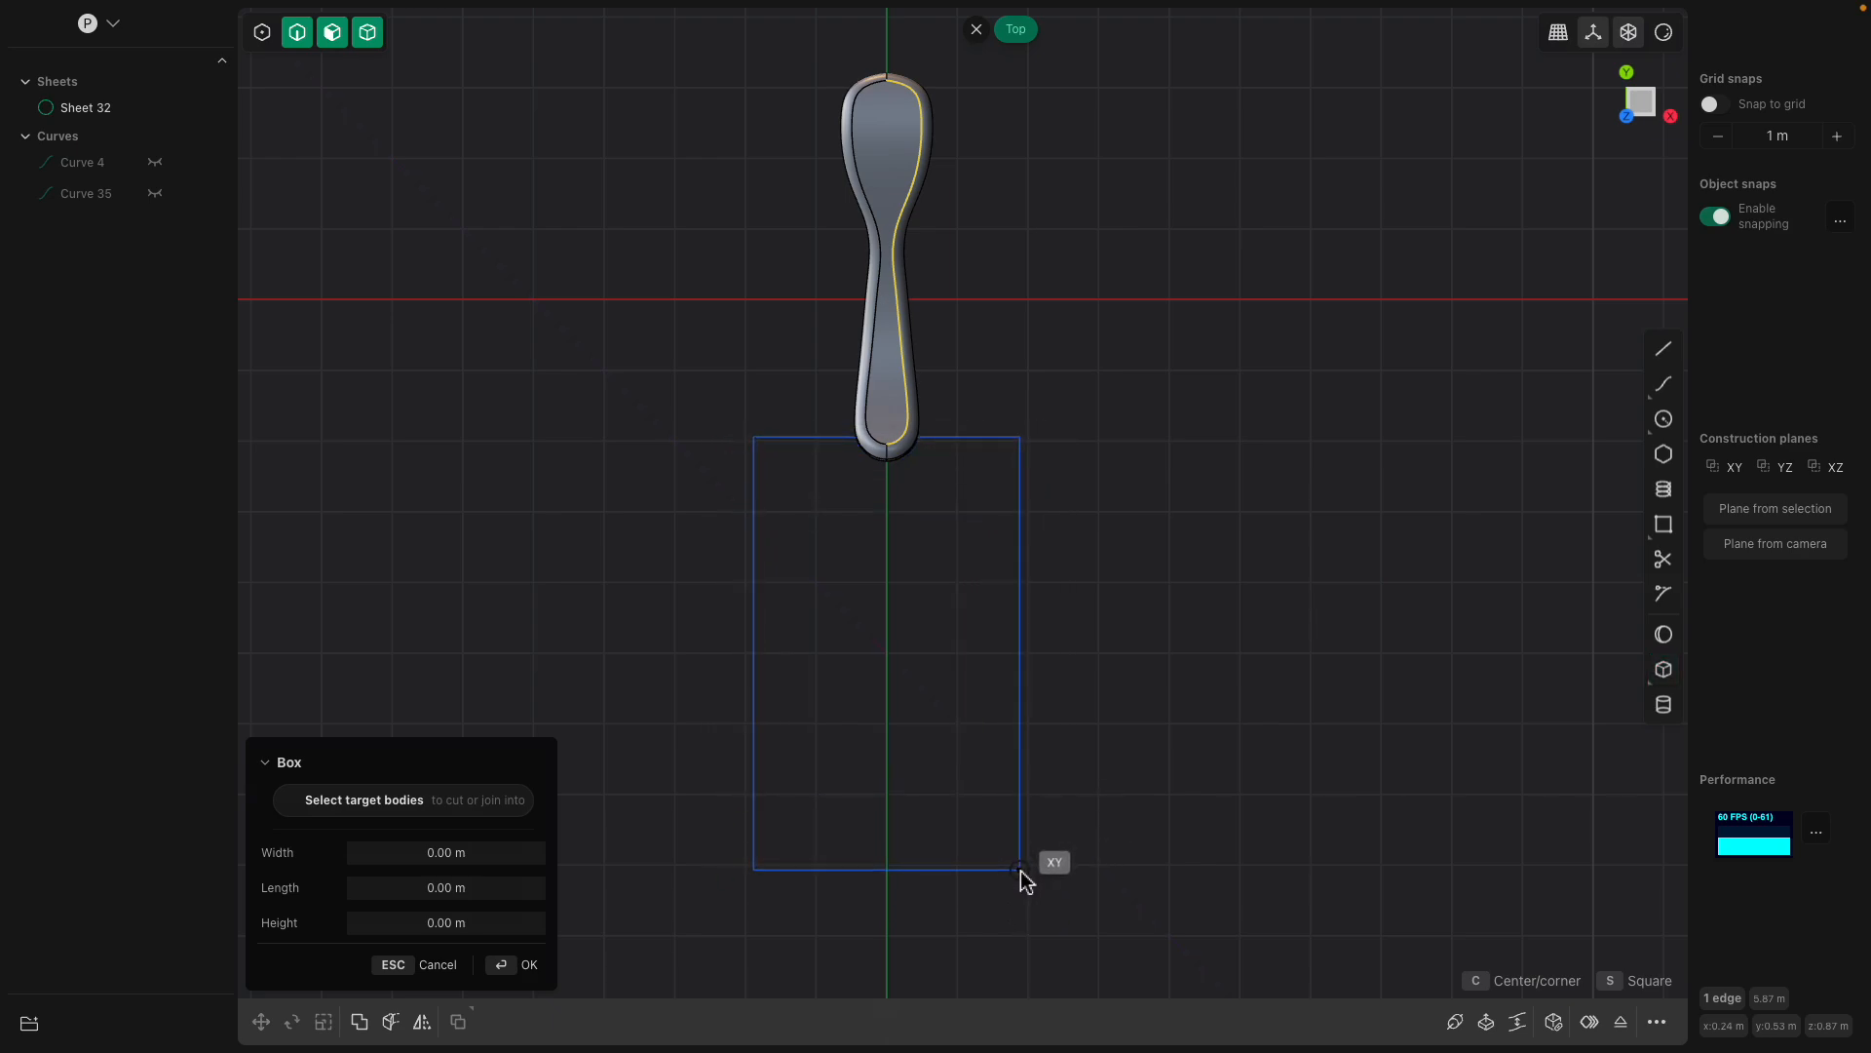
{"action": "left_click", "coordinate": [1025, 874]}
Raise the box to a height of about 2.29 m and create it as a separate solid.
{"action": "middle_click_drag", "start_coordinate": [1024, 848], "coordinate": [1142, 475]}
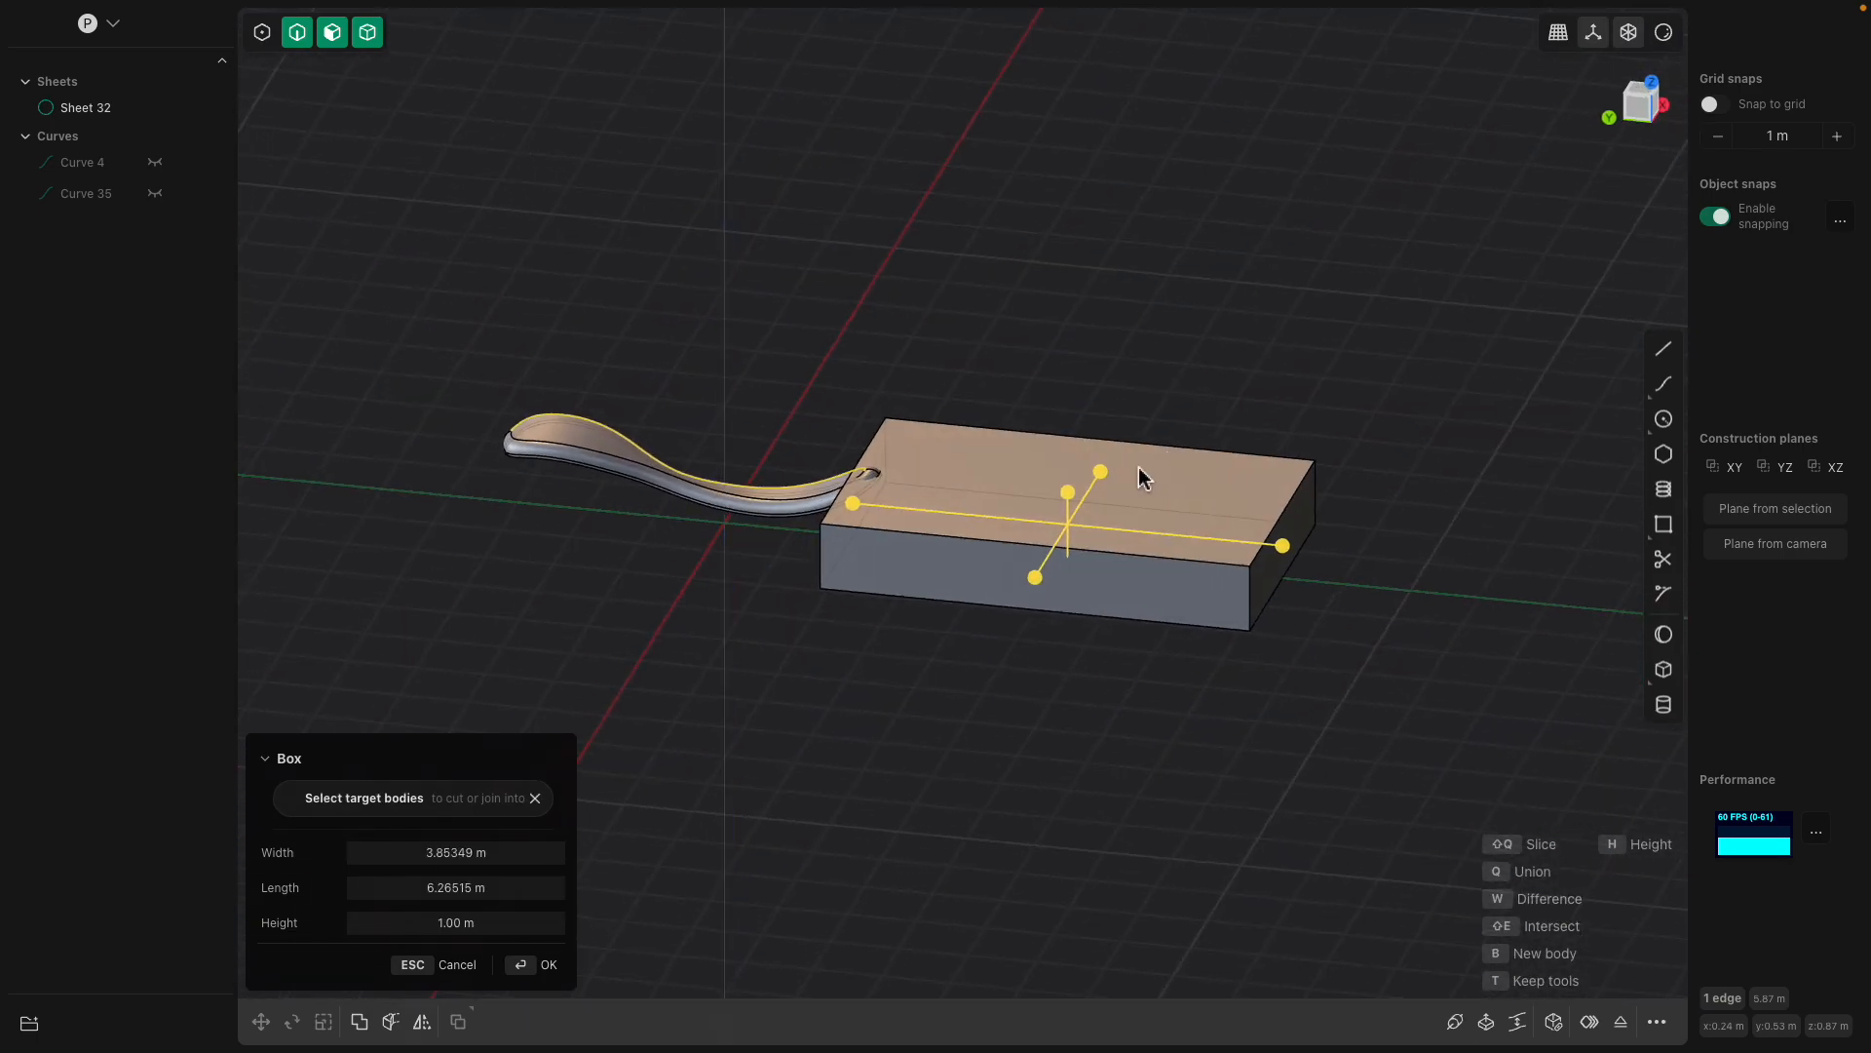
{"action": "left_click", "coordinate": [1014, 433]}
{"action": "left_click", "coordinate": [1013, 433]}
{"action": "middle_click_drag", "start_coordinate": [1013, 434], "coordinate": [1079, 456]}
{"action": "left_click", "coordinate": [1072, 514]}
{"action": "left_click", "coordinate": [1065, 509]}
{"action": "left_click", "coordinate": [1079, 456]}
{"action": "left_click_drag", "start_coordinate": [1079, 449], "coordinate": [1080, 294]}
{"action": "middle_click_drag", "start_coordinate": [1080, 294], "coordinate": [1027, 458]}
{"action": "key", "text": "Return"}
Fillet the box's four vertical corner edges with a distance of about 0.92 m.
{"action": "left_click", "coordinate": [1080, 478]}
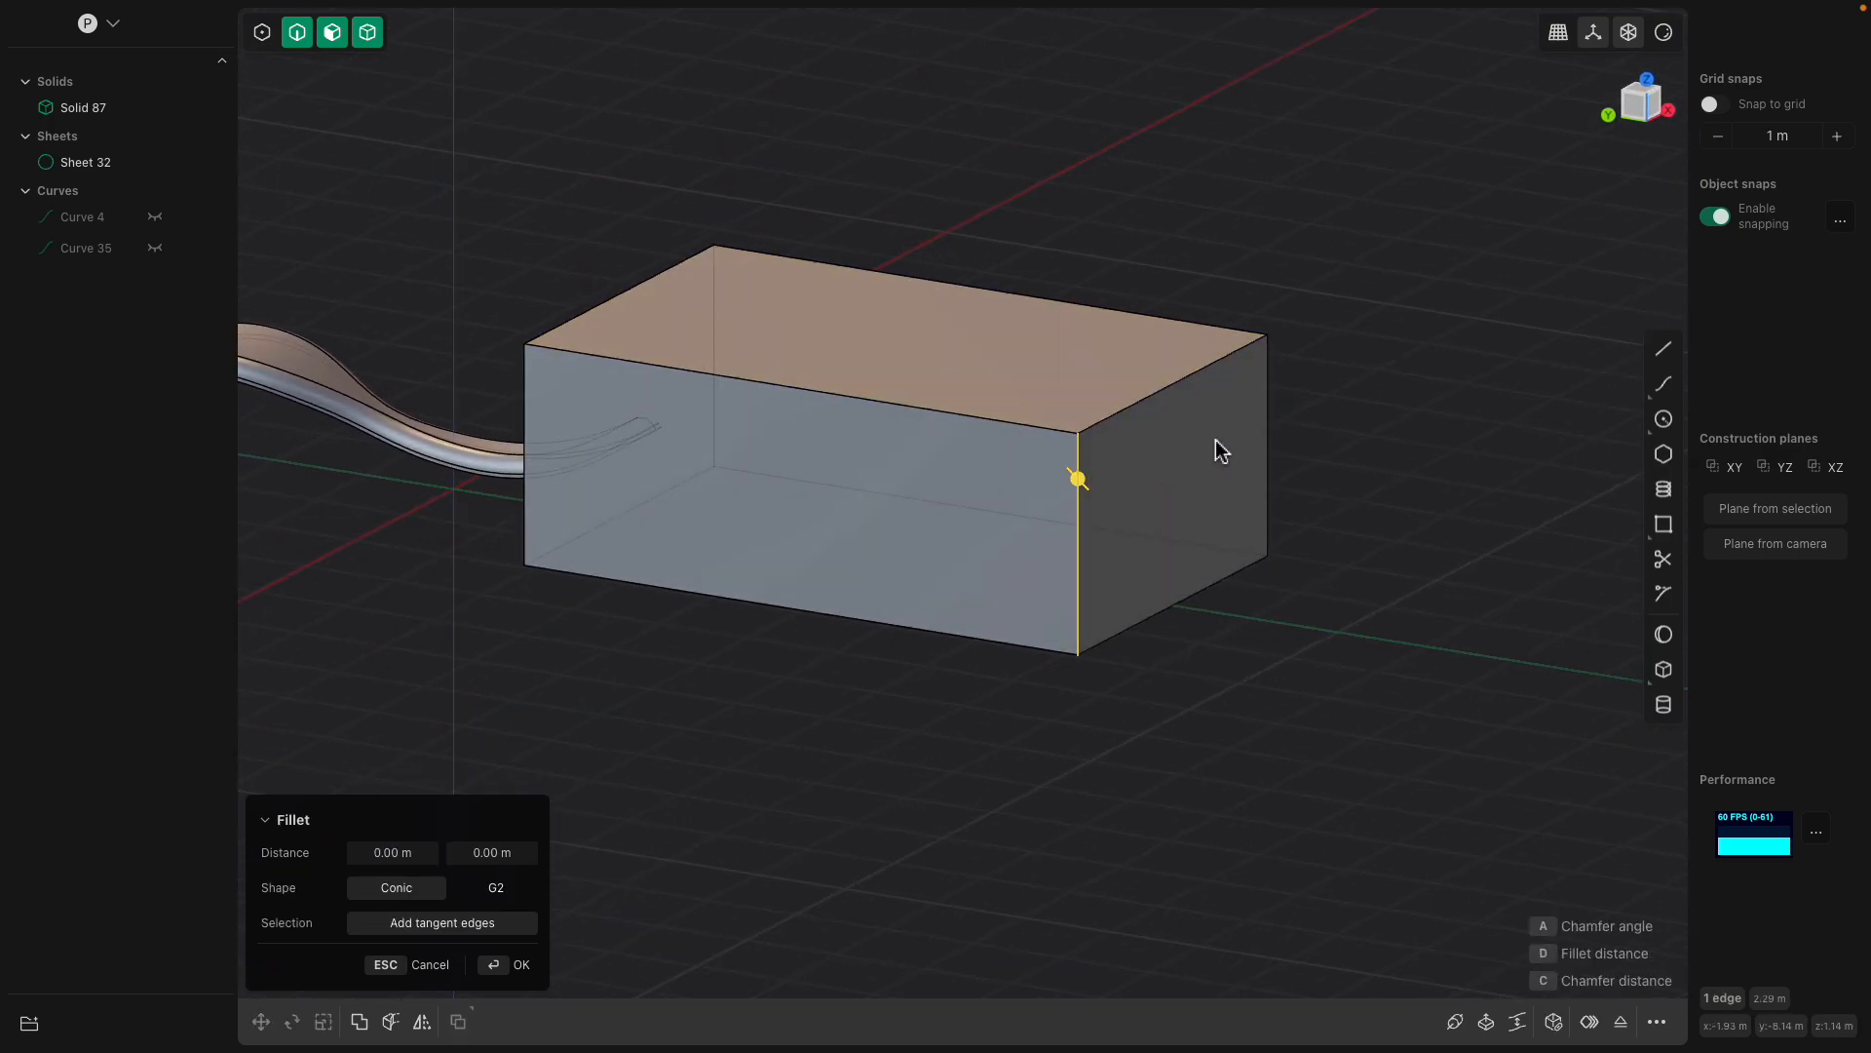
{"action": "left_click", "coordinate": [1266, 434]}
{"action": "middle_click_drag", "start_coordinate": [688, 416], "coordinate": [677, 459]}
{"action": "left_click", "coordinate": [708, 456]}
{"action": "left_click_drag", "start_coordinate": [992, 635], "coordinate": [1057, 692]}
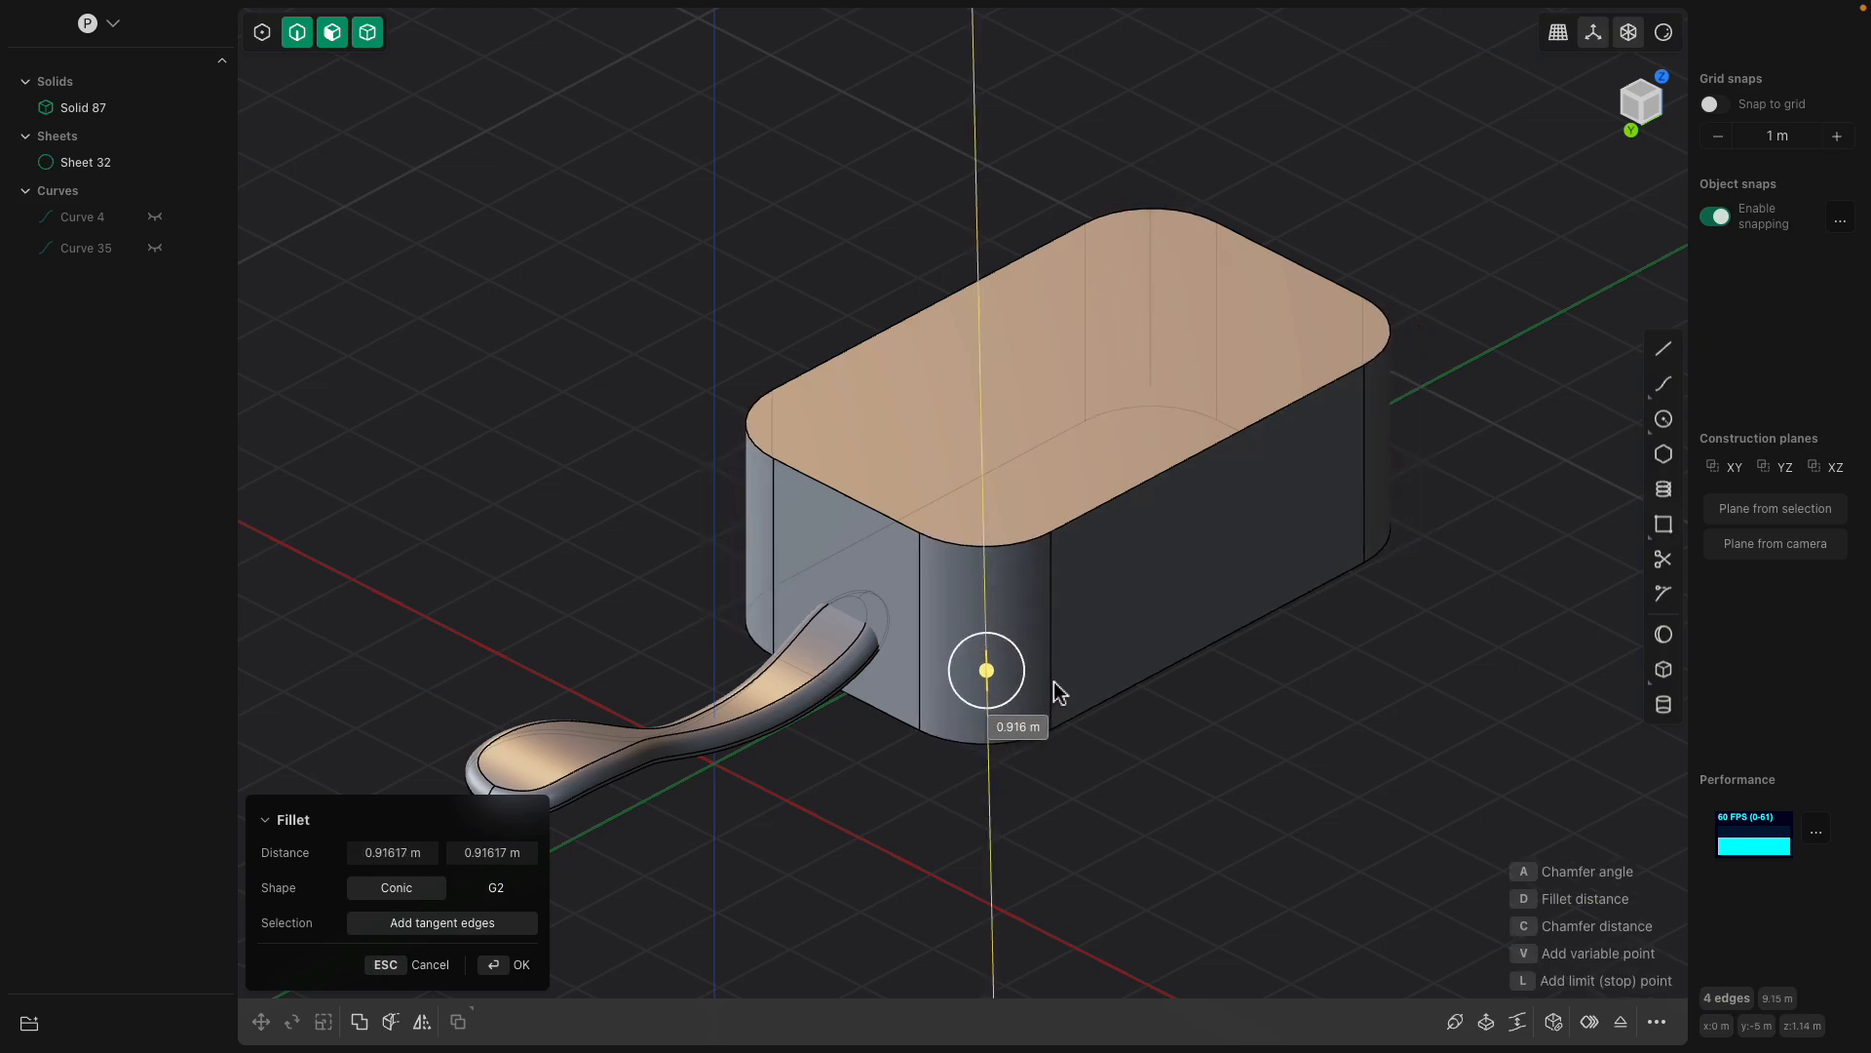
{"action": "middle_click_drag", "start_coordinate": [1057, 692], "coordinate": [1014, 481]}
{"action": "key", "text": "Return"}
Fillet the edges around the box's bottom face with a distance of about 0.215 m.
{"action": "left_click", "coordinate": [1028, 464]}
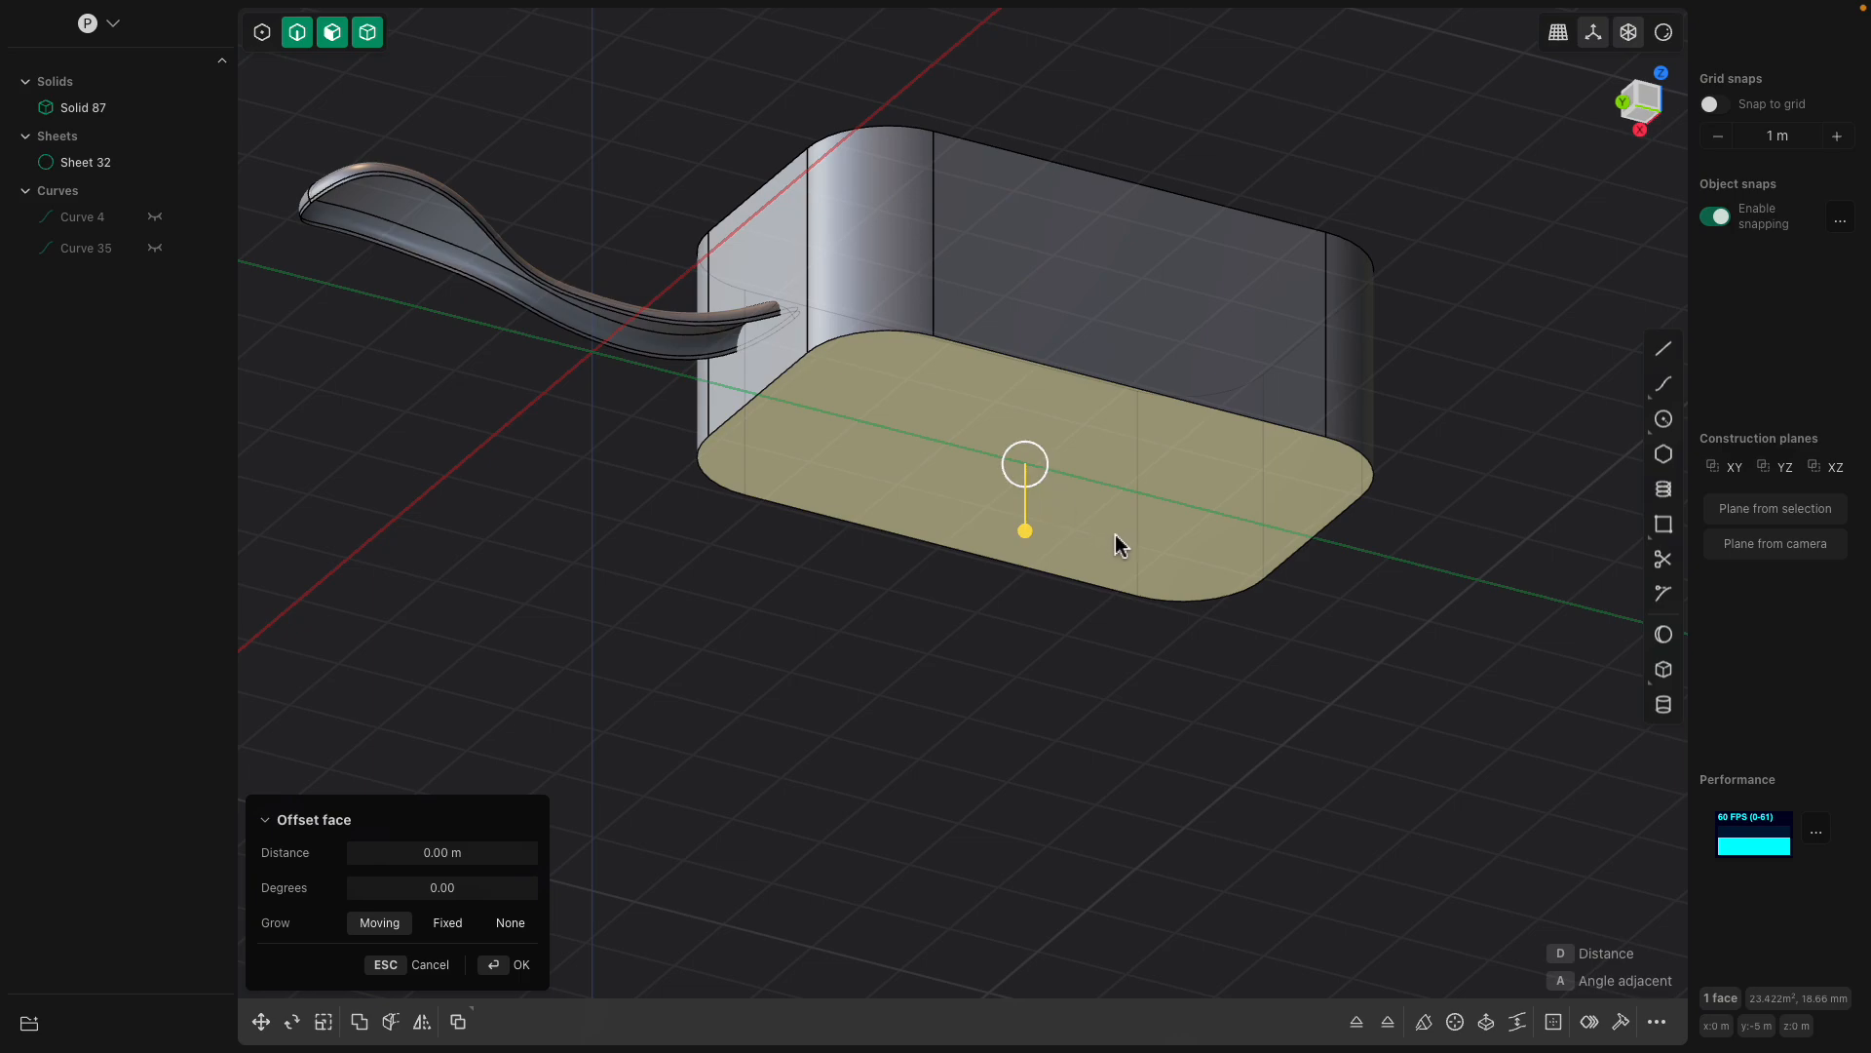
{"action": "key", "text": "f"}
{"action": "mouse_move", "coordinate": [1209, 599]}
{"action": "left_mouse_down"}
{"action": "mouse_move", "coordinate": [1278, 669]}
{"action": "mouse_move", "coordinate": [1217, 629]}
{"action": "left_mouse_up"}
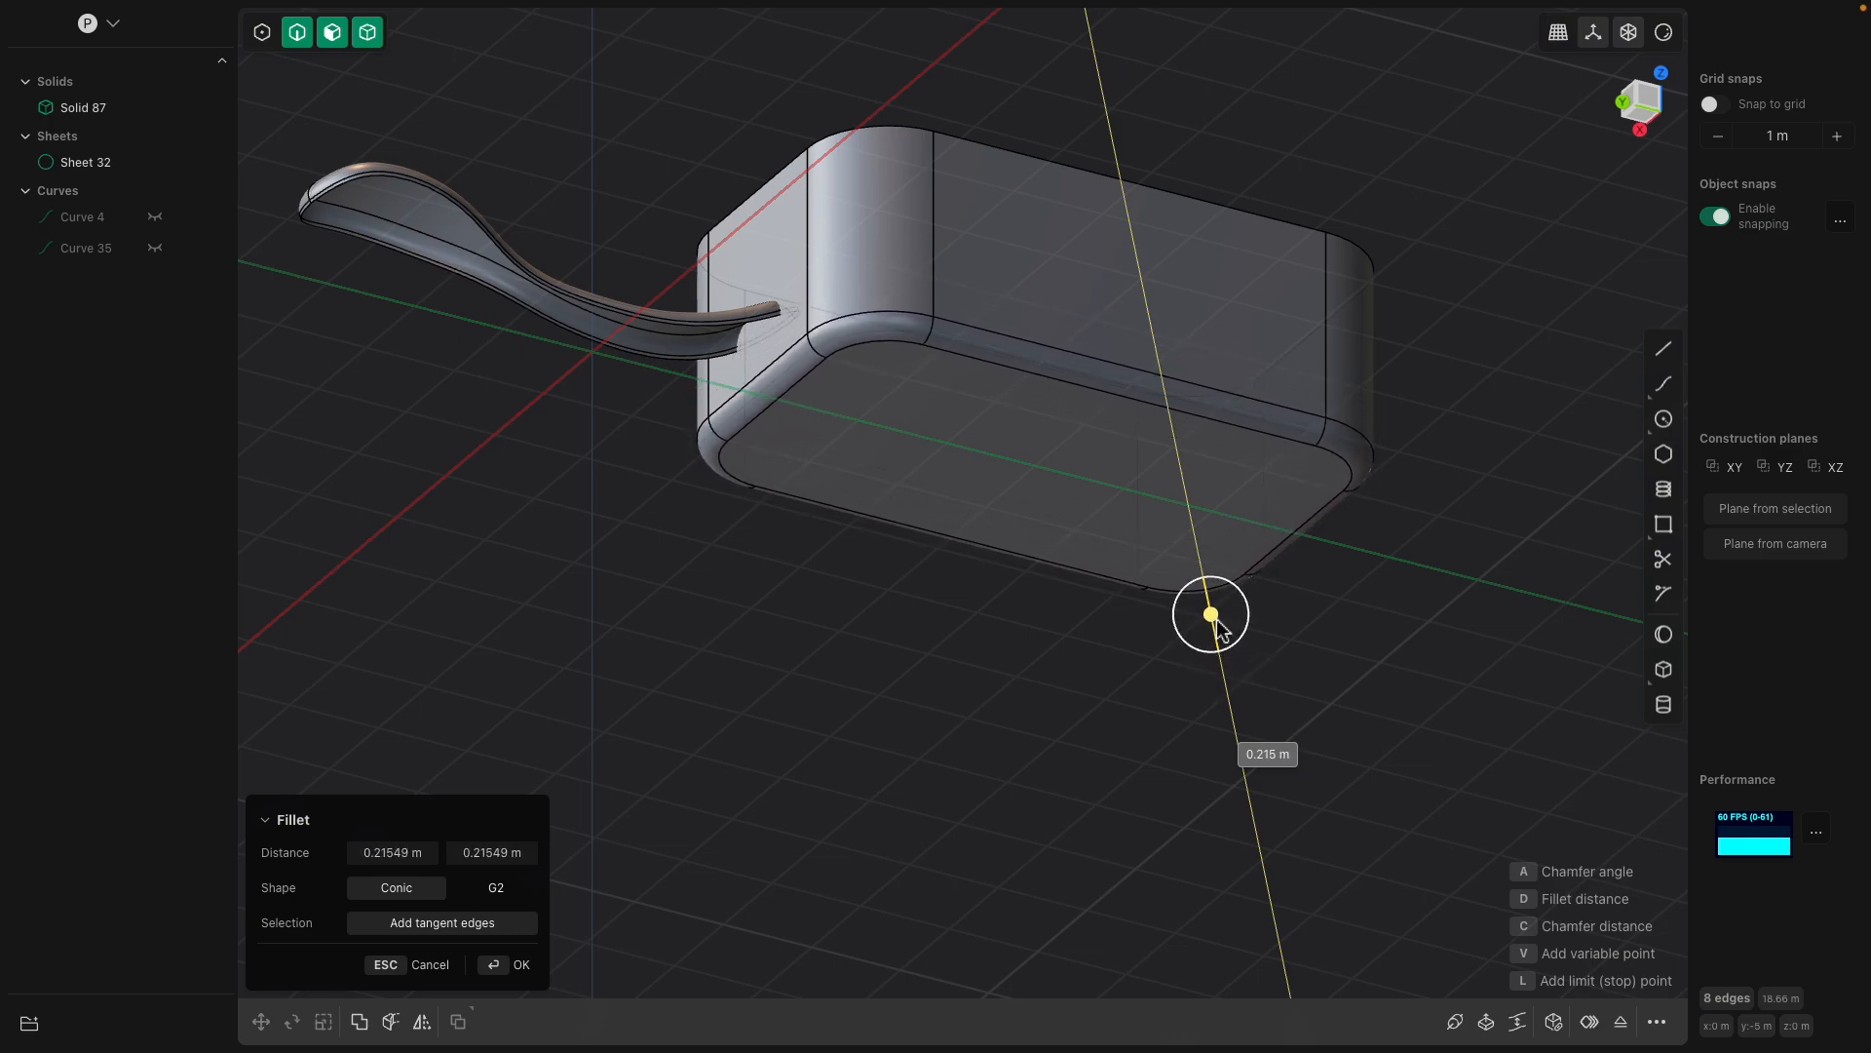
Offset the top face's outline inward to split off an inner face with an even rim around it.
{"action": "middle_click_drag", "start_coordinate": [1051, 412], "coordinate": [1011, 619]}
{"action": "left_click", "coordinate": [1064, 439]}
{"action": "key", "text": "o"}
{"action": "middle_click_drag", "start_coordinate": [1062, 419], "coordinate": [1209, 450]}
{"action": "key", "text": "o"}
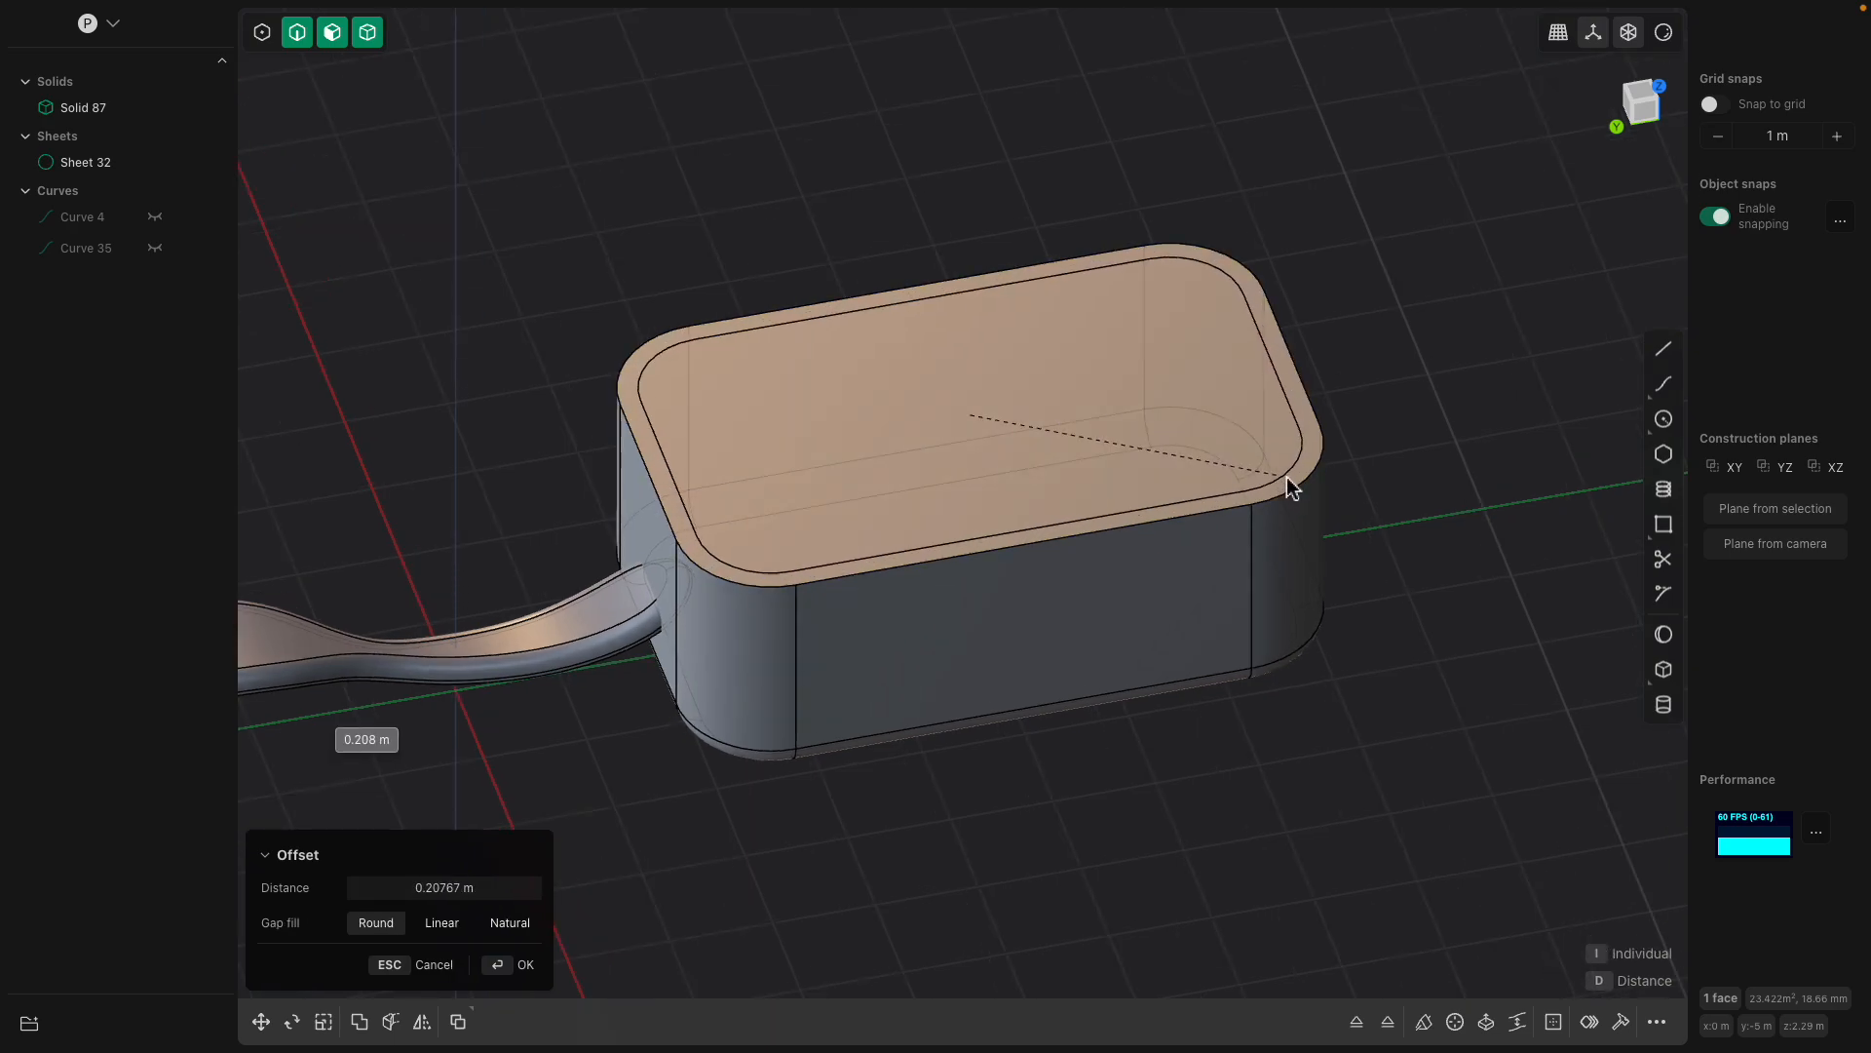
{"action": "key", "text": "o"}
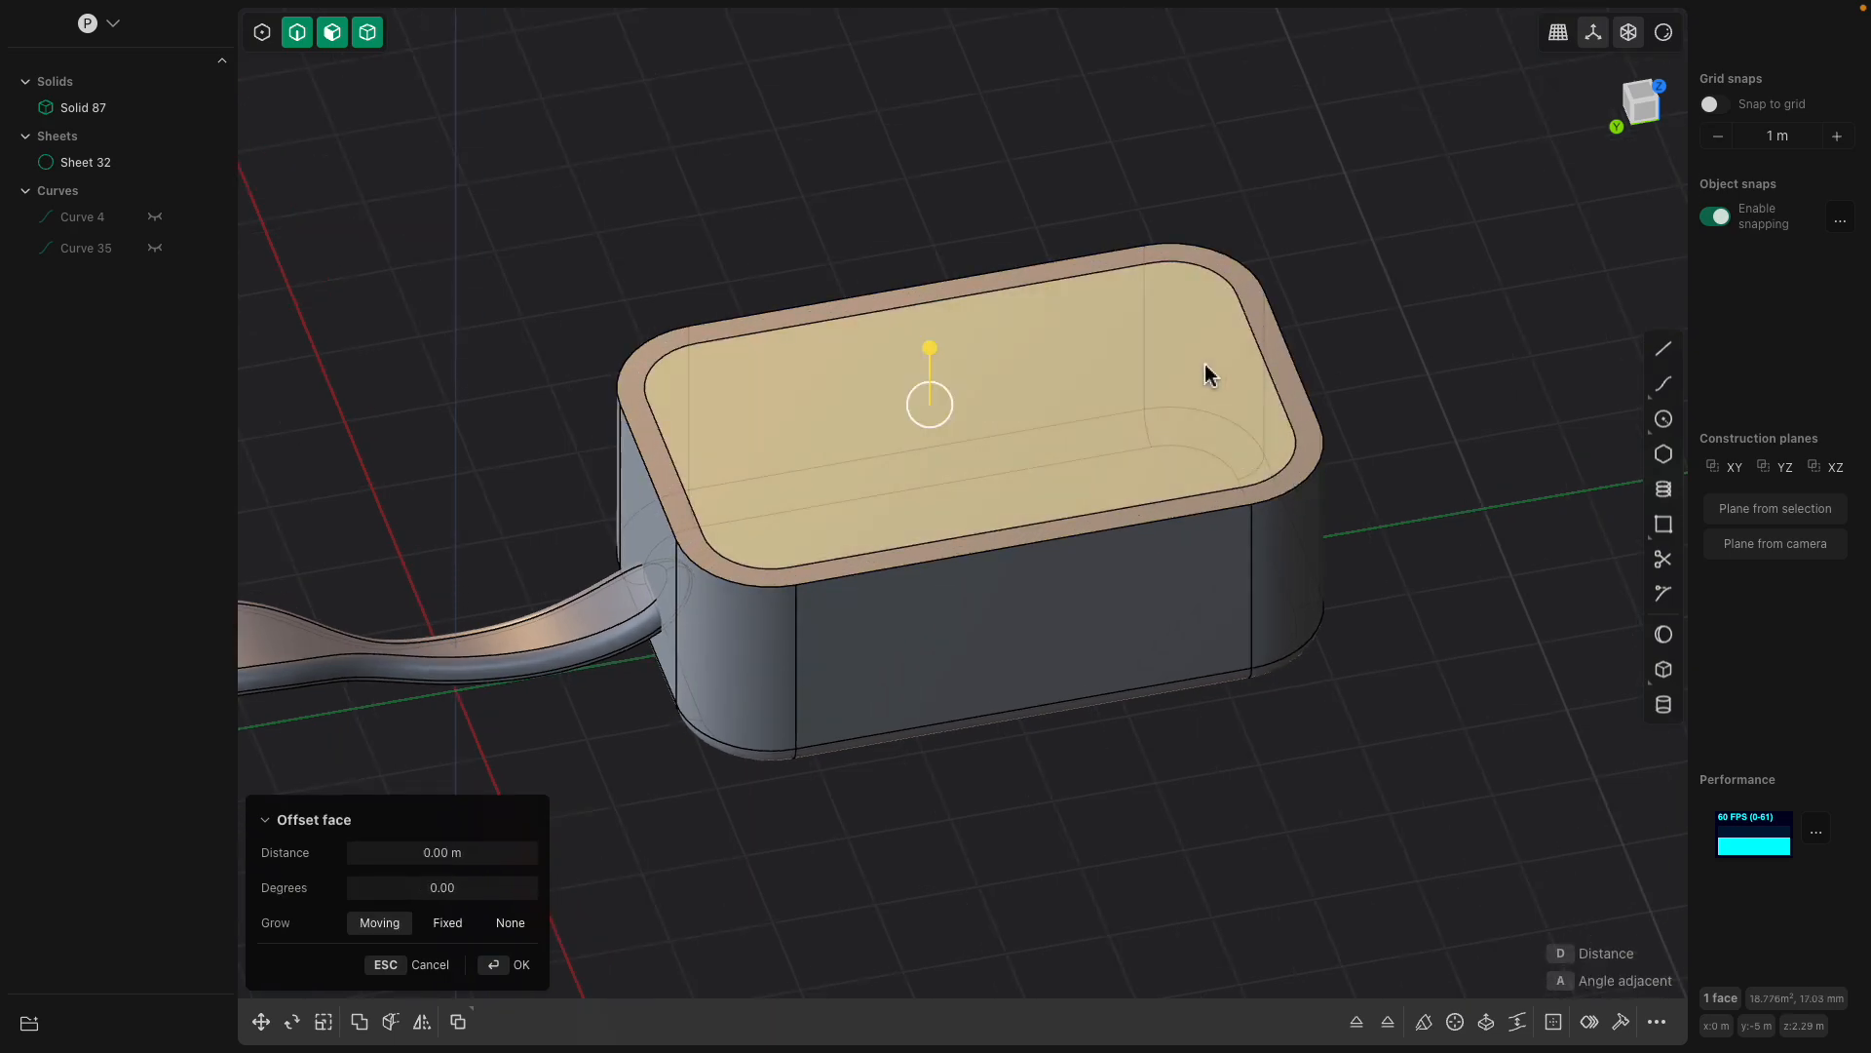
Offset the inner top face down into the box to form a cavity with its floor at about 0.55 m height.
{"action": "left_click_drag", "start_coordinate": [930, 351], "coordinate": [953, 494]}
{"action": "middle_click_drag", "start_coordinate": [1015, 438], "coordinate": [1004, 336], "text": "shift"}
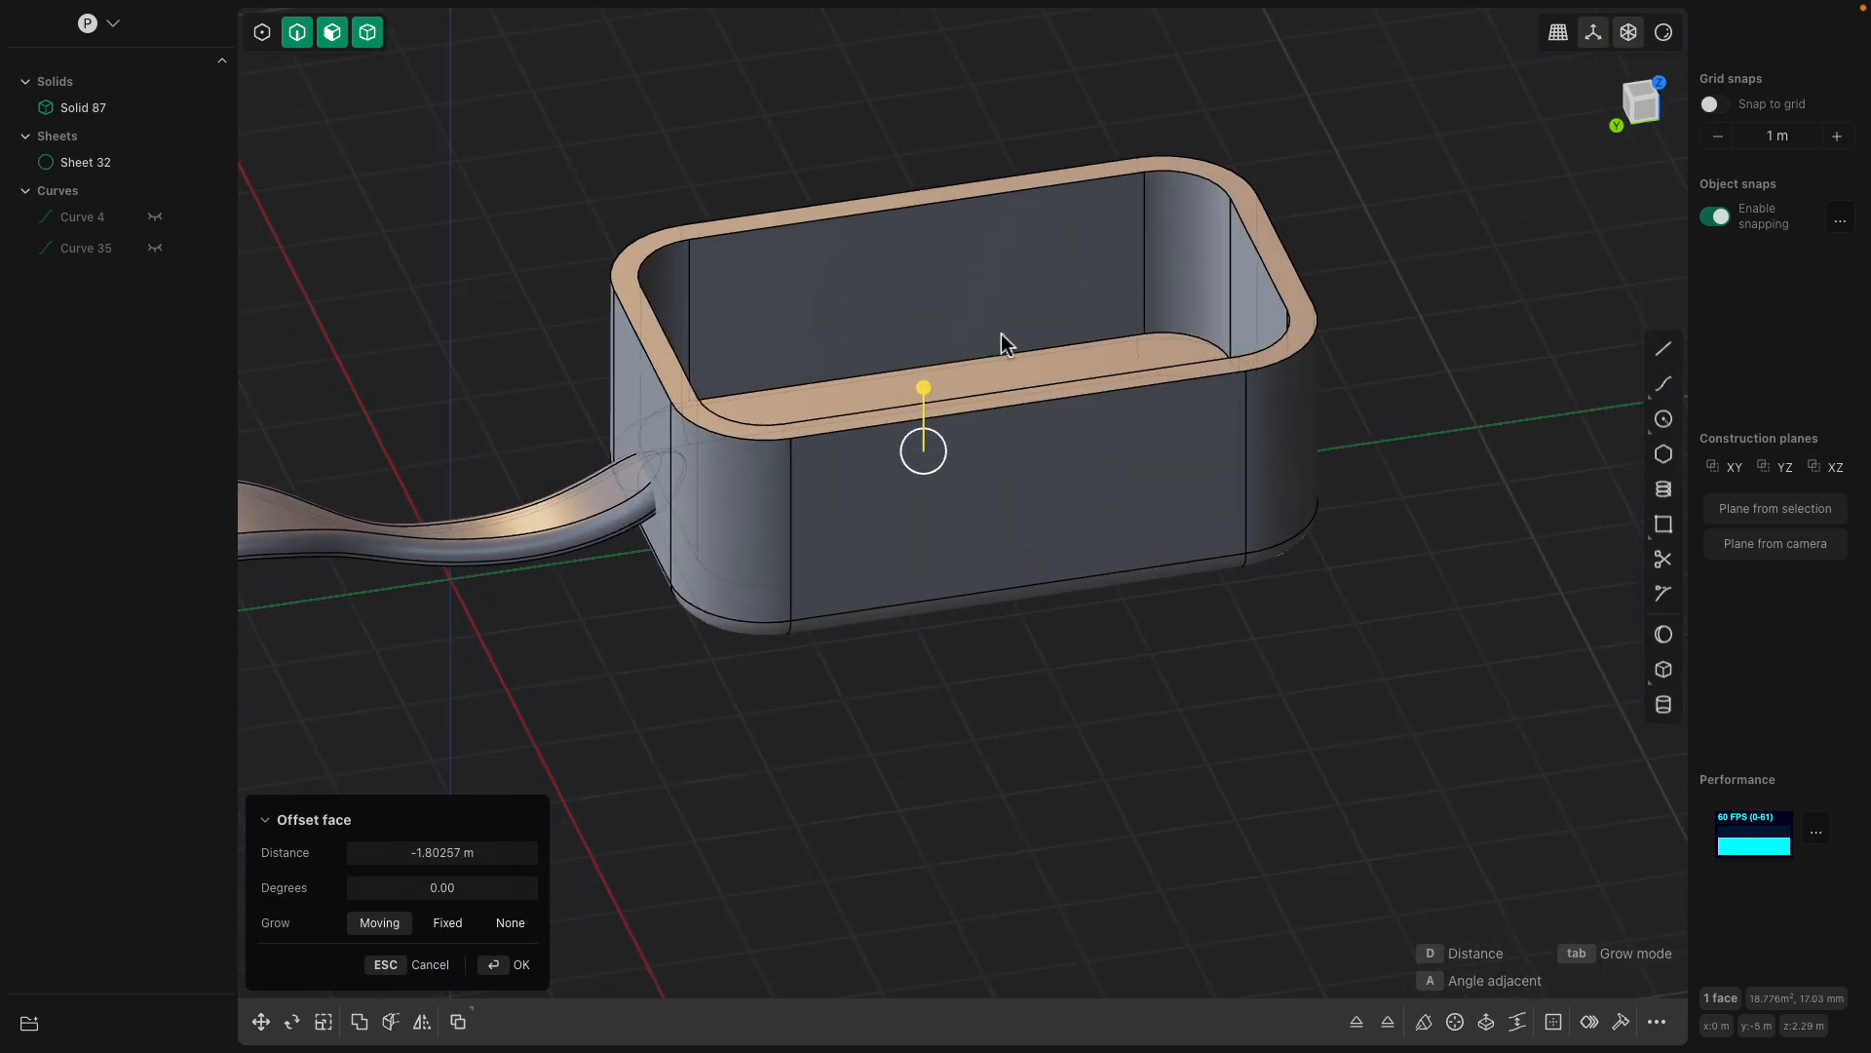
{"action": "middle_click_drag", "start_coordinate": [924, 405], "coordinate": [980, 411]}
{"action": "right_click", "coordinate": [1008, 362]}
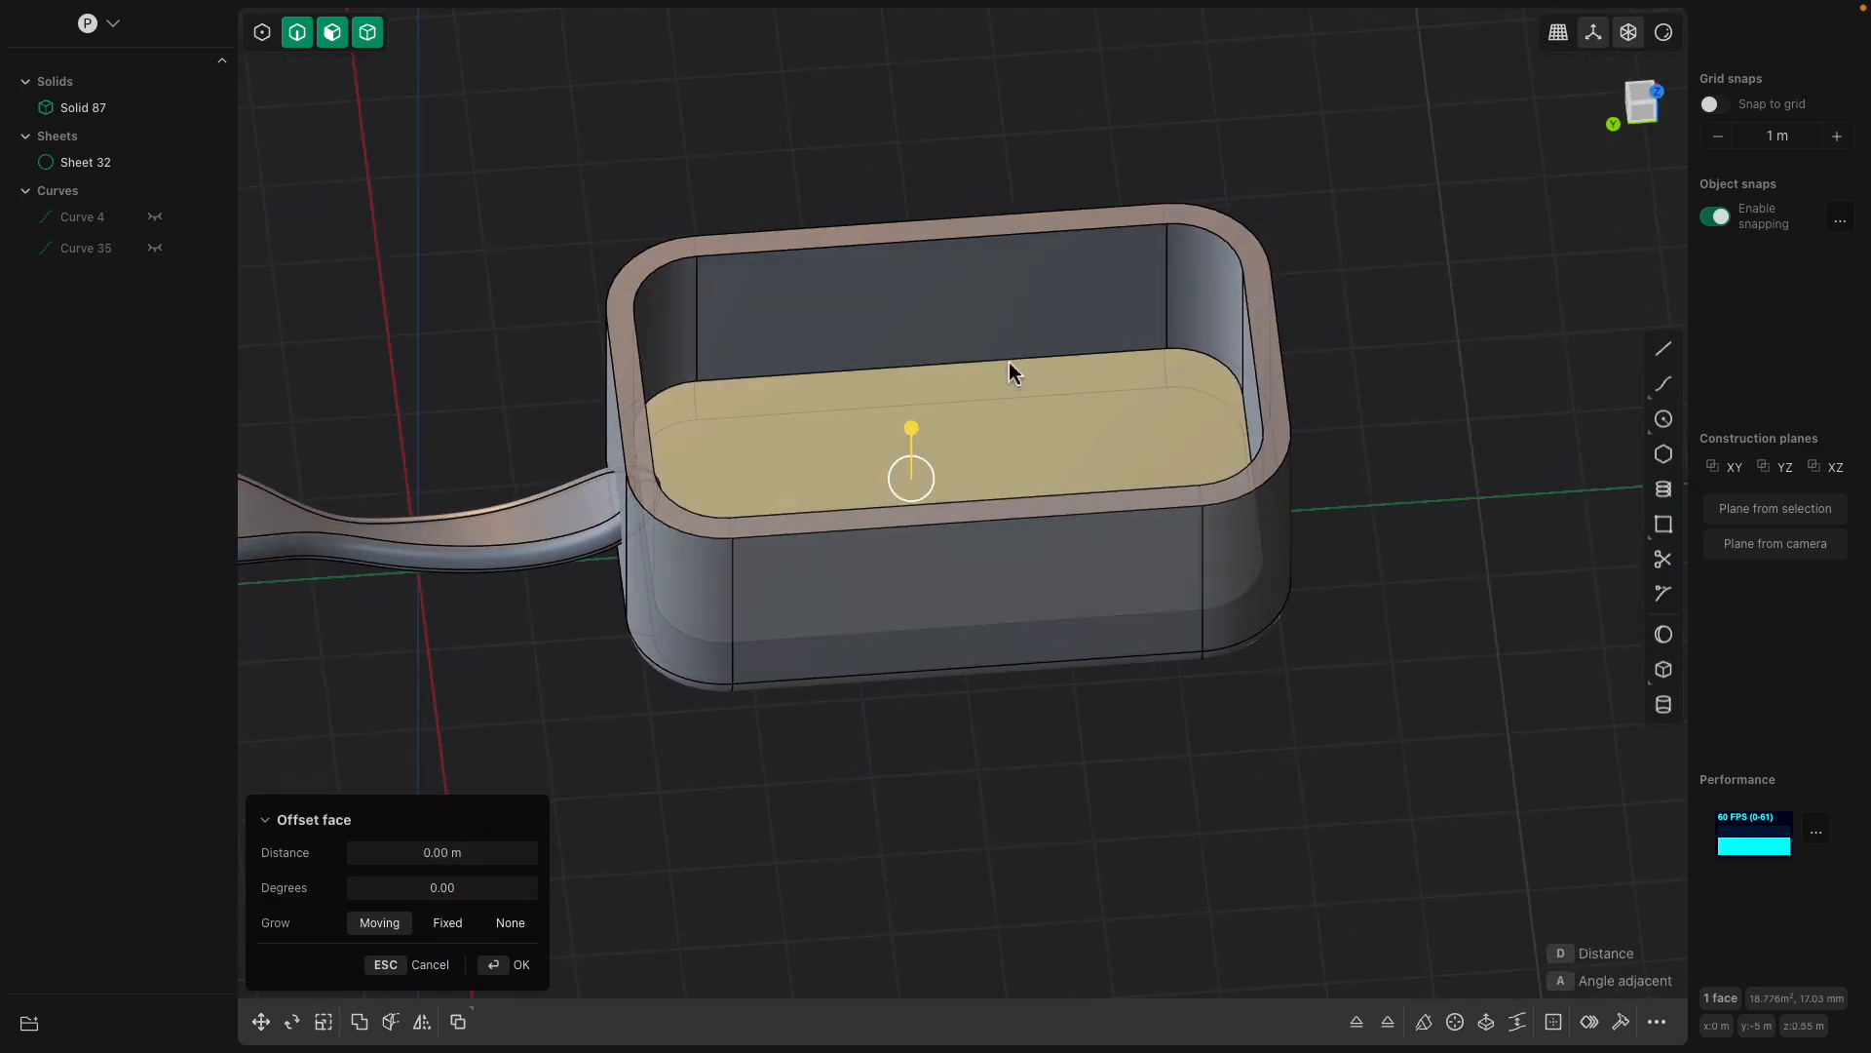
{"action": "left_click", "coordinate": [1009, 361]}
{"action": "double_click", "coordinate": [1161, 351]}
{"action": "left_click_drag", "start_coordinate": [1165, 349], "coordinate": [1193, 339]}
{"action": "key", "text": "Escape"}
Fillet the closed loop of edges around the container's cavity floor with a distance of about 0.148 m.
{"action": "mouse_move", "coordinate": [1114, 361]}
{"action": "middle_mouse_down"}
{"action": "mouse_move", "coordinate": [1178, 341]}
{"action": "mouse_move", "coordinate": [1107, 351]}
{"action": "middle_mouse_up"}
{"action": "left_click", "coordinate": [1179, 335]}
{"action": "double_click", "coordinate": [1139, 339]}
{"action": "left_click", "coordinate": [1105, 341]}
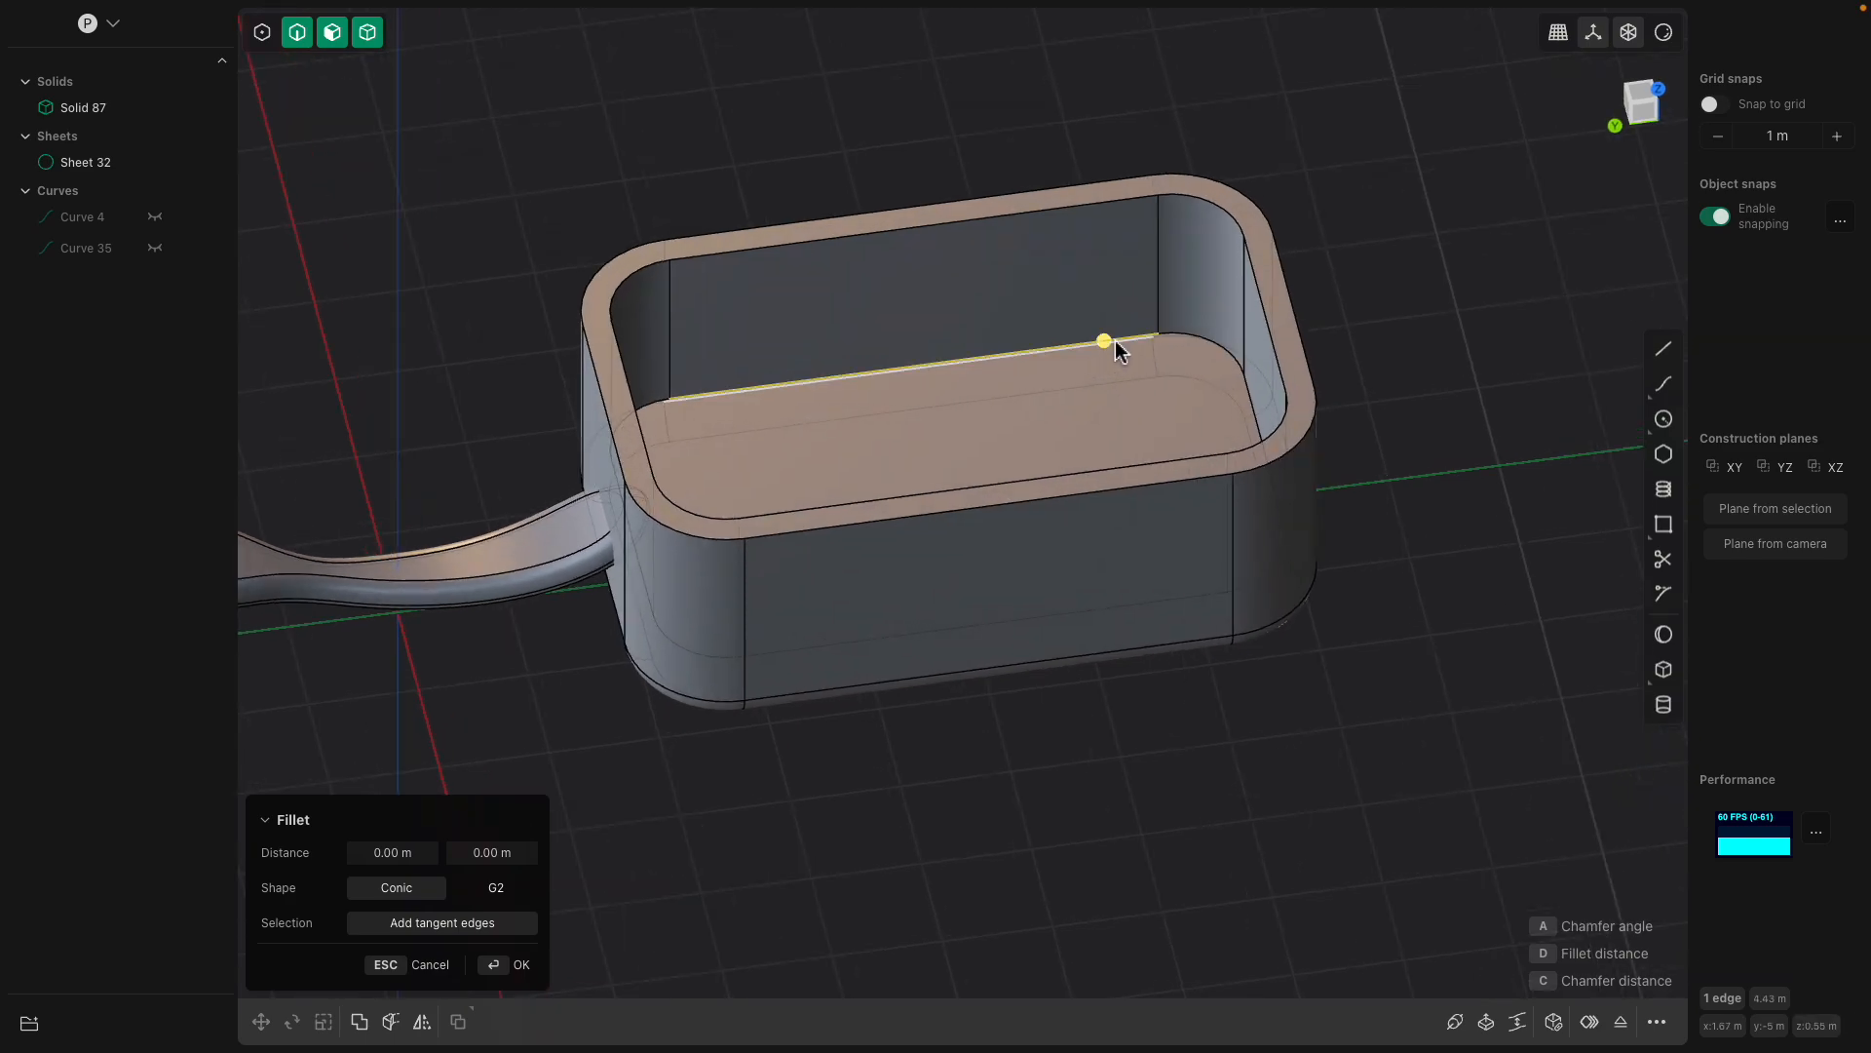
{"action": "left_click", "coordinate": [1175, 339], "text": "shift"}
{"action": "double_click", "coordinate": [1193, 333]}
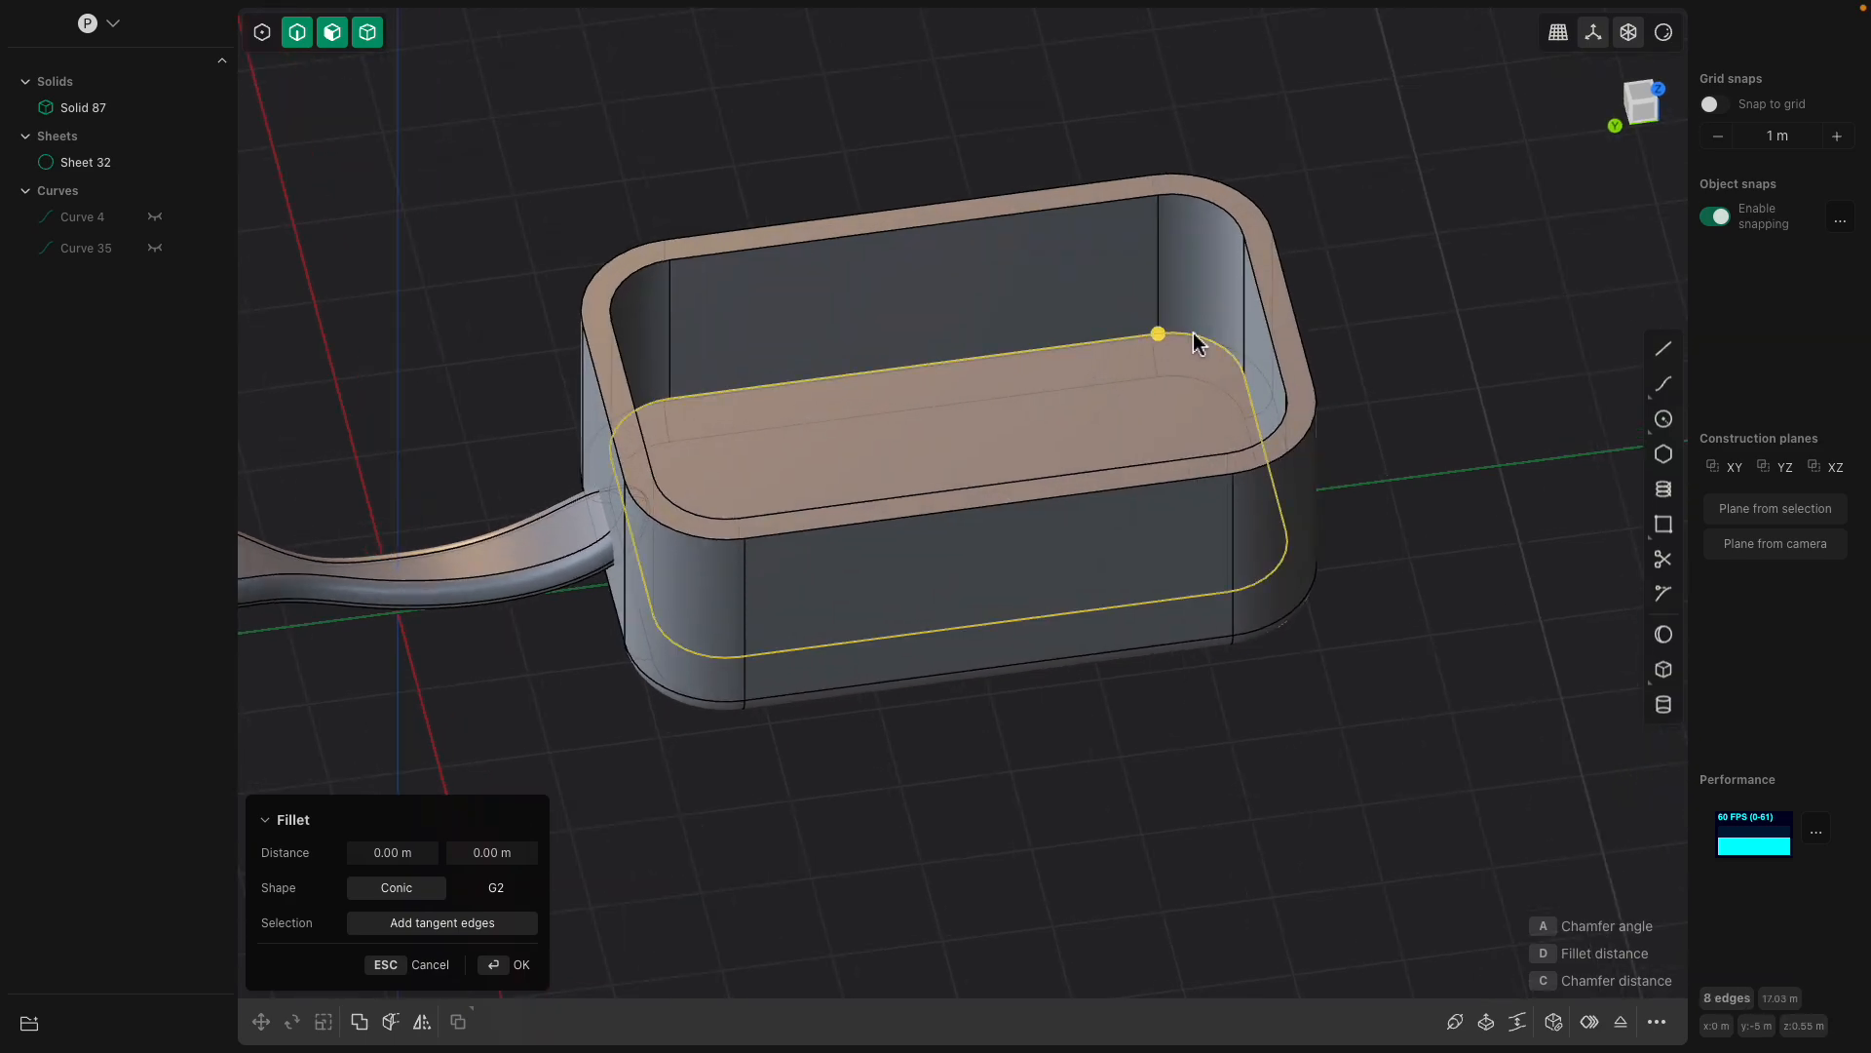
{"action": "left_click_drag", "start_coordinate": [1154, 330], "coordinate": [1160, 333]}
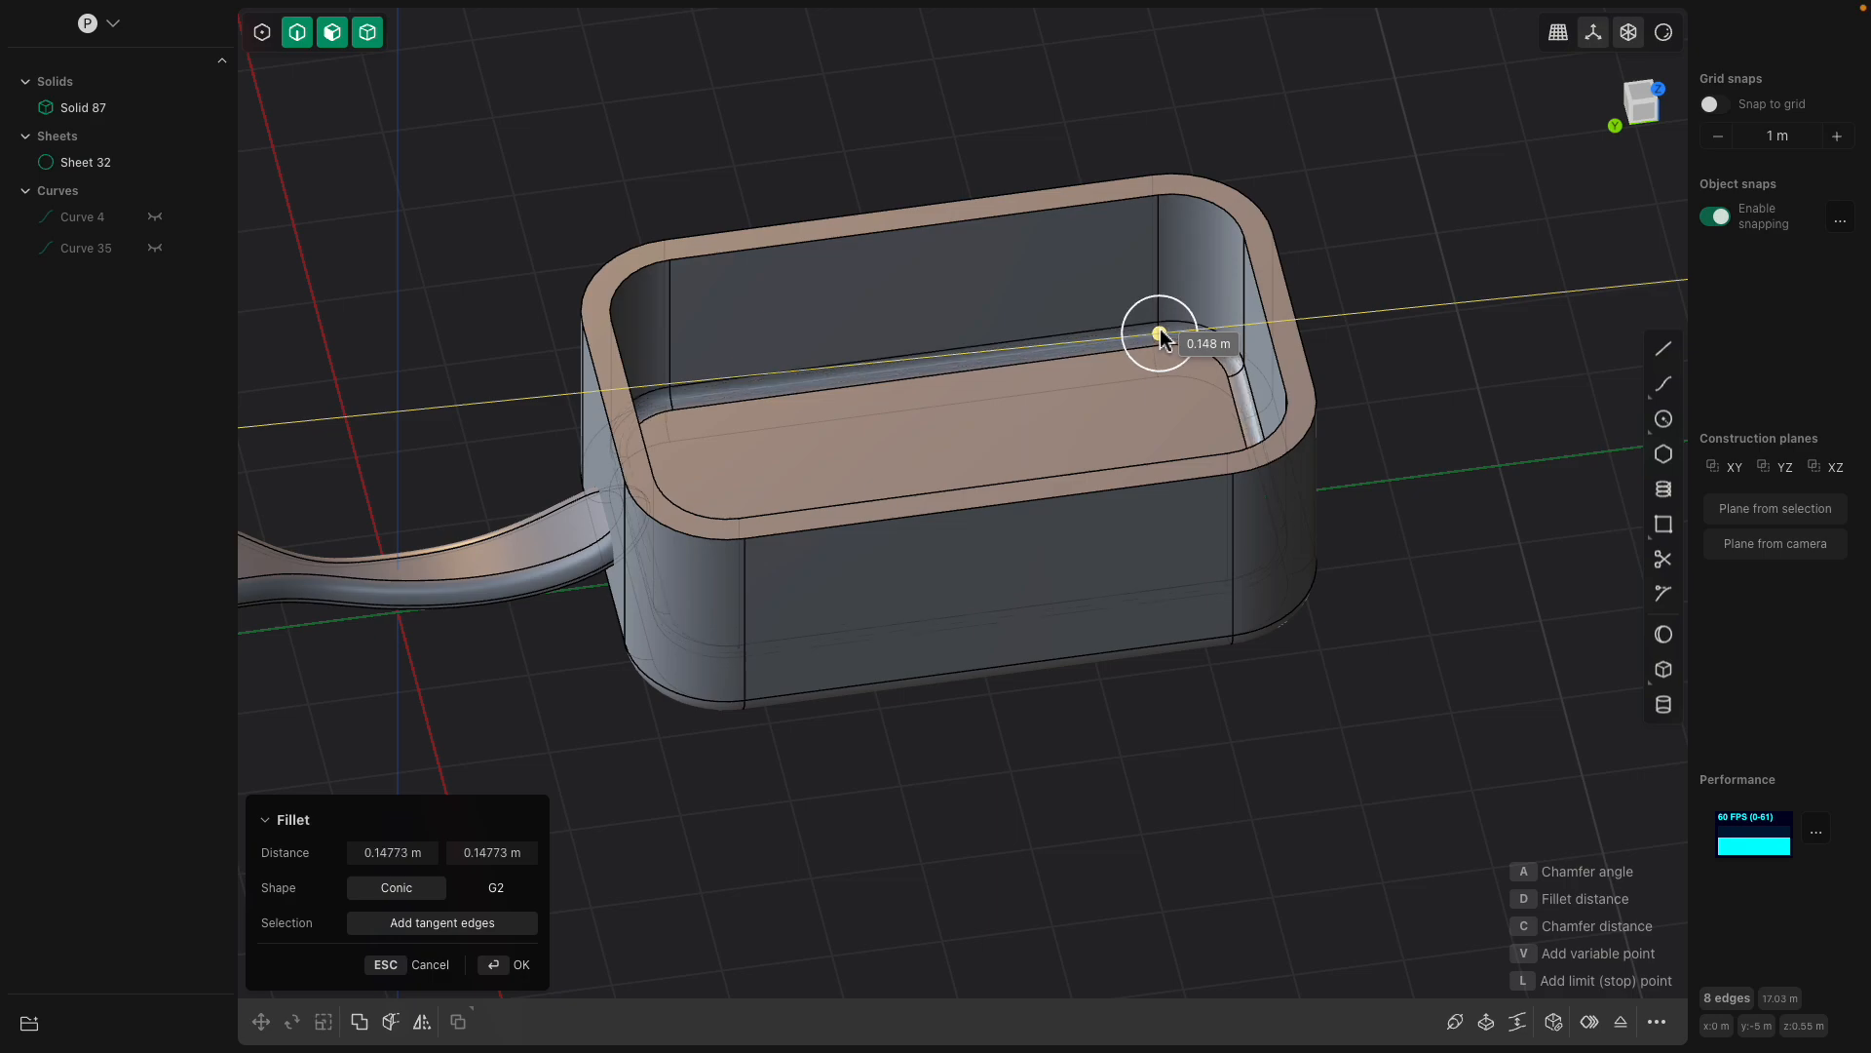
{"action": "key", "text": "Return"}
Chamfer the inner and outer edges of the container's top rim by about 0.041 m.
{"action": "middle_click_drag", "start_coordinate": [1362, 313], "coordinate": [1172, 260]}
{"action": "left_click", "coordinate": [1253, 288]}
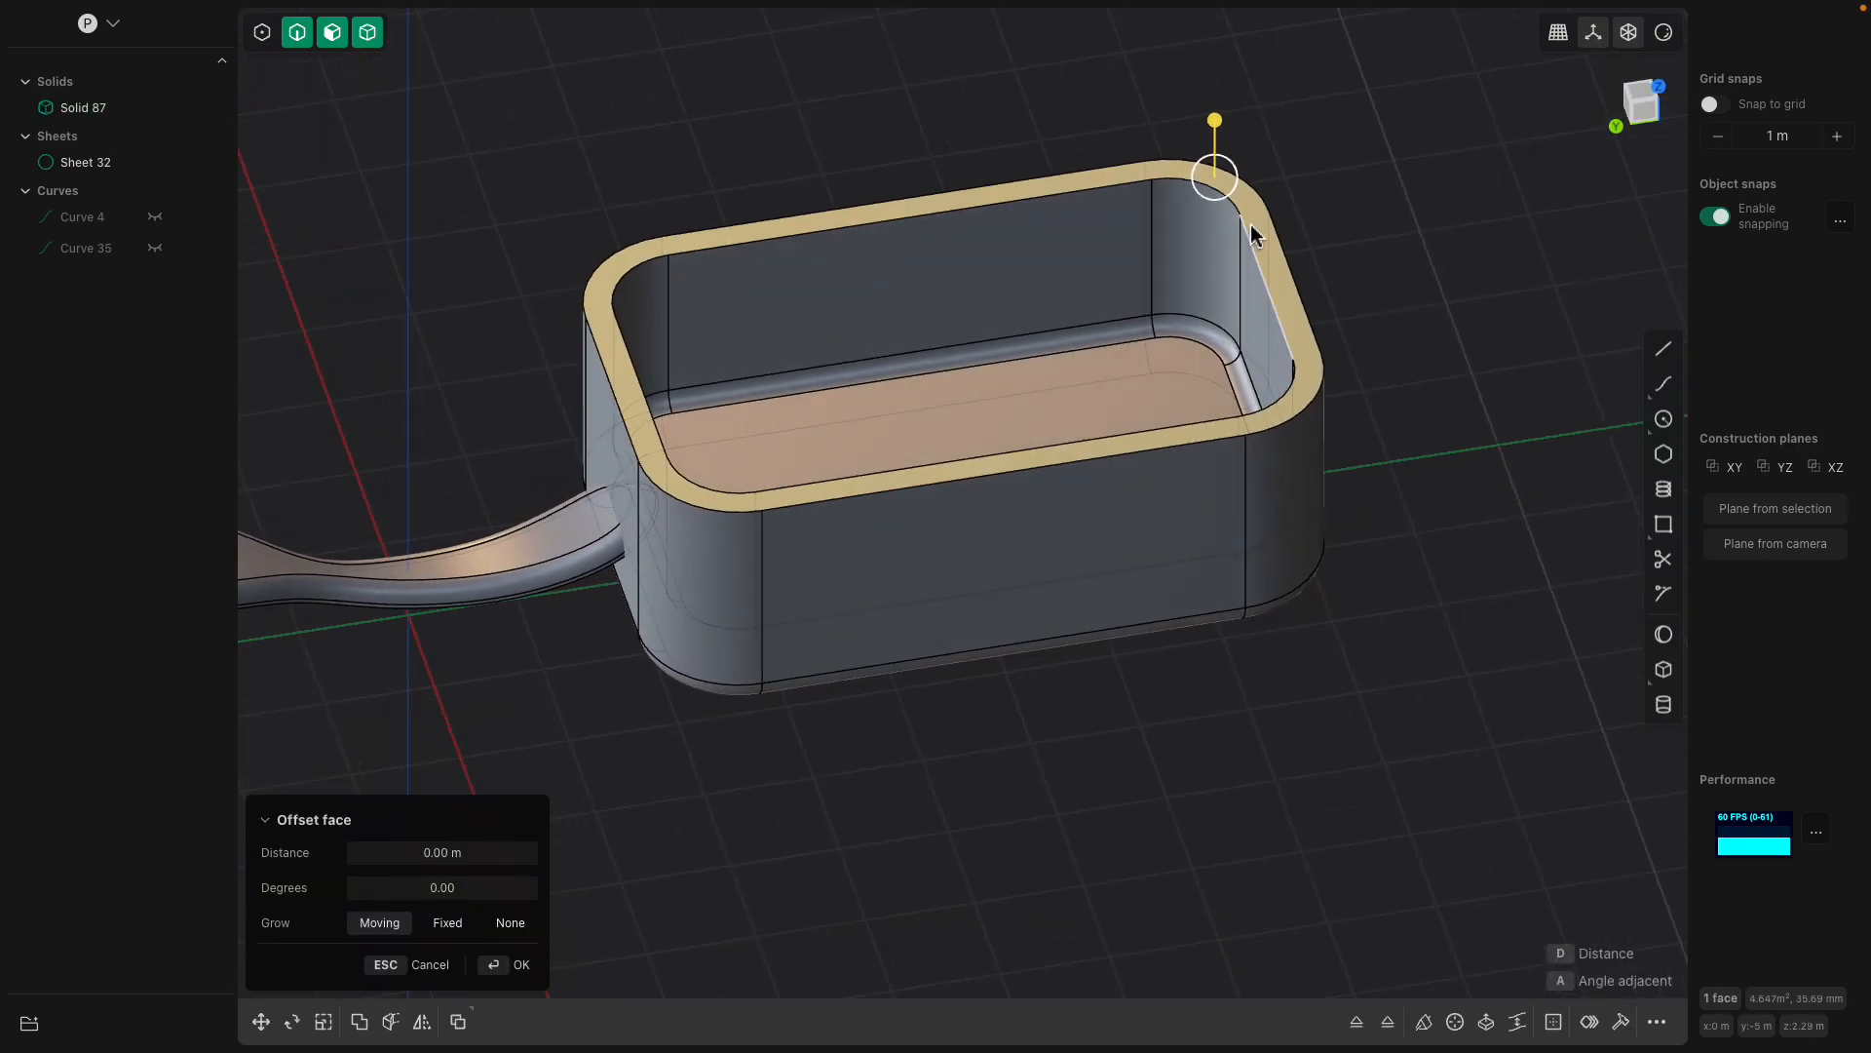
{"action": "key", "text": "f"}
{"action": "left_click_drag", "start_coordinate": [1267, 285], "coordinate": [1275, 295]}
{"action": "scroll", "coordinate": [1201, 390], "scroll_direction": "up", "scroll_amount": 2}
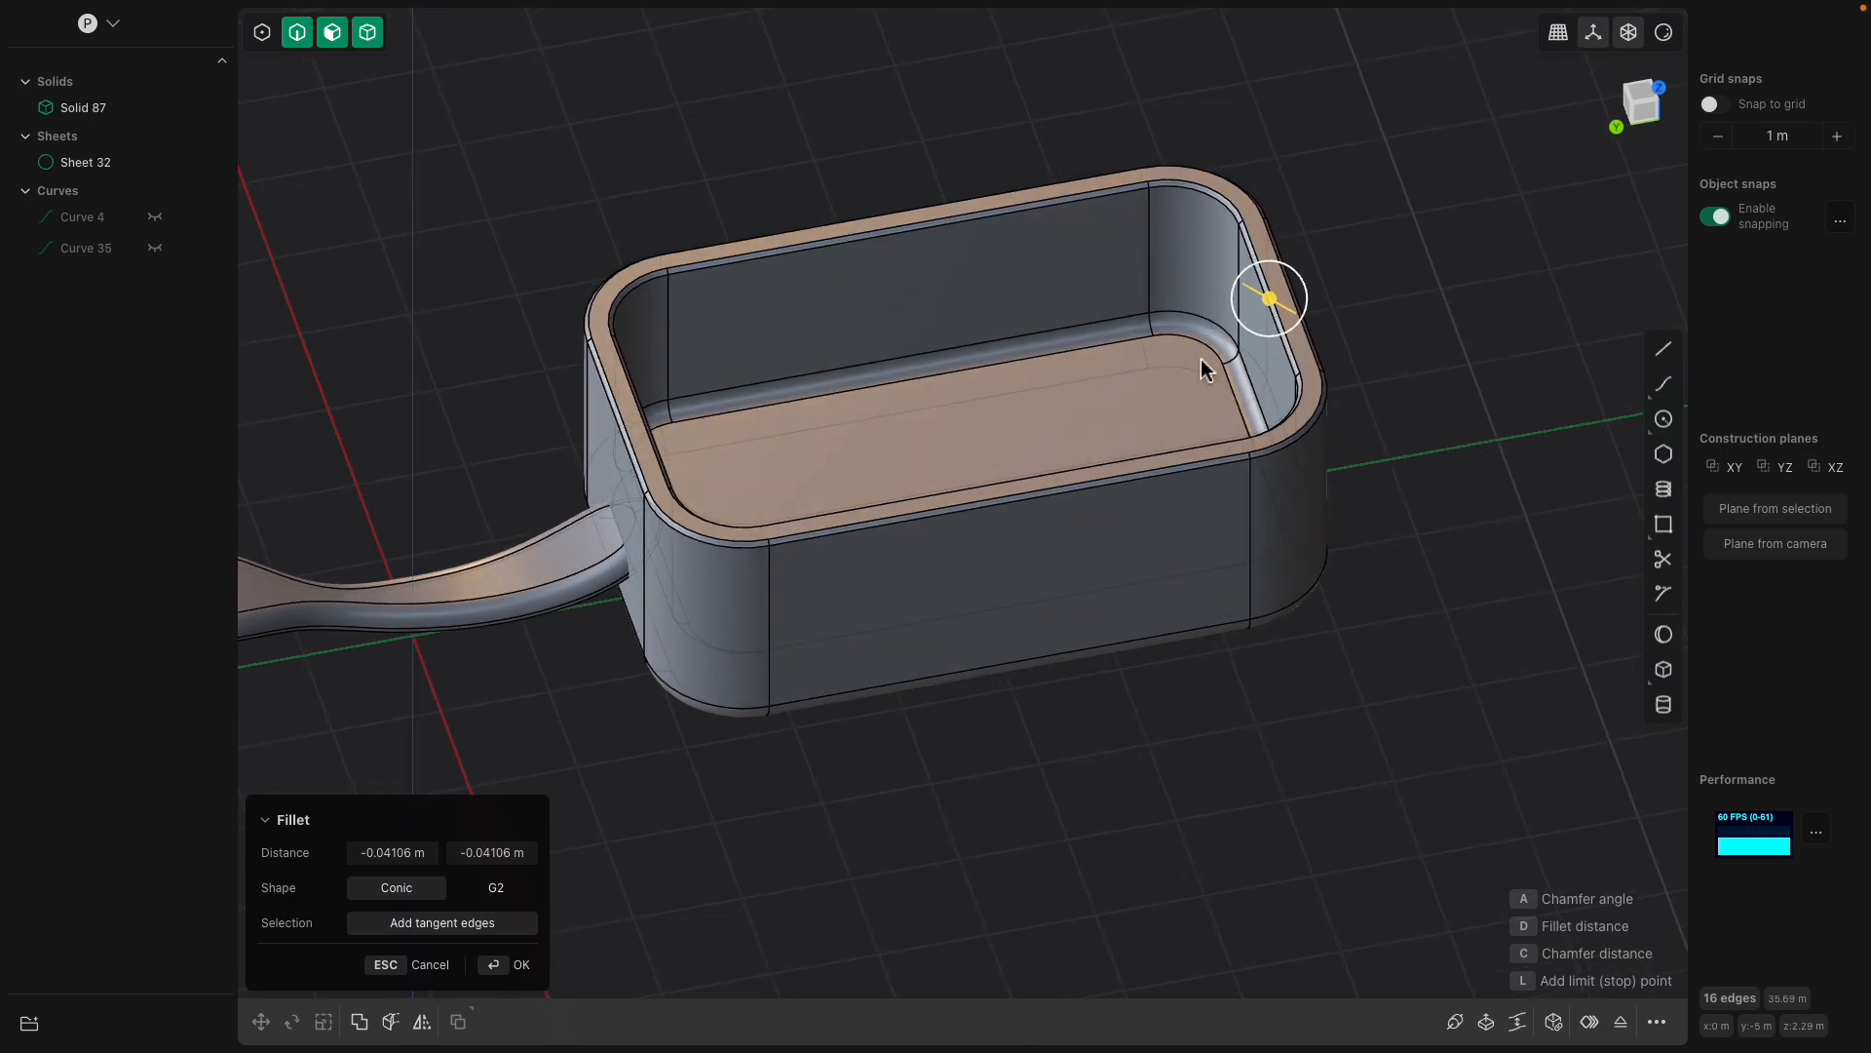
{"action": "key", "text": "Return"}
{"action": "left_click", "coordinate": [1663, 669]}
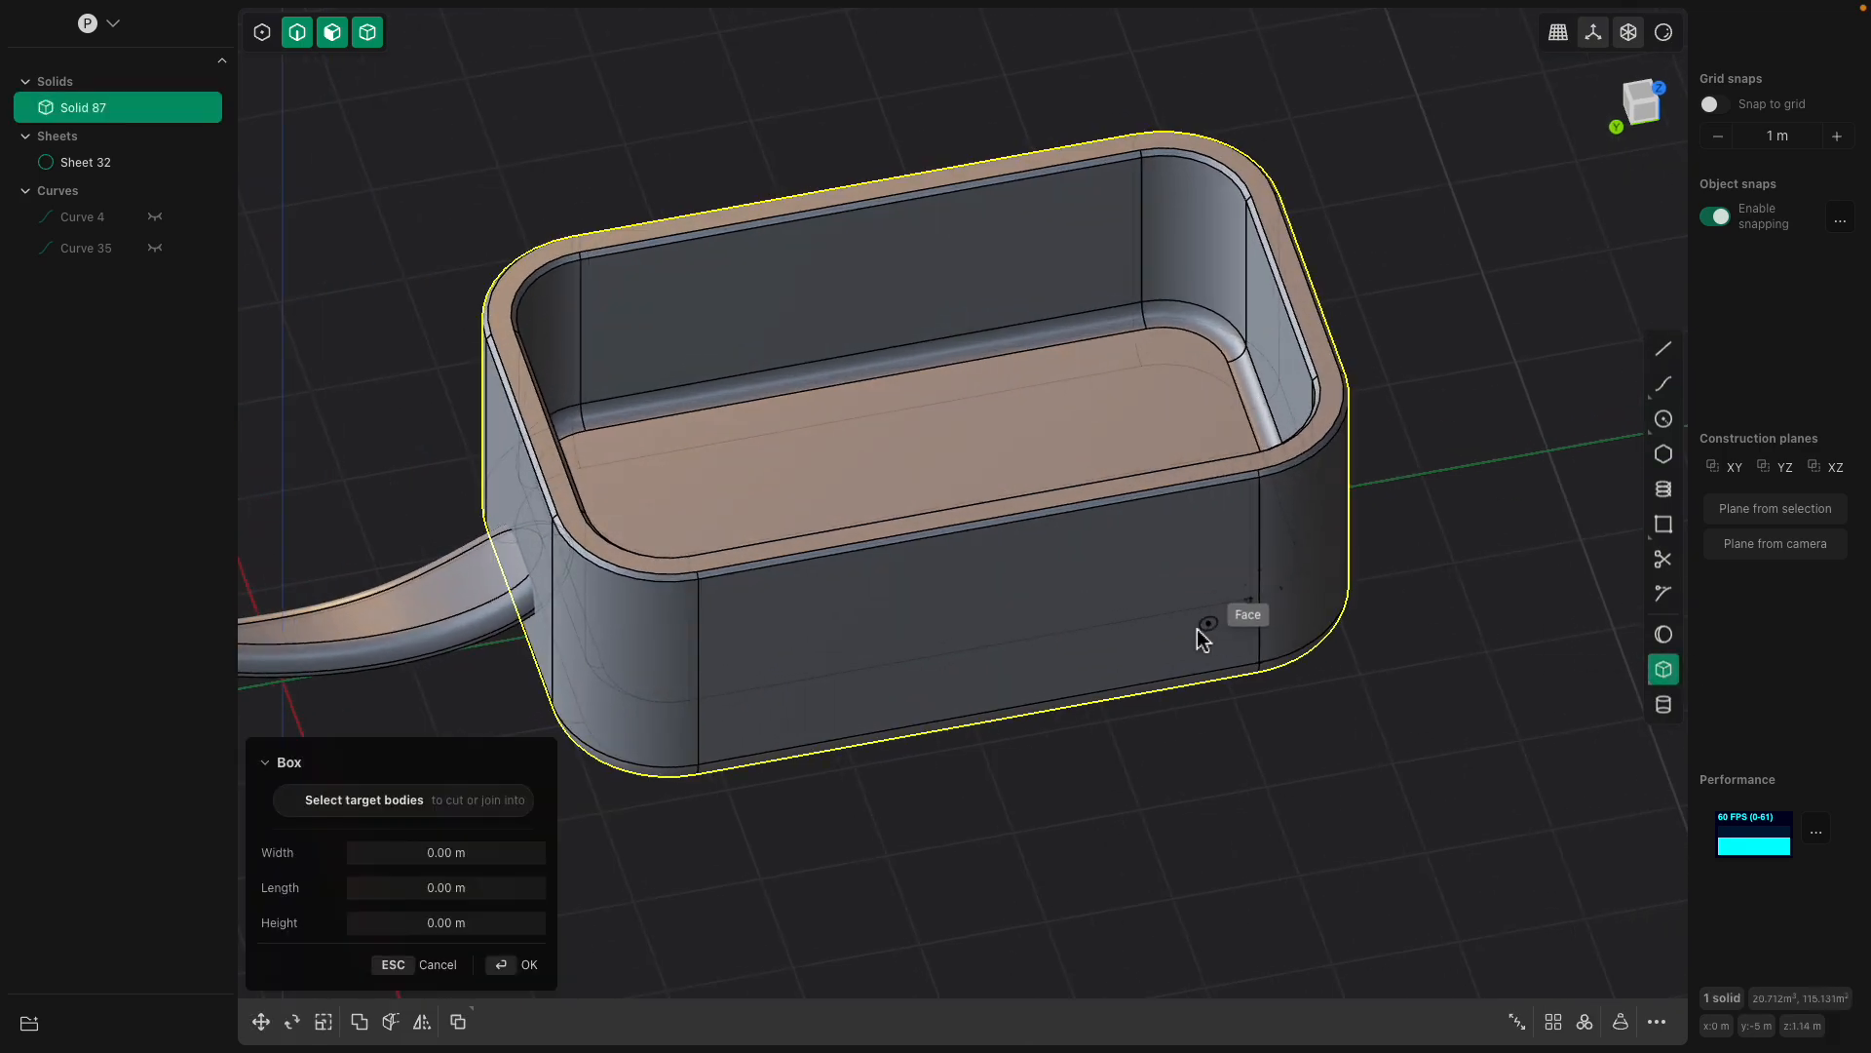
{"action": "middle_click_drag", "start_coordinate": [1211, 634], "coordinate": [922, 592]}
{"action": "scroll", "coordinate": [869, 564], "scroll_direction": "up", "scroll_amount": 6}
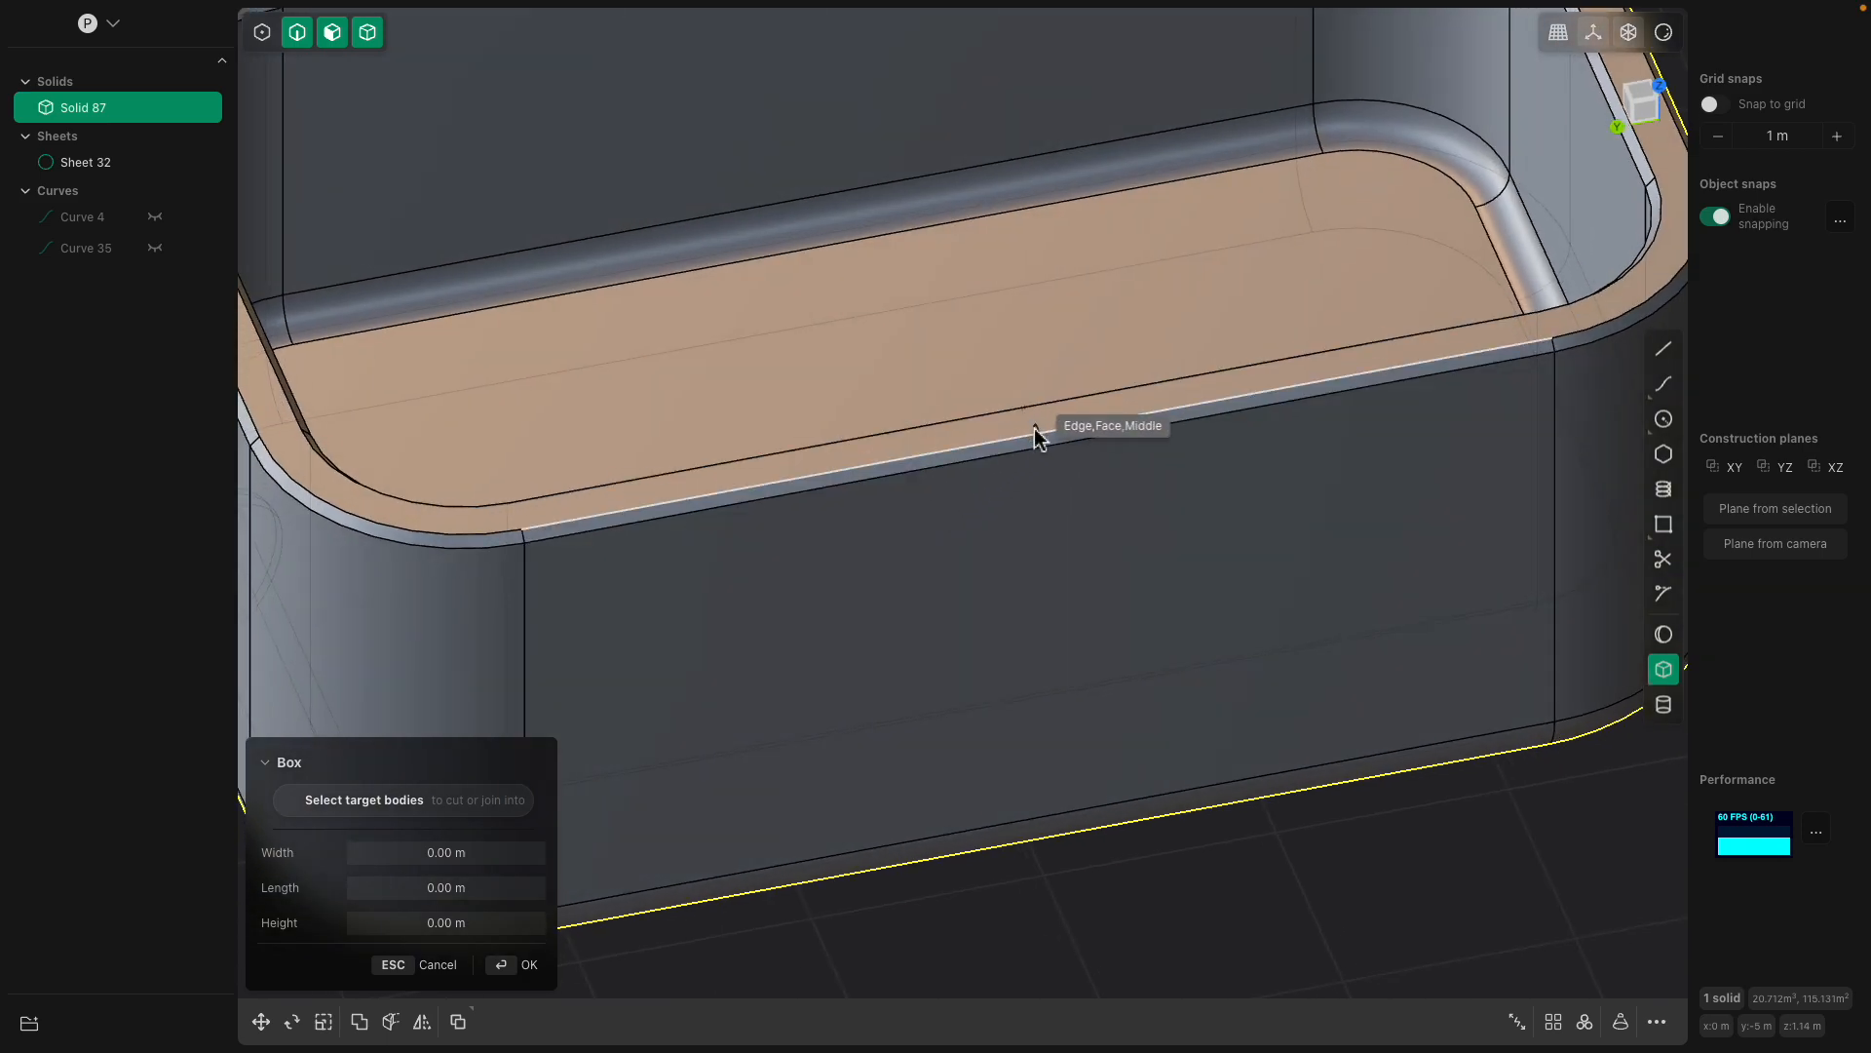
{"action": "scroll", "coordinate": [975, 507], "scroll_direction": "up", "scroll_amount": 2}
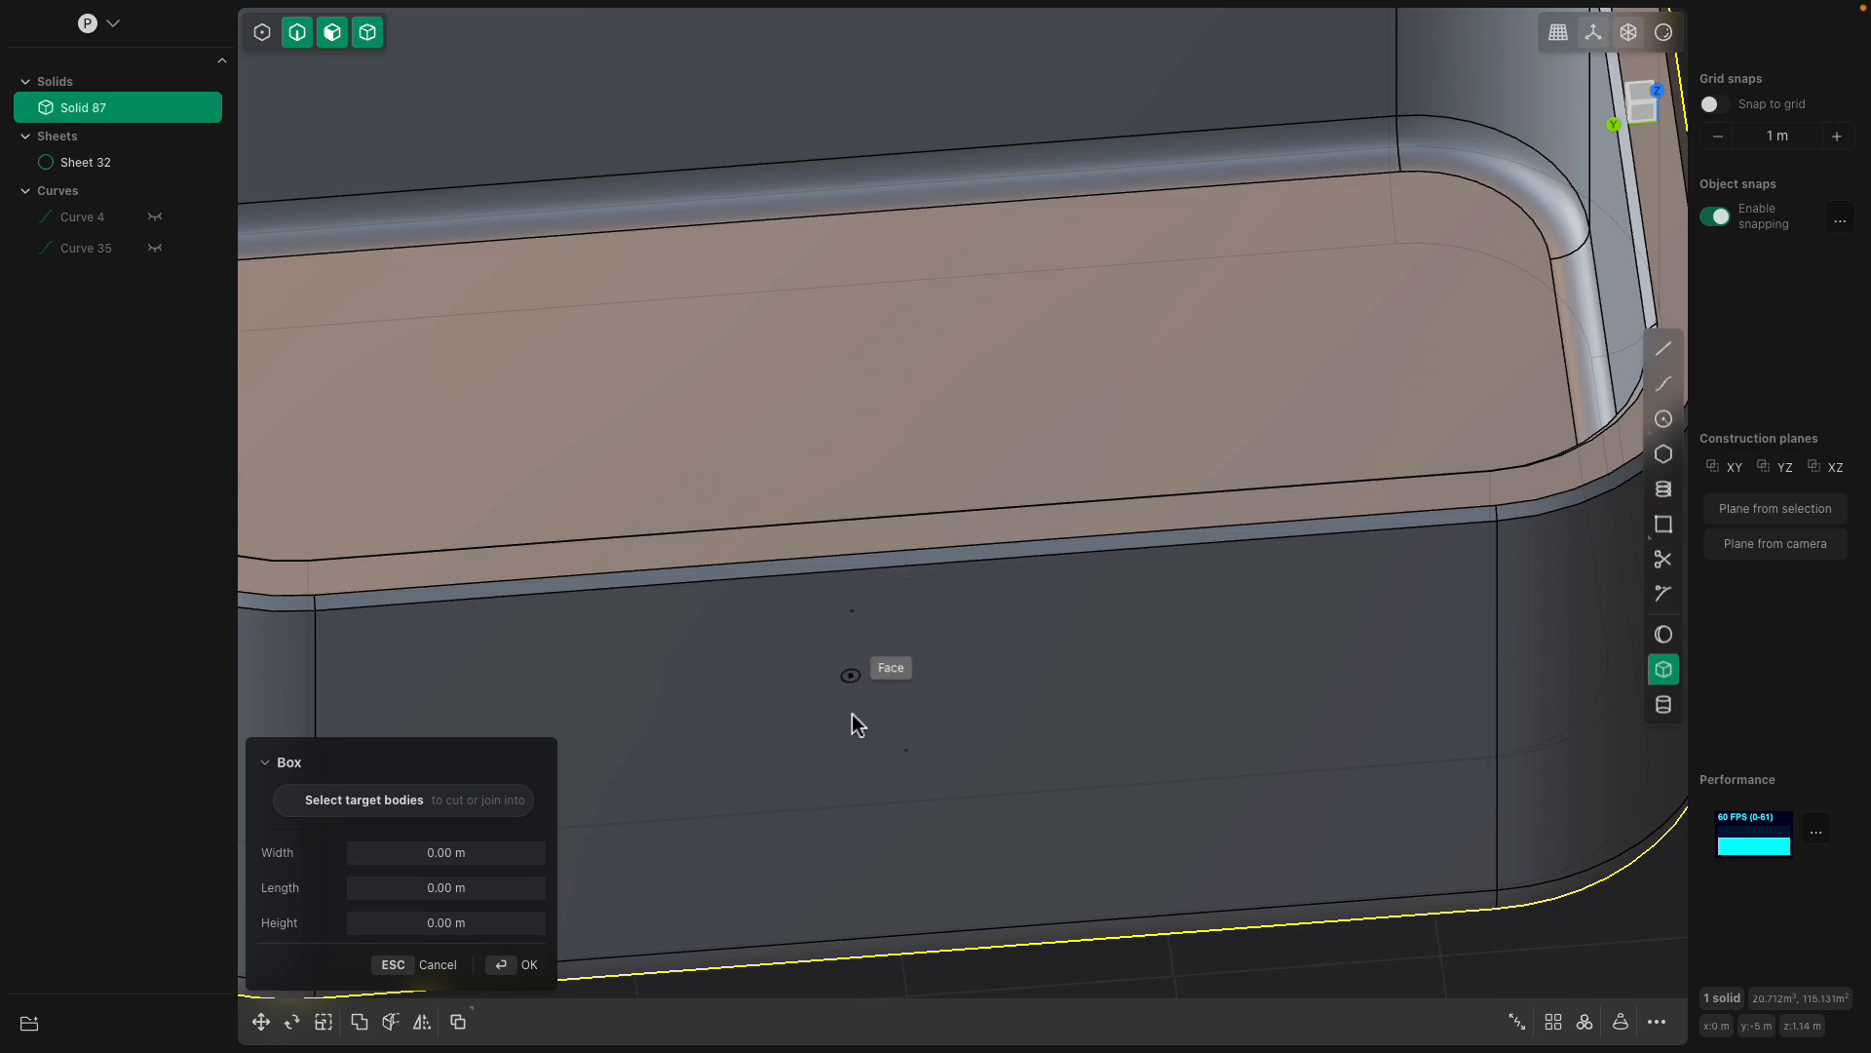
{"action": "scroll", "coordinate": [852, 694], "scroll_direction": "down", "scroll_amount": 5}
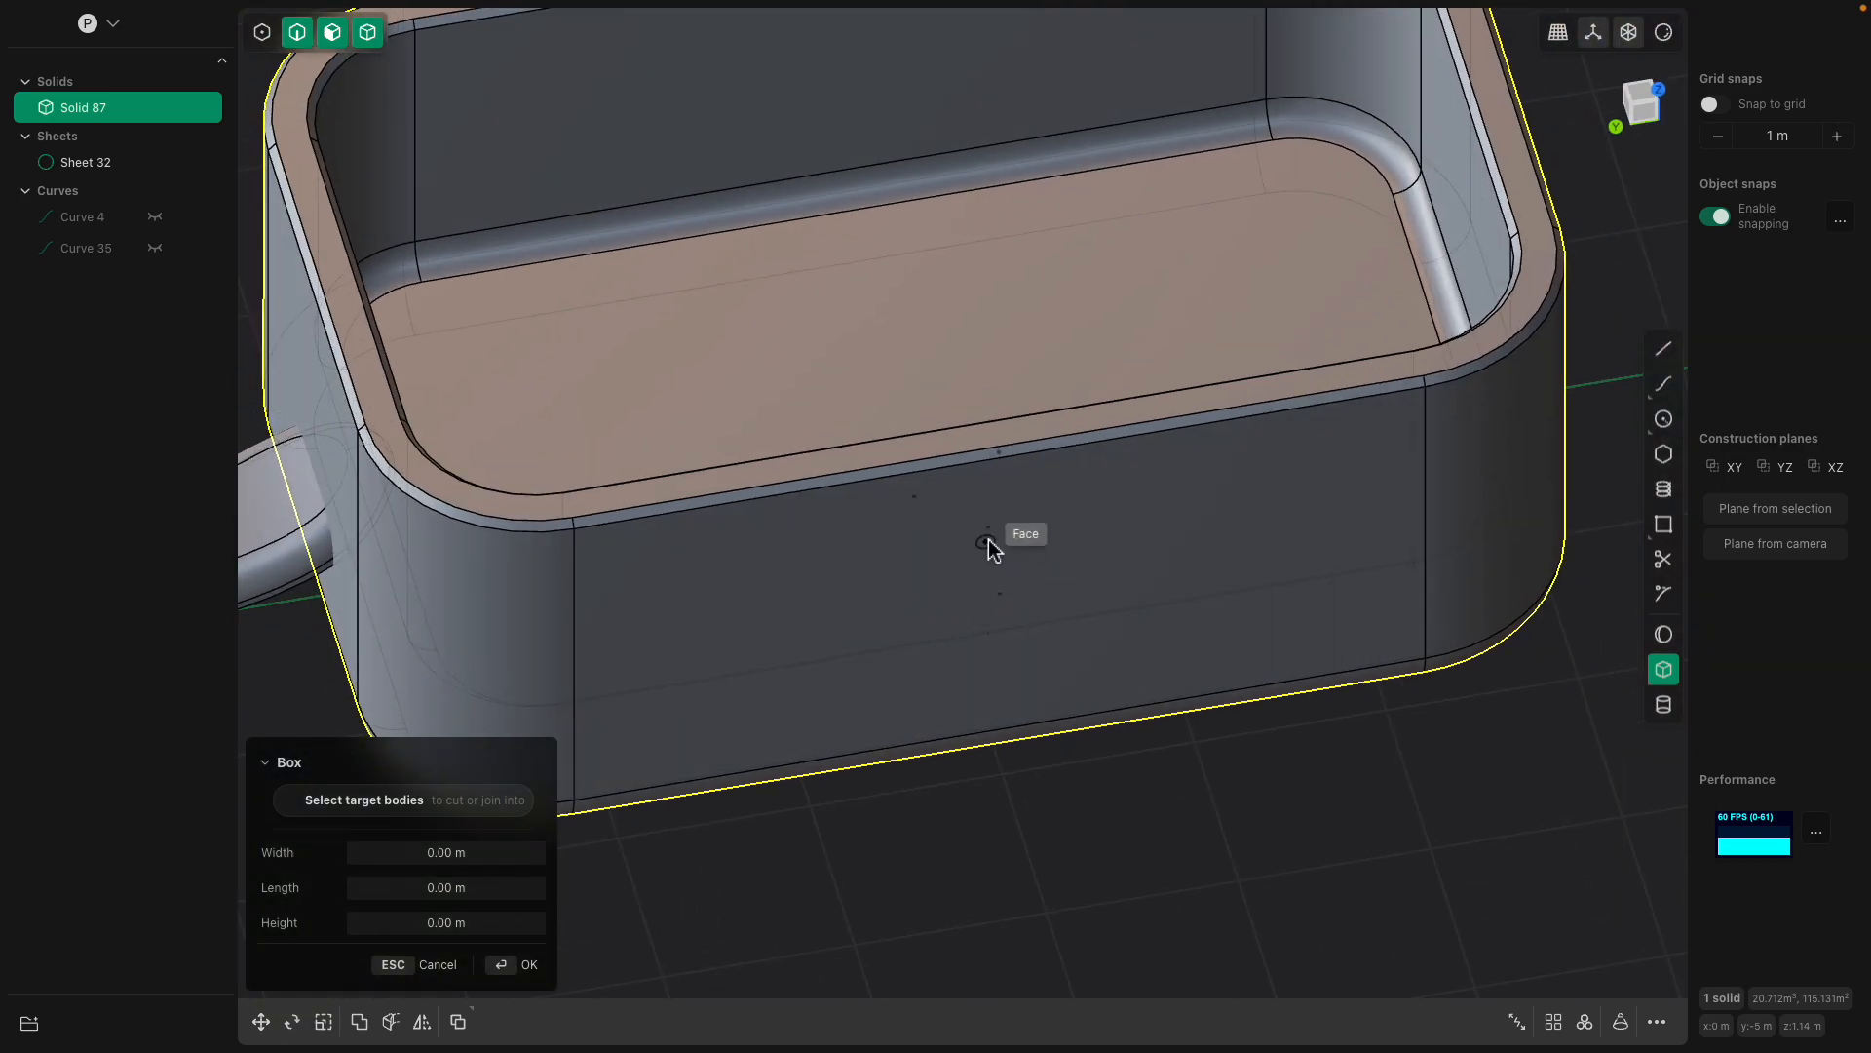
{"action": "key", "text": "Escape"}
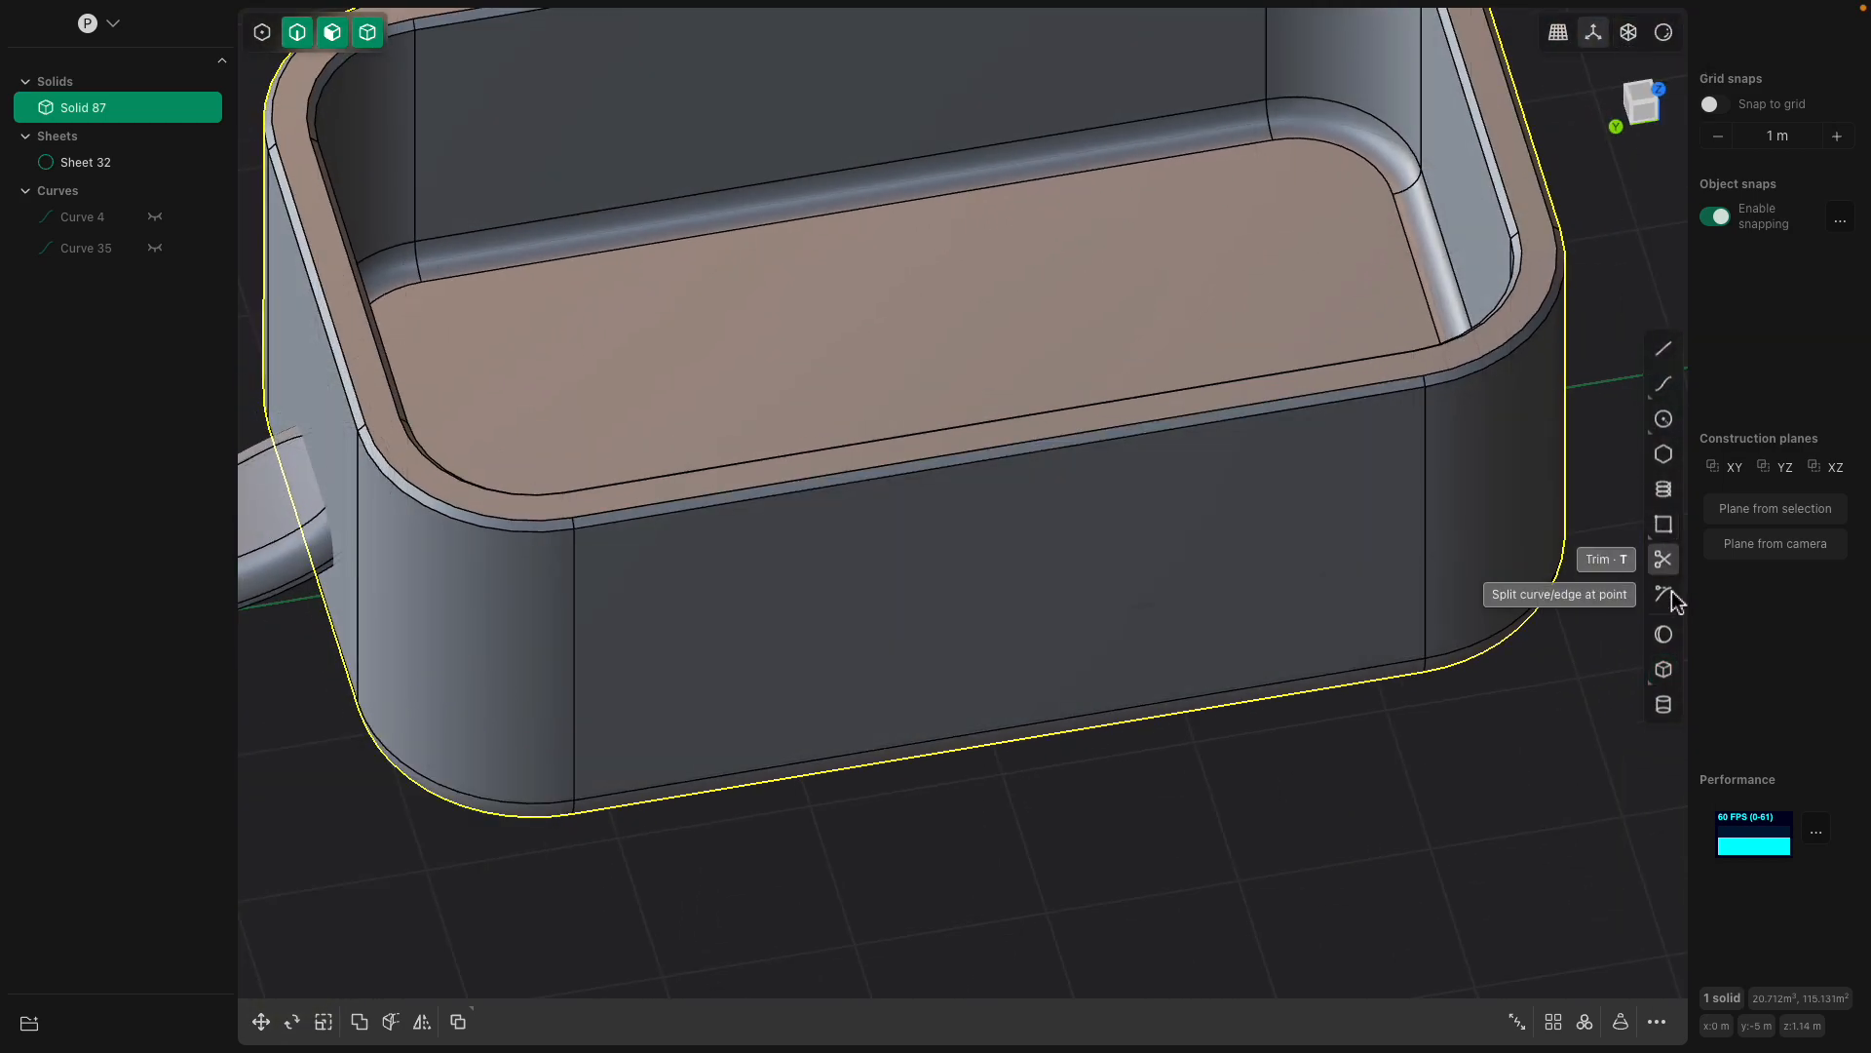
Cut a shallow square recess of about 1.4 m per side into the middle of the container's long outer wall with a box.
{"action": "left_click", "coordinate": [1664, 669]}
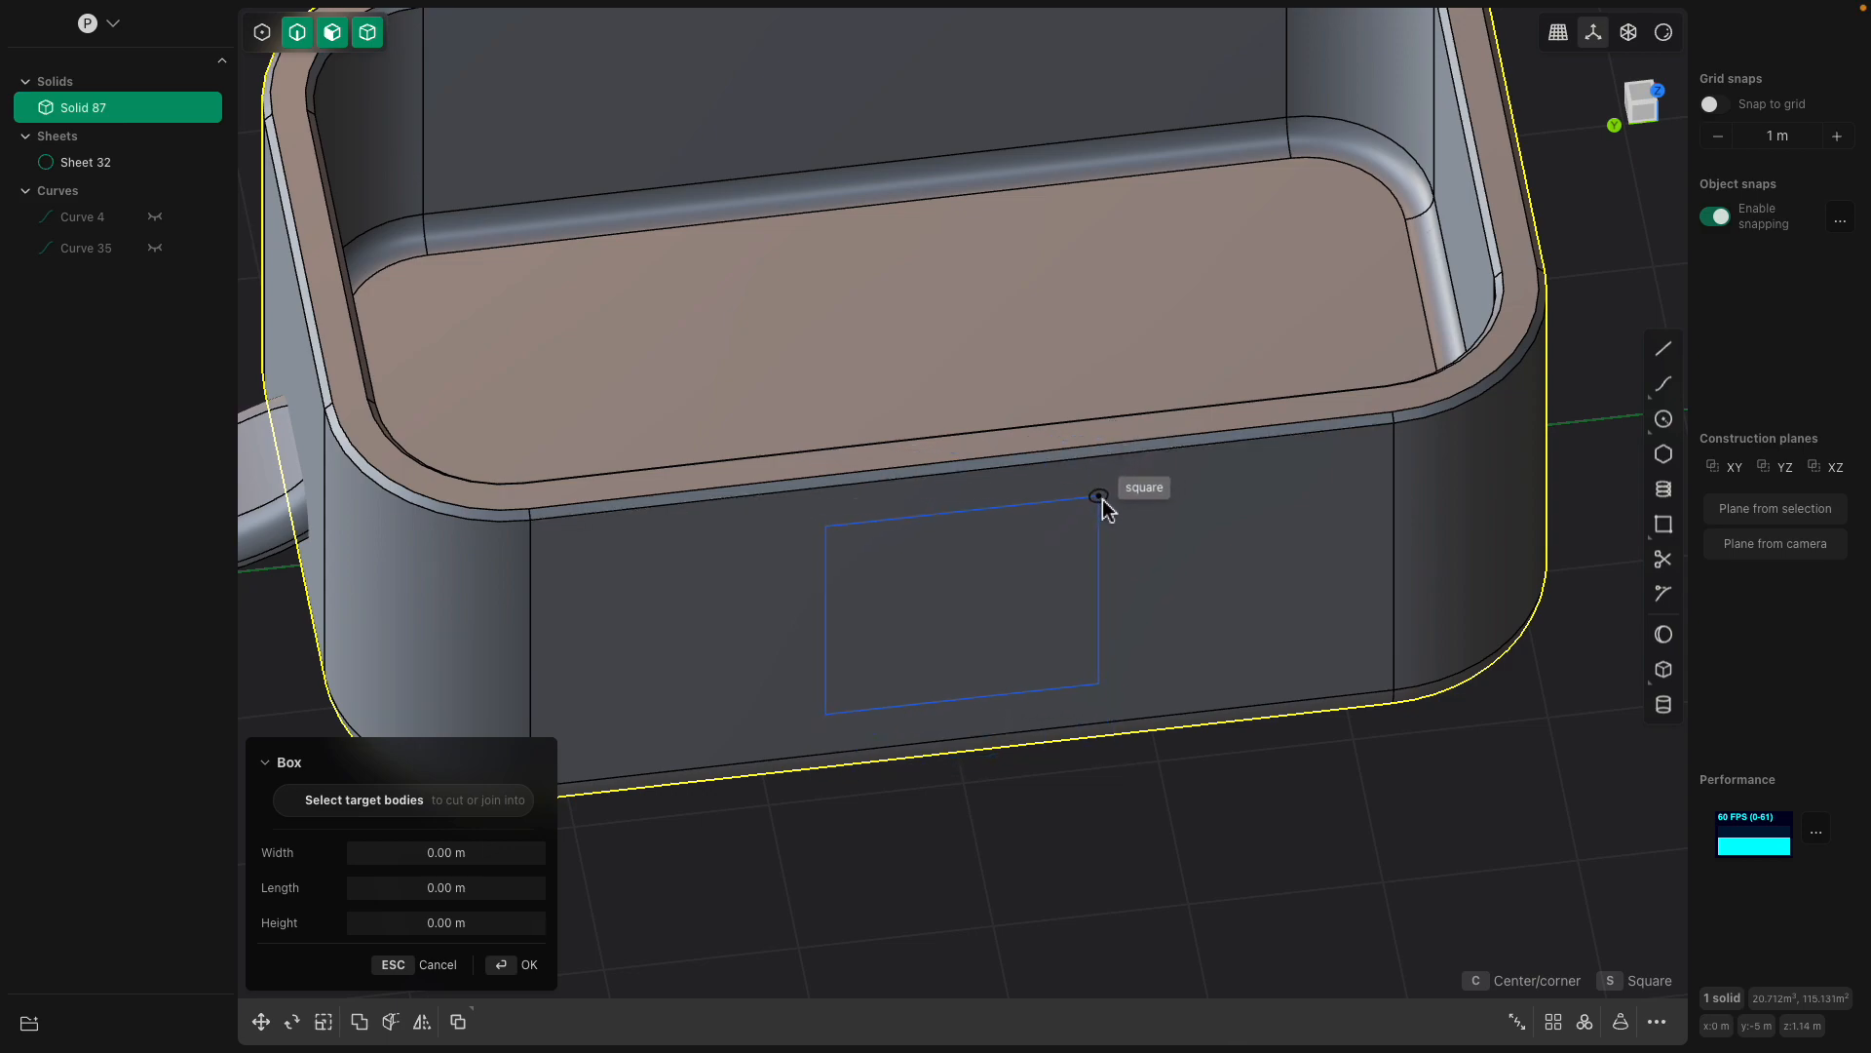
{"action": "left_click", "coordinate": [1105, 501]}
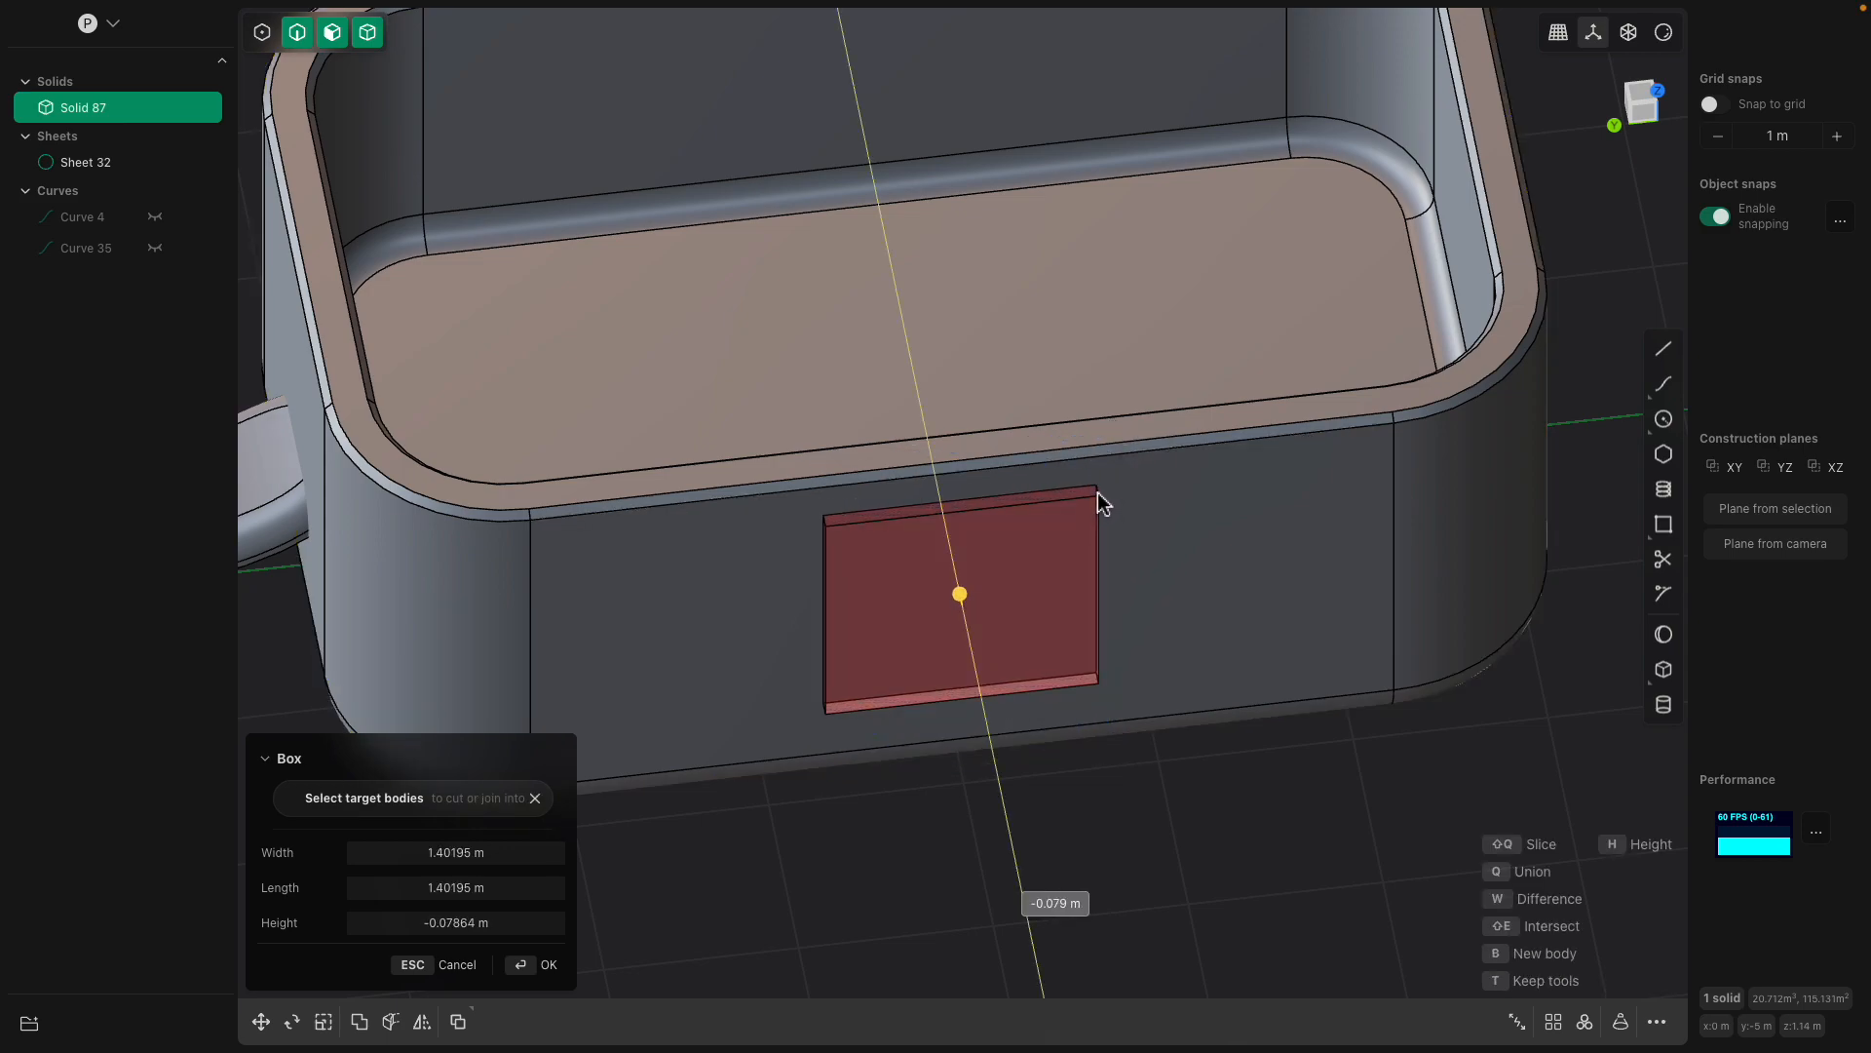
{"action": "left_click", "coordinate": [1094, 487]}
{"action": "middle_click_drag", "start_coordinate": [1094, 488], "coordinate": [941, 377]}
{"action": "middle_click_drag", "start_coordinate": [942, 376], "coordinate": [974, 468], "text": "shift"}
{"action": "key", "text": "Return"}
Offset the recess's upper face by about -0.705 m so the recess runs up through the container's rim.
{"action": "middle_click_drag", "start_coordinate": [1144, 652], "coordinate": [968, 487]}
{"action": "scroll", "coordinate": [968, 487], "scroll_direction": "up", "scroll_amount": 2}
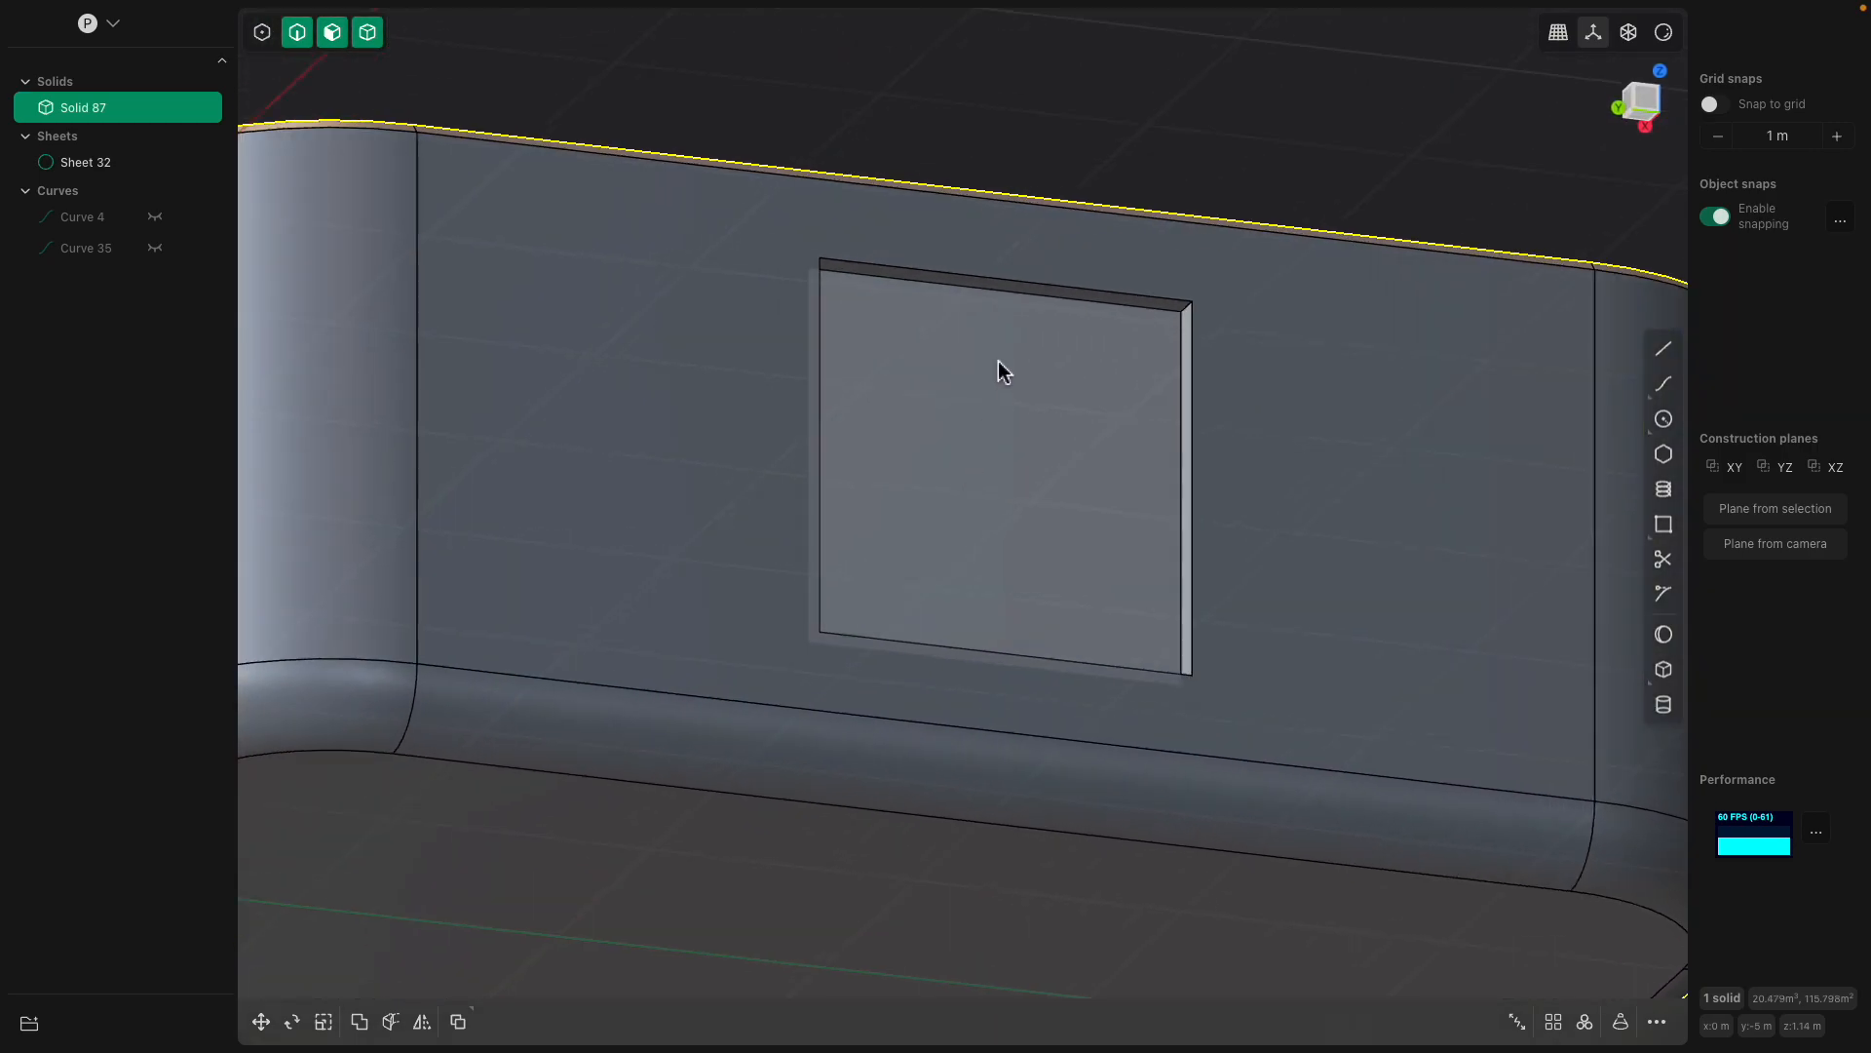
{"action": "left_click", "coordinate": [1002, 290]}
{"action": "key", "text": "f"}
{"action": "scroll", "coordinate": [1004, 290], "scroll_direction": "up", "scroll_amount": 2}
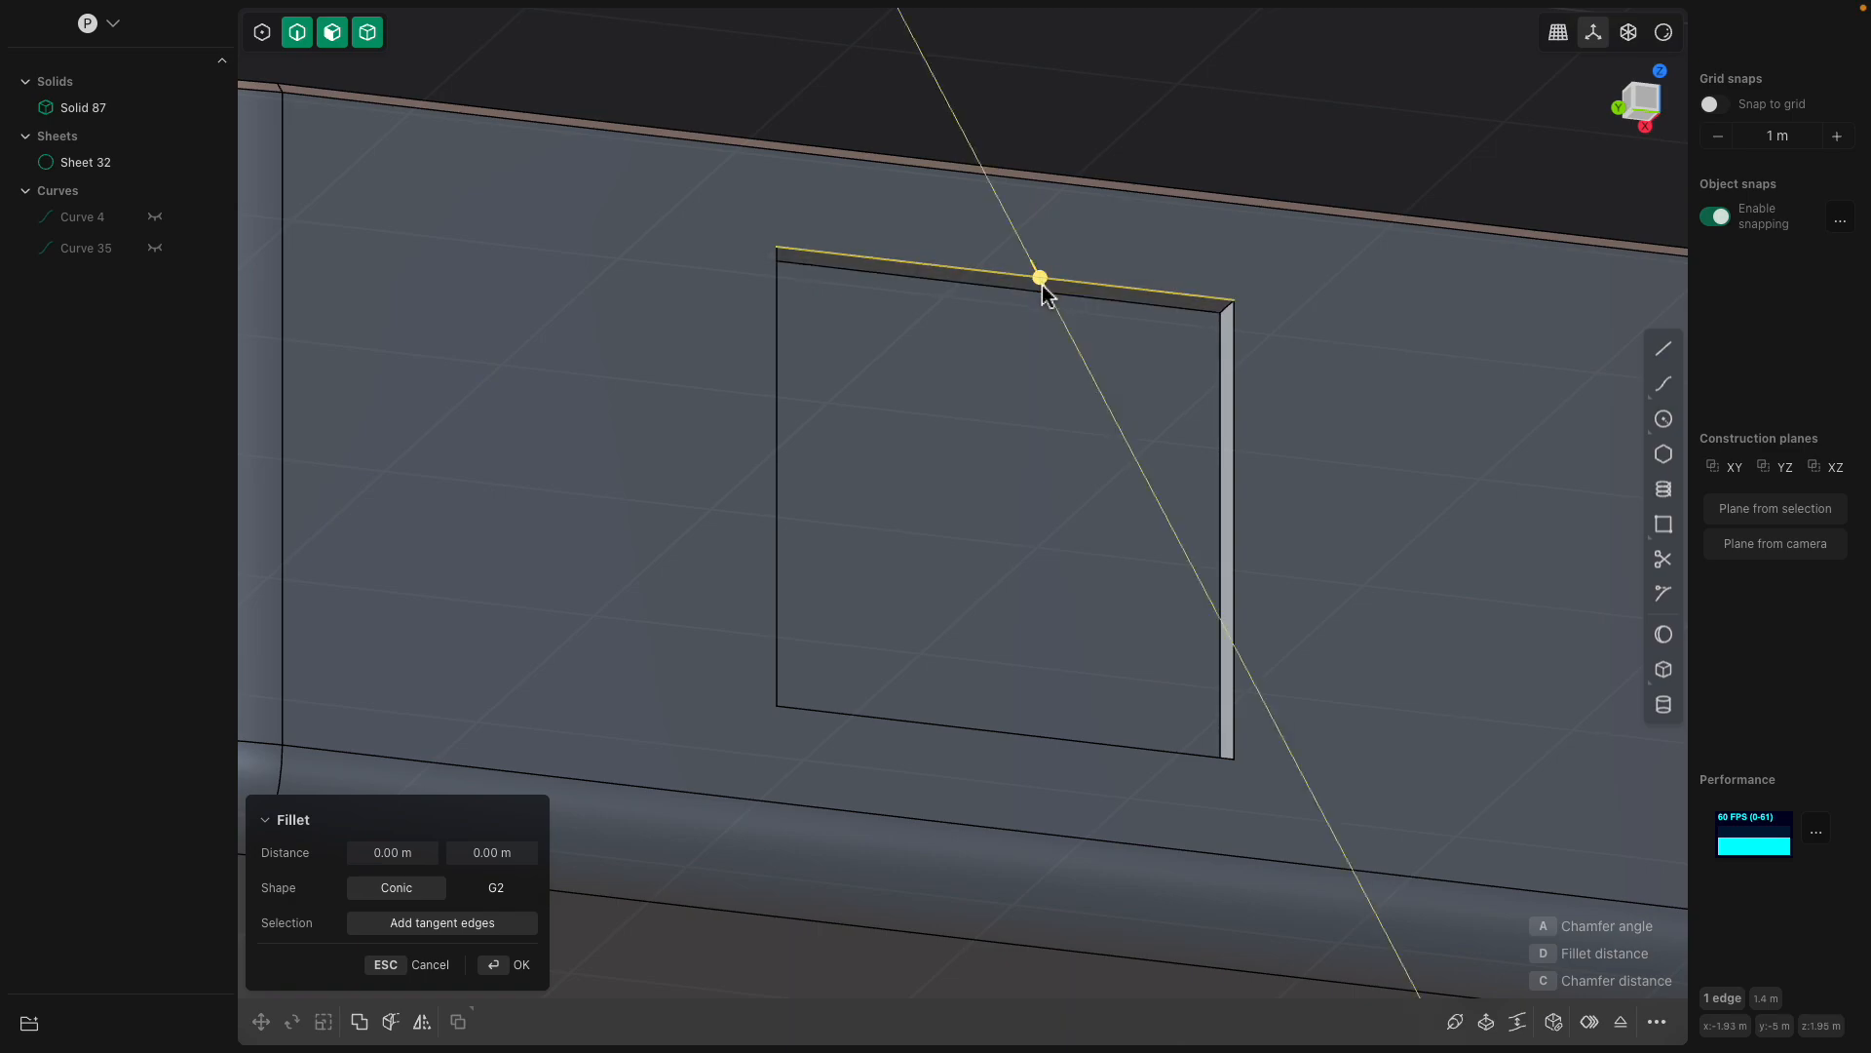
{"action": "scroll", "coordinate": [1075, 301], "scroll_direction": "up", "scroll_amount": 3}
{"action": "left_click", "coordinate": [1080, 299]}
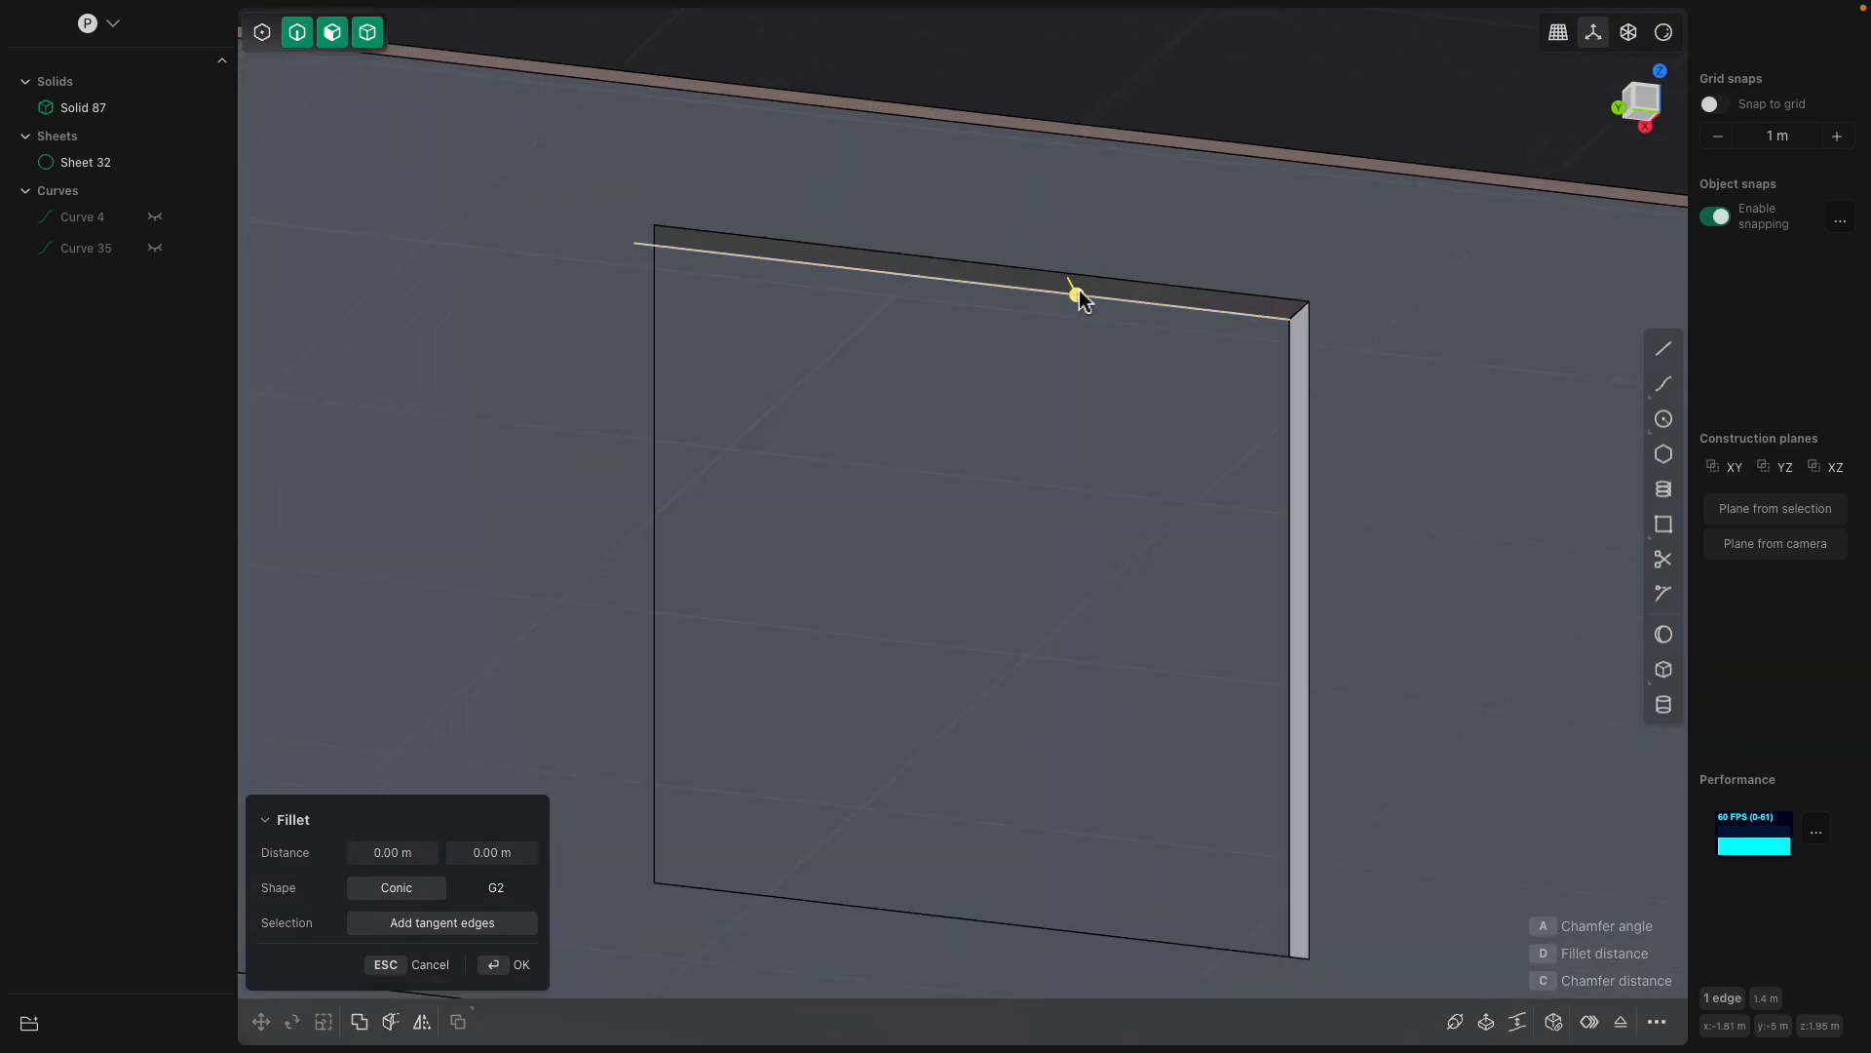
{"action": "scroll", "coordinate": [1072, 295], "scroll_direction": "up", "scroll_amount": 2}
{"action": "left_click", "coordinate": [1111, 295]}
{"action": "middle_click_drag", "start_coordinate": [1107, 309], "coordinate": [1090, 472]}
{"action": "left_click_drag", "start_coordinate": [1064, 601], "coordinate": [1089, 333]}
{"action": "middle_click_drag", "start_coordinate": [1084, 321], "coordinate": [1107, 413]}
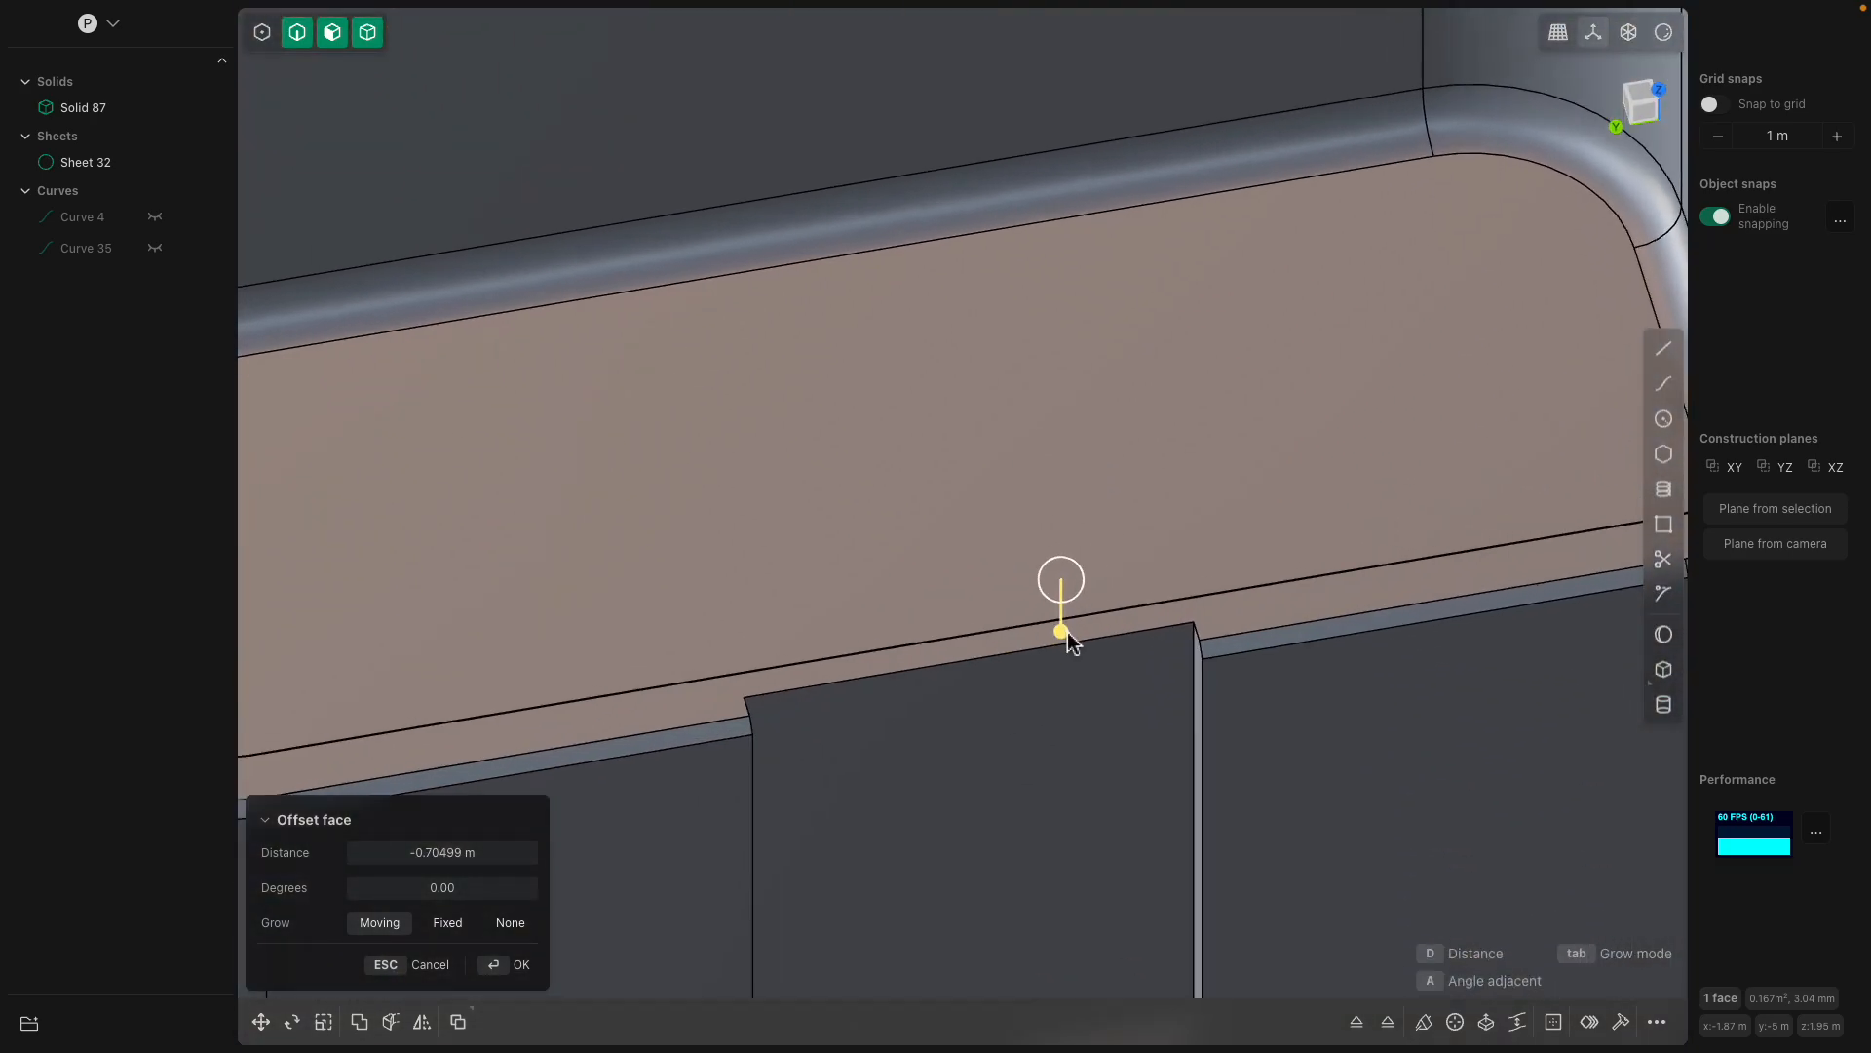
{"action": "middle_click_drag", "start_coordinate": [1067, 644], "coordinate": [1070, 535]}
{"action": "key", "text": "Return"}
Fillet the inner bottom edge of the wall recess with a distance of about 0.051 m.
{"action": "middle_click_drag", "start_coordinate": [1024, 631], "coordinate": [1080, 643]}
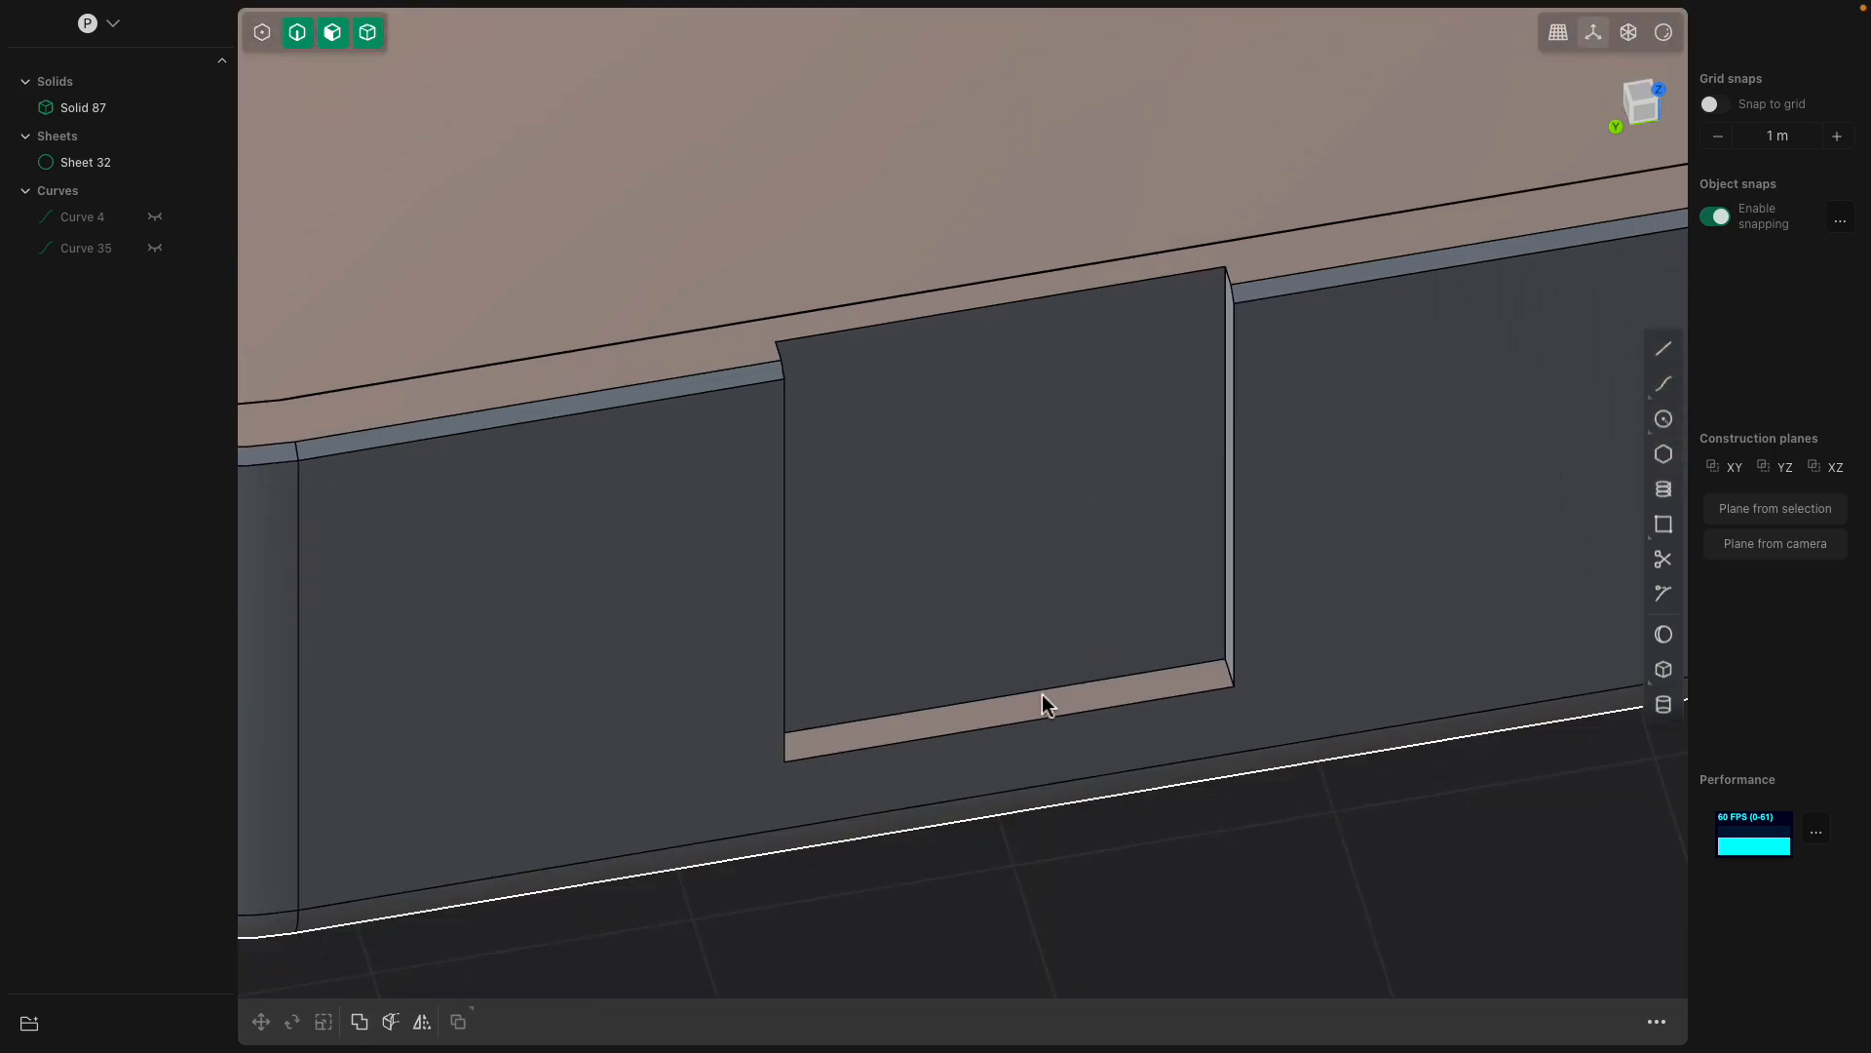
{"action": "left_click", "coordinate": [1070, 683]}
{"action": "key", "text": "f"}
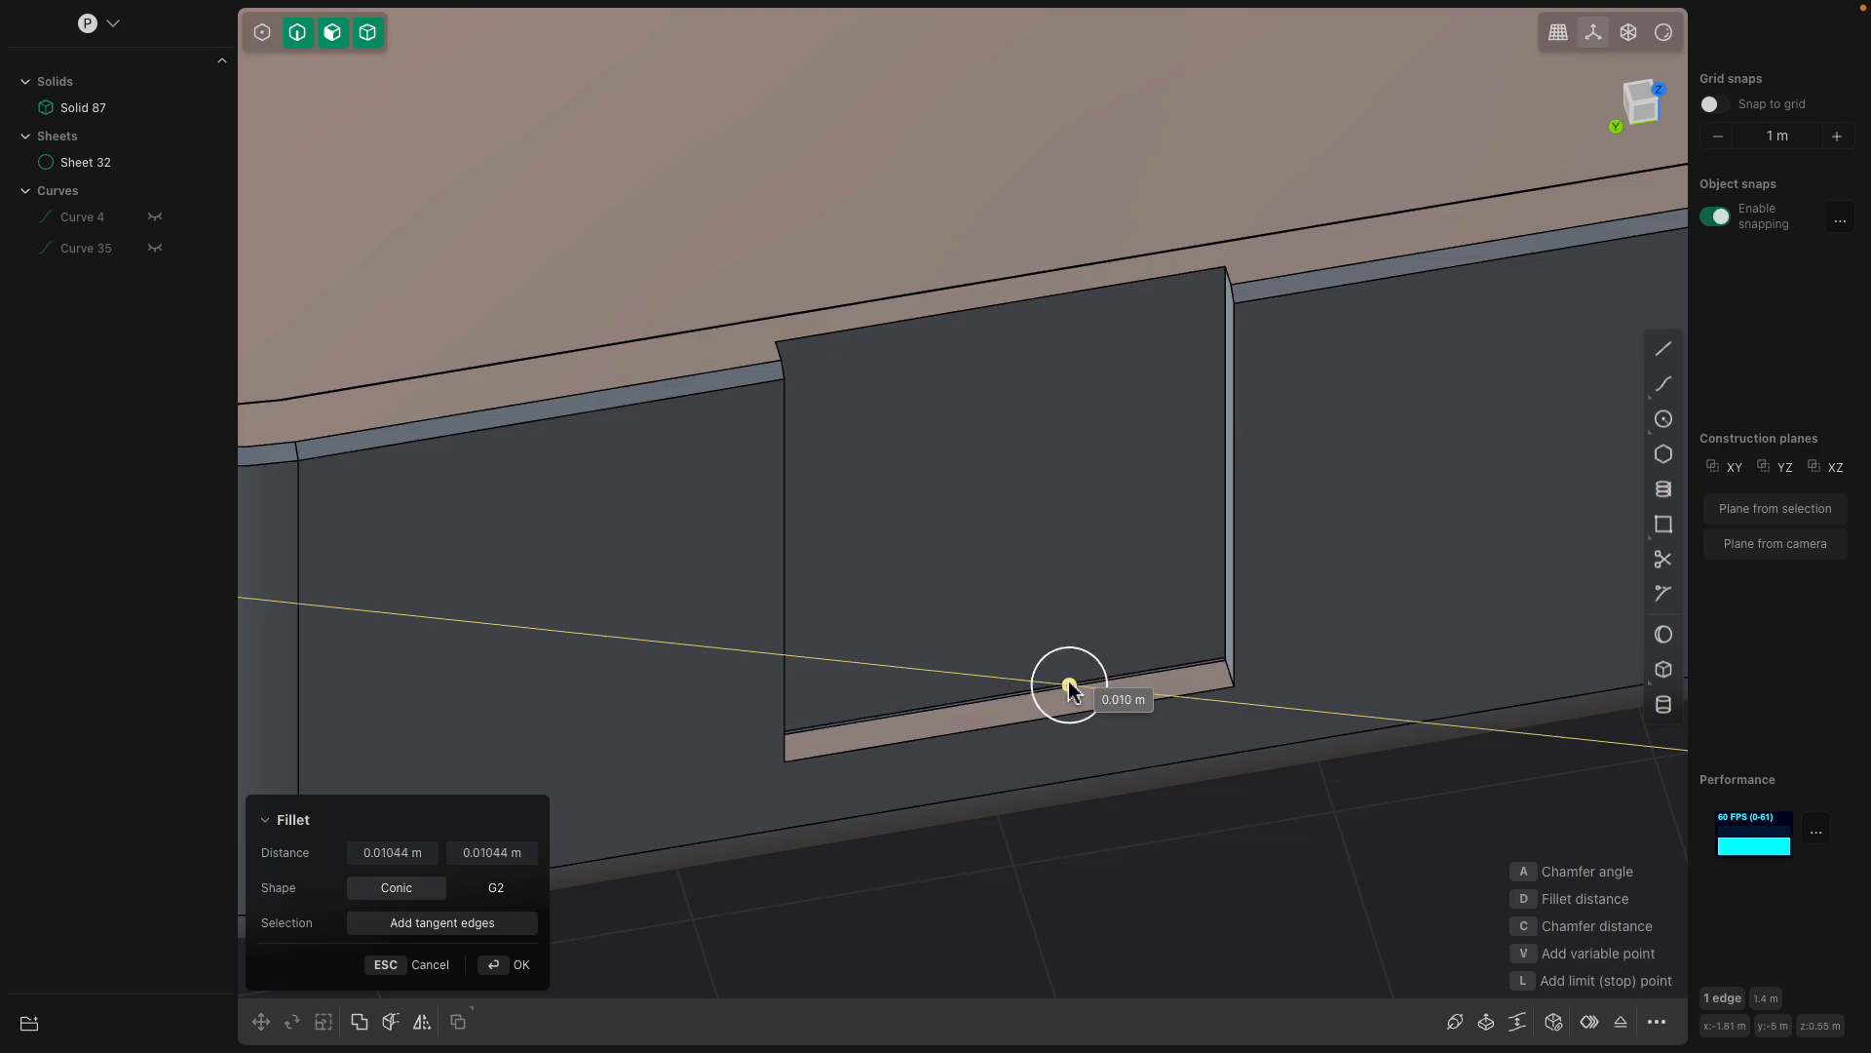
{"action": "left_click", "coordinate": [1070, 686]}
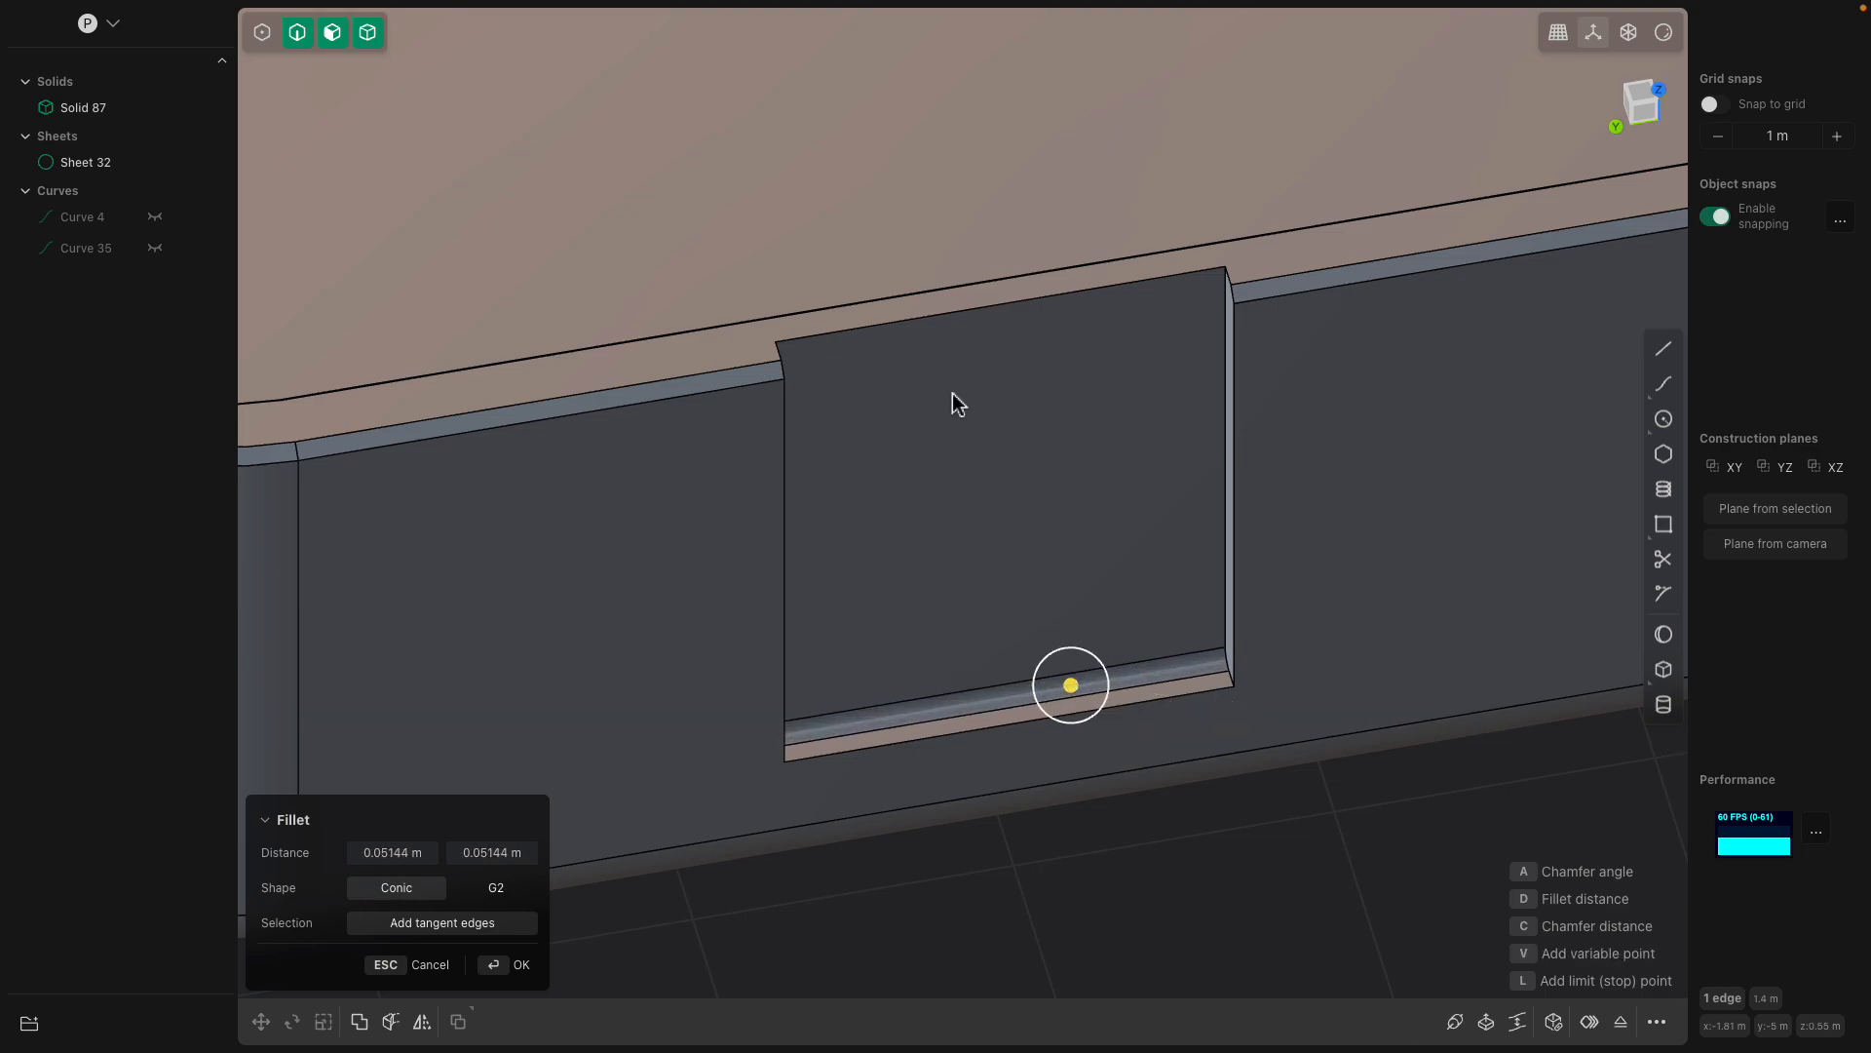
Chamfer the top edge of the recess's back wall at the rim by about 0.052 m.
{"action": "left_click", "coordinate": [932, 319]}
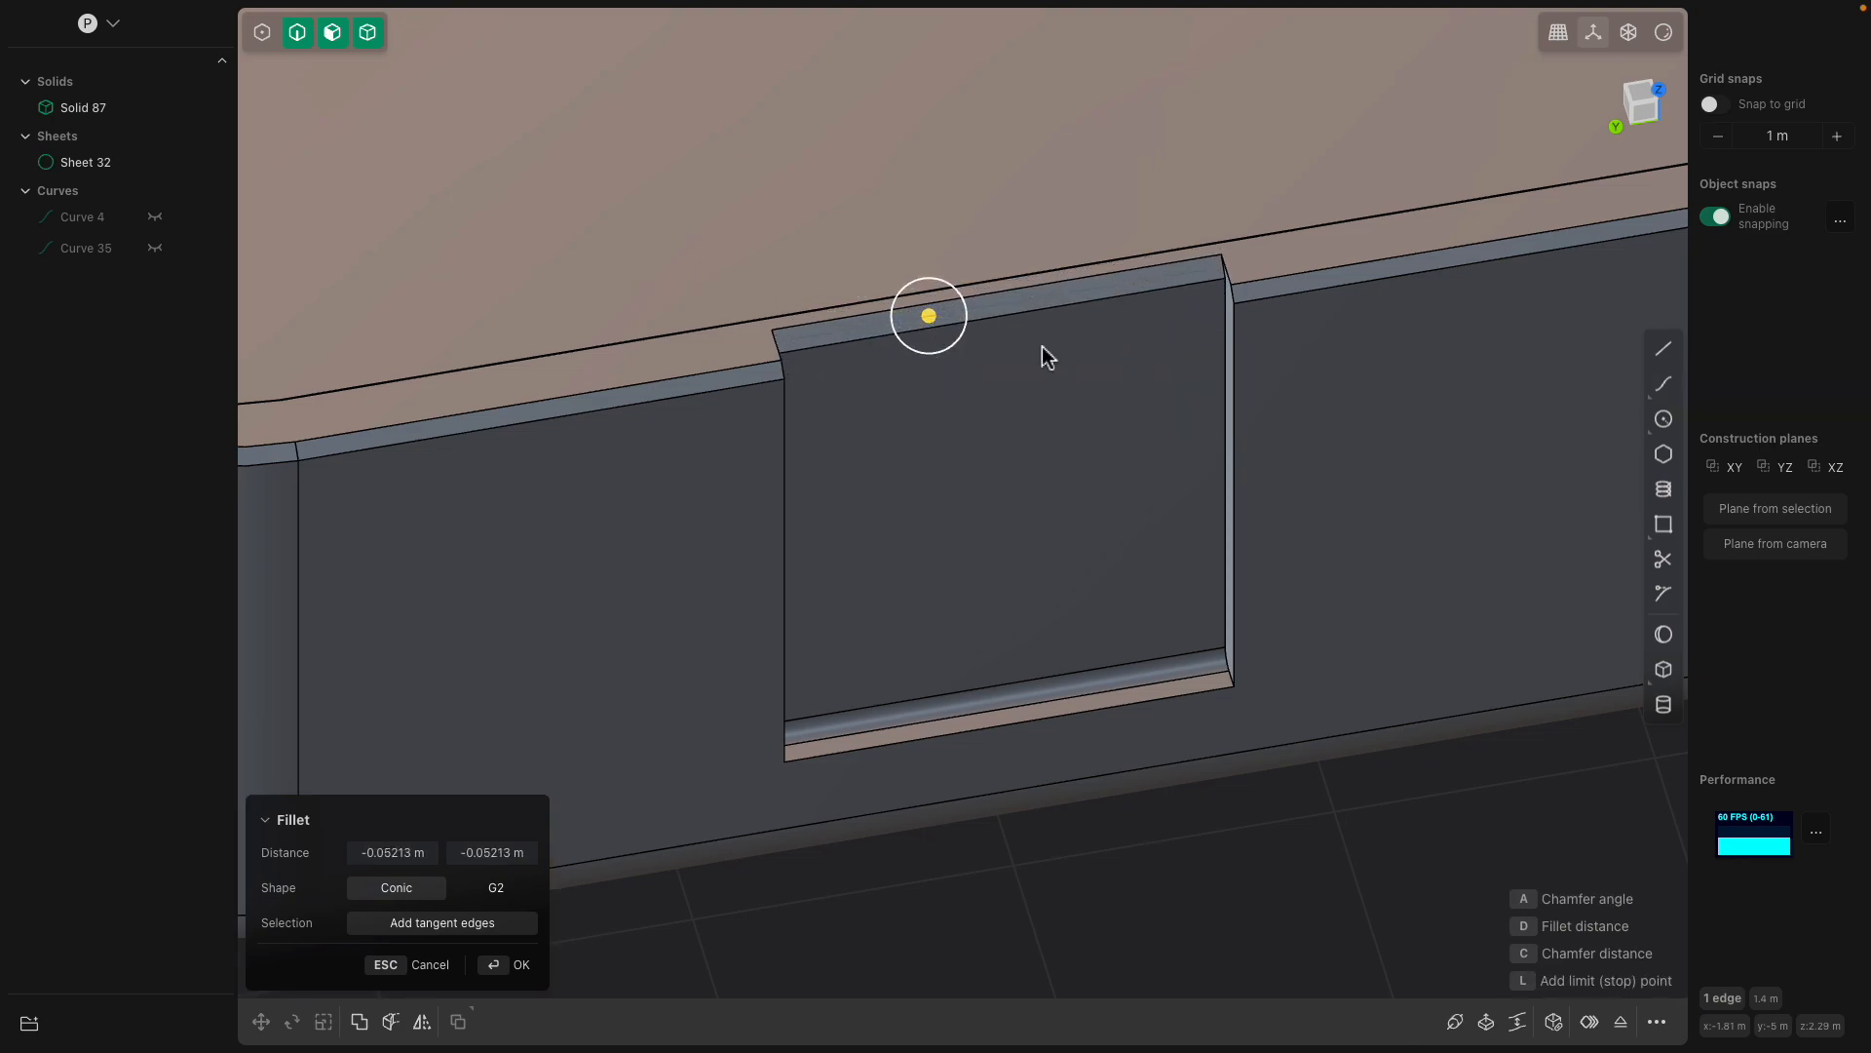
{"action": "scroll", "coordinate": [1044, 344], "scroll_direction": "down", "scroll_amount": 10}
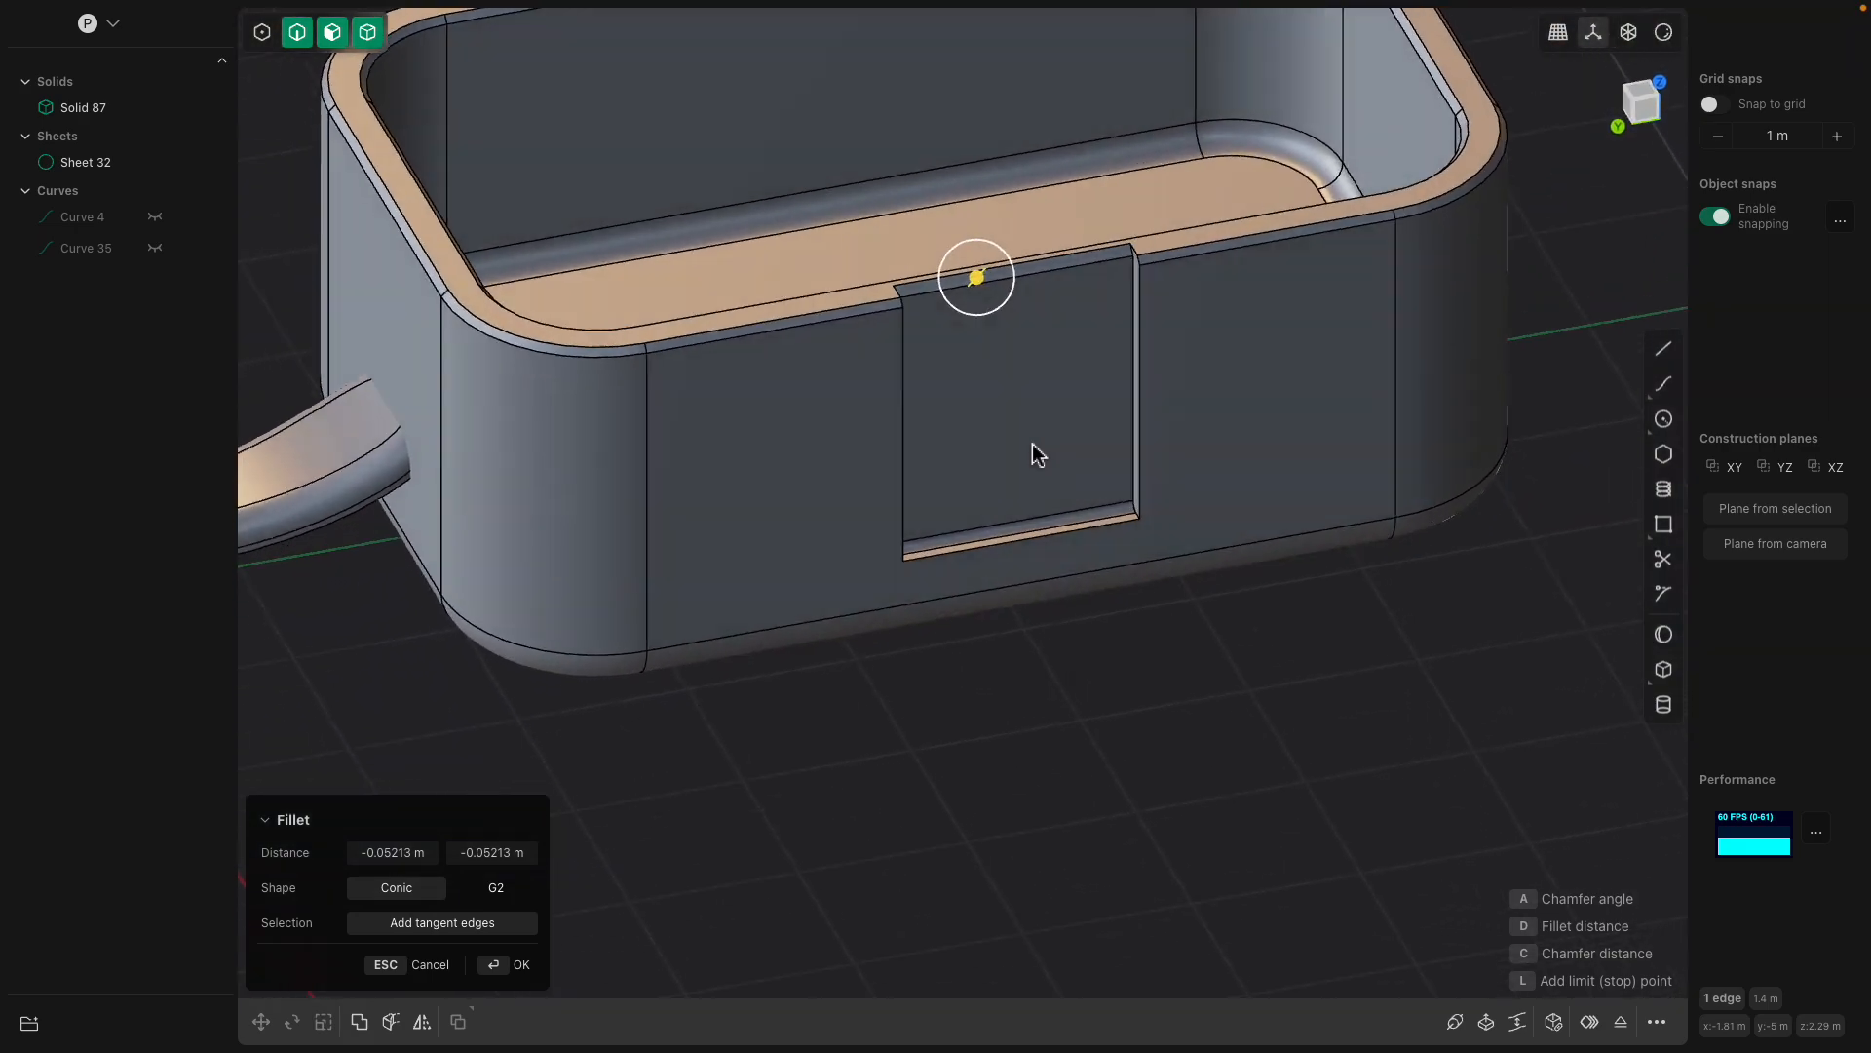
{"action": "scroll", "coordinate": [996, 491], "scroll_direction": "up", "scroll_amount": 10}
{"action": "key", "text": "Return"}
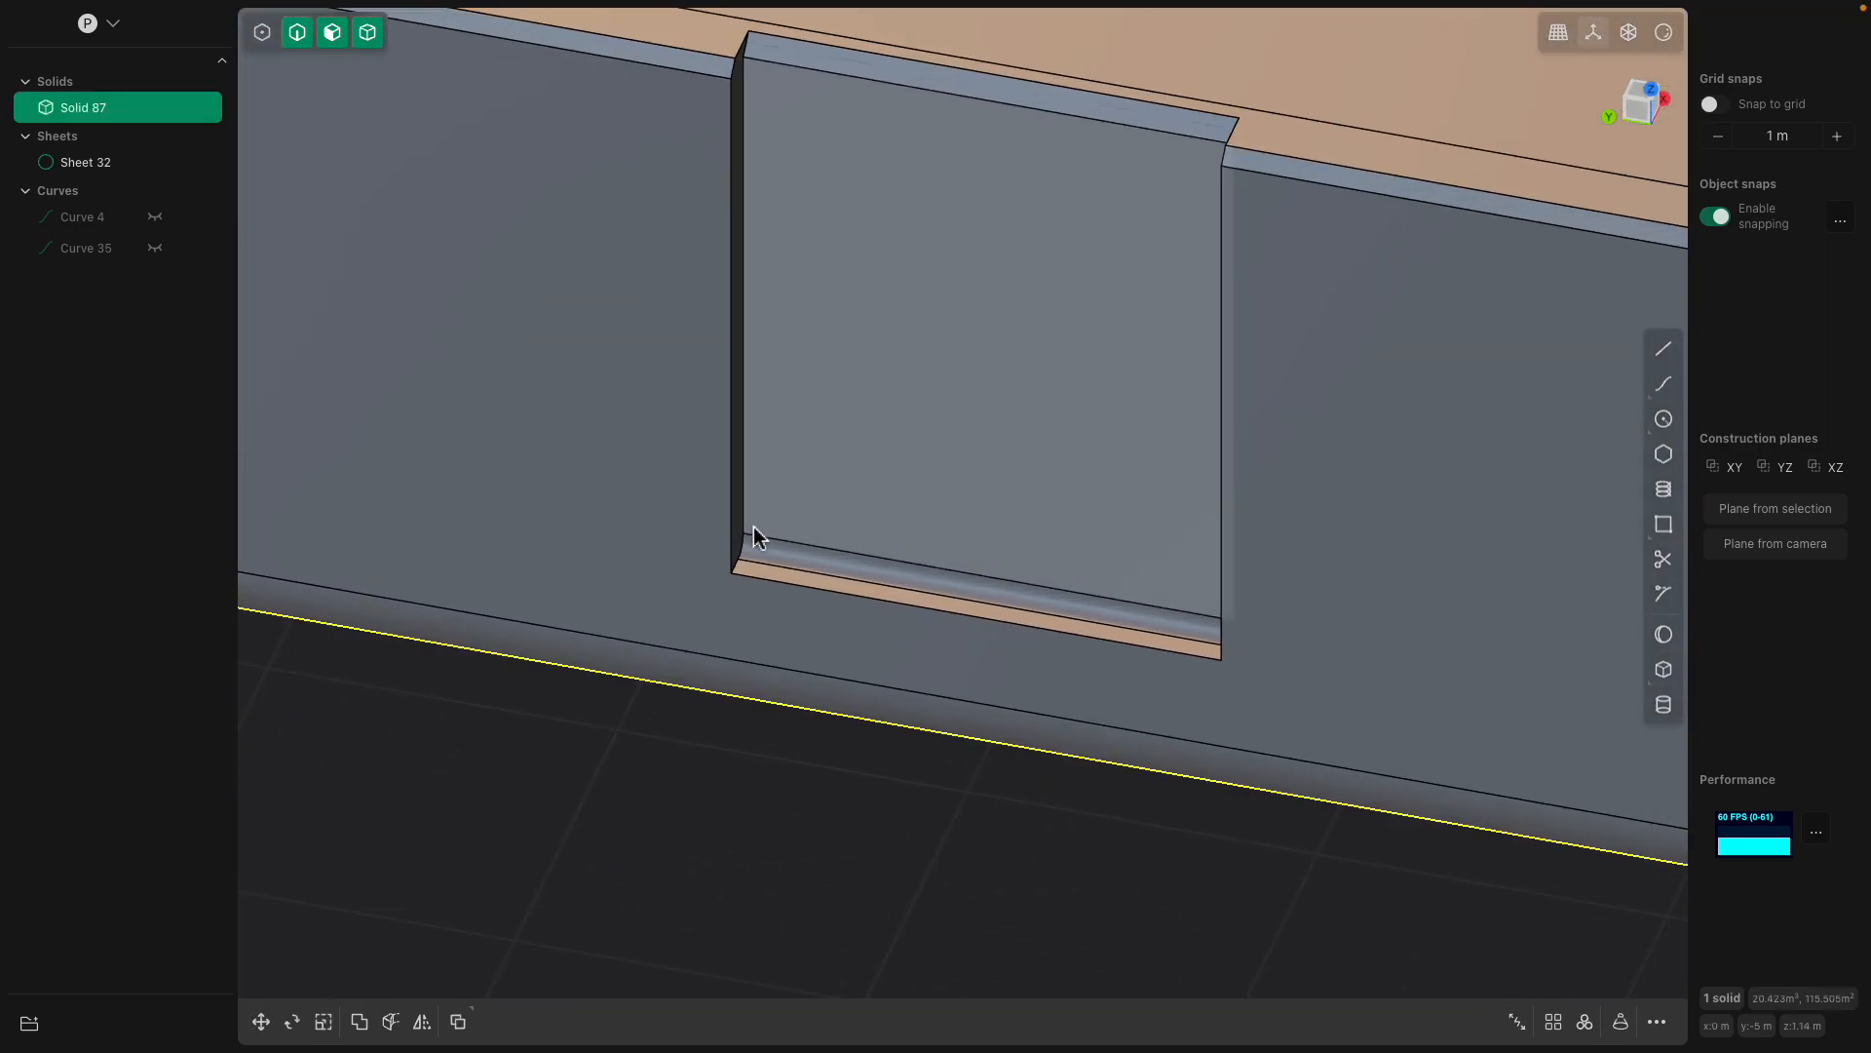
Fillet the recess's vertical inner edges on both sides together with the adjoining edges at its bottom corners.
{"action": "scroll", "coordinate": [754, 529], "scroll_direction": "up", "scroll_amount": 3}
{"action": "key", "text": "ctrl+z"}
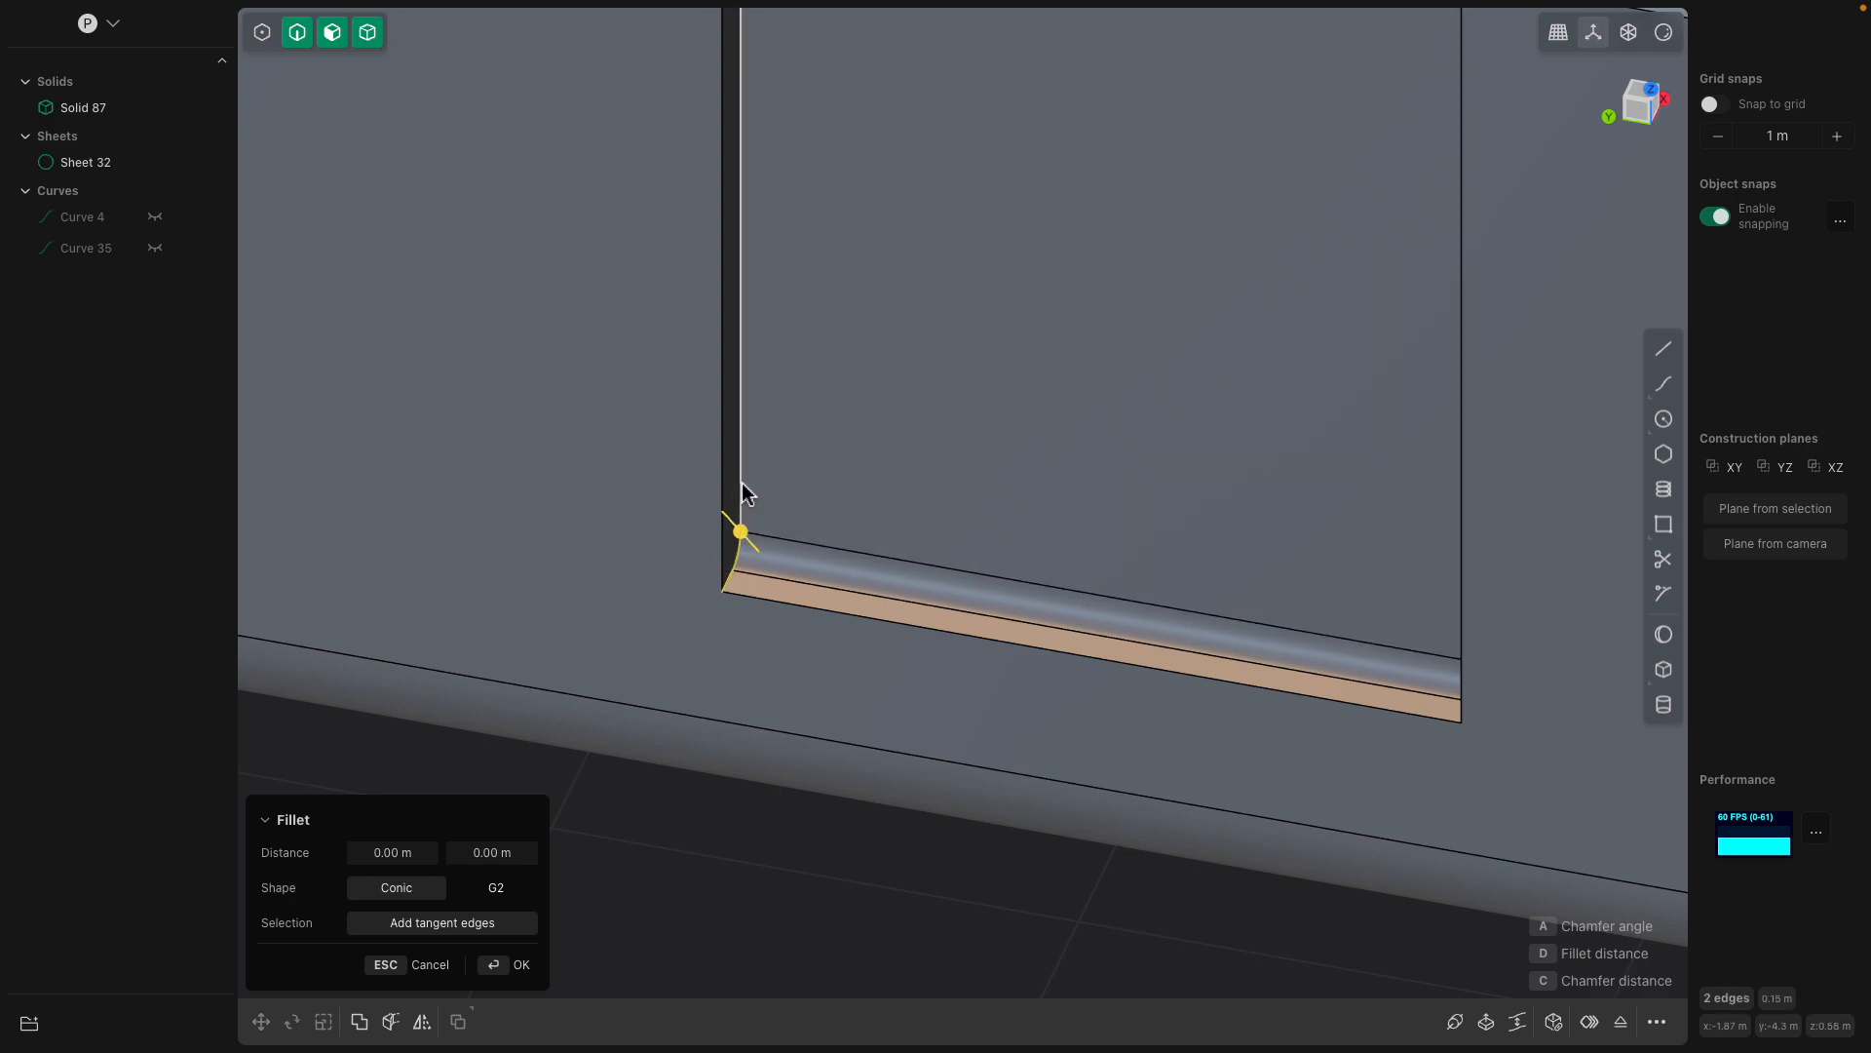
{"action": "middle_click_drag", "start_coordinate": [741, 487], "coordinate": [990, 547]}
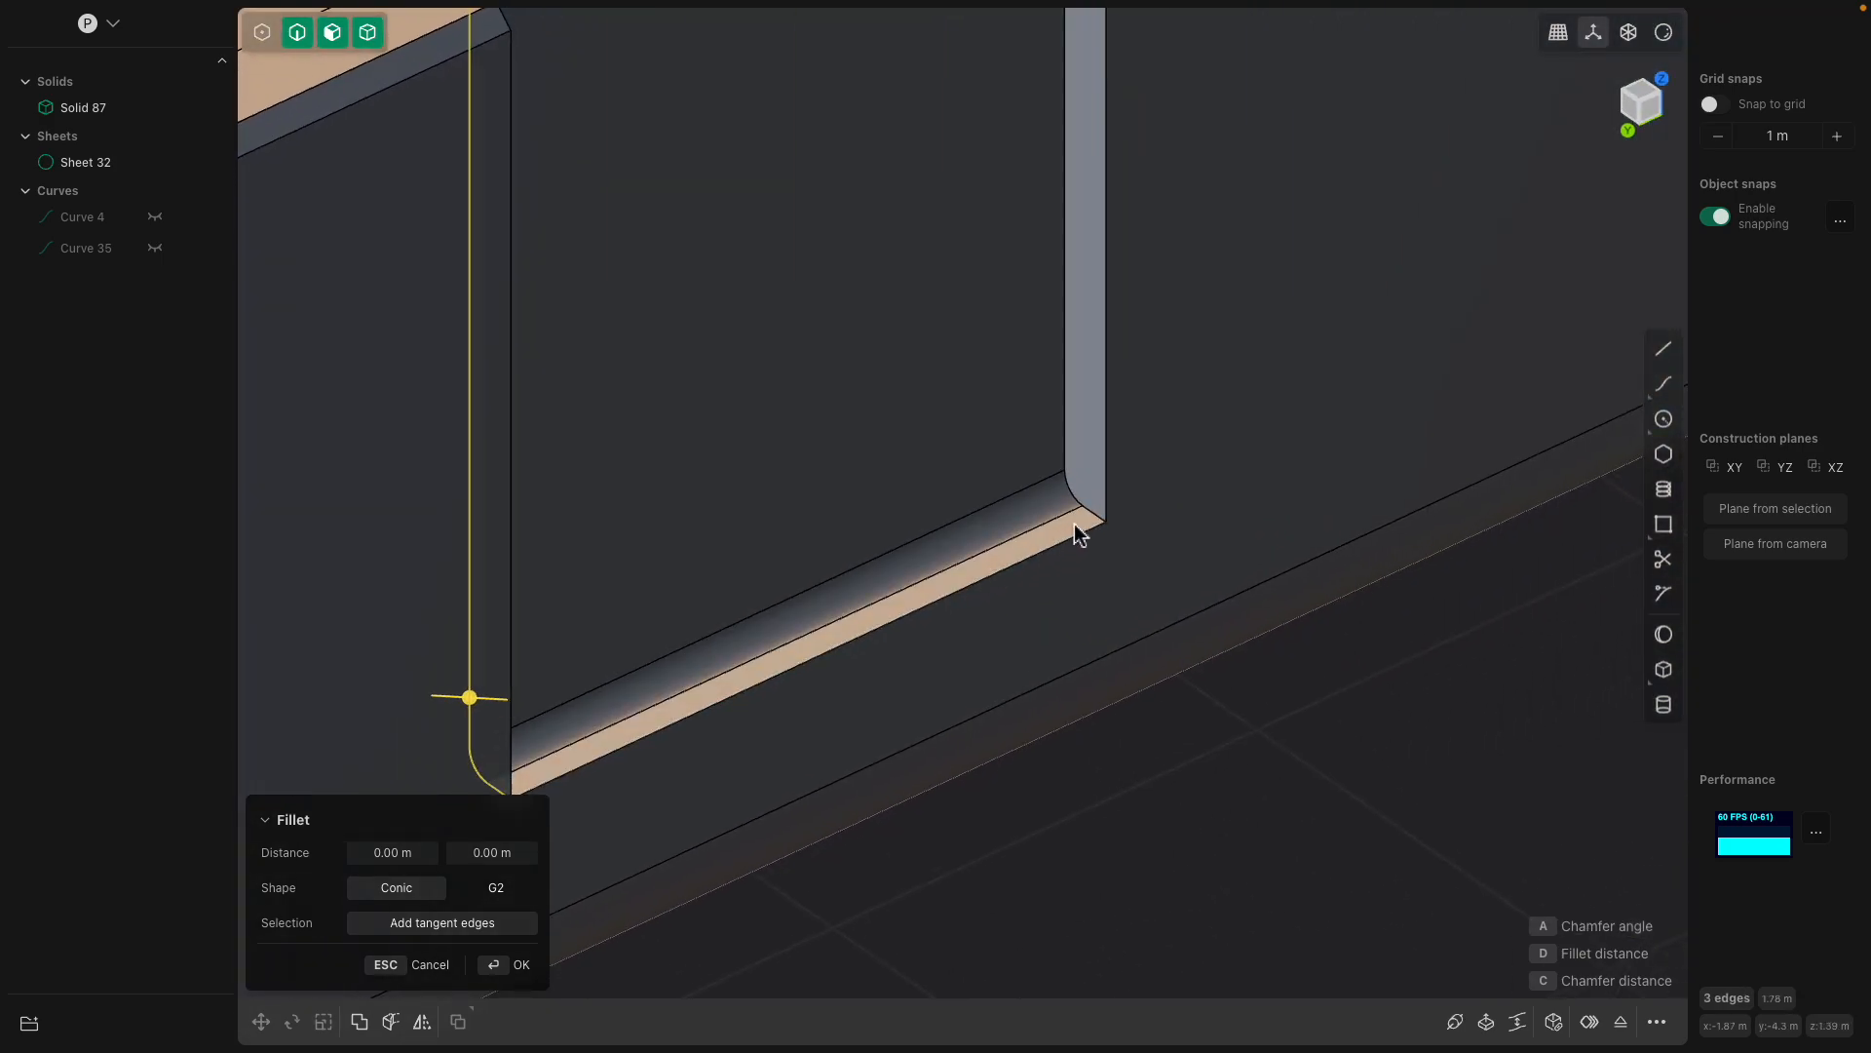
{"action": "left_click", "coordinate": [1070, 484]}
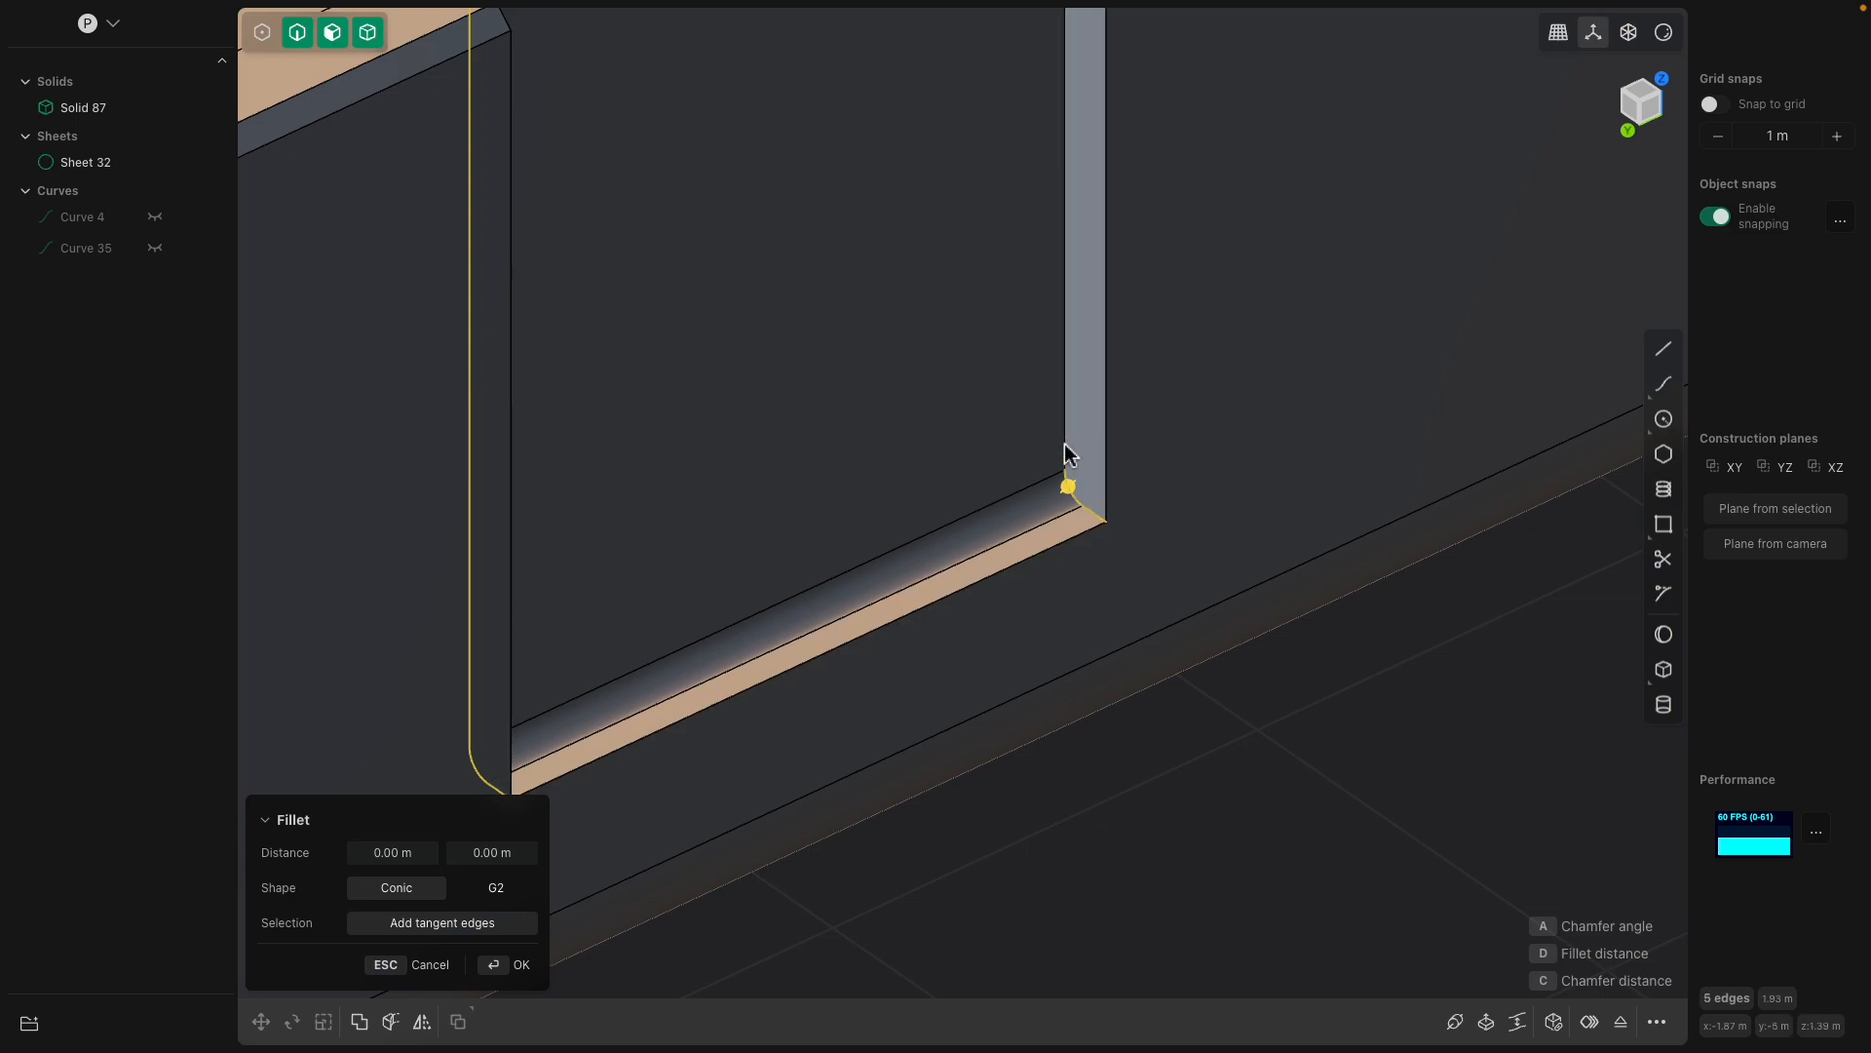
{"action": "left_click_drag", "start_coordinate": [1066, 449], "coordinate": [1096, 438]}
{"action": "scroll", "coordinate": [1043, 438], "scroll_direction": "down", "scroll_amount": 3}
{"action": "middle_click_drag", "start_coordinate": [976, 502], "coordinate": [892, 503]}
{"action": "mouse_move", "coordinate": [1068, 501]}
{"action": "left_mouse_down"}
{"action": "mouse_move", "coordinate": [1086, 496]}
{"action": "mouse_move", "coordinate": [1036, 509]}
{"action": "left_mouse_up"}
{"action": "scroll", "coordinate": [950, 480], "scroll_direction": "down", "scroll_amount": 5}
{"action": "key", "text": "Return"}
Offset the chamfered face at the top of the recess by about 0.065 m to remove the slope at the rim.
{"action": "scroll", "coordinate": [969, 689], "scroll_direction": "down", "scroll_amount": 2}
{"action": "middle_click_drag", "start_coordinate": [969, 689], "coordinate": [1070, 605]}
{"action": "scroll", "coordinate": [1046, 630], "scroll_direction": "down", "scroll_amount": 2}
{"action": "scroll", "coordinate": [963, 510], "scroll_direction": "up", "scroll_amount": 3}
{"action": "scroll", "coordinate": [963, 511], "scroll_direction": "up", "scroll_amount": 3}
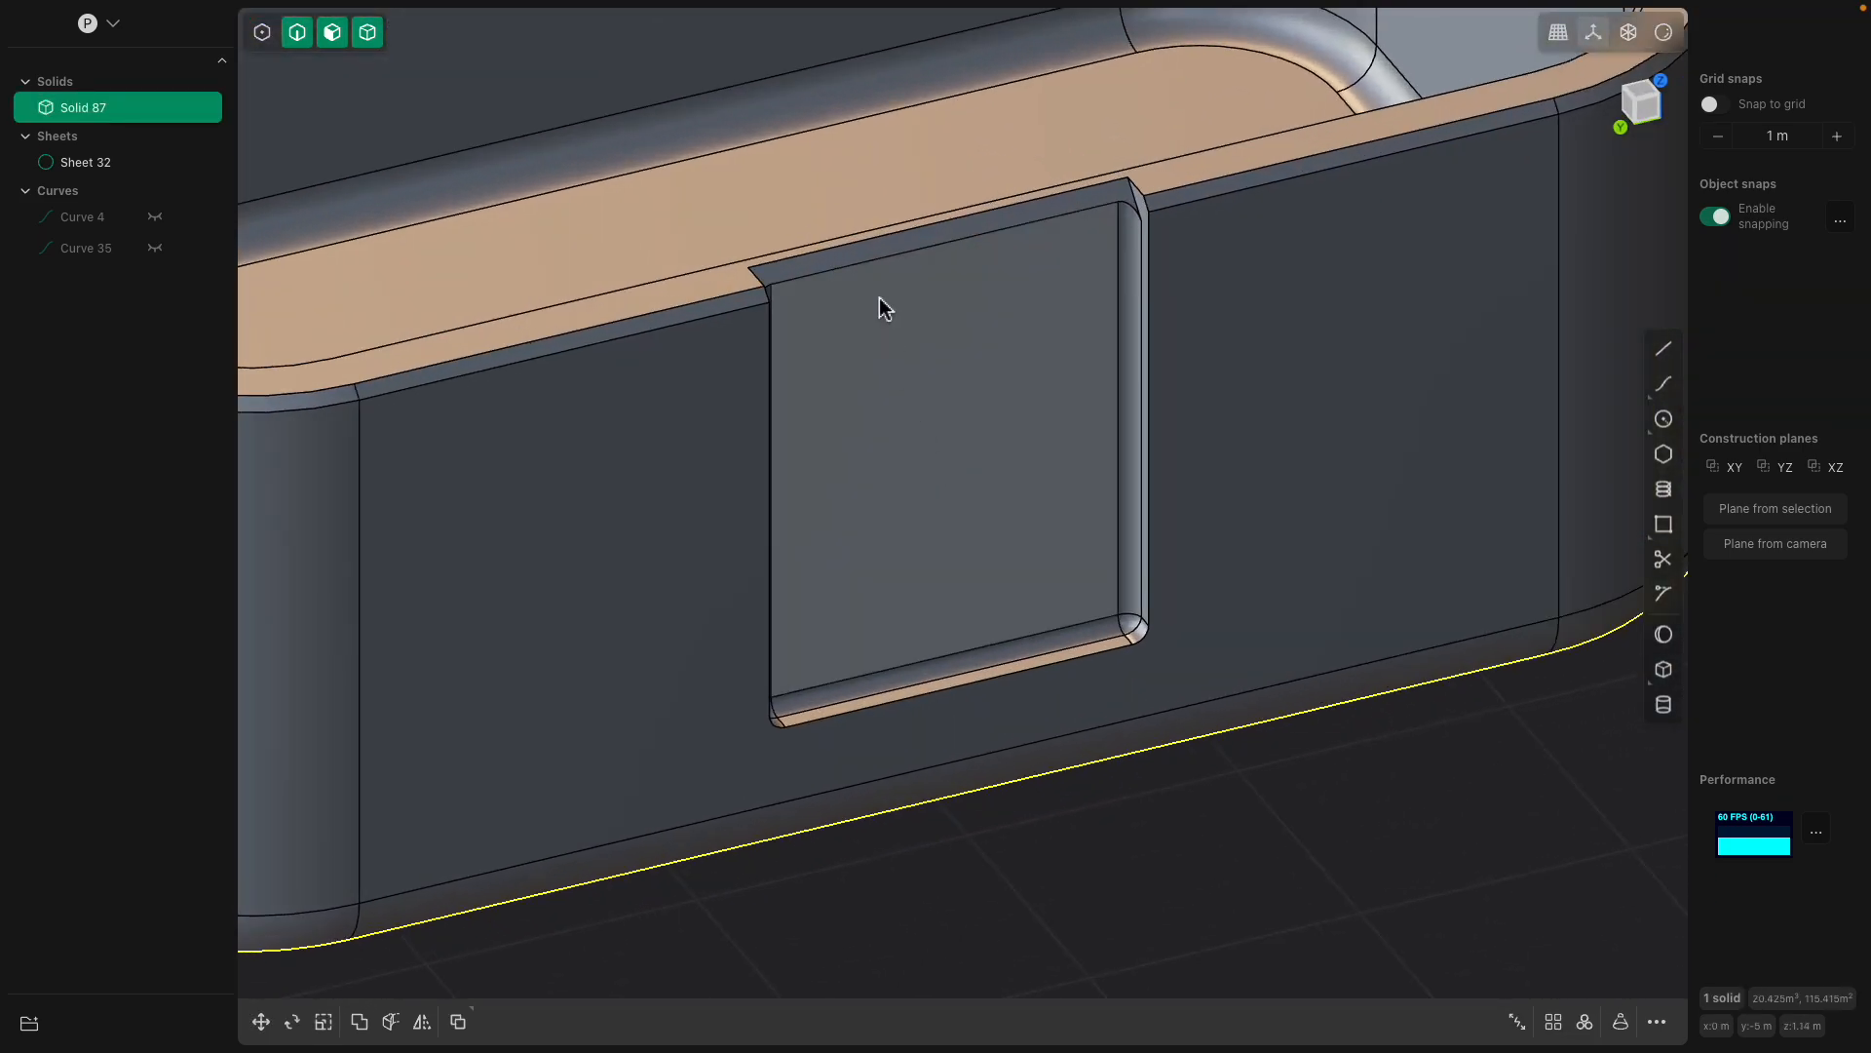
{"action": "left_click", "coordinate": [882, 241]}
{"action": "middle_click_drag", "start_coordinate": [893, 266], "coordinate": [986, 231]}
{"action": "left_click_drag", "start_coordinate": [966, 231], "coordinate": [974, 235]}
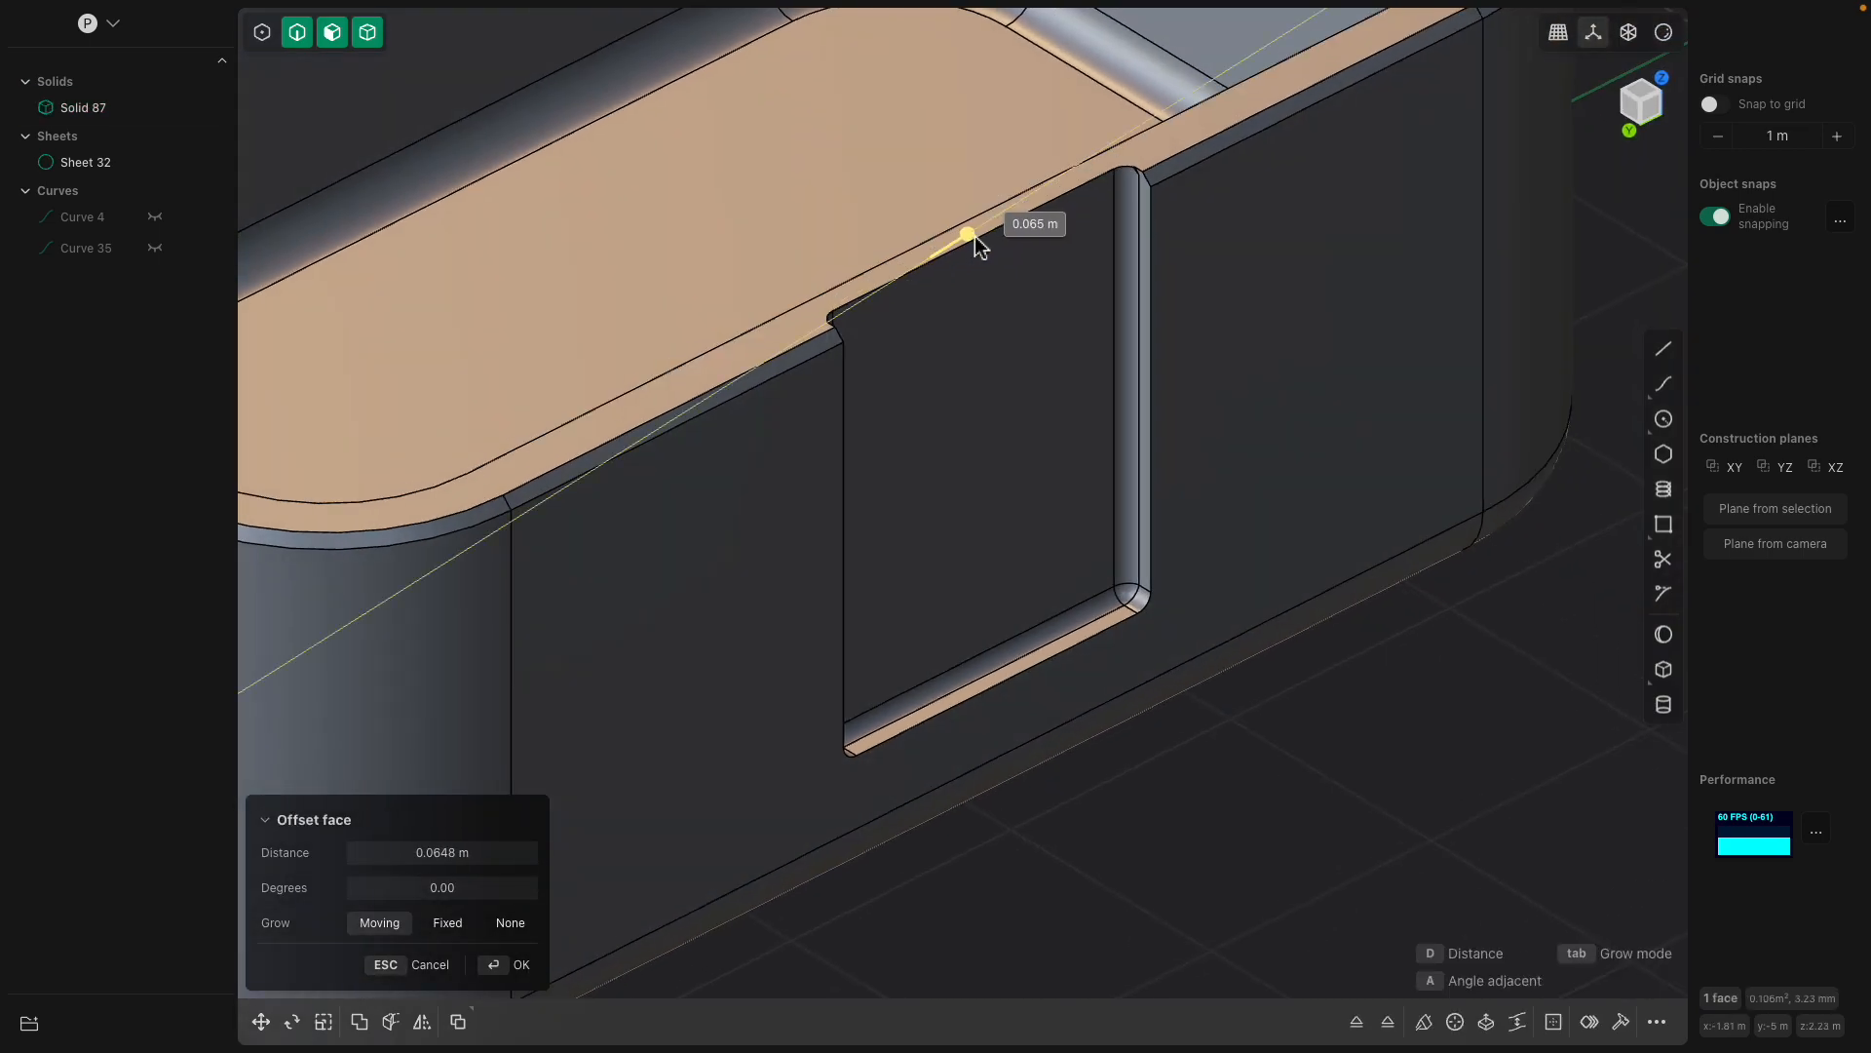
{"action": "middle_click_drag", "start_coordinate": [1007, 240], "coordinate": [814, 283]}
{"action": "key", "text": "Return"}
Offset the recess's bottom face upward to a height of about 1.48 m to shorten the recess.
{"action": "scroll", "coordinate": [793, 275], "scroll_direction": "down", "scroll_amount": 5}
{"action": "middle_click_drag", "start_coordinate": [869, 430], "coordinate": [1025, 482]}
{"action": "scroll", "coordinate": [919, 581], "scroll_direction": "up", "scroll_amount": 5}
{"action": "scroll", "coordinate": [857, 563], "scroll_direction": "down", "scroll_amount": 6}
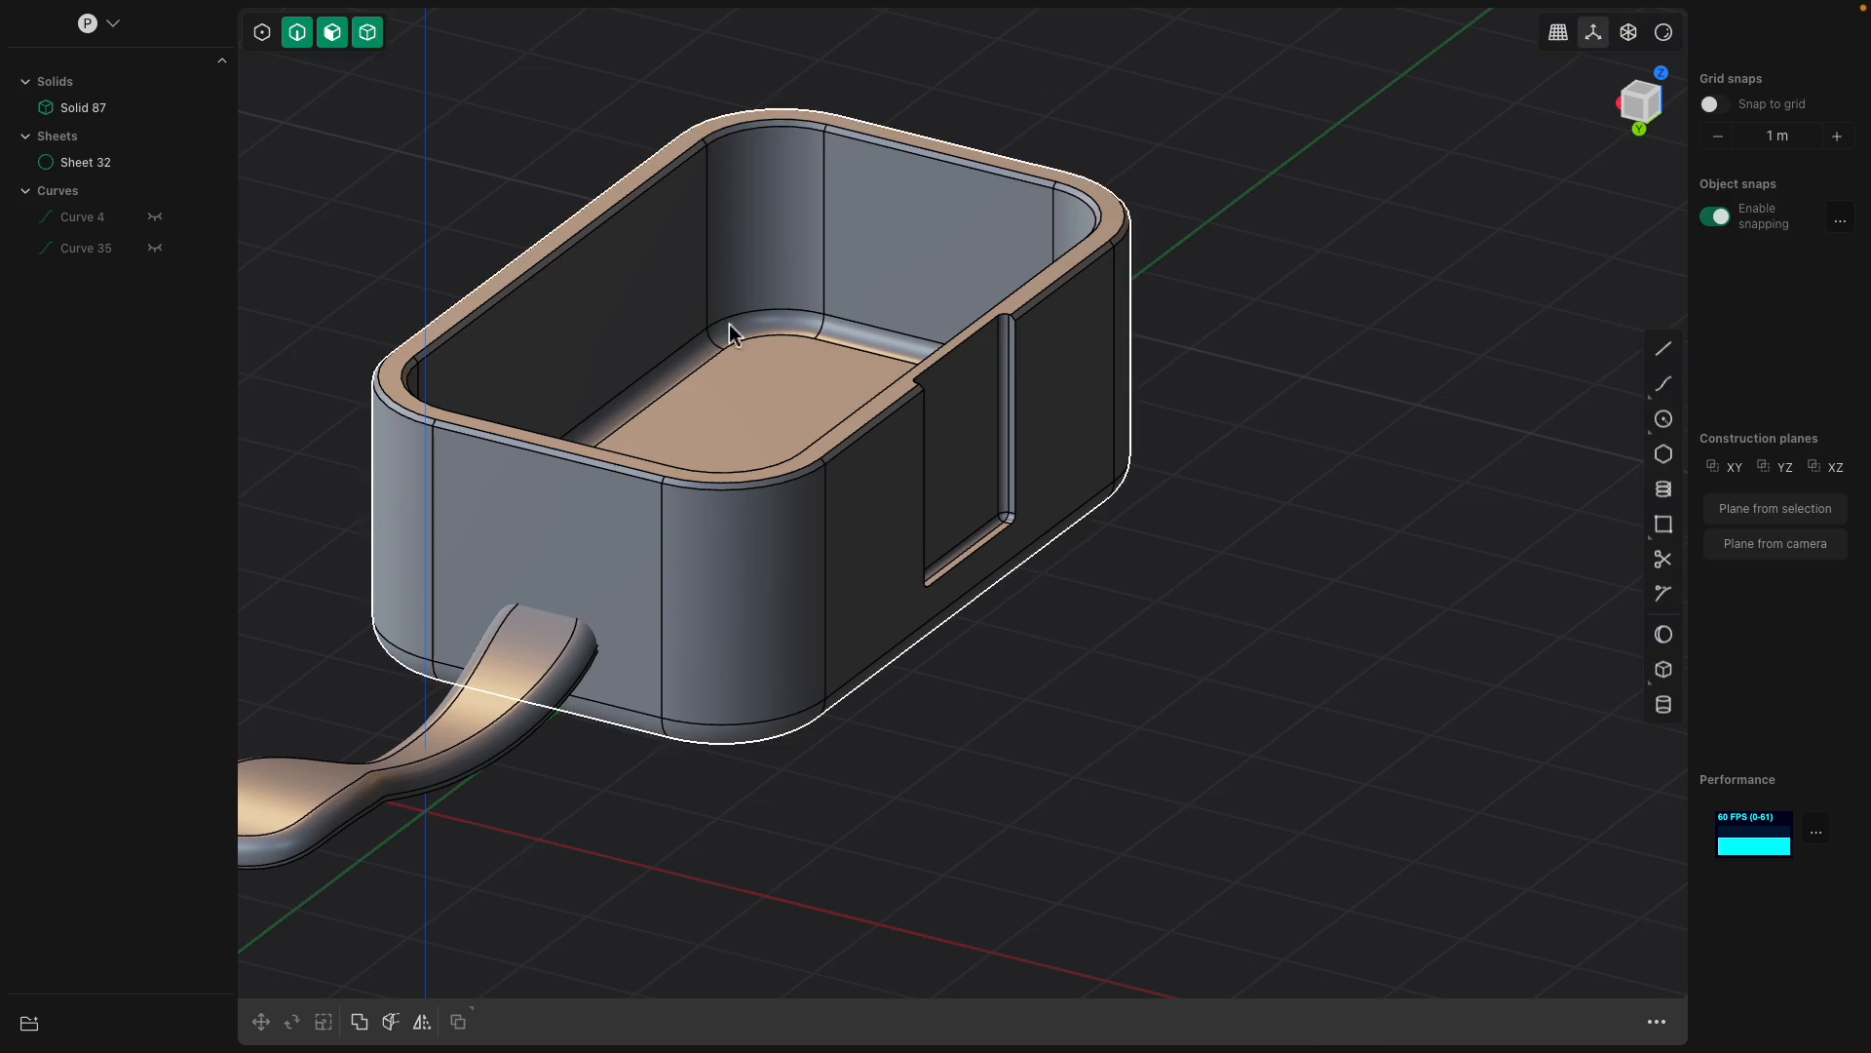
{"action": "middle_click_drag", "start_coordinate": [975, 405], "coordinate": [916, 415]}
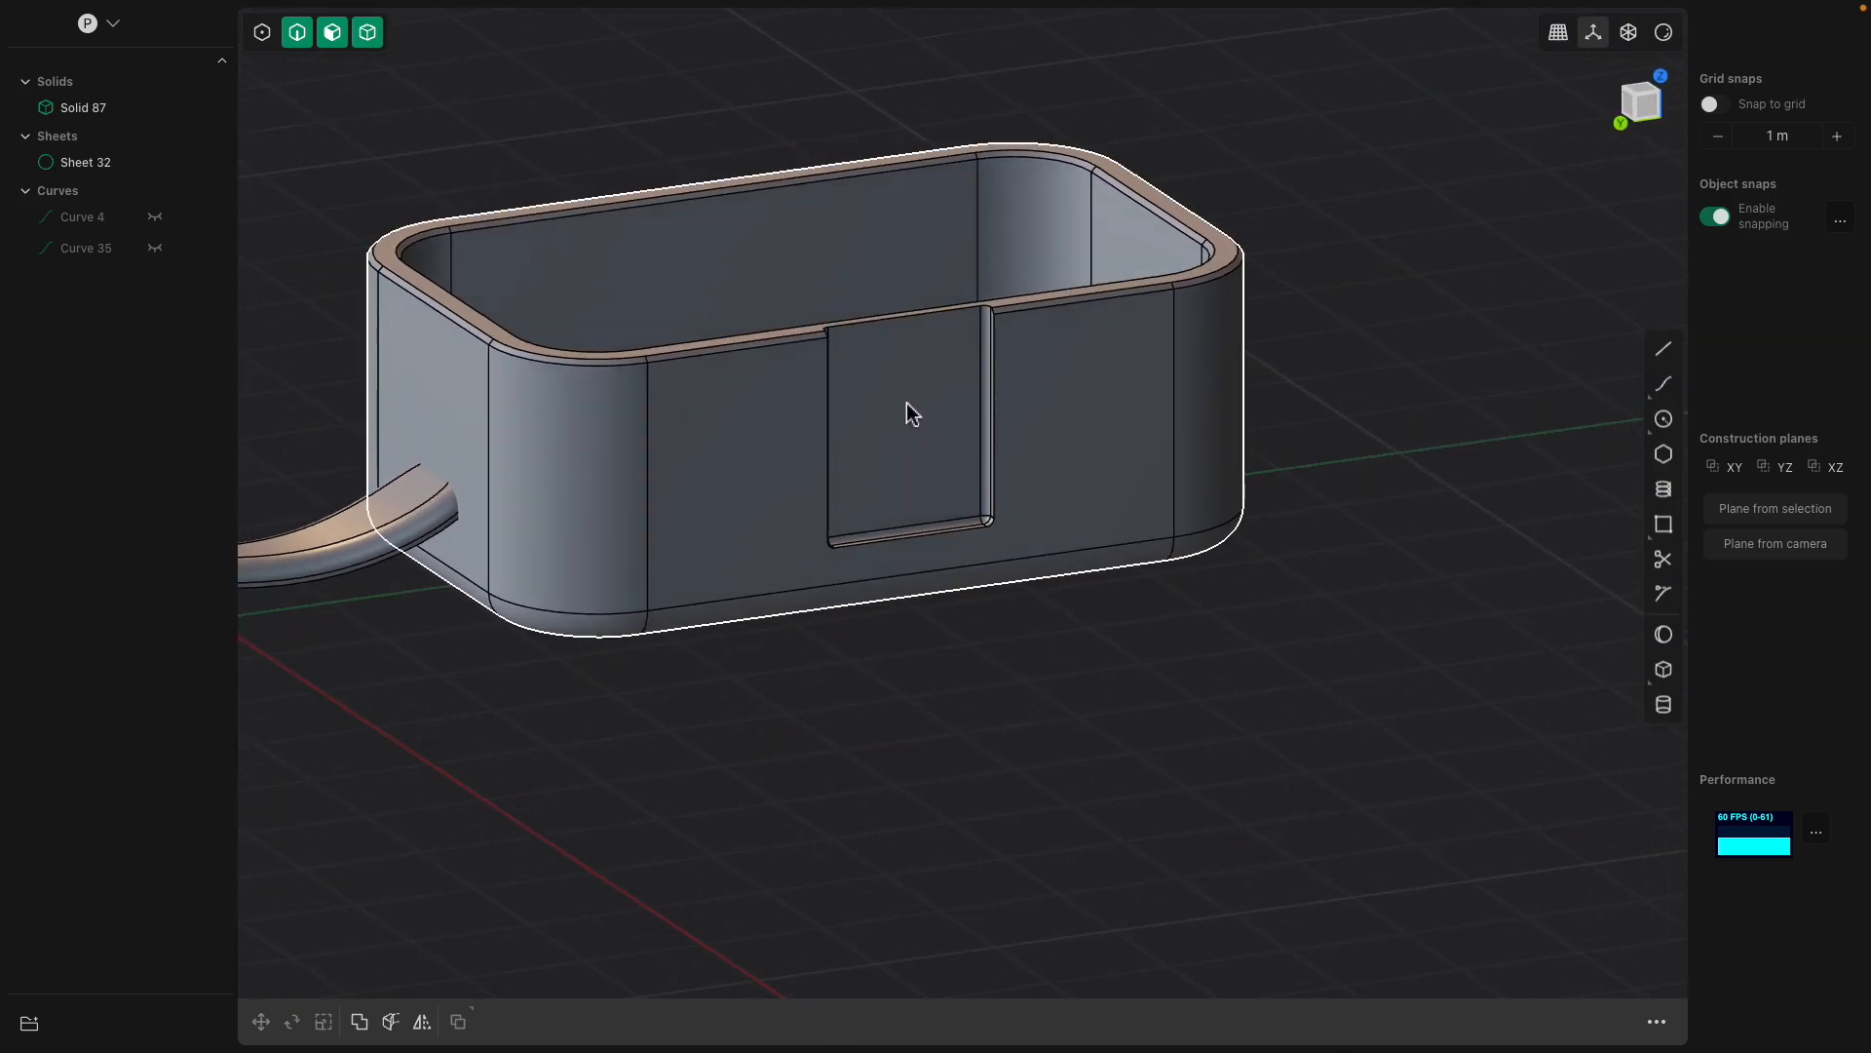
{"action": "scroll", "coordinate": [863, 355], "scroll_direction": "up", "scroll_amount": 10}
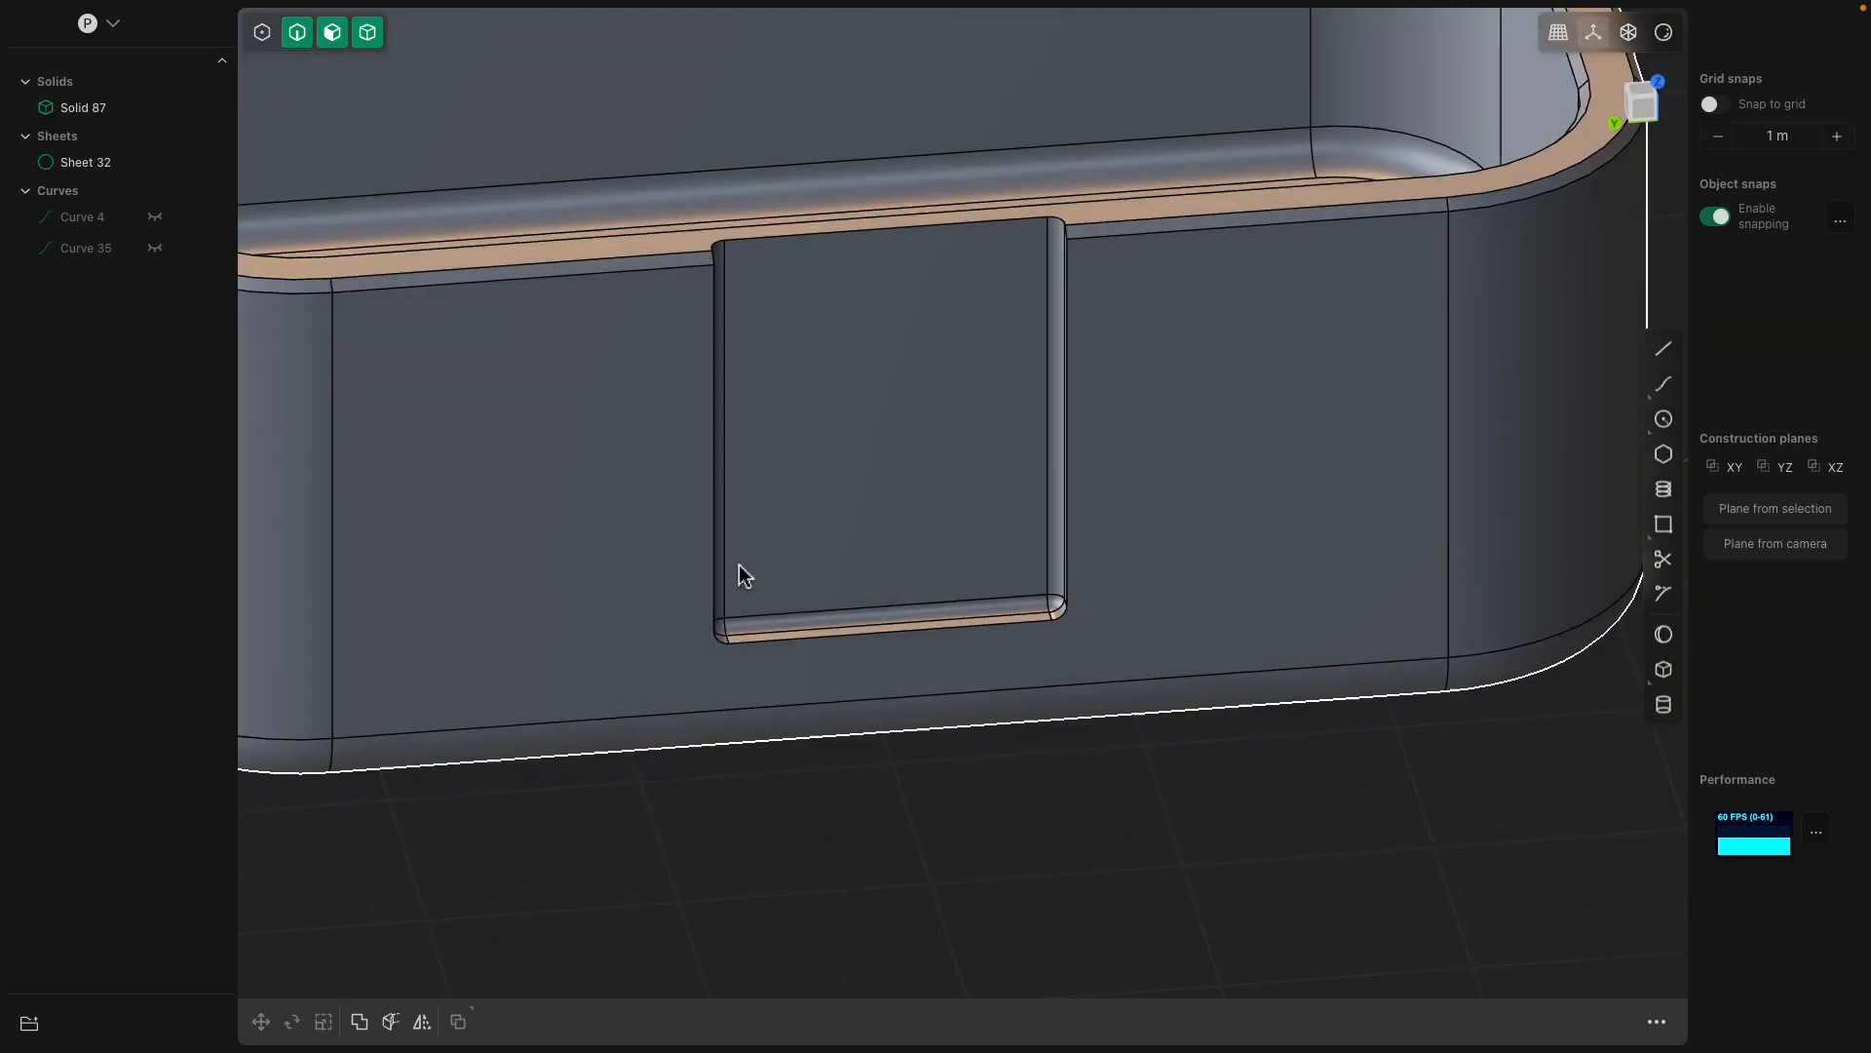
{"action": "middle_click_drag", "start_coordinate": [756, 642], "coordinate": [704, 681]}
{"action": "left_click", "coordinate": [740, 675]}
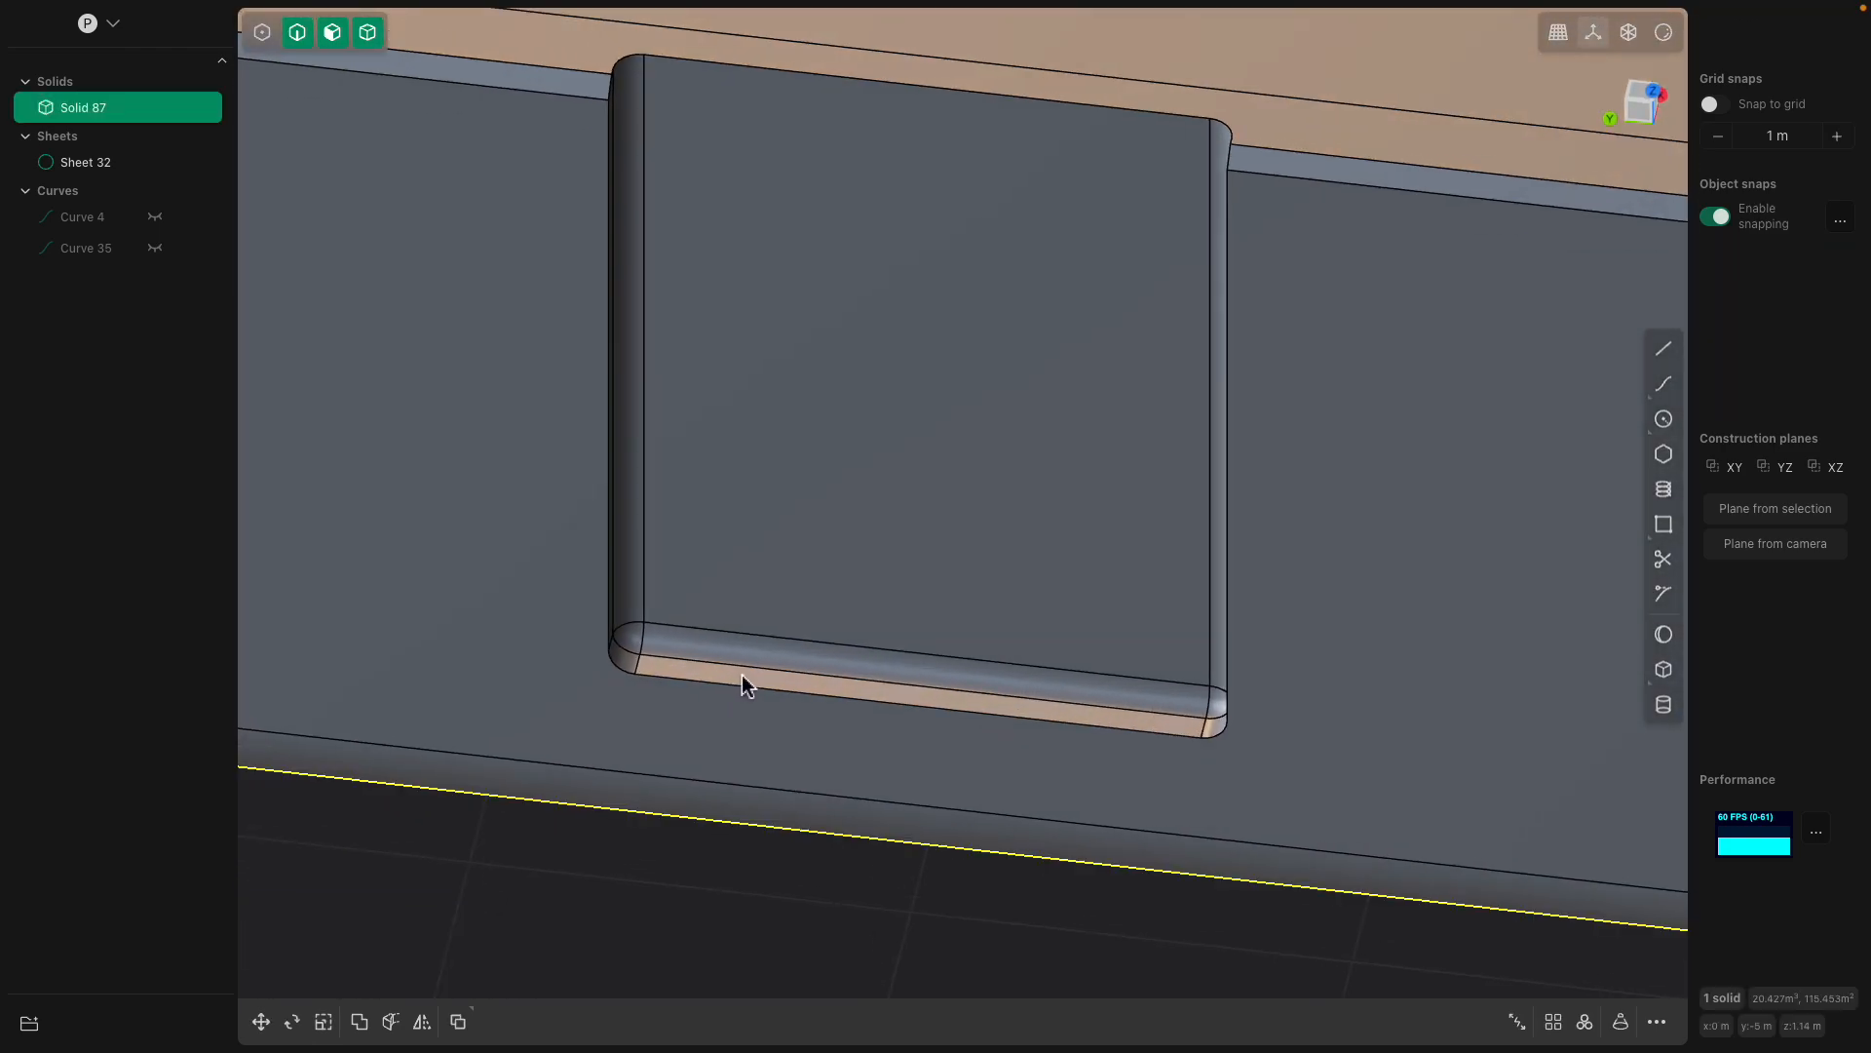
{"action": "key", "text": "o"}
{"action": "left_click_drag", "start_coordinate": [751, 644], "coordinate": [747, 319]}
{"action": "scroll", "coordinate": [839, 429], "scroll_direction": "down", "scroll_amount": 5}
{"action": "key", "text": "Return"}
{"action": "scroll", "coordinate": [944, 727], "scroll_direction": "down", "scroll_amount": 2}
{"action": "scroll", "coordinate": [951, 690], "scroll_direction": "down", "scroll_amount": 2}
{"action": "middle_click_drag", "start_coordinate": [862, 636], "coordinate": [996, 696], "text": "shift"}
{"action": "scroll", "coordinate": [997, 696], "scroll_direction": "down", "scroll_amount": 3}
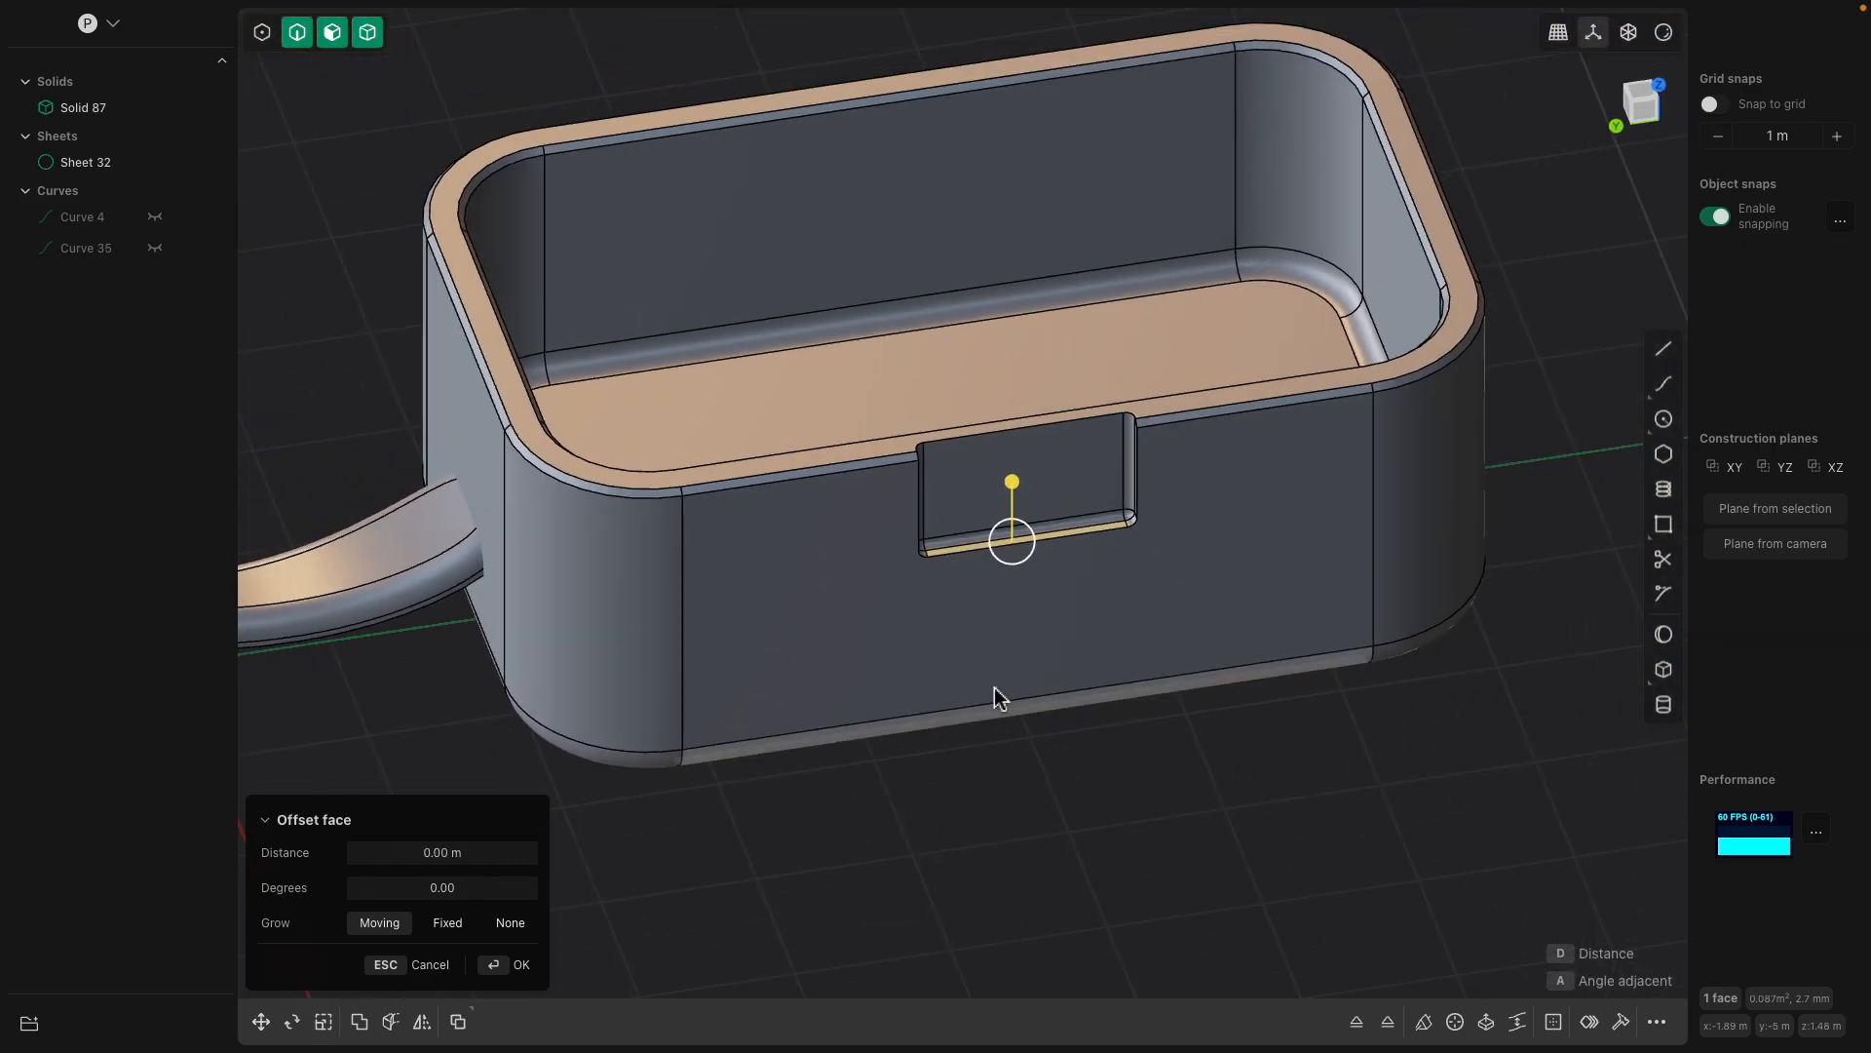
{"action": "key", "text": "Escape"}
Examine the spoon and the container together from the top view.
{"action": "middle_click_drag", "start_coordinate": [1092, 785], "coordinate": [1156, 599]}
{"action": "left_click", "coordinate": [815, 597]}
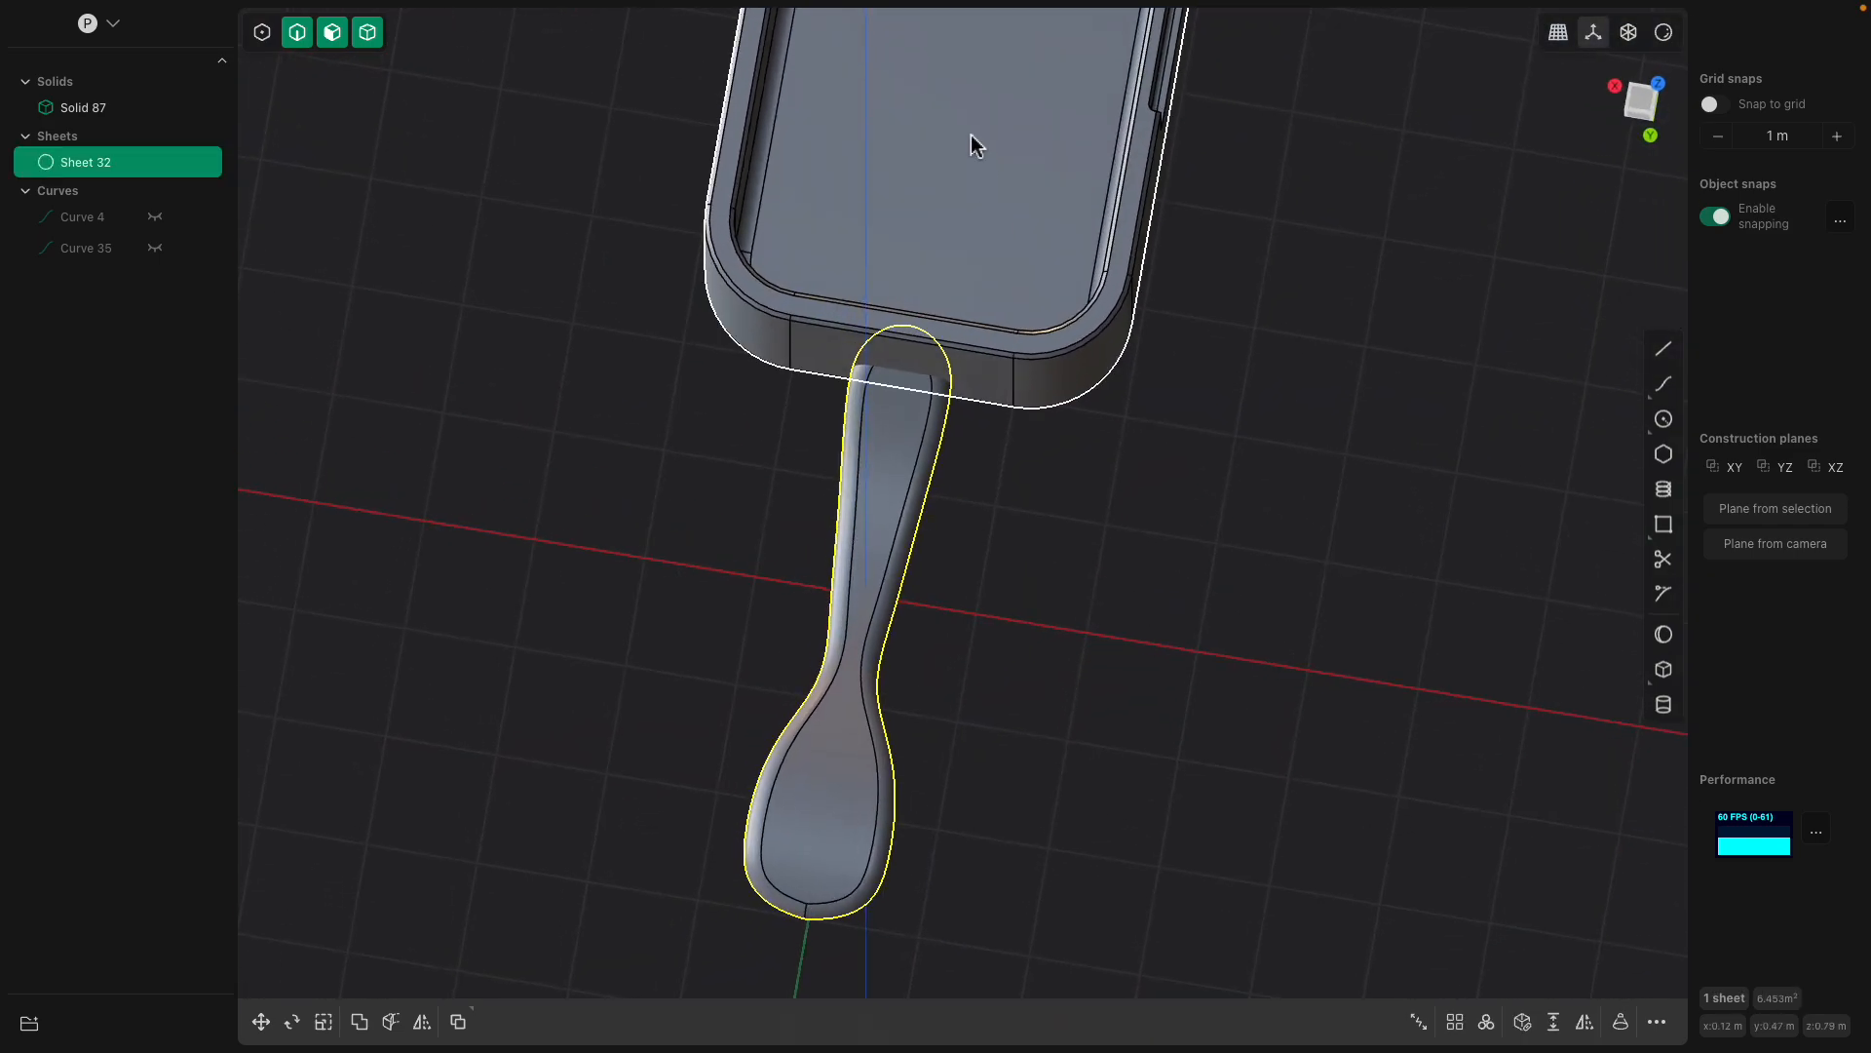
{"action": "left_click", "coordinate": [988, 271]}
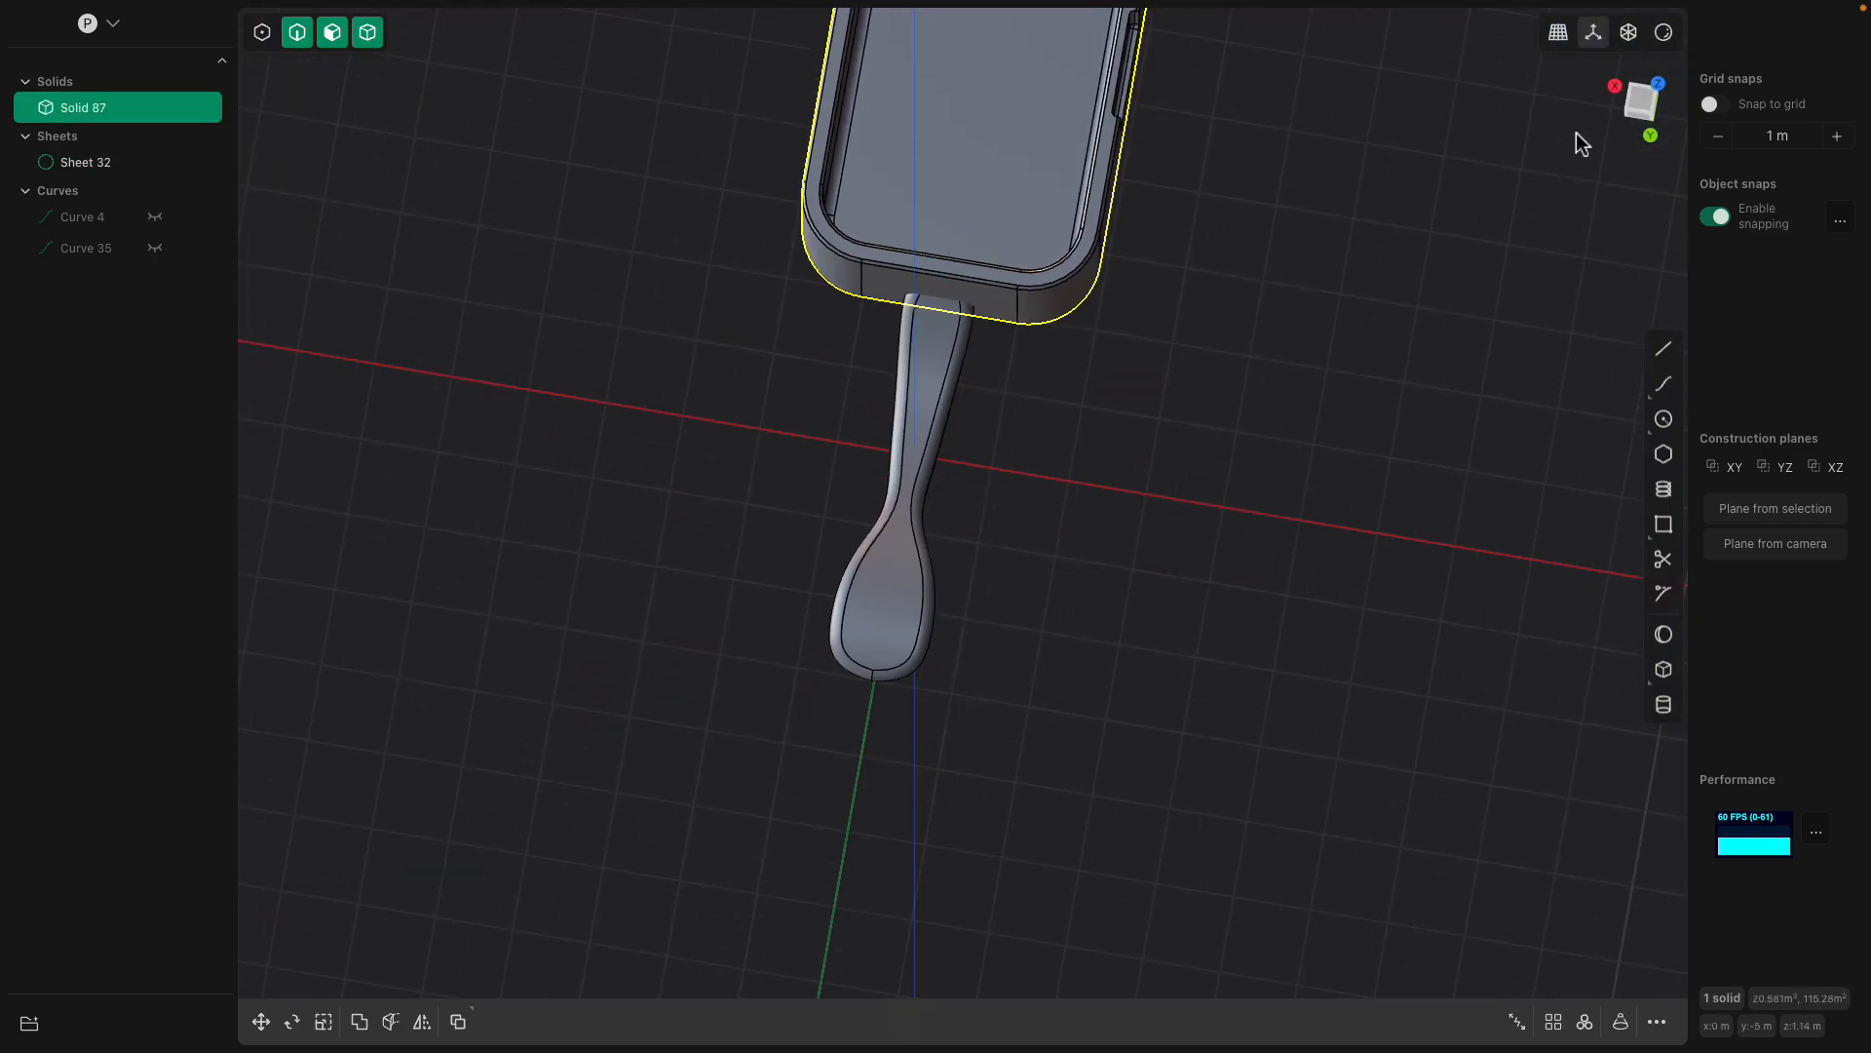
{"action": "left_click", "coordinate": [1641, 100]}
{"action": "scroll", "coordinate": [930, 582], "scroll_direction": "up", "scroll_amount": 3}
{"action": "scroll", "coordinate": [933, 595], "scroll_direction": "down", "scroll_amount": 6}
{"action": "left_click", "coordinate": [950, 909]}
{"action": "scroll", "coordinate": [1033, 875], "scroll_direction": "down", "scroll_amount": 1}
{"action": "scroll", "coordinate": [1058, 852], "scroll_direction": "down", "scroll_amount": 3}
{"action": "middle_click_drag", "start_coordinate": [1083, 766], "coordinate": [1093, 631], "text": "shift"}
{"action": "key", "text": "Escape"}
{"action": "left_click", "coordinate": [945, 892]}
{"action": "left_click", "coordinate": [1180, 509]}
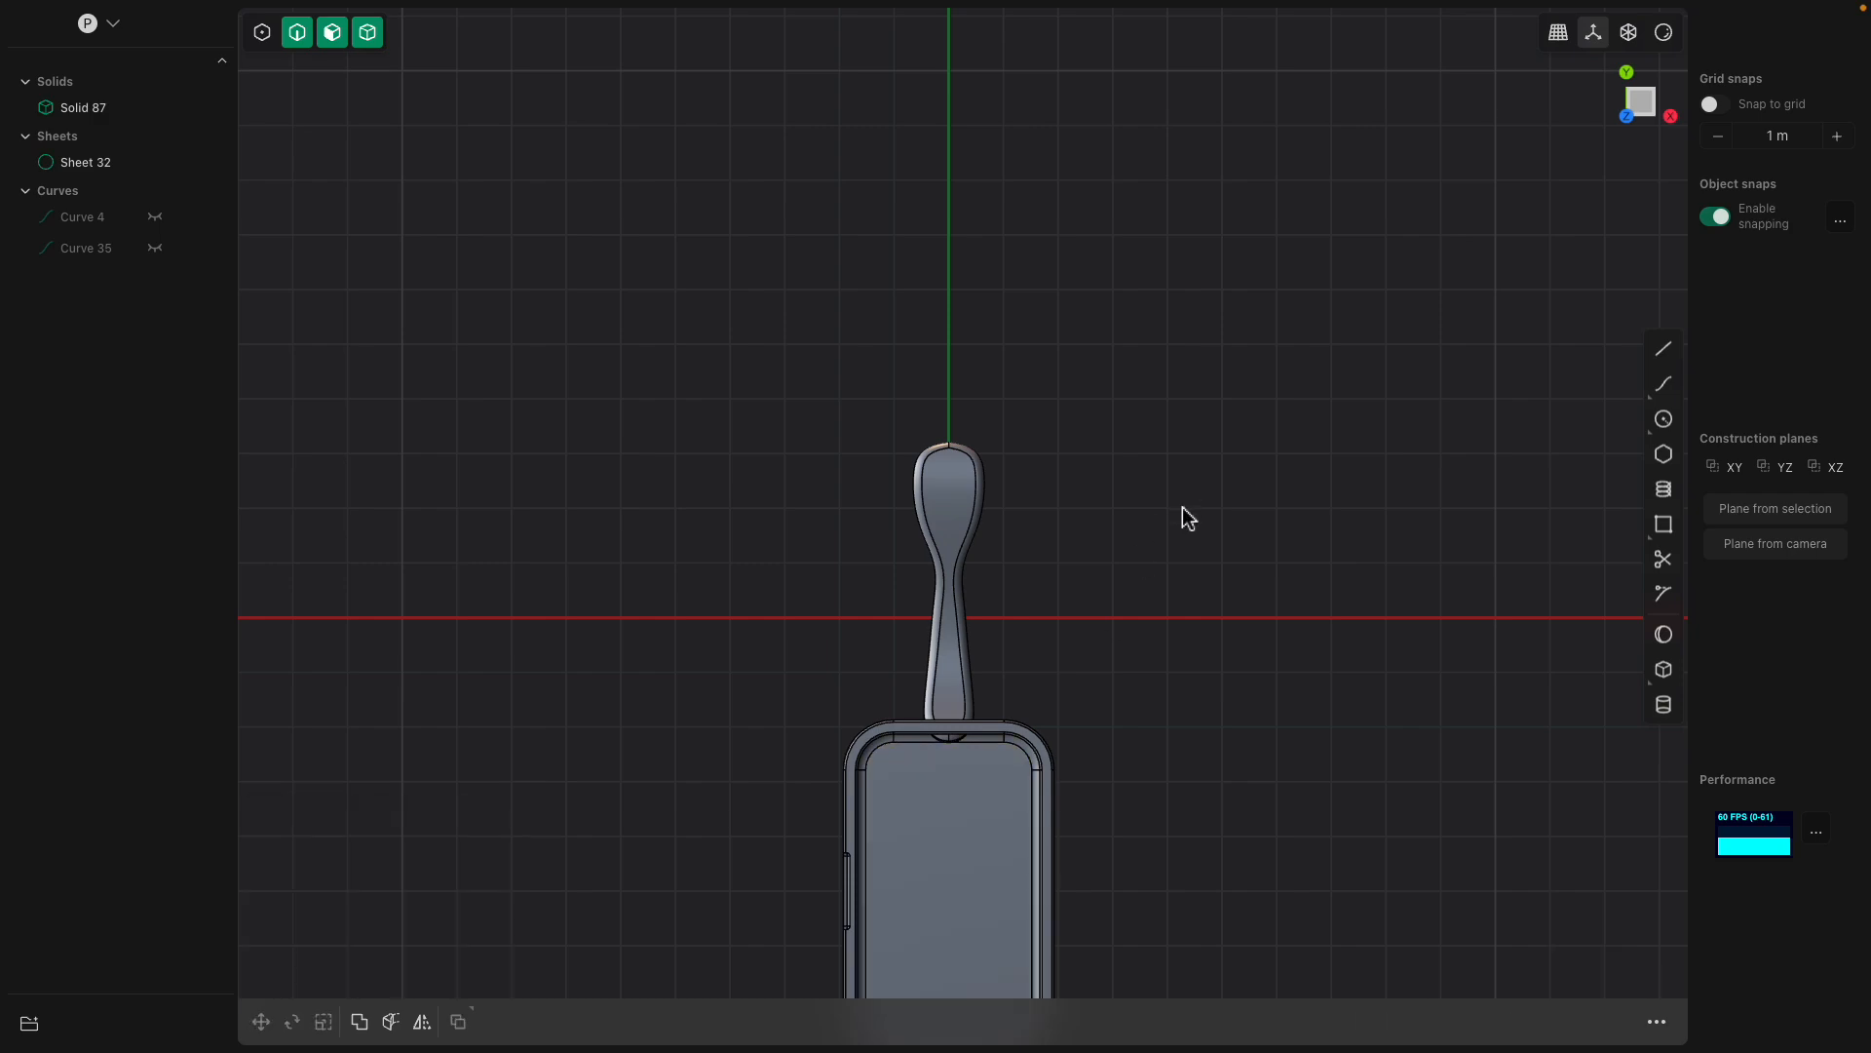
Move the container about 12.5 m along the Y axis so it sits beyond the spoon's head.
{"action": "scroll", "coordinate": [1182, 509], "scroll_direction": "down", "scroll_amount": 1}
{"action": "middle_click_drag", "start_coordinate": [1004, 741], "coordinate": [990, 589], "text": "shift"}
{"action": "left_click", "coordinate": [973, 621]}
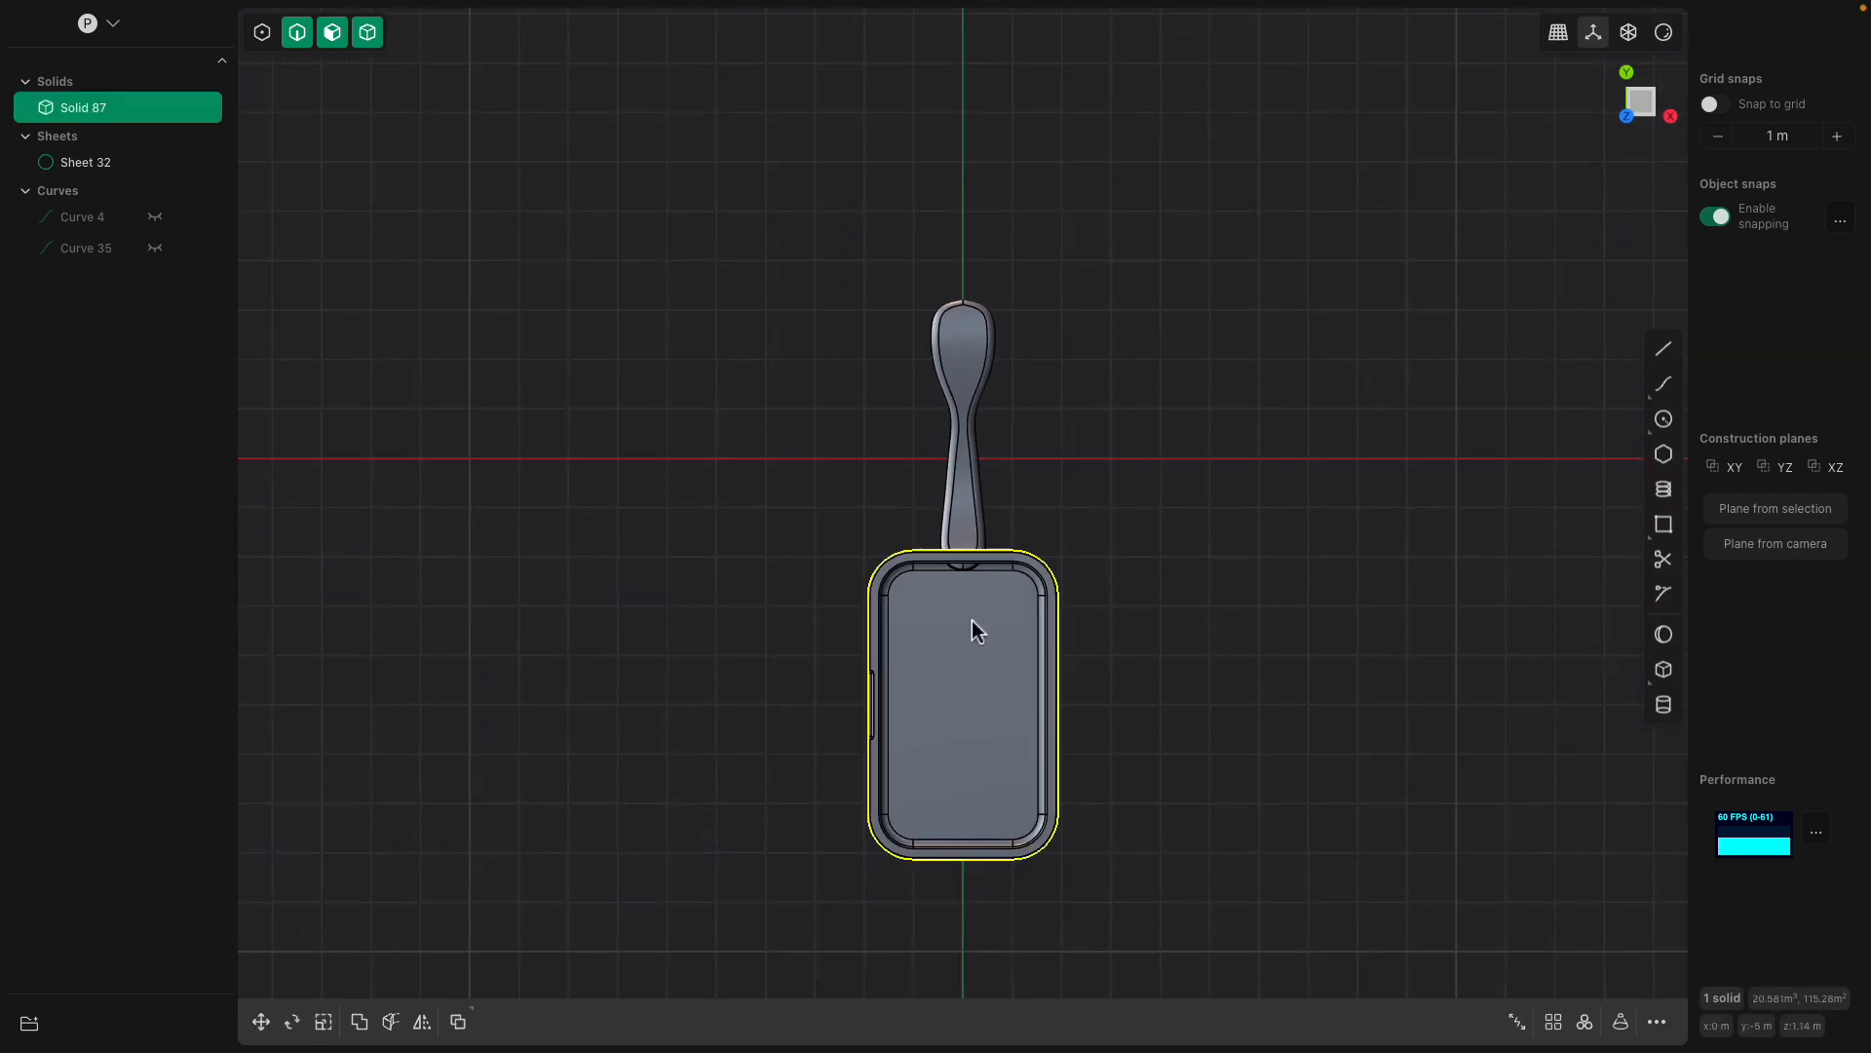
{"action": "key", "text": "g"}
{"action": "scroll", "coordinate": [1013, 288], "scroll_direction": "up", "scroll_amount": 1}
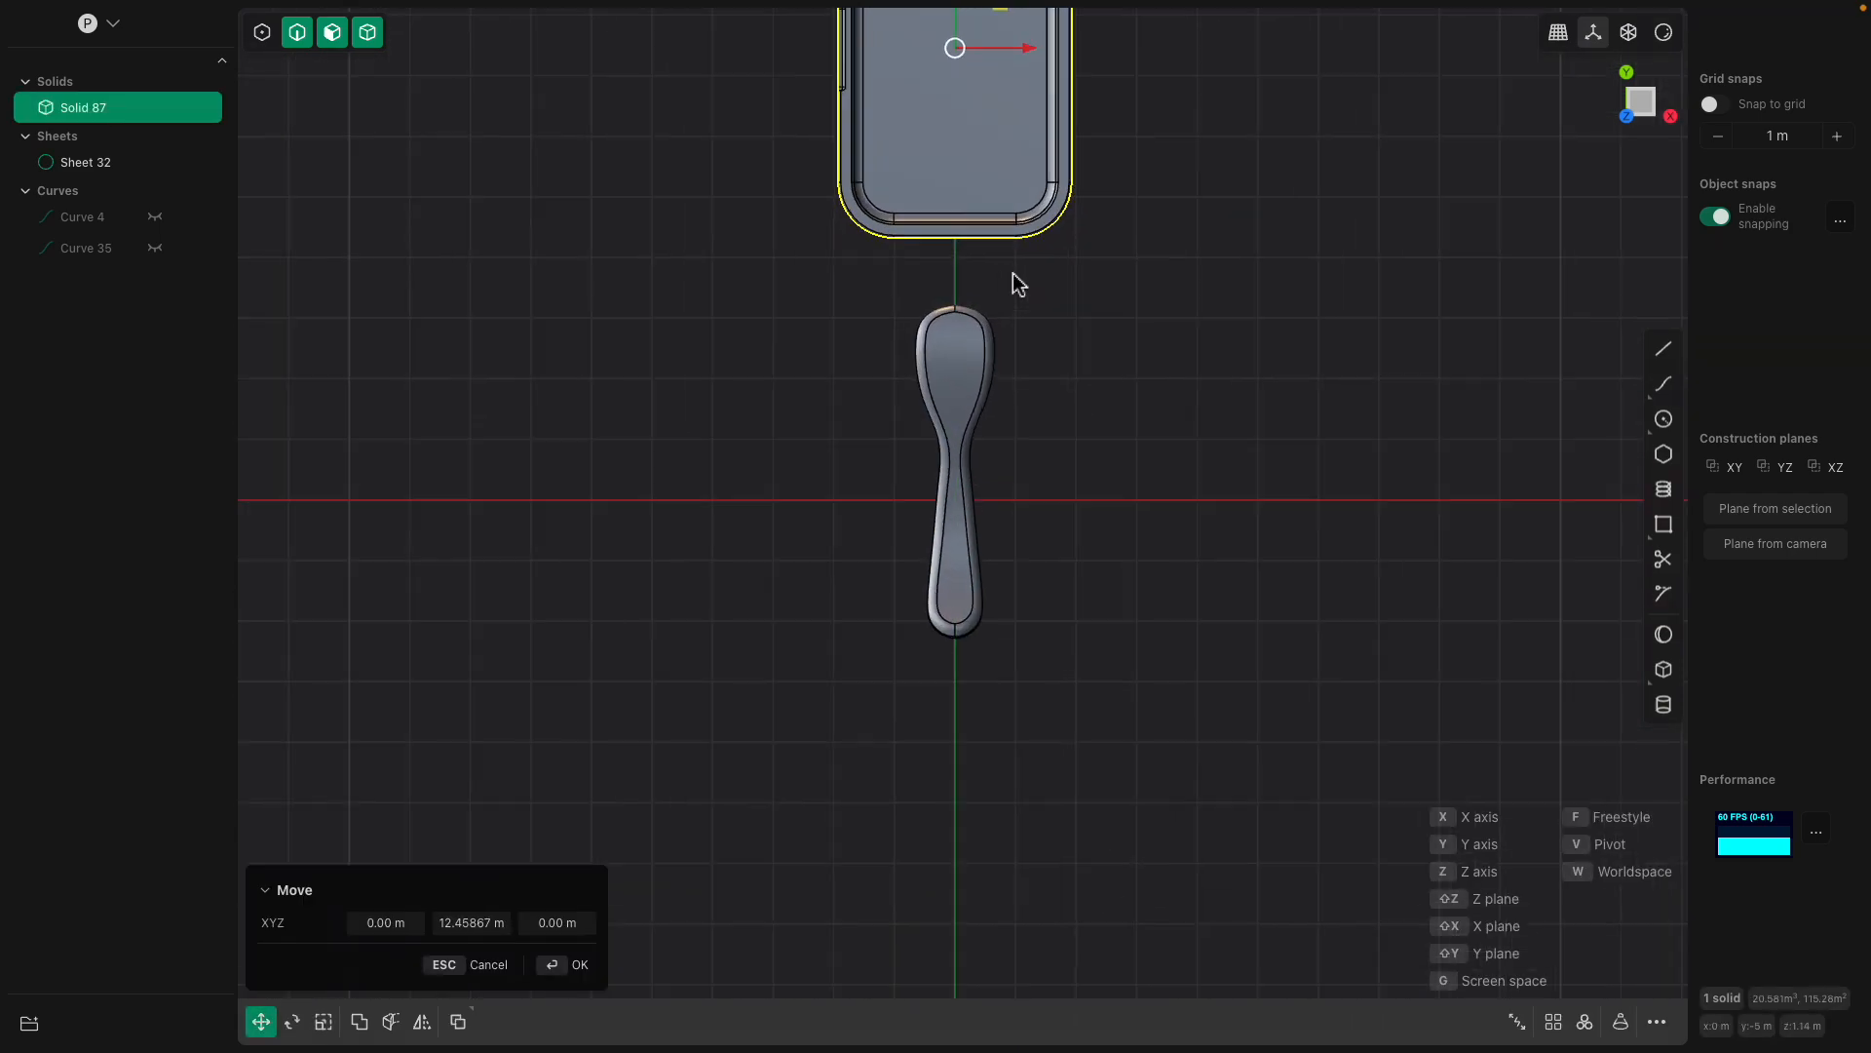
{"action": "scroll", "coordinate": [963, 390], "scroll_direction": "up", "scroll_amount": 6}
{"action": "left_click", "coordinate": [1006, 382]}
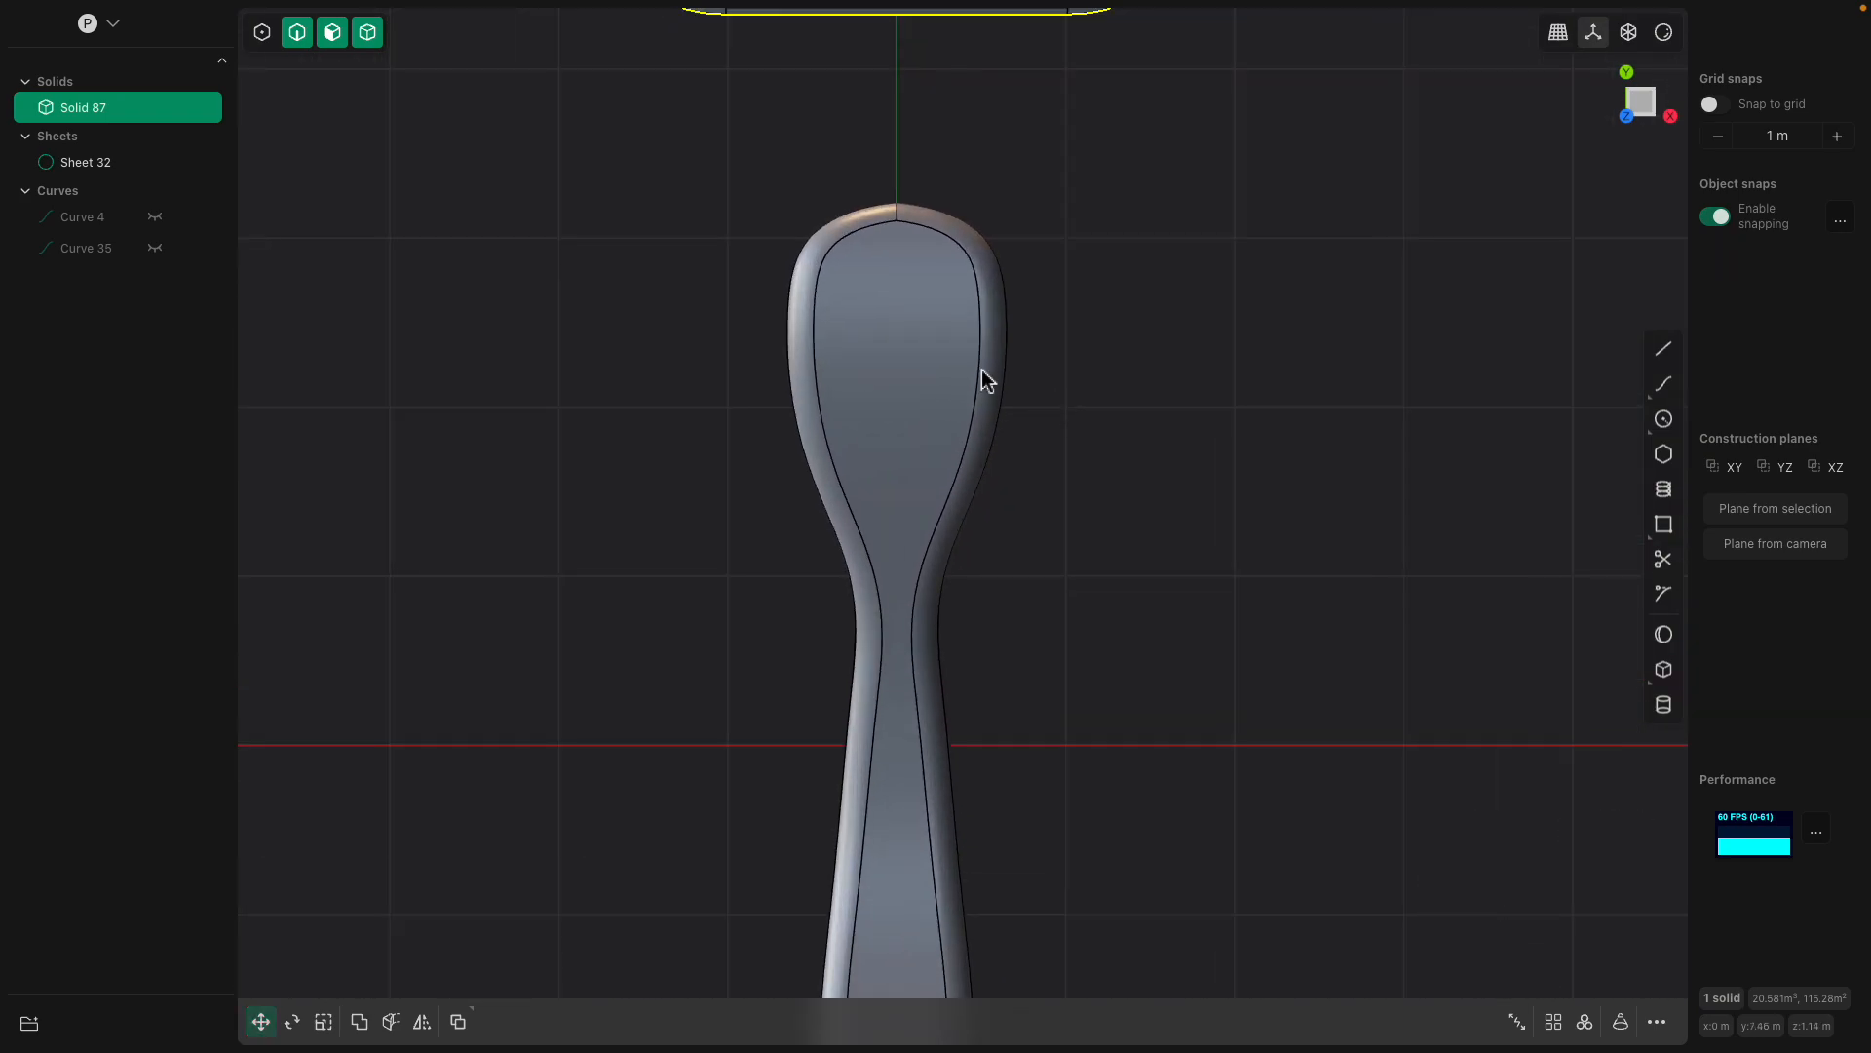
Split the spoon bowl's face with two crosswise cuts, one near the neck and one near the tip.
{"action": "middle_click_drag", "start_coordinate": [897, 363], "coordinate": [762, 424]}
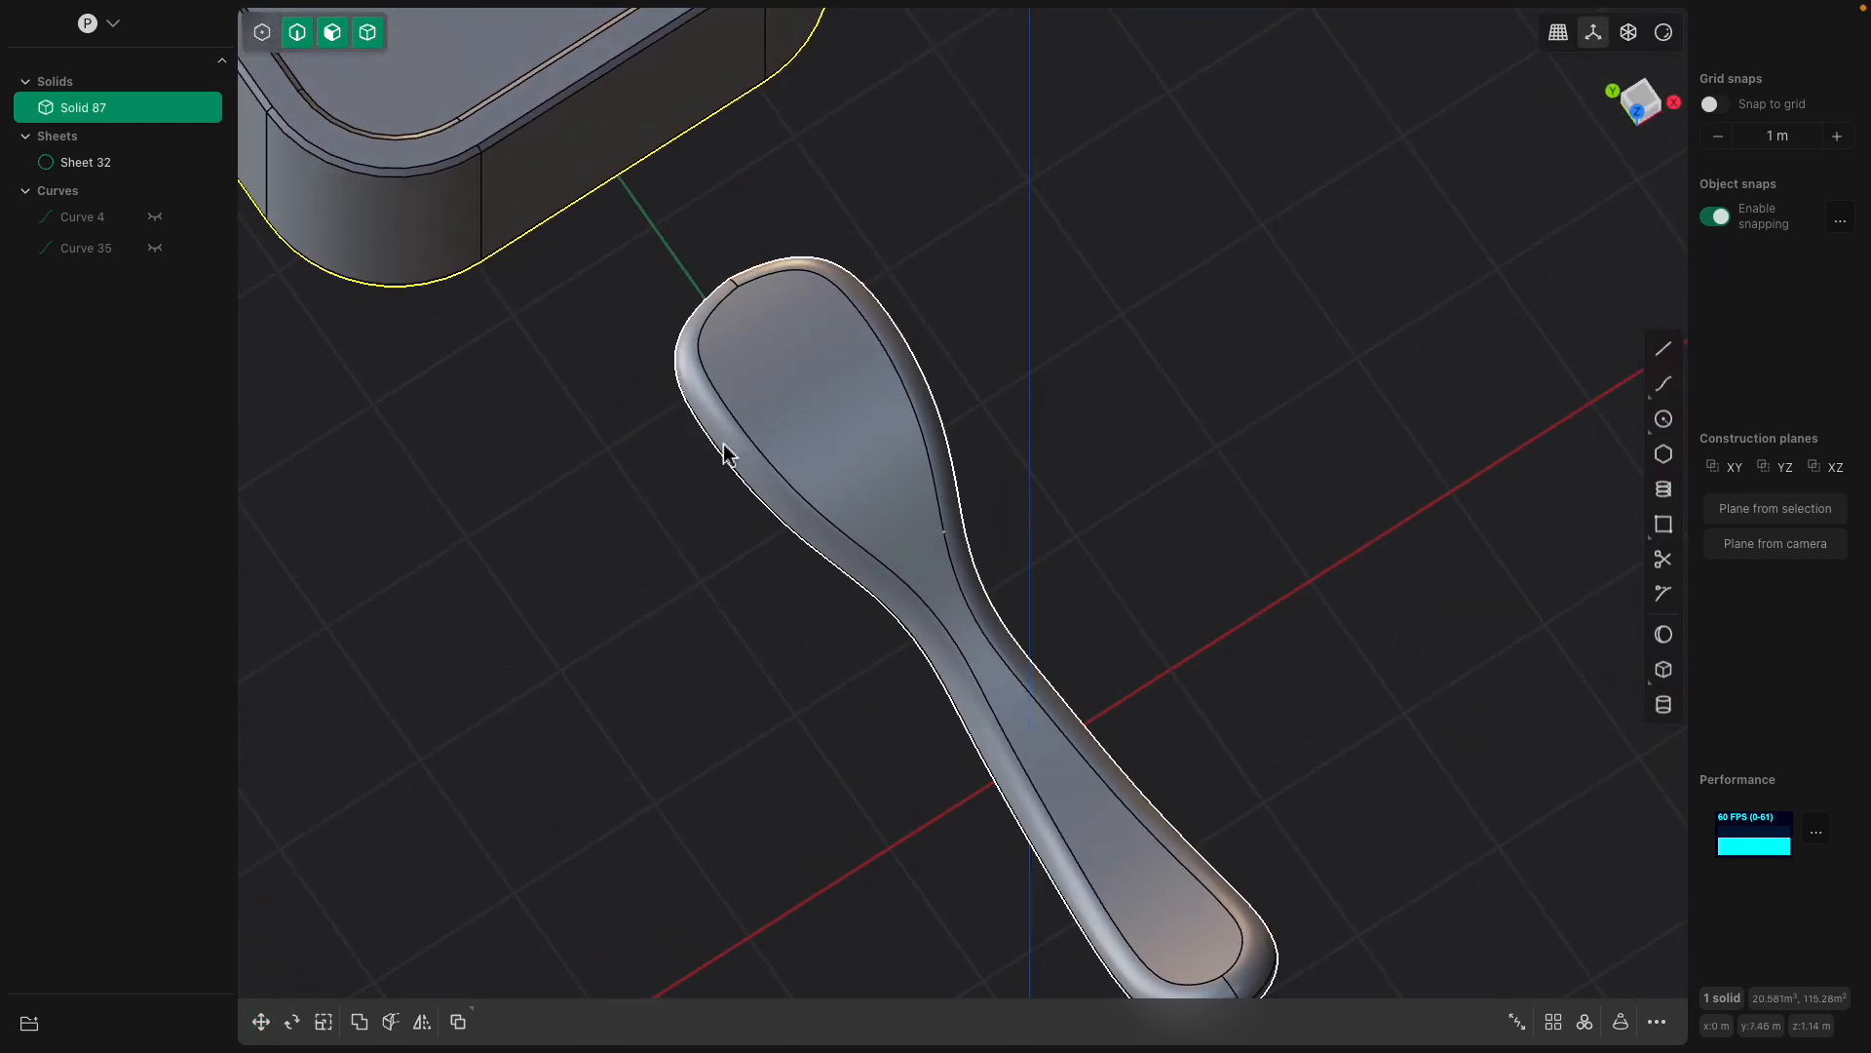
{"action": "middle_click_drag", "start_coordinate": [895, 355], "coordinate": [738, 441]}
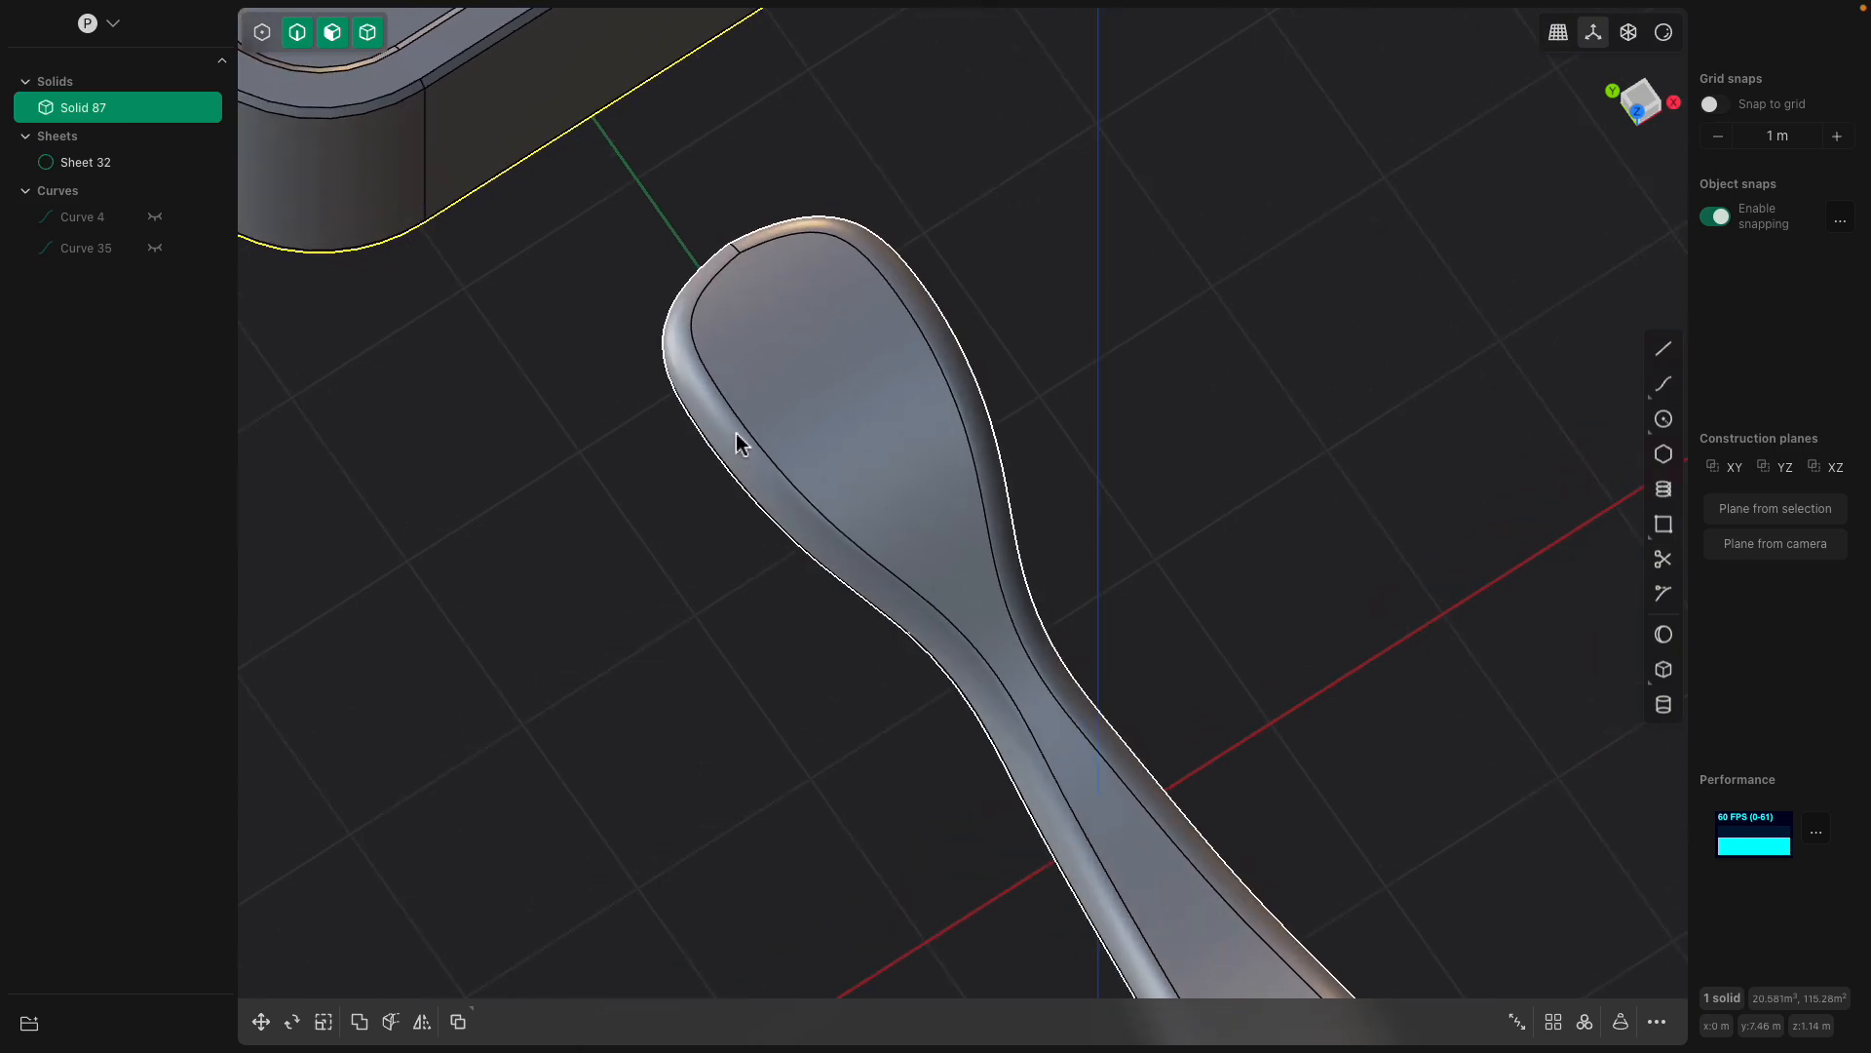
{"action": "middle_click_drag", "start_coordinate": [848, 321], "coordinate": [657, 388]}
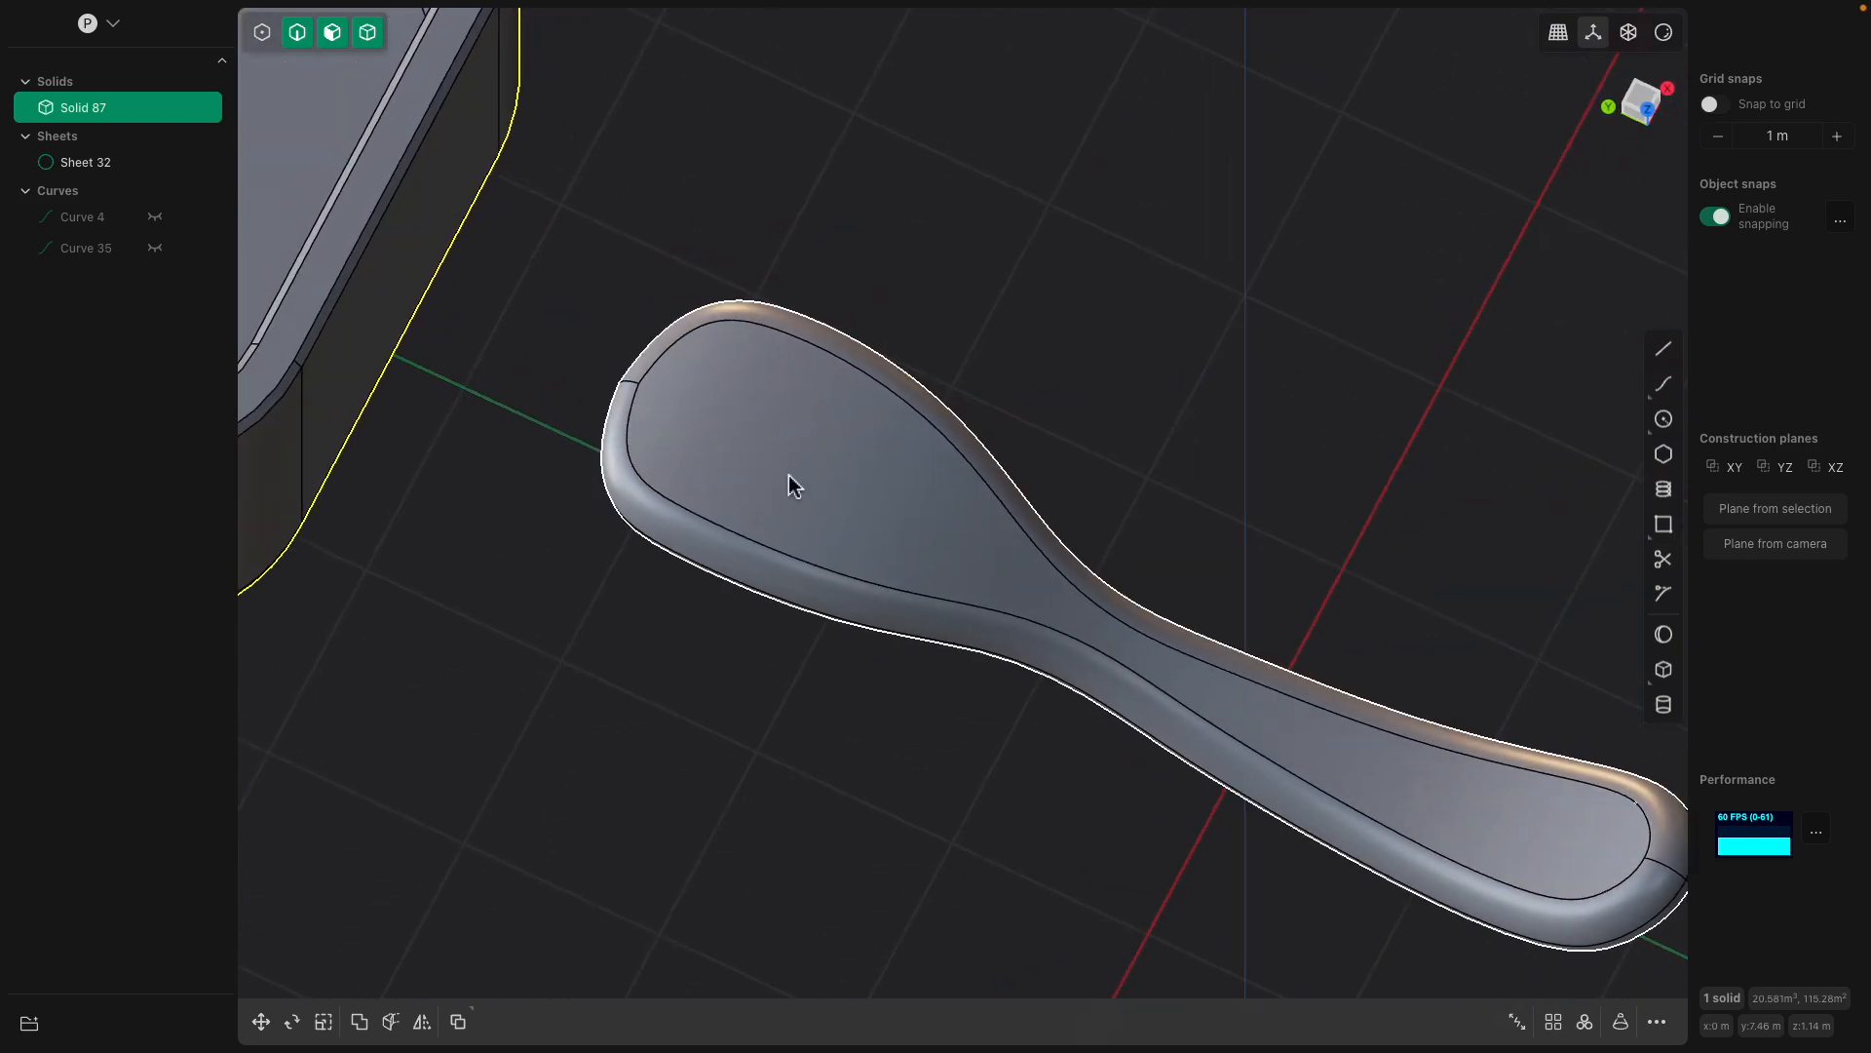
{"action": "middle_click_drag", "start_coordinate": [792, 480], "coordinate": [802, 435]}
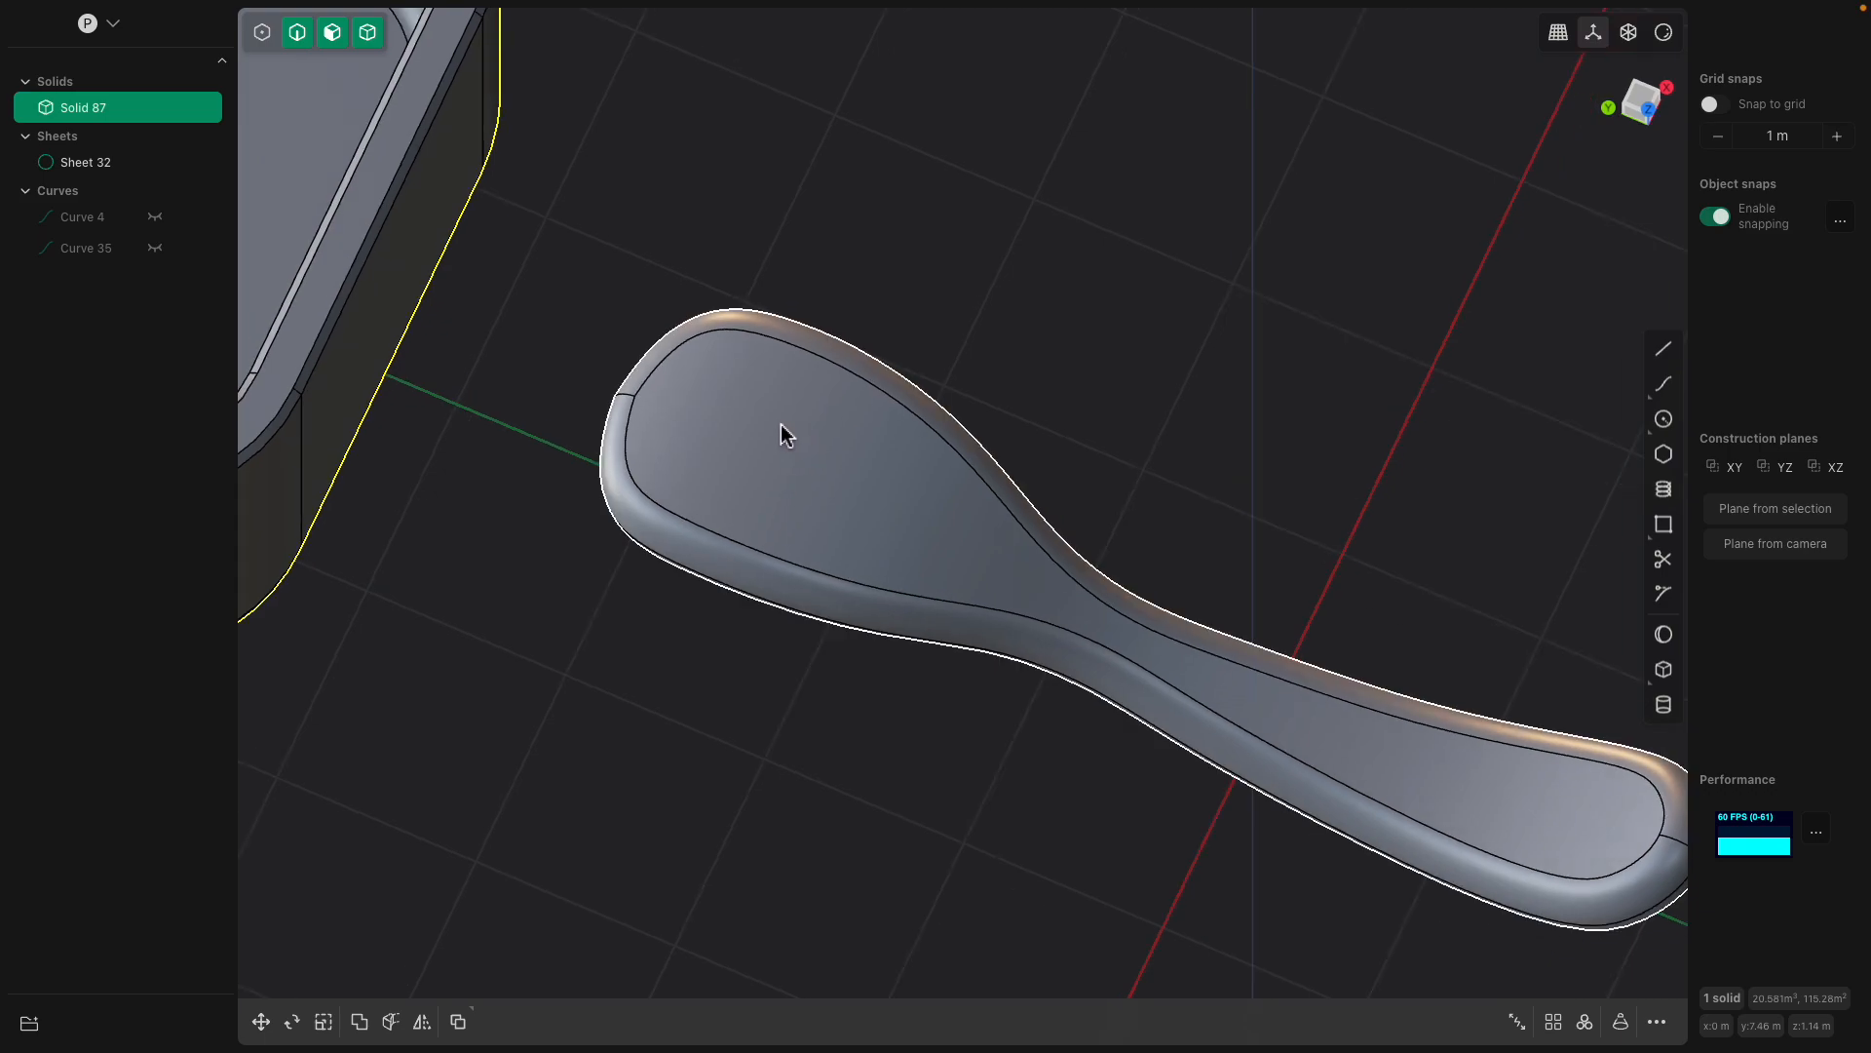
{"action": "key", "text": "c"}
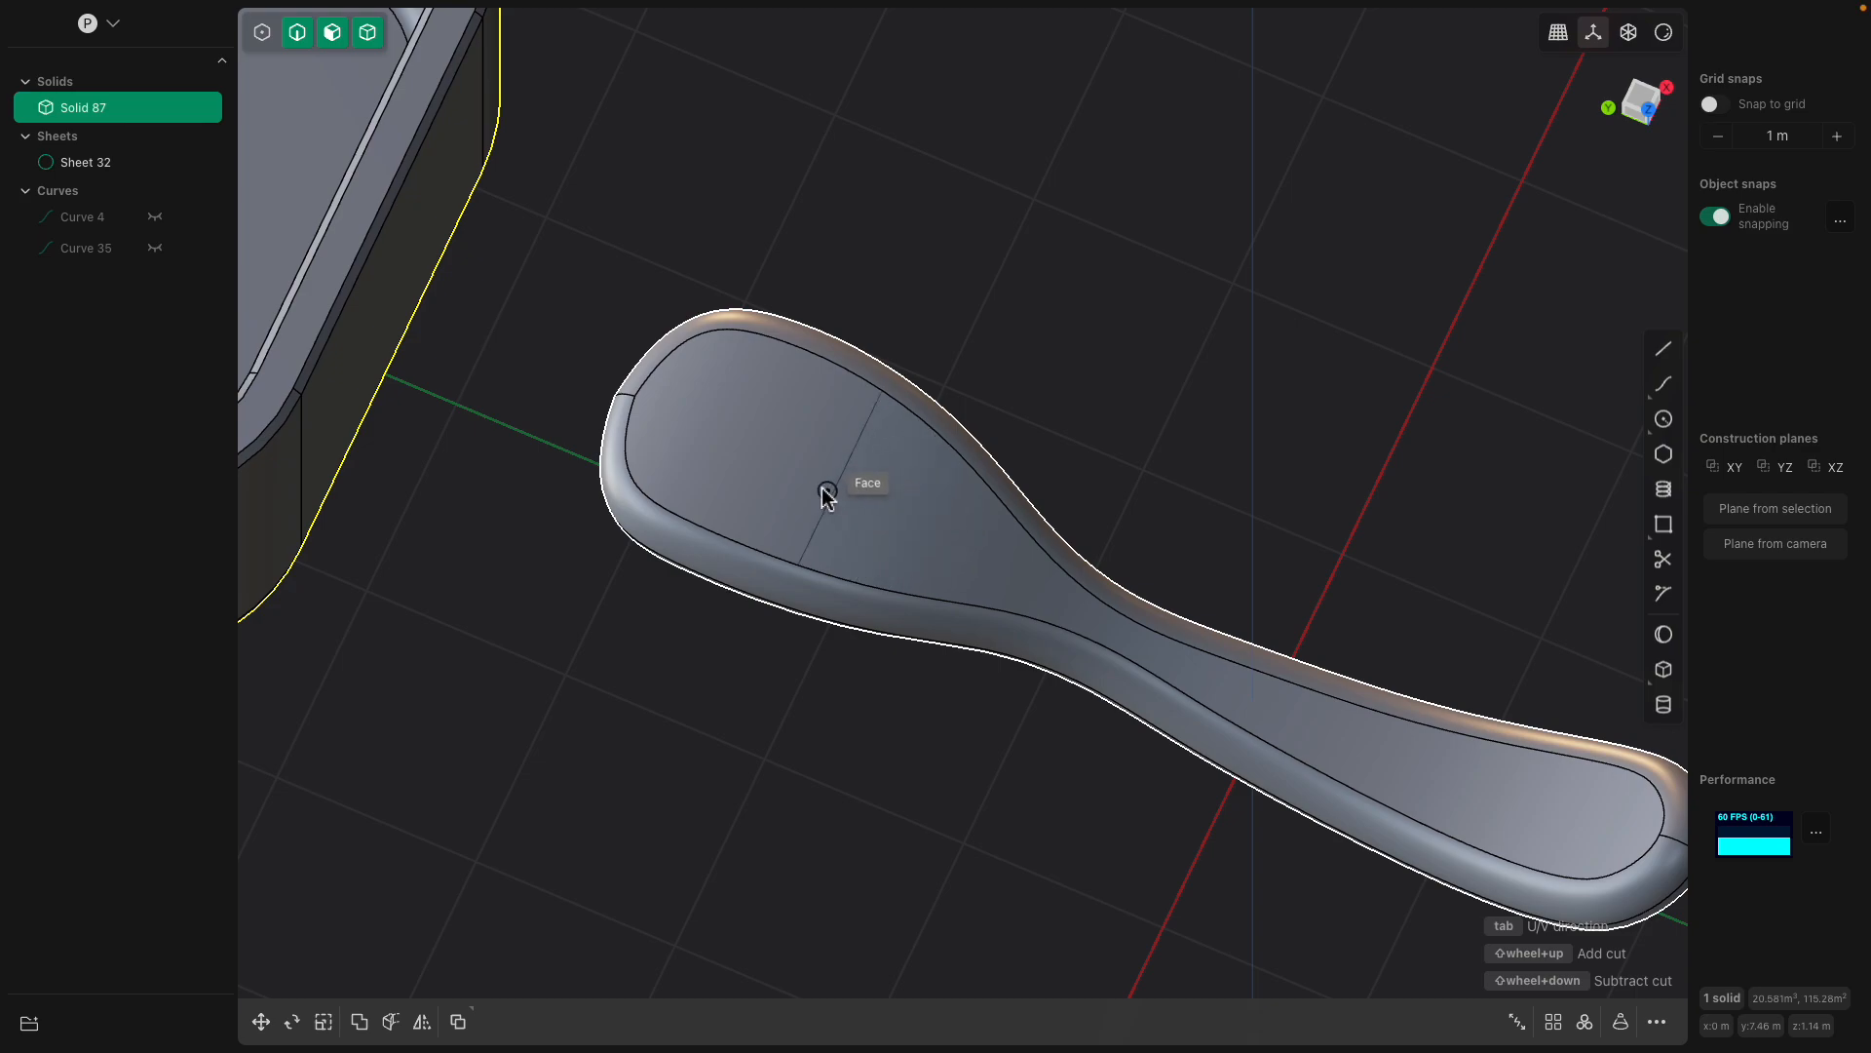
{"action": "left_click", "coordinate": [952, 528]}
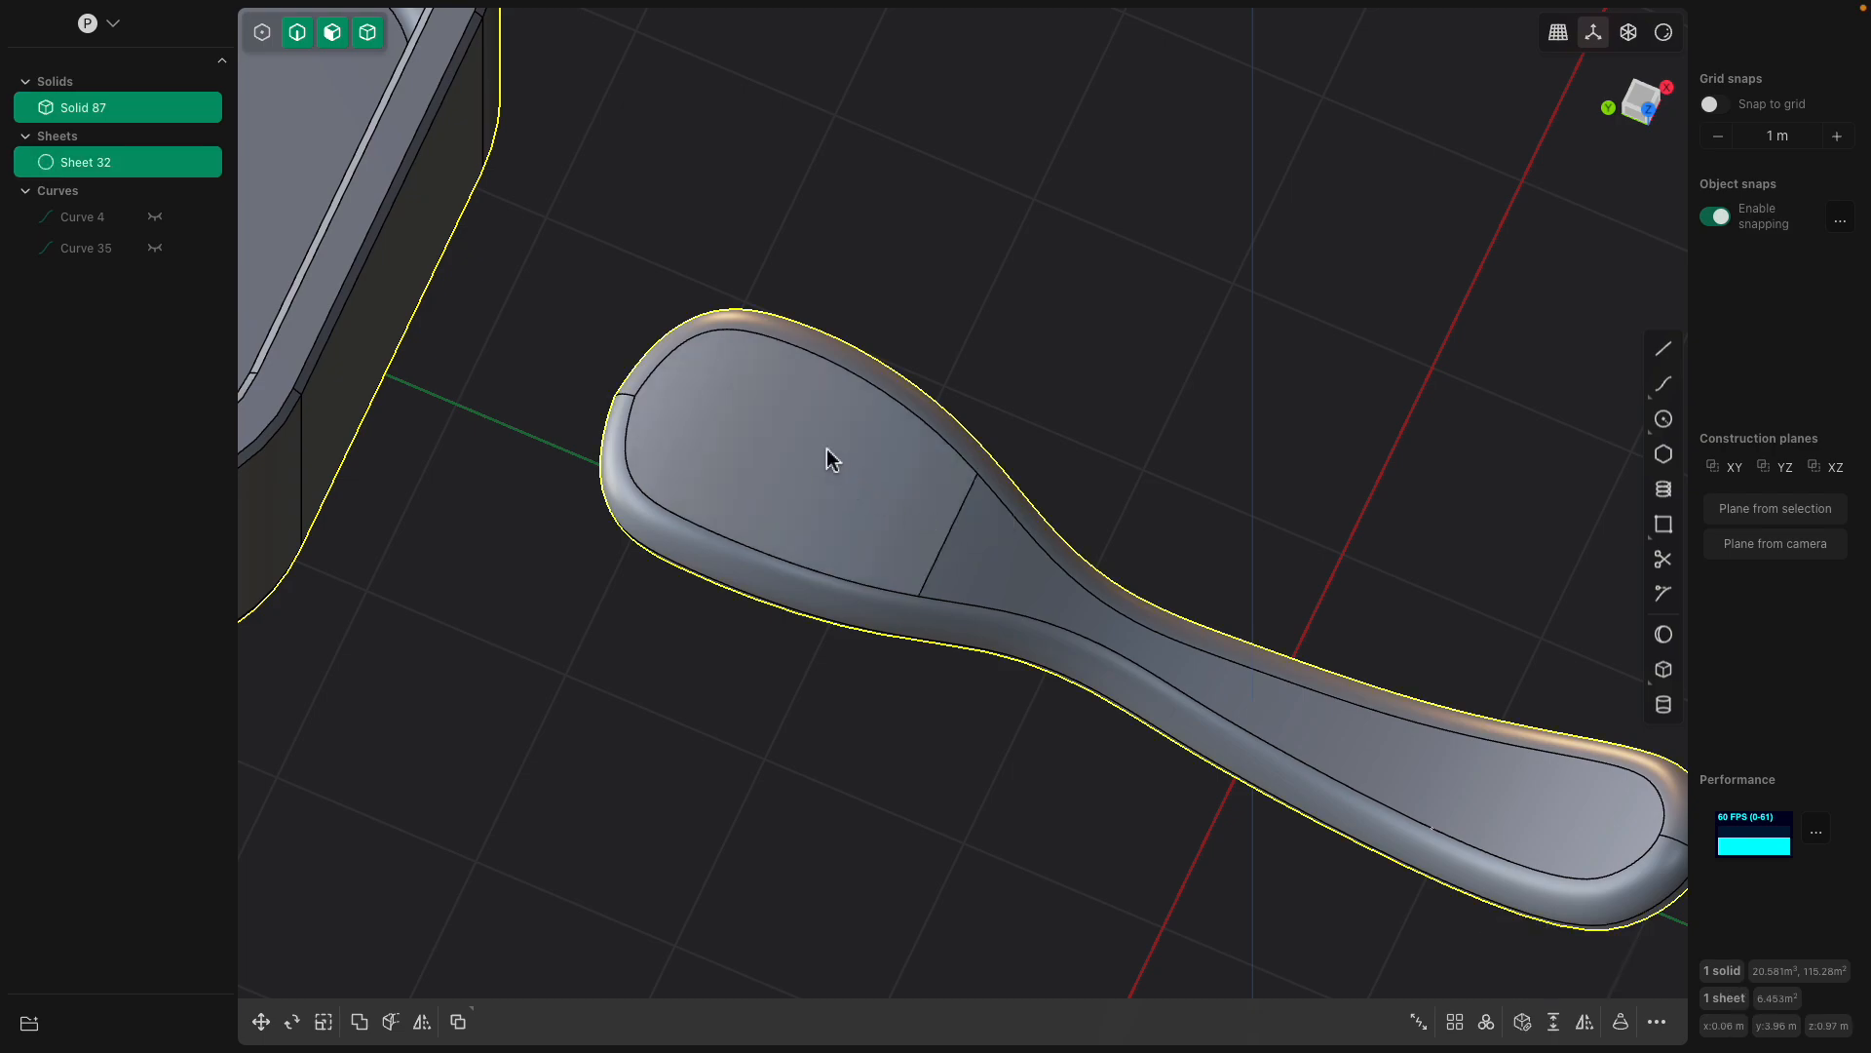
{"action": "key", "text": "shift+r"}
{"action": "left_click", "coordinate": [686, 394]}
{"action": "middle_click_drag", "start_coordinate": [821, 437], "coordinate": [857, 279]}
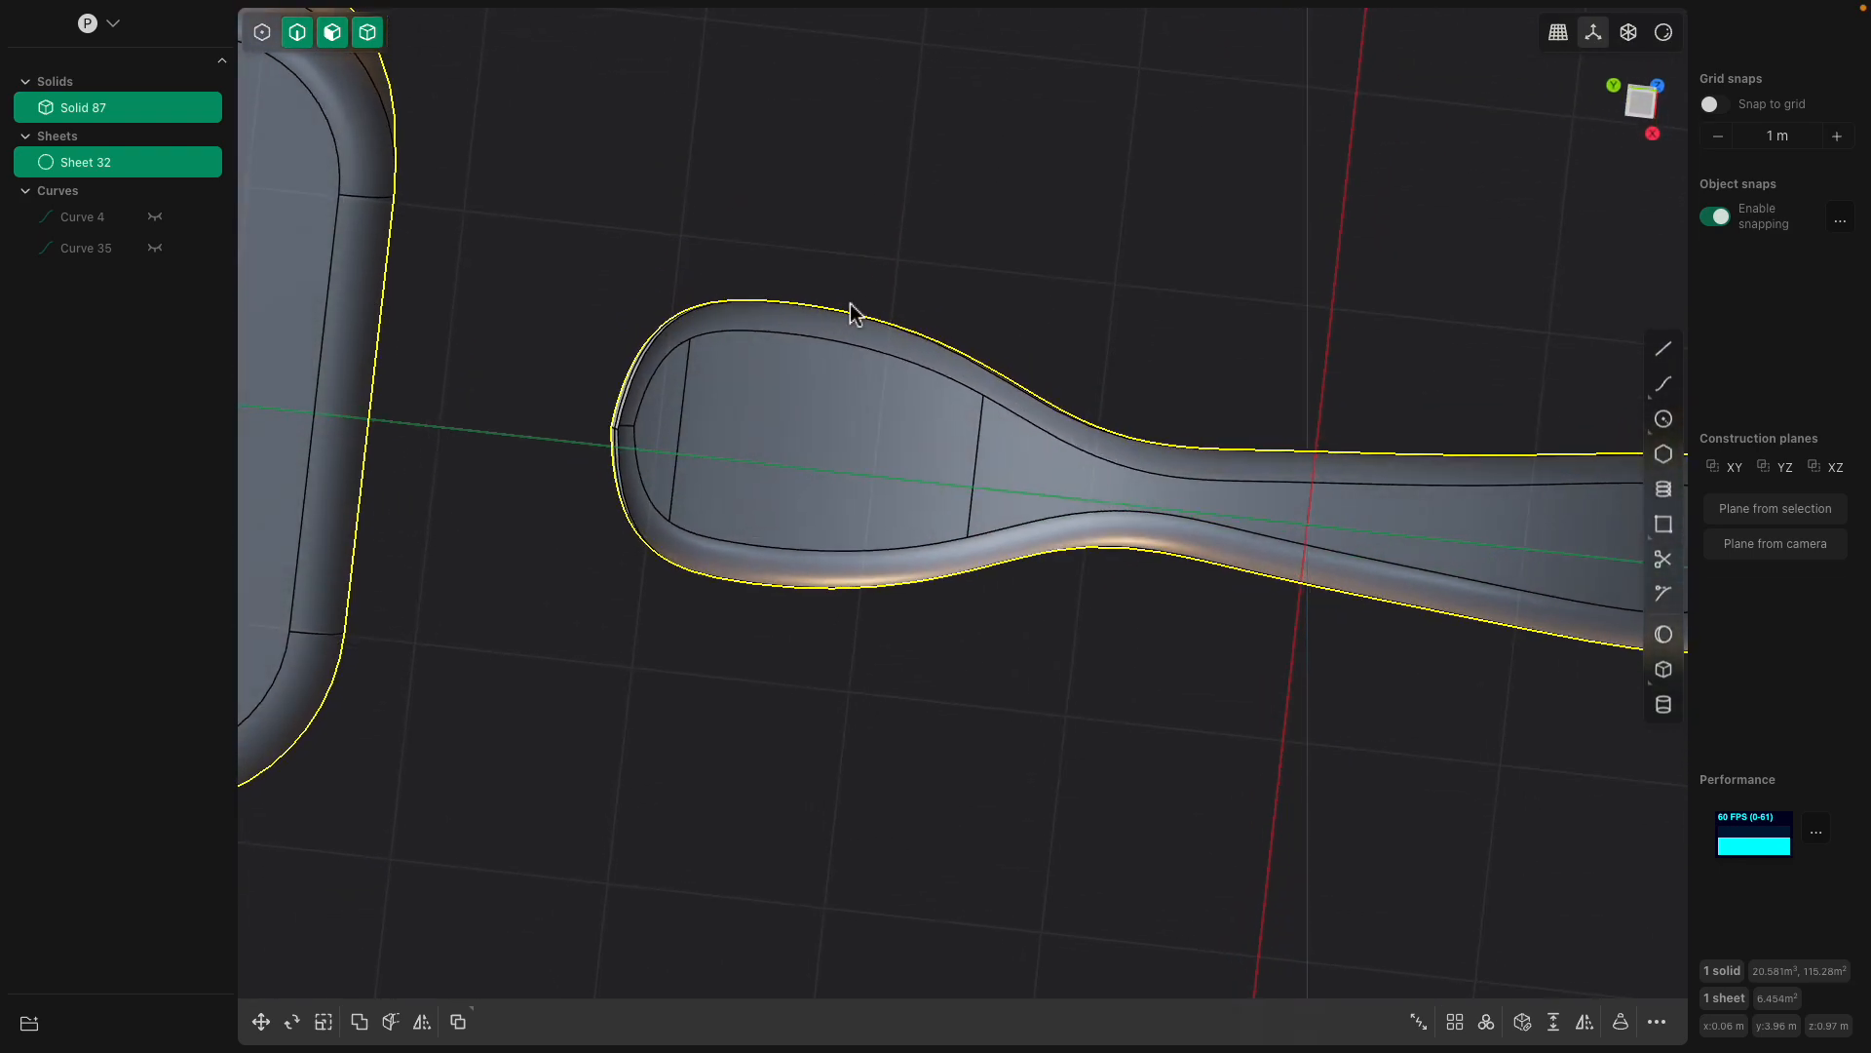
Inset the bowl face between the two cuts to create a smaller inner face.
{"action": "left_click", "coordinate": [840, 426]}
{"action": "key", "text": "o"}
{"action": "middle_click_drag", "start_coordinate": [839, 426], "coordinate": [921, 466]}
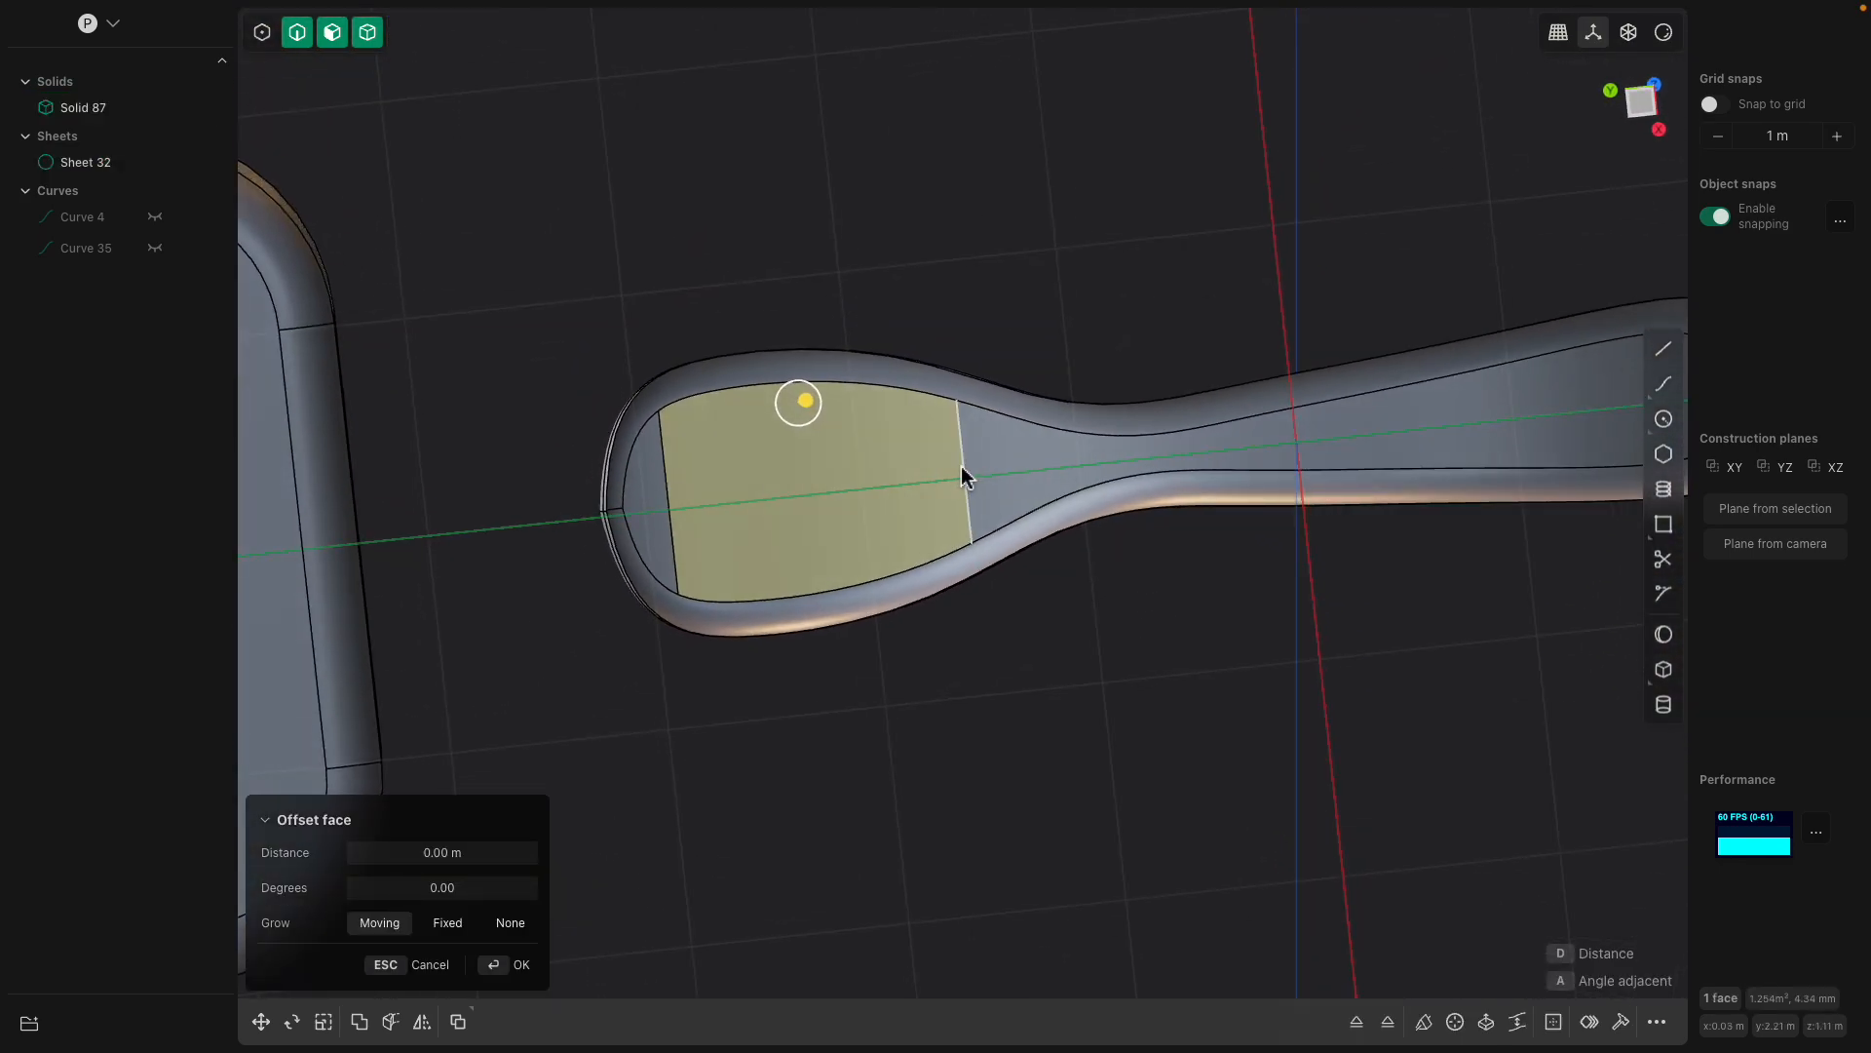
{"action": "key", "text": "o"}
{"action": "left_click", "coordinate": [997, 466]}
{"action": "key", "text": "o"}
Offset the inset face on the spoon's bowl outward by about 0.14 m to raise a block.
{"action": "middle_click_drag", "start_coordinate": [996, 468], "coordinate": [892, 552]}
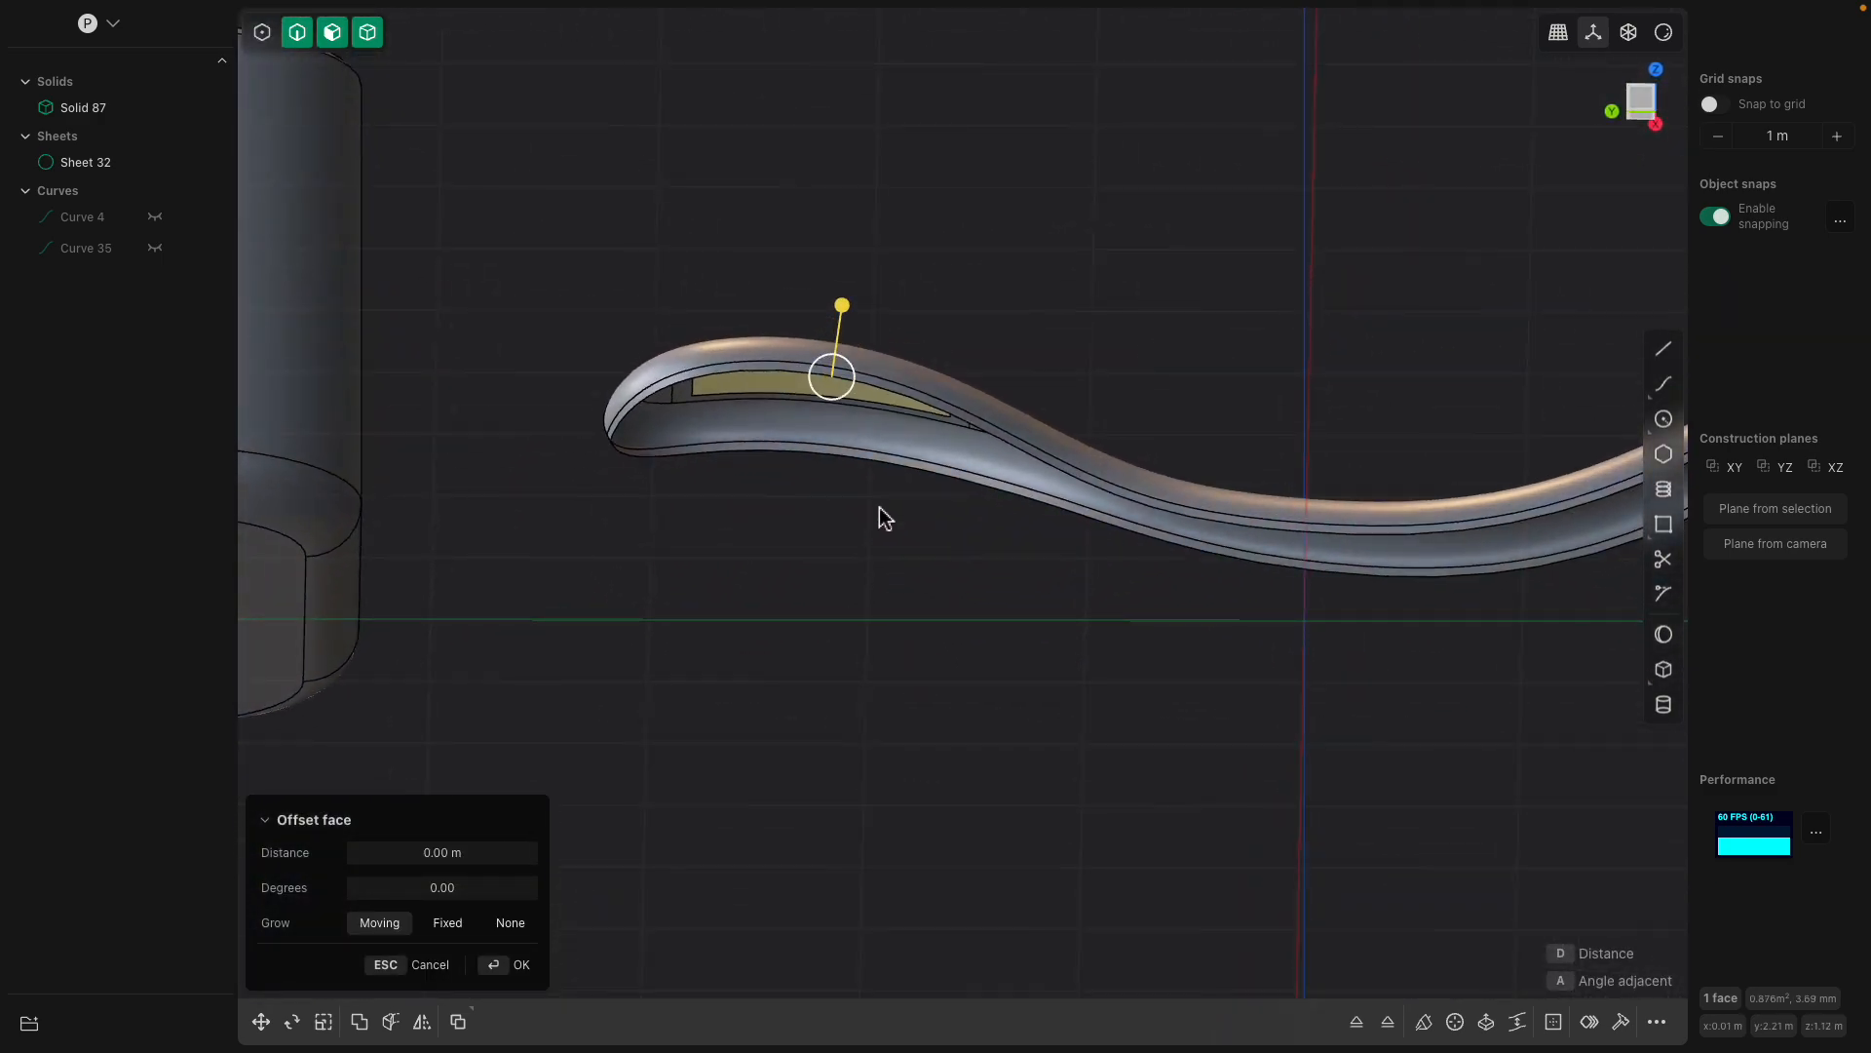
{"action": "left_click_drag", "start_coordinate": [850, 312], "coordinate": [871, 287]}
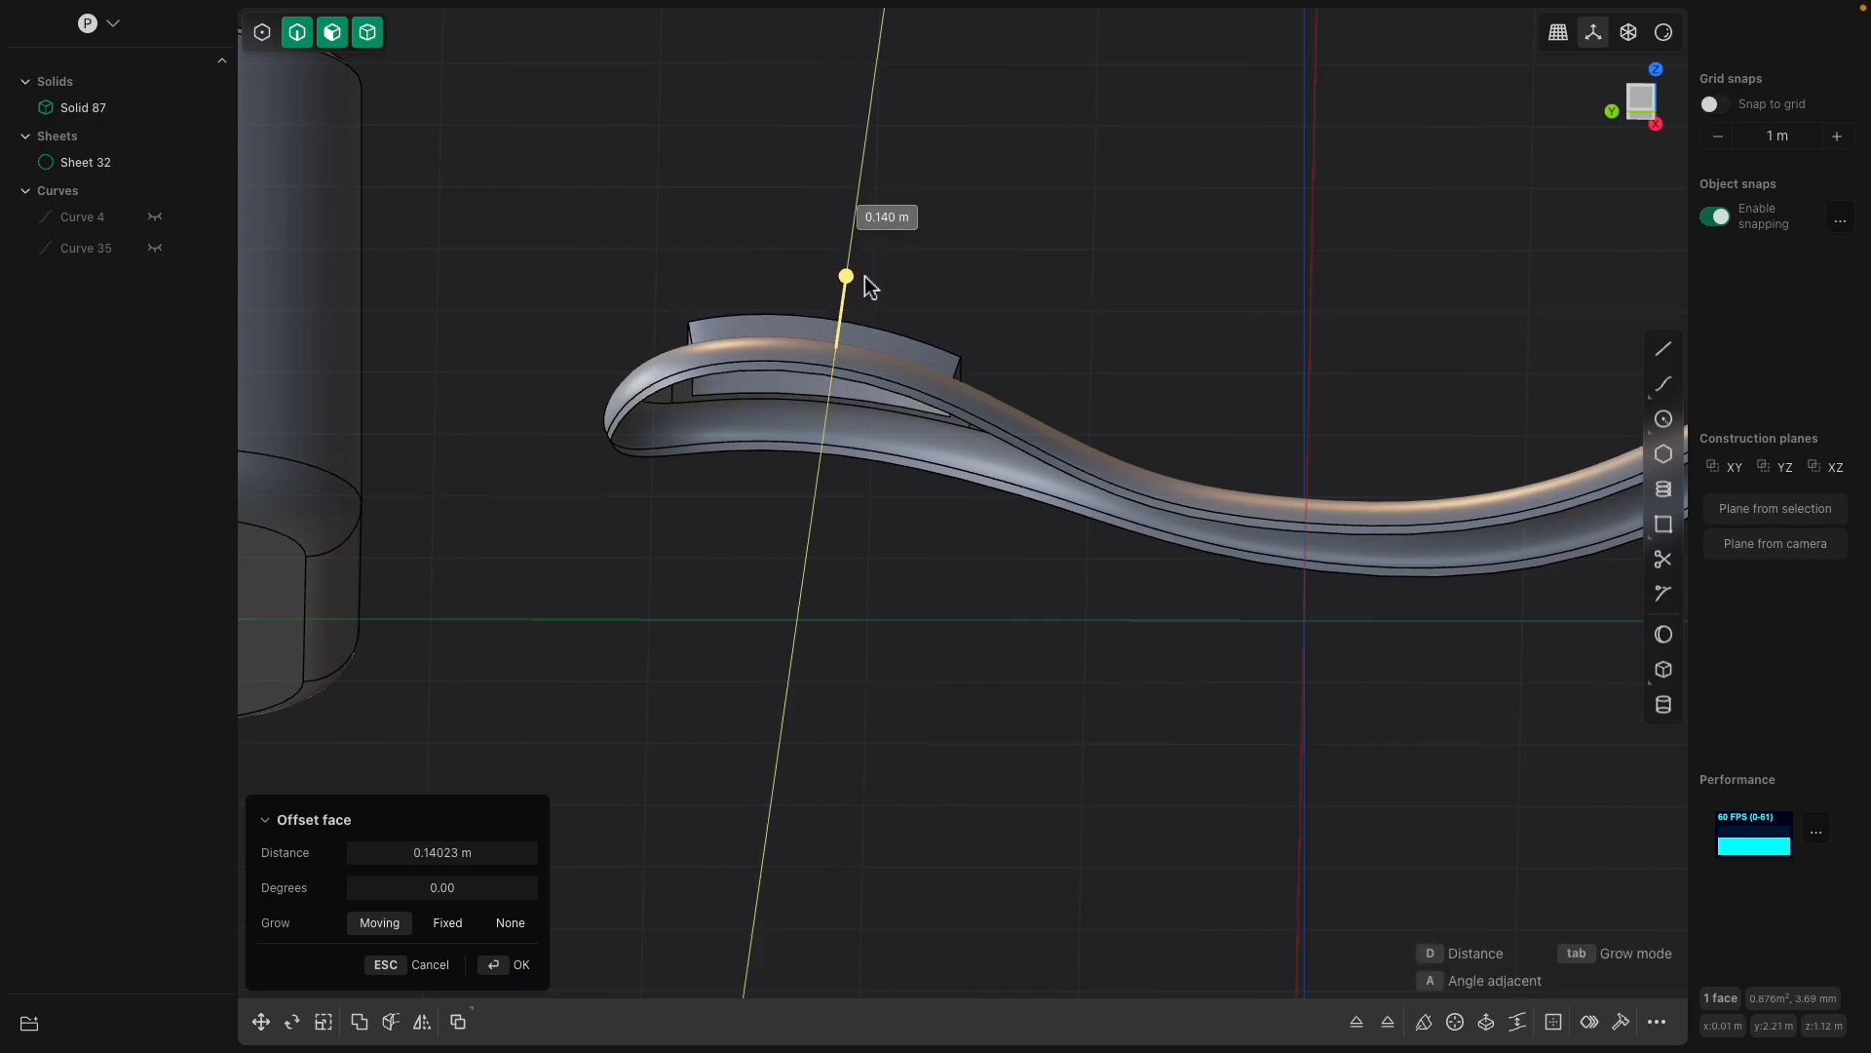
{"action": "middle_click_drag", "start_coordinate": [870, 287], "coordinate": [966, 430]}
{"action": "key", "text": "Return"}
{"action": "left_click", "coordinate": [905, 540]}
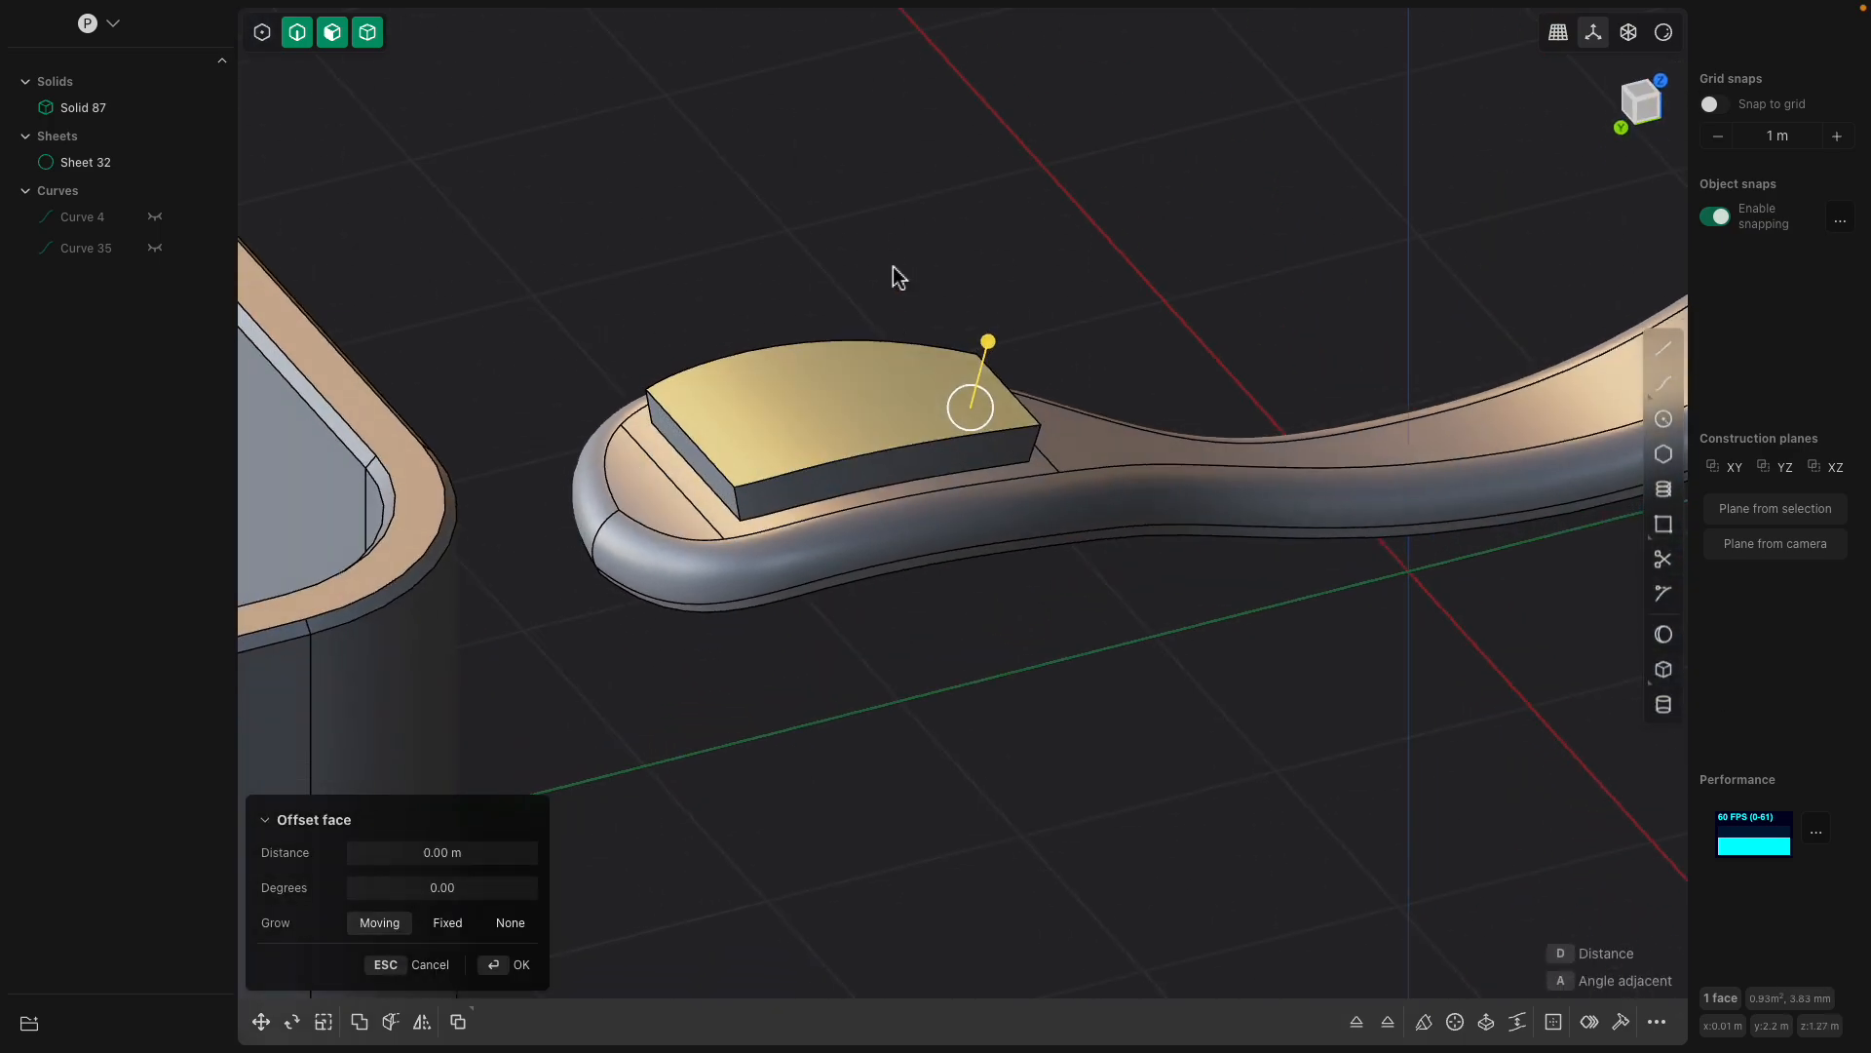
Fillet the four upright corner edges of the raised block on the spoon's bowl.
{"action": "key", "text": "ctrl+2"}
{"action": "middle_click_drag", "start_coordinate": [893, 265], "coordinate": [886, 222]}
{"action": "left_click_drag", "start_coordinate": [674, 366], "coordinate": [661, 360]}
{"action": "middle_click_drag", "start_coordinate": [792, 368], "coordinate": [1120, 429]}
{"action": "scroll", "coordinate": [1017, 543], "scroll_direction": "up", "scroll_amount": 3}
{"action": "scroll", "coordinate": [1033, 633], "scroll_direction": "up", "scroll_amount": 3}
{"action": "scroll", "coordinate": [1061, 466], "scroll_direction": "down", "scroll_amount": 3}
{"action": "left_click", "coordinate": [1092, 612]}
{"action": "left_click", "coordinate": [881, 585]}
{"action": "left_click", "coordinate": [914, 238]}
{"action": "left_click", "coordinate": [1210, 326]}
{"action": "left_click_drag", "start_coordinate": [1210, 325], "coordinate": [1267, 314]}
Fillet the edges around the raised block's top face.
{"action": "middle_click_drag", "start_coordinate": [1267, 314], "coordinate": [879, 546]}
{"action": "right_click", "coordinate": [1254, 347]}
{"action": "left_click", "coordinate": [1254, 347]}
{"action": "mouse_move", "coordinate": [855, 365]}
{"action": "left_mouse_down"}
{"action": "mouse_move", "coordinate": [861, 342]}
{"action": "mouse_move", "coordinate": [864, 383]}
{"action": "left_mouse_up"}
Try to offset the bowl face surrounding the raised block by about 0.04 m.
{"action": "middle_click_drag", "start_coordinate": [927, 388], "coordinate": [843, 378]}
{"action": "mouse_move", "coordinate": [772, 343]}
{"action": "left_mouse_down"}
{"action": "mouse_move", "coordinate": [777, 258]}
{"action": "mouse_move", "coordinate": [772, 312]}
{"action": "left_mouse_up"}
{"action": "middle_click_drag", "start_coordinate": [772, 312], "coordinate": [981, 410]}
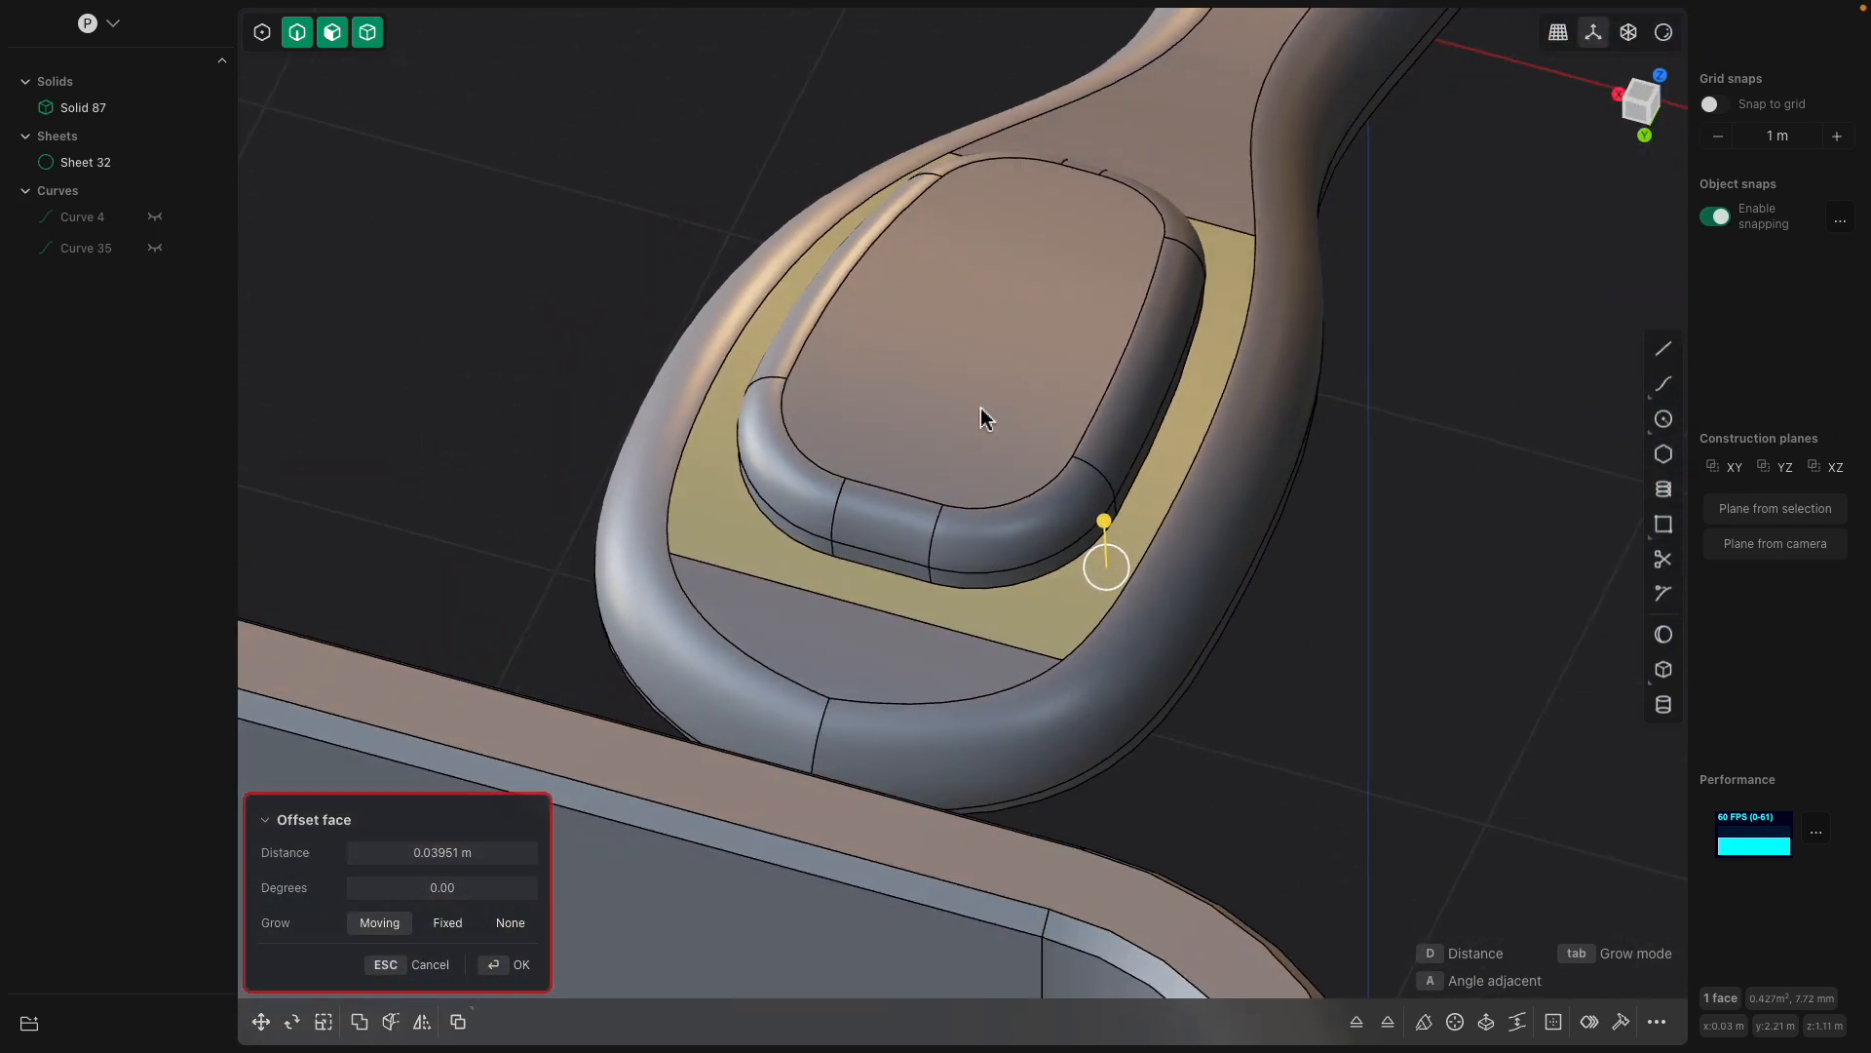
{"action": "left_click", "coordinate": [1051, 453]}
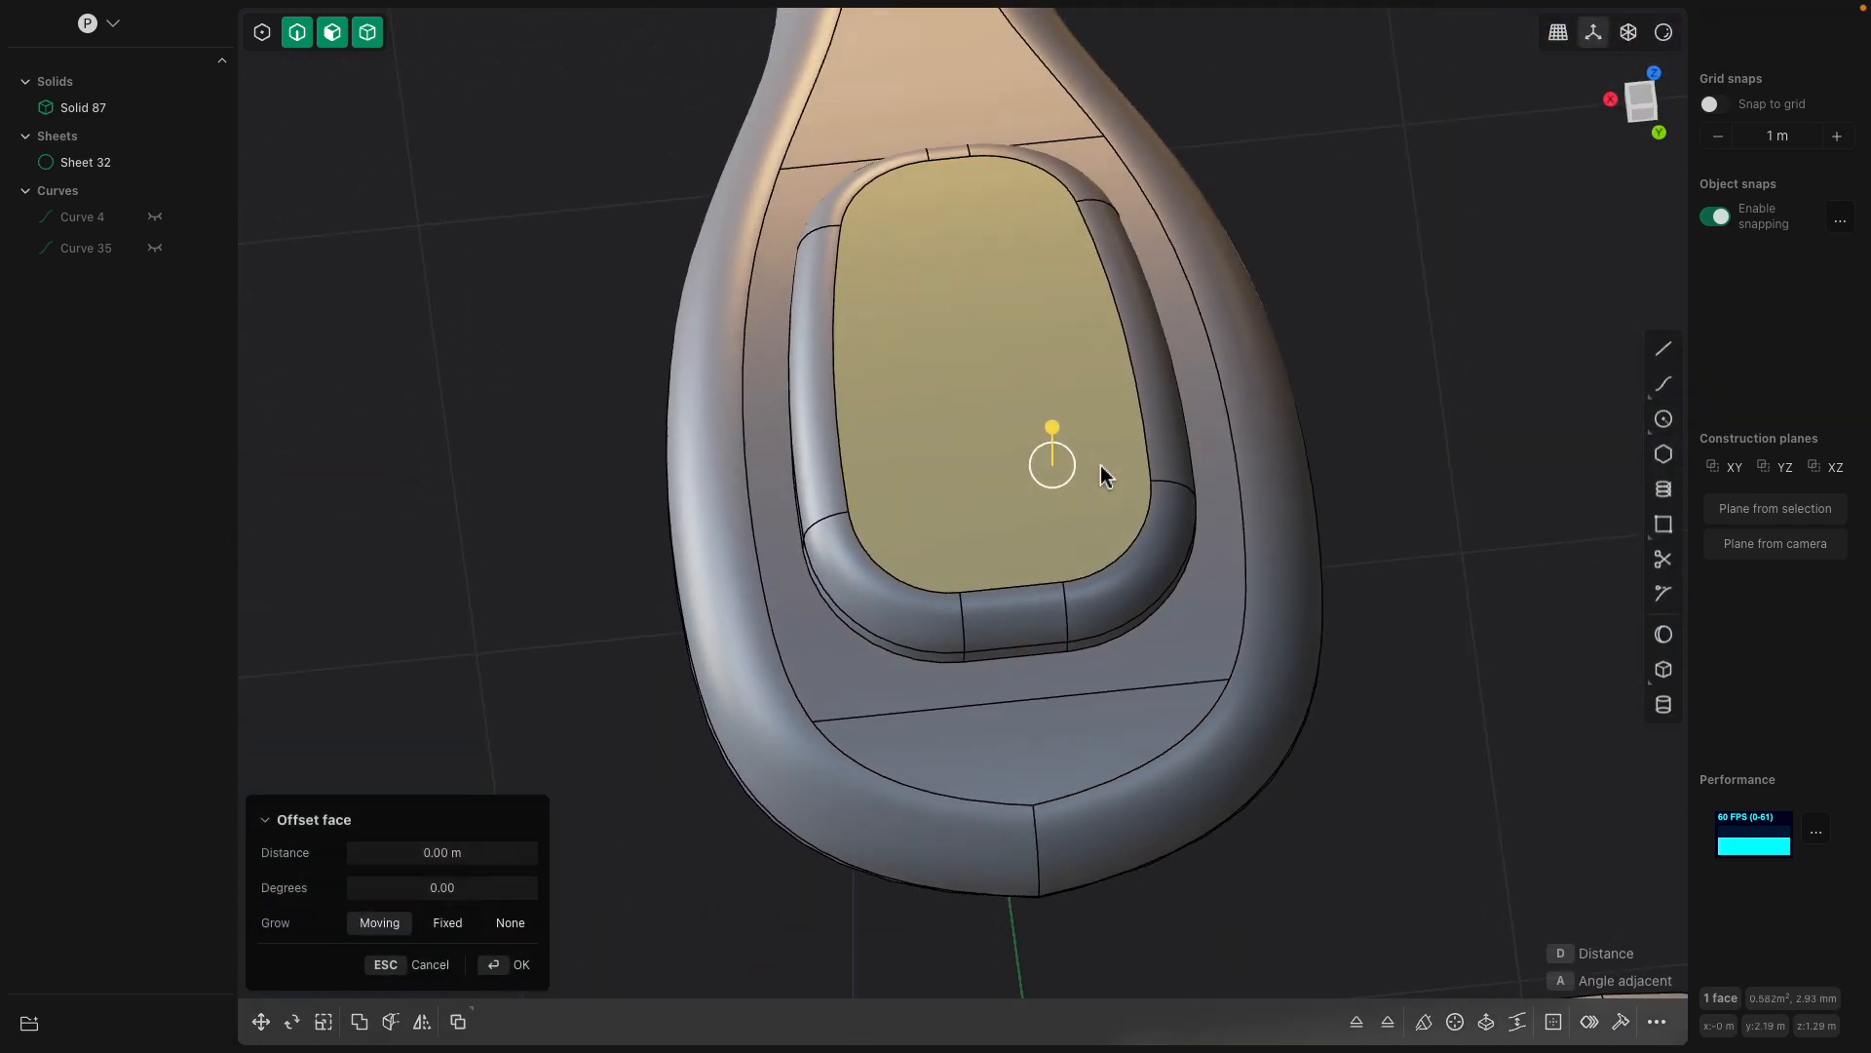
{"action": "middle_click_drag", "start_coordinate": [1104, 475], "coordinate": [1179, 488]}
{"action": "left_click", "coordinate": [1200, 456]}
{"action": "left_click", "coordinate": [1178, 427]}
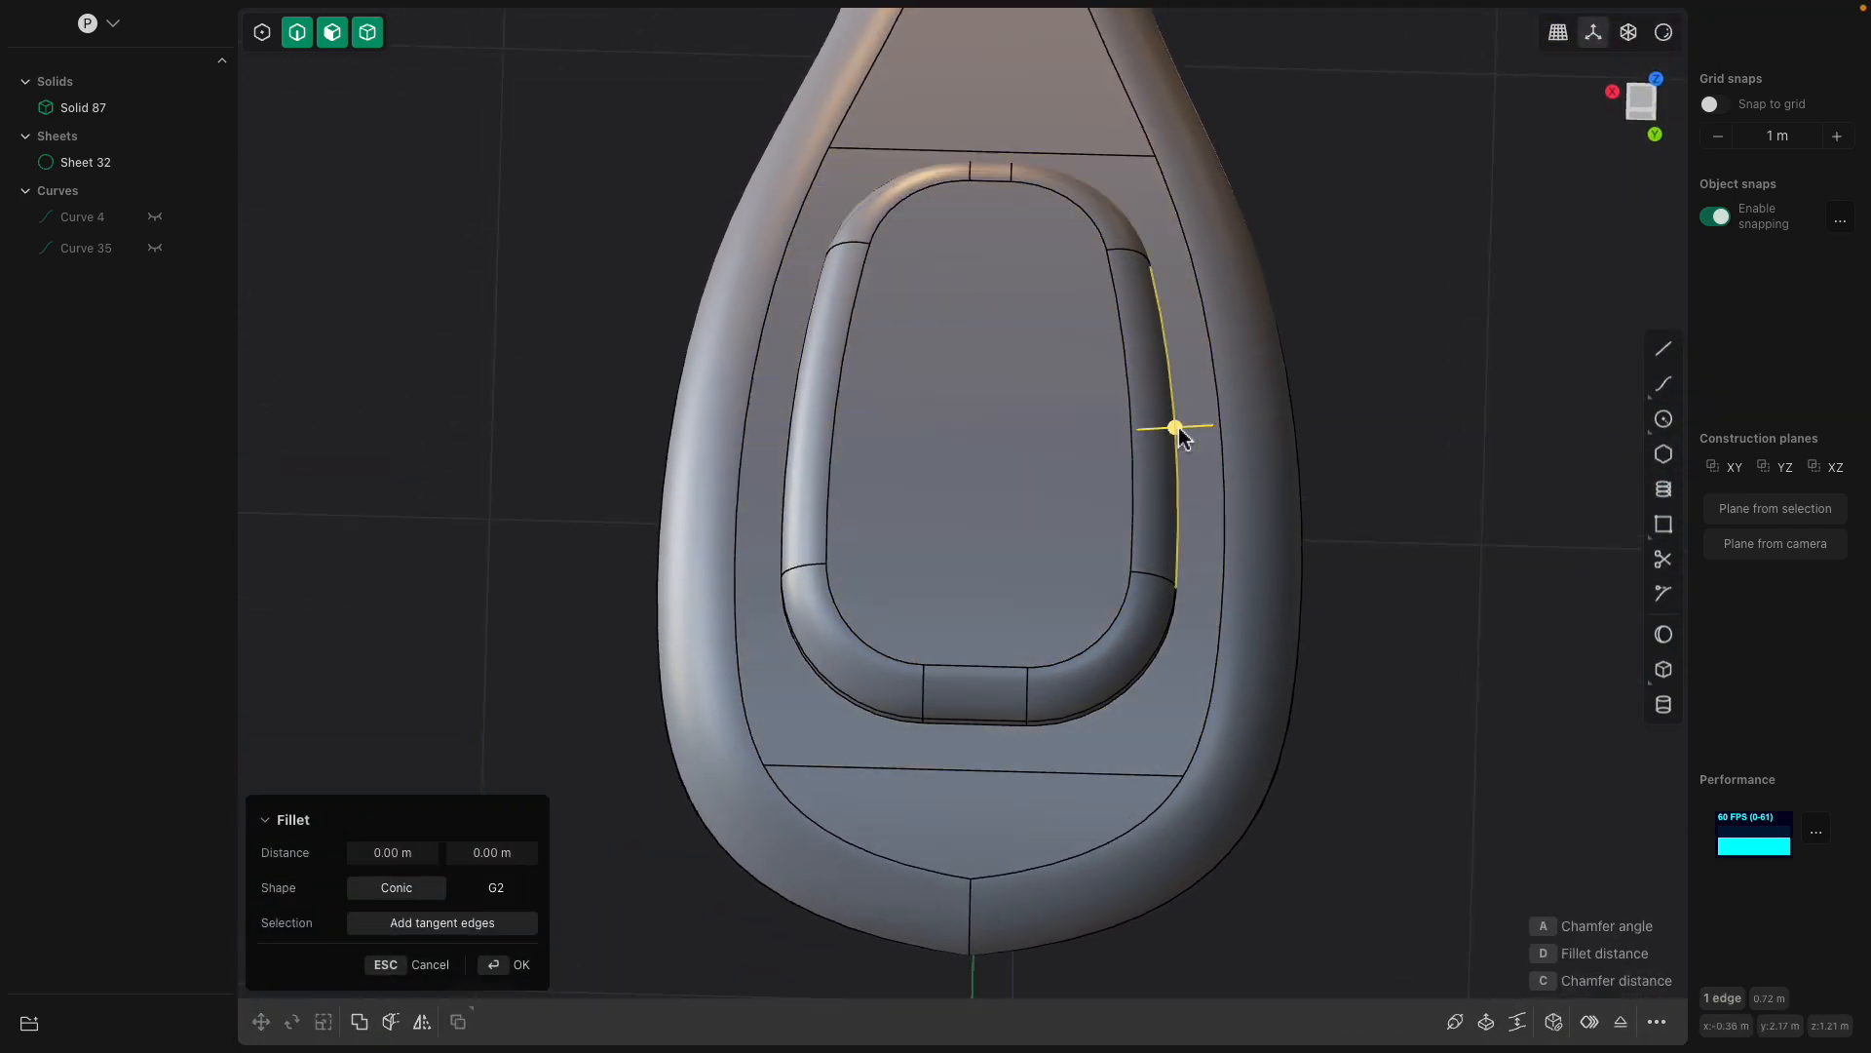
{"action": "left_click", "coordinate": [1182, 363]}
{"action": "left_click", "coordinate": [1111, 430]}
{"action": "middle_click_drag", "start_coordinate": [1112, 430], "coordinate": [886, 702]}
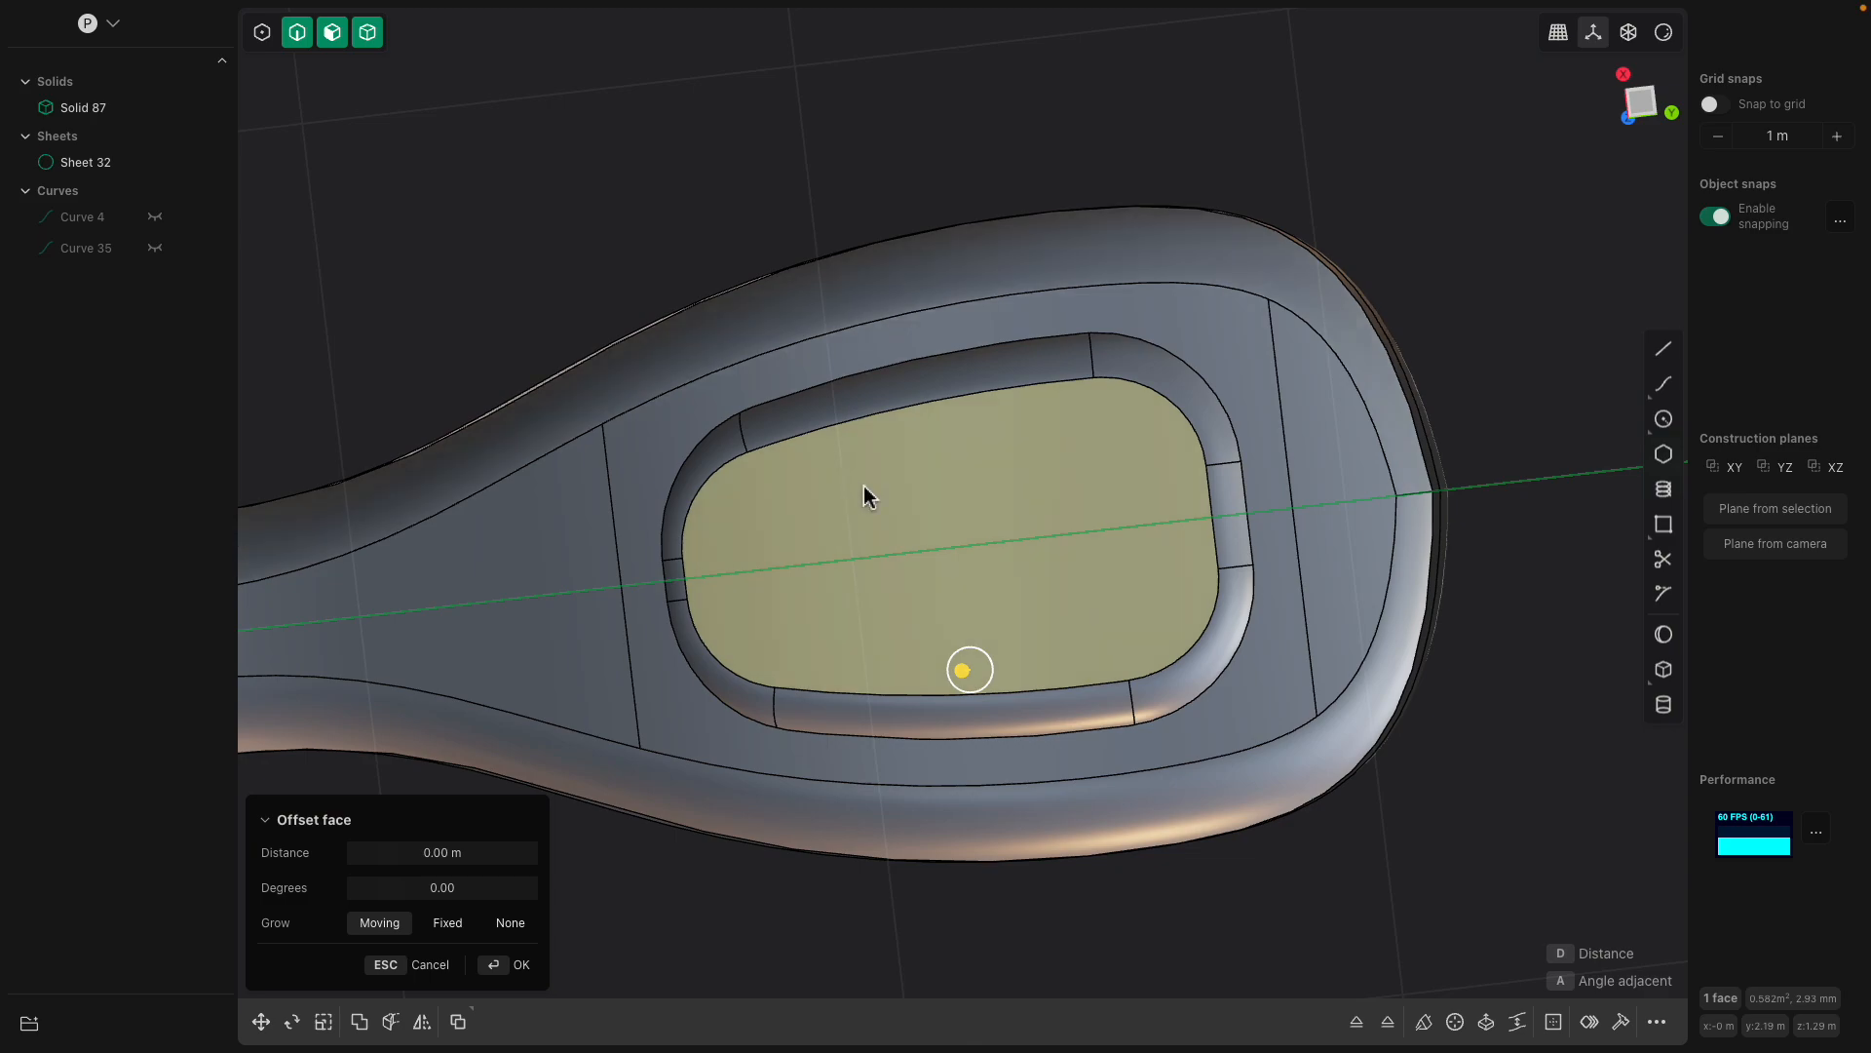
Try once more to offset the face between the raised block and the bowl's rounded edge.
{"action": "left_click", "coordinate": [803, 371]}
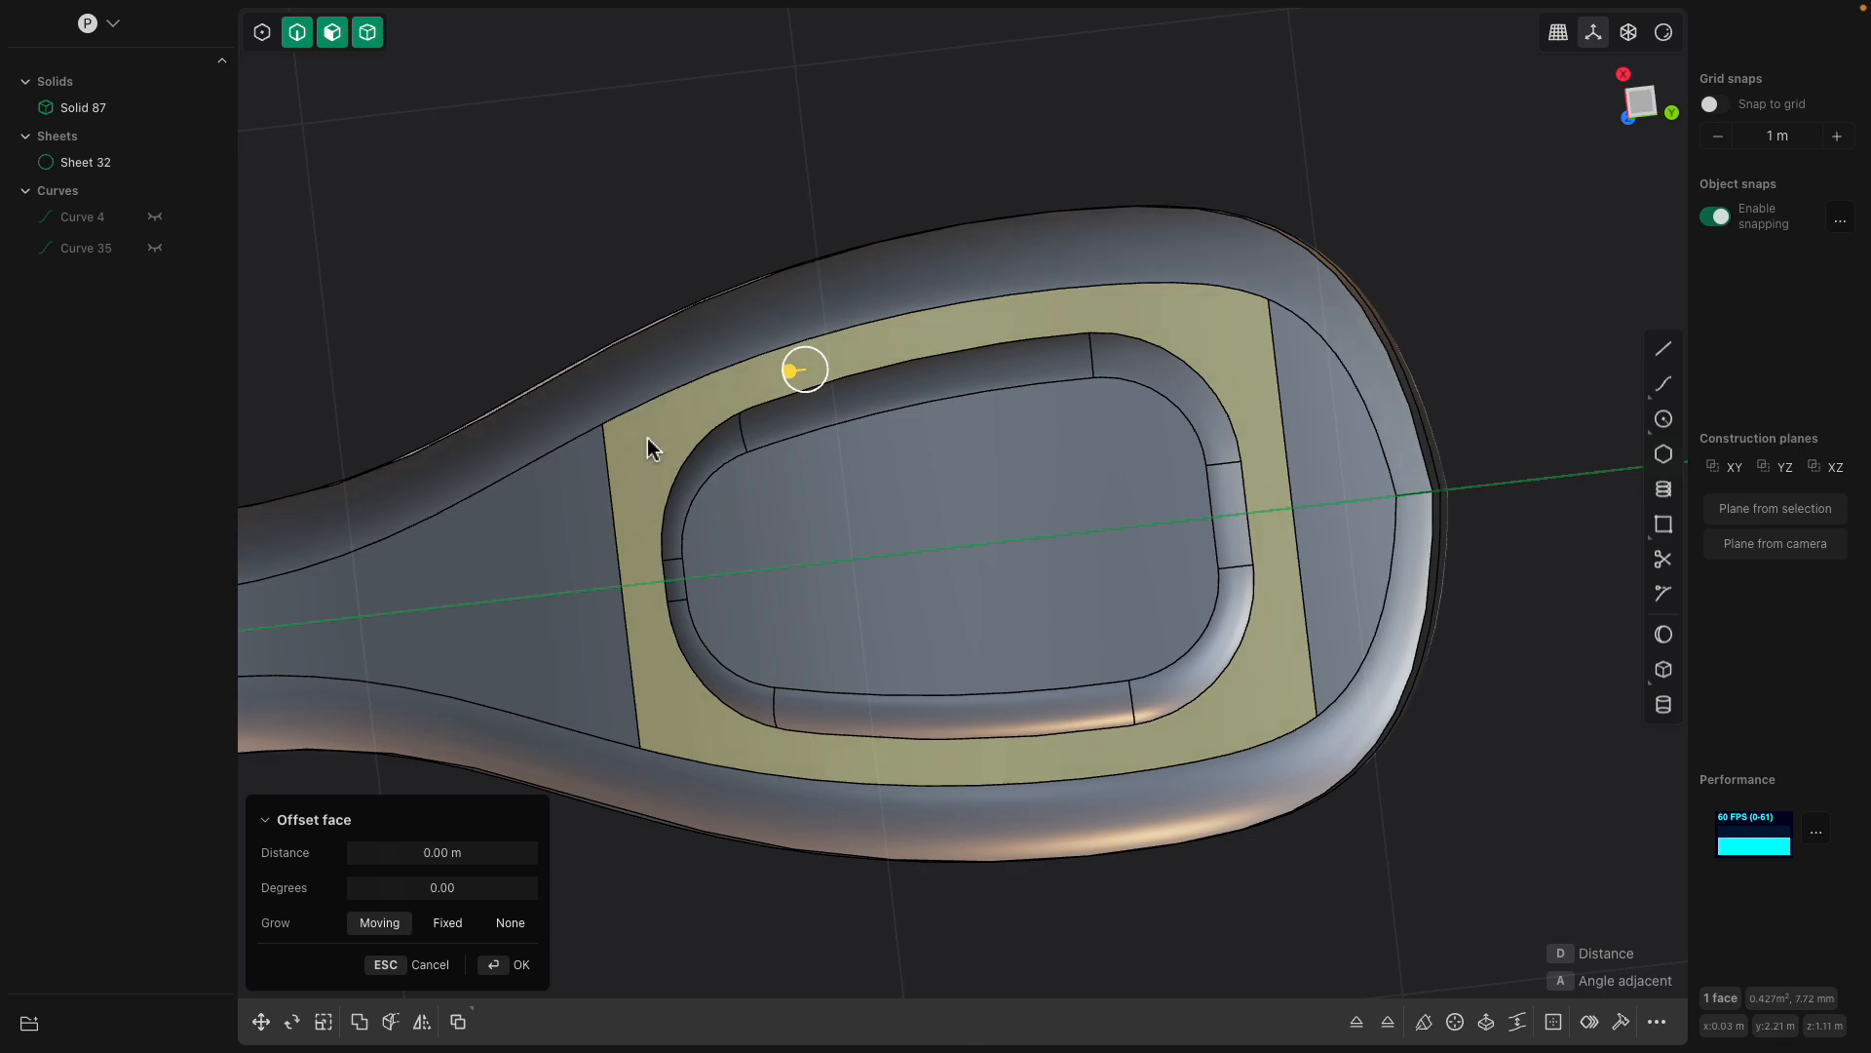
{"action": "middle_click_drag", "start_coordinate": [786, 430], "coordinate": [830, 380]}
{"action": "left_click_drag", "start_coordinate": [827, 376], "coordinate": [819, 314]}
{"action": "middle_click_drag", "start_coordinate": [818, 314], "coordinate": [809, 487]}
Undo the offsets, the fillets, the raised block and both cuts across the spoon's bowl.
{"action": "key", "text": "ctrl+z"}
{"action": "key", "text": "ctrl+z"}
{"action": "key", "text": "ctrl+z"}
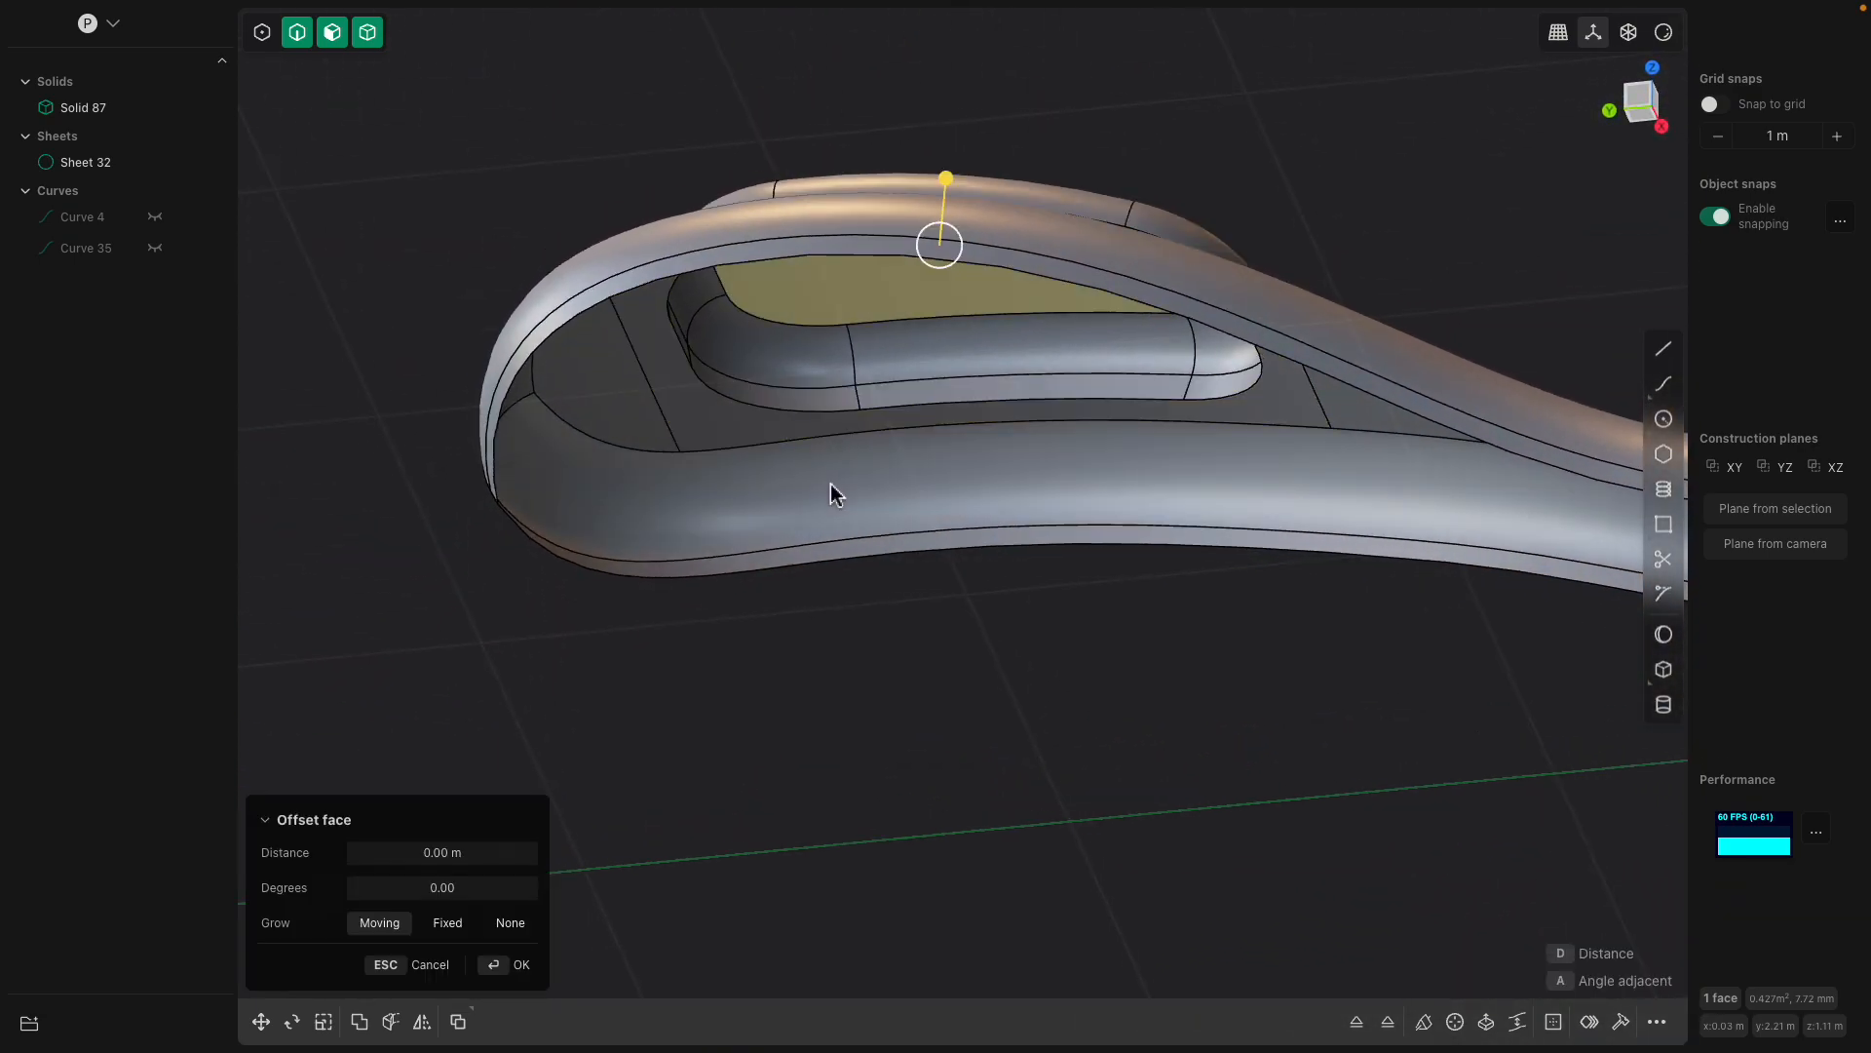
{"action": "key", "text": "ctrl+z"}
{"action": "key", "text": "ctrl+z"}
{"action": "middle_click_drag", "start_coordinate": [798, 431], "coordinate": [842, 522]}
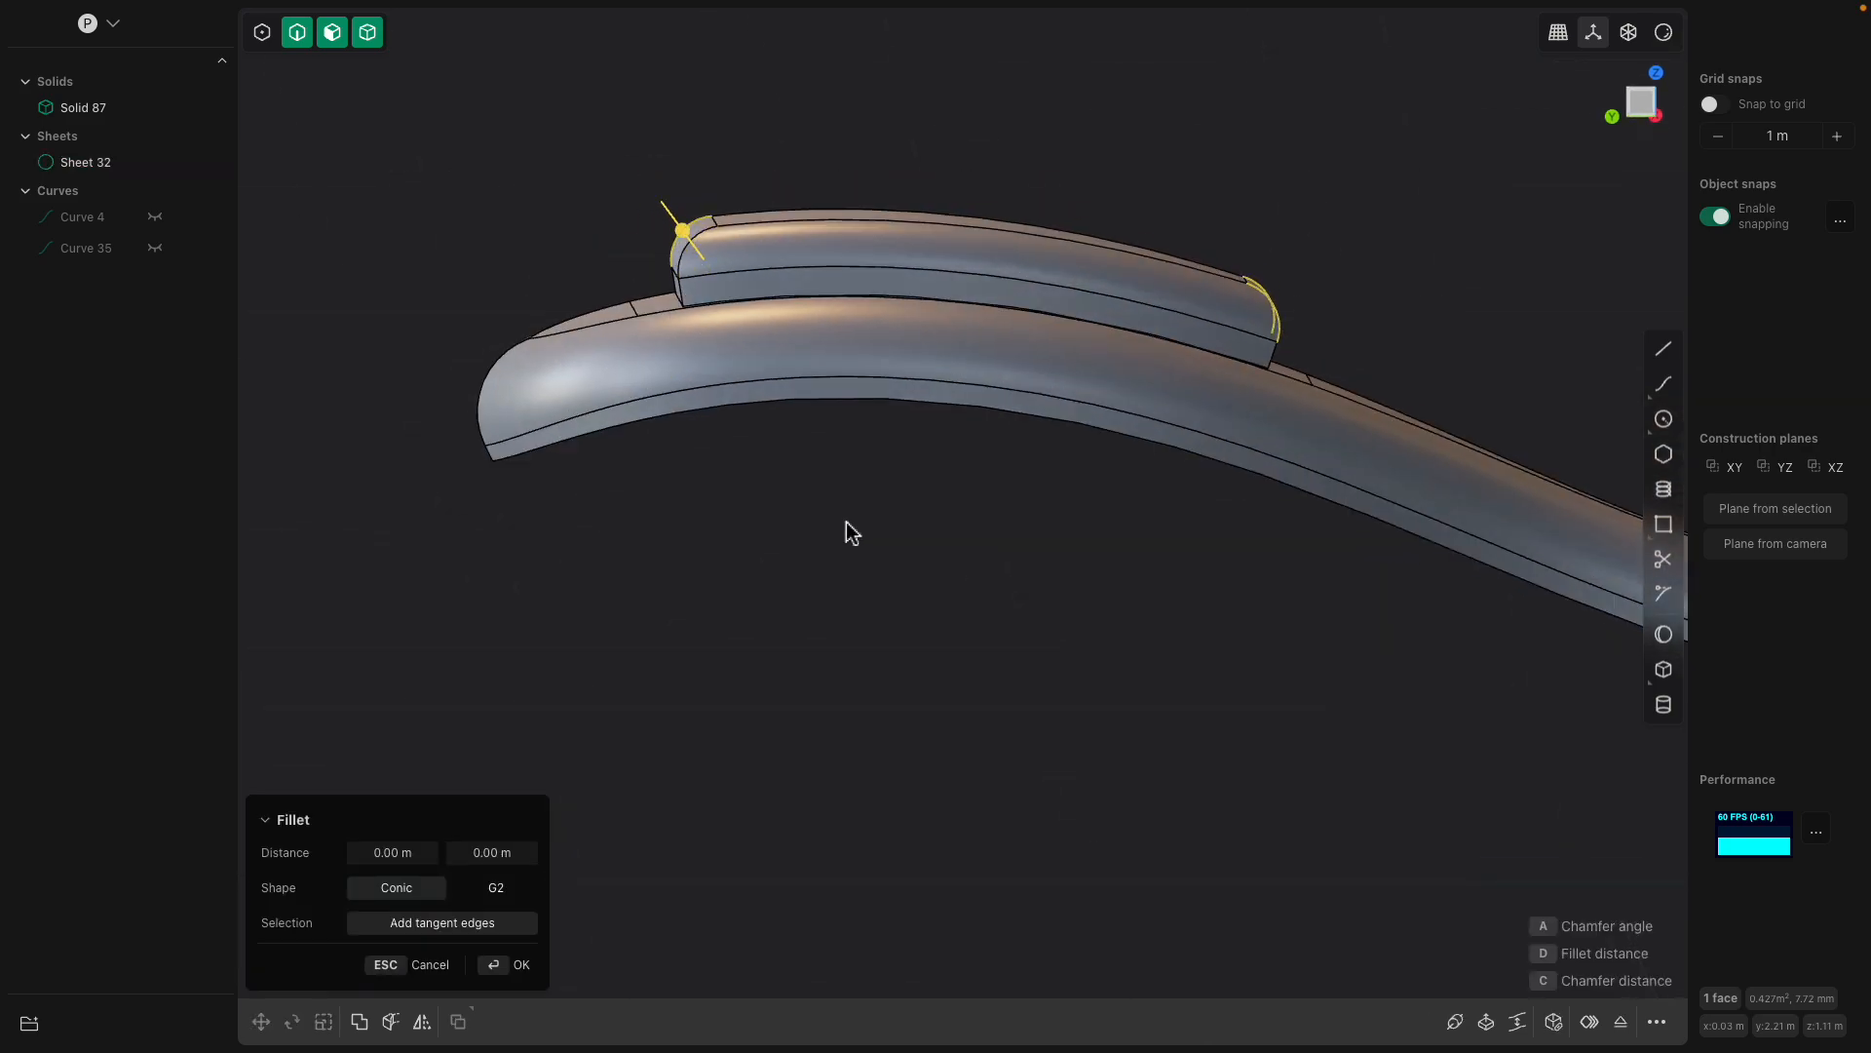
{"action": "key", "text": "ctrl+z"}
{"action": "middle_click_drag", "start_coordinate": [953, 443], "coordinate": [1008, 332]}
{"action": "key", "text": "Escape"}
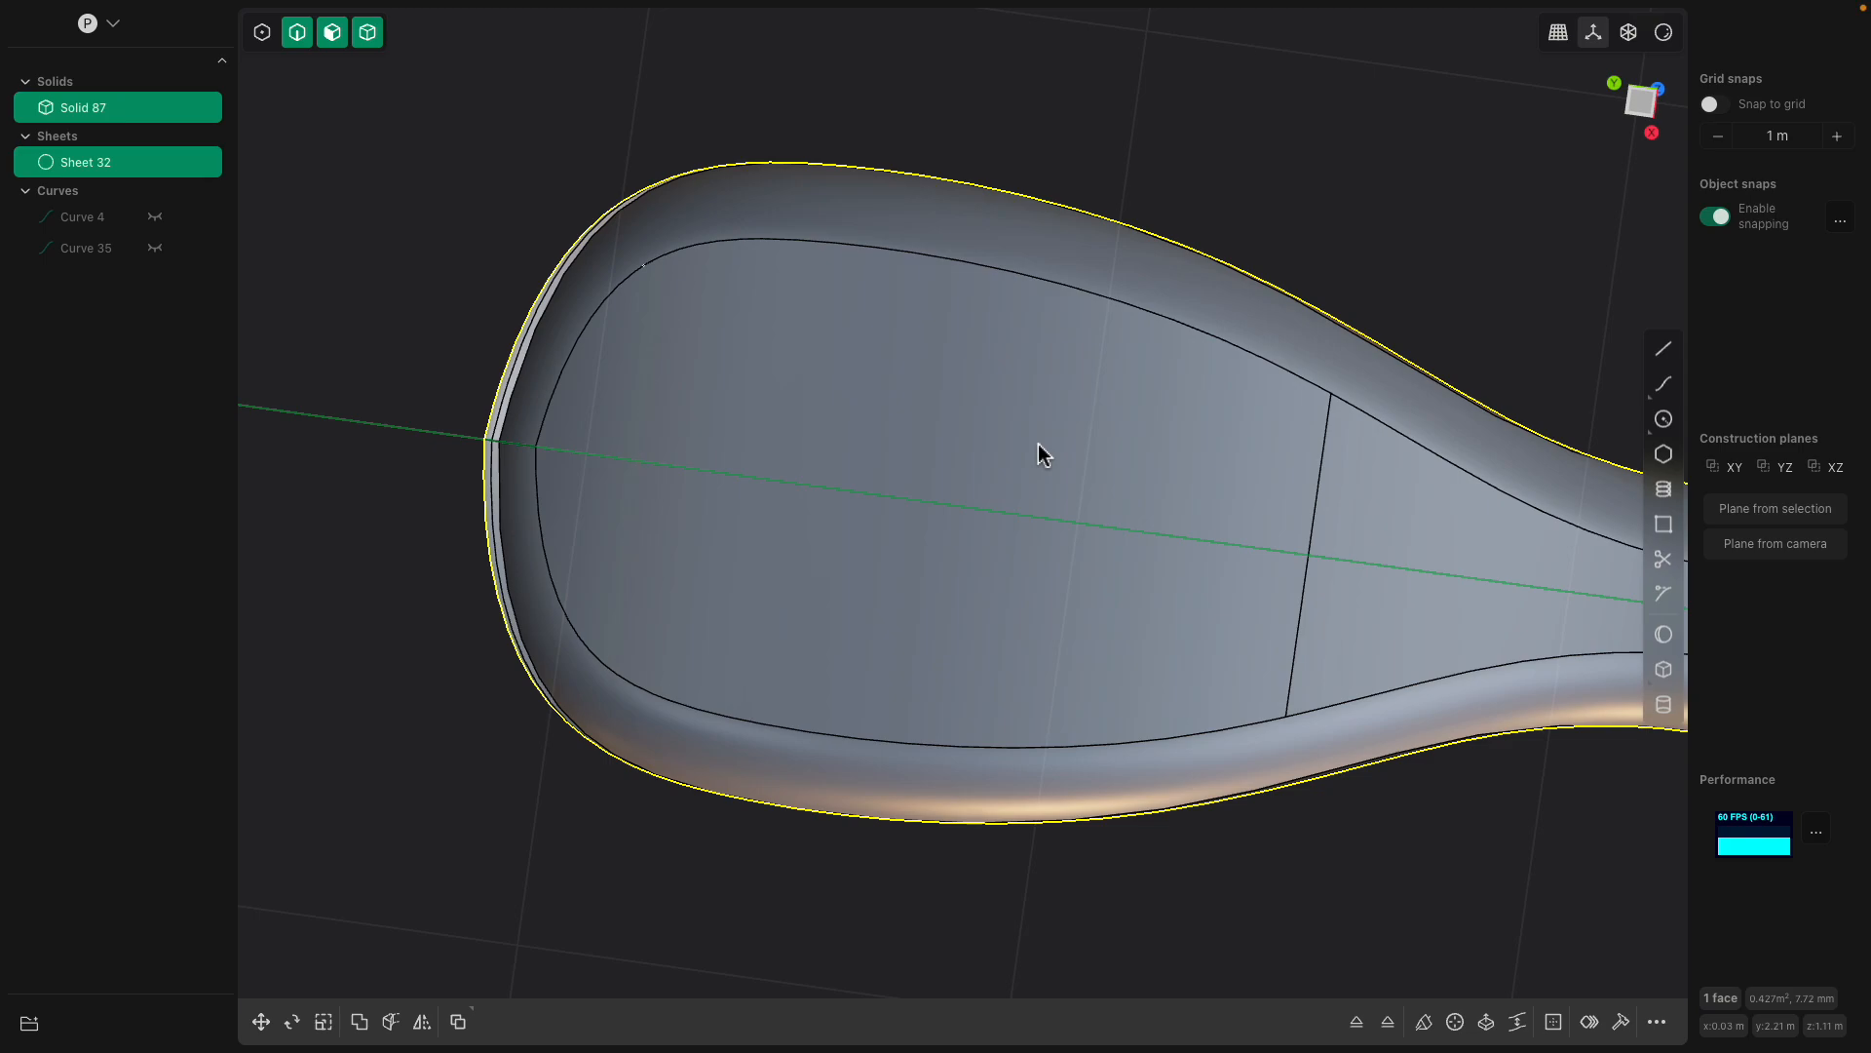
{"action": "left_click", "coordinate": [1038, 443]}
{"action": "middle_click_drag", "start_coordinate": [1038, 442], "coordinate": [1571, 400]}
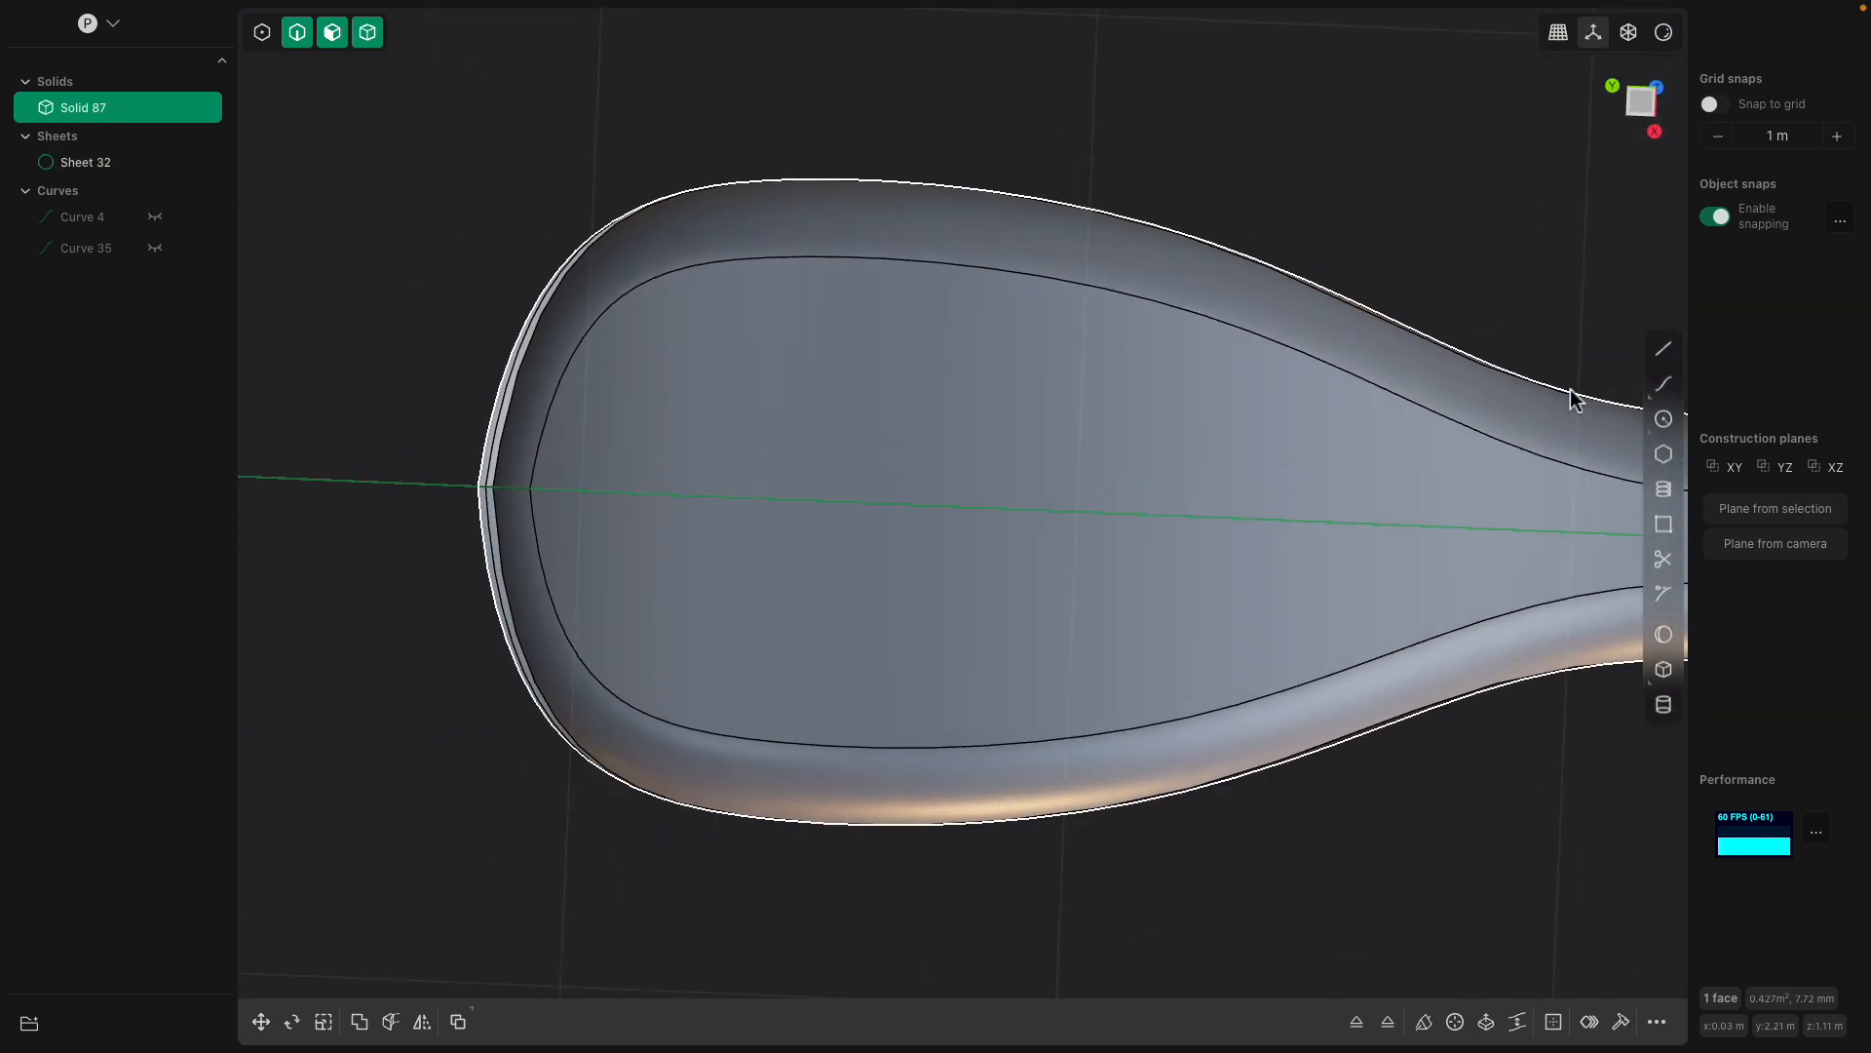
{"action": "left_click", "coordinate": [1664, 383]}
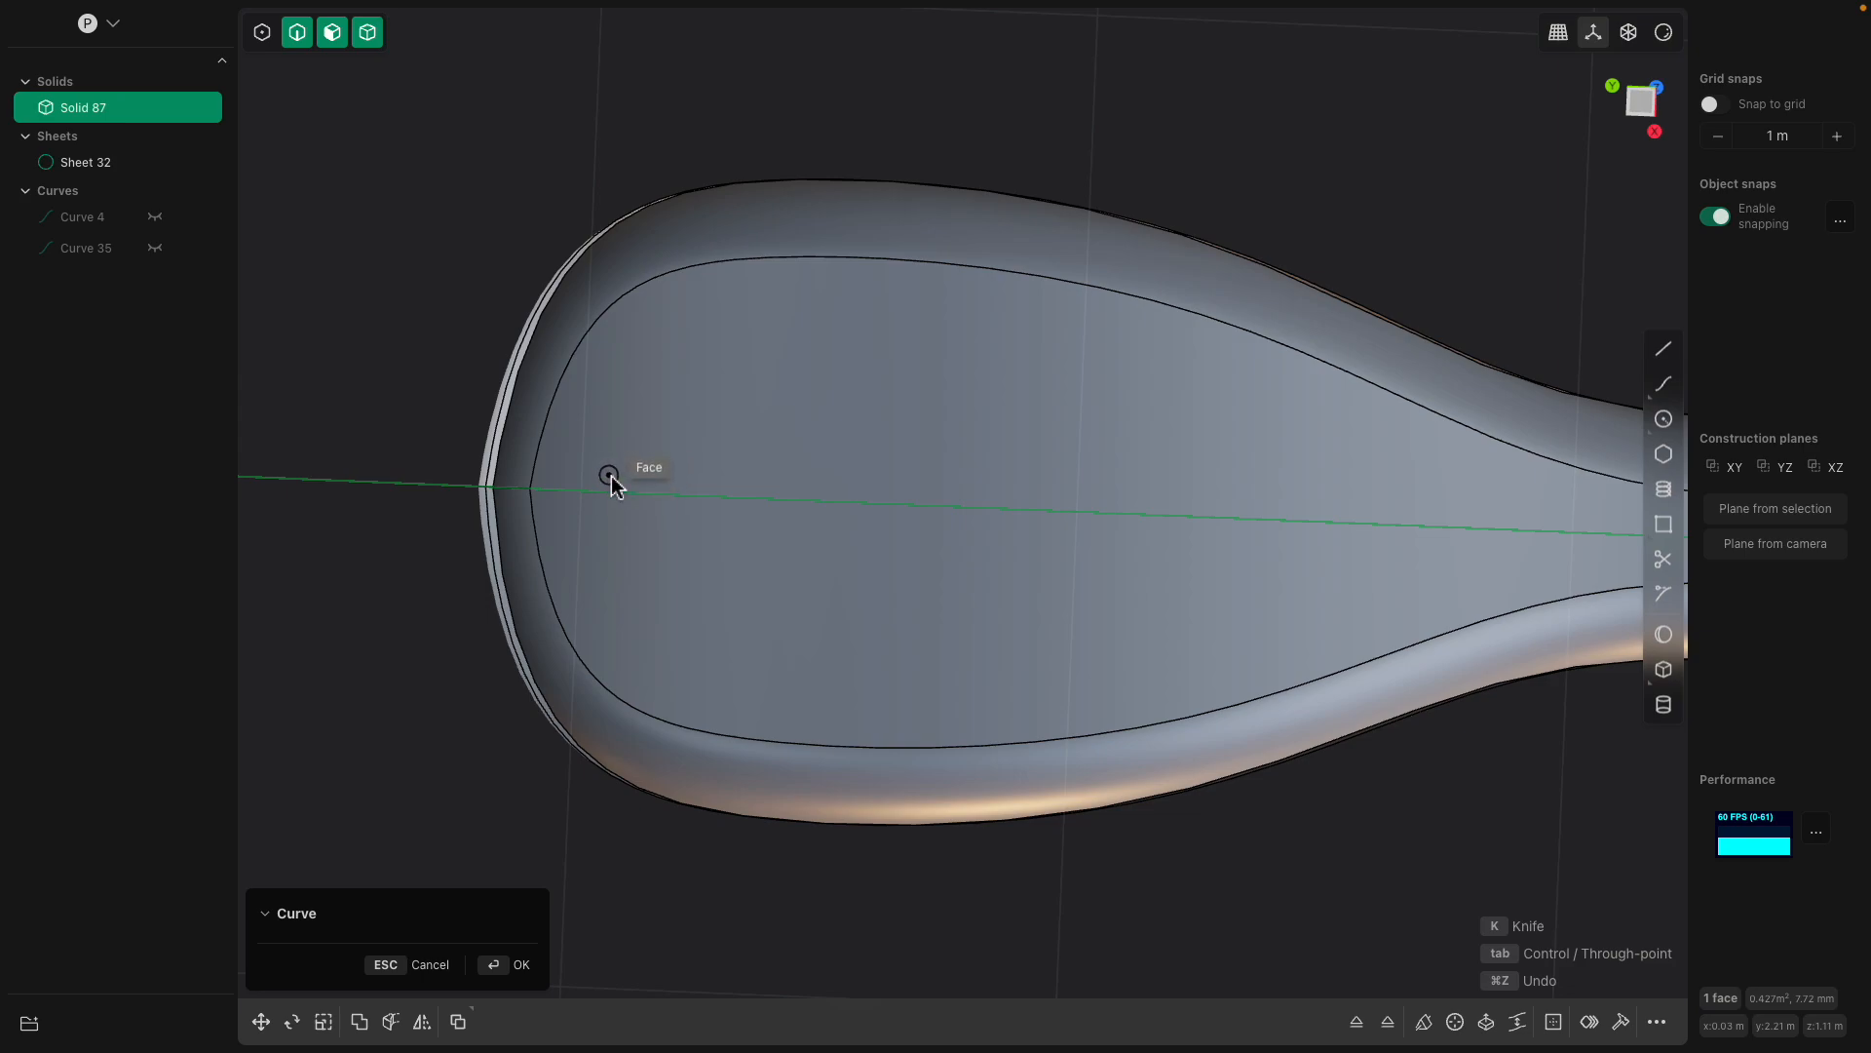
{"action": "middle_click_drag", "start_coordinate": [606, 506], "coordinate": [619, 458]}
{"action": "middle_click_drag", "start_coordinate": [1443, 203], "coordinate": [575, 500]}
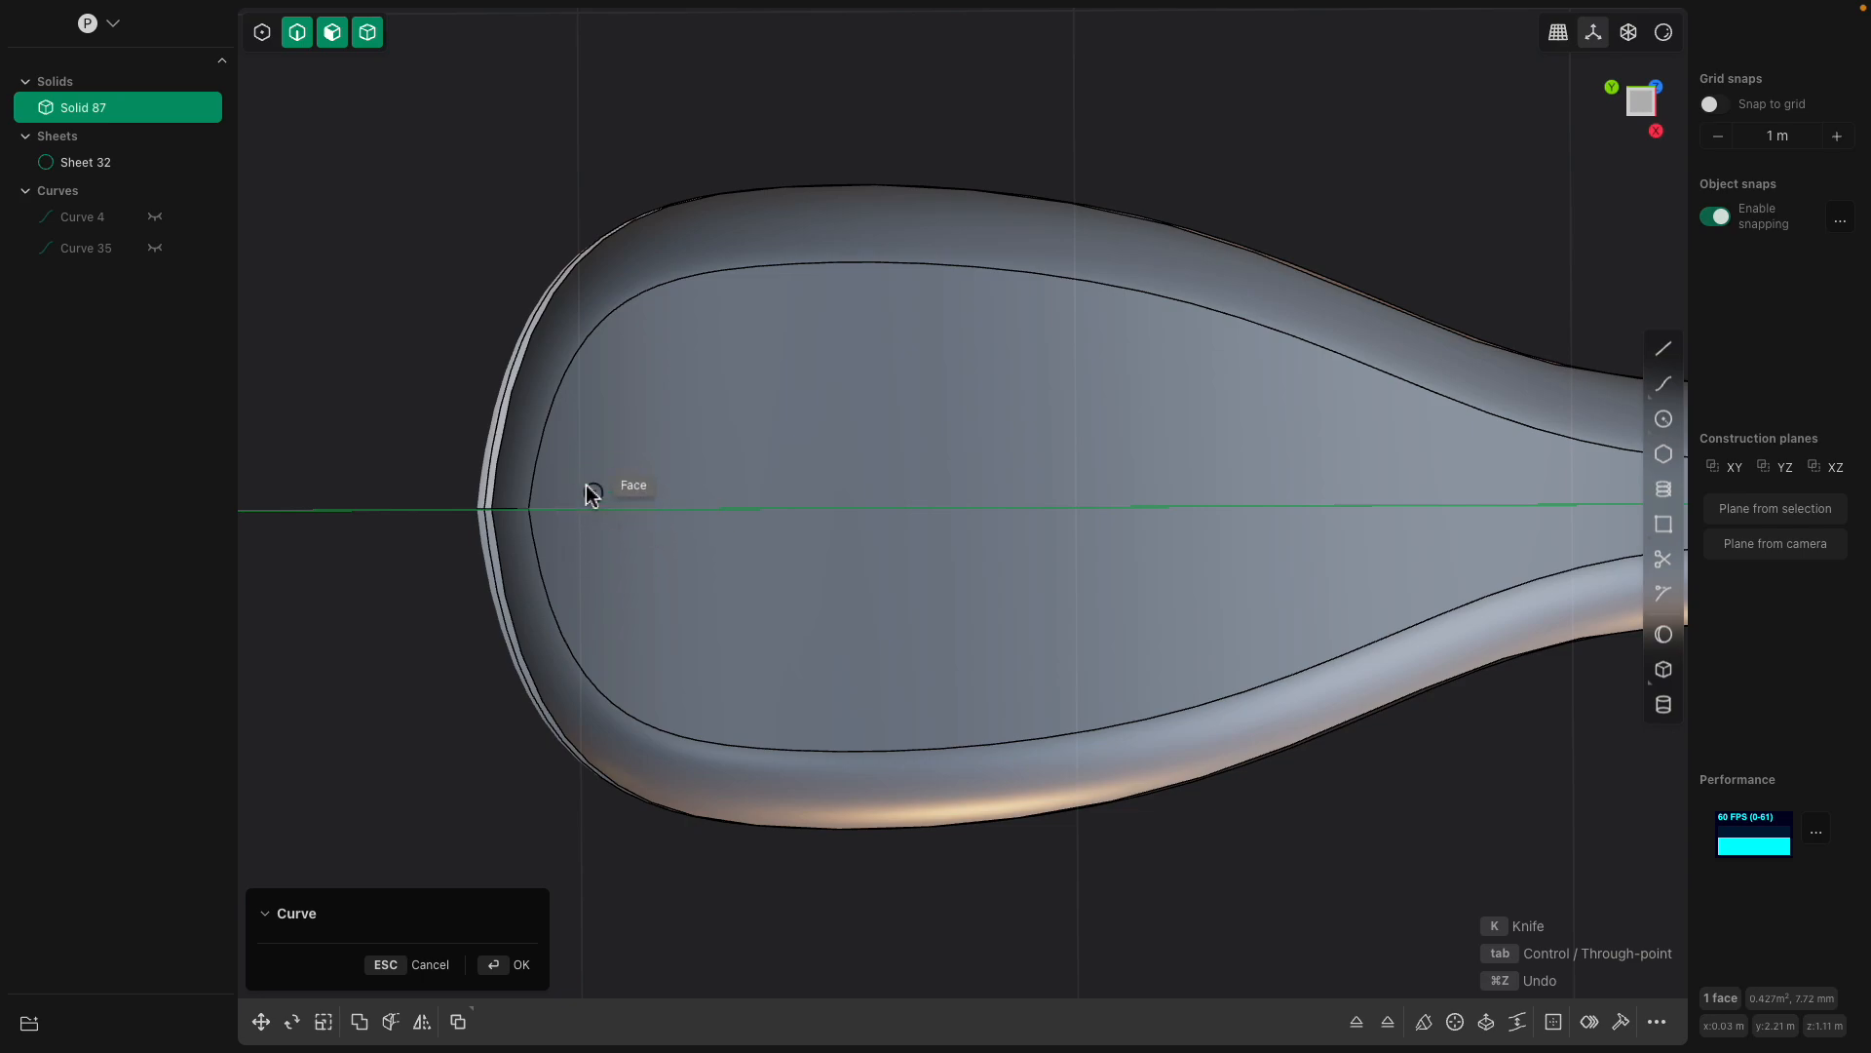
{"action": "key", "text": "Escape"}
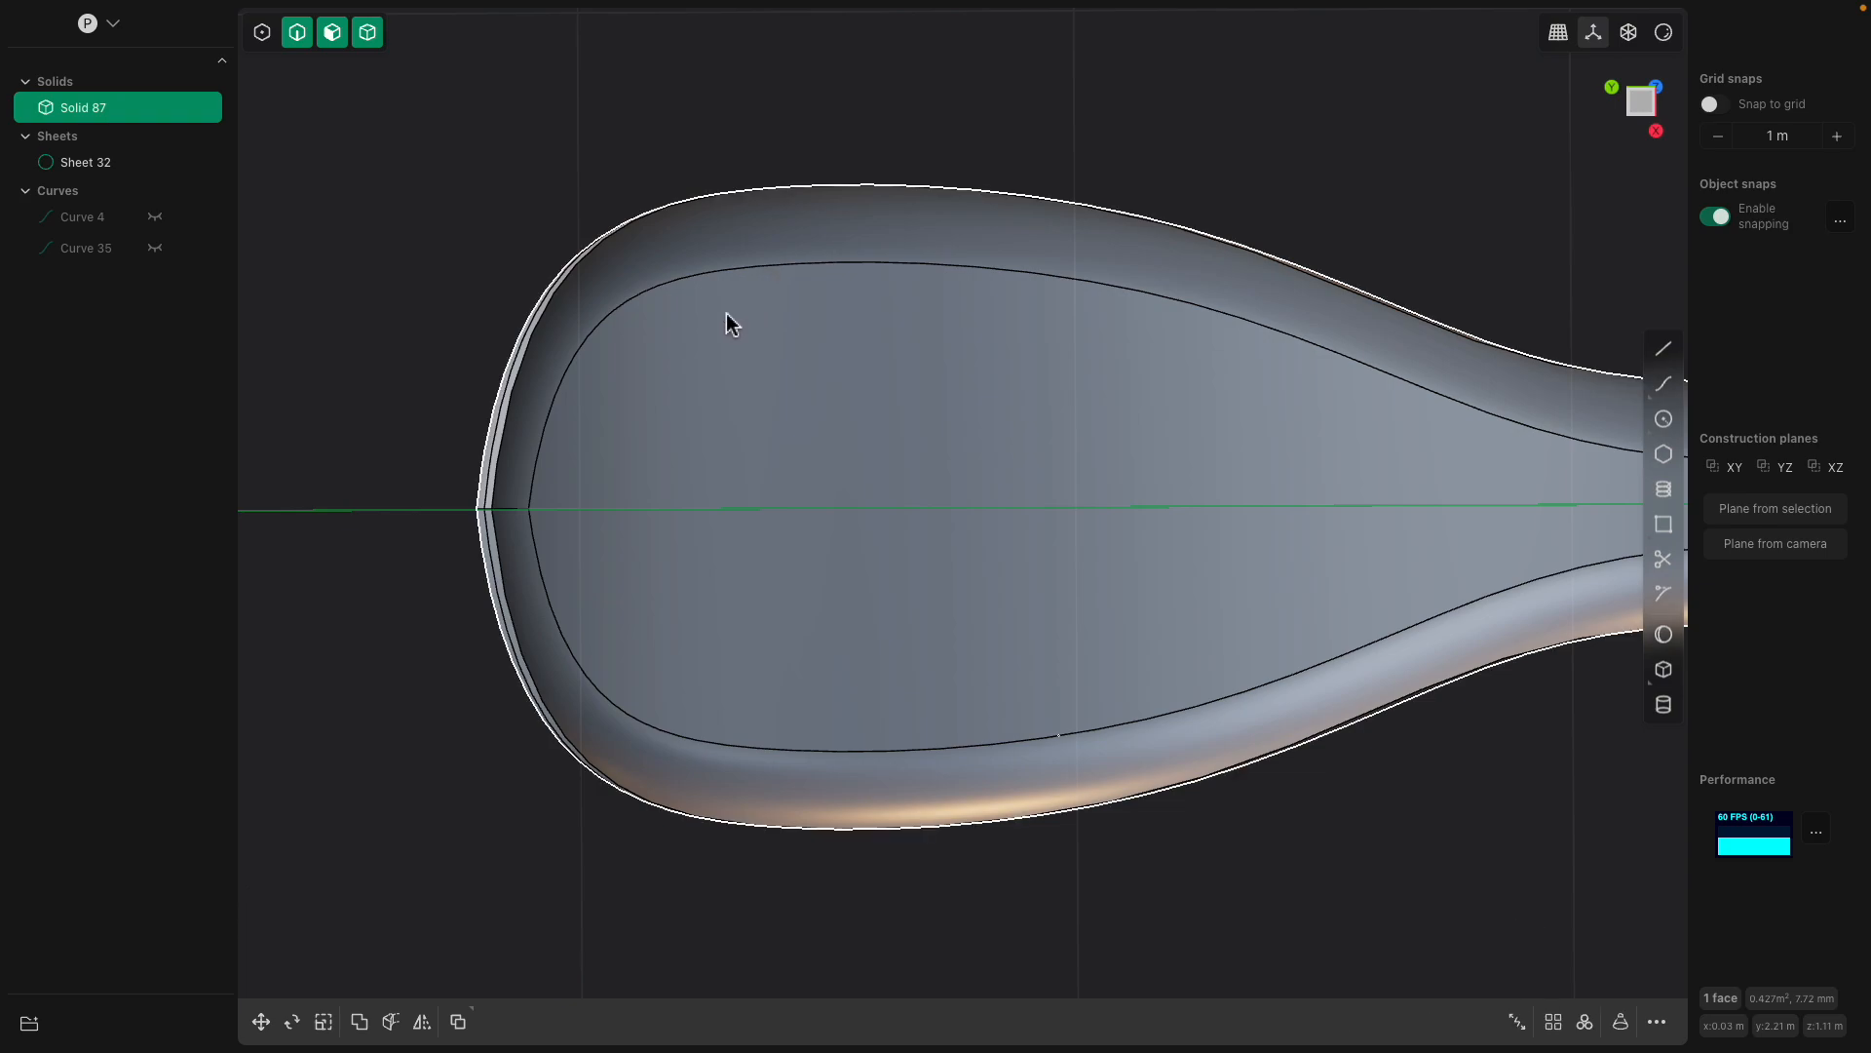
Restrict the selection to edges only and try starting a curve on the spoon's bowl.
{"action": "left_click", "coordinate": [333, 35]}
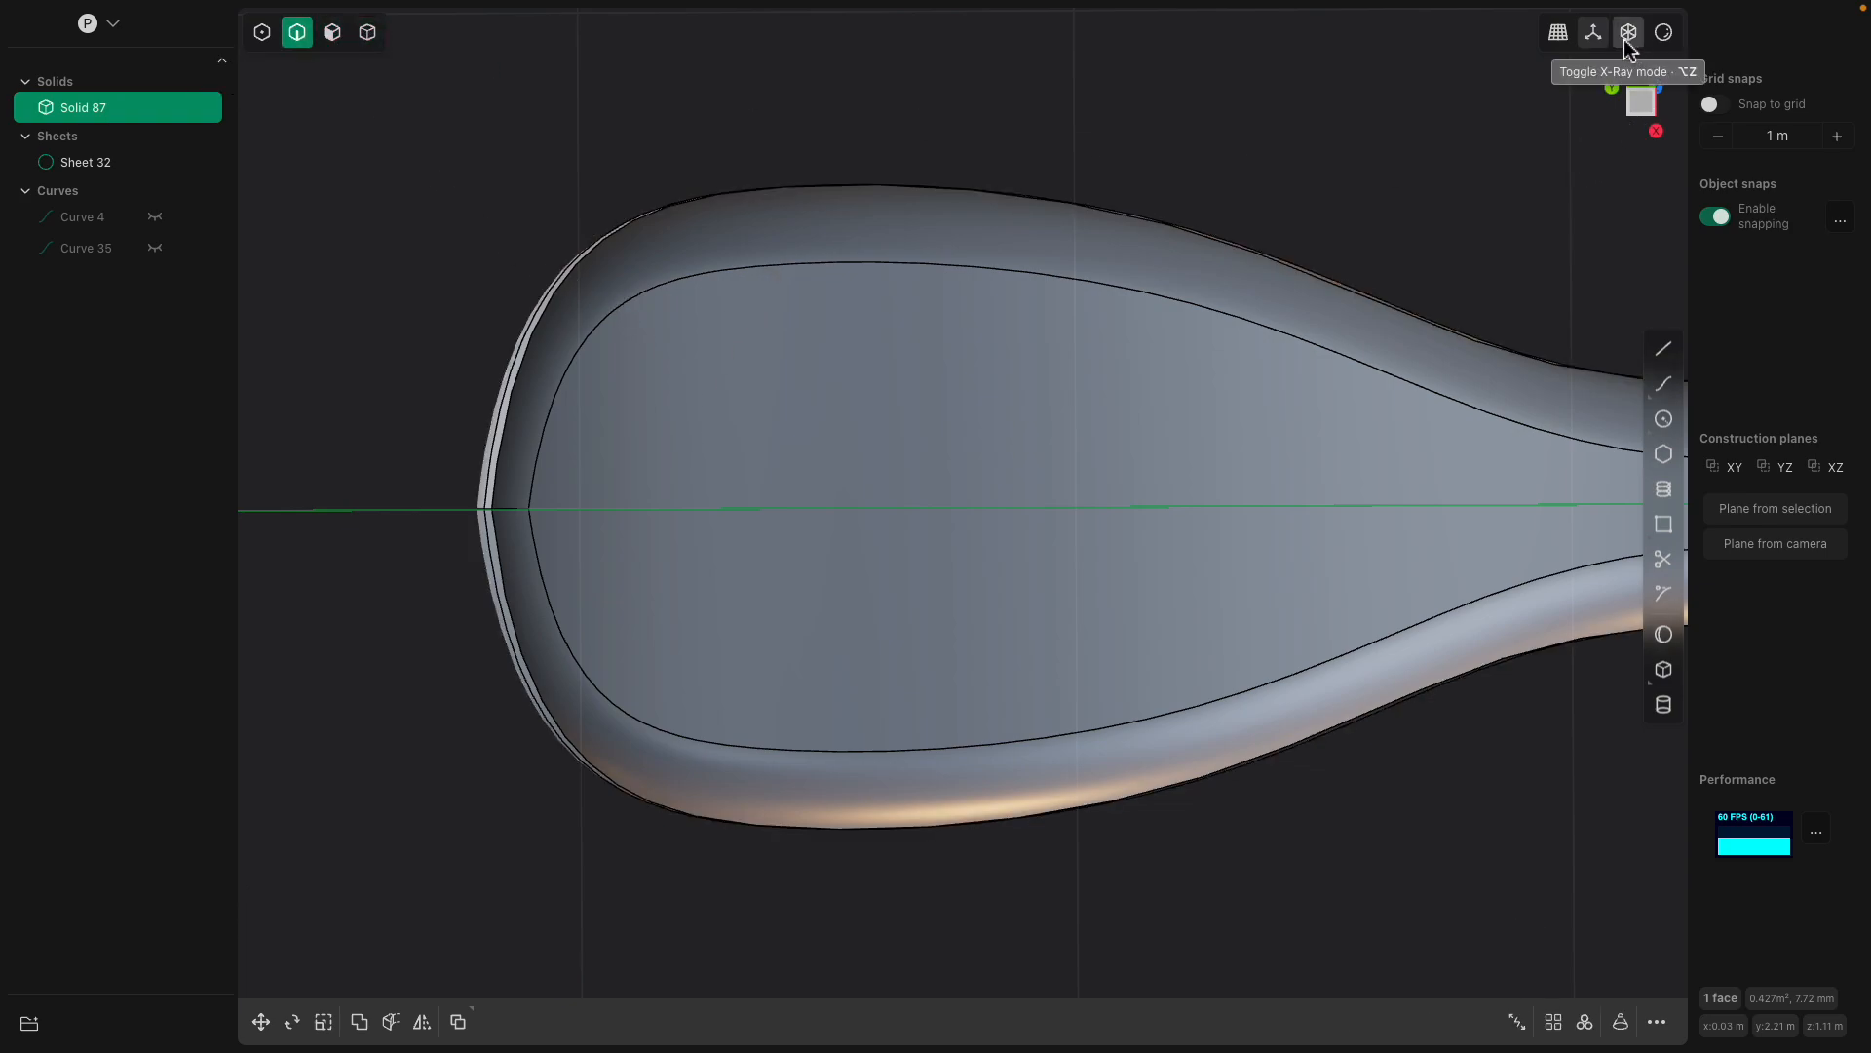
{"action": "left_click", "coordinate": [1664, 386]}
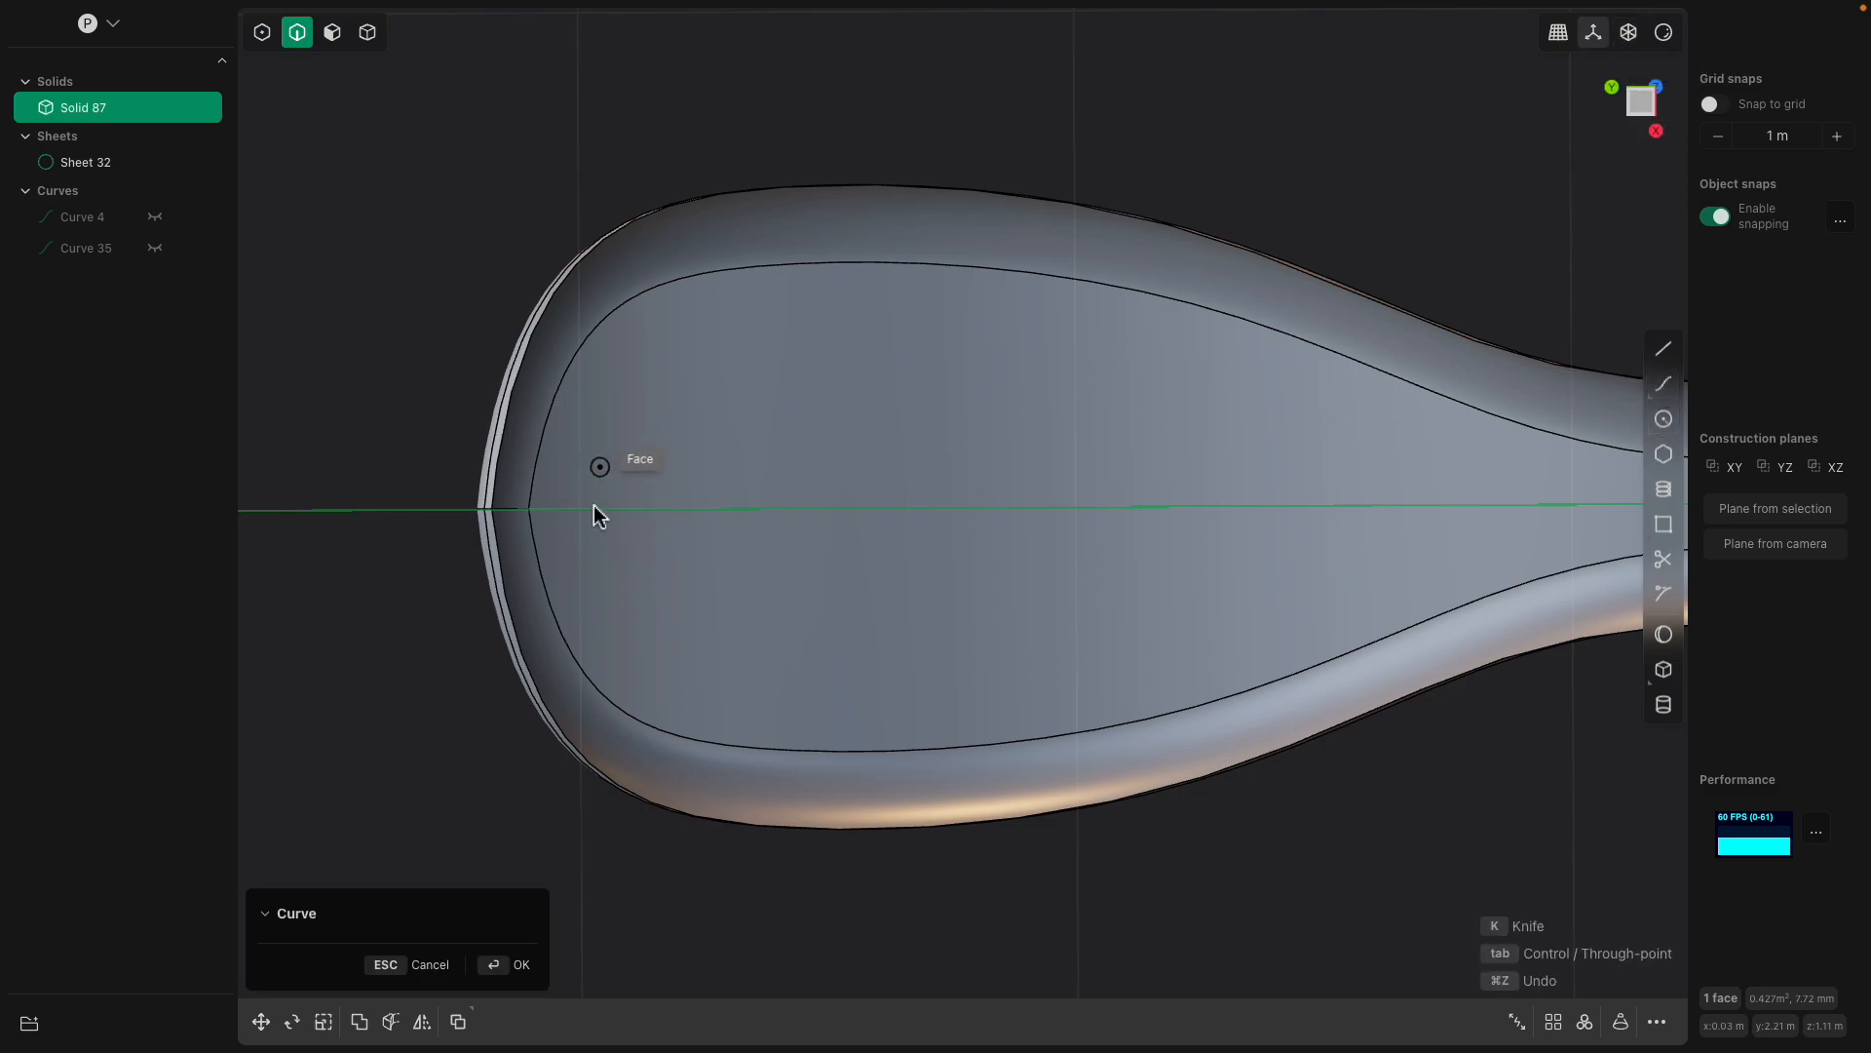
{"action": "key", "text": "Escape"}
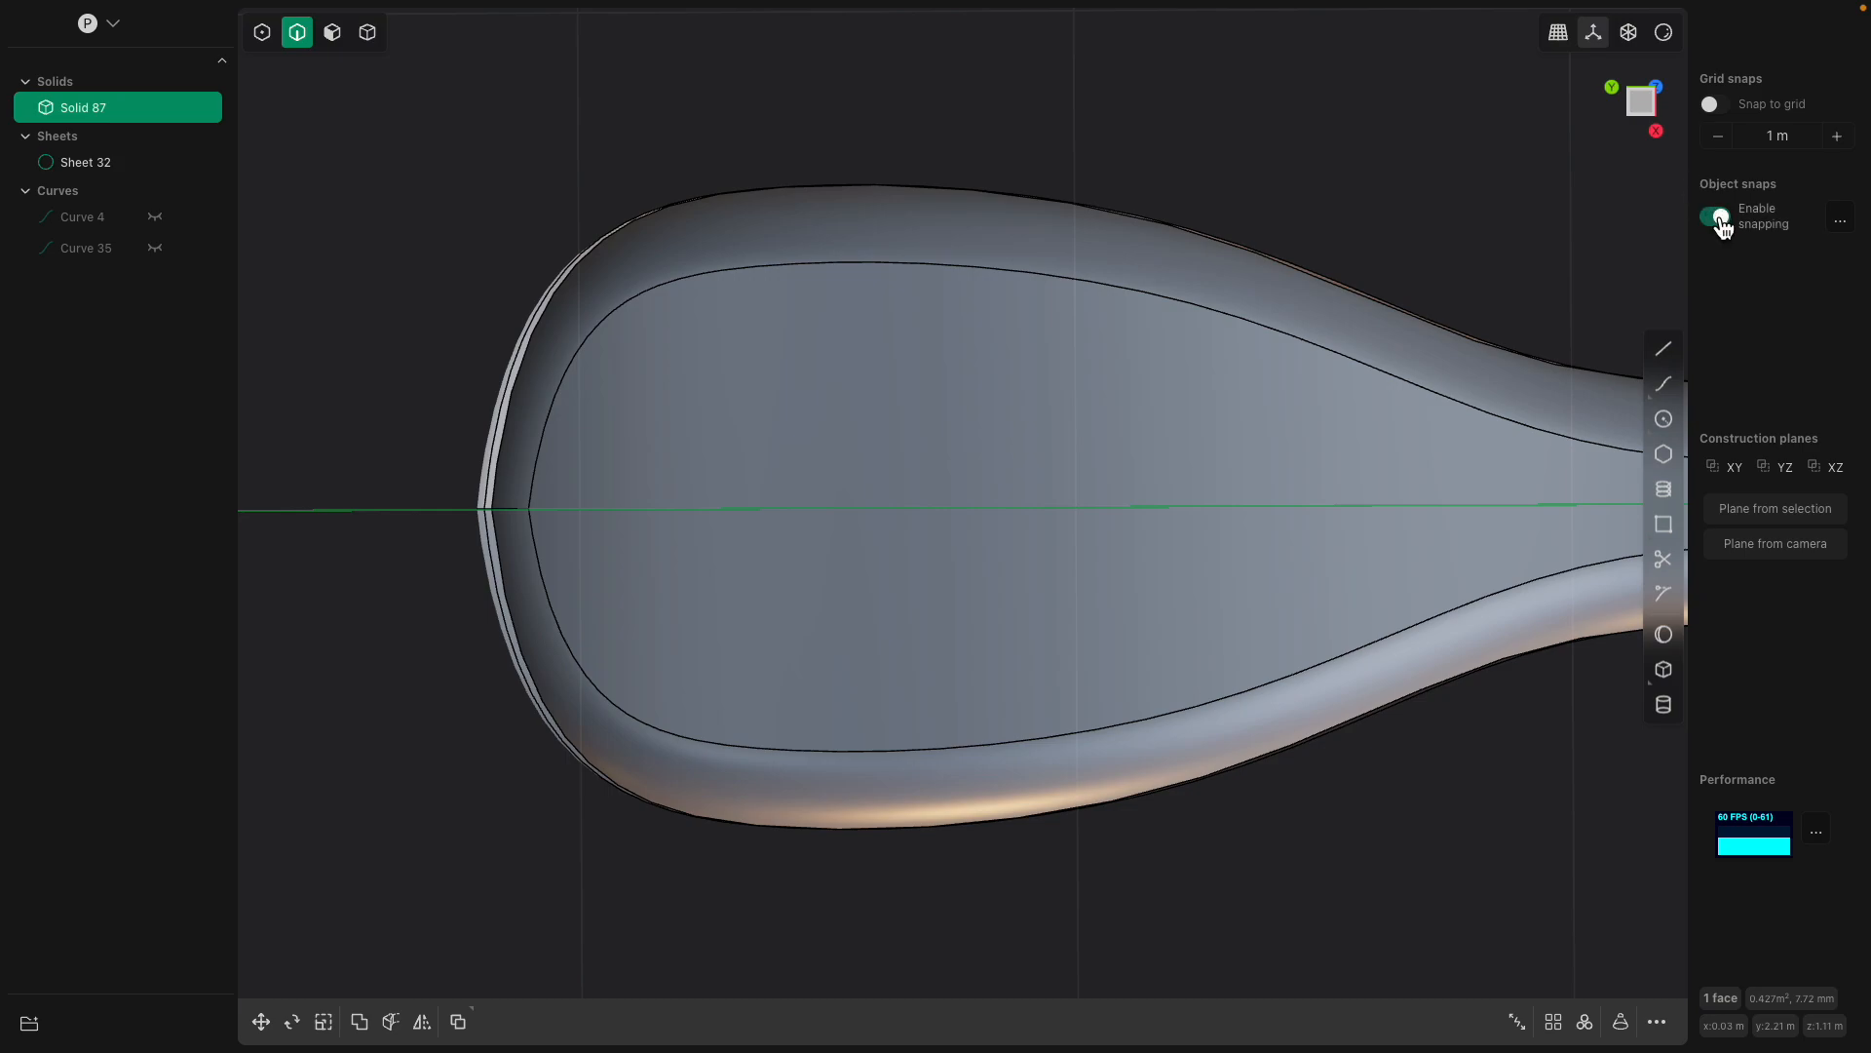
{"action": "left_click", "coordinate": [1664, 385]}
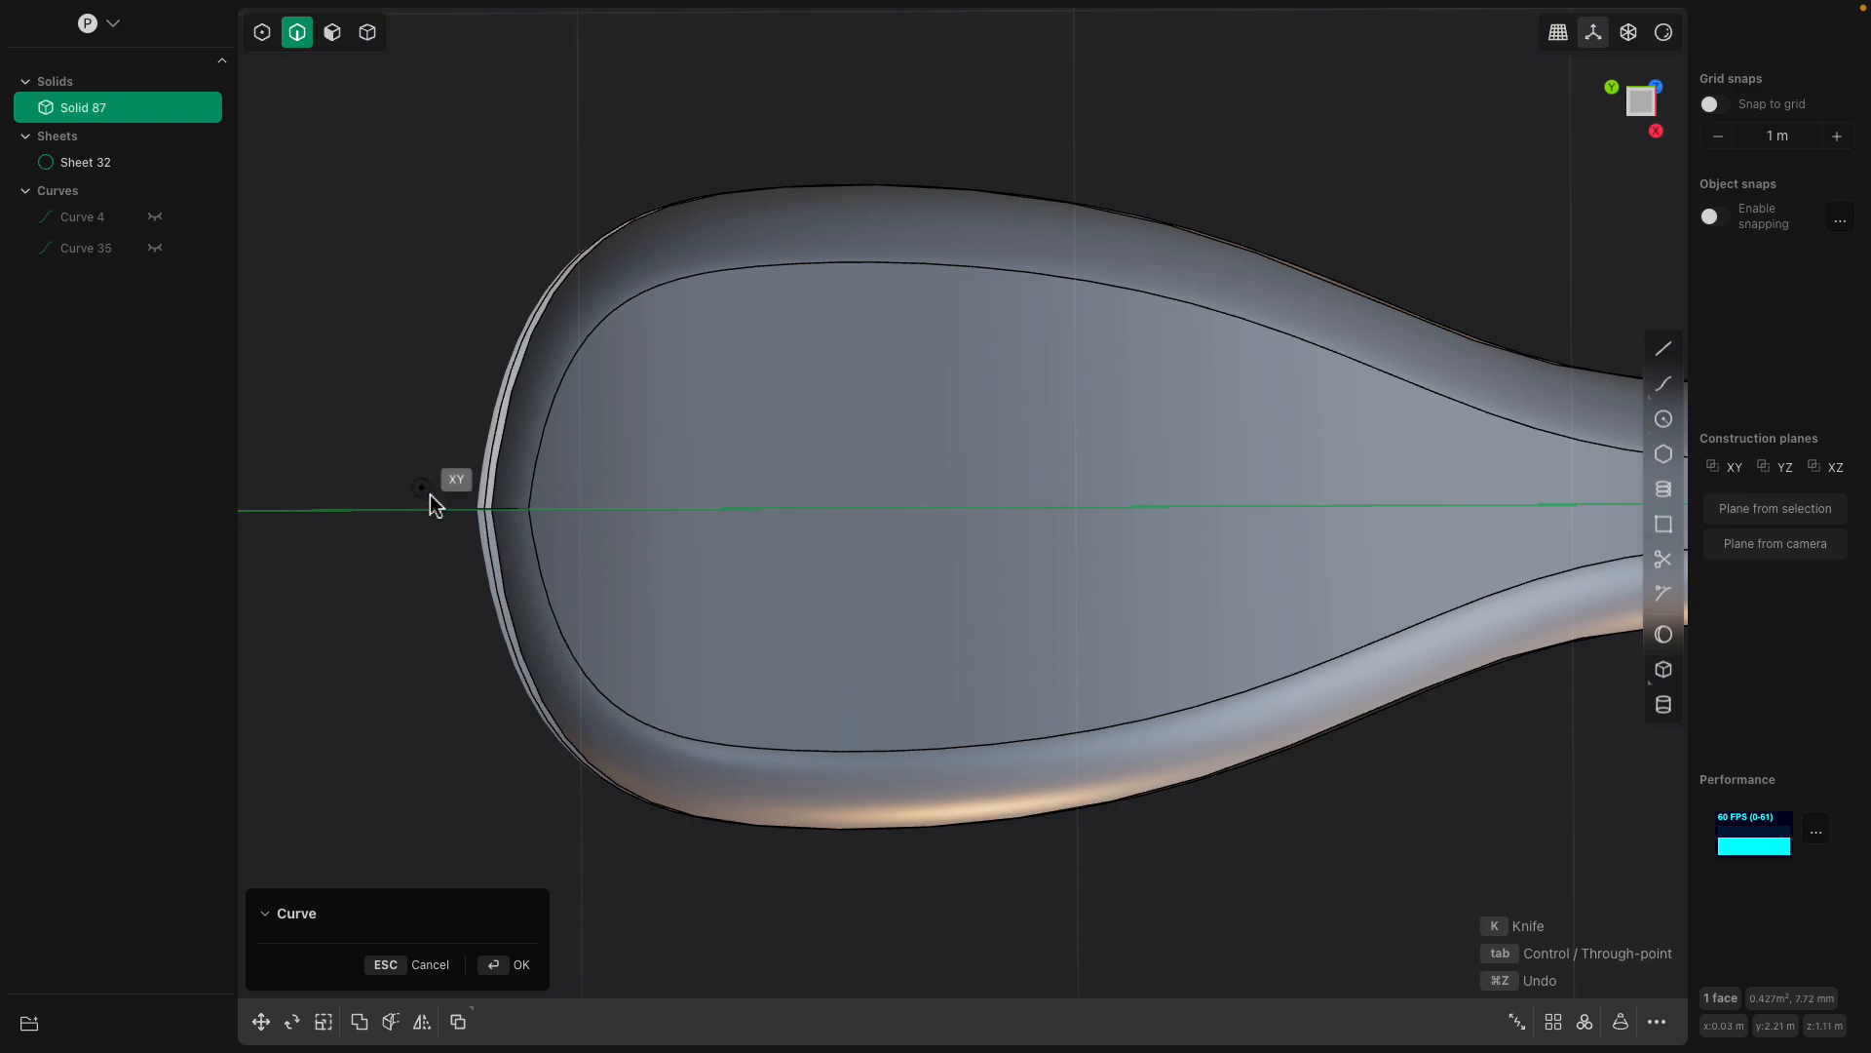
{"action": "scroll", "coordinate": [425, 499], "scroll_direction": "down", "scroll_amount": 5}
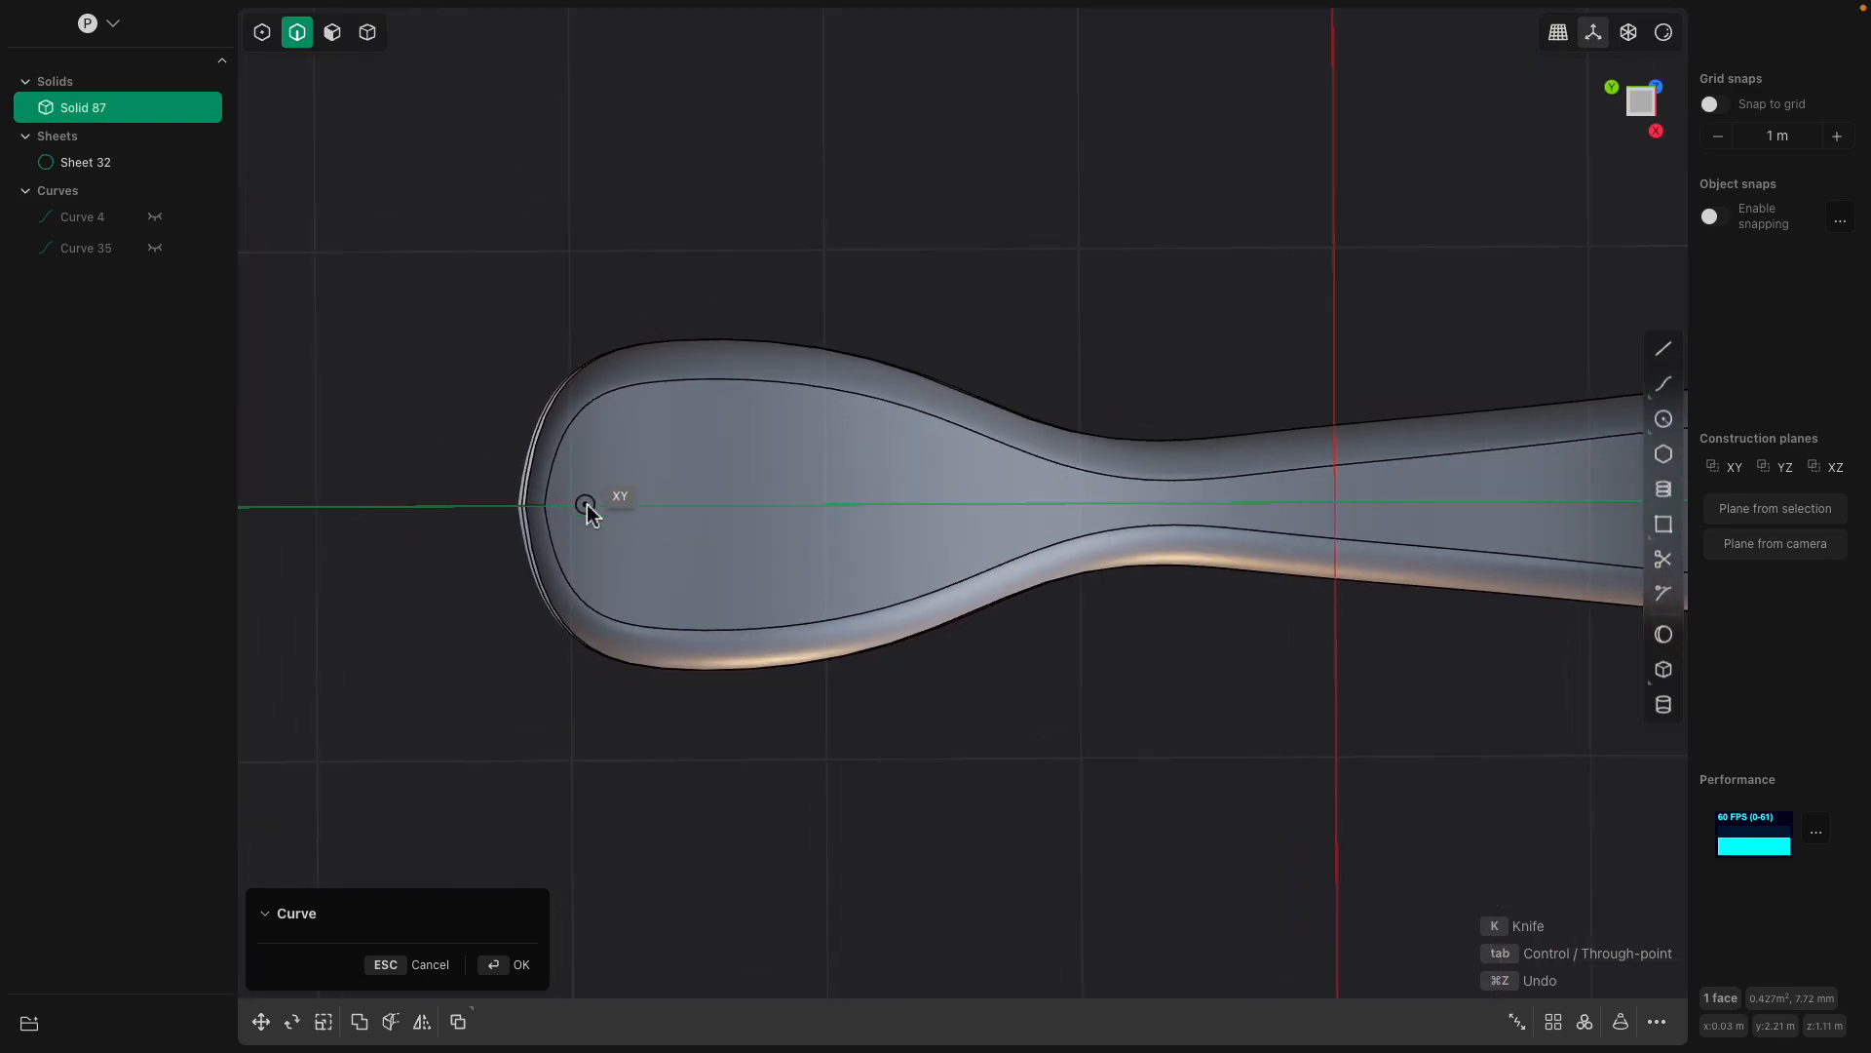
{"action": "key", "text": "Escape"}
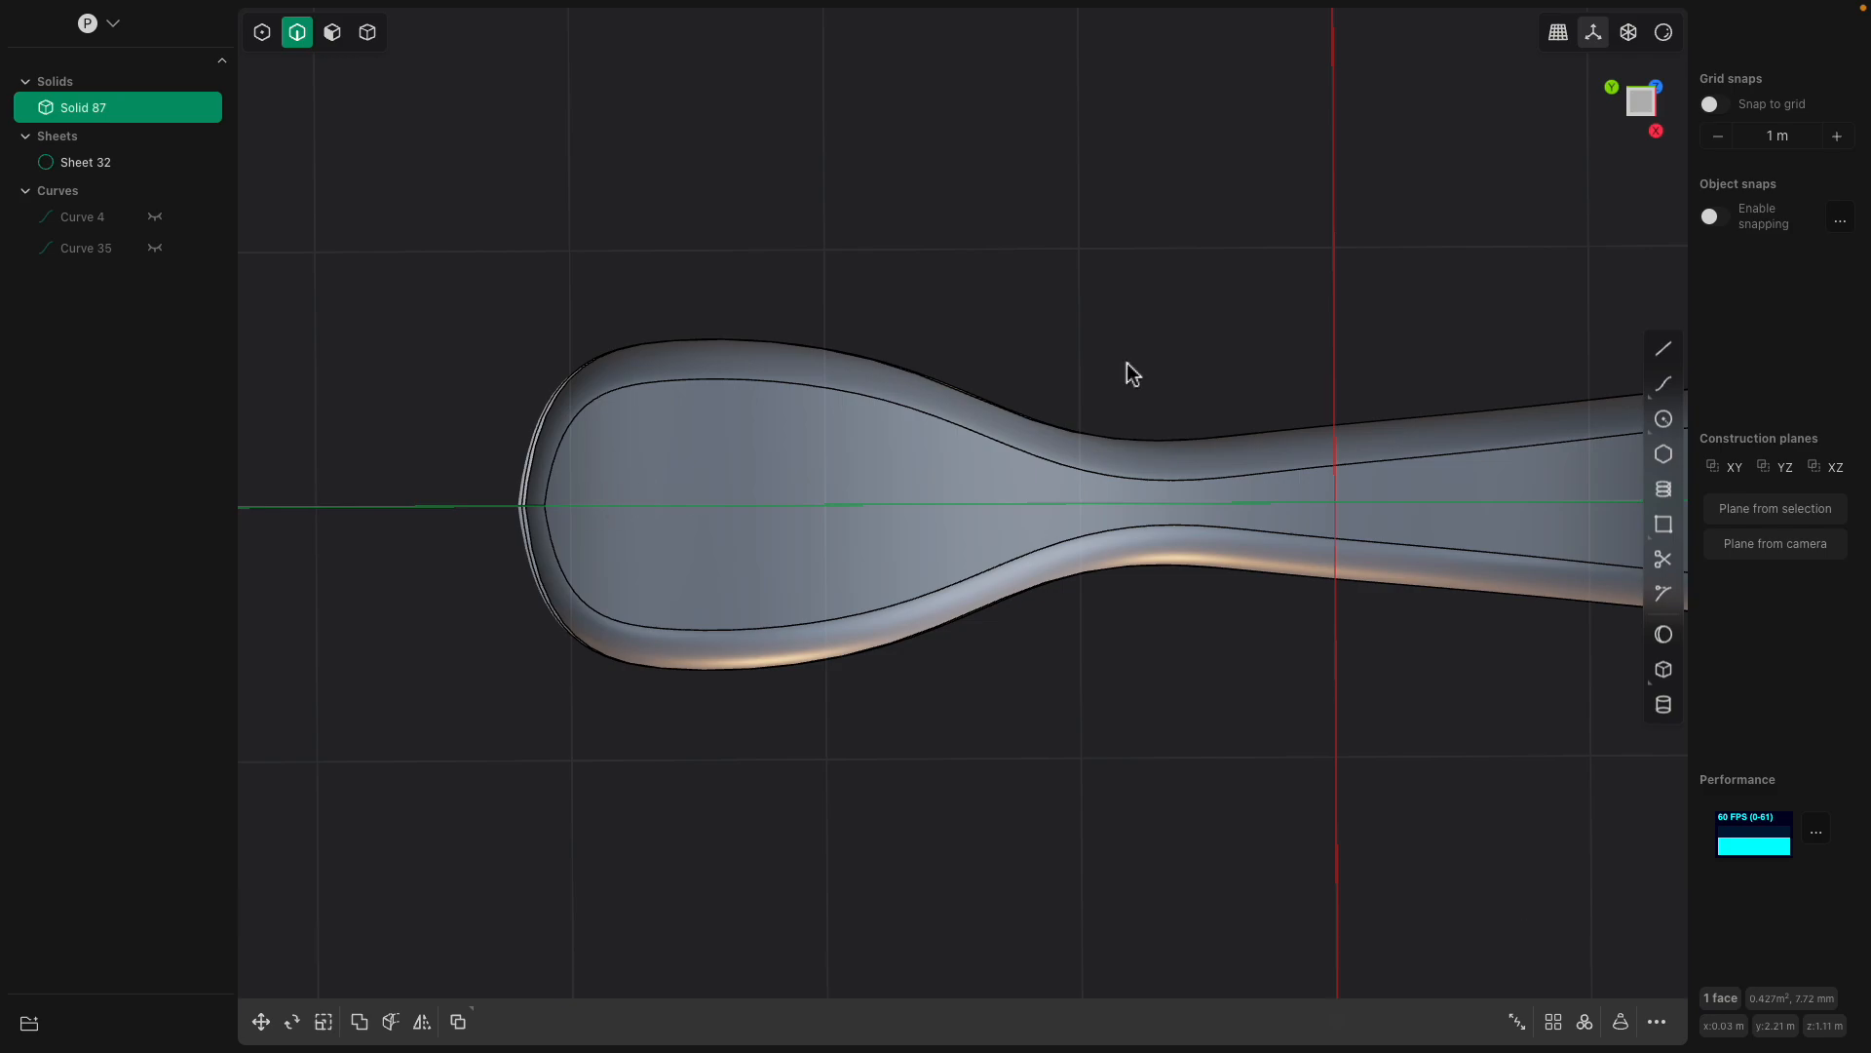
{"action": "left_click", "coordinate": [1664, 385]}
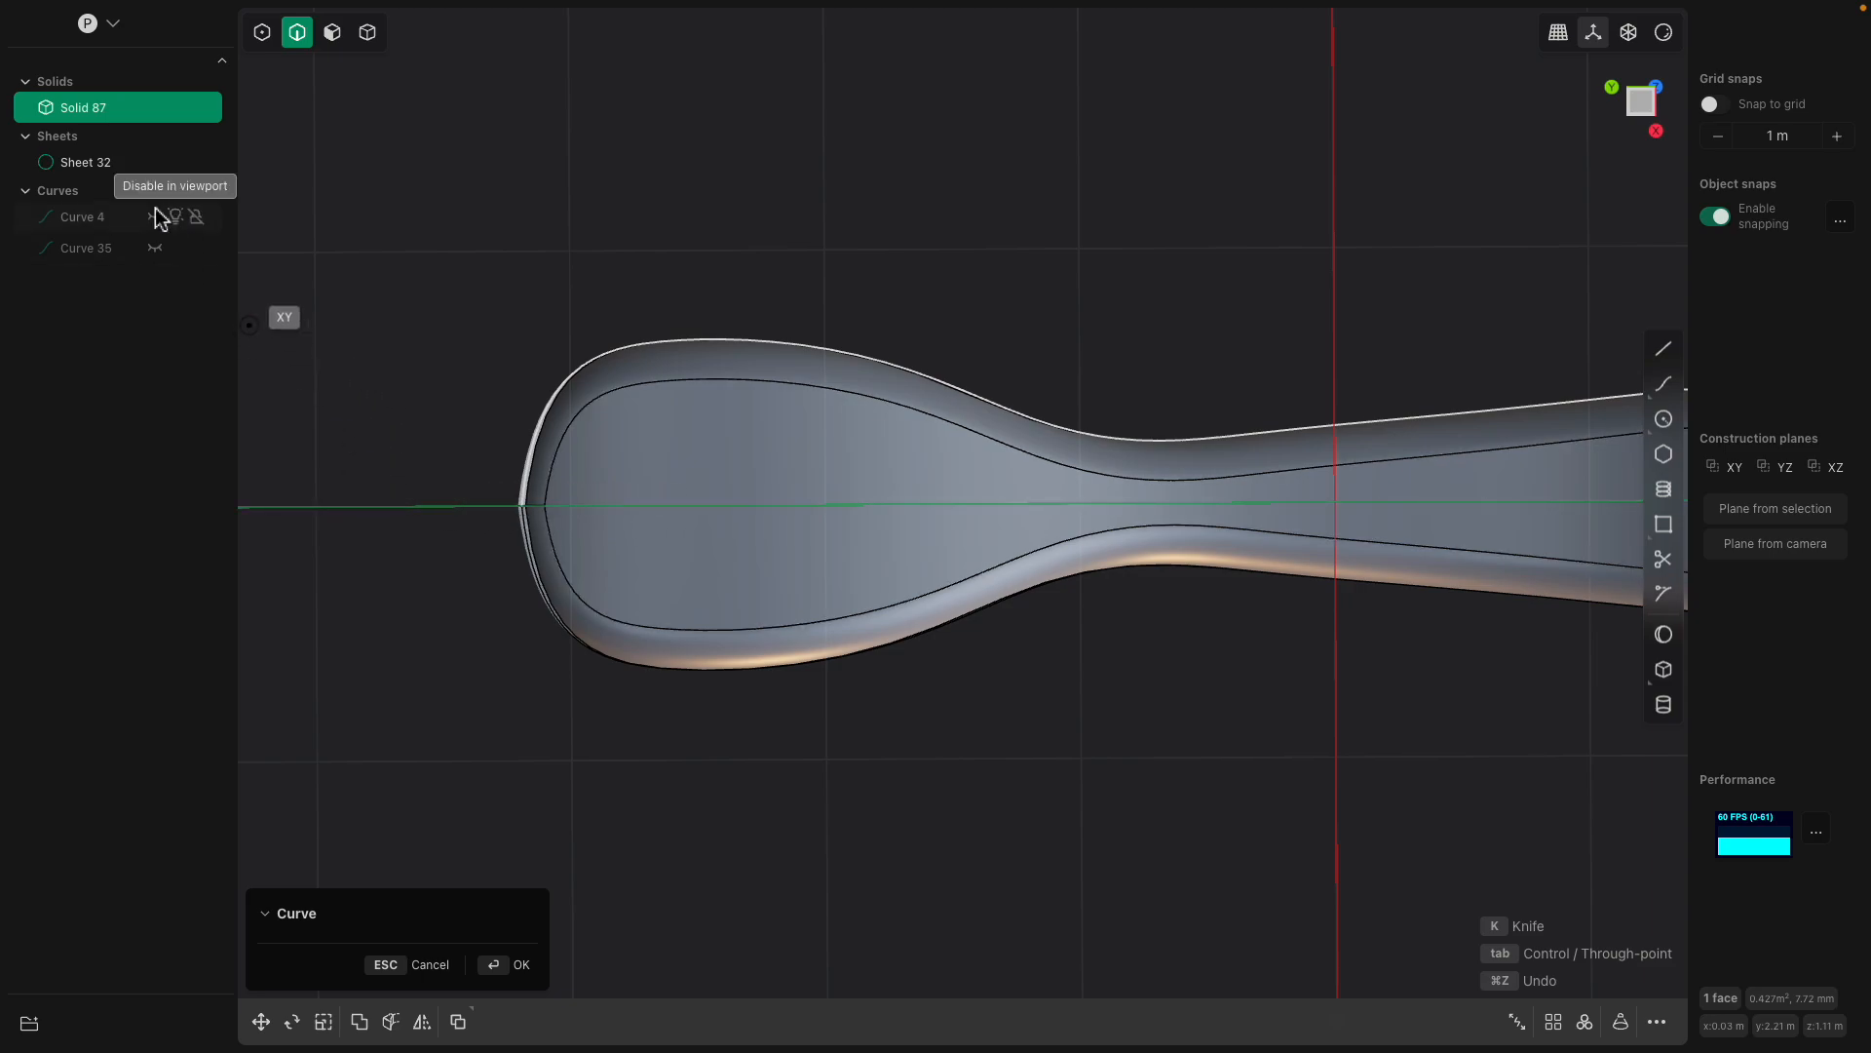
Hide the container in the viewport while keeping the spoon shown.
{"action": "left_click", "coordinate": [155, 164]}
{"action": "left_click", "coordinate": [155, 164]}
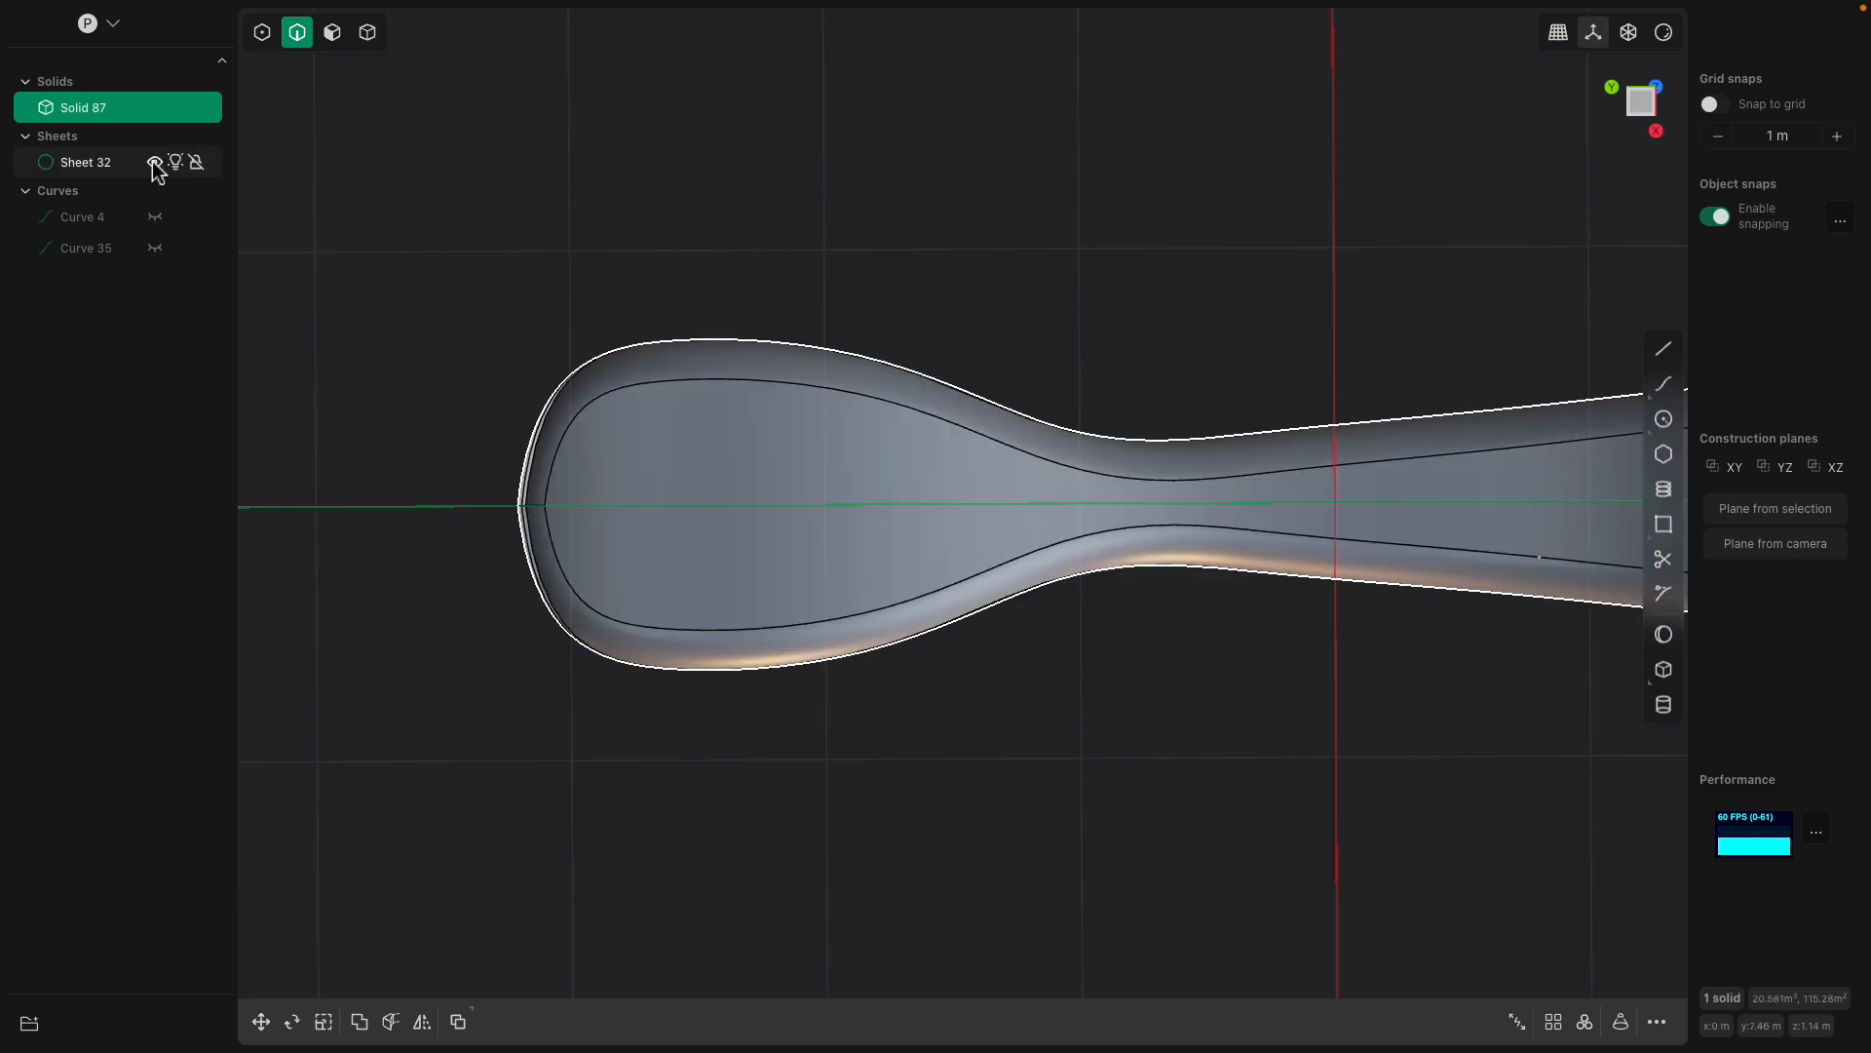
{"action": "left_click", "coordinate": [155, 108]}
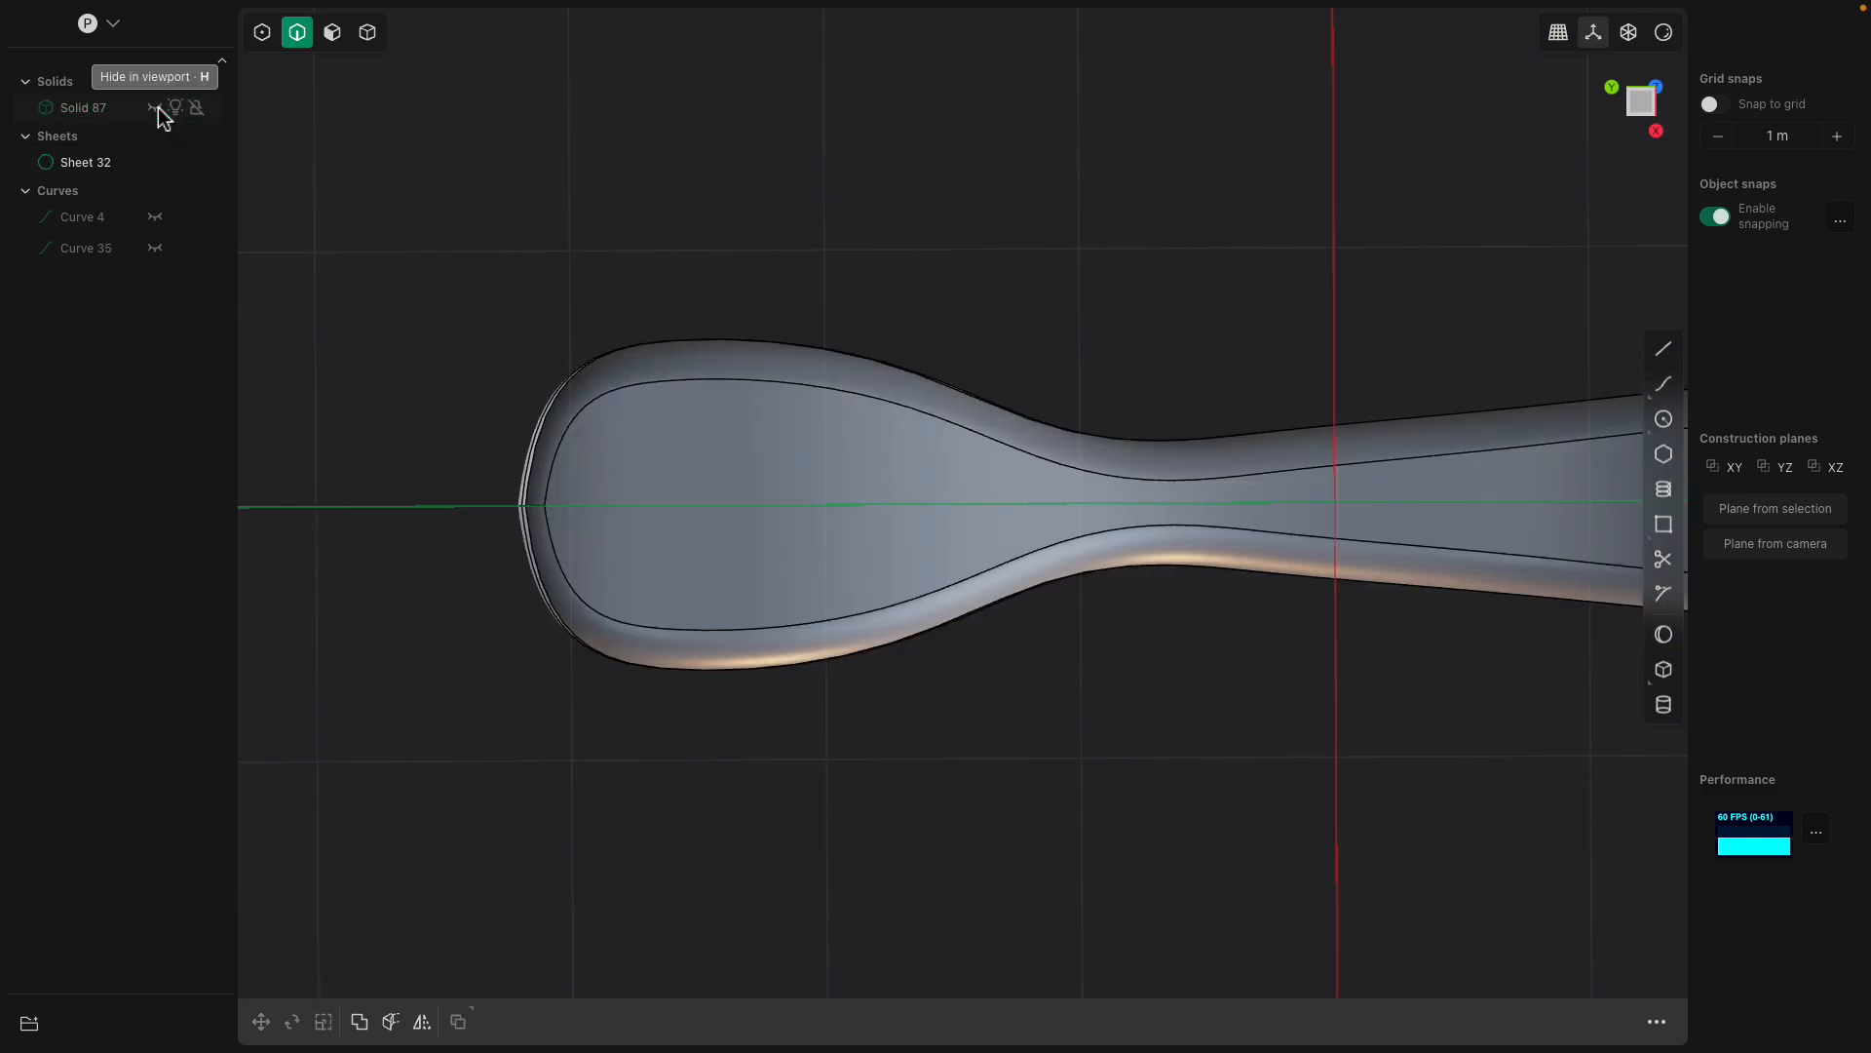
Toggle the spoon sheet's visibility to check its outline, leave it shown, and disable its selection in the viewport.
{"action": "left_click", "coordinate": [155, 163]}
{"action": "left_click", "coordinate": [155, 163]}
{"action": "left_click", "coordinate": [155, 163]}
{"action": "left_click", "coordinate": [155, 162]}
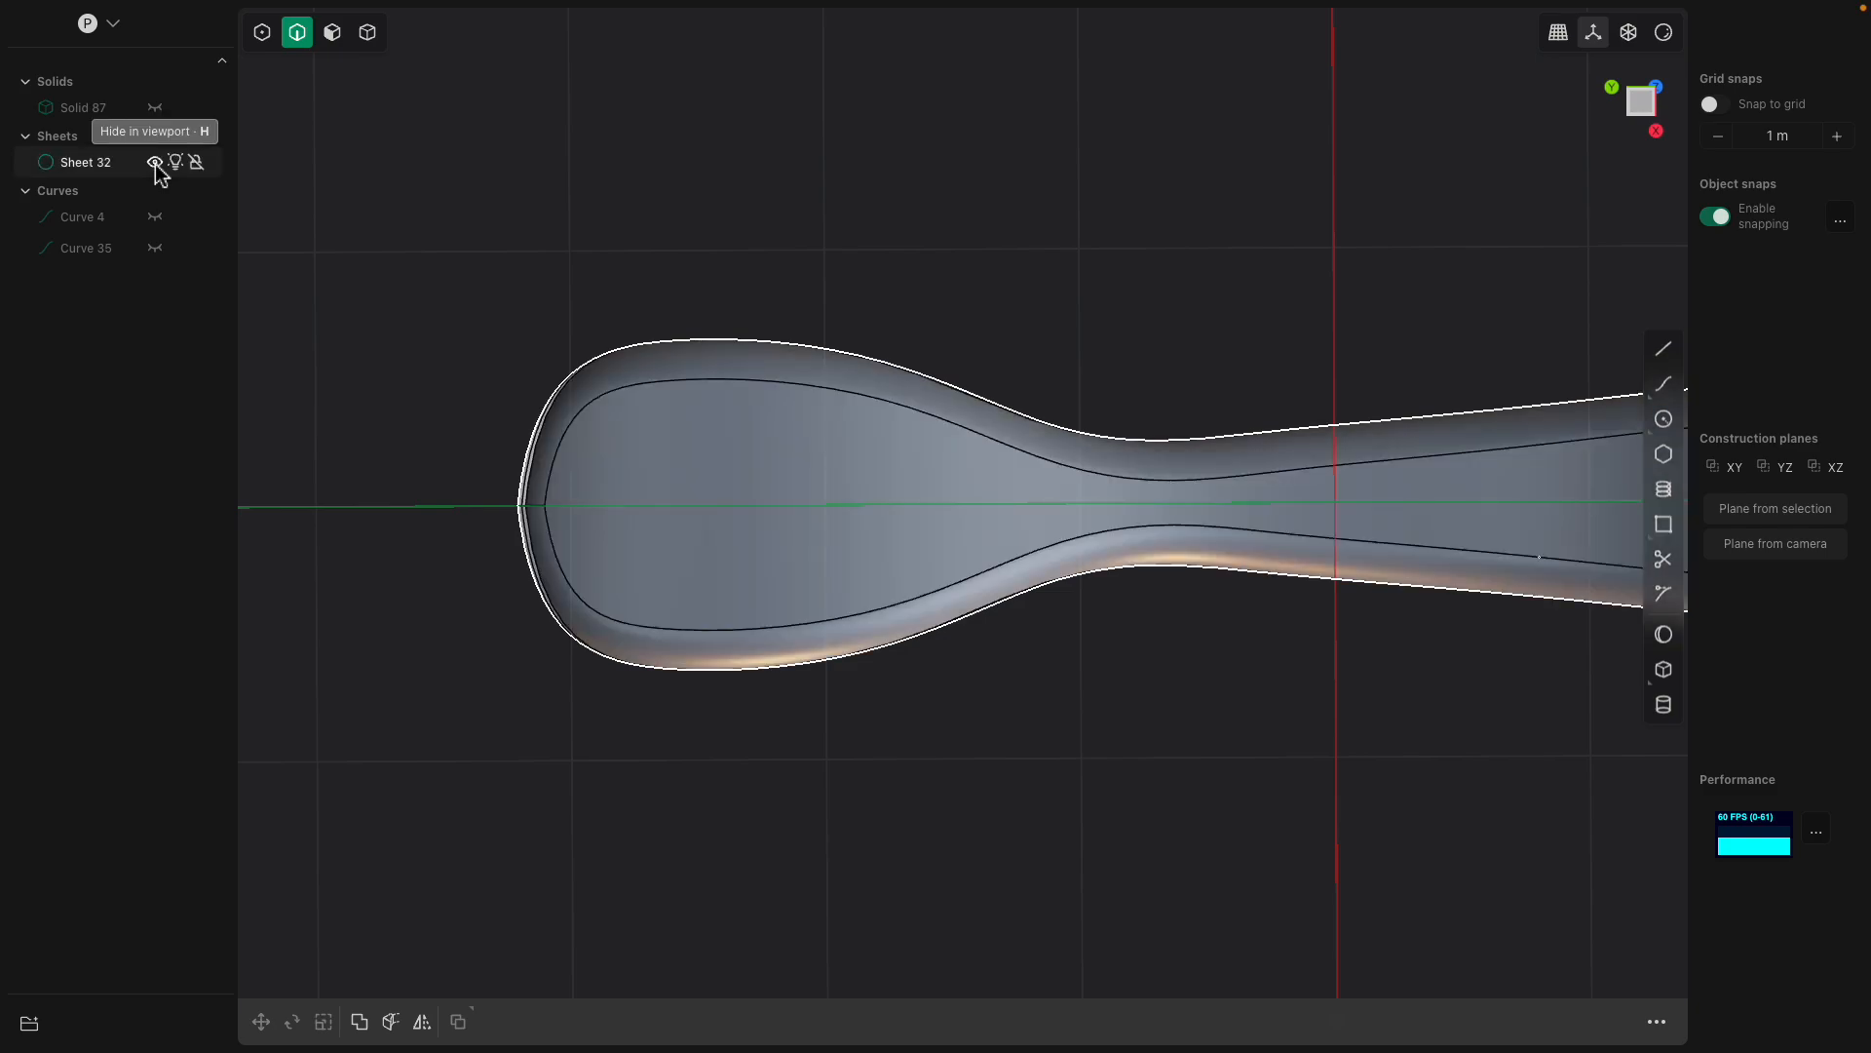
{"action": "left_click", "coordinate": [155, 163]}
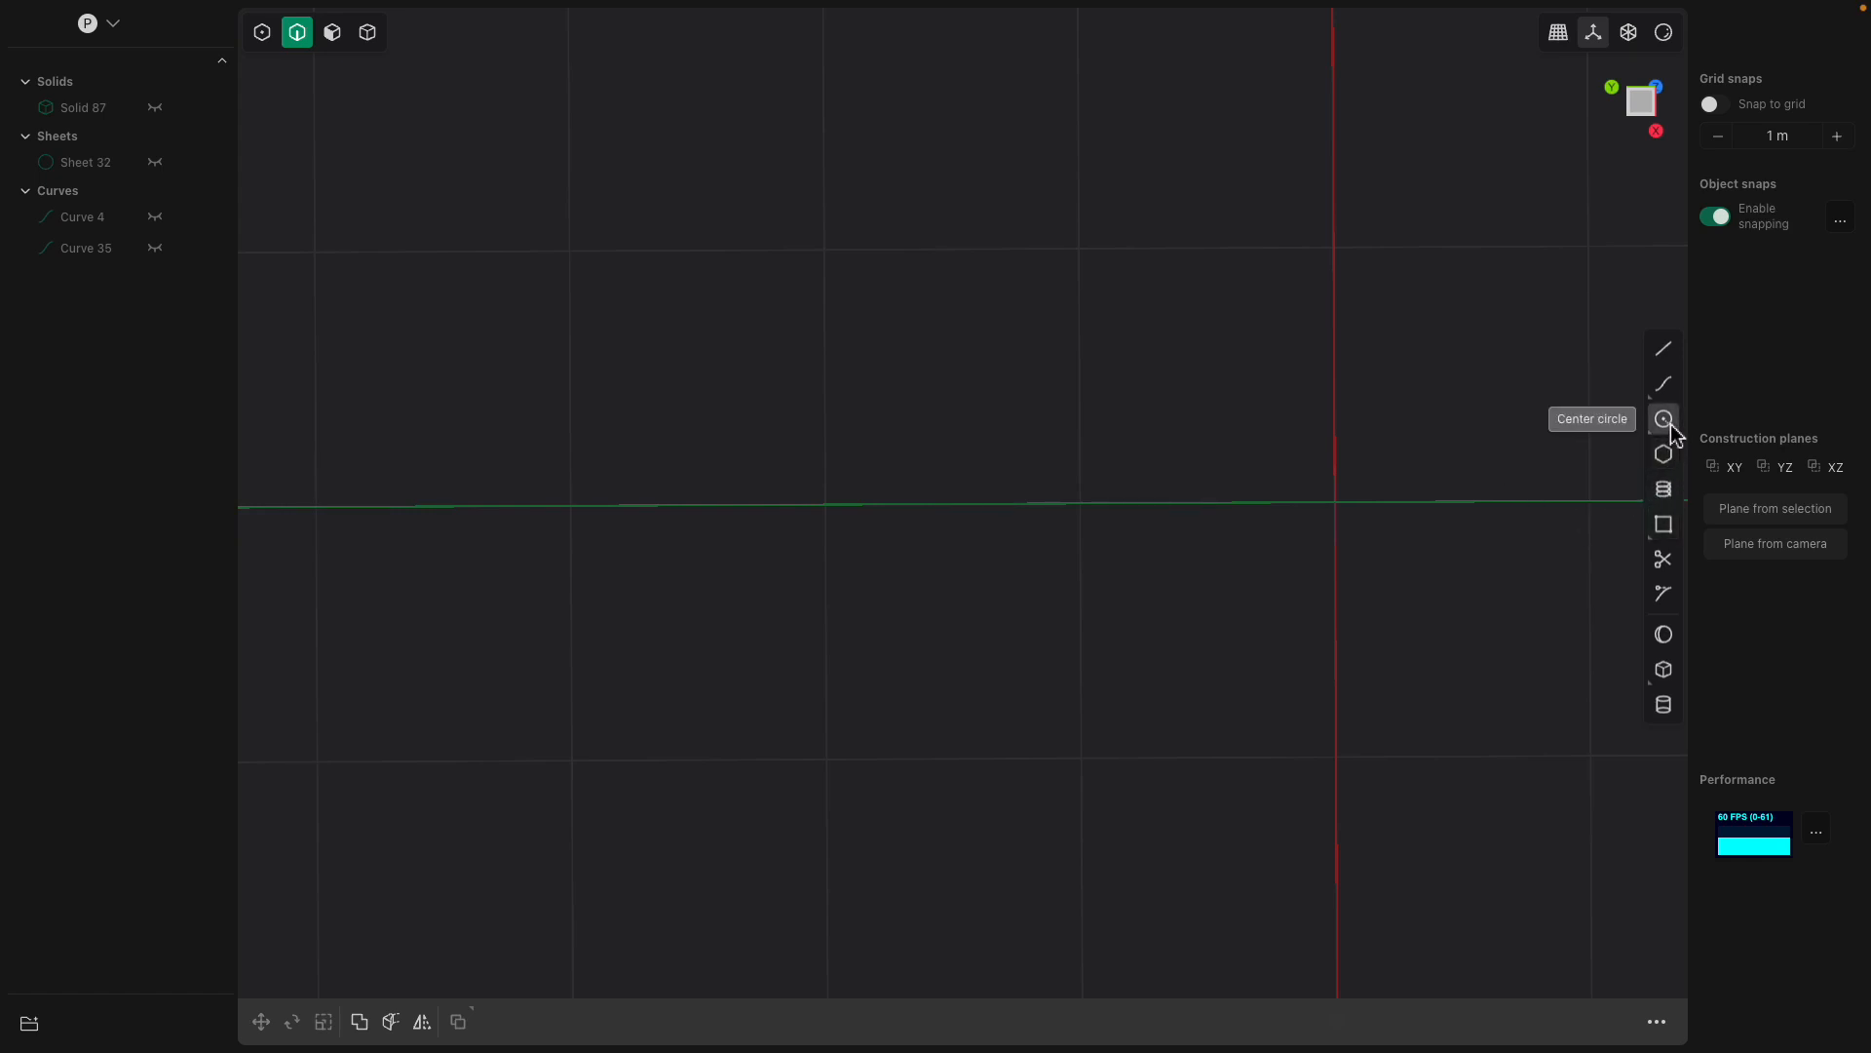
{"action": "left_click", "coordinate": [1665, 386]}
{"action": "left_click", "coordinate": [156, 163]}
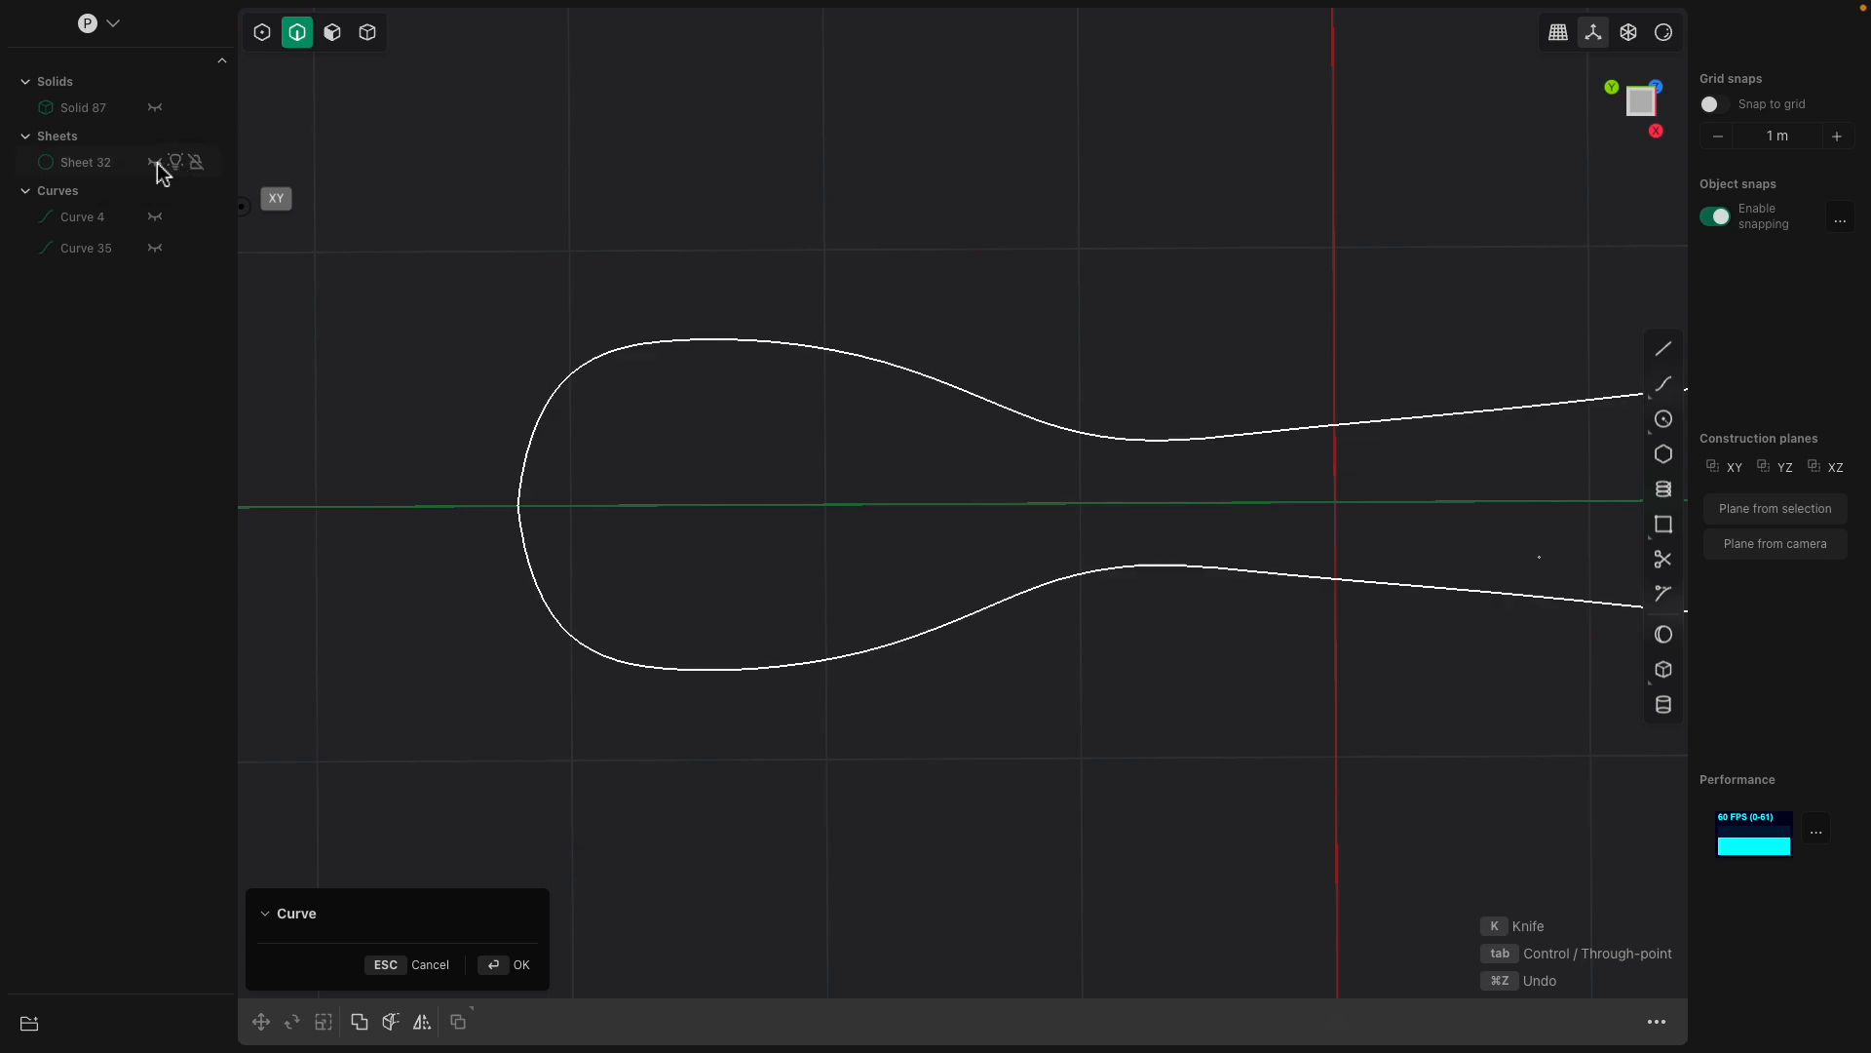
{"action": "left_click", "coordinate": [156, 163]}
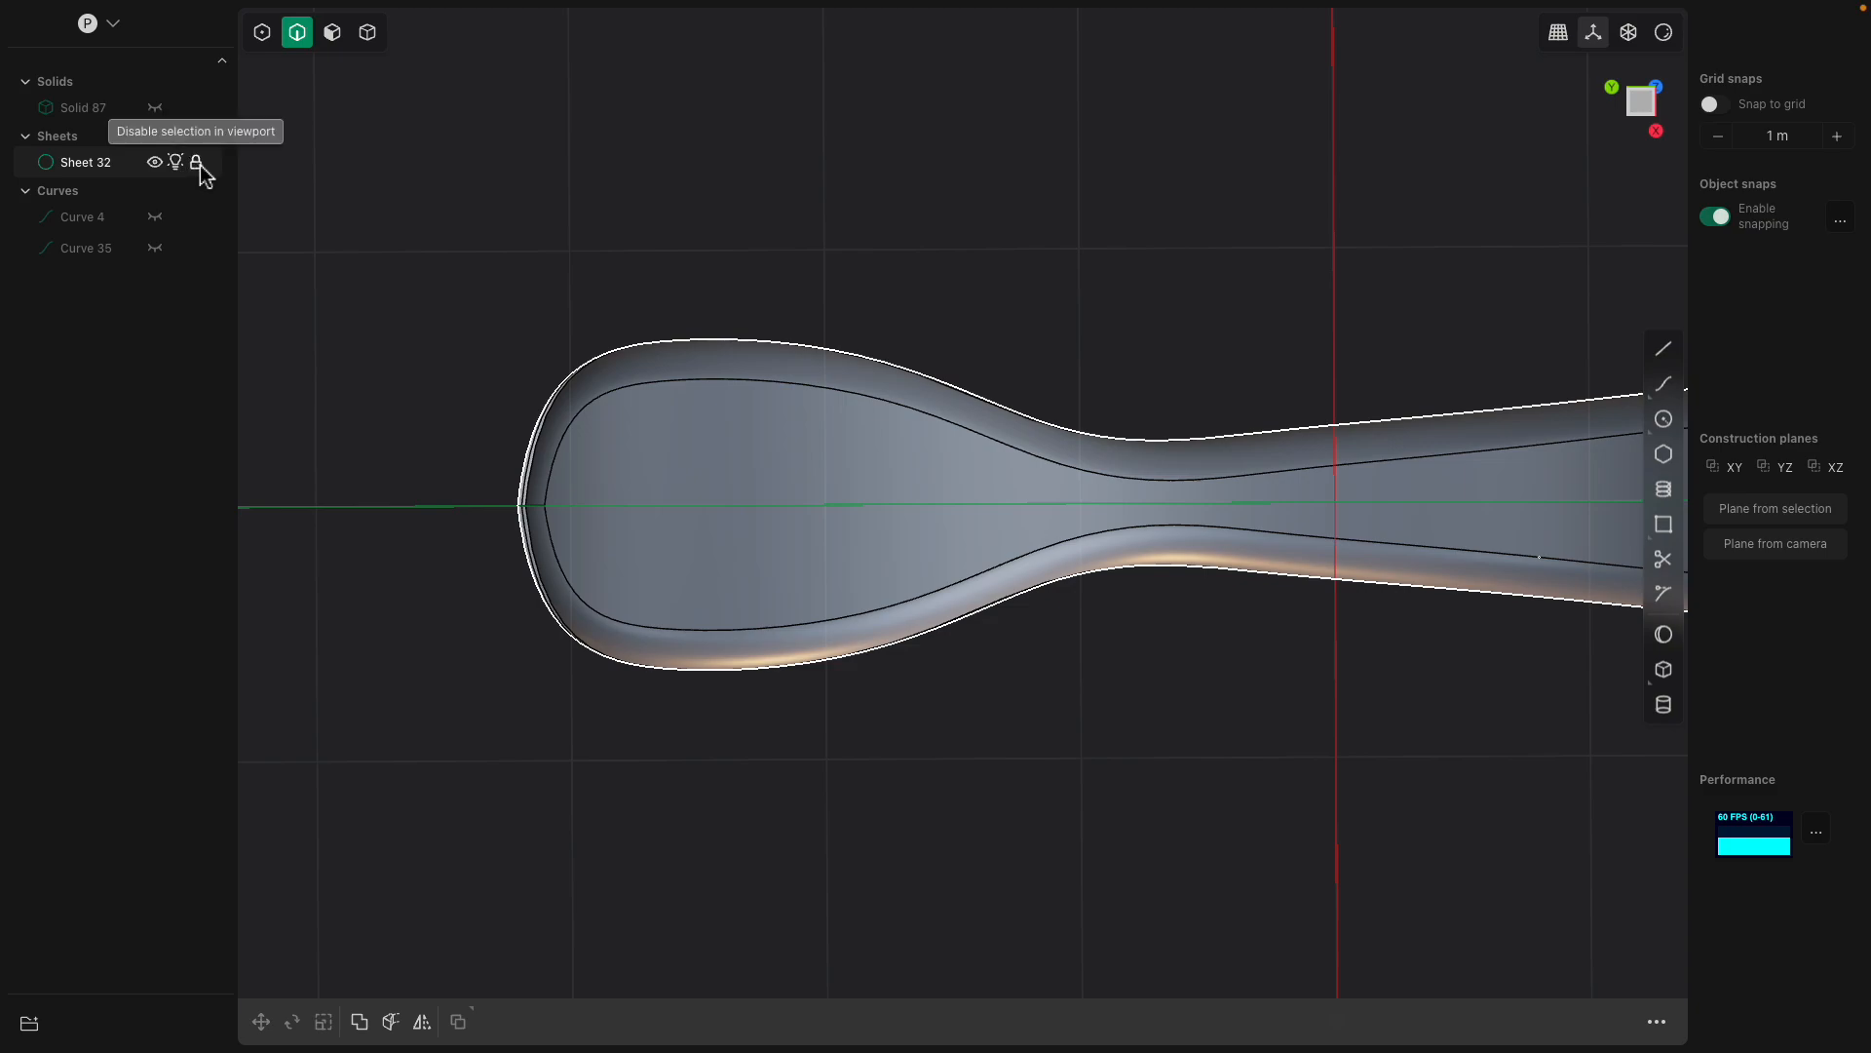
{"action": "left_click", "coordinate": [198, 163]}
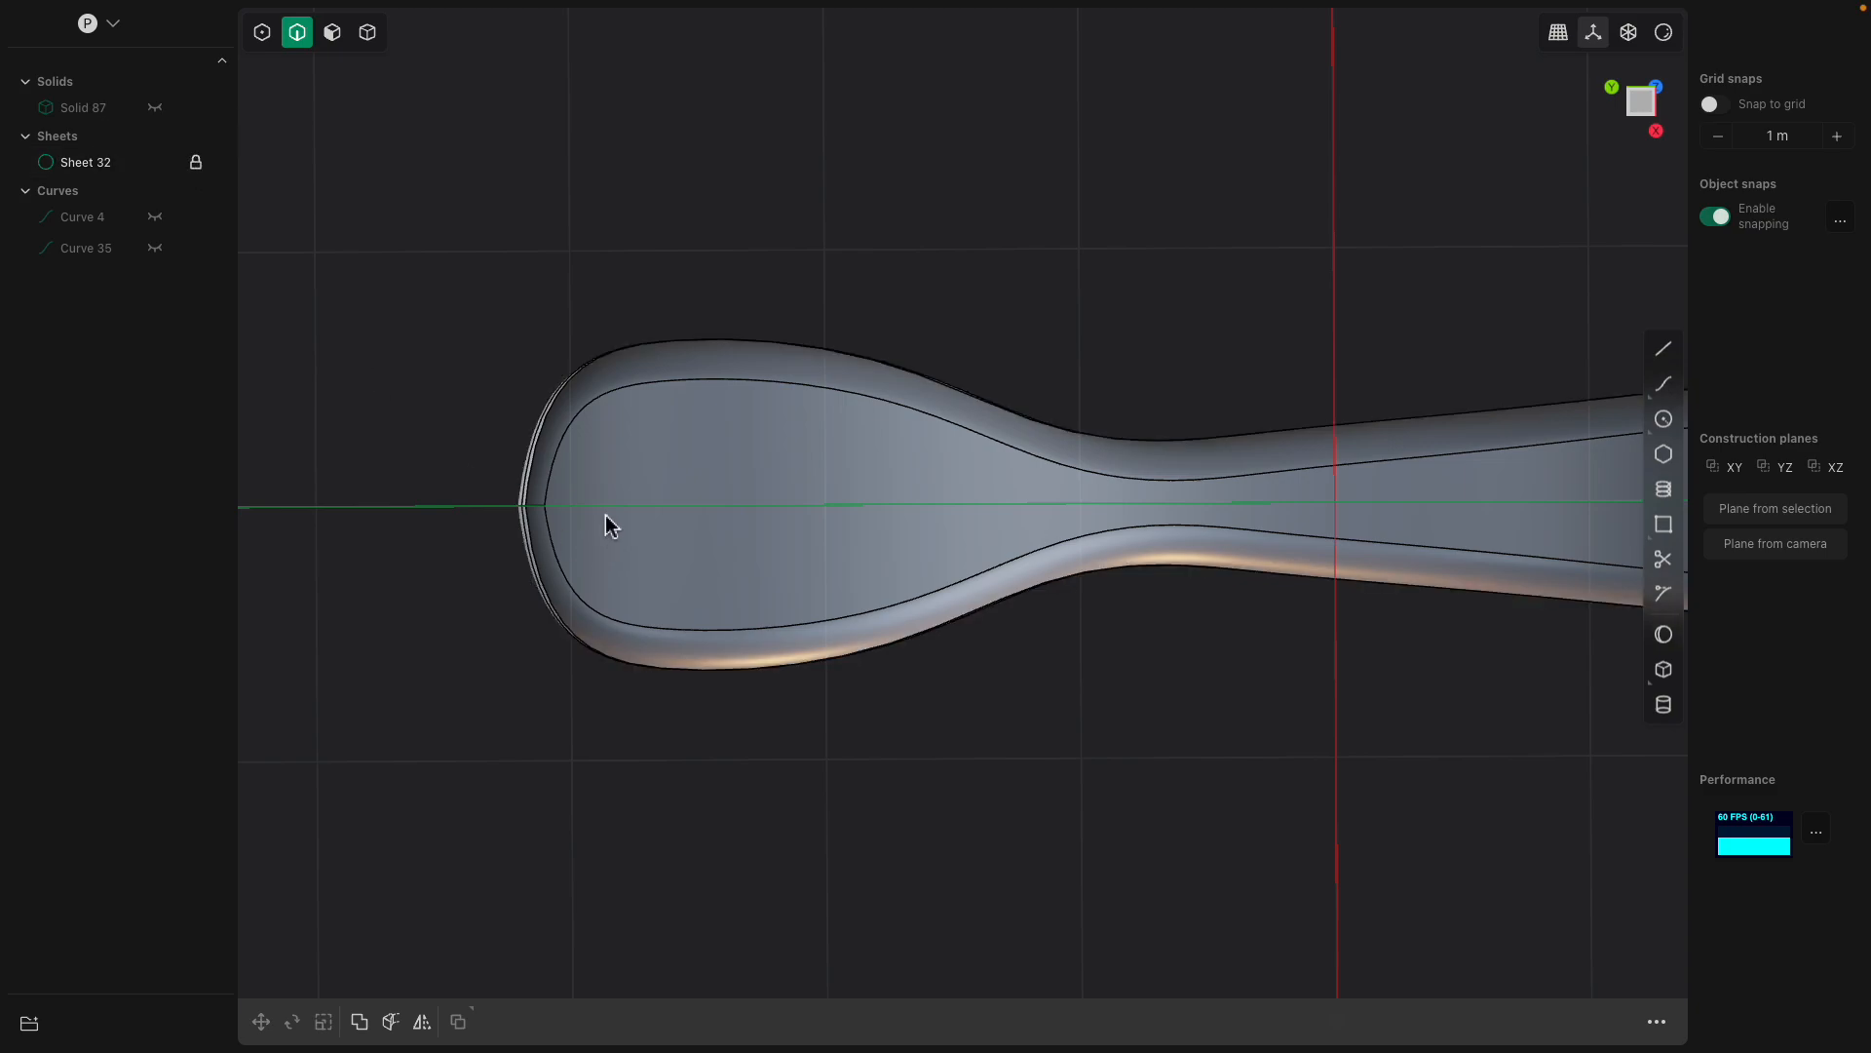
Try an arched half-outline curve over one half of the bowl's face, from the tip edge to the centreline, and delete it.
{"action": "left_click", "coordinate": [1664, 384]}
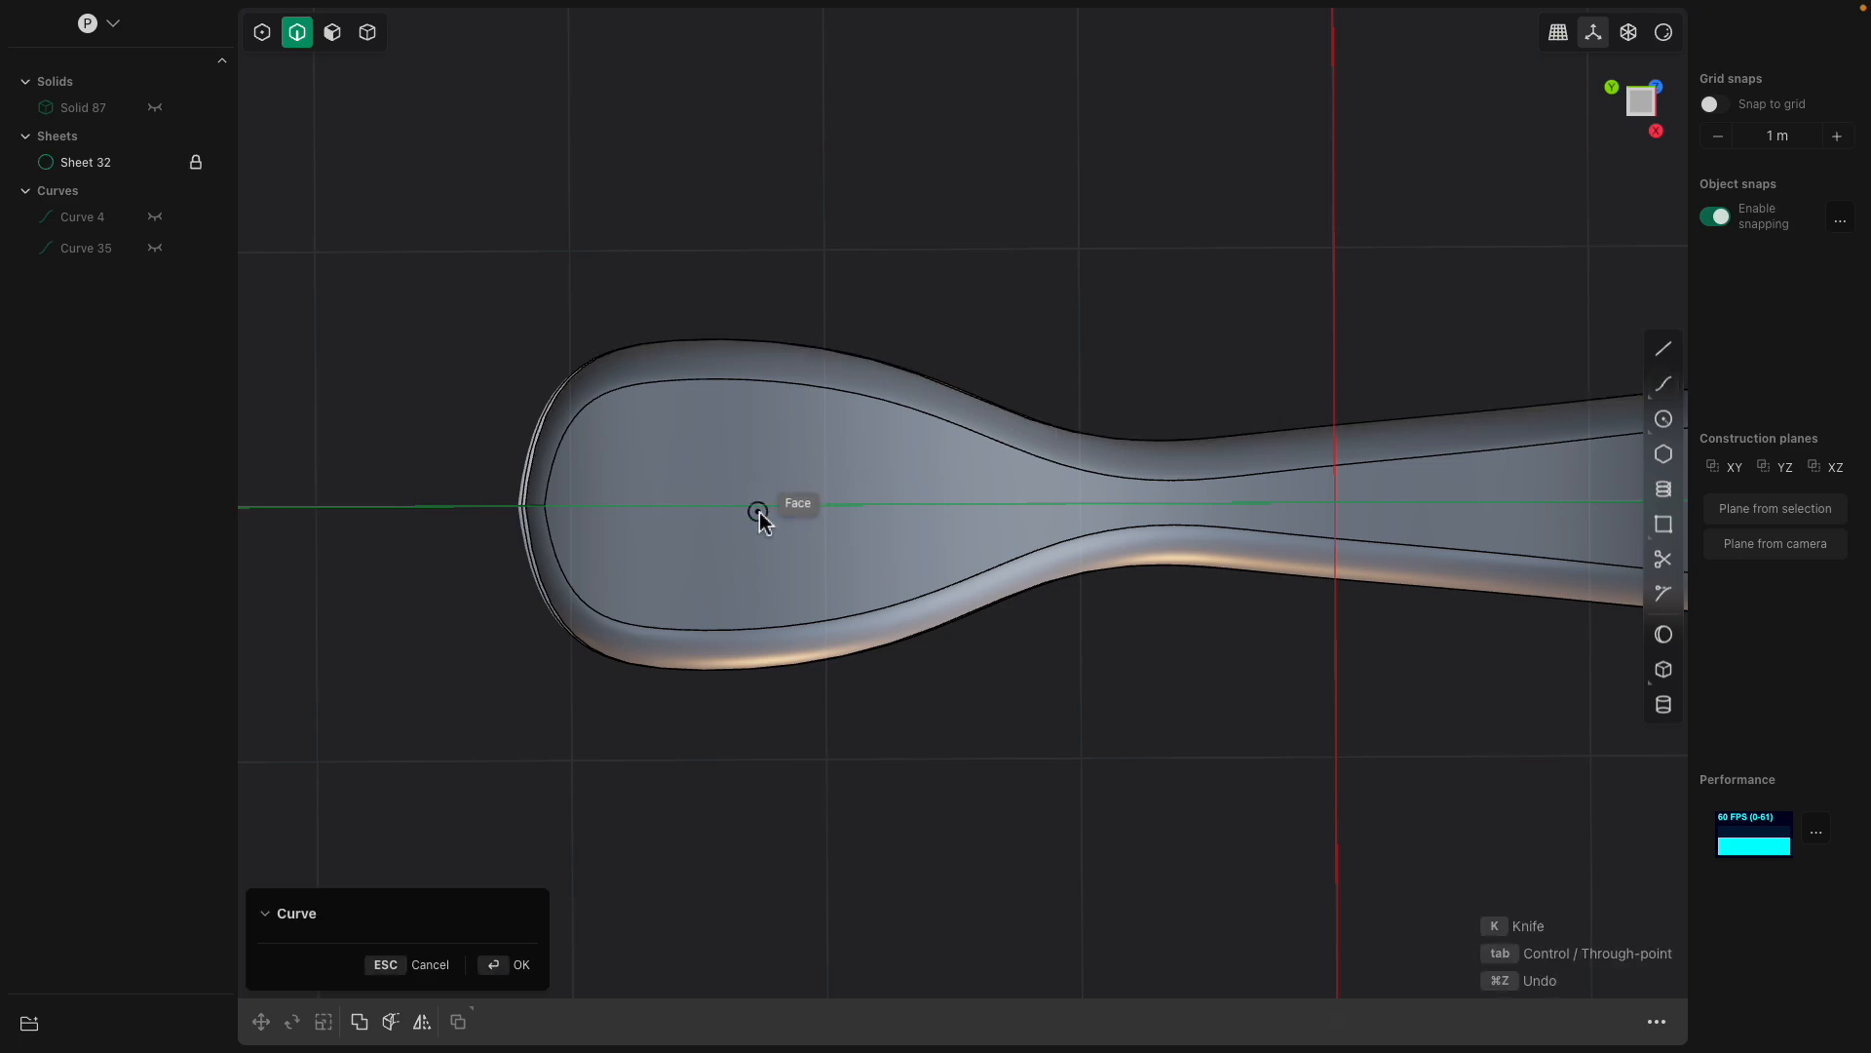
{"action": "left_click", "coordinate": [546, 505]}
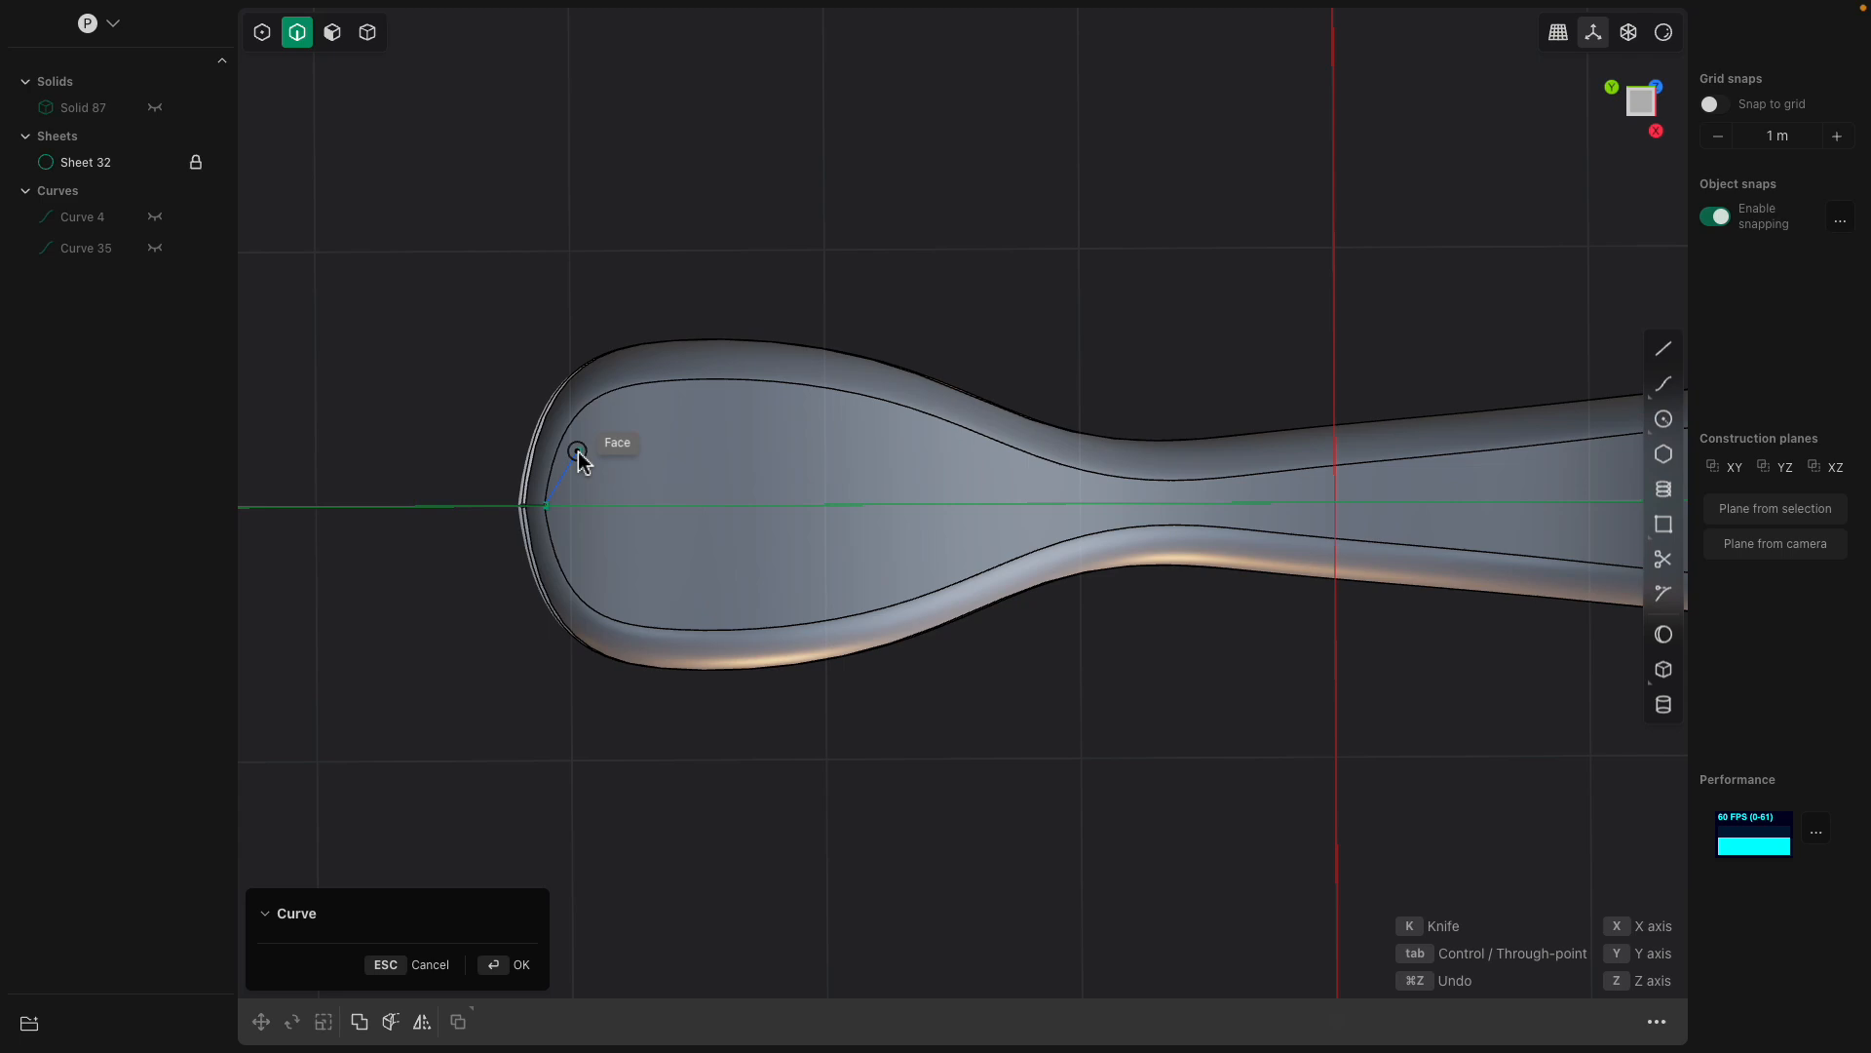
{"action": "left_click", "coordinate": [578, 452]}
{"action": "left_click", "coordinate": [663, 409]}
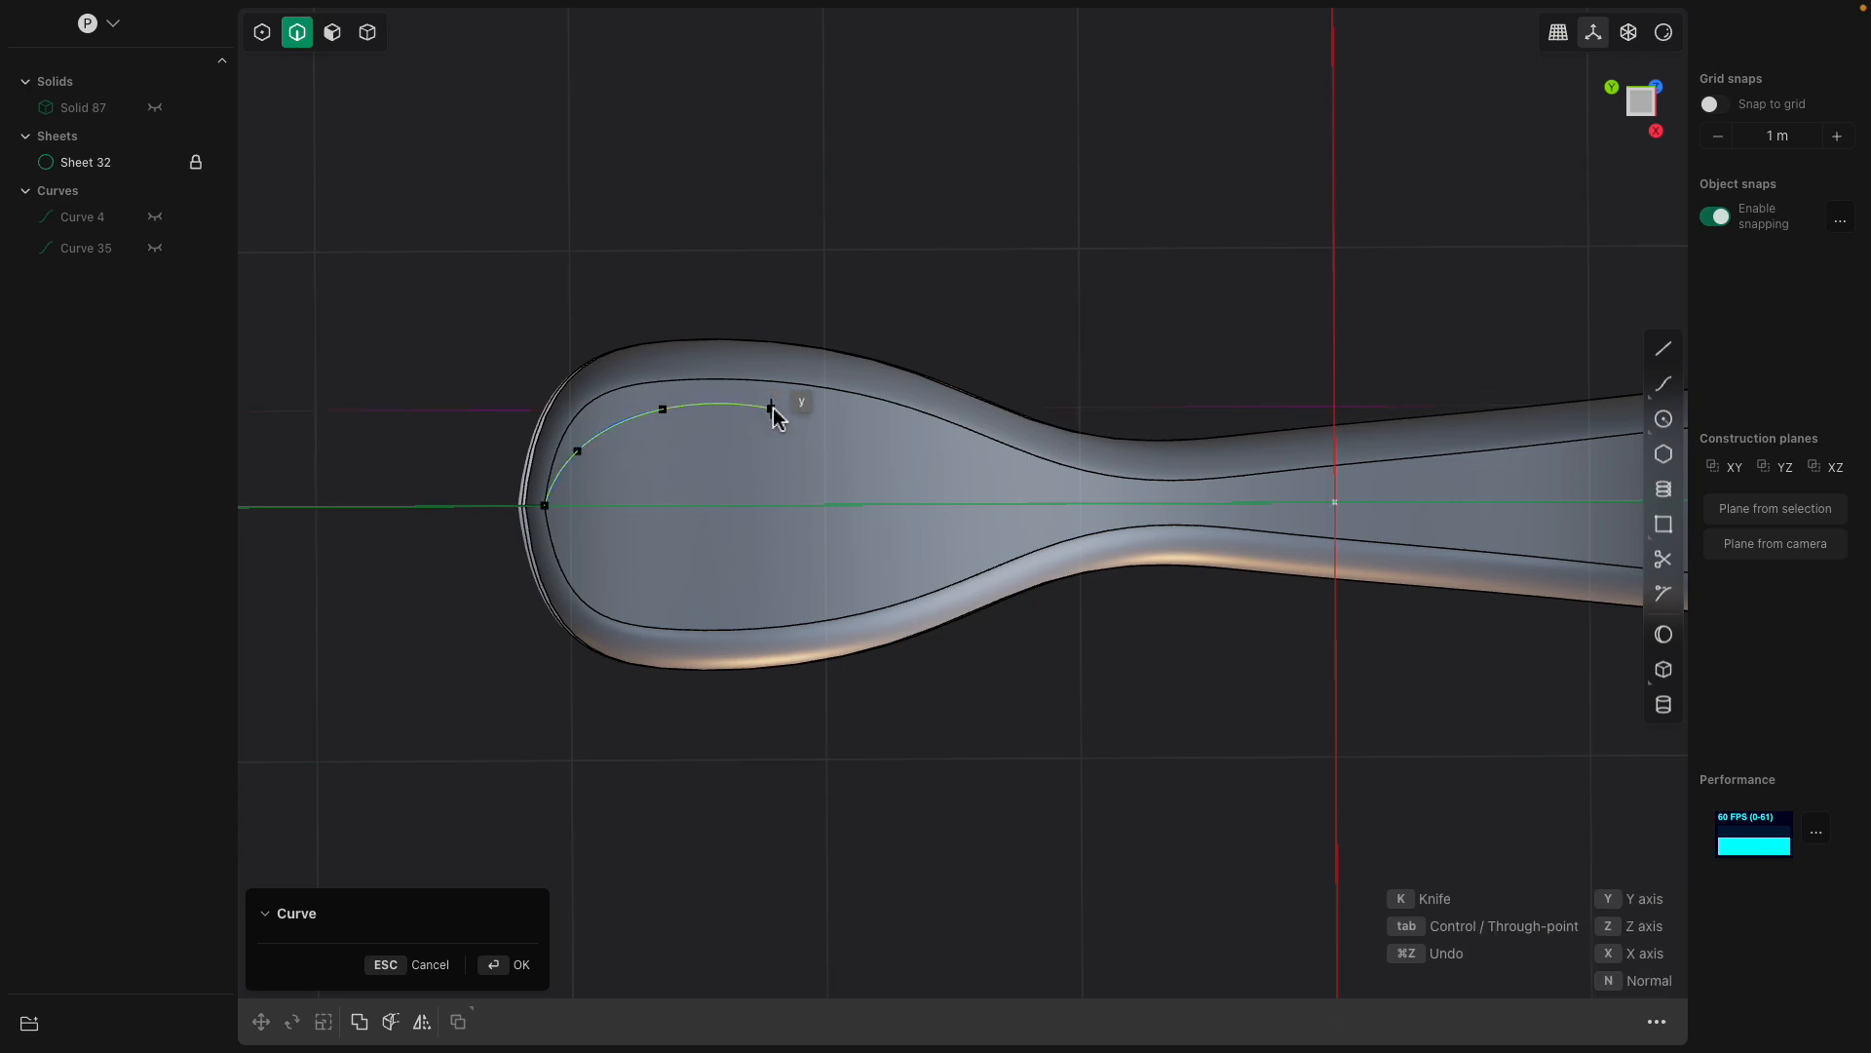
{"action": "left_click", "coordinate": [774, 409]}
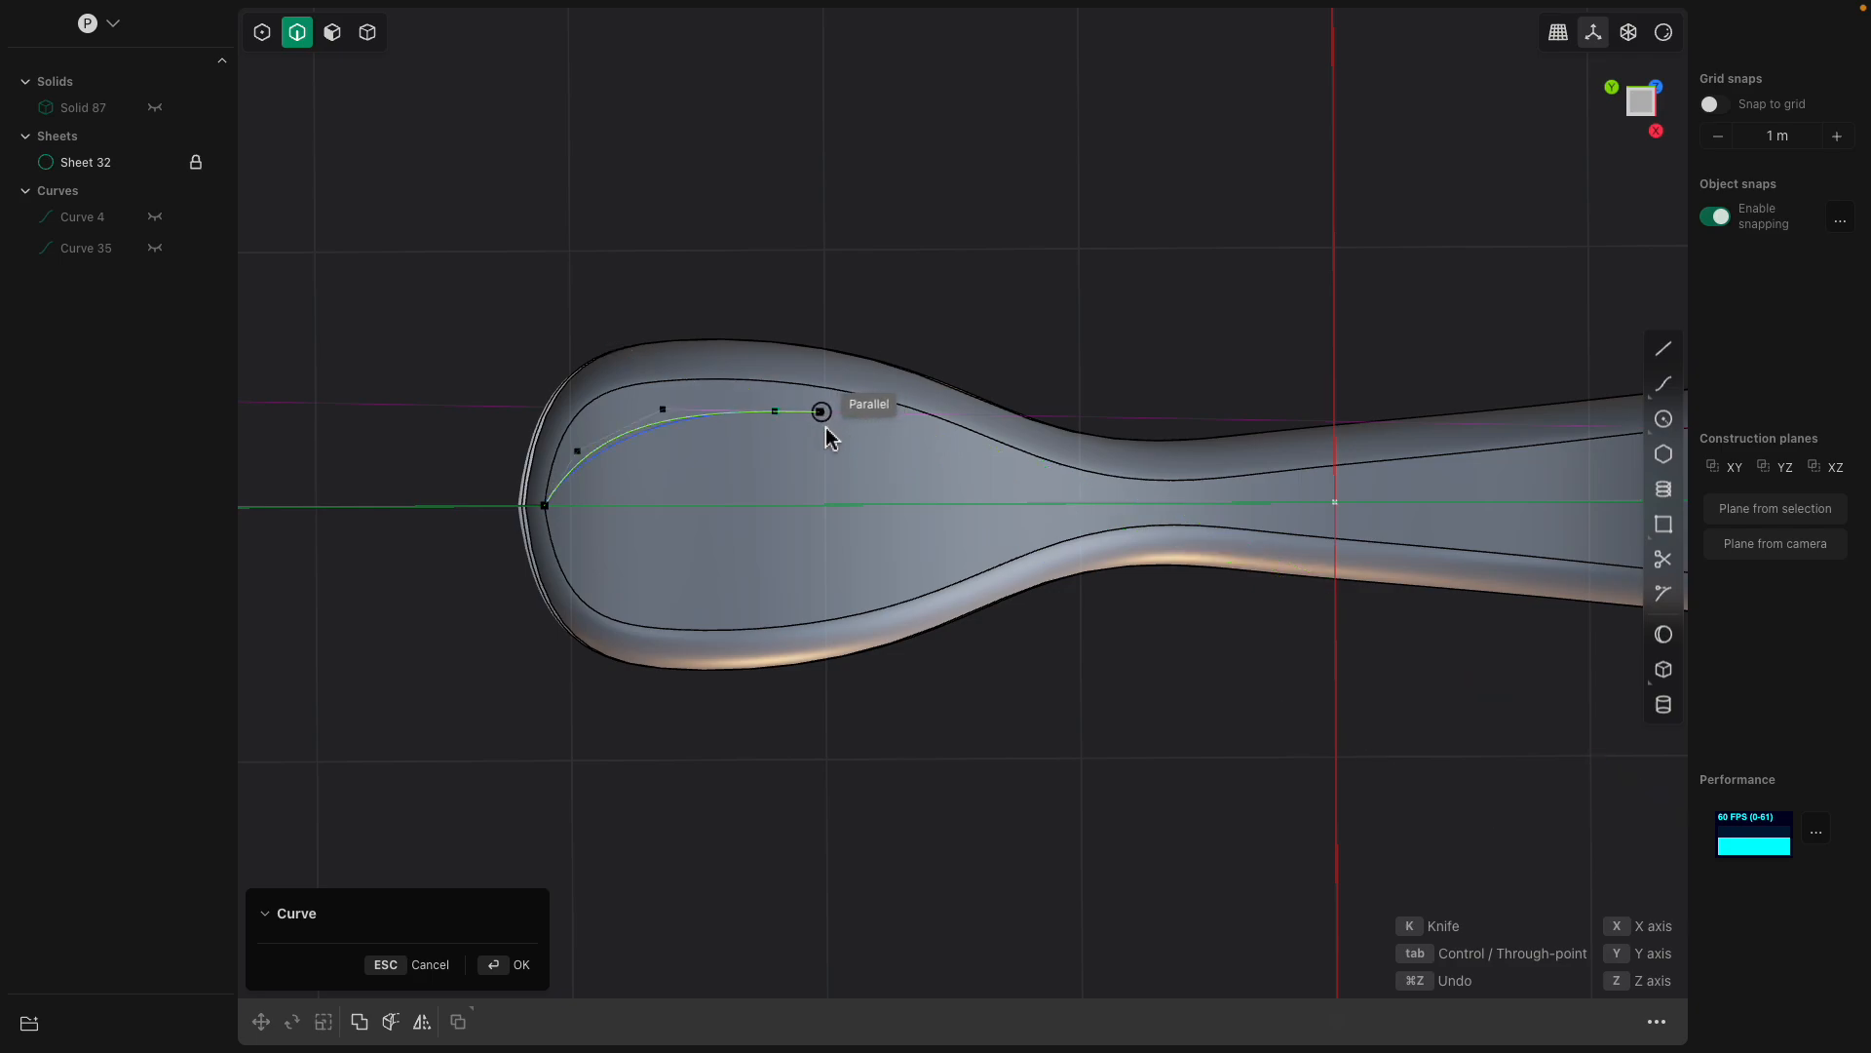
{"action": "left_click", "coordinate": [847, 434]}
{"action": "left_click", "coordinate": [896, 472]}
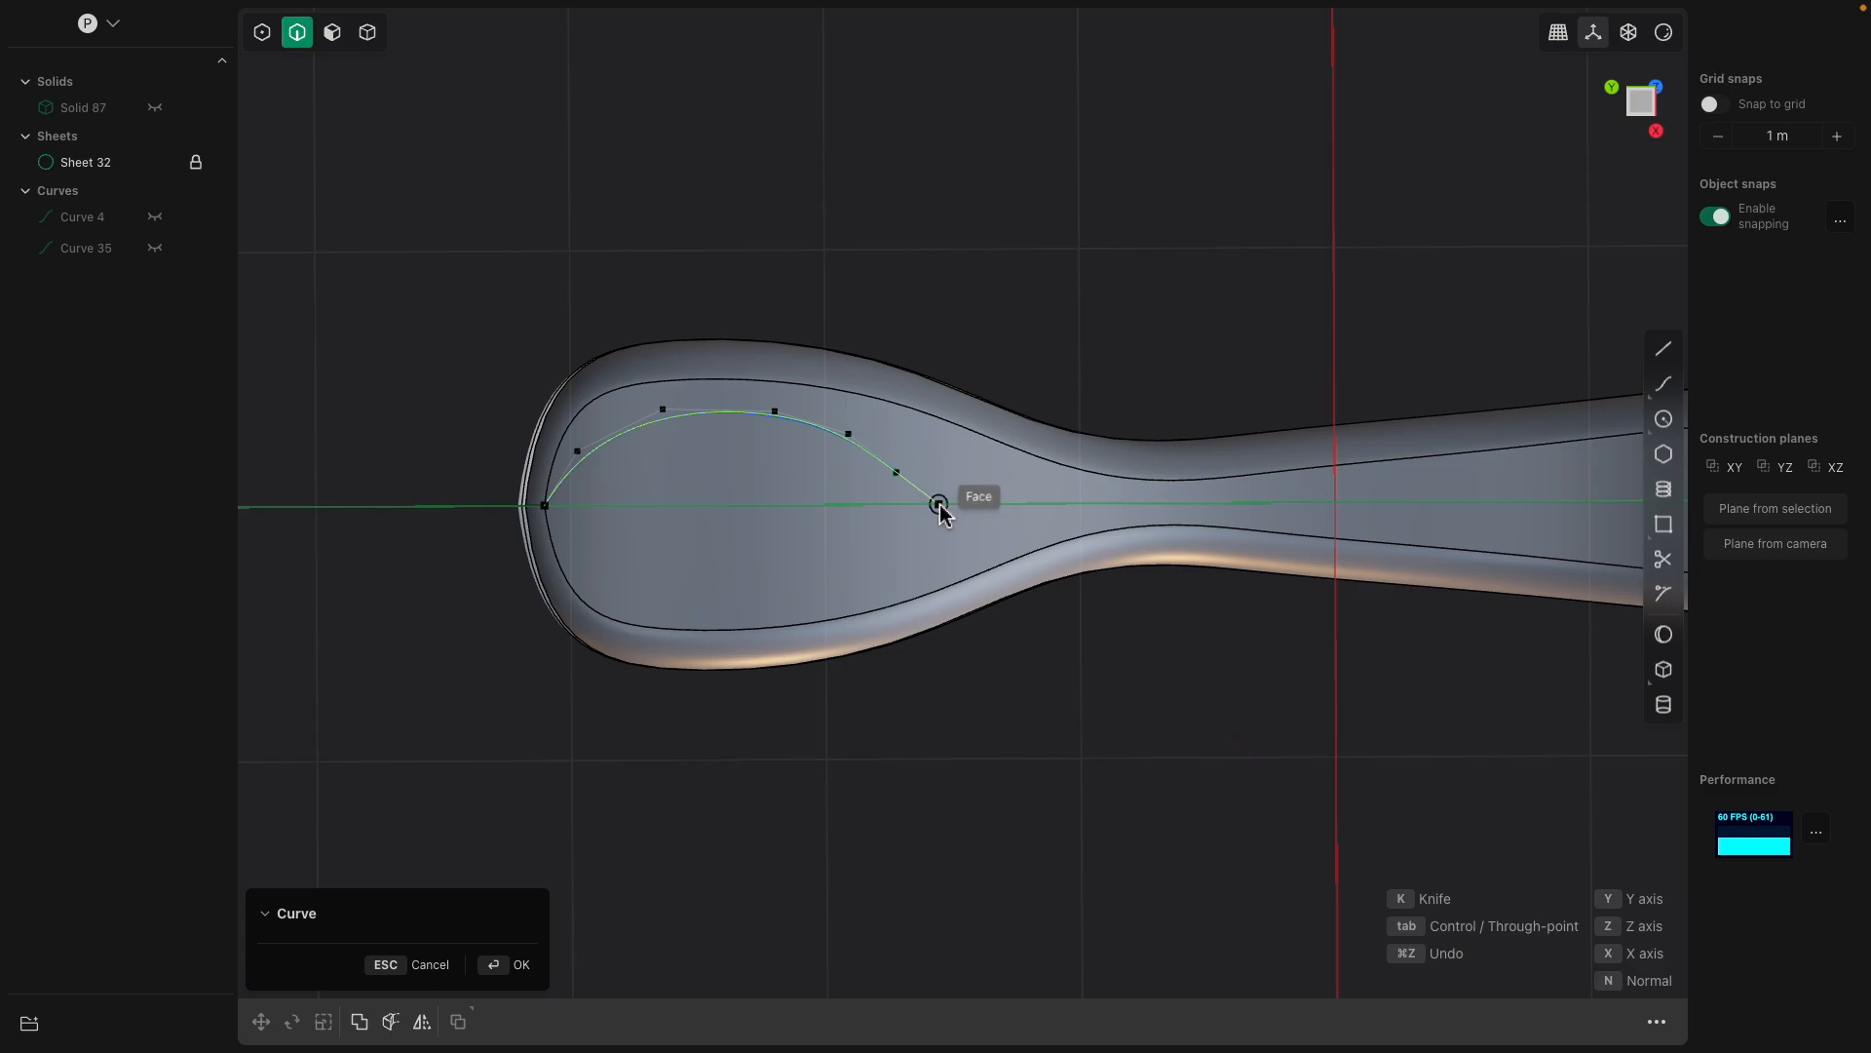
{"action": "left_click", "coordinate": [938, 506]}
{"action": "key", "text": "Return"}
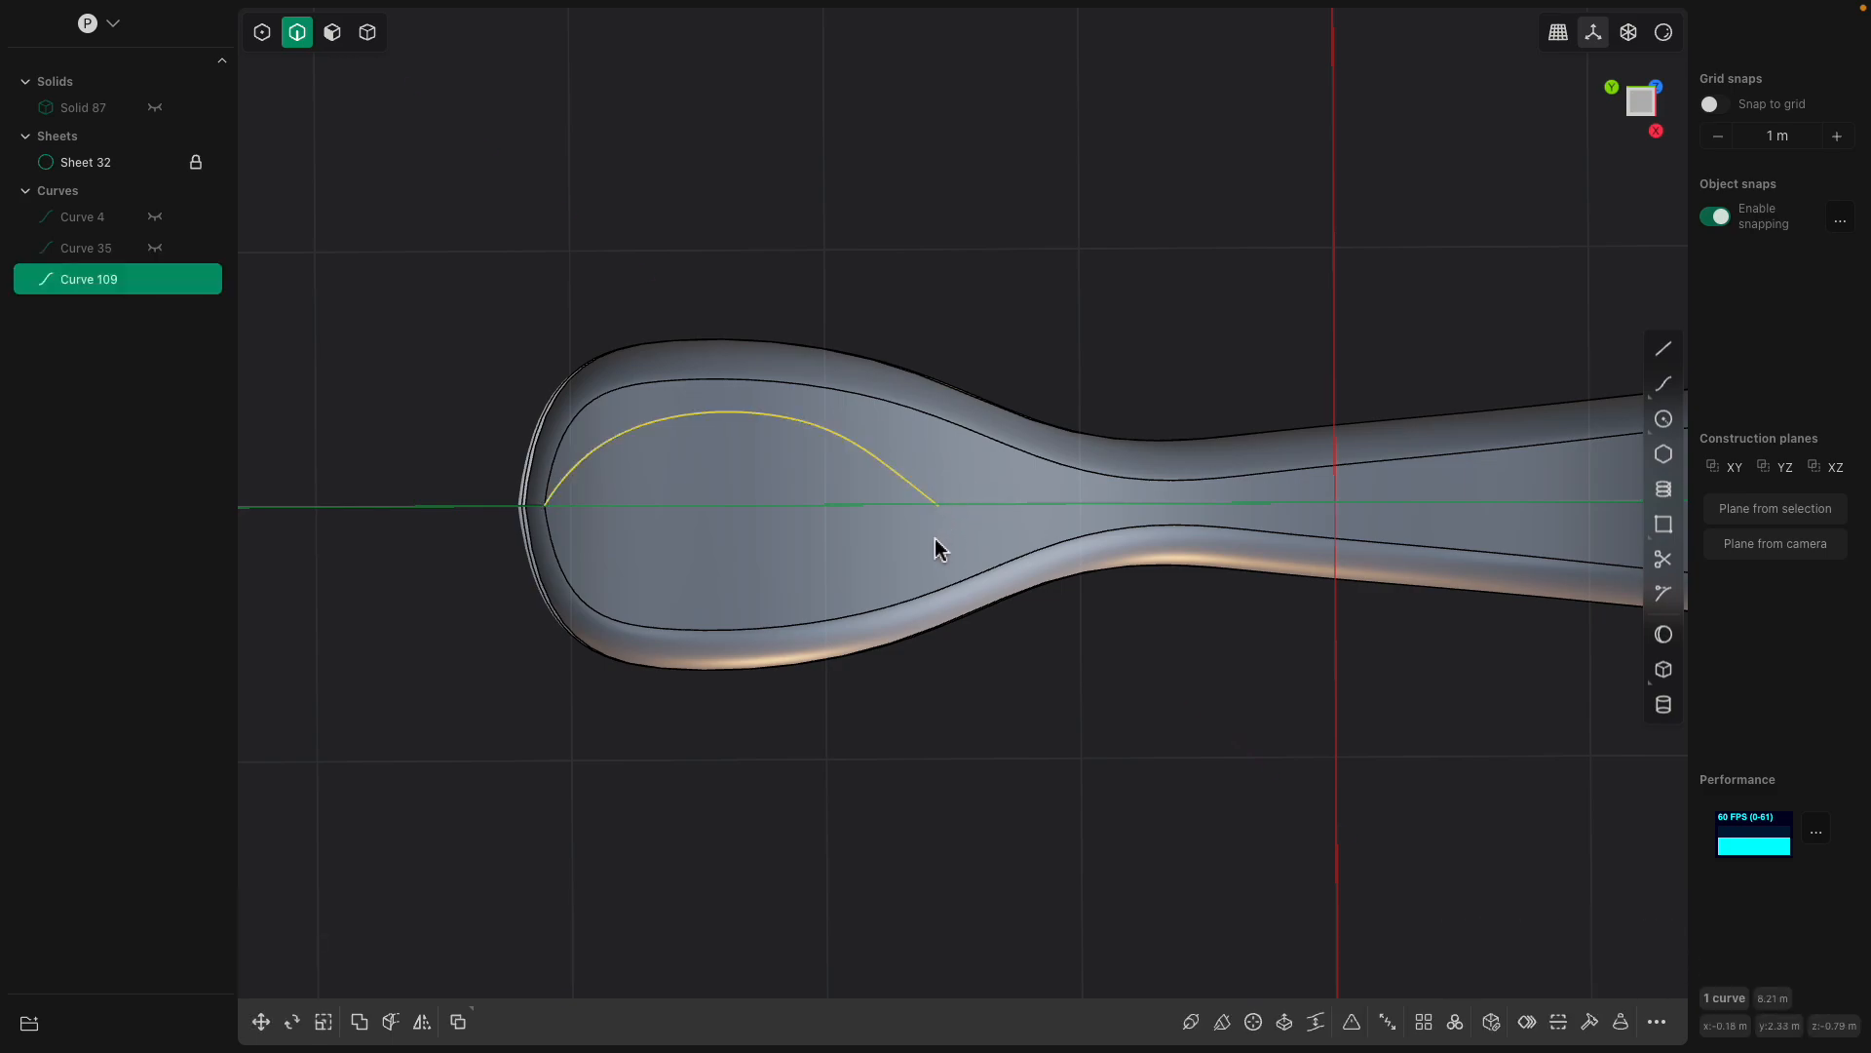
{"action": "middle_click_drag", "start_coordinate": [944, 536], "coordinate": [1150, 380]}
{"action": "key", "text": "Delete"}
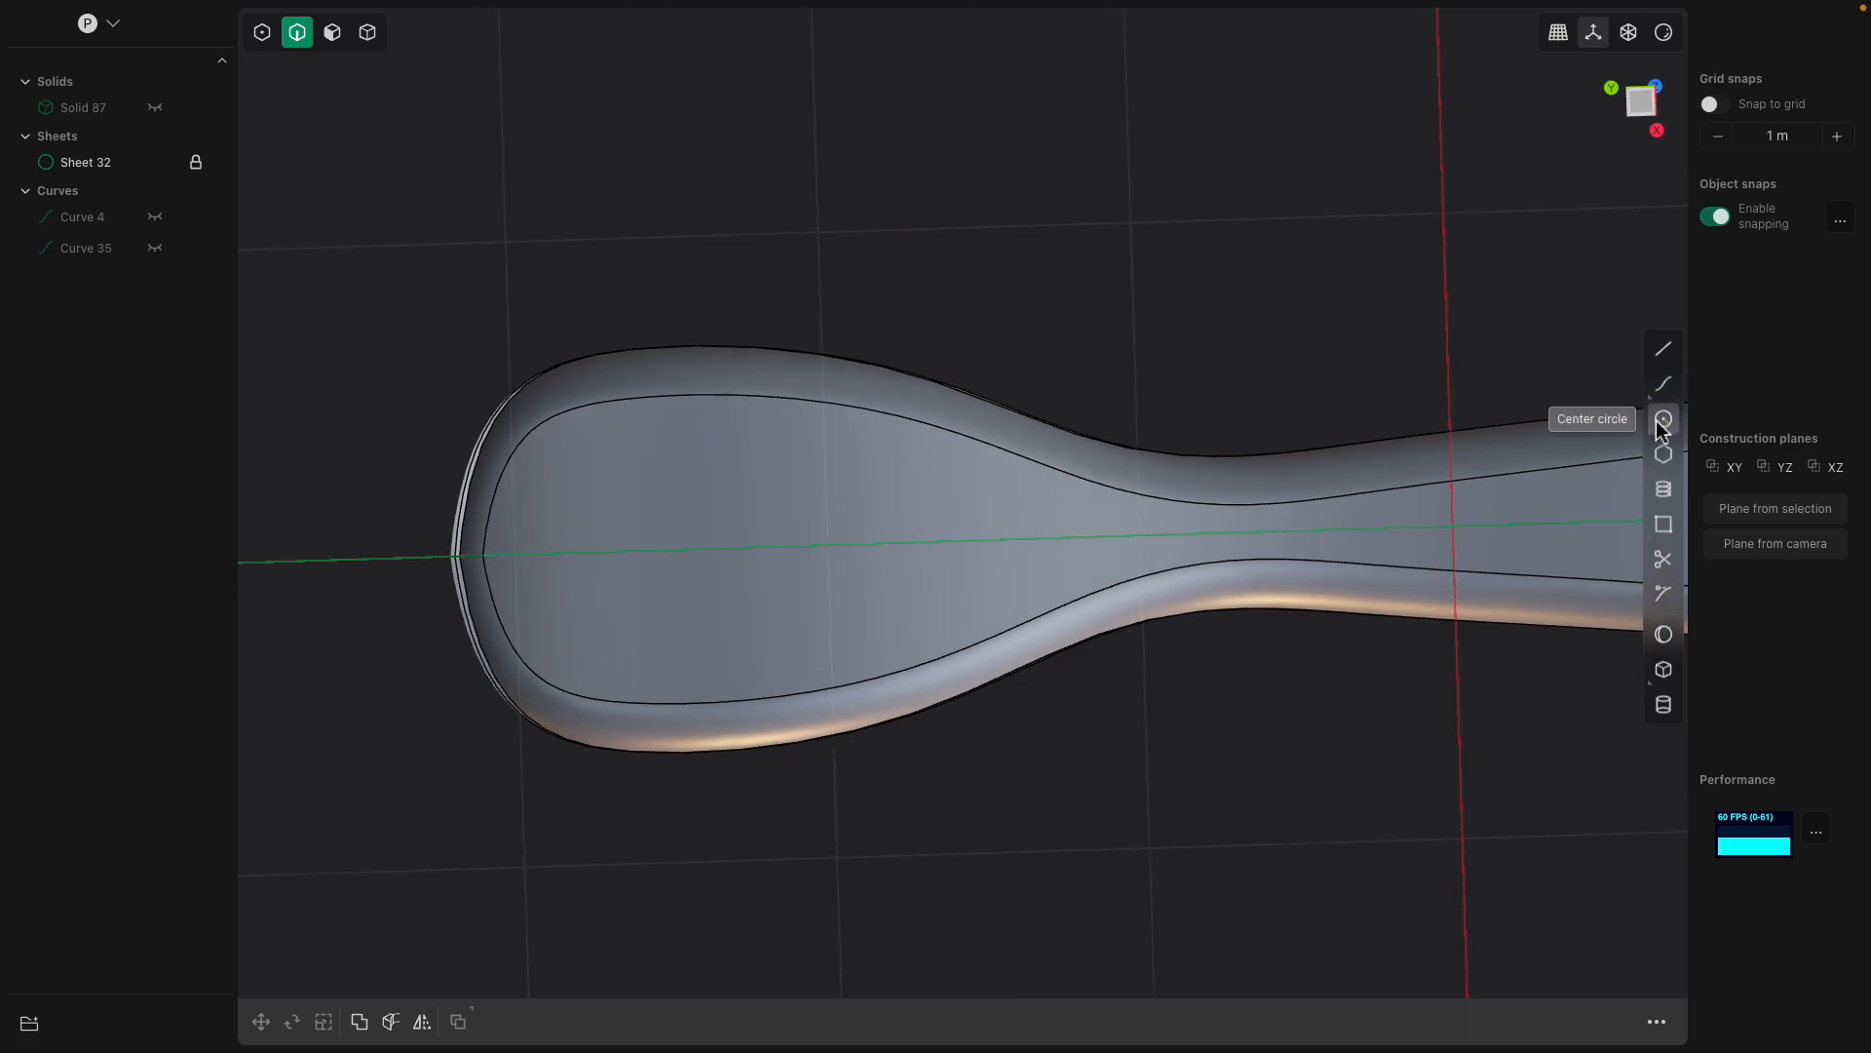
Try a shorter curve from the bowl's tip edge across its face, ending near the middle of the bowl, and delete it.
{"action": "left_click", "coordinate": [1662, 383]}
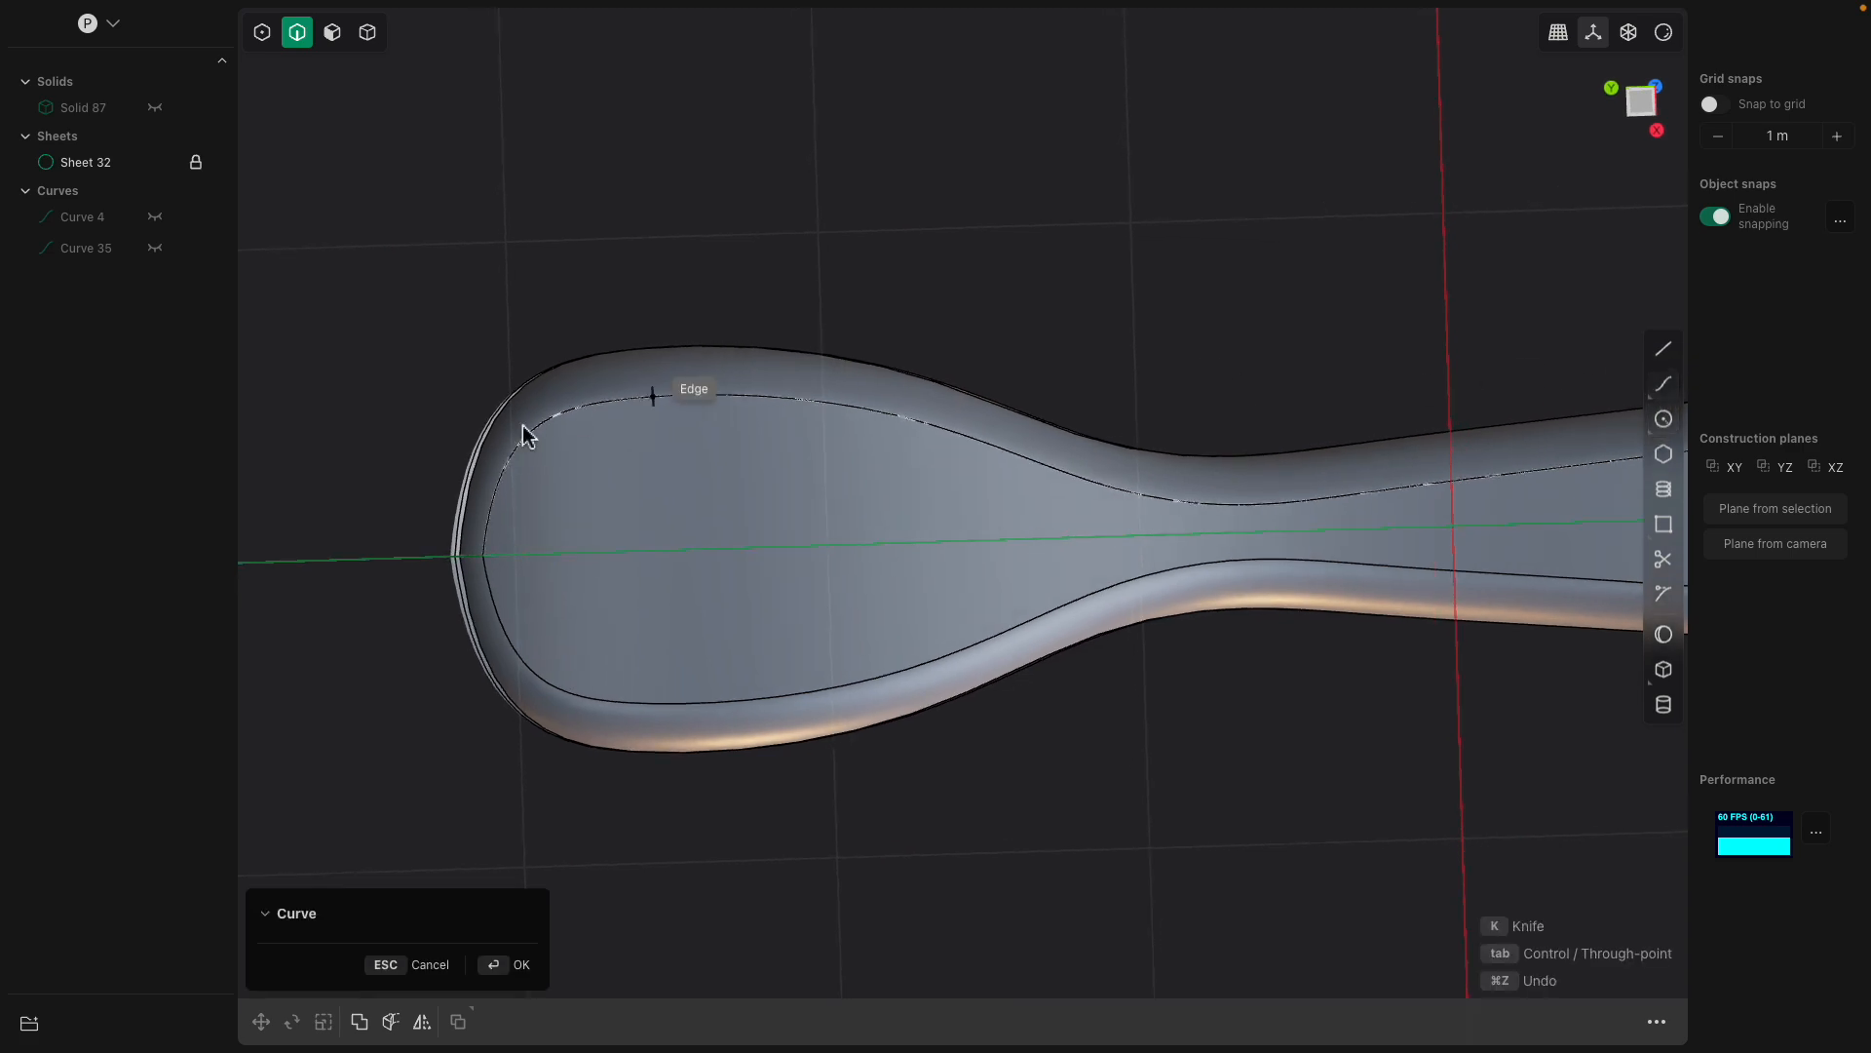
{"action": "left_click", "coordinate": [482, 554]}
{"action": "left_click", "coordinate": [523, 479]}
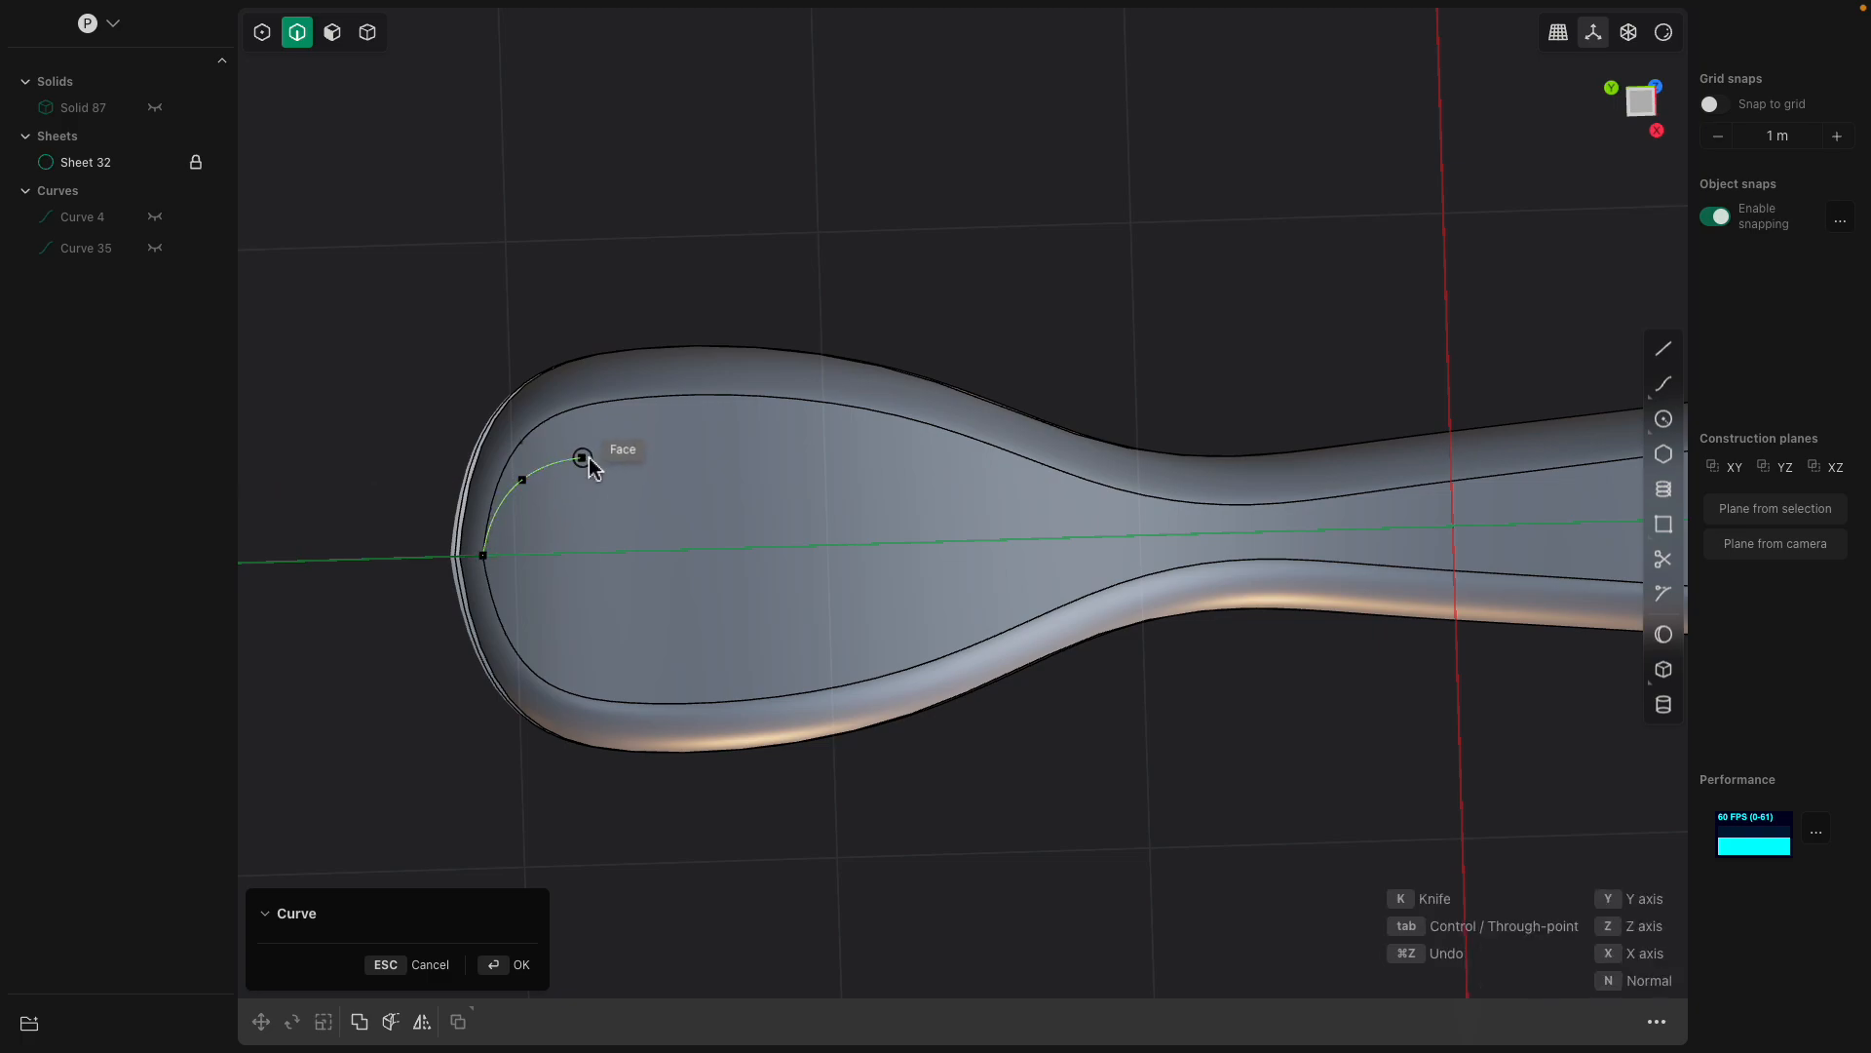
{"action": "left_click", "coordinate": [612, 448]}
{"action": "left_click", "coordinate": [735, 444]}
{"action": "left_click", "coordinate": [799, 502]}
{"action": "left_click", "coordinate": [839, 555]}
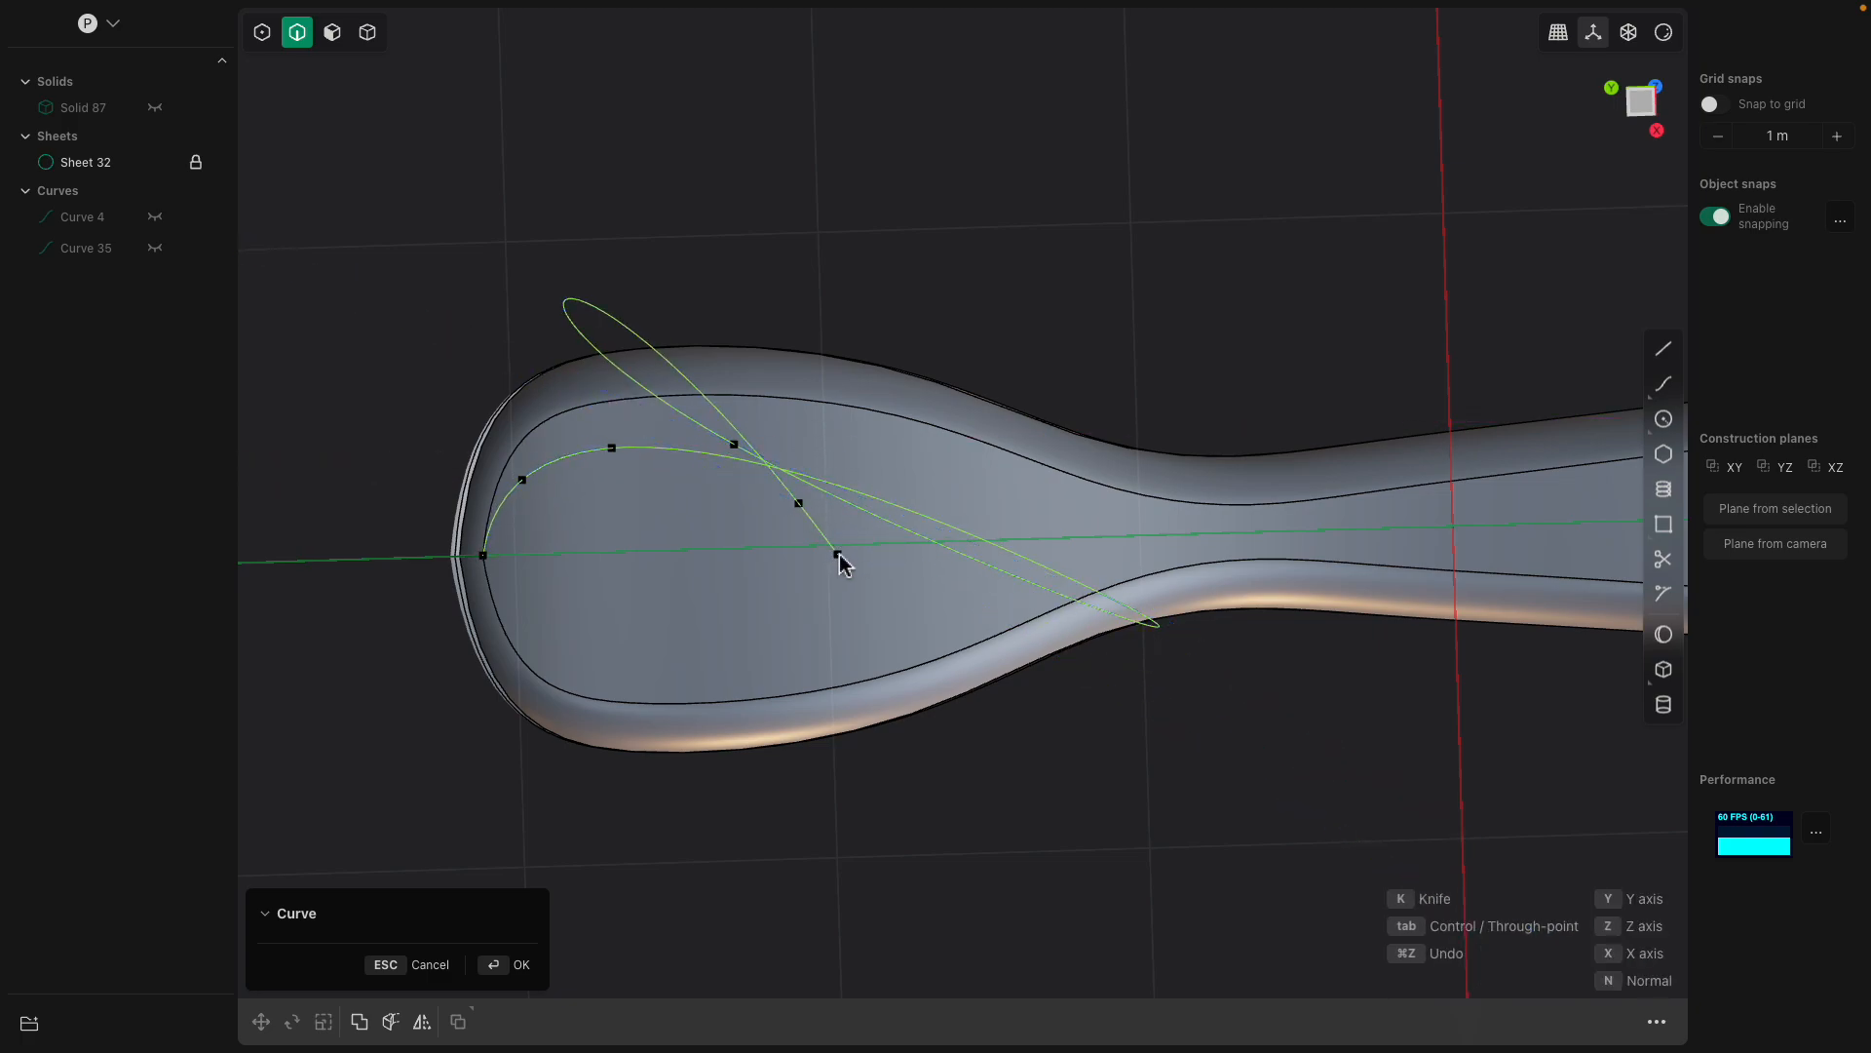
{"action": "key", "text": "Return"}
{"action": "key", "text": "Delete"}
In the bottom view, draw a six-point half-outline curve about 1.76 m long, from beyond the bowl's tip back to the centreline inside the bowl.
{"action": "middle_click_drag", "start_coordinate": [915, 522], "coordinate": [1576, 173]}
{"action": "left_click", "coordinate": [1643, 109]}
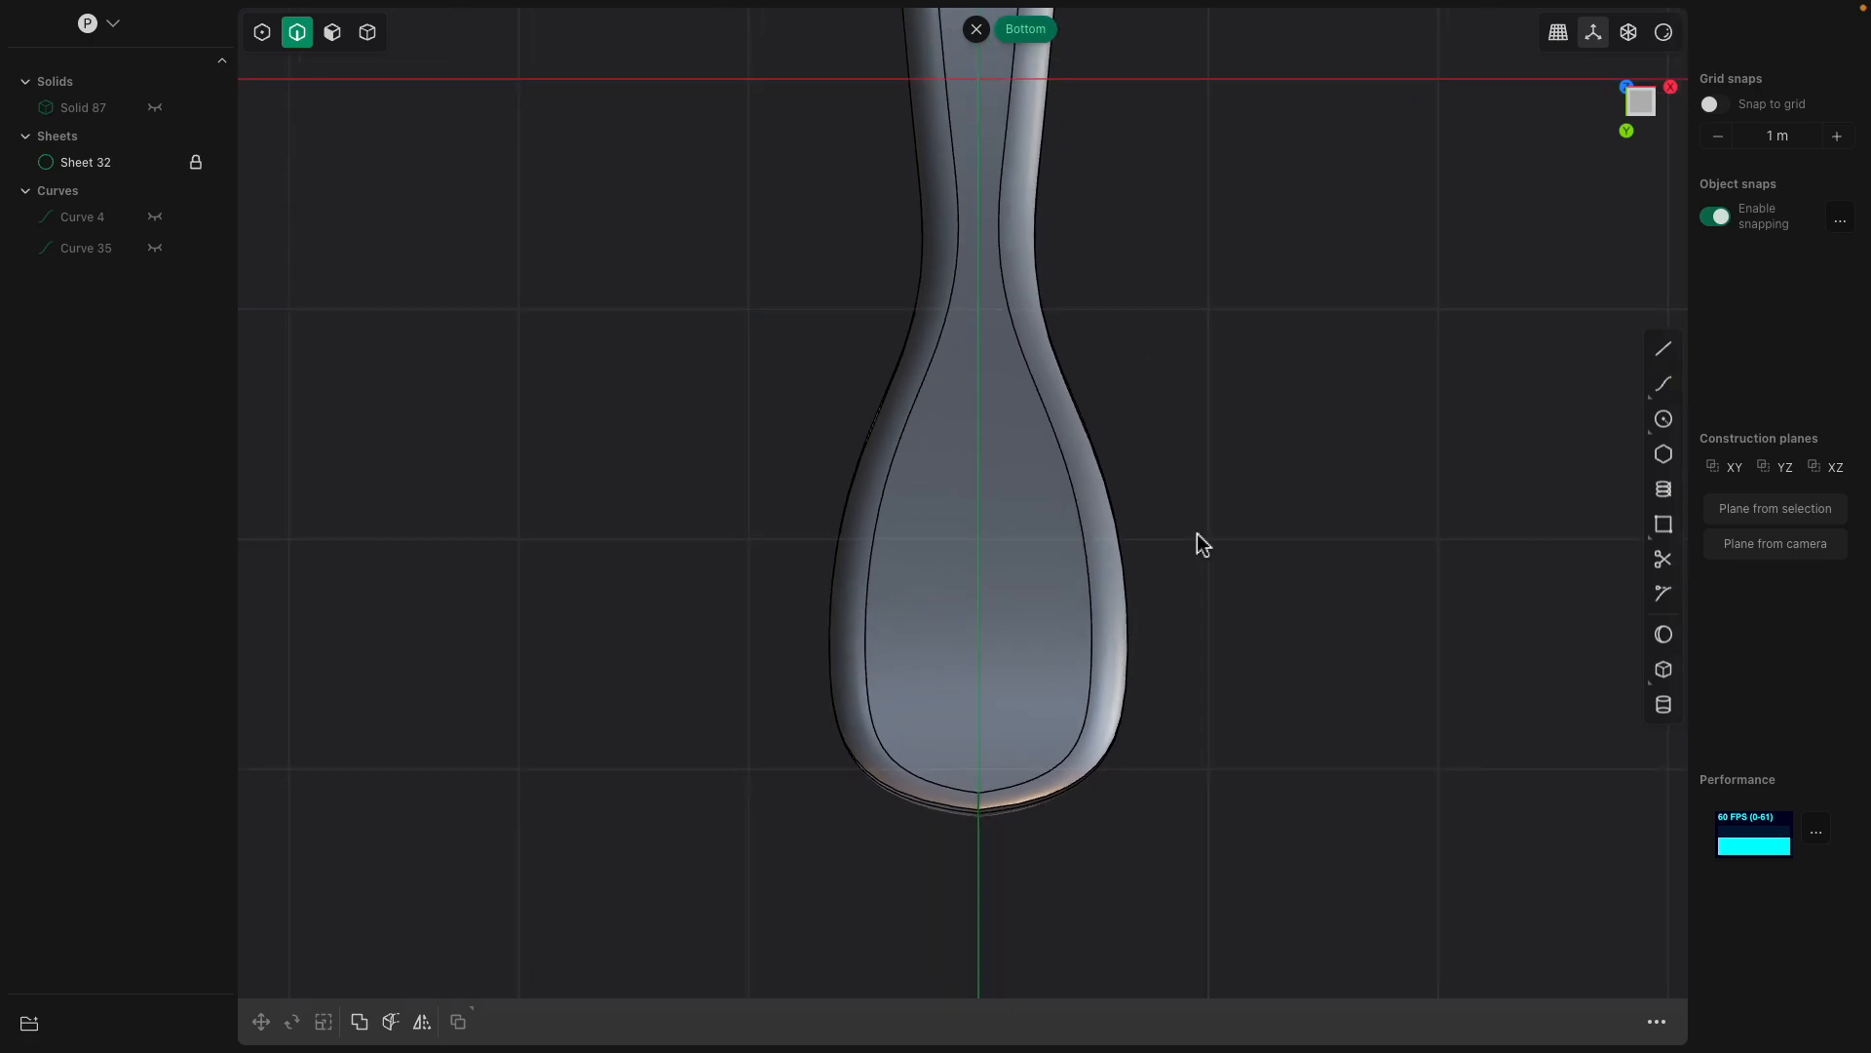
{"action": "left_click", "coordinate": [1663, 383]}
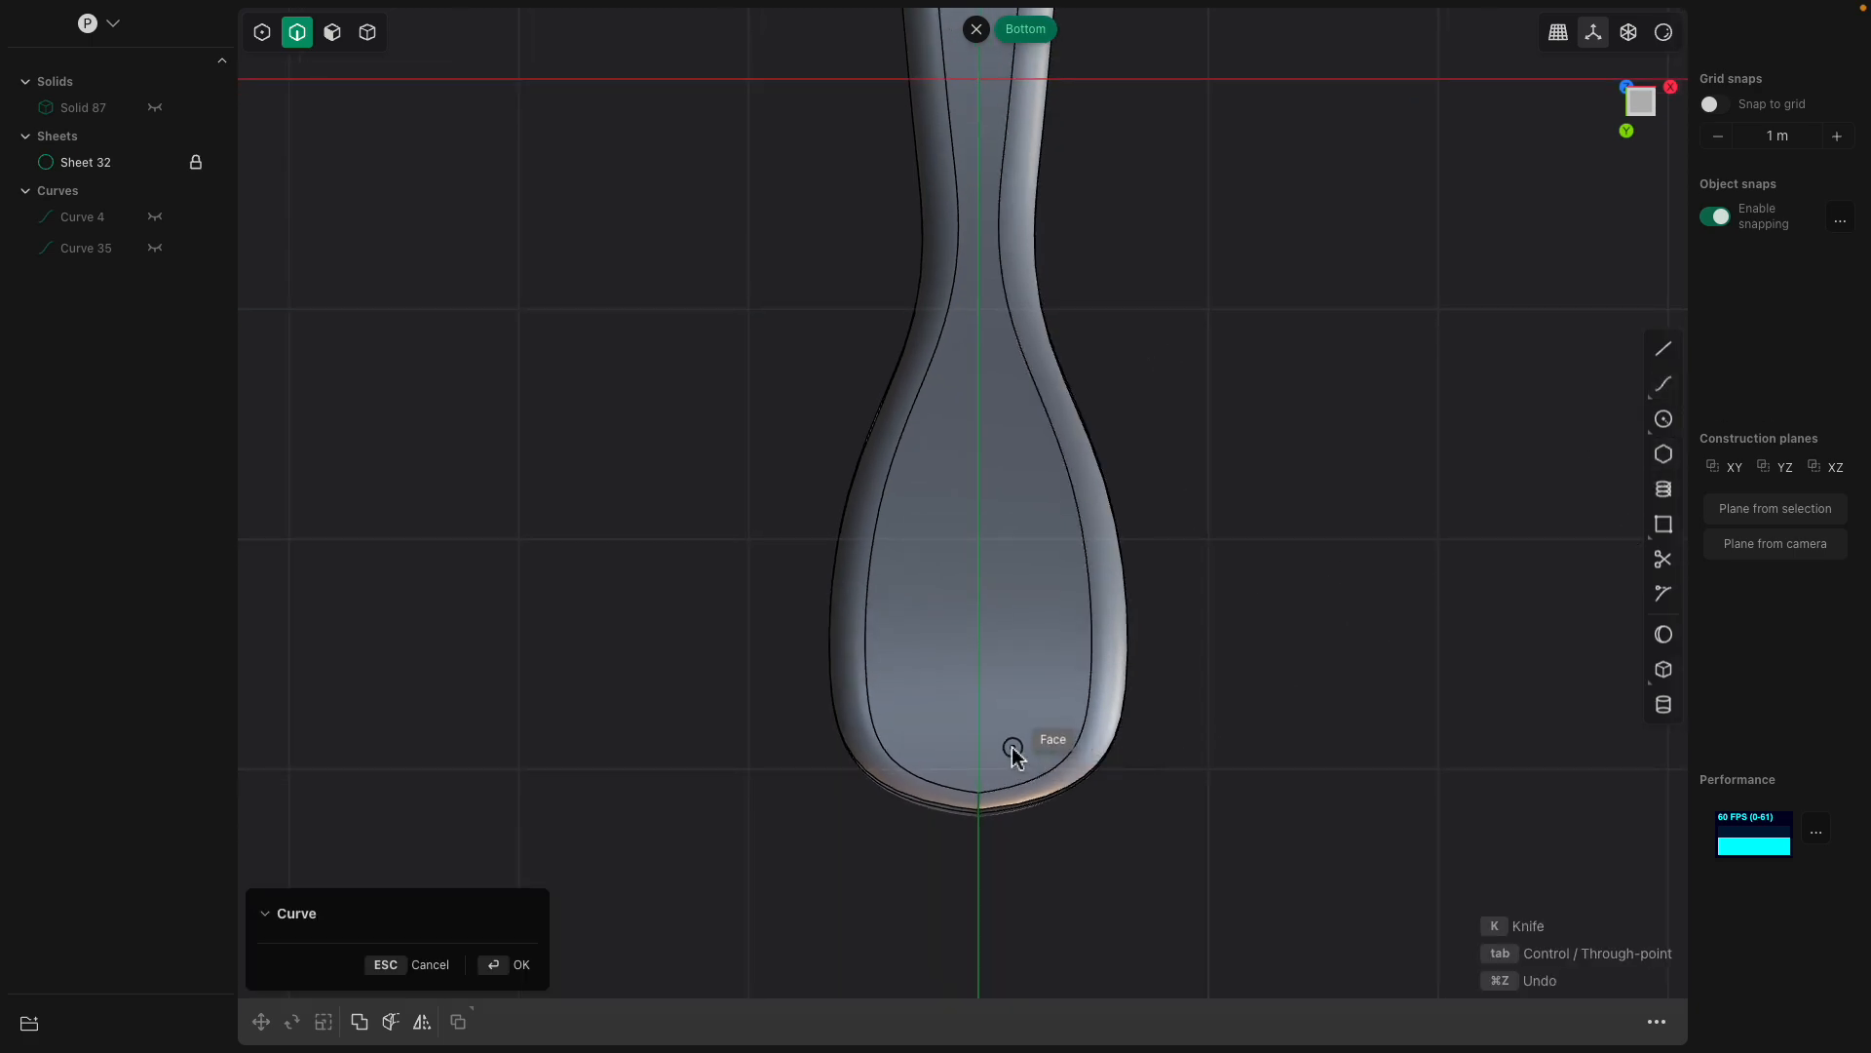
{"action": "left_click", "coordinate": [1664, 384]}
{"action": "left_click", "coordinate": [1620, 399]}
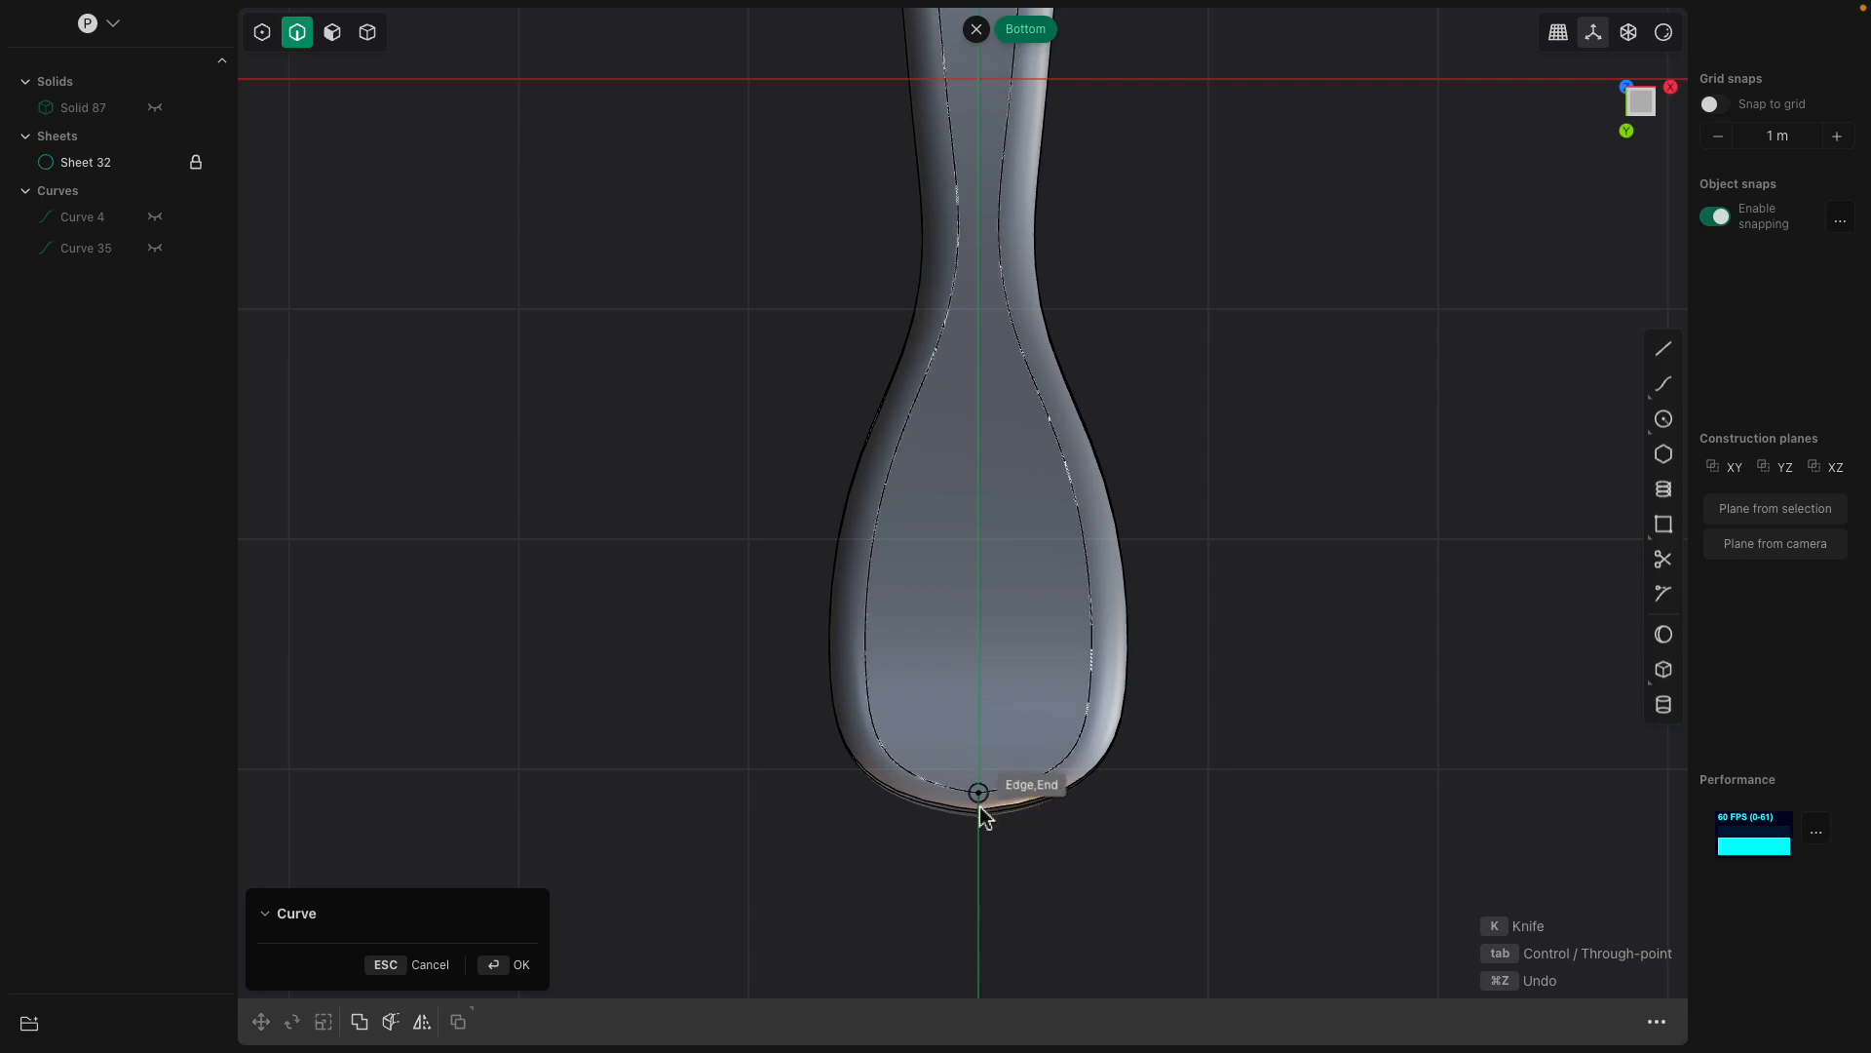
{"action": "left_click", "coordinate": [979, 848]}
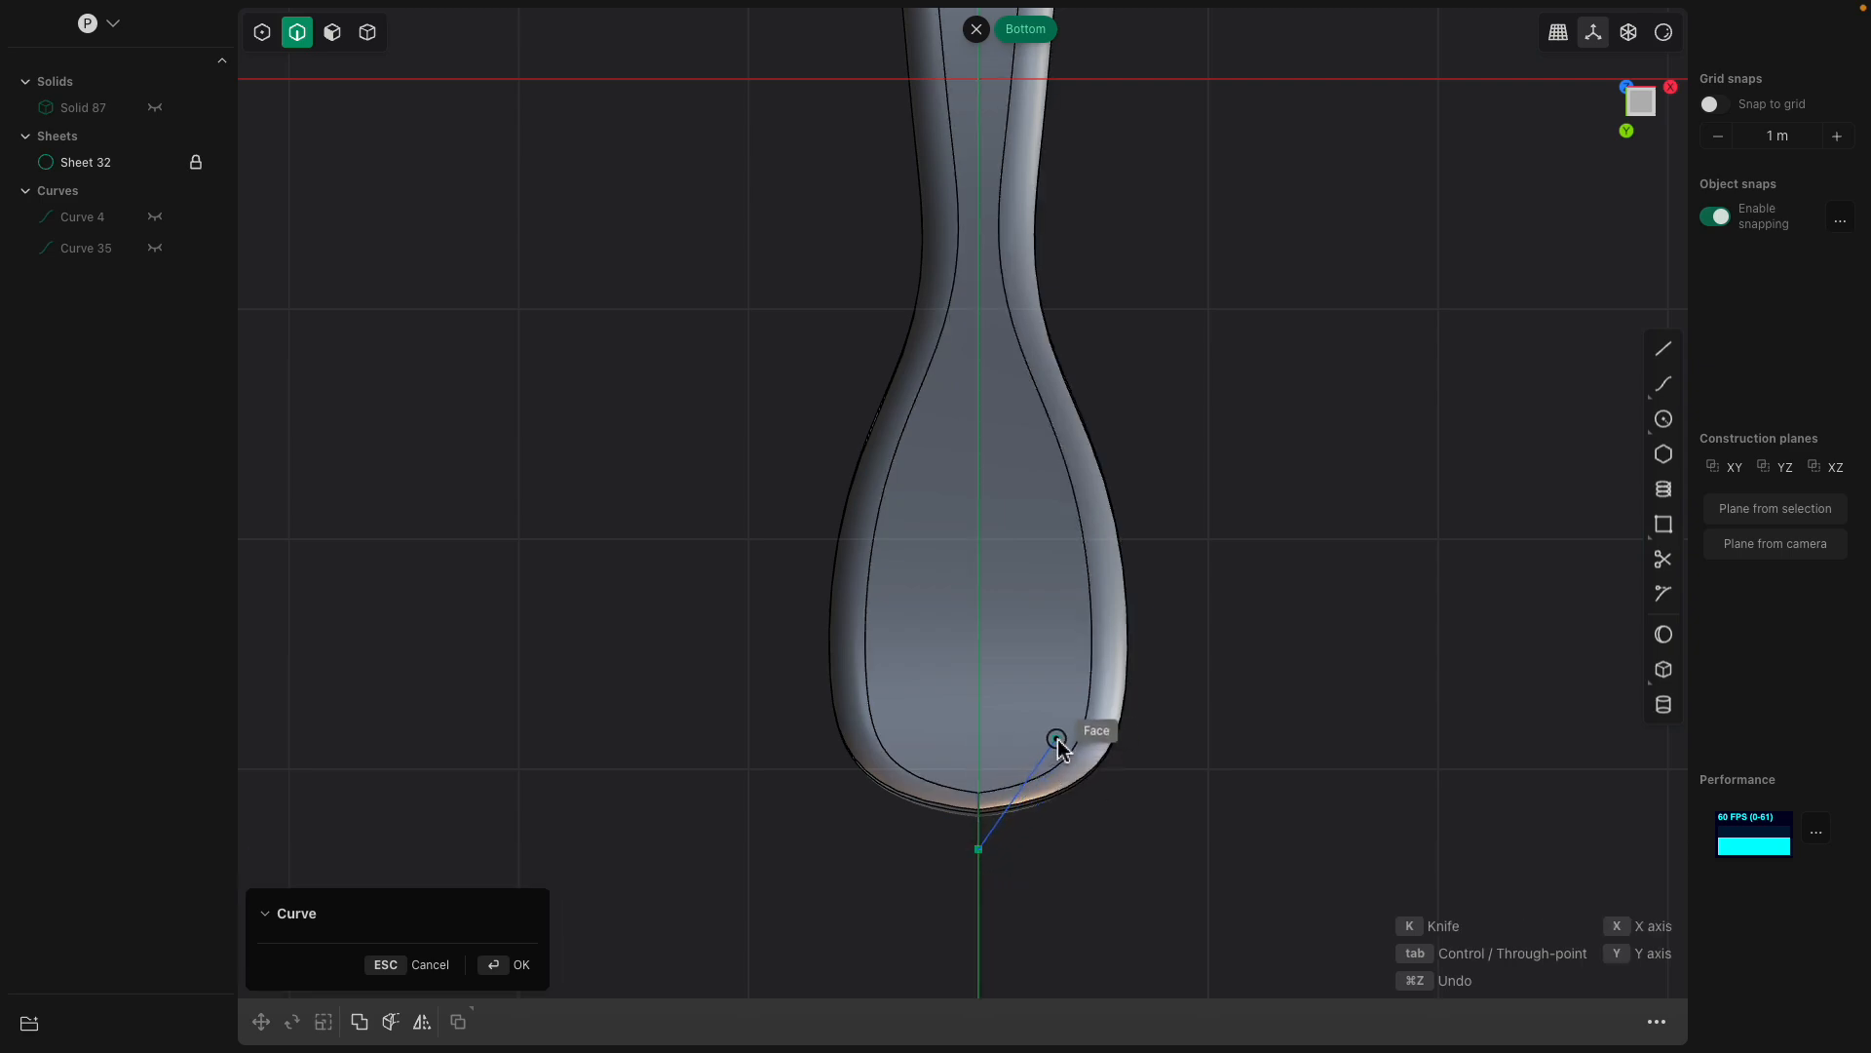
{"action": "left_click", "coordinate": [1053, 817]}
{"action": "left_click", "coordinate": [1053, 730]}
{"action": "left_click", "coordinate": [1052, 613]}
{"action": "left_click", "coordinate": [1035, 514]}
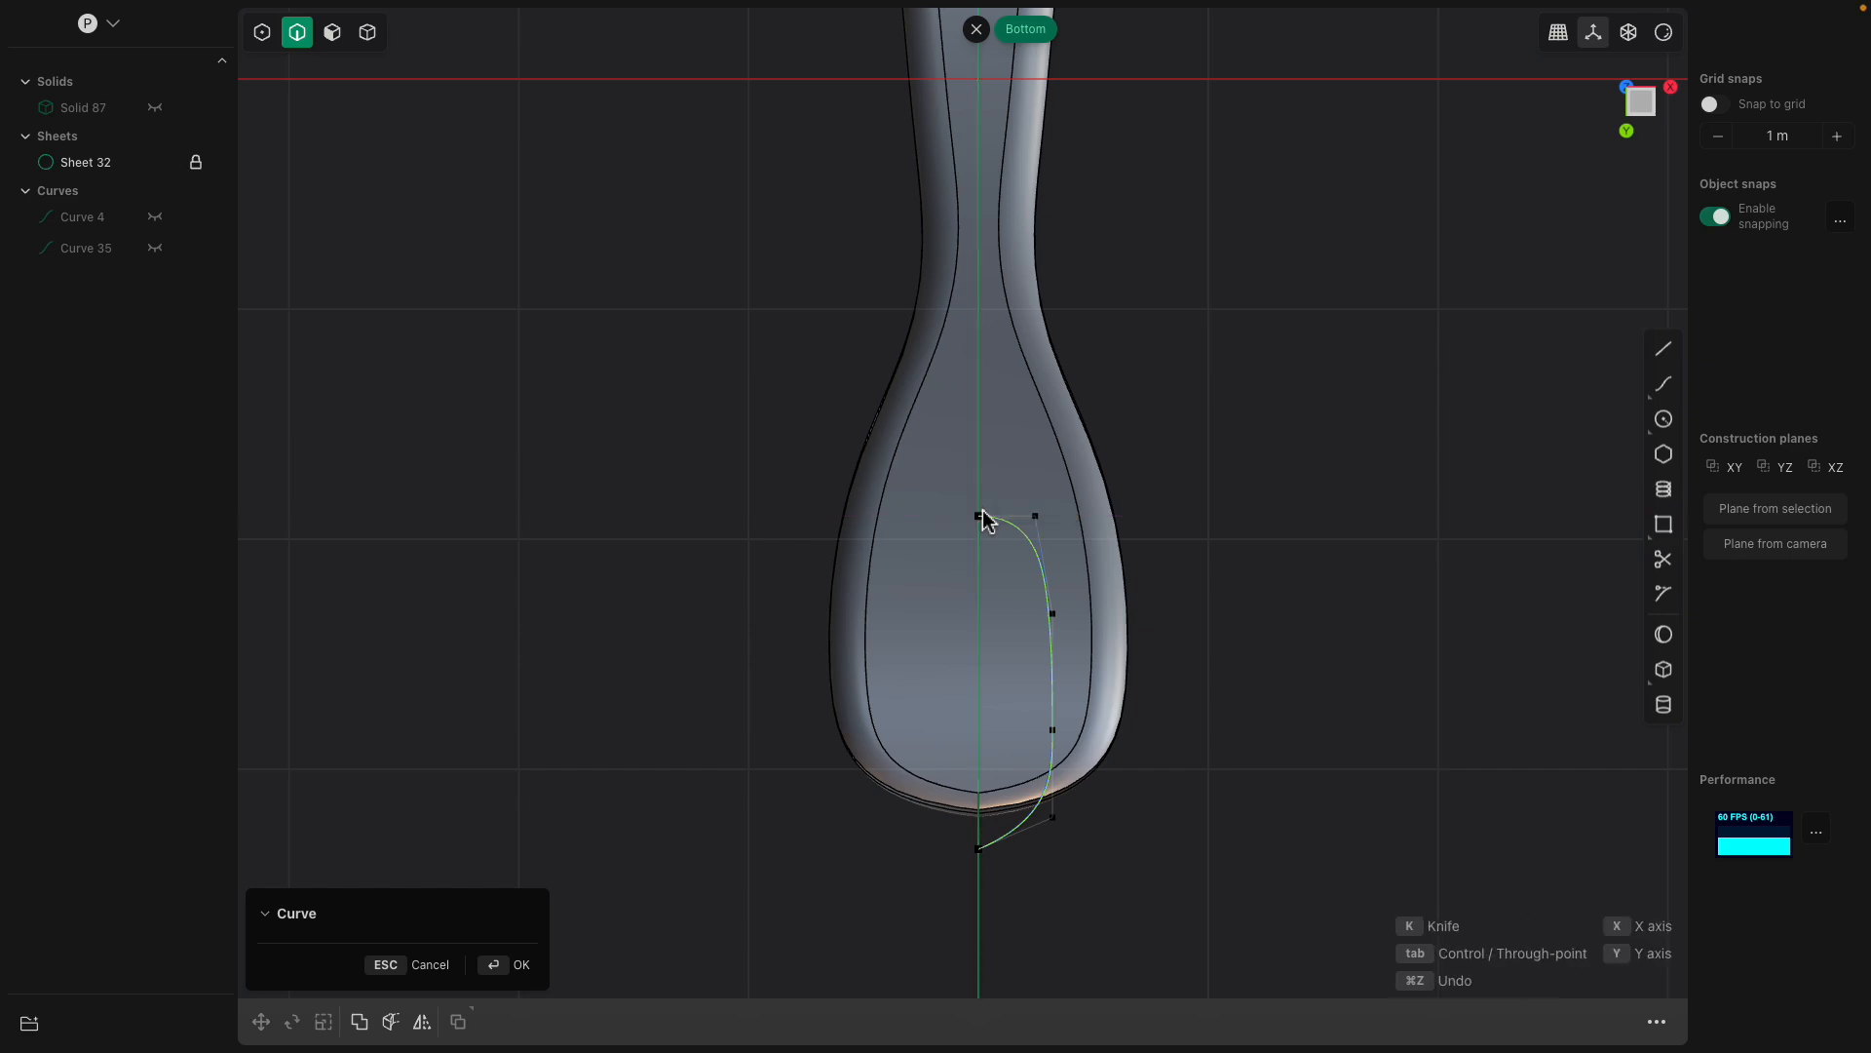
{"action": "left_click", "coordinate": [981, 516]}
{"action": "key", "text": "Return"}
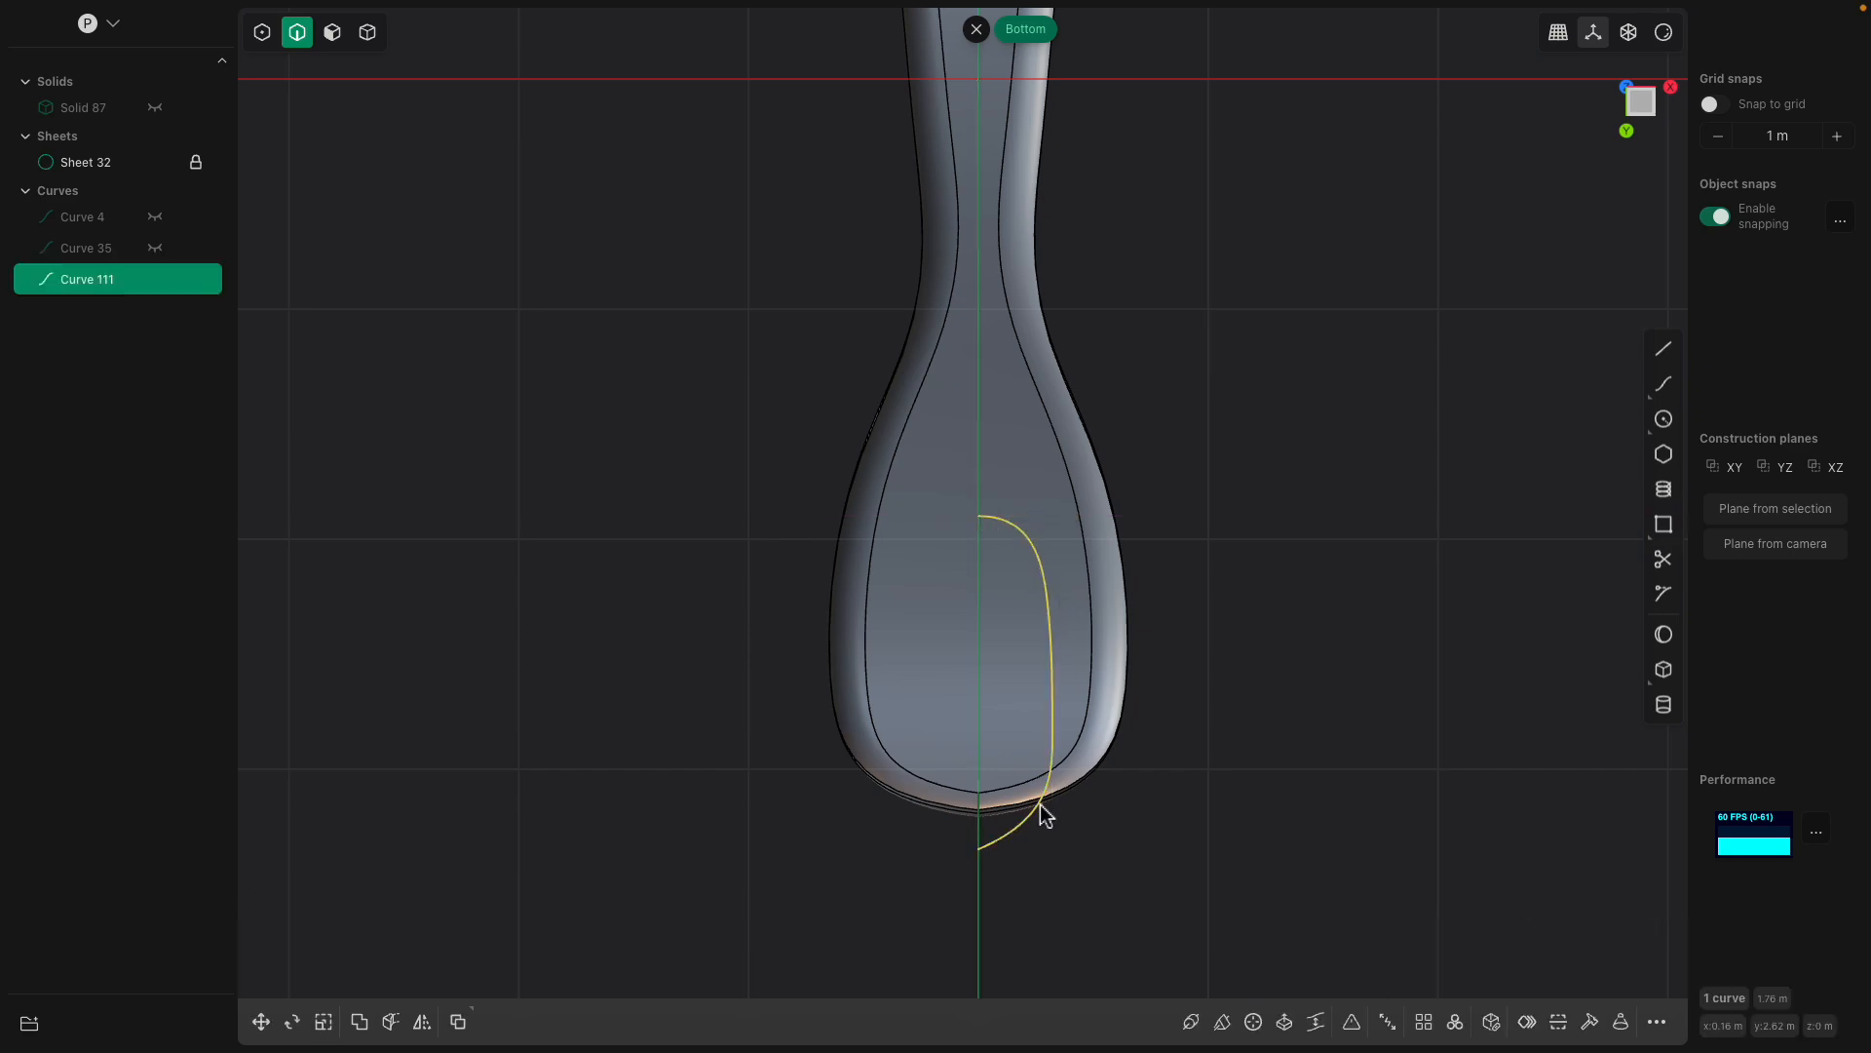
Move the three control points at the curve's end beyond the bowl's tip.
{"action": "key", "text": "5"}
{"action": "left_click", "coordinate": [980, 850]}
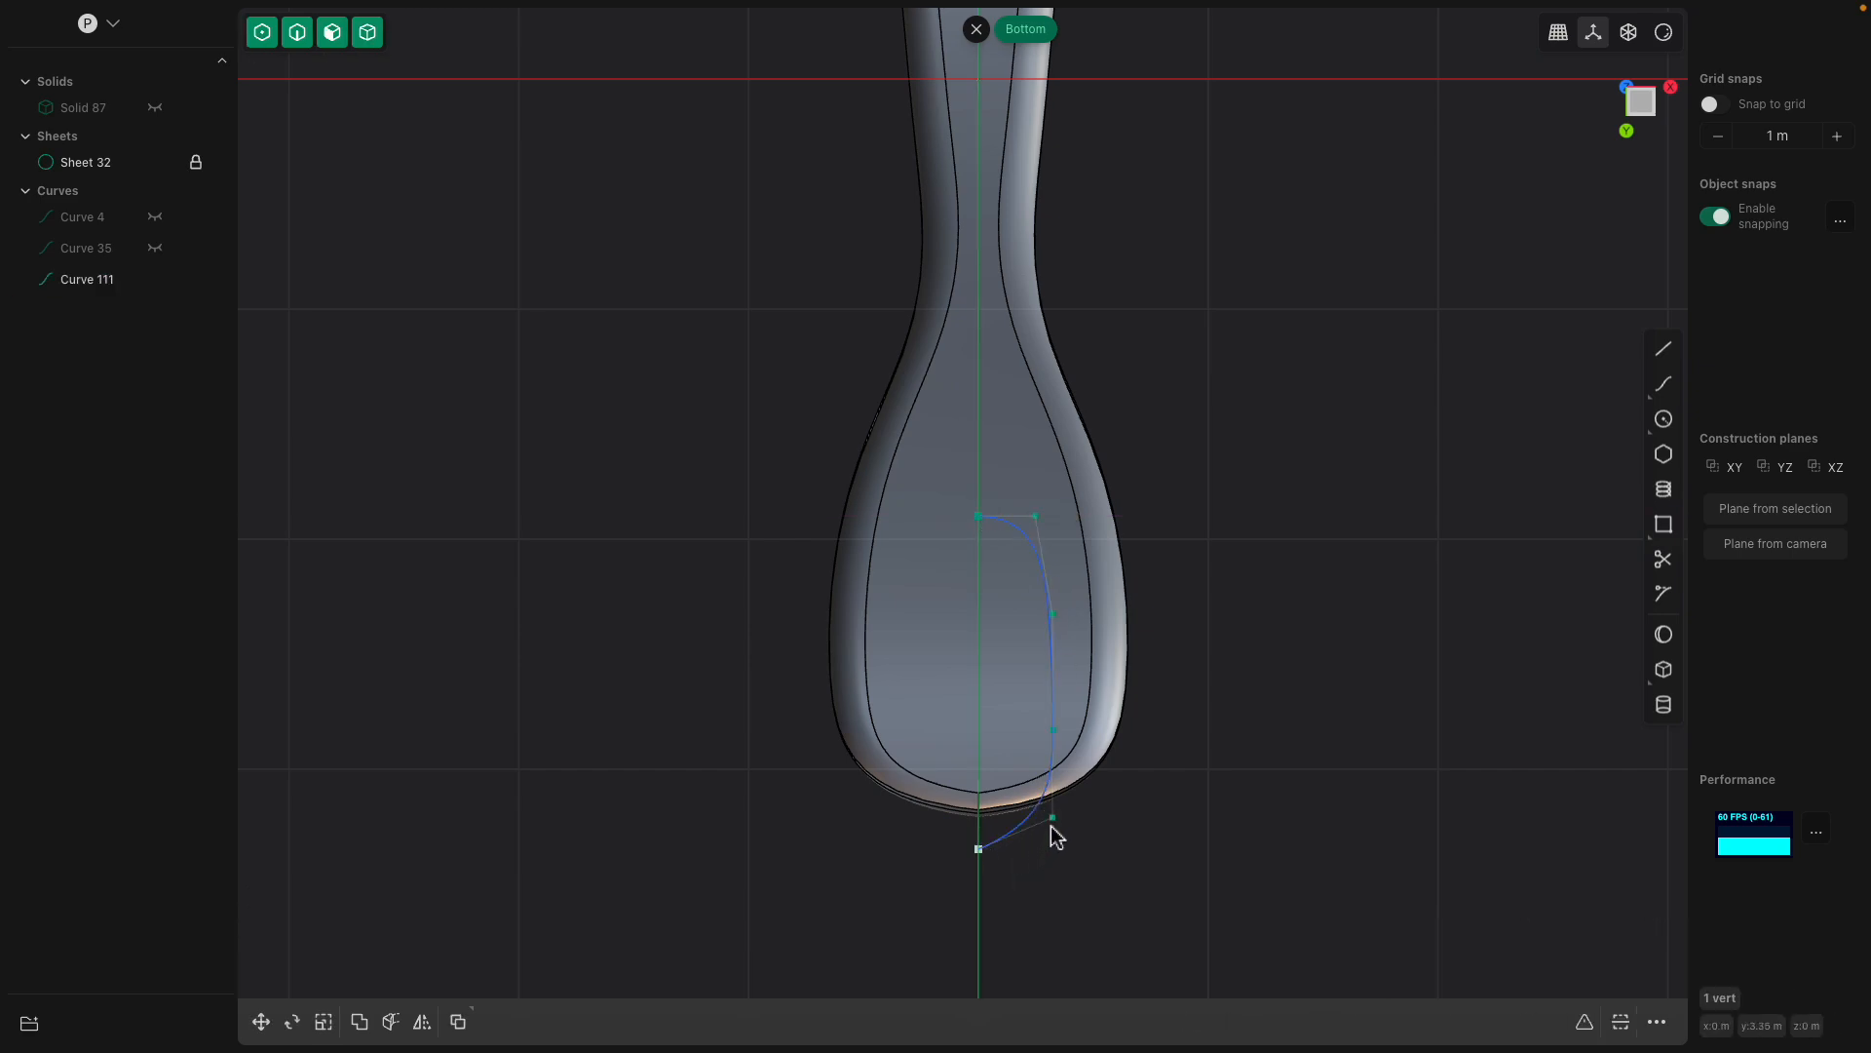
{"action": "key", "text": "g"}
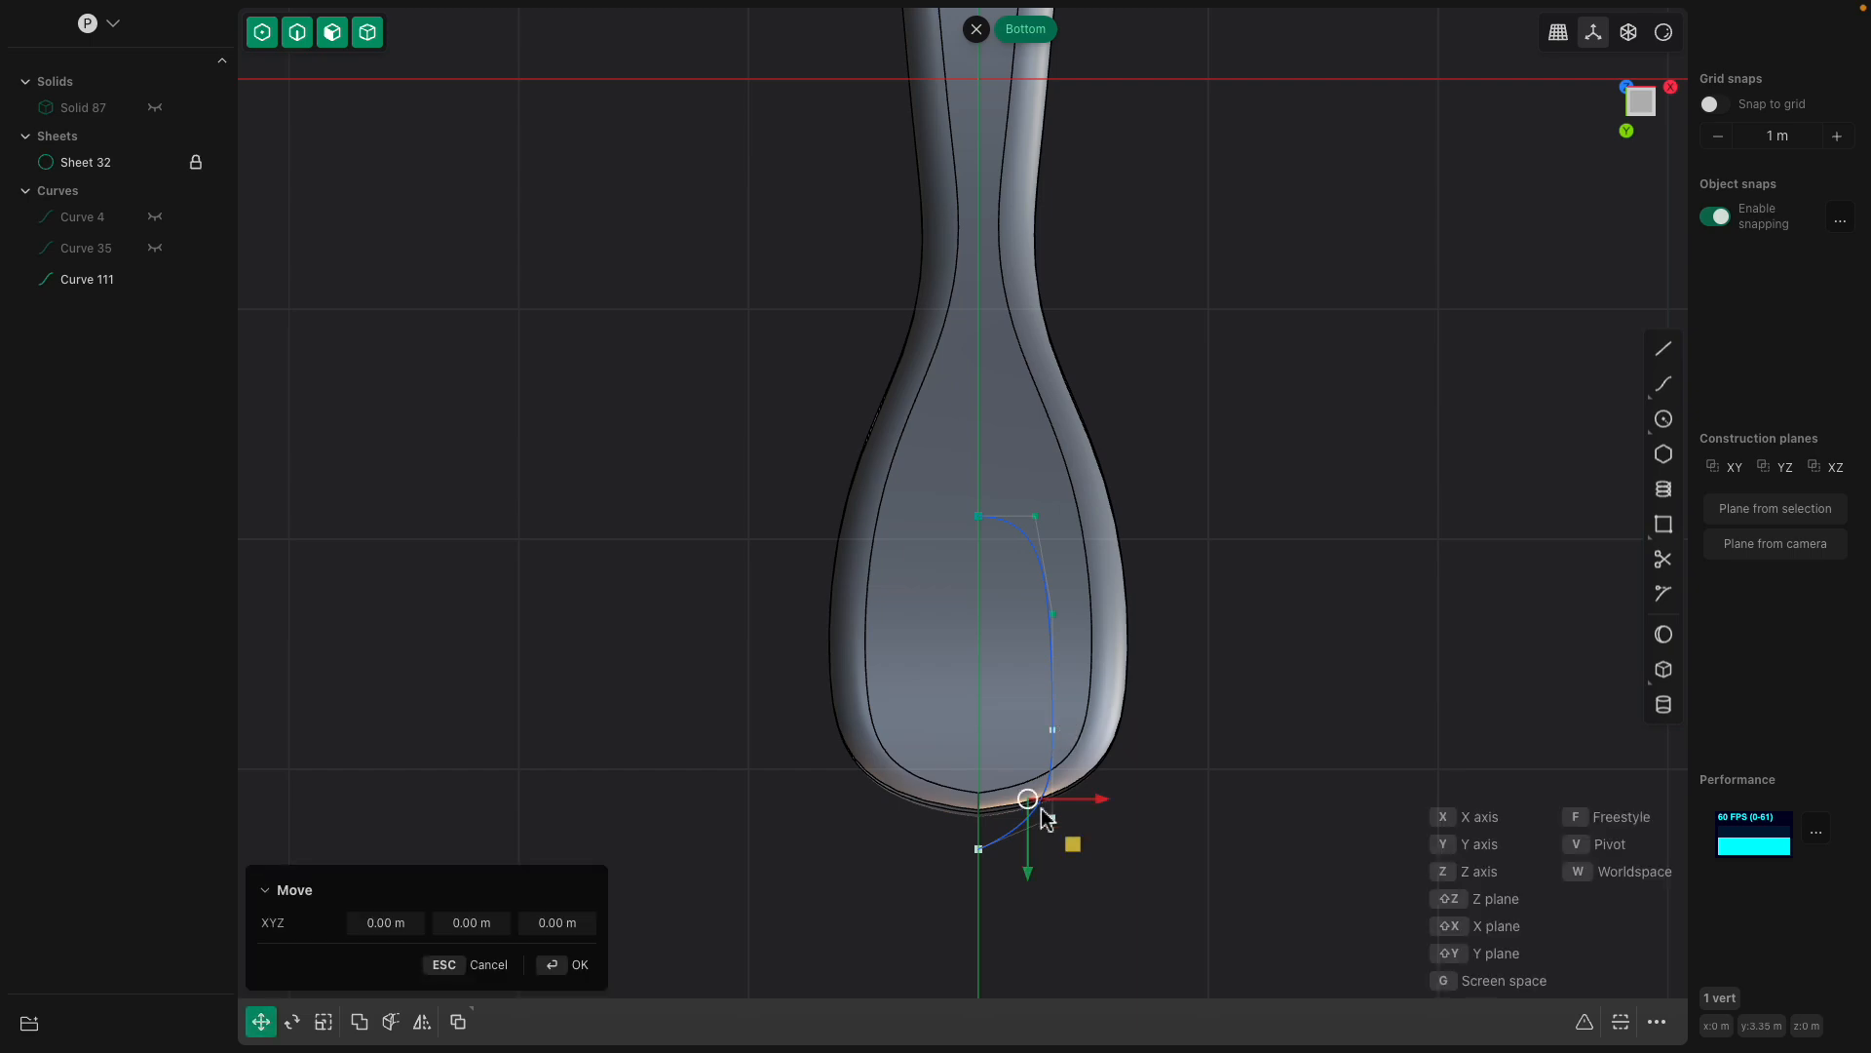
Move the half-outline curve's lower points about 0.31 m along −Y and its upper centreline endpoint about 0.44 m along −Y.
{"action": "scroll", "coordinate": [1162, 731], "scroll_direction": "up", "scroll_amount": 2}
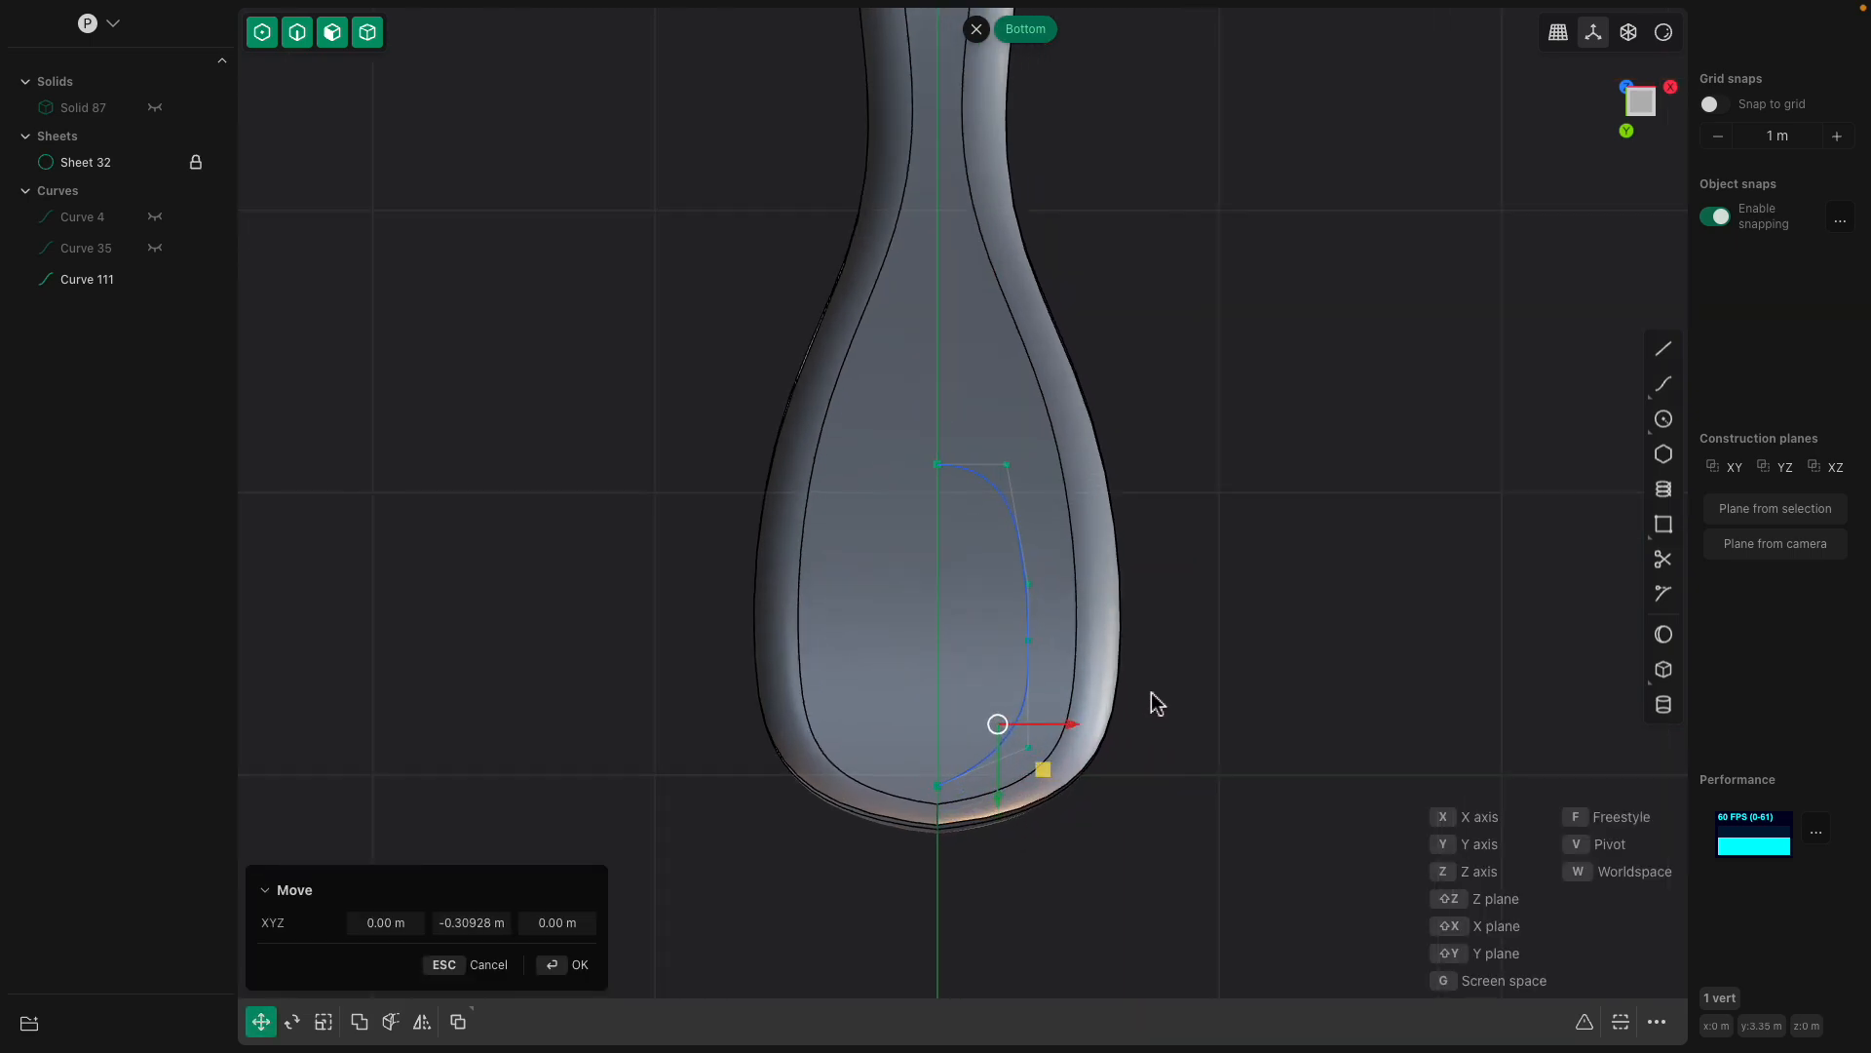
{"action": "left_click", "coordinate": [944, 477]}
{"action": "key", "text": "g"}
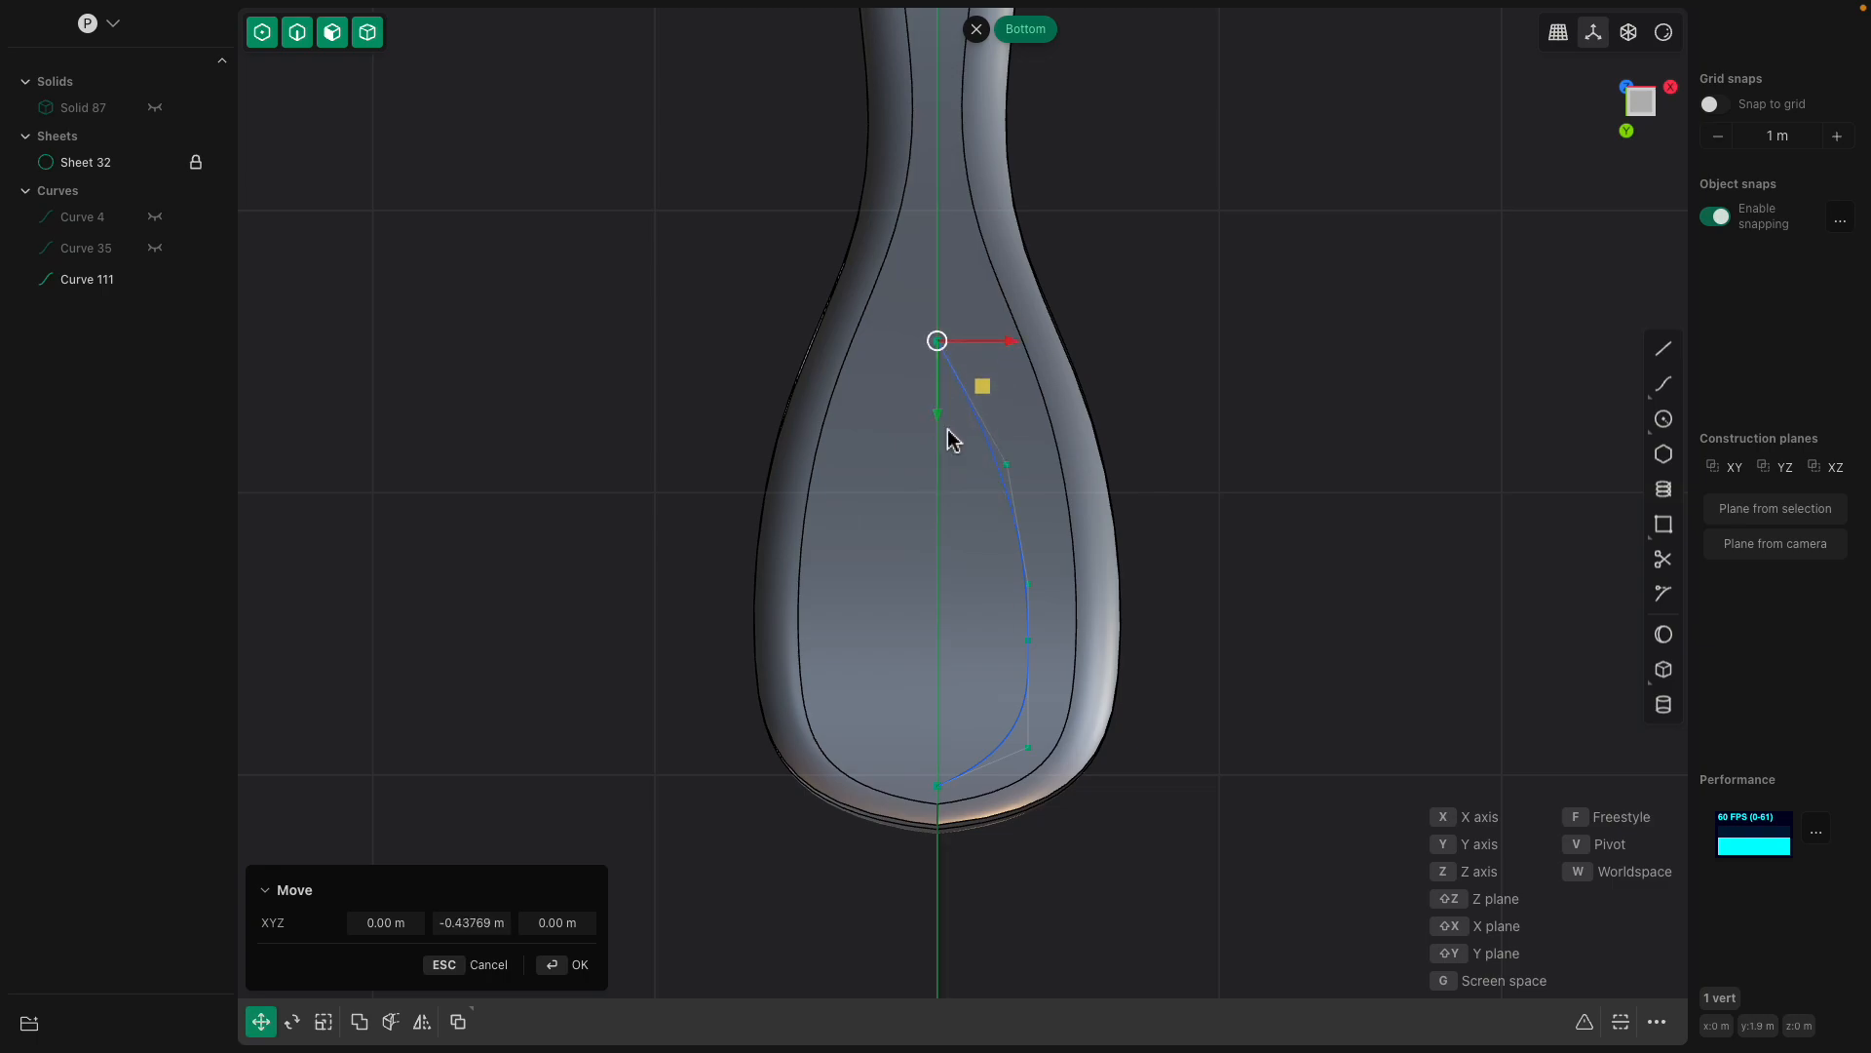
{"action": "left_click", "coordinate": [952, 434]}
Raise the curve's upper outer control point beside the top endpoint, and shift that endpoint about another 0.14 m along −Y.
{"action": "left_click", "coordinate": [1008, 467]}
{"action": "key", "text": "g"}
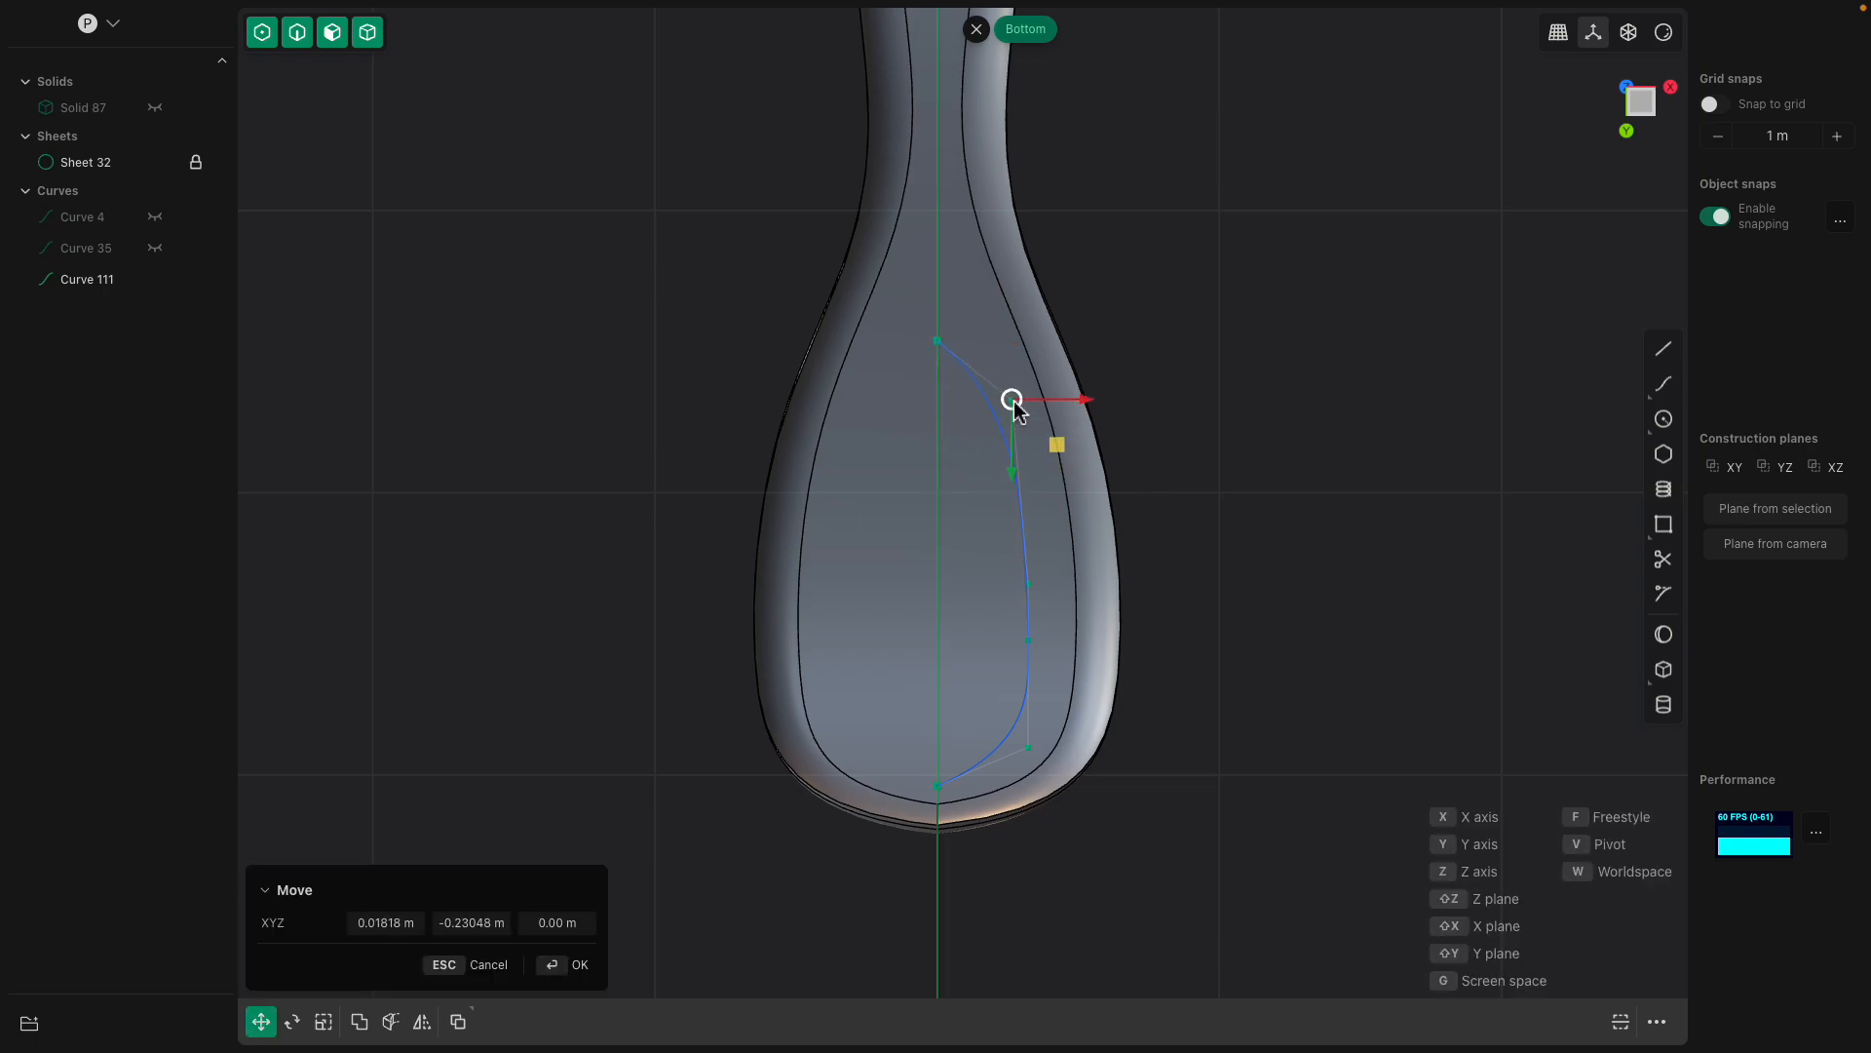
{"action": "left_click", "coordinate": [1017, 377]}
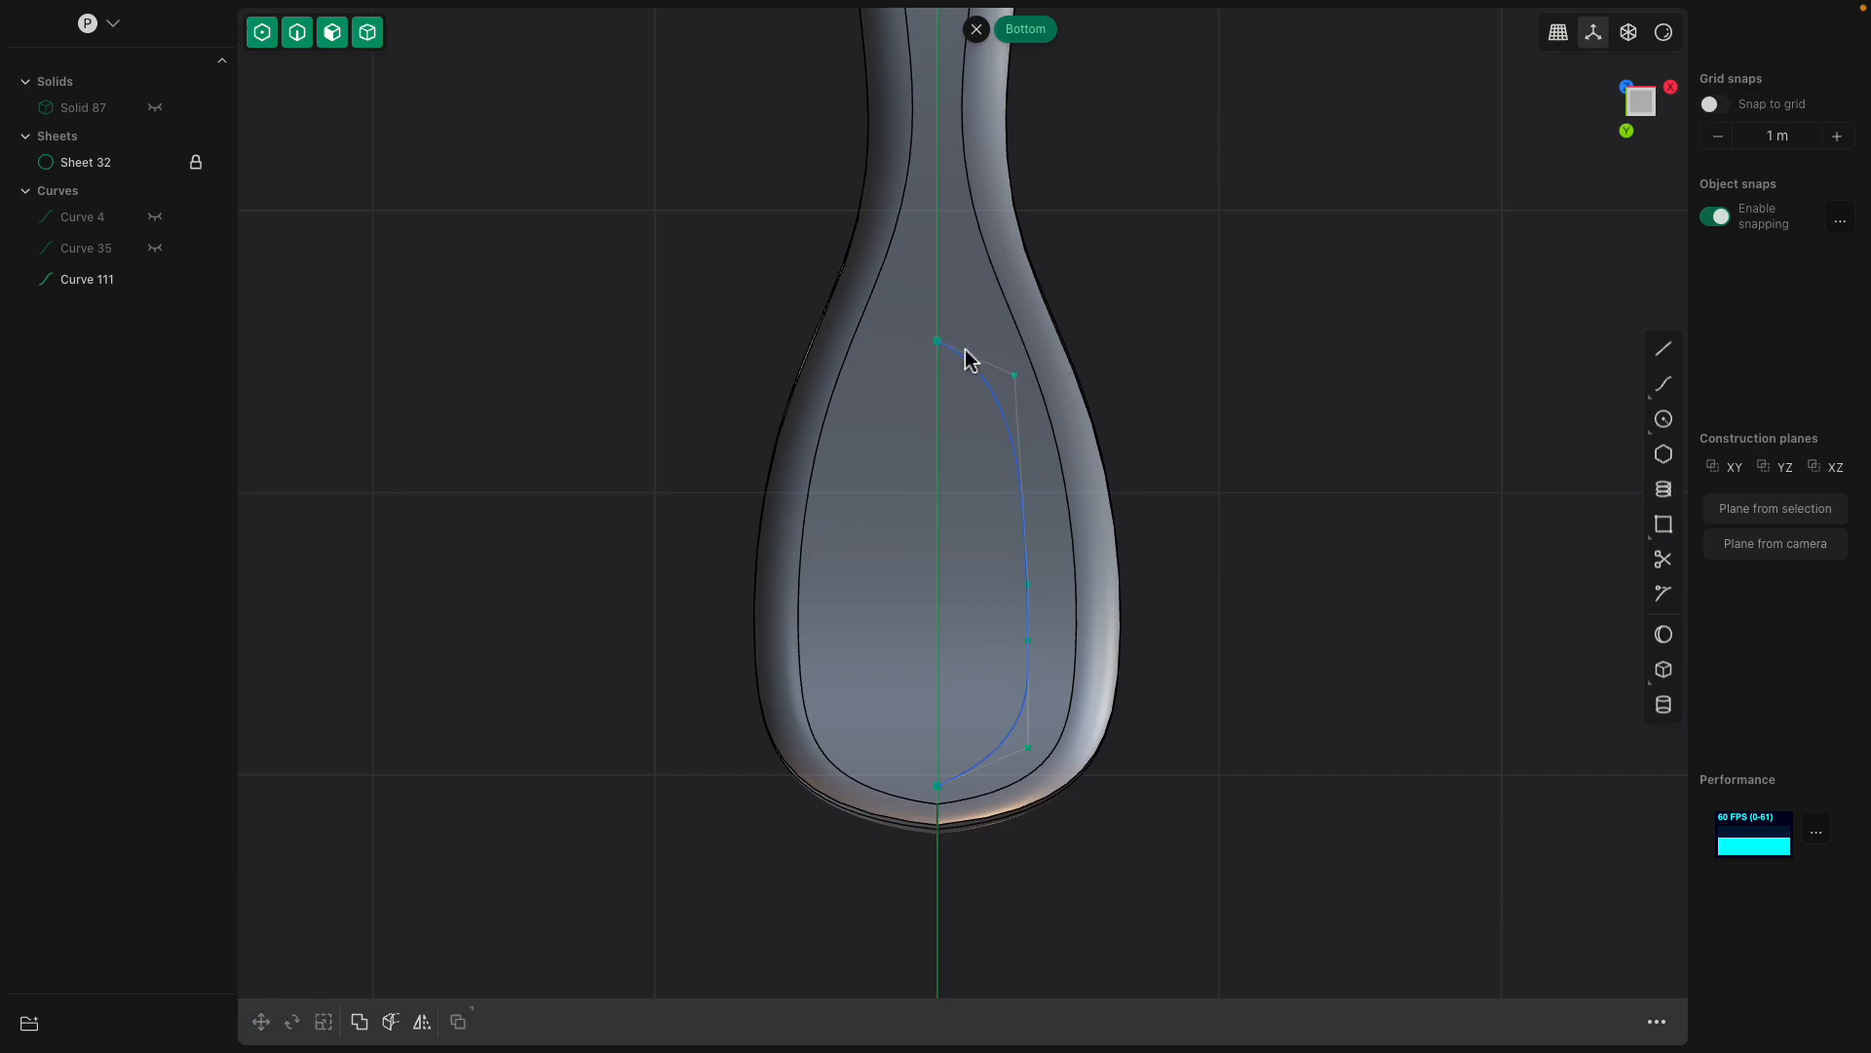
{"action": "left_click", "coordinate": [942, 345]}
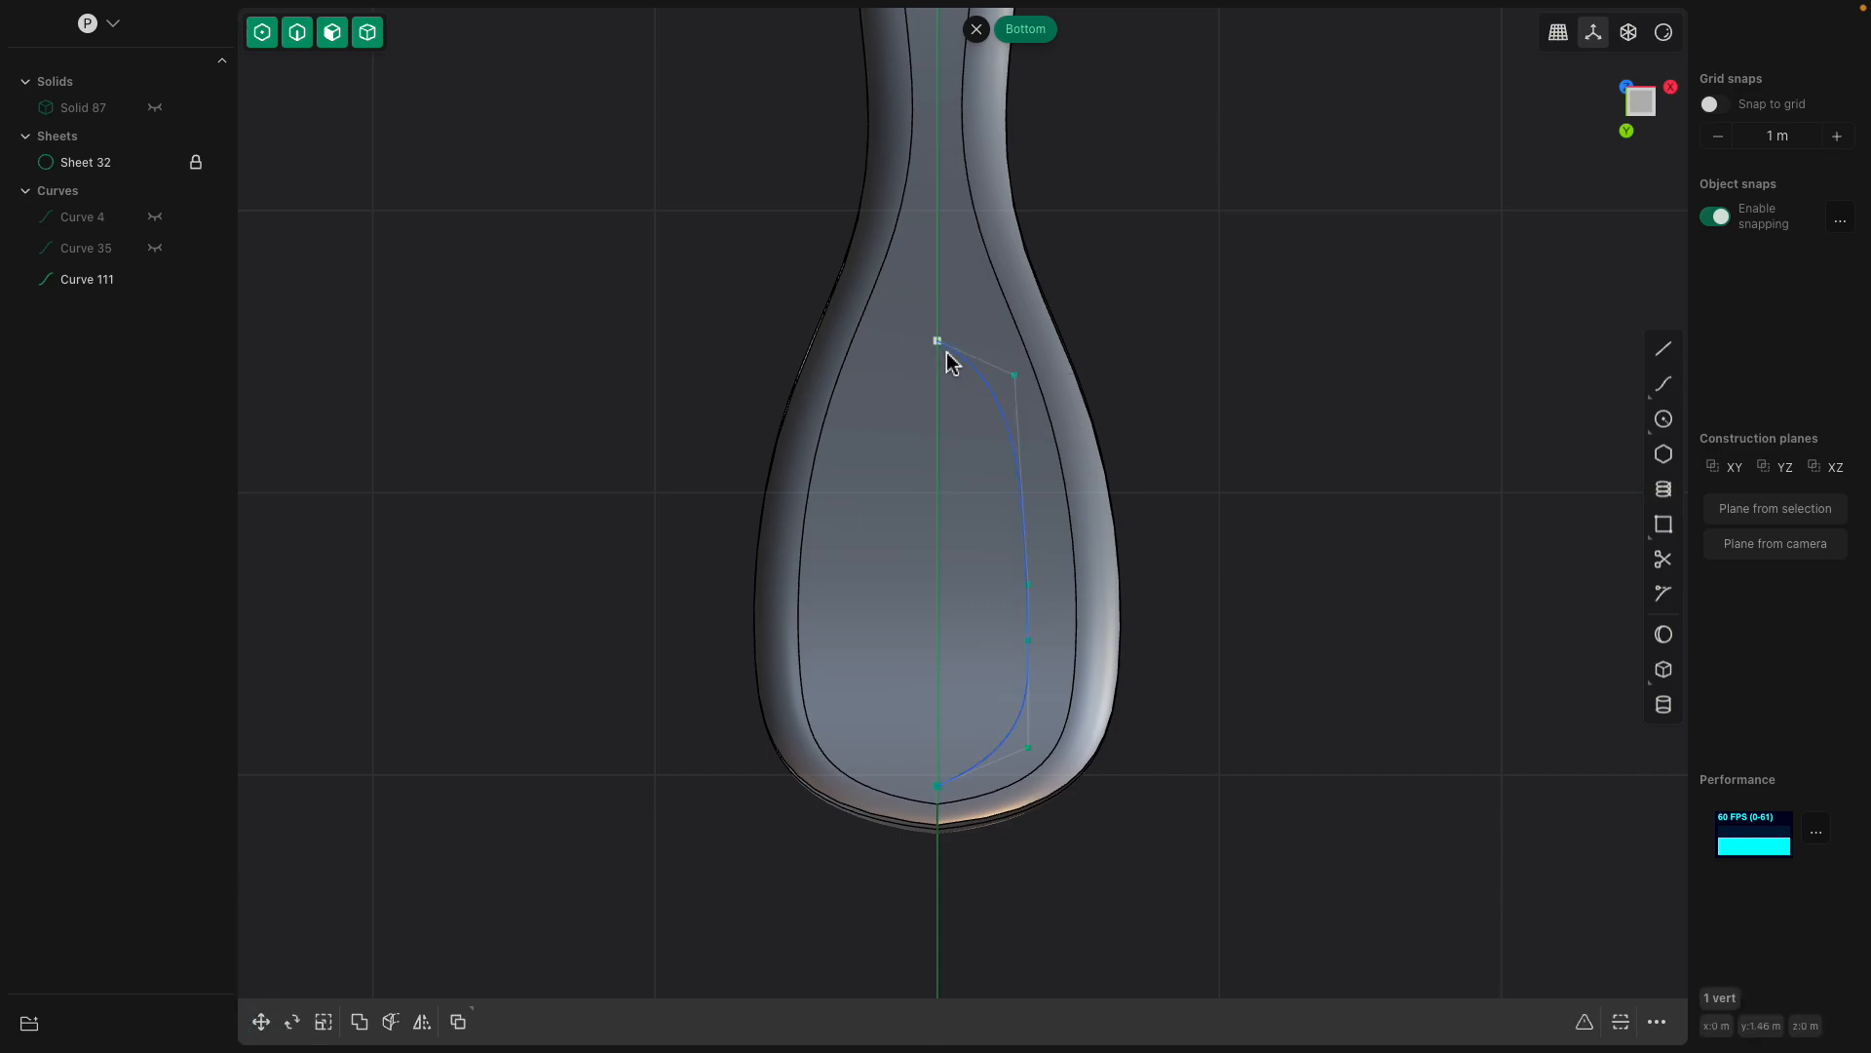
{"action": "key", "text": "g"}
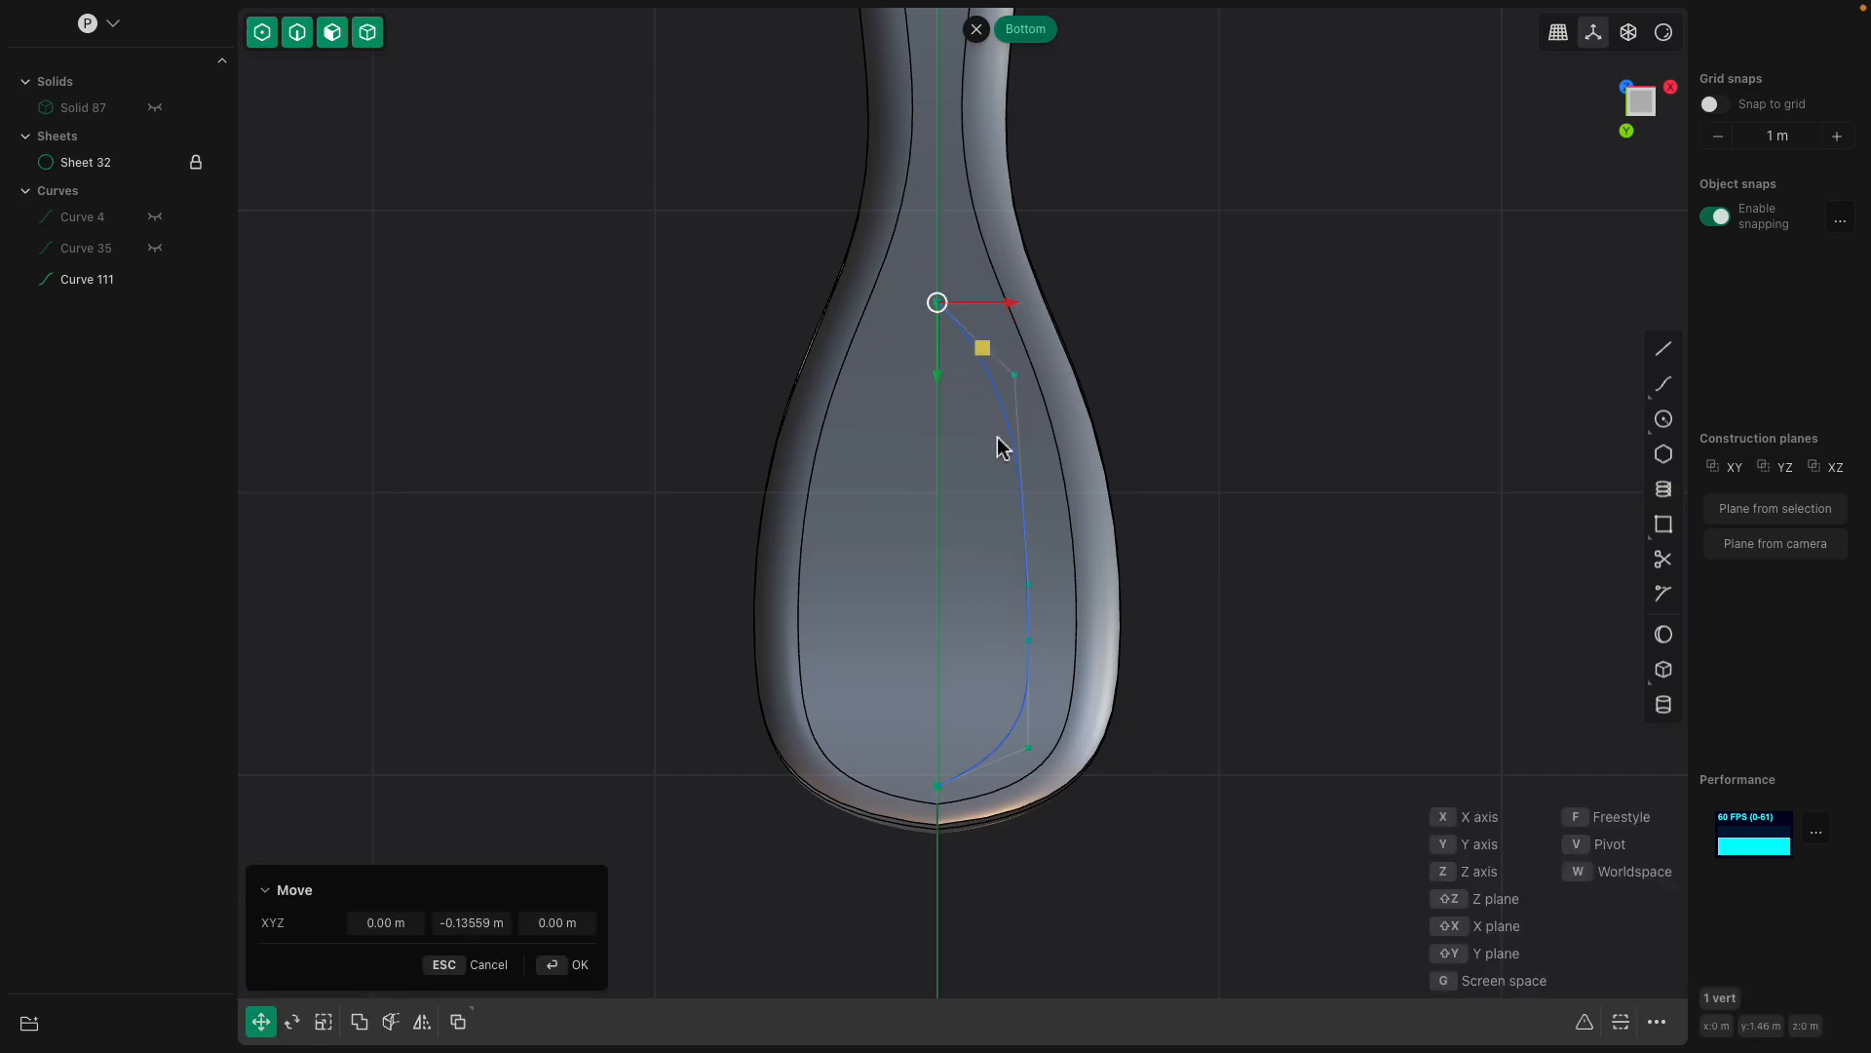
{"action": "left_click", "coordinate": [1006, 451]}
Move the curve's two middle side control points along −Y toward the handle's narrow waist.
{"action": "left_click", "coordinate": [1029, 586]}
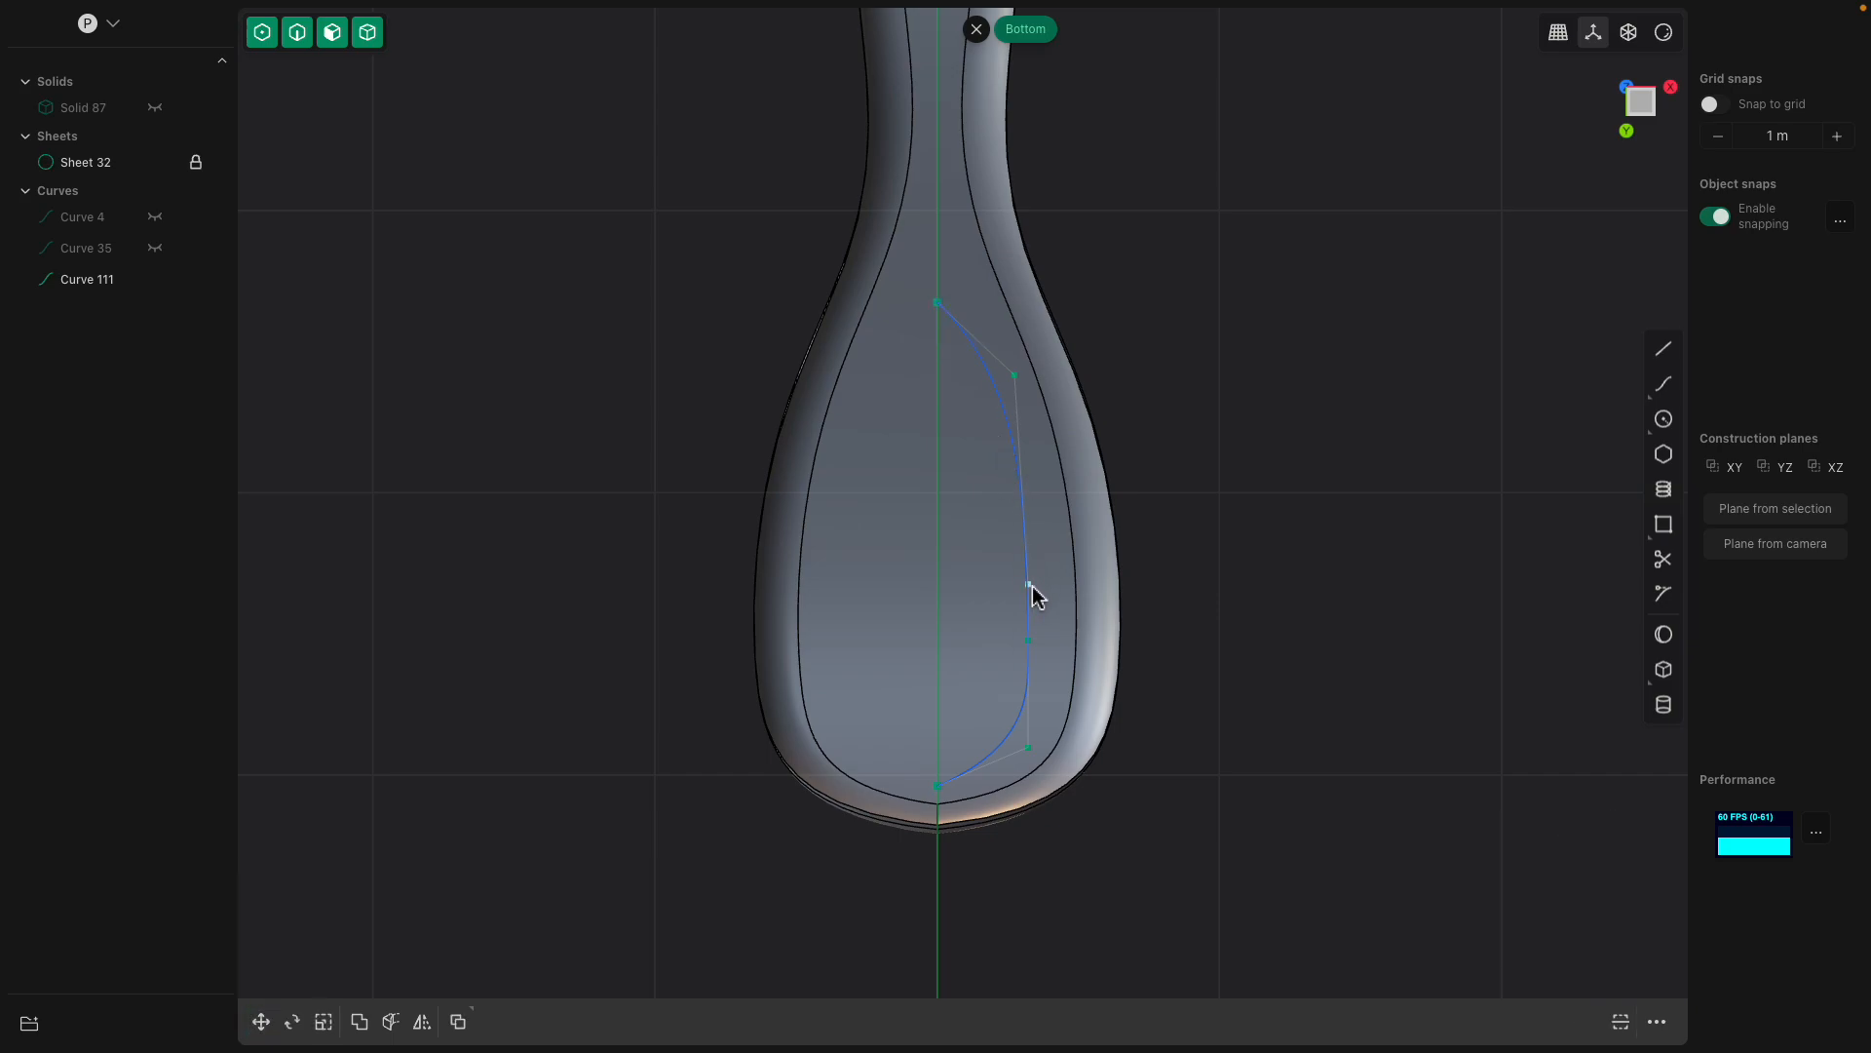
{"action": "key", "text": "g"}
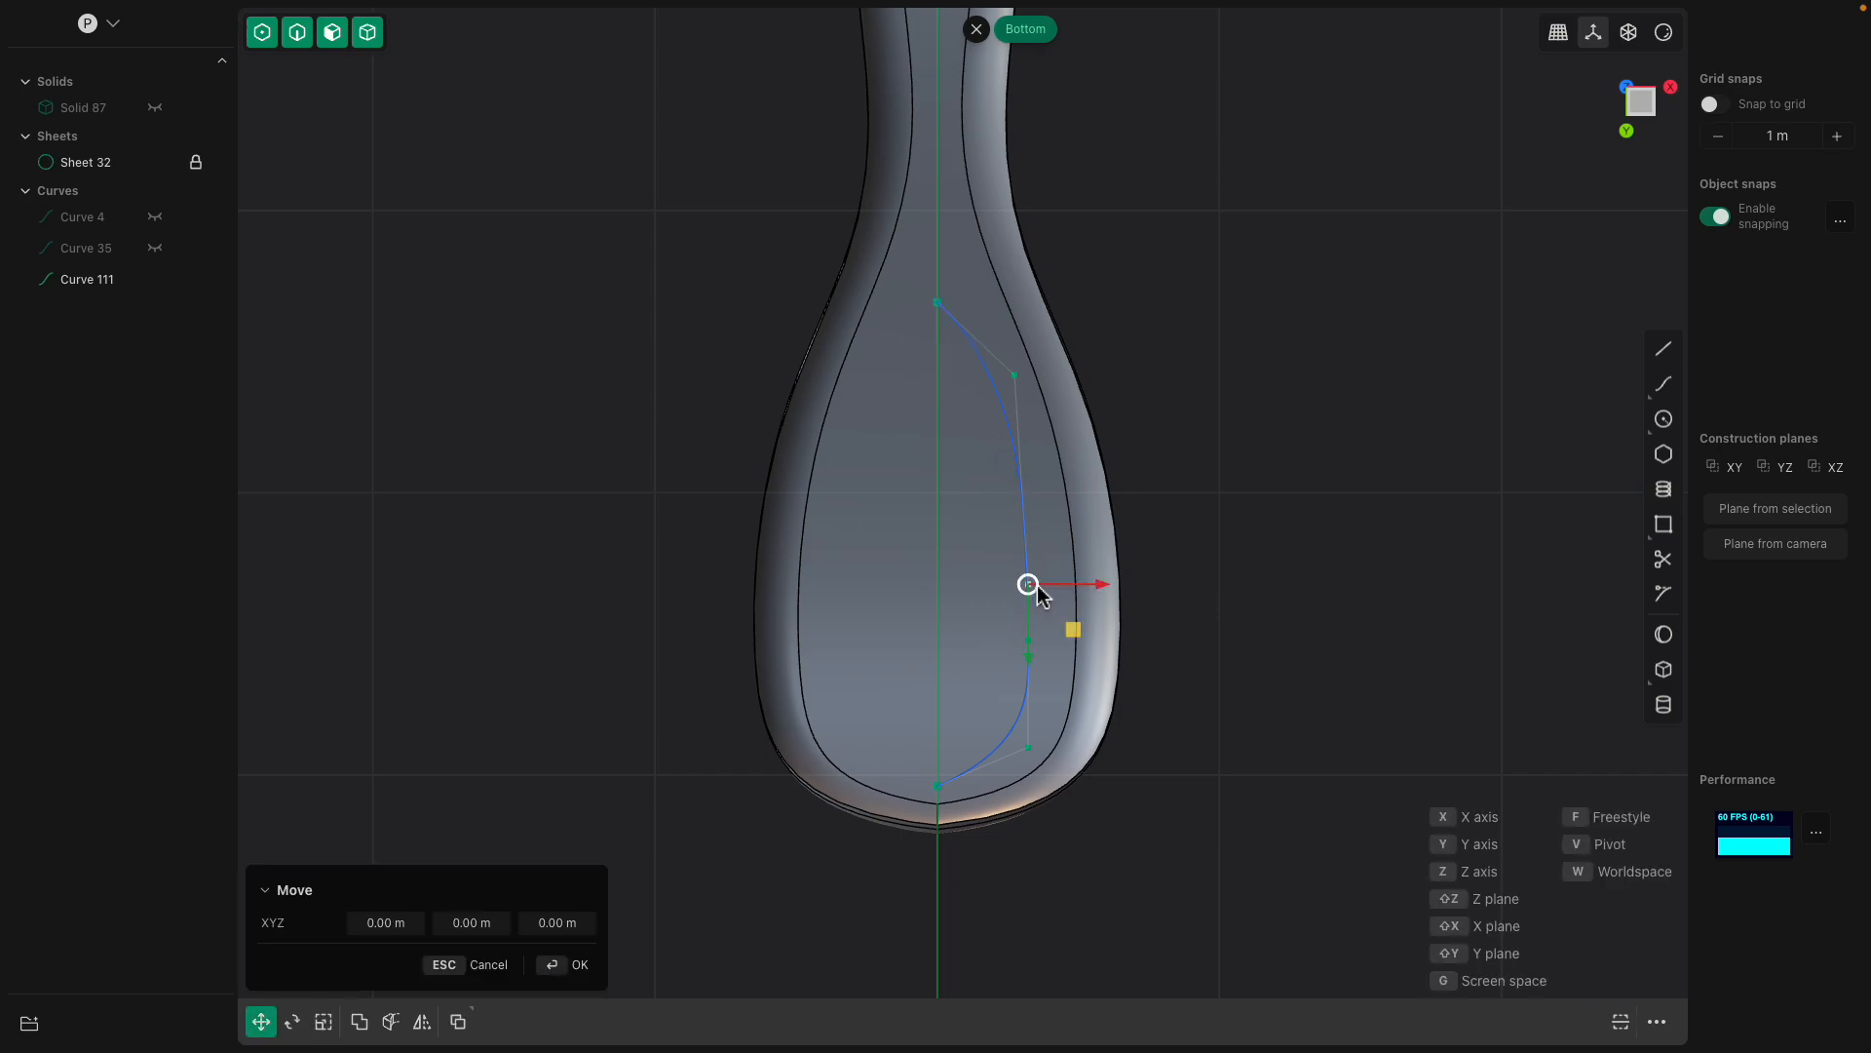
{"action": "left_click", "coordinate": [1049, 531]}
{"action": "left_click", "coordinate": [1023, 641]}
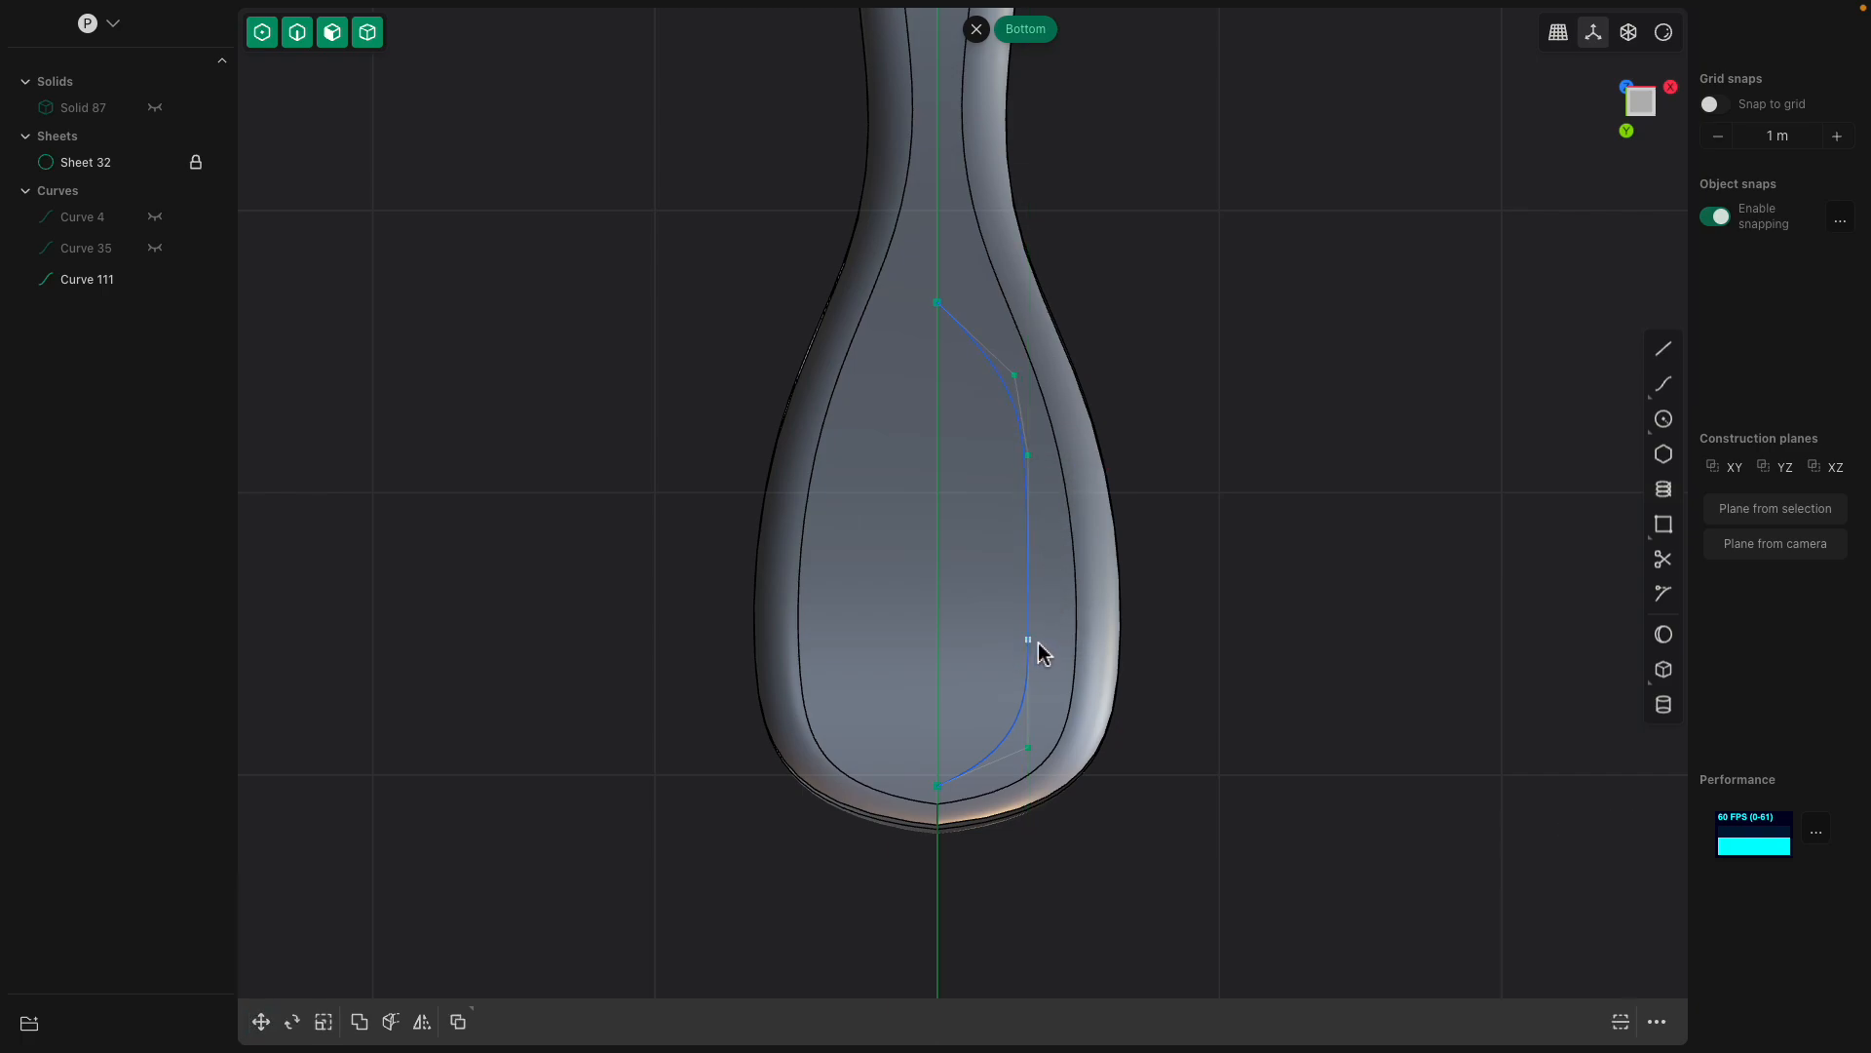
{"action": "key", "text": "g"}
{"action": "left_click", "coordinate": [1038, 749]}
Move the curve's lower outer control point by about 0.095 m in X and −0.074 m in Y.
{"action": "left_click", "coordinate": [1031, 747]}
{"action": "key", "text": "g"}
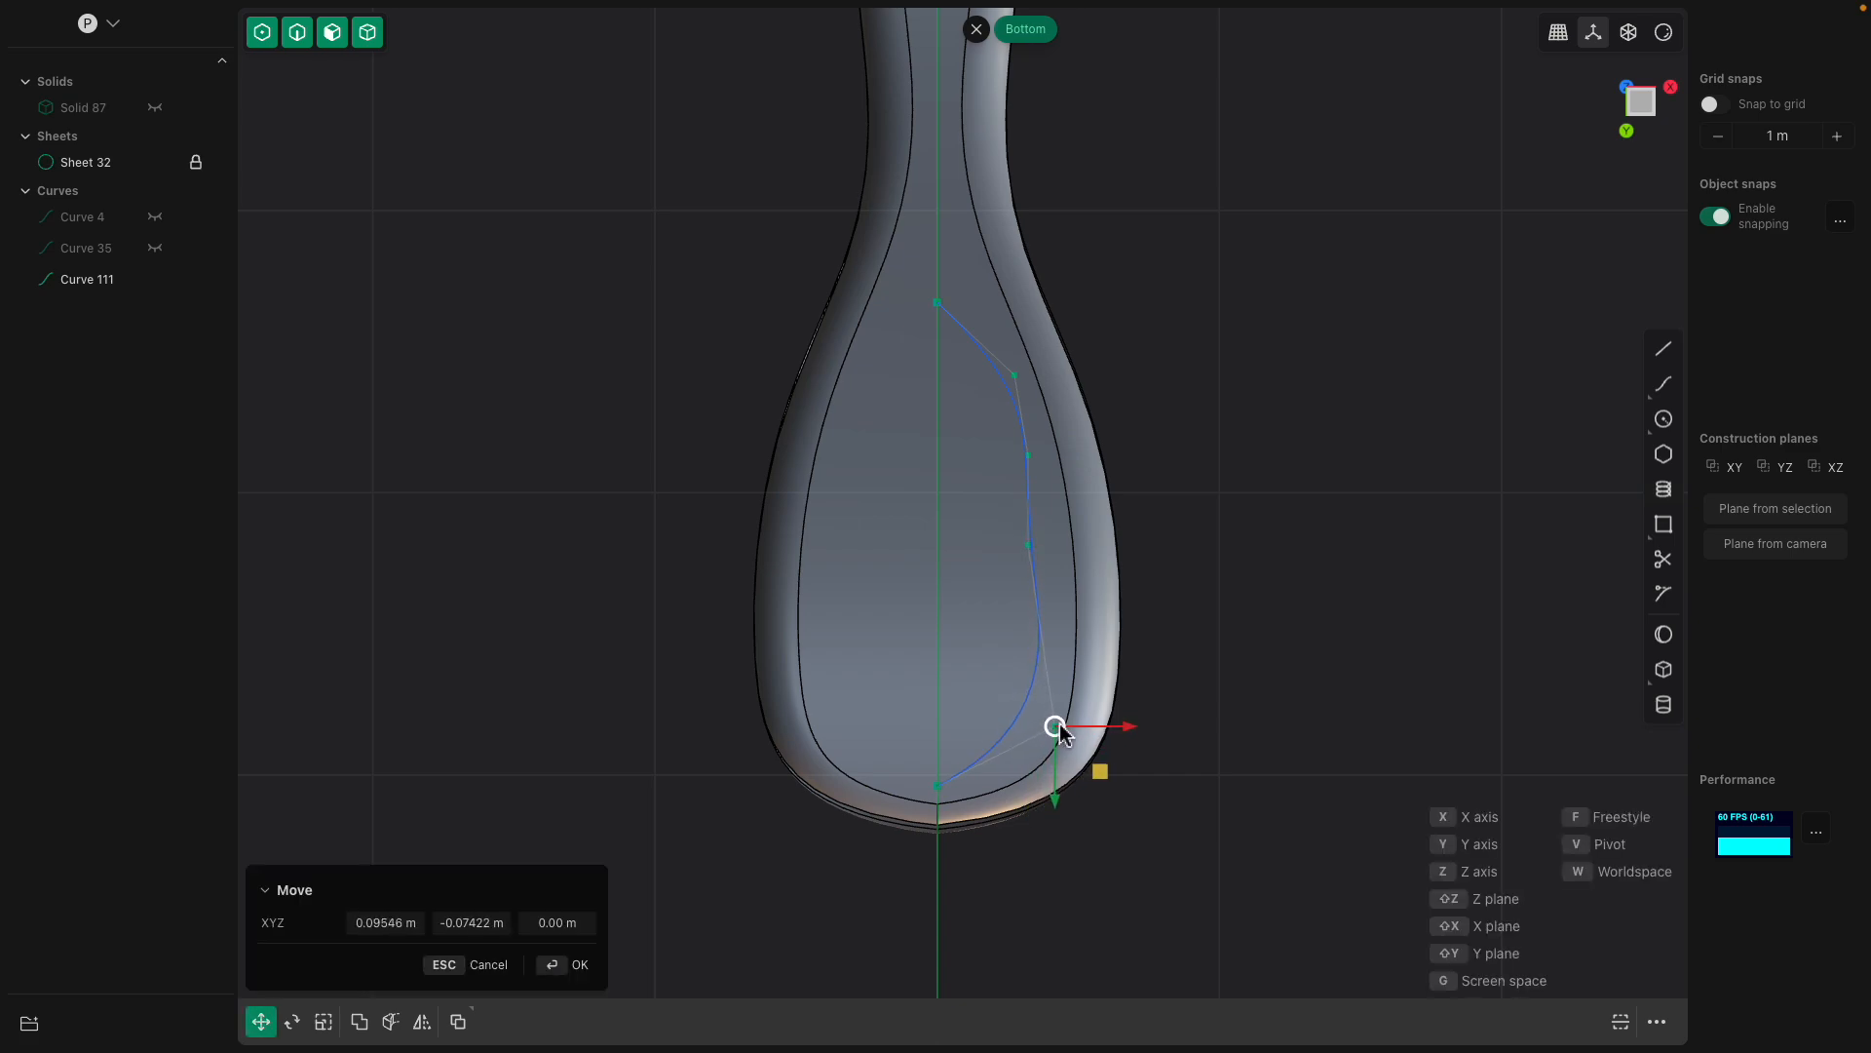
{"action": "key", "text": "Return"}
Shift the curve's two middle side control points outward, moving the upper one about 0.044 m in X.
{"action": "key", "text": "g"}
{"action": "left_click", "coordinate": [1044, 543]}
{"action": "left_click", "coordinate": [1030, 455]}
{"action": "key", "text": "g"}
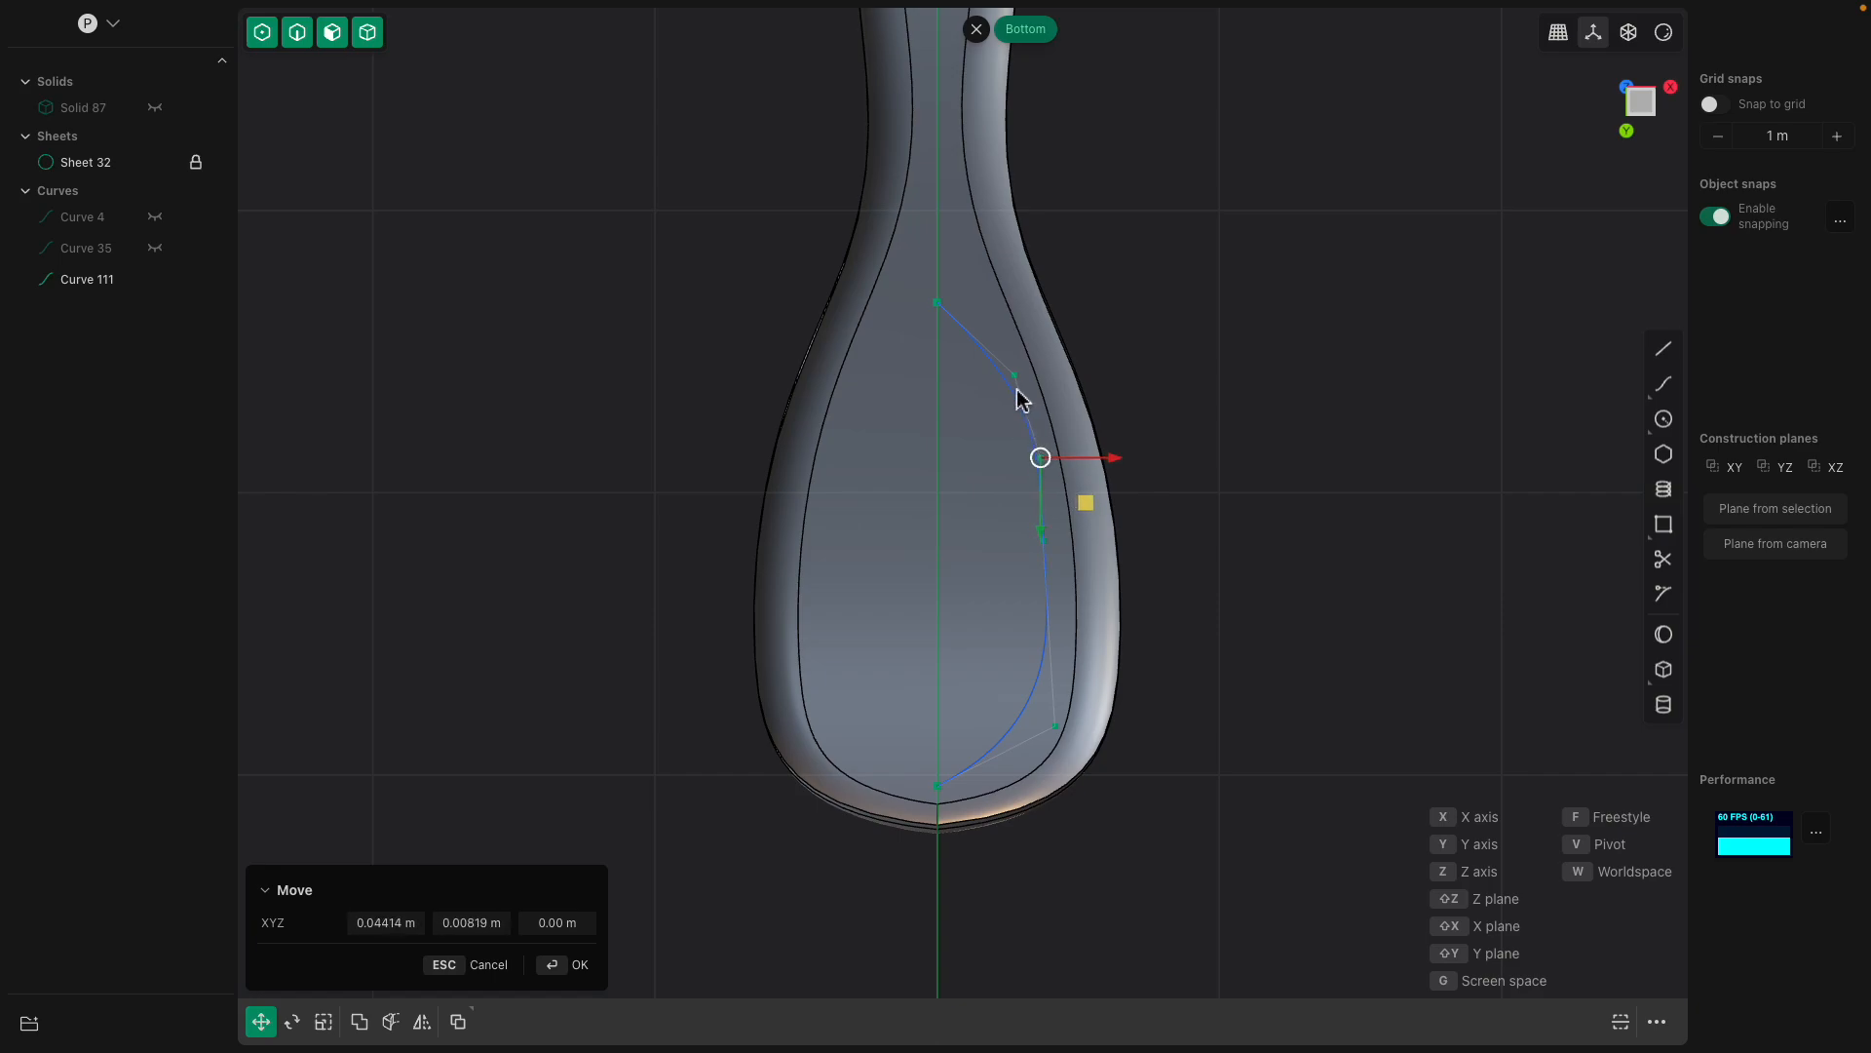
{"action": "middle_click_drag", "start_coordinate": [1253, 482], "coordinate": [1035, 704]}
{"action": "left_click", "coordinate": [1035, 704]}
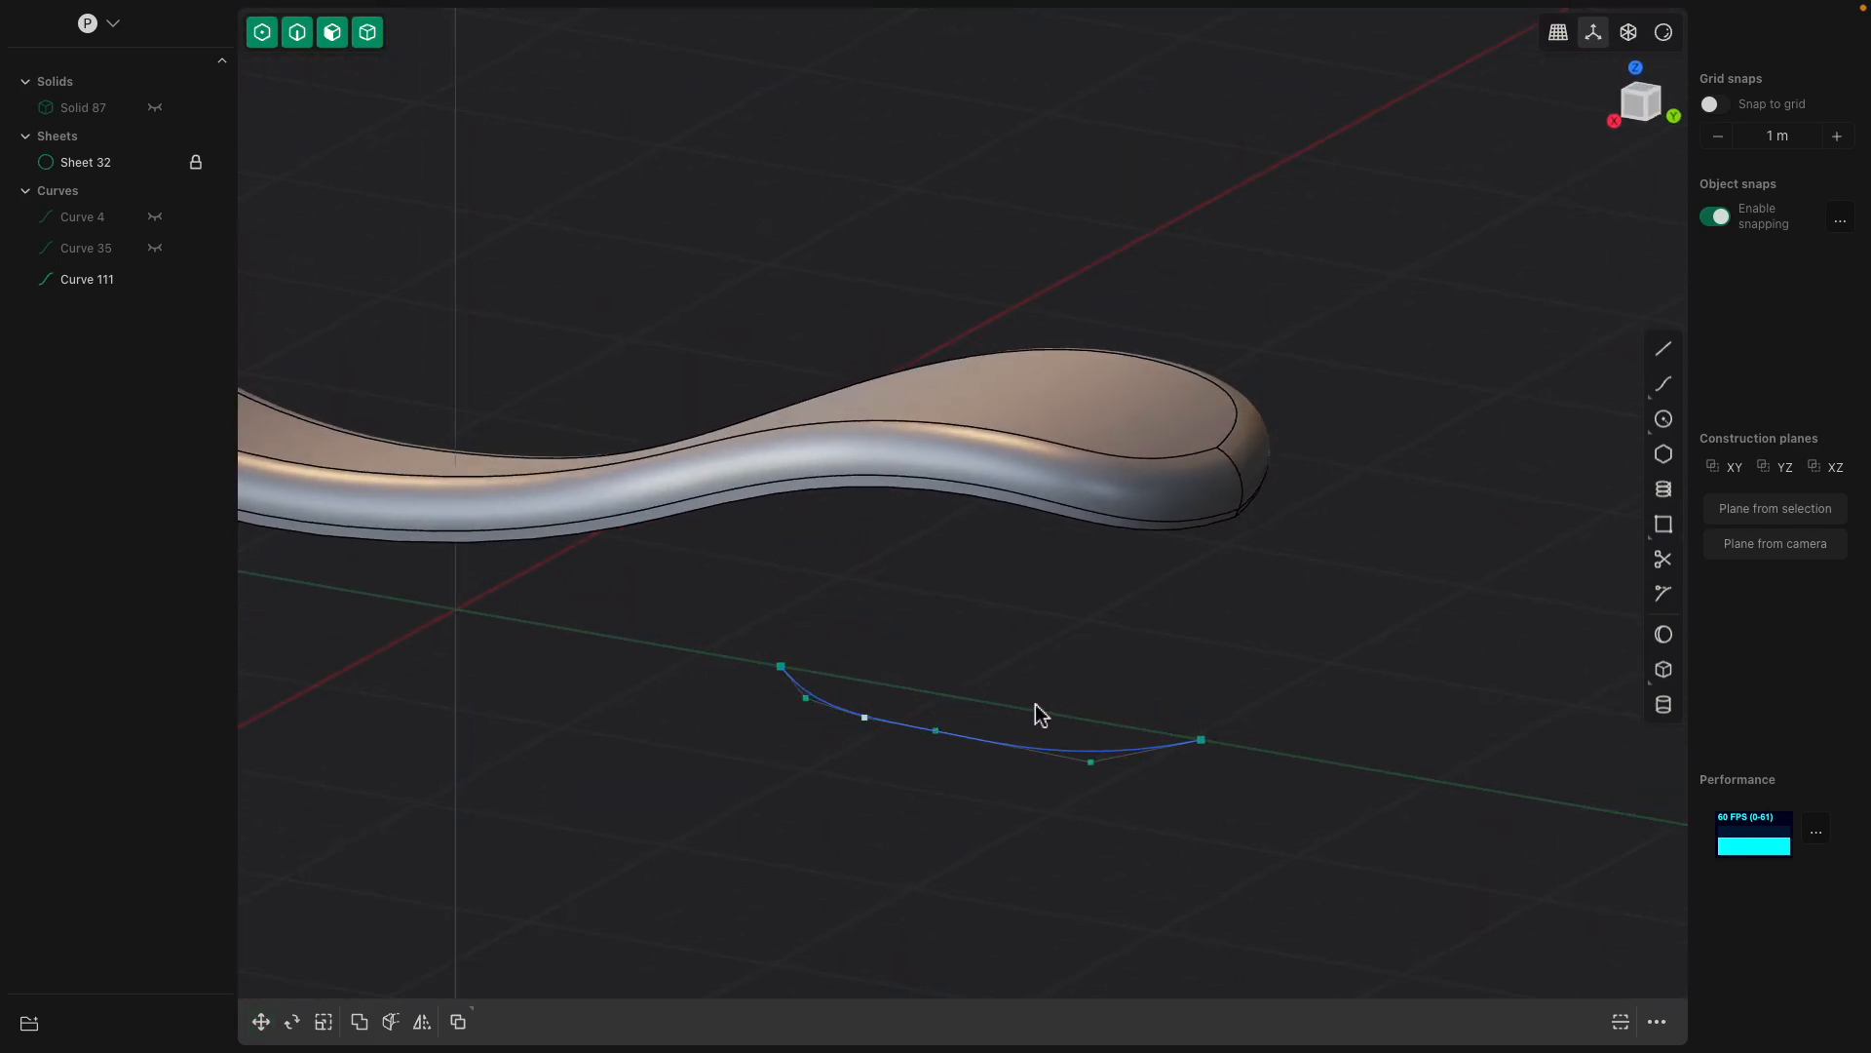
Mirror the half-outline curve across the centreline along the X direction to complete the closed outline.
{"action": "left_click", "coordinate": [1064, 750]}
{"action": "left_click", "coordinate": [423, 1022]}
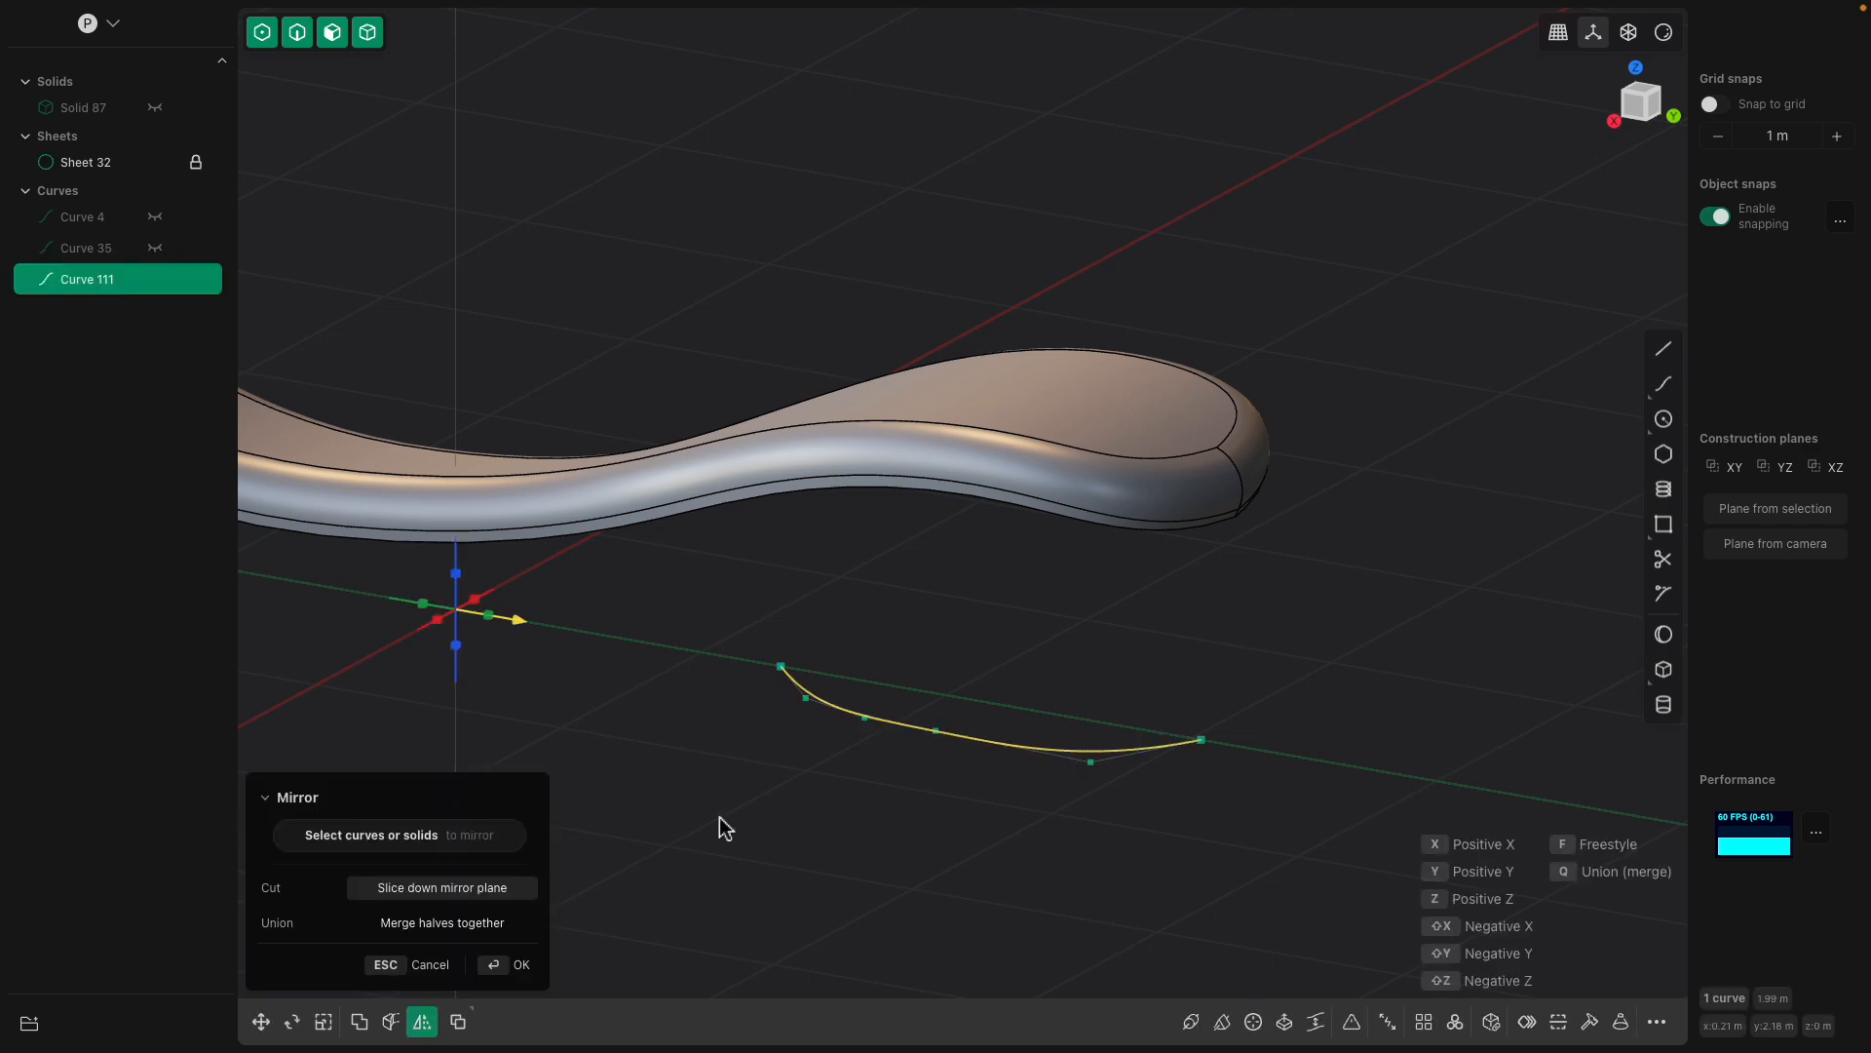
{"action": "left_click", "coordinate": [438, 622]}
{"action": "middle_click_drag", "start_coordinate": [435, 619], "coordinate": [978, 689]}
{"action": "key", "text": "Return"}
{"action": "key", "text": "e"}
{"action": "key", "text": "Escape"}
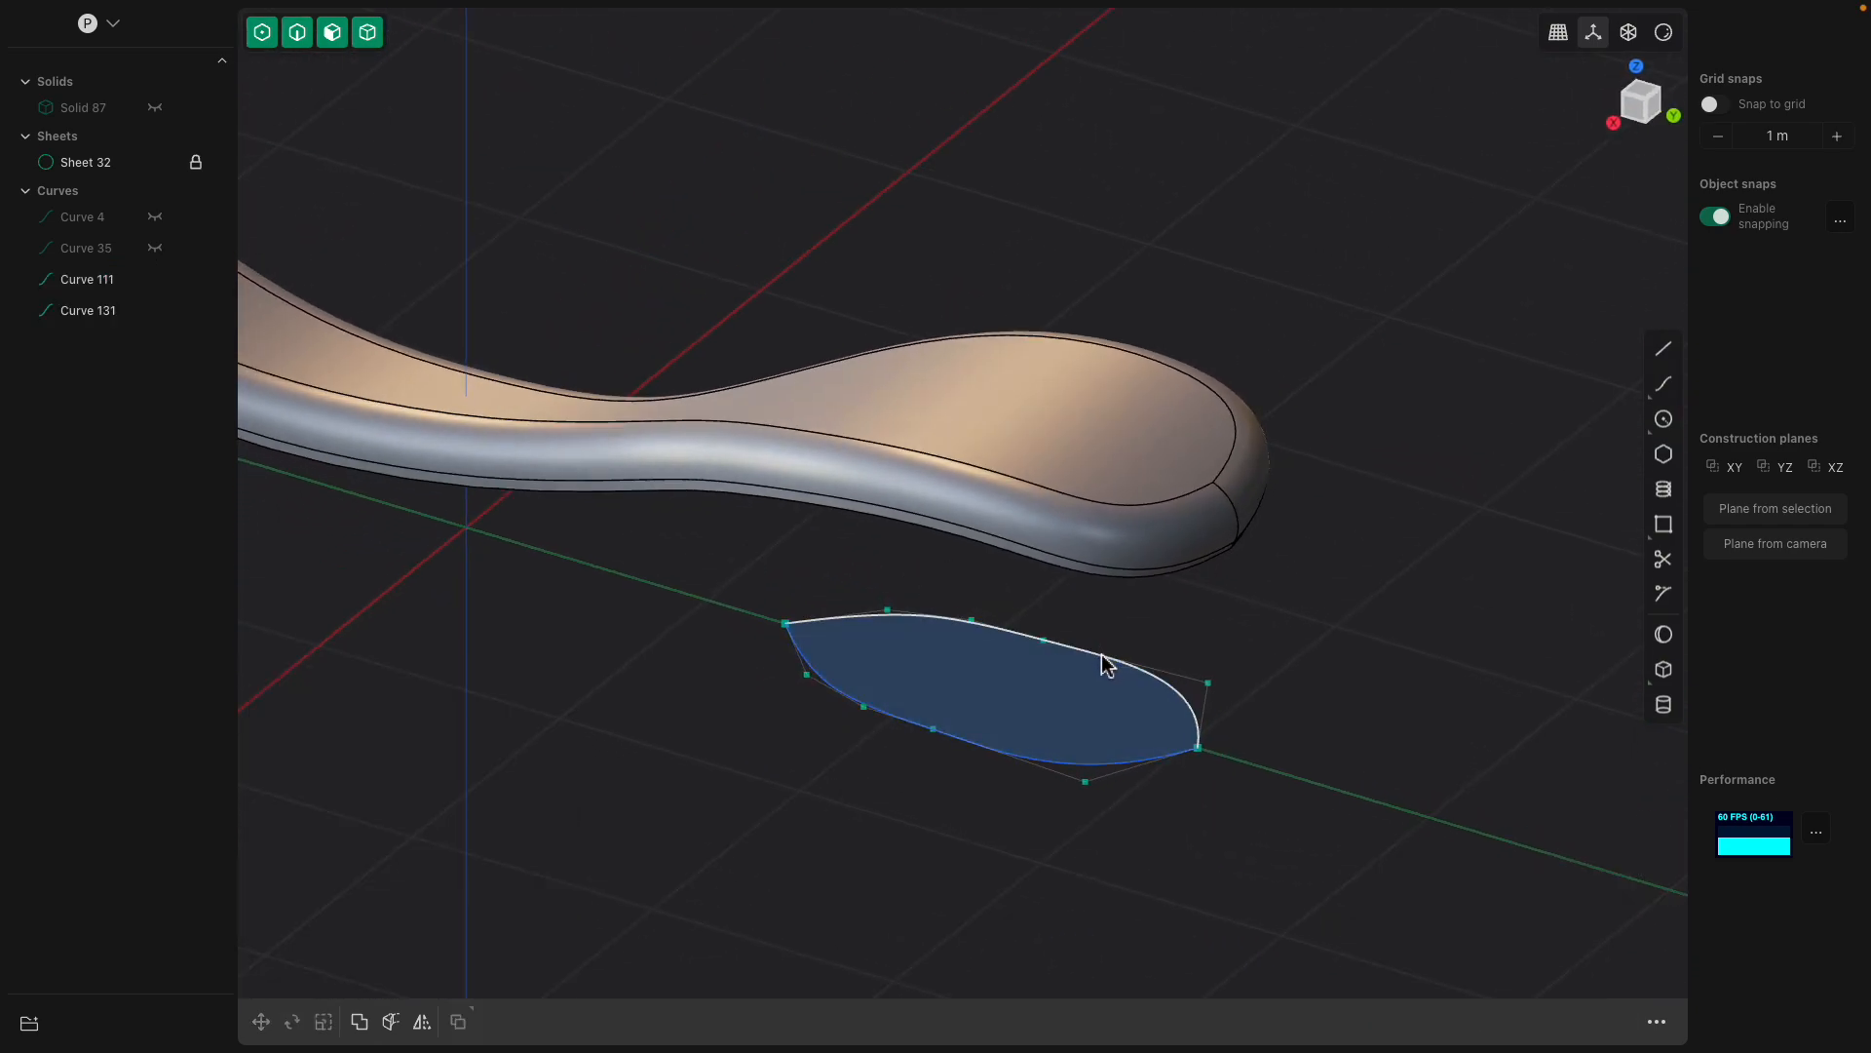
Join the two mirrored half-outline curves into a single closed curve.
{"action": "left_click", "coordinate": [1096, 660]}
{"action": "left_click", "coordinate": [1038, 766]}
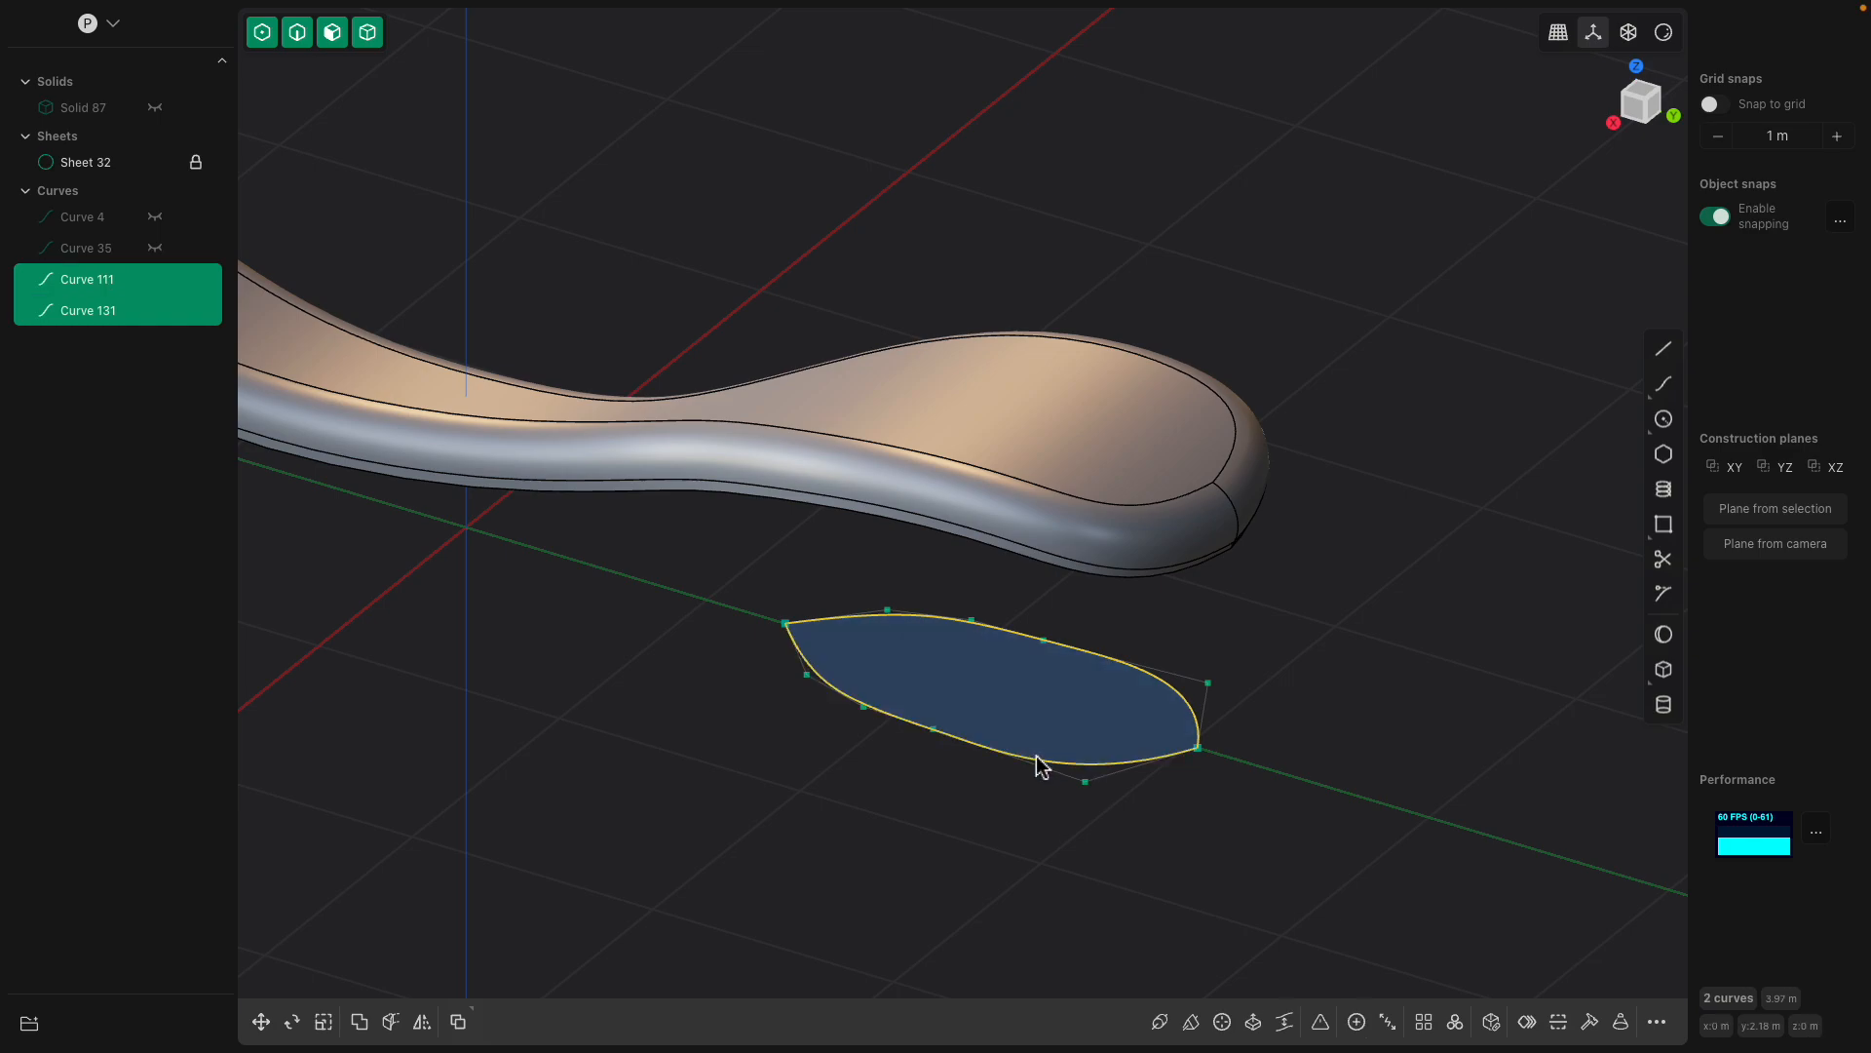
{"action": "left_click", "coordinate": [1038, 766]}
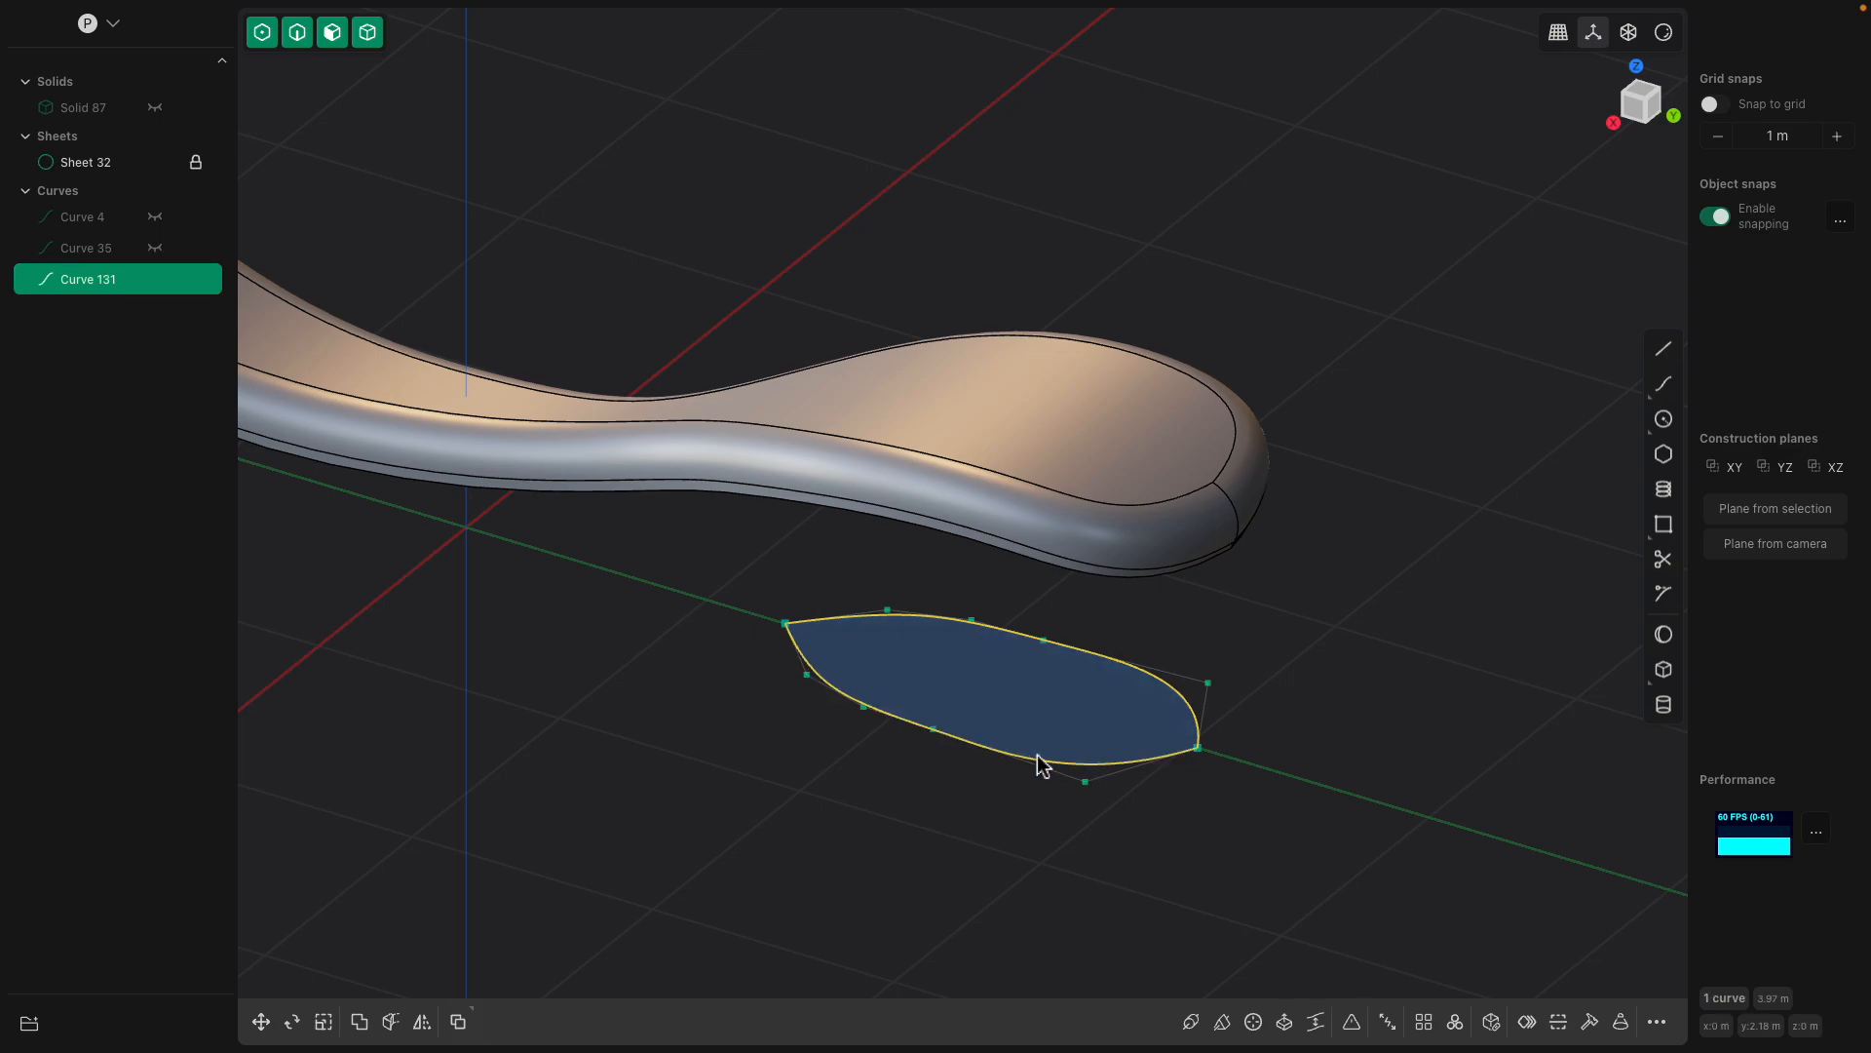
Fillet both pointed end vertices of the closed curve into smoothly rounded ends.
{"action": "left_click", "coordinate": [1200, 750]}
{"action": "left_click", "coordinate": [264, 37]}
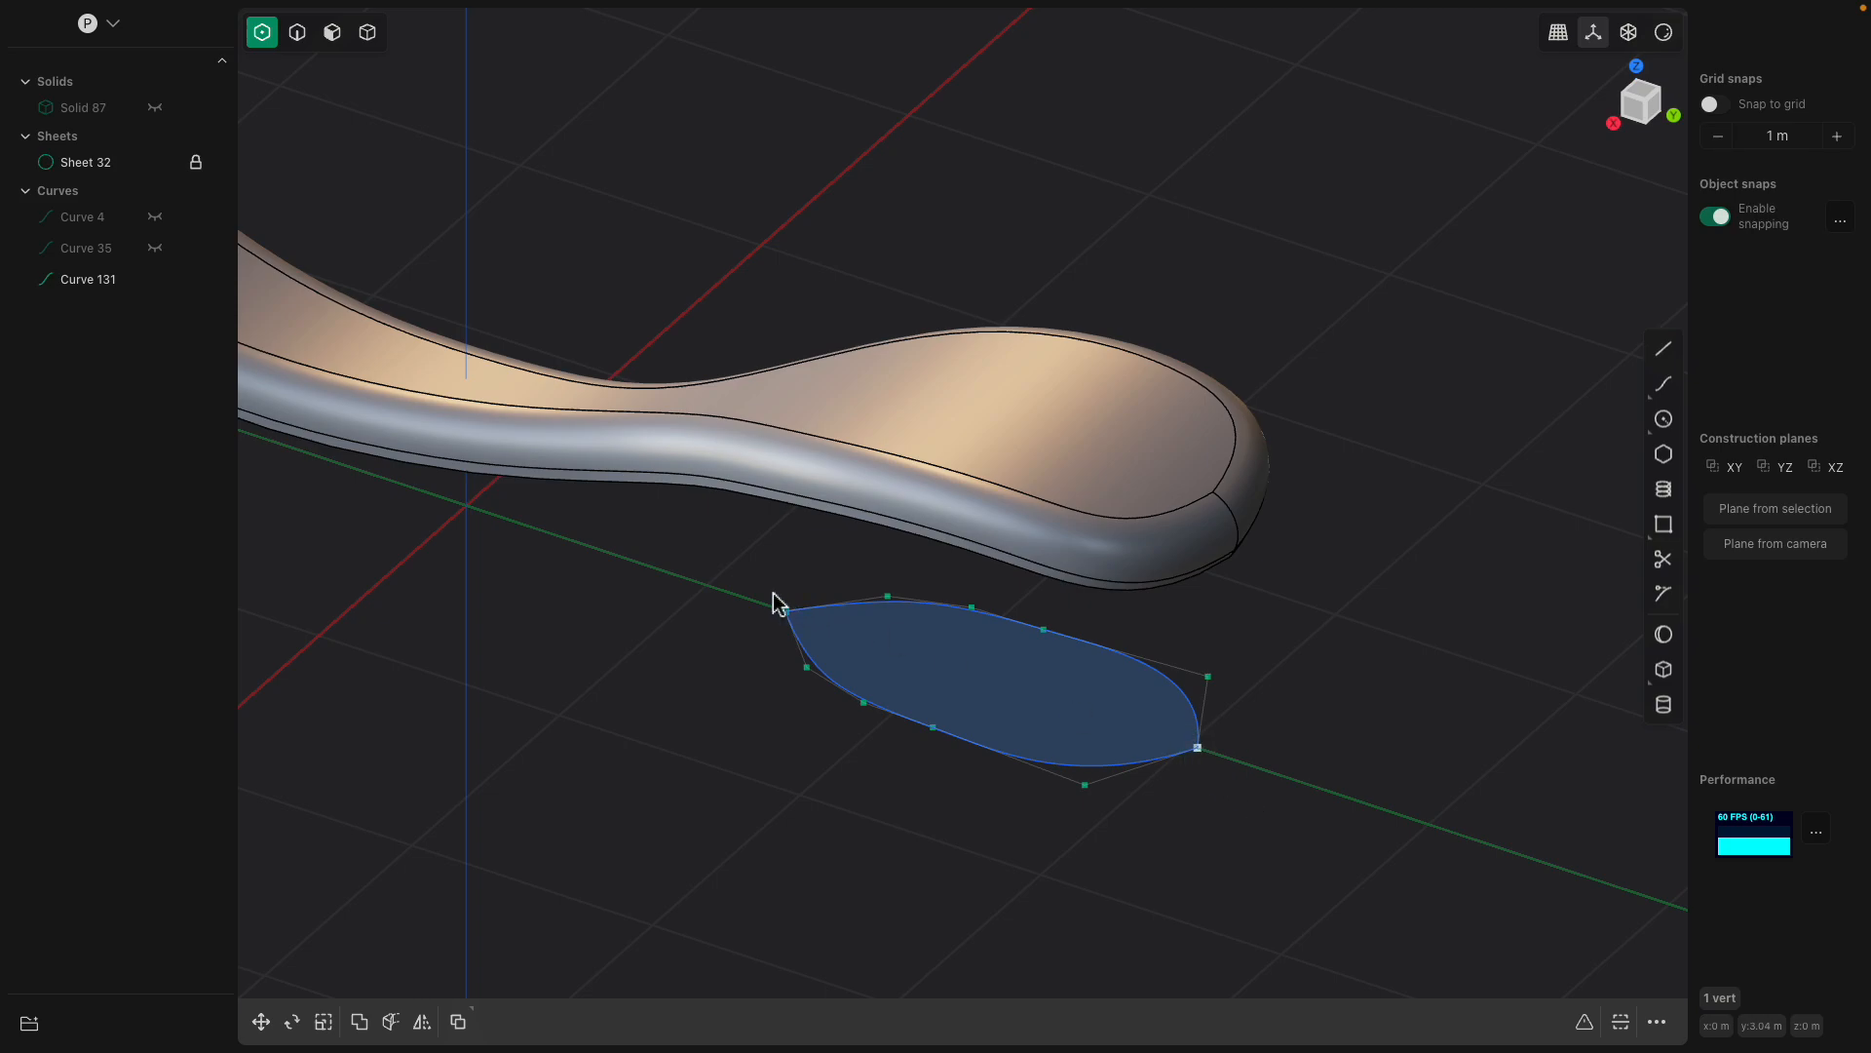
{"action": "key", "text": "f"}
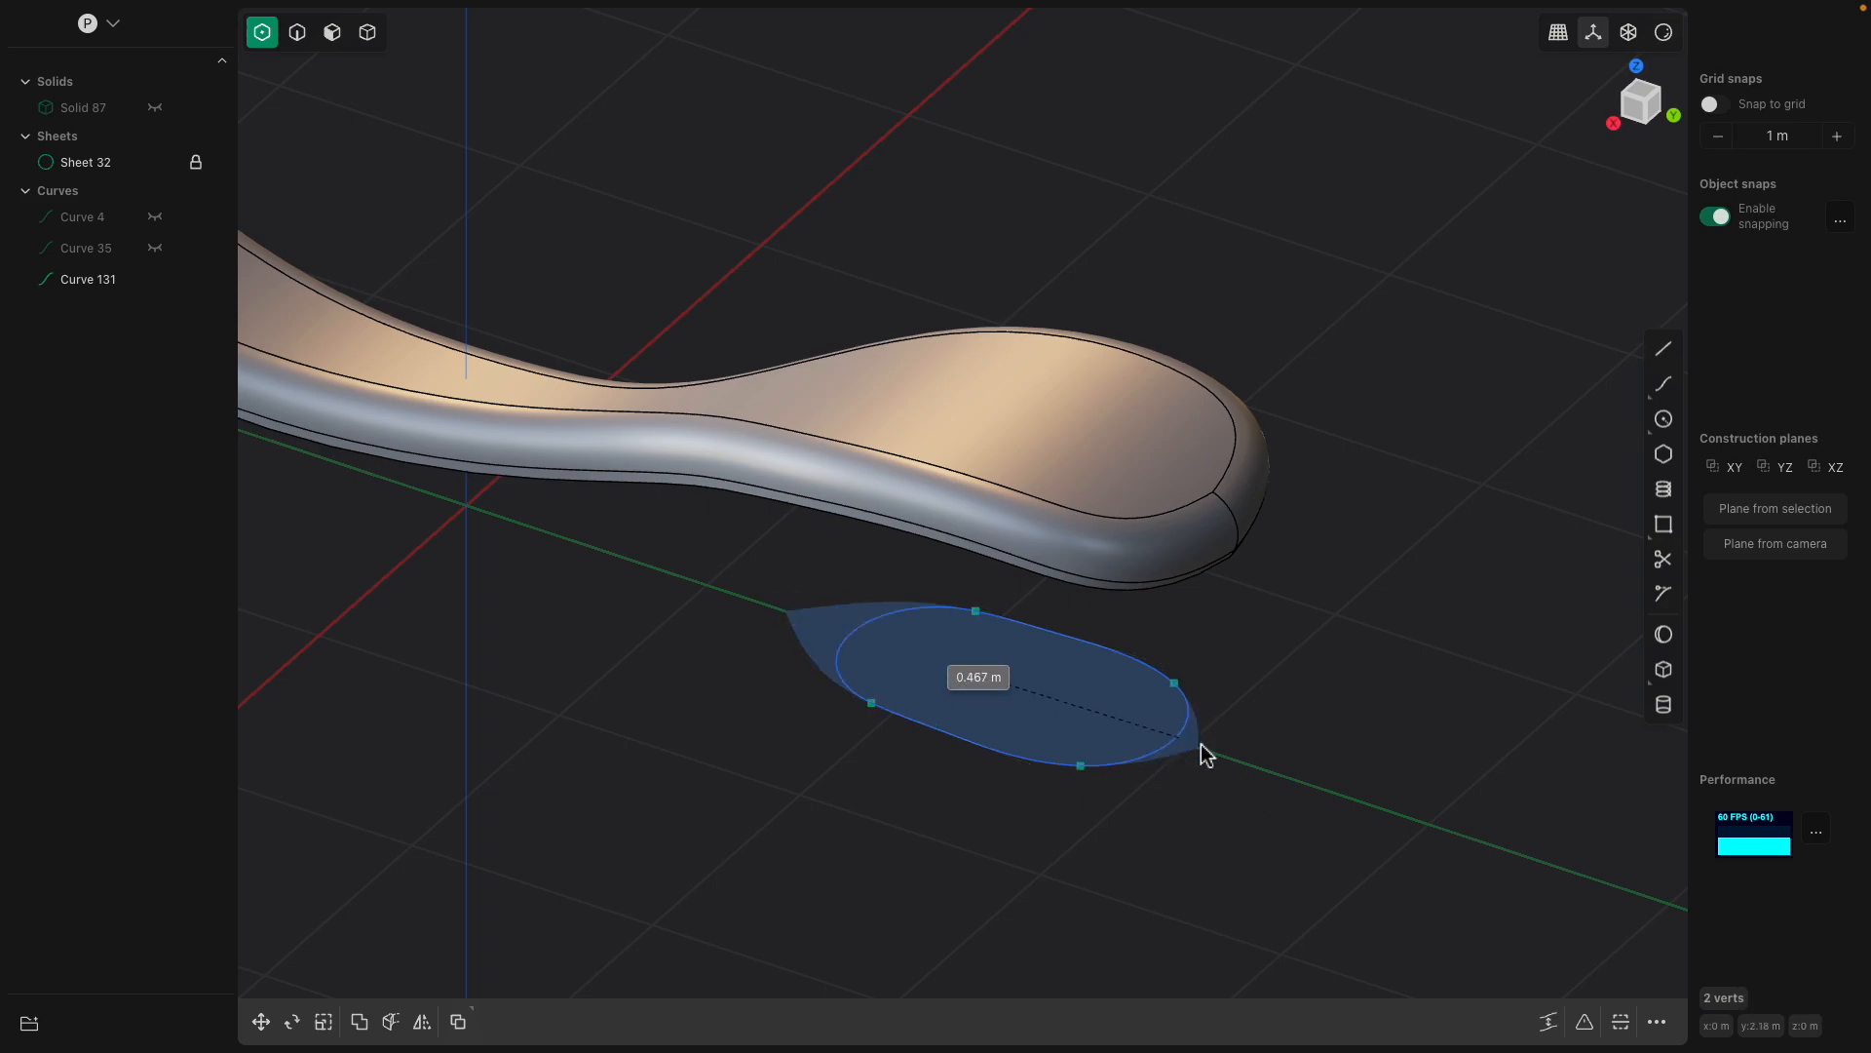
{"action": "left_click", "coordinate": [1131, 740]}
{"action": "right_click_drag", "start_coordinate": [1039, 643], "coordinate": [1176, 675]}
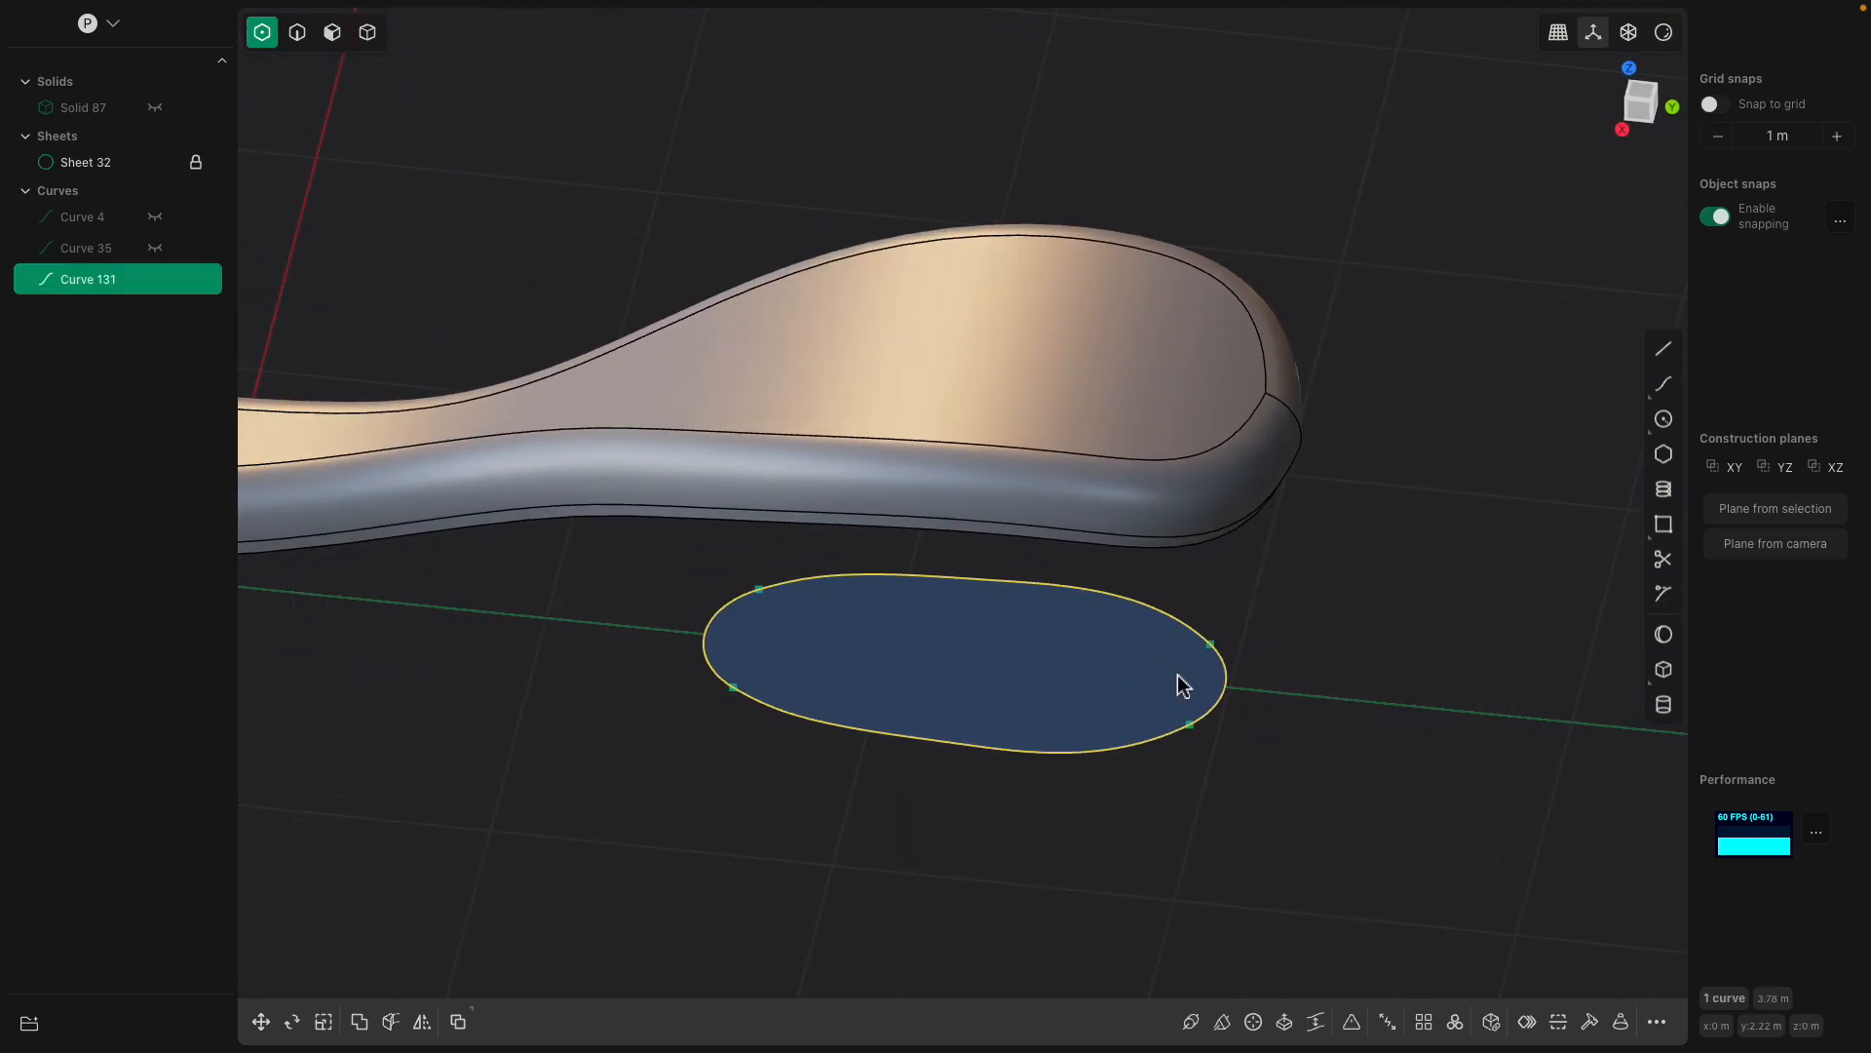
{"action": "key", "text": "Escape"}
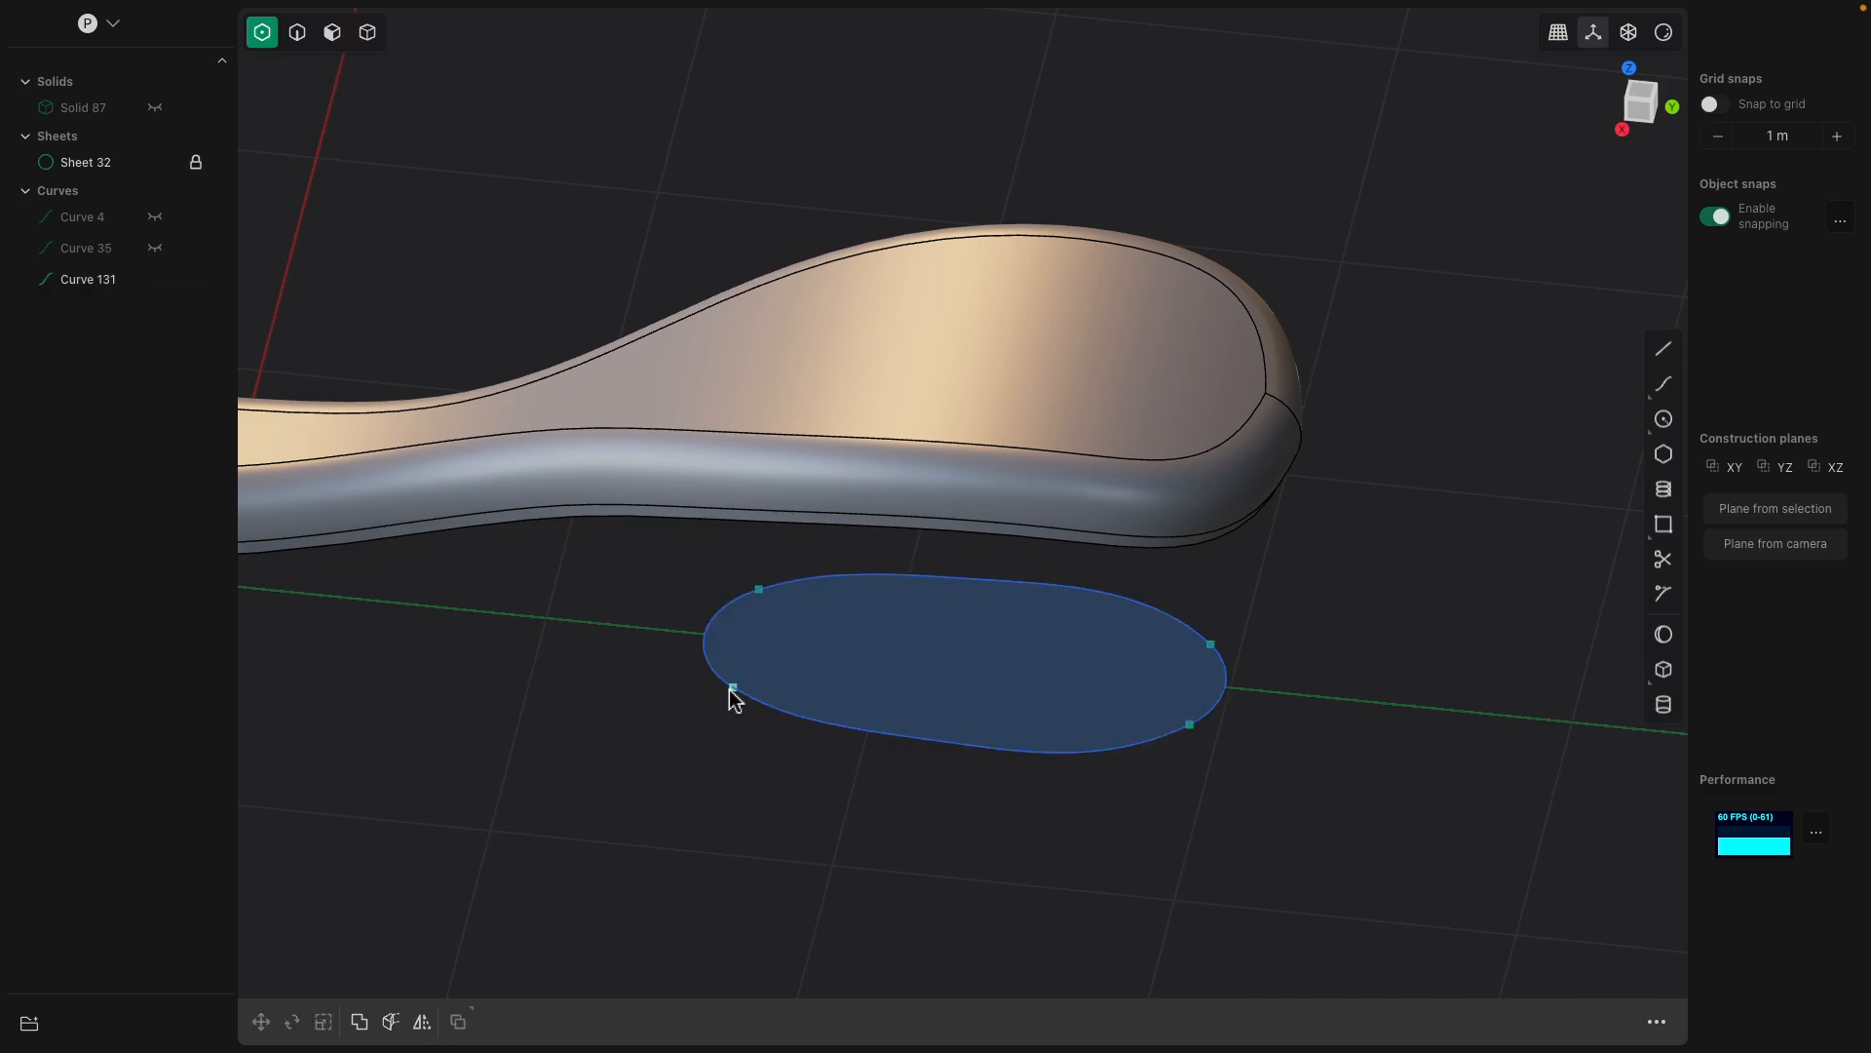
{"action": "left_click", "coordinate": [732, 687]}
{"action": "right_click_drag", "start_coordinate": [1069, 592], "coordinate": [877, 576]}
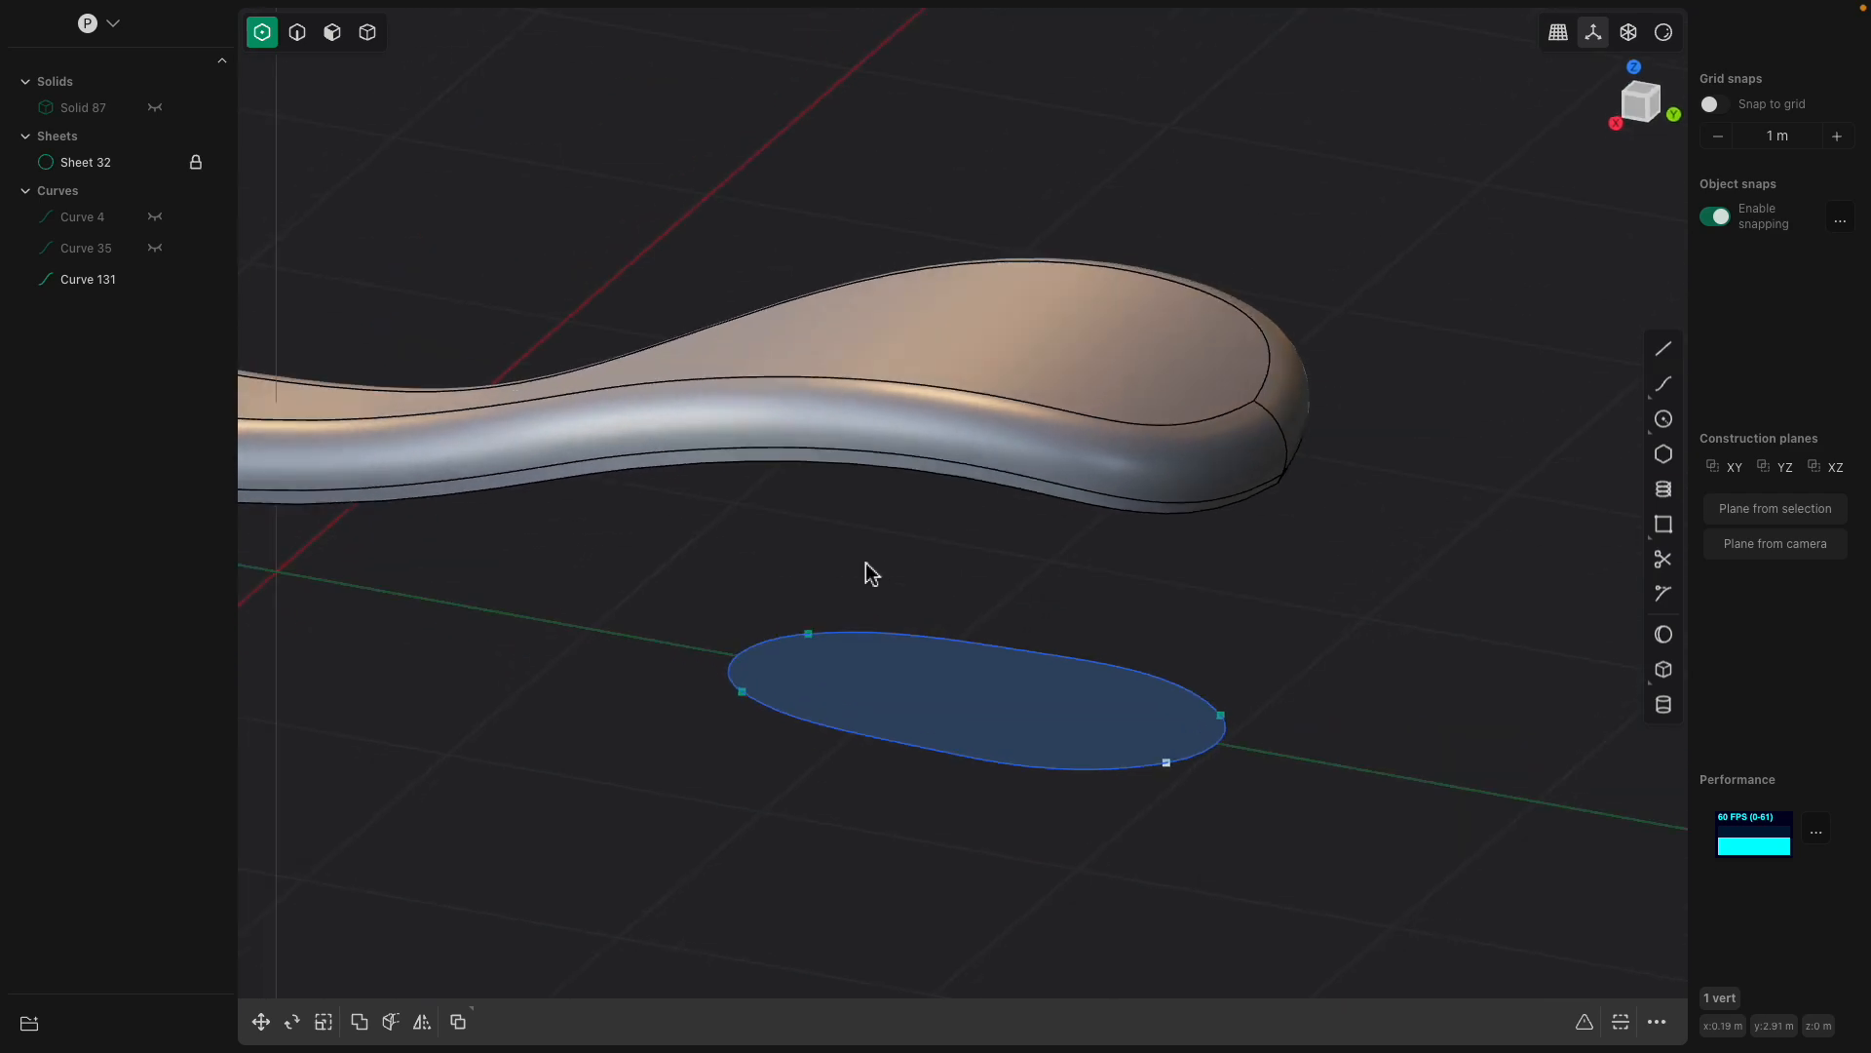
{"action": "key", "text": "Escape"}
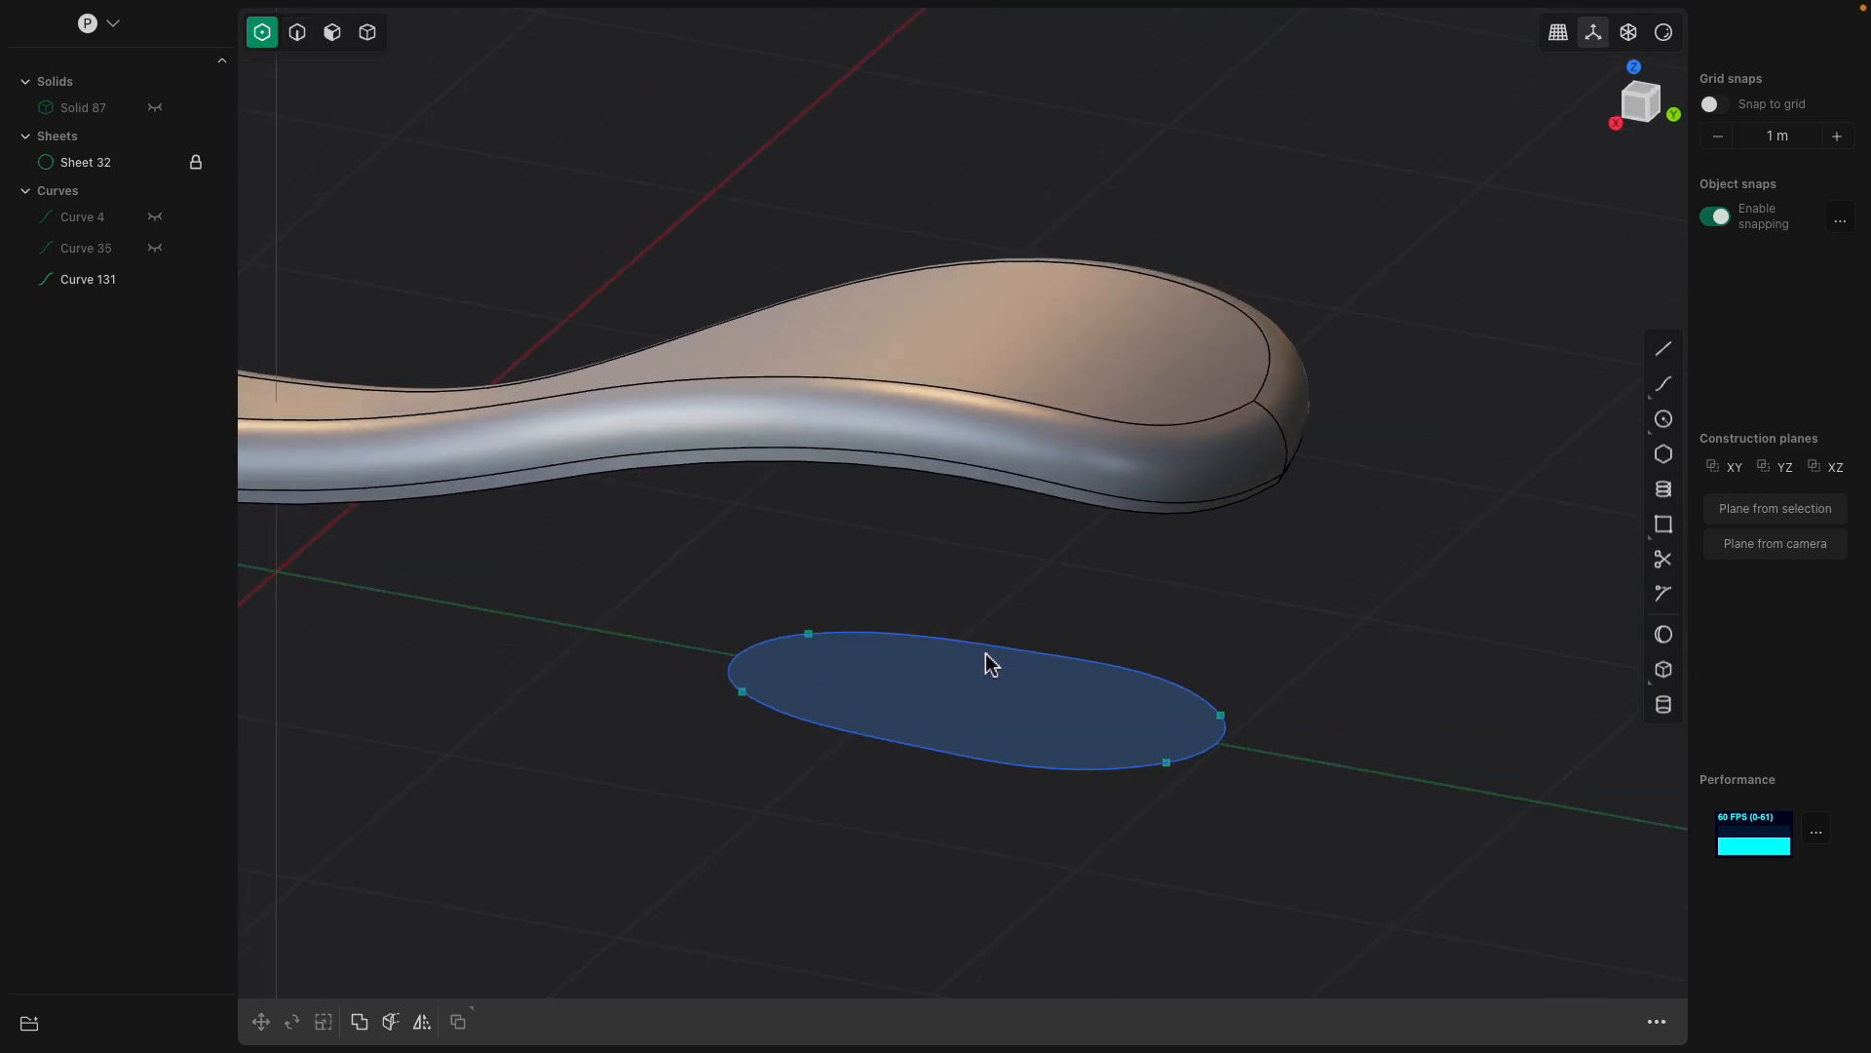
{"action": "left_click", "coordinate": [301, 35]}
{"action": "left_click", "coordinate": [990, 649]}
{"action": "right_click_drag", "start_coordinate": [990, 649], "coordinate": [1063, 526]}
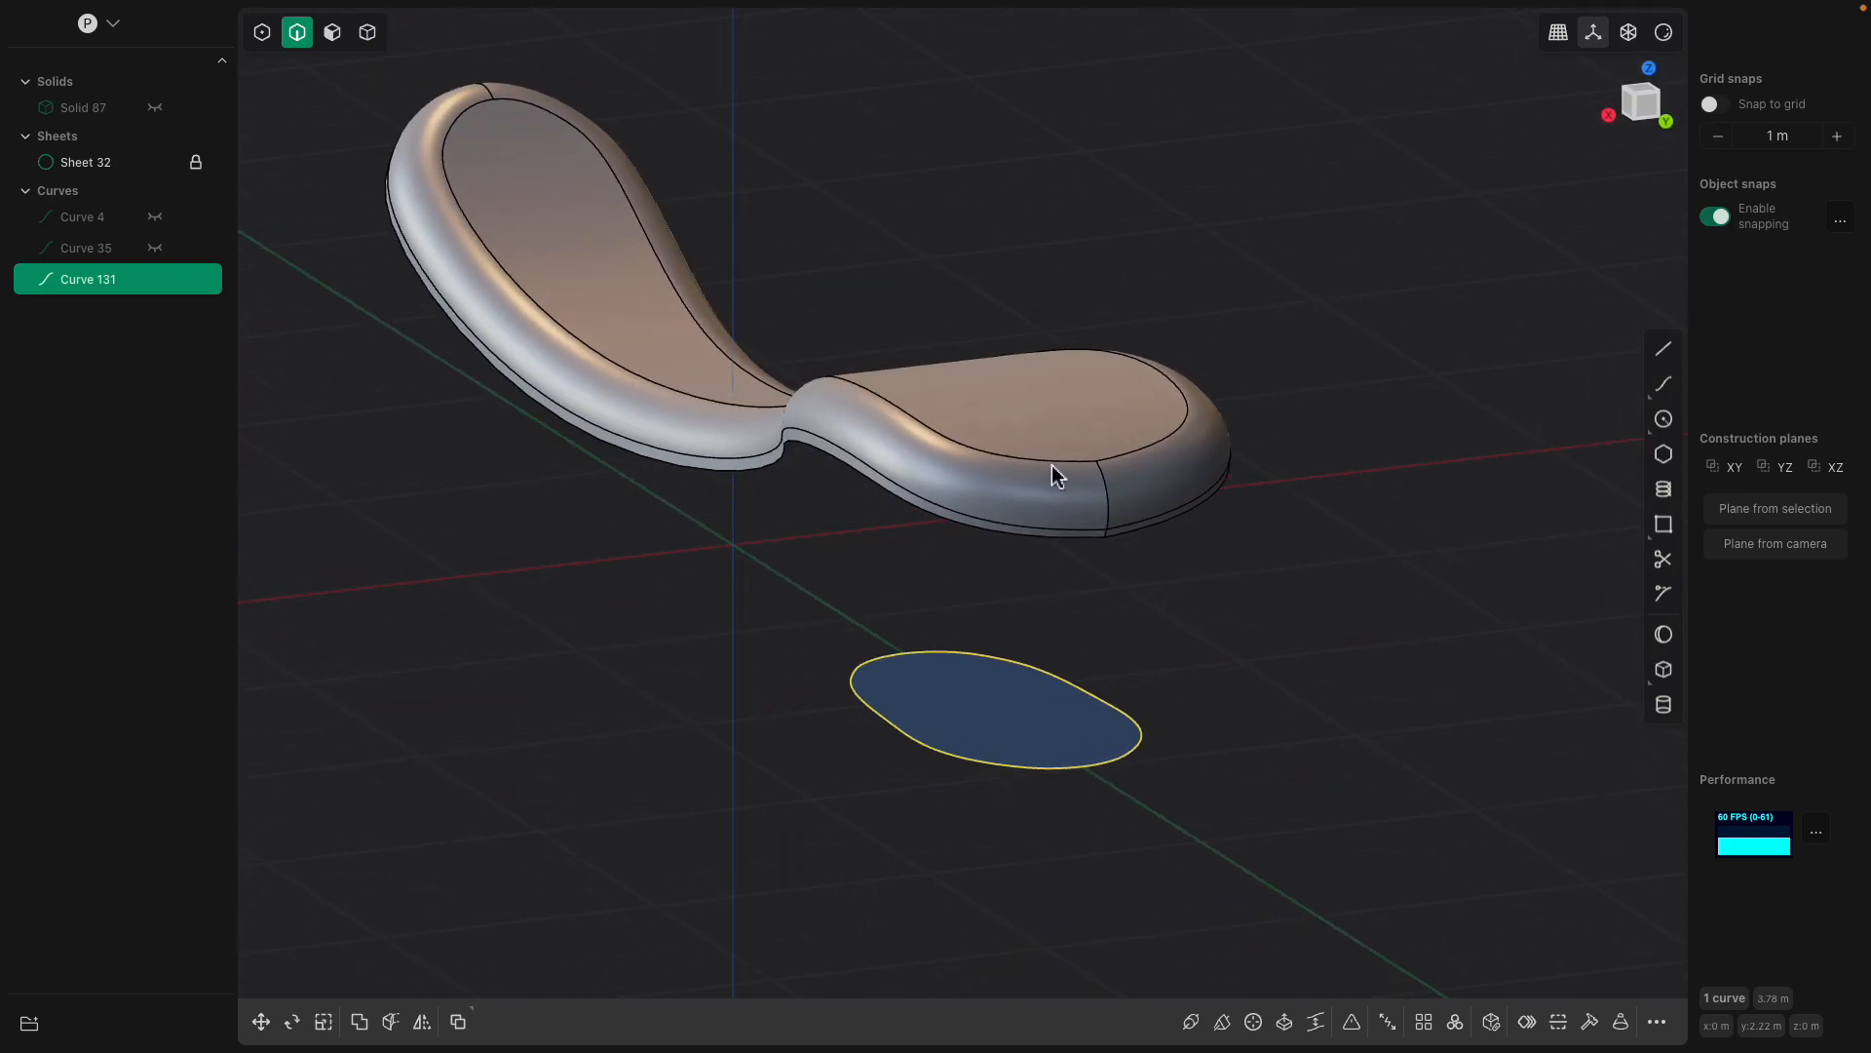
{"action": "key", "text": "i"}
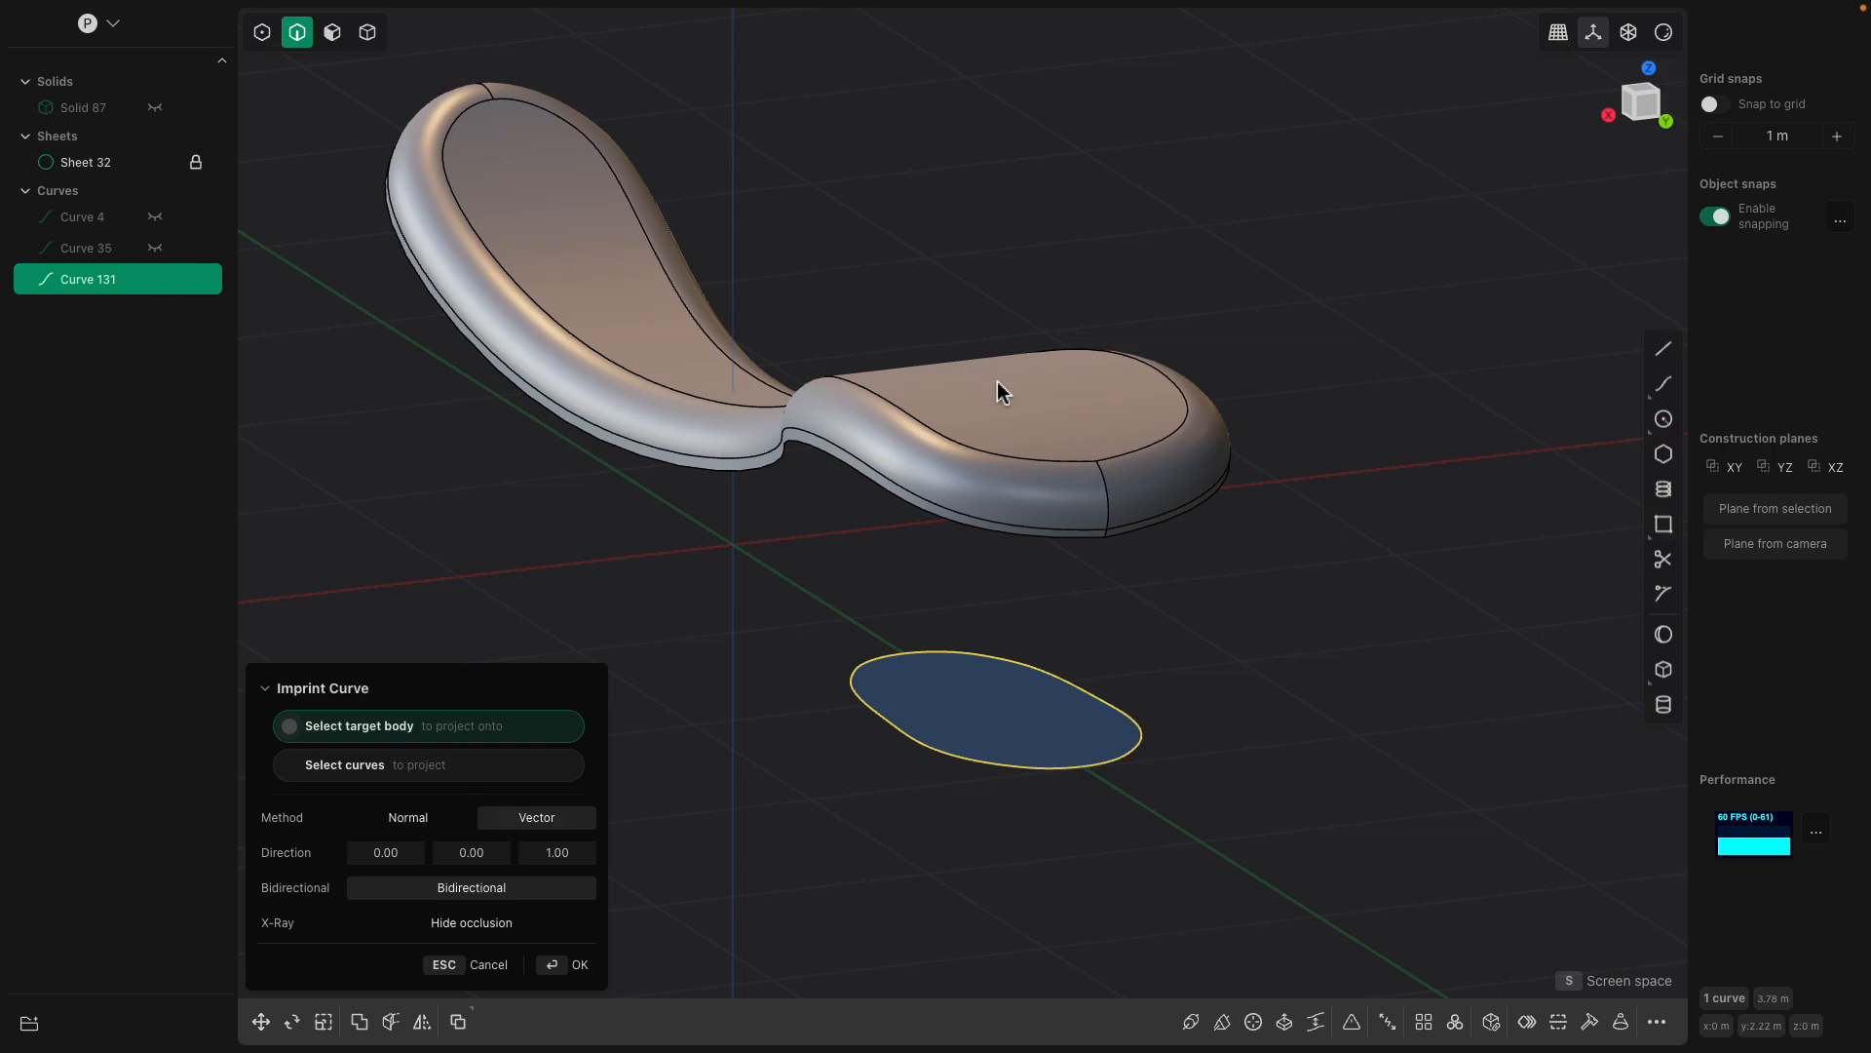
{"action": "key", "text": "Escape"}
{"action": "key", "text": "Escape"}
Lock the hidden Solid 87 against selection and unlock Sheet 32 while keeping it visible.
{"action": "left_click", "coordinate": [154, 107]}
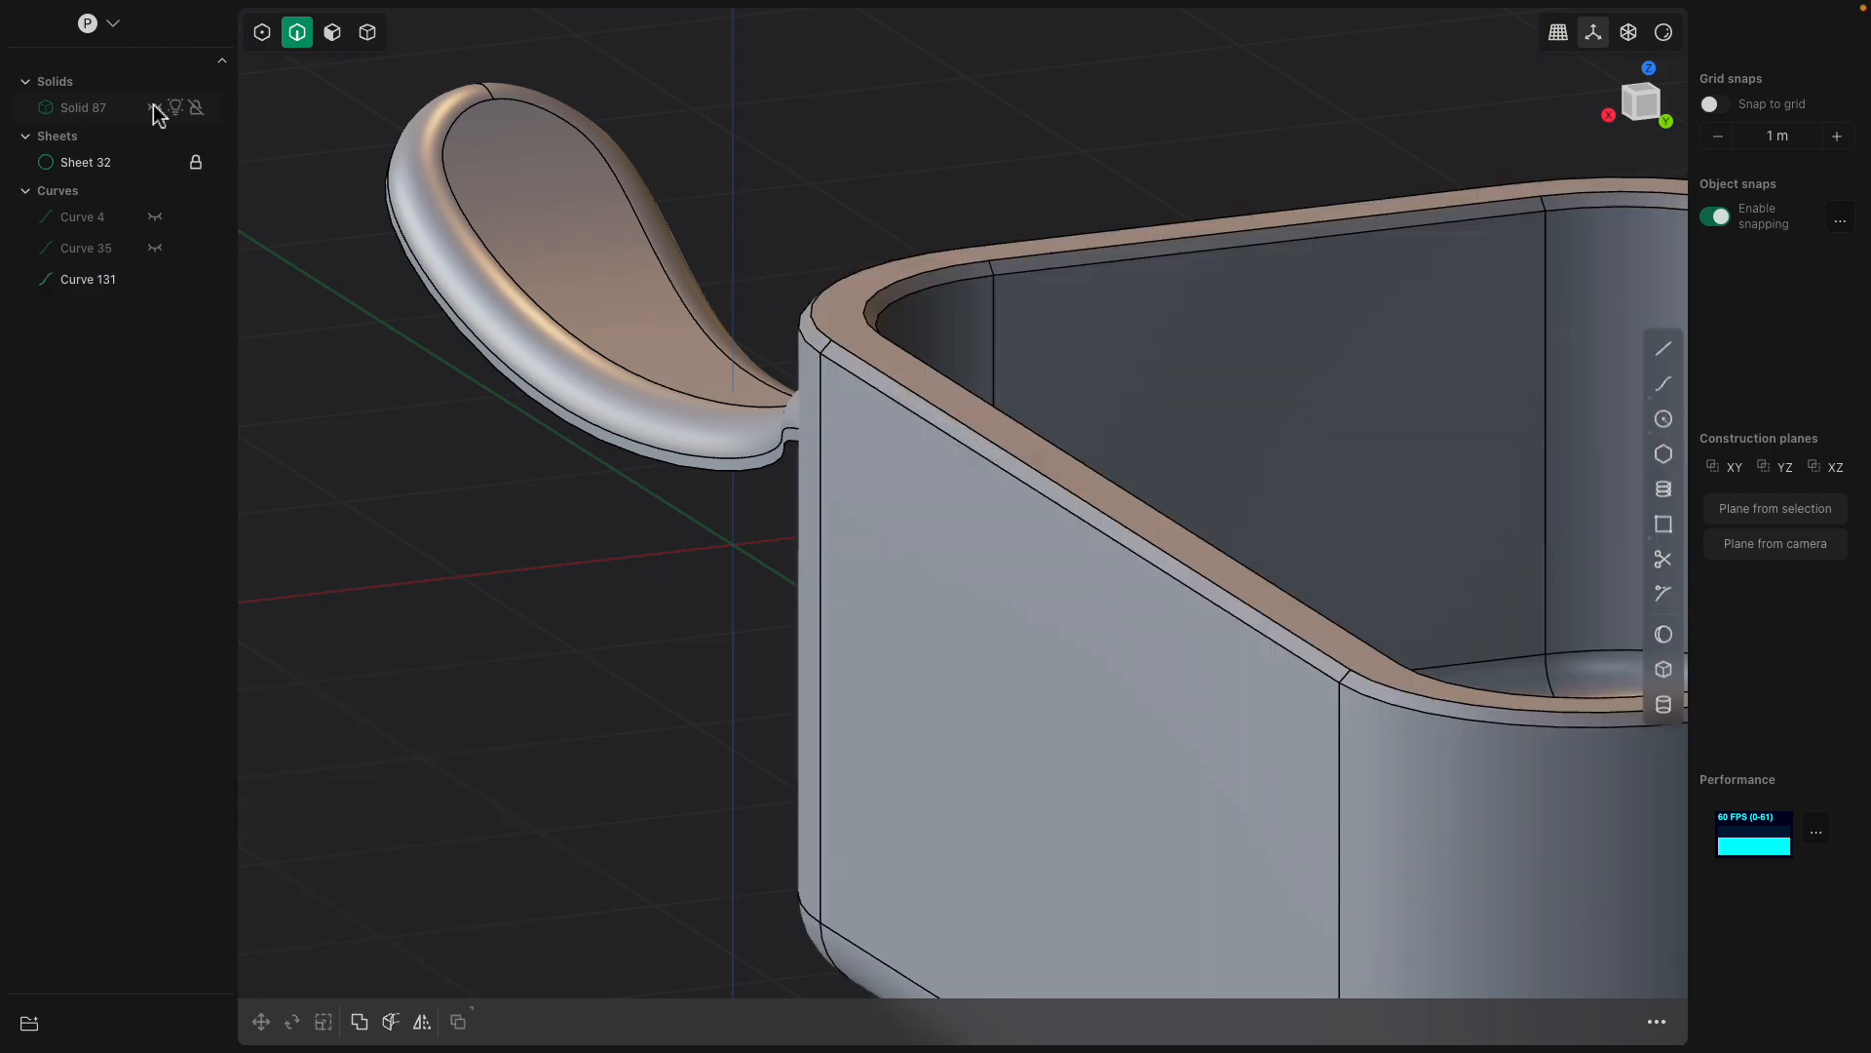
{"action": "right_click_drag", "start_coordinate": [312, 156], "coordinate": [1034, 568]}
{"action": "left_click", "coordinate": [156, 107]}
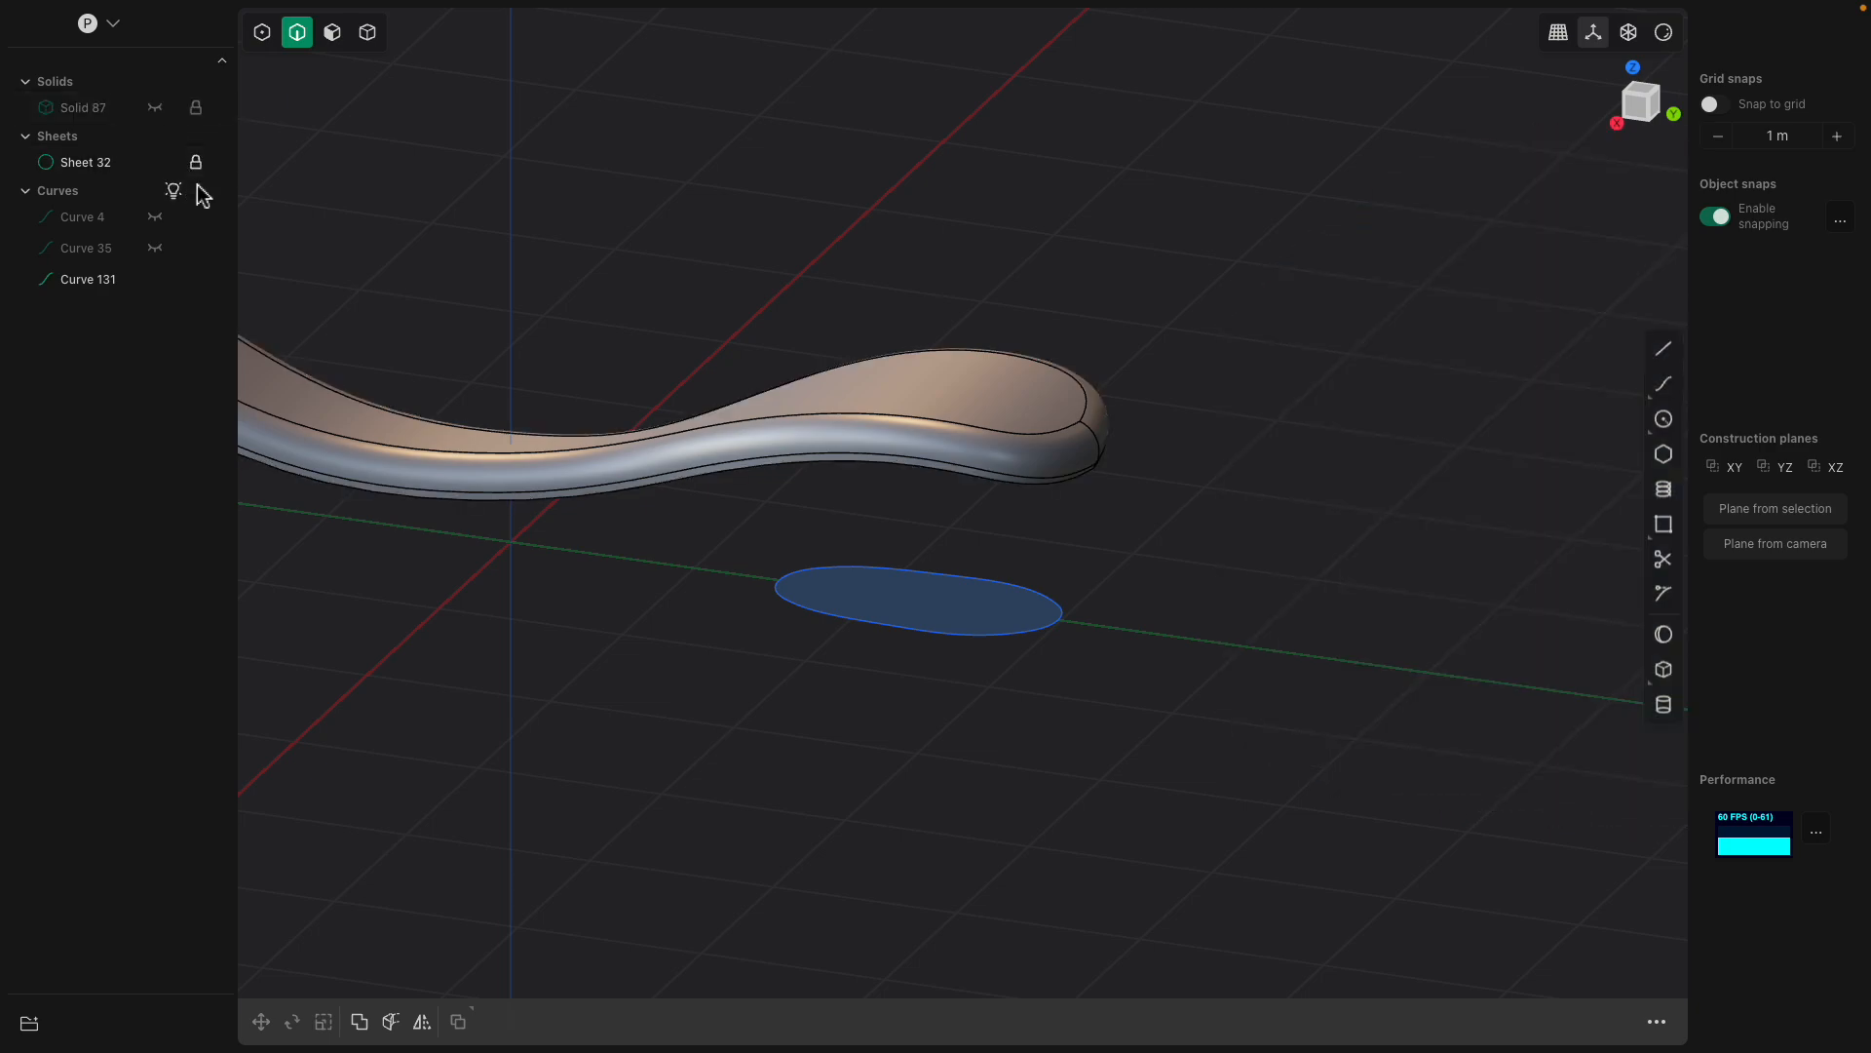
{"action": "left_click", "coordinate": [156, 163]}
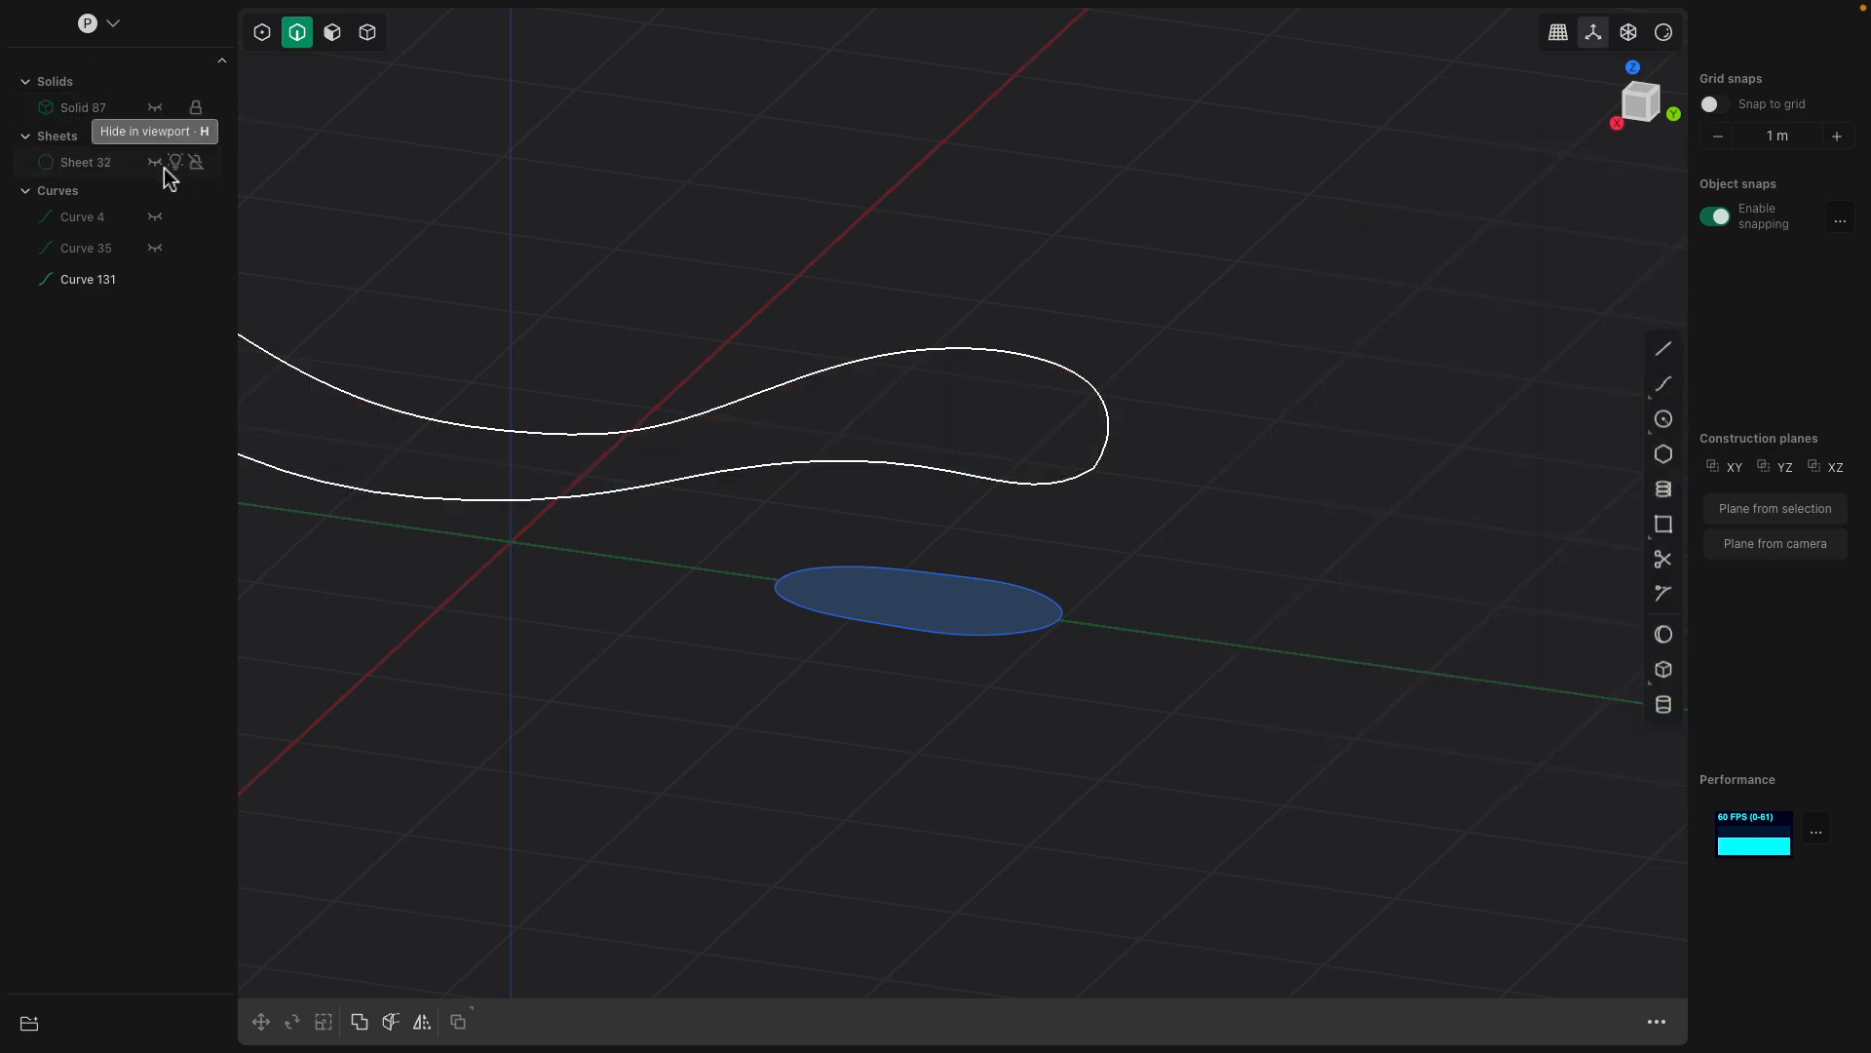
{"action": "left_click", "coordinate": [159, 163]}
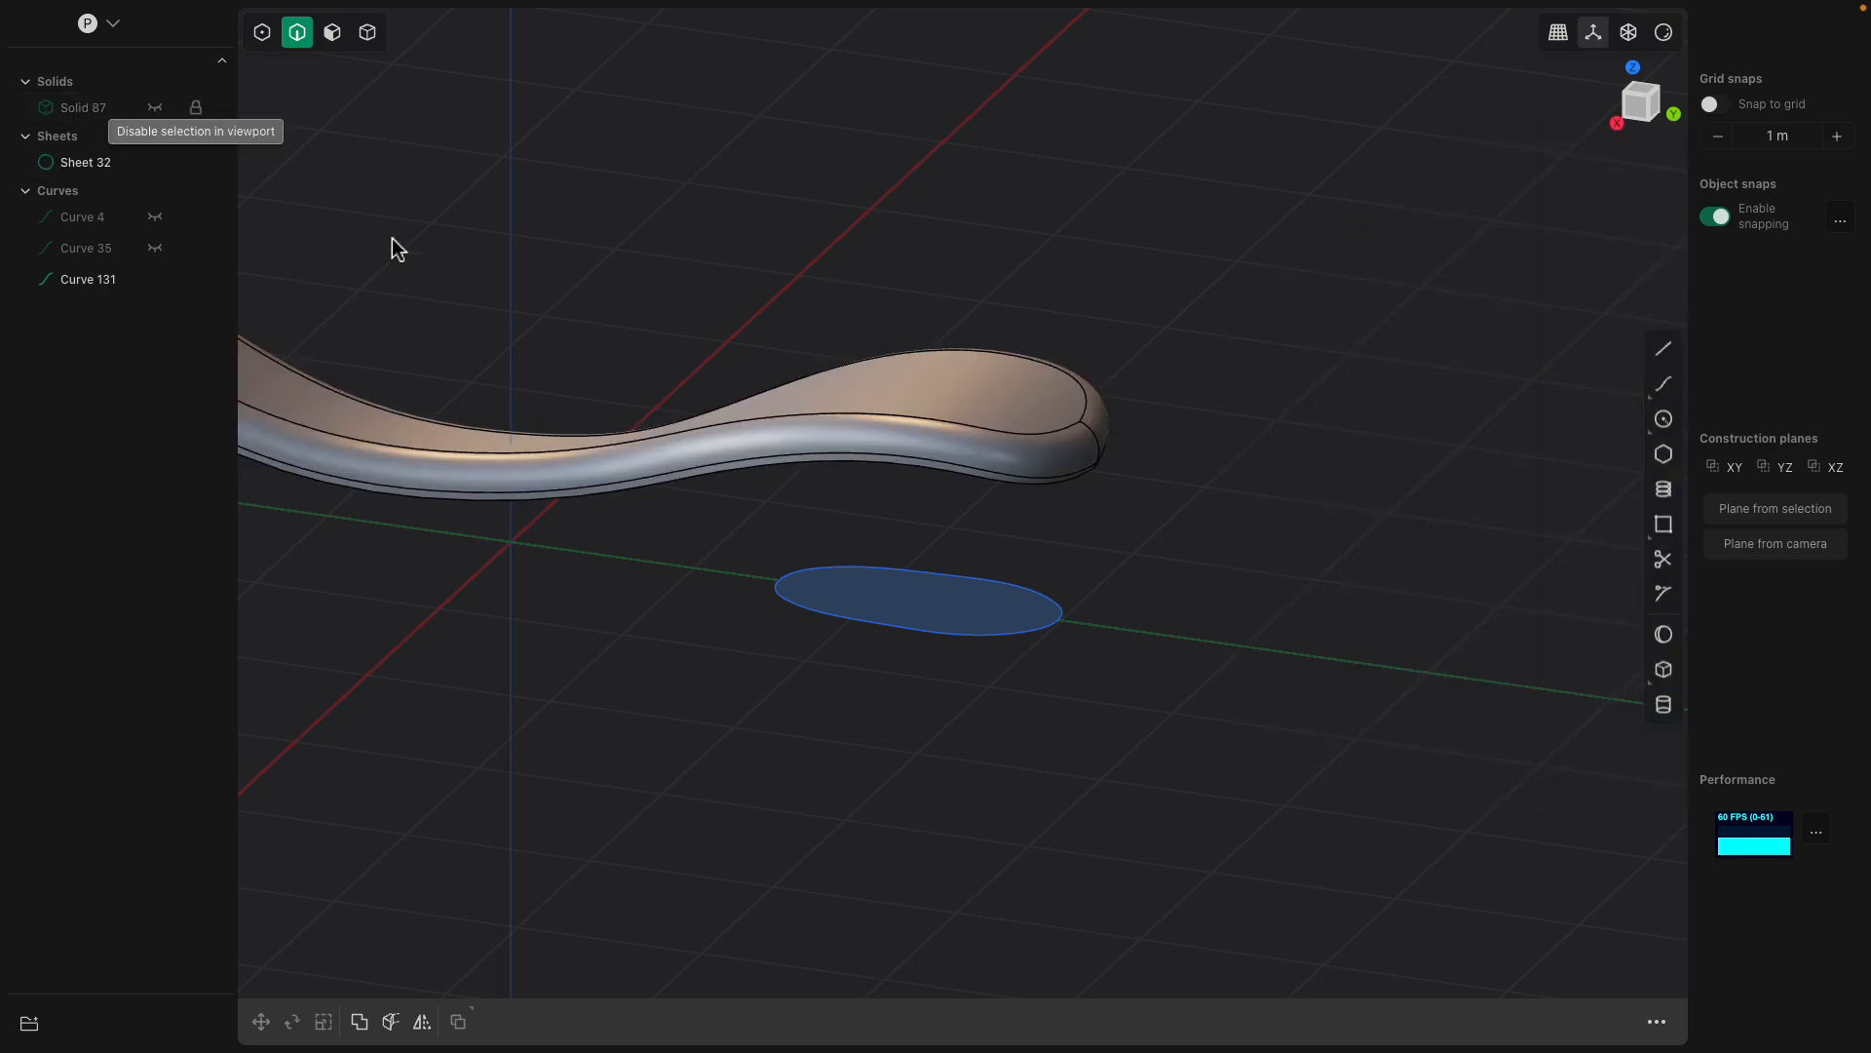
Imprint the closed oval curve onto the upper face of the handle's wide end.
{"action": "left_click", "coordinate": [975, 643]}
{"action": "right_click_drag", "start_coordinate": [978, 644], "coordinate": [978, 419]}
{"action": "key", "text": "i"}
{"action": "left_click", "coordinate": [959, 361]}
{"action": "key", "text": "Escape"}
{"action": "left_click", "coordinate": [979, 420]}
{"action": "key", "text": "f"}
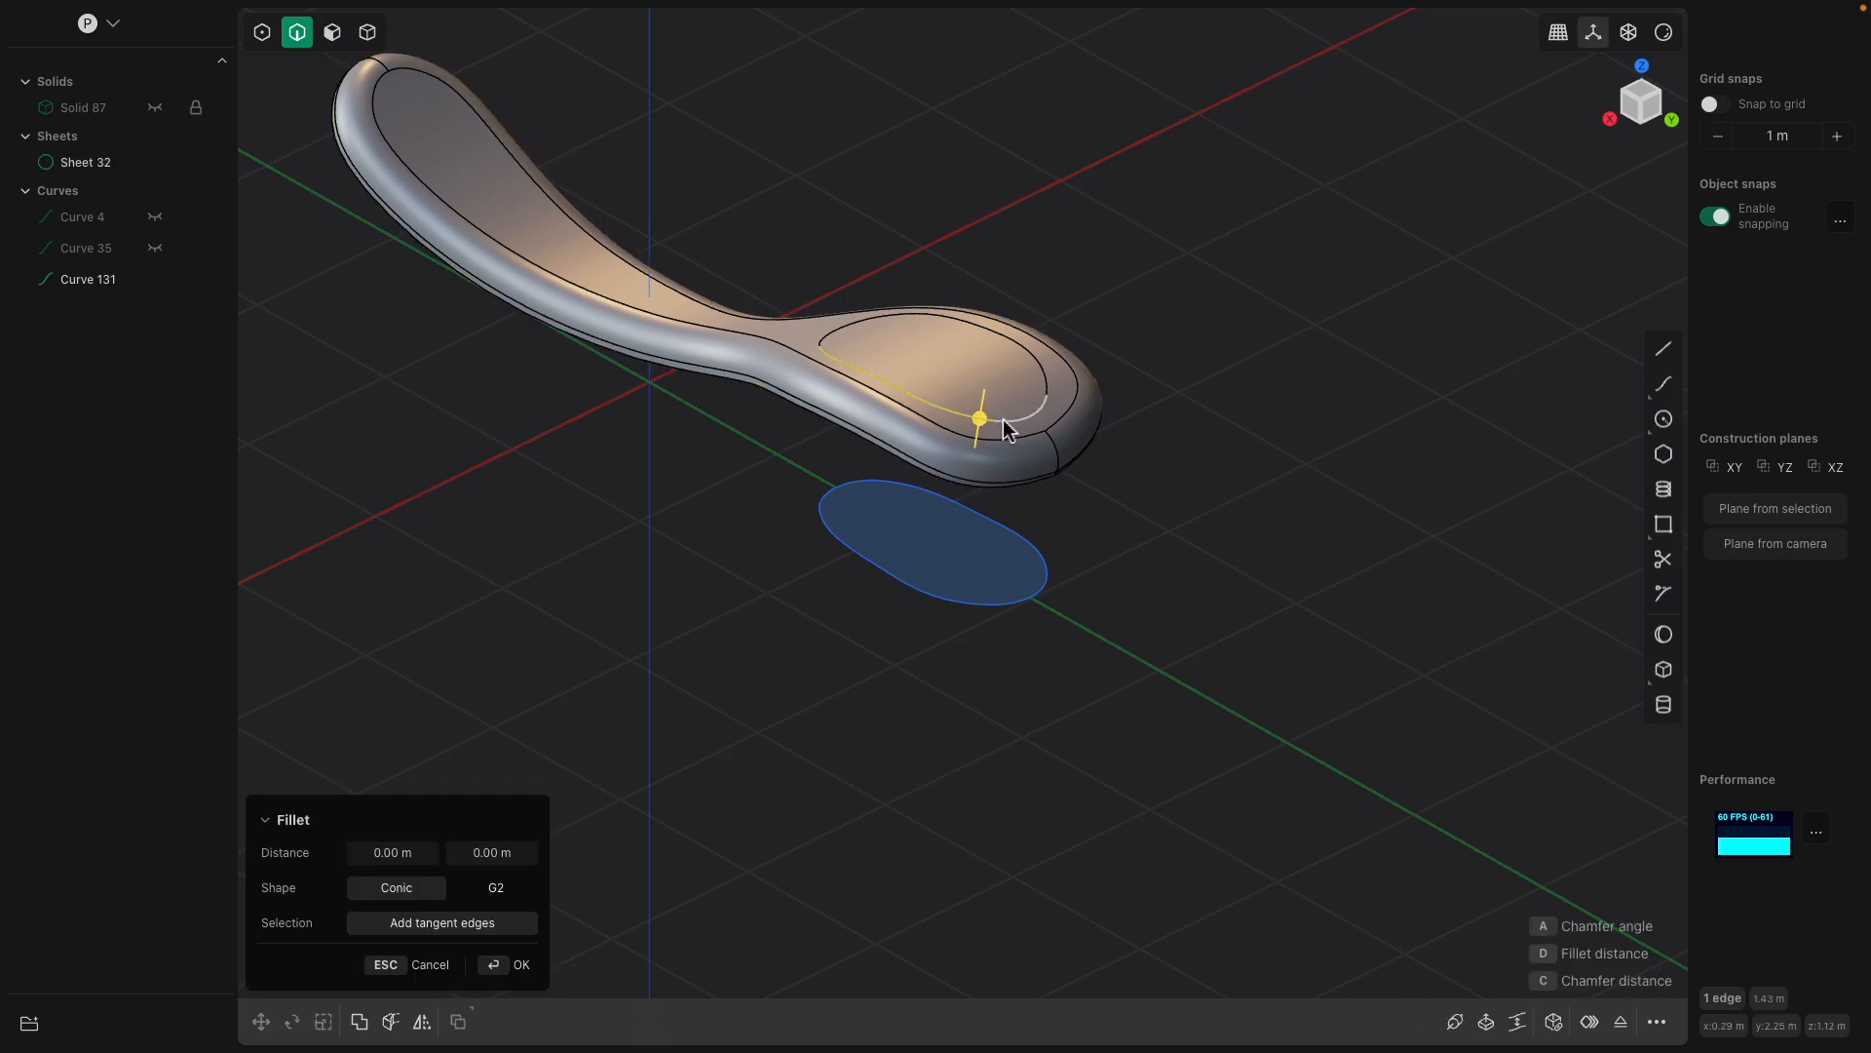
{"action": "double_click", "coordinate": [1007, 421]}
{"action": "right_click_drag", "start_coordinate": [1007, 421], "coordinate": [840, 372]}
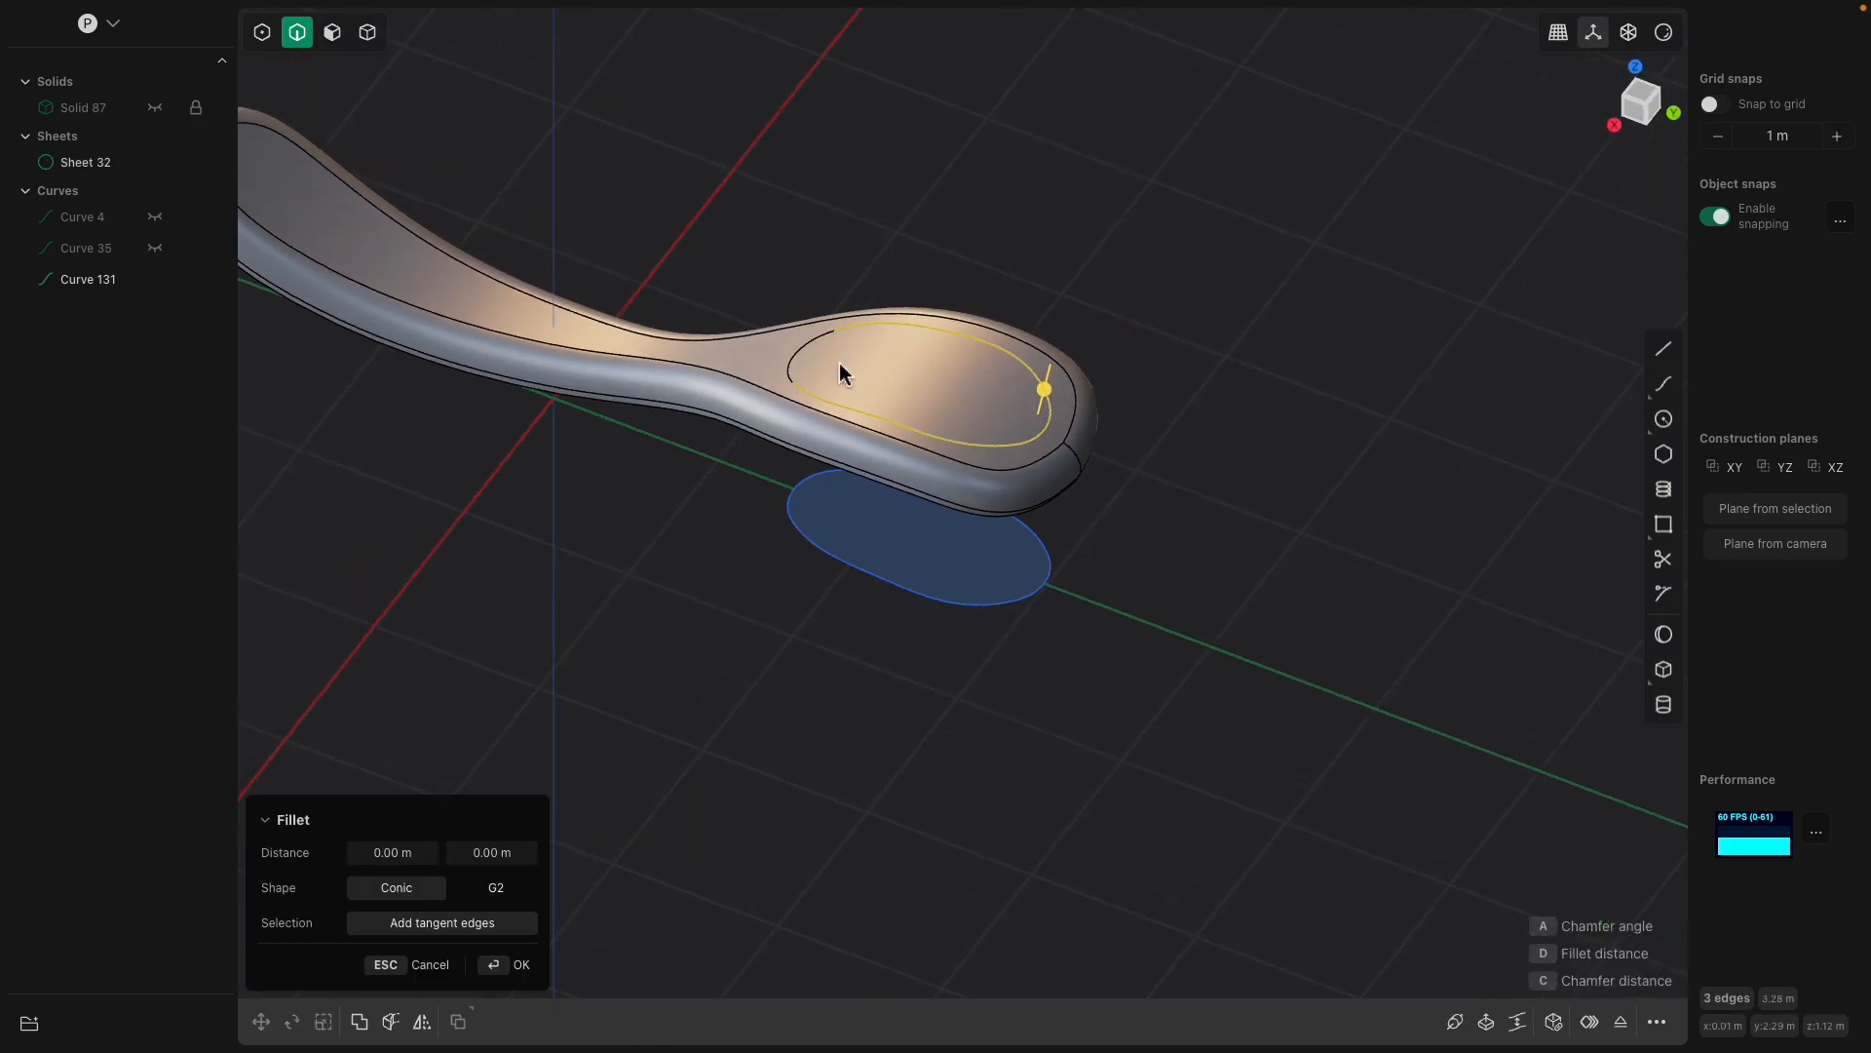
{"action": "key", "text": "Escape"}
Enable face and solid selection and offset the imprinted oval face outward by about 0.315 m into a raised pad.
{"action": "left_click", "coordinate": [333, 33]}
{"action": "left_click", "coordinate": [368, 32]}
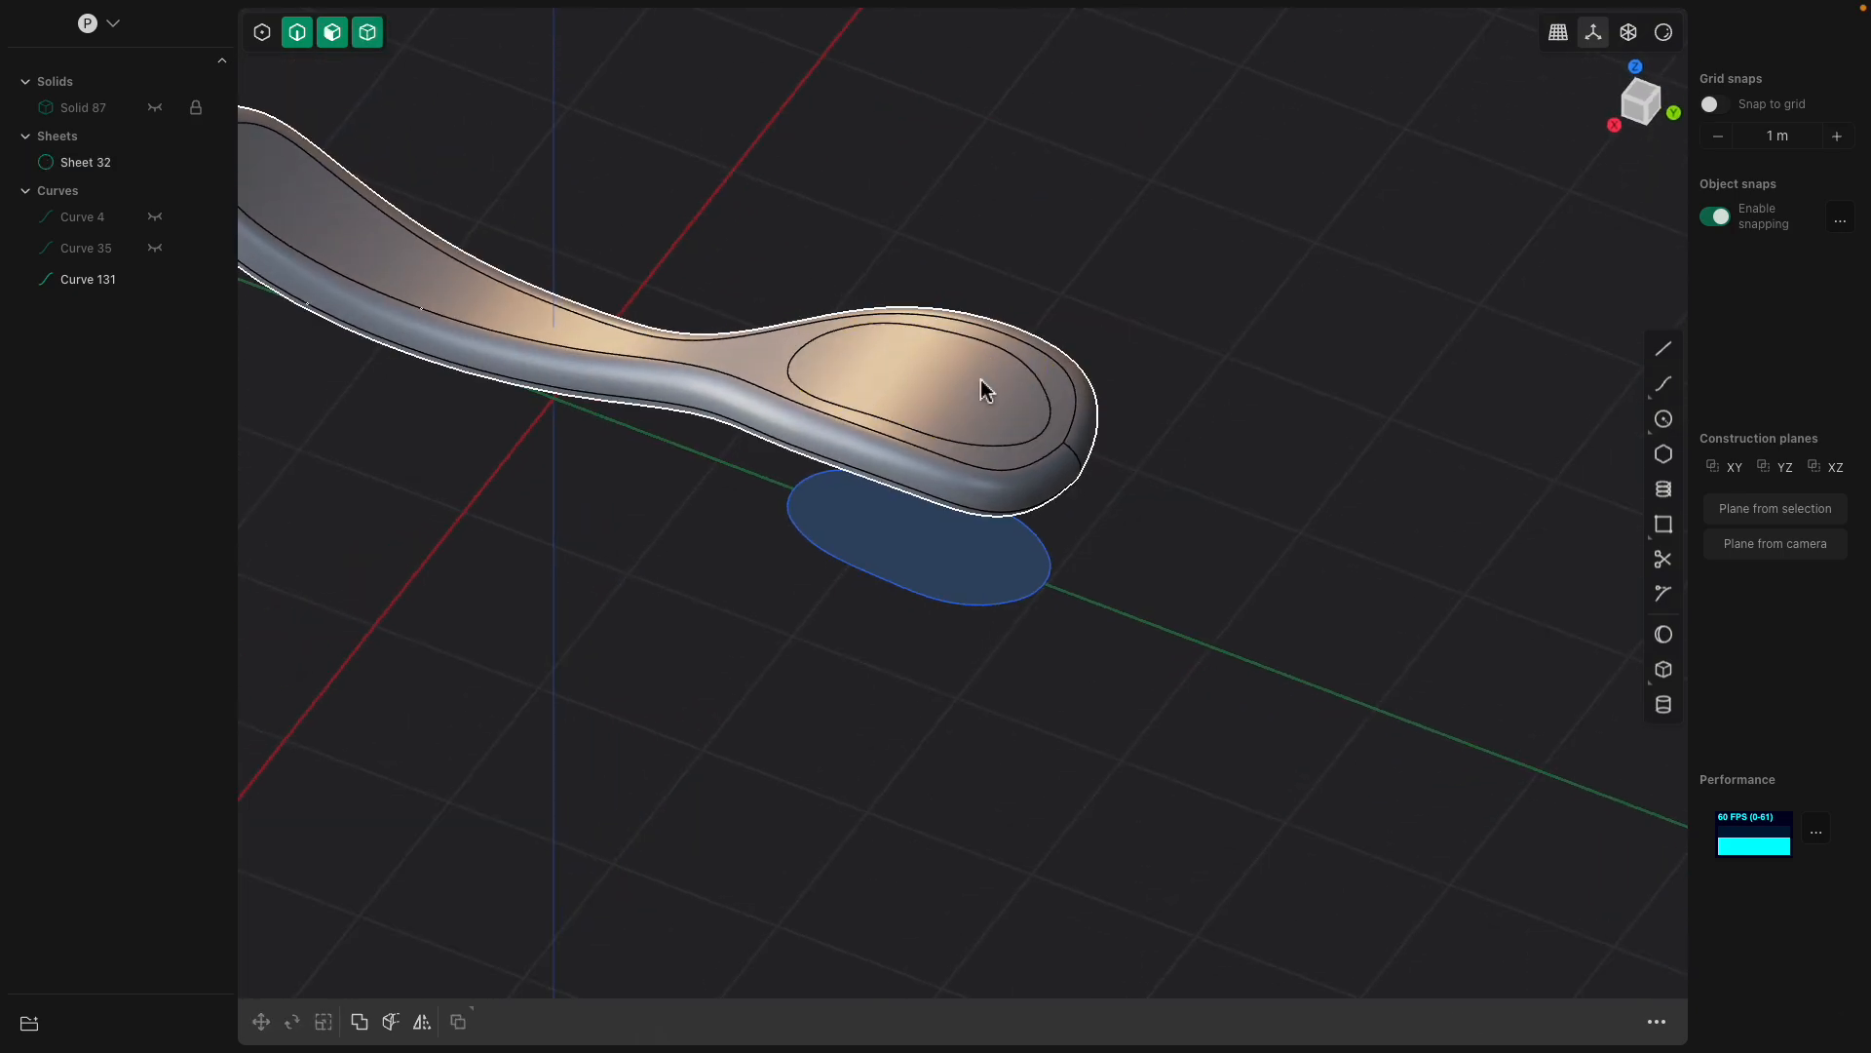
{"action": "left_click", "coordinate": [1001, 436]}
{"action": "left_click", "coordinate": [979, 502]}
{"action": "right_click_drag", "start_coordinate": [999, 427], "coordinate": [967, 347]}
{"action": "key", "text": "e"}
{"action": "mouse_move", "coordinate": [949, 342]}
{"action": "left_mouse_down"}
{"action": "mouse_move", "coordinate": [957, 301]}
{"action": "mouse_move", "coordinate": [956, 318]}
{"action": "left_mouse_up"}
{"action": "left_click_drag", "start_coordinate": [963, 253], "coordinate": [963, 417]}
{"action": "scroll", "coordinate": [1050, 367], "scroll_direction": "up", "scroll_amount": 6}
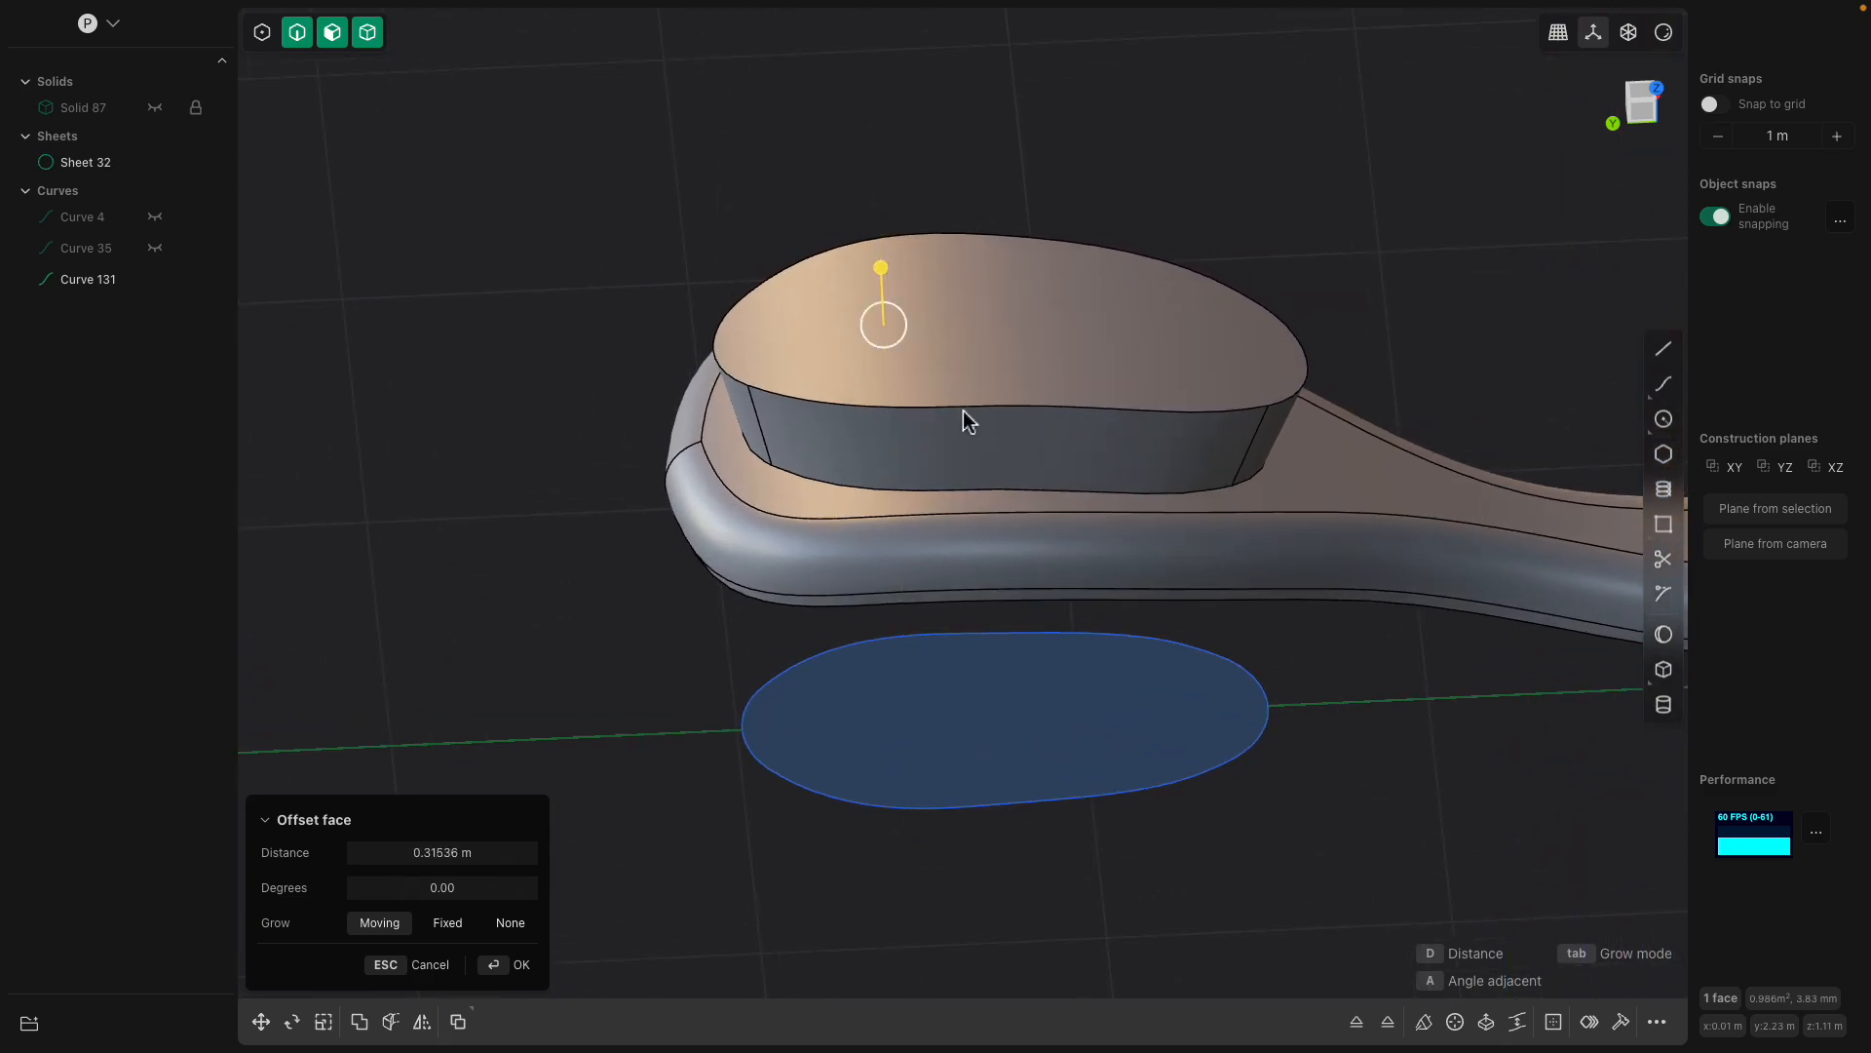
Fillet the edge loop where the raised oval pad meets the handle's upper face.
{"action": "left_click", "coordinate": [1011, 494]}
{"action": "key", "text": "f"}
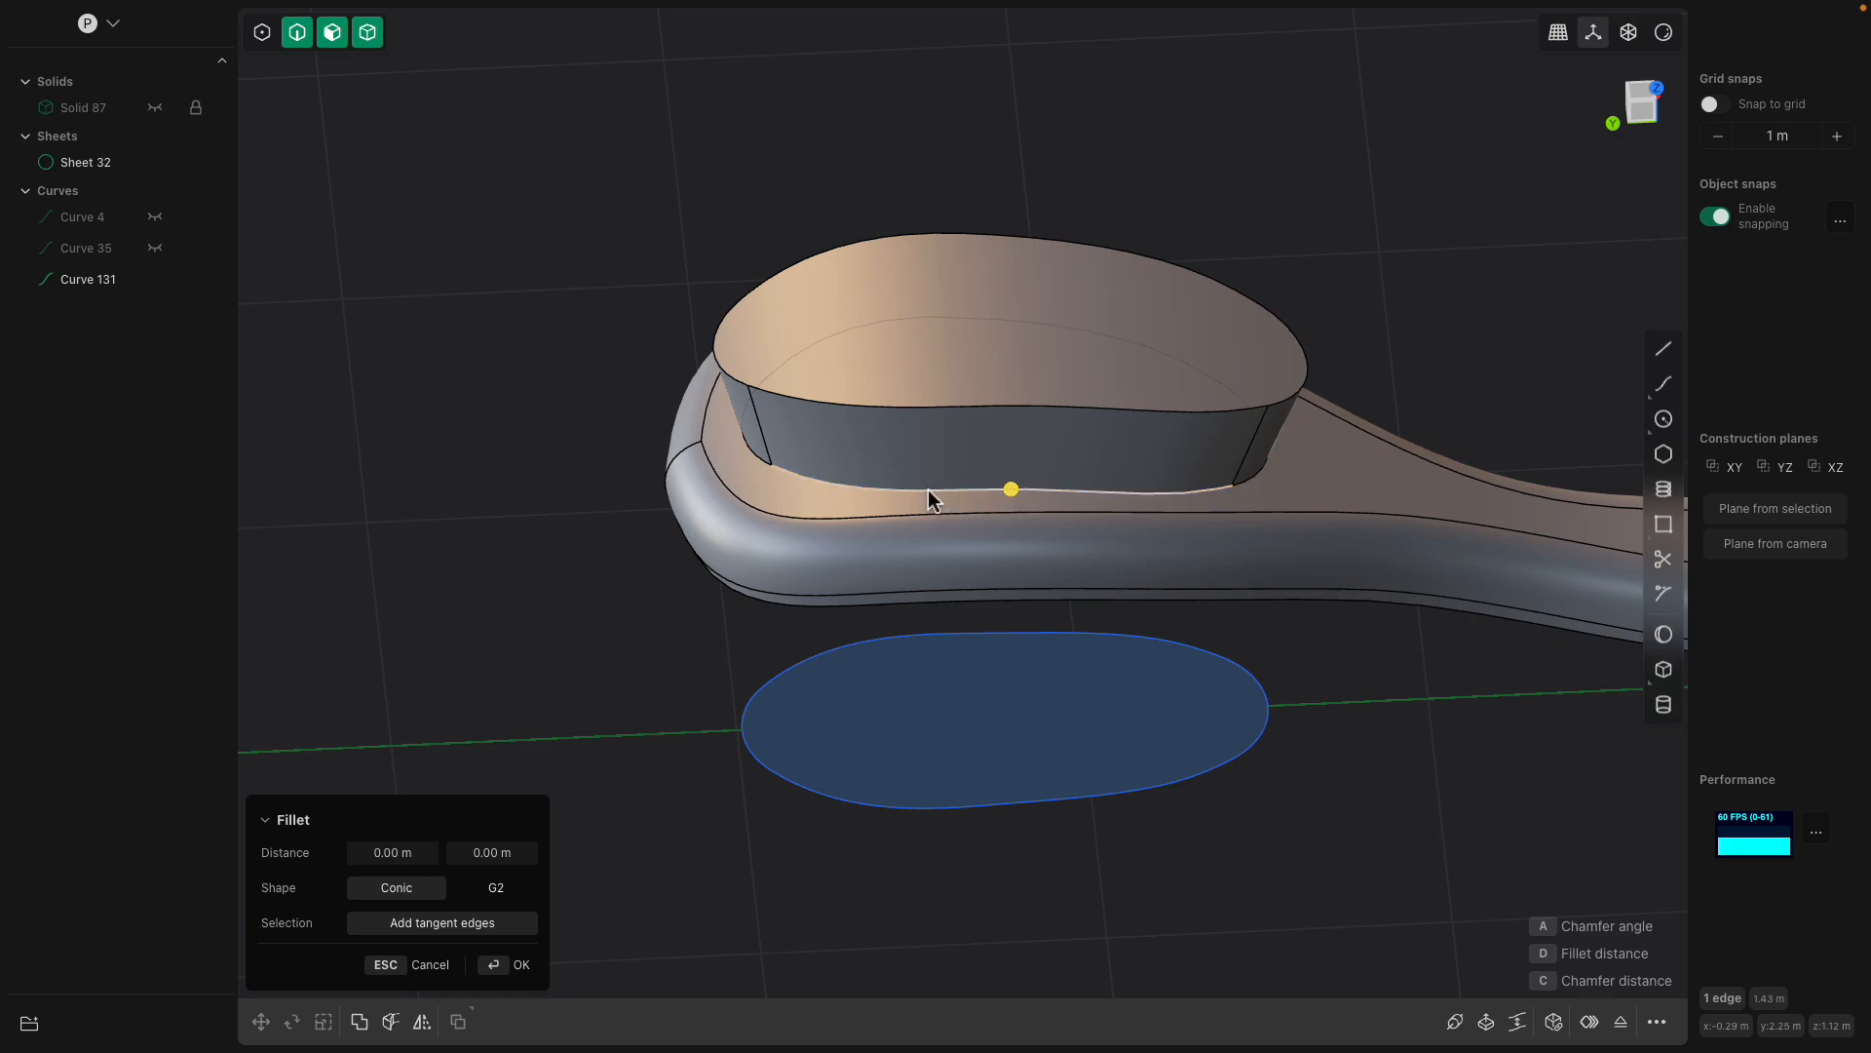
{"action": "mouse_move", "coordinate": [781, 470]}
{"action": "left_mouse_down"}
{"action": "mouse_move", "coordinate": [741, 468]}
{"action": "mouse_move", "coordinate": [766, 463]}
{"action": "left_mouse_up"}
{"action": "key", "text": "Return"}
Fillet the outer edge loop around the raised pad's top face by about 0.154 m.
{"action": "left_click", "coordinate": [948, 396]}
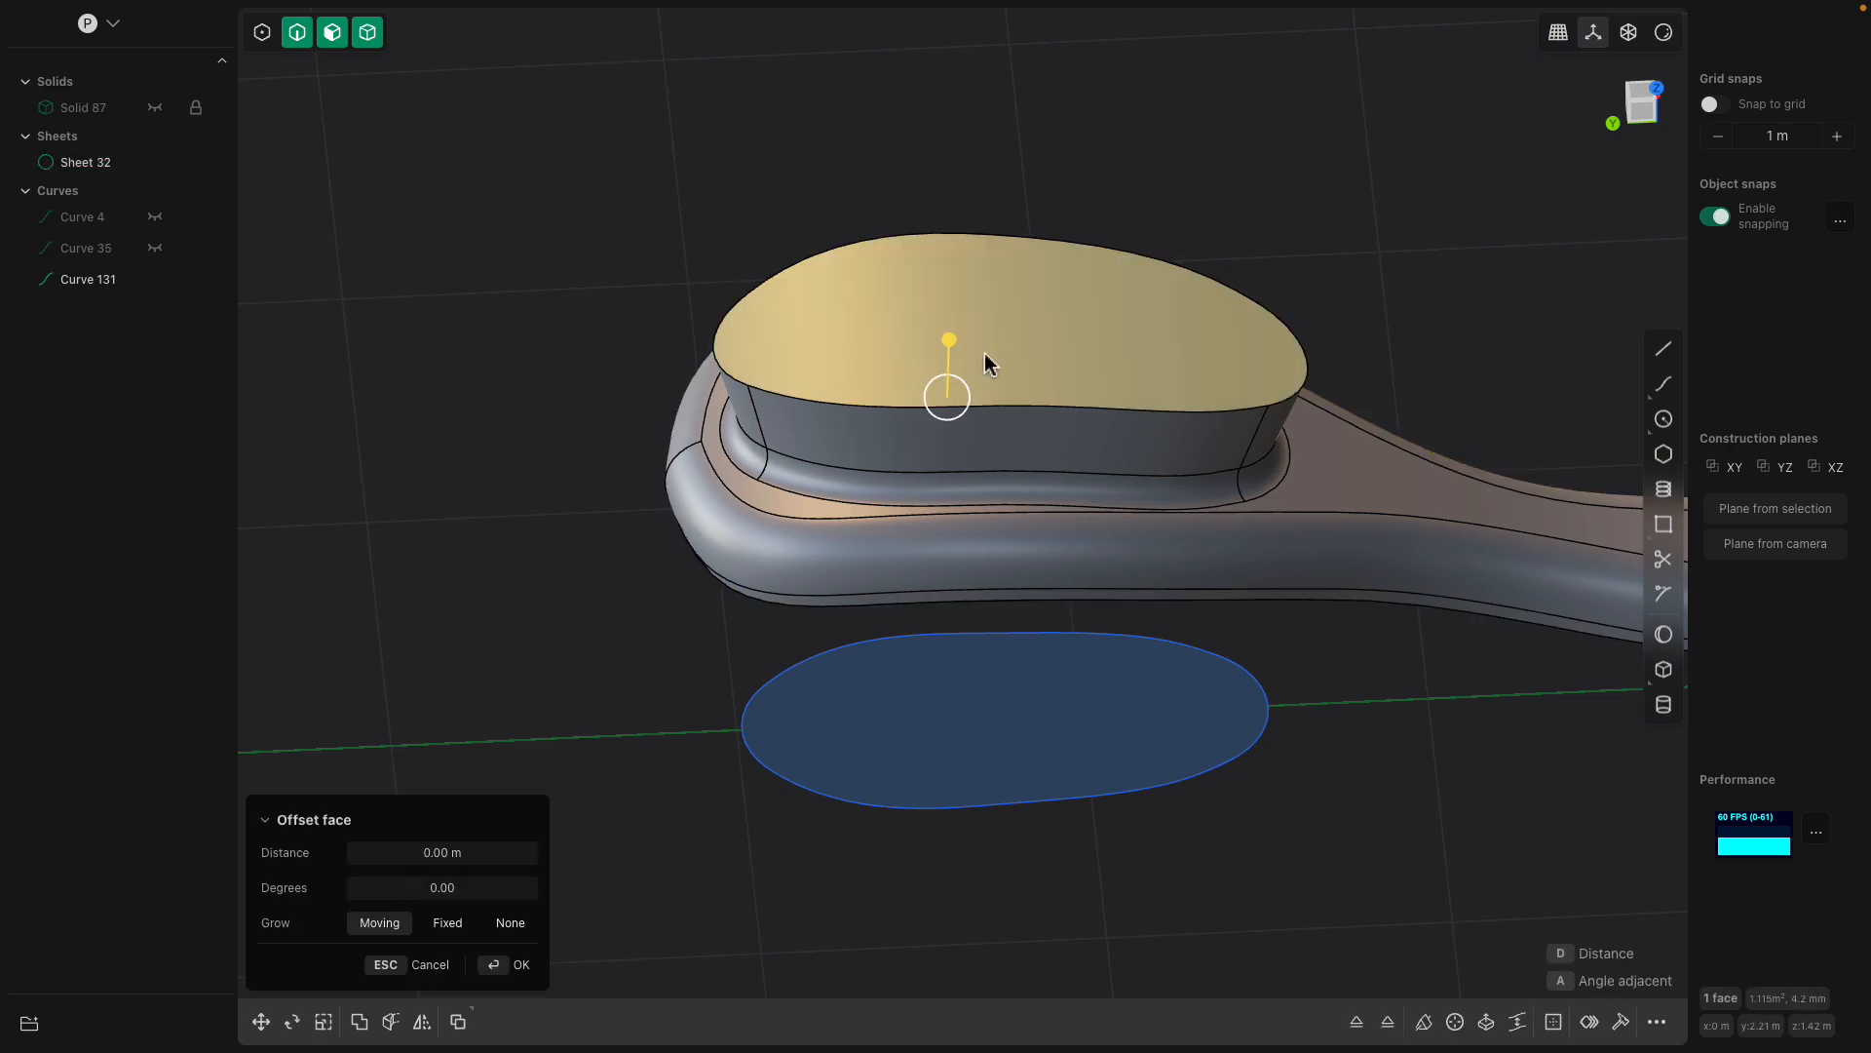
{"action": "middle_click_drag", "start_coordinate": [984, 354], "coordinate": [1033, 354]}
{"action": "key", "text": "f"}
{"action": "left_click_drag", "start_coordinate": [983, 238], "coordinate": [1028, 189]}
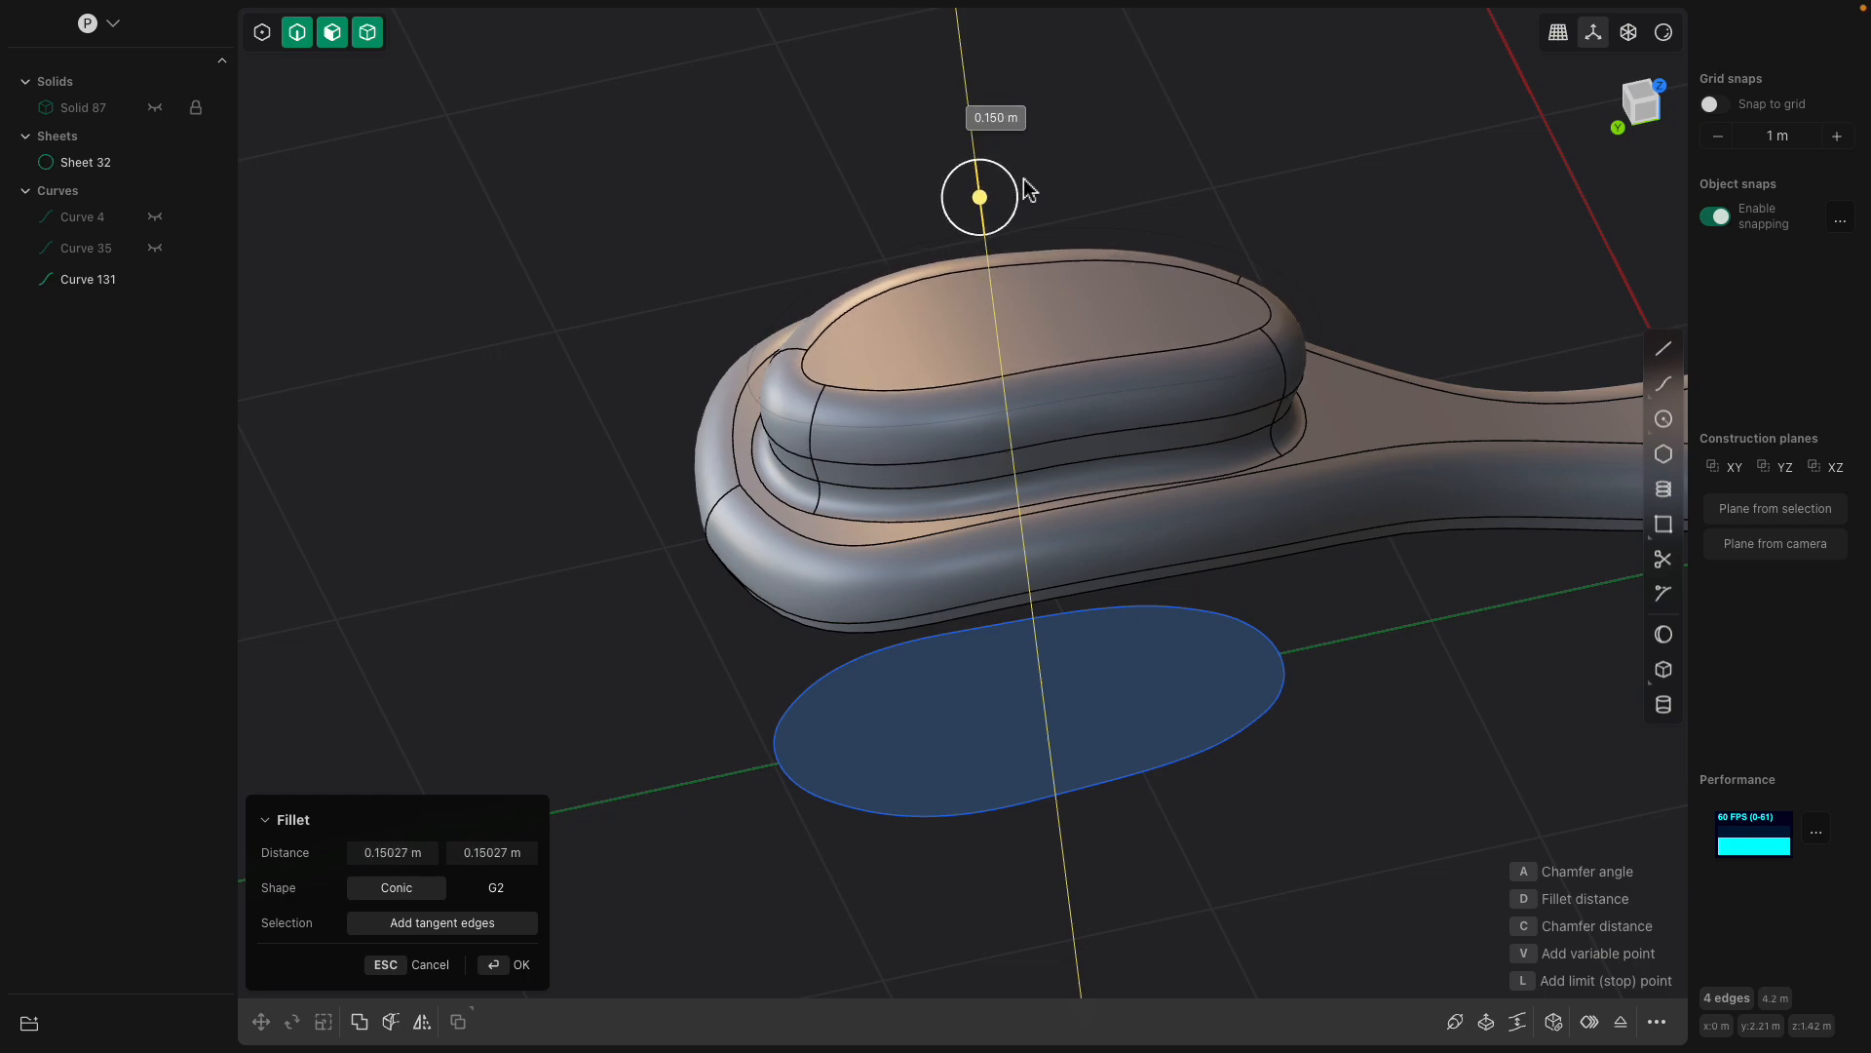
{"action": "middle_click_drag", "start_coordinate": [1034, 546], "coordinate": [1169, 448]}
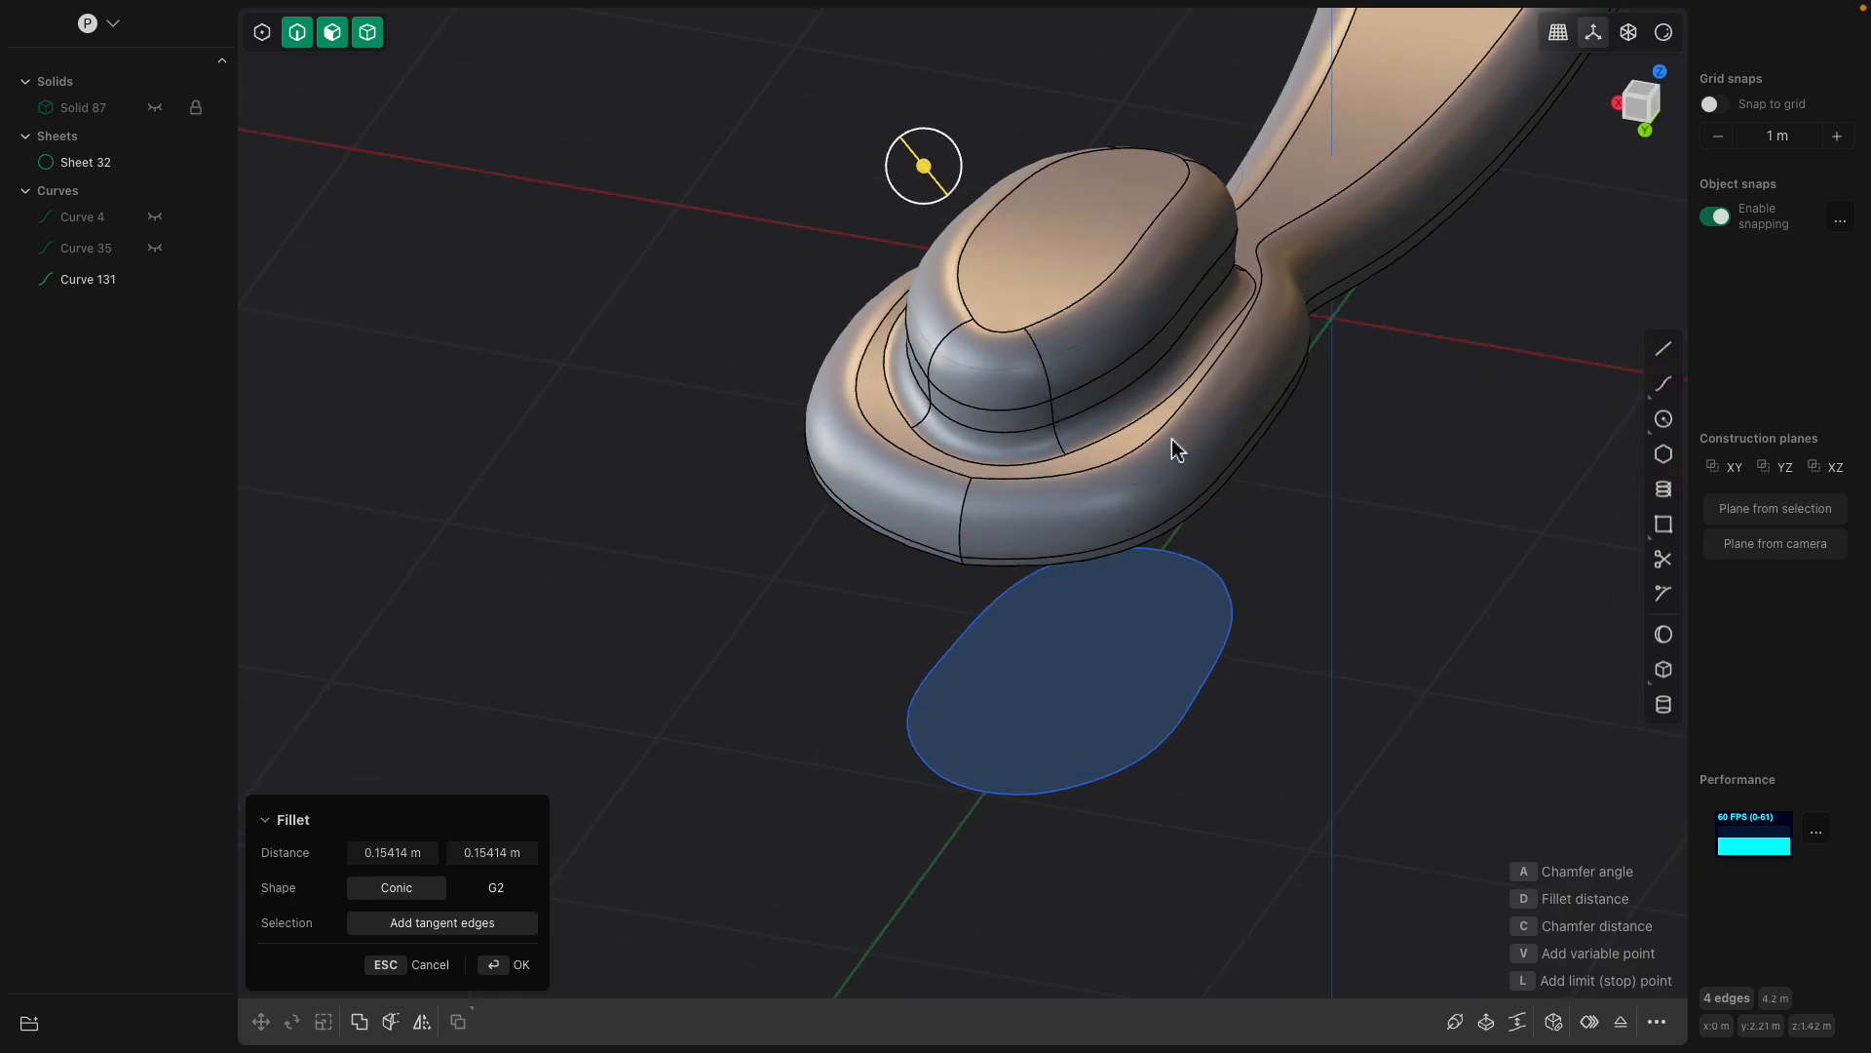
{"action": "middle_click_drag", "start_coordinate": [1197, 386], "coordinate": [1092, 284]}
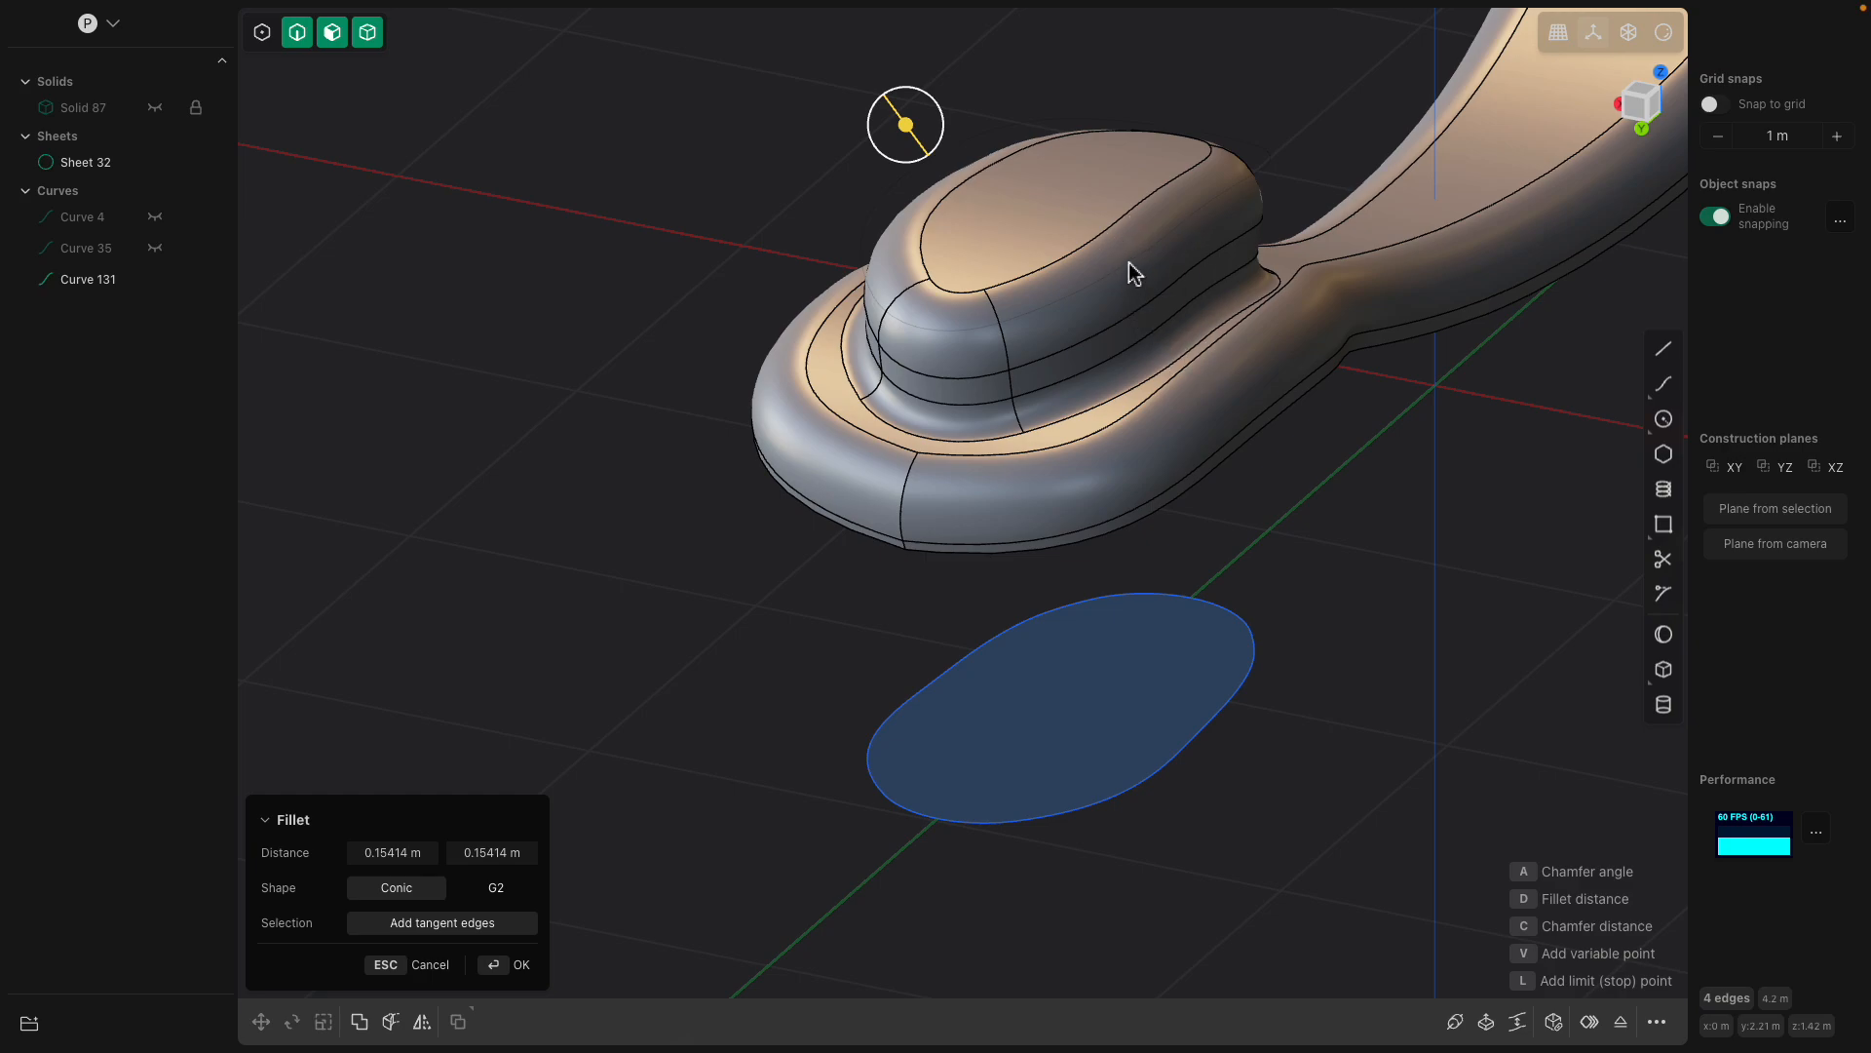
{"action": "middle_click_drag", "start_coordinate": [1144, 255], "coordinate": [1218, 260]}
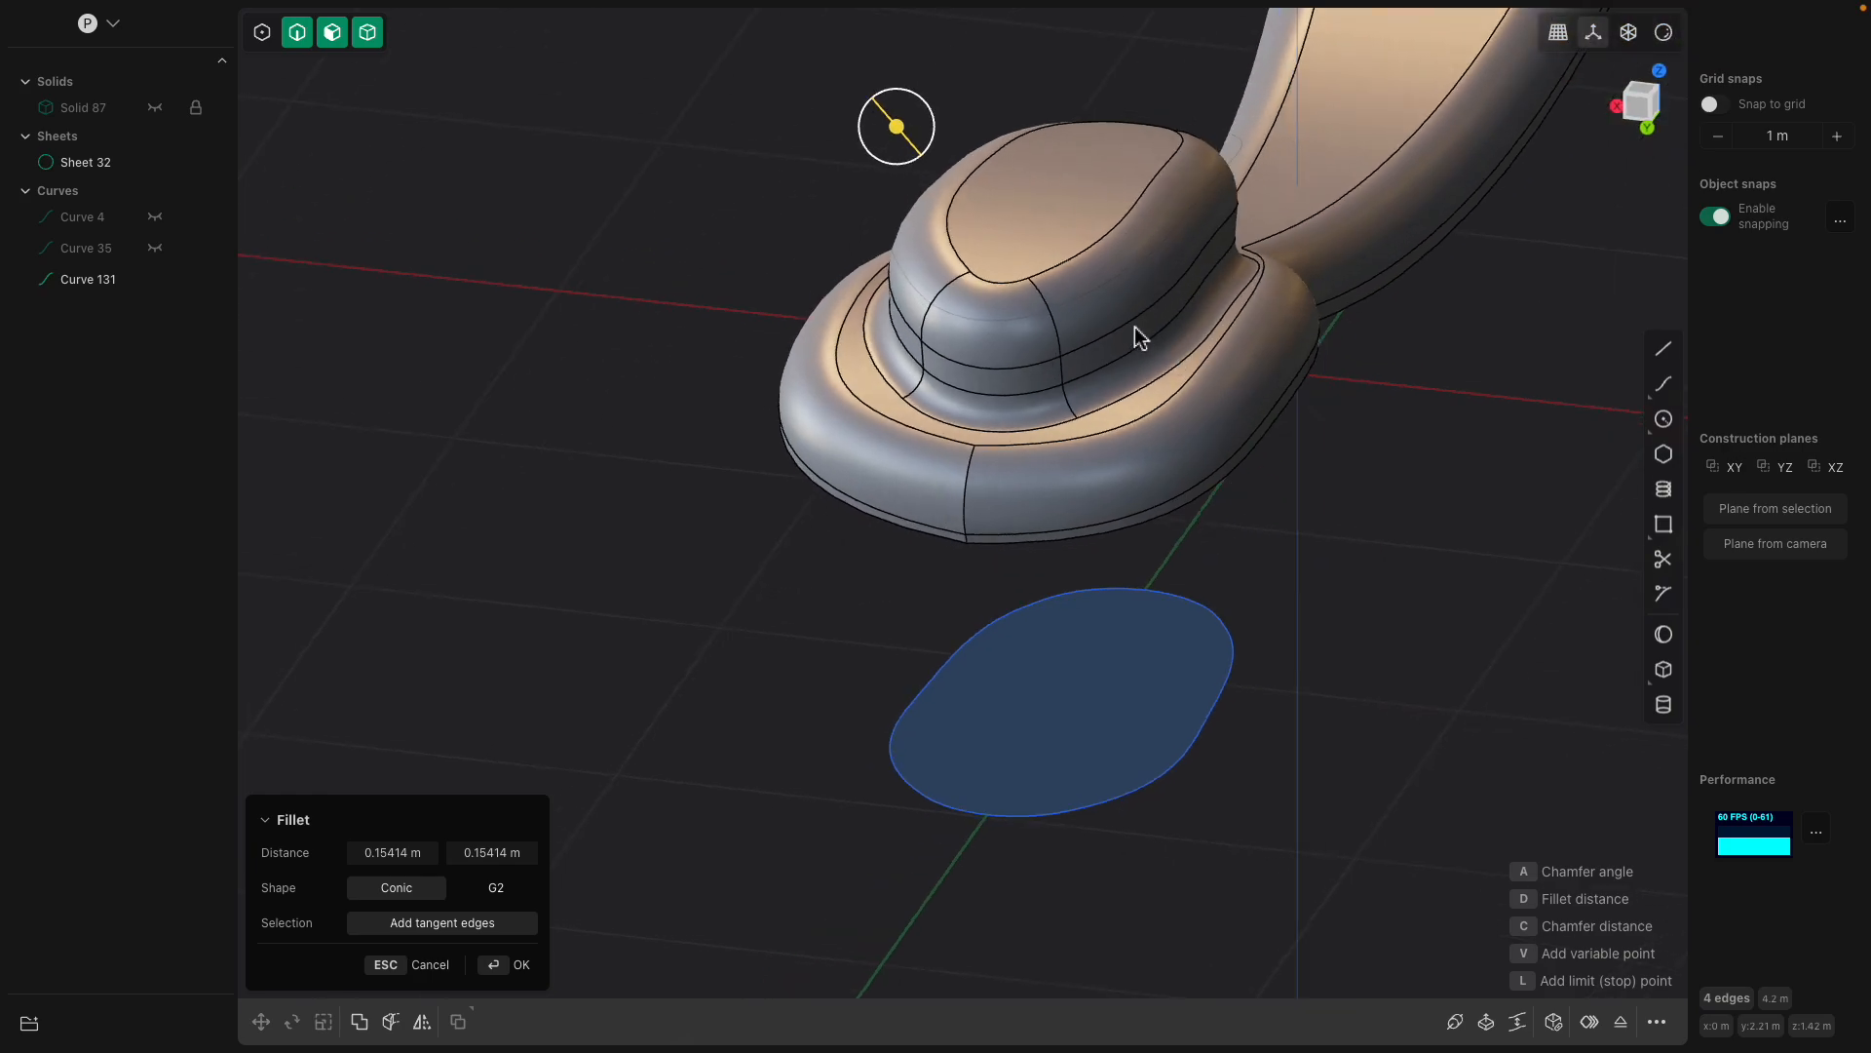
{"action": "middle_click_drag", "start_coordinate": [1136, 325], "coordinate": [1080, 324]}
{"action": "key", "text": "Return"}
Examine the filleted pad's edges and its transition into the handle from several angles, including the side view.
{"action": "left_click", "coordinate": [1091, 283]}
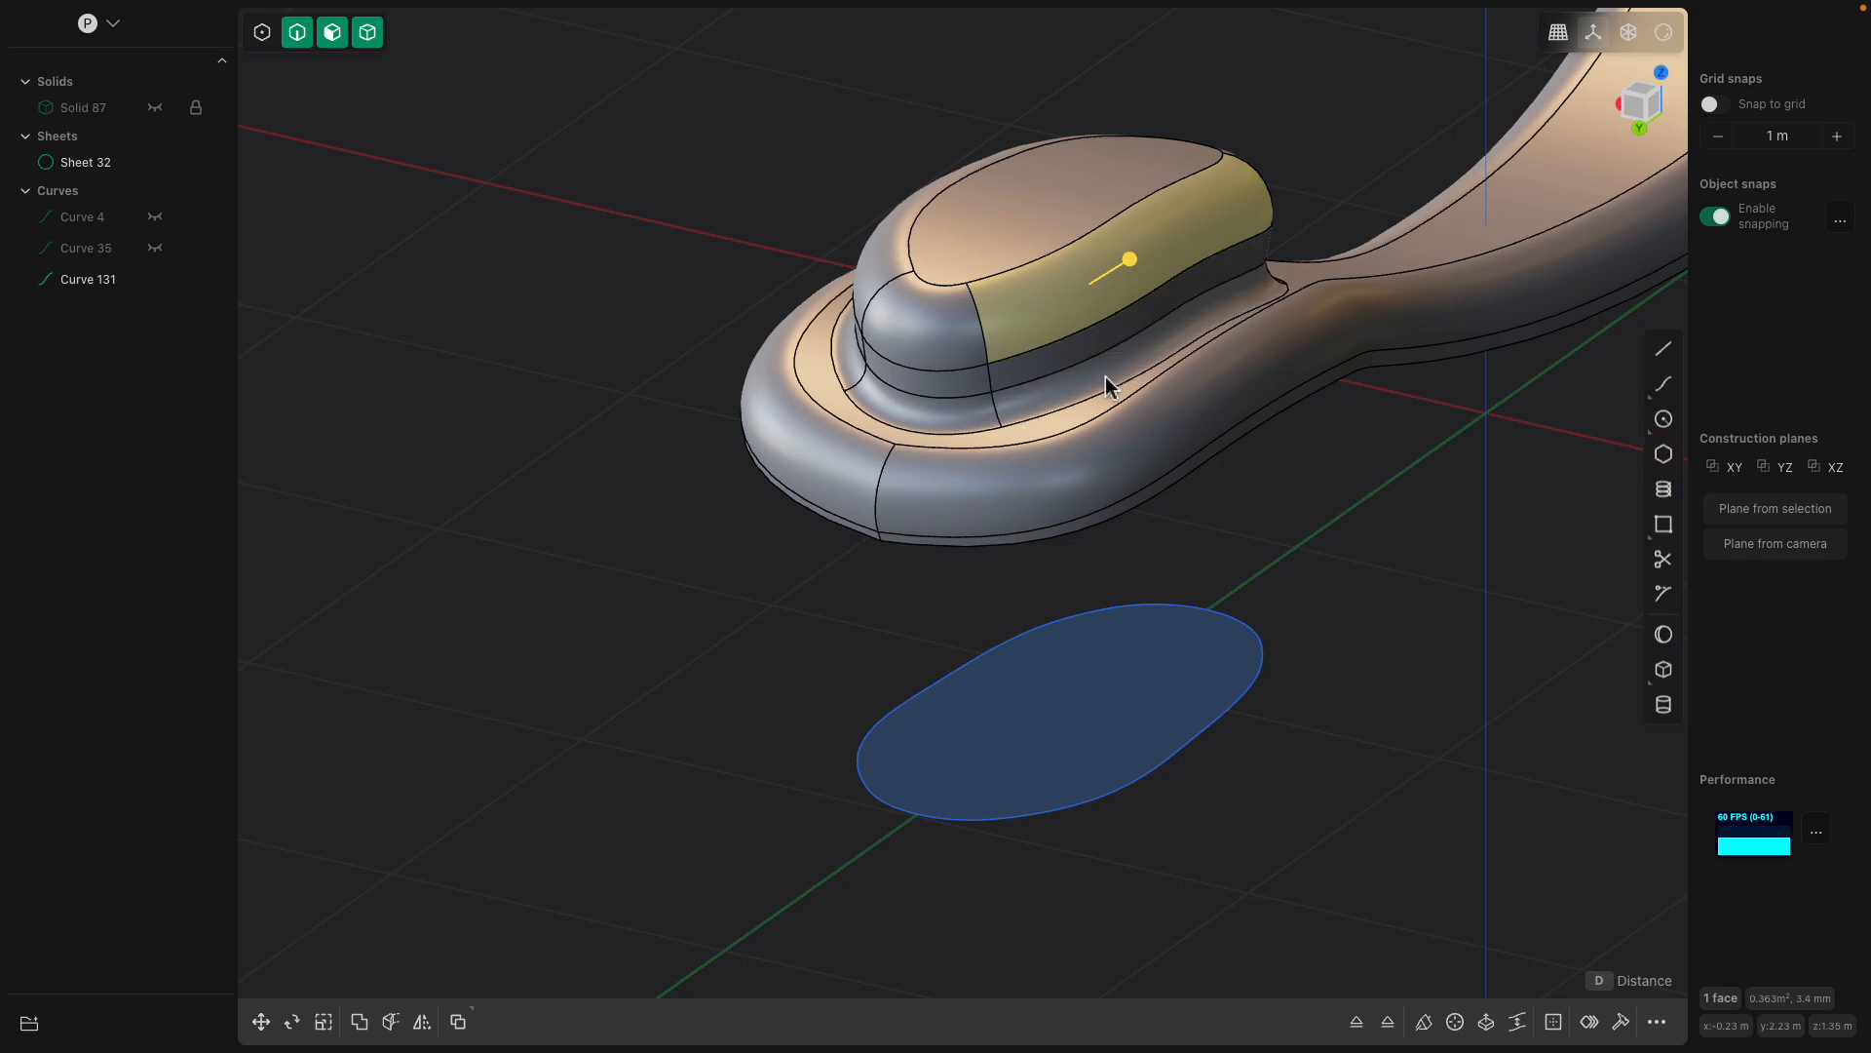
{"action": "left_click", "coordinate": [1078, 244]}
{"action": "key", "text": "f"}
{"action": "middle_click_drag", "start_coordinate": [1078, 242], "coordinate": [1067, 320]}
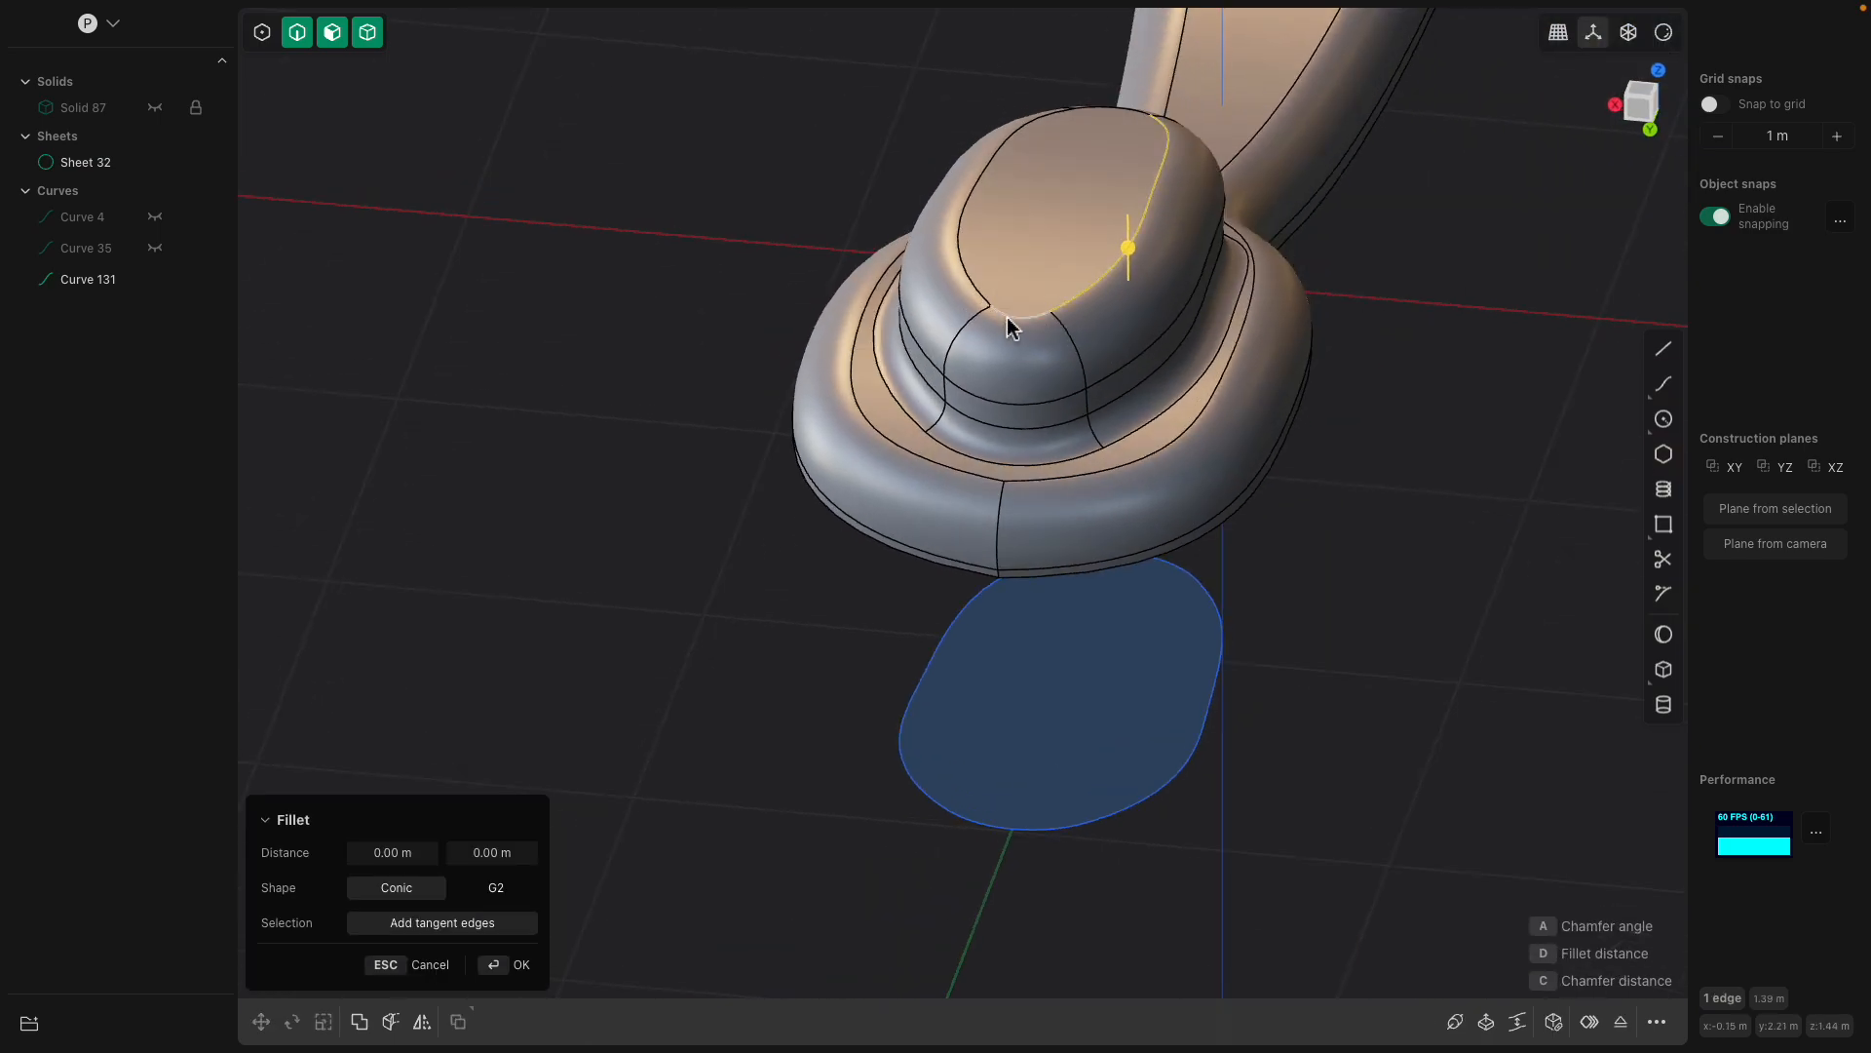
{"action": "left_click", "coordinate": [1078, 281]}
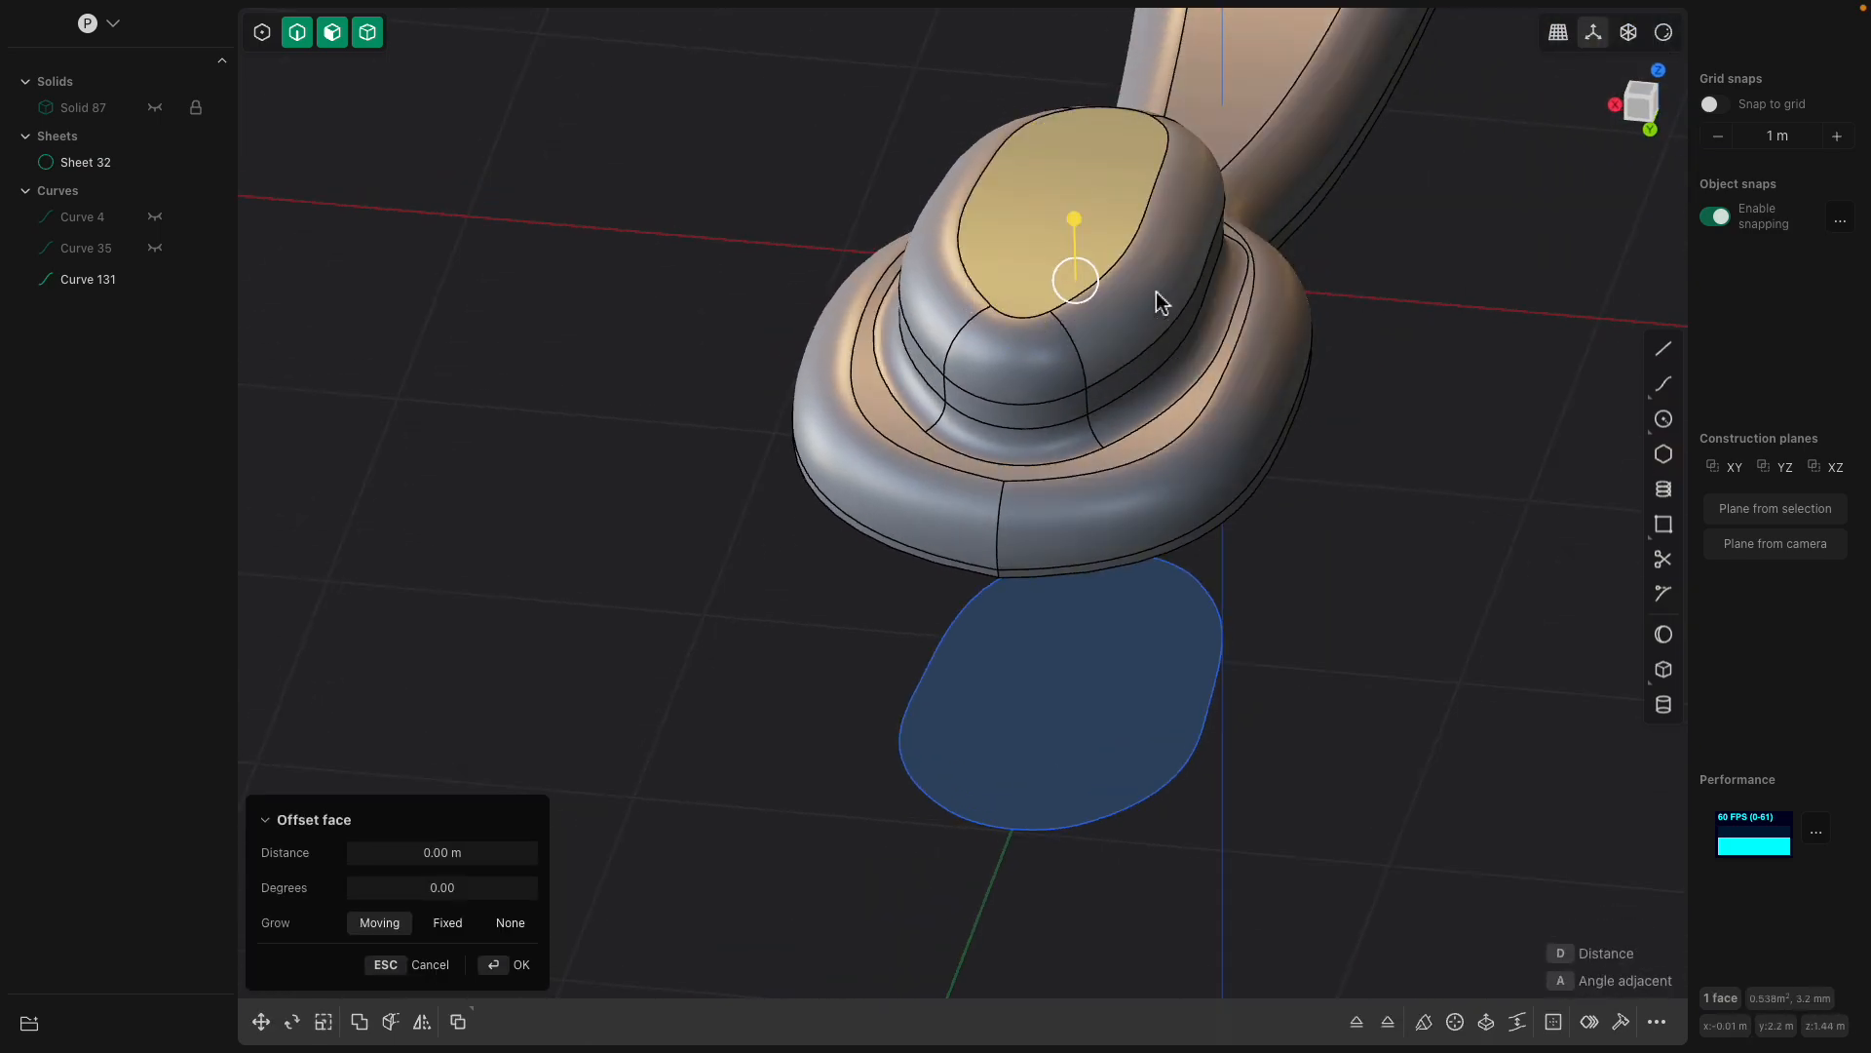
{"action": "middle_click_drag", "start_coordinate": [1032, 188], "coordinate": [1002, 294]}
{"action": "left_click", "coordinate": [998, 290]}
{"action": "key", "text": "f"}
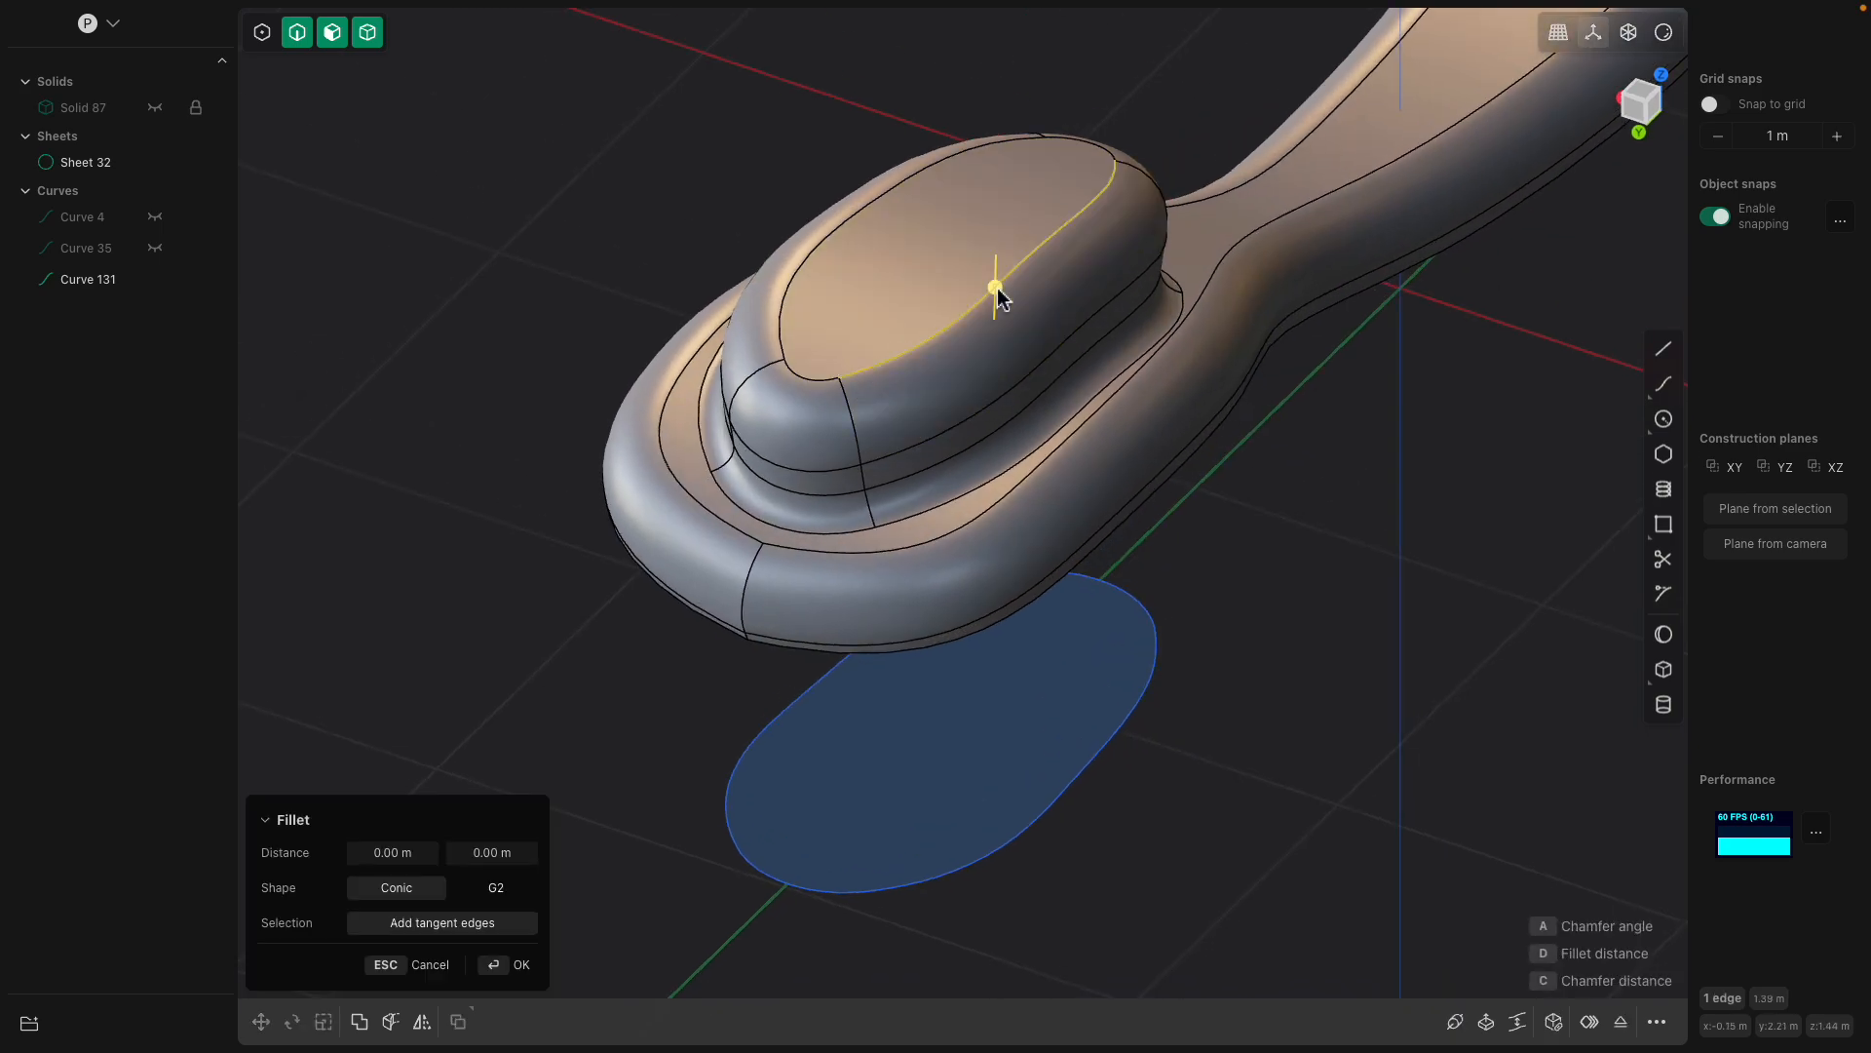
{"action": "left_click", "coordinate": [1028, 382]}
{"action": "left_click", "coordinate": [902, 350]}
{"action": "middle_click_drag", "start_coordinate": [1027, 384], "coordinate": [552, 283]}
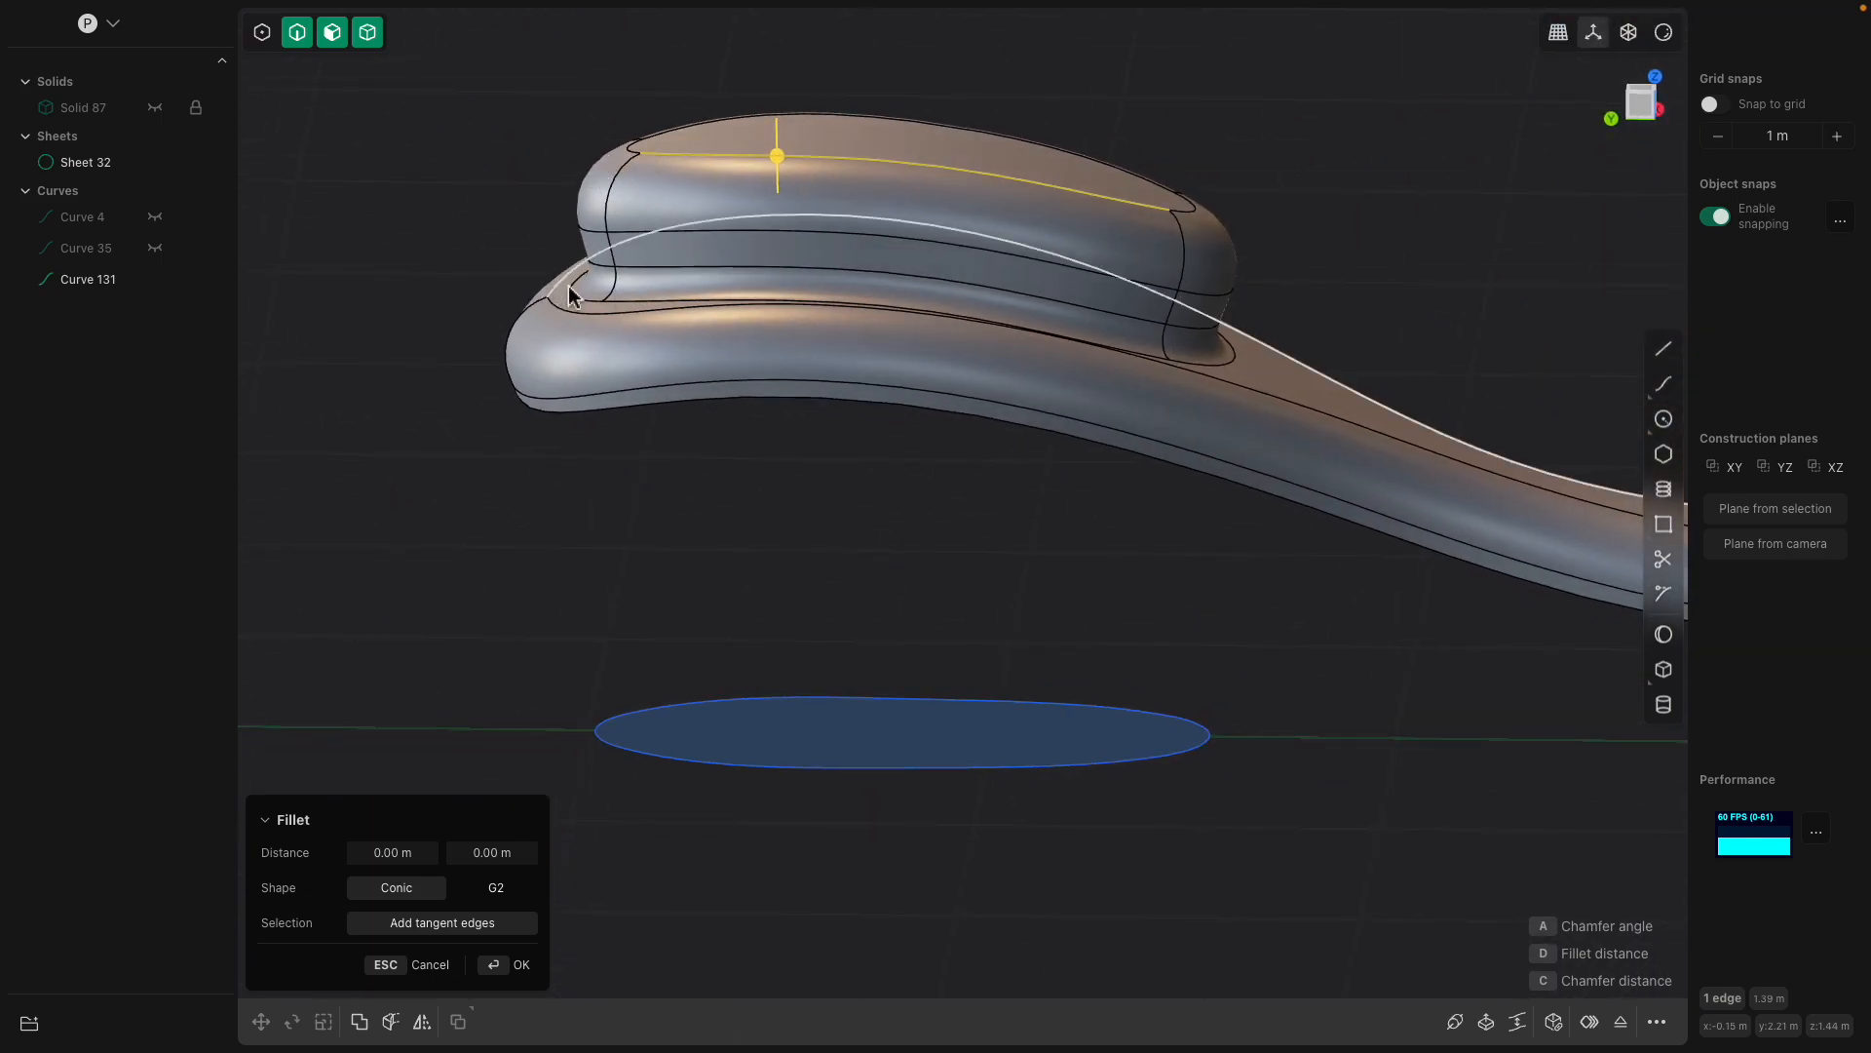
{"action": "left_click", "coordinate": [1643, 107]}
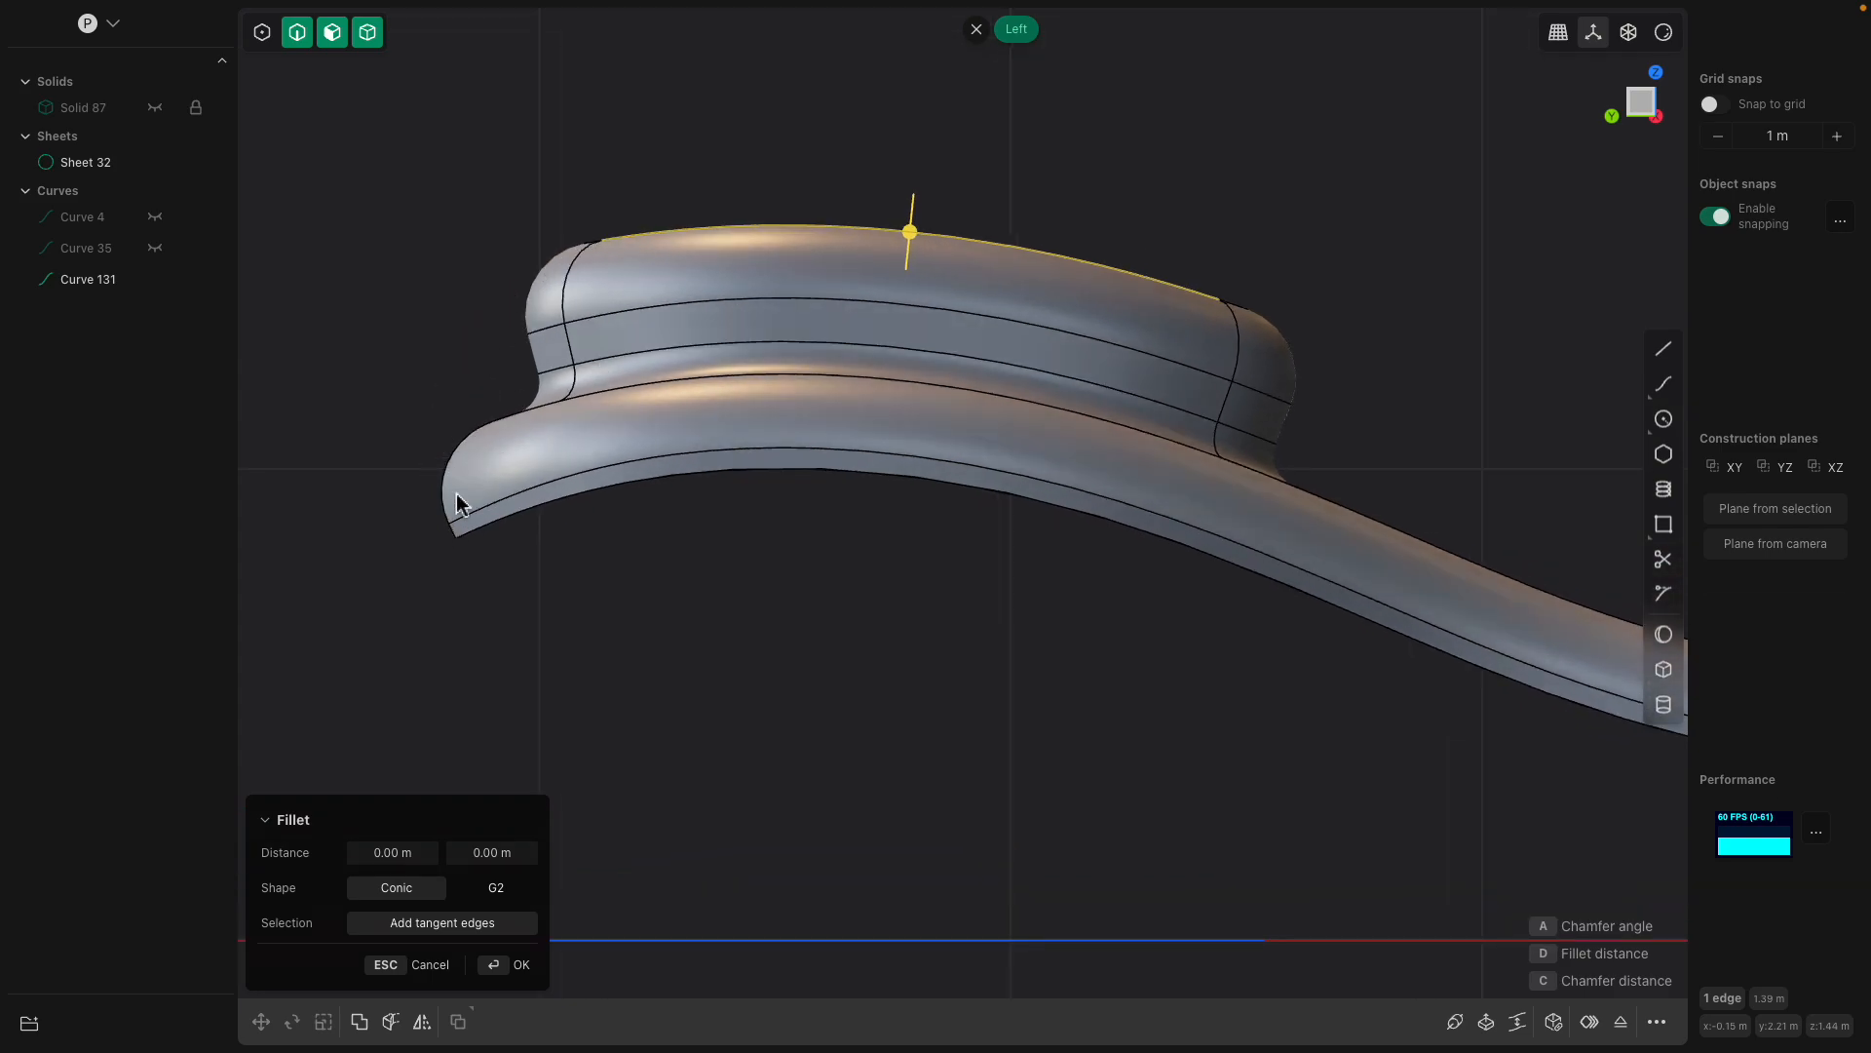
{"action": "middle_click_drag", "start_coordinate": [1226, 308], "coordinate": [1153, 547]}
{"action": "middle_click_drag", "start_coordinate": [997, 407], "coordinate": [1086, 485]}
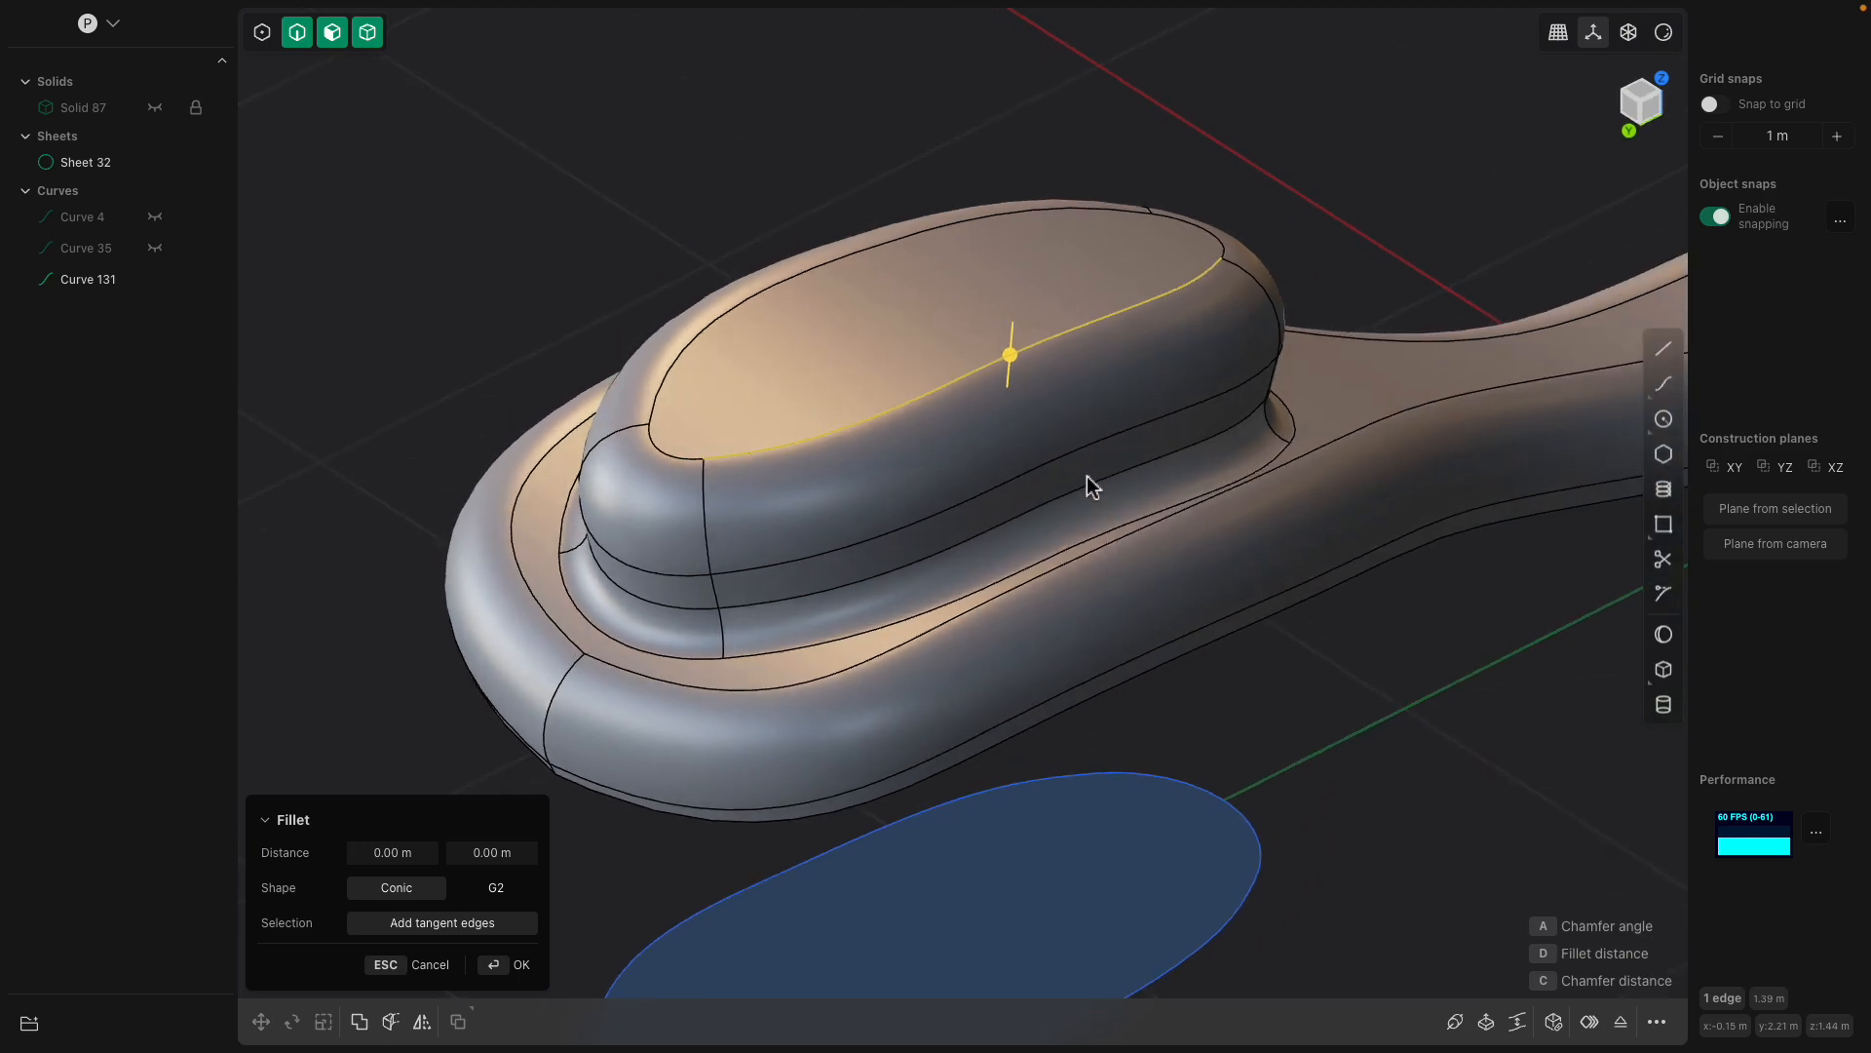
{"action": "left_click", "coordinate": [1111, 542]}
{"action": "middle_click_drag", "start_coordinate": [1091, 345], "coordinate": [1290, 837]}
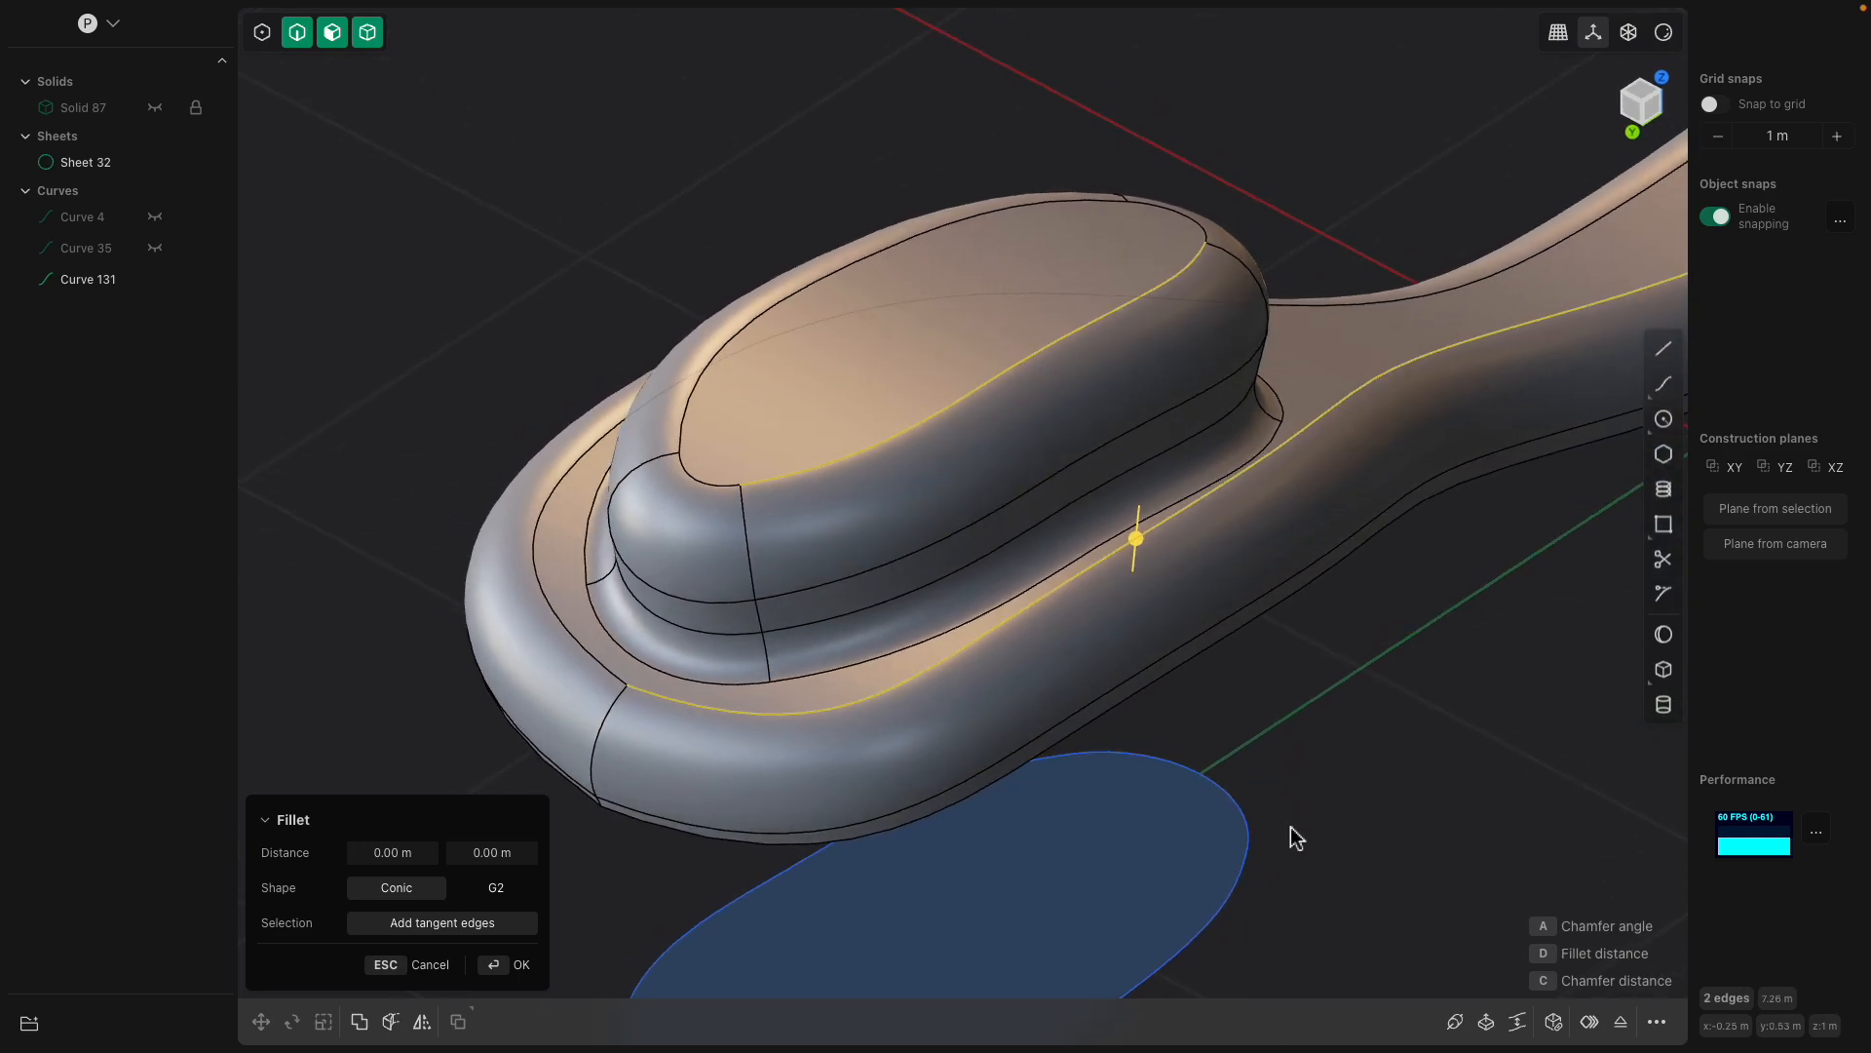
{"action": "left_click", "coordinate": [1521, 1024]}
{"action": "middle_click_drag", "start_coordinate": [1252, 596], "coordinate": [749, 476]}
{"action": "key", "text": "Escape"}
Delete the side wall and lower fillet faces connecting the raised pad to the handle's upper face.
{"action": "left_click", "coordinate": [824, 292]}
{"action": "middle_click_drag", "start_coordinate": [1017, 501], "coordinate": [1087, 558]}
{"action": "left_click", "coordinate": [1217, 608]}
{"action": "key", "text": "f"}
{"action": "left_click", "coordinate": [1084, 550]}
{"action": "left_click", "coordinate": [842, 524], "text": "shift"}
{"action": "mouse_move", "coordinate": [844, 527]}
{"action": "middle_mouse_down"}
{"action": "mouse_move", "coordinate": [1121, 546]}
{"action": "mouse_move", "coordinate": [1335, 609]}
{"action": "middle_mouse_up"}
{"action": "left_click", "coordinate": [948, 580], "text": "shift"}
{"action": "mouse_move", "coordinate": [949, 581]}
{"action": "middle_mouse_down"}
{"action": "mouse_move", "coordinate": [1067, 588]}
{"action": "mouse_move", "coordinate": [1394, 487]}
{"action": "middle_mouse_up"}
{"action": "left_click", "coordinate": [971, 456], "text": "shift"}
{"action": "mouse_move", "coordinate": [971, 456]}
{"action": "middle_mouse_down"}
{"action": "mouse_move", "coordinate": [1083, 477]}
{"action": "mouse_move", "coordinate": [1031, 435]}
{"action": "mouse_move", "coordinate": [886, 423]}
{"action": "mouse_move", "coordinate": [1054, 405]}
{"action": "mouse_move", "coordinate": [950, 405]}
{"action": "mouse_move", "coordinate": [828, 449]}
{"action": "middle_mouse_up"}
{"action": "key", "text": "Delete"}
{"action": "left_click", "coordinate": [910, 389]}
{"action": "left_click", "coordinate": [910, 390]}
{"action": "left_click", "coordinate": [685, 473], "text": "shift"}
{"action": "middle_click_drag", "start_coordinate": [682, 475], "coordinate": [989, 489]}
{"action": "left_click", "coordinate": [986, 489], "text": "shift"}
{"action": "middle_click_drag", "start_coordinate": [634, 475], "coordinate": [800, 540]}
{"action": "key", "text": "Escape"}
Delete the handle's remaining upper face around the opening beneath the pad.
{"action": "left_click", "coordinate": [875, 435]}
{"action": "left_click", "coordinate": [878, 435]}
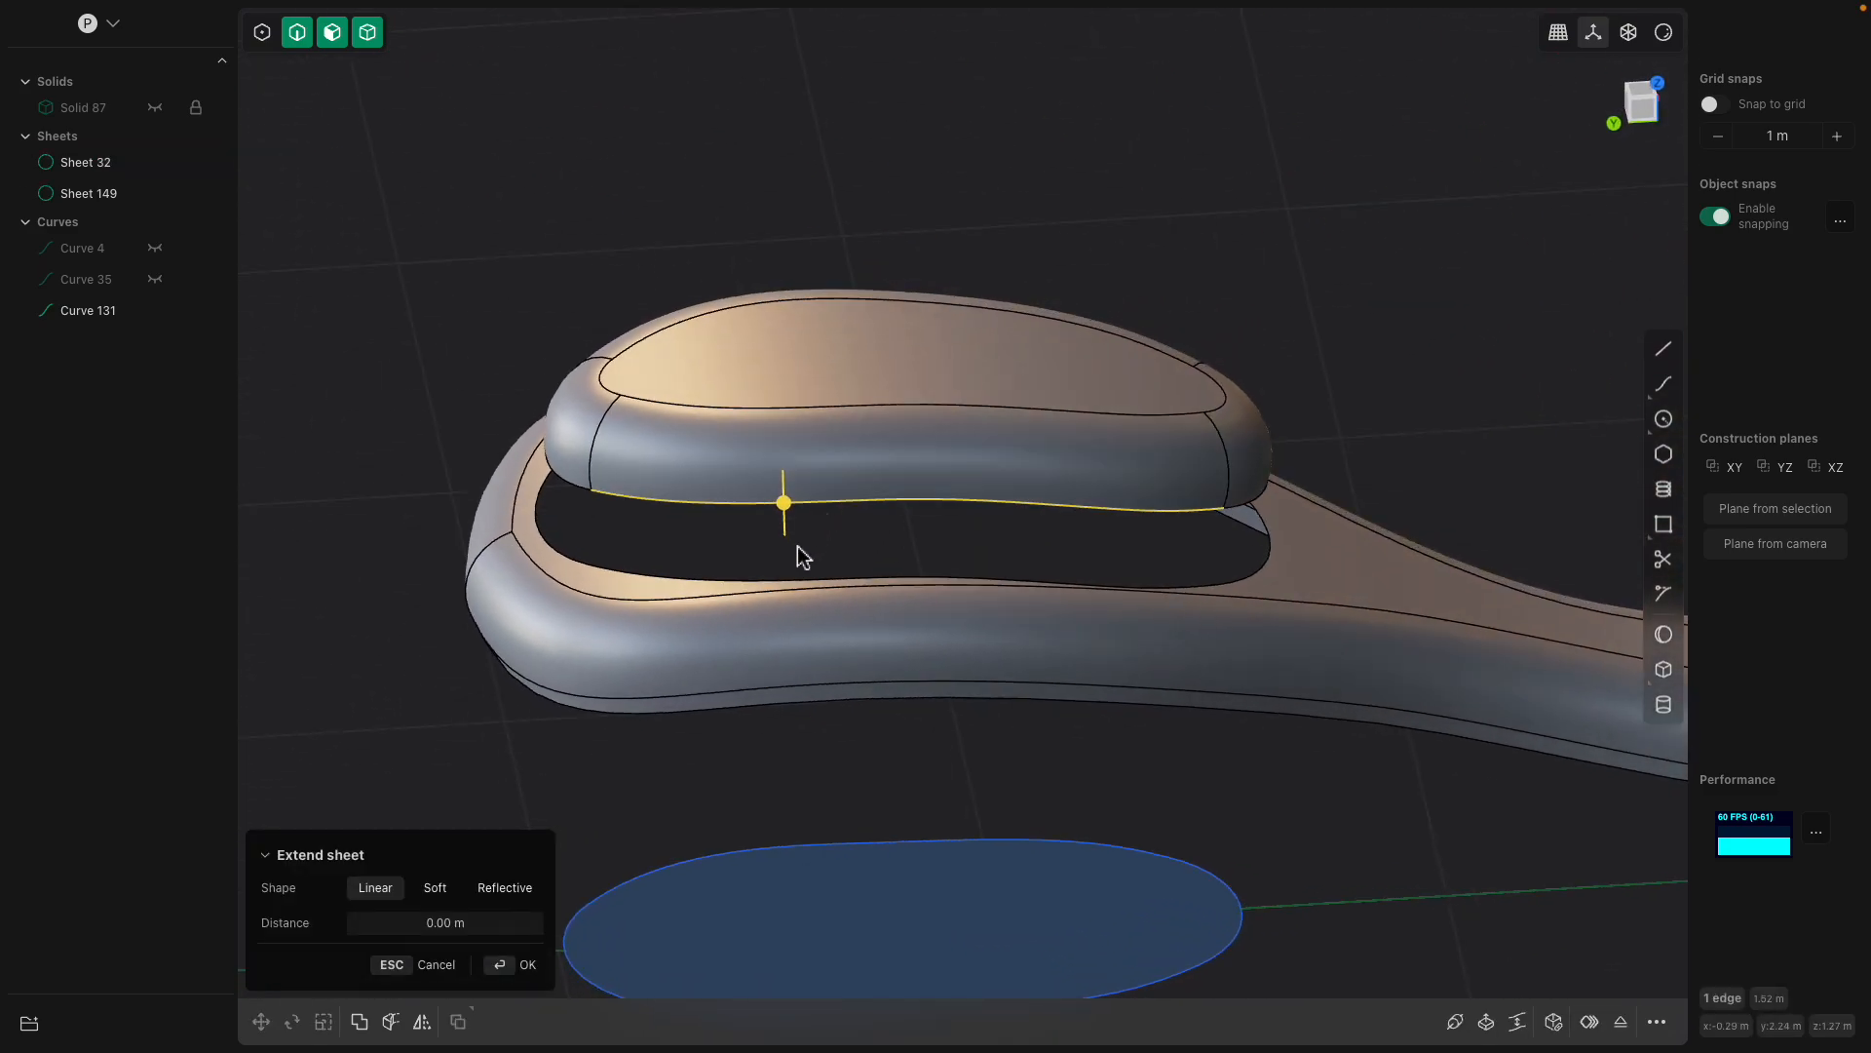
{"action": "middle_click_drag", "start_coordinate": [678, 570], "coordinate": [981, 594]}
{"action": "left_click", "coordinate": [669, 591]}
{"action": "left_click", "coordinate": [658, 597]}
{"action": "key", "text": "Escape"}
Try to loft between the rim's inner edge and the detached pad sheet.
{"action": "left_click", "coordinate": [985, 575]}
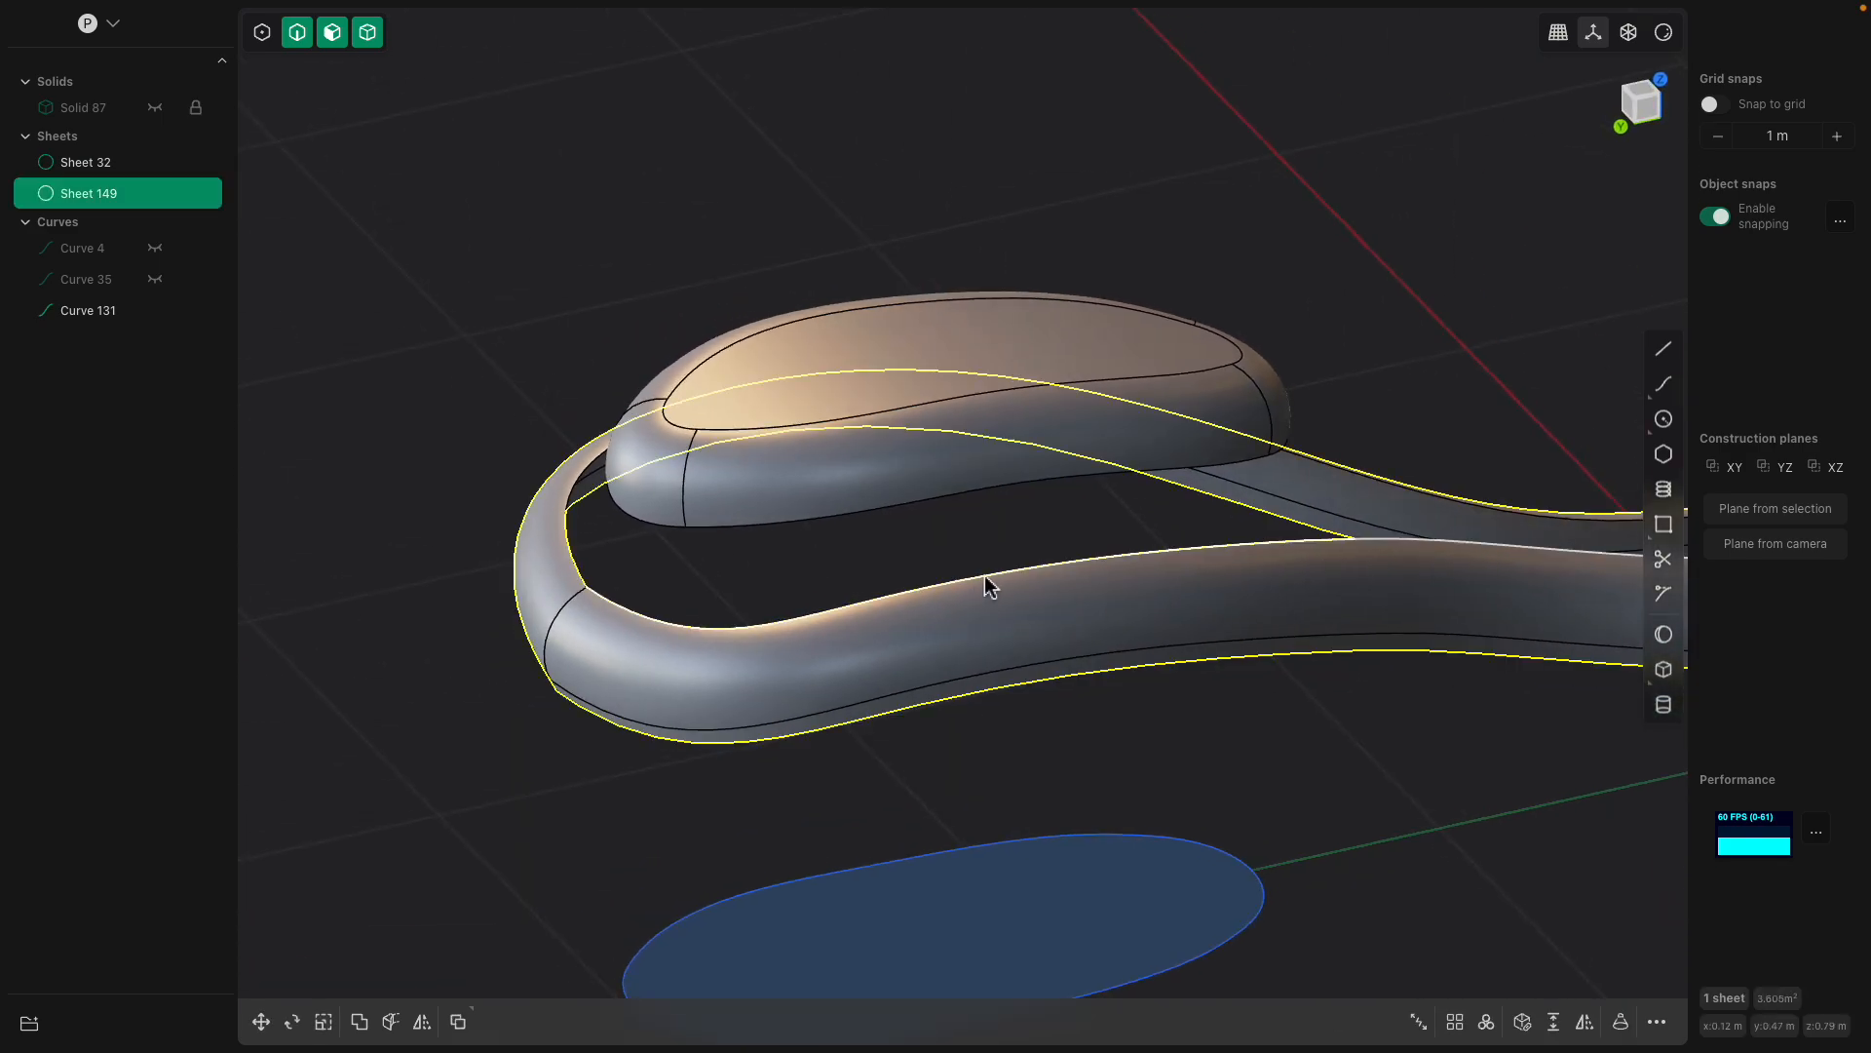
{"action": "left_click", "coordinate": [986, 575]}
{"action": "middle_click_drag", "start_coordinate": [1049, 526], "coordinate": [1146, 523]}
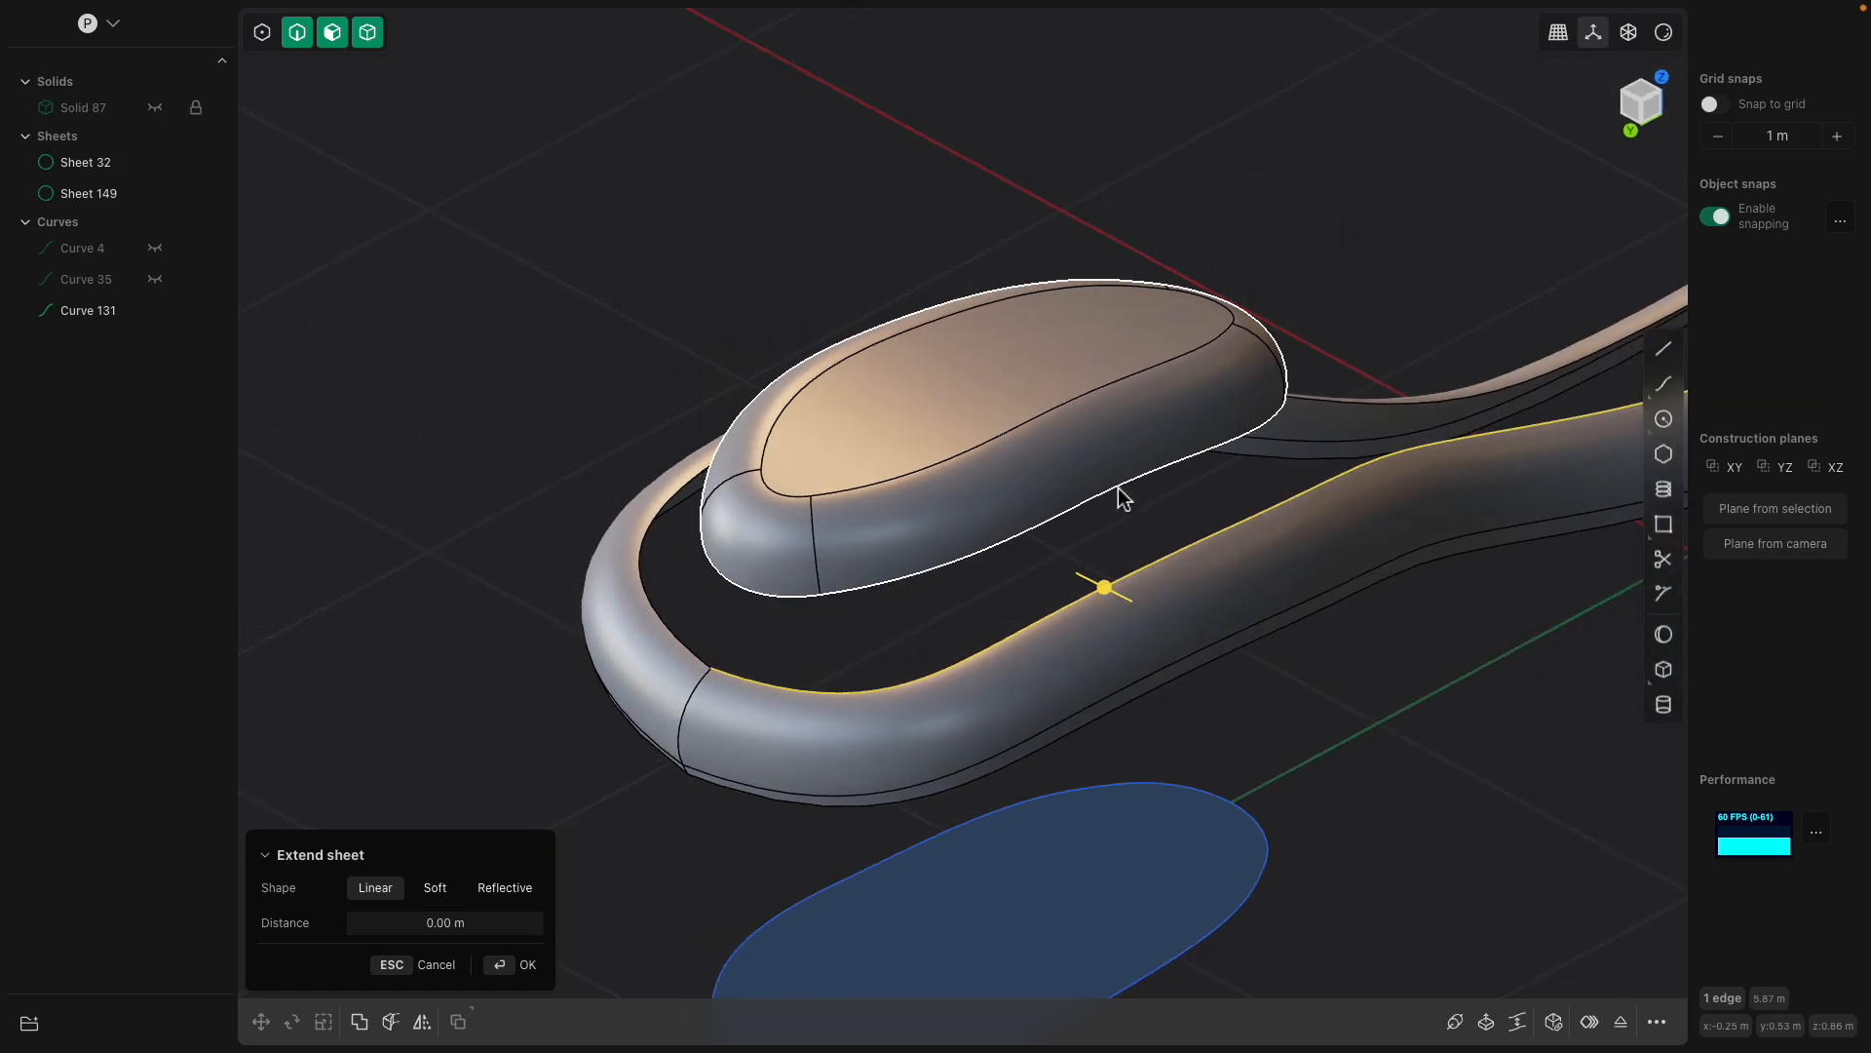
{"action": "left_click", "coordinate": [1120, 495]}
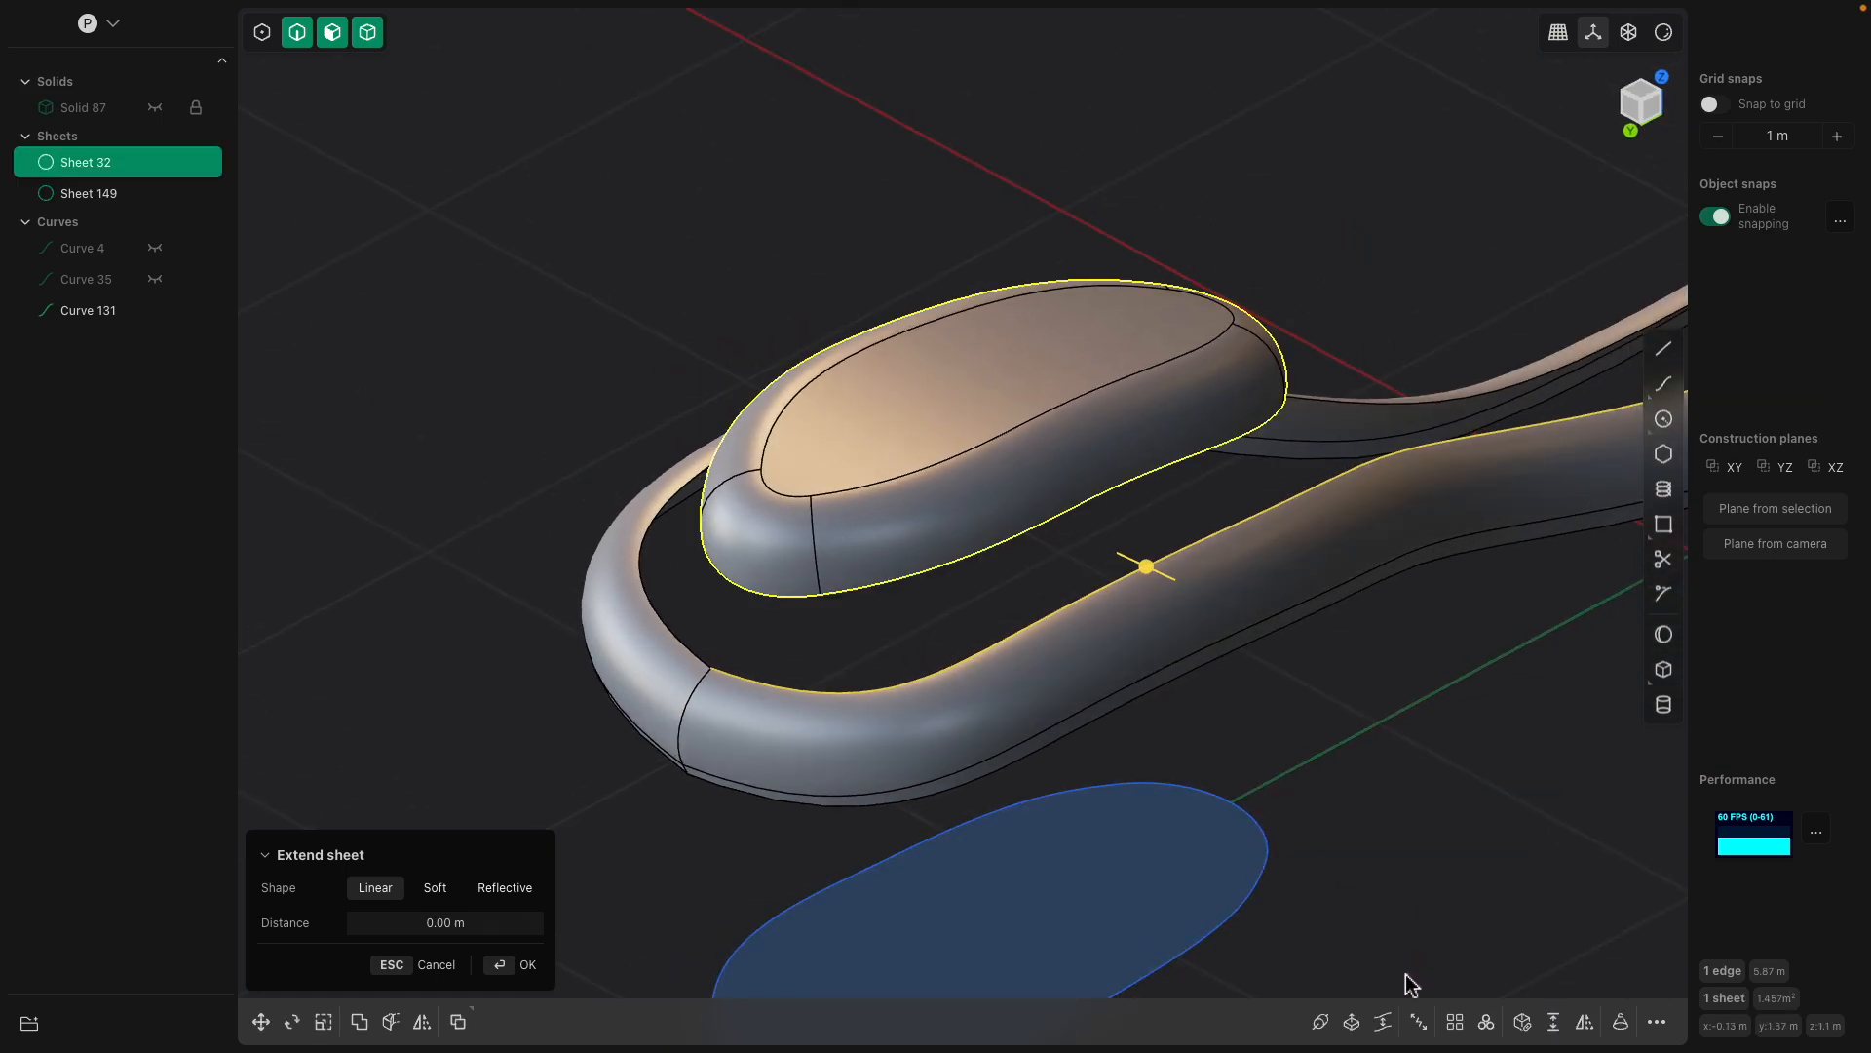
{"action": "middle_click_drag", "start_coordinate": [1363, 743], "coordinate": [1310, 710]}
{"action": "key", "text": "l"}
{"action": "middle_click_drag", "start_coordinate": [1169, 542], "coordinate": [936, 547]}
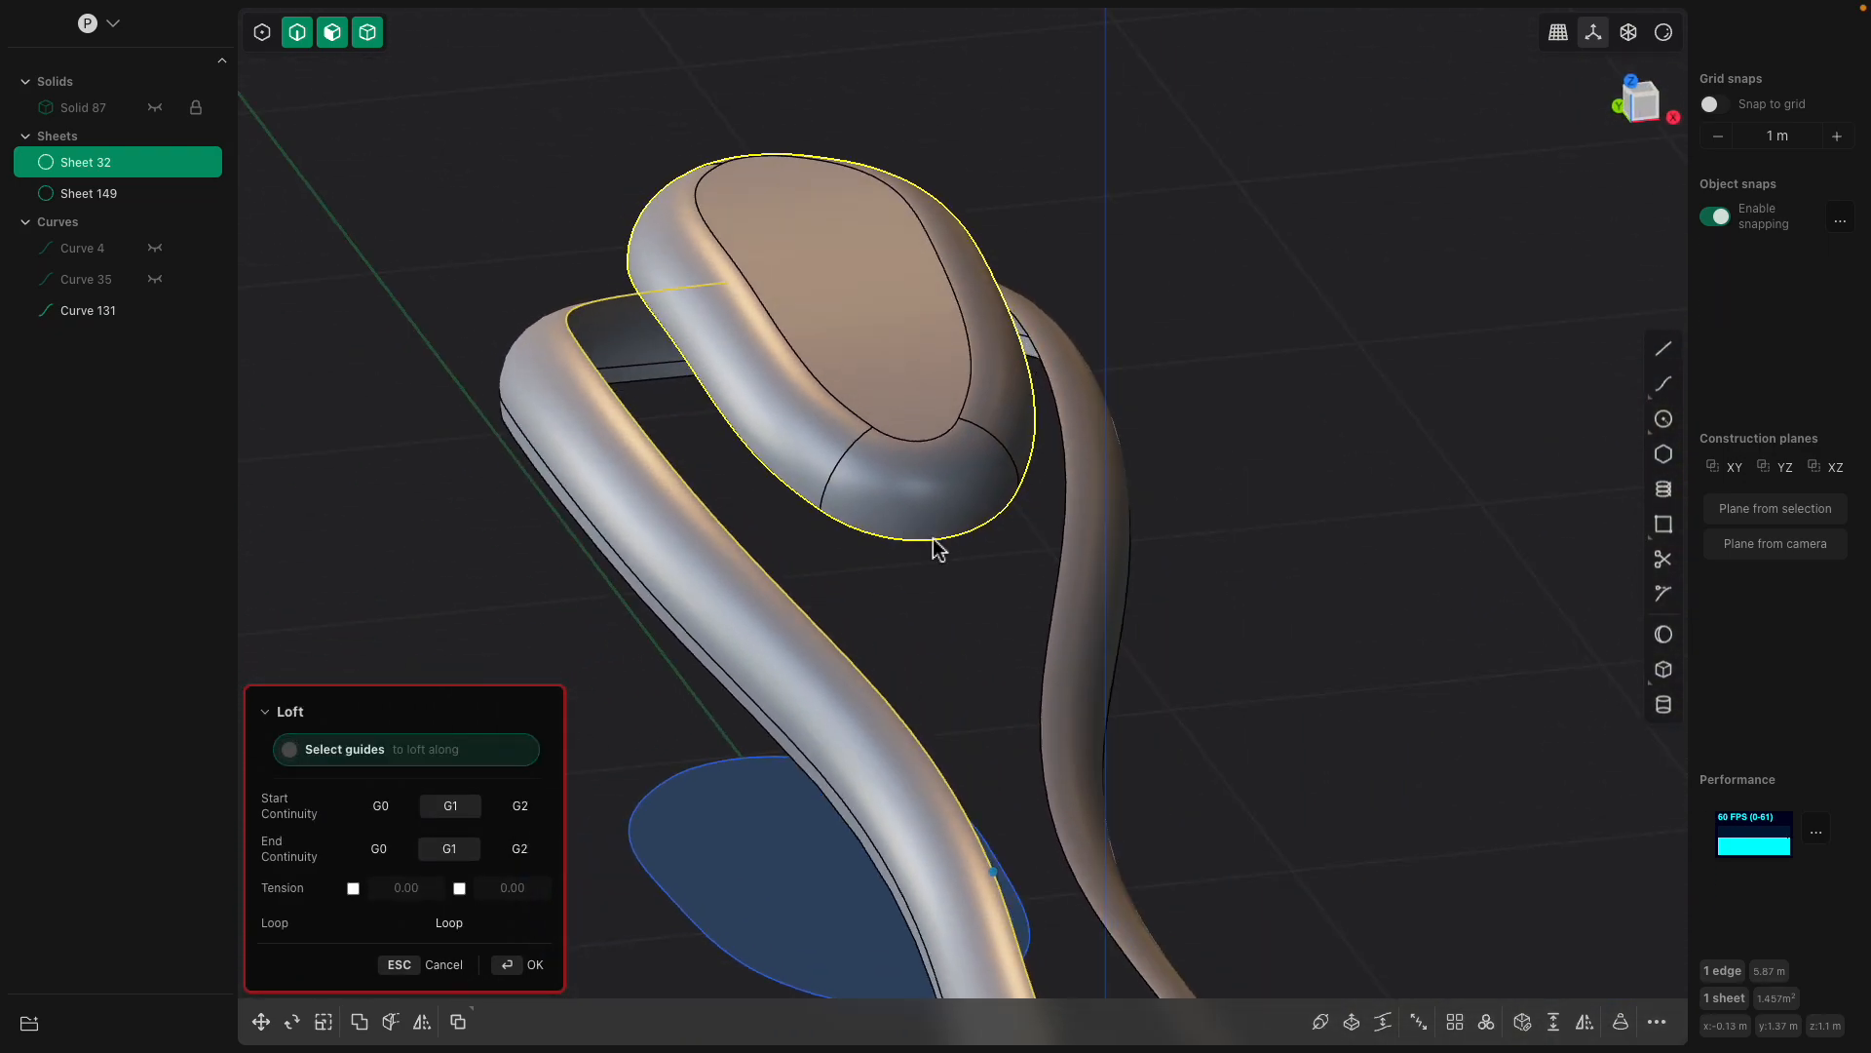
{"action": "key", "text": "Escape"}
{"action": "key", "text": "Escape"}
Examine the gap between the pad and the handle's rim, and the seam edge at the rim's wide end.
{"action": "middle_click_drag", "start_coordinate": [867, 460], "coordinate": [1467, 170]}
{"action": "left_click", "coordinate": [1158, 746]}
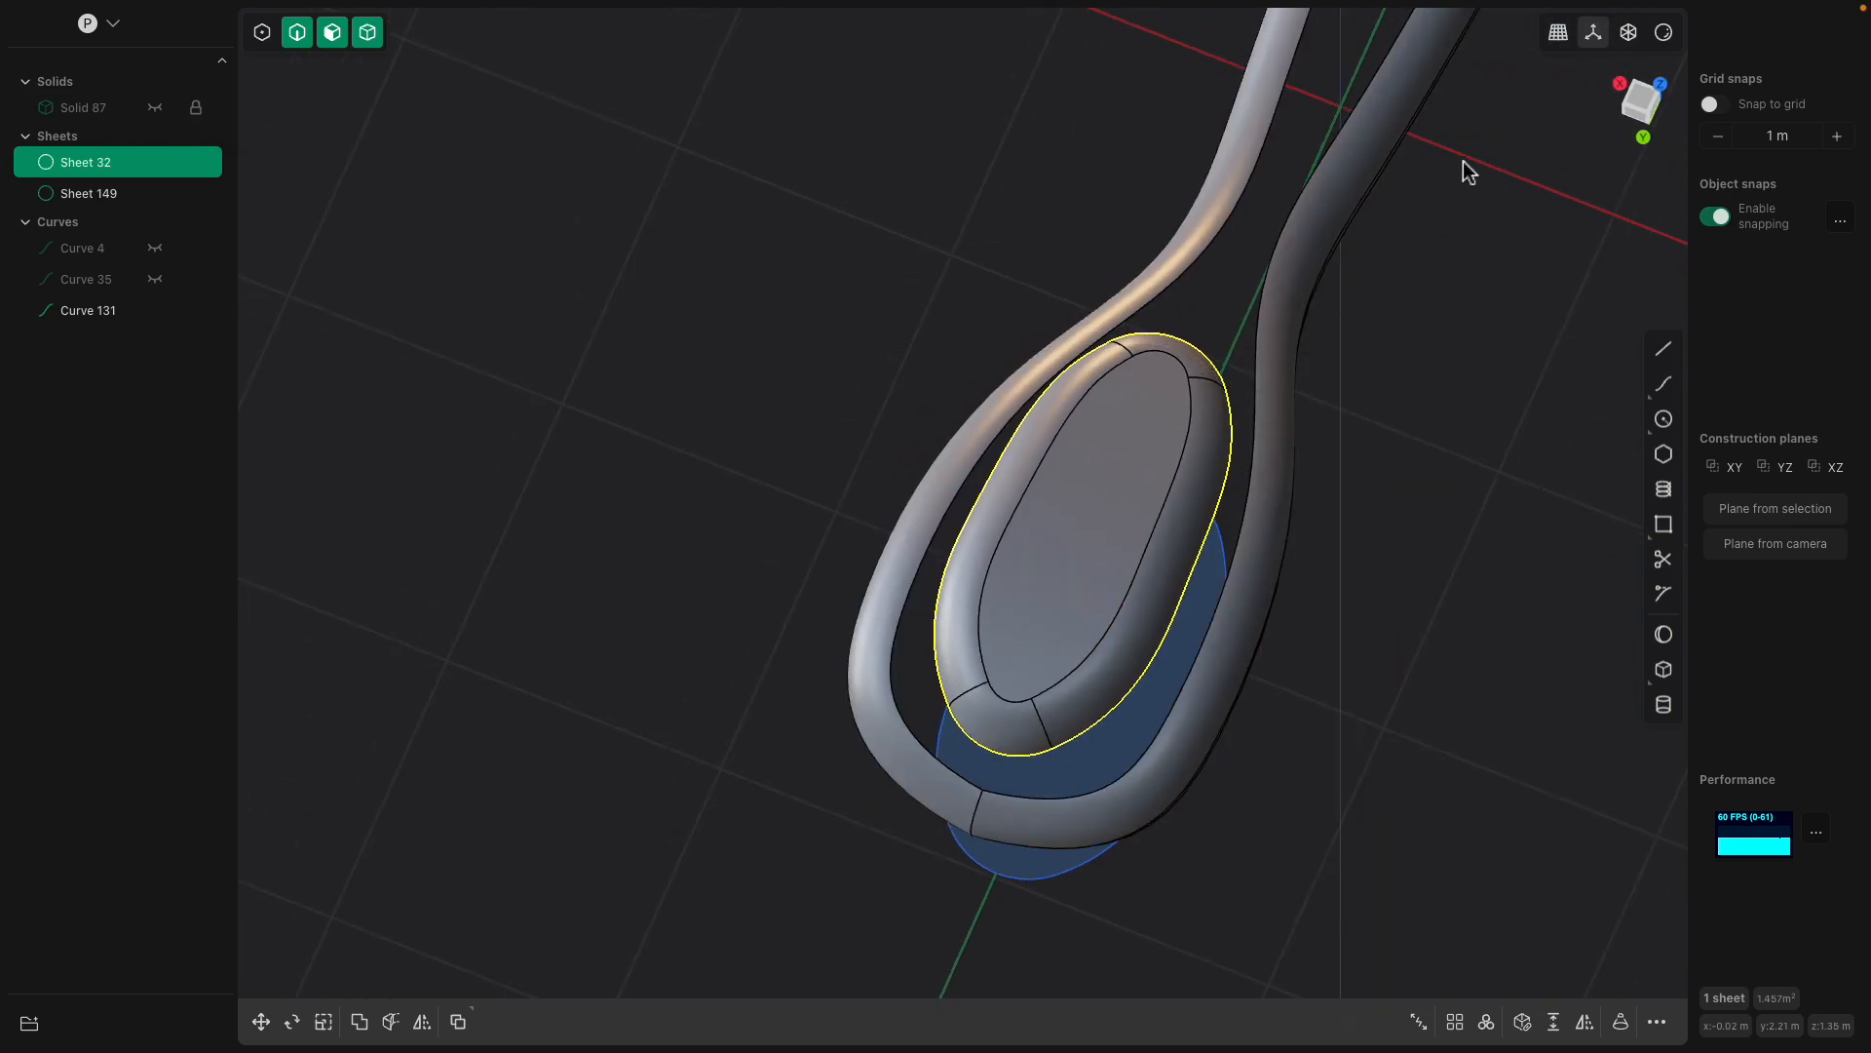
{"action": "left_click", "coordinate": [1645, 110]}
{"action": "left_click", "coordinate": [1158, 405]}
{"action": "scroll", "coordinate": [1158, 410], "scroll_direction": "down", "scroll_amount": 2}
{"action": "middle_click_drag", "start_coordinate": [916, 297], "coordinate": [1040, 564]}
{"action": "left_click", "coordinate": [1043, 570]}
{"action": "left_click", "coordinate": [1043, 565]}
{"action": "key", "text": "f"}
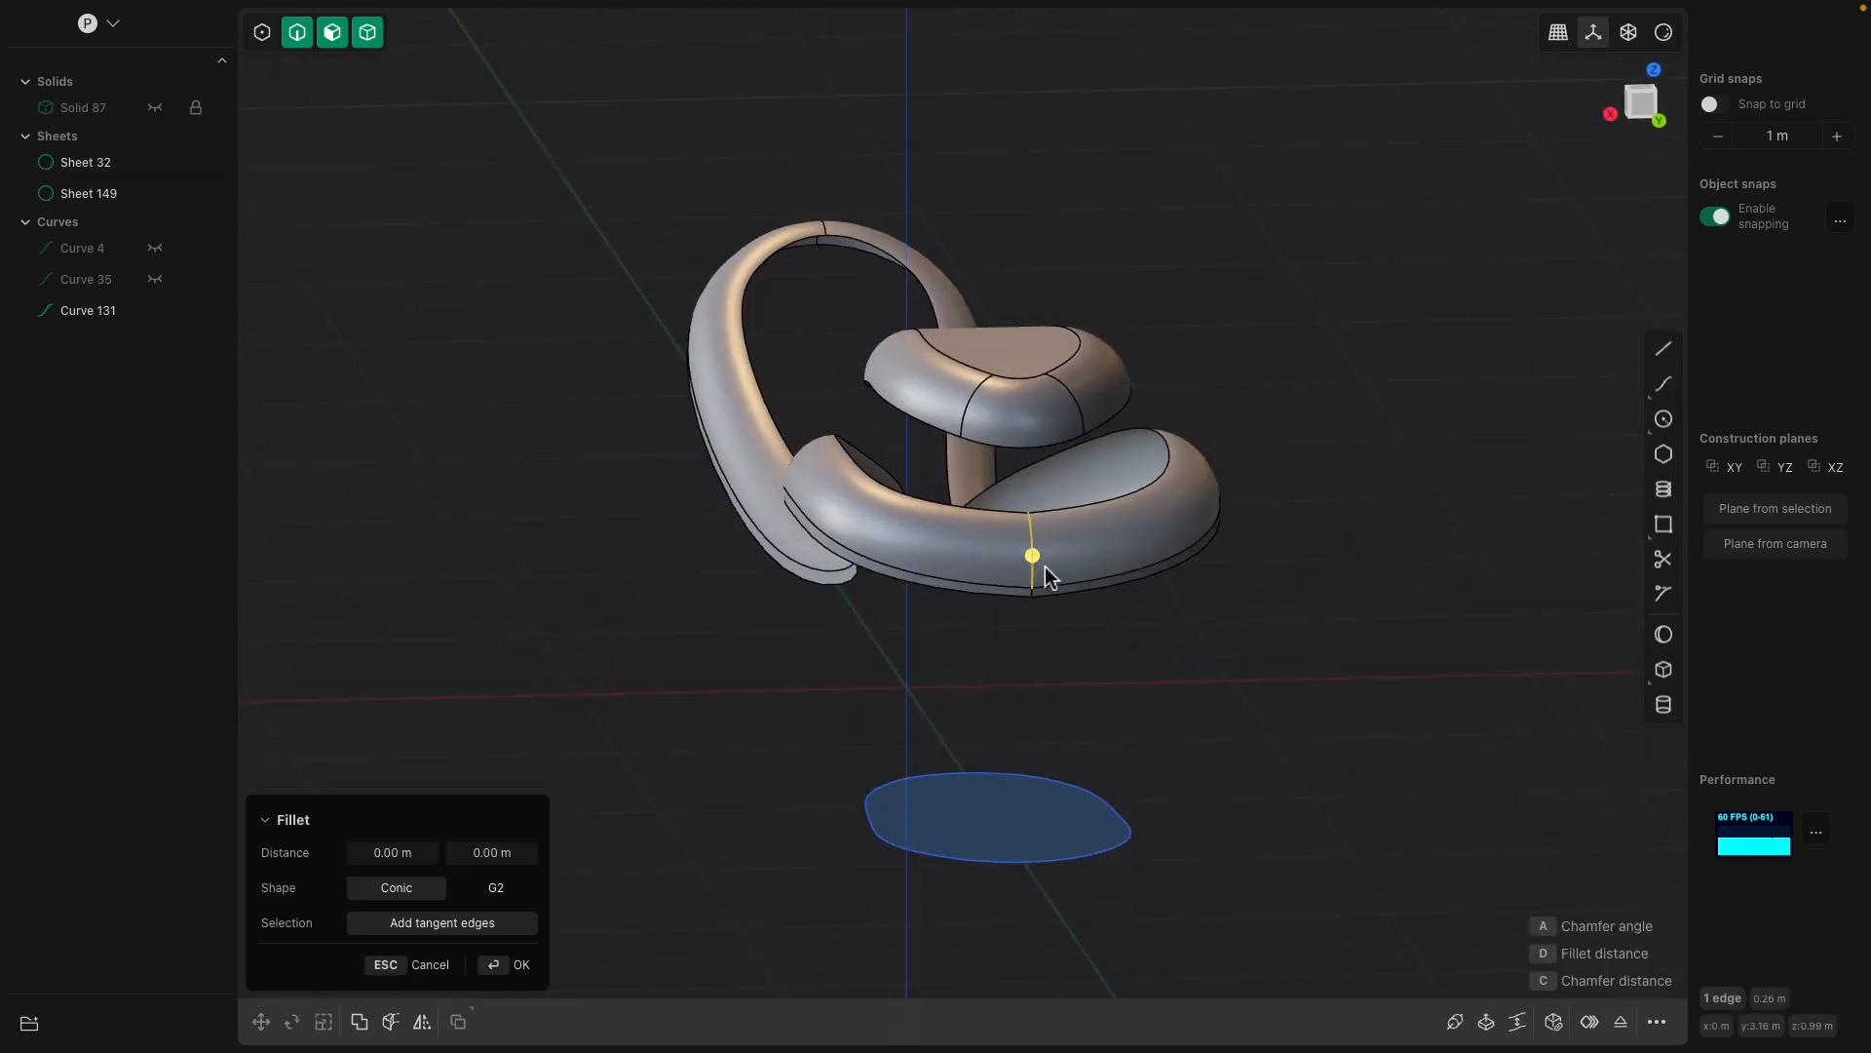
{"action": "scroll", "coordinate": [1038, 585], "scroll_direction": "up", "scroll_amount": 5}
{"action": "scroll", "coordinate": [1029, 614], "scroll_direction": "up", "scroll_amount": 3}
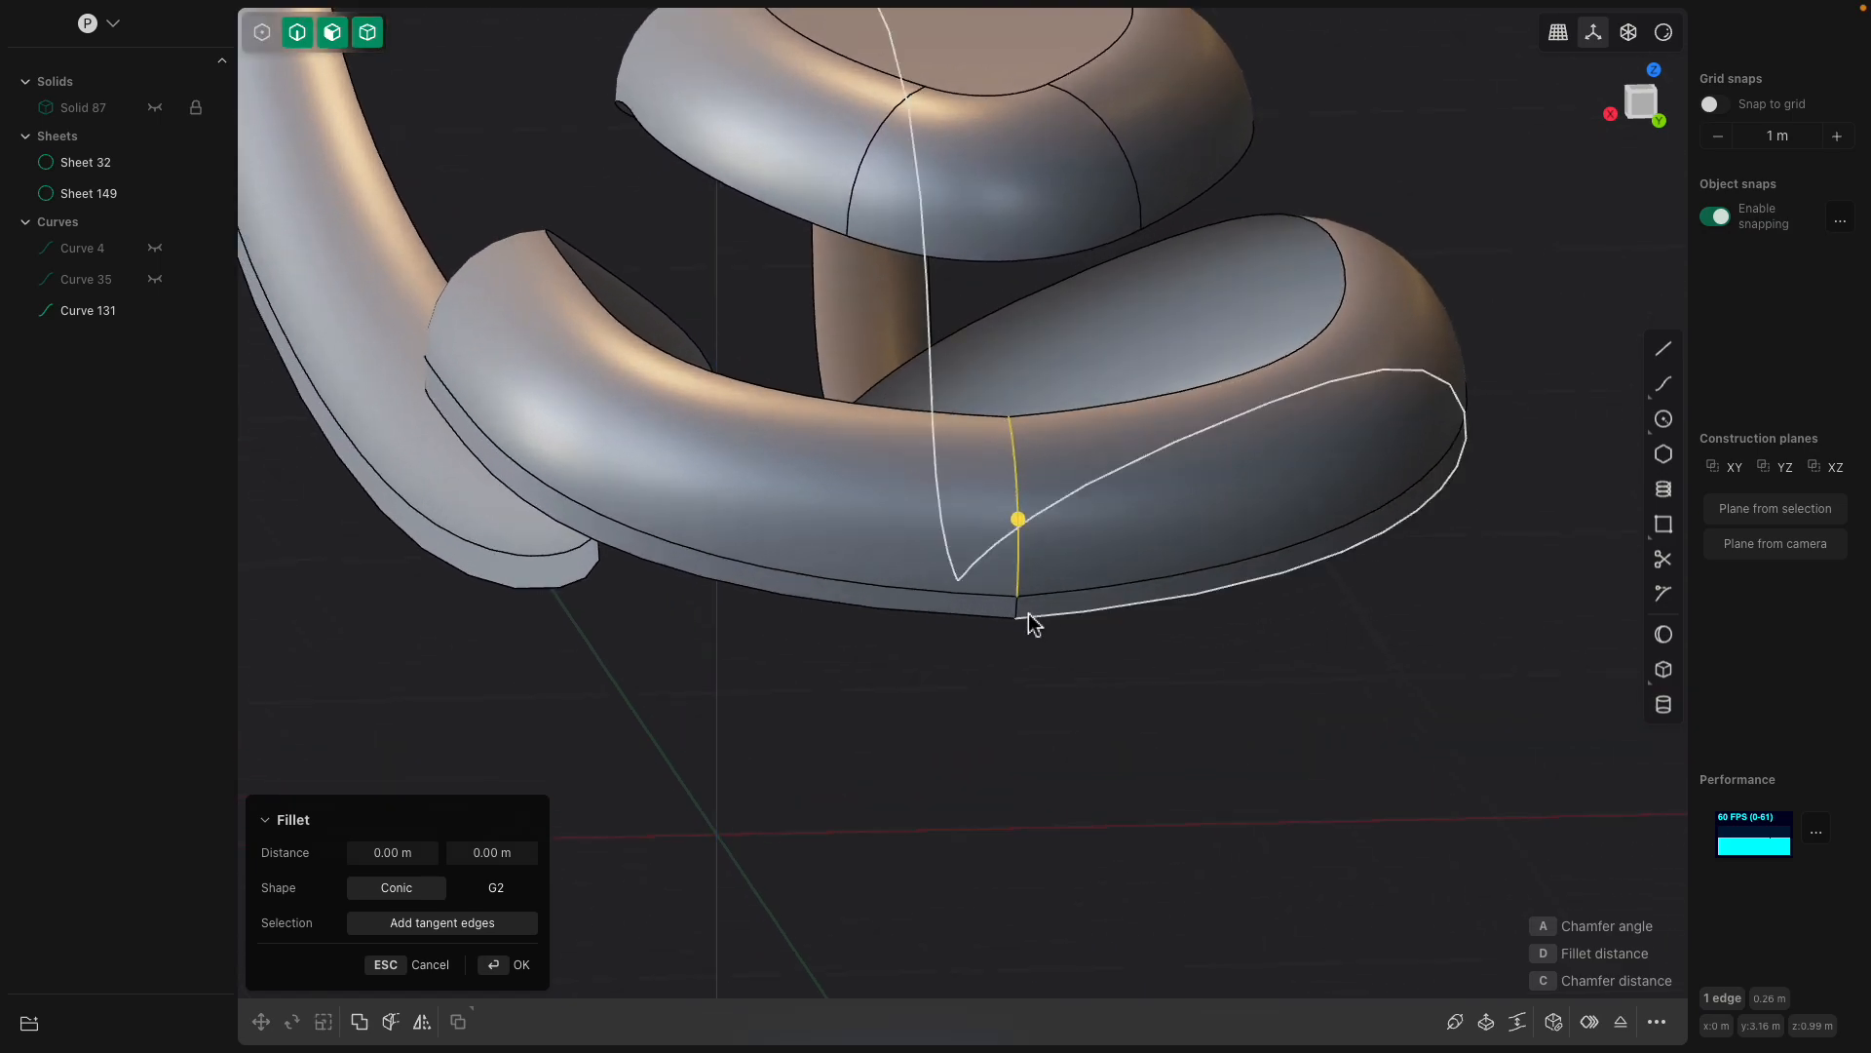
{"action": "left_click", "coordinate": [1023, 620]}
{"action": "left_click_drag", "start_coordinate": [1023, 618], "coordinate": [1158, 828]}
{"action": "left_click_drag", "start_coordinate": [1189, 597], "coordinate": [1065, 576]}
{"action": "key", "text": "Return"}
{"action": "middle_click_drag", "start_coordinate": [1065, 576], "coordinate": [931, 523]}
{"action": "left_click", "coordinate": [868, 430]}
{"action": "middle_click_drag", "start_coordinate": [869, 430], "coordinate": [1253, 309]}
Draw a straight line about 2.05 m long in the top view along the centre axis, from the rim's wide end past the pad.
{"action": "left_click", "coordinate": [1645, 87]}
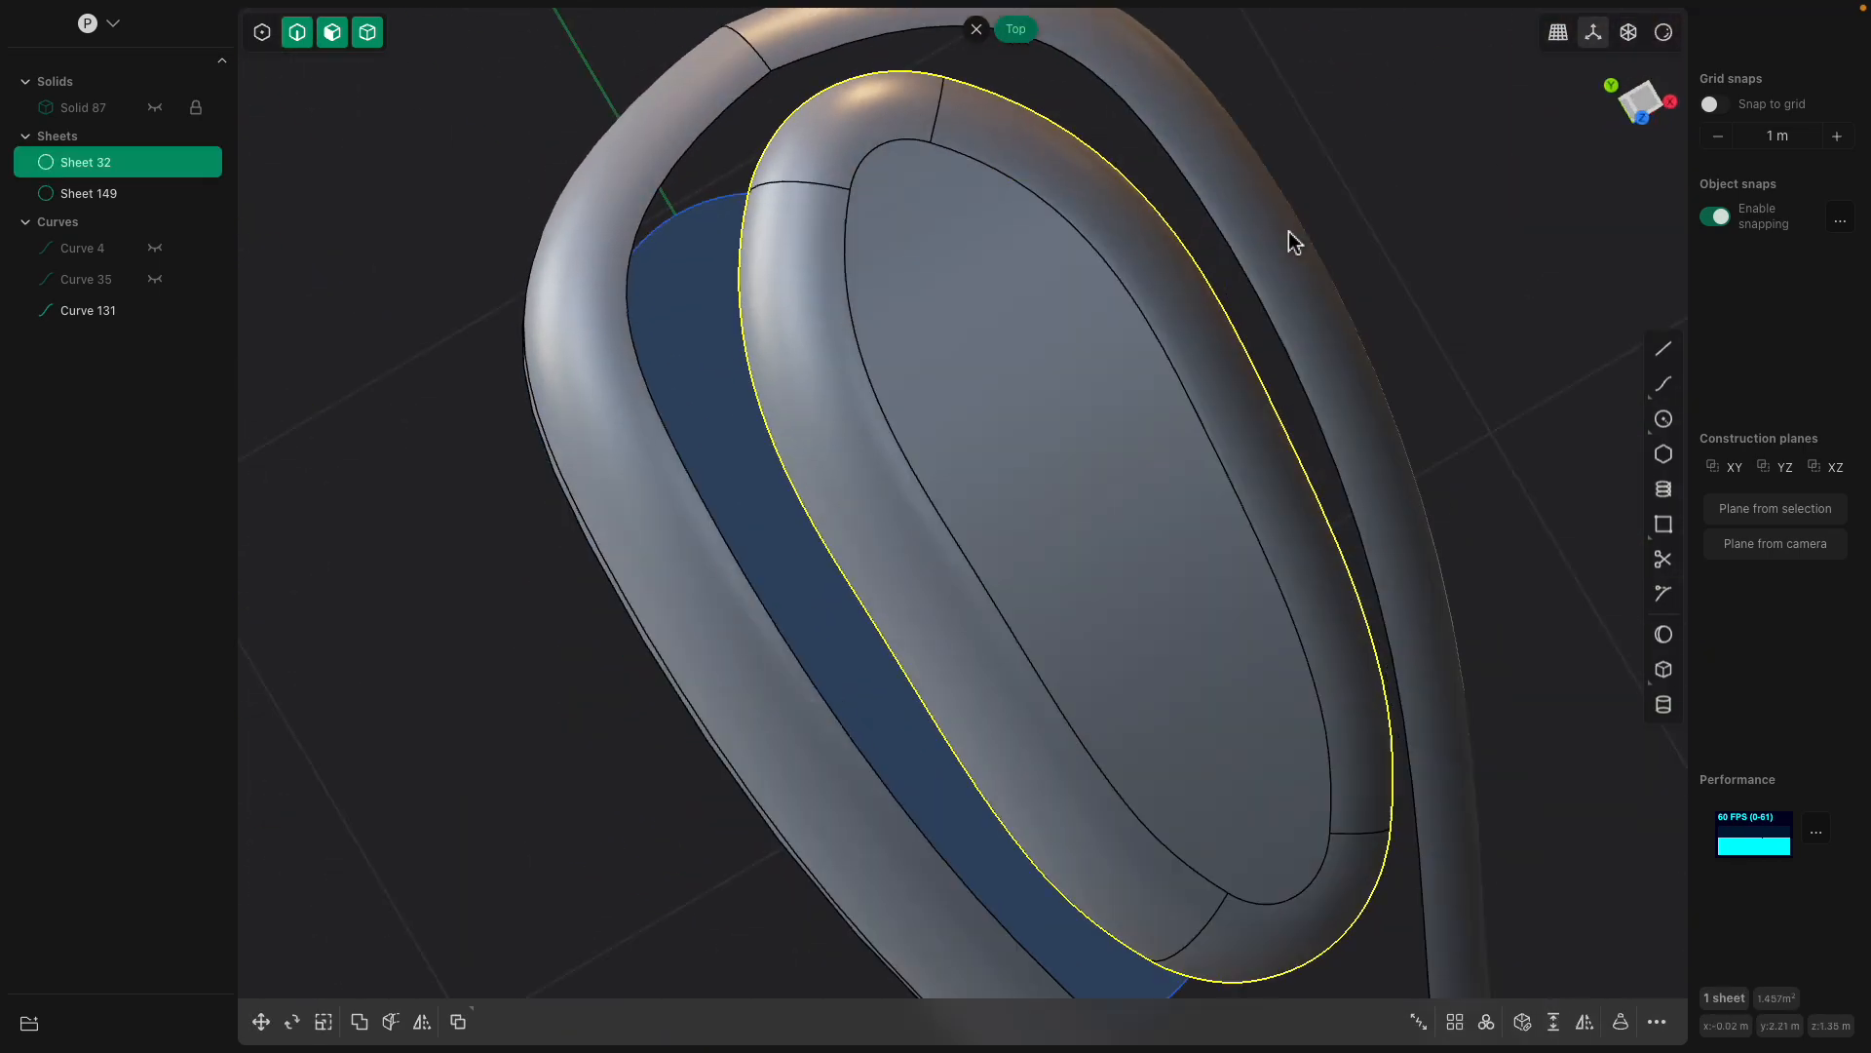
{"action": "left_click", "coordinate": [1664, 348]}
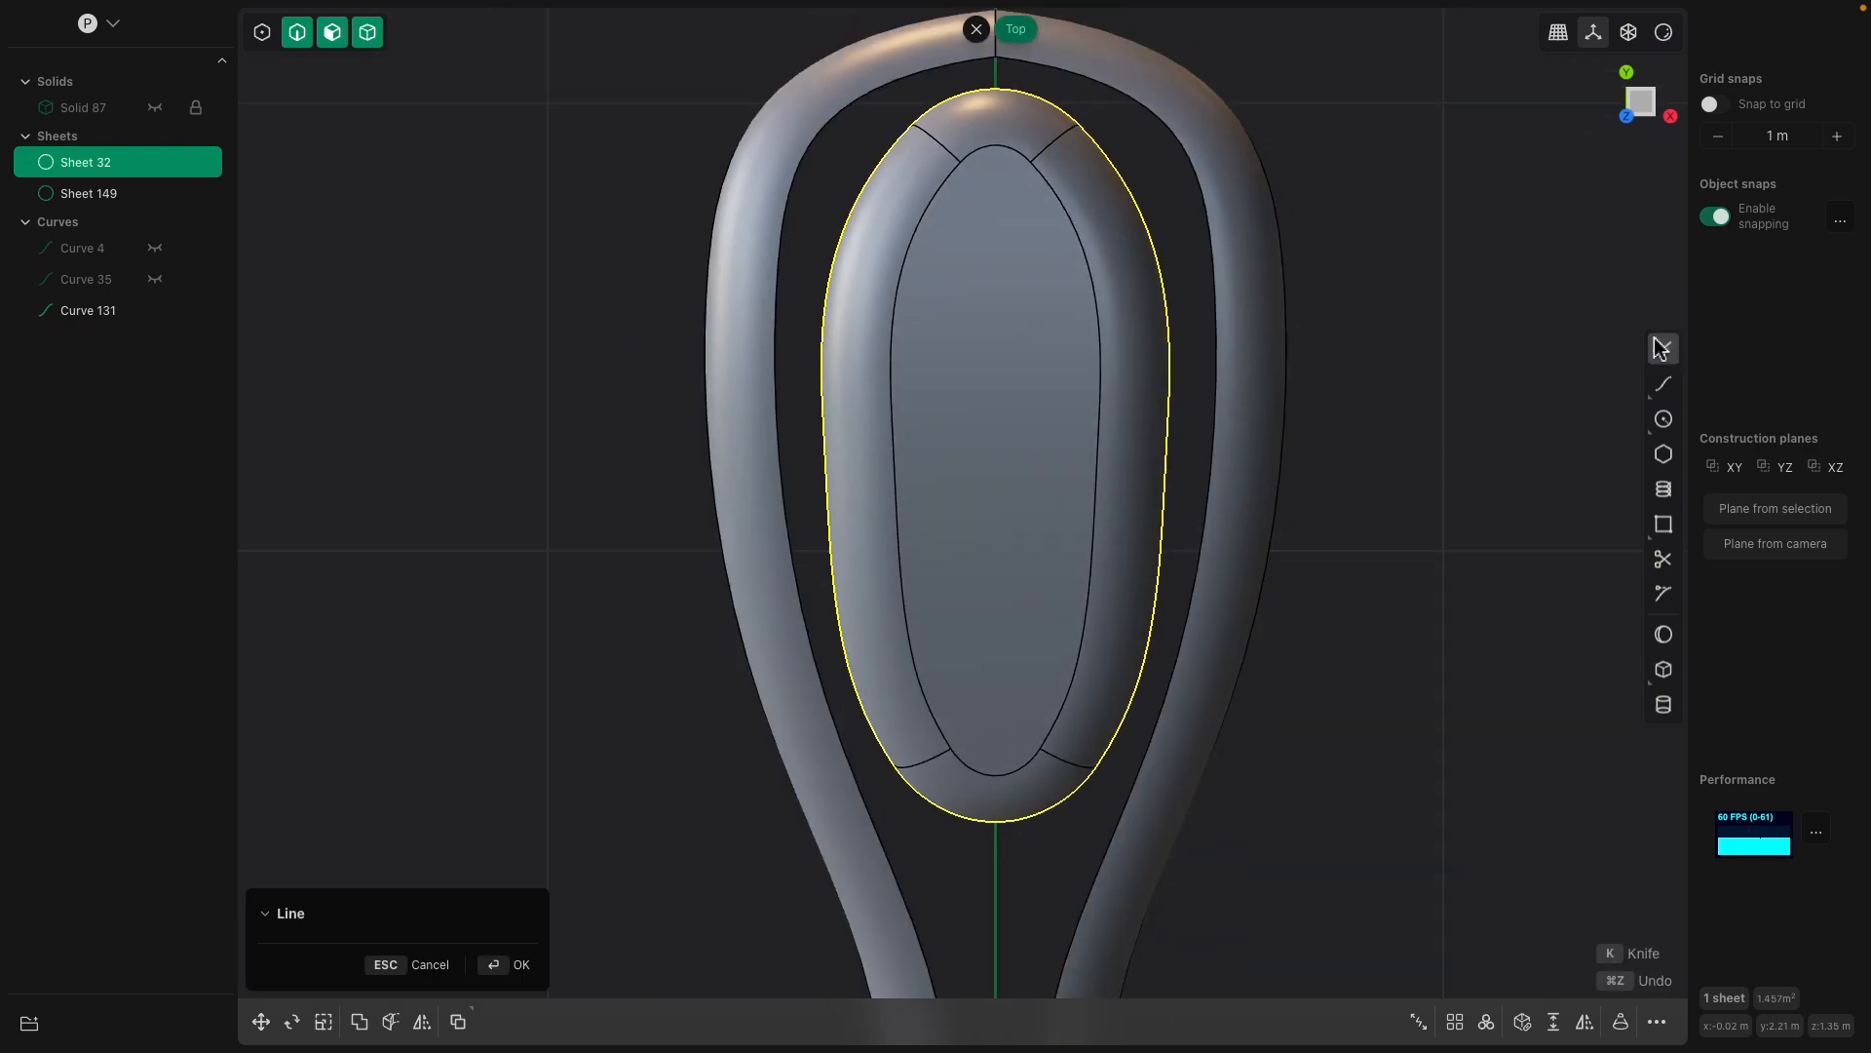
{"action": "scroll", "coordinate": [1015, 250], "scroll_direction": "down", "scroll_amount": 2}
{"action": "scroll", "coordinate": [980, 154], "scroll_direction": "down", "scroll_amount": 2}
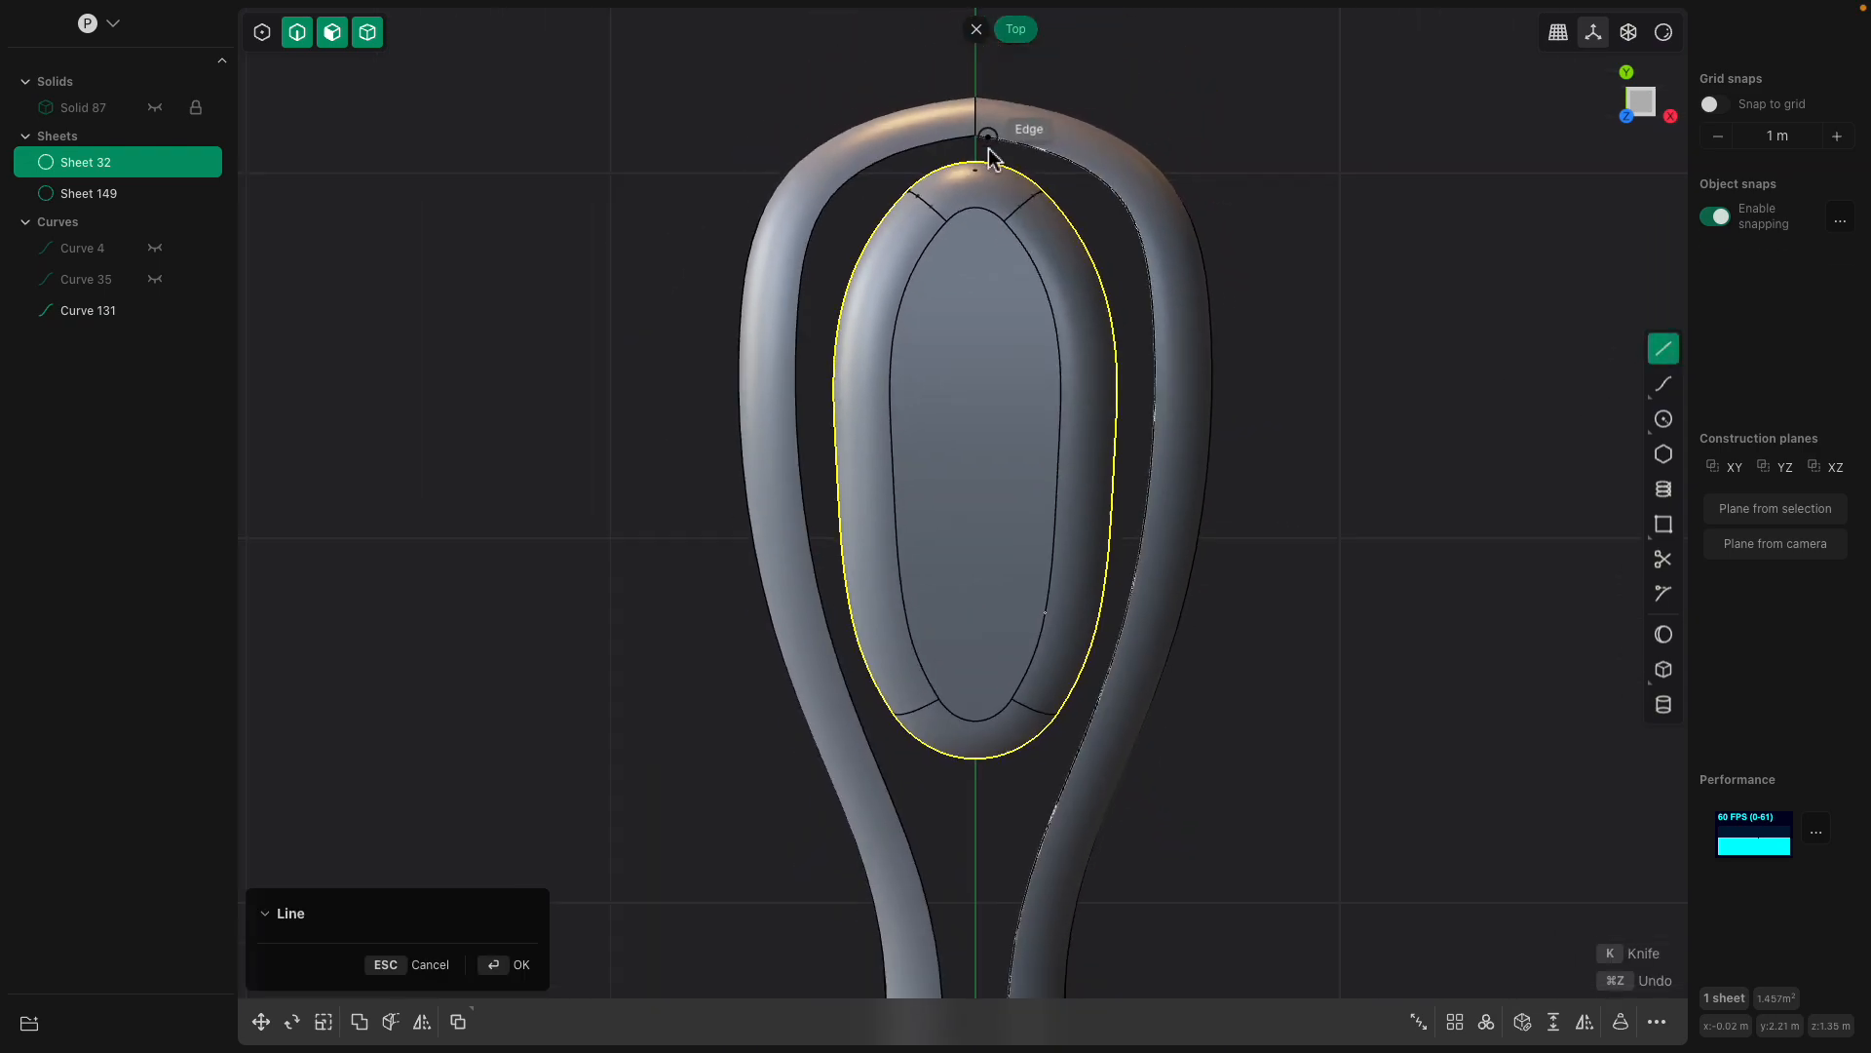
{"action": "left_click", "coordinate": [976, 101]}
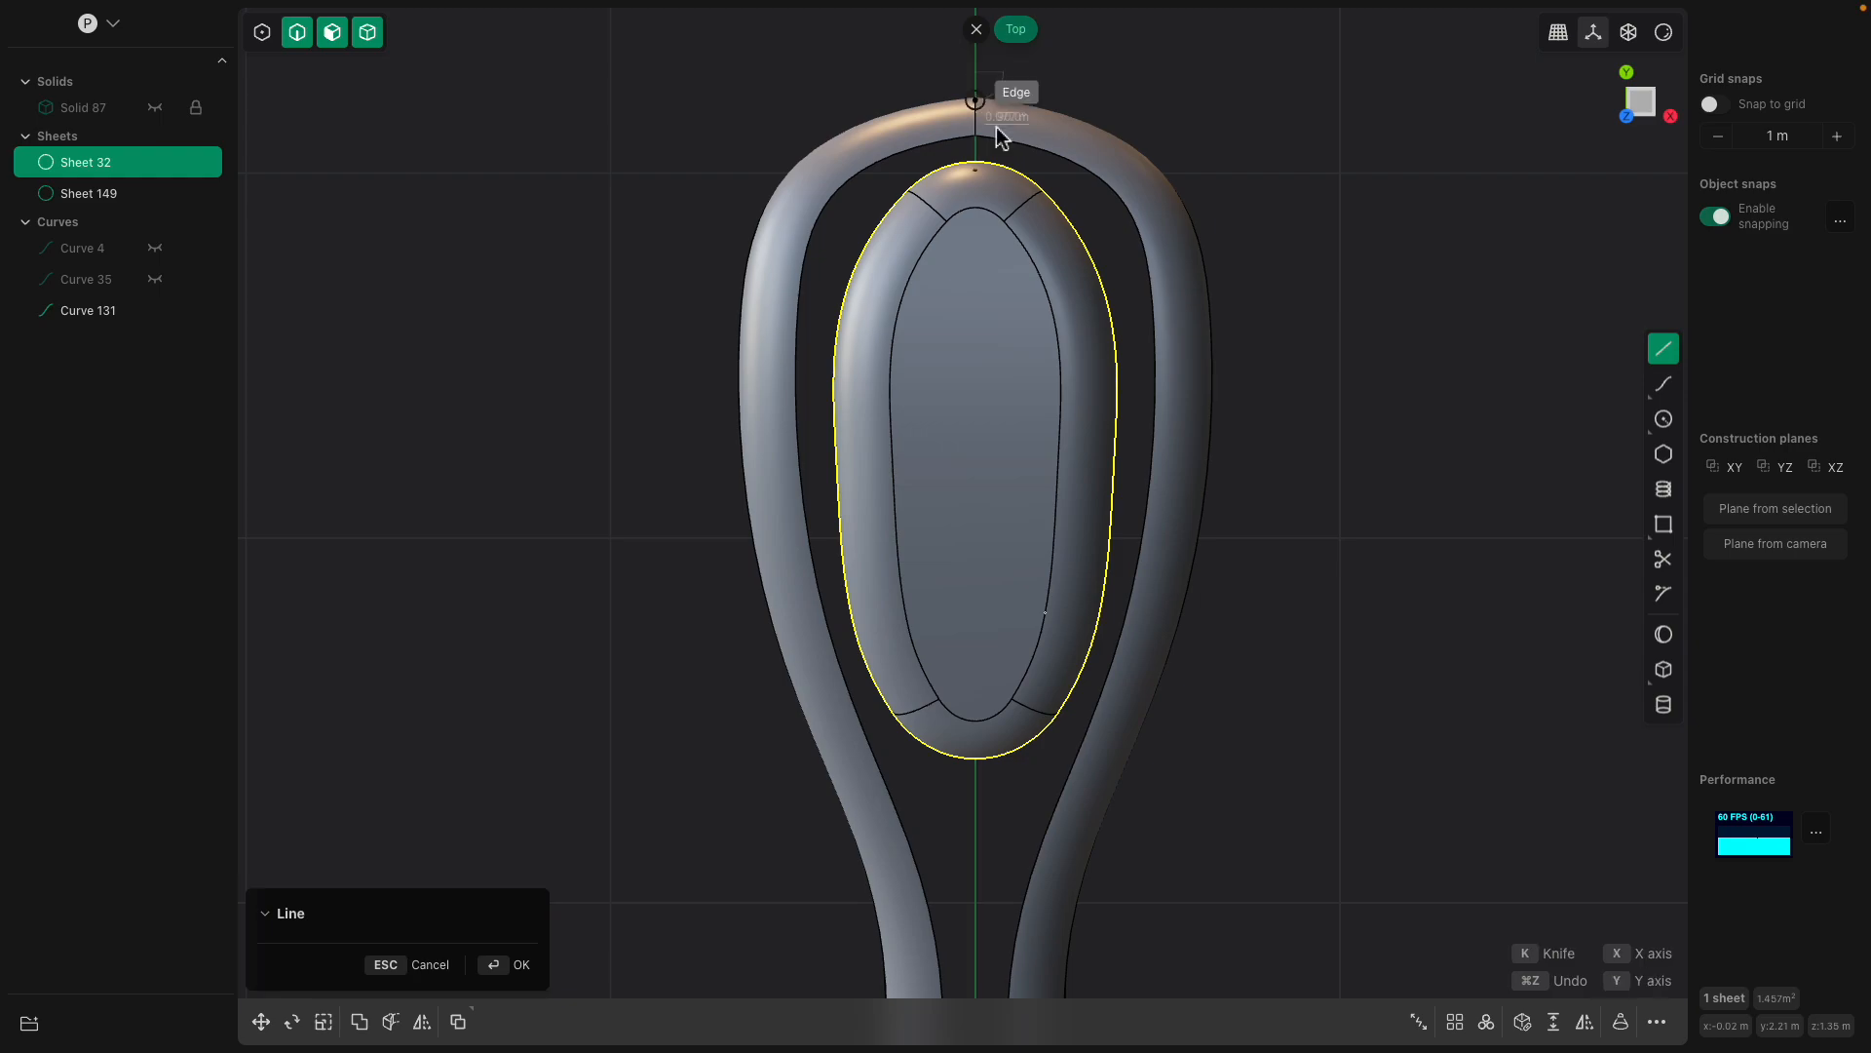
{"action": "left_click", "coordinate": [976, 819]}
Cut the pad sheet lengthwise into two halves with the centre line.
{"action": "middle_click_drag", "start_coordinate": [978, 823], "coordinate": [1162, 653]}
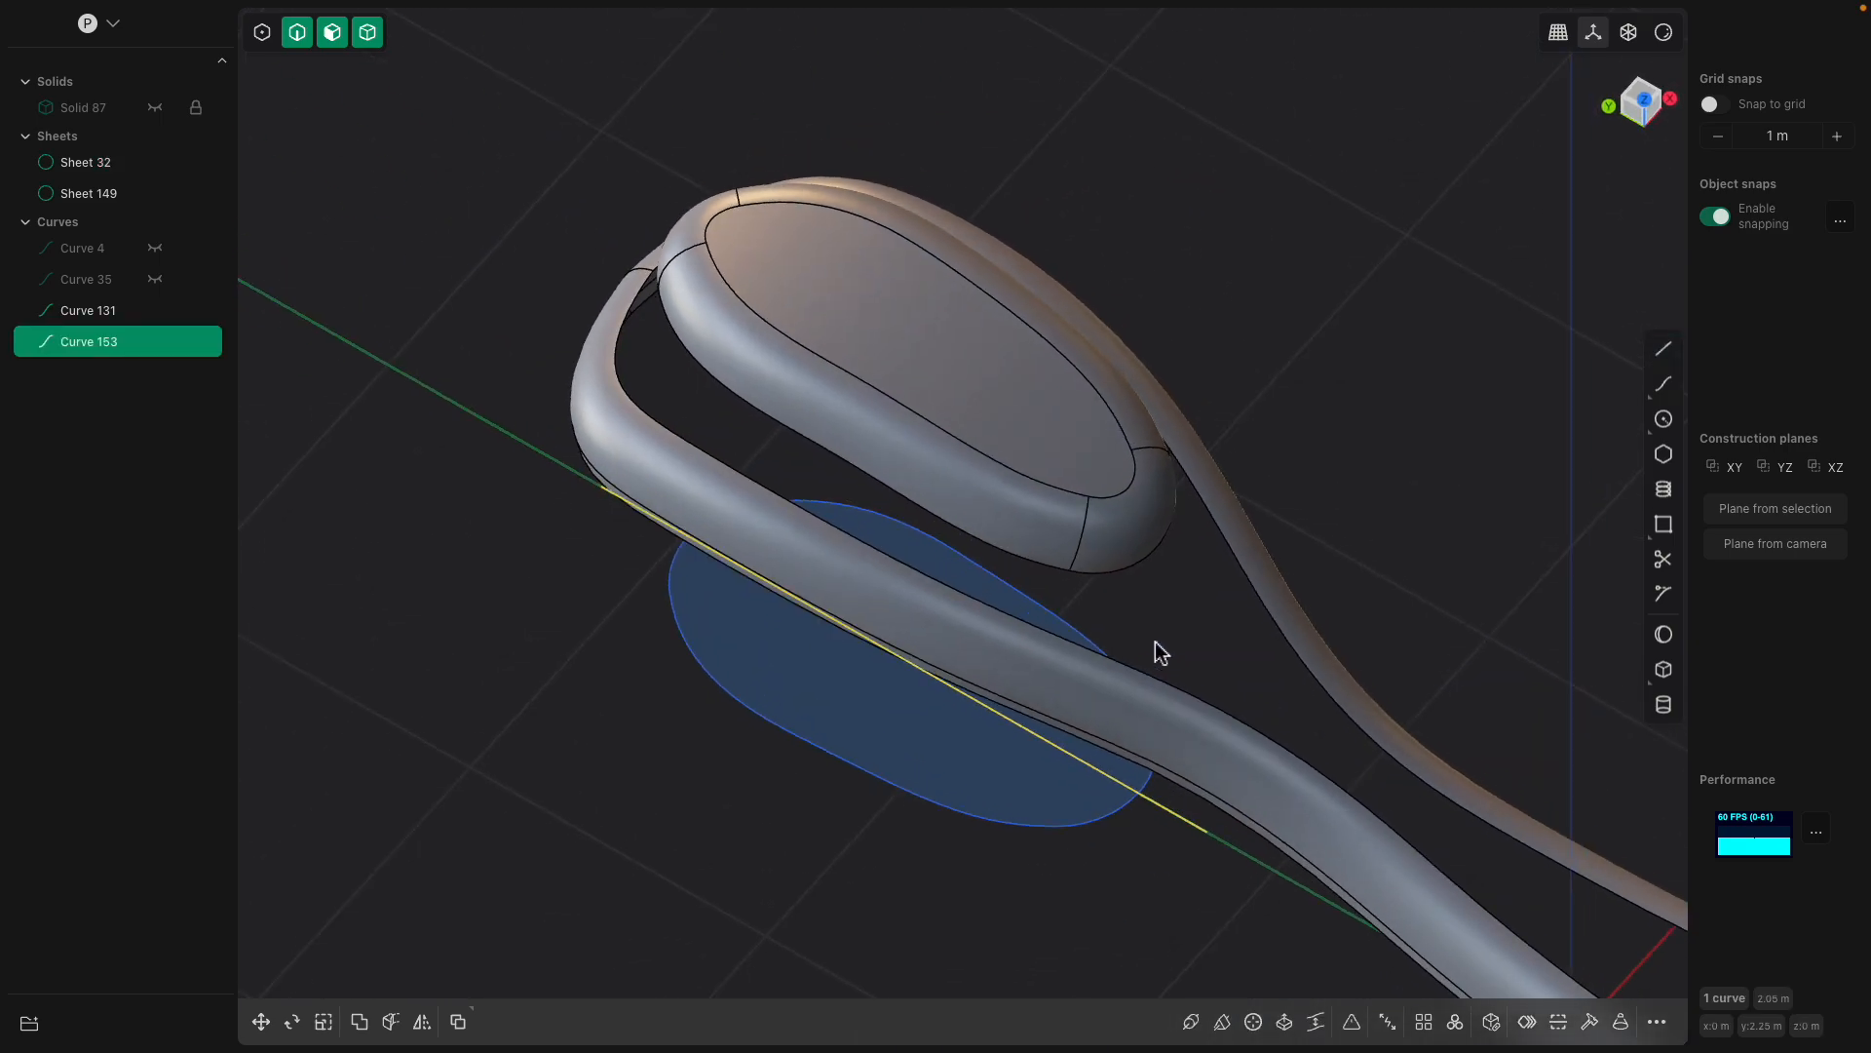
{"action": "key", "text": "c"}
{"action": "left_click", "coordinate": [1075, 433]}
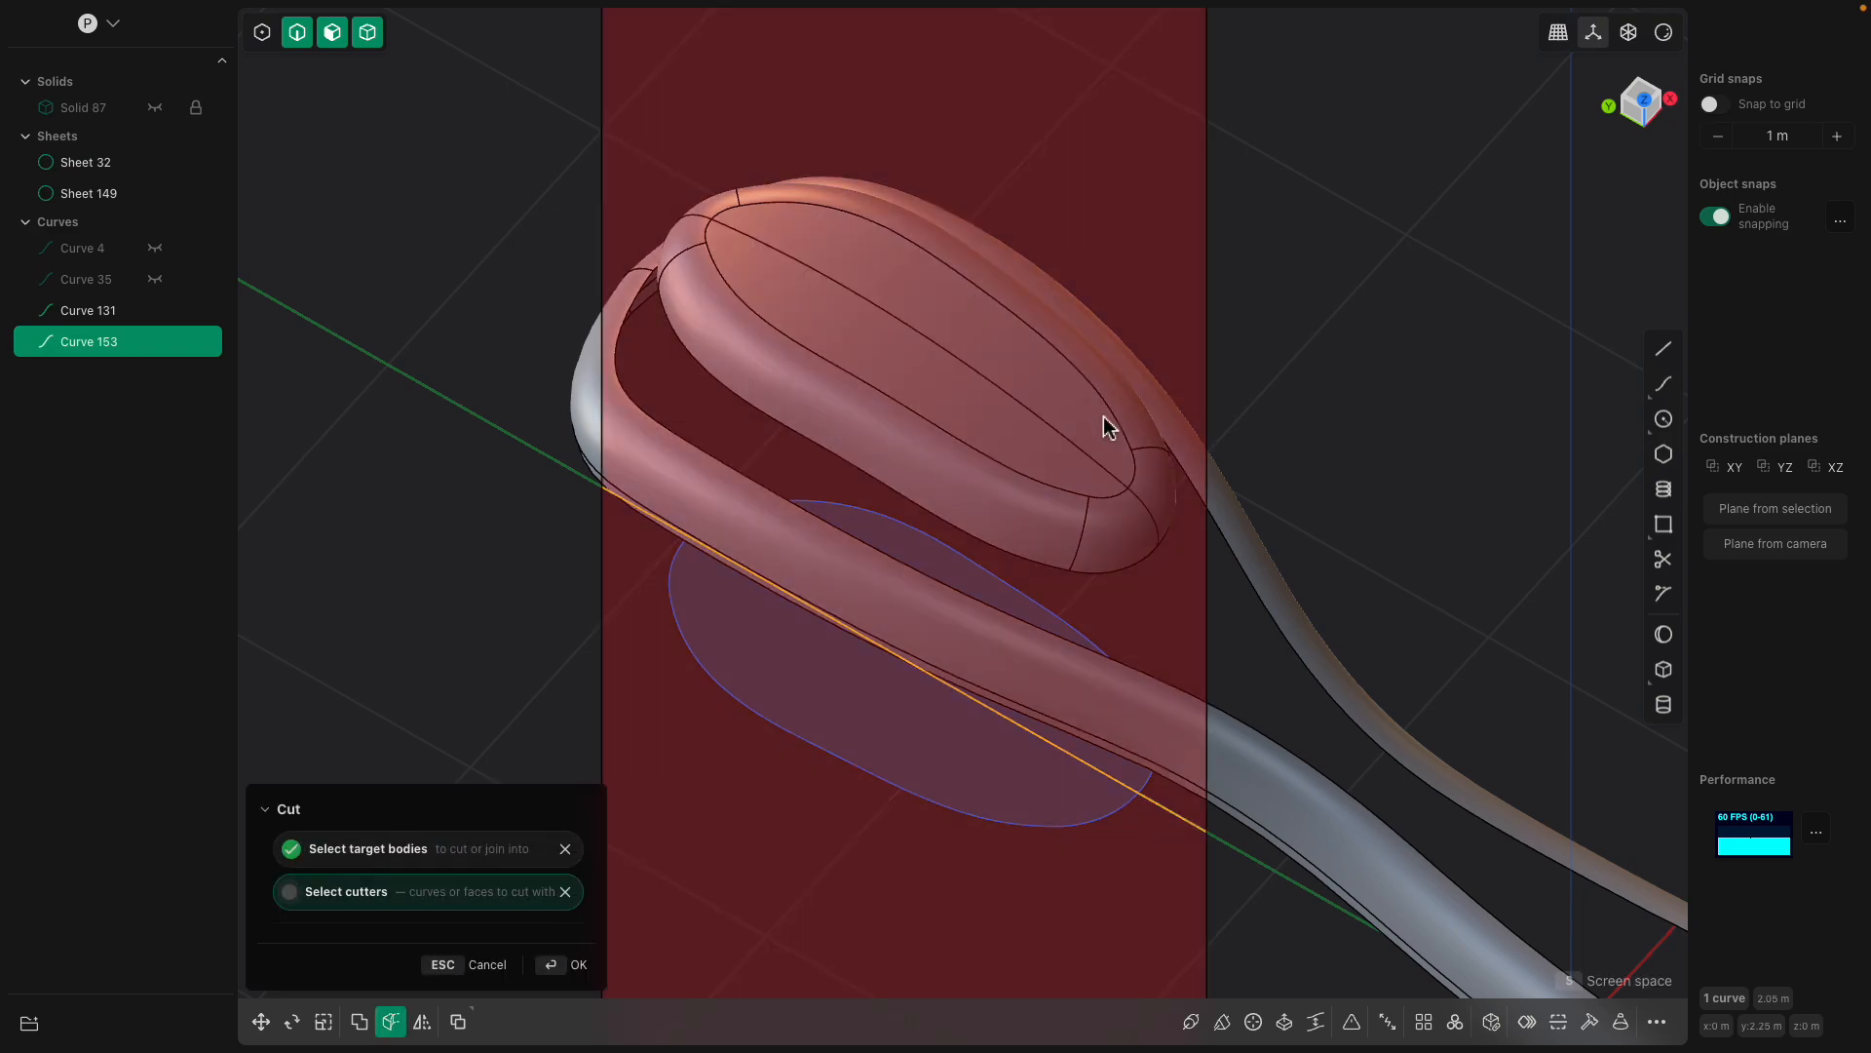
{"action": "key", "text": "Return"}
Try to loft between the rim's inner edge and the near half of the split pad.
{"action": "left_click", "coordinate": [981, 446]}
{"action": "middle_click_drag", "start_coordinate": [980, 446], "coordinate": [721, 648]}
{"action": "left_click", "coordinate": [746, 624]}
{"action": "key", "text": "o"}
{"action": "left_click", "coordinate": [829, 616]}
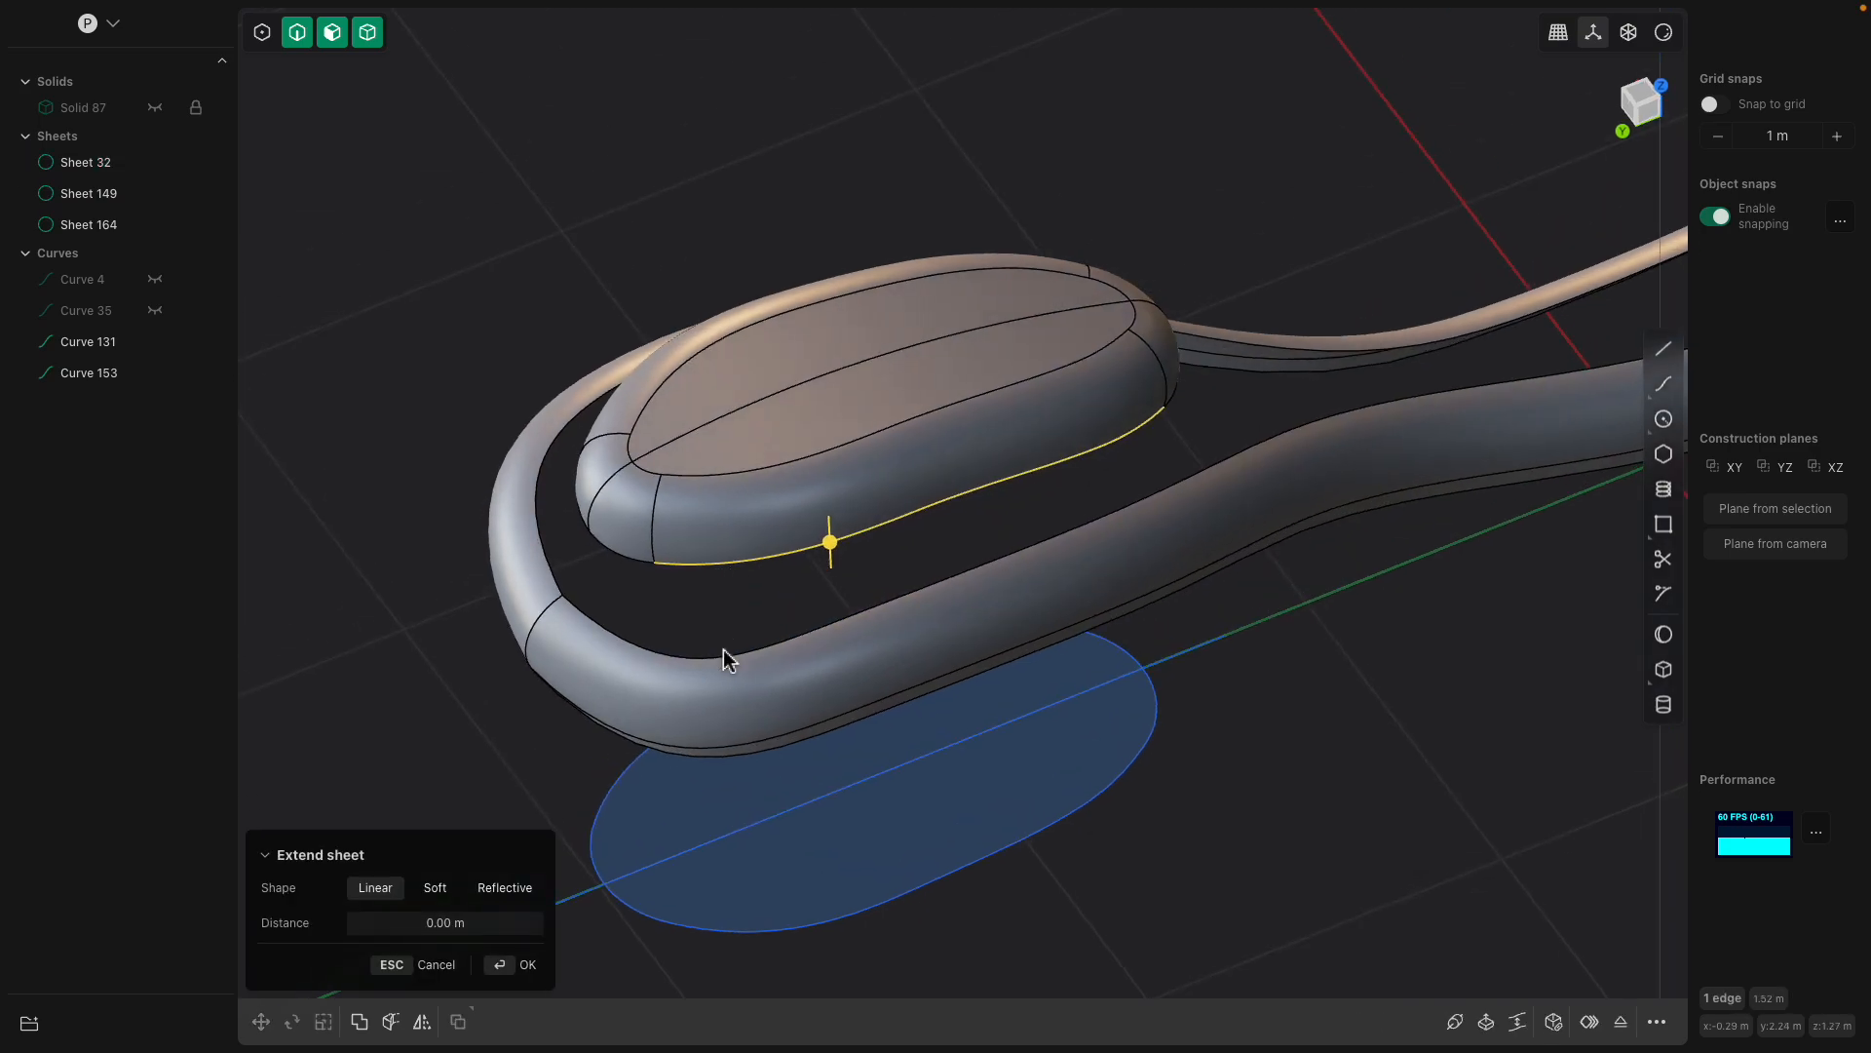
{"action": "left_click", "coordinate": [736, 662]}
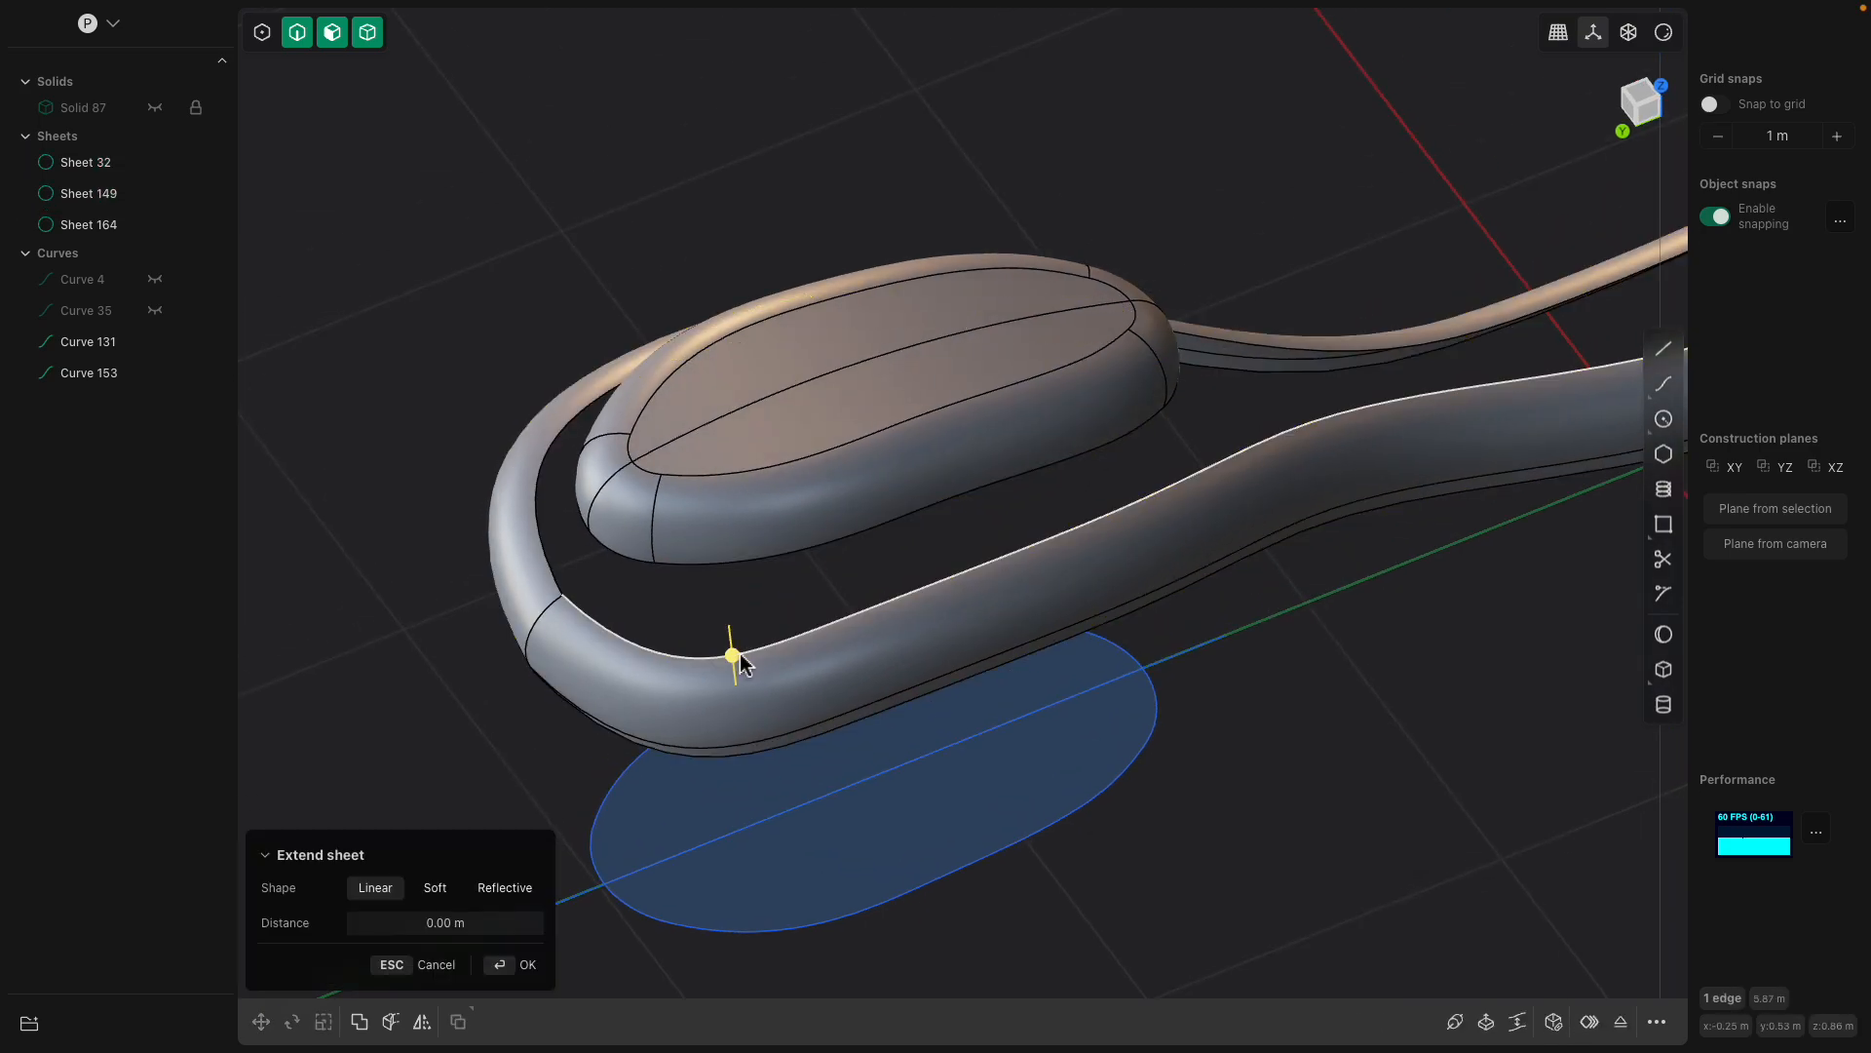
{"action": "left_click", "coordinate": [782, 566]}
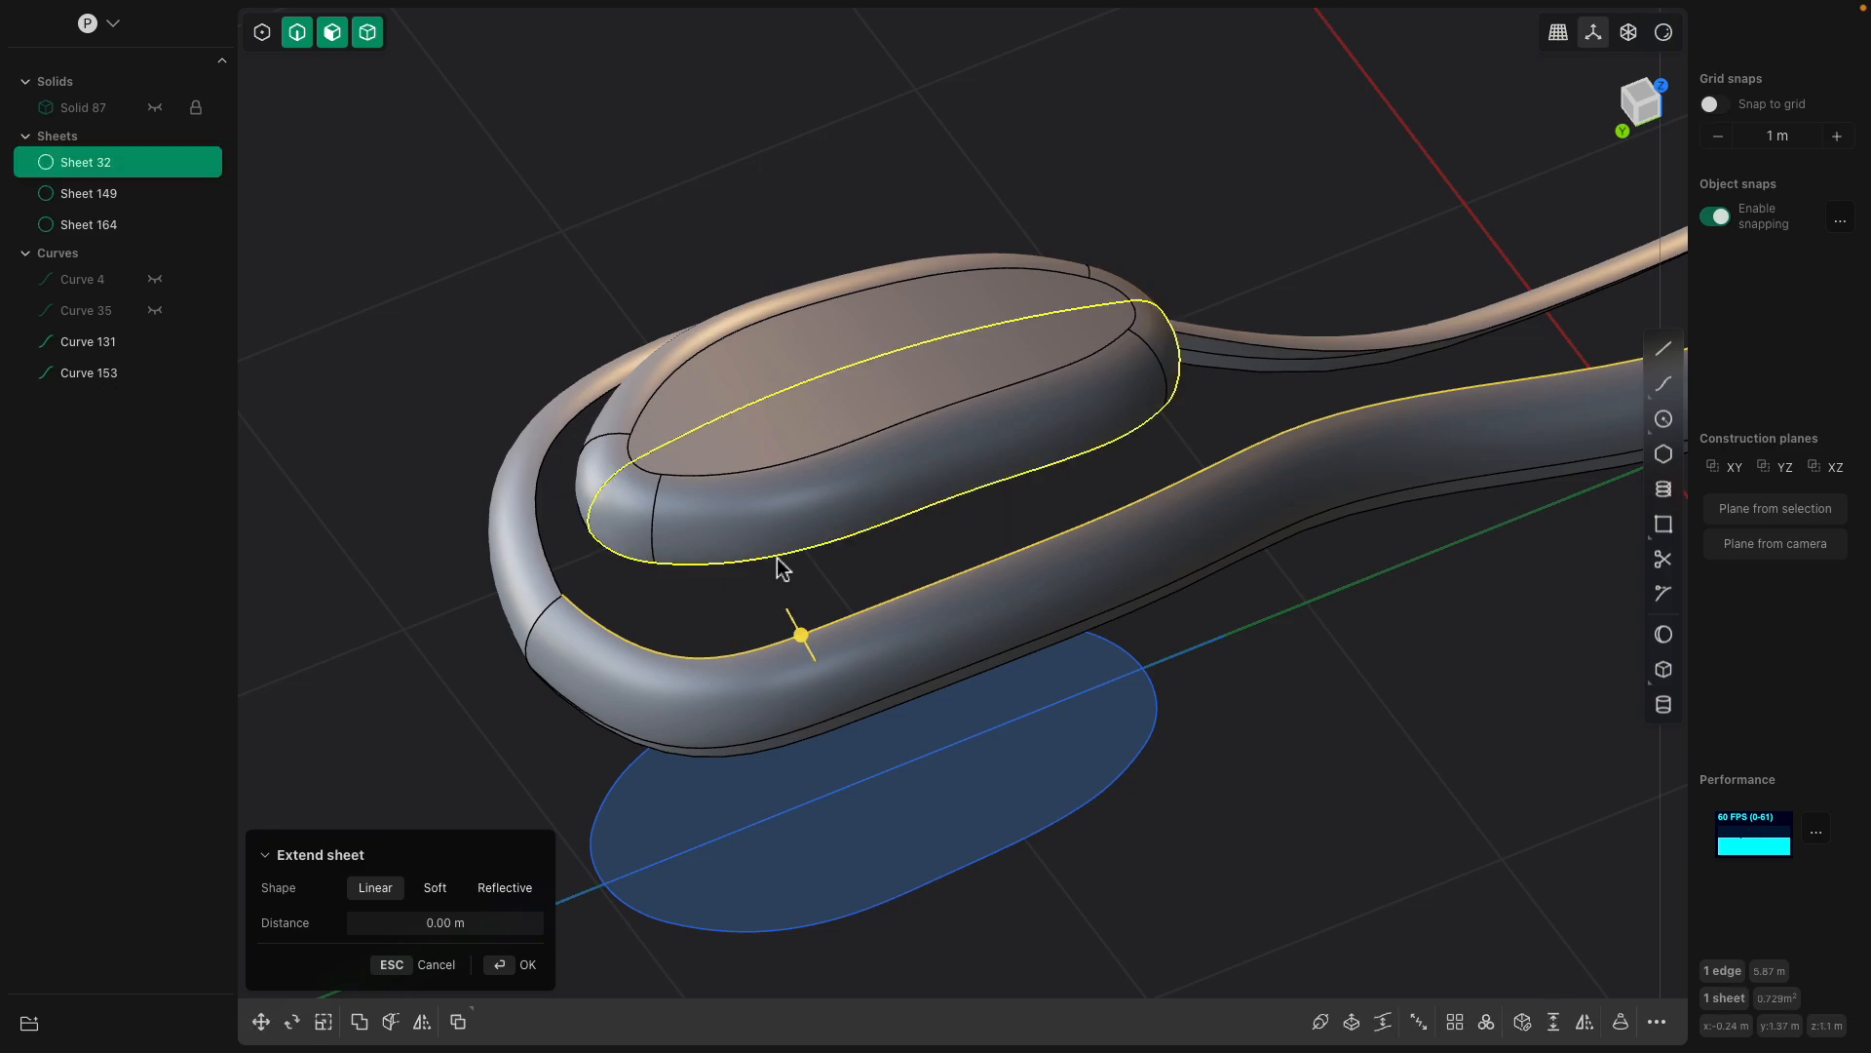
{"action": "left_click", "coordinate": [778, 563]}
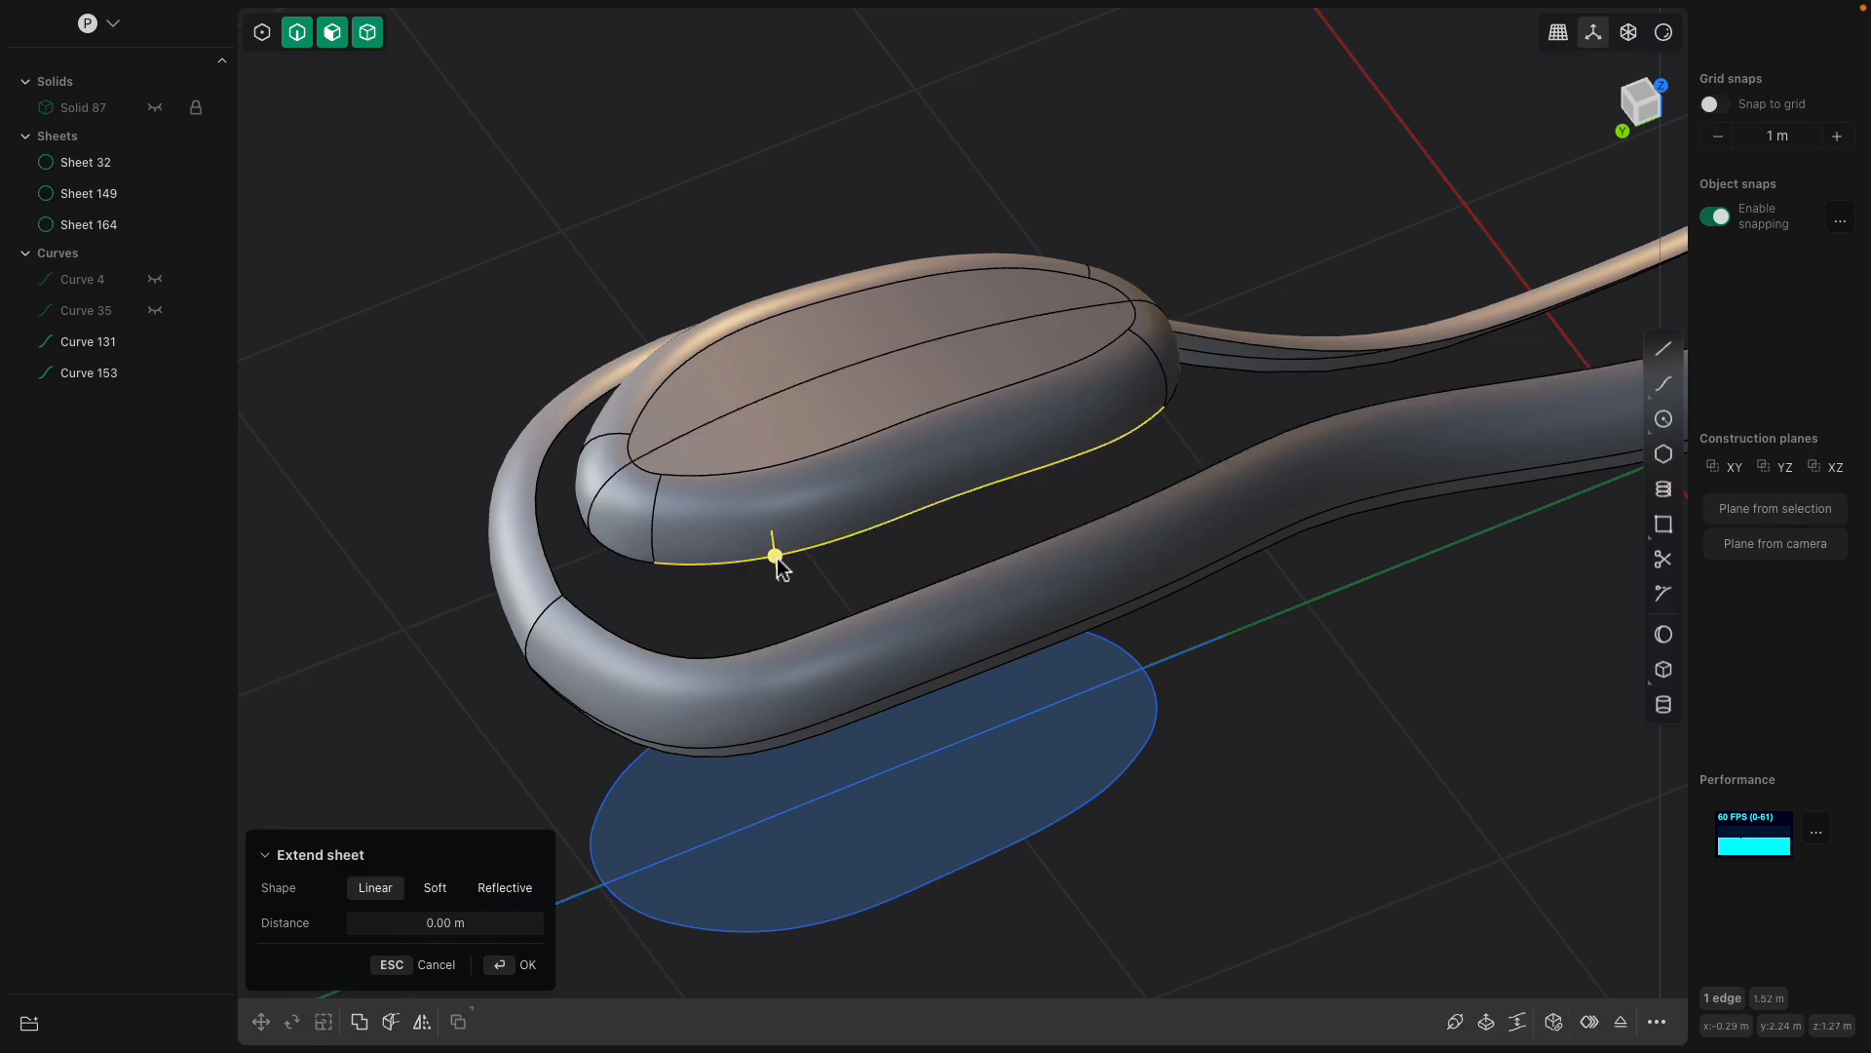
{"action": "left_click", "coordinate": [769, 655], "text": "shift"}
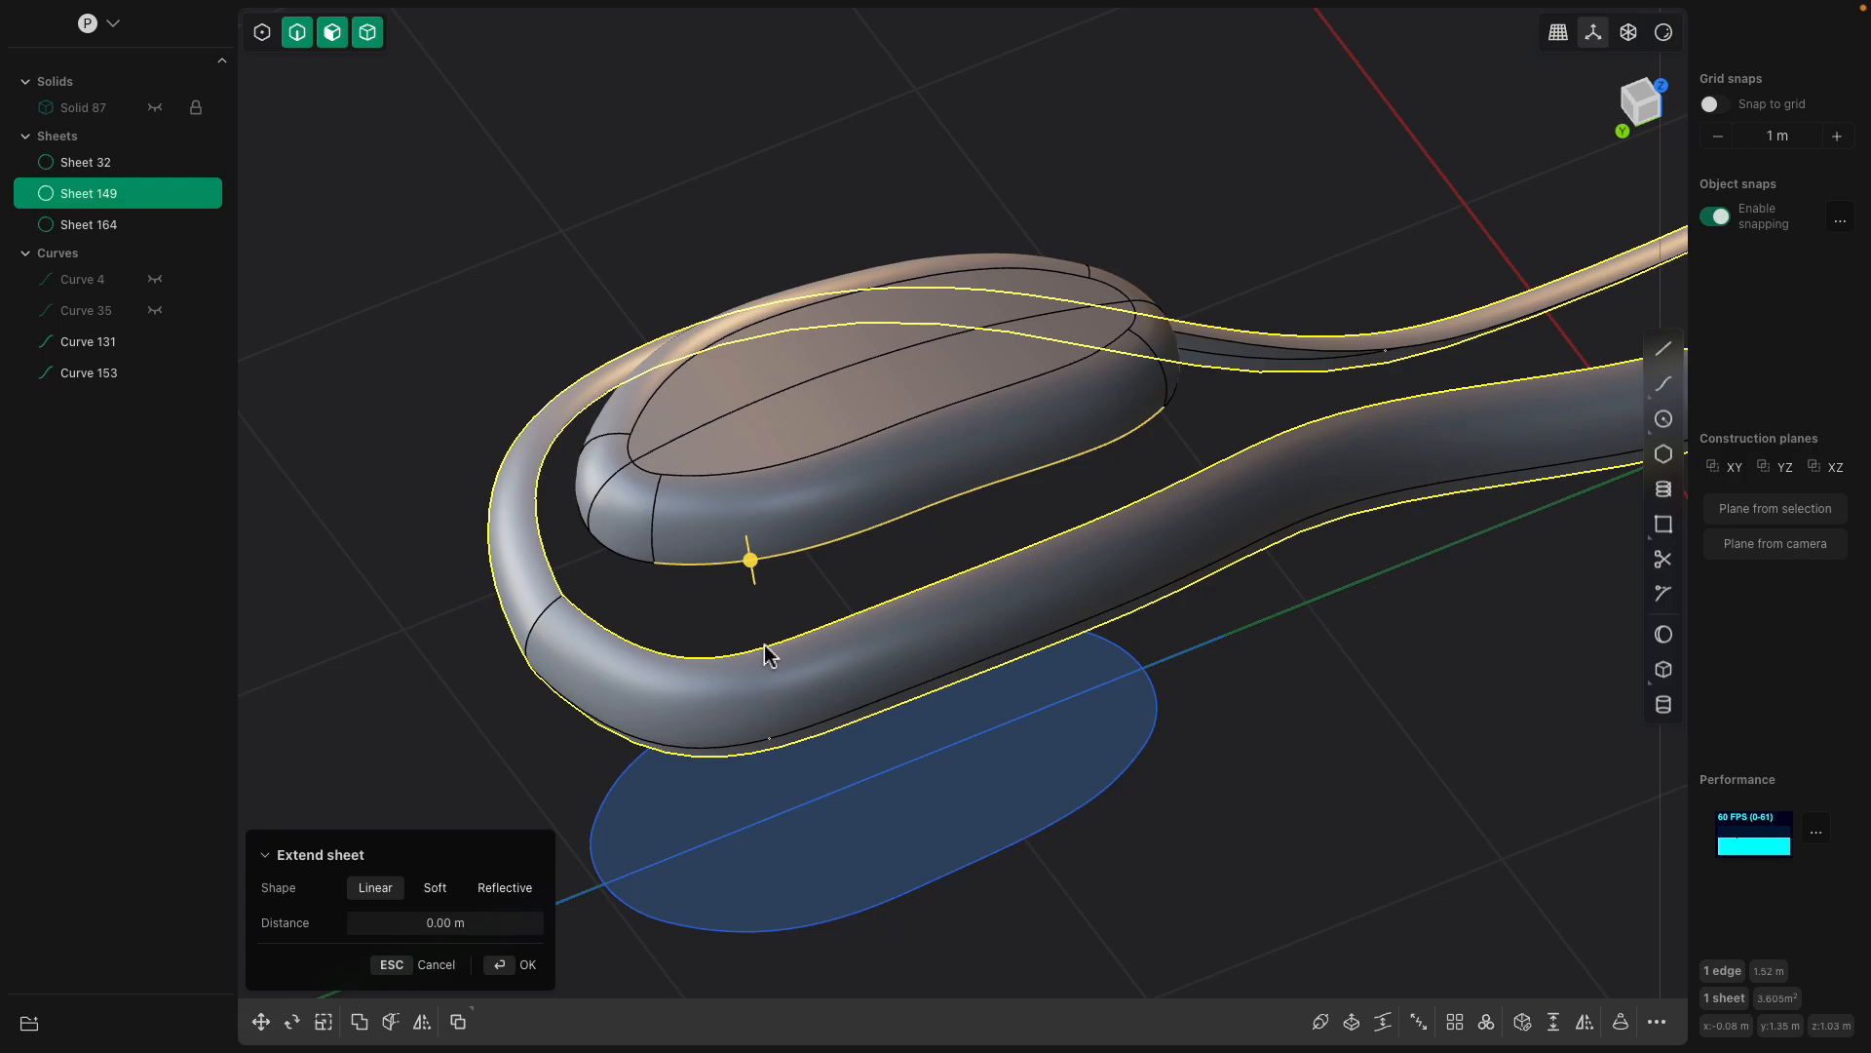
{"action": "left_click", "coordinate": [769, 655]}
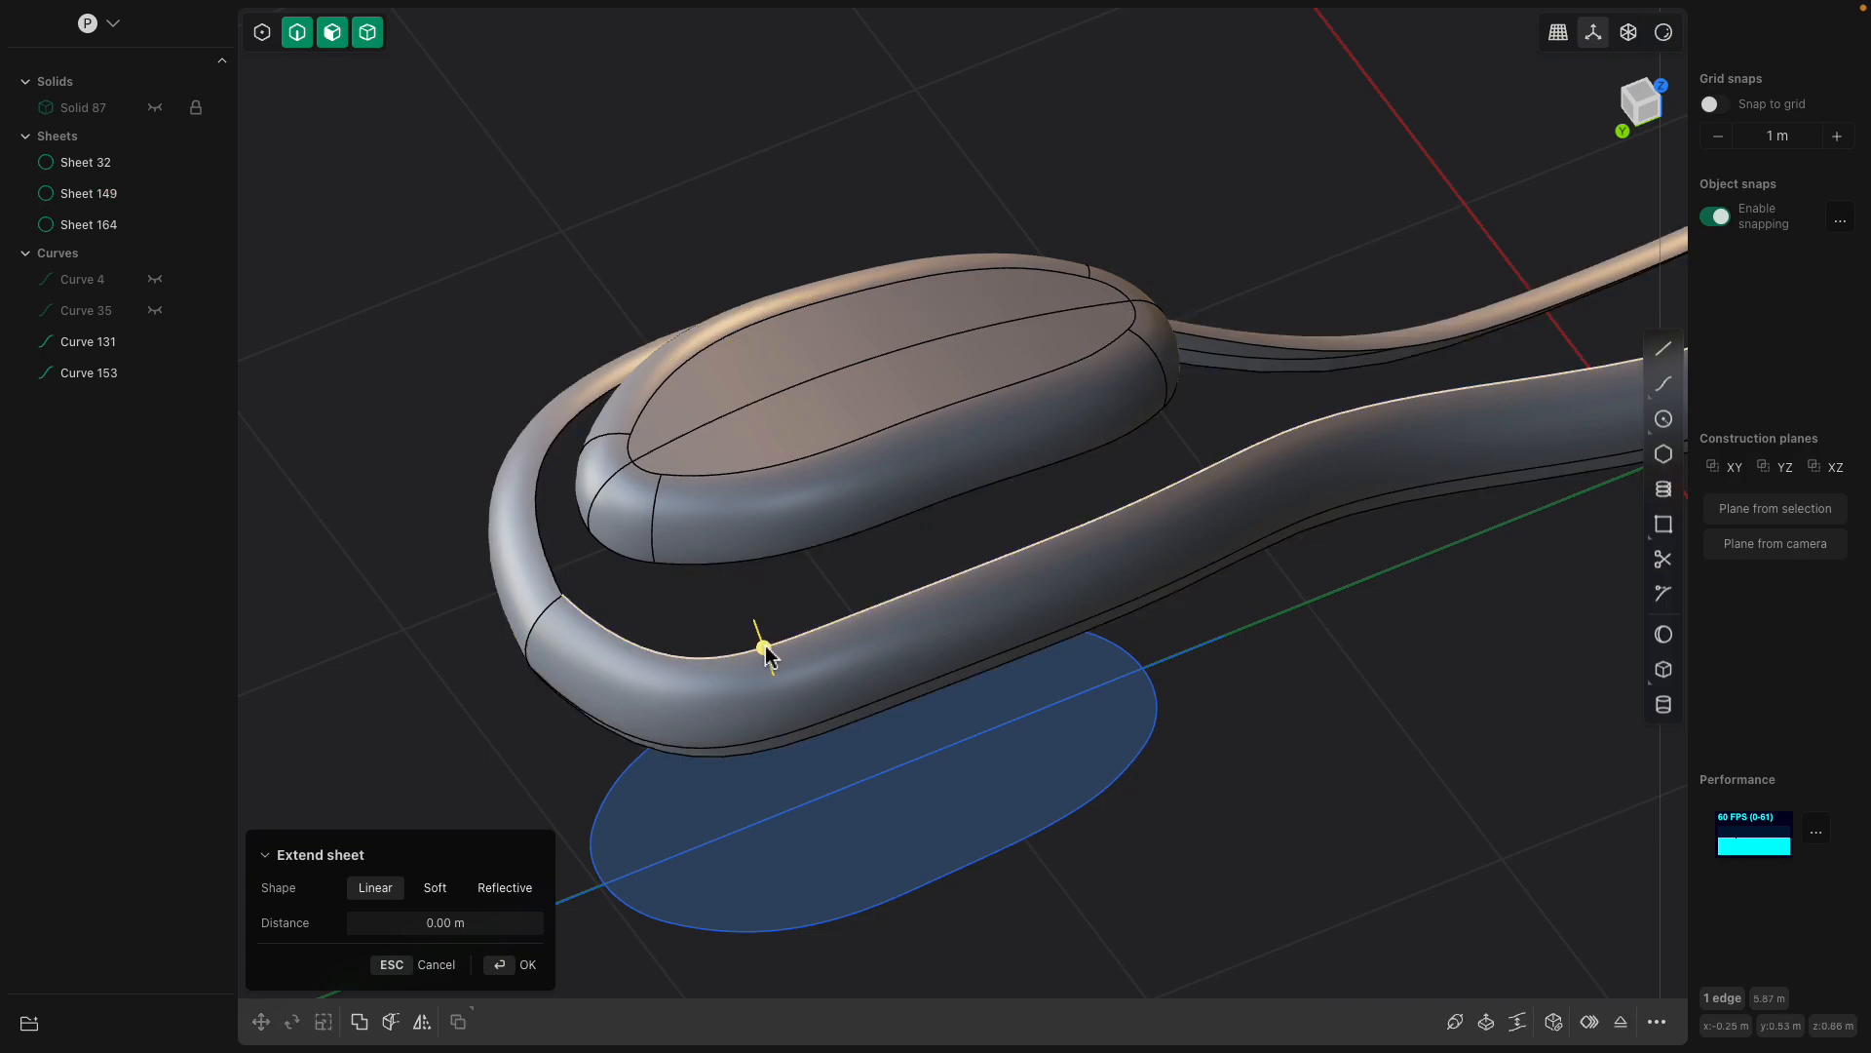
{"action": "left_click", "coordinate": [792, 560], "text": "shift"}
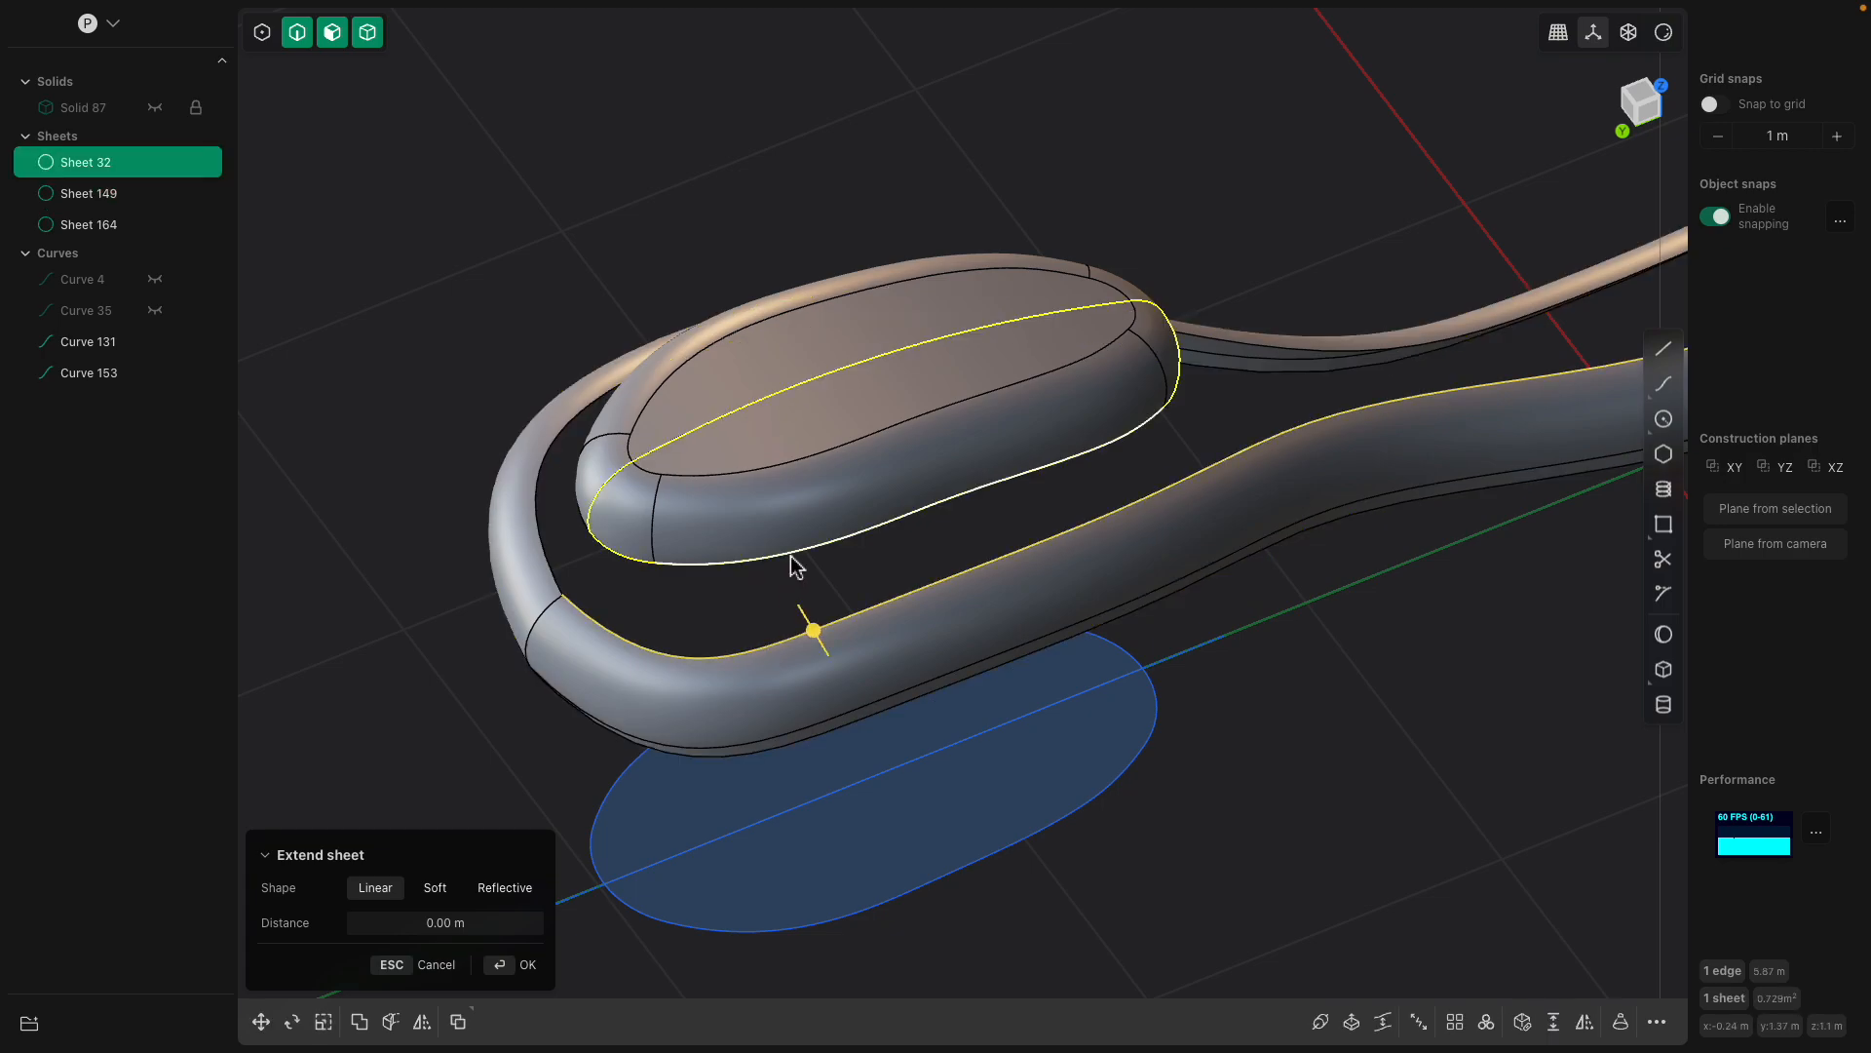
{"action": "key", "text": "l"}
{"action": "key", "text": "Escape"}
{"action": "key", "text": "Escape"}
Duplicate the pad's near lower edge and the rim's inner edge as separate curves, keeping both copies selected.
{"action": "left_click", "coordinate": [760, 552]}
{"action": "left_click", "coordinate": [724, 562]}
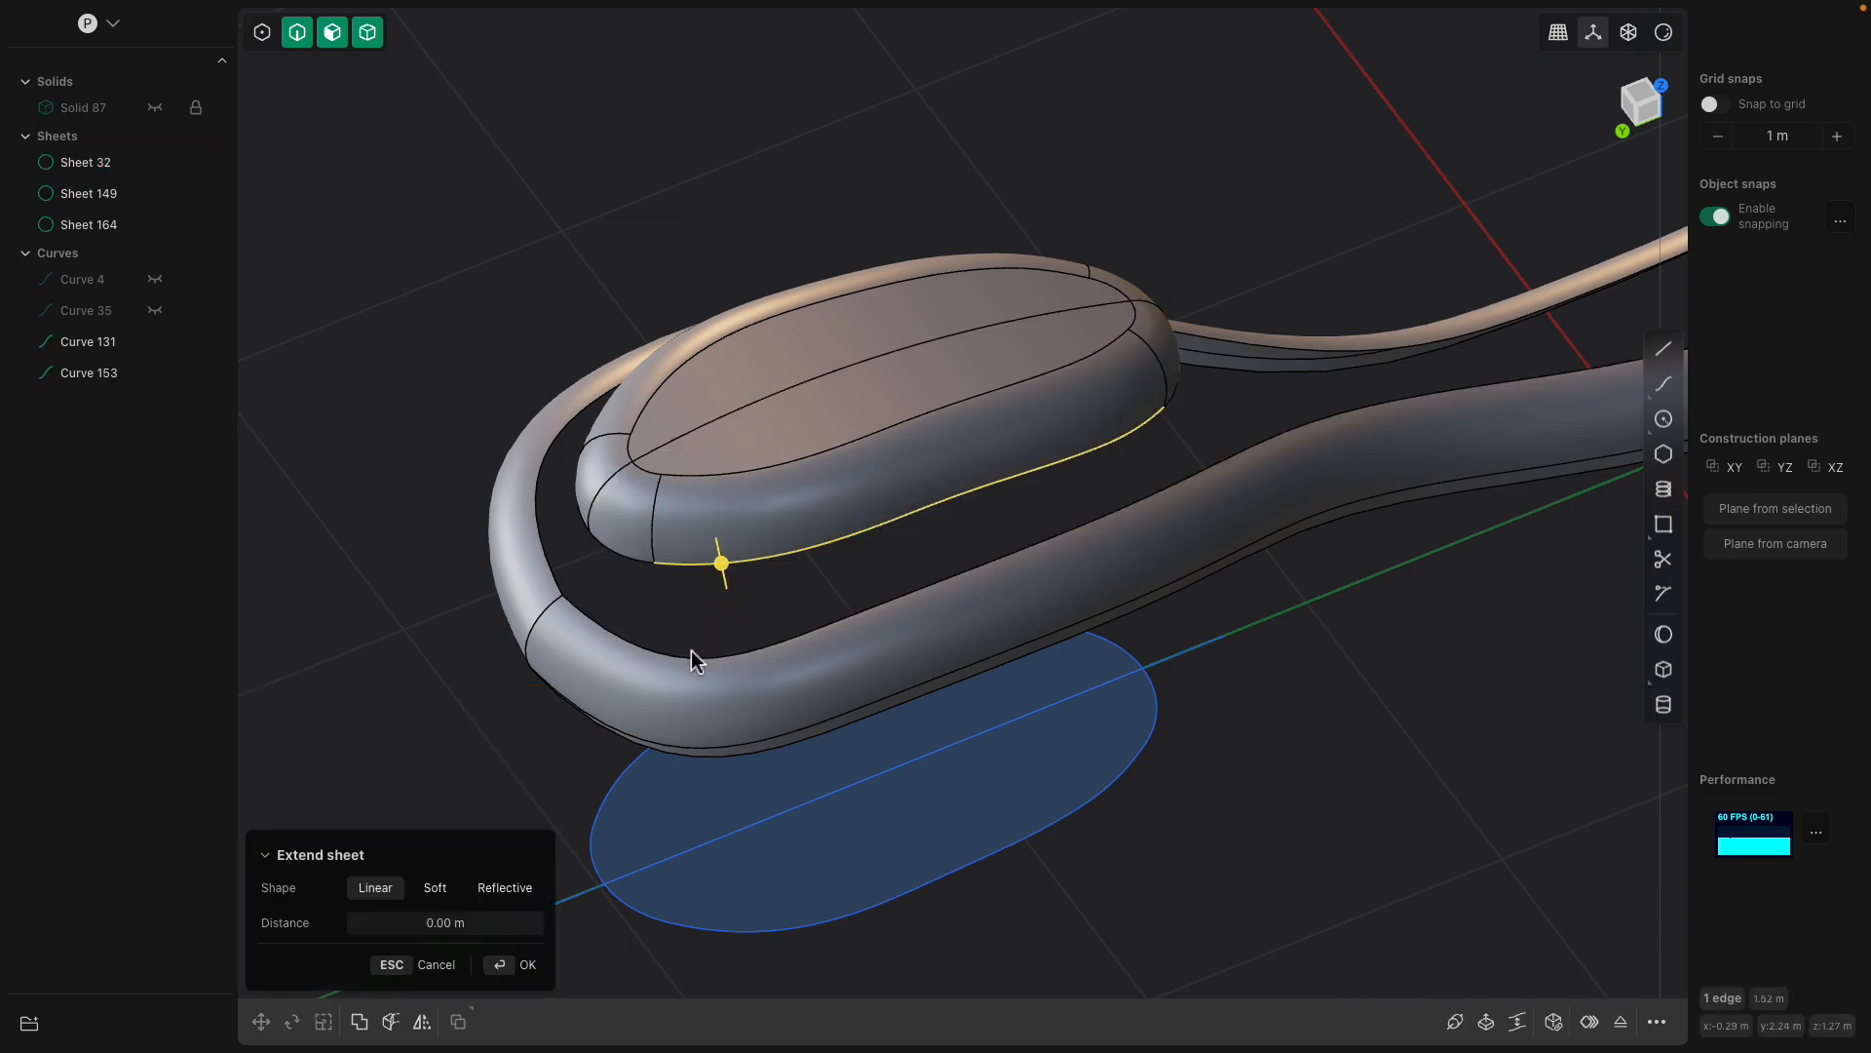
{"action": "key", "text": "ctrl+d"}
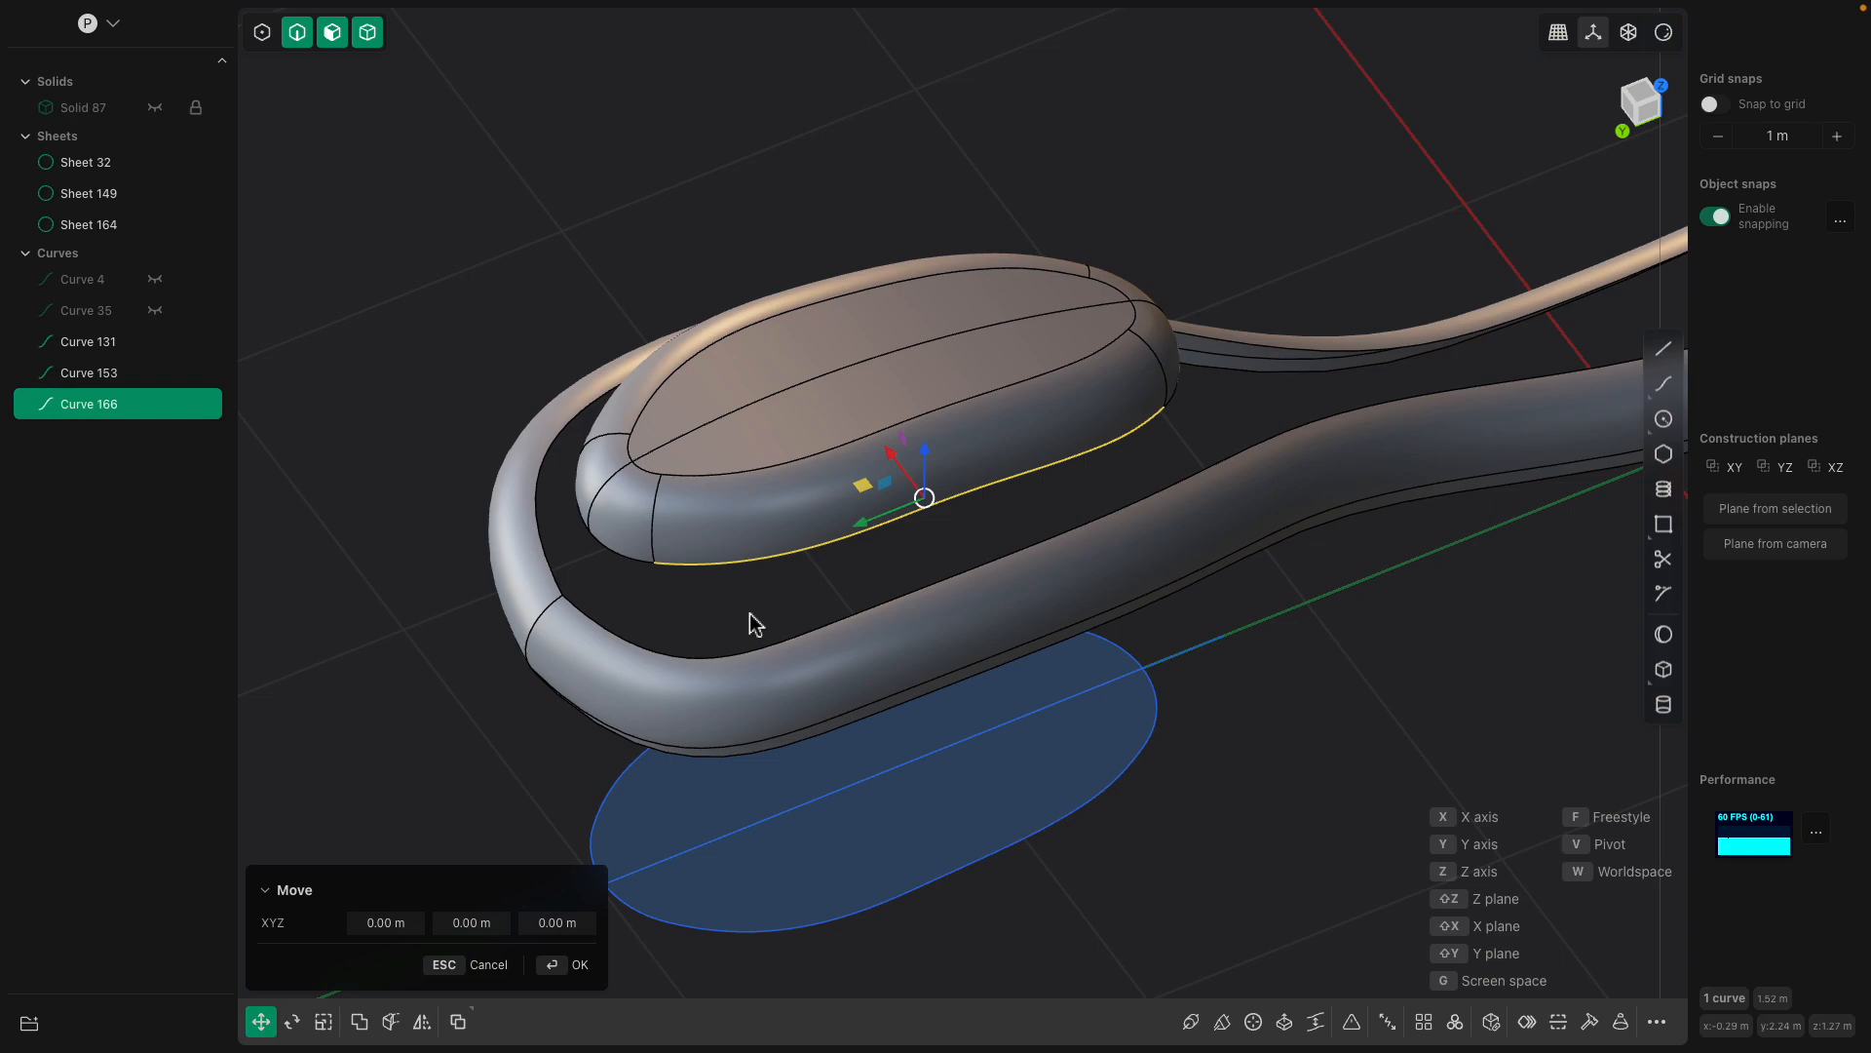
{"action": "key", "text": "Escape"}
{"action": "key", "text": "Escape"}
{"action": "left_click", "coordinate": [759, 647]}
{"action": "left_click", "coordinate": [765, 647]}
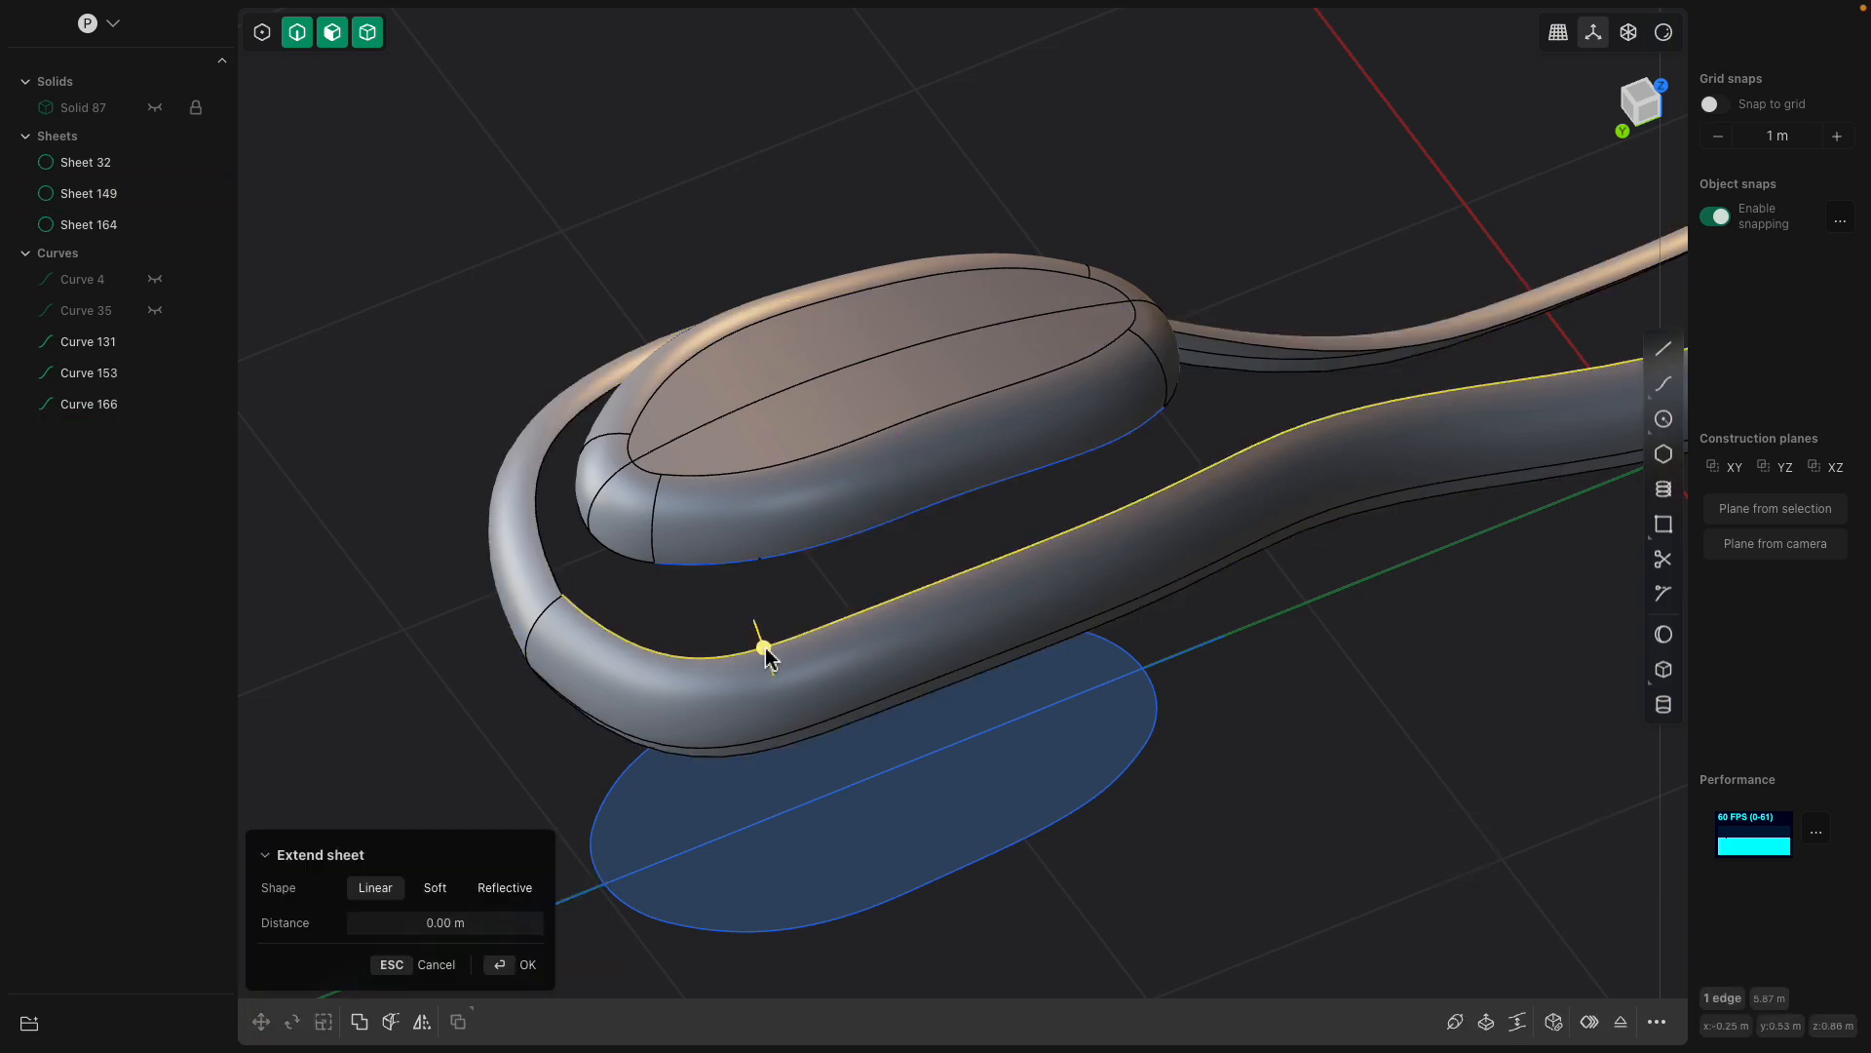
{"action": "key", "text": "ctrl+d"}
{"action": "middle_click_drag", "start_coordinate": [770, 656], "coordinate": [823, 543]}
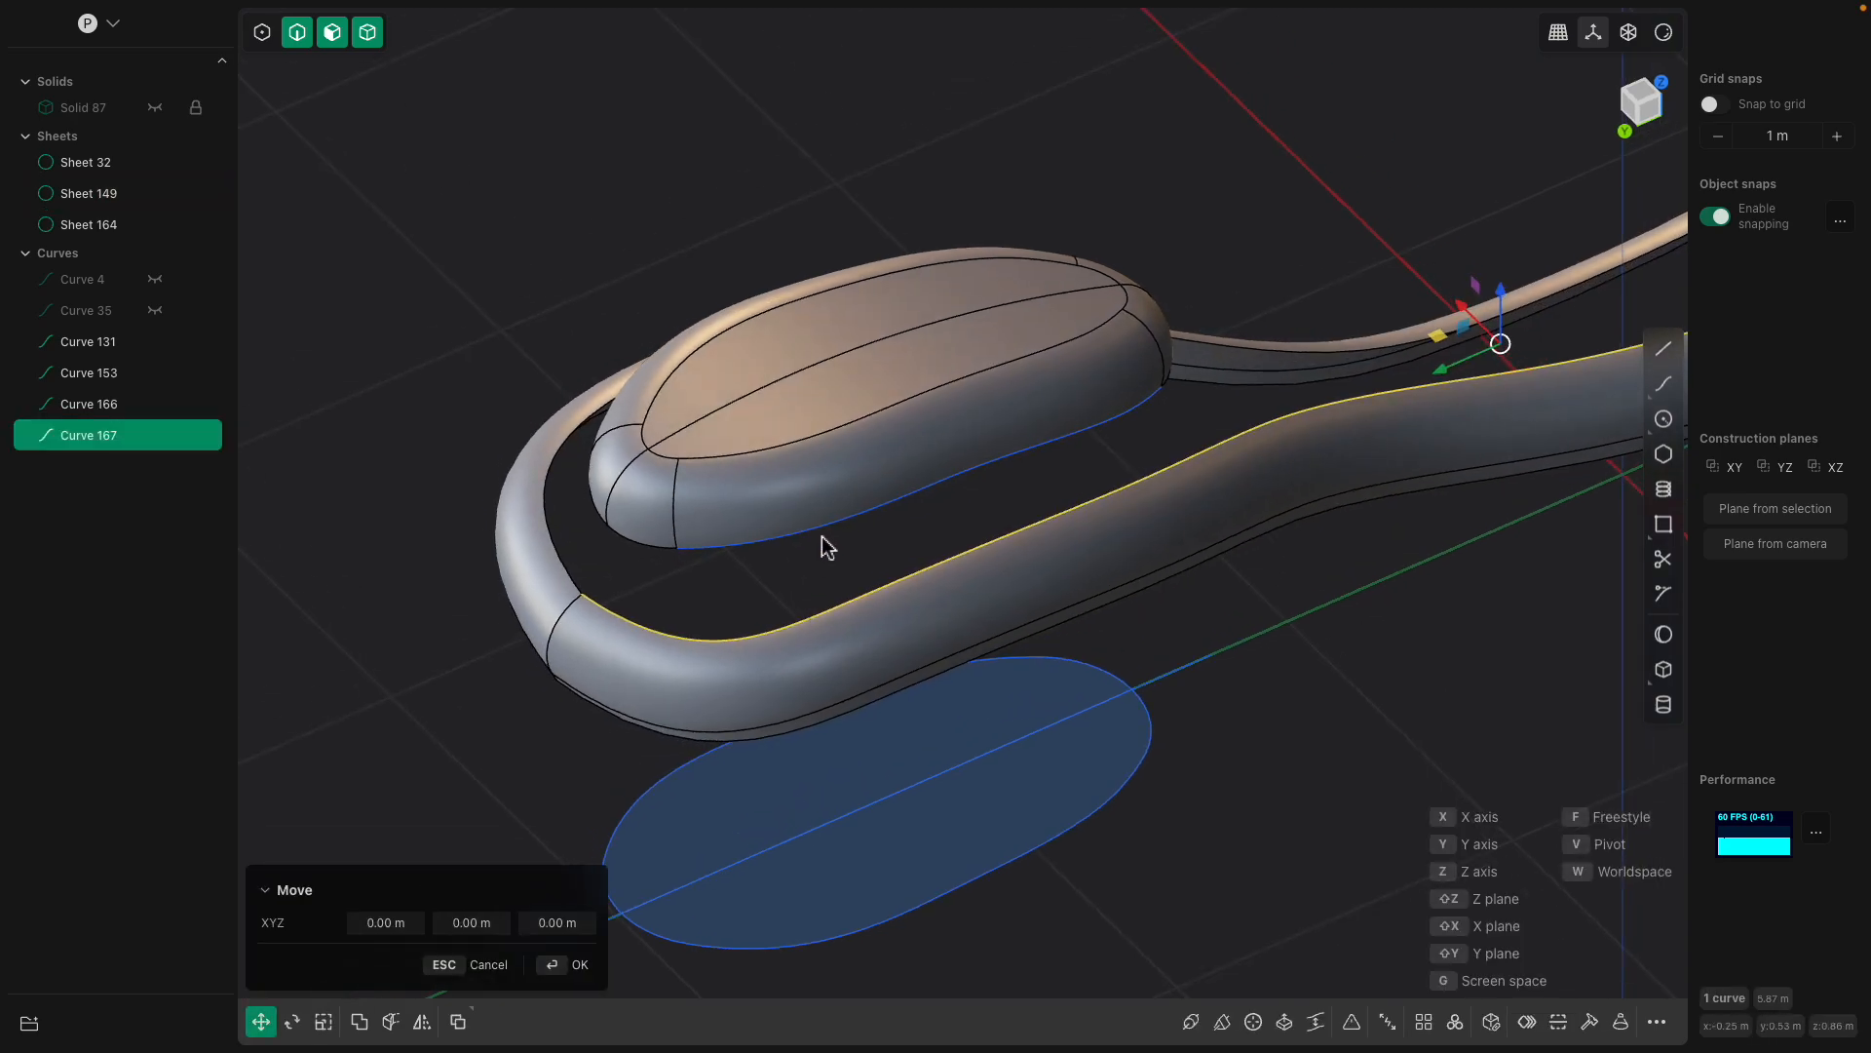
{"action": "left_click", "coordinate": [107, 403], "text": "shift"}
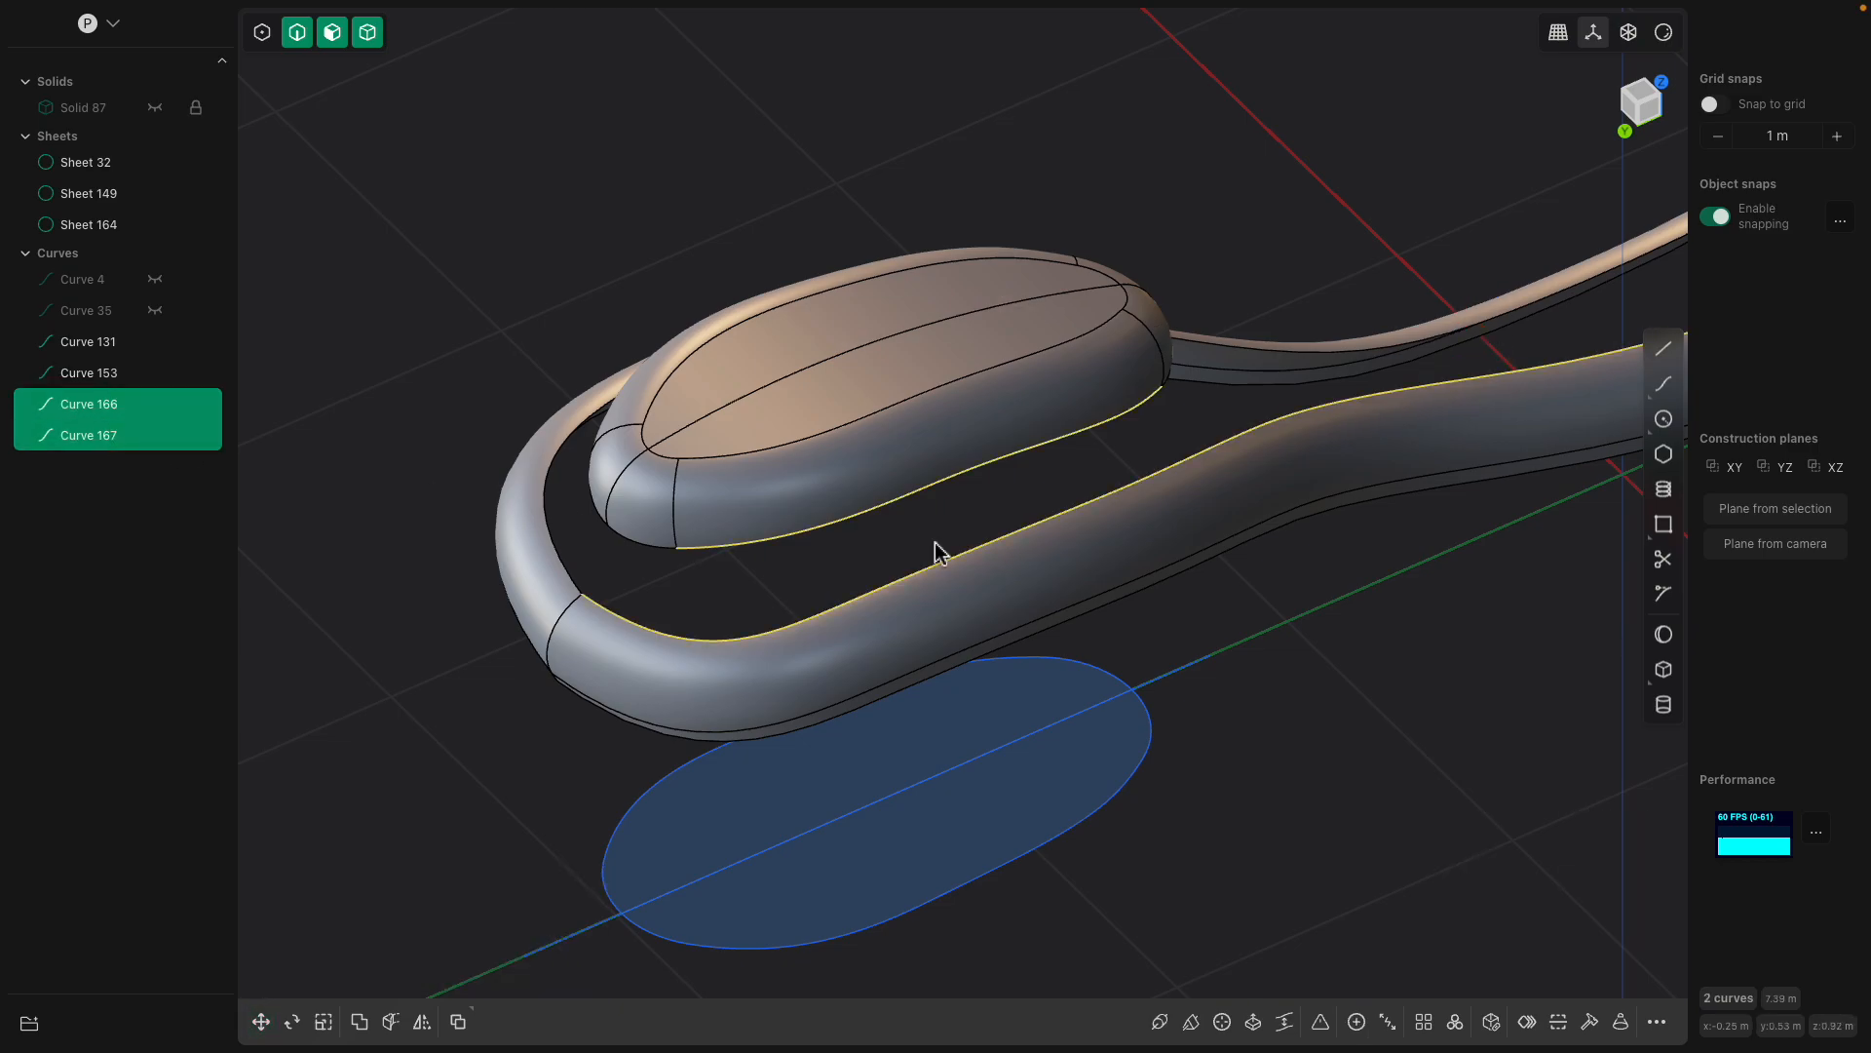
Try to loft a surface between the copied pad edge and the copied rim edge.
{"action": "key", "text": "l"}
{"action": "middle_click_drag", "start_coordinate": [973, 551], "coordinate": [881, 533]}
{"action": "middle_click_drag", "start_coordinate": [1040, 650], "coordinate": [987, 612]}
{"action": "middle_click_drag", "start_coordinate": [1197, 665], "coordinate": [1088, 636]}
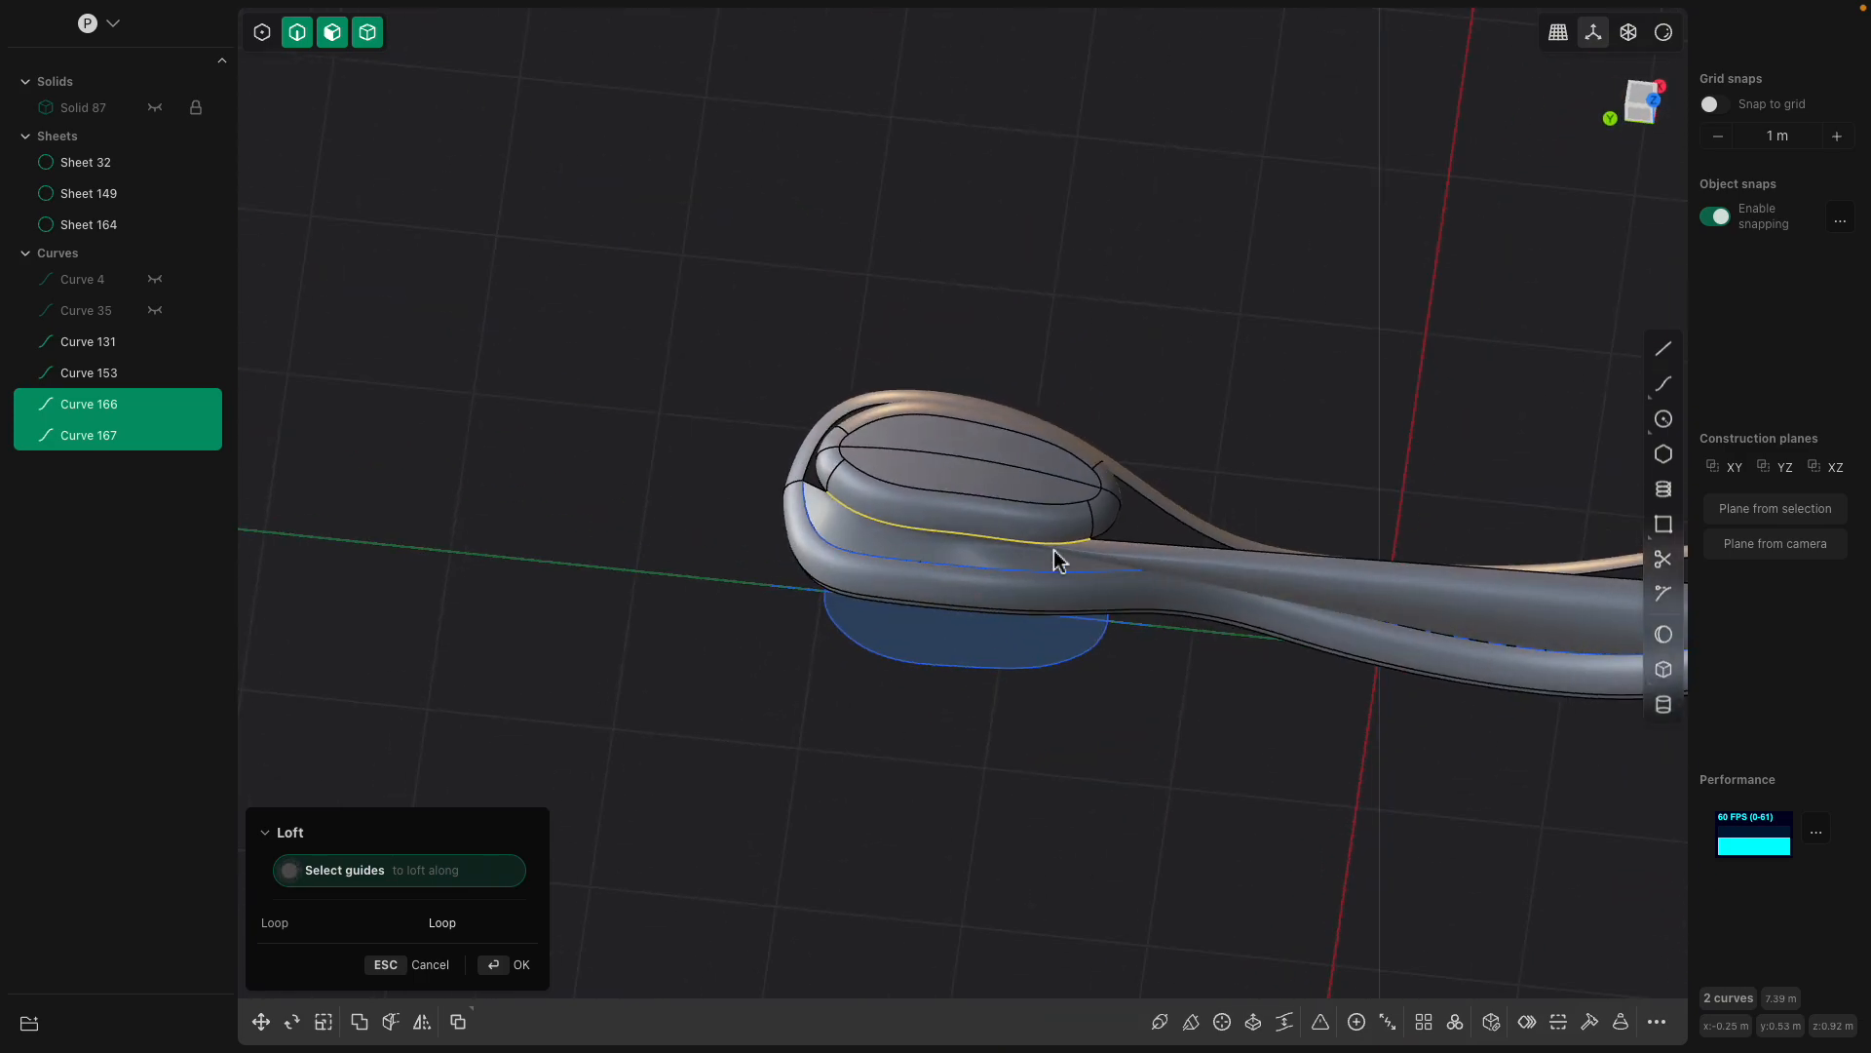
{"action": "middle_click_drag", "start_coordinate": [1064, 549], "coordinate": [1188, 443]}
{"action": "key", "text": "Escape"}
Undo the copied edge curves, the pad's lengthwise split and centre line, and the removal of the pad's connecting faces.
{"action": "key", "text": "ctrl+z"}
{"action": "key", "text": "ctrl+z"}
{"action": "key", "text": "ctrl+z"}
{"action": "key", "text": "ctrl+z"}
{"action": "key", "text": "ctrl+z"}
{"action": "key", "text": "ctrl+z"}
{"action": "key", "text": "ctrl+z"}
{"action": "key", "text": "ctrl+z"}
{"action": "key", "text": "ctrl+z"}
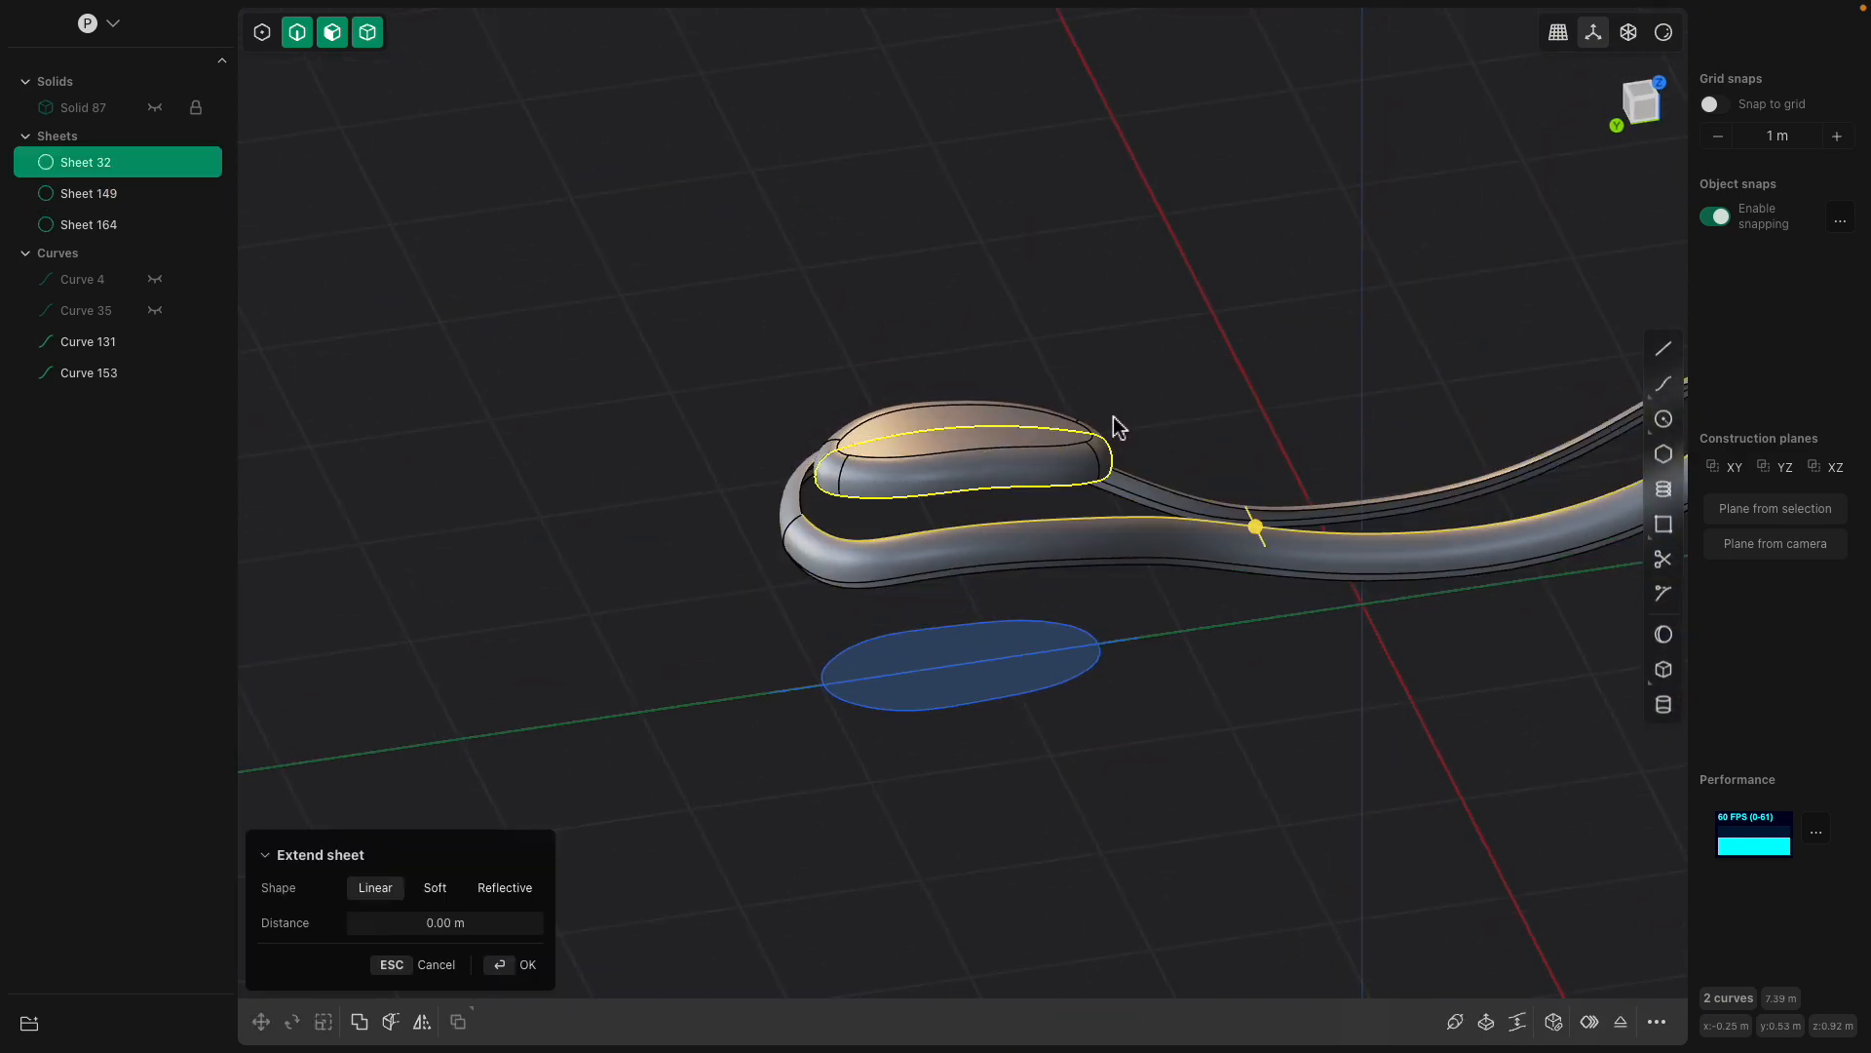
{"action": "key", "text": "ctrl+z"}
{"action": "key", "text": "ctrl+z"}
{"action": "key", "text": "ctrl+z"}
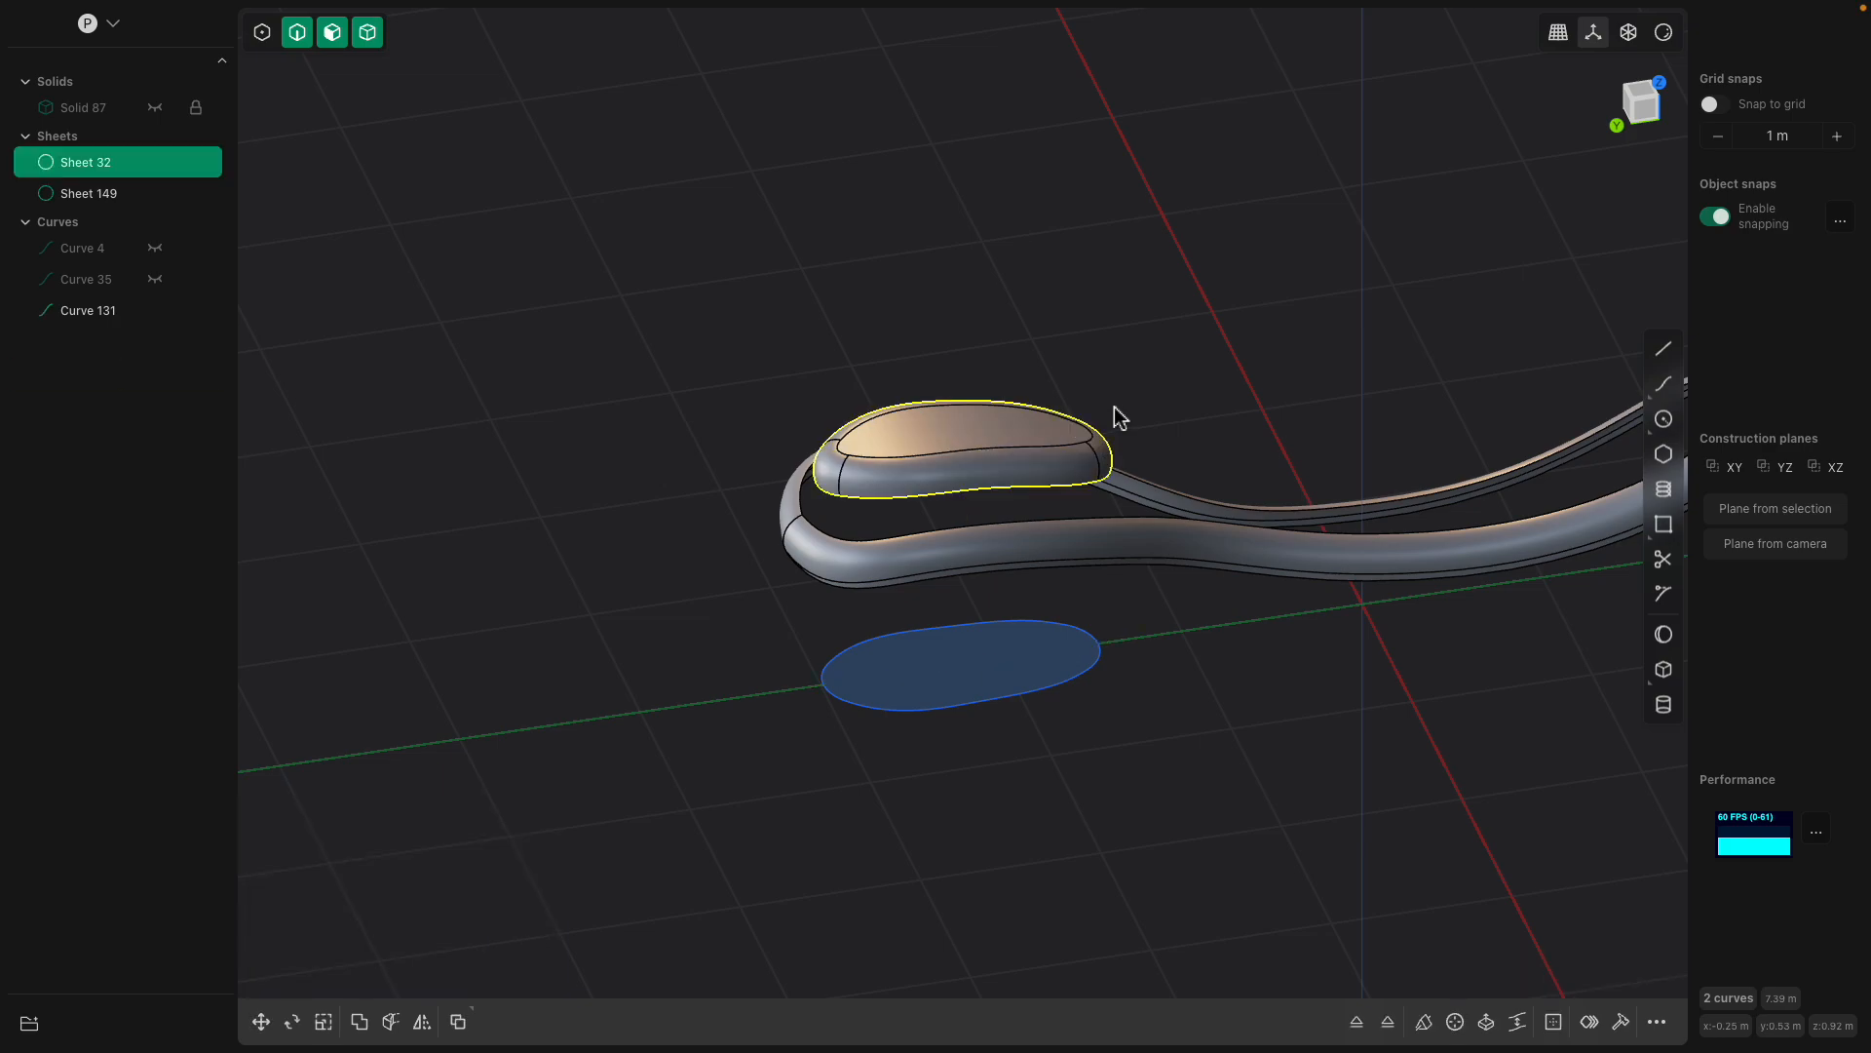
{"action": "key", "text": "ctrl+z"}
{"action": "key", "text": "ctrl+z"}
{"action": "key", "text": "ctrl+z"}
{"action": "key", "text": "ctrl+z"}
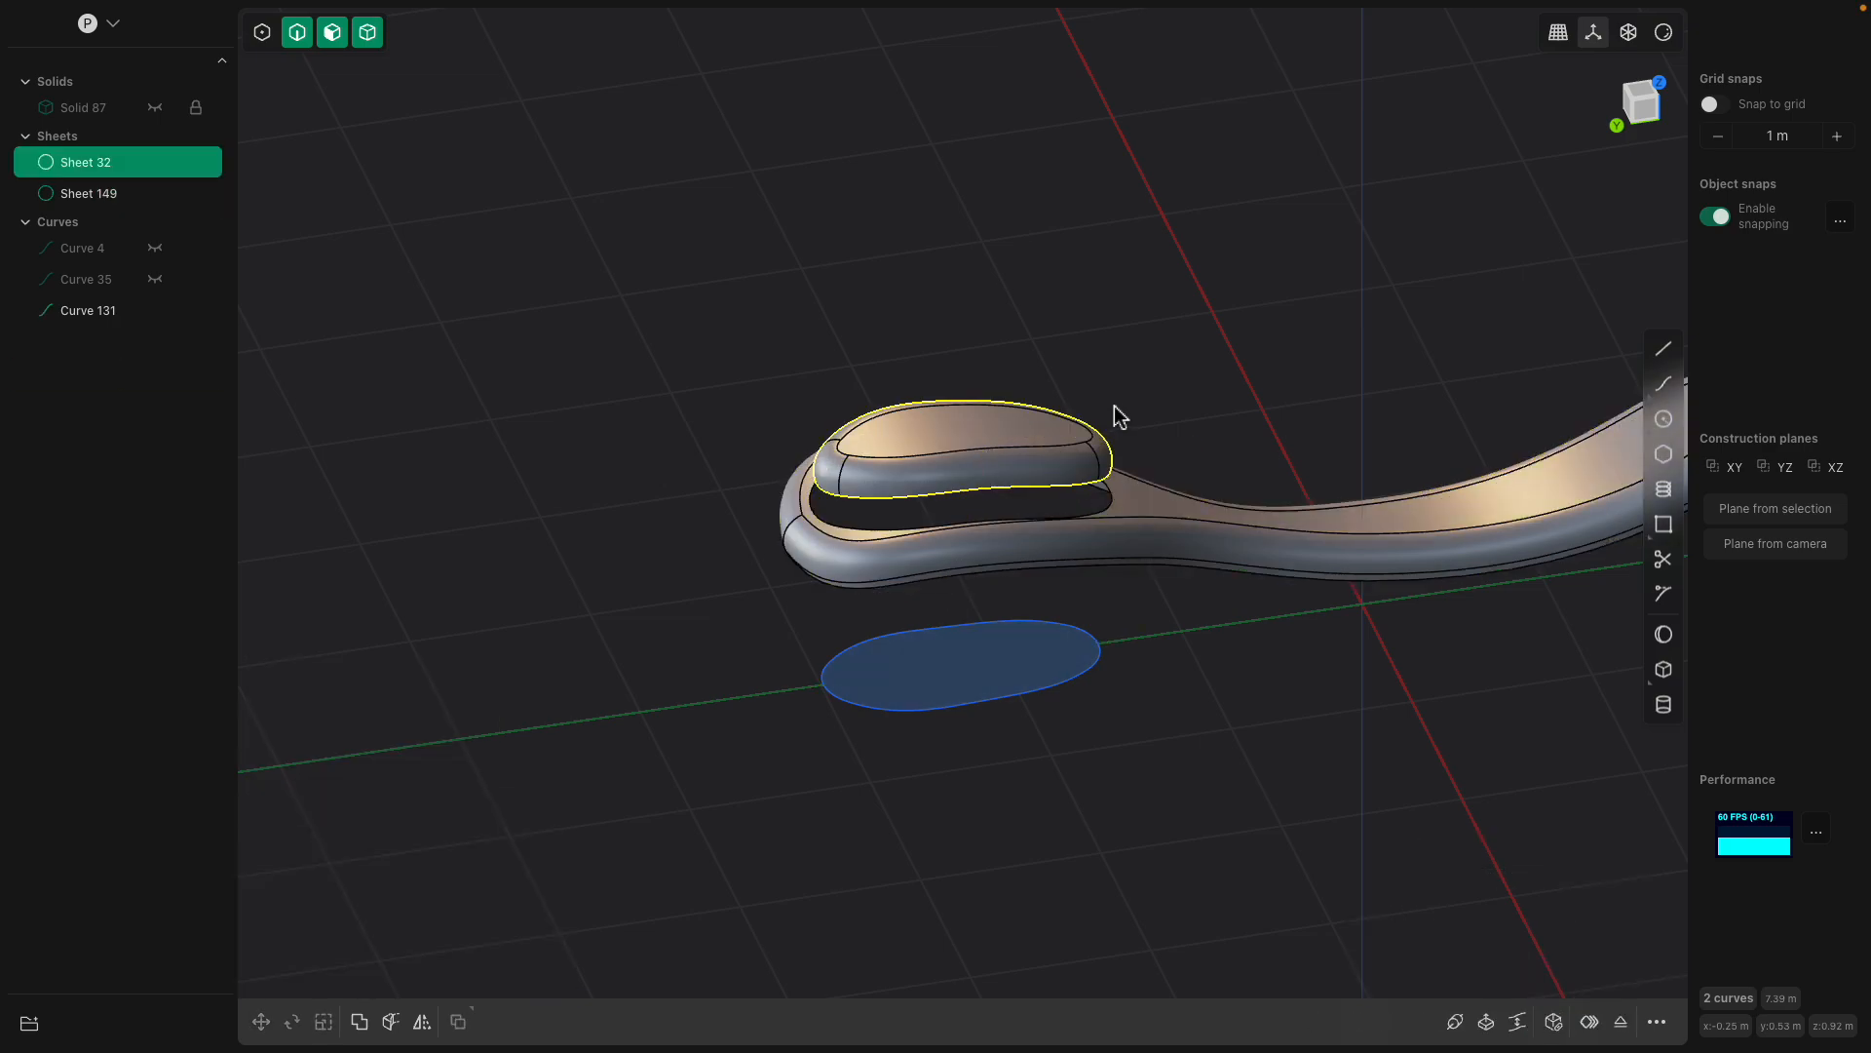
{"action": "key", "text": "ctrl+z"}
Try to fillet the edge around the side of the raised pad.
{"action": "middle_click_drag", "start_coordinate": [1114, 406], "coordinate": [1103, 450]}
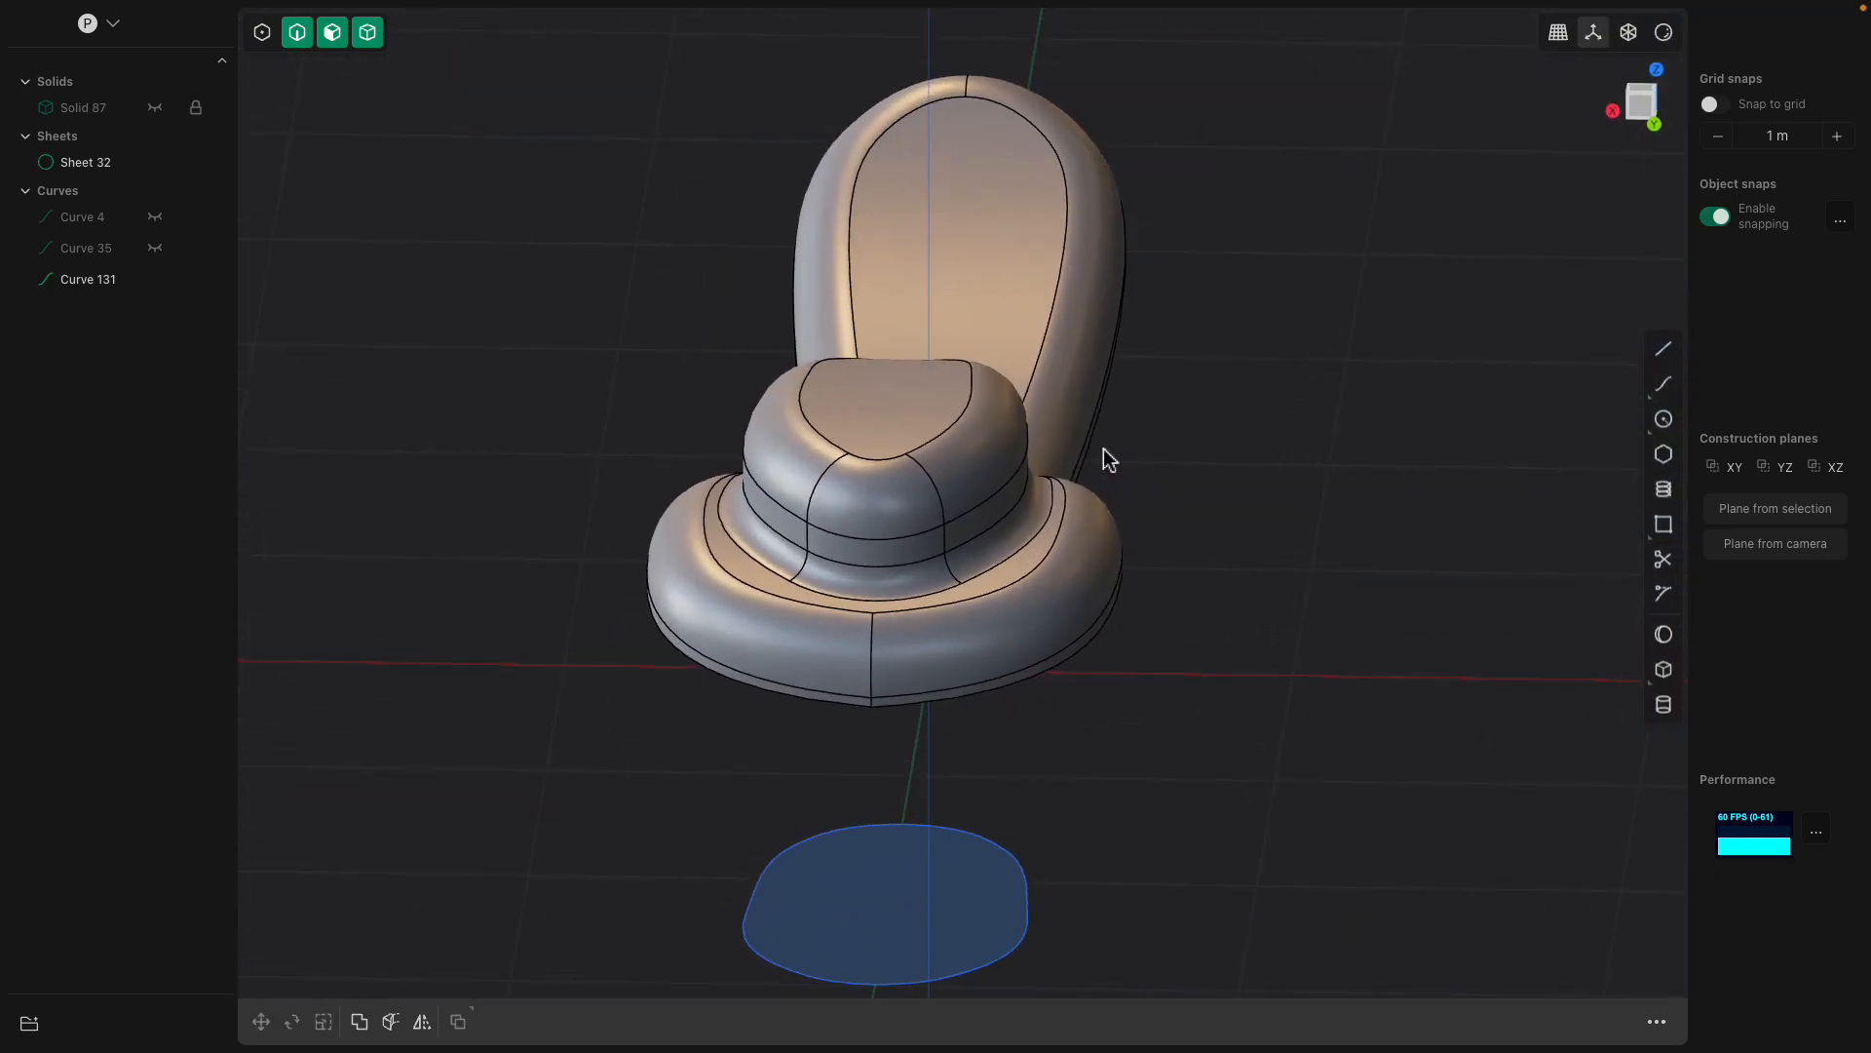
{"action": "scroll", "coordinate": [1004, 497], "scroll_direction": "up", "scroll_amount": 3}
{"action": "left_click", "coordinate": [1015, 501]}
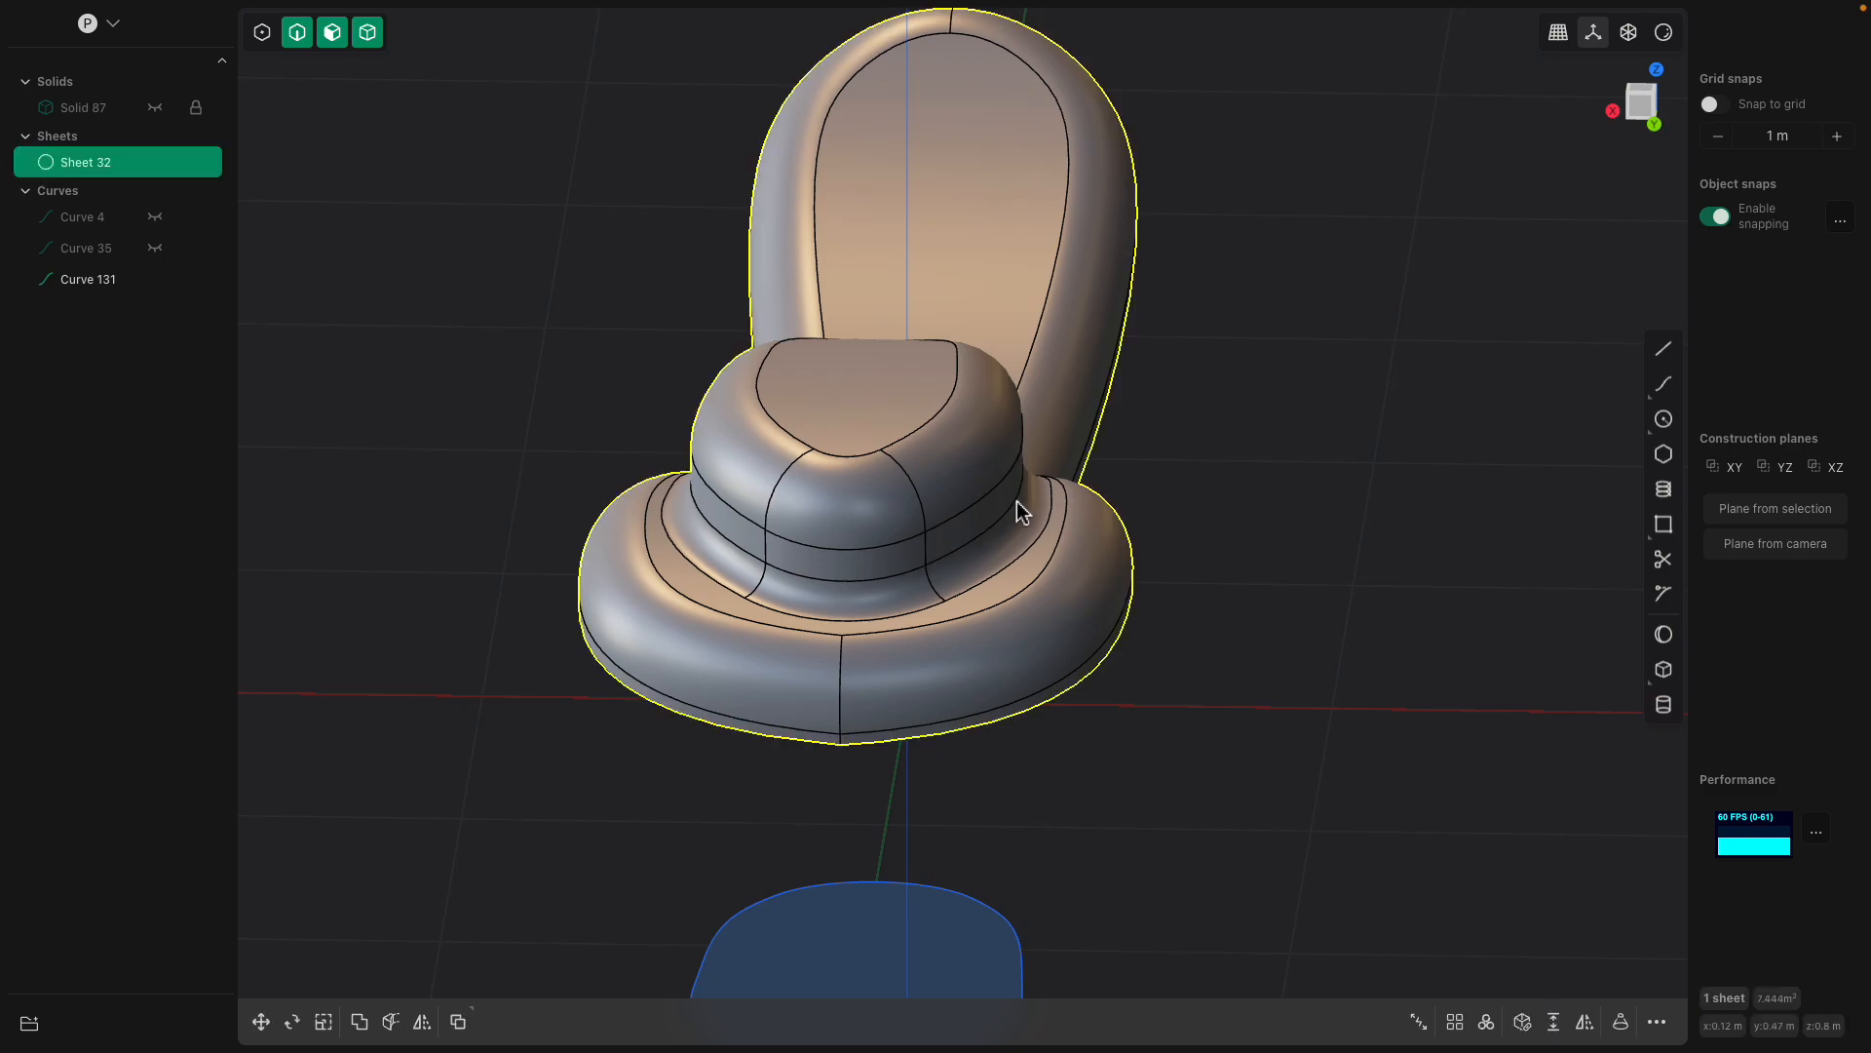
{"action": "key", "text": "f"}
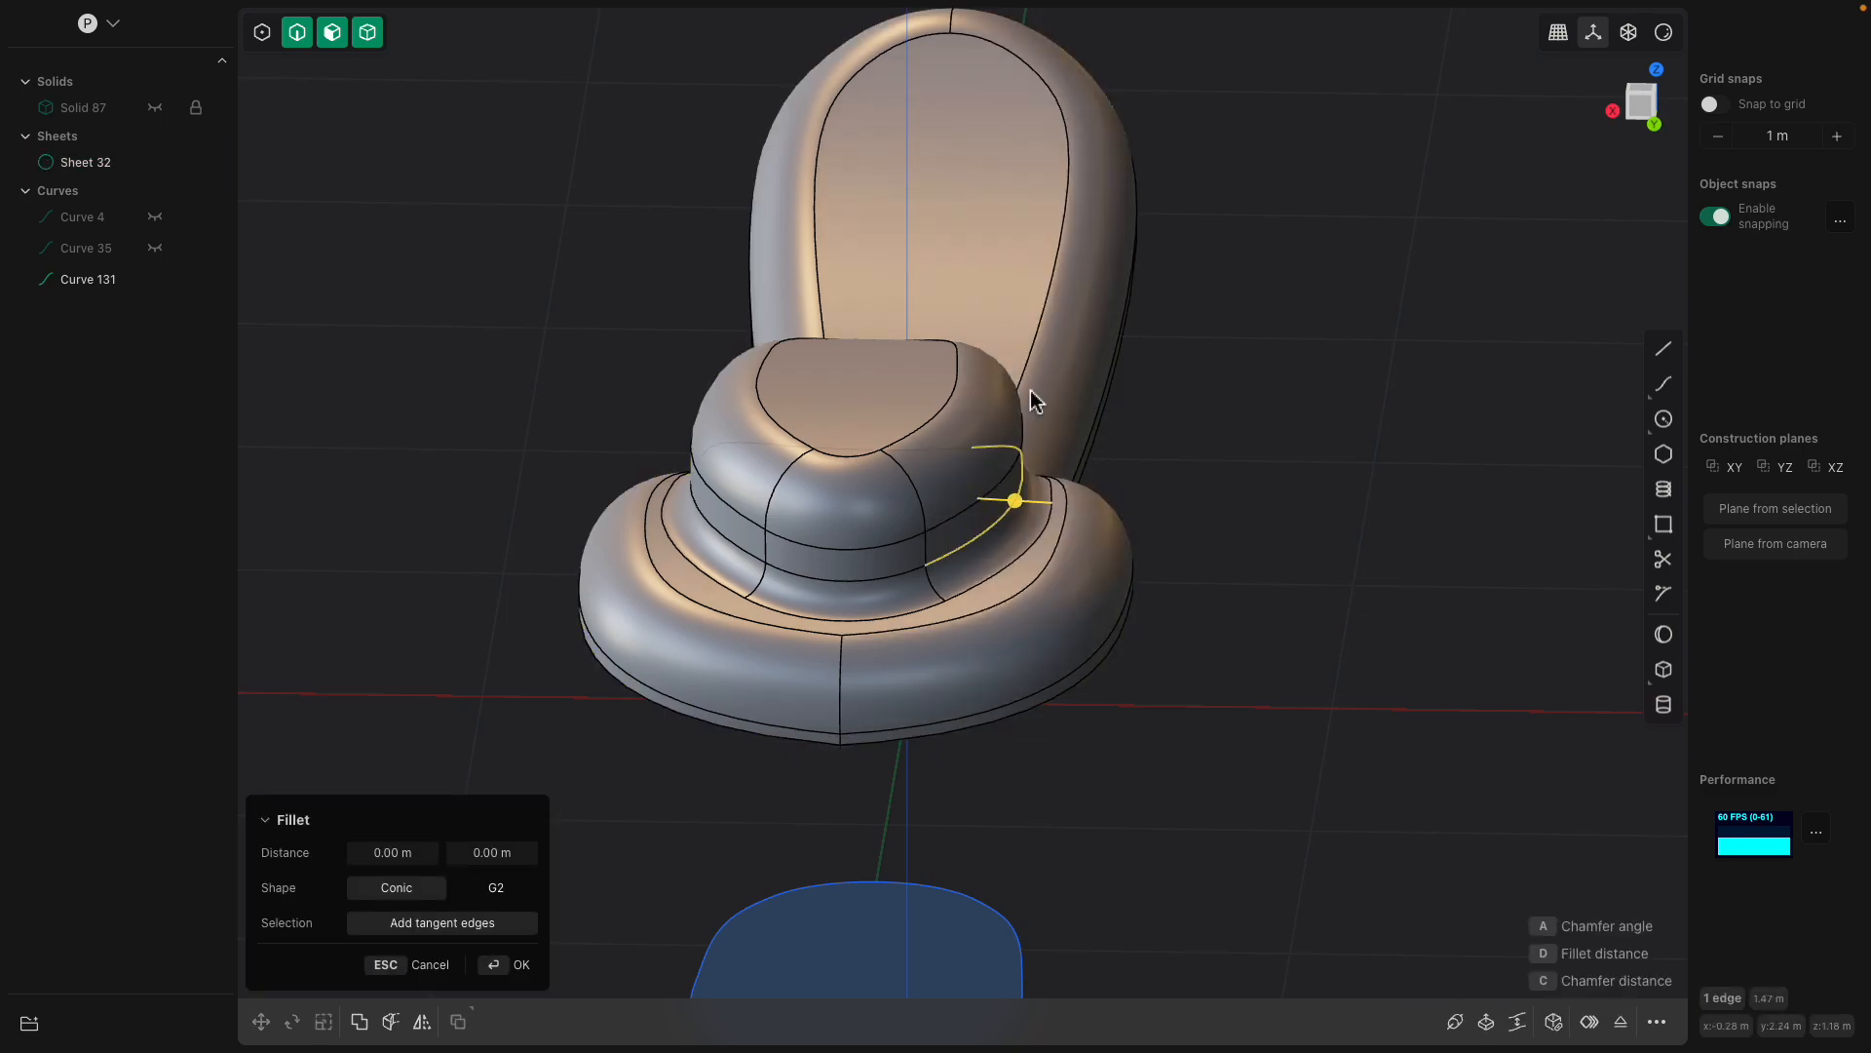
{"action": "middle_click_drag", "start_coordinate": [1037, 419], "coordinate": [1079, 522]}
{"action": "left_click", "coordinate": [1035, 441]}
{"action": "left_click_drag", "start_coordinate": [1016, 422], "coordinate": [1026, 412]}
{"action": "middle_click_drag", "start_coordinate": [1078, 461], "coordinate": [1090, 498]}
{"action": "right_click", "coordinate": [1226, 577]}
{"action": "left_click", "coordinate": [1237, 585]}
Hide the oval construction curve beneath the pad and switch to the left view.
{"action": "middle_click_drag", "start_coordinate": [1240, 592], "coordinate": [1273, 442]}
{"action": "mouse_move", "coordinate": [1272, 441]}
{"action": "left_mouse_down"}
{"action": "mouse_move", "coordinate": [1274, 485]}
{"action": "mouse_move", "coordinate": [1277, 426]}
{"action": "left_mouse_up"}
{"action": "middle_click_drag", "start_coordinate": [1278, 426], "coordinate": [464, 336]}
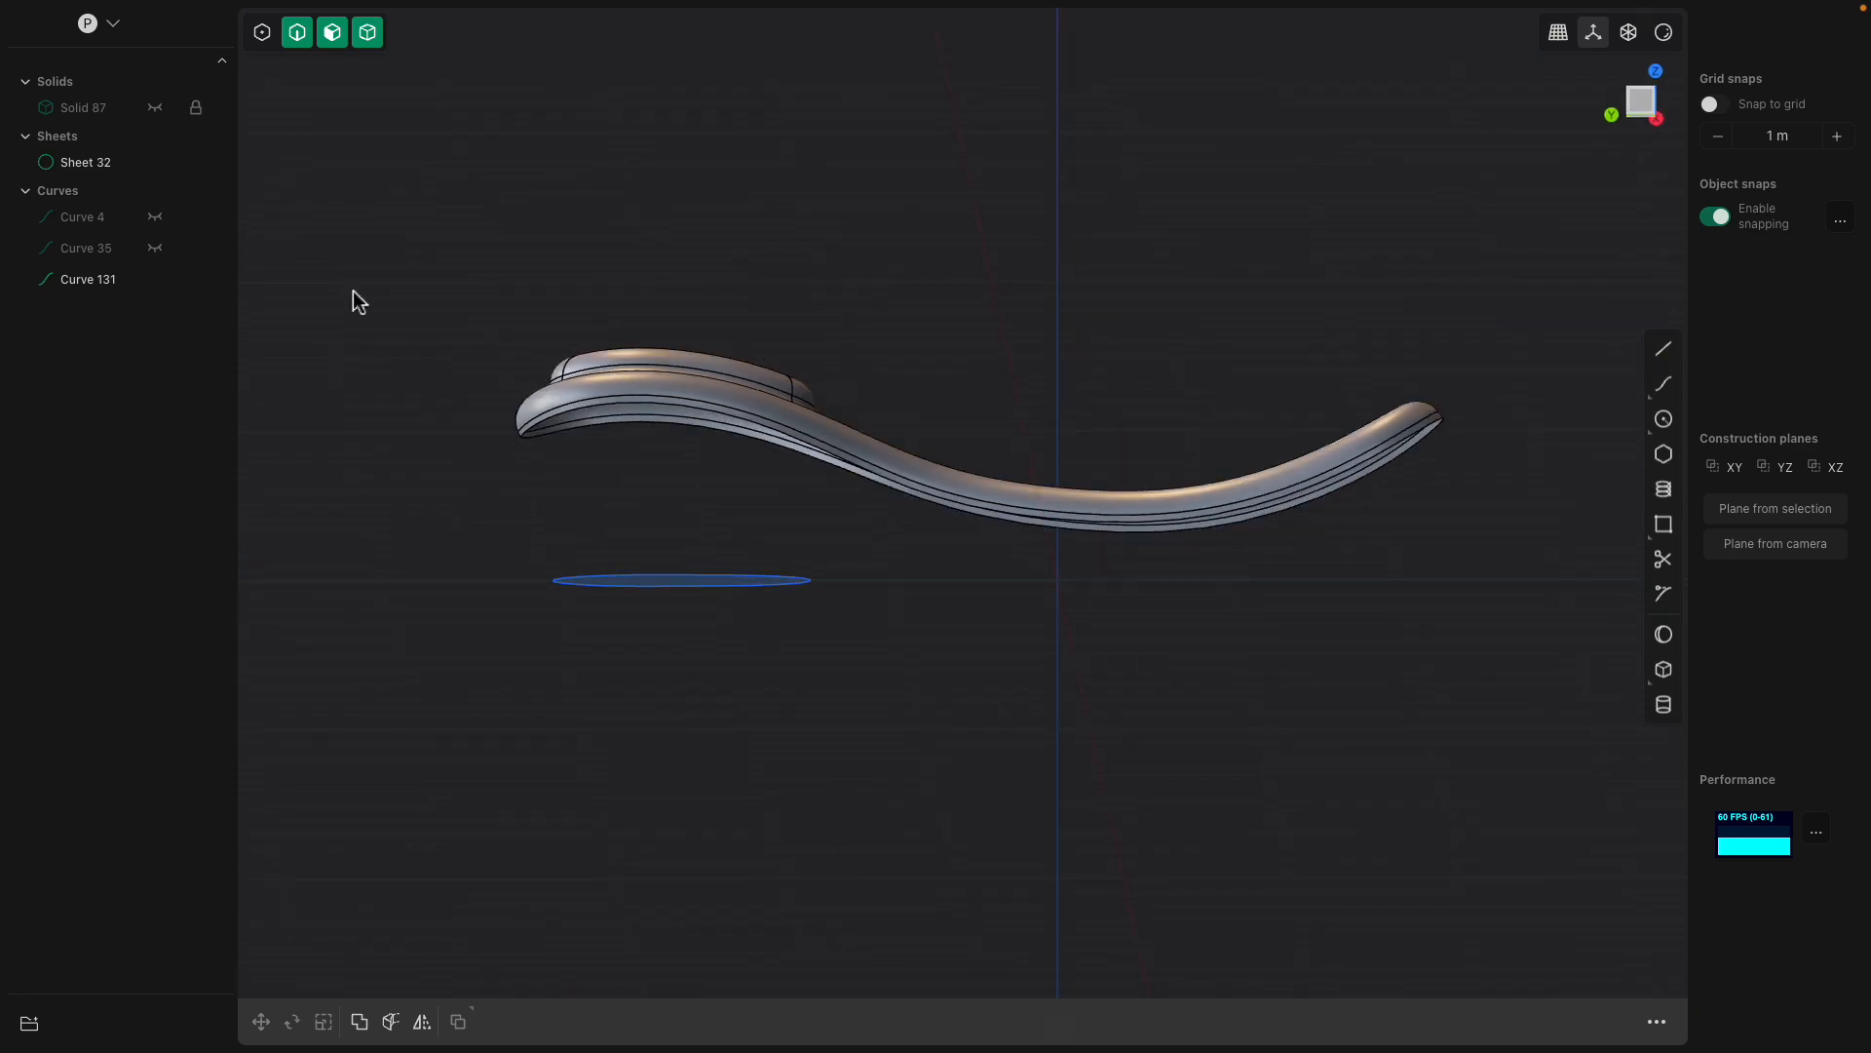
{"action": "left_click", "coordinate": [155, 279]}
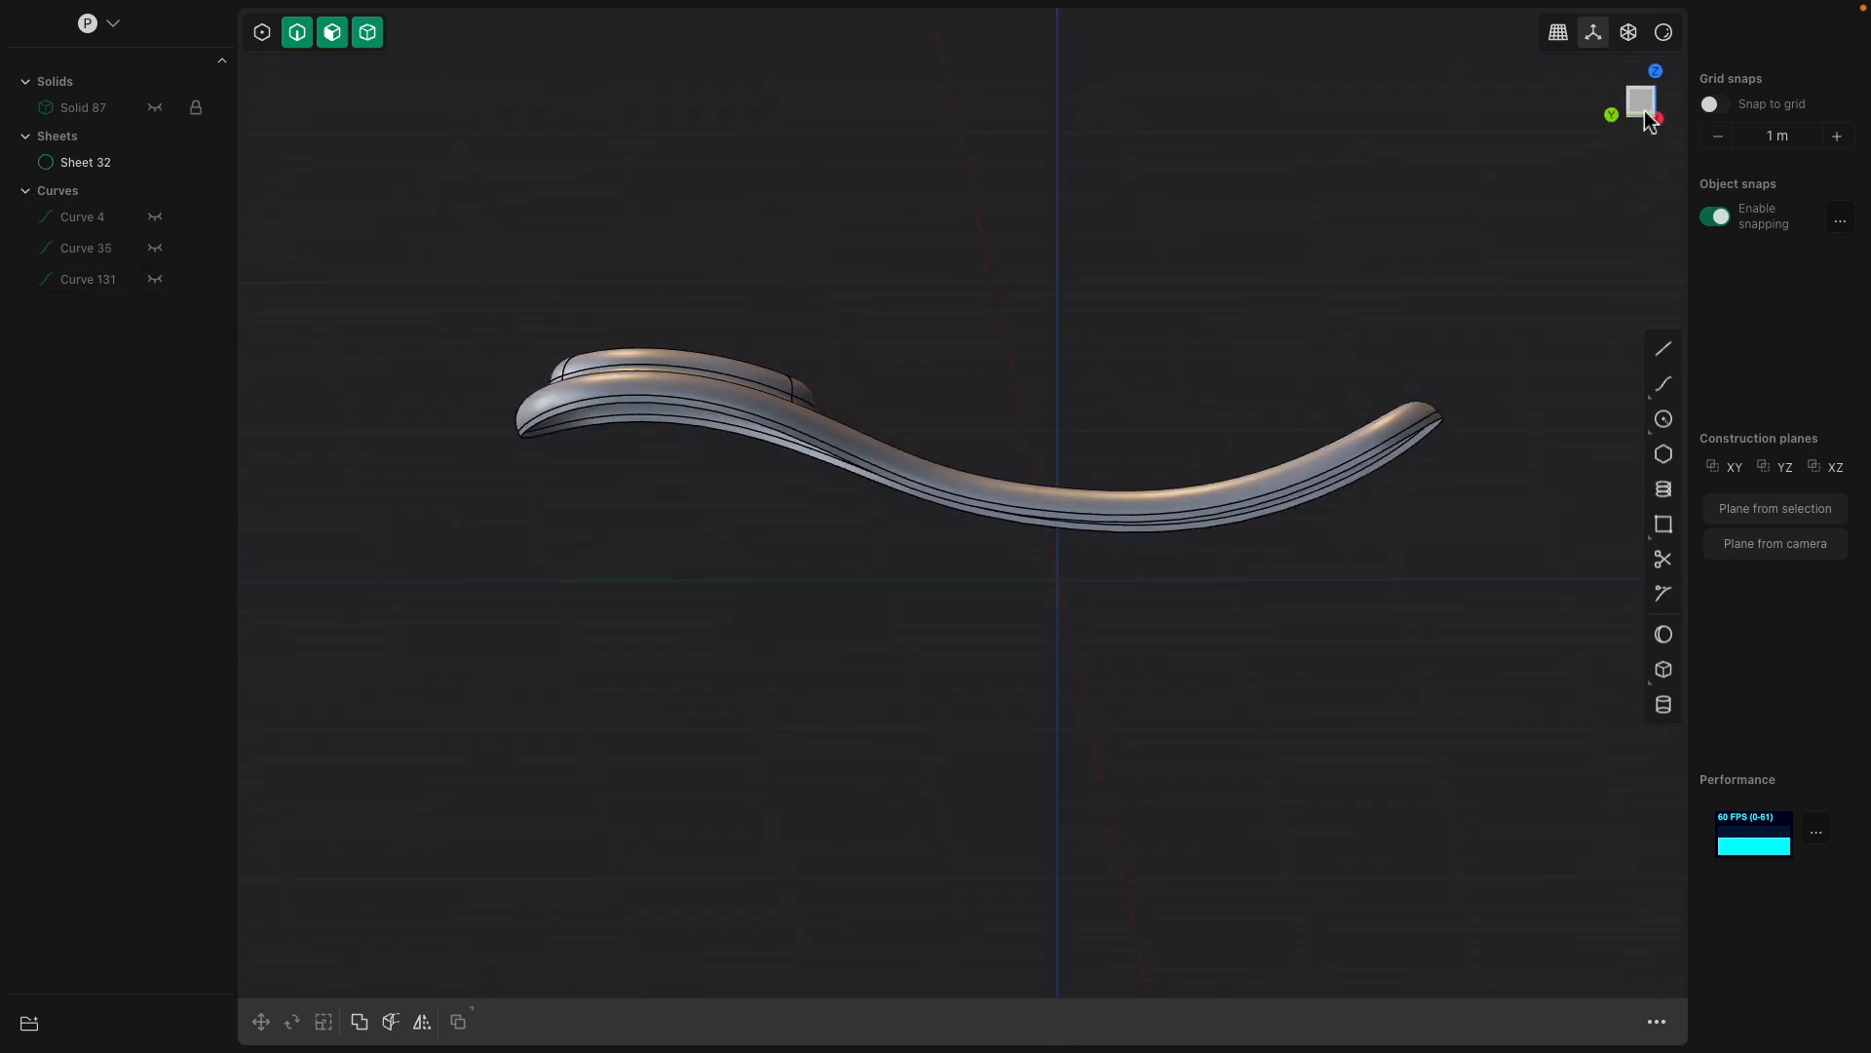
{"action": "left_click", "coordinate": [1647, 120]}
{"action": "middle_click_drag", "start_coordinate": [1377, 293], "coordinate": [1015, 472], "text": "shift"}
{"action": "scroll", "coordinate": [977, 555], "scroll_direction": "down", "scroll_amount": 2}
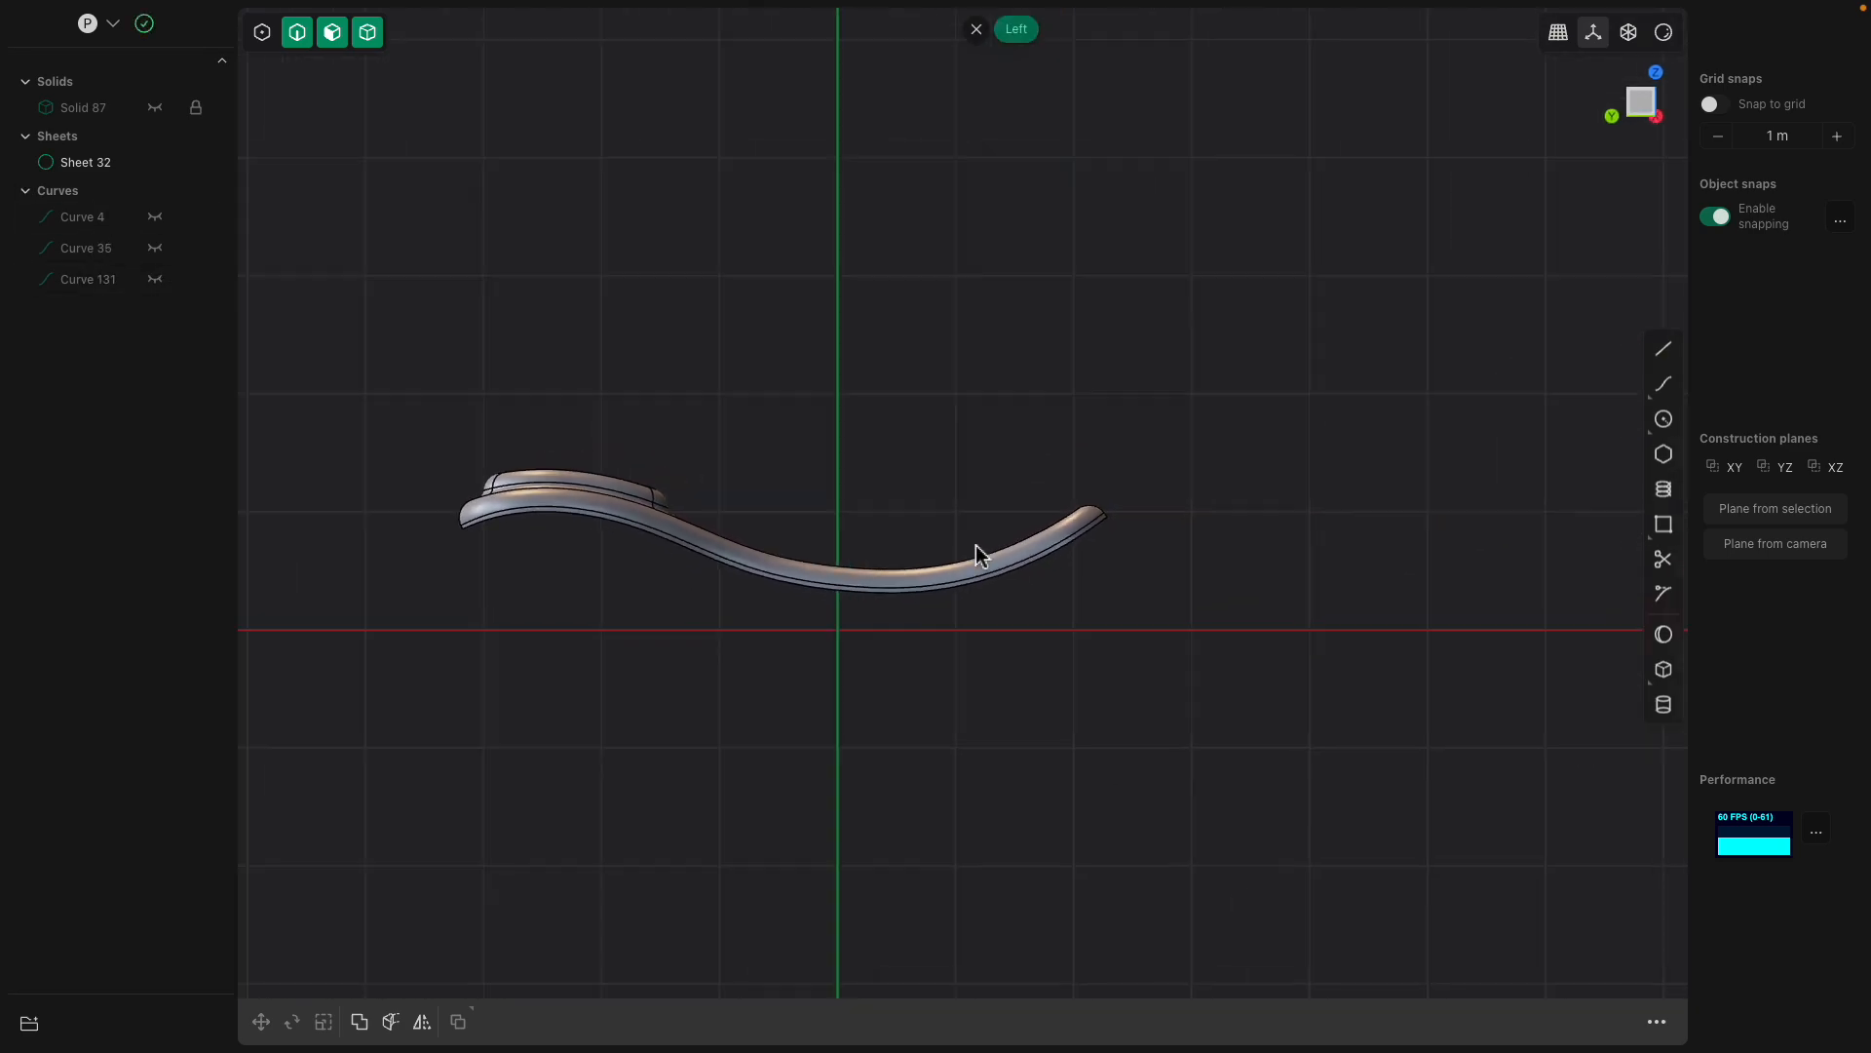
Draw a bowl half-profile with the Curve tool using control points, about 6.5 m wide, starting and ending on the vertical axis with a flared rim.
{"action": "left_click", "coordinate": [1669, 382]}
{"action": "scroll", "coordinate": [926, 575], "scroll_direction": "down", "scroll_amount": 1}
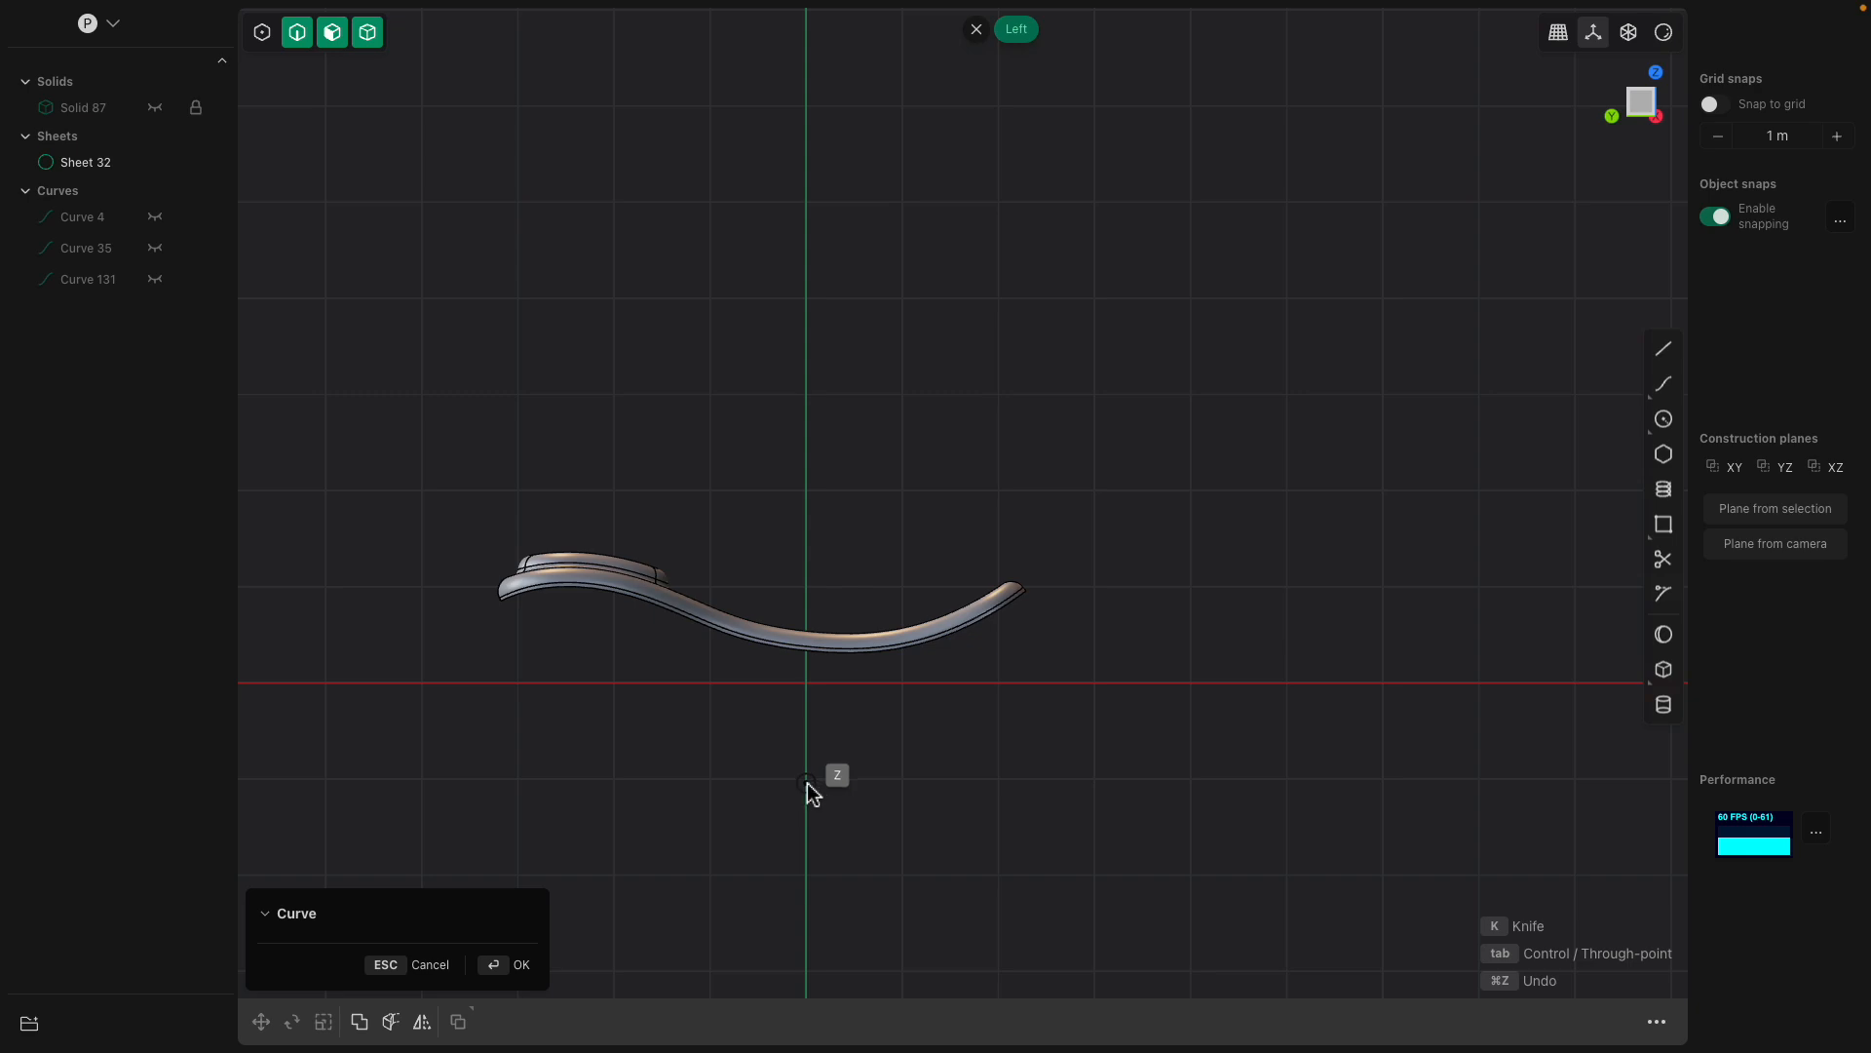
{"action": "left_click", "coordinate": [807, 781]}
{"action": "left_click", "coordinate": [1037, 781]}
{"action": "left_click", "coordinate": [1168, 726]}
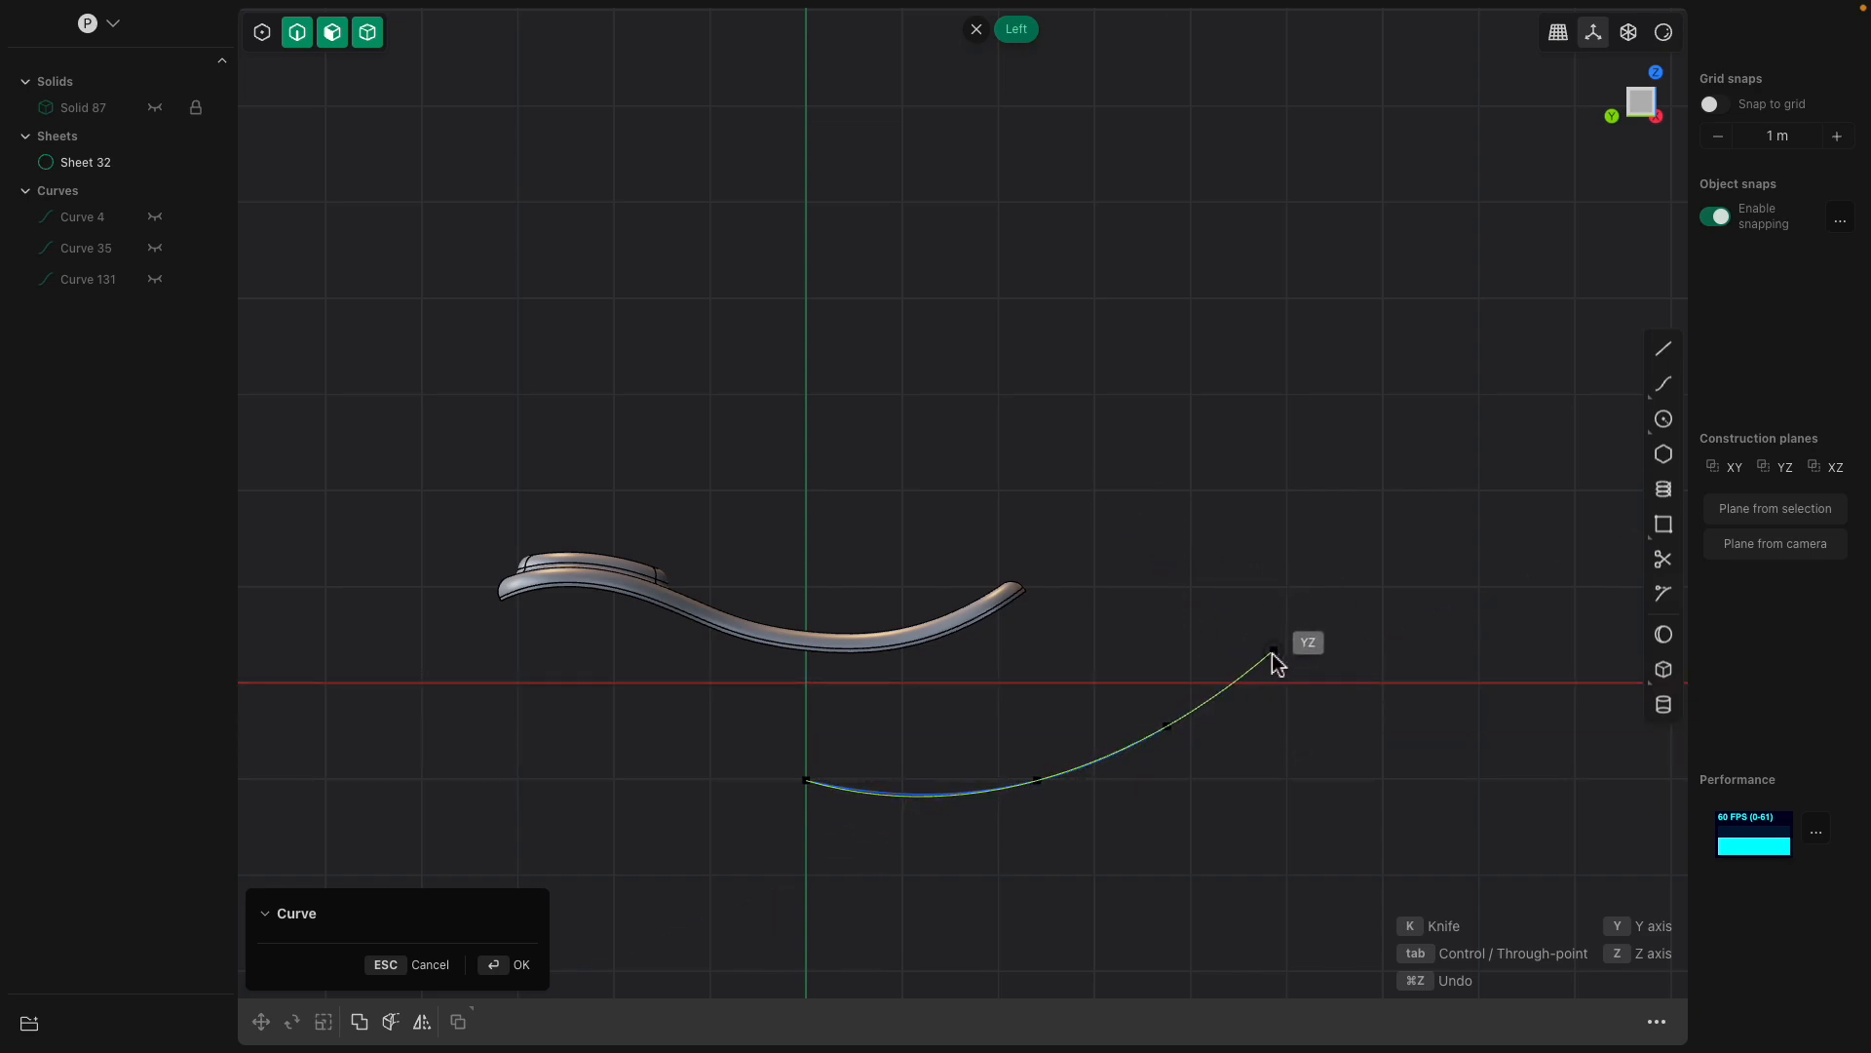
{"action": "key", "text": "Tab"}
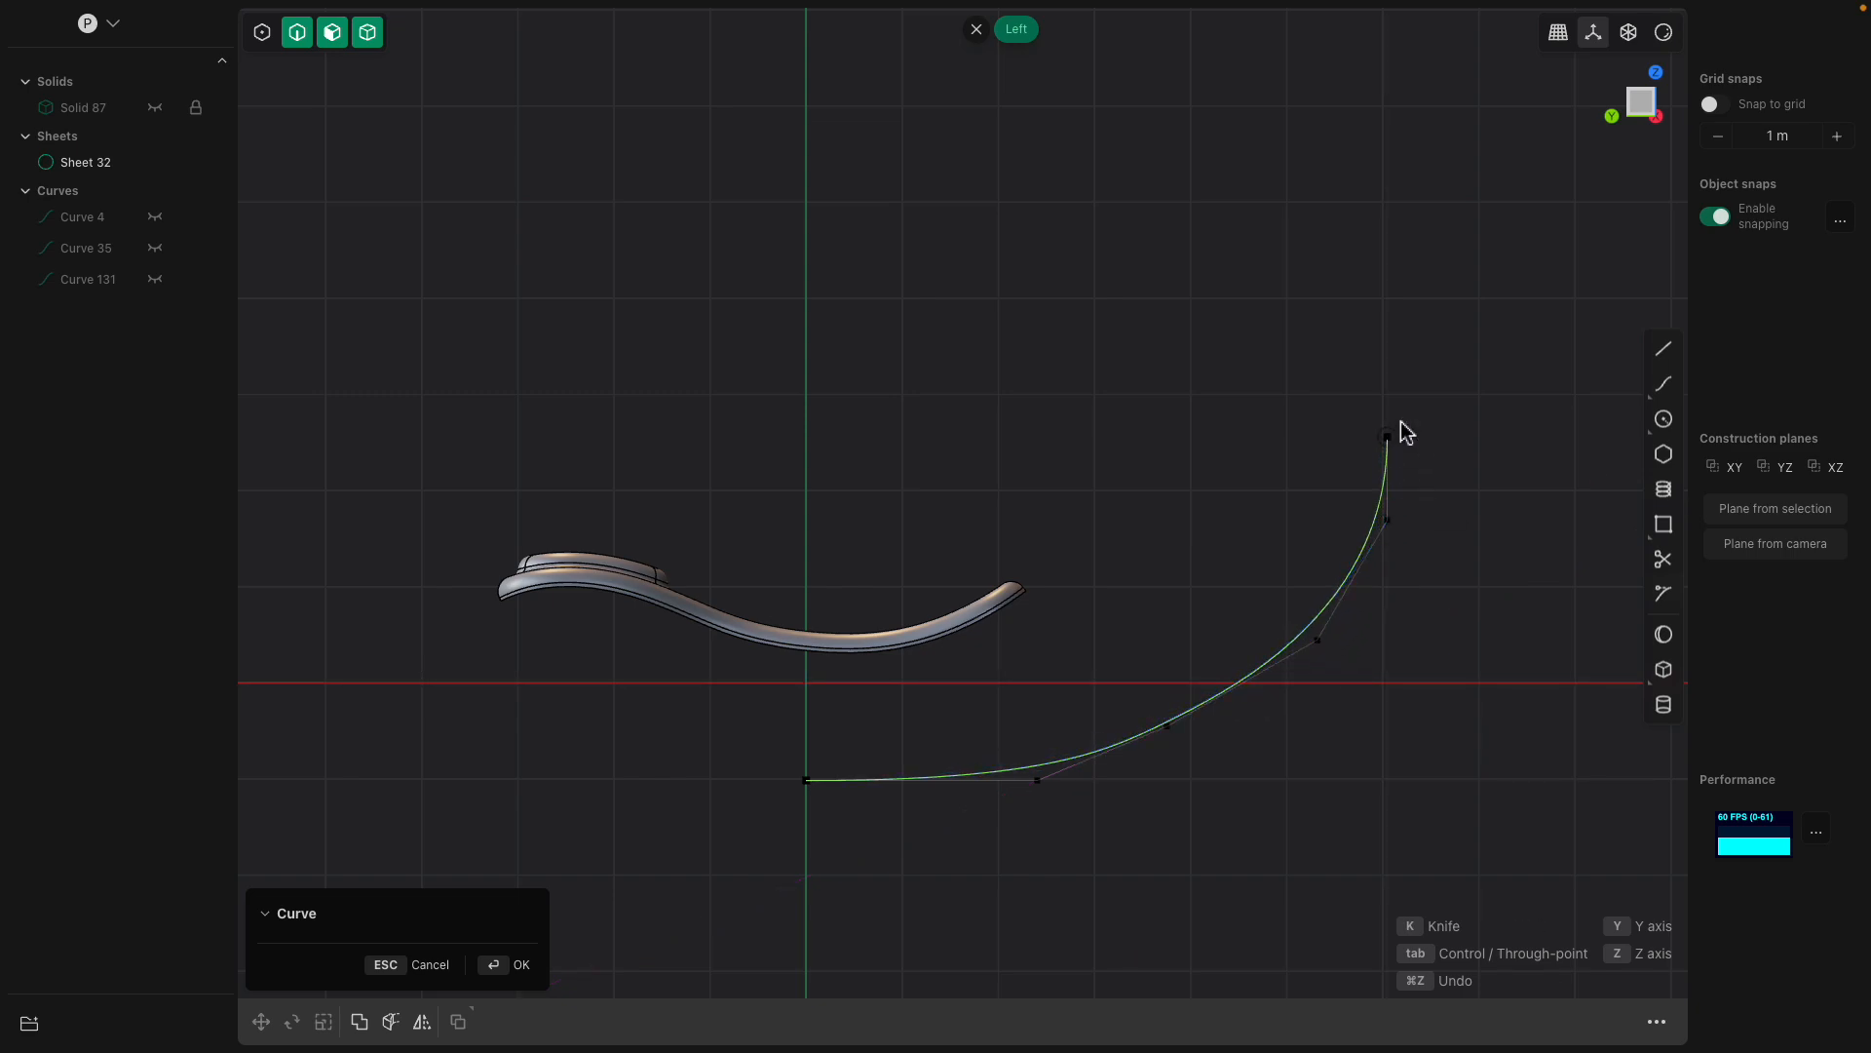
{"action": "left_click", "coordinate": [1387, 319]}
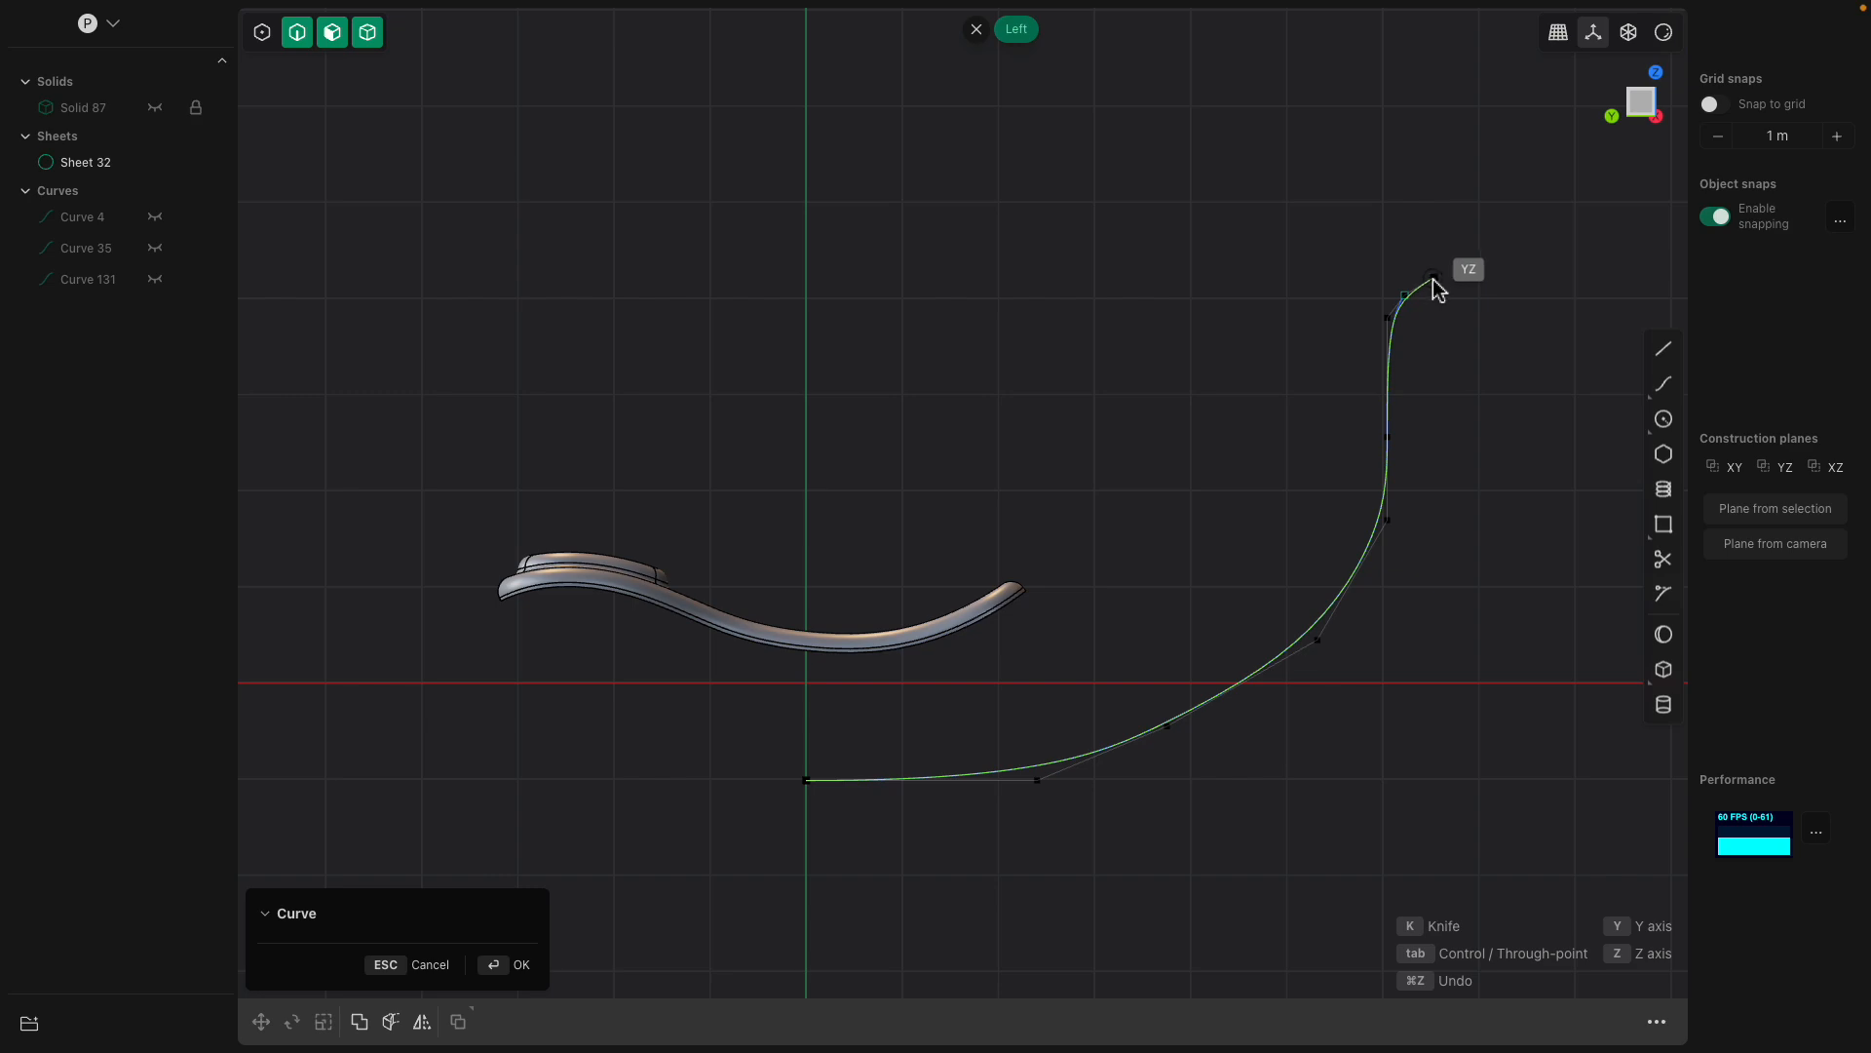
{"action": "left_click", "coordinate": [1433, 277]}
{"action": "left_click", "coordinate": [1361, 512]}
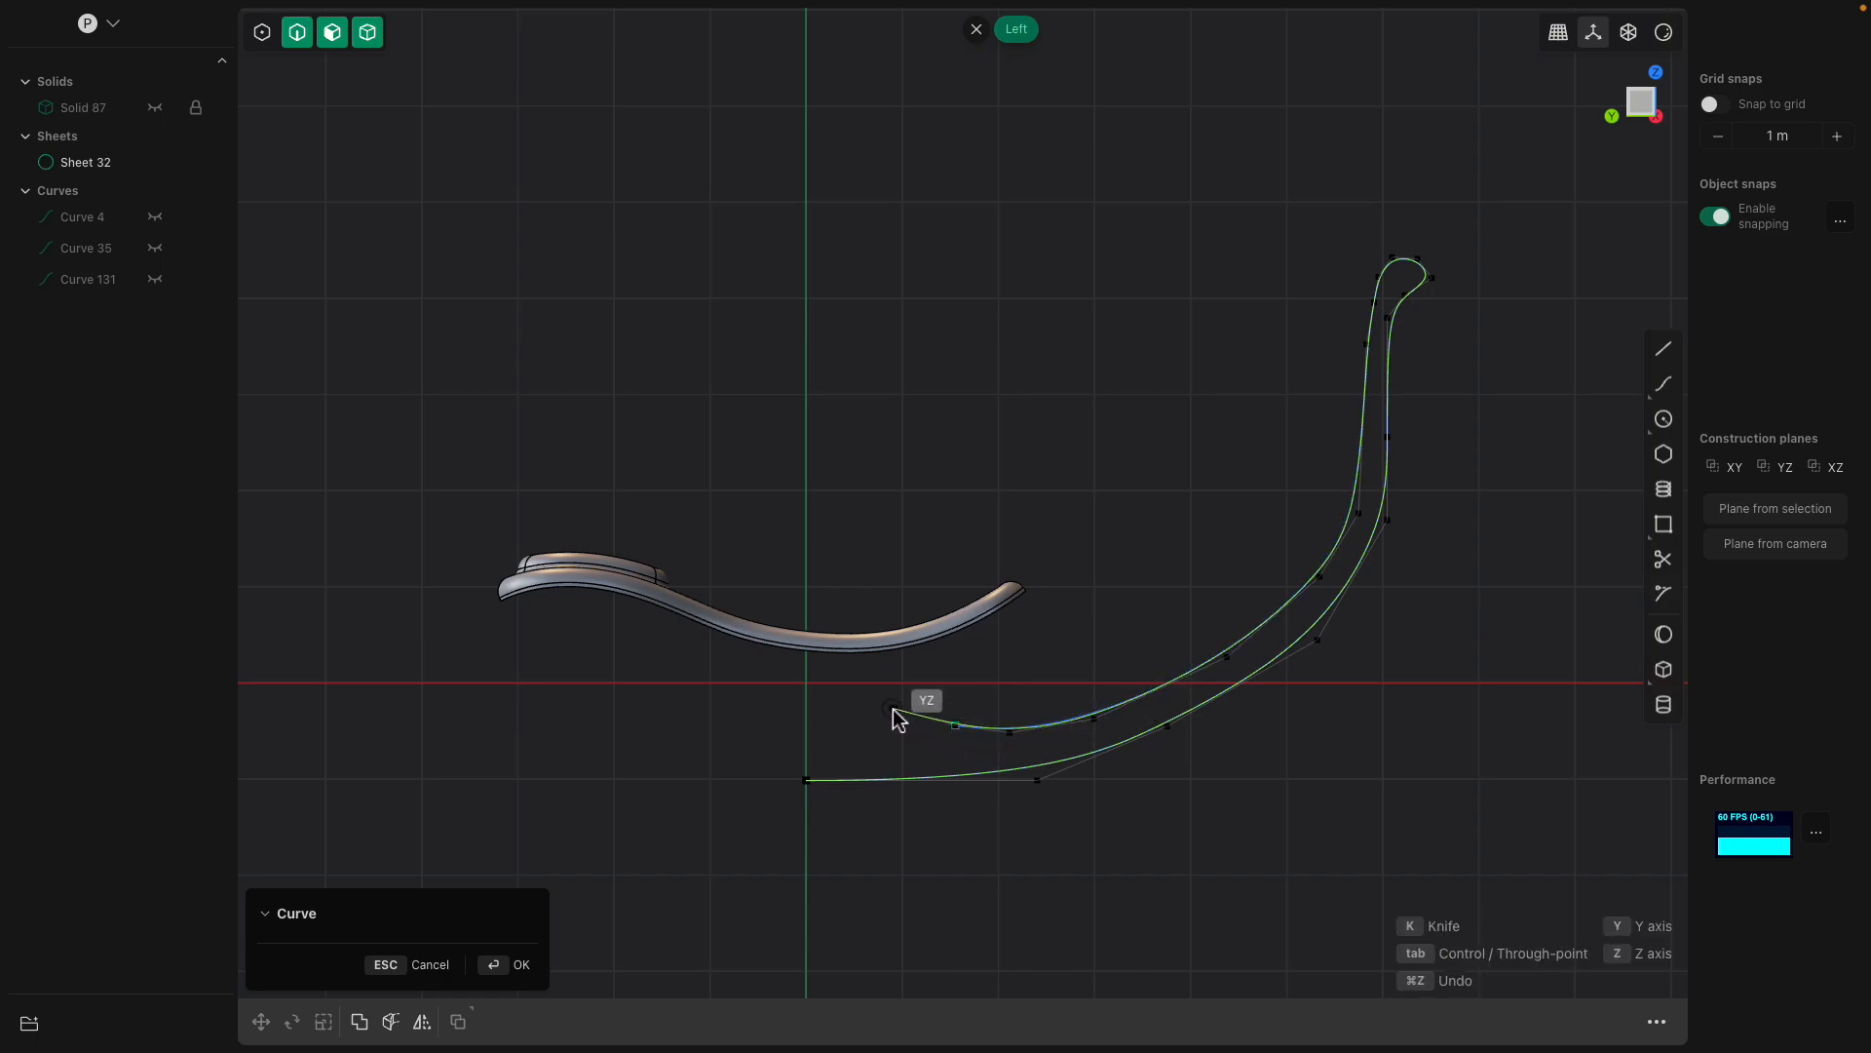
{"action": "left_click", "coordinate": [813, 715]}
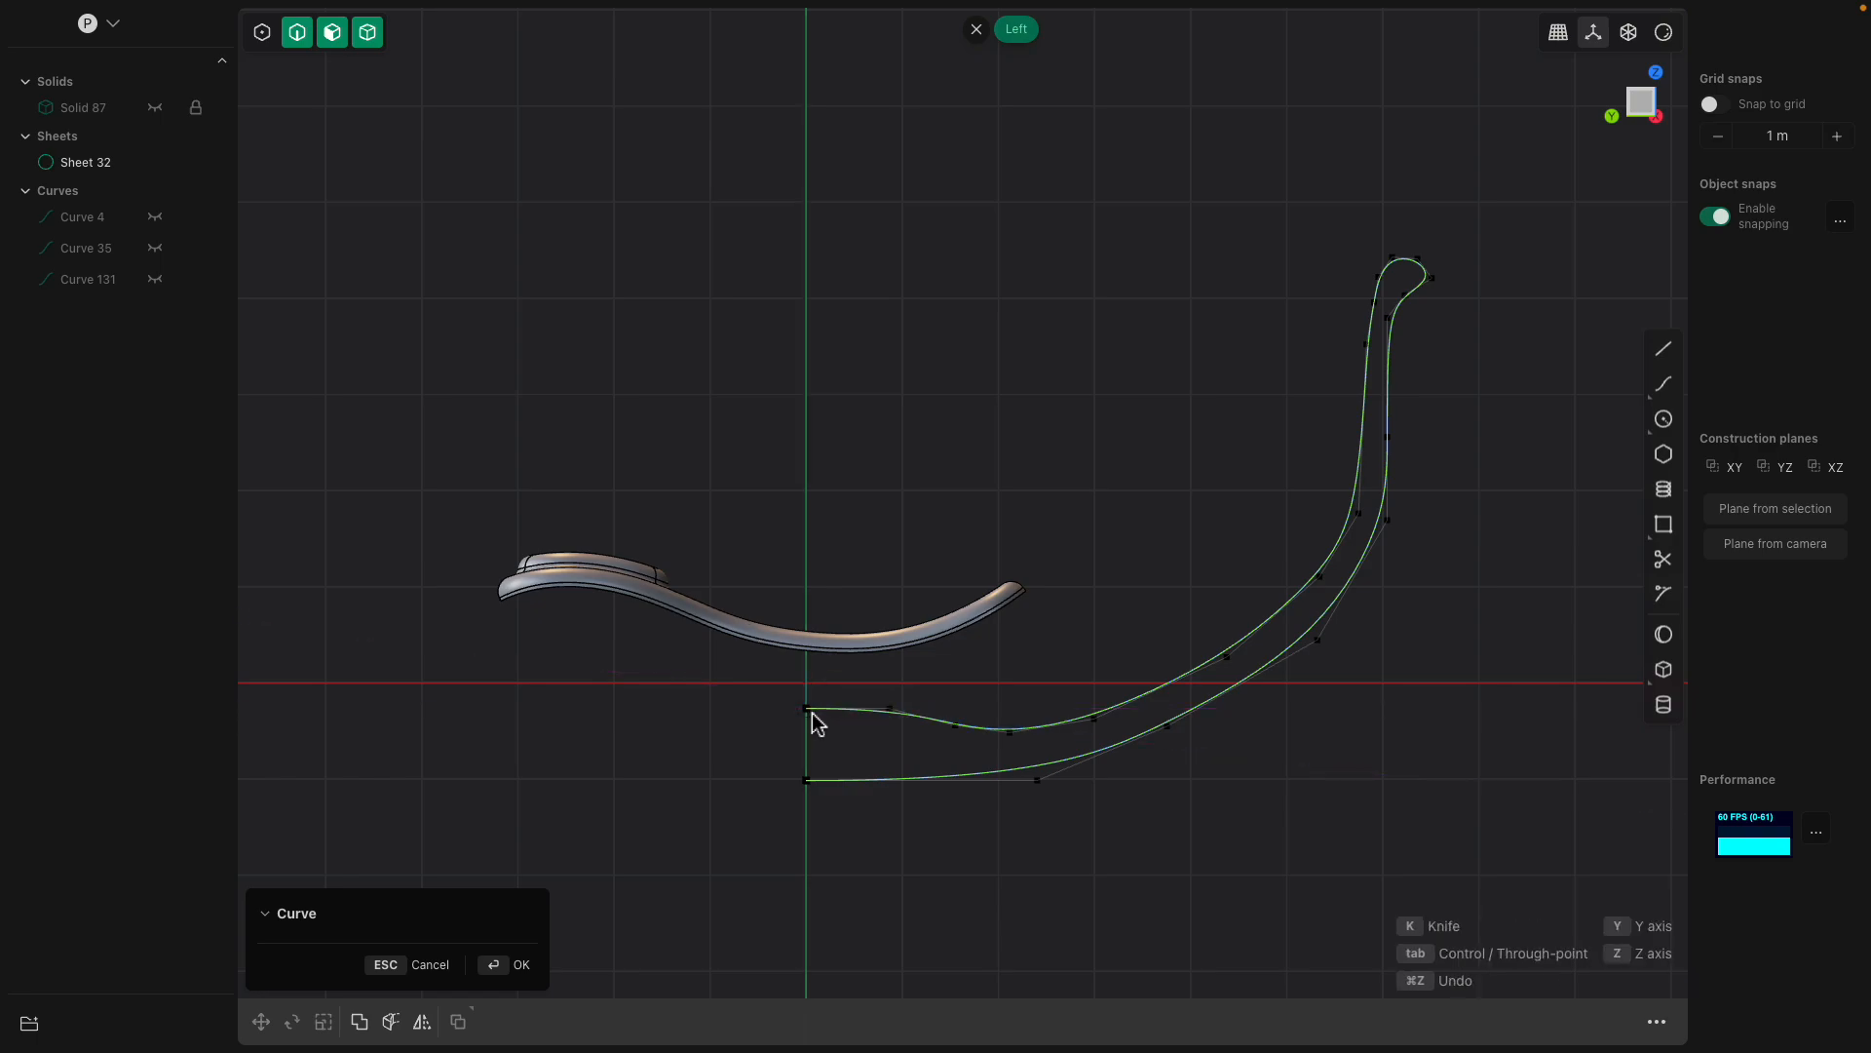
{"action": "key", "text": "Return"}
Revolve the bowl profile 360 degrees about the Z axis.
{"action": "middle_click_drag", "start_coordinate": [1036, 647], "coordinate": [1072, 733]}
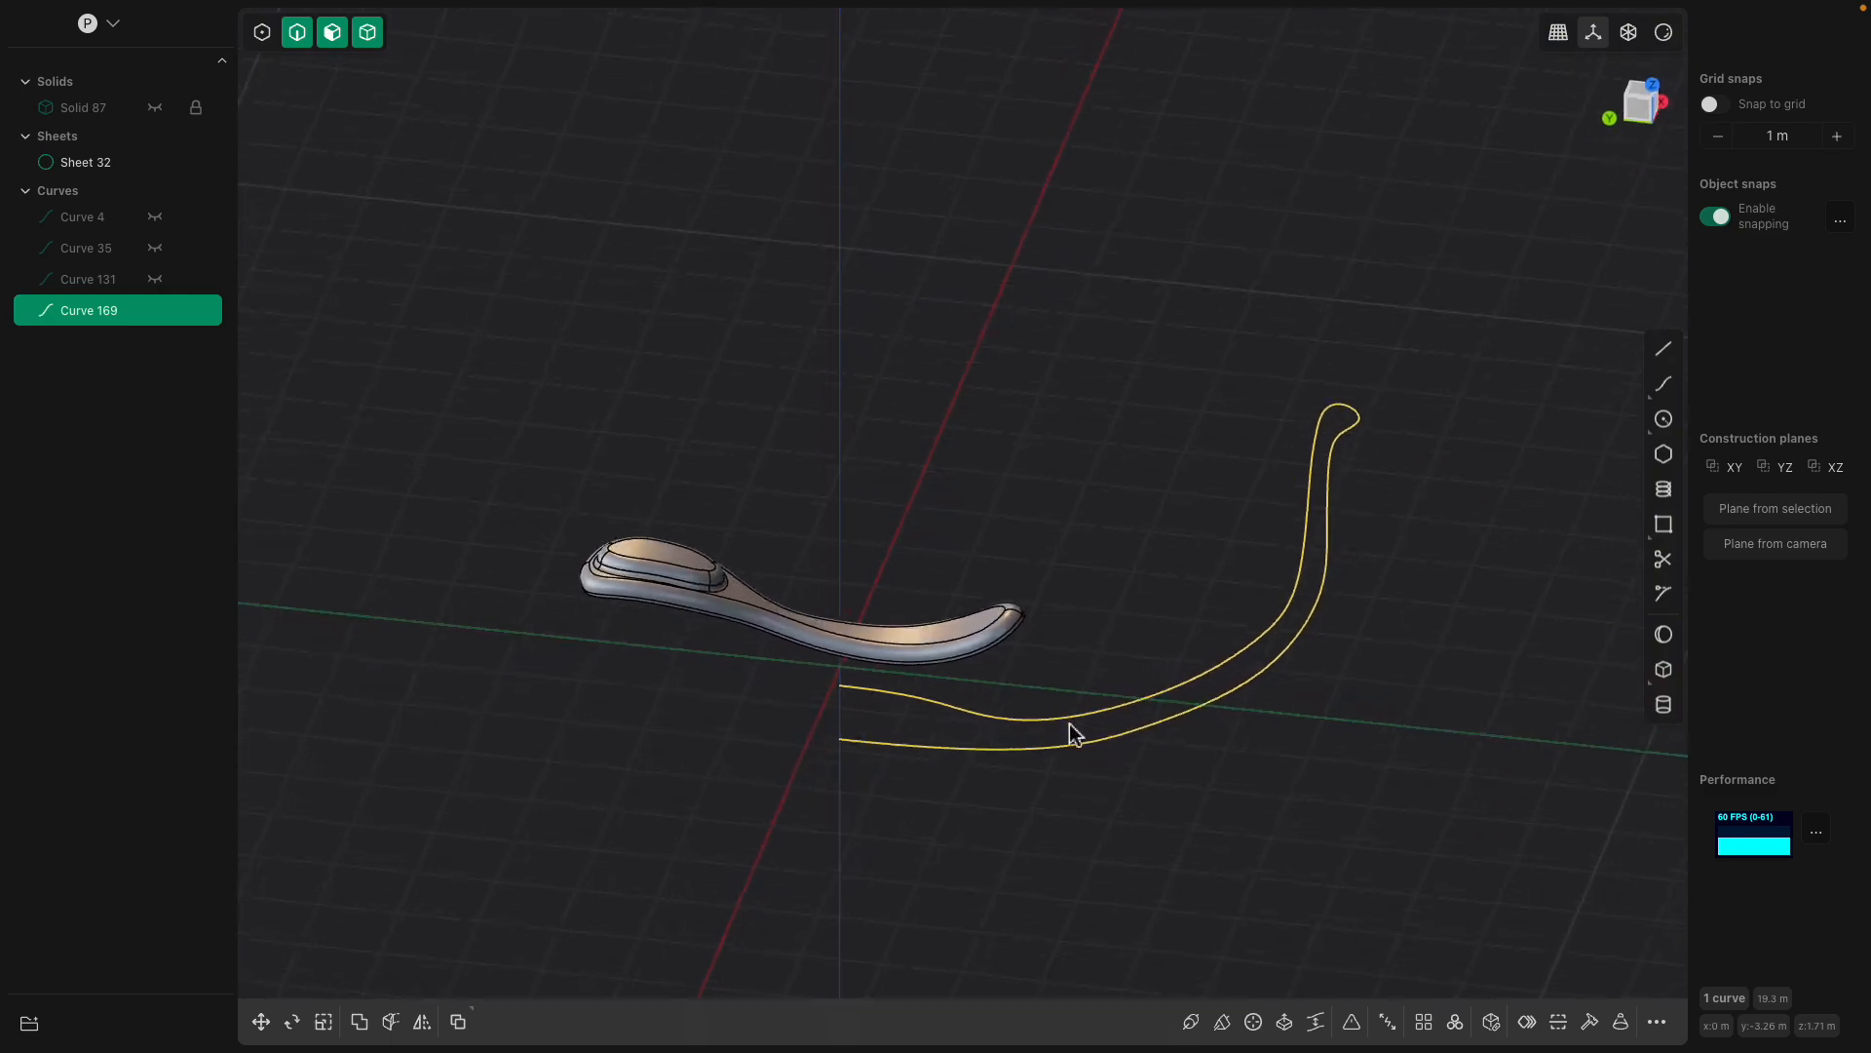
{"action": "left_click", "coordinate": [1252, 1021]}
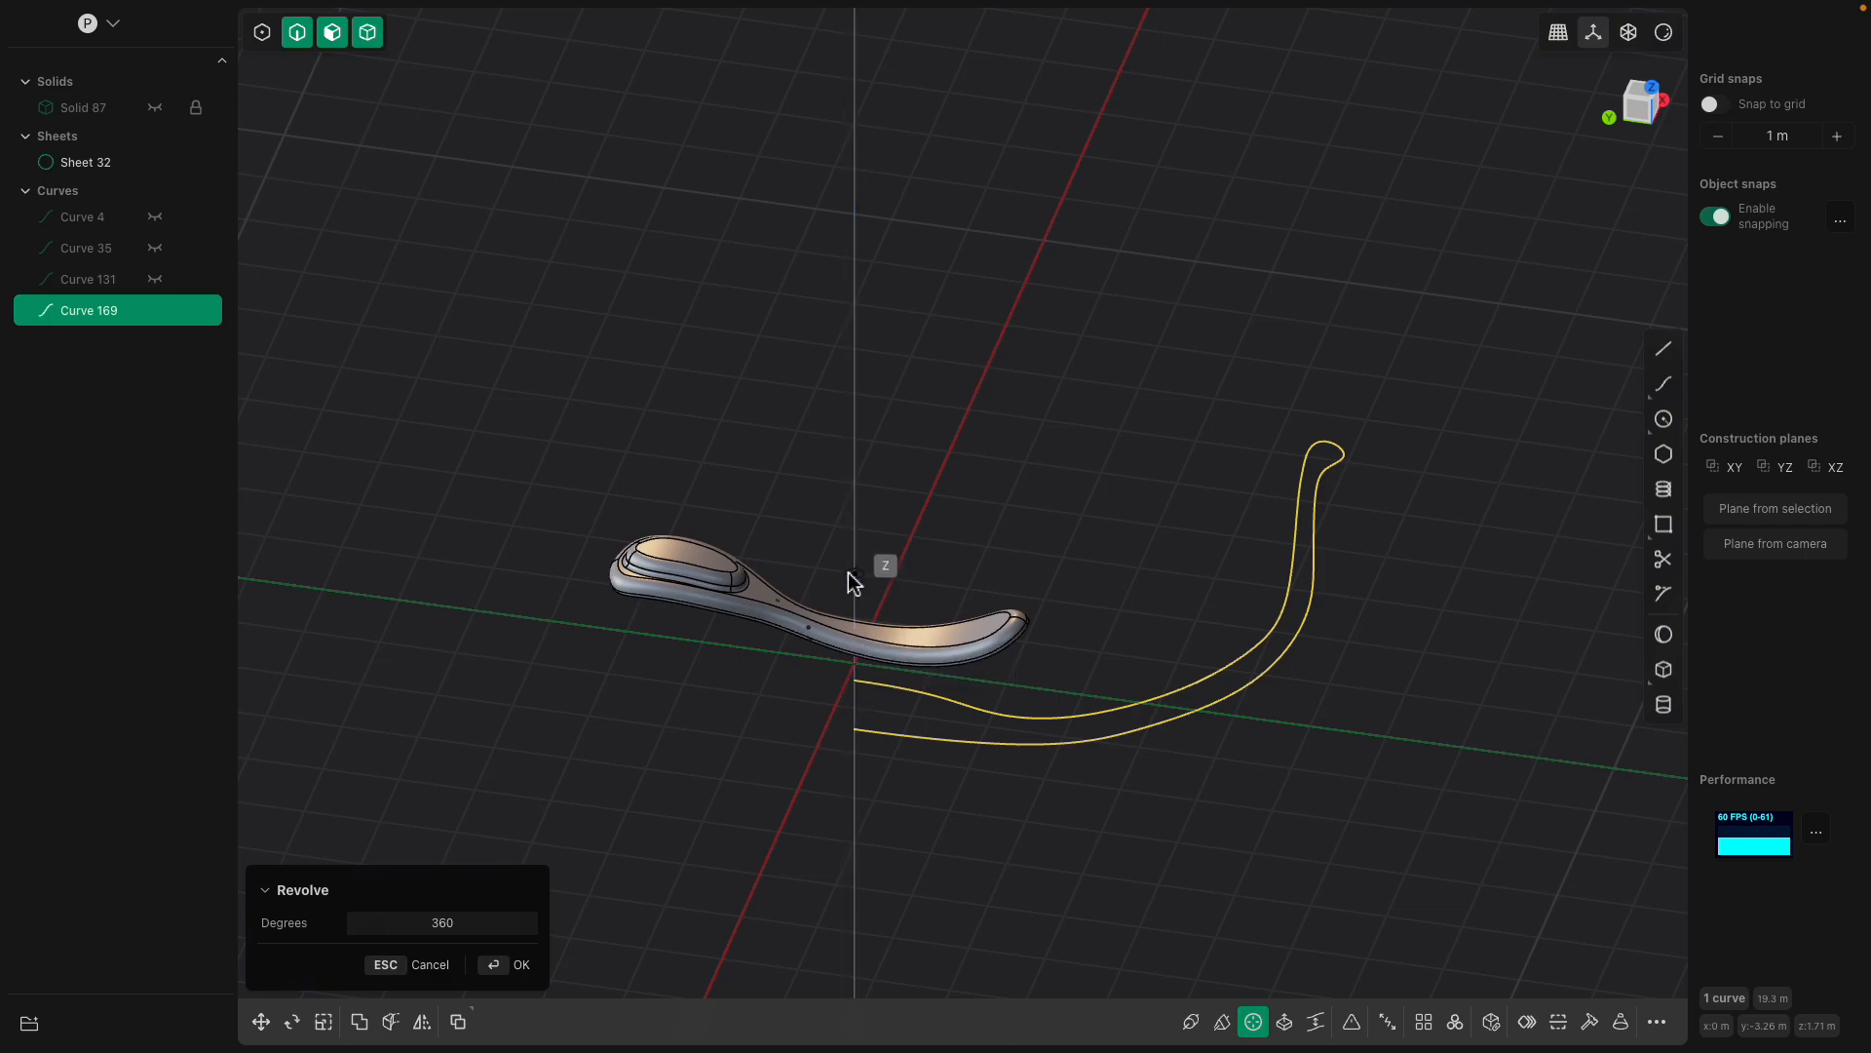
{"action": "left_click", "coordinate": [849, 684]}
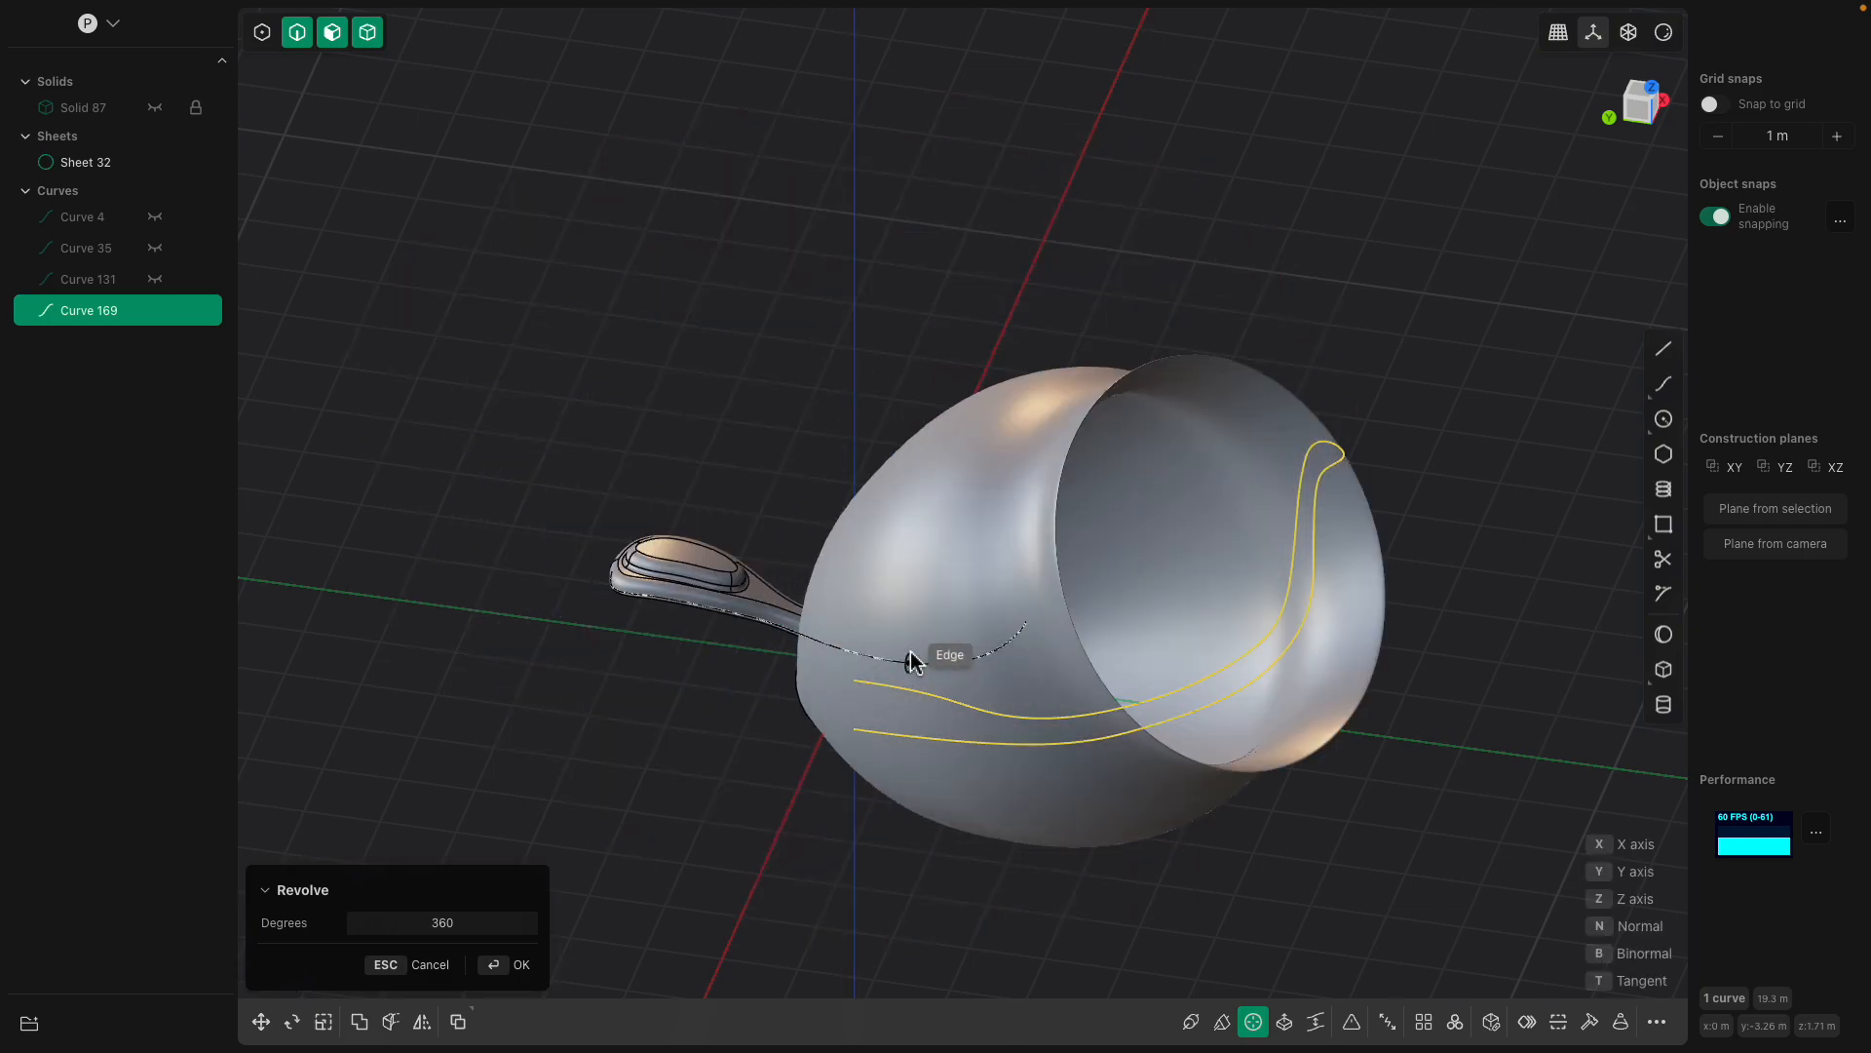
{"action": "key", "text": "z"}
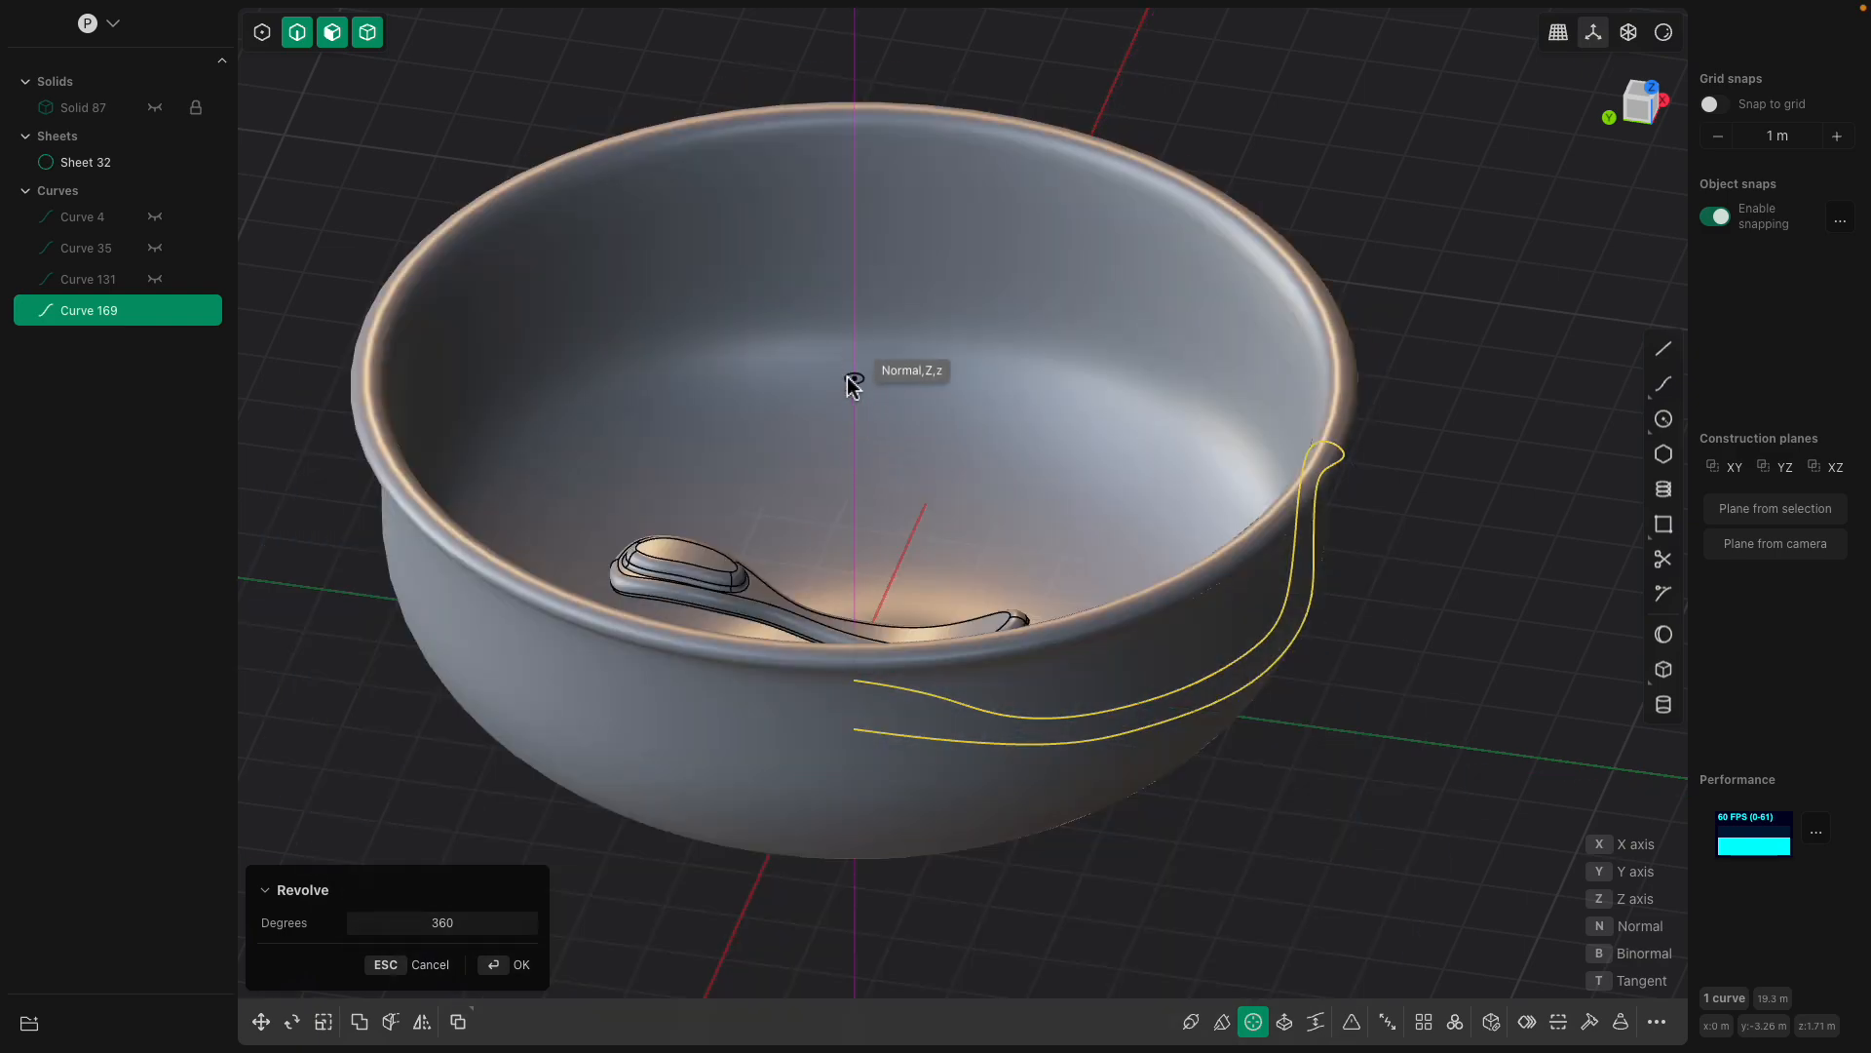
{"action": "left_click", "coordinate": [856, 362]}
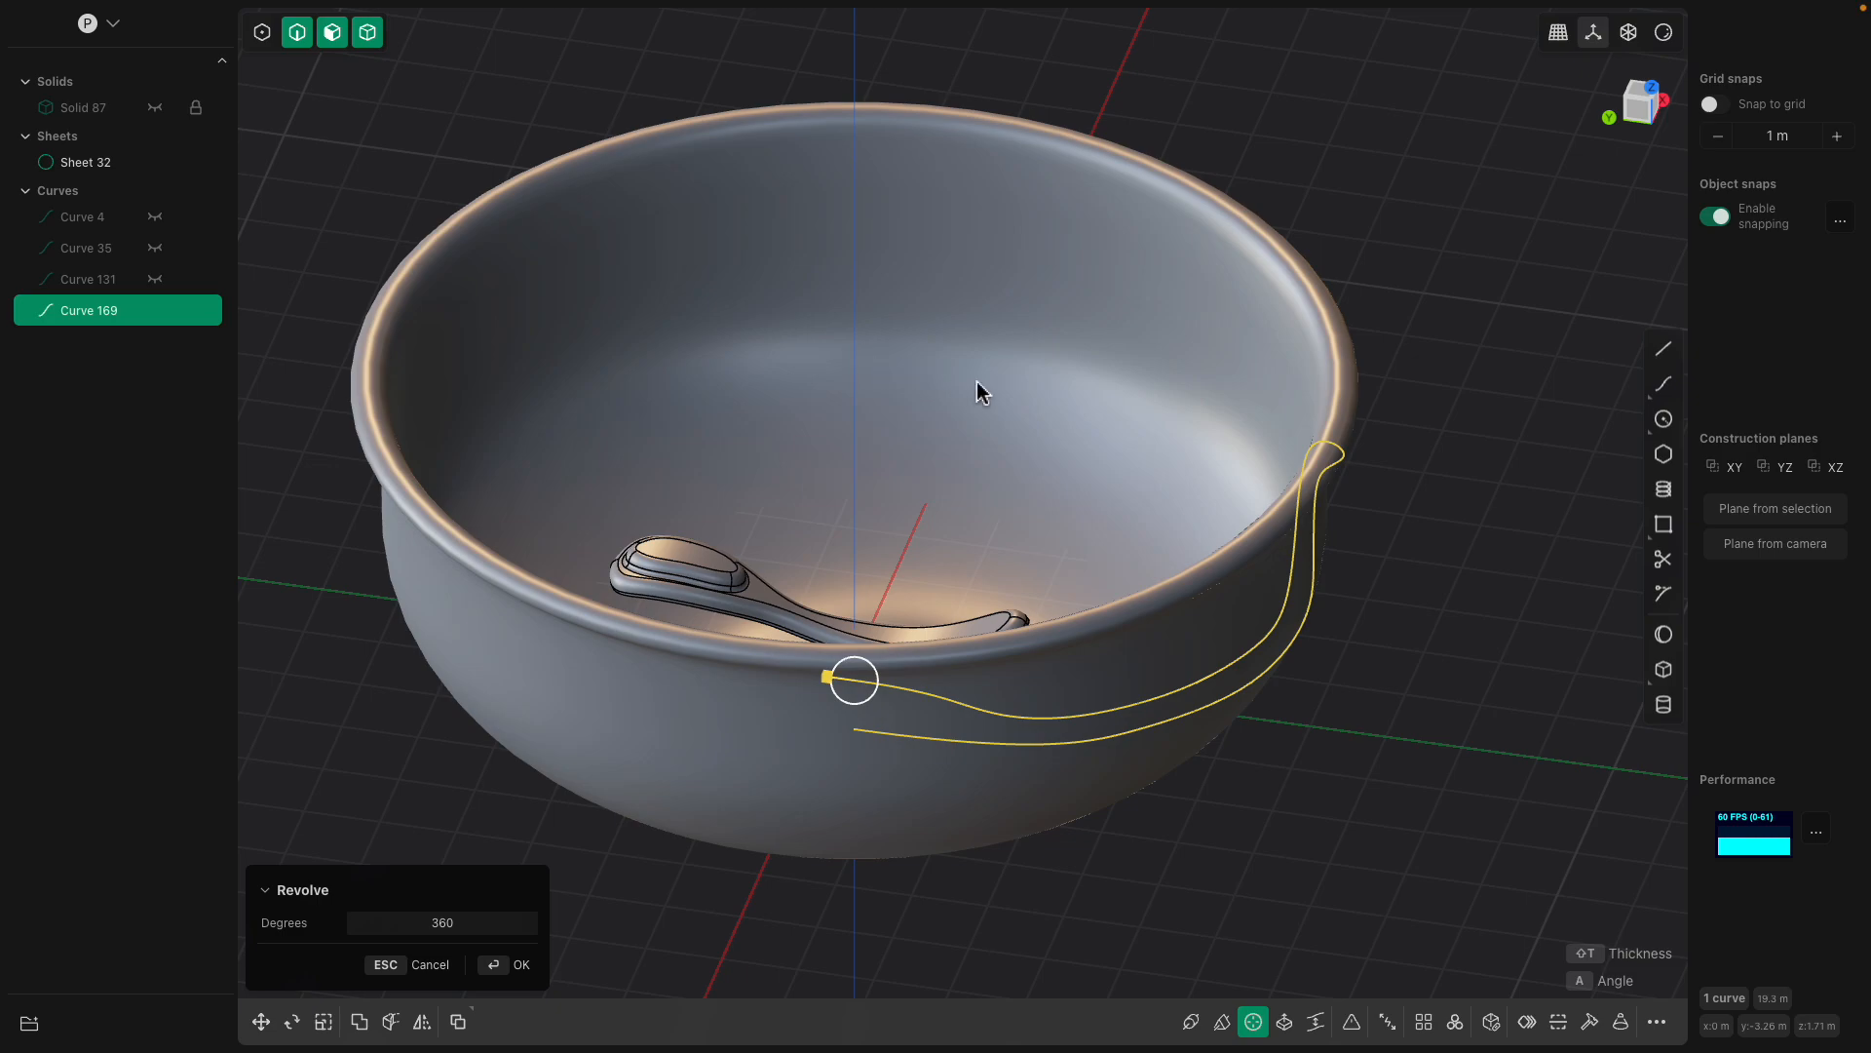
{"action": "key", "text": "Return"}
Examine the revolved bowl's walls and rim at an angle and from the left view.
{"action": "middle_click_drag", "start_coordinate": [985, 389], "coordinate": [1330, 447]}
{"action": "left_click", "coordinate": [1212, 494]}
{"action": "scroll", "coordinate": [1213, 494], "scroll_direction": "down", "scroll_amount": 2}
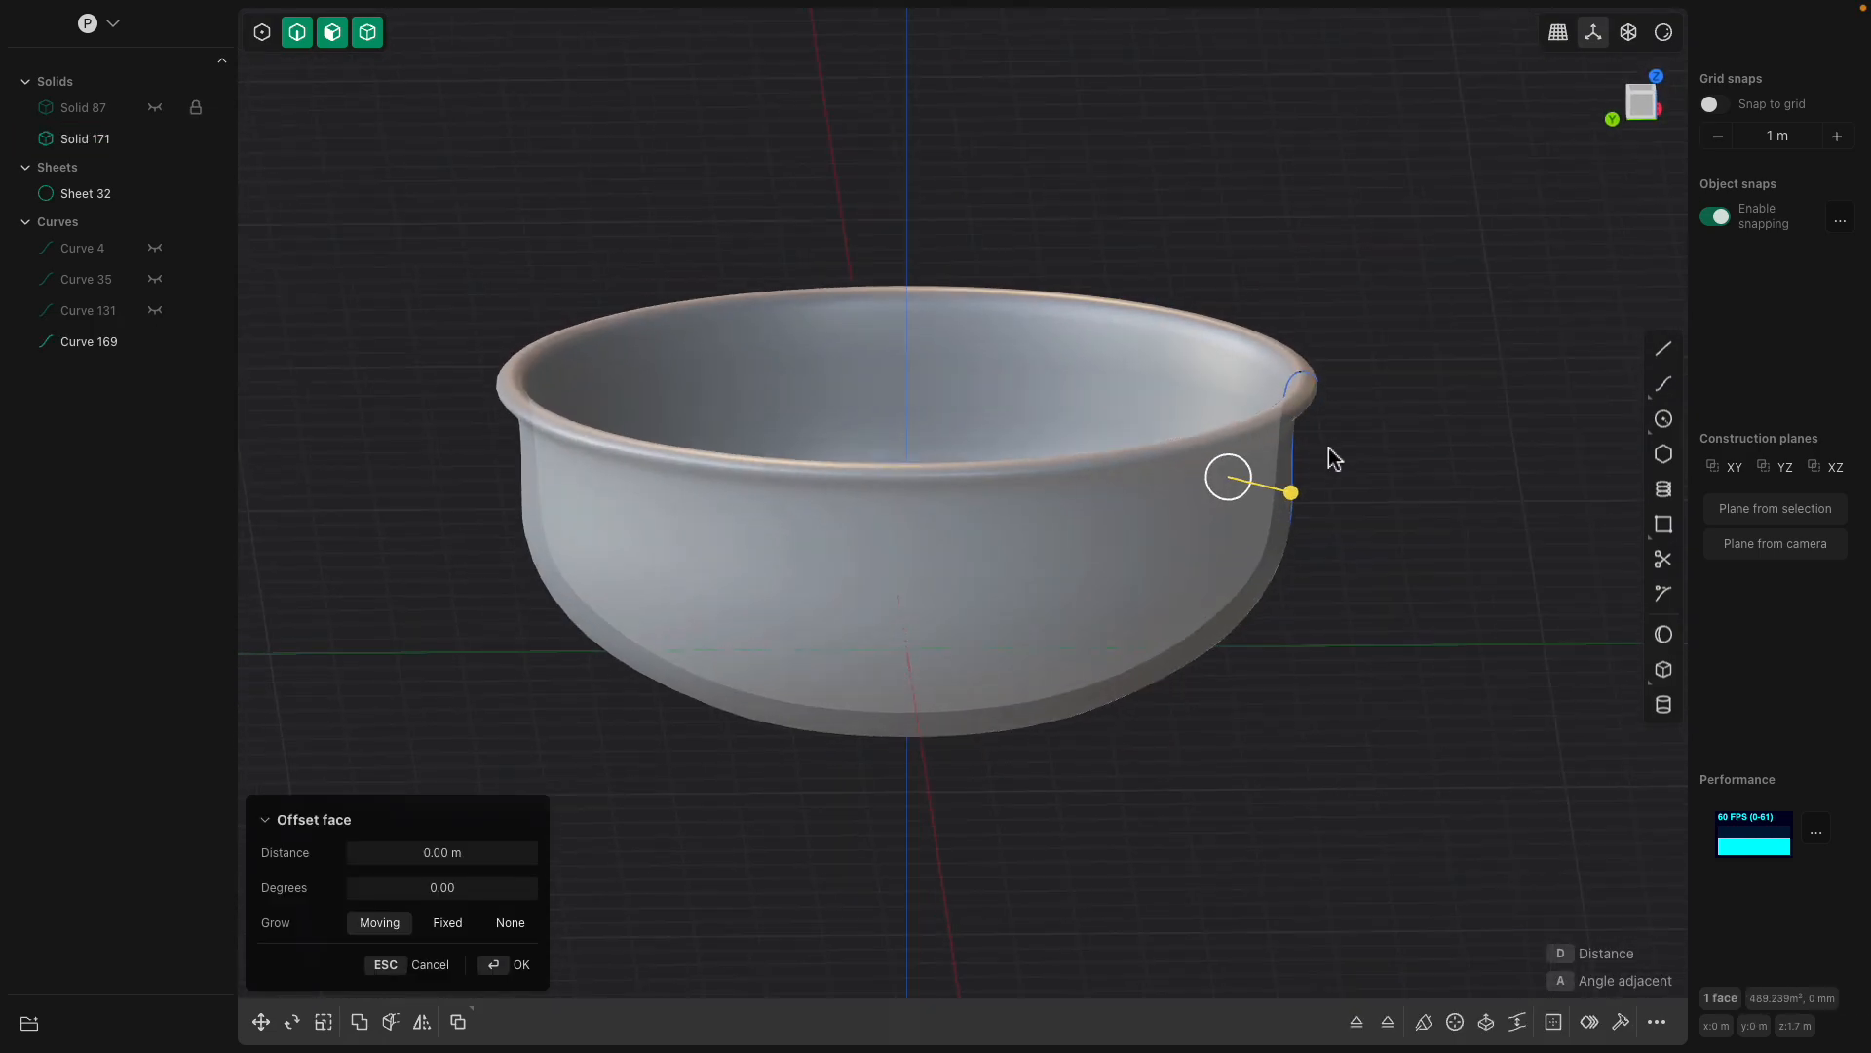
{"action": "left_click", "coordinate": [1645, 109]}
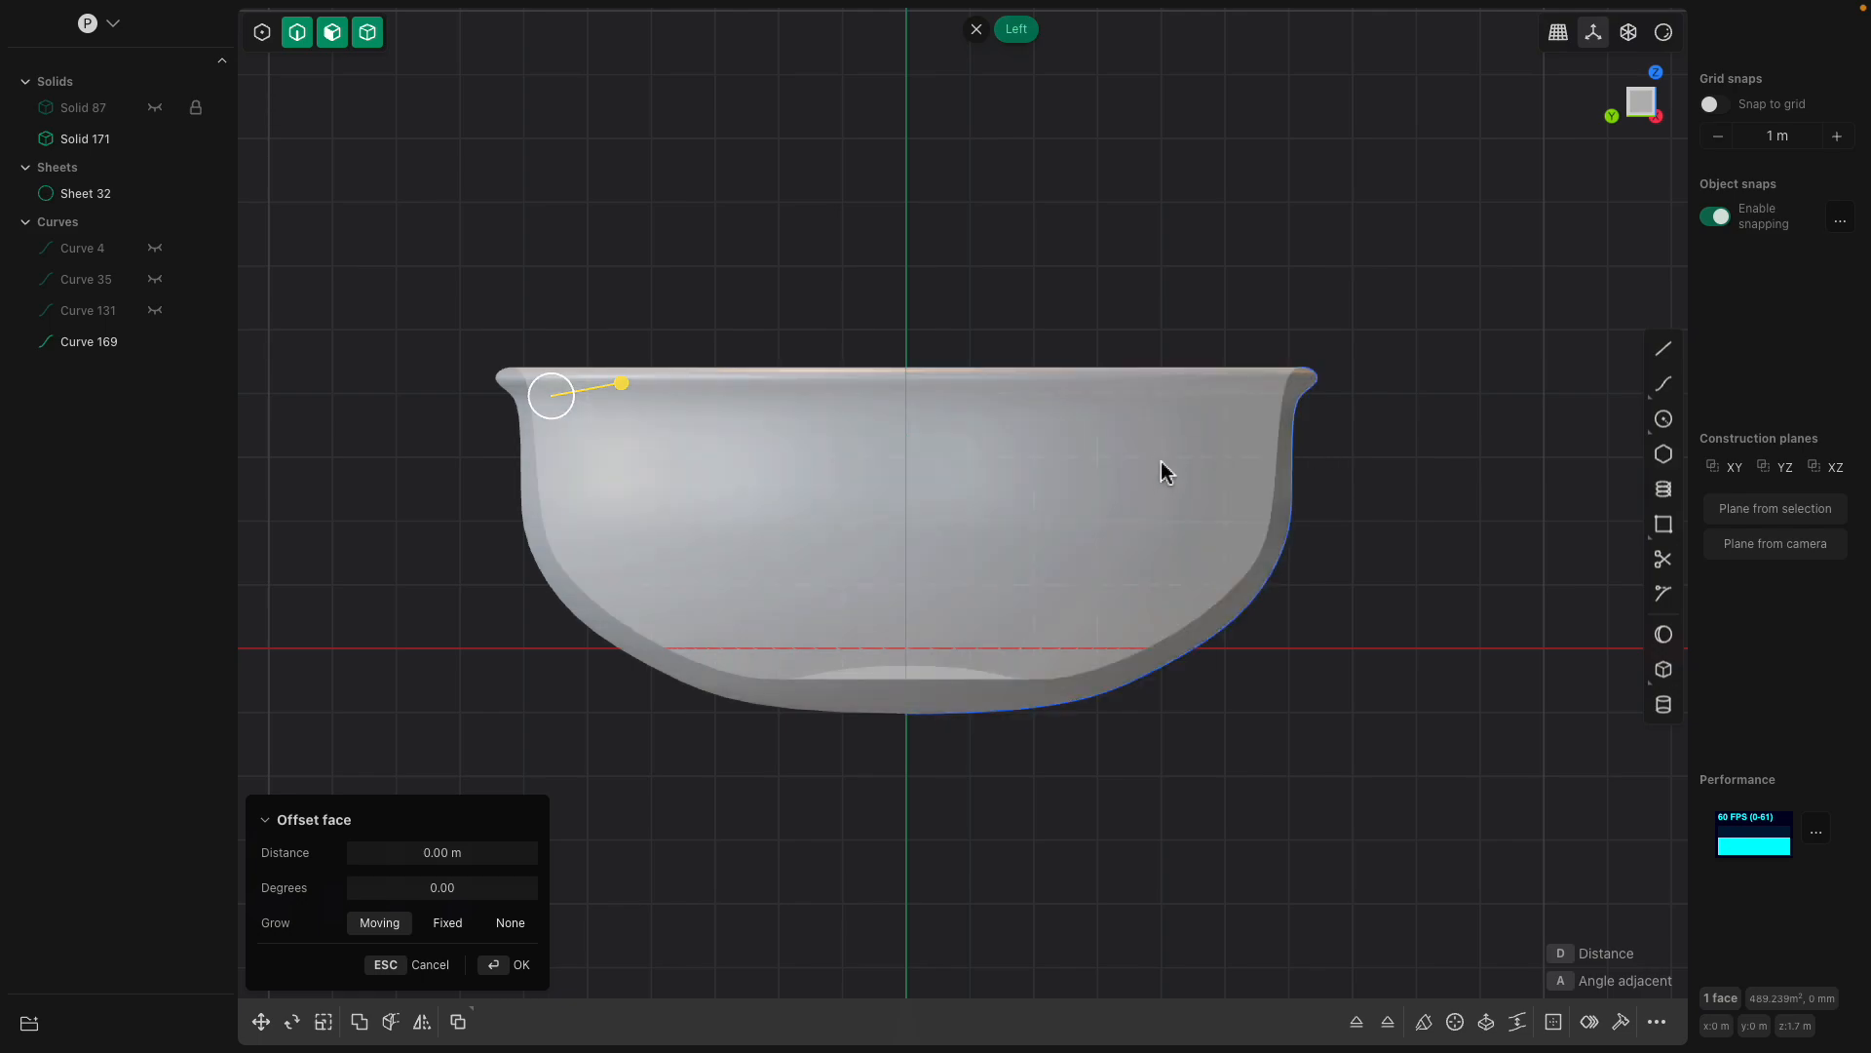
{"action": "left_click", "coordinate": [1147, 271]}
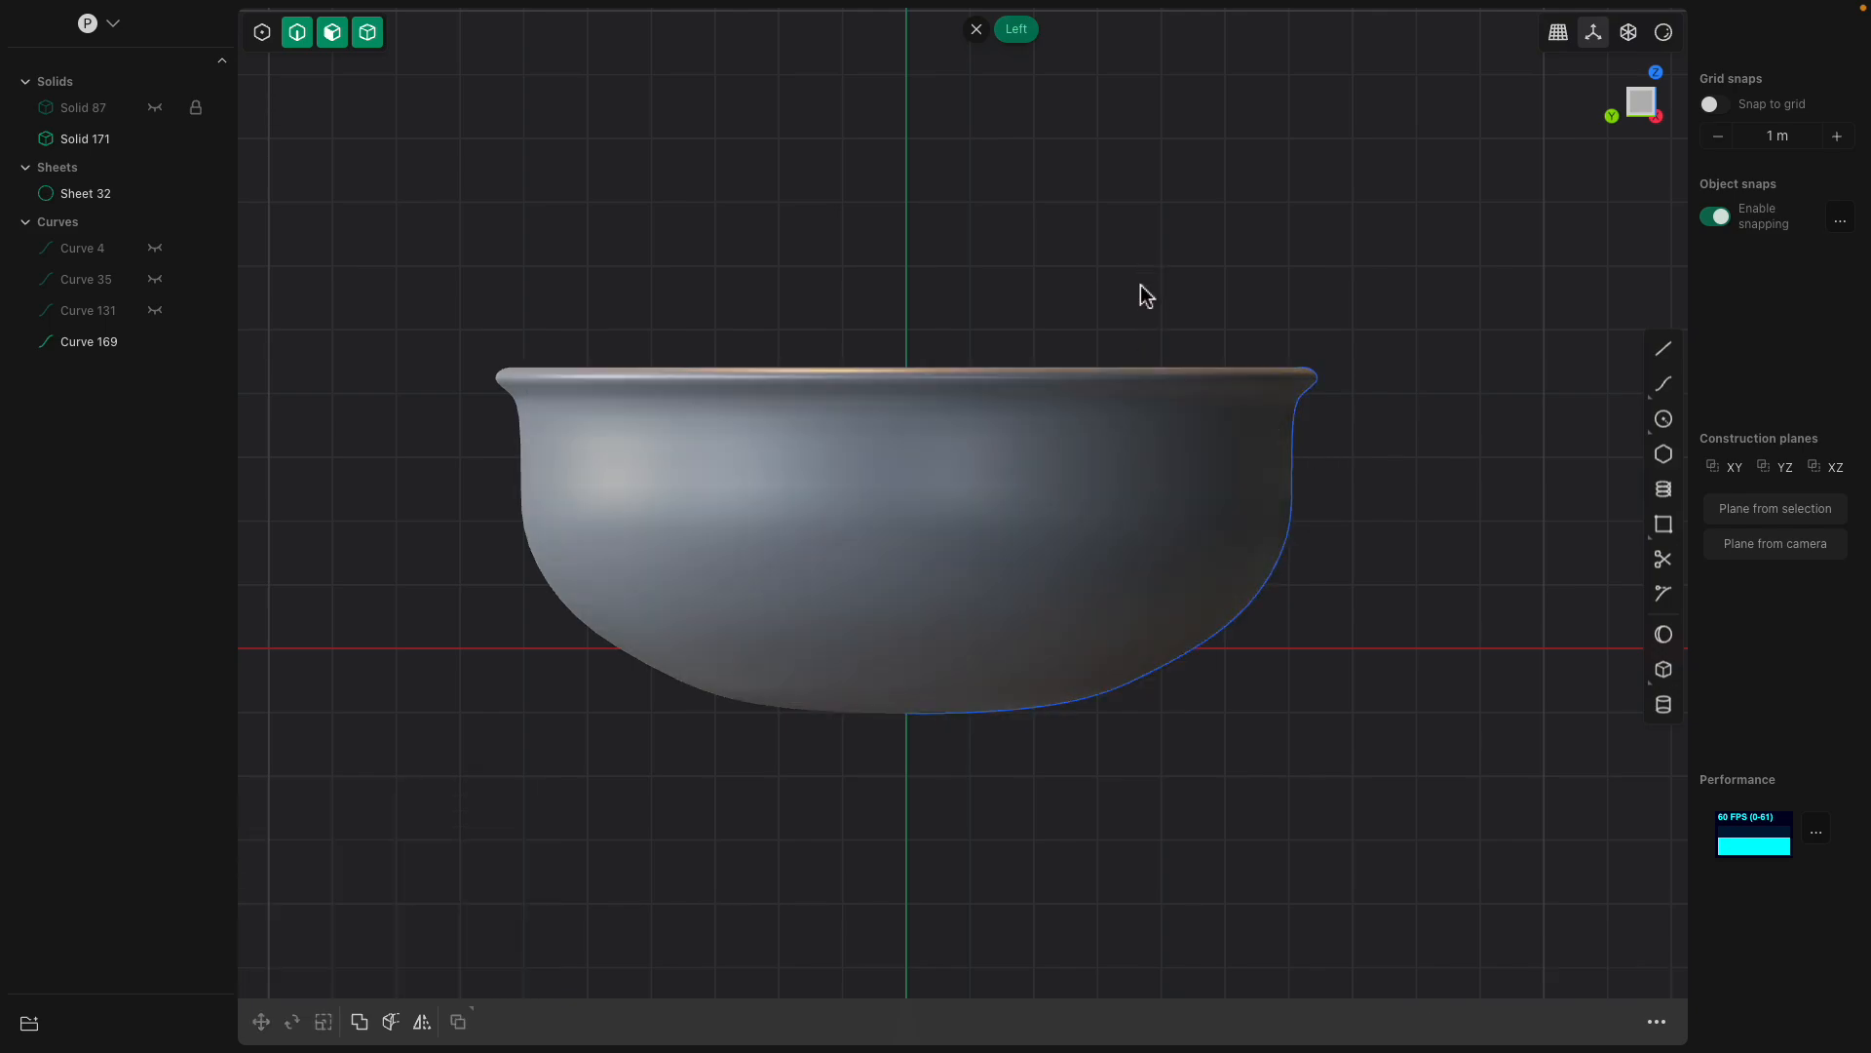
{"action": "middle_click_drag", "start_coordinate": [1144, 272], "coordinate": [1137, 405]}
{"action": "left_click", "coordinate": [1121, 361]}
{"action": "scroll", "coordinate": [1004, 438], "scroll_direction": "up", "scroll_amount": 3}
{"action": "middle_click_drag", "start_coordinate": [1004, 441], "coordinate": [1234, 317]}
{"action": "left_click", "coordinate": [1640, 105]}
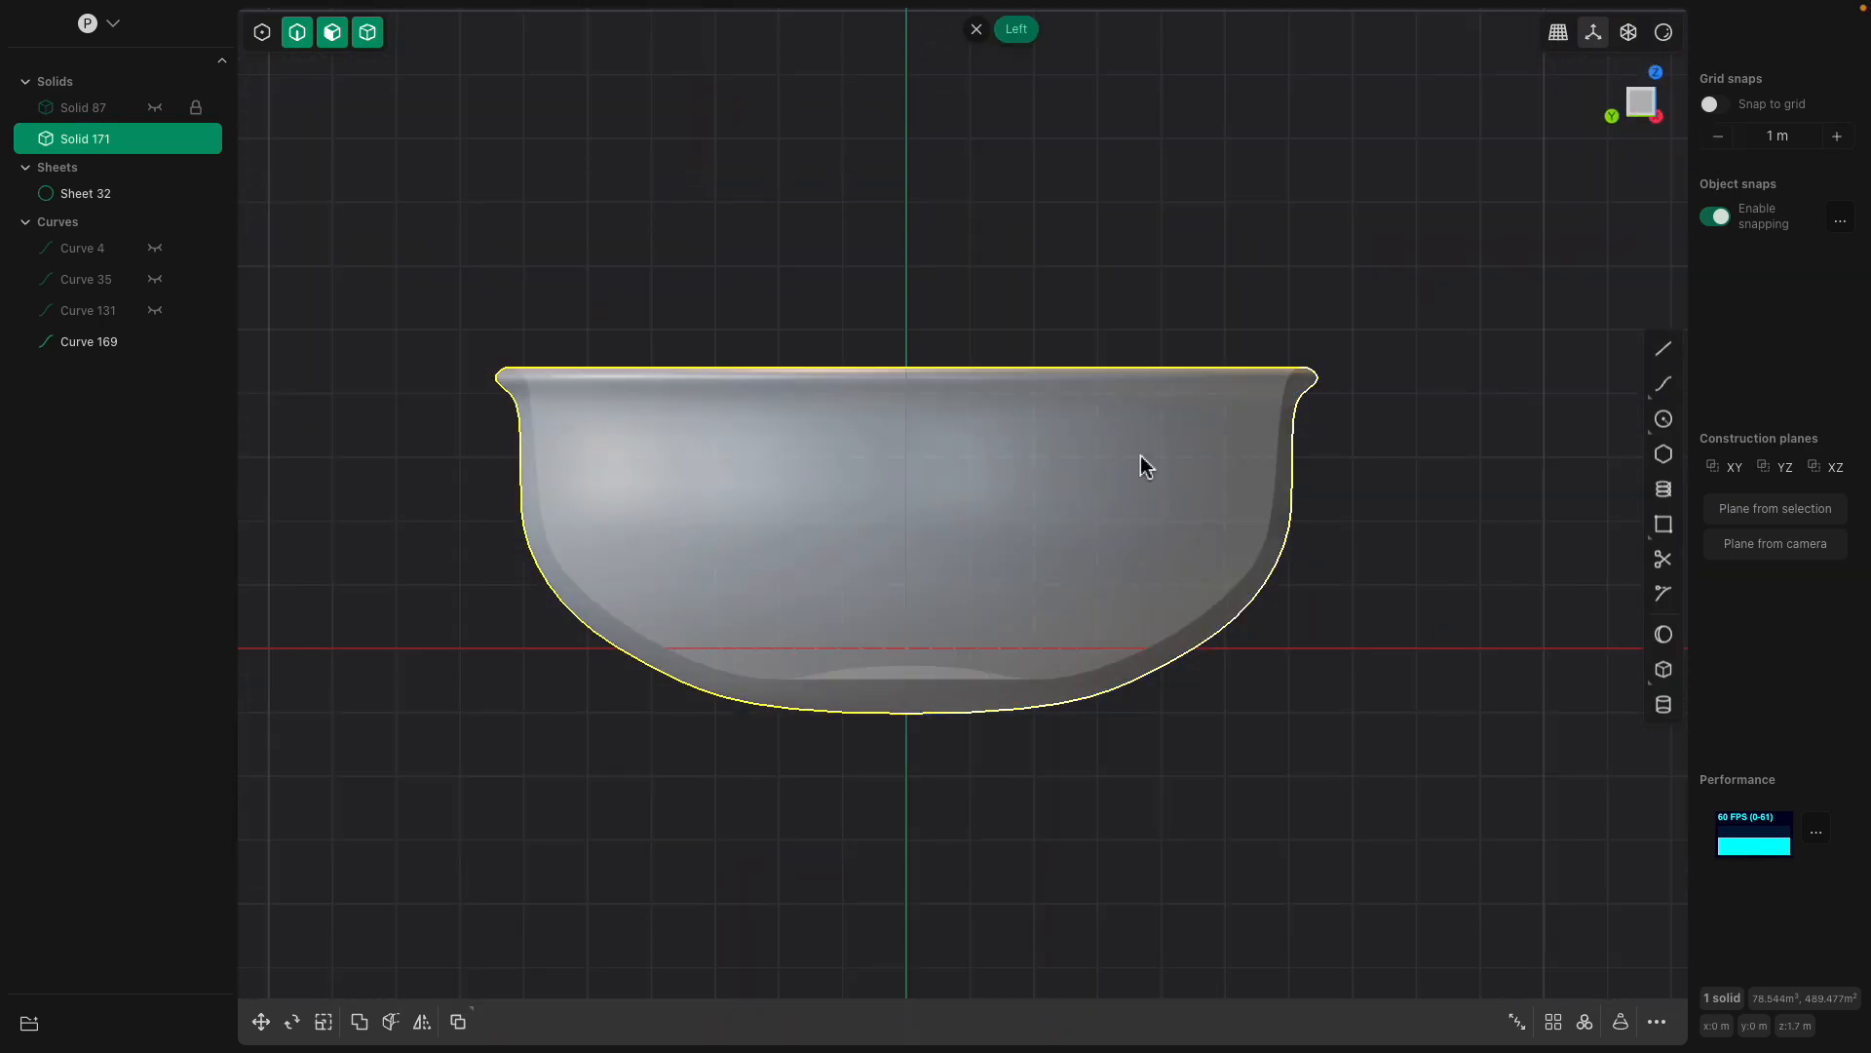
{"action": "middle_click_drag", "start_coordinate": [990, 674], "coordinate": [963, 634]}
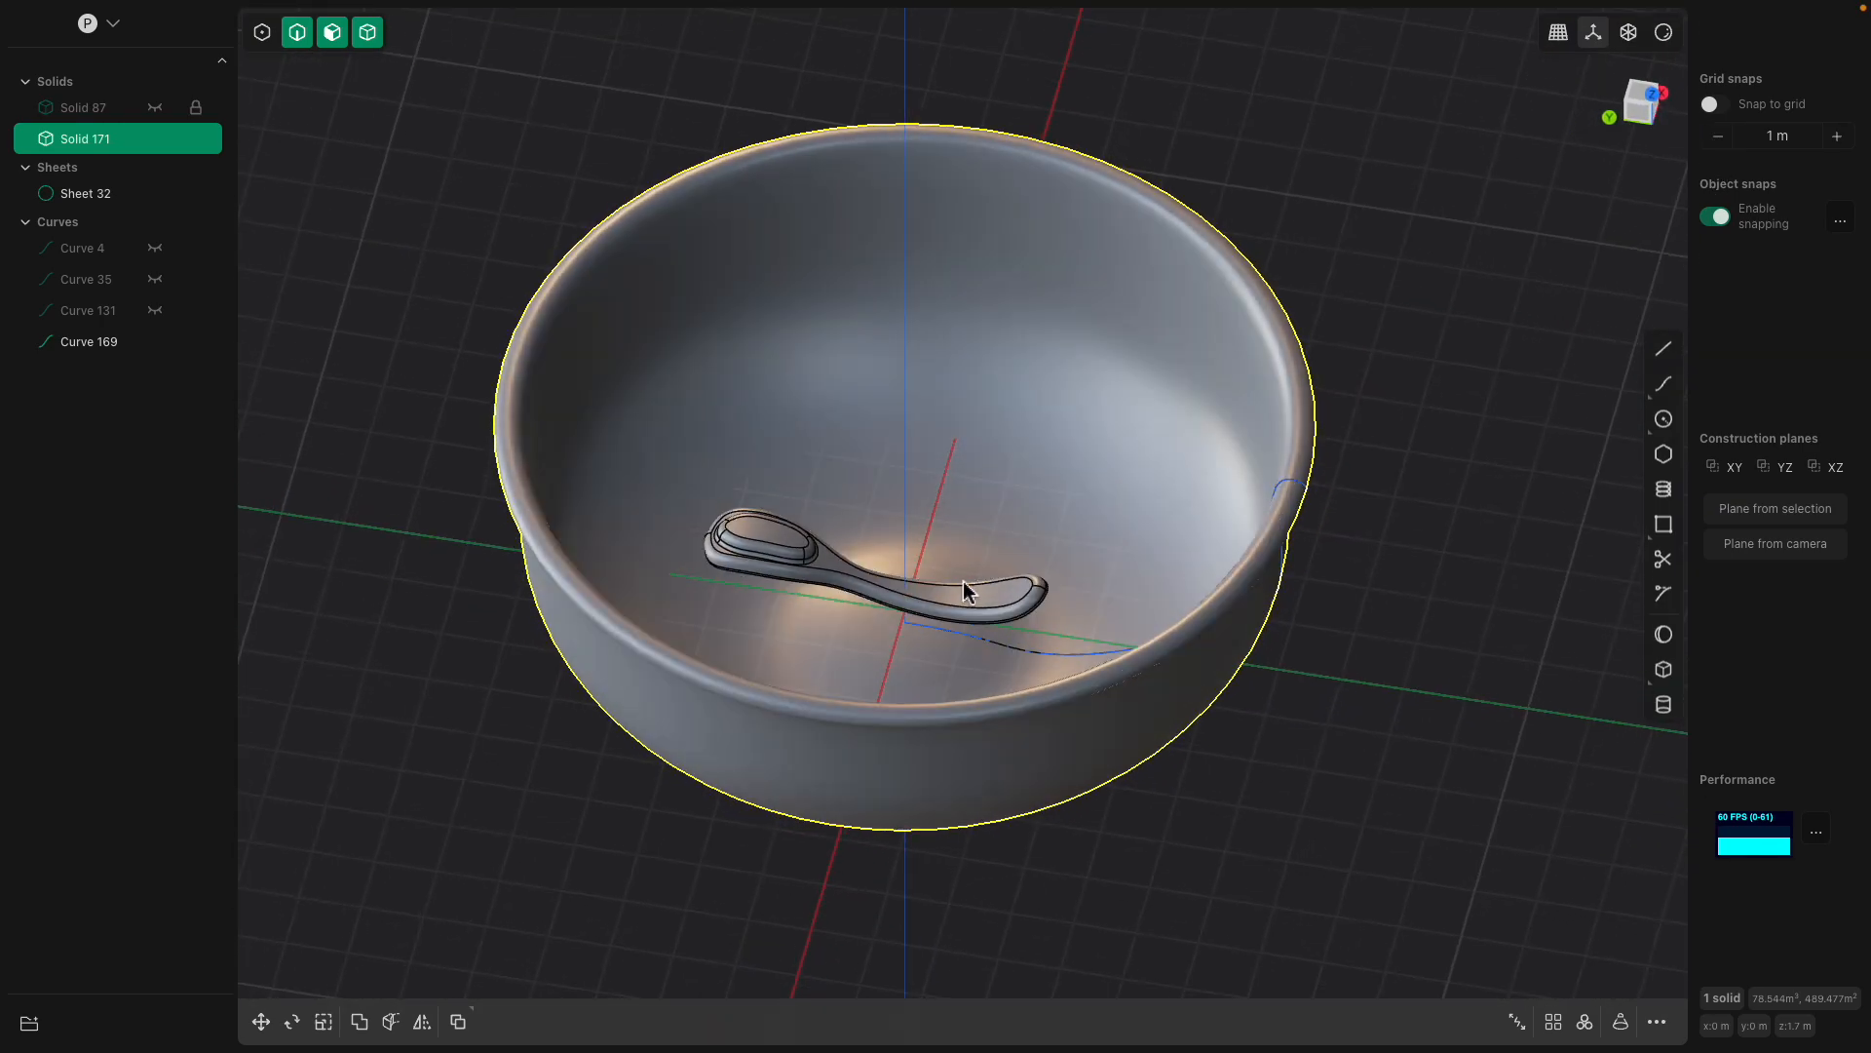
{"action": "left_click", "coordinate": [963, 582]}
{"action": "key", "text": "o"}
{"action": "key", "text": "Escape"}
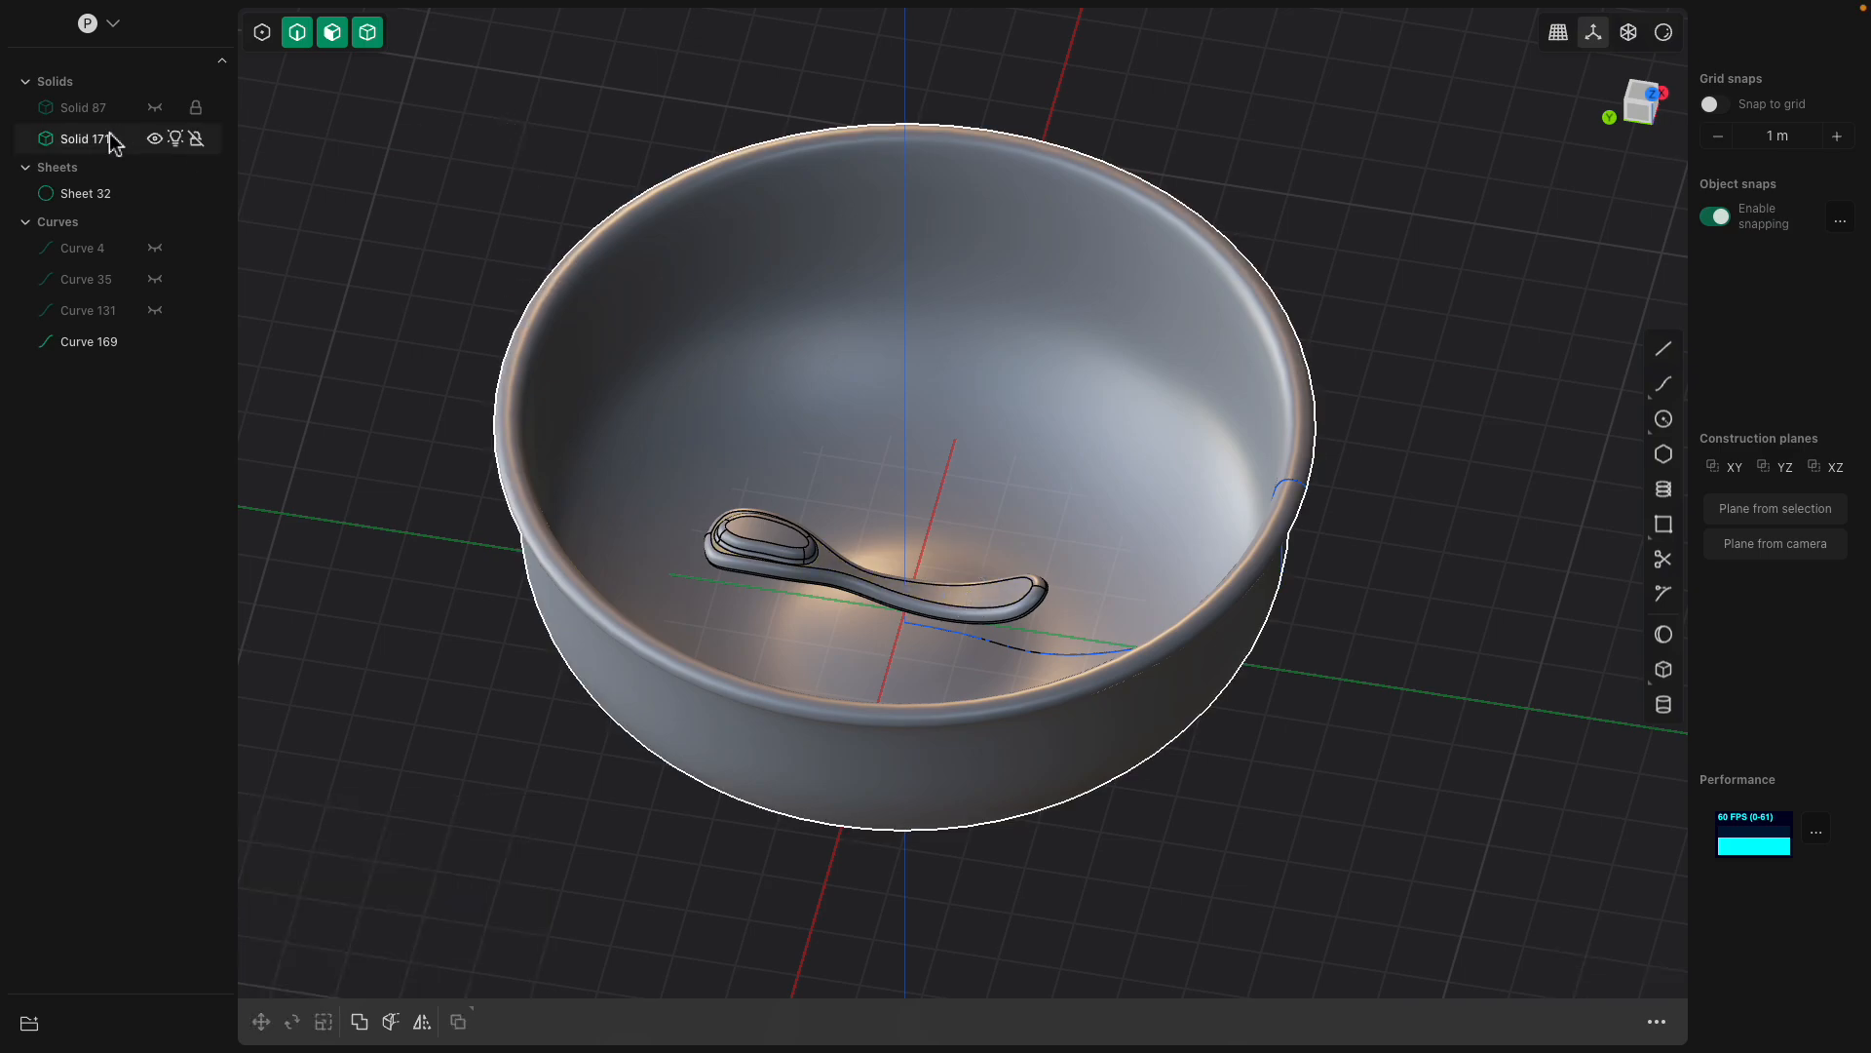
Move the handle sheet upward along the Z axis from the bowl's floor to above the rim.
{"action": "left_click", "coordinate": [107, 192]}
{"action": "middle_click_drag", "start_coordinate": [419, 358], "coordinate": [799, 543]}
{"action": "middle_click_drag", "start_coordinate": [916, 493], "coordinate": [973, 489]}
{"action": "key", "text": "g"}
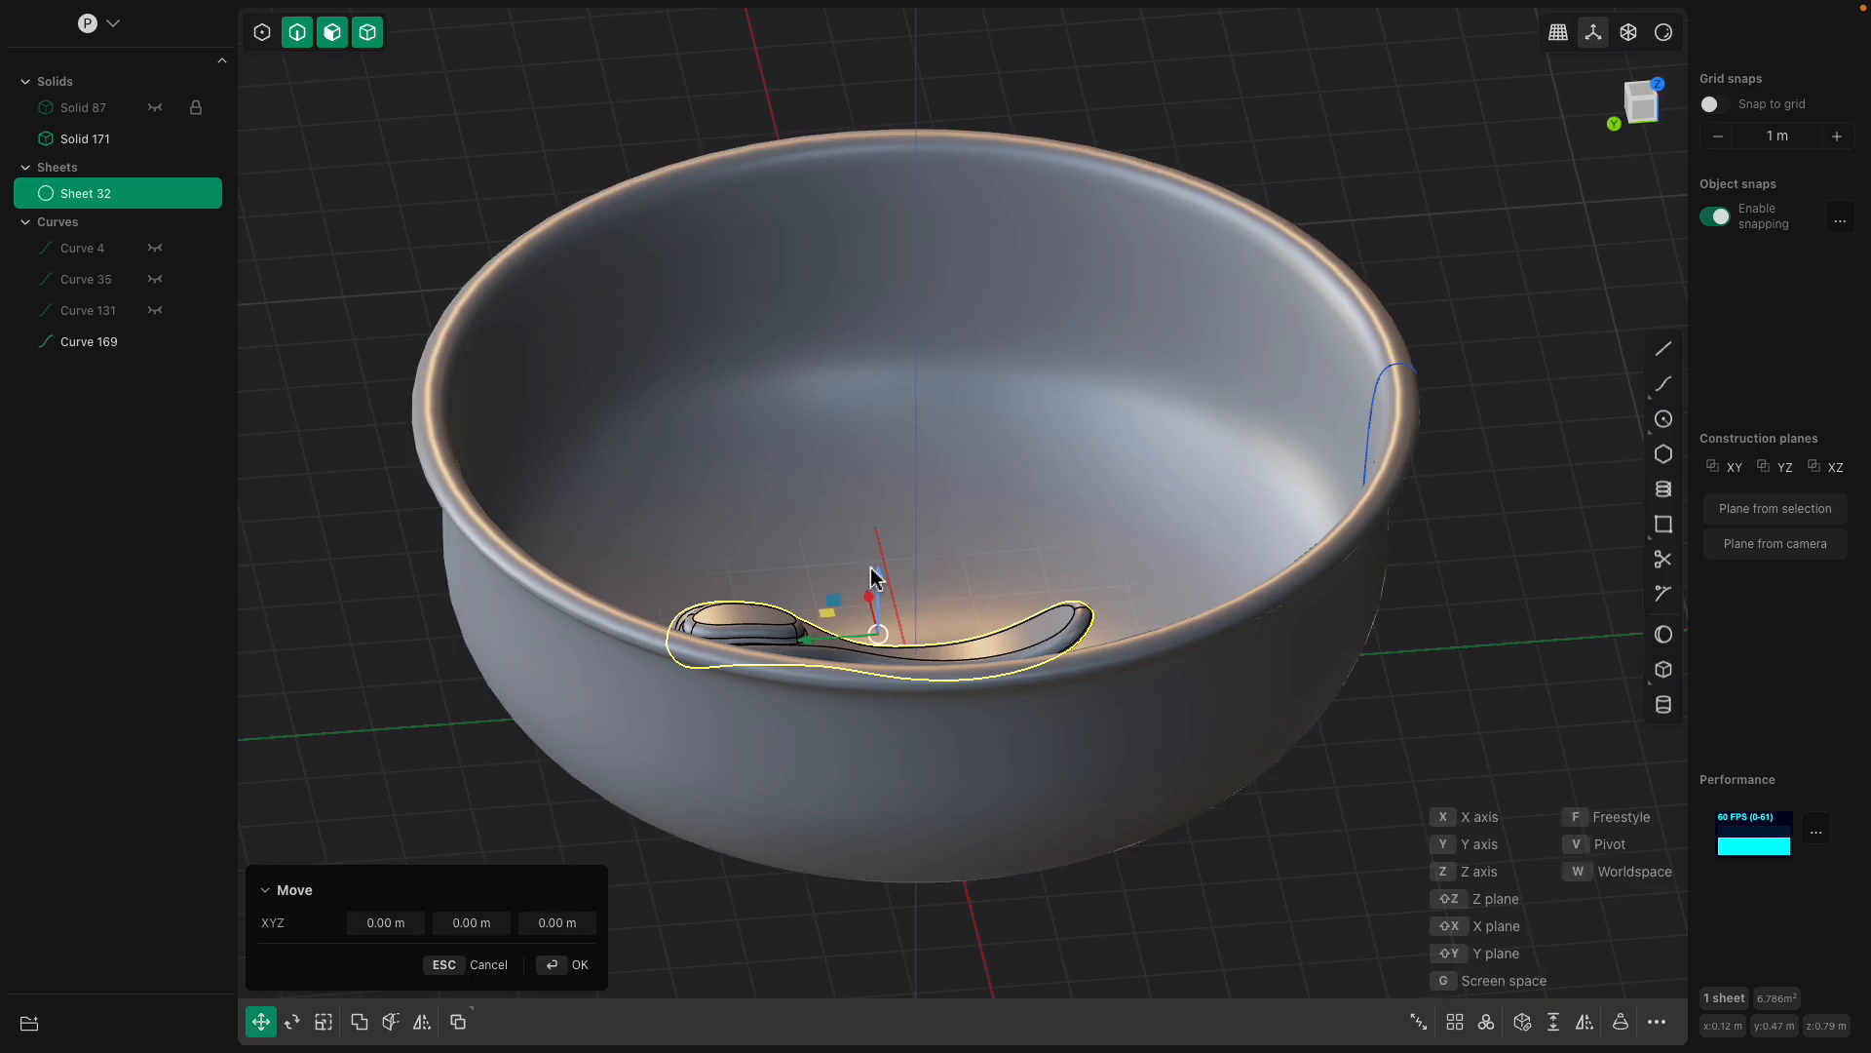
{"action": "key", "text": "z"}
{"action": "middle_click_drag", "start_coordinate": [1014, 202], "coordinate": [980, 430]}
{"action": "key", "text": "Return"}
{"action": "key", "text": "g"}
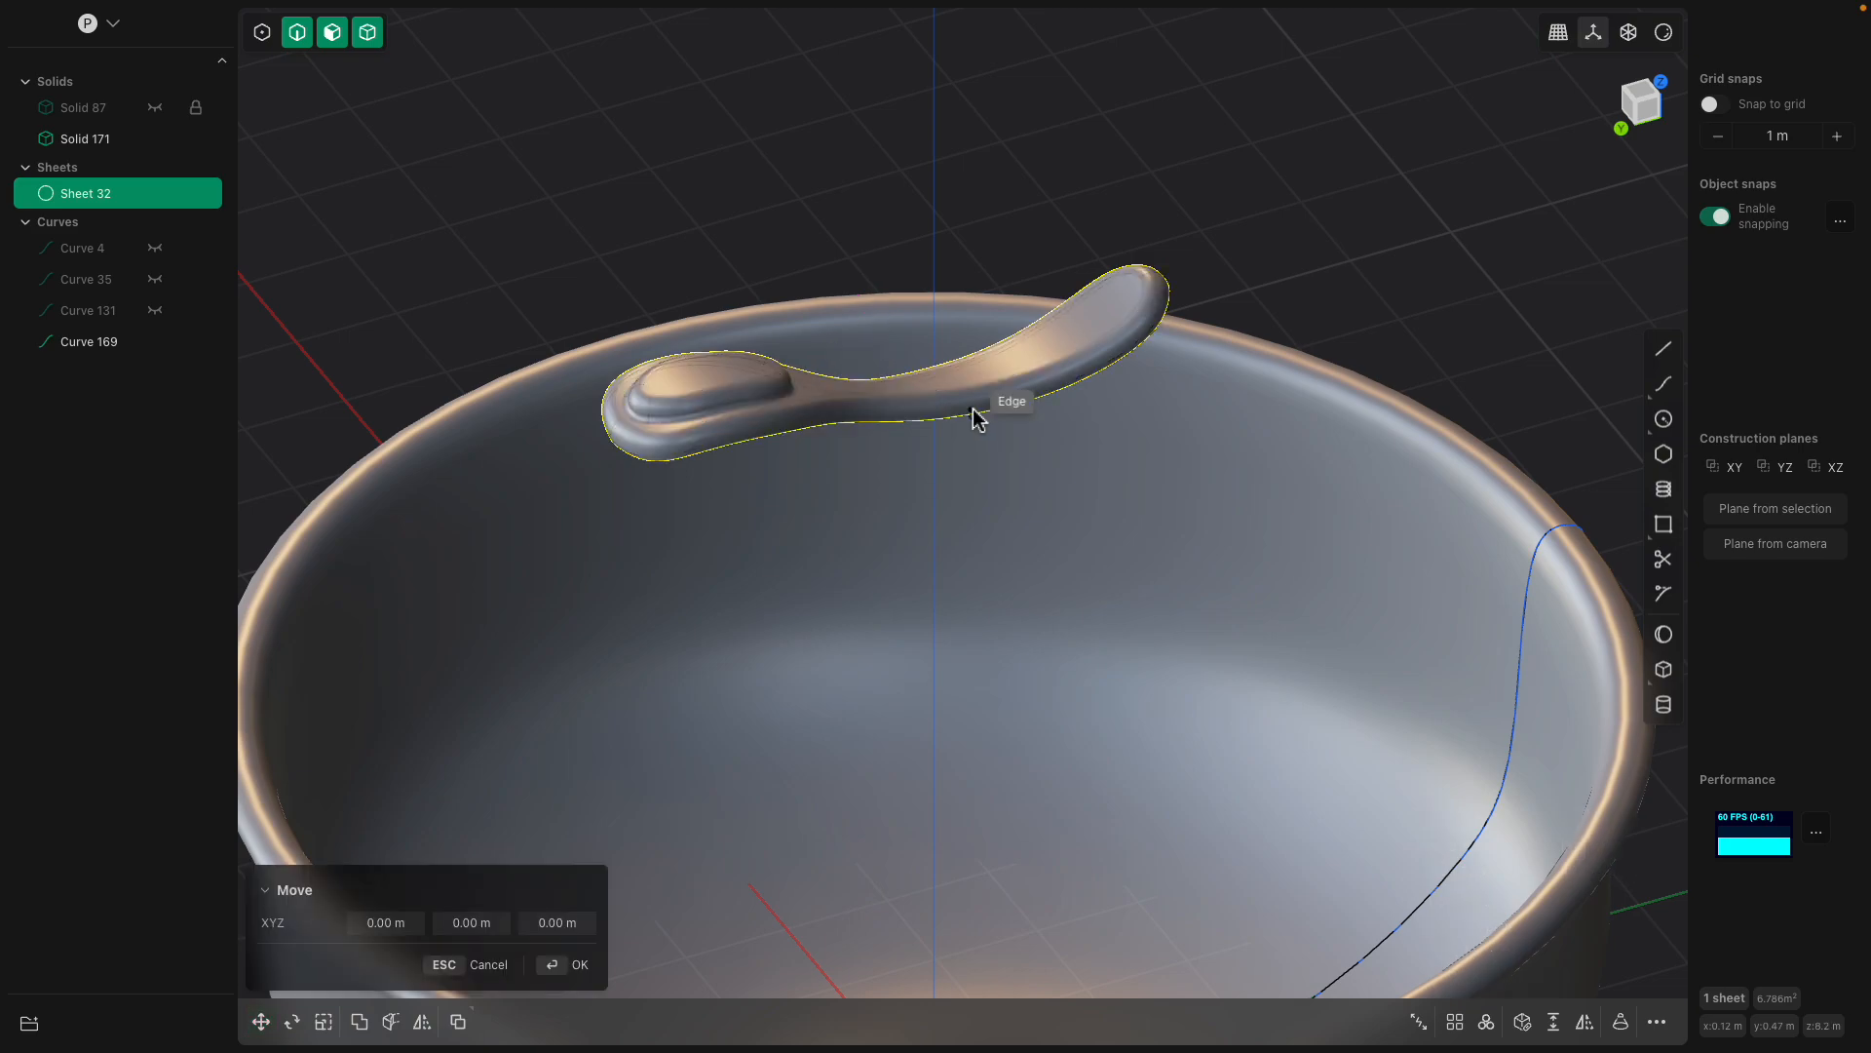
{"action": "key", "text": "Escape"}
{"action": "key", "text": "Escape"}
Thicken the handle sheet above the bowl's rim into a solid.
{"action": "left_click", "coordinate": [1097, 321]}
{"action": "middle_click_drag", "start_coordinate": [1096, 321], "coordinate": [1053, 225]}
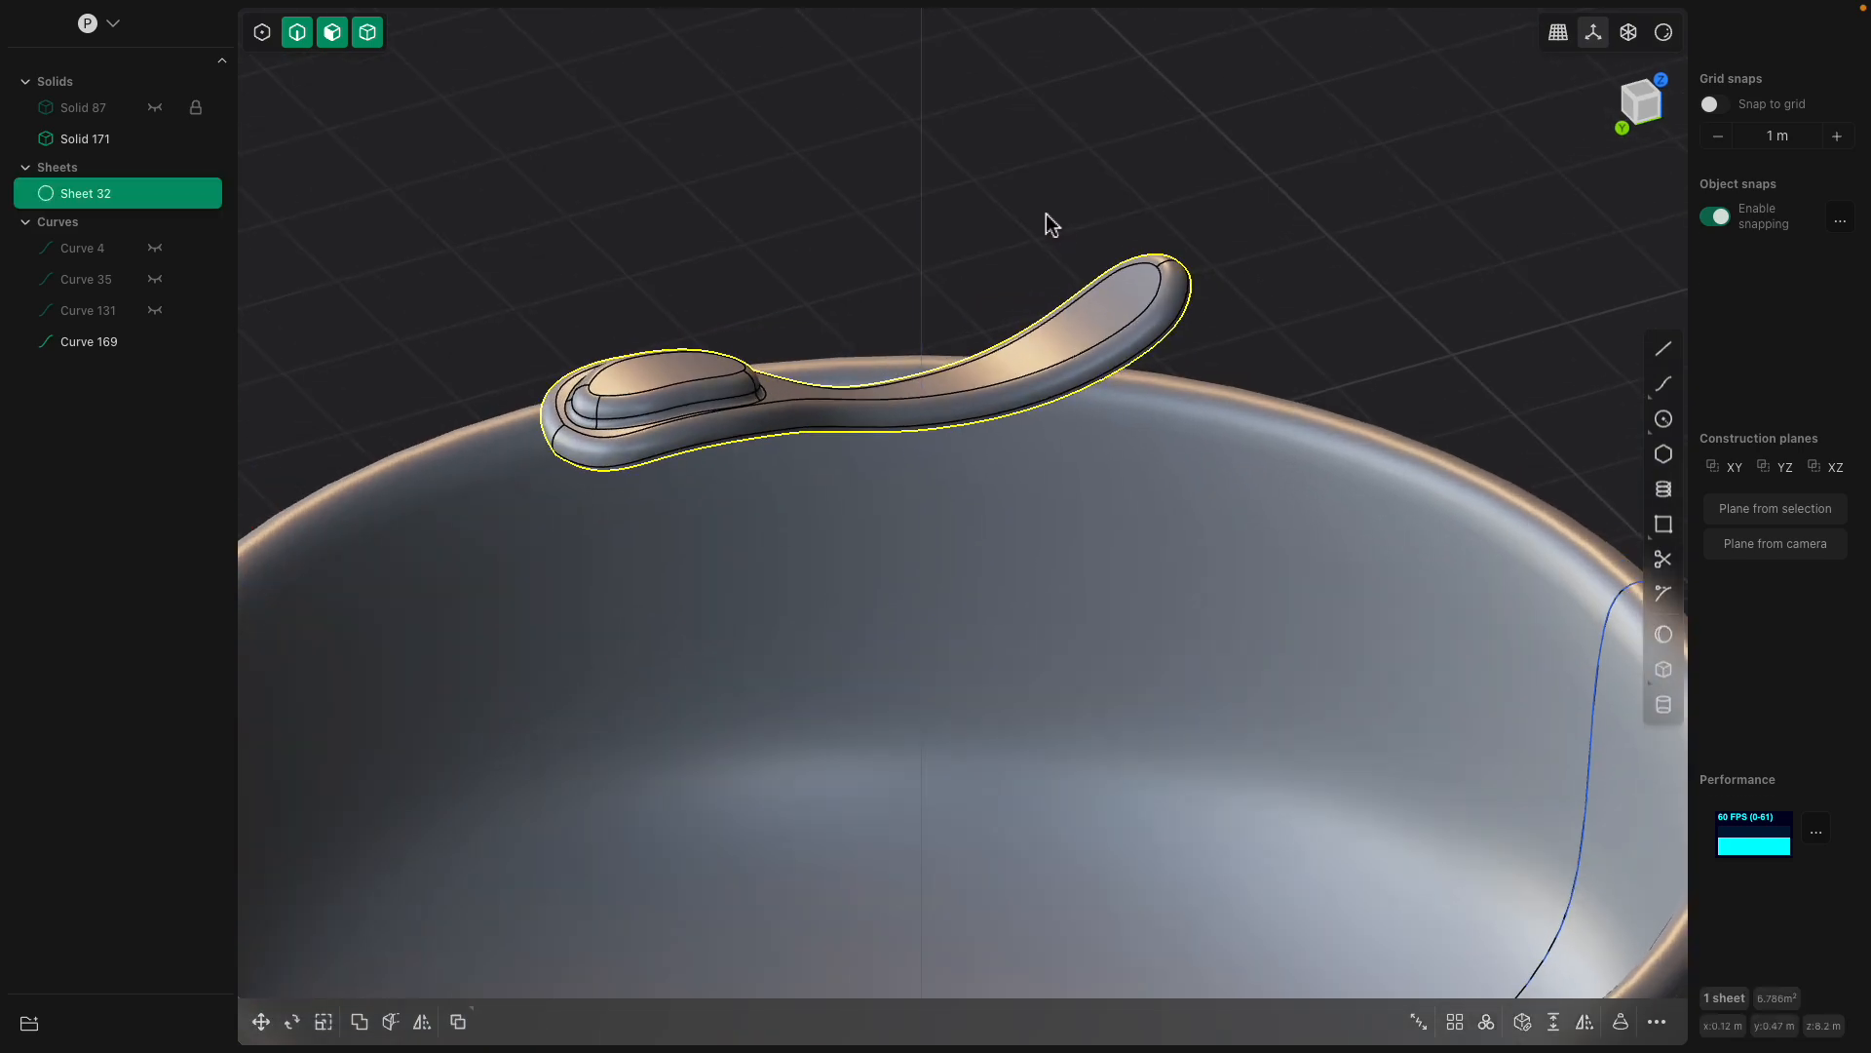
{"action": "key", "text": "space"}
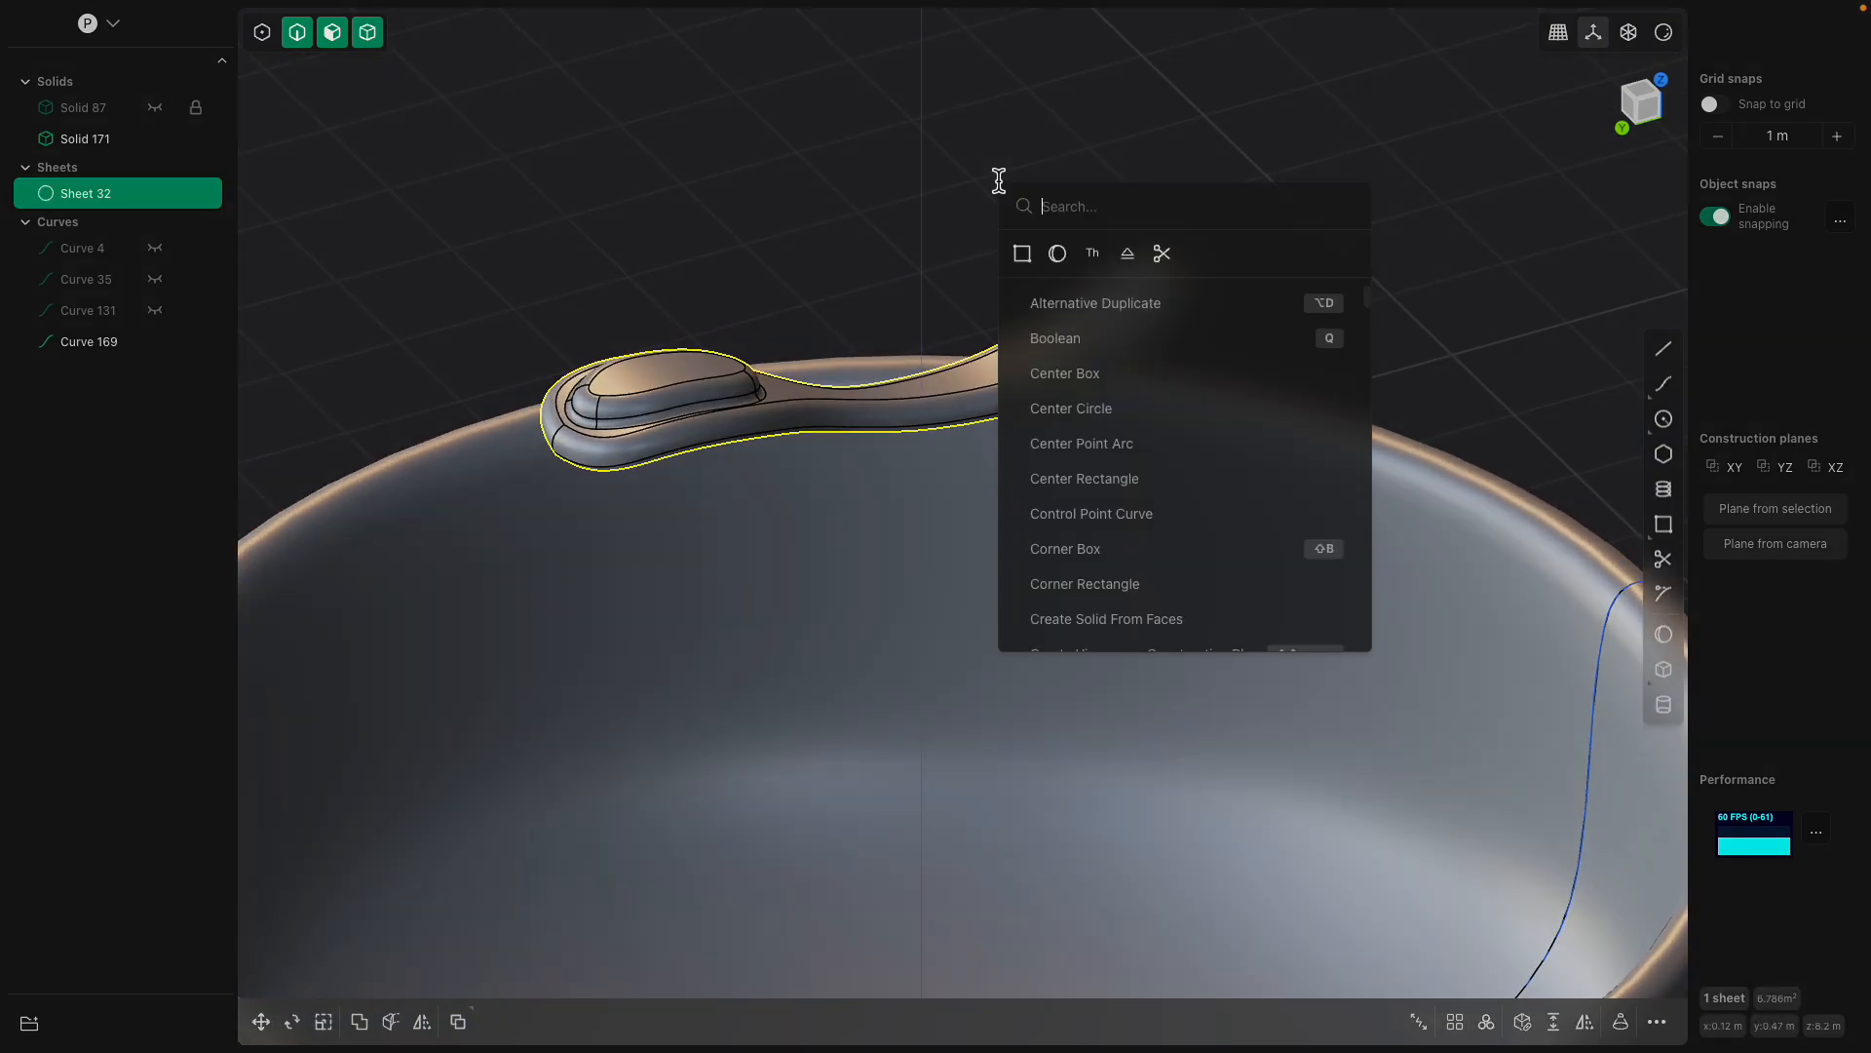
{"action": "left_click", "coordinate": [1093, 254]}
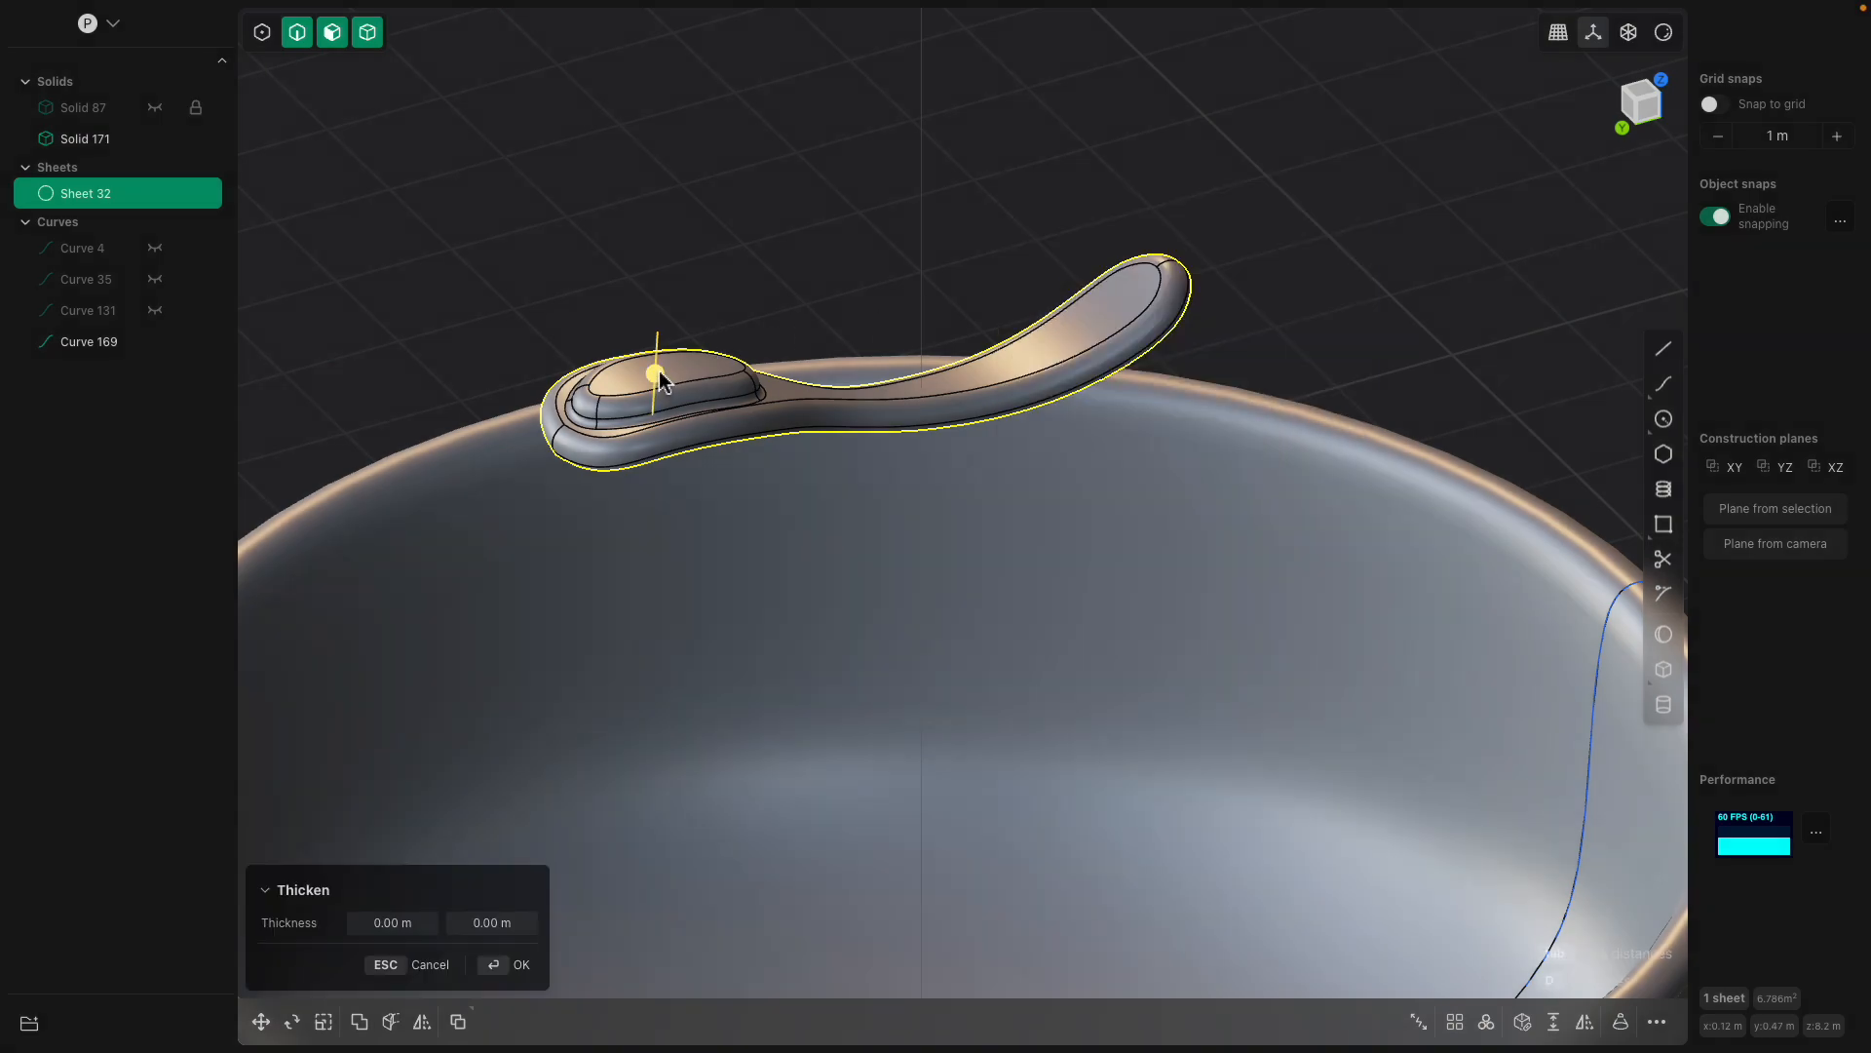
{"action": "left_click_drag", "start_coordinate": [666, 378], "coordinate": [673, 364]}
{"action": "middle_click_drag", "start_coordinate": [673, 363], "coordinate": [556, 334]}
{"action": "key", "text": "Return"}
Rename the revolved bowl solid as Spoon.
{"action": "left_click", "coordinate": [88, 169]}
{"action": "middle_click_drag", "start_coordinate": [292, 253], "coordinate": [589, 310]}
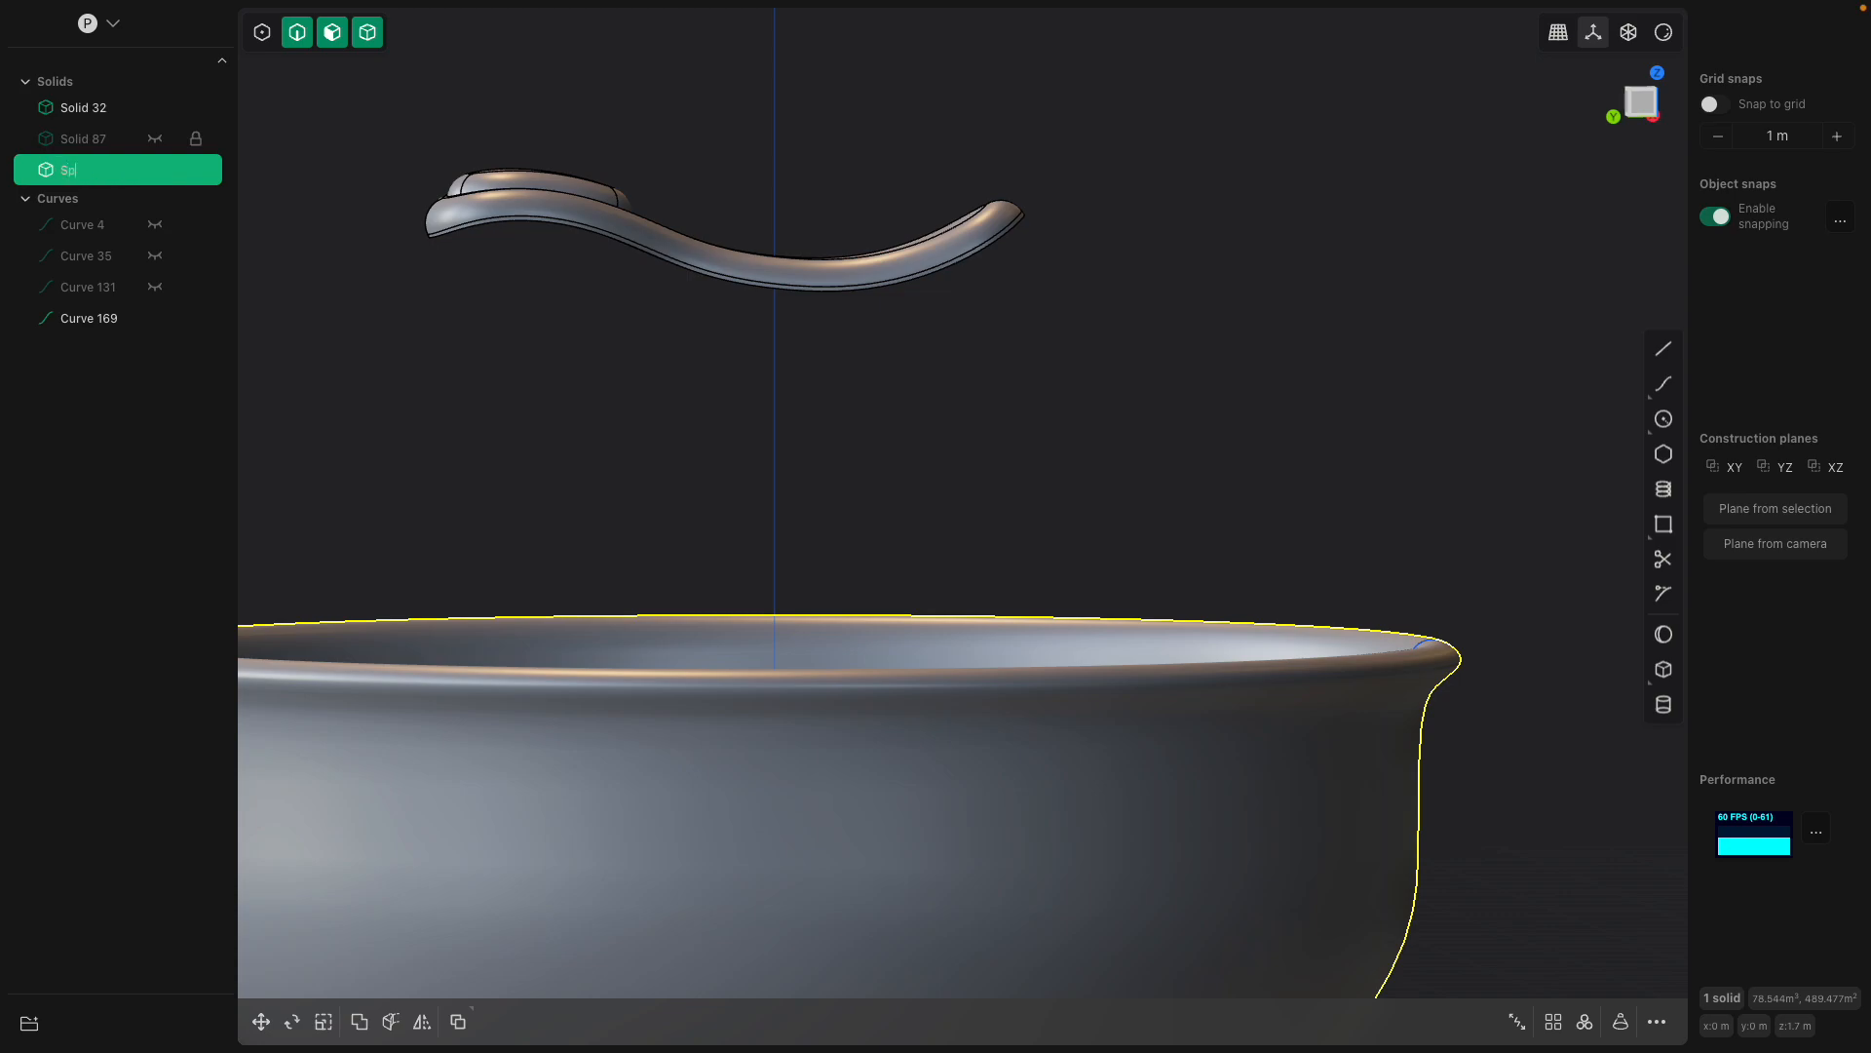
{"action": "middle_click_drag", "start_coordinate": [635, 192], "coordinate": [656, 230]}
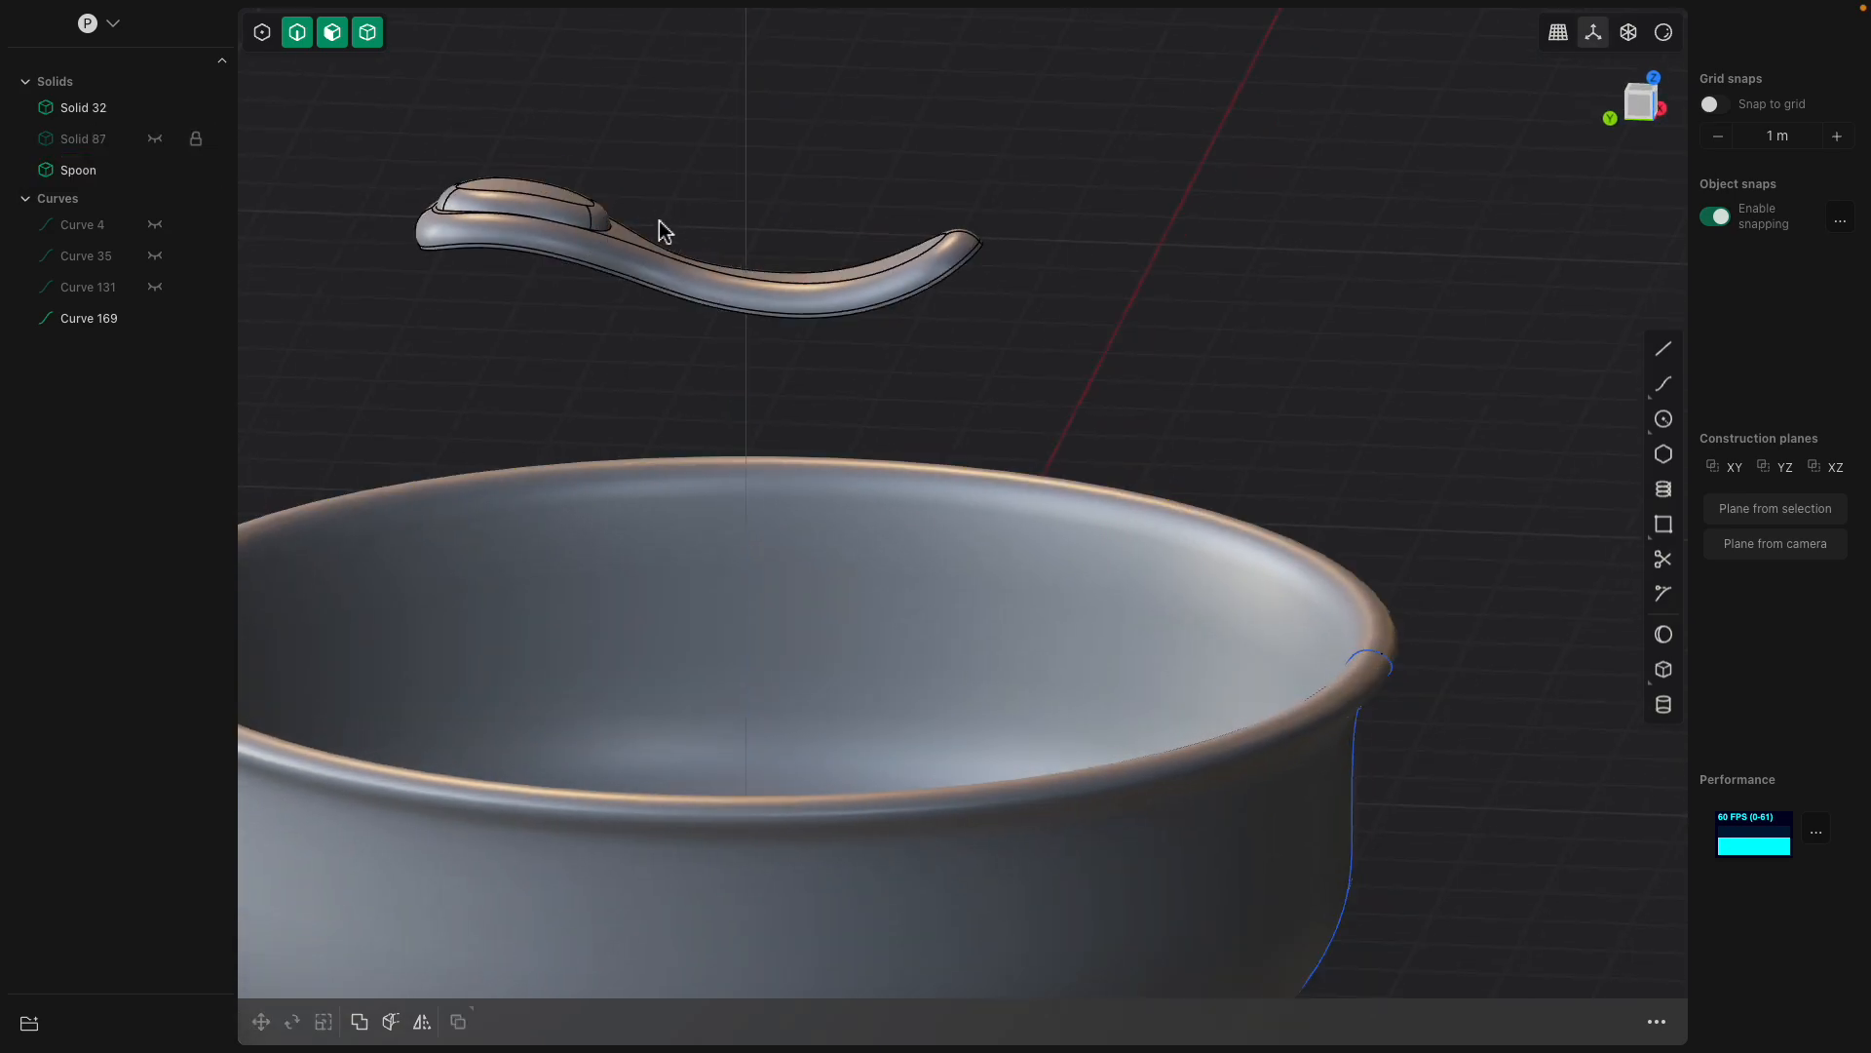
{"action": "left_click", "coordinate": [668, 243]}
{"action": "key", "text": "r"}
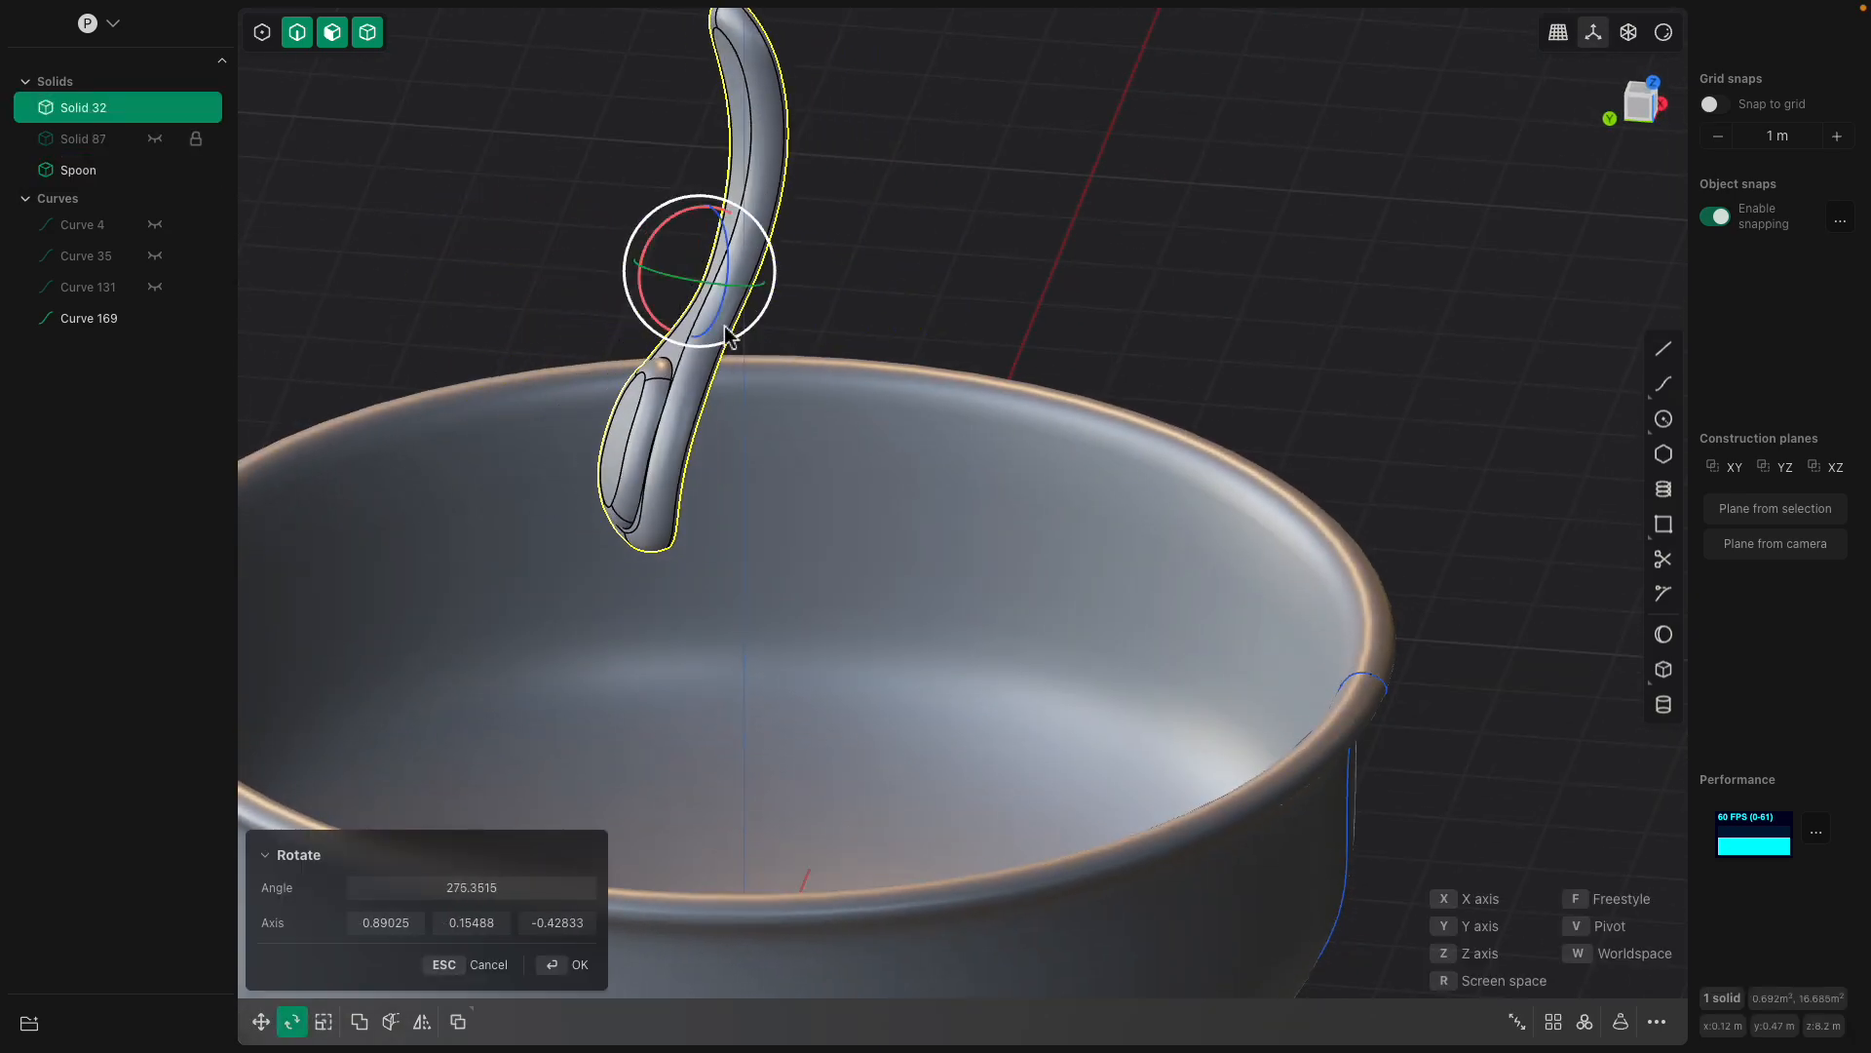
{"action": "left_click", "coordinate": [696, 275]}
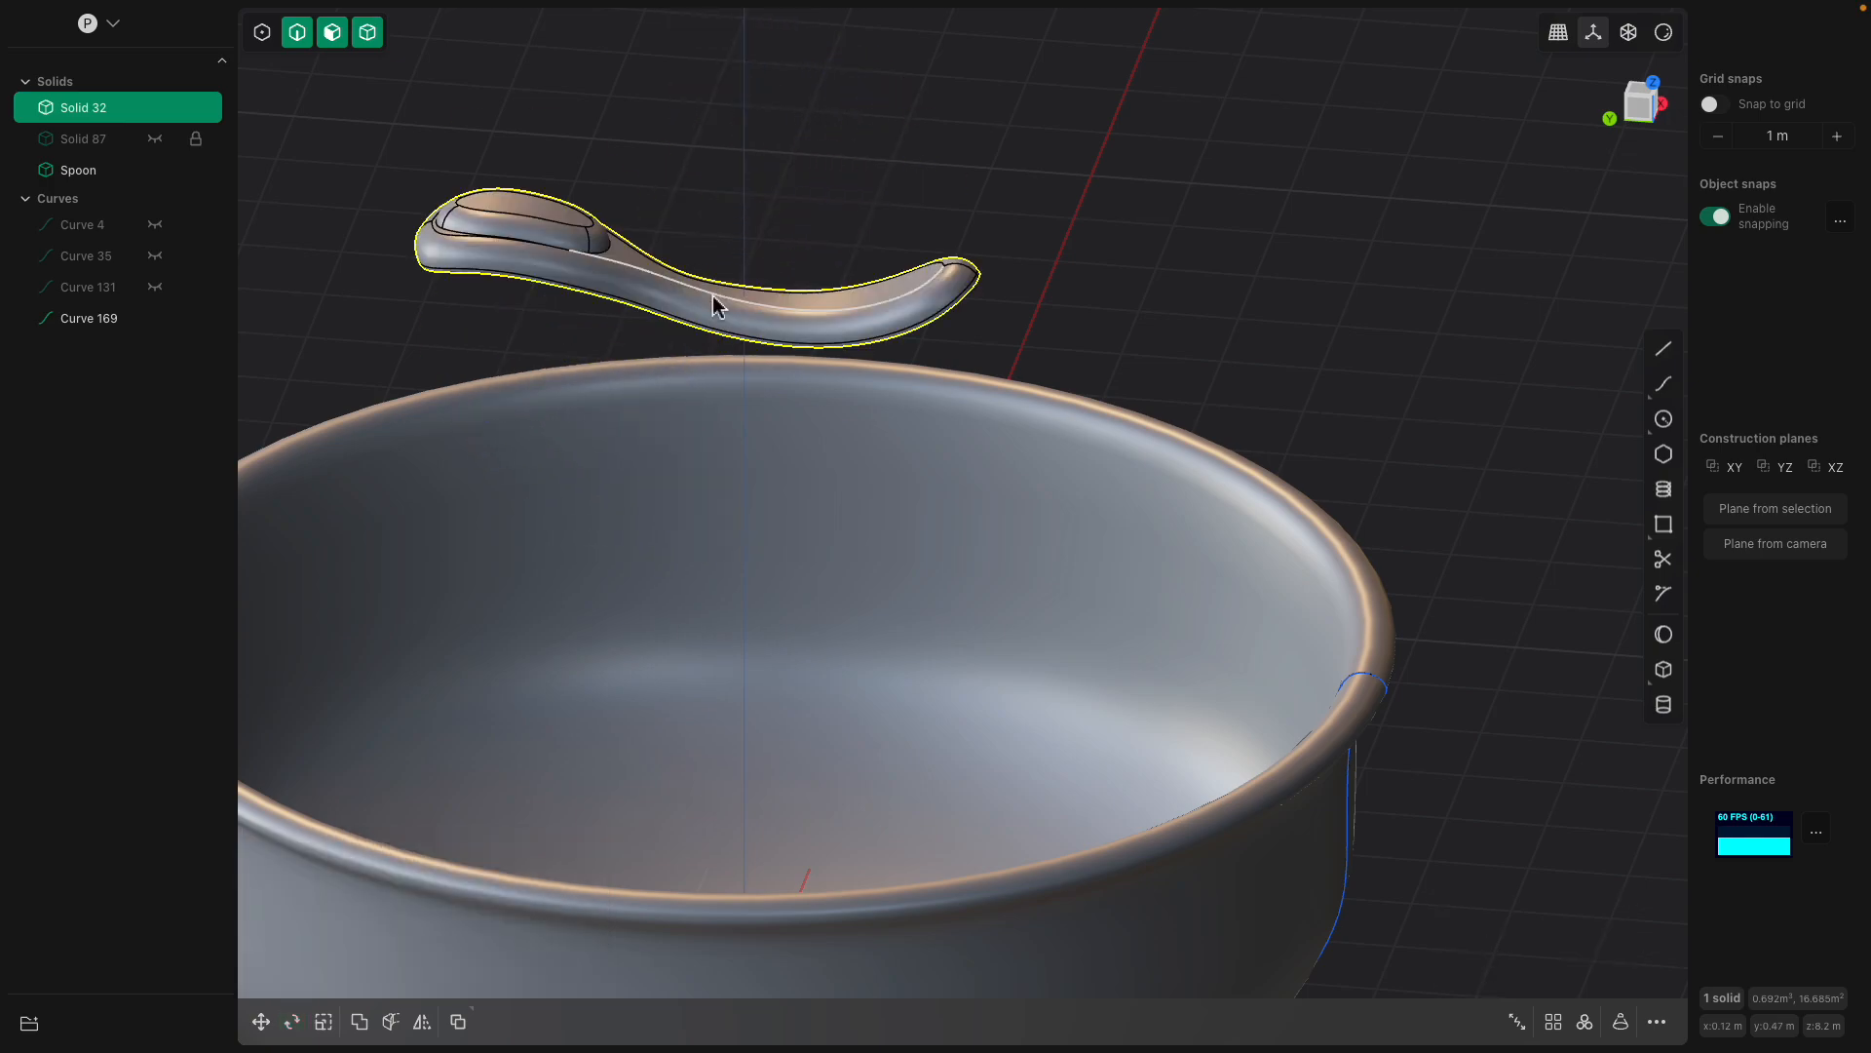
Duplicate the thickened handle solid and move the copy up about 1.07 m along the Z axis.
{"action": "middle_click_drag", "start_coordinate": [773, 310], "coordinate": [709, 325]}
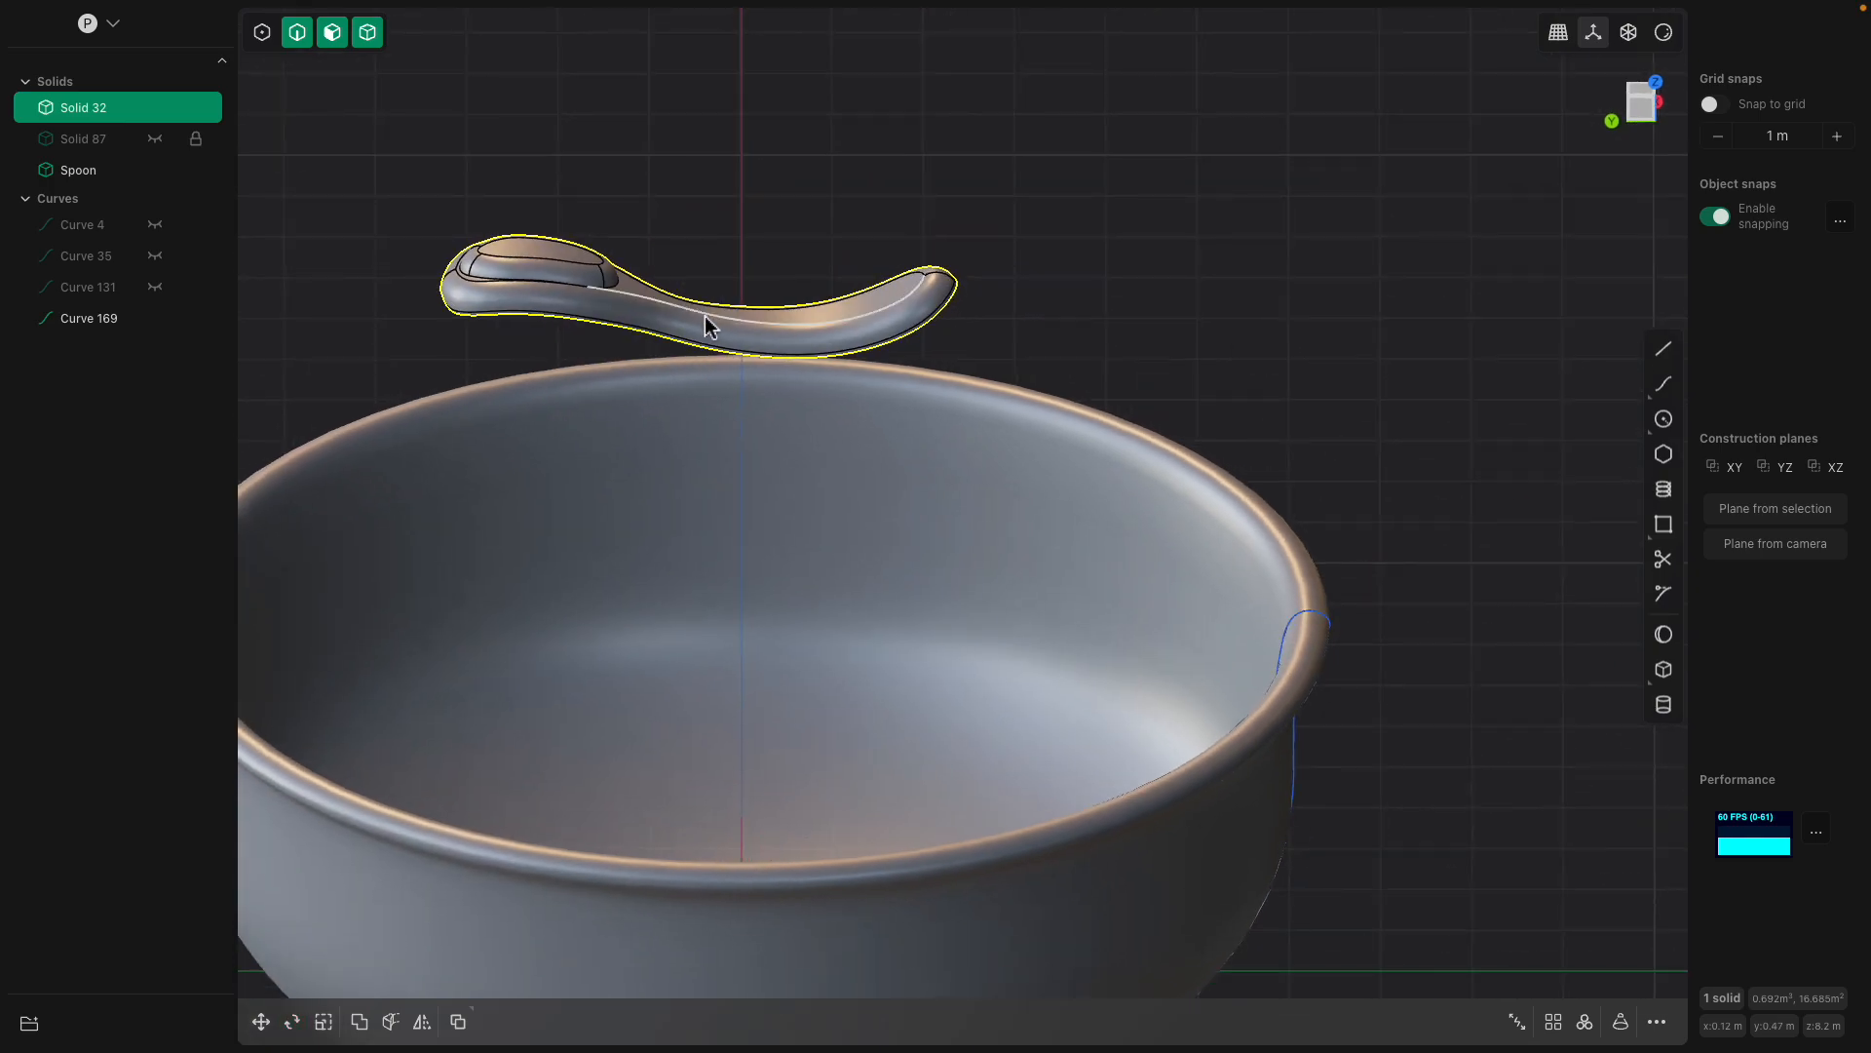
{"action": "key", "text": "ctrl+d"}
{"action": "left_click_drag", "start_coordinate": [705, 262], "coordinate": [702, 173]}
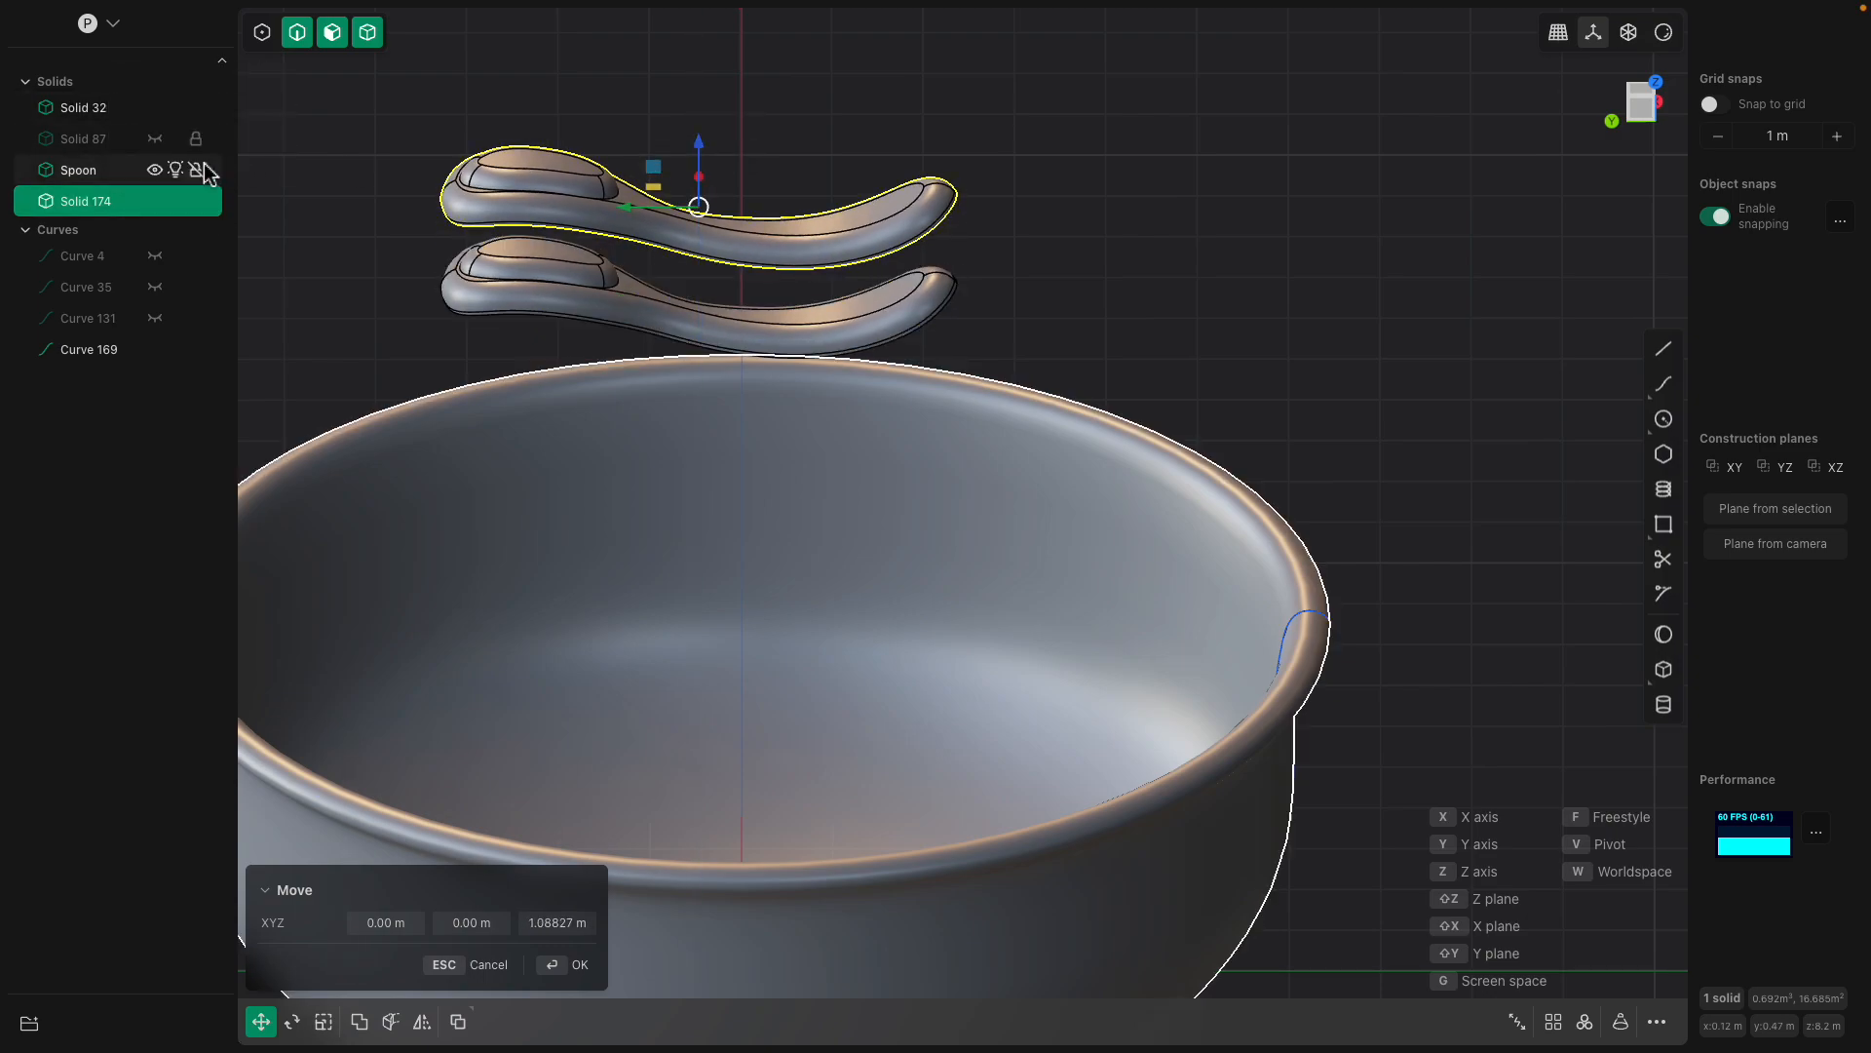
Check which solid carries the name Spoon by toggling its visibility and rename that solid as Bowl.
{"action": "left_click", "coordinate": [154, 169]}
{"action": "left_click", "coordinate": [154, 169]}
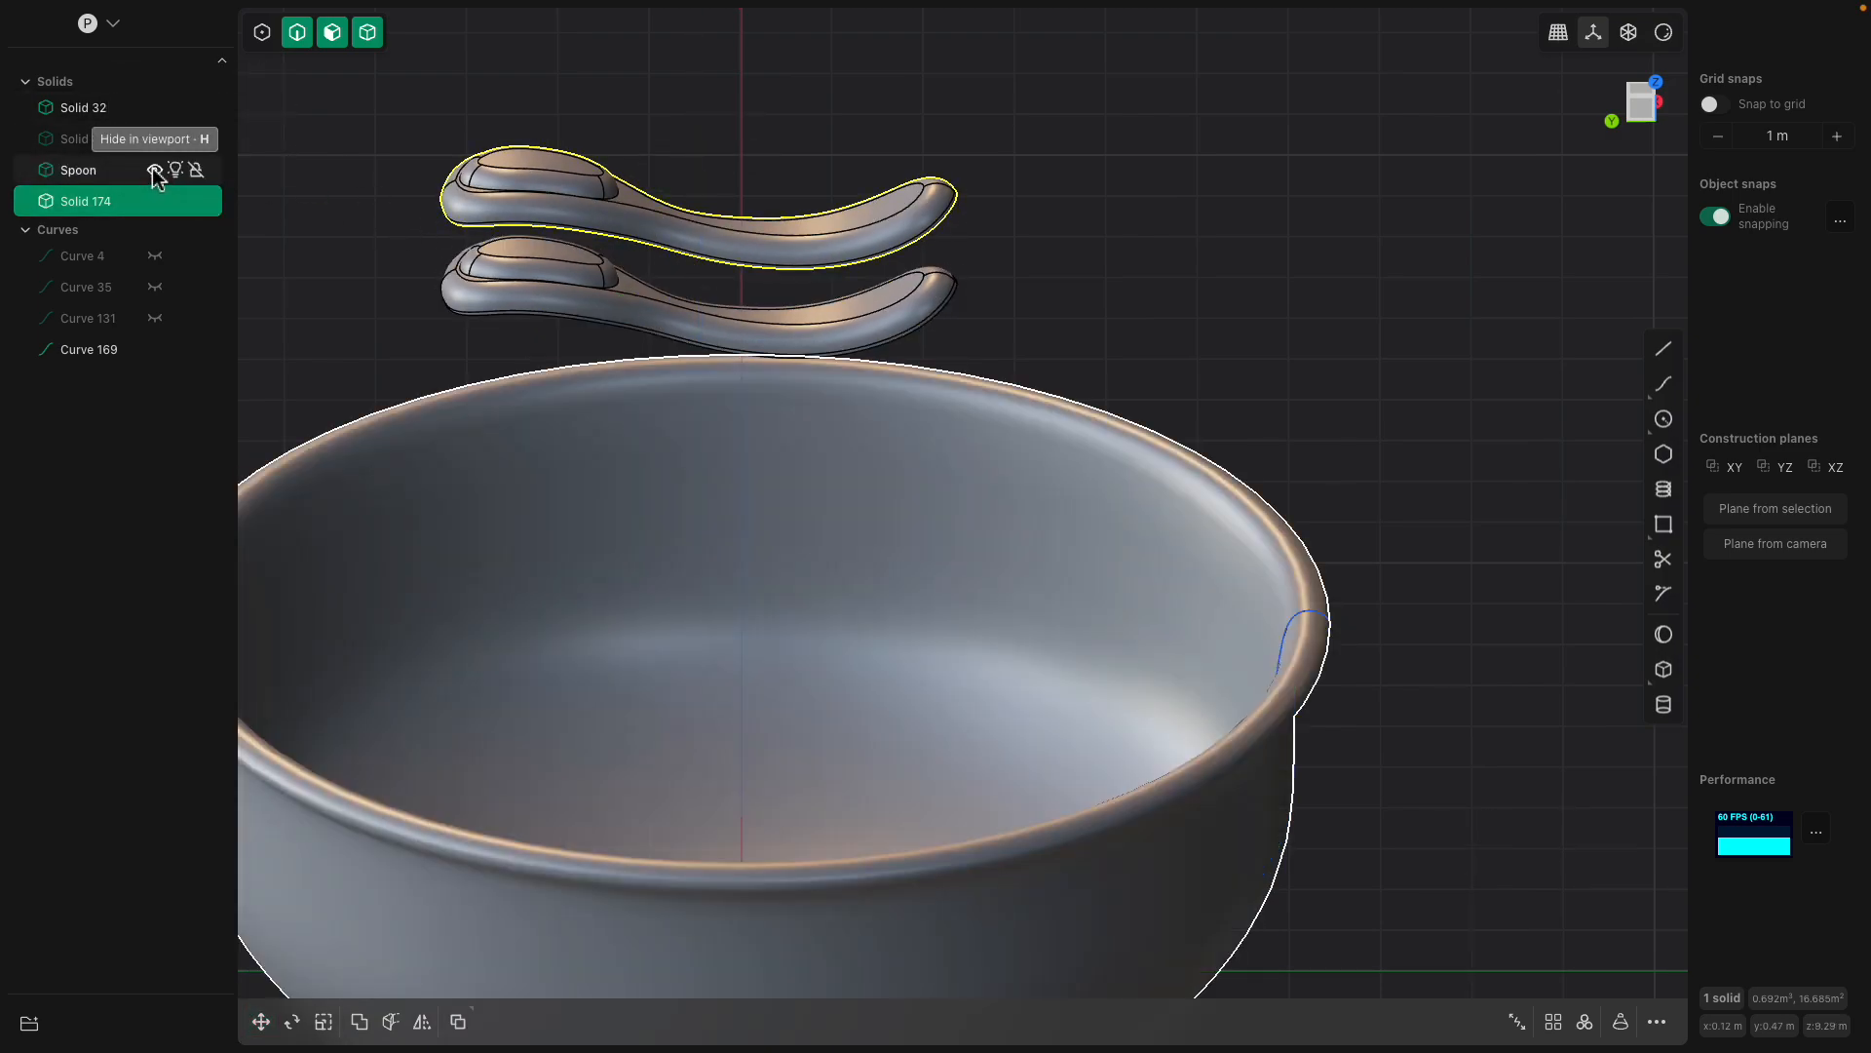
{"action": "double_click", "coordinate": [78, 171]}
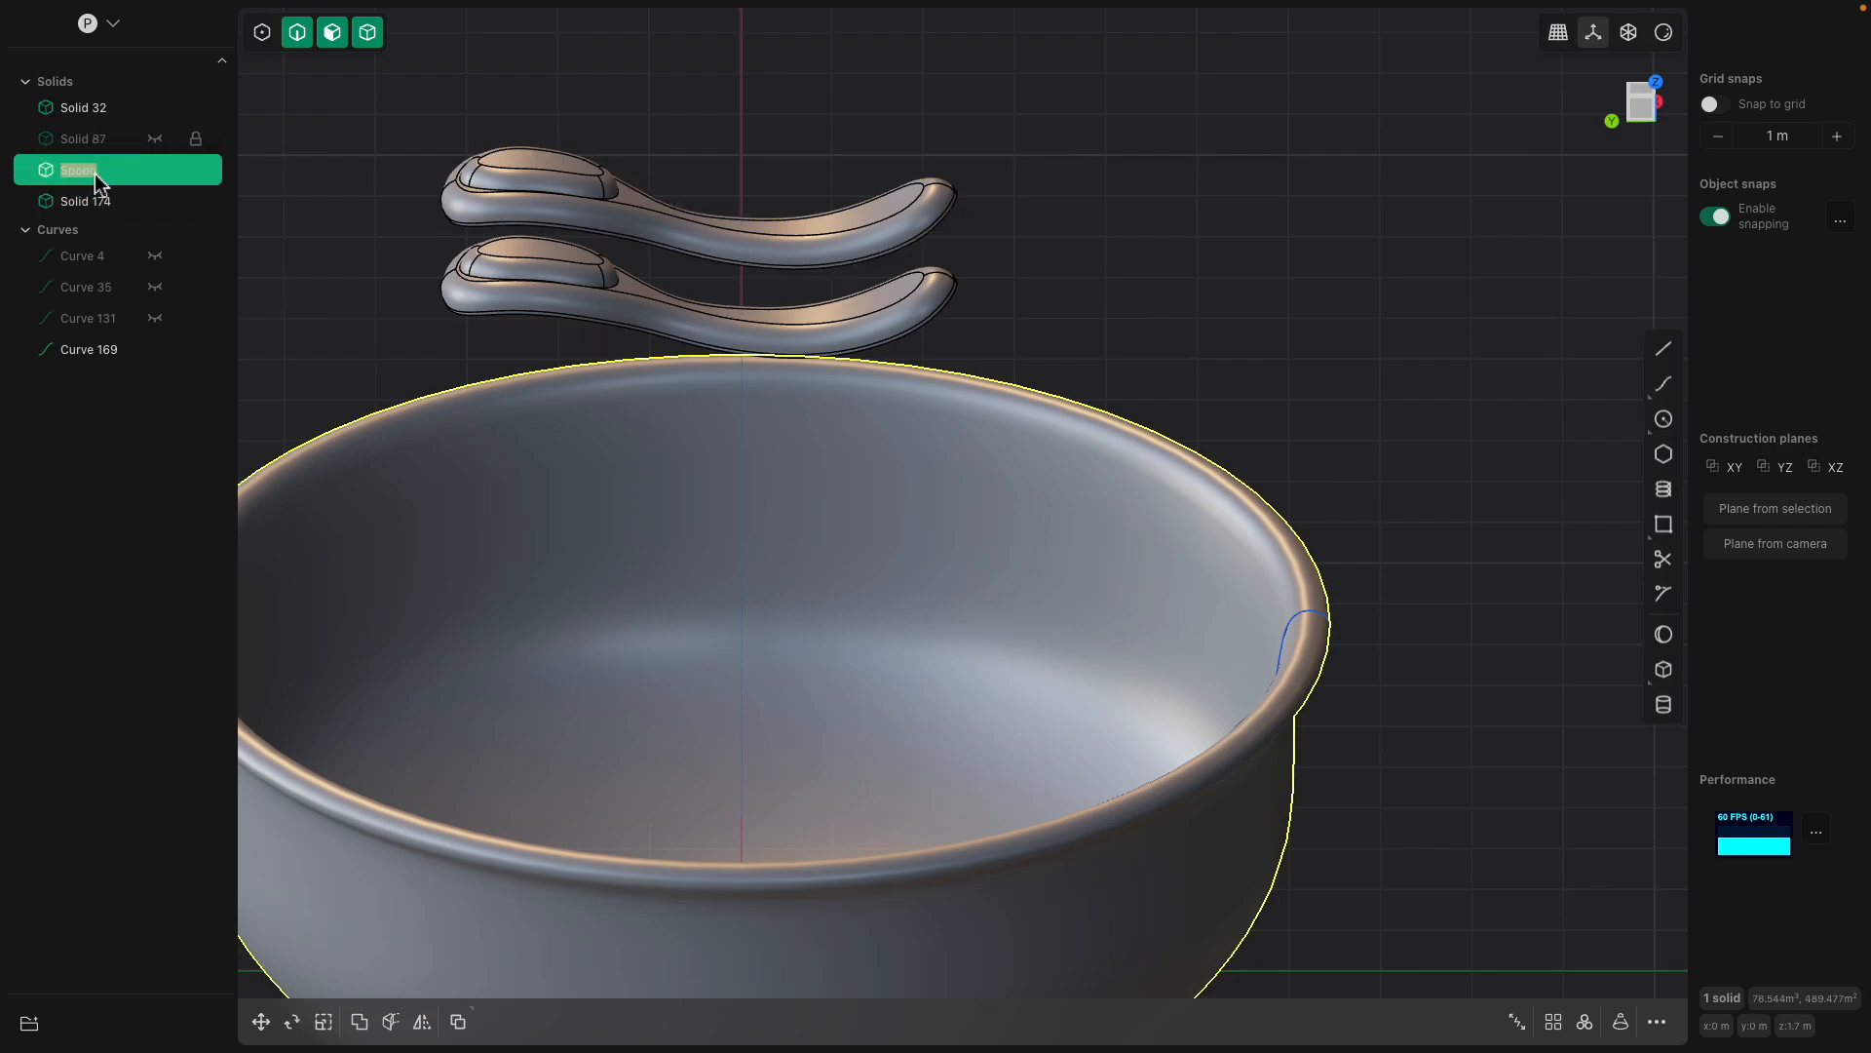
{"action": "type", "text": "Bowl"}
{"action": "key", "text": "Return"}
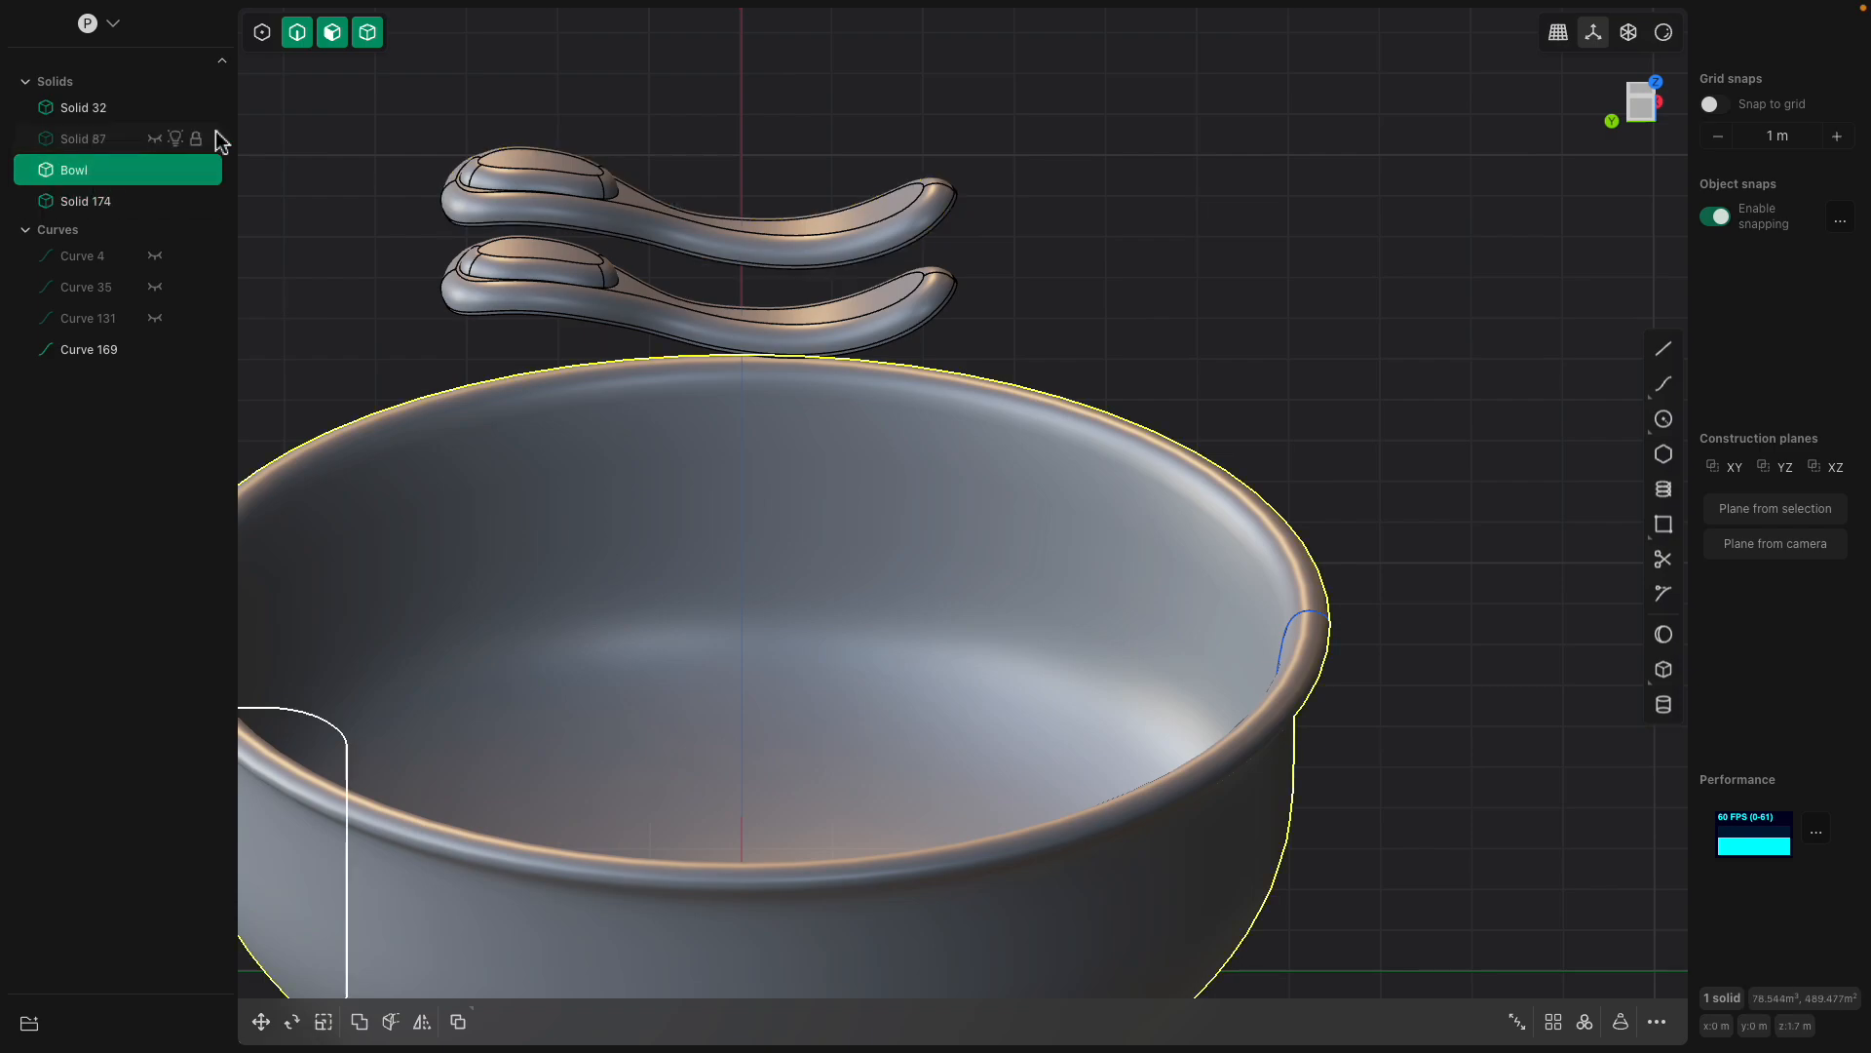
Hide the original handle solid and rename its raised duplicate as Spoon.
{"action": "left_click", "coordinate": [154, 107]}
{"action": "double_click", "coordinate": [128, 202]}
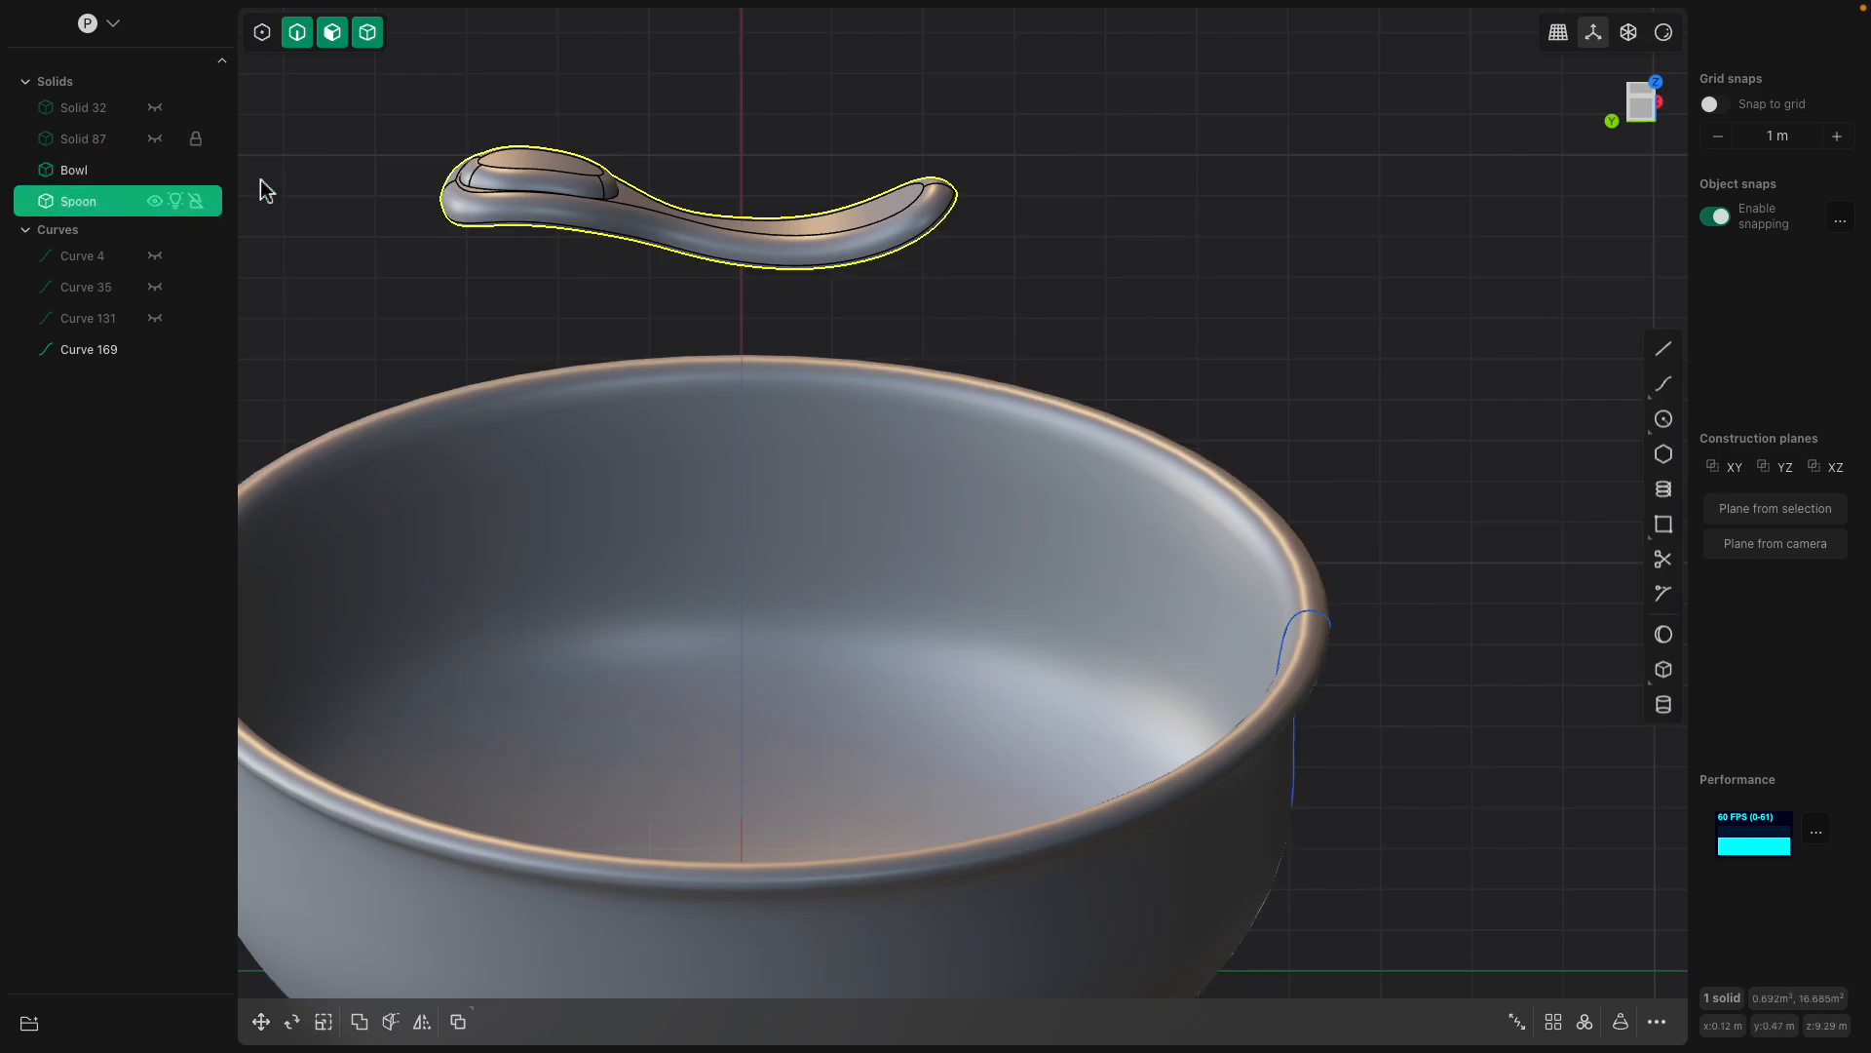
{"action": "left_click", "coordinate": [590, 190]}
{"action": "left_click", "coordinate": [700, 141]}
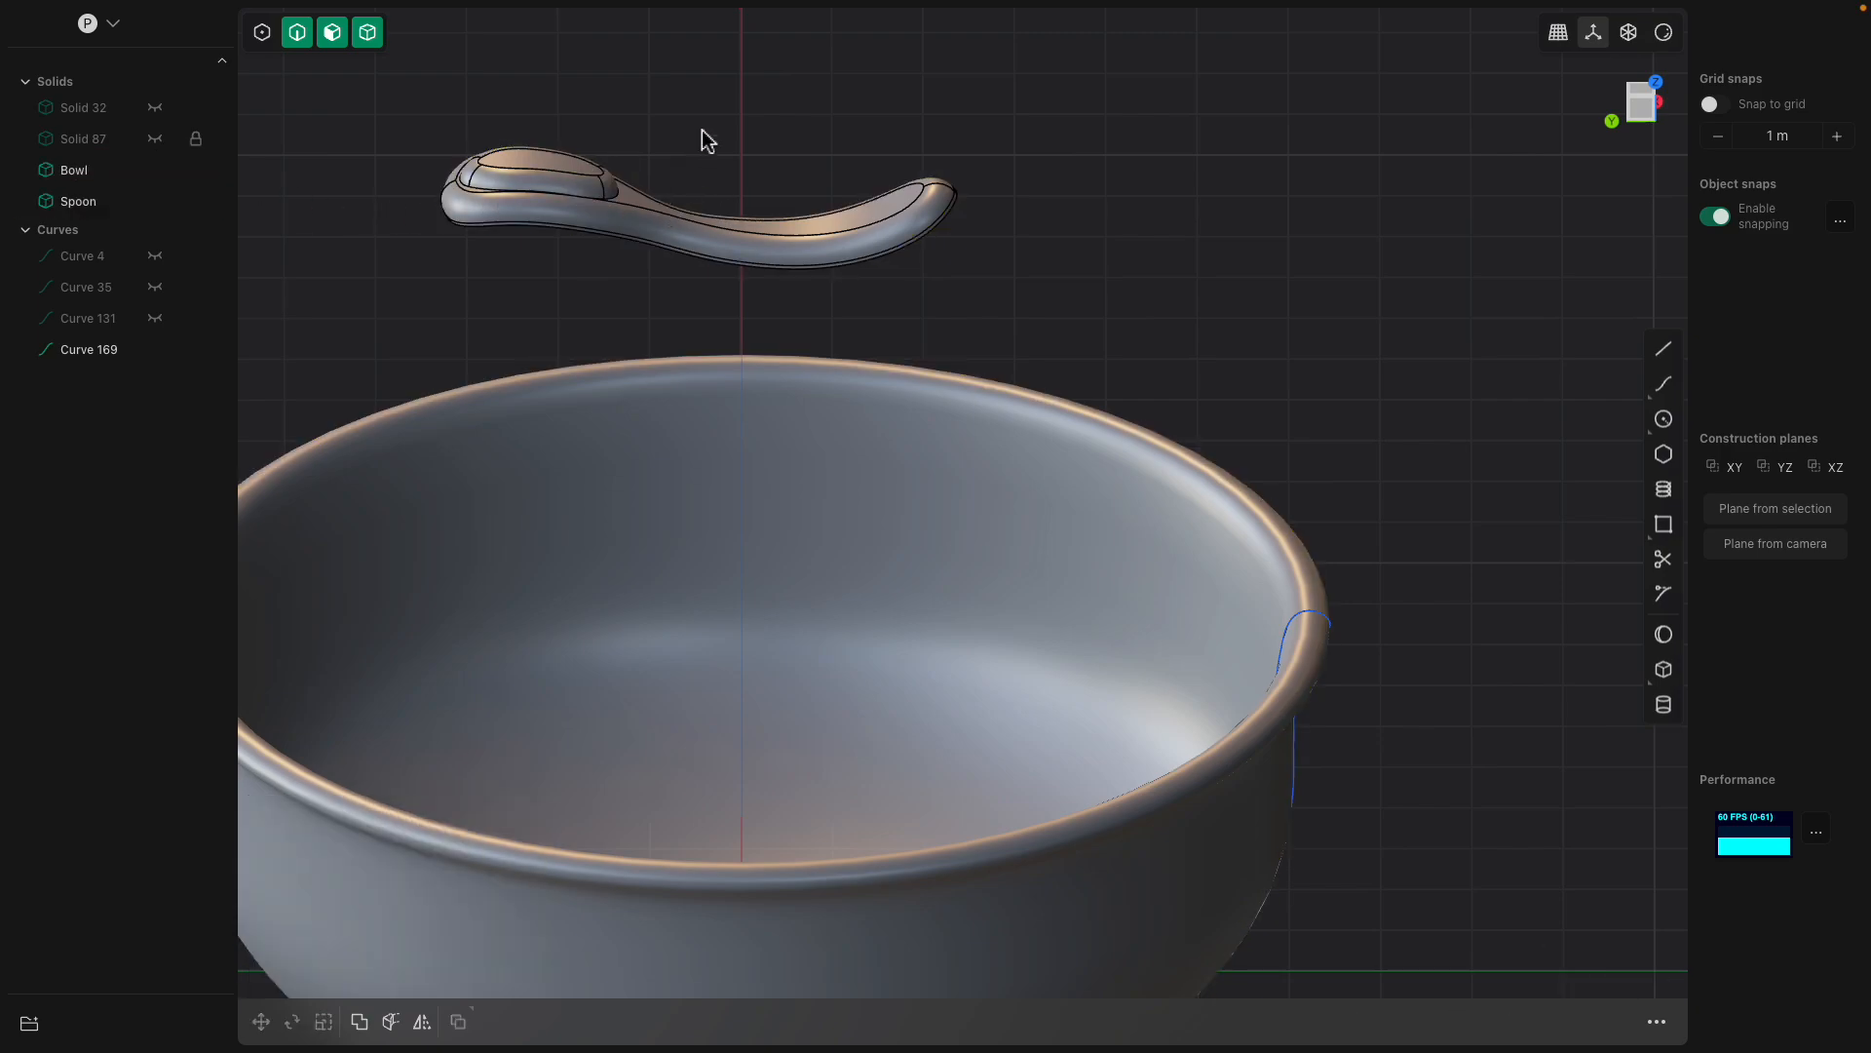
Rotate the spoon on several axes so its wide end slopes down toward the bowl with the hollow side facing up.
{"action": "left_click", "coordinate": [659, 222]}
{"action": "key", "text": "r"}
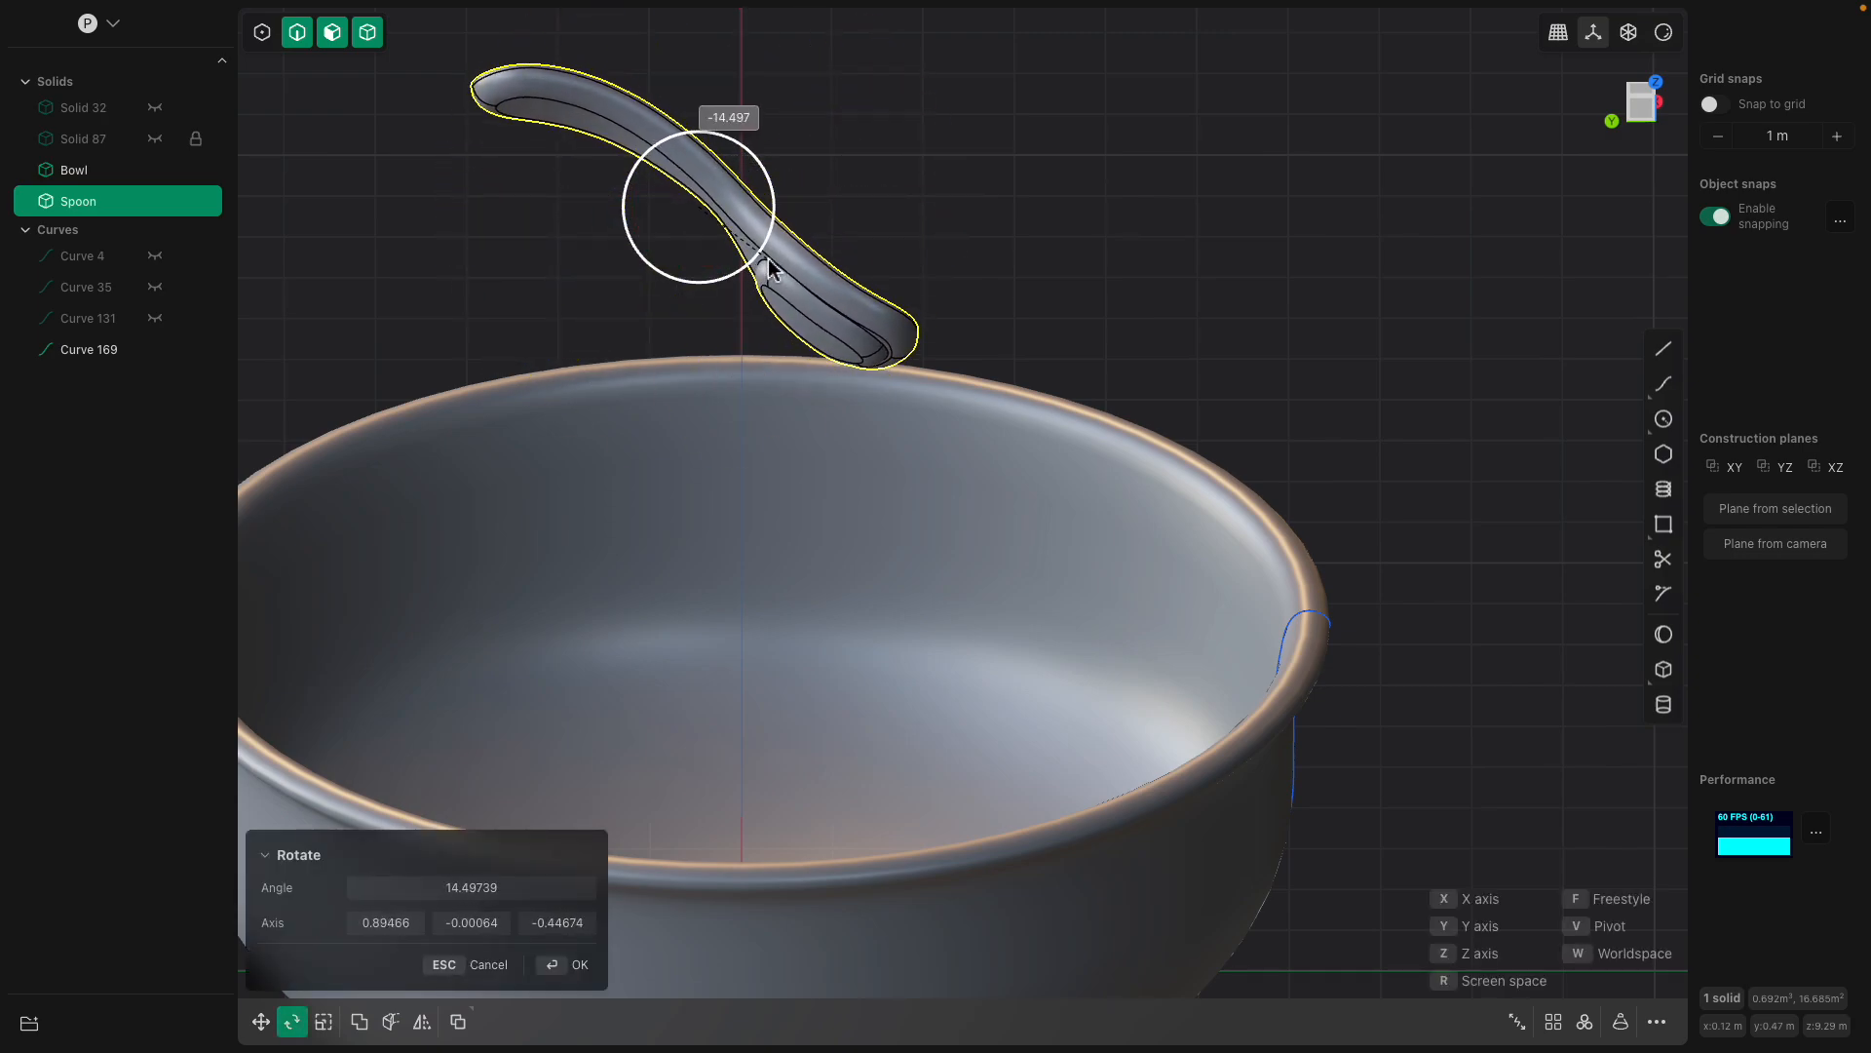
{"action": "mouse_move", "coordinate": [724, 167]}
{"action": "left_mouse_down"}
{"action": "mouse_move", "coordinate": [703, 220]}
{"action": "mouse_move", "coordinate": [726, 156]}
{"action": "left_mouse_up"}
{"action": "middle_click_drag", "start_coordinate": [732, 168], "coordinate": [681, 209]}
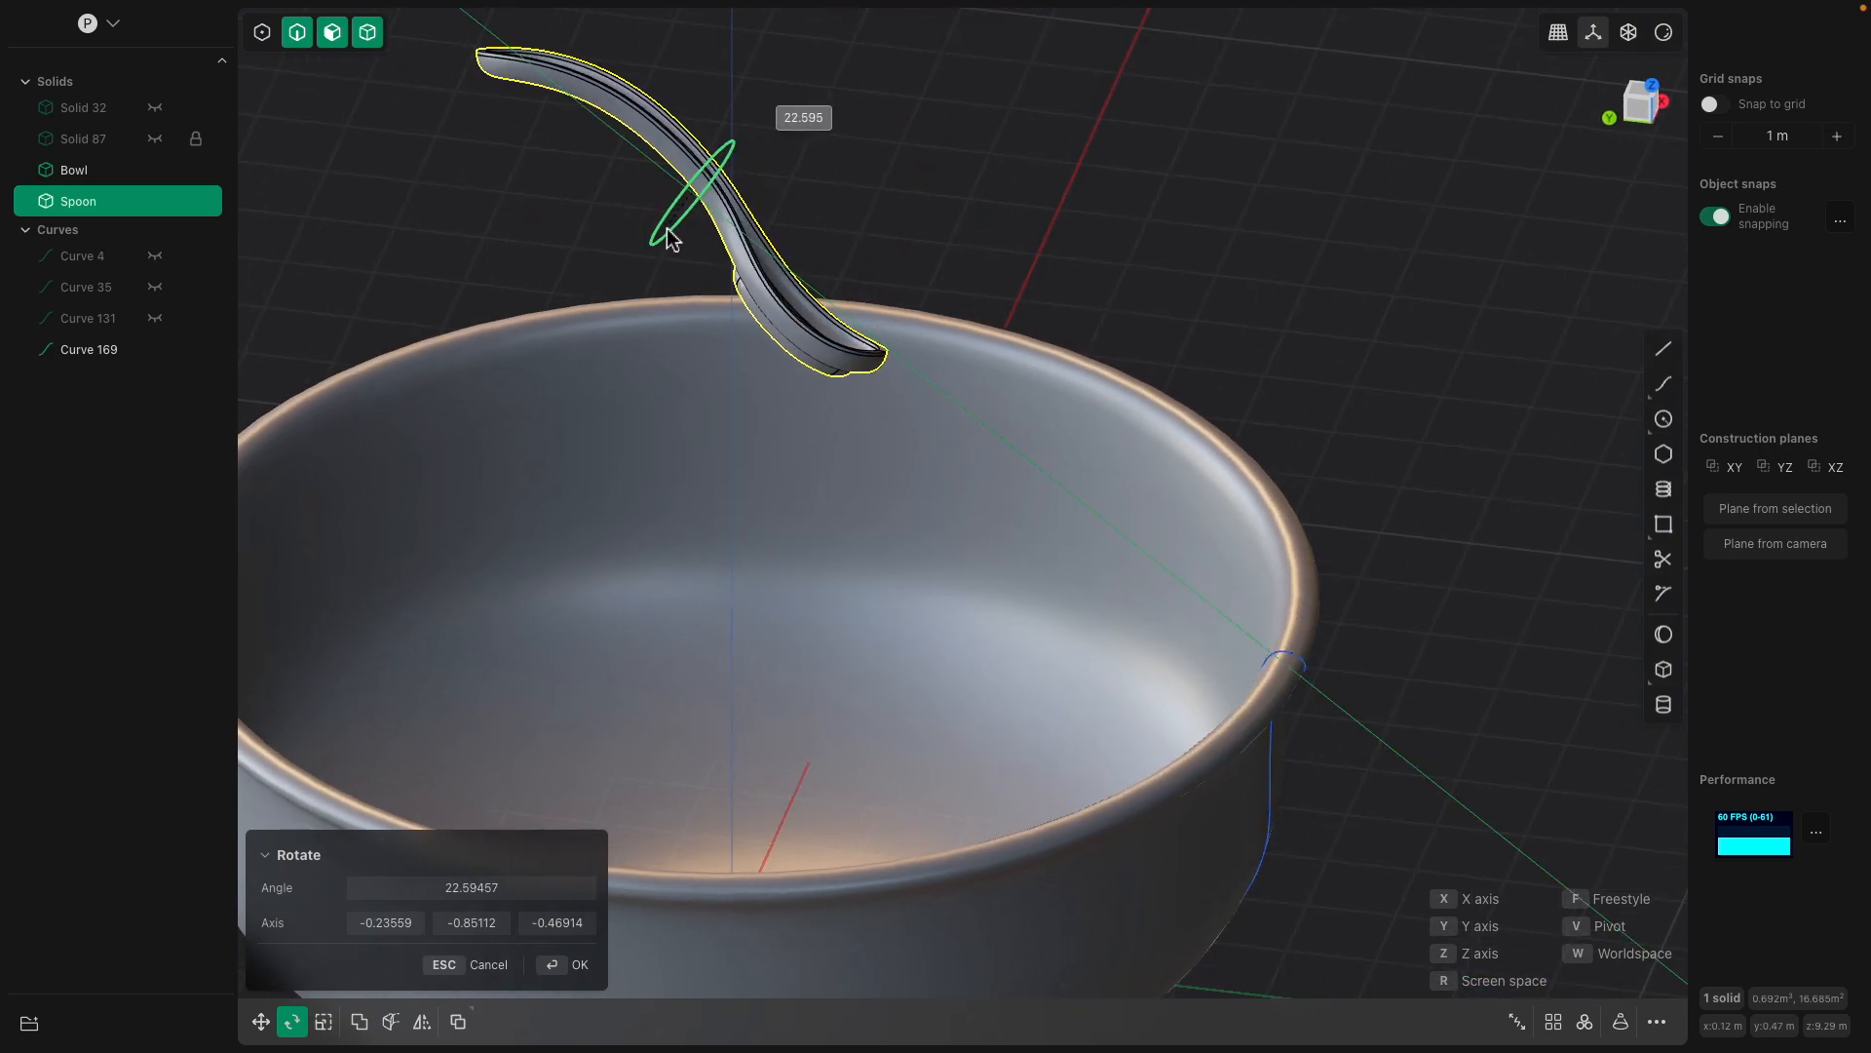
{"action": "left_click_drag", "start_coordinate": [659, 271], "coordinate": [665, 267]}
{"action": "left_click_drag", "start_coordinate": [758, 224], "coordinate": [766, 109]}
{"action": "scroll", "coordinate": [886, 201], "scroll_direction": "down", "scroll_amount": 4}
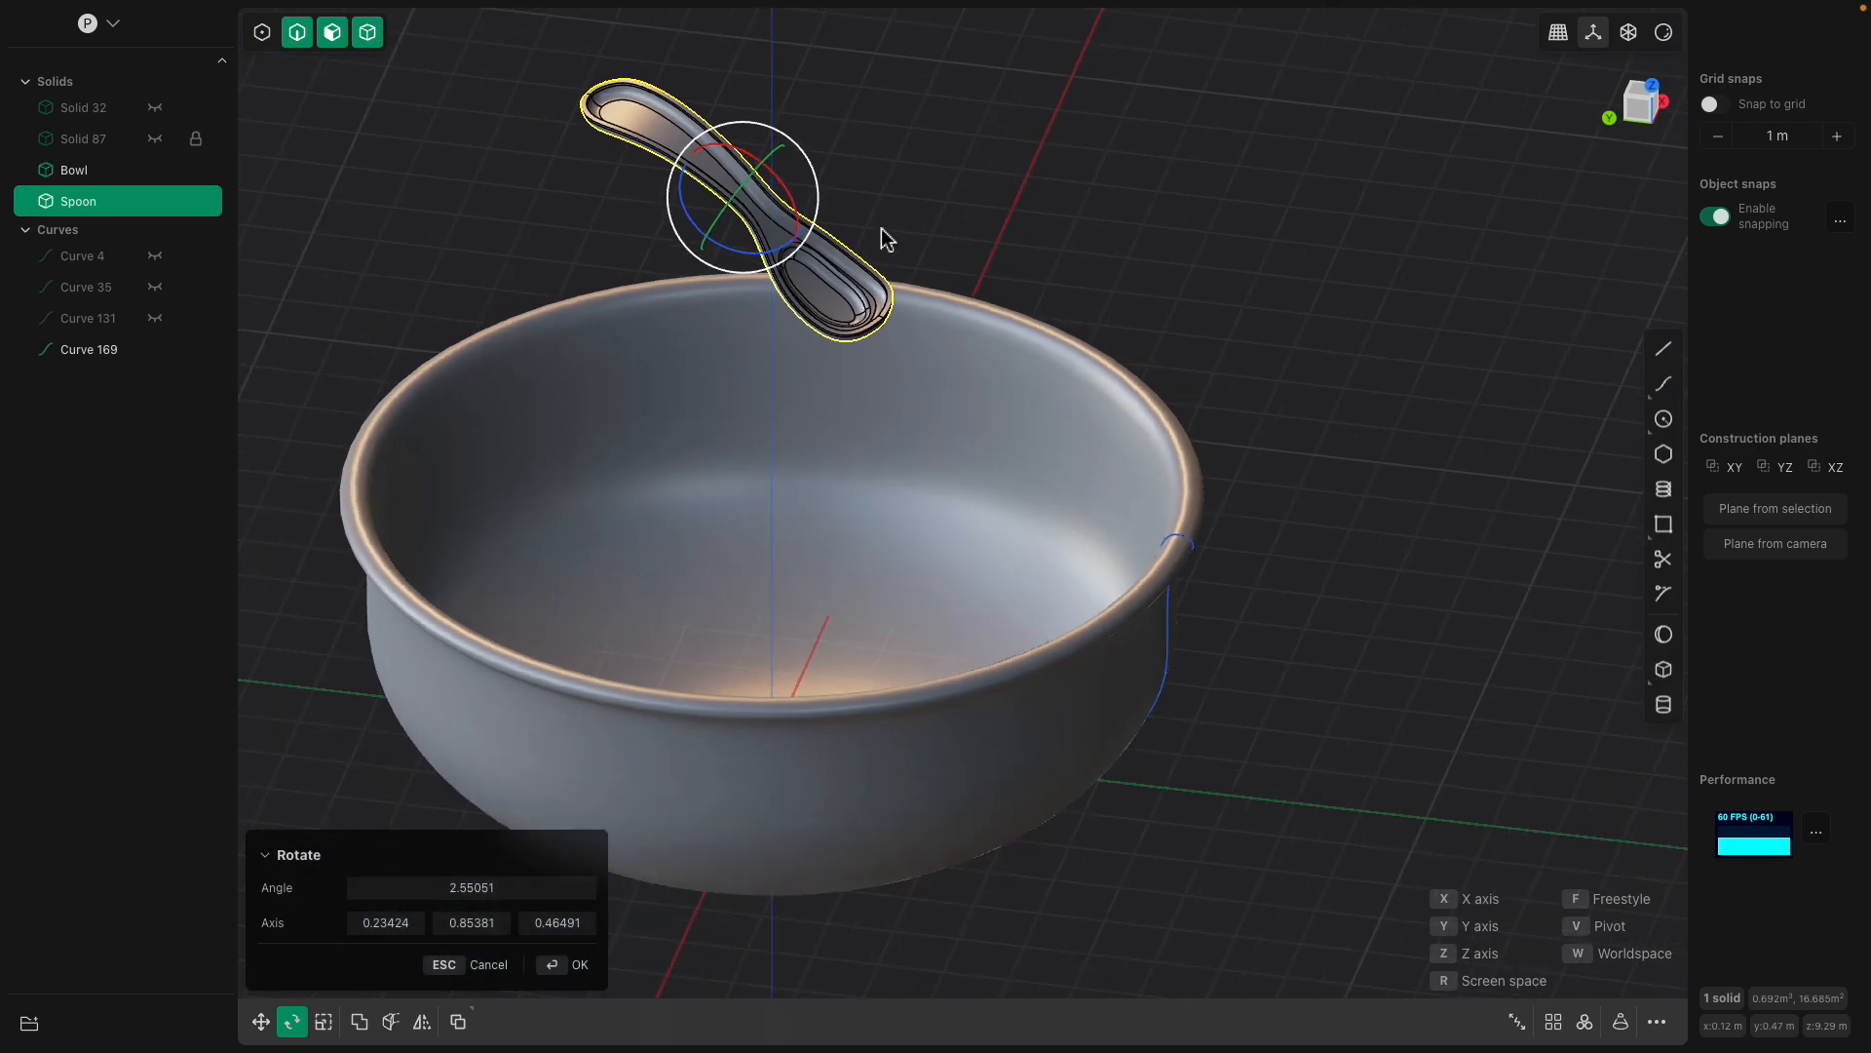
Scale the spoon up uniformly to about twice its size.
{"action": "key", "text": "s"}
{"action": "mouse_move", "coordinate": [760, 204]}
{"action": "left_mouse_down"}
{"action": "mouse_move", "coordinate": [805, 209]}
{"action": "mouse_move", "coordinate": [787, 212]}
{"action": "left_mouse_up"}
{"action": "scroll", "coordinate": [856, 230], "scroll_direction": "down", "scroll_amount": 3}
Move the spoon by about 2.17 m in X, 3.76 m in Y and -5.19 m in Z so its handle crosses the bowl's rim.
{"action": "left_click_drag", "start_coordinate": [838, 152], "coordinate": [668, 301]}
{"action": "middle_click_drag", "start_coordinate": [671, 299], "coordinate": [766, 280]}
{"action": "scroll", "coordinate": [893, 321], "scroll_direction": "down", "scroll_amount": 2}
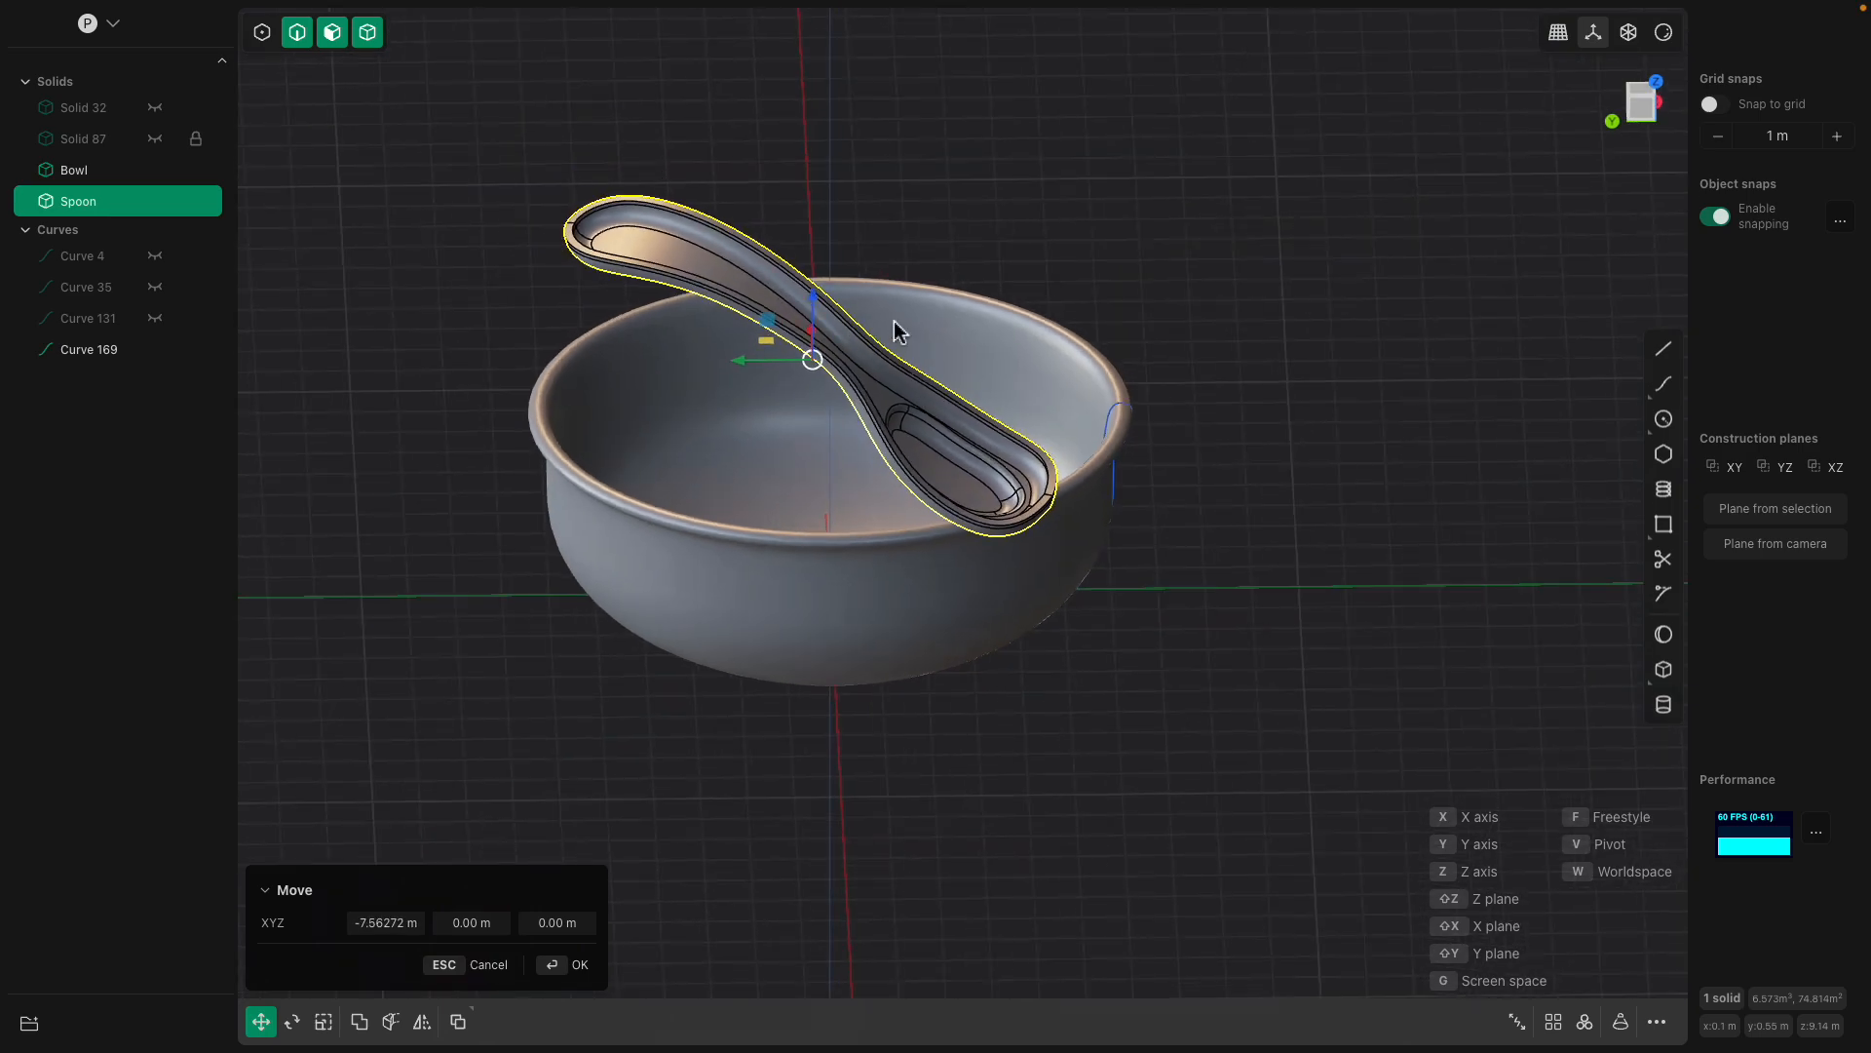
{"action": "middle_click_drag", "start_coordinate": [895, 322], "coordinate": [1044, 335]}
{"action": "key", "text": "g"}
{"action": "left_click", "coordinate": [882, 382]}
{"action": "middle_click_drag", "start_coordinate": [882, 381], "coordinate": [1196, 385]}
{"action": "key", "text": "g"}
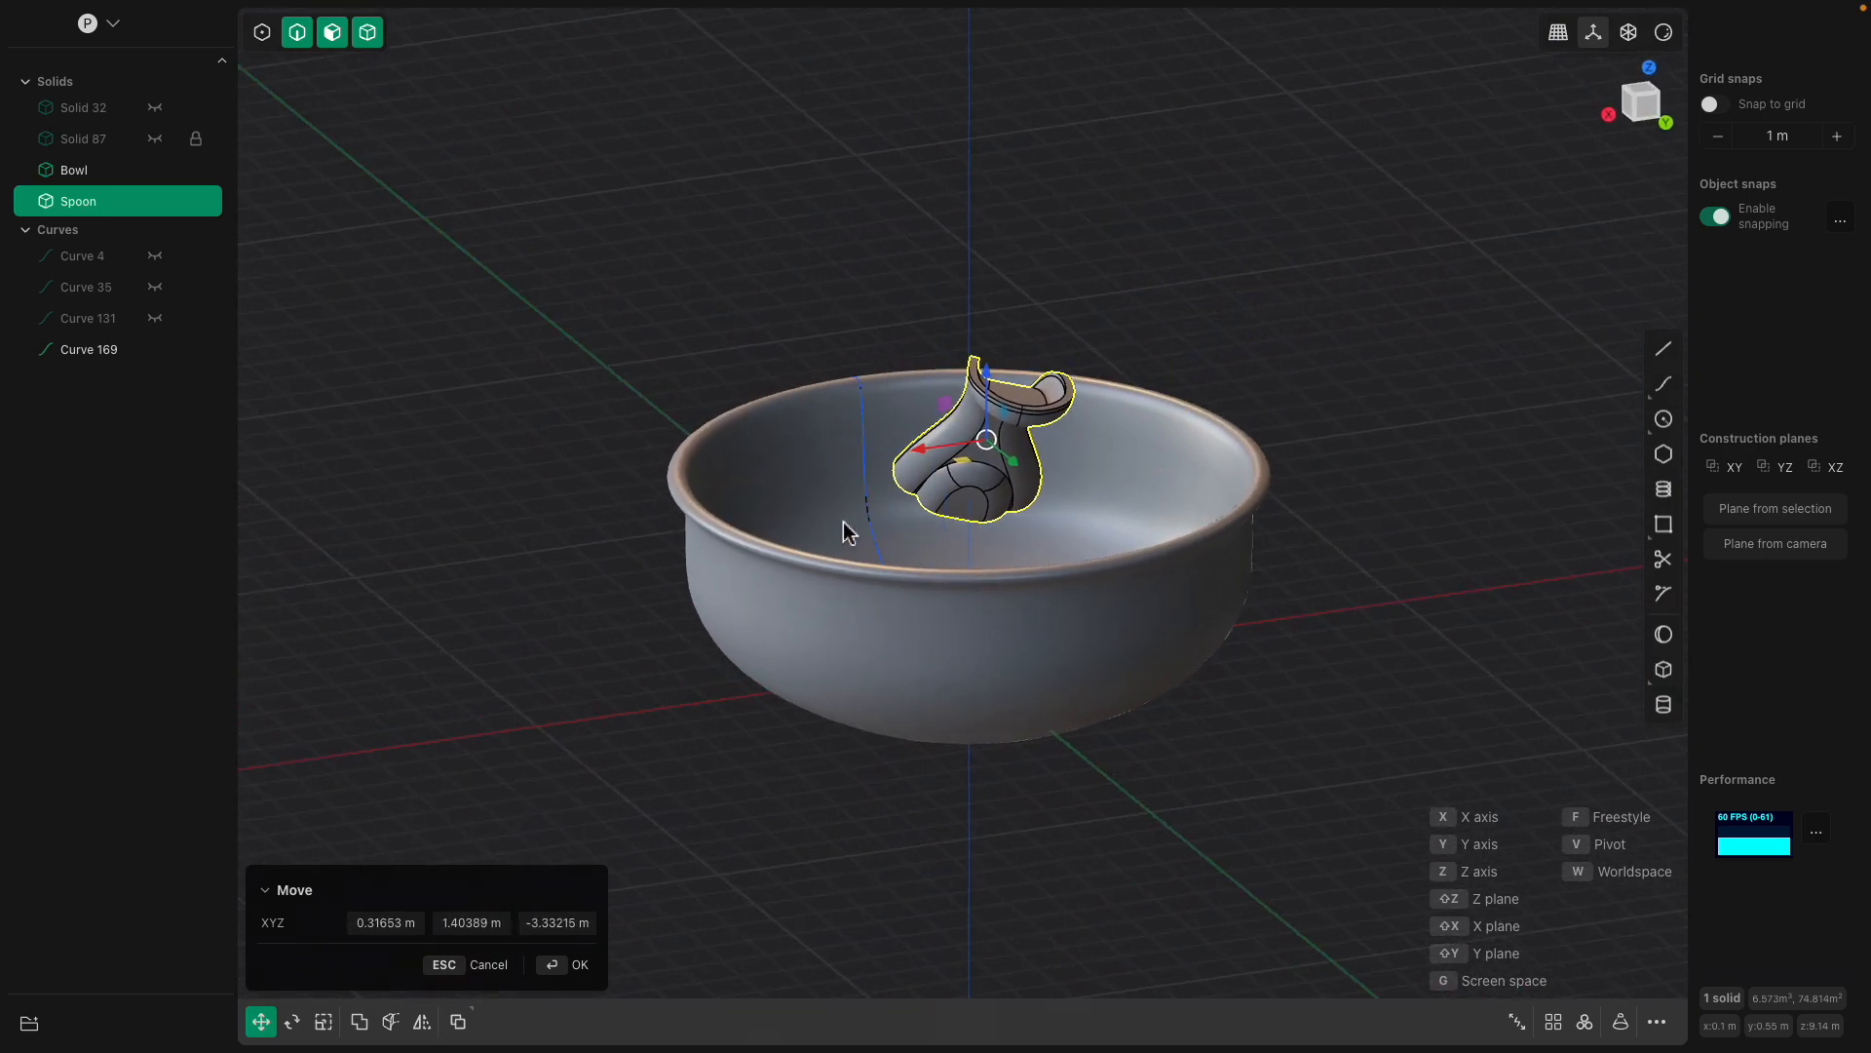
{"action": "middle_click_drag", "start_coordinate": [844, 530], "coordinate": [877, 487]}
{"action": "middle_click_drag", "start_coordinate": [718, 517], "coordinate": [875, 414]}
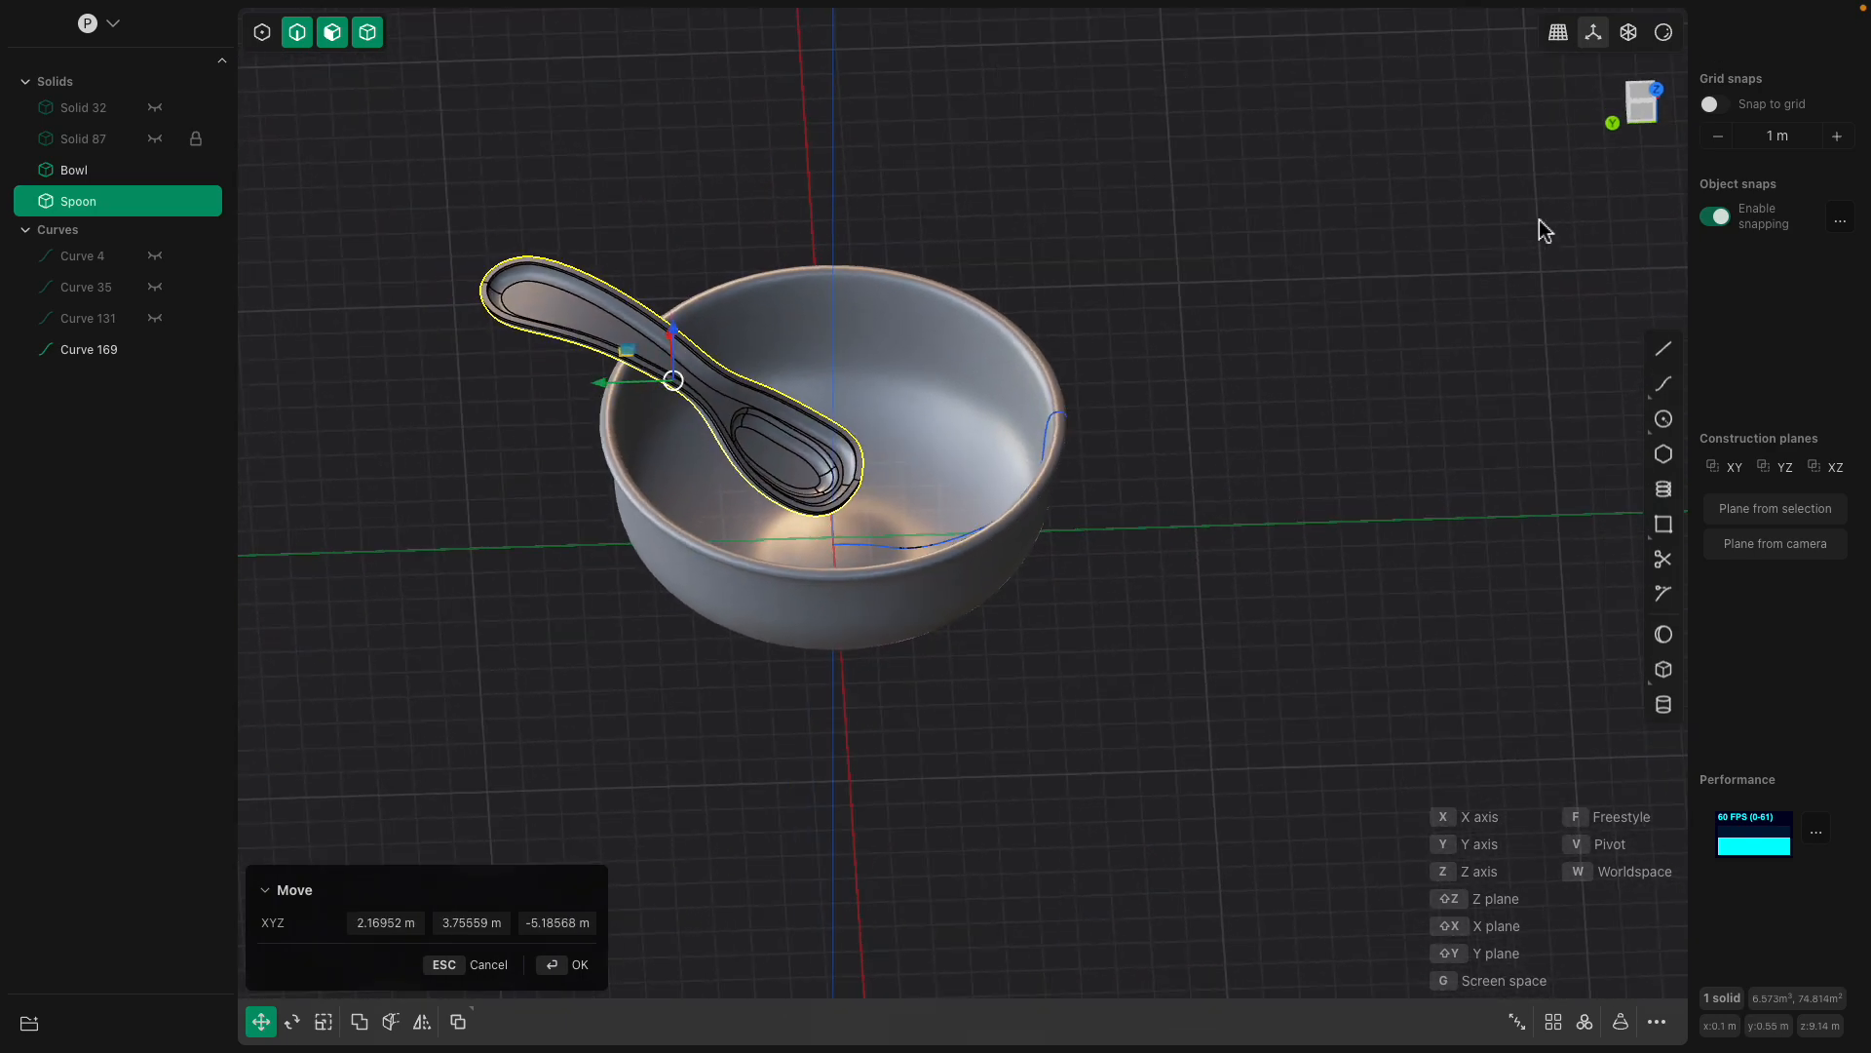
Rotate the spoon about 19.3 degrees around a nearly Y-aligned axis, working from the top view.
{"action": "left_click", "coordinate": [1640, 94]}
{"action": "key", "text": "r"}
{"action": "mouse_move", "coordinate": [1114, 292]}
{"action": "left_mouse_down"}
{"action": "mouse_move", "coordinate": [1137, 249]}
{"action": "mouse_move", "coordinate": [1089, 274]}
{"action": "mouse_move", "coordinate": [1119, 292]}
{"action": "left_mouse_up"}
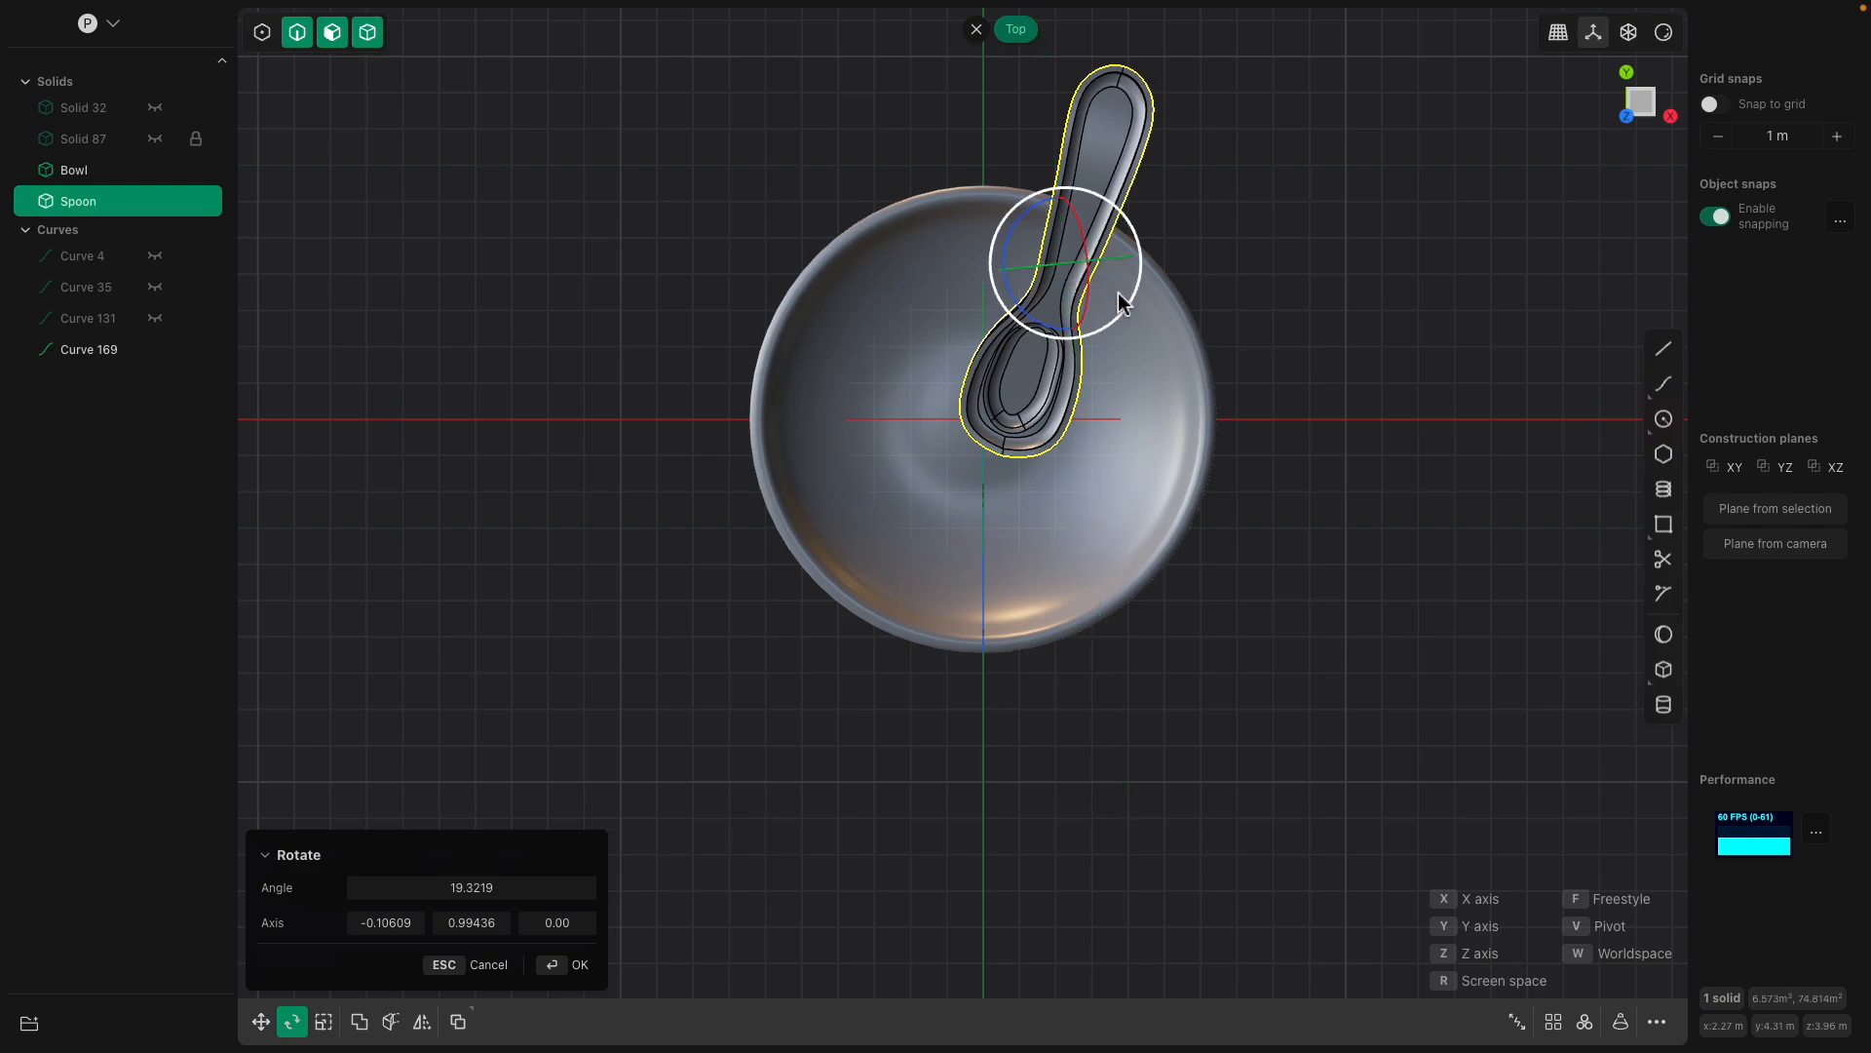
{"action": "scroll", "coordinate": [1131, 307], "scroll_direction": "up", "scroll_amount": 5}
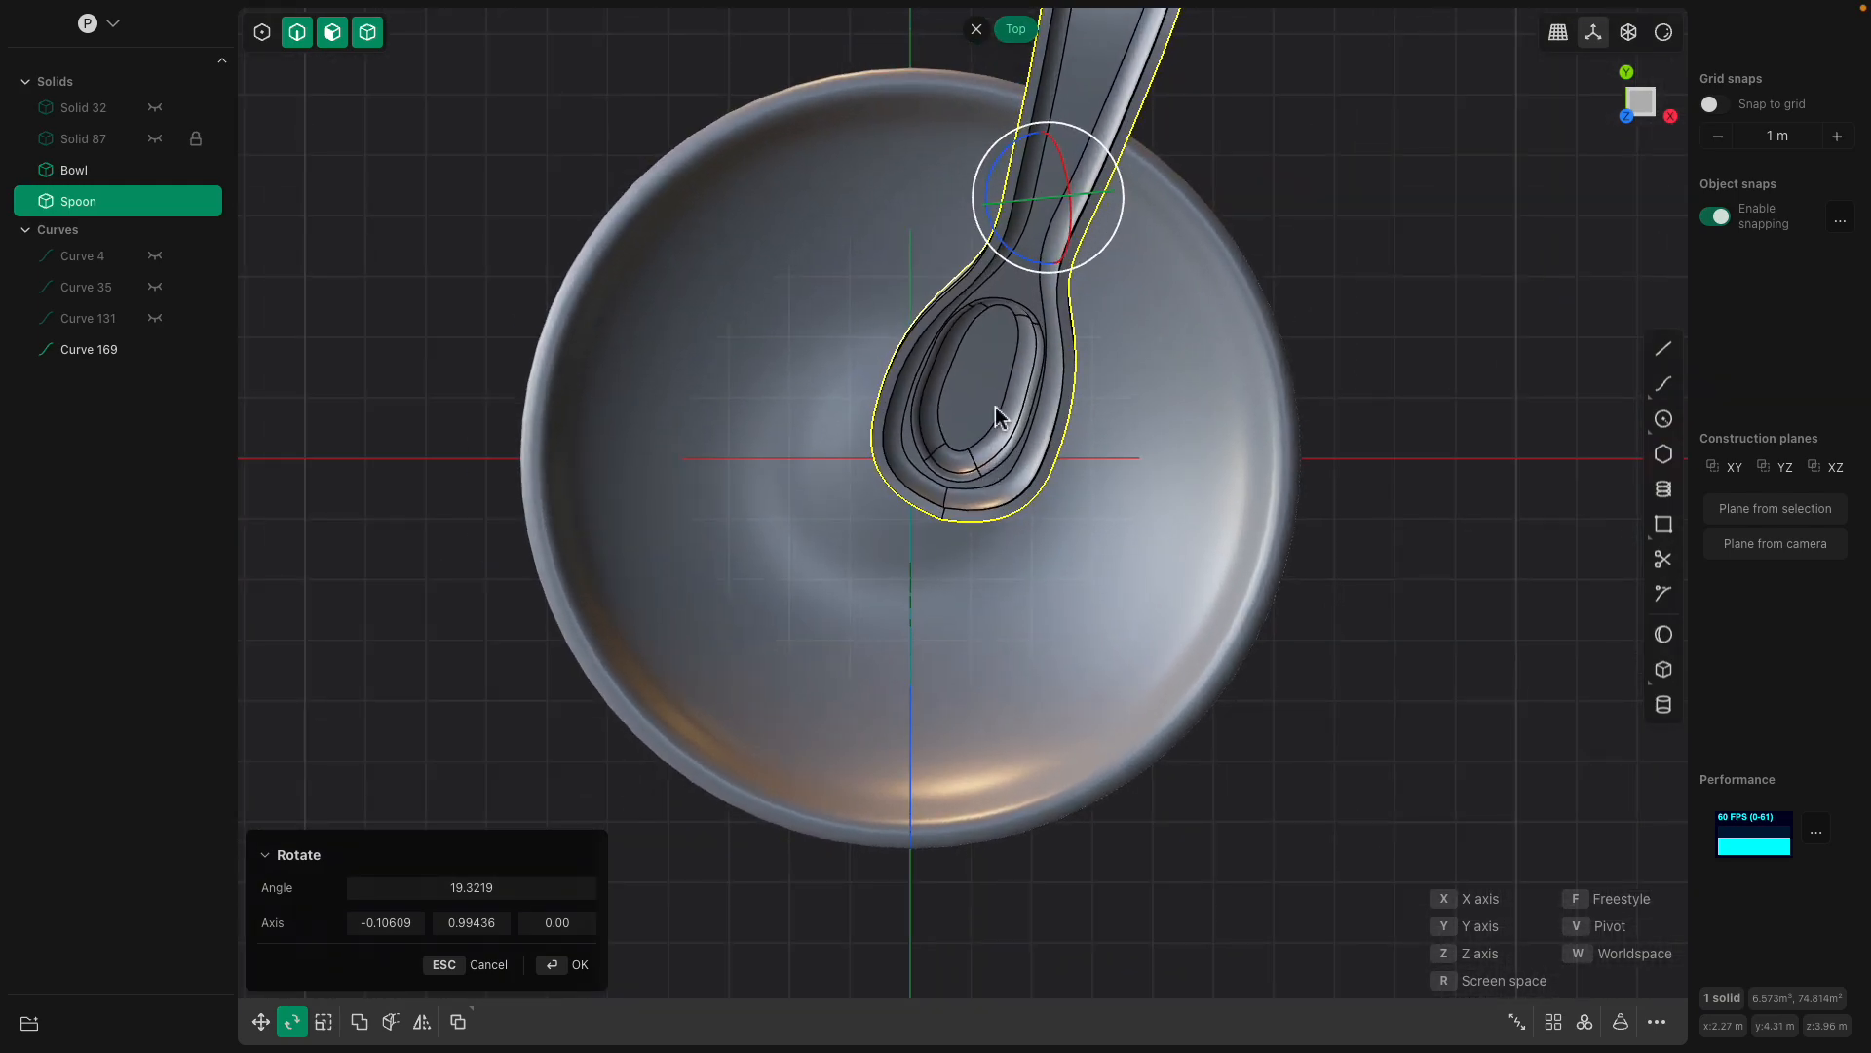
{"action": "middle_click_drag", "start_coordinate": [995, 406], "coordinate": [931, 566], "text": "shift"}
{"action": "scroll", "coordinate": [895, 635], "scroll_direction": "up", "scroll_amount": 2}
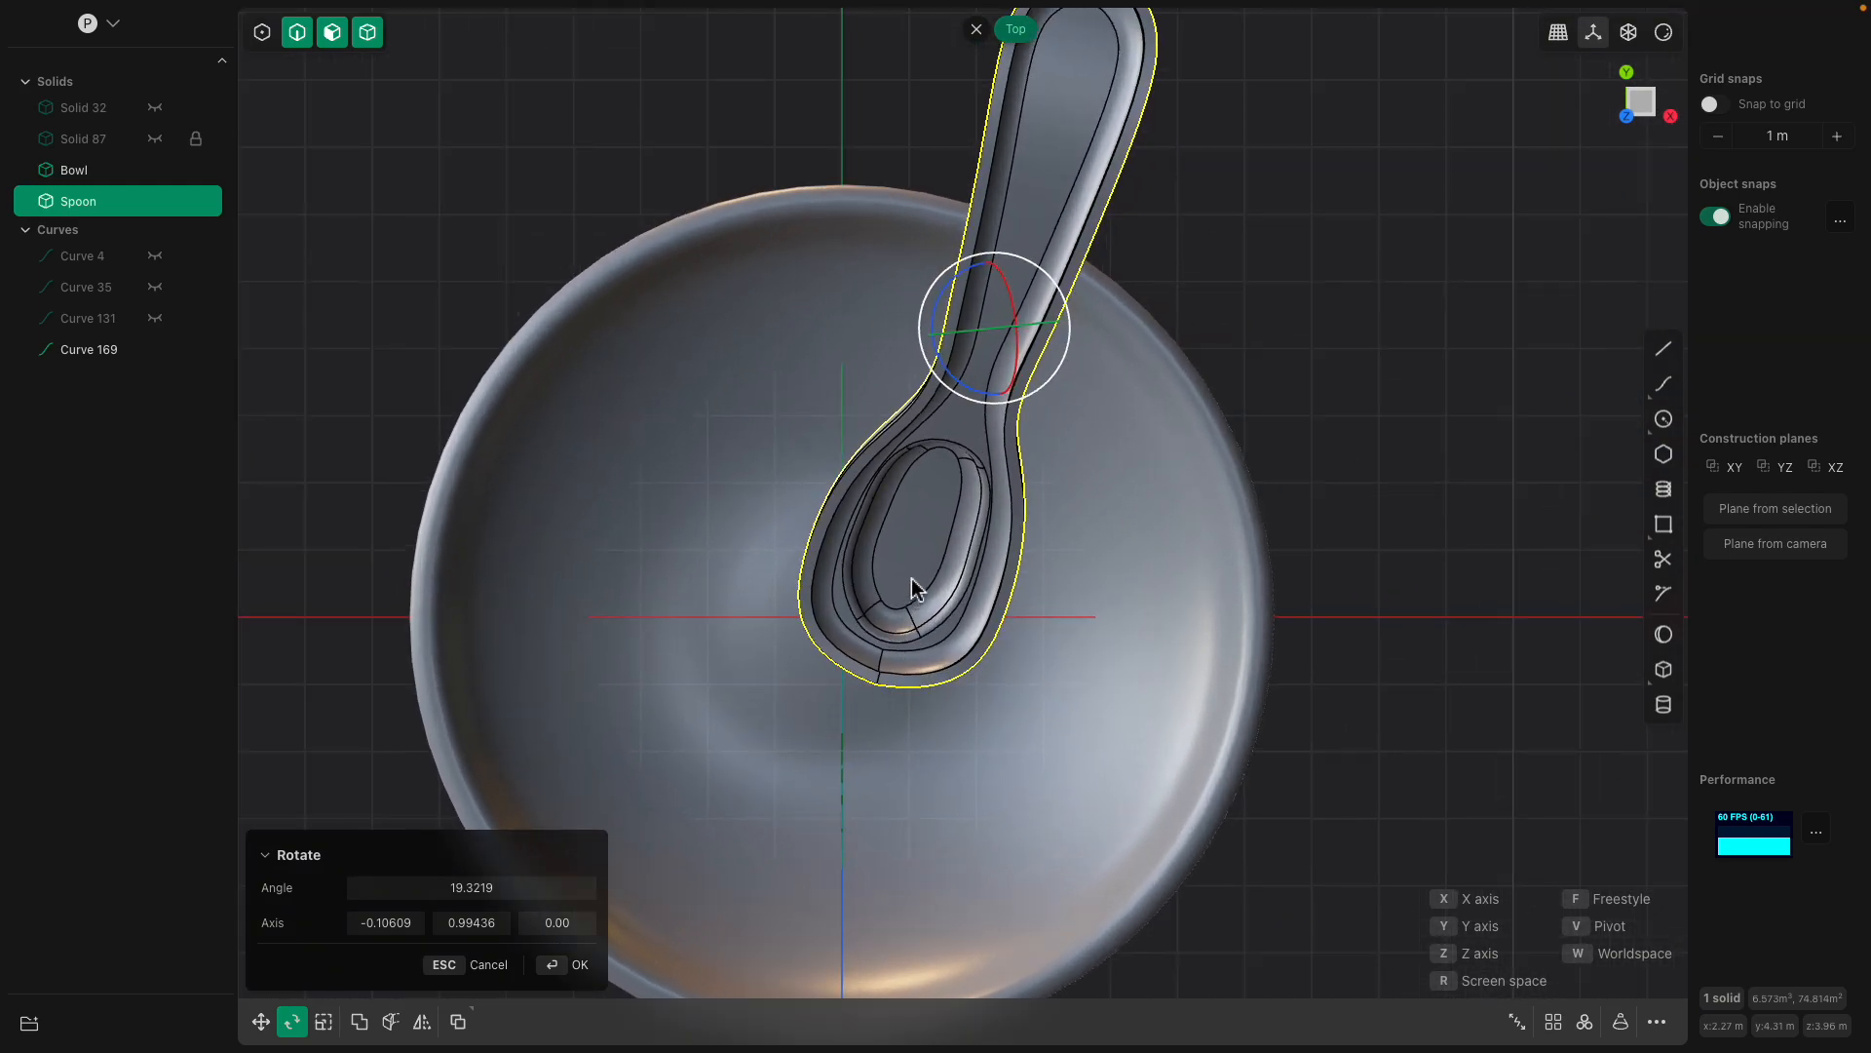
{"action": "scroll", "coordinate": [1082, 115], "scroll_direction": "down", "scroll_amount": 1}
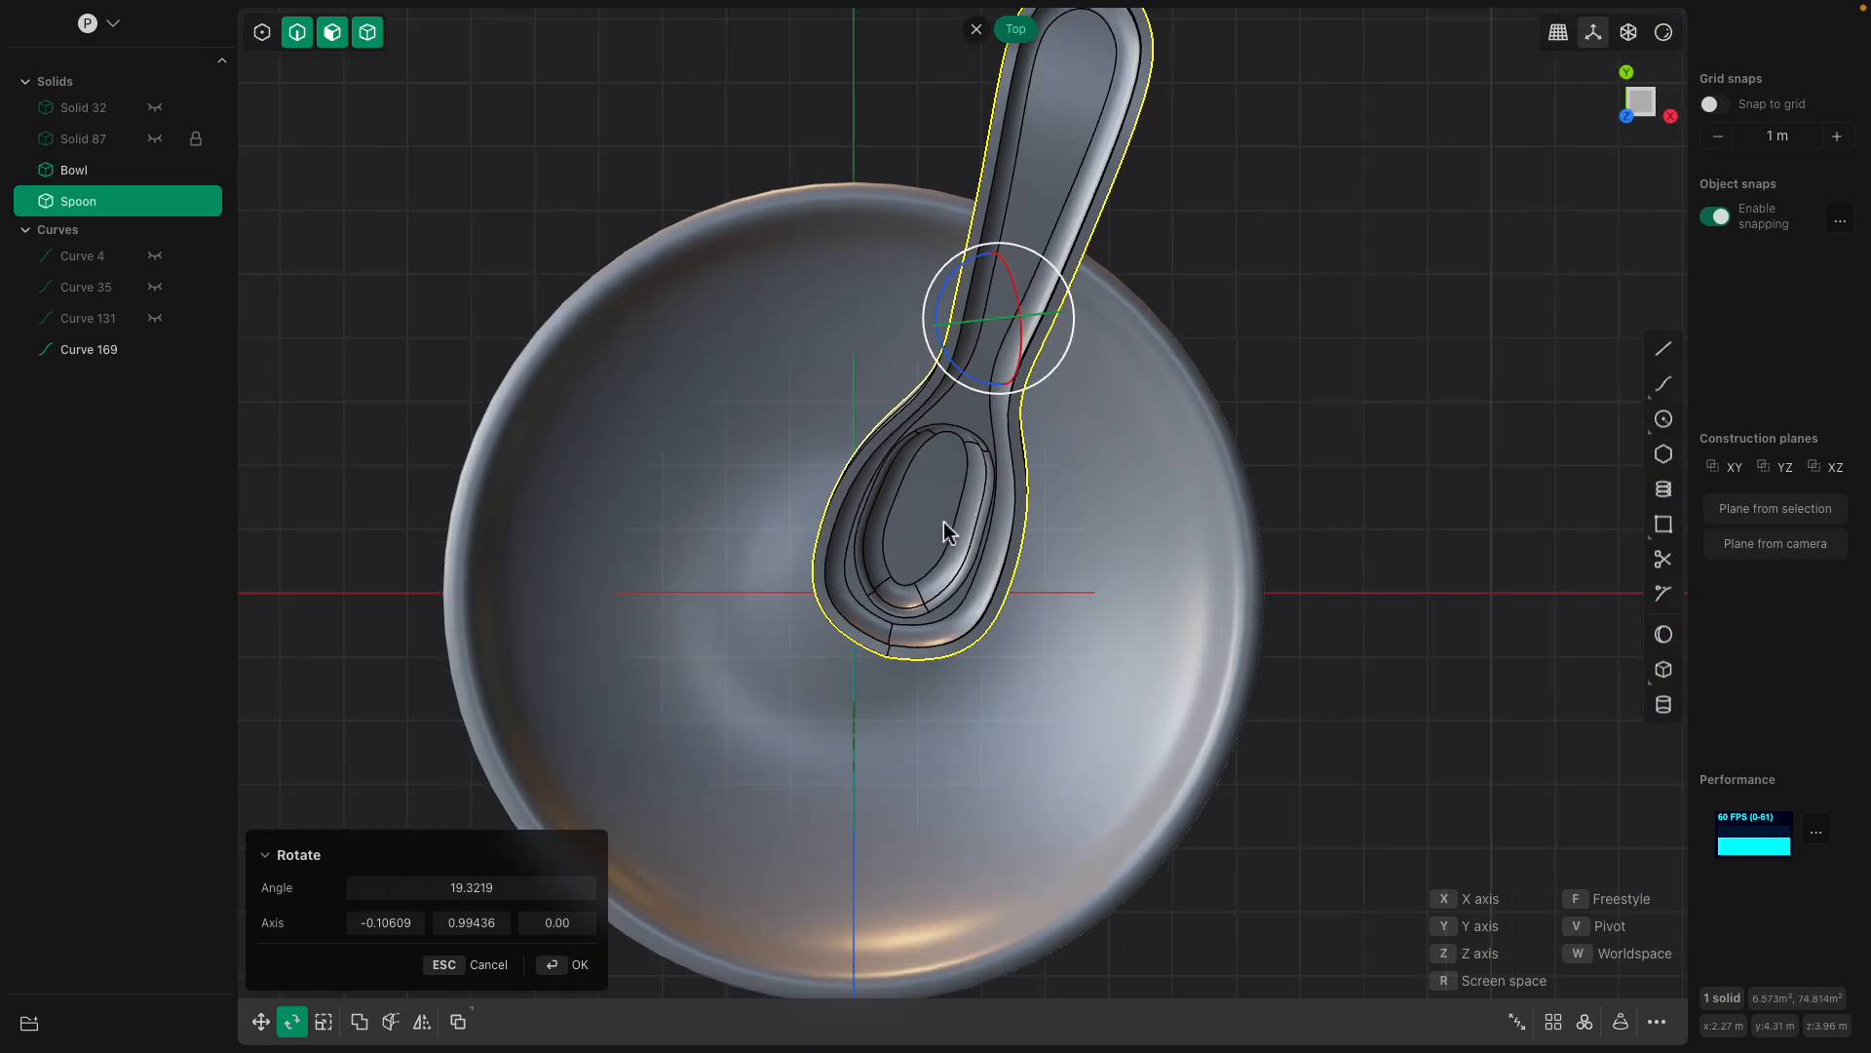
{"action": "middle_click_drag", "start_coordinate": [944, 523], "coordinate": [894, 618], "text": "shift"}
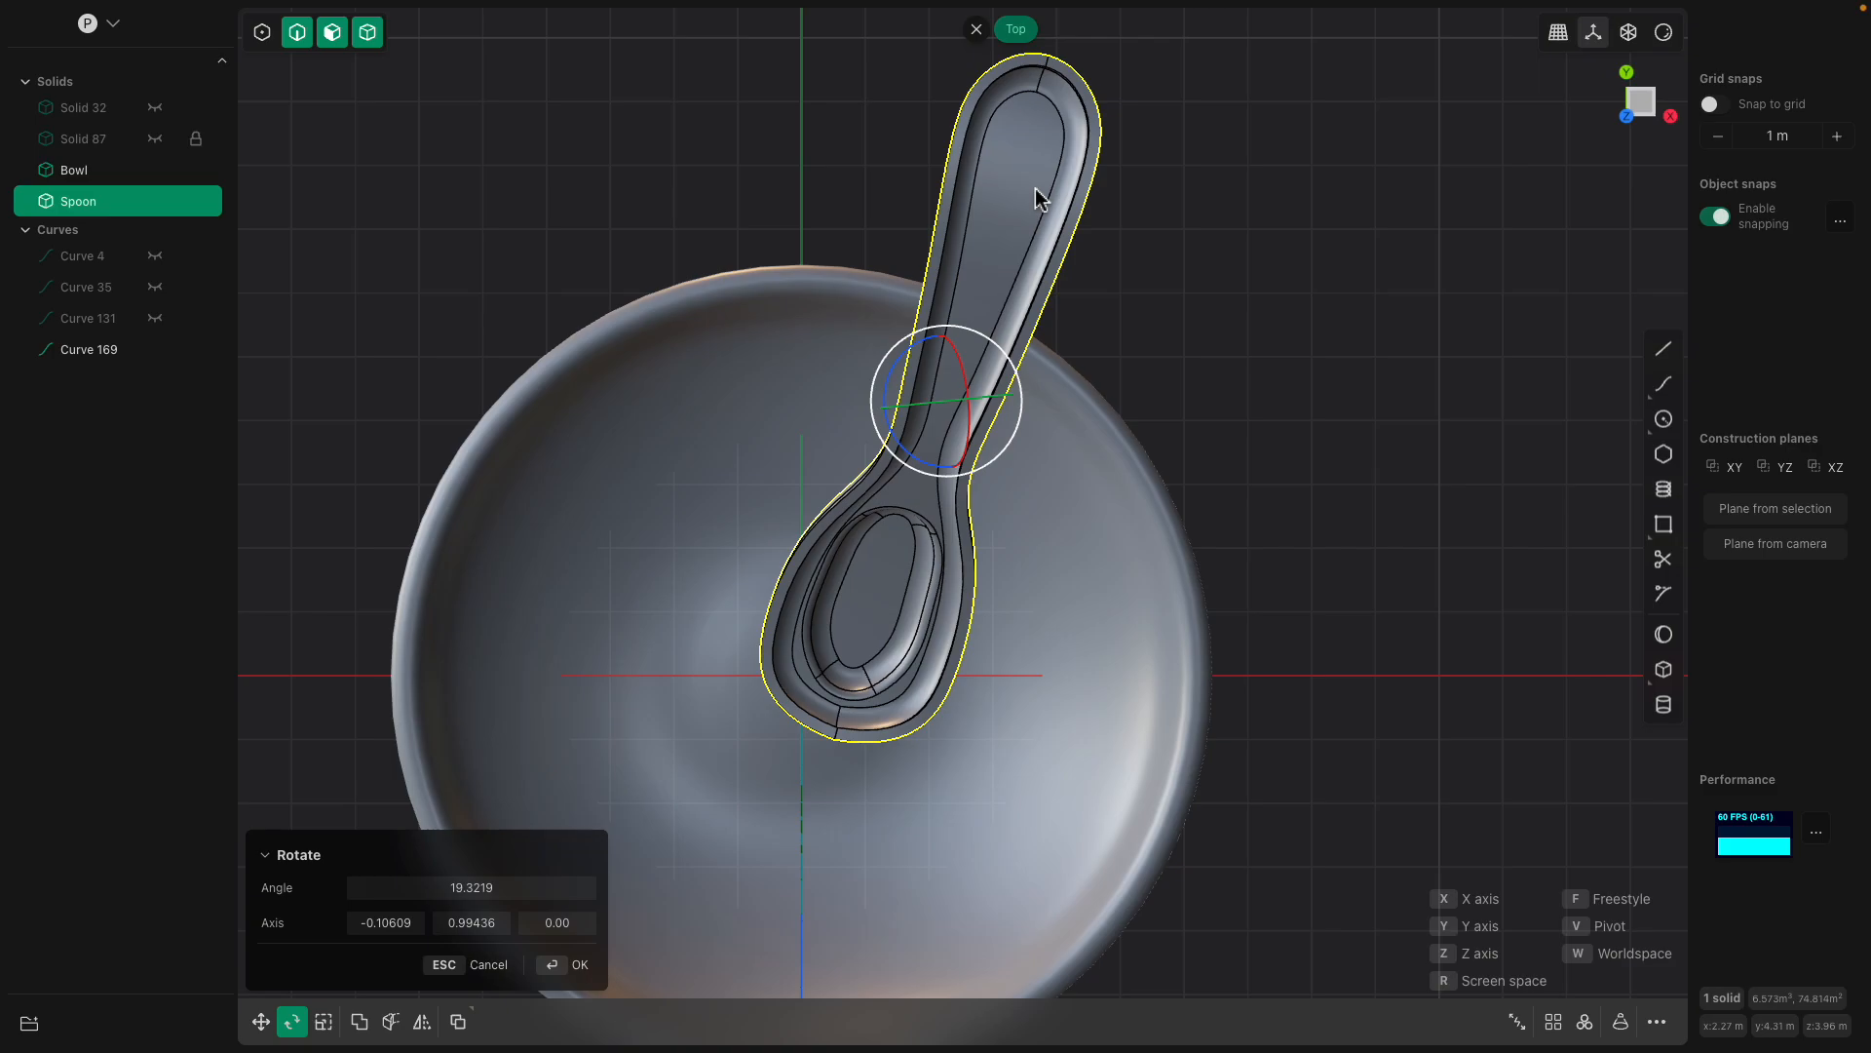
Raise the spoon about 1.28 m along the Z axis so its handle clears the bowl's rim.
{"action": "middle_click_drag", "start_coordinate": [1035, 189], "coordinate": [1232, 485]}
{"action": "middle_click_drag", "start_coordinate": [529, 322], "coordinate": [530, 276]}
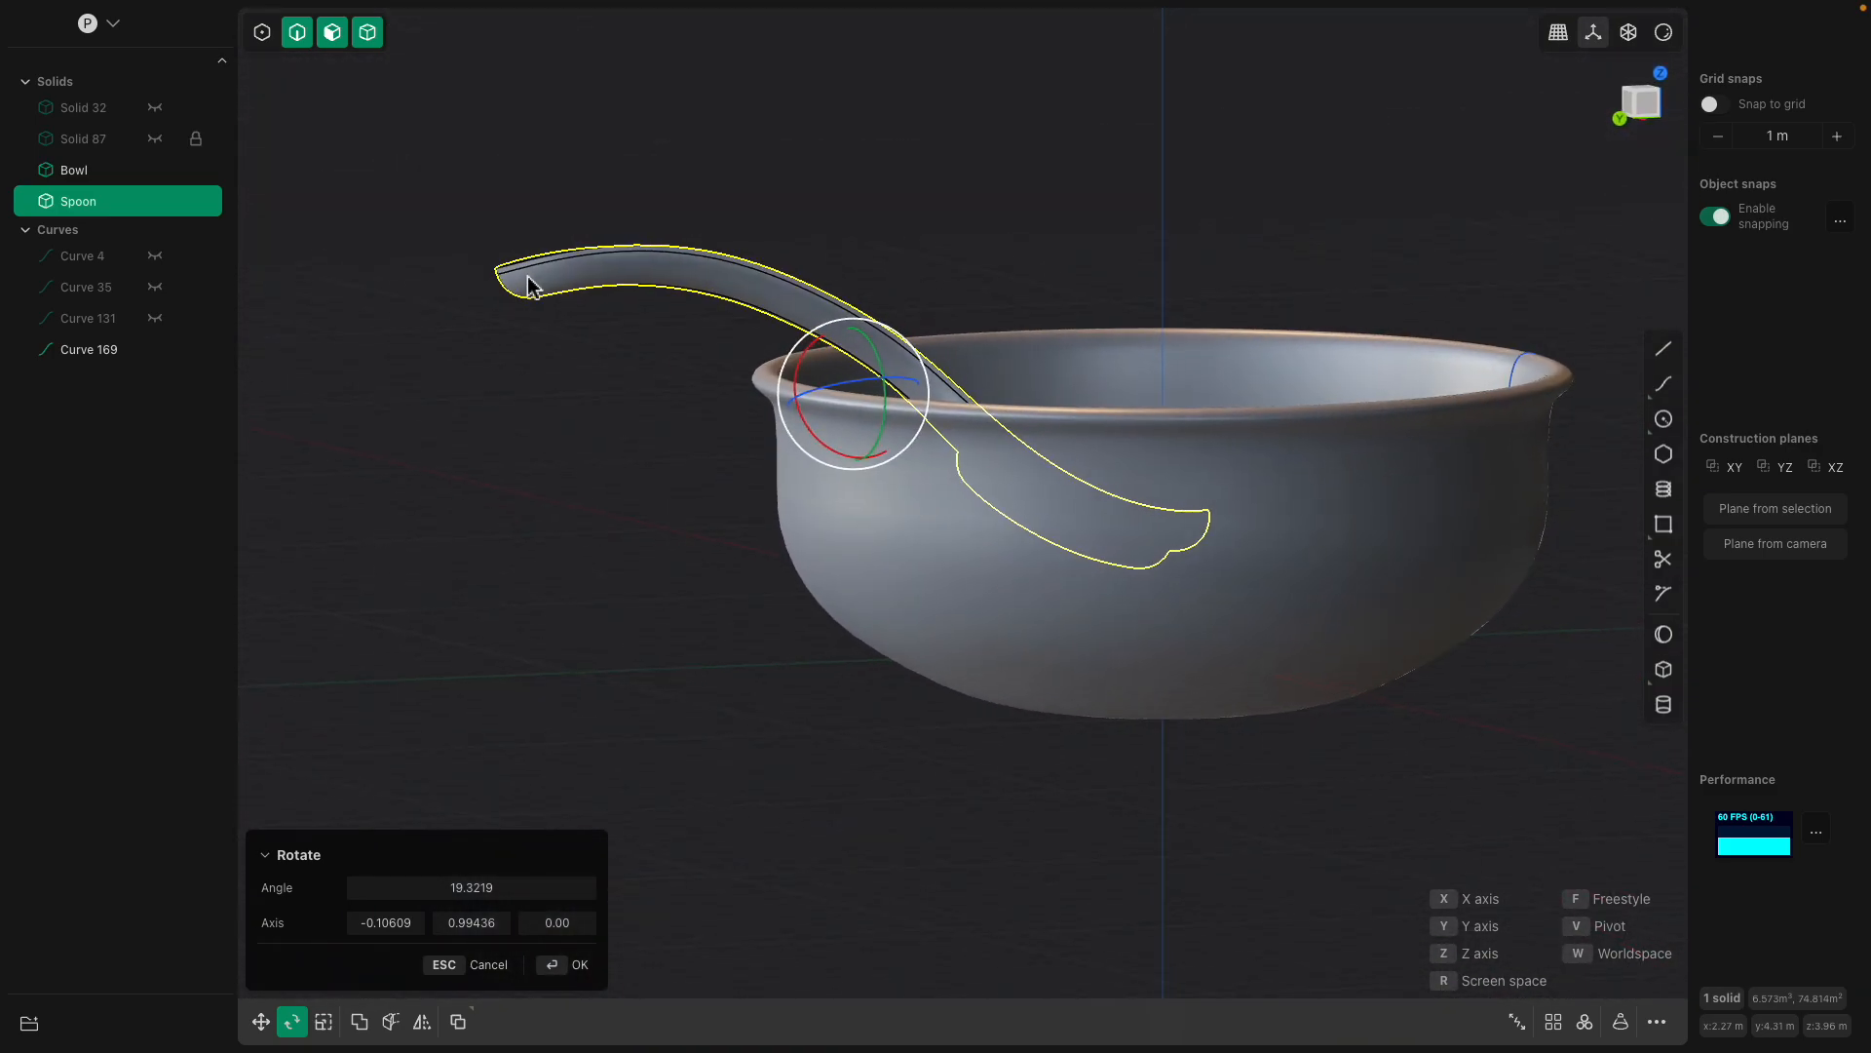
{"action": "key", "text": "g"}
{"action": "left_click_drag", "start_coordinate": [853, 334], "coordinate": [696, 241]}
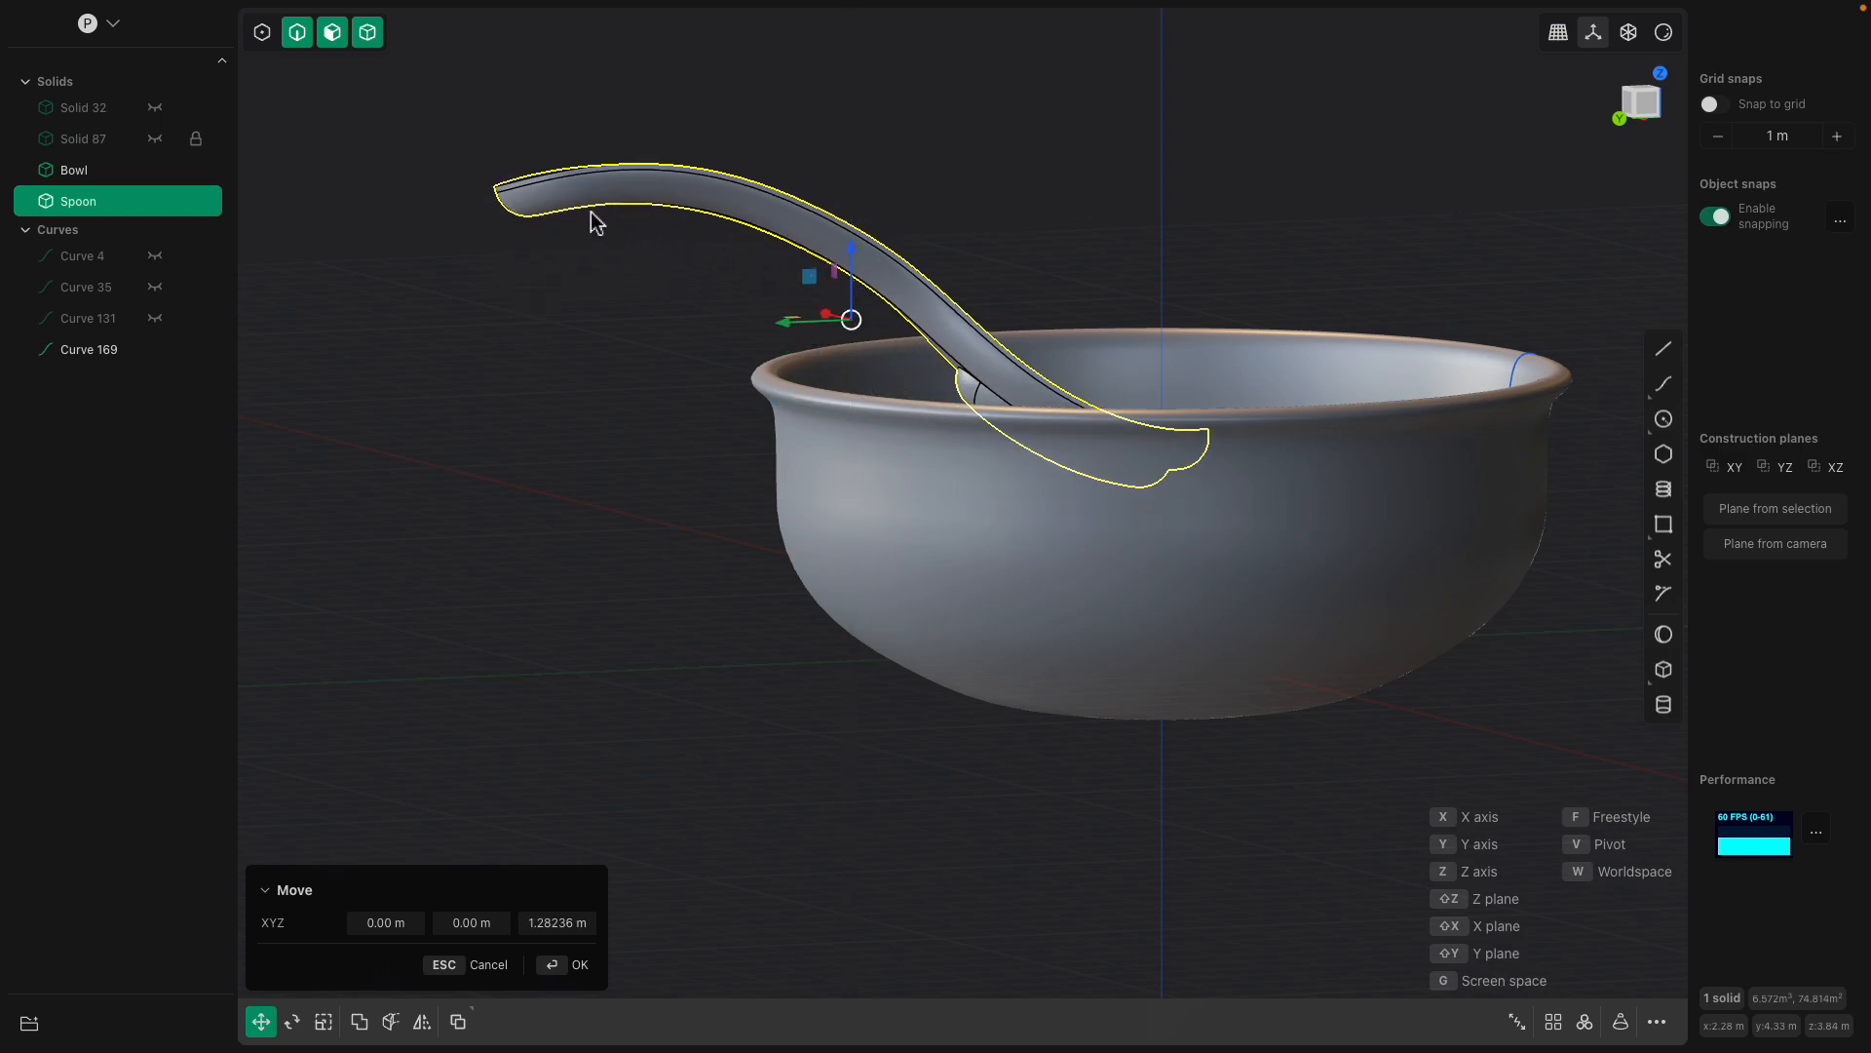
{"action": "middle_click_drag", "start_coordinate": [1239, 431], "coordinate": [866, 443]}
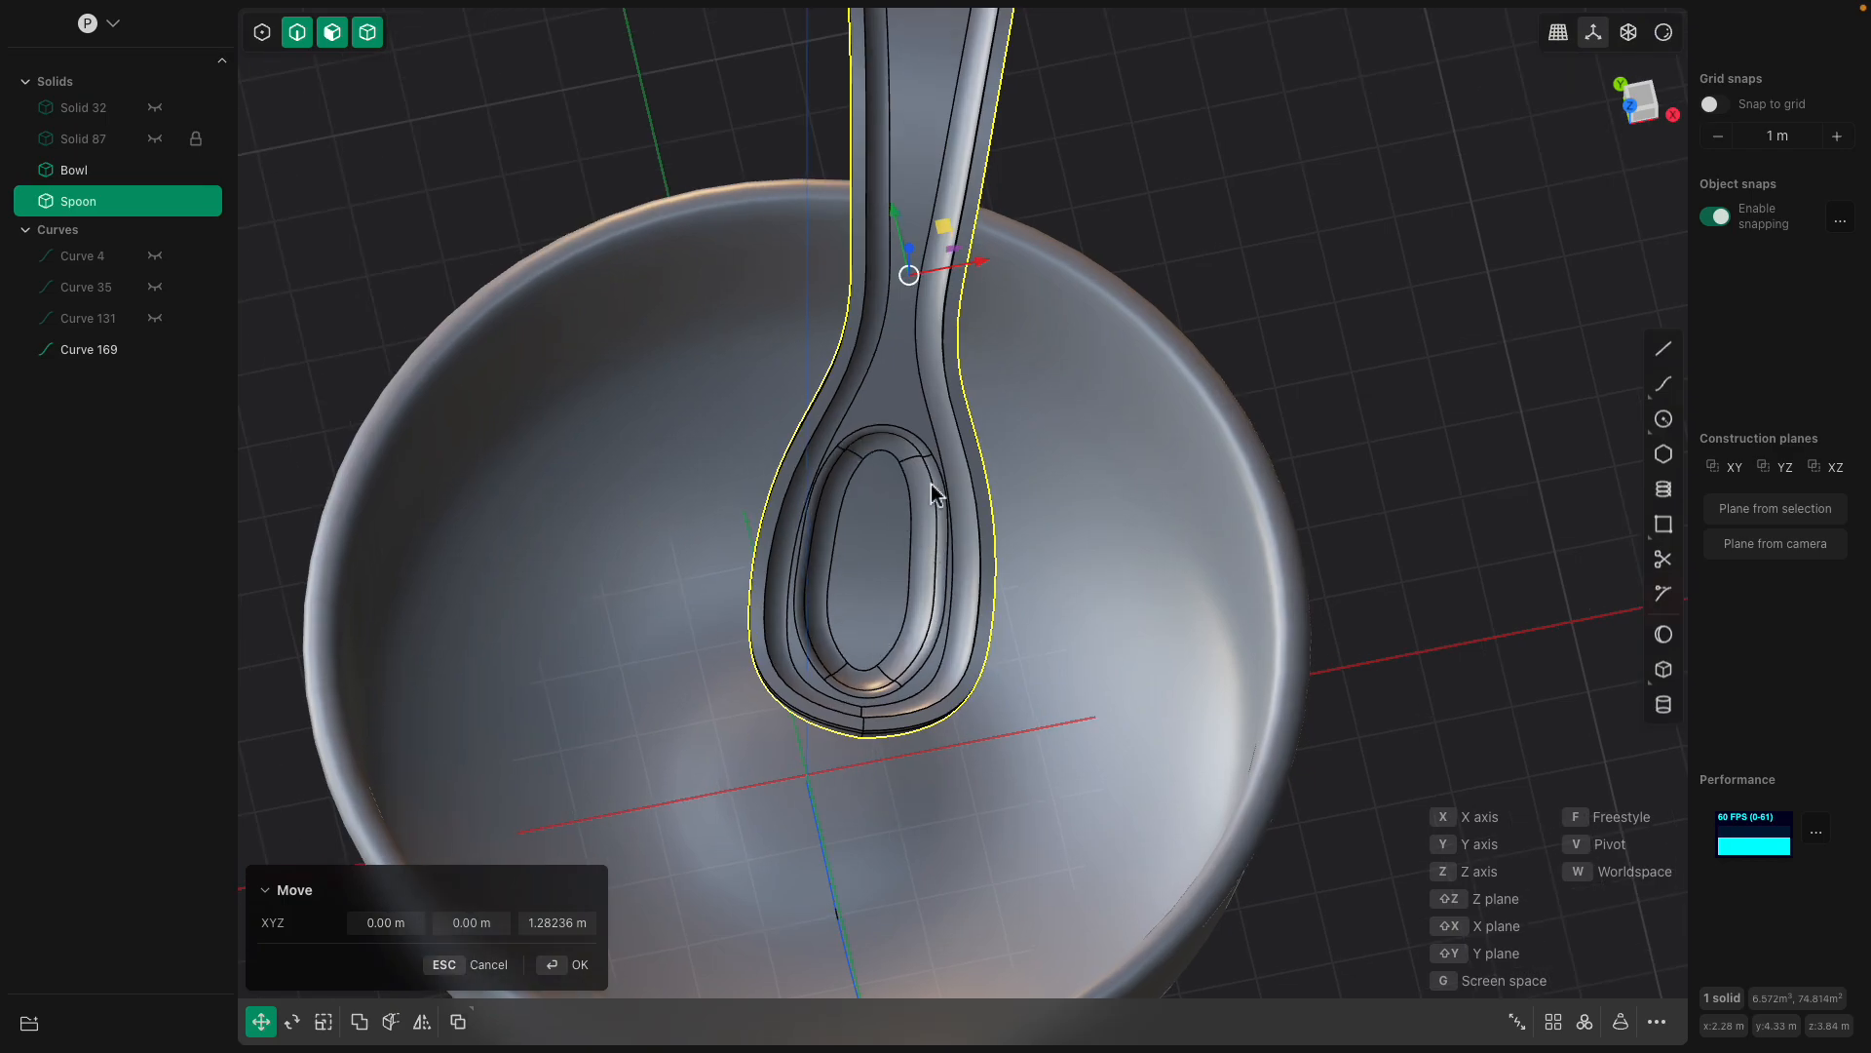
{"action": "middle_click_drag", "start_coordinate": [871, 529], "coordinate": [944, 484]}
{"action": "left_click", "coordinate": [926, 366]}
{"action": "key", "text": "f"}
{"action": "key", "text": "Escape"}
{"action": "key", "text": "Escape"}
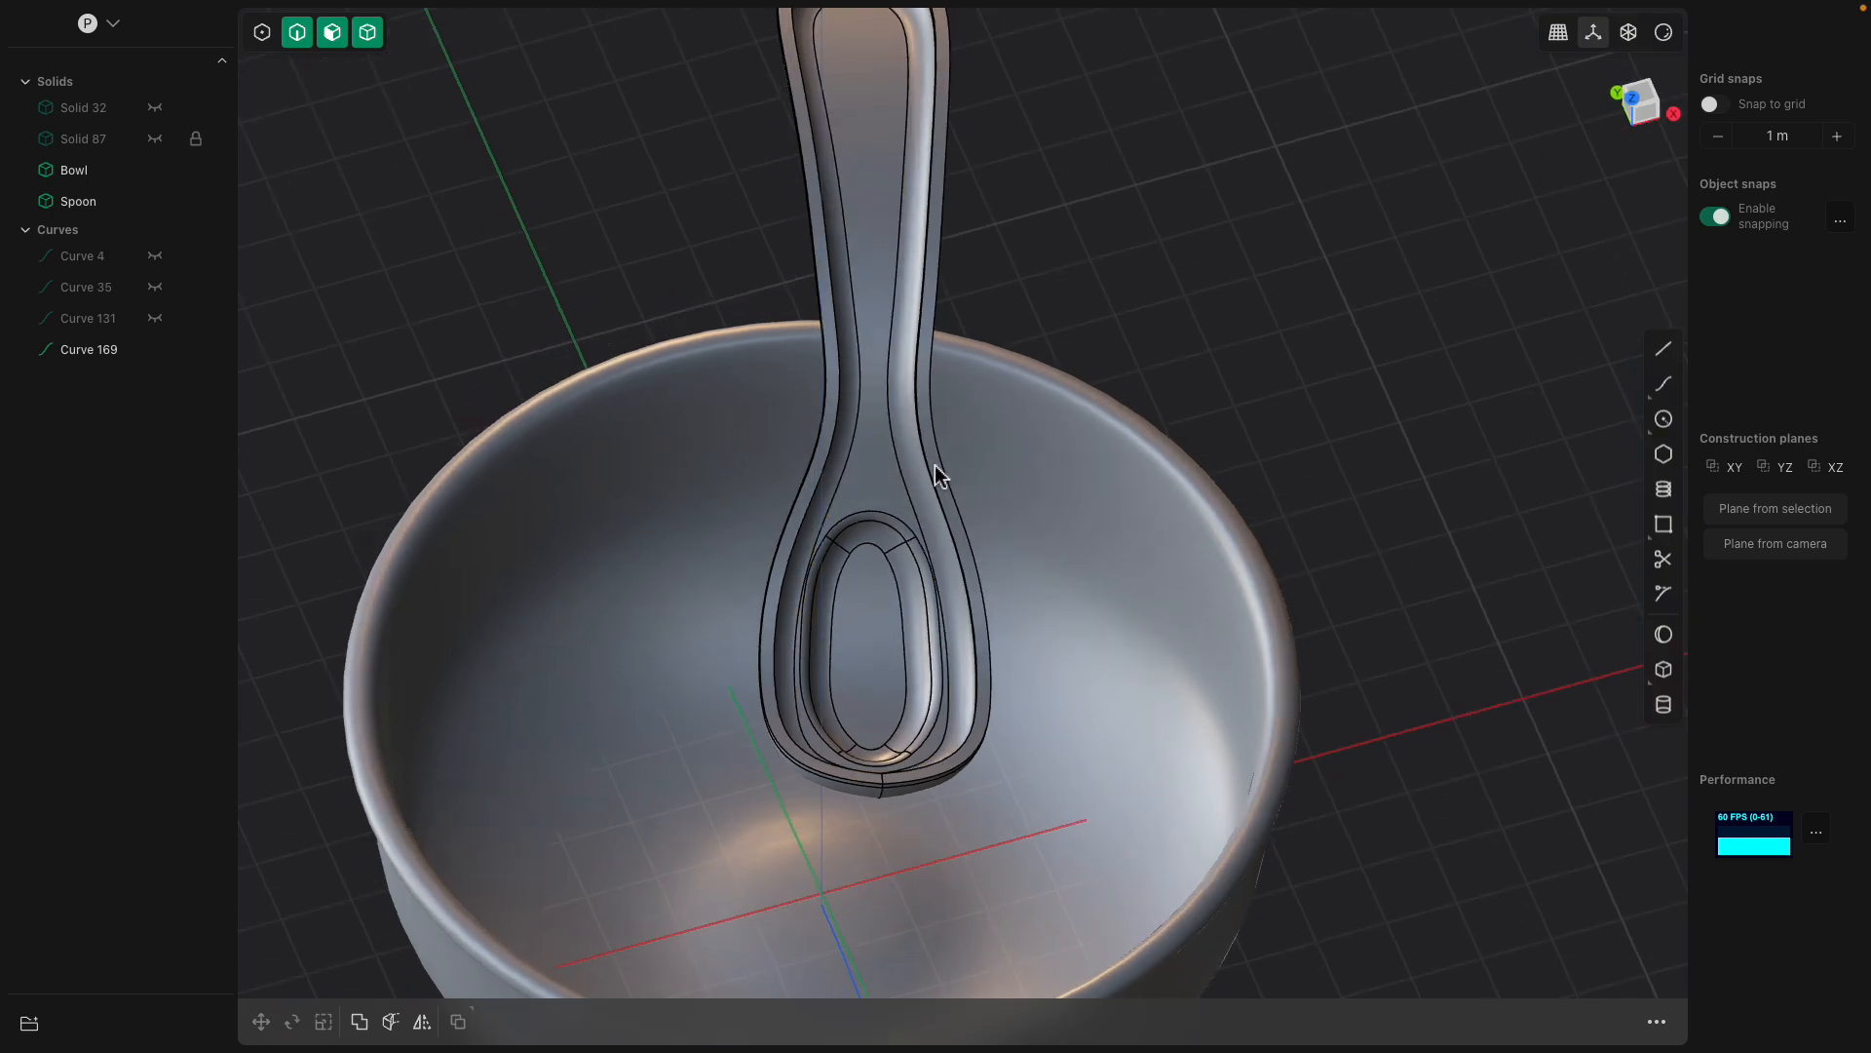
{"action": "left_click", "coordinate": [922, 470]}
{"action": "key", "text": "f"}
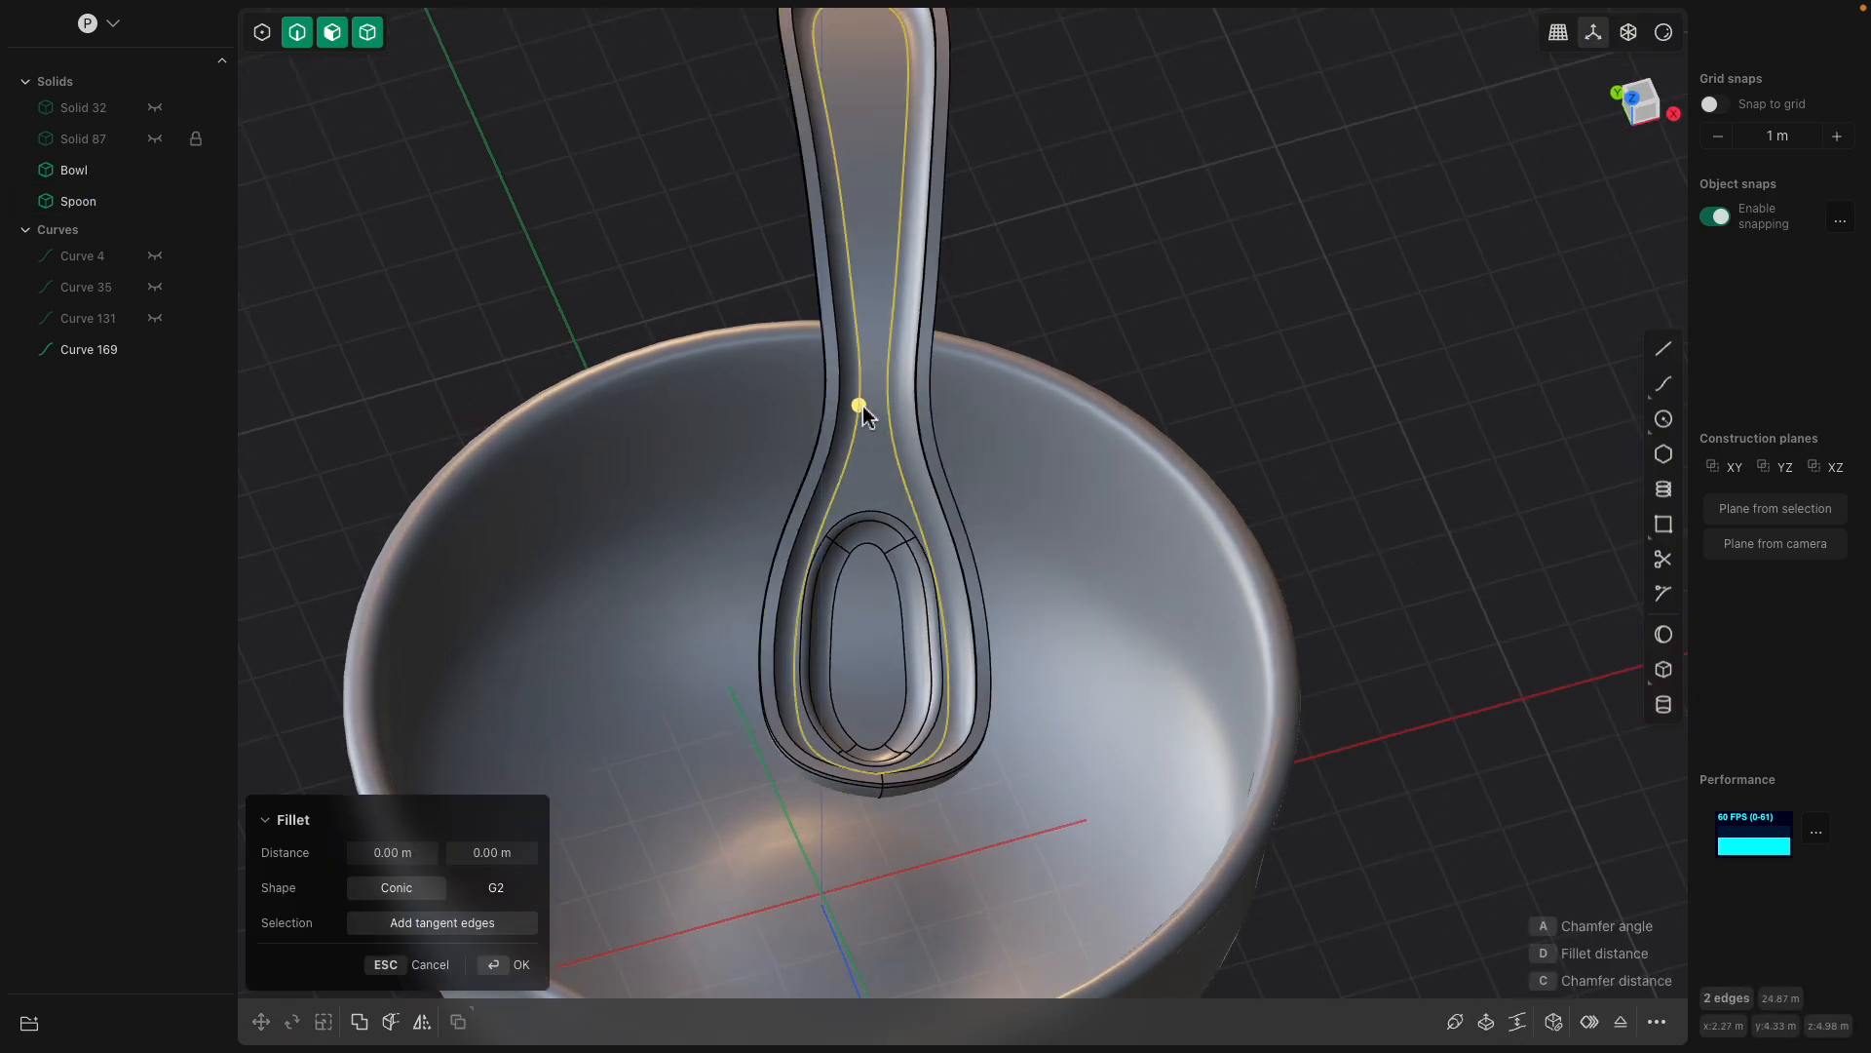
{"action": "key", "text": "Escape"}
{"action": "key", "text": "Escape"}
{"action": "middle_click_drag", "start_coordinate": [864, 414], "coordinate": [875, 497]}
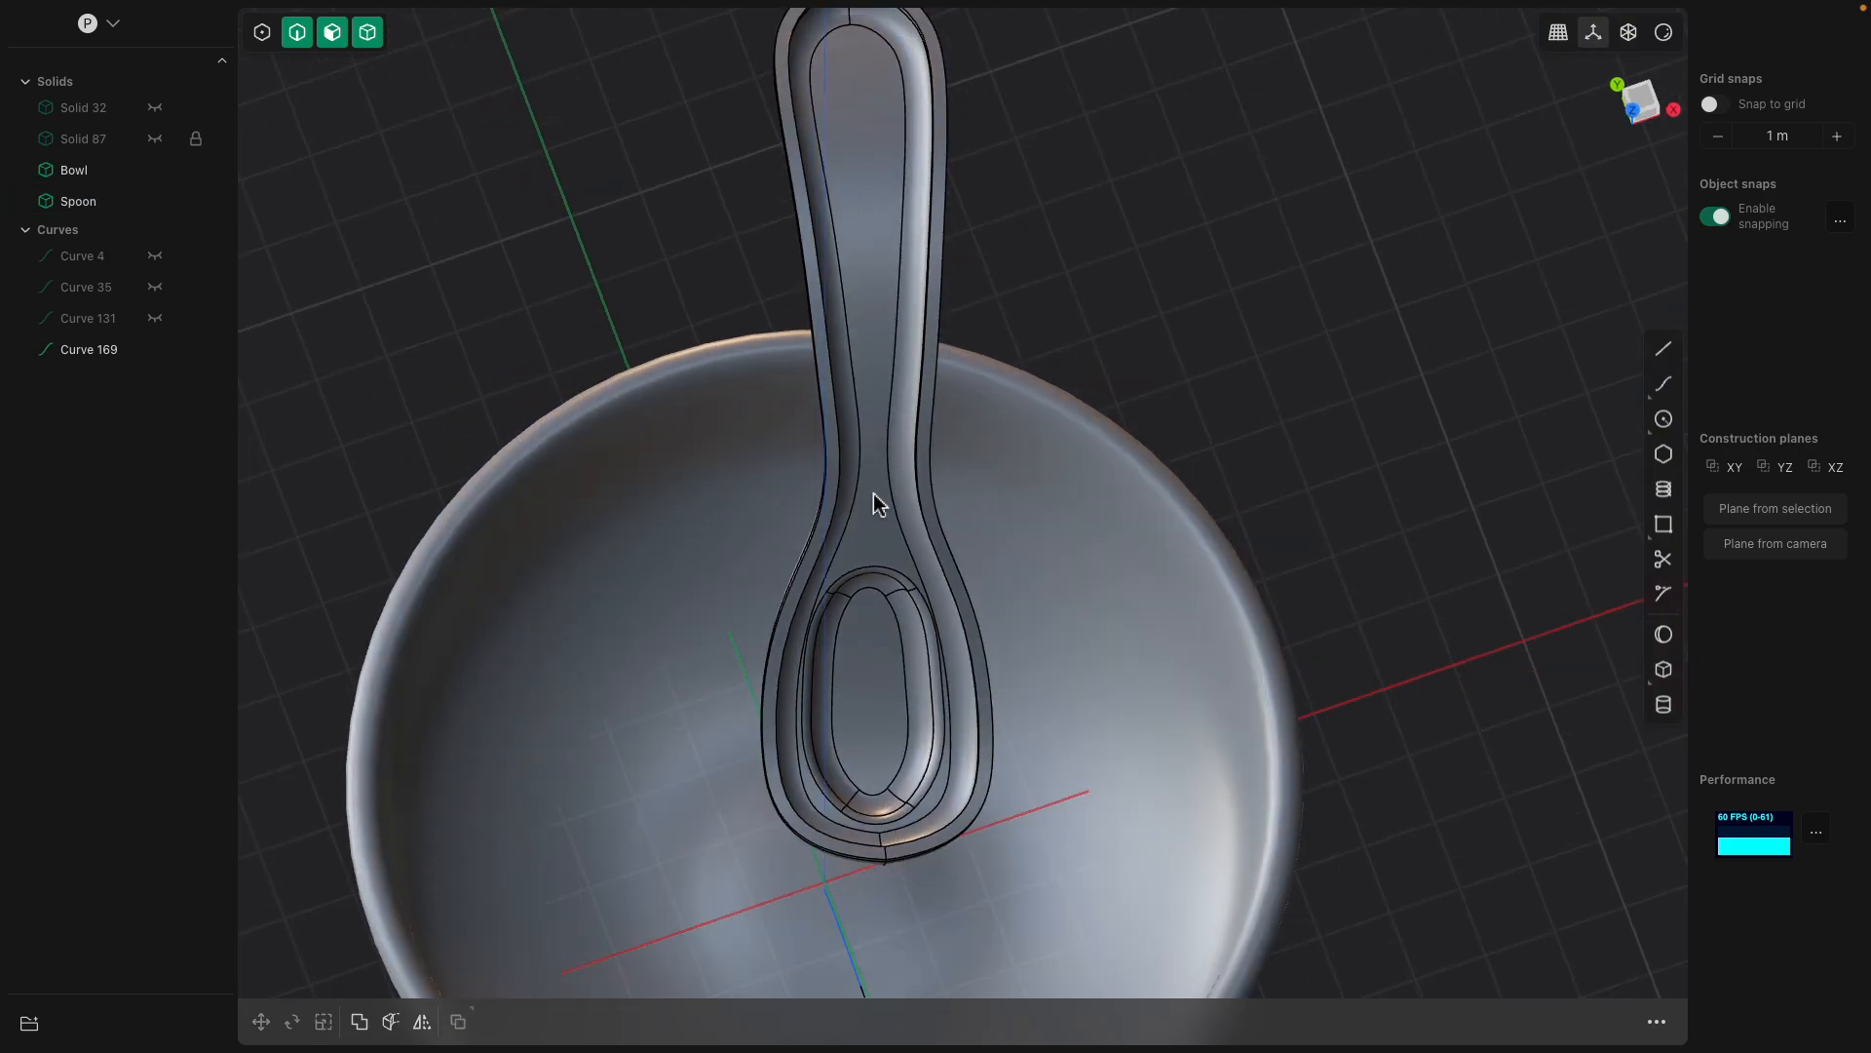
Move the spoon lower and outward so it rests deeper in the bowl with its handle over the rim.
{"action": "scroll", "coordinate": [873, 493], "scroll_direction": "down", "scroll_amount": 2}
{"action": "middle_click_drag", "start_coordinate": [682, 320], "coordinate": [941, 301]}
{"action": "left_click", "coordinate": [794, 409]}
{"action": "middle_click_drag", "start_coordinate": [794, 409], "coordinate": [953, 406]}
{"action": "key", "text": "g"}
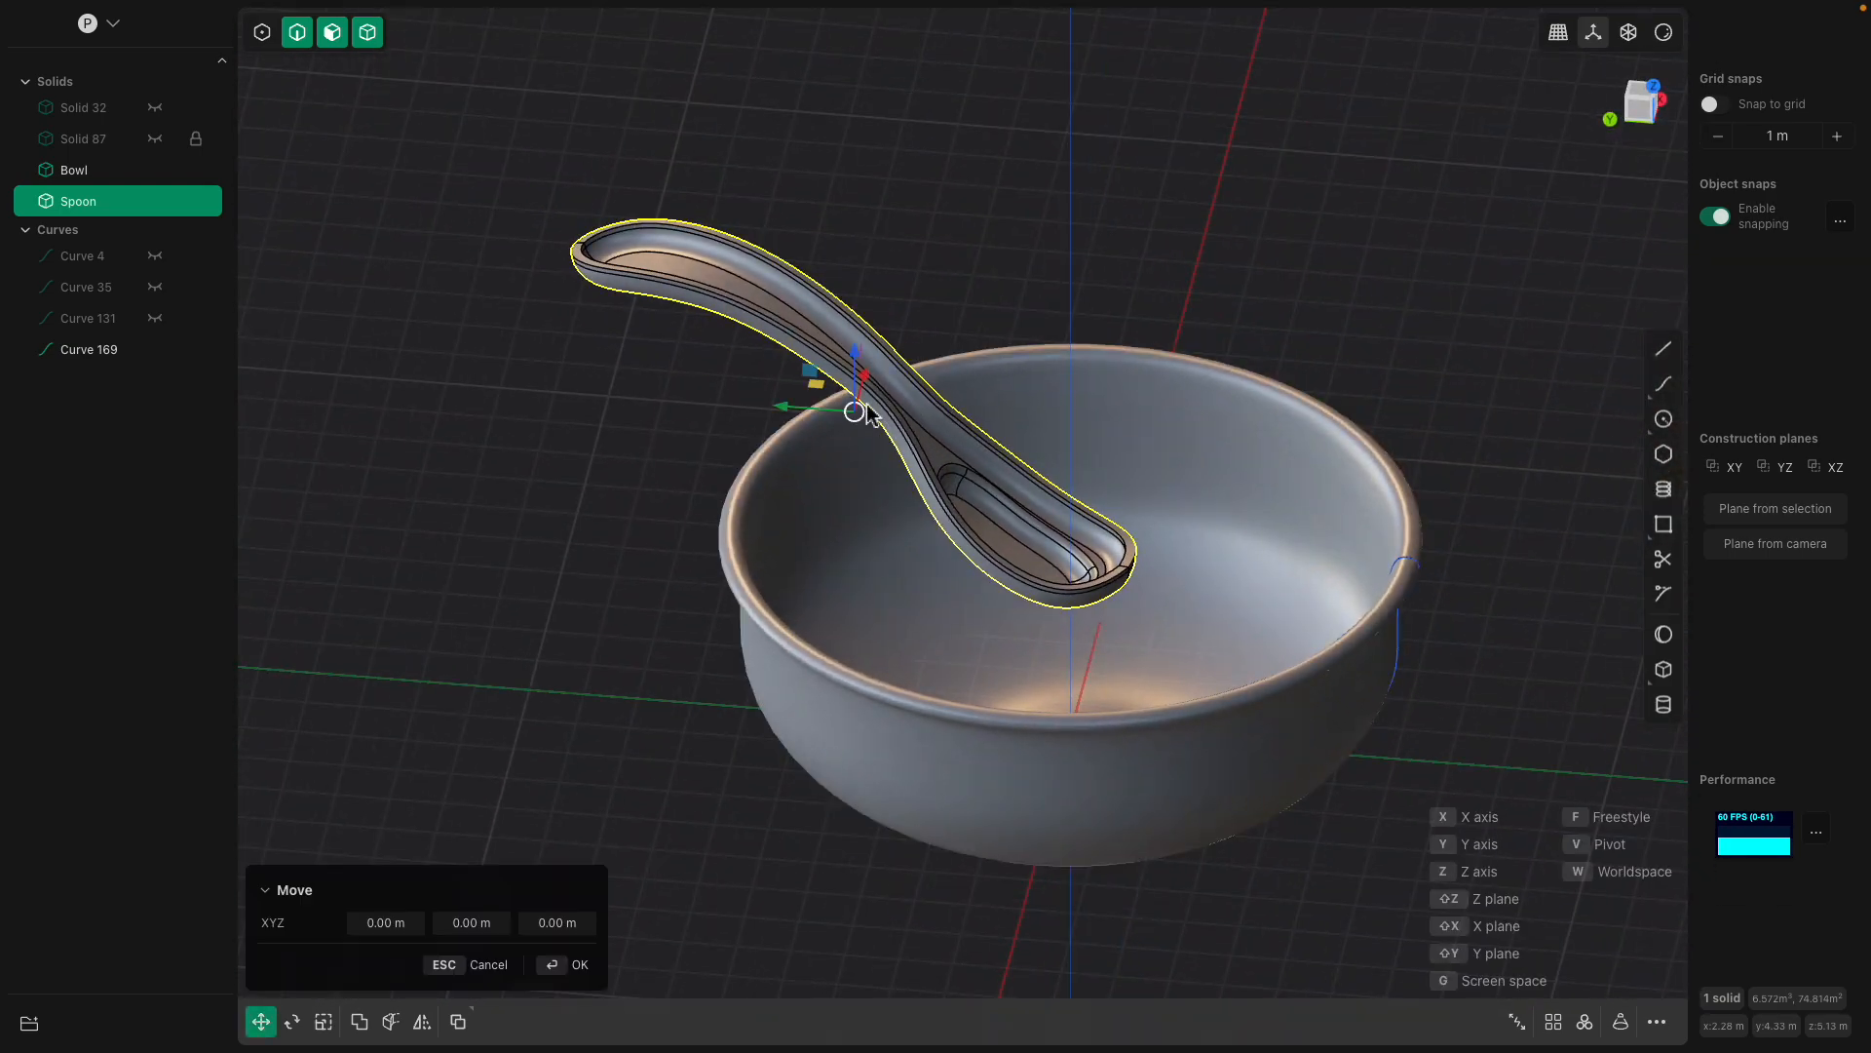
{"action": "key", "text": "Escape"}
Show the hidden rectangular box solid beside the bowl and select it.
{"action": "left_click", "coordinate": [154, 138]}
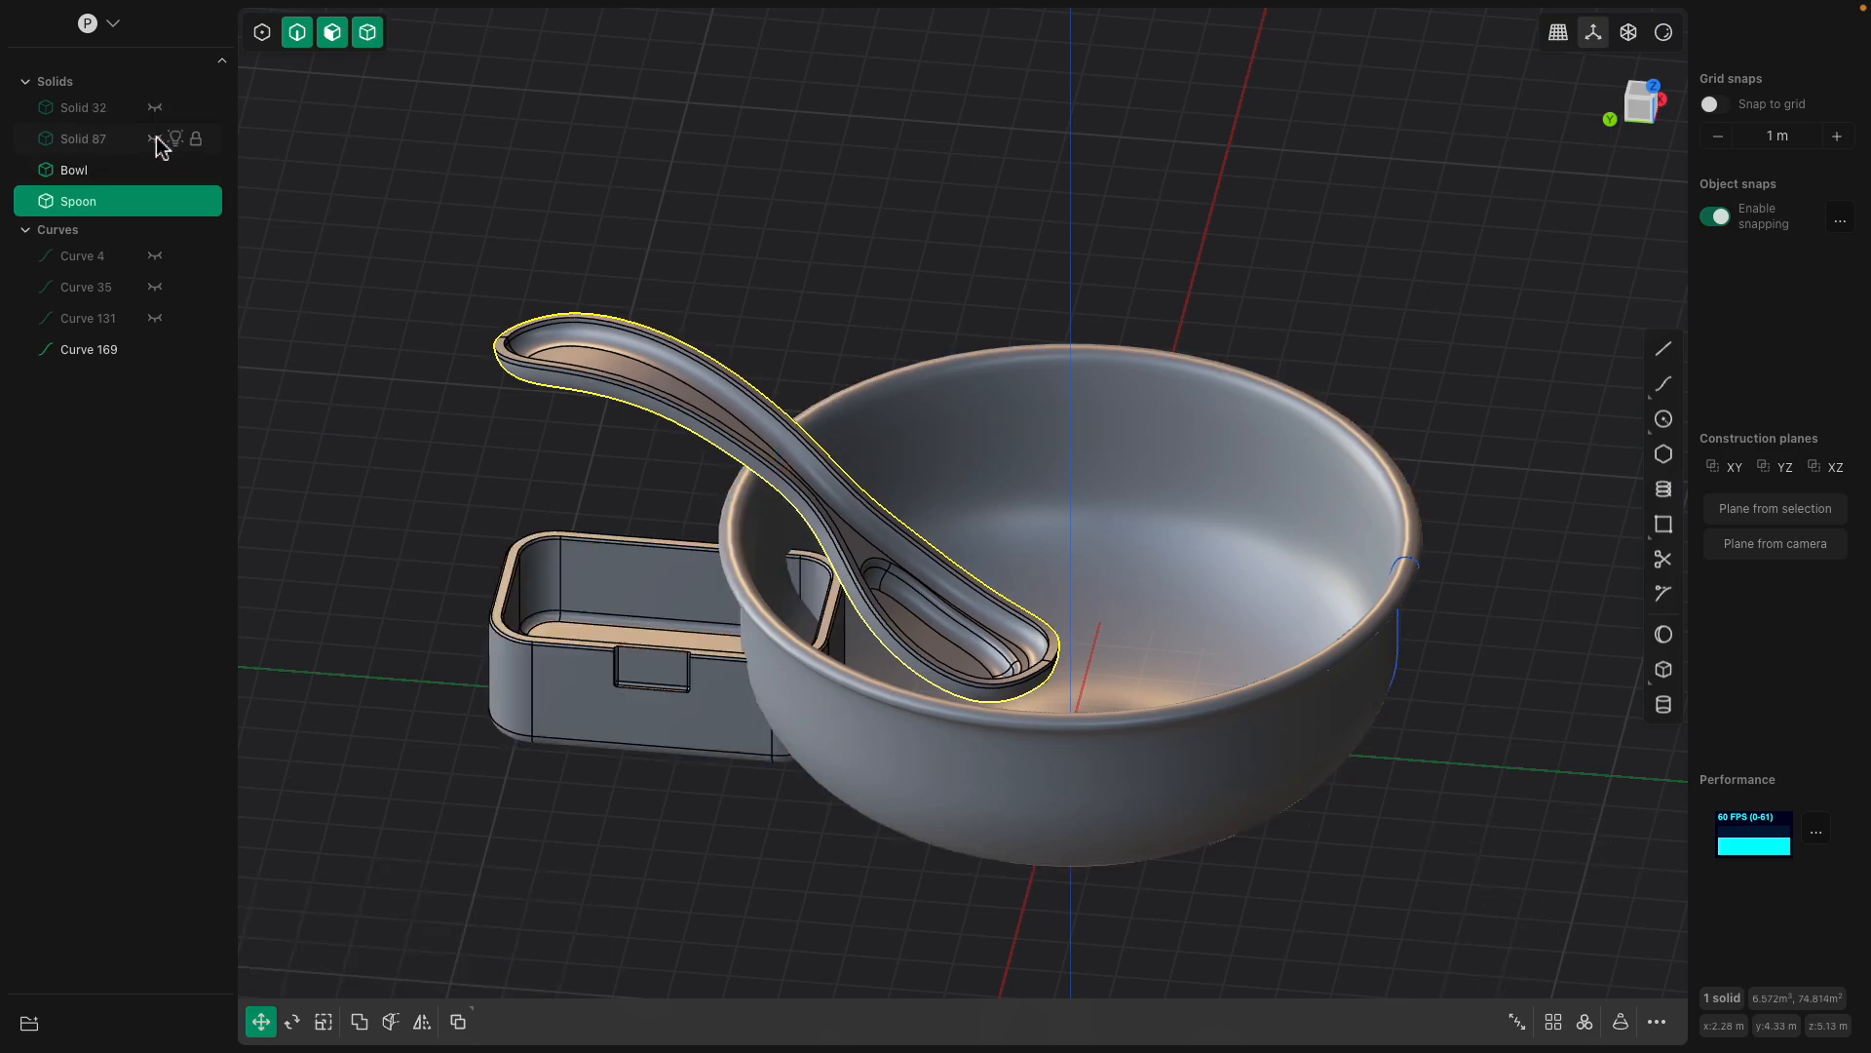
{"action": "left_click", "coordinate": [544, 606]}
{"action": "middle_click_drag", "start_coordinate": [598, 589], "coordinate": [809, 474], "text": "shift"}
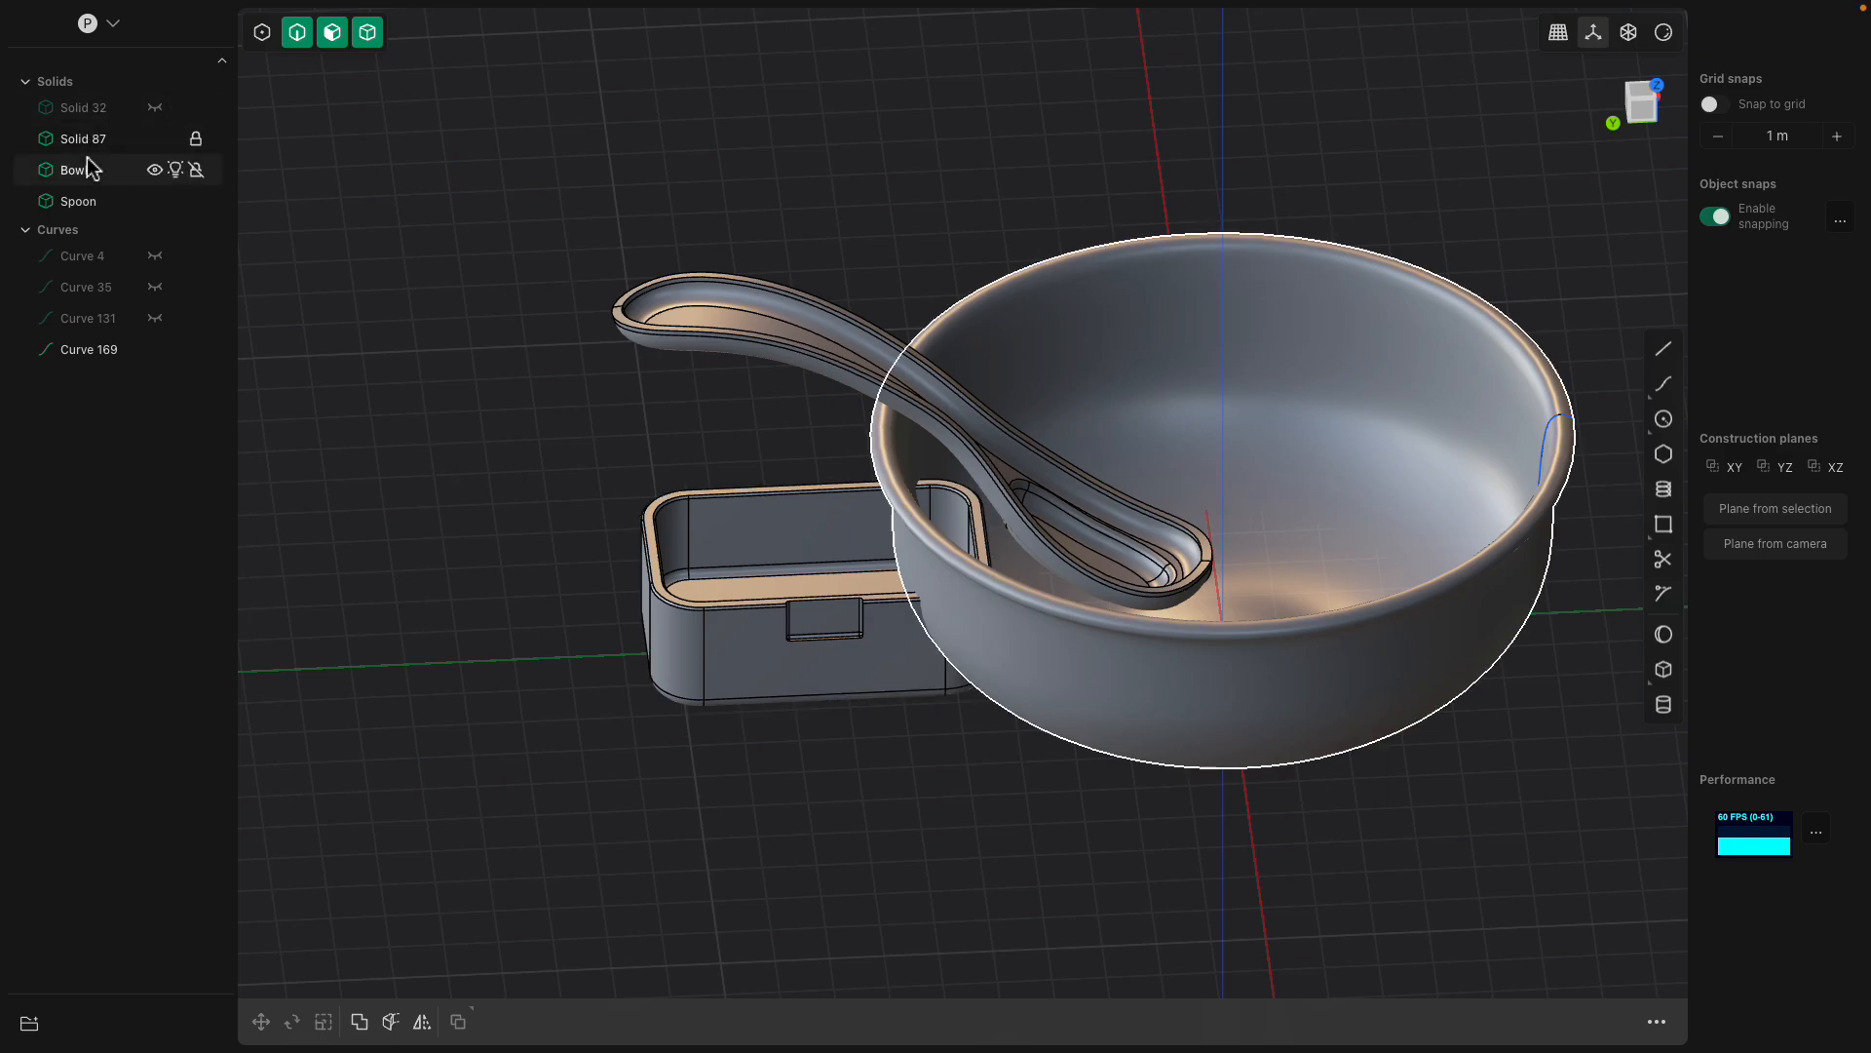
{"action": "left_click", "coordinate": [175, 169]}
{"action": "left_click", "coordinate": [716, 544]}
{"action": "left_click", "coordinate": [84, 138]}
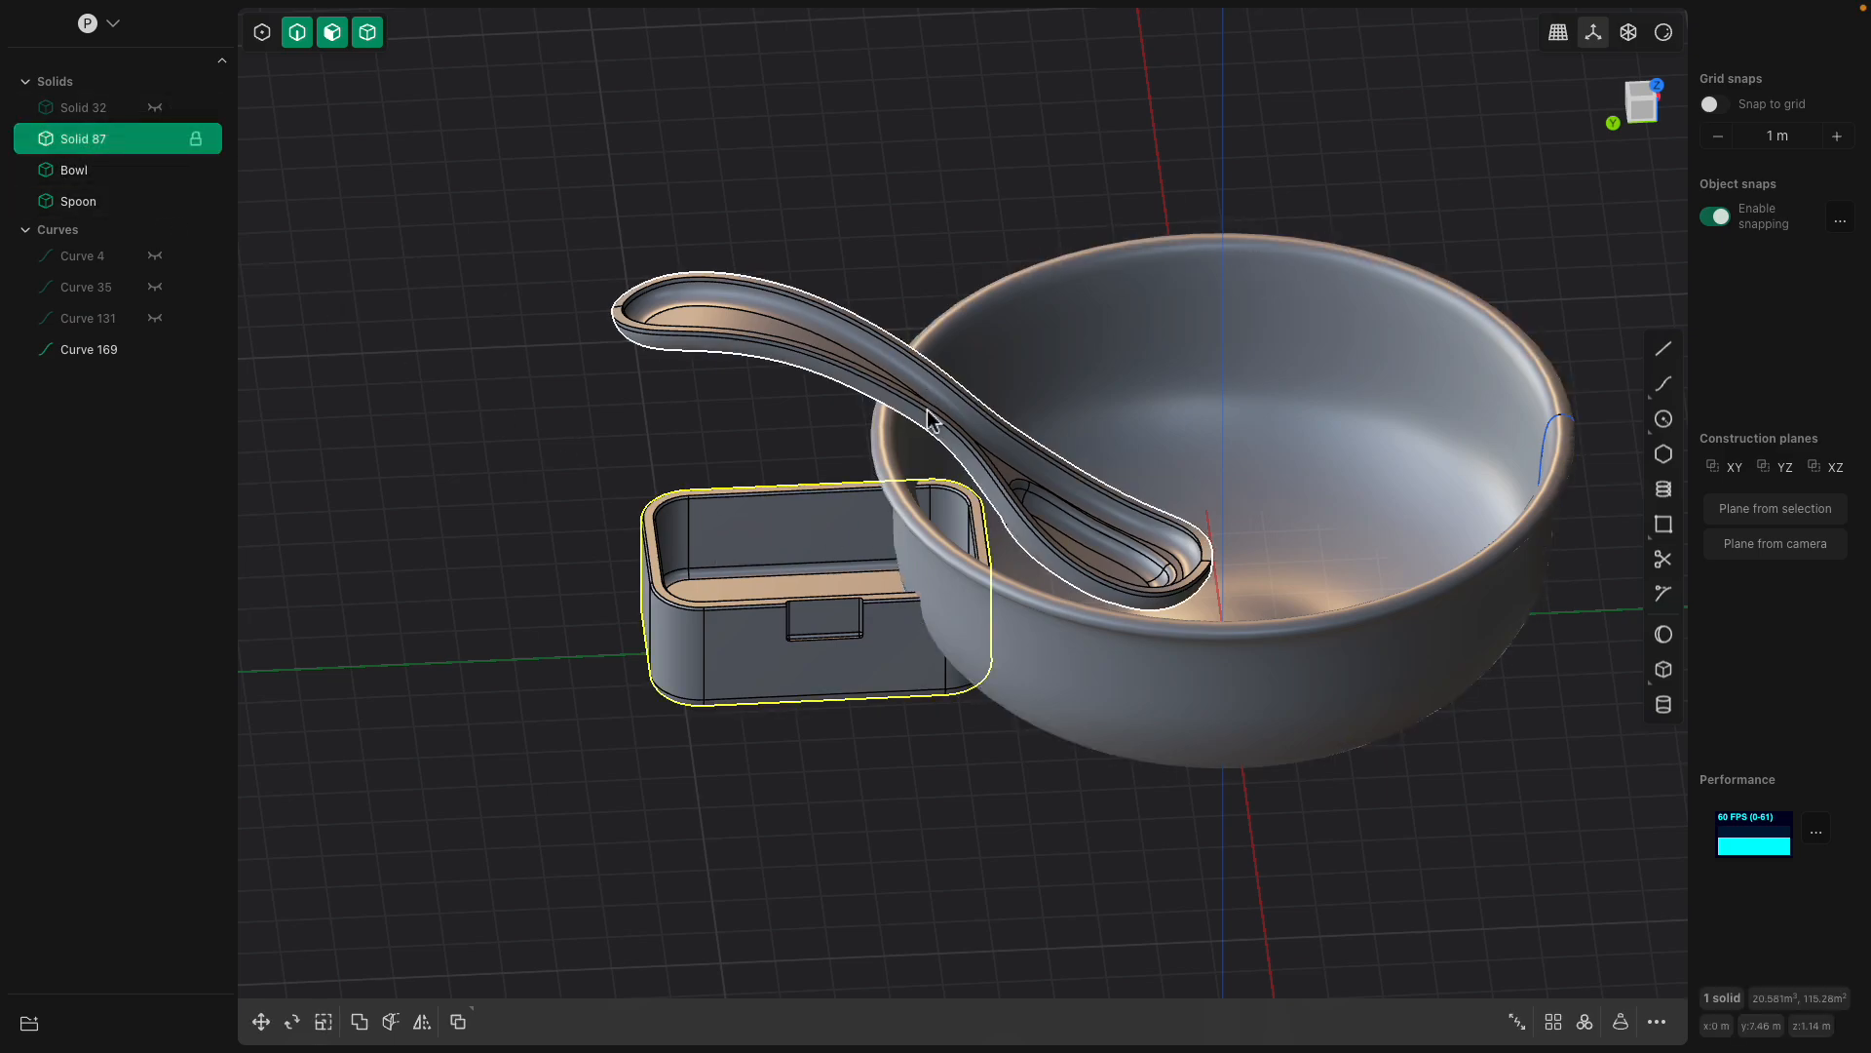
Hide the curve still visible beside the bowl and move the bowl and spoon together about -2.95 m along Y, clear of the box.
{"action": "middle_click_drag", "start_coordinate": [791, 501], "coordinate": [802, 504]}
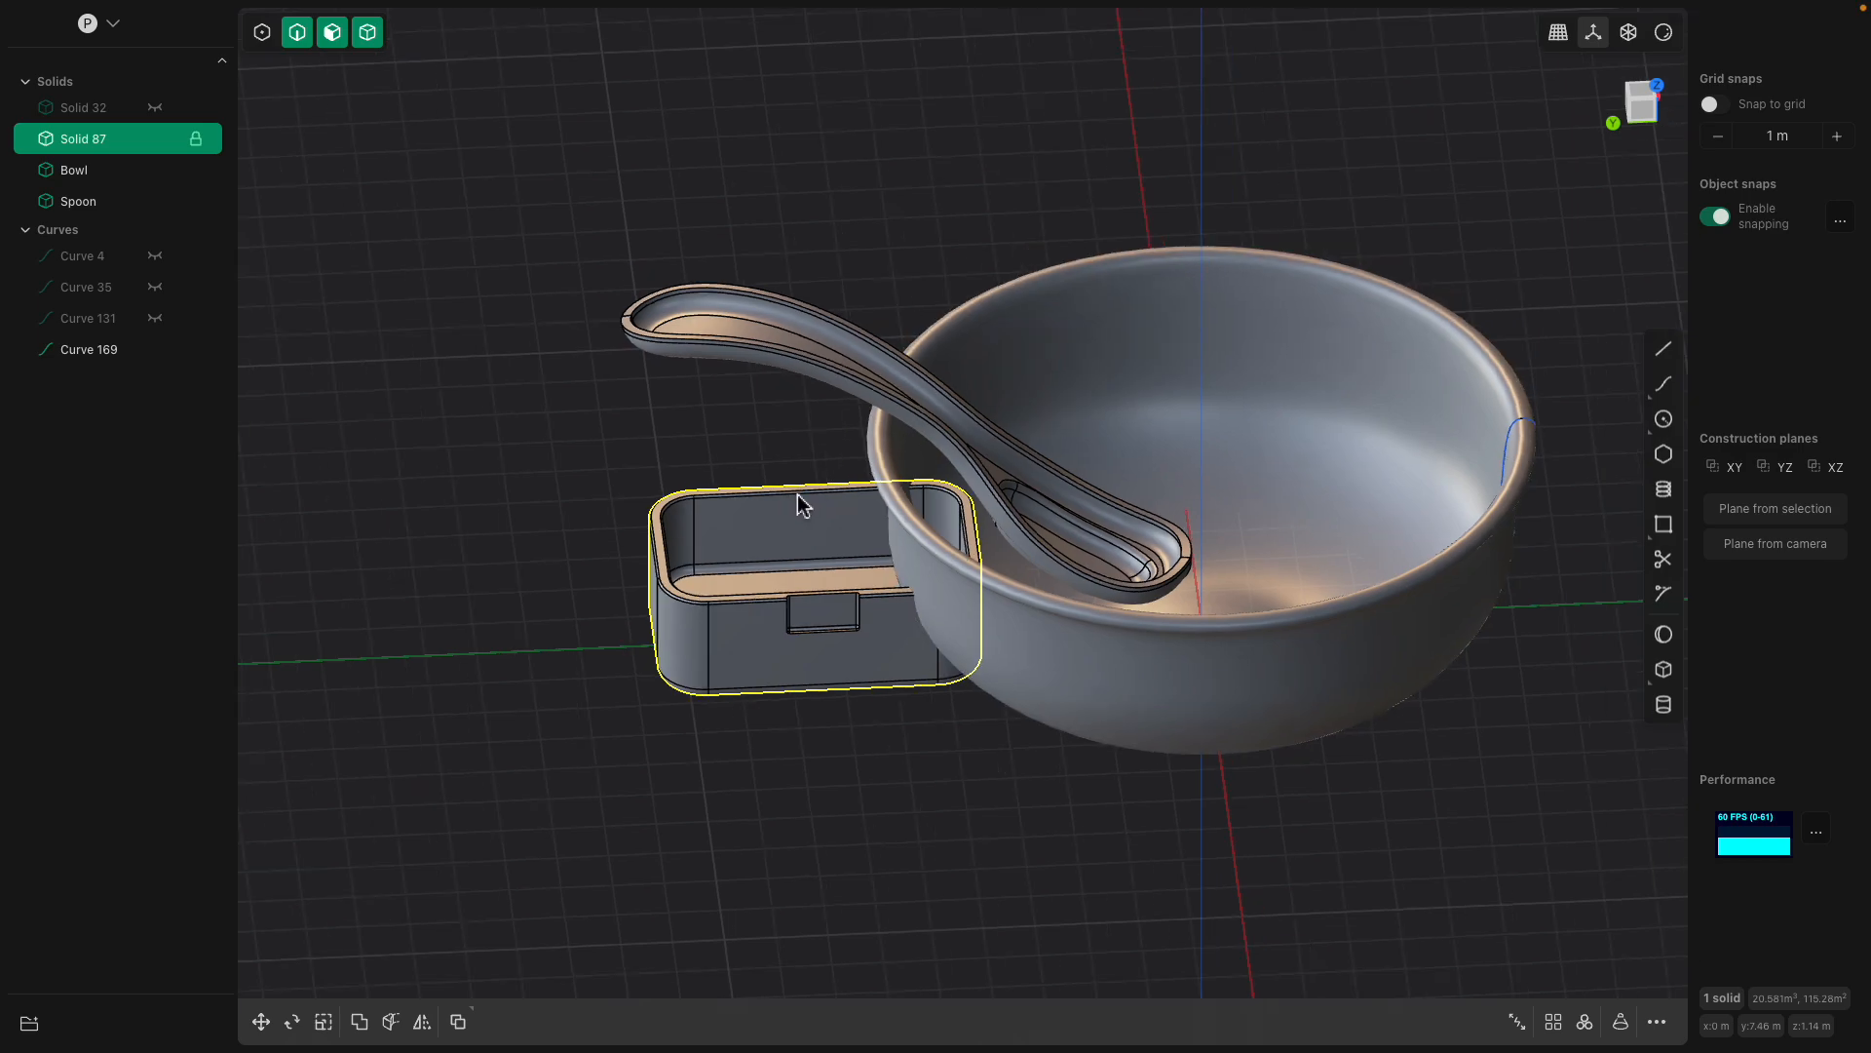
{"action": "left_click", "coordinate": [1115, 538]}
{"action": "left_click", "coordinate": [1213, 448], "text": "shift"}
{"action": "key", "text": "g"}
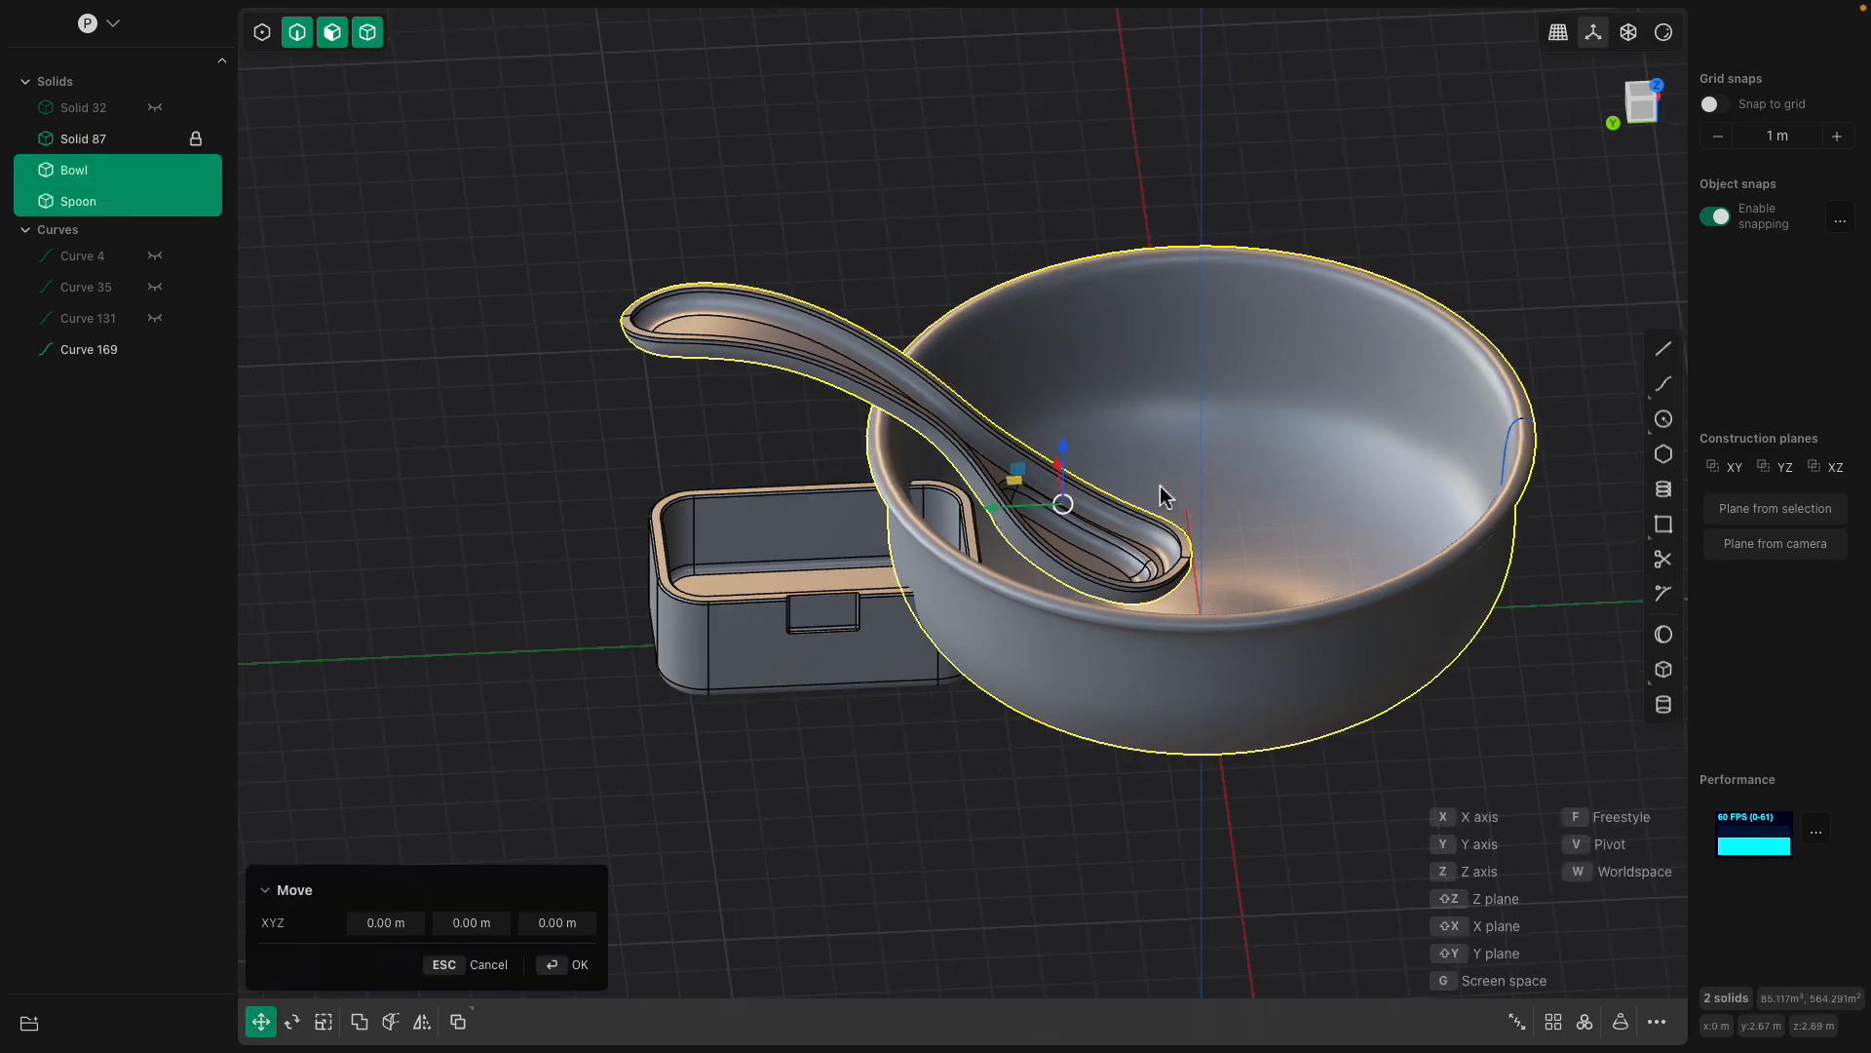
{"action": "middle_click_drag", "start_coordinate": [1019, 514], "coordinate": [836, 466], "text": "shift"}
{"action": "left_click", "coordinate": [154, 349]}
{"action": "key", "text": "g"}
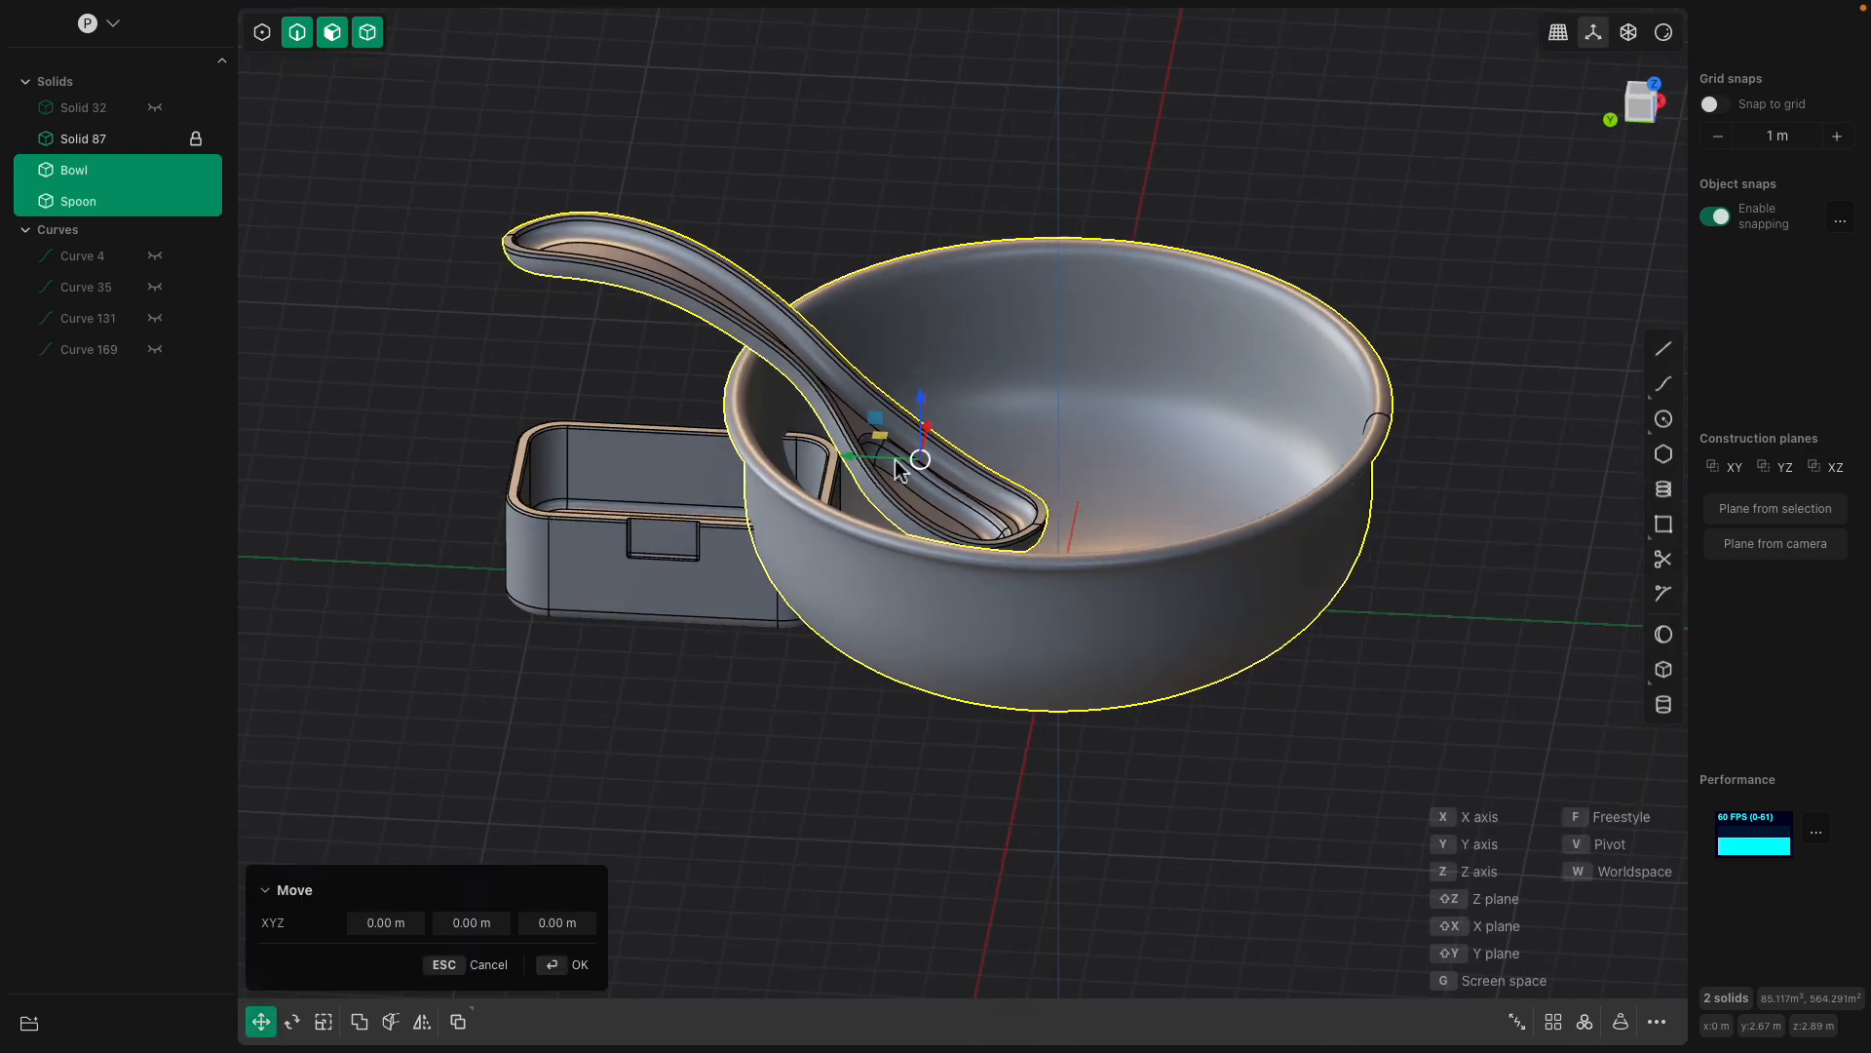
{"action": "left_click_drag", "start_coordinate": [849, 459], "coordinate": [1001, 465]}
{"action": "middle_click_drag", "start_coordinate": [760, 468], "coordinate": [794, 460]}
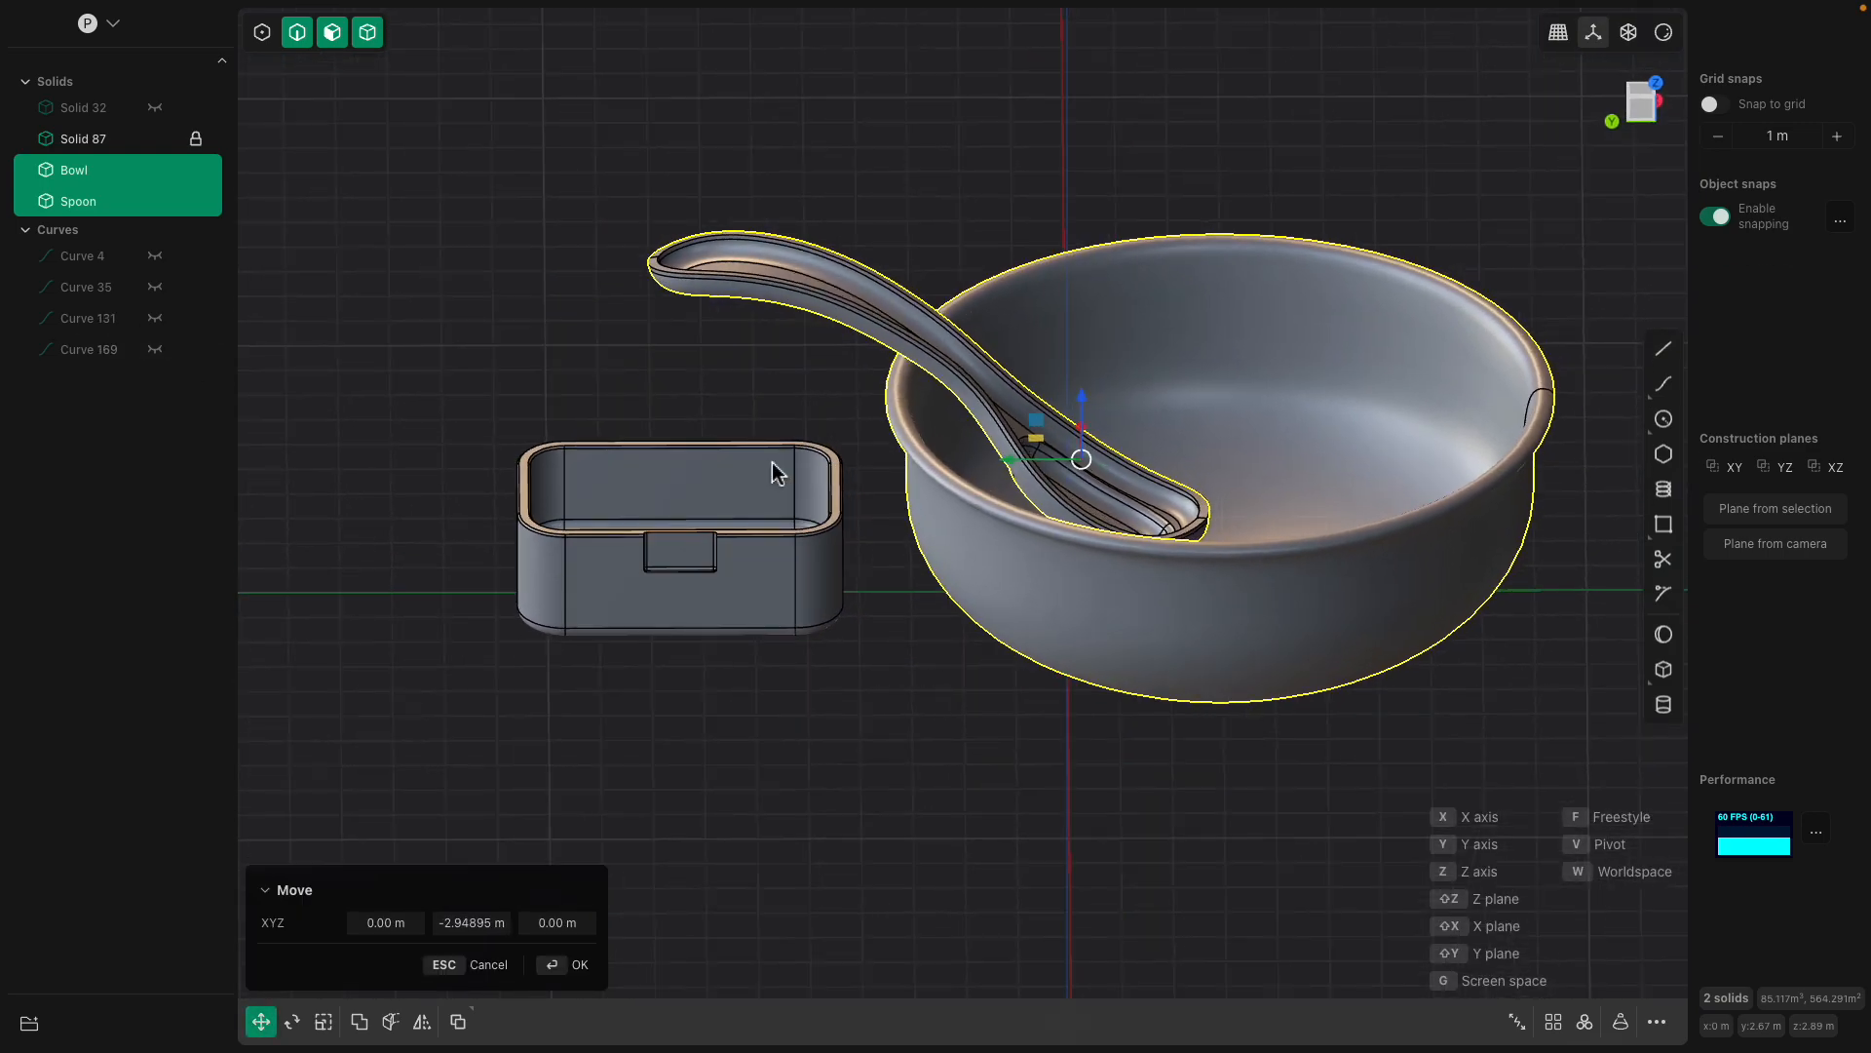
{"action": "key", "text": "Return"}
{"action": "scroll", "coordinate": [769, 478], "scroll_direction": "down", "scroll_amount": 2}
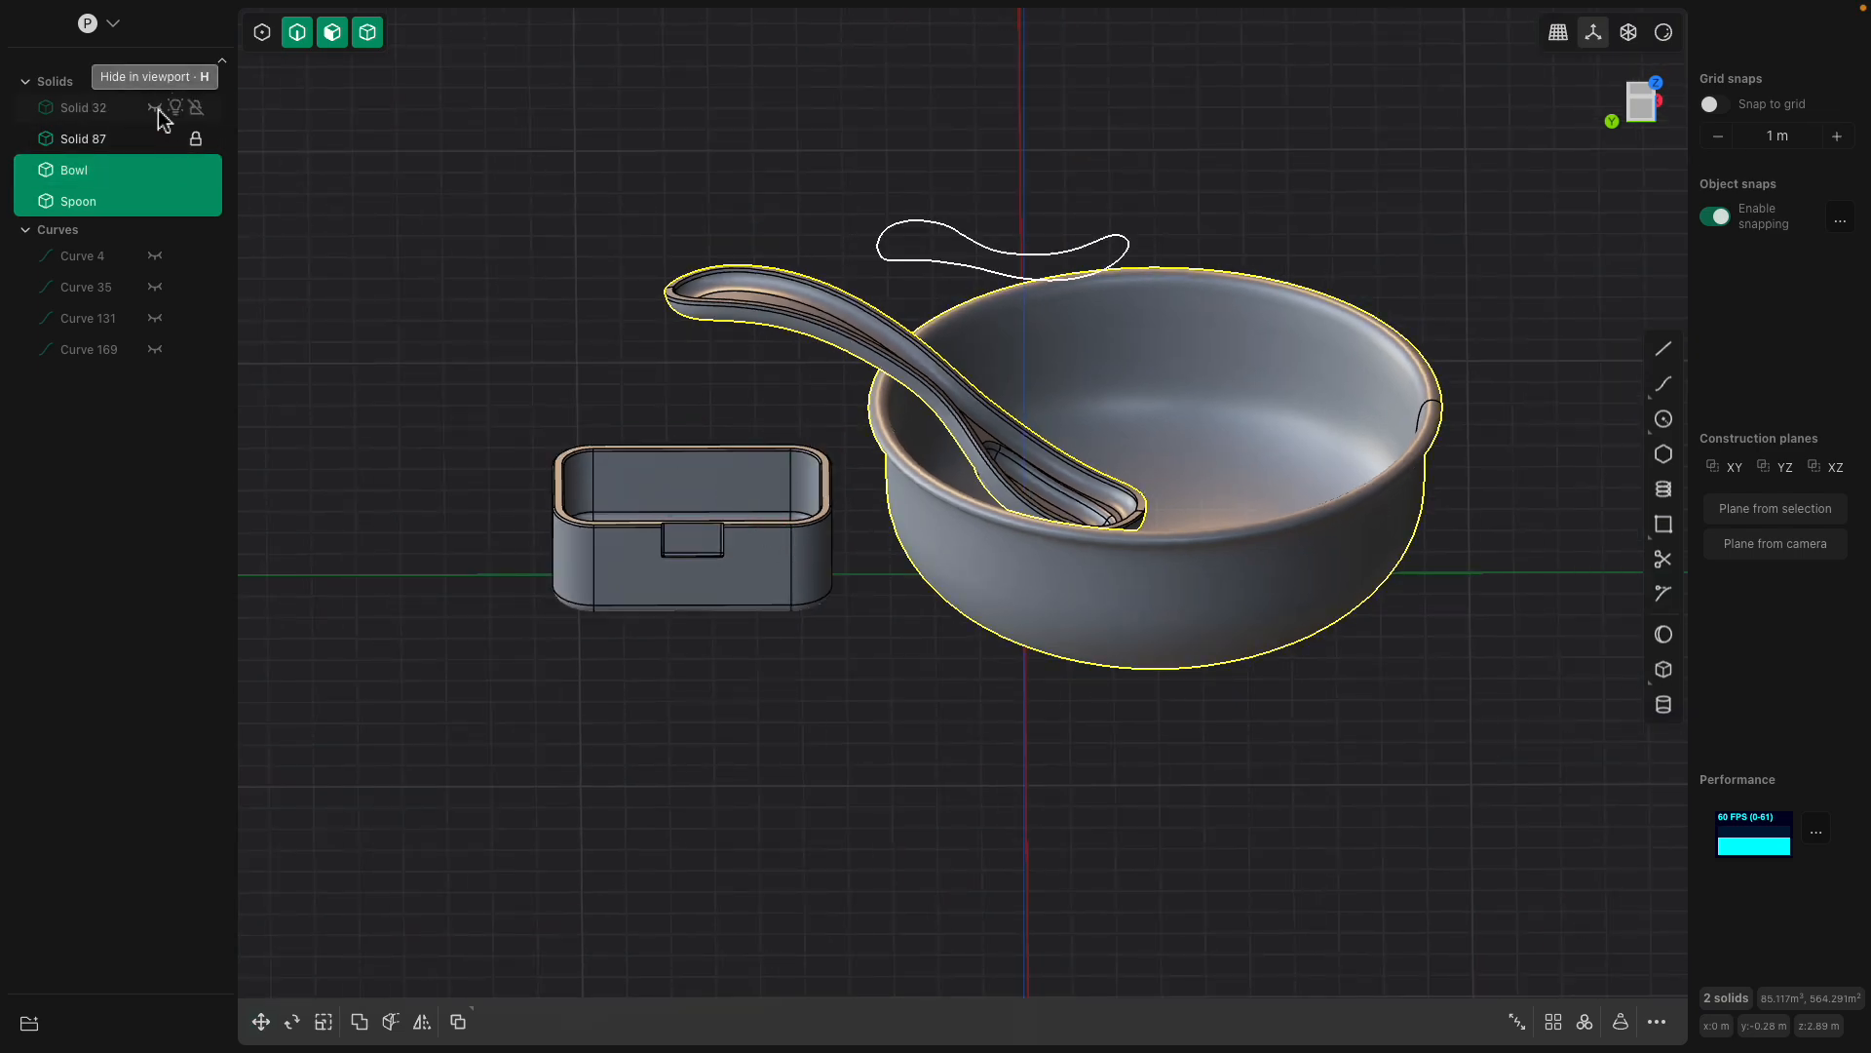
Show the hidden small spoon solid and move it over the rectangular box.
{"action": "left_click", "coordinate": [155, 108]}
{"action": "key", "text": "Escape"}
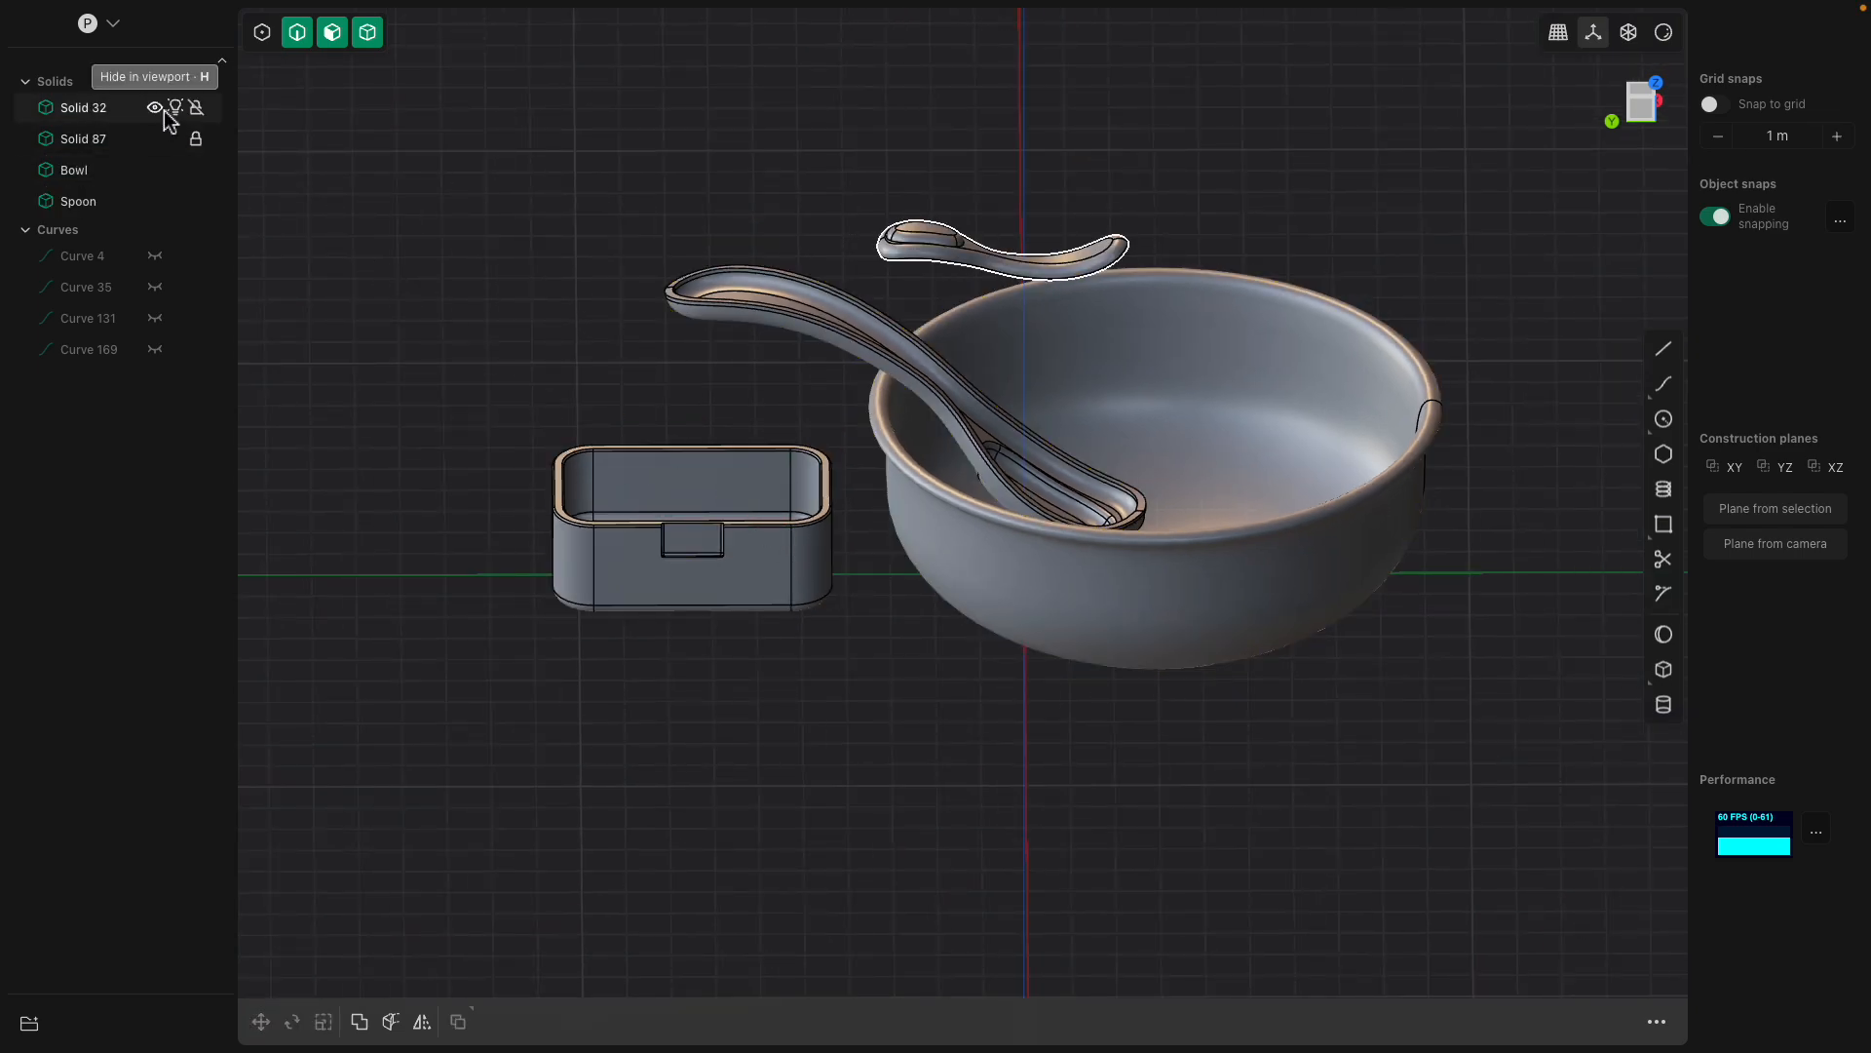
{"action": "left_click", "coordinate": [969, 244]}
{"action": "key", "text": "g"}
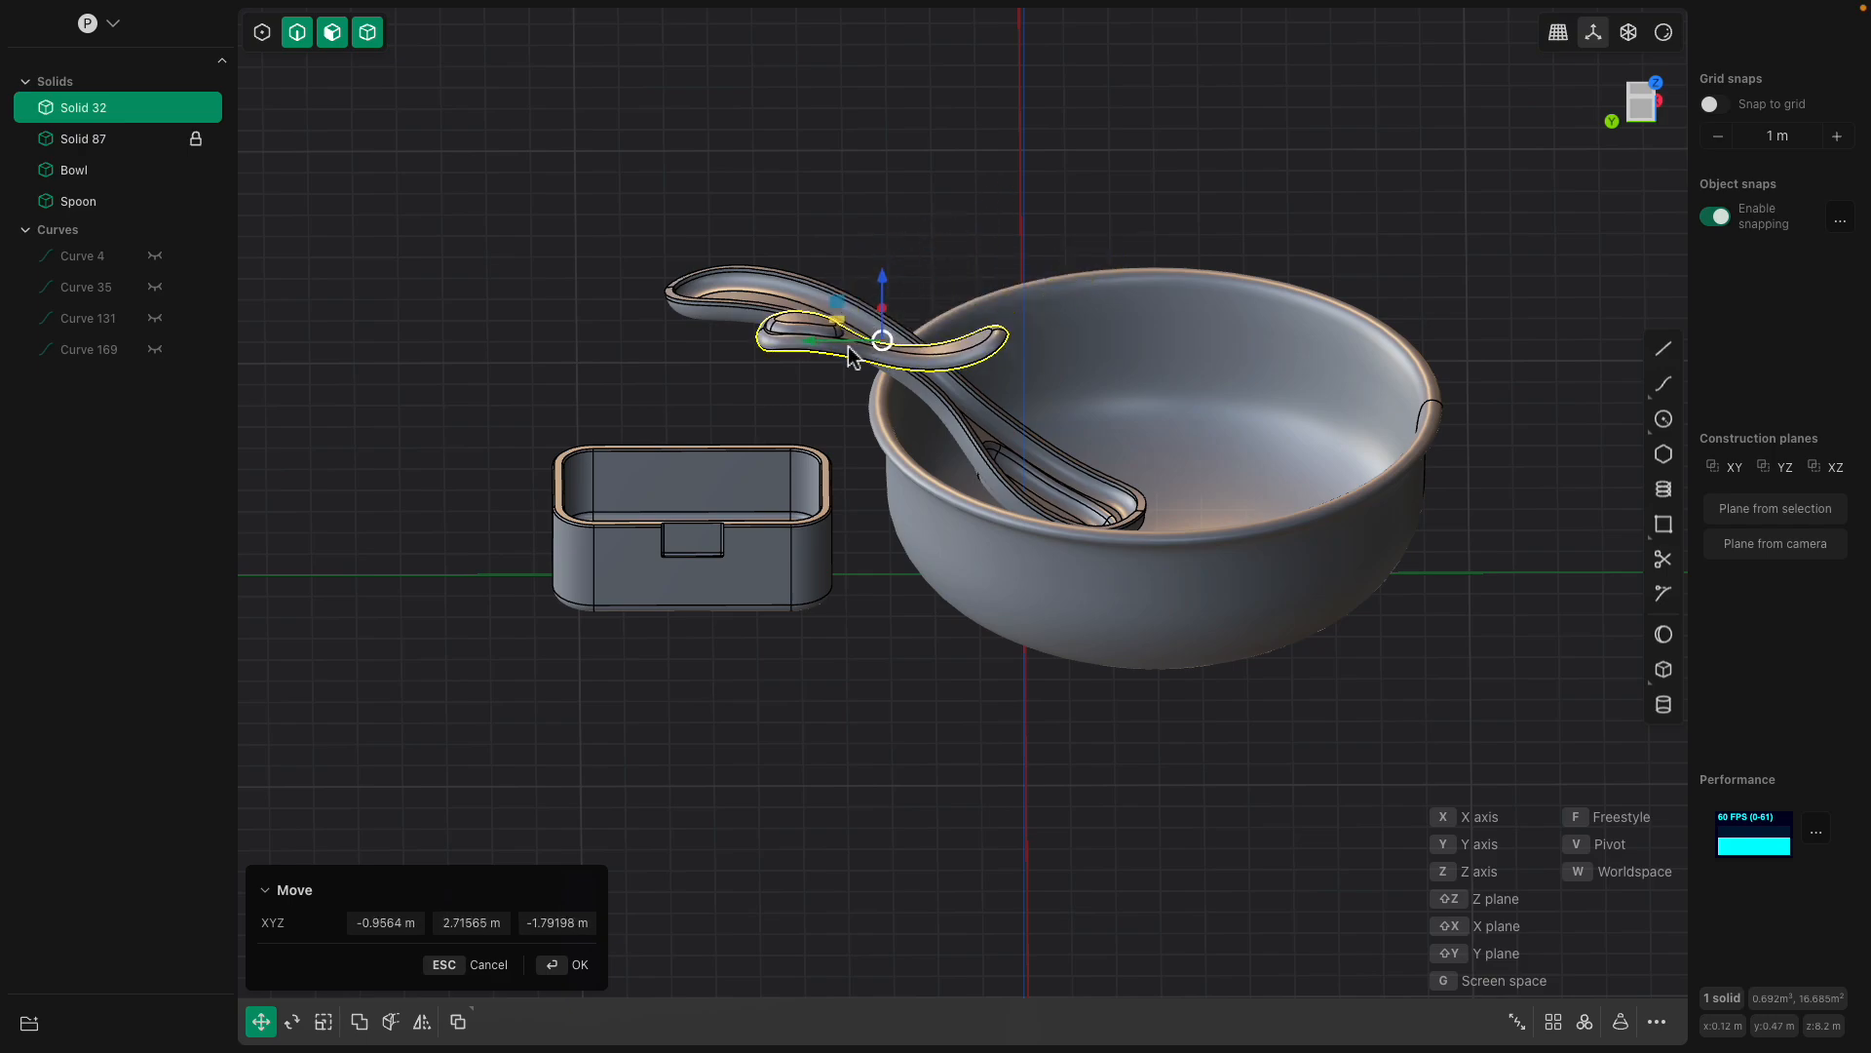
{"action": "left_click", "coordinate": [700, 457]}
Rotate the small spoon, including around the Y axis, so it leans across the box opening.
{"action": "key", "text": "r"}
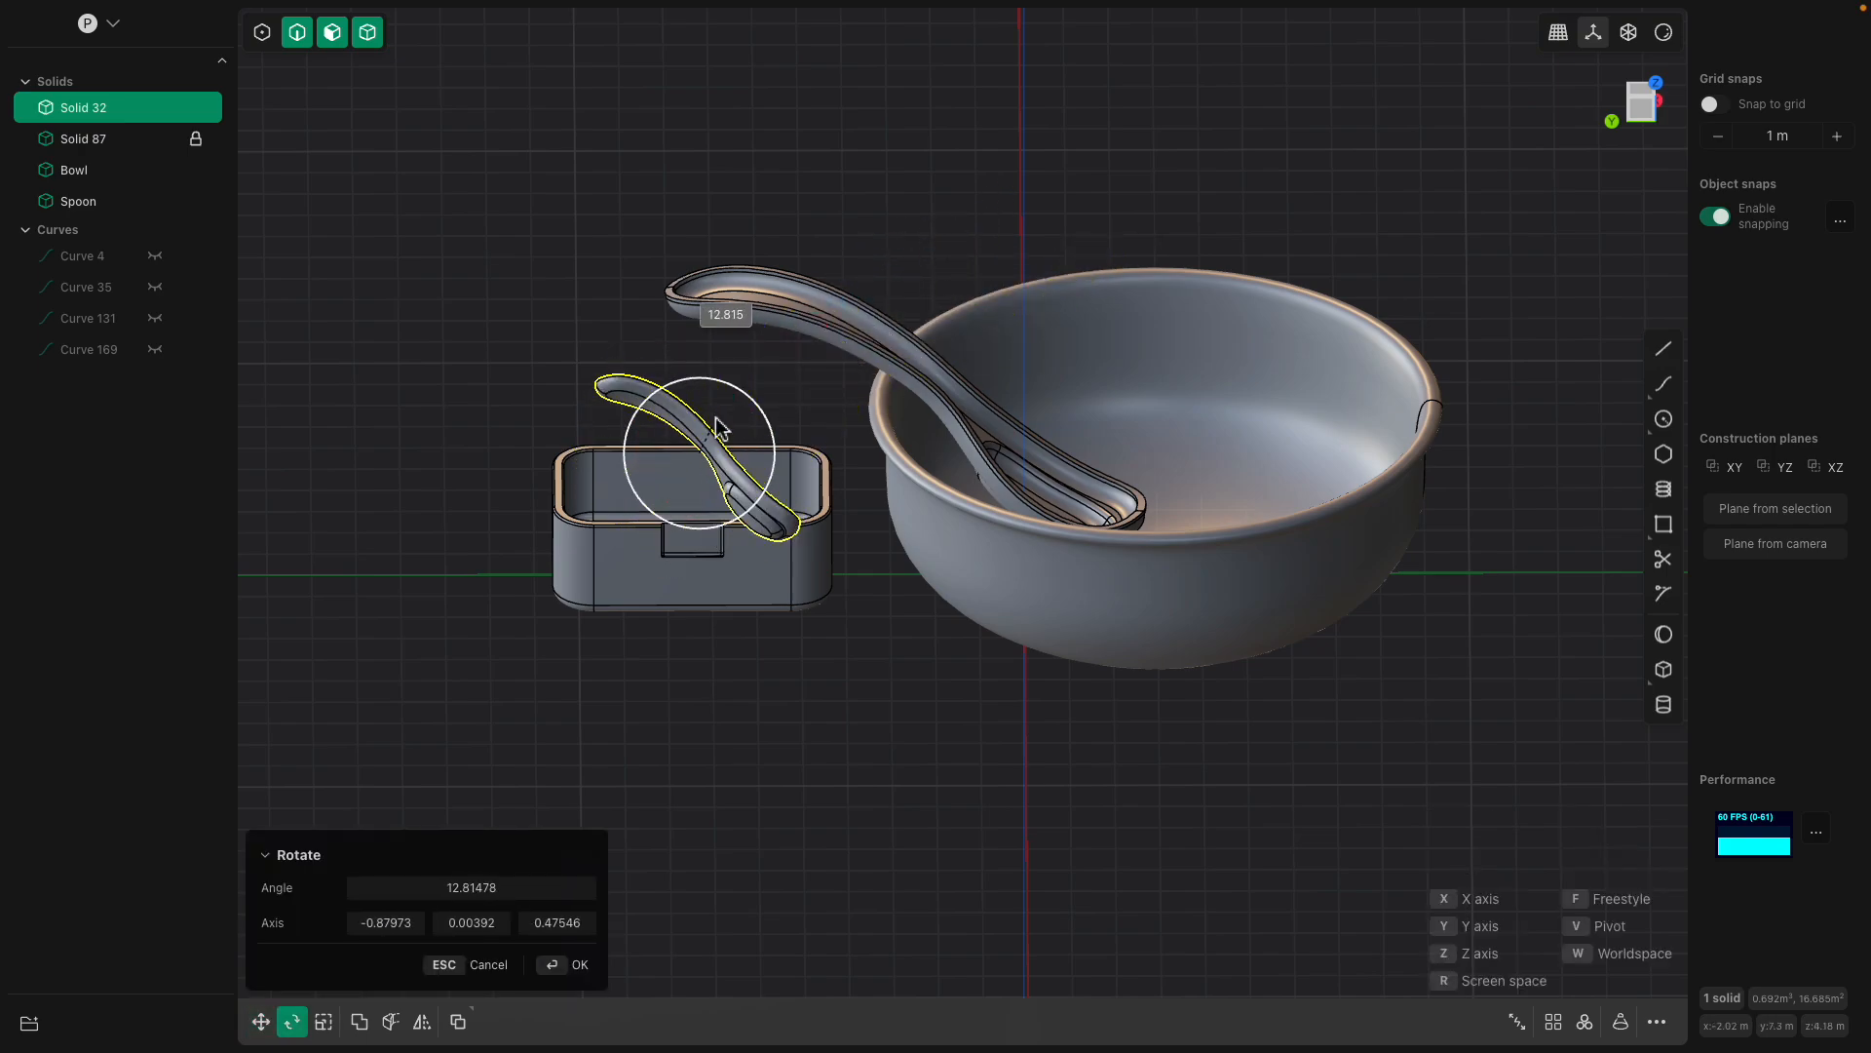
{"action": "key", "text": "y"}
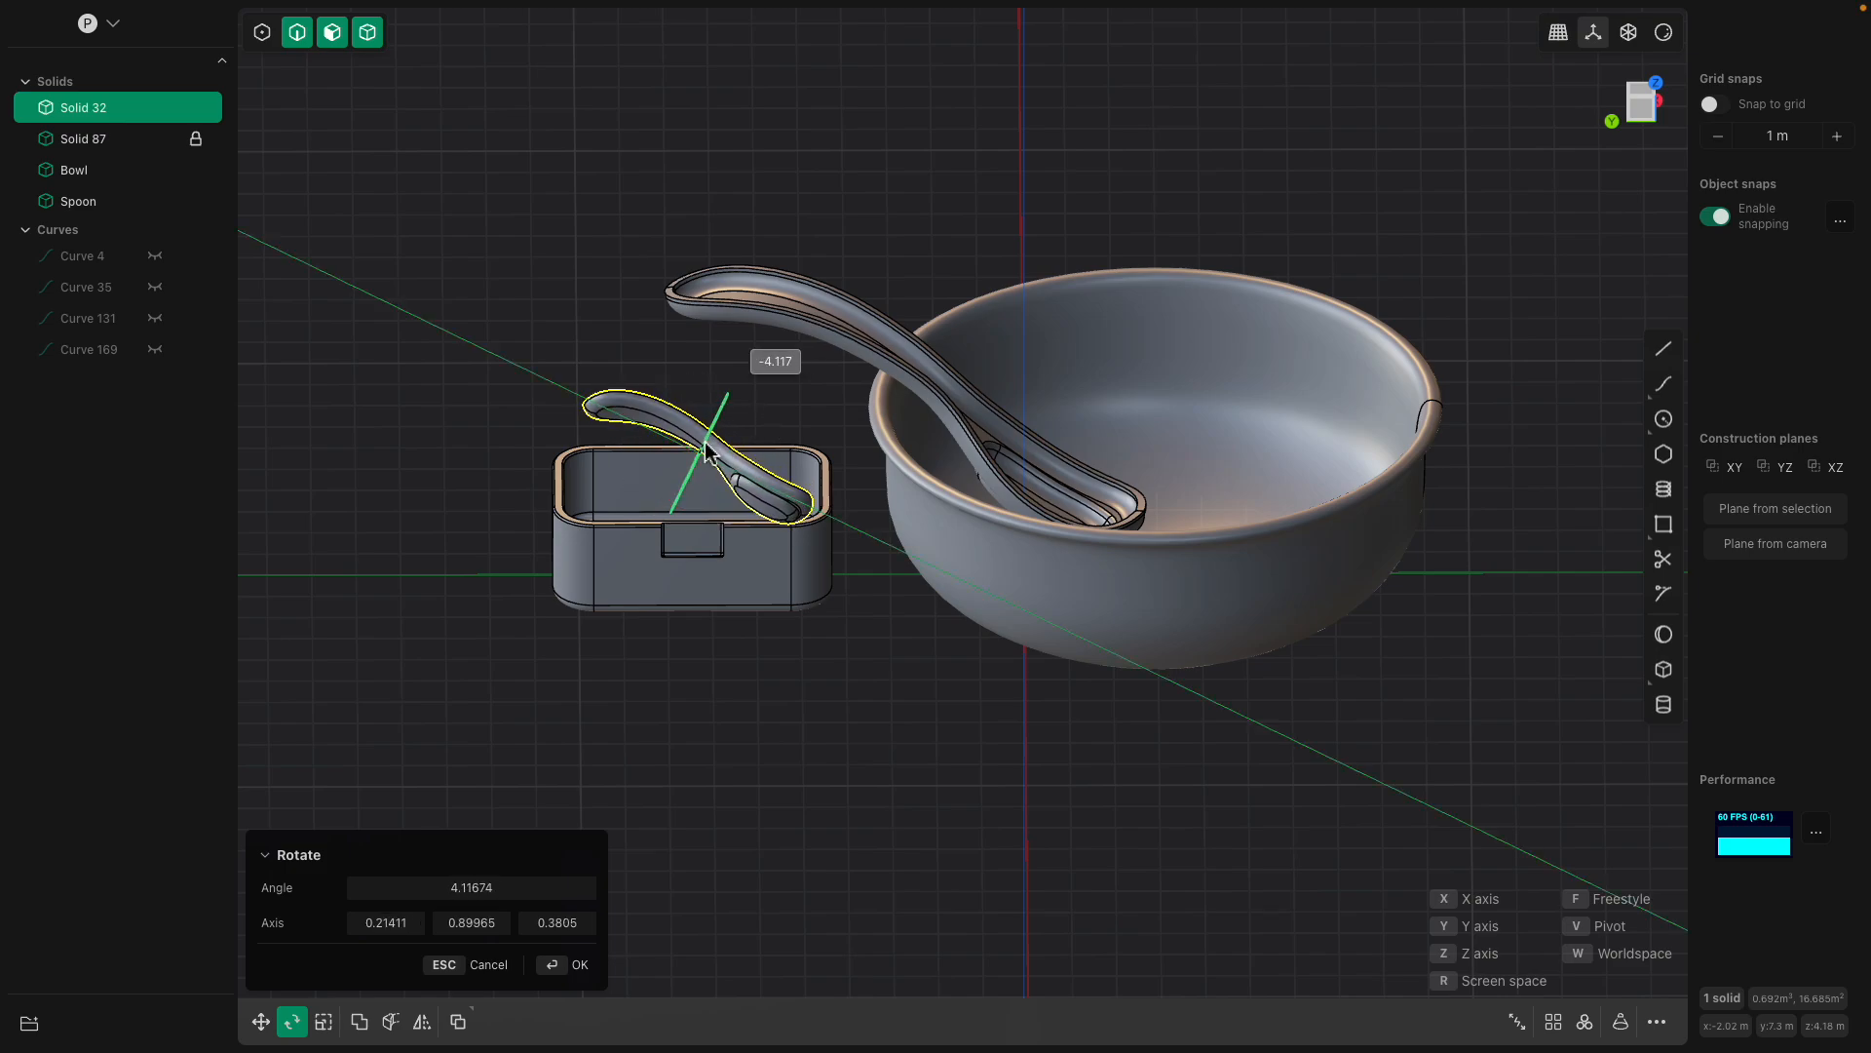
{"action": "left_click_drag", "start_coordinate": [716, 419], "coordinate": [722, 403]}
{"action": "middle_click_drag", "start_coordinate": [723, 402], "coordinate": [768, 452]}
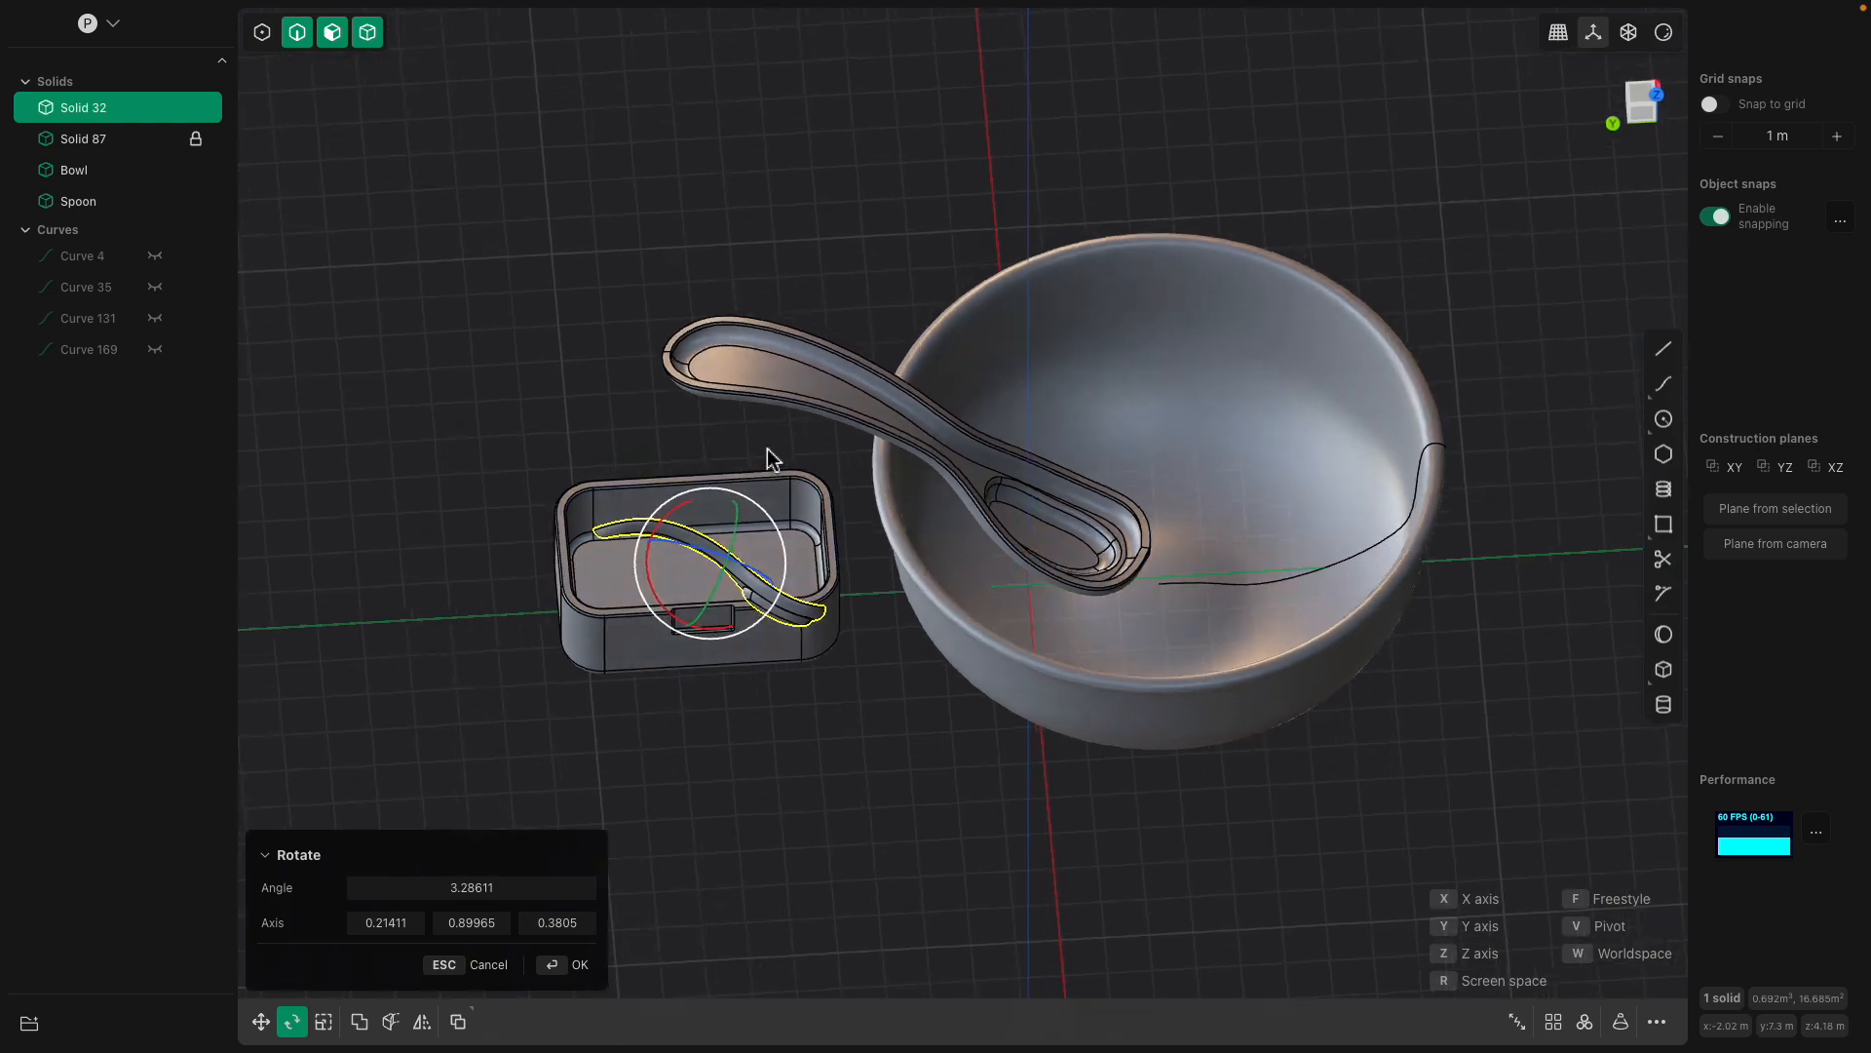
{"action": "scroll", "coordinate": [768, 453], "scroll_direction": "up", "scroll_amount": 3}
{"action": "left_click_drag", "start_coordinate": [721, 565], "coordinate": [748, 531]}
{"action": "middle_click_drag", "start_coordinate": [749, 575], "coordinate": [989, 529]}
Move the small spoon about 2.78 m in X, 3.09 m in Y and -1.90 m in Z onto the box's end rim.
{"action": "key", "text": "g"}
{"action": "left_click_drag", "start_coordinate": [992, 539], "coordinate": [761, 671]}
{"action": "middle_click_drag", "start_coordinate": [760, 671], "coordinate": [903, 618]}
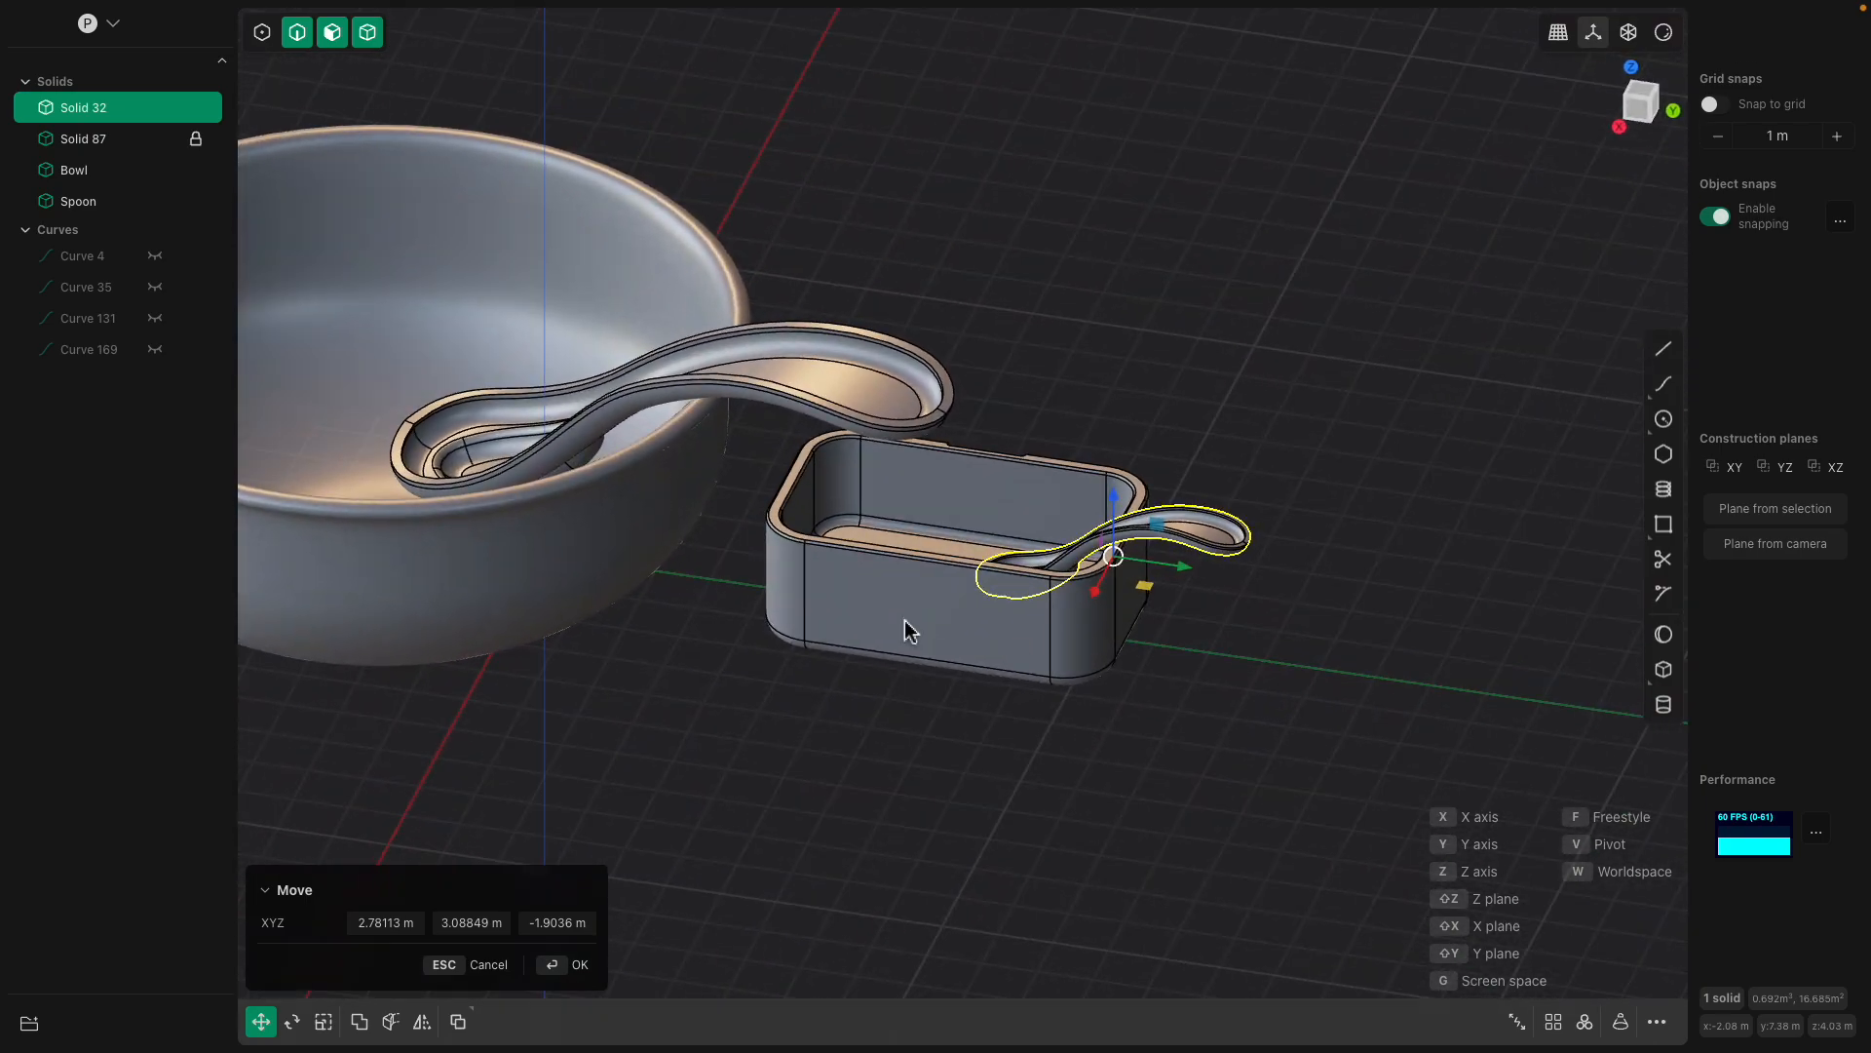
{"action": "scroll", "coordinate": [1024, 585], "scroll_direction": "up", "scroll_amount": 5}
{"action": "key", "text": "Return"}
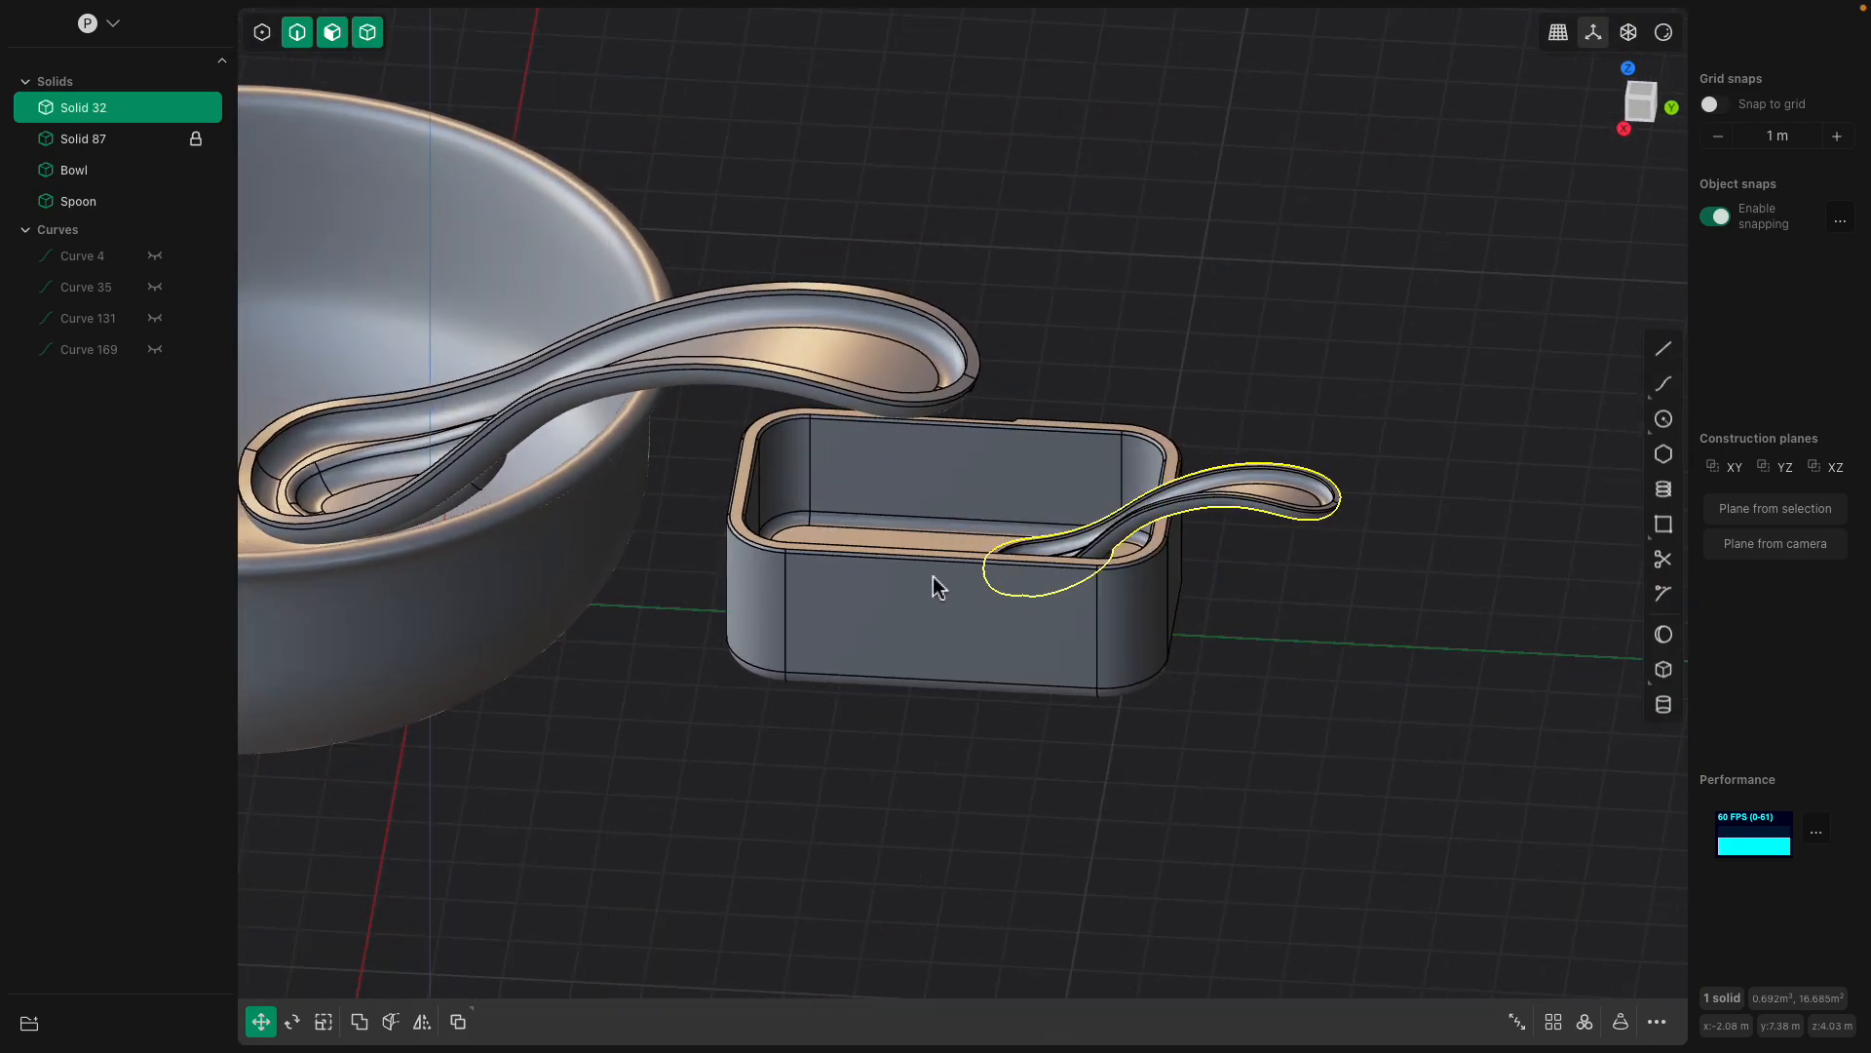
{"action": "key", "text": "Escape"}
Unlock the rectangular box and duplicate its closed inner rim edge loop as a separate curve.
{"action": "middle_click_drag", "start_coordinate": [936, 558], "coordinate": [875, 558]}
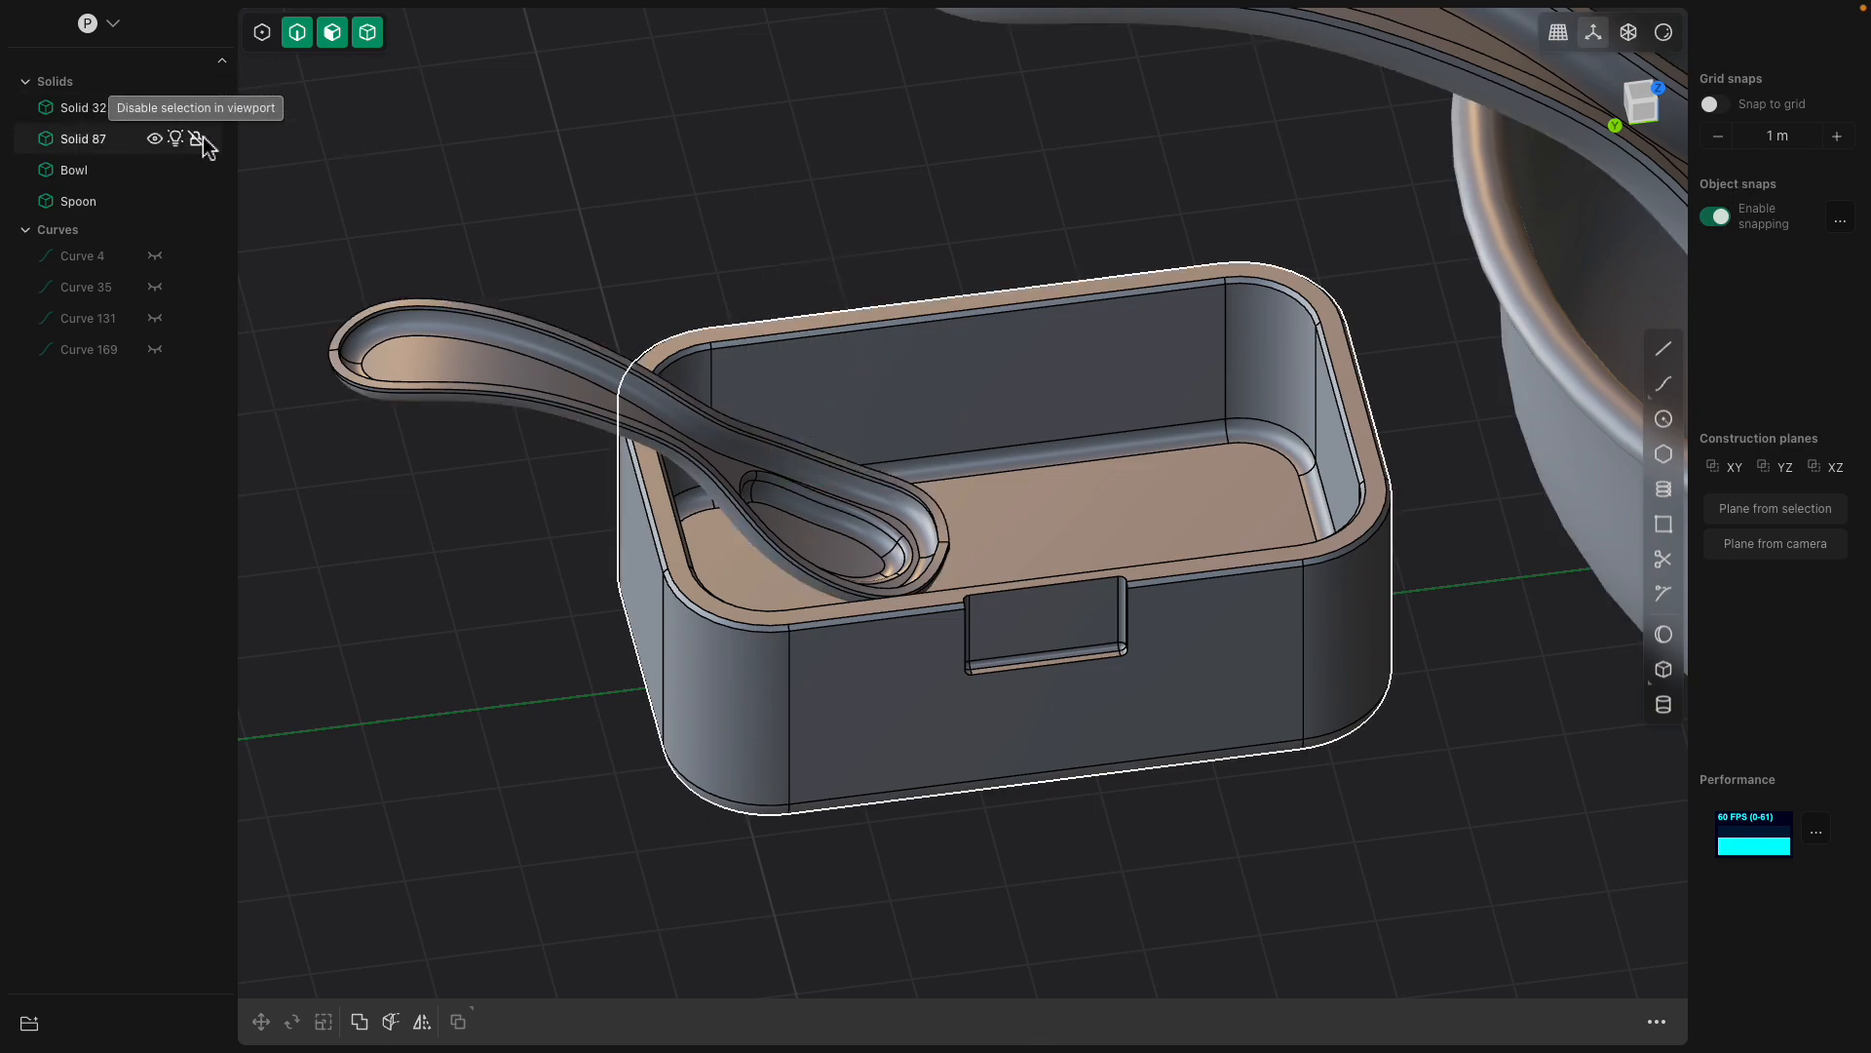
{"action": "left_click", "coordinate": [903, 366]}
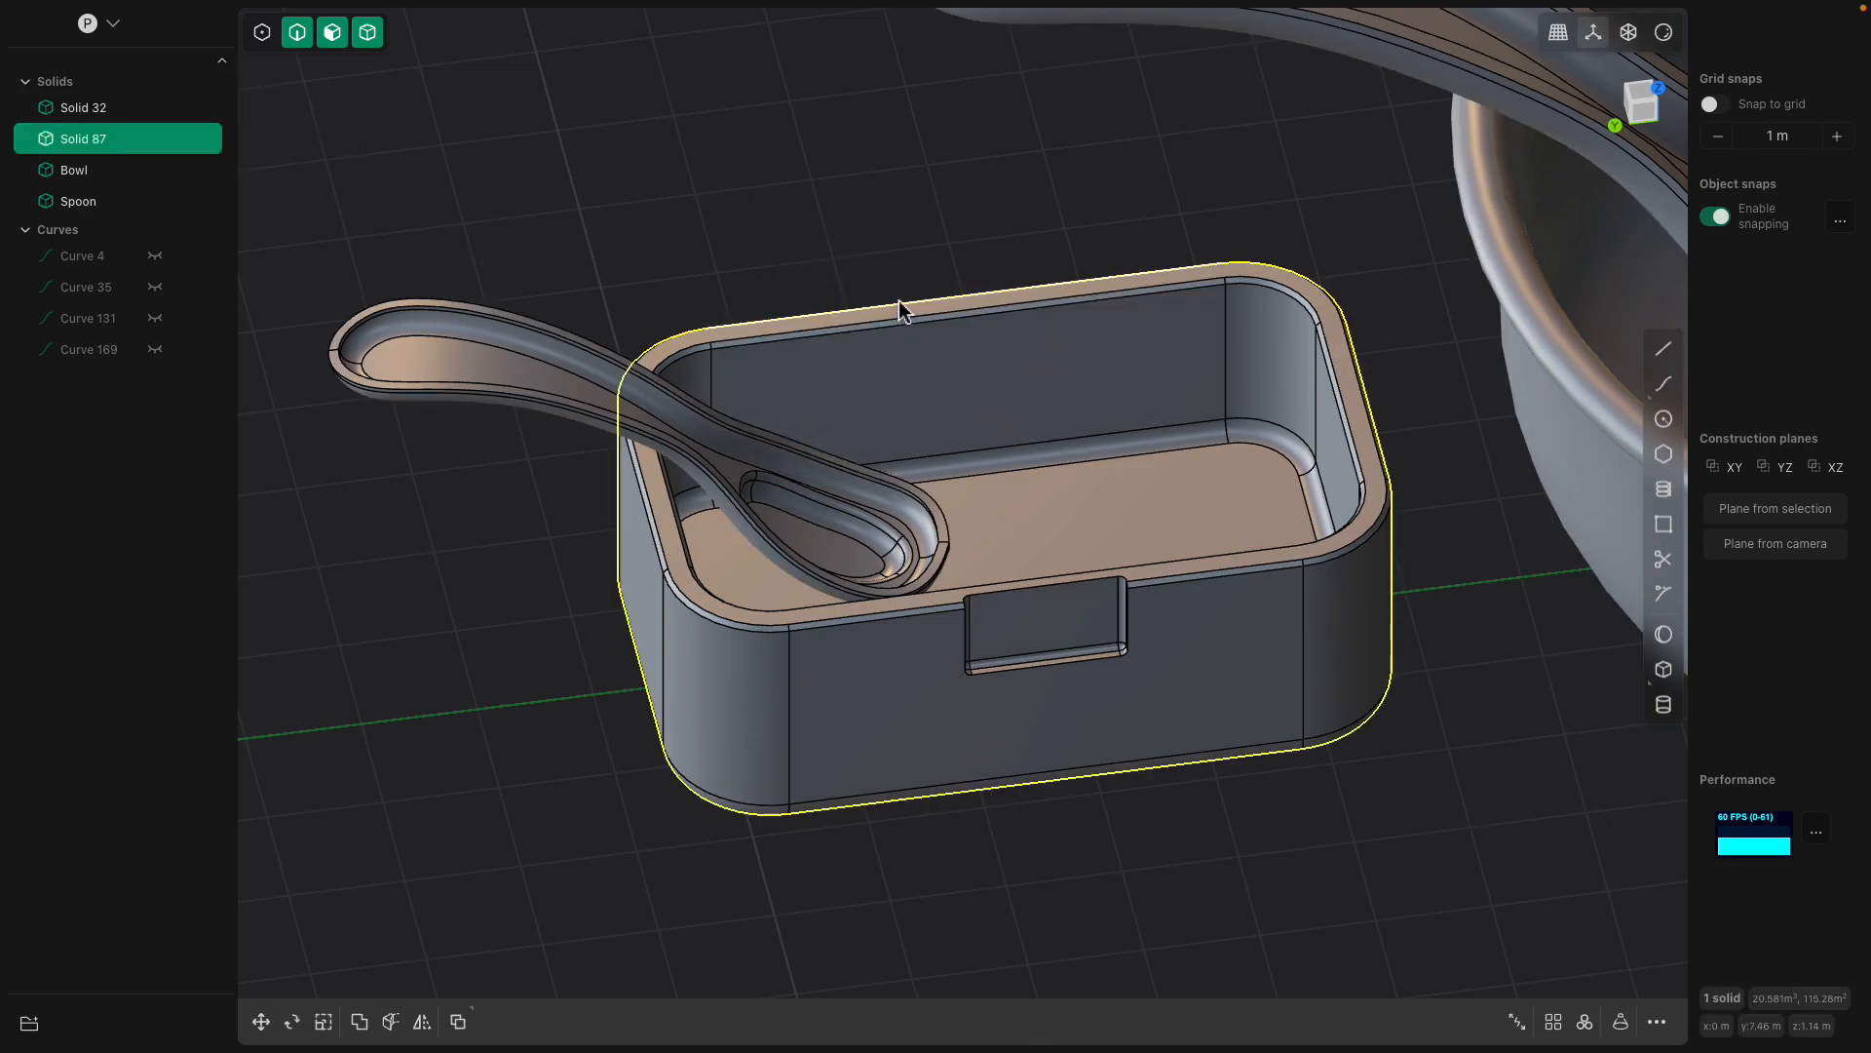
{"action": "scroll", "coordinate": [770, 622], "scroll_direction": "up", "scroll_amount": 4}
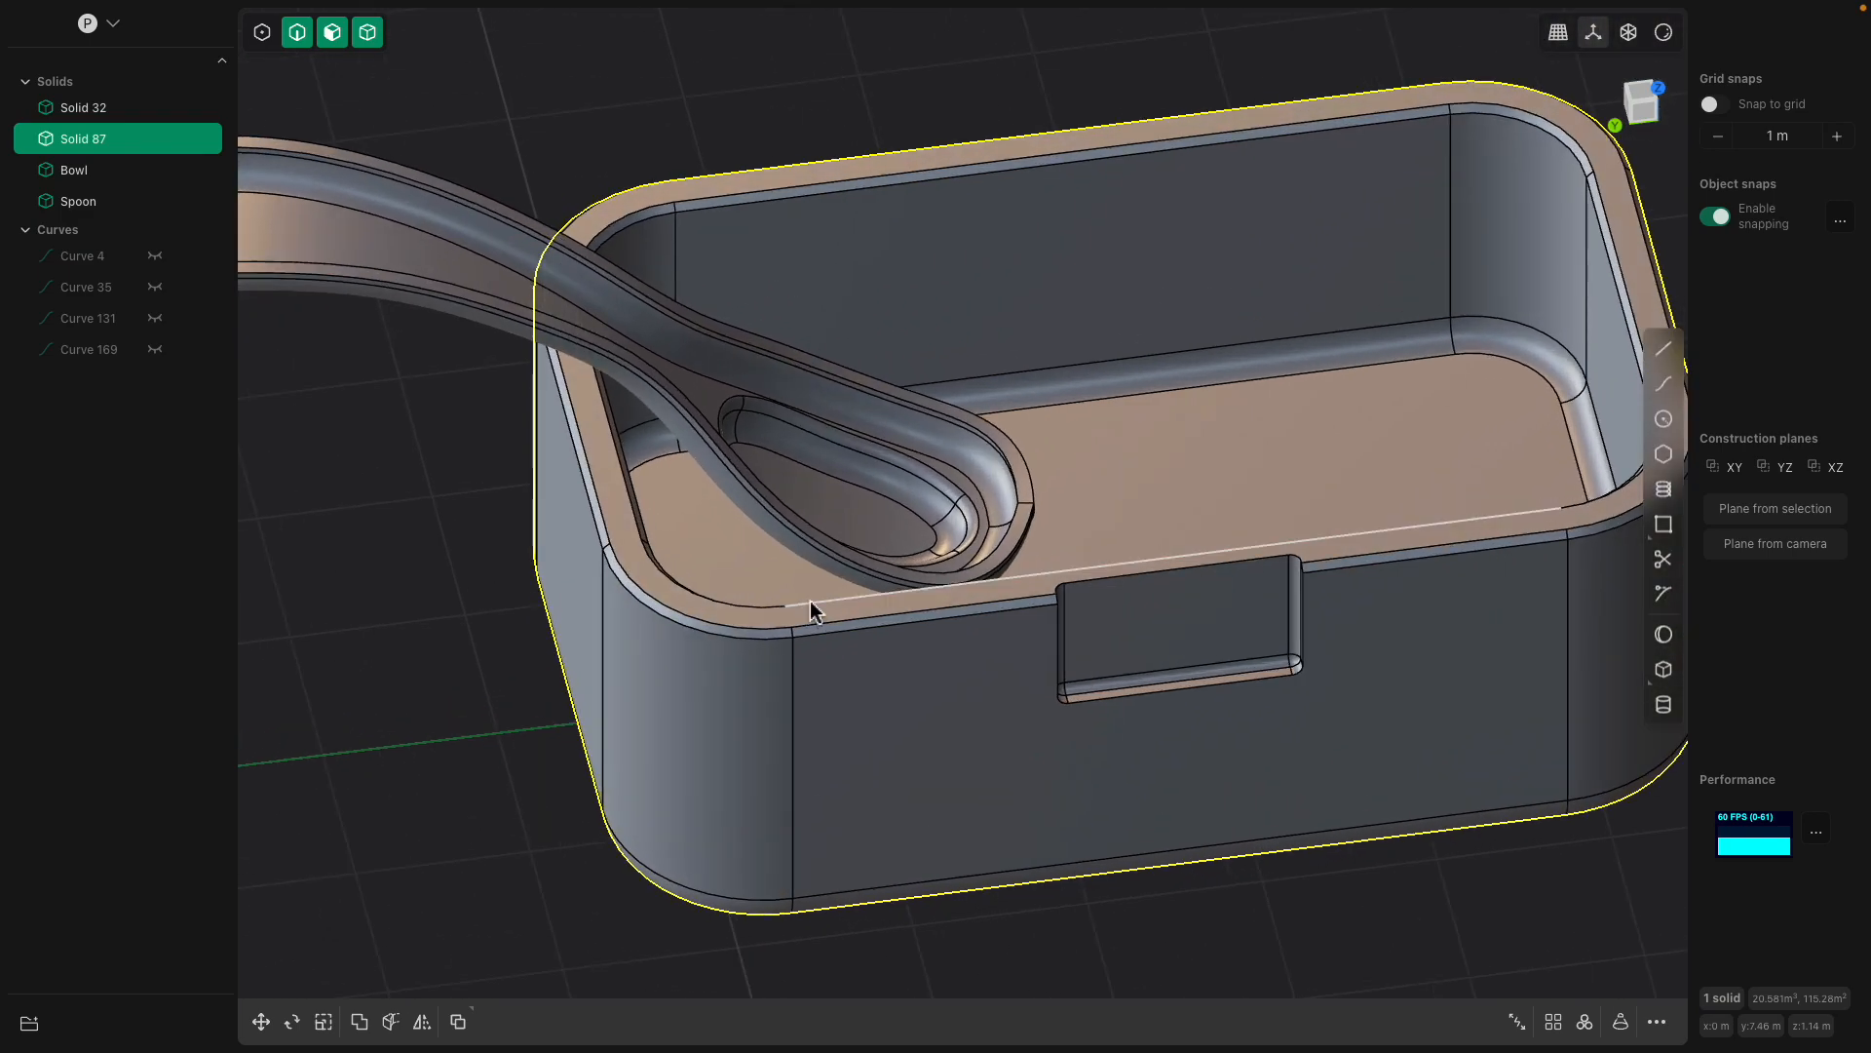
{"action": "middle_click_drag", "start_coordinate": [762, 605], "coordinate": [724, 604]}
{"action": "left_click", "coordinate": [715, 592]}
{"action": "key", "text": "f"}
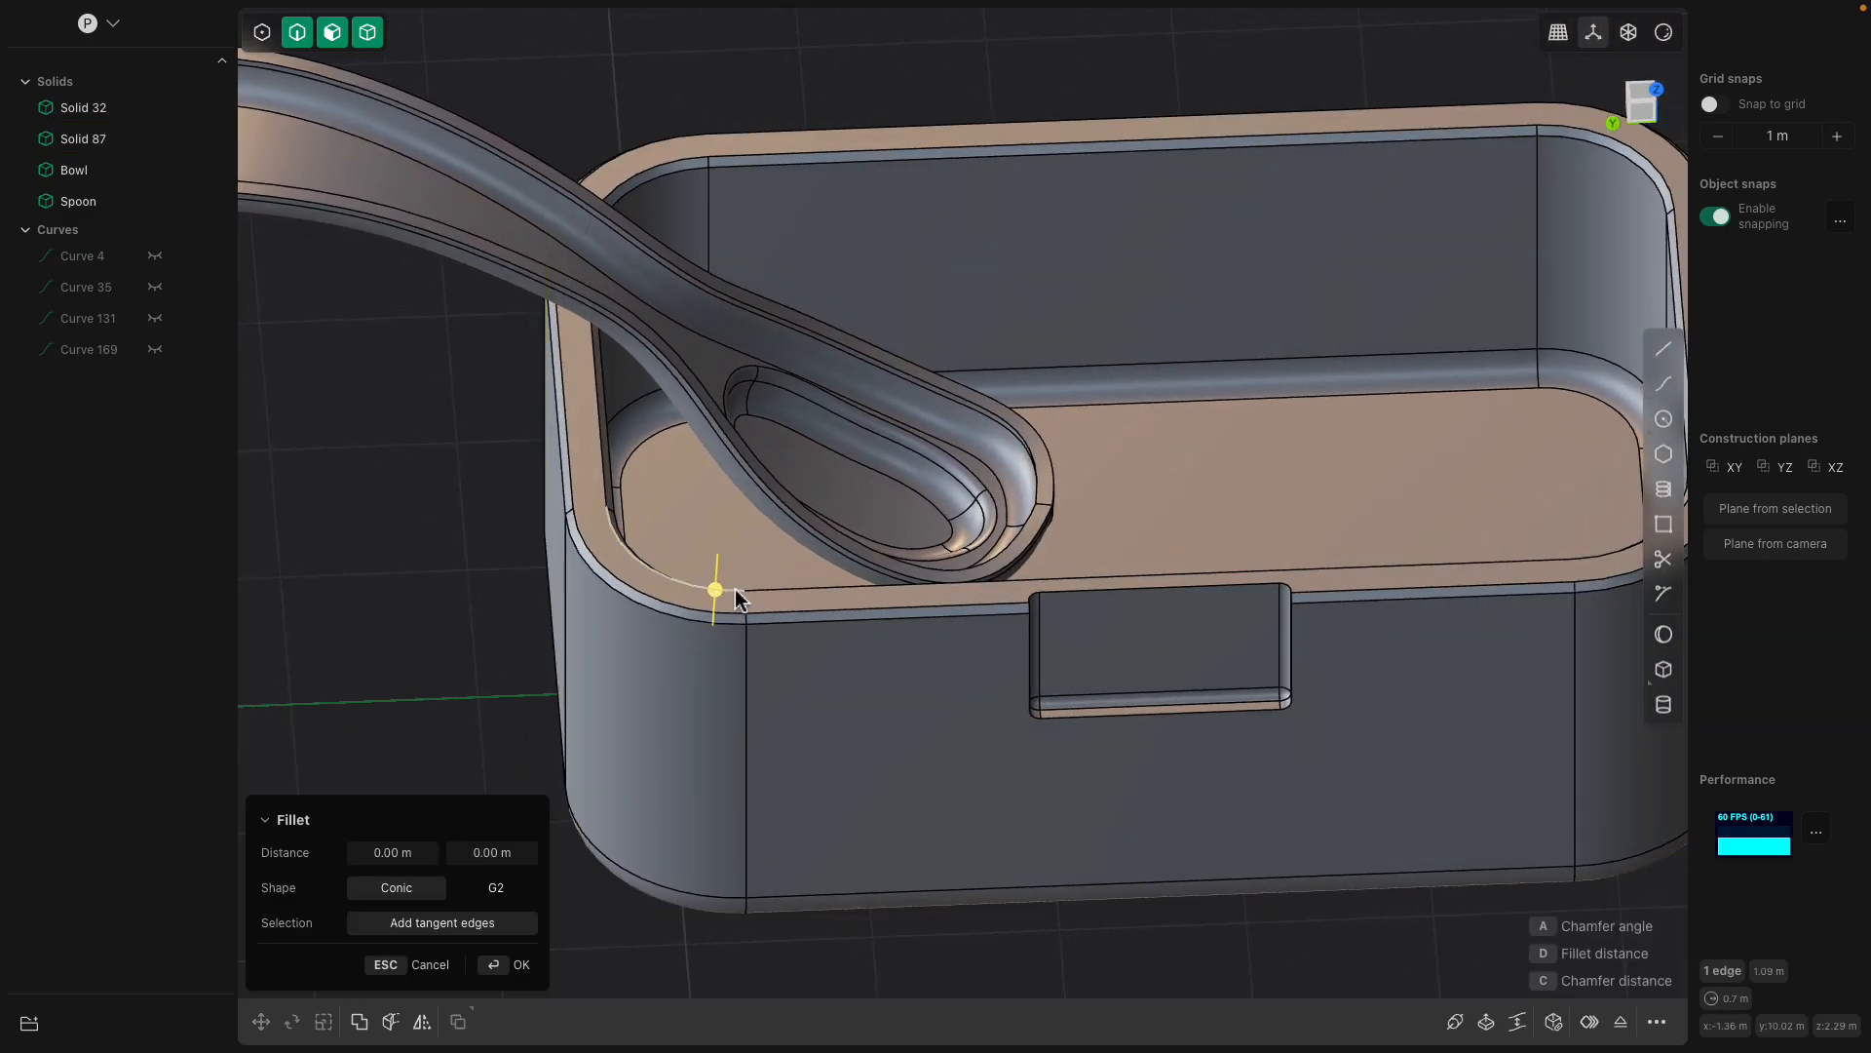
{"action": "left_click", "coordinate": [691, 611]}
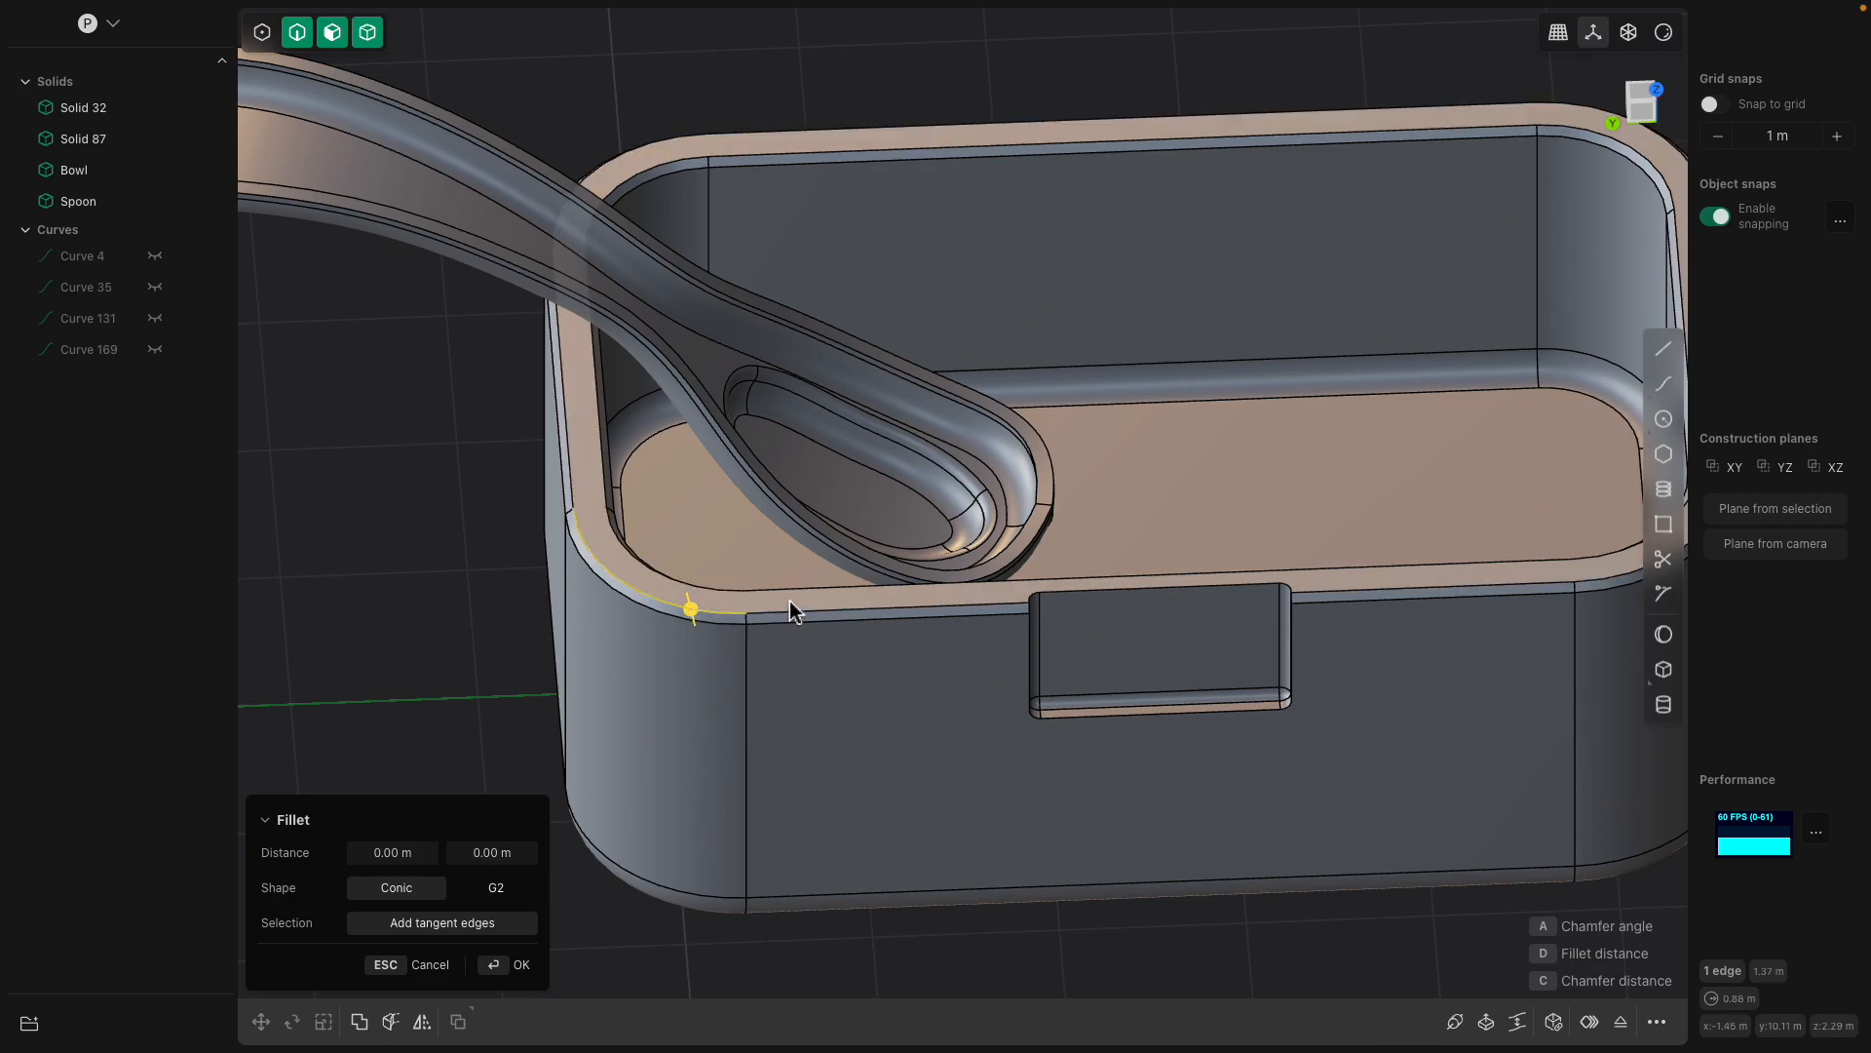
{"action": "left_click", "coordinate": [1069, 580]}
{"action": "middle_click_drag", "start_coordinate": [1073, 585], "coordinate": [1017, 575]}
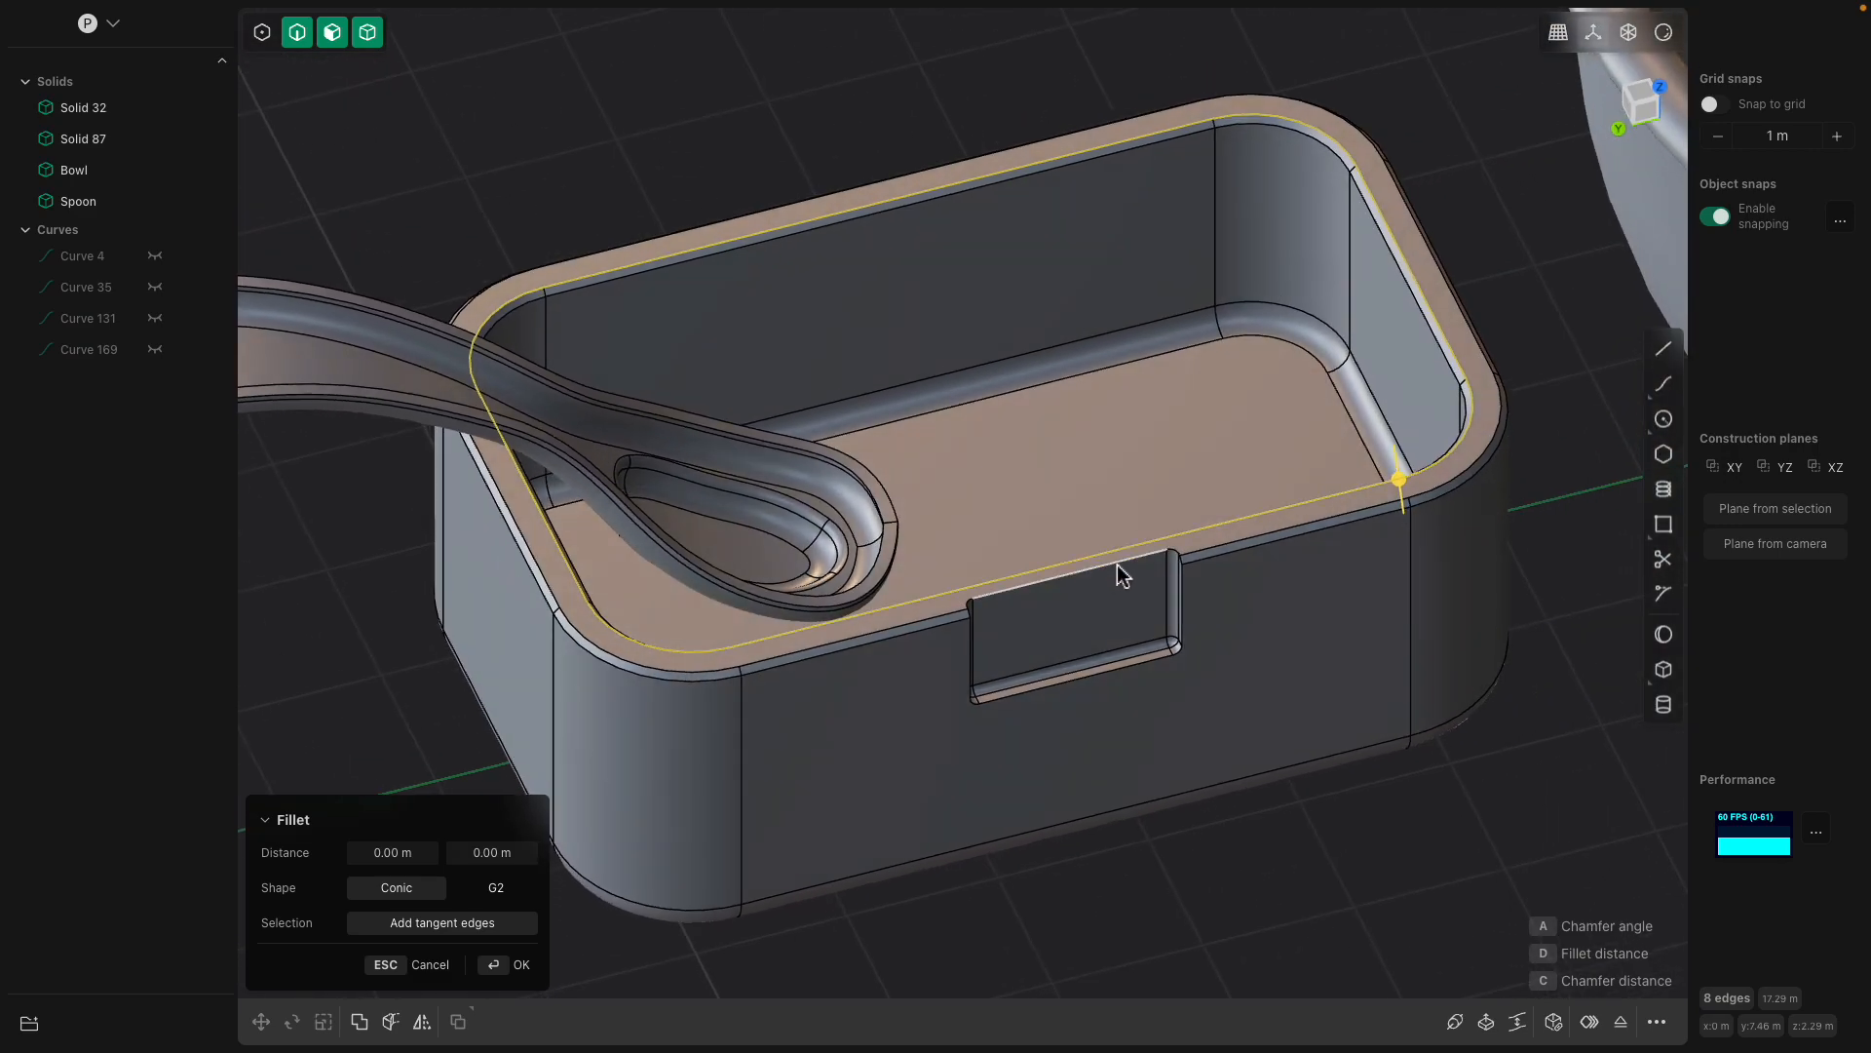
{"action": "key", "text": "shift+d"}
Offset the duplicated rim curve outward by about 0.21 m with Offset Curve and round gap fill.
{"action": "left_click", "coordinate": [109, 379]}
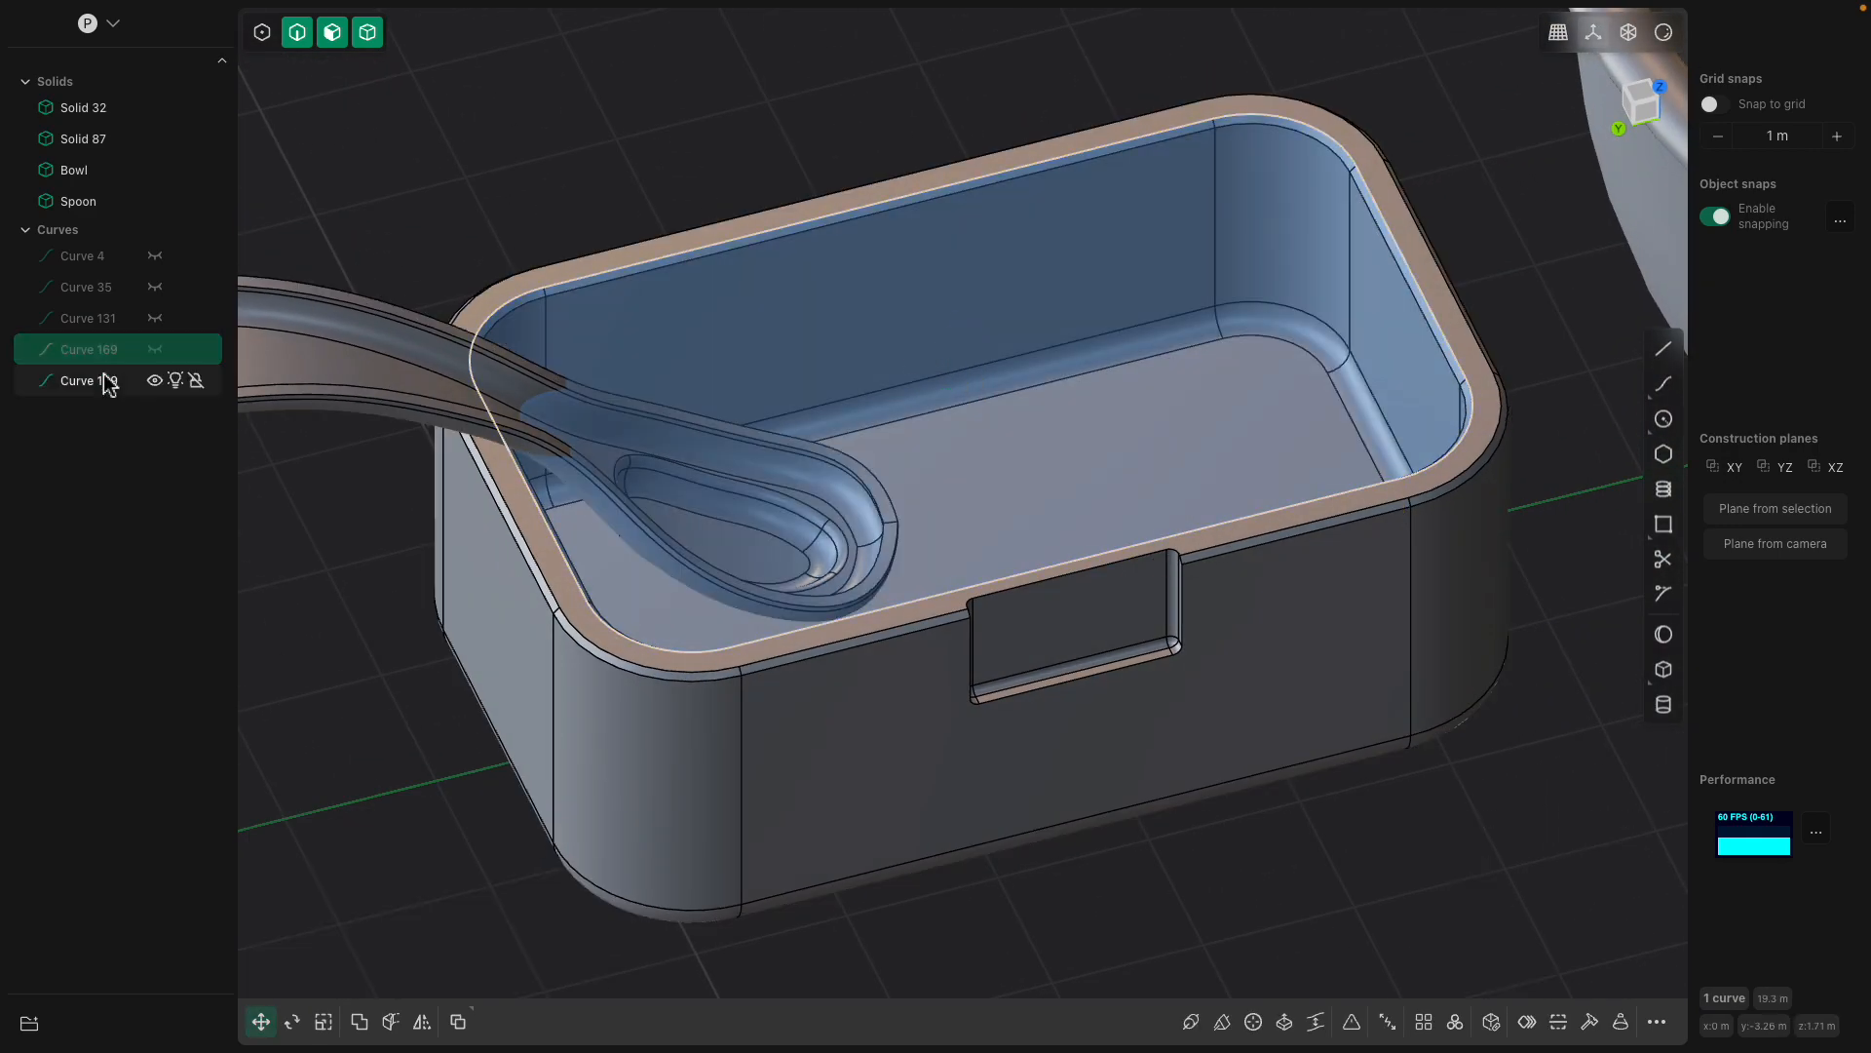
{"action": "key", "text": "f"}
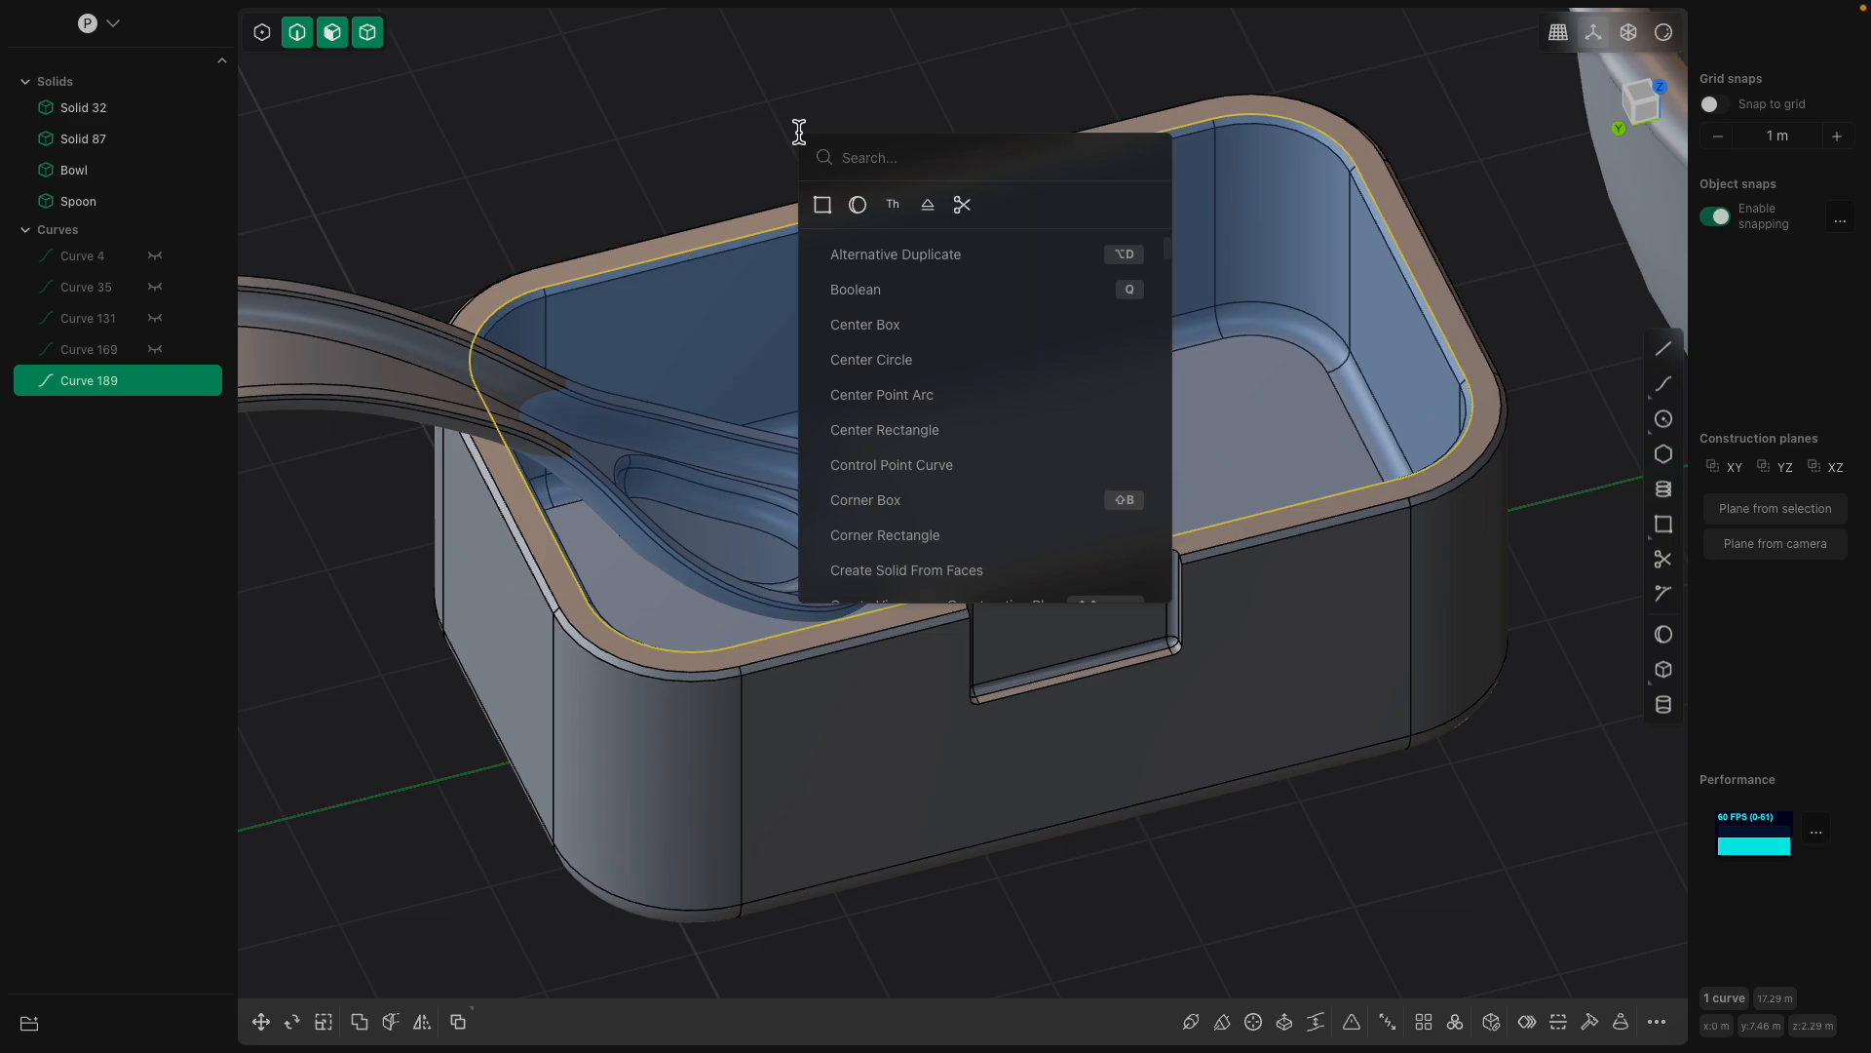
{"action": "type", "text": "off"}
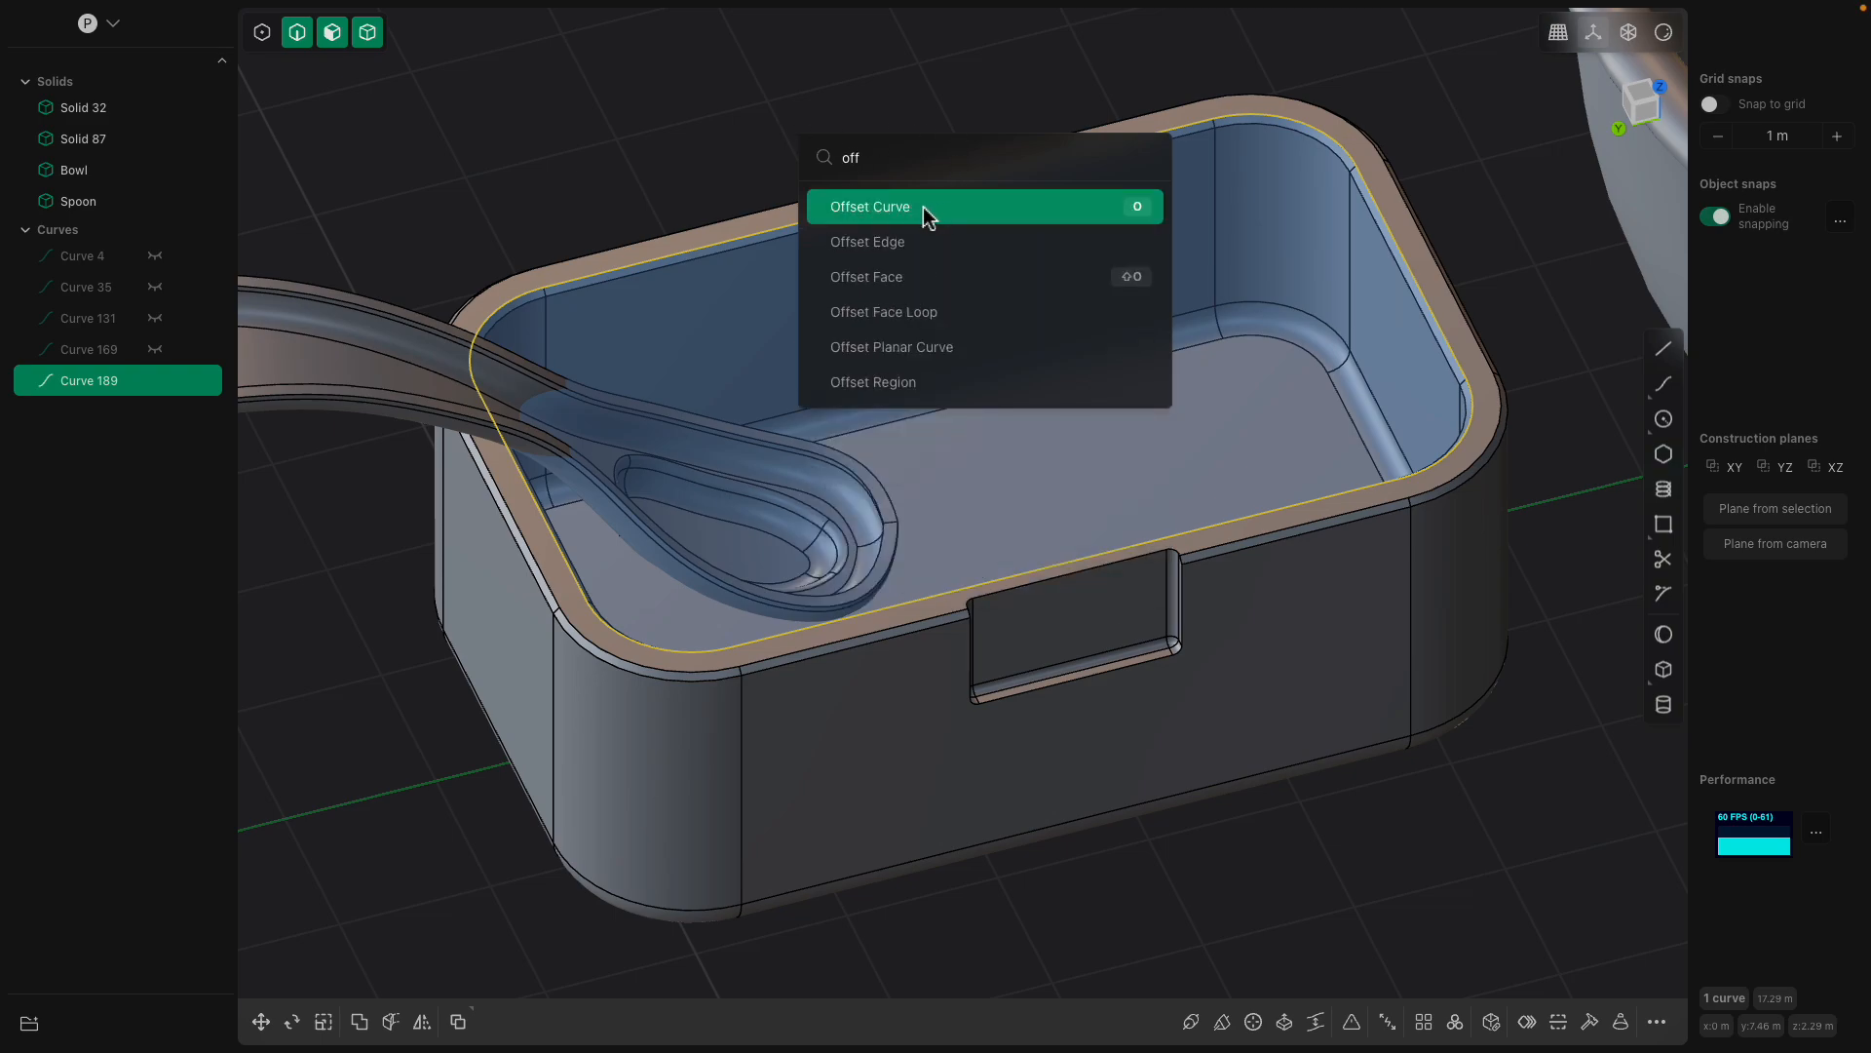
{"action": "left_click", "coordinate": [922, 207]}
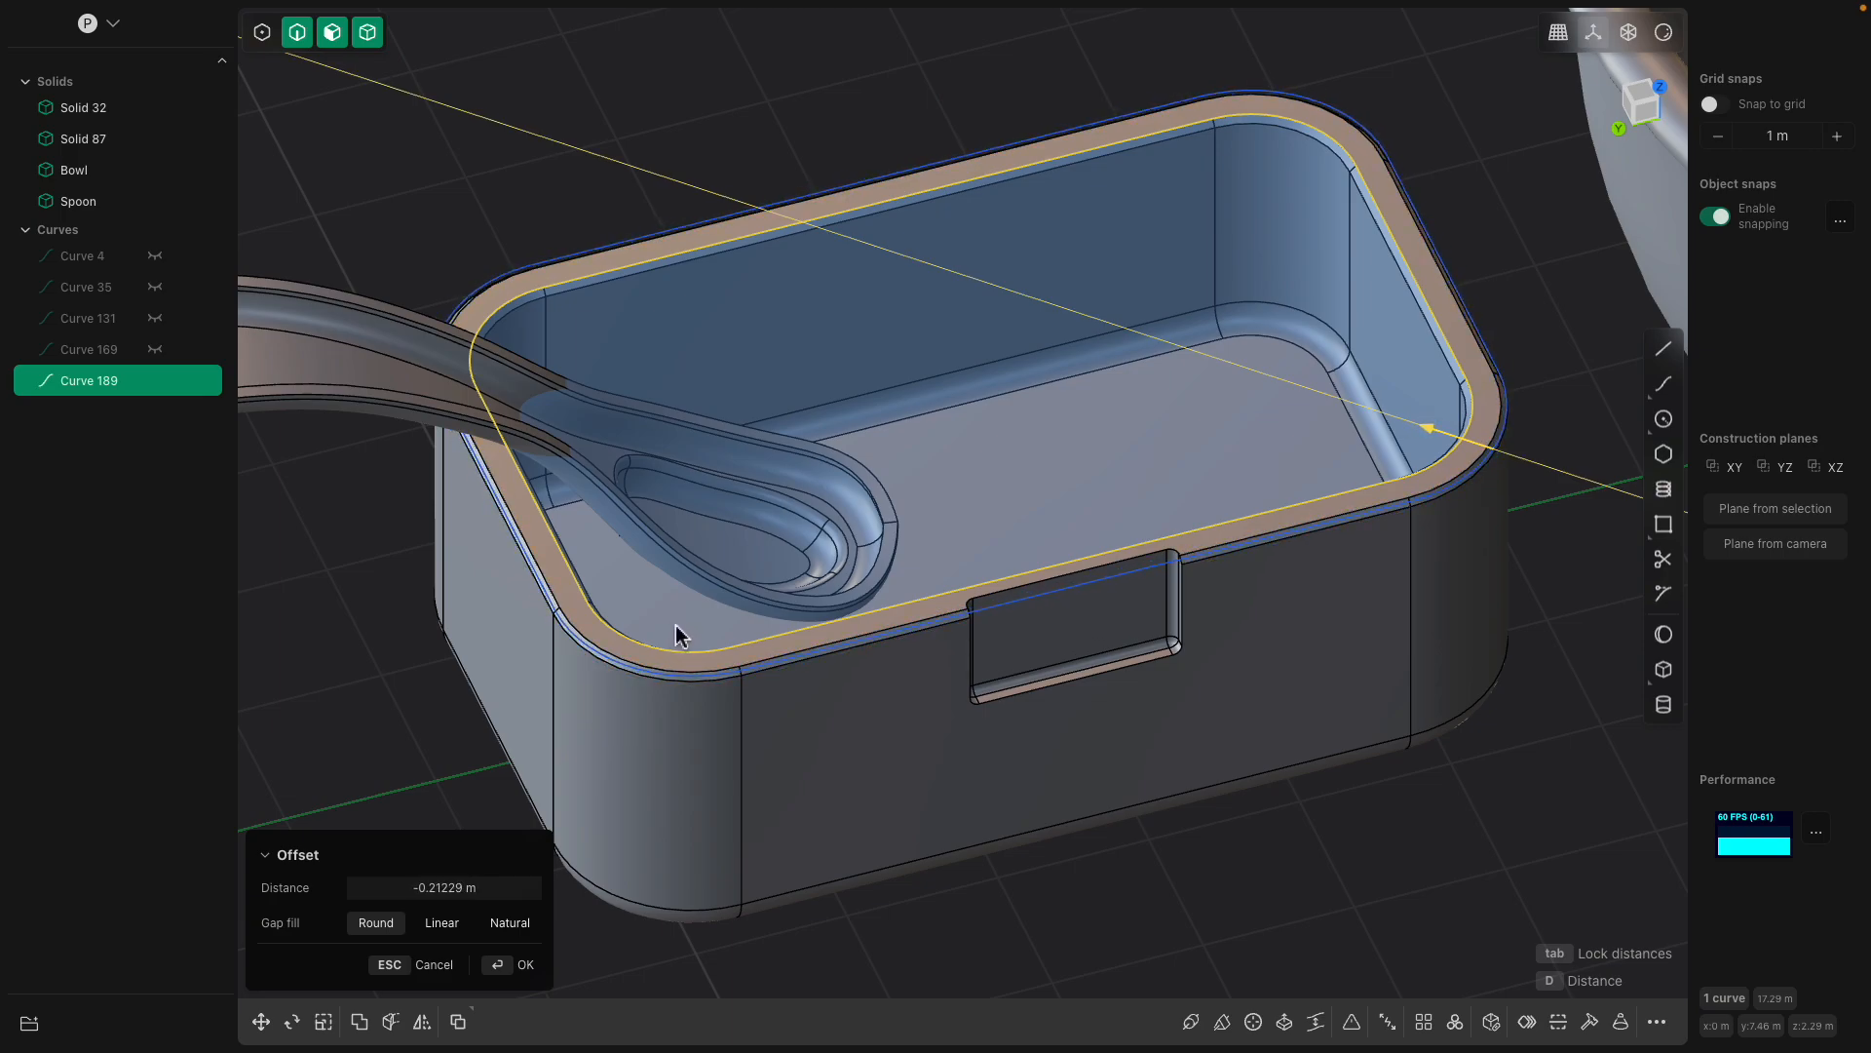
{"action": "left_click", "coordinate": [676, 632]}
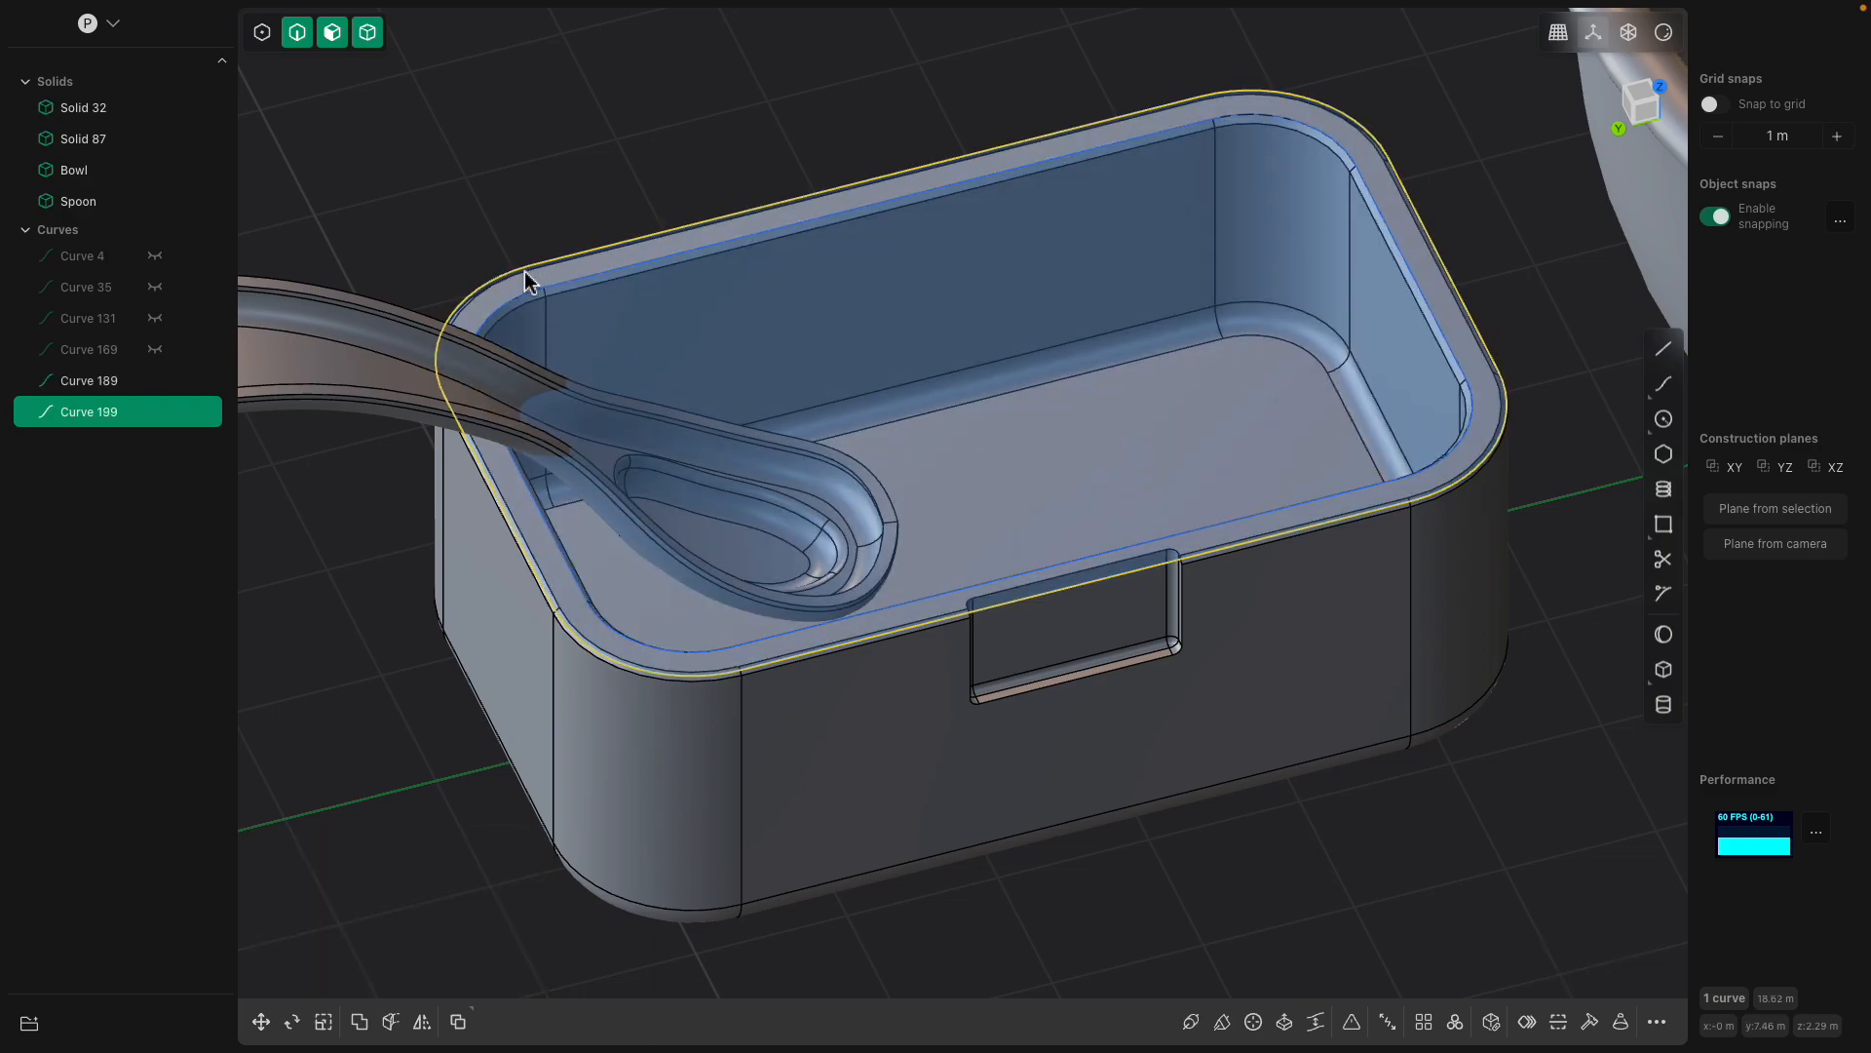
Extrude the rim ring and inner regions upward about 0.28 m to form a solid lid on the box.
{"action": "left_click", "coordinate": [539, 283]}
{"action": "key", "text": "e"}
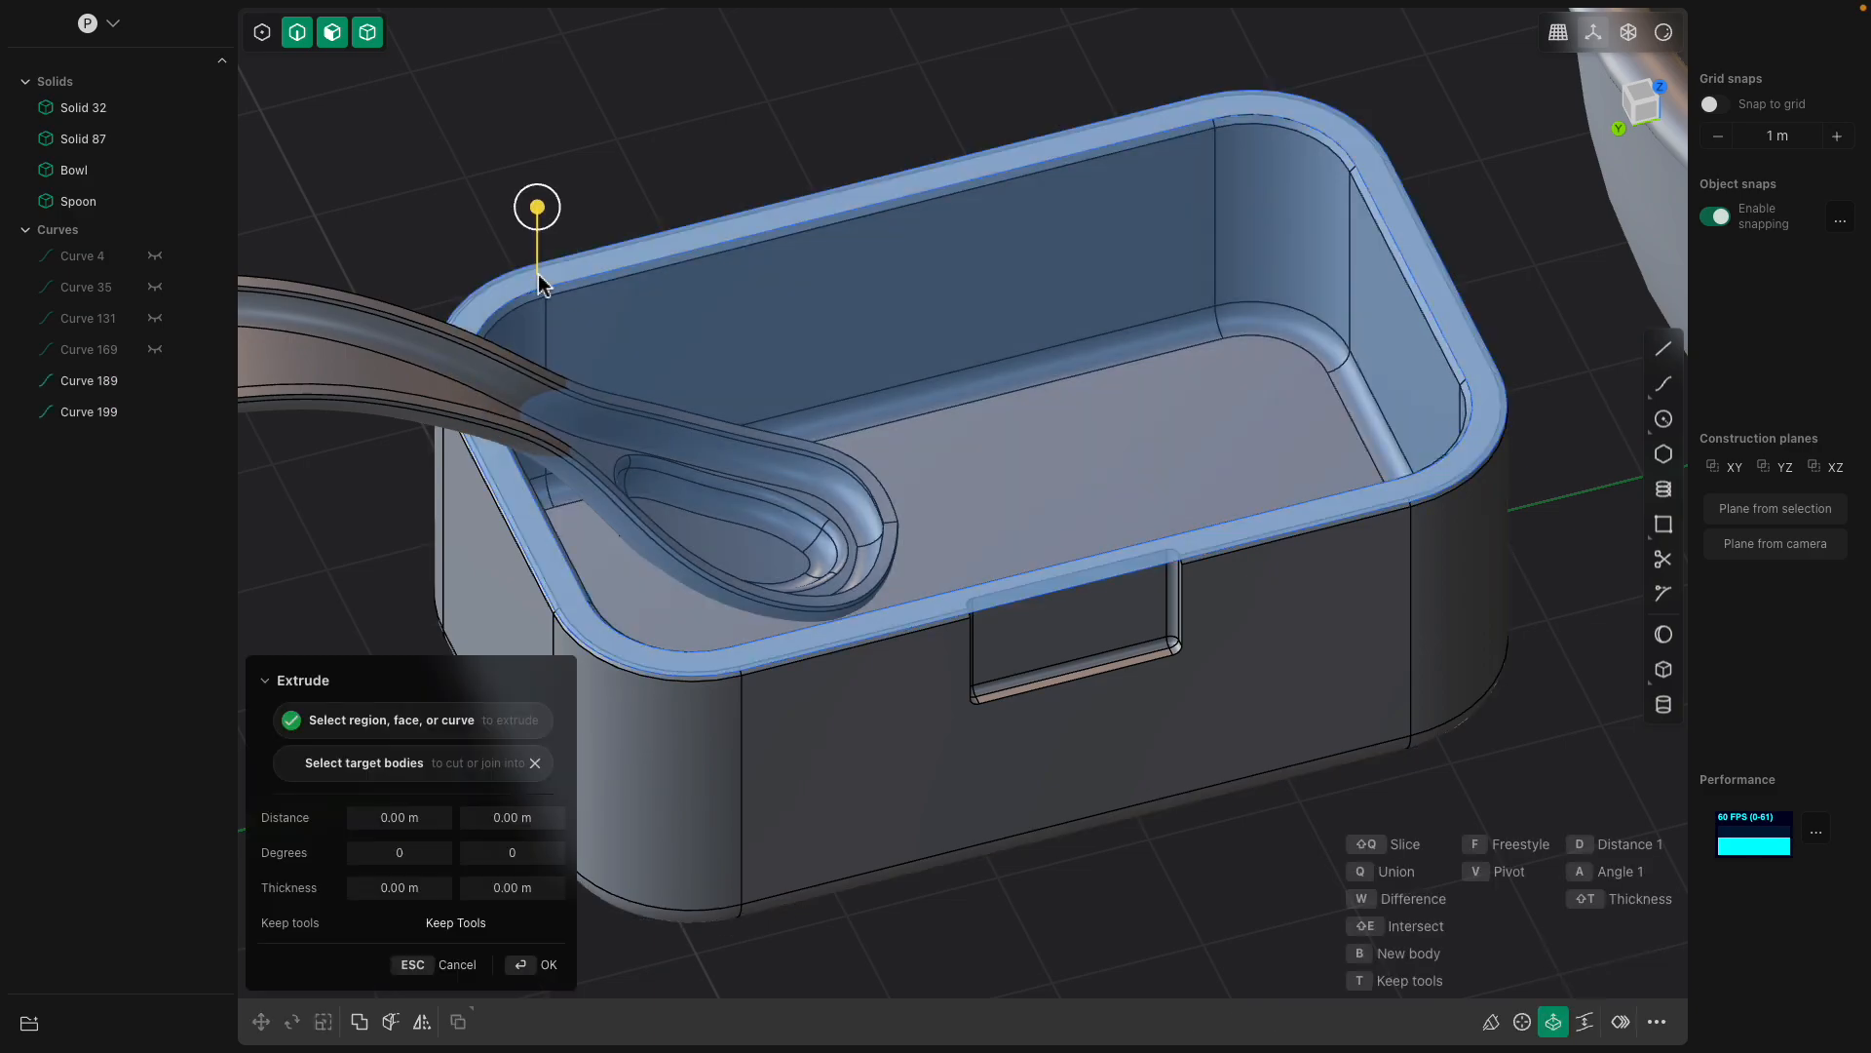
{"action": "left_click", "coordinate": [639, 289]}
{"action": "left_click_drag", "start_coordinate": [655, 236], "coordinate": [661, 197]}
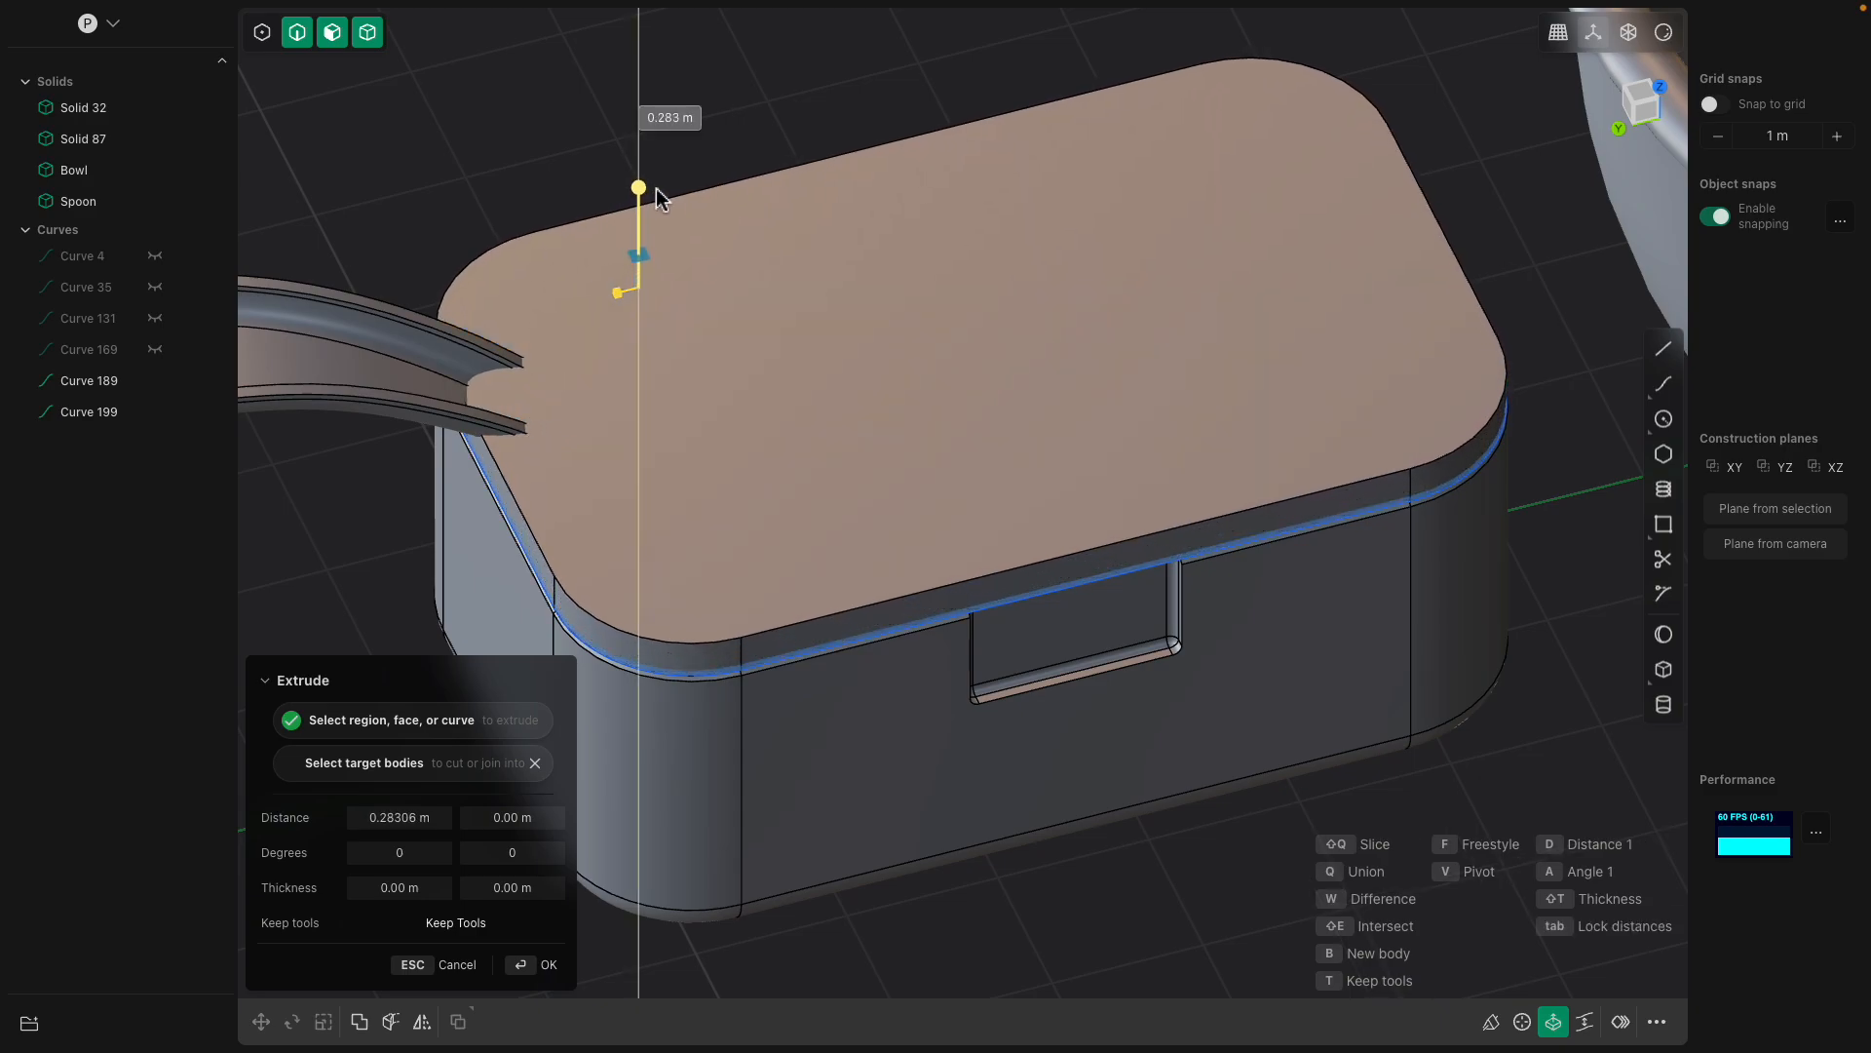
{"action": "middle_click_drag", "start_coordinate": [909, 341], "coordinate": [958, 334]}
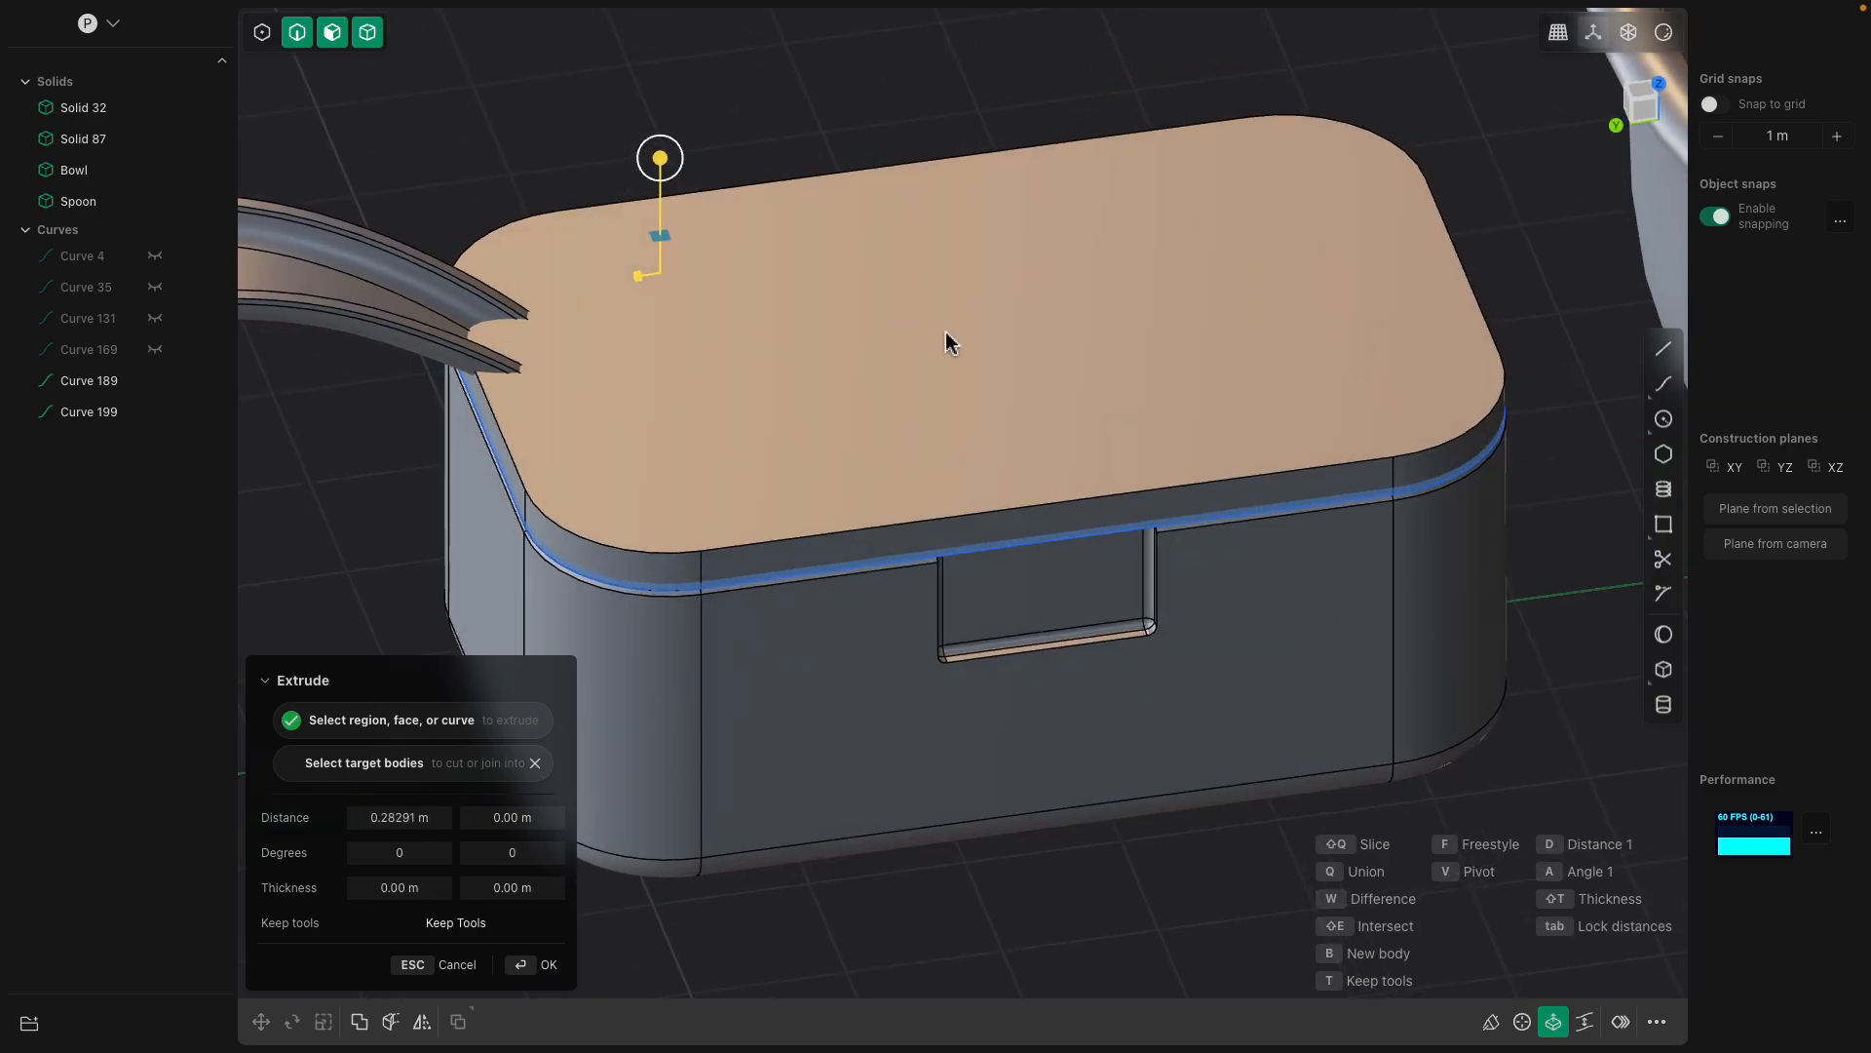
{"action": "key", "text": "Return"}
Fillet the lid's complete top edge loop by about 0.08 m.
{"action": "left_click", "coordinate": [1089, 501]}
{"action": "key", "text": "f"}
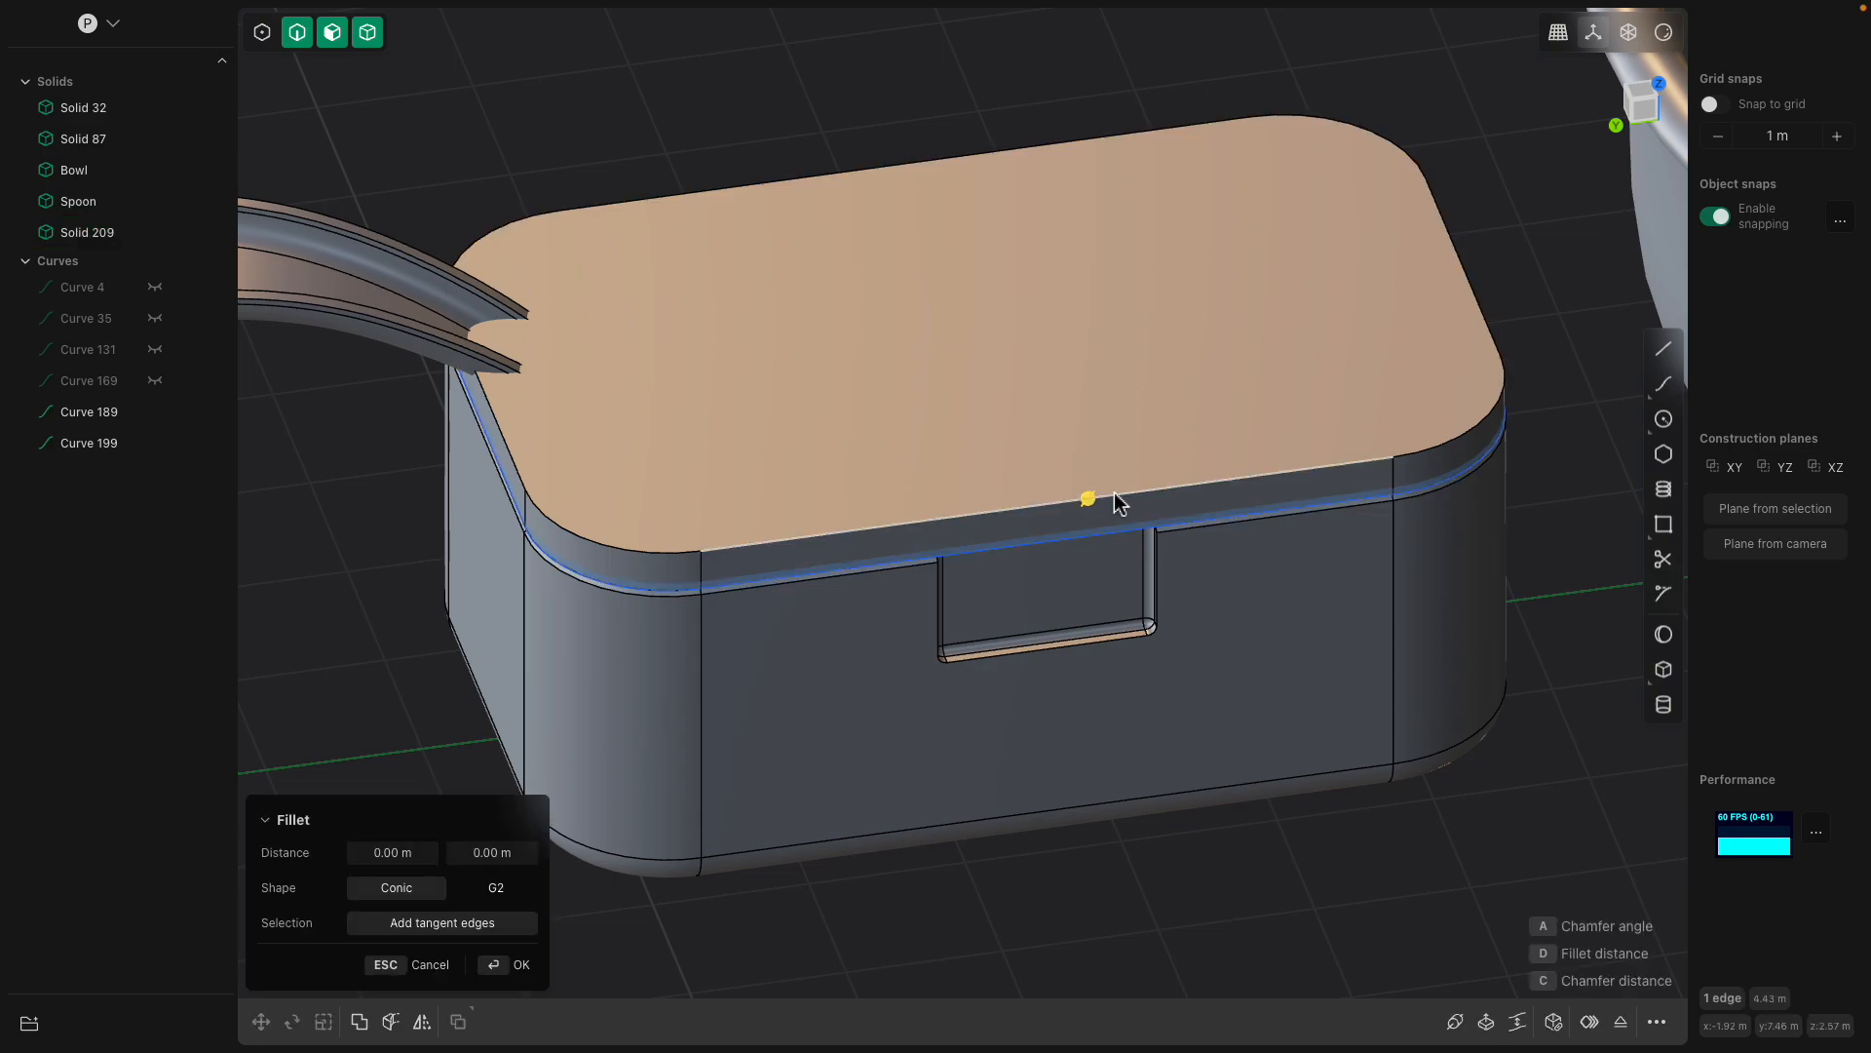
{"action": "middle_click_drag", "start_coordinate": [1146, 493], "coordinate": [1076, 484]}
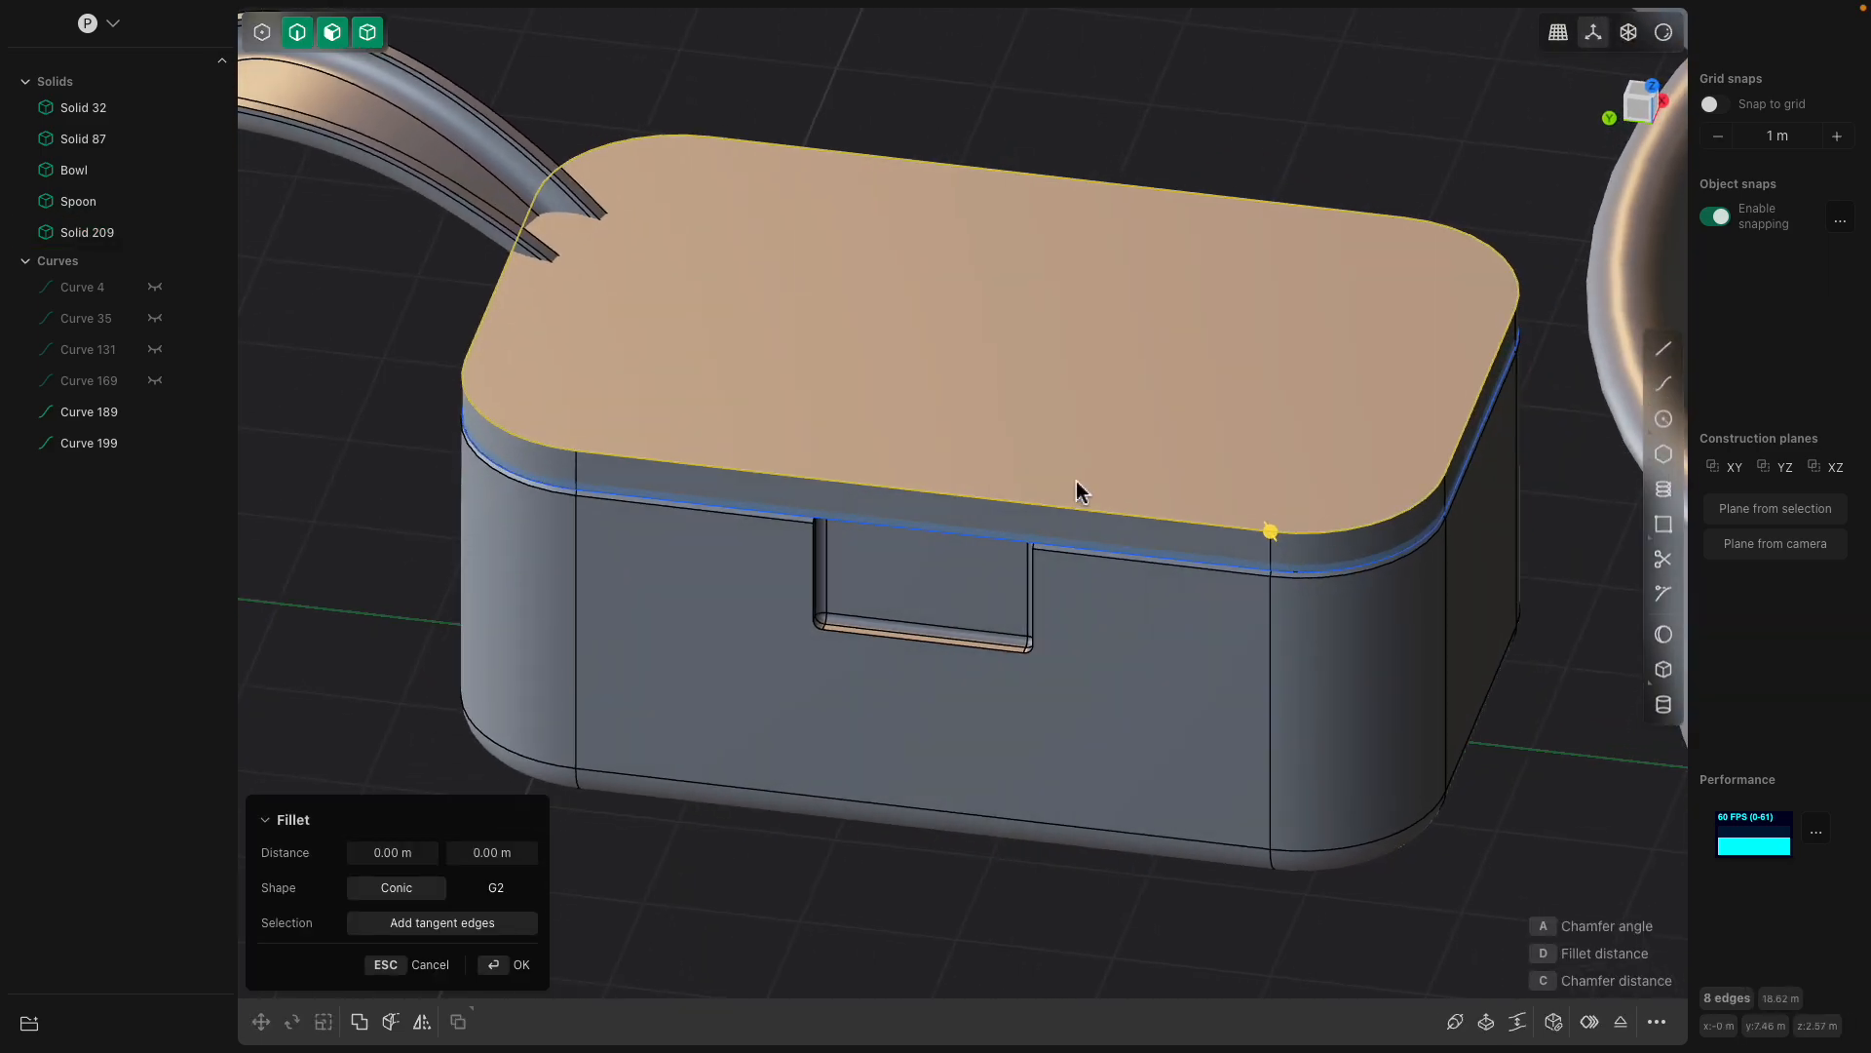
{"action": "left_click_drag", "start_coordinate": [1282, 536], "coordinate": [1272, 533]}
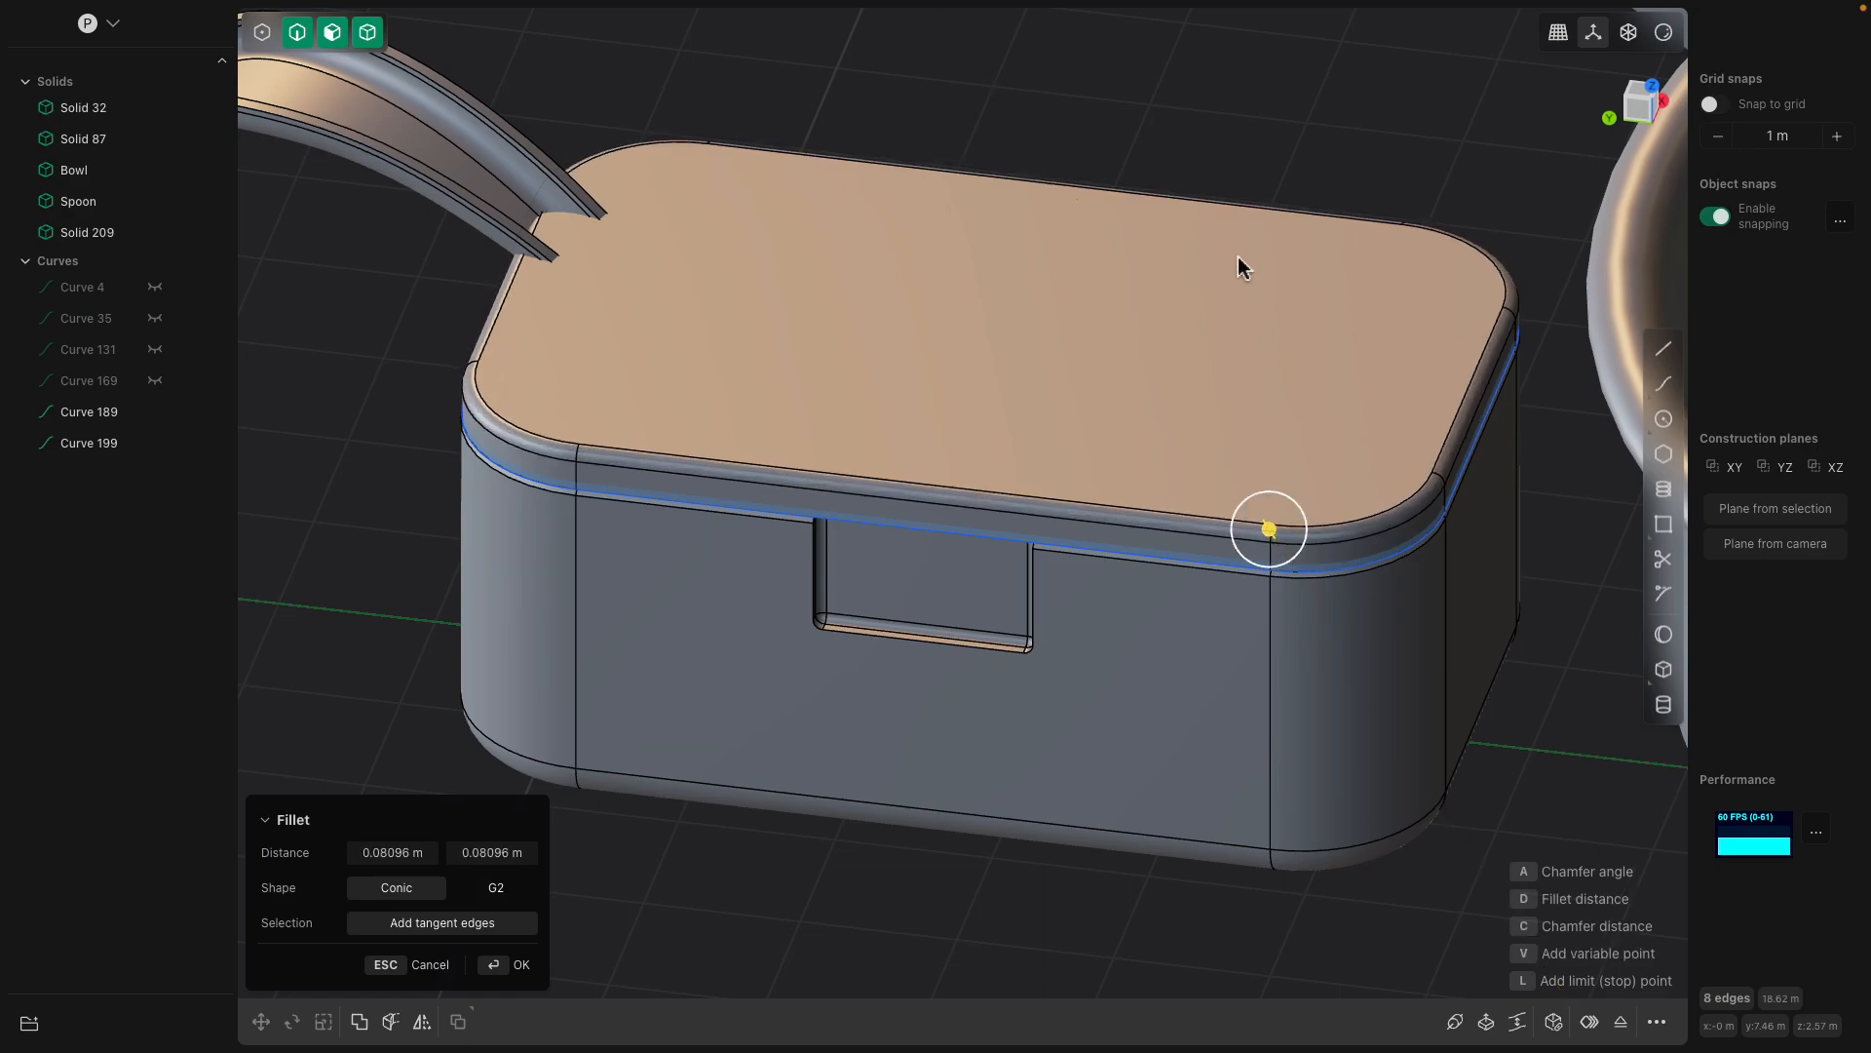
{"action": "middle_click_drag", "start_coordinate": [1219, 156], "coordinate": [1048, 328]}
{"action": "key", "text": "Return"}
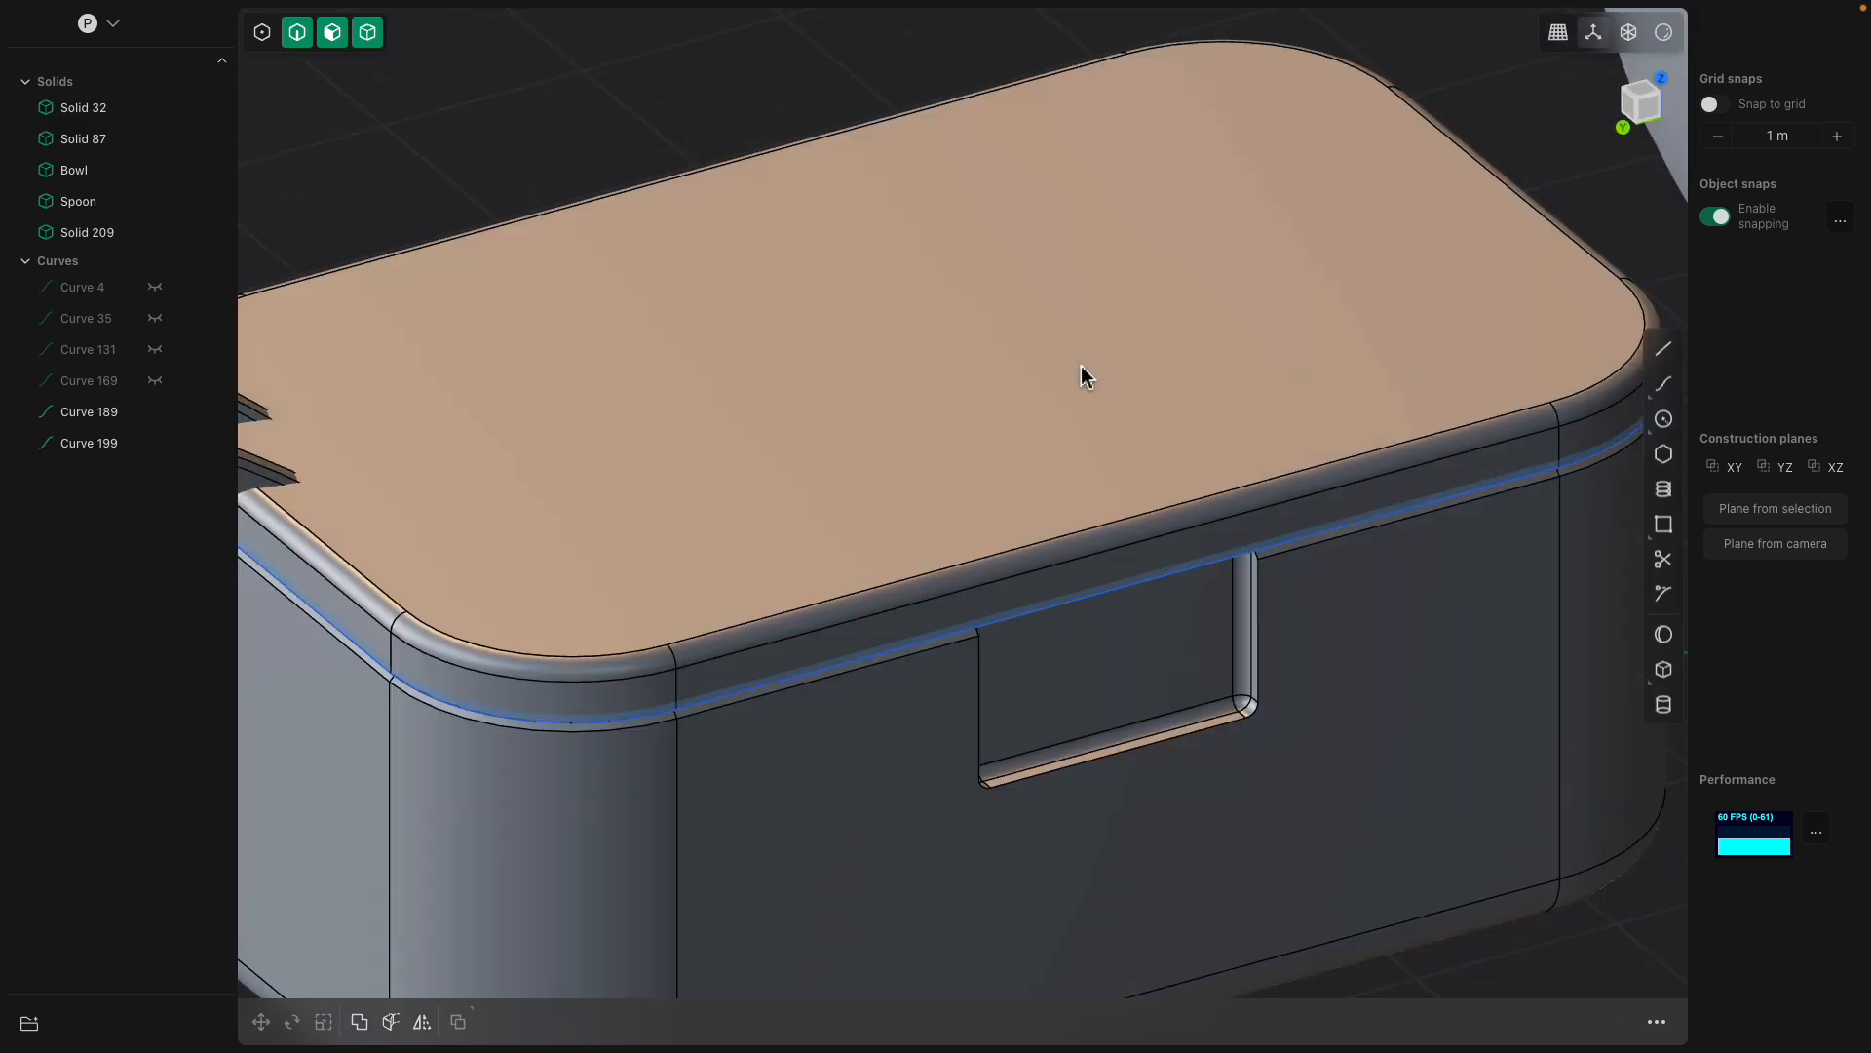
{"action": "scroll", "coordinate": [1082, 376], "scroll_direction": "down", "scroll_amount": 5}
{"action": "middle_click_drag", "start_coordinate": [1157, 485], "coordinate": [1201, 451]}
{"action": "left_click", "coordinate": [757, 430]}
{"action": "middle_click_drag", "start_coordinate": [757, 434], "coordinate": [944, 506]}
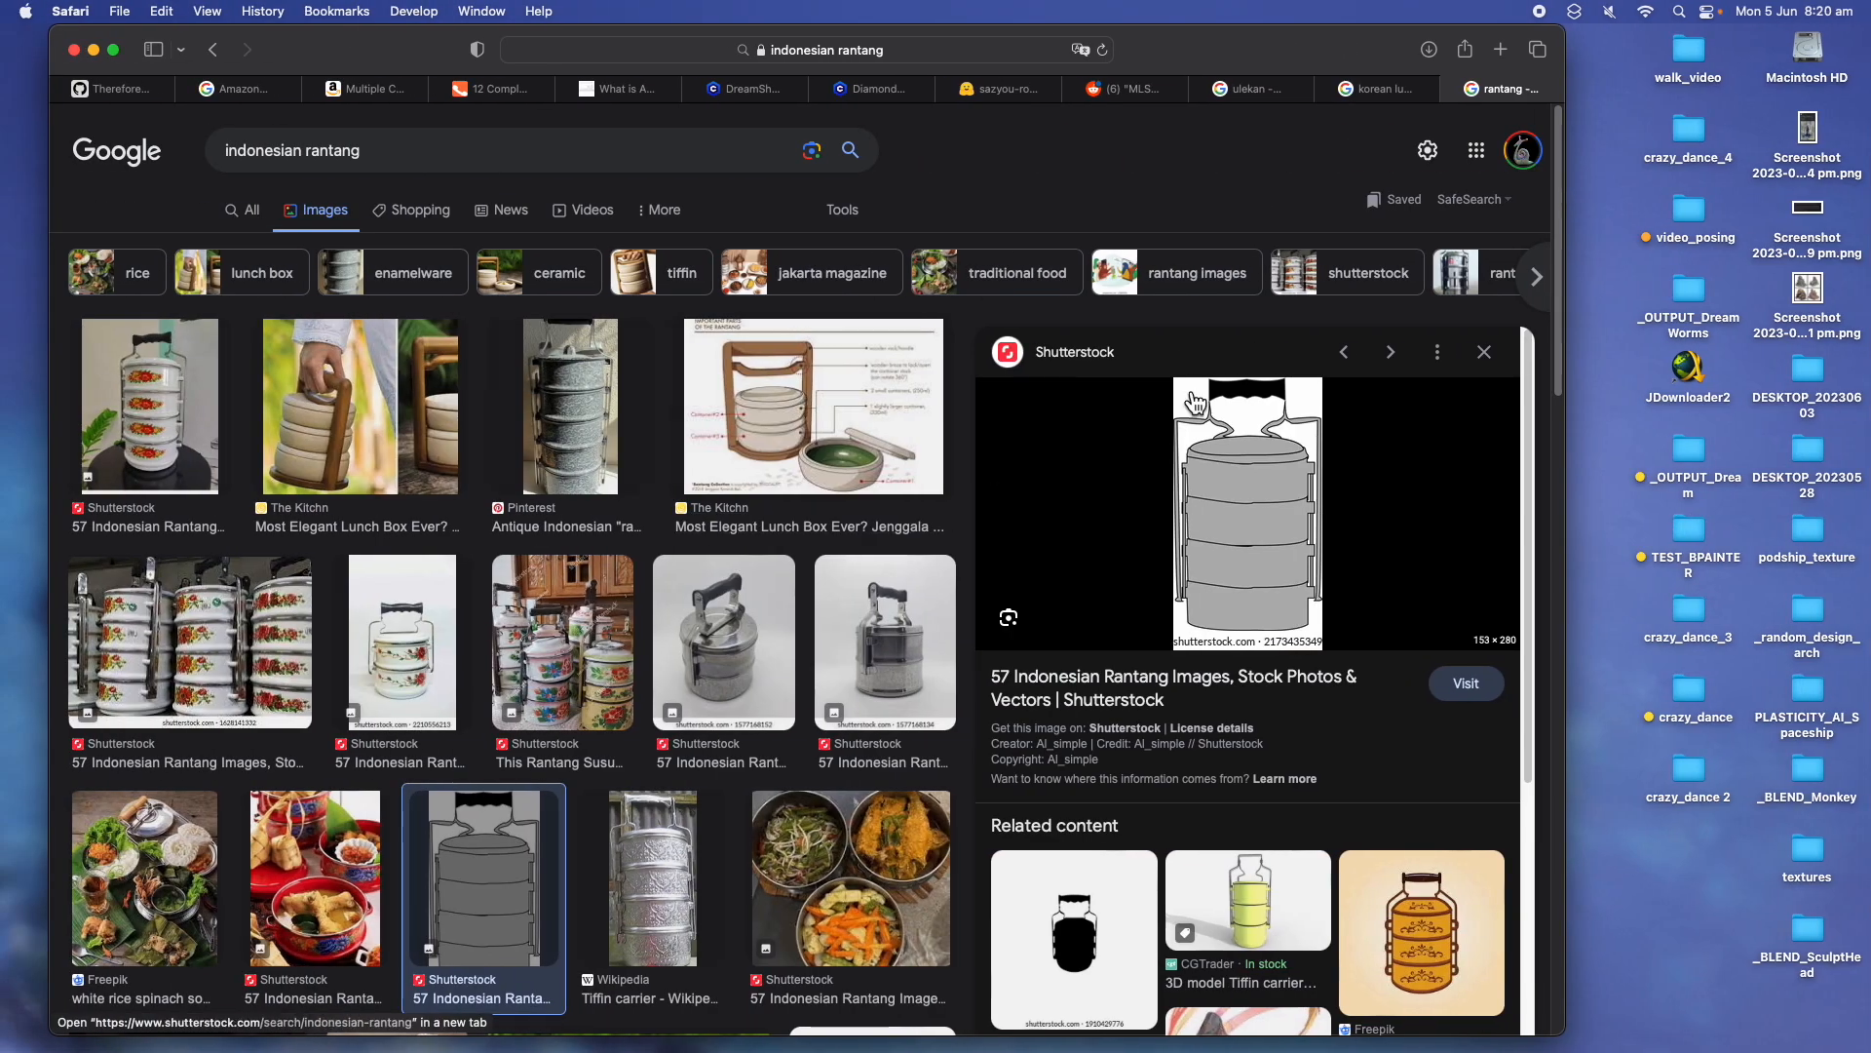
Switch to Safari and examine a stone mortar and pestle picture in the Indonesian ulekan image results as a reference.
{"action": "left_click", "coordinate": [623, 88]}
{"action": "left_click", "coordinate": [1277, 89]}
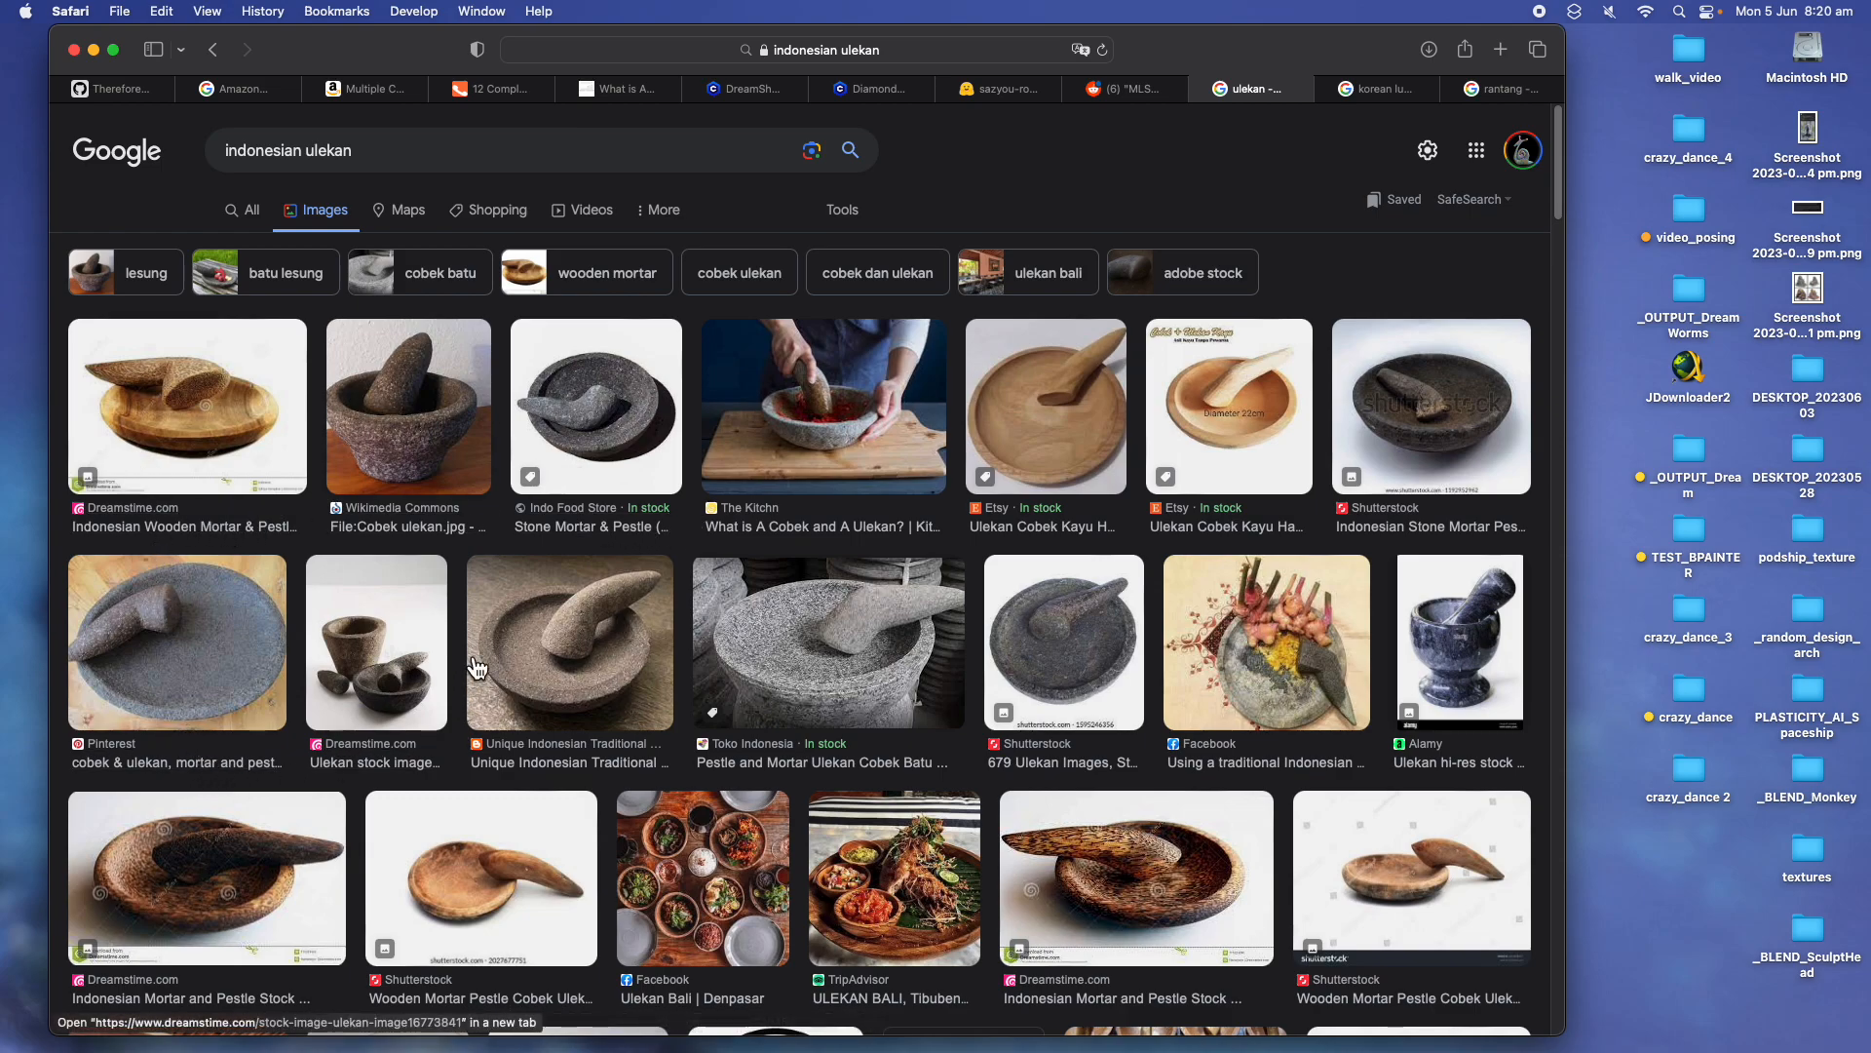
{"action": "left_click", "coordinate": [668, 620]}
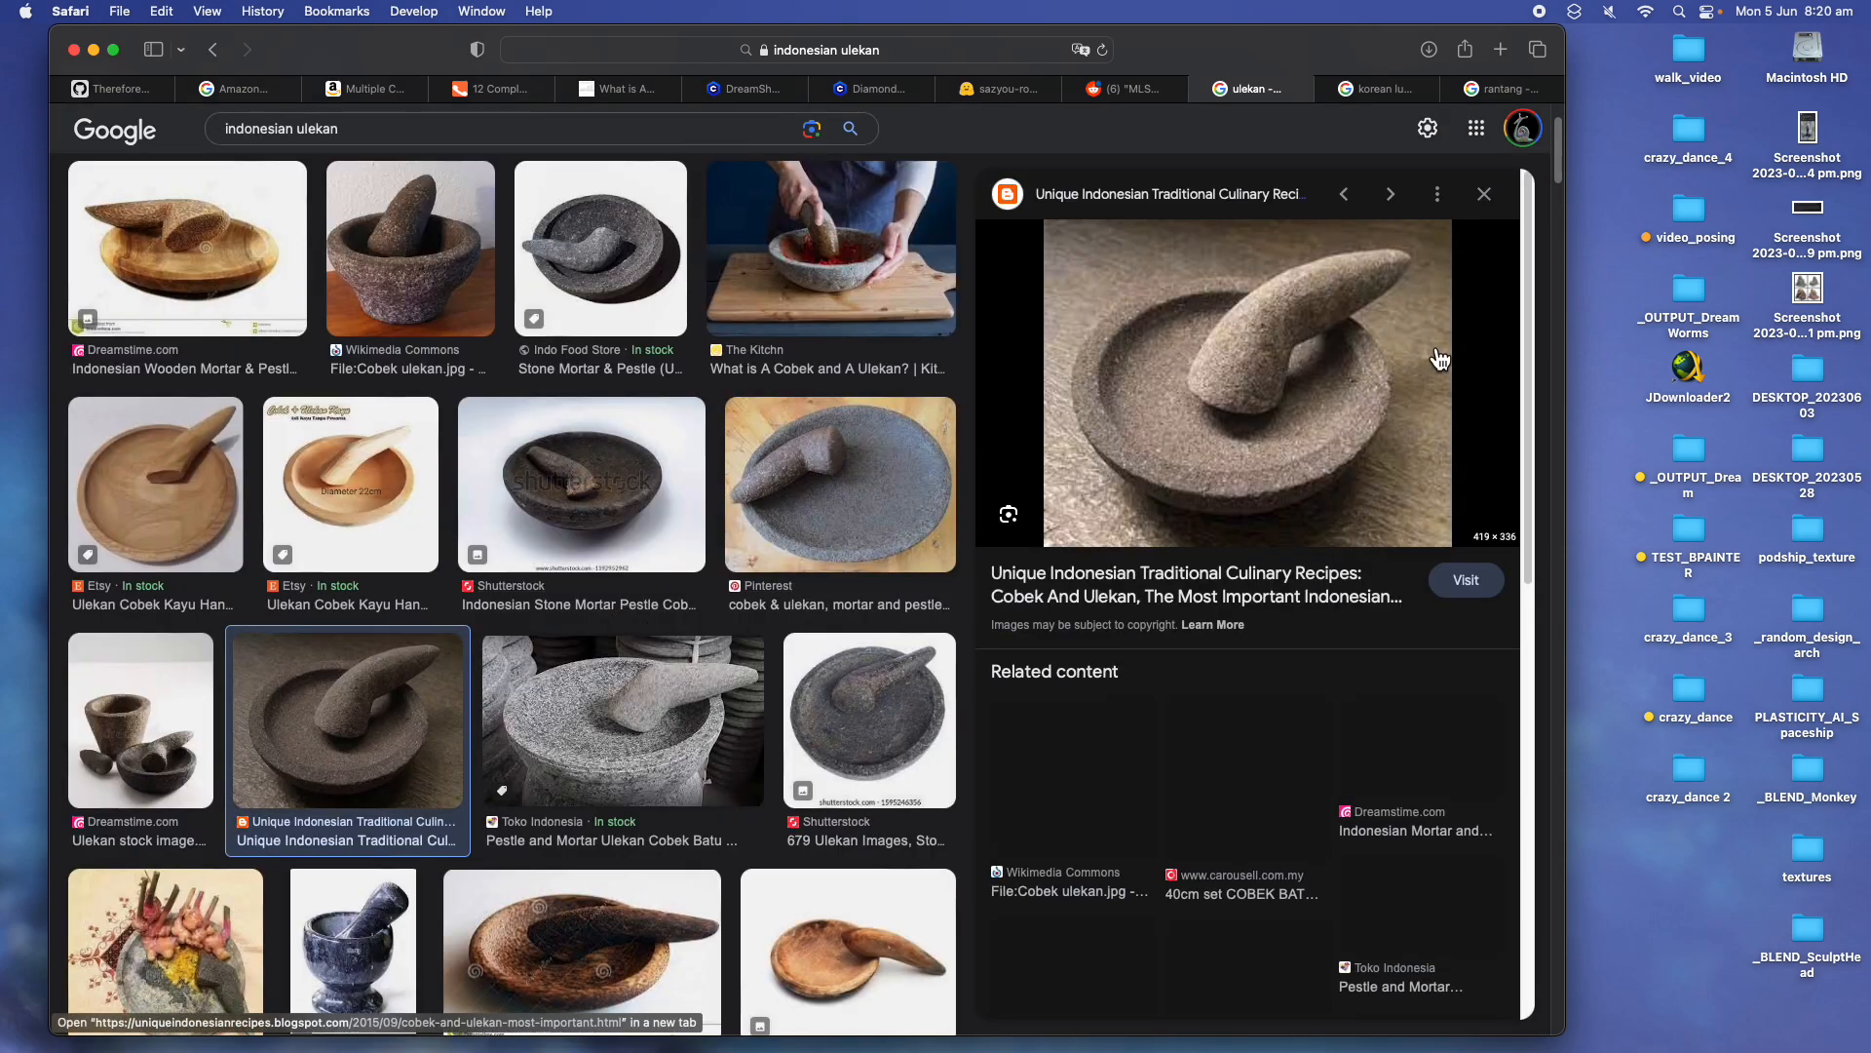
{"action": "left_click", "coordinate": [829, 470]}
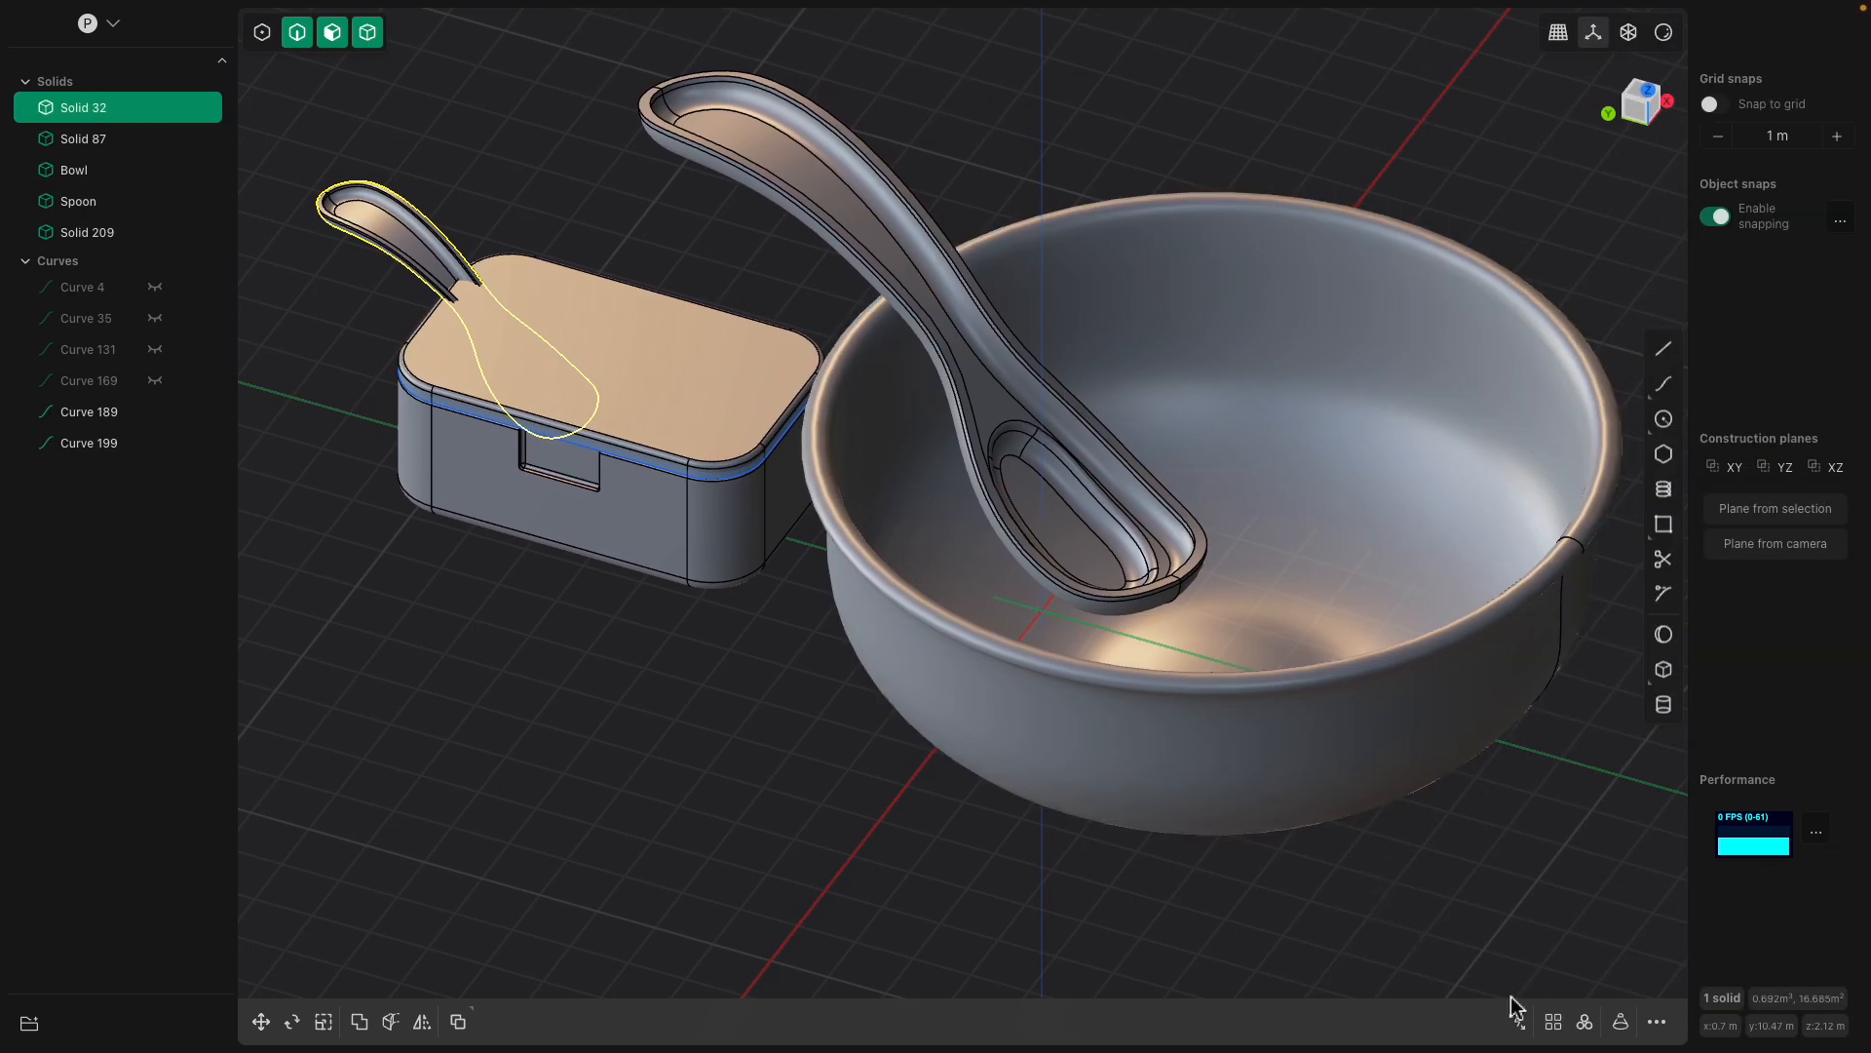
In the left side view, draw an S-shaped curve about 12.2 m long beside the bowl, rising from the ground line.
{"action": "scroll", "coordinate": [1388, 424], "scroll_direction": "down", "scroll_amount": 2}
{"action": "left_click", "coordinate": [1672, 390]}
{"action": "middle_click_drag", "start_coordinate": [1458, 403], "coordinate": [1507, 341]}
{"action": "left_click", "coordinate": [1639, 112]}
{"action": "middle_click_drag", "start_coordinate": [1550, 236], "coordinate": [1420, 290], "text": "shift"}
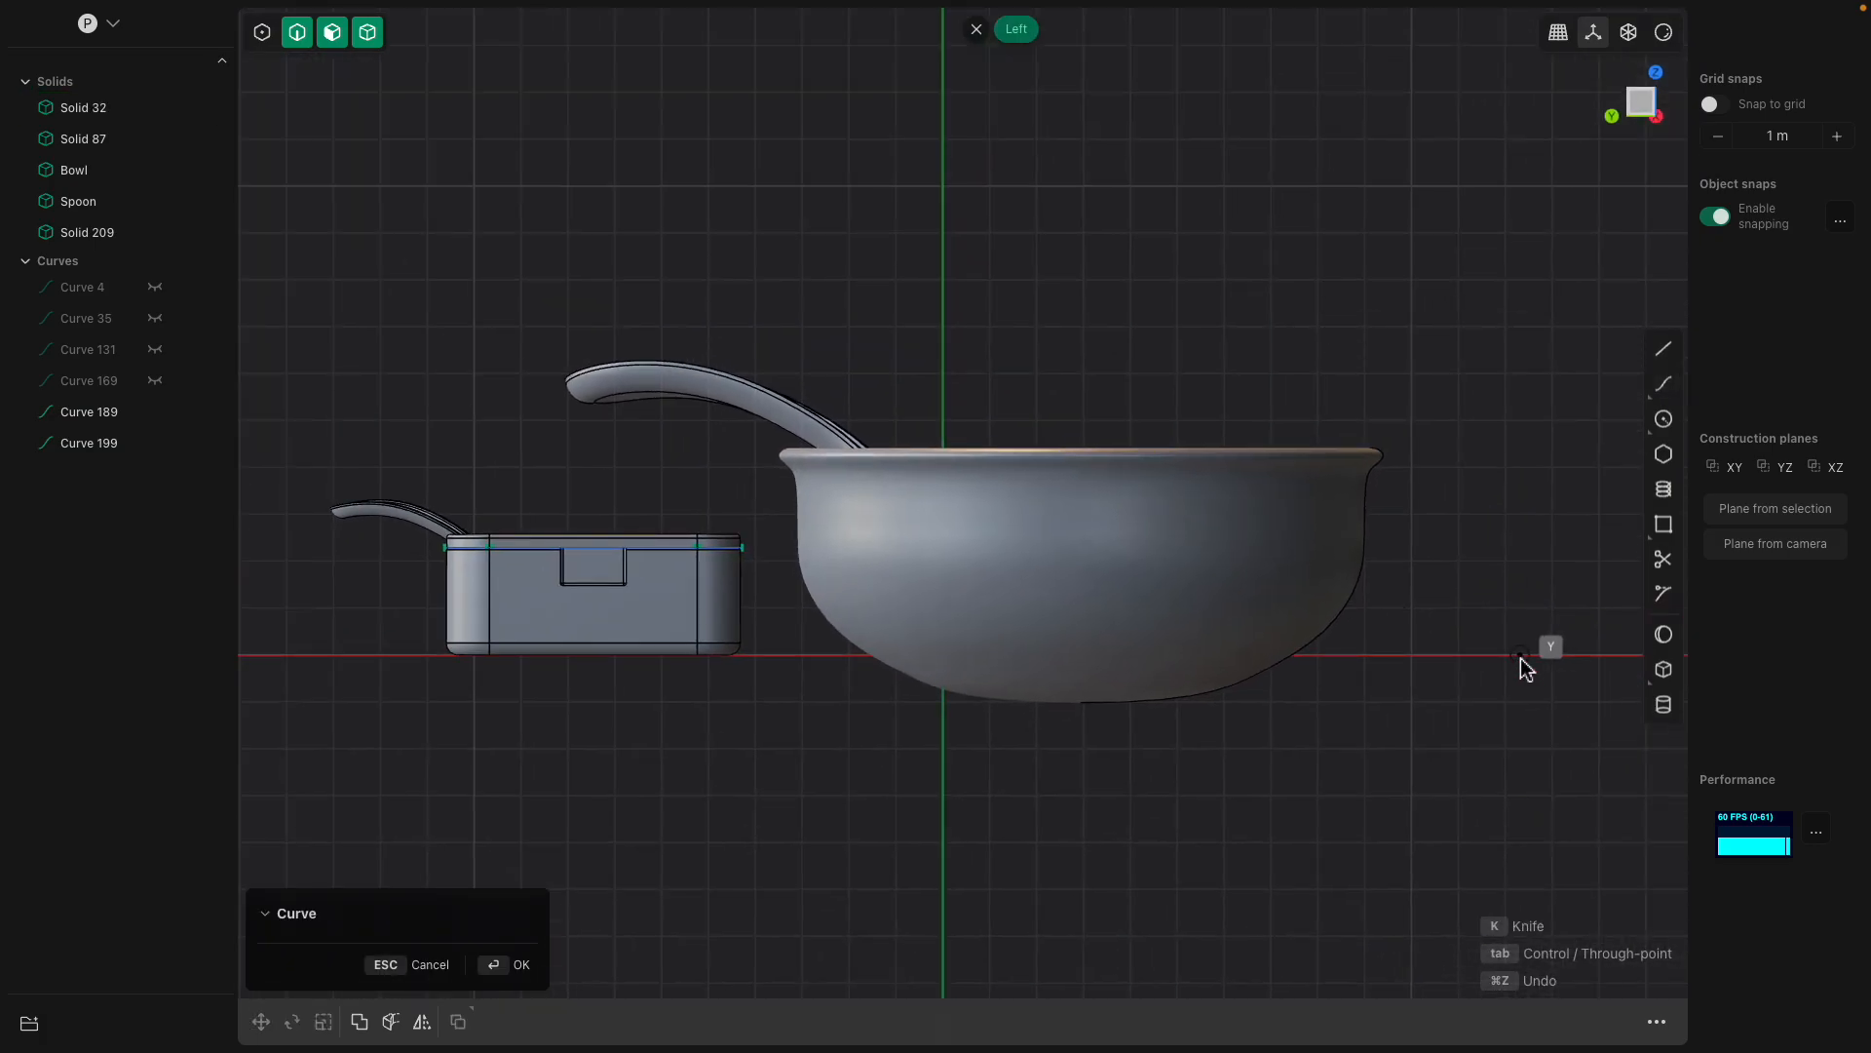
{"action": "left_click", "coordinate": [1501, 655]}
{"action": "left_click", "coordinate": [1481, 526]}
{"action": "left_click", "coordinate": [1557, 411]}
{"action": "left_click", "coordinate": [1557, 289]}
{"action": "left_click", "coordinate": [1431, 188]}
{"action": "key", "text": "Return"}
{"action": "middle_click_drag", "start_coordinate": [1439, 273], "coordinate": [1396, 361]}
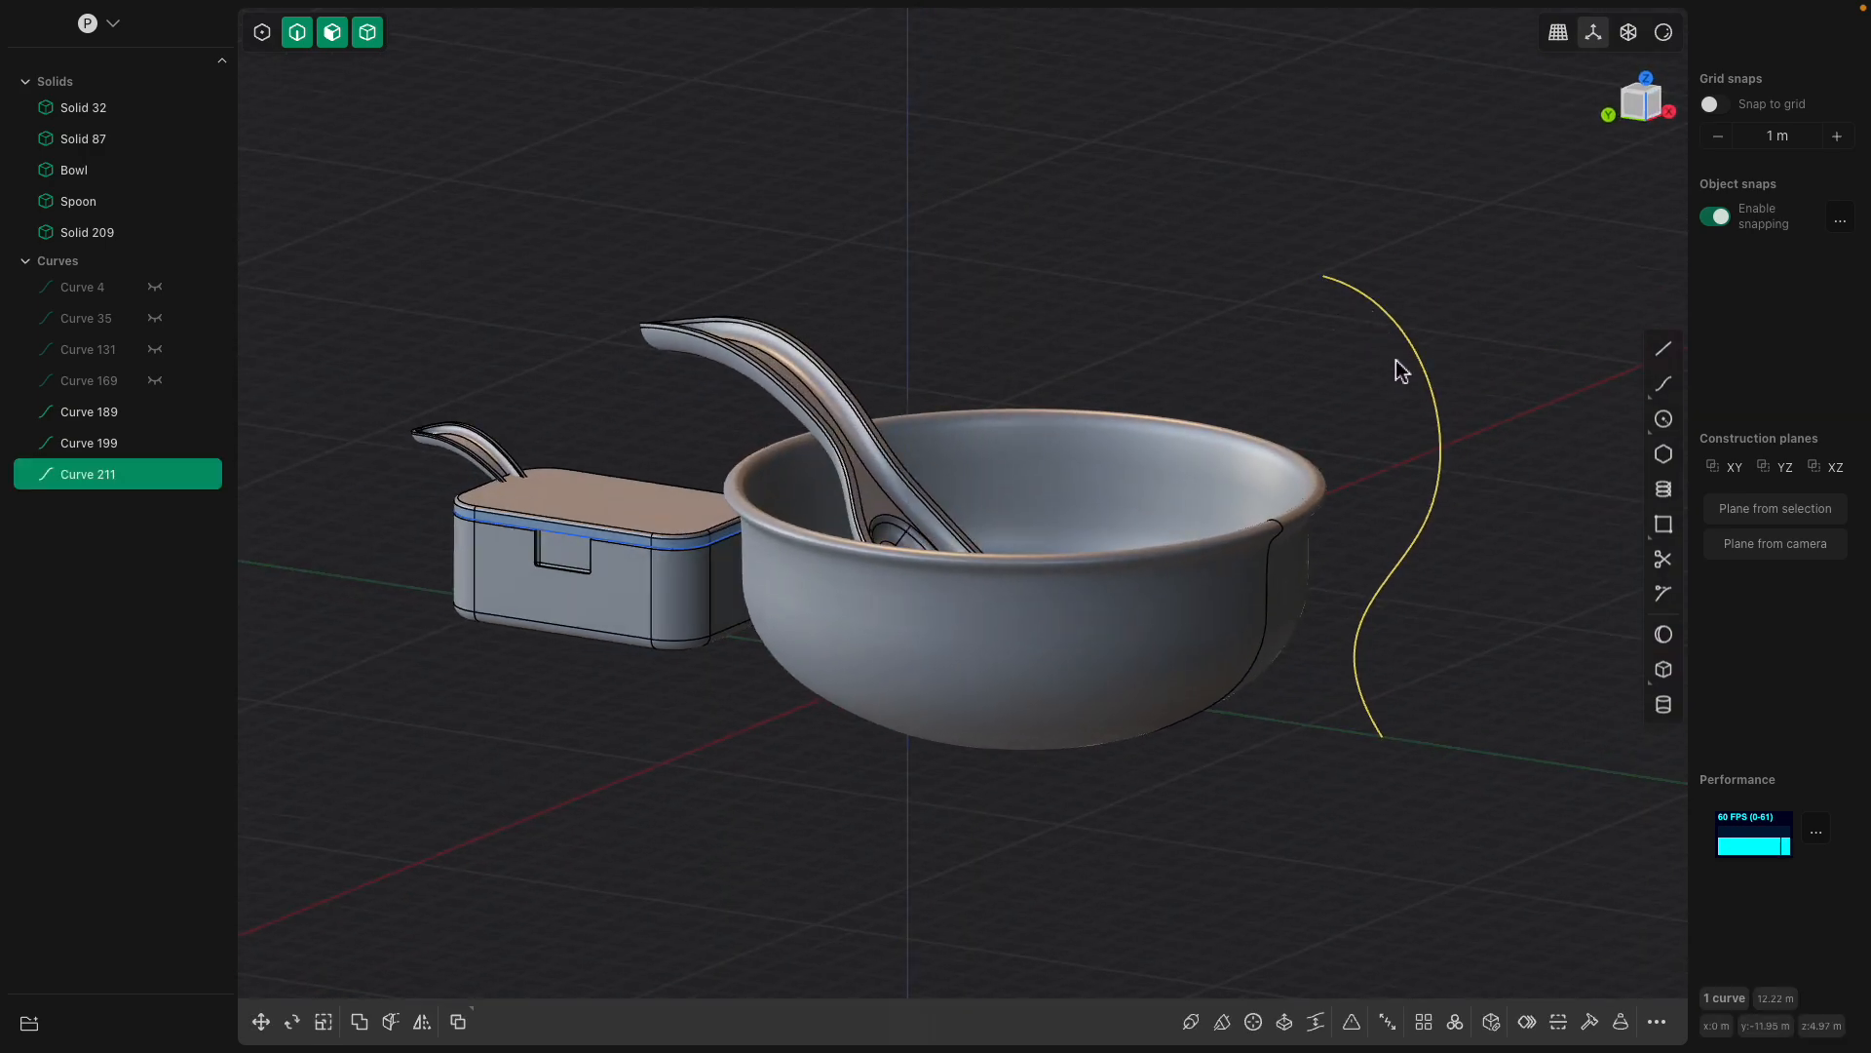
Build a pipe along the S-shaped curve with a thickness of about 1.07 m.
{"action": "left_click", "coordinate": [1198, 1024]}
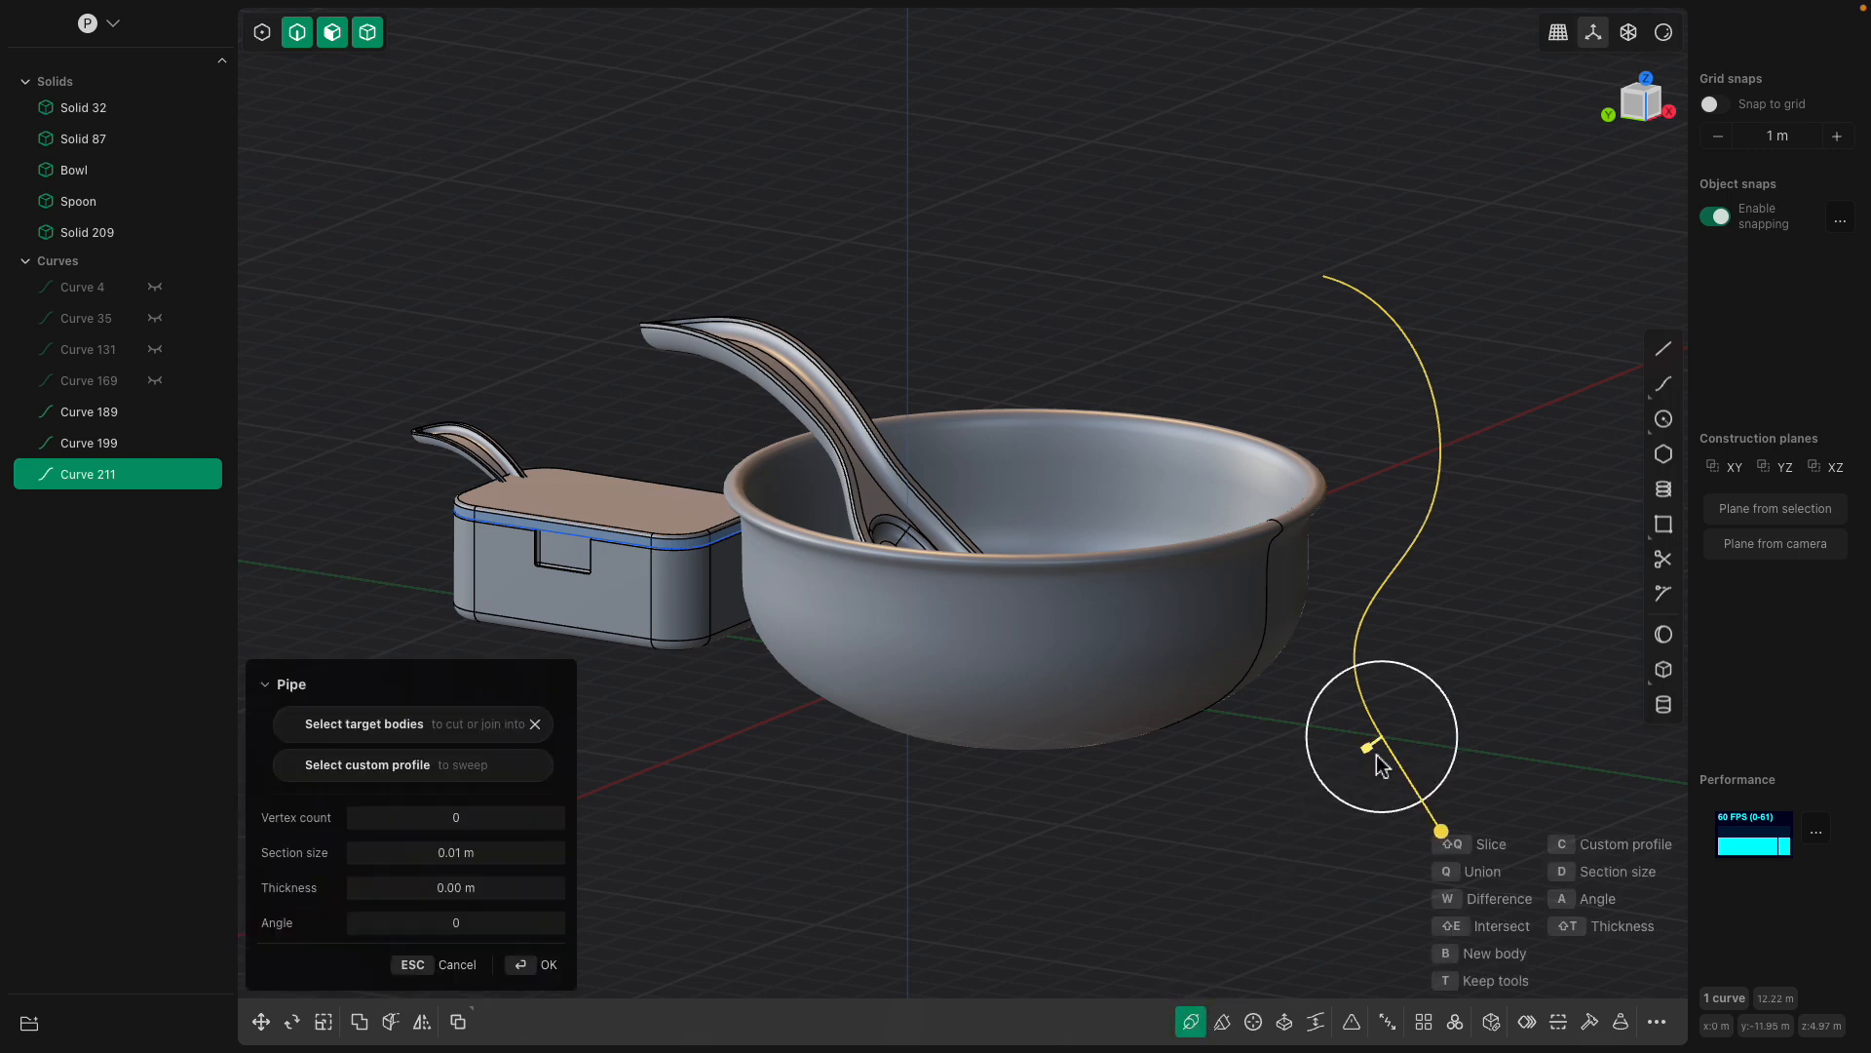
{"action": "left_click_drag", "start_coordinate": [1381, 765], "coordinate": [1467, 850]}
{"action": "left_click_drag", "start_coordinate": [1388, 676], "coordinate": [1351, 791]}
{"action": "middle_click_drag", "start_coordinate": [1318, 699], "coordinate": [1314, 324]}
{"action": "middle_click_drag", "start_coordinate": [1348, 729], "coordinate": [1413, 546]}
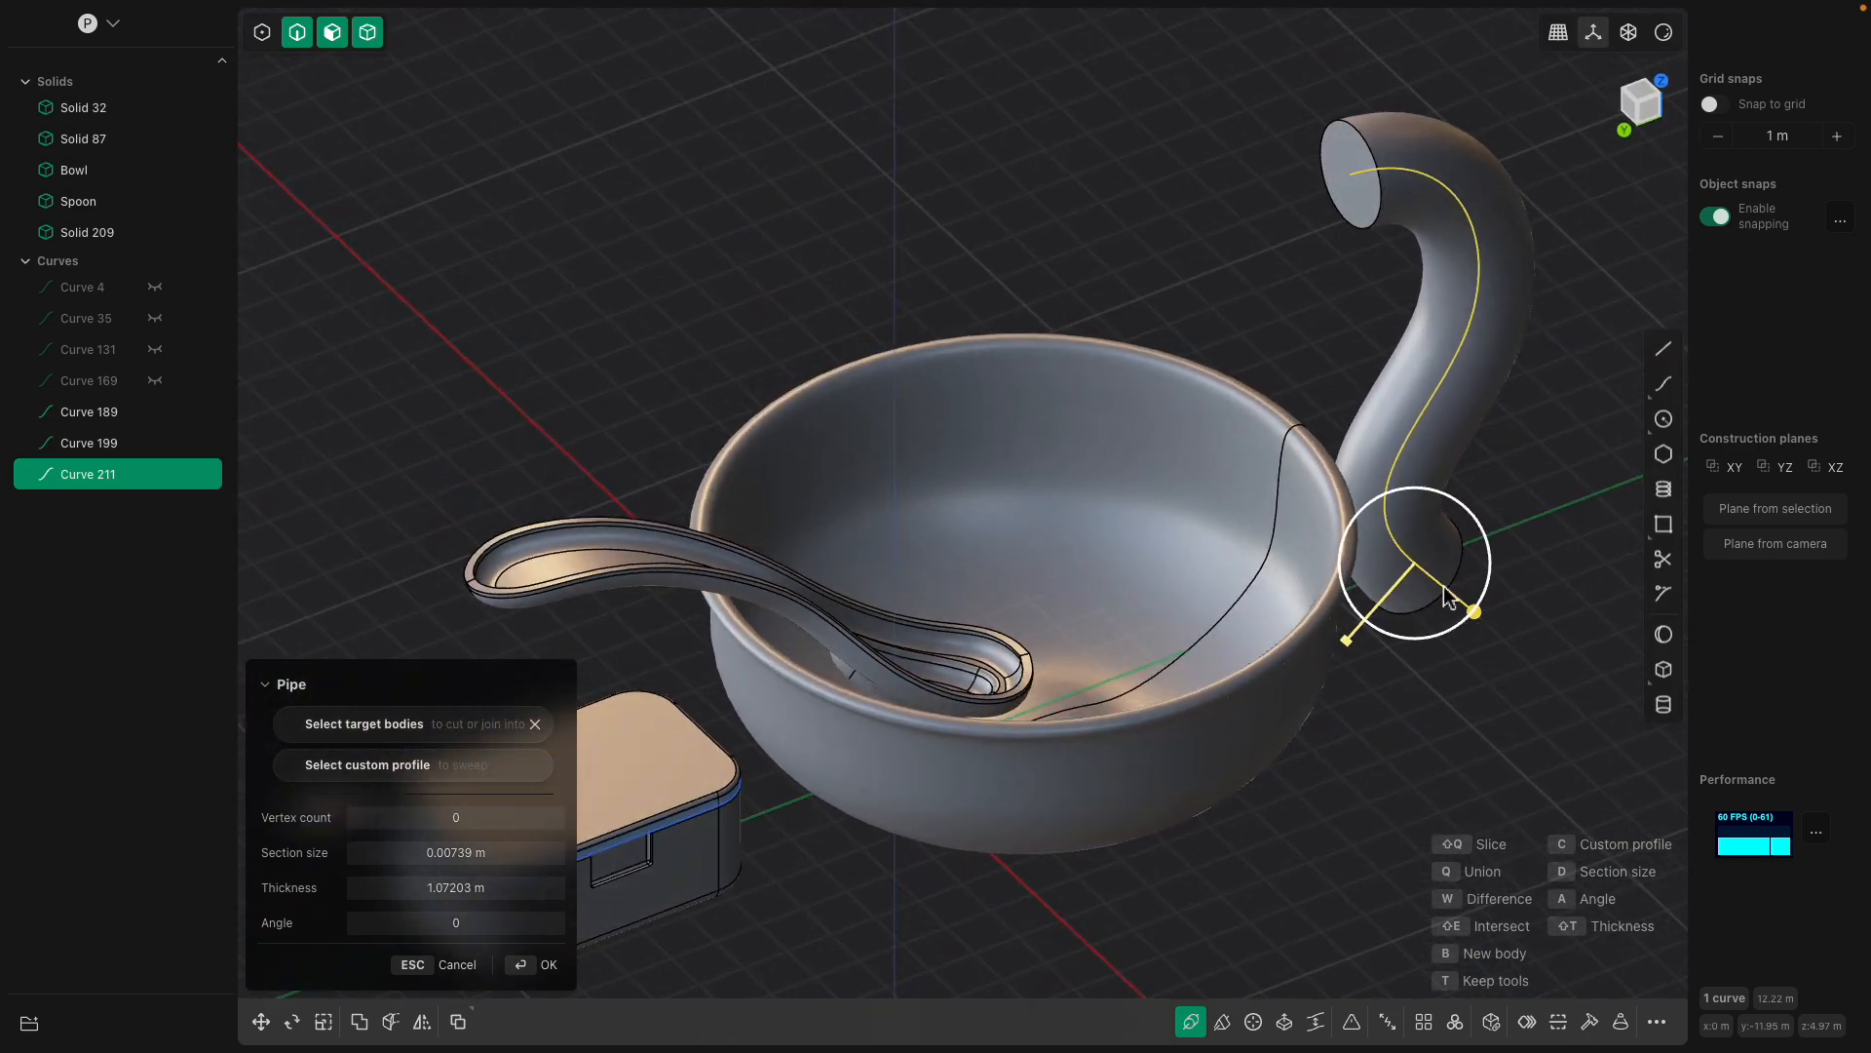
{"action": "key", "text": "Return"}
Fillet the edge of the pipe's upper end by about 0.56 m.
{"action": "left_click", "coordinate": [1379, 190]}
{"action": "key", "text": "f"}
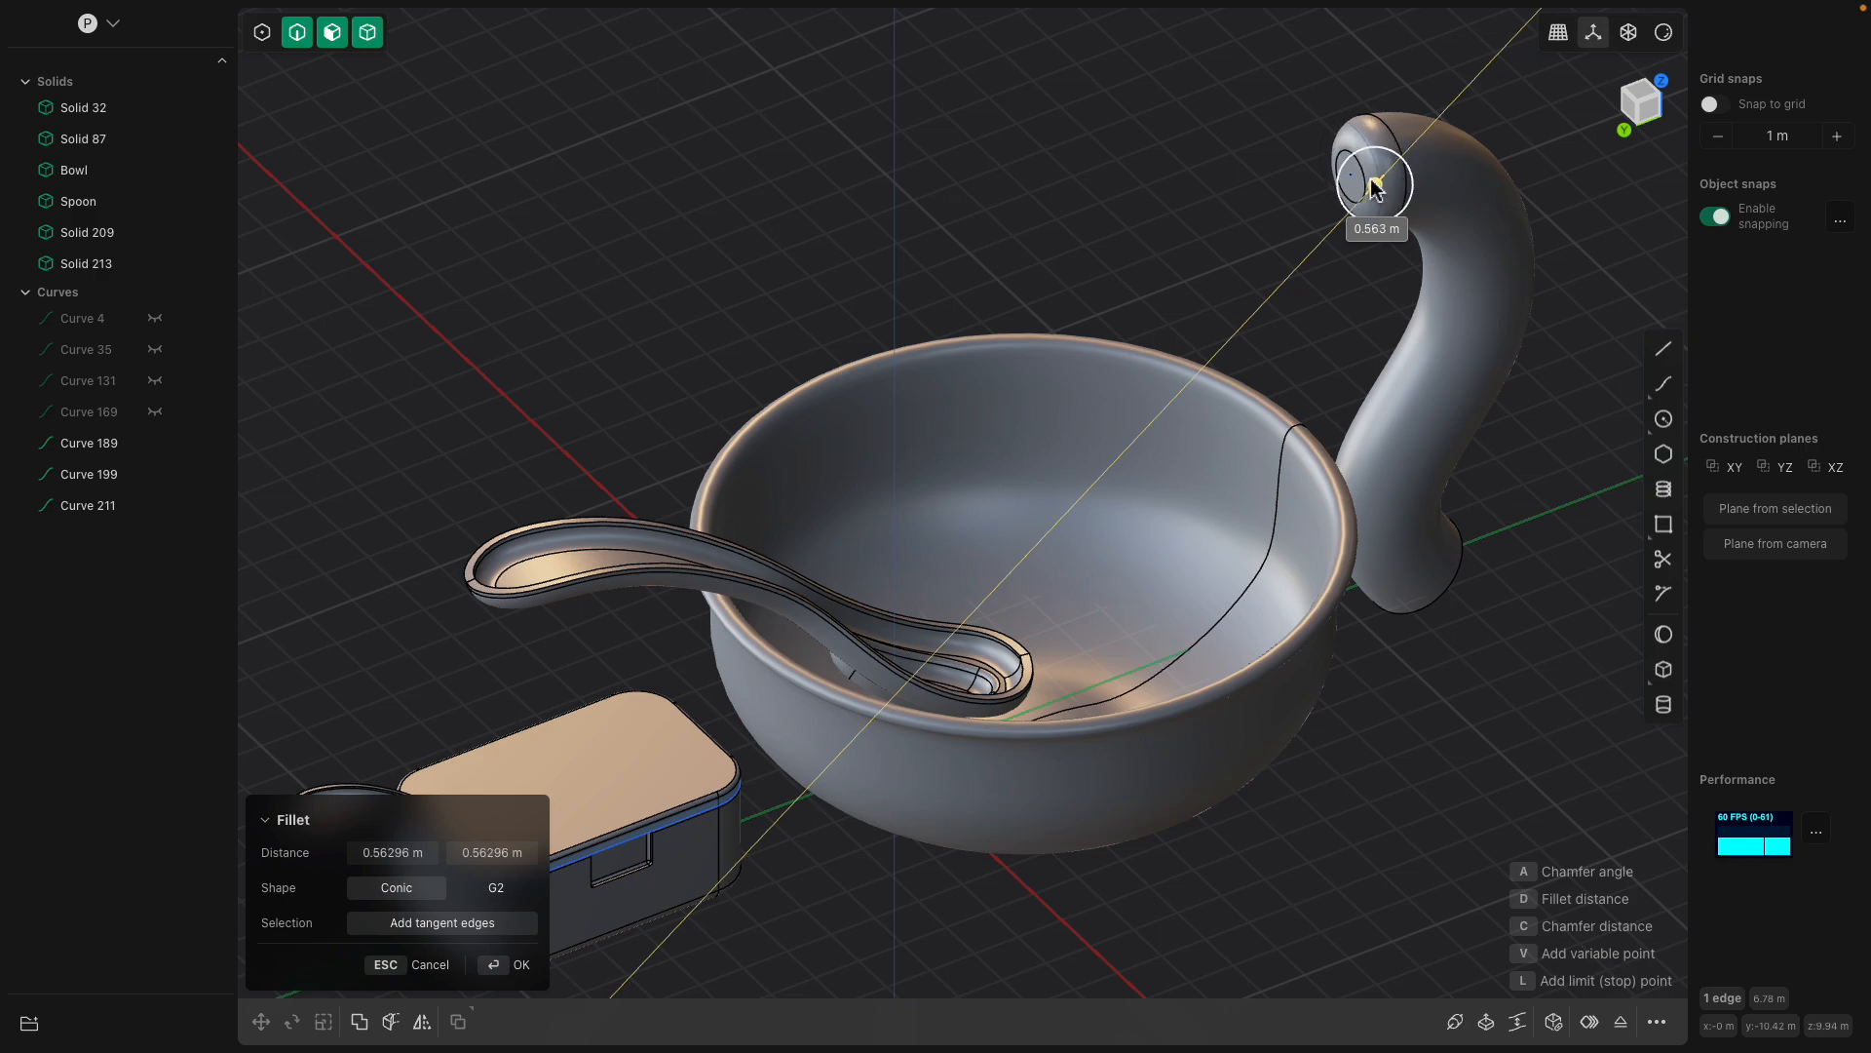
{"action": "middle_click_drag", "start_coordinate": [1373, 190], "coordinate": [1265, 261]}
{"action": "right_click", "coordinate": [1350, 595]}
Try to scale the pipe's lower end face uniformly by about 1.8.
{"action": "middle_click_drag", "start_coordinate": [1351, 673], "coordinate": [1238, 609]}
{"action": "left_click", "coordinate": [1176, 455]}
{"action": "middle_click_drag", "start_coordinate": [1176, 455], "coordinate": [1191, 488]}
{"action": "key", "text": "s"}
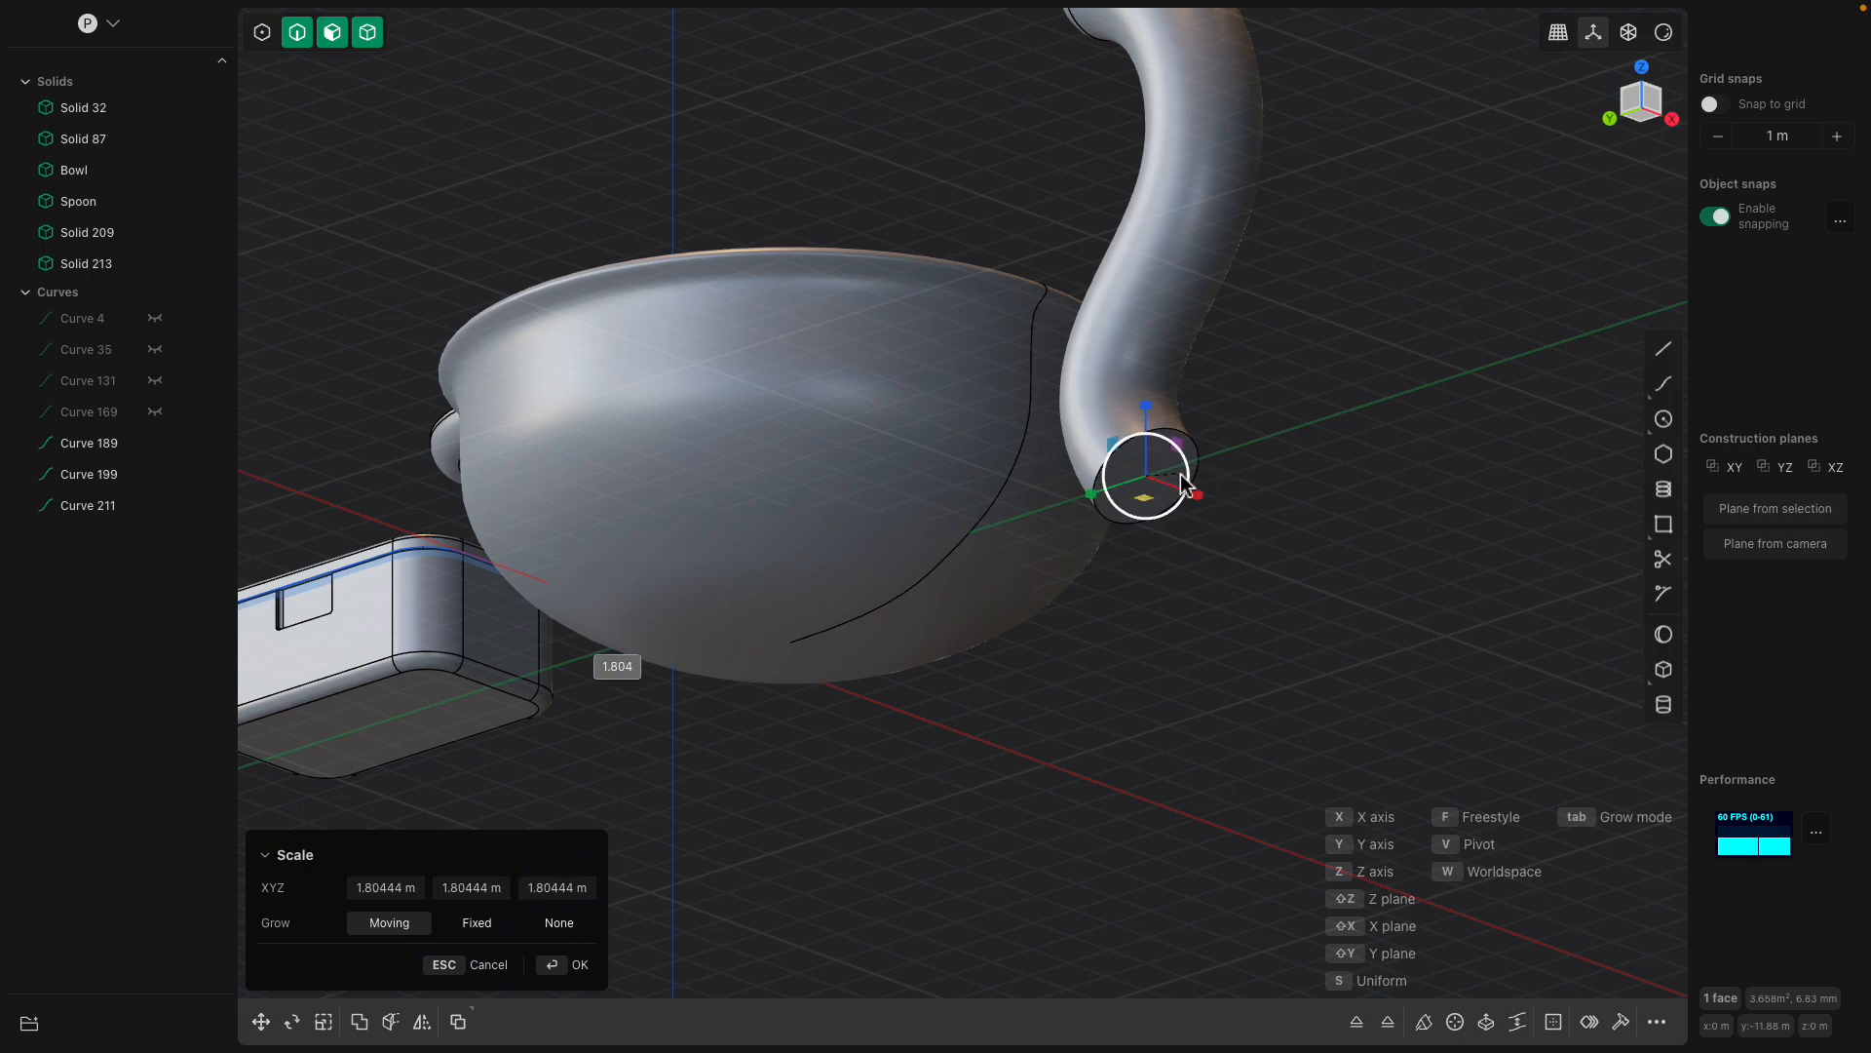
{"action": "left_click", "coordinate": [1197, 487]}
Delete the pipe solid, keeping its S-shaped curve.
{"action": "middle_click_drag", "start_coordinate": [1197, 487], "coordinate": [1296, 357]}
{"action": "left_click", "coordinate": [1388, 385]}
{"action": "left_click", "coordinate": [1370, 217]}
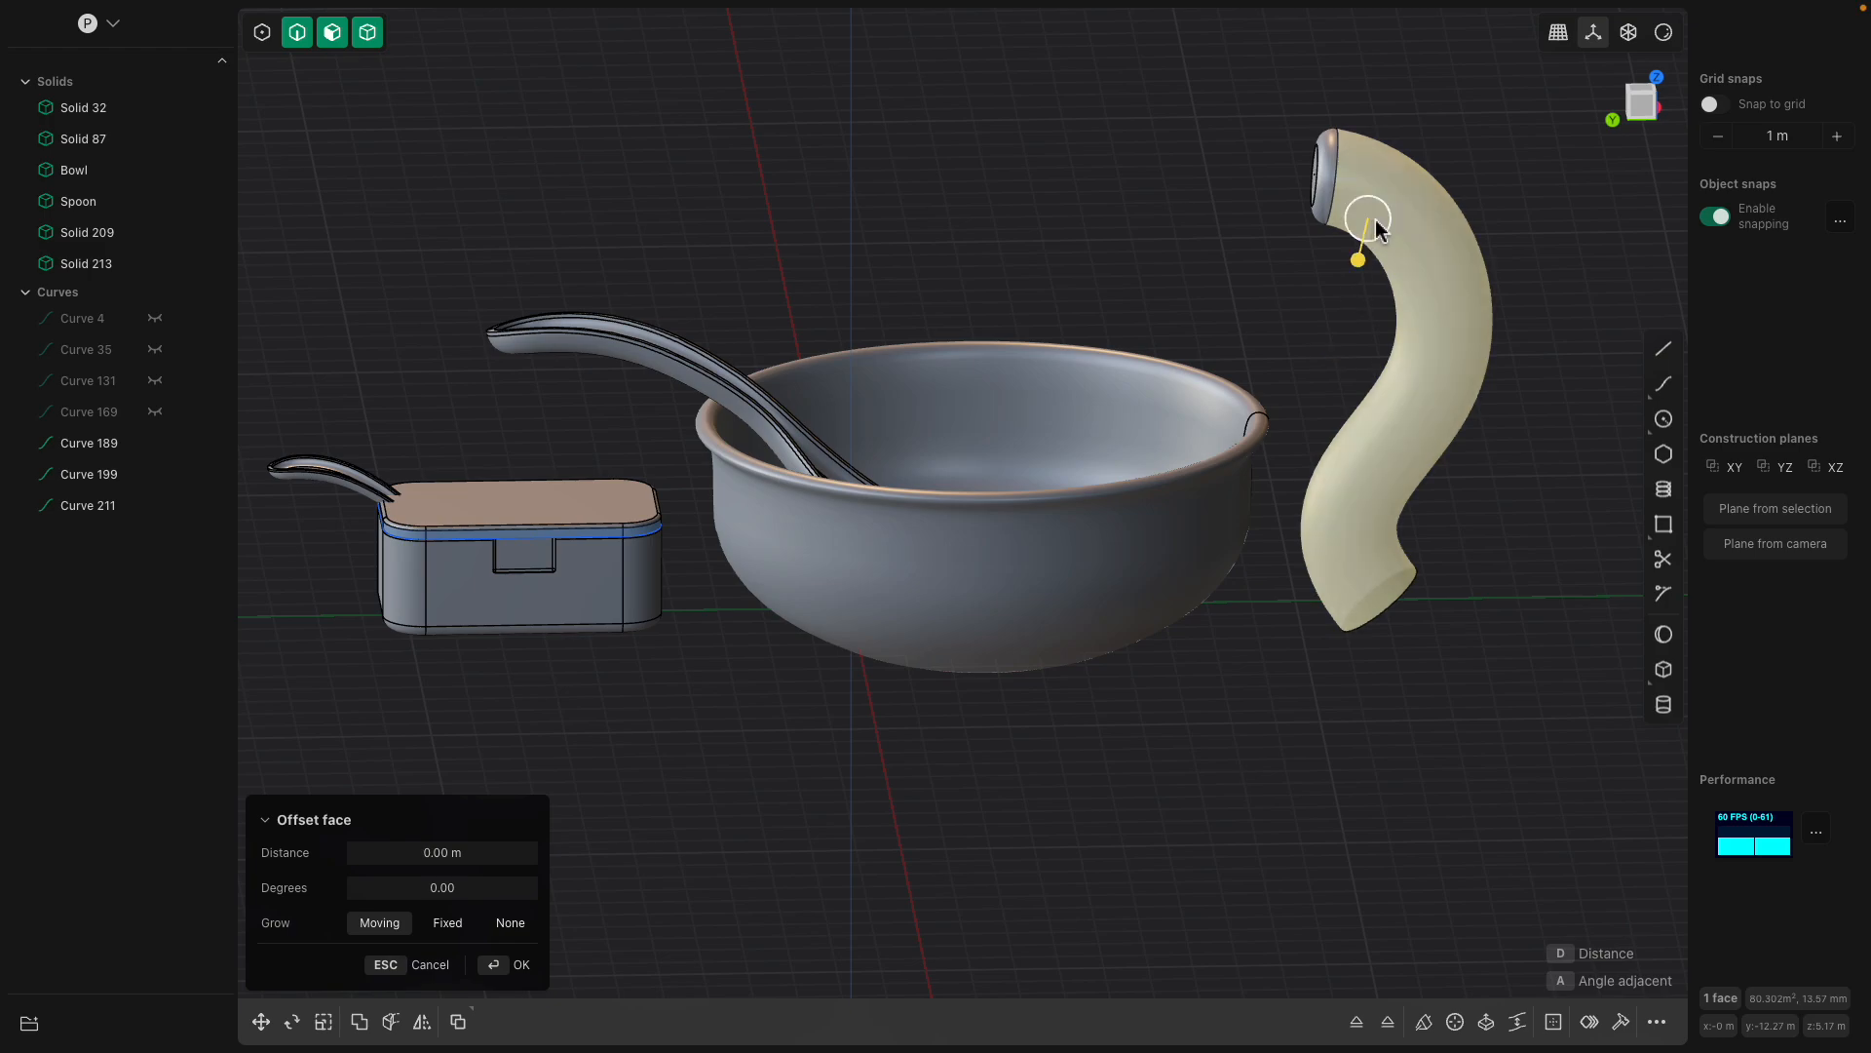
{"action": "key", "text": "Escape"}
{"action": "key", "text": "Escape"}
{"action": "left_click", "coordinate": [1418, 205]}
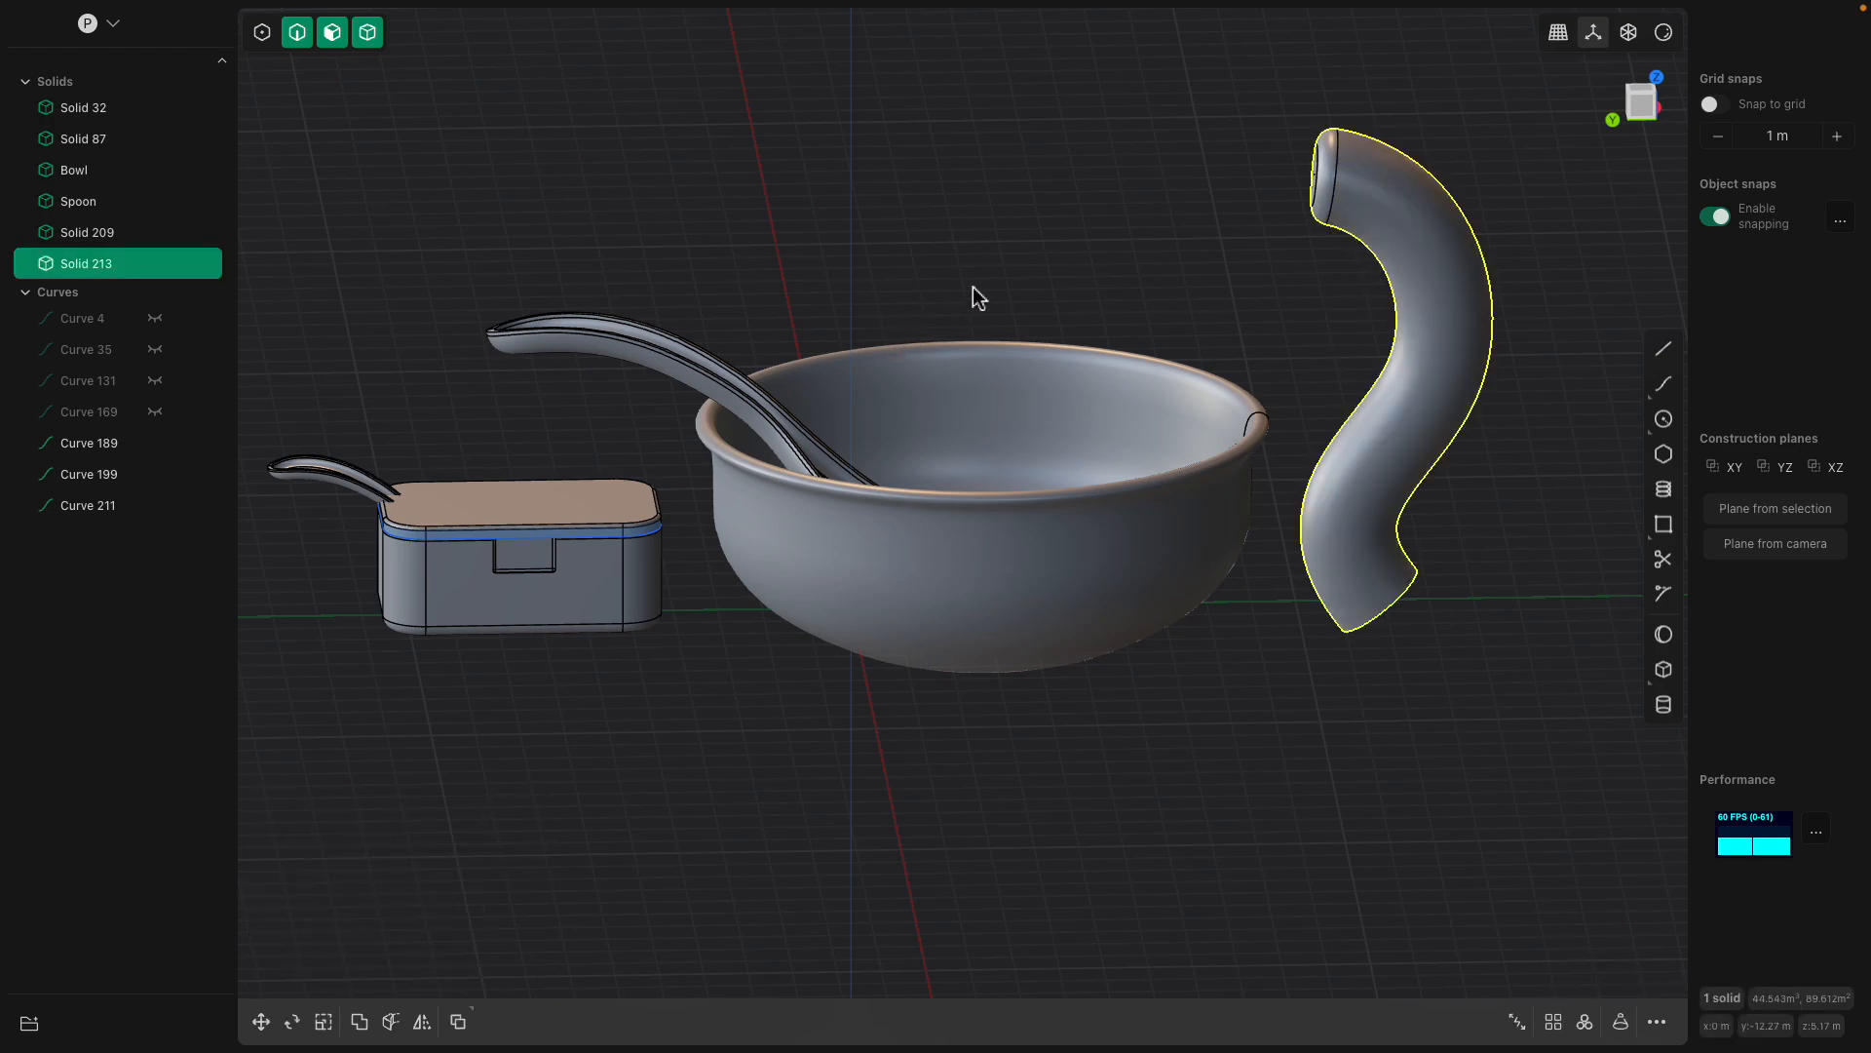
{"action": "key", "text": "Delete"}
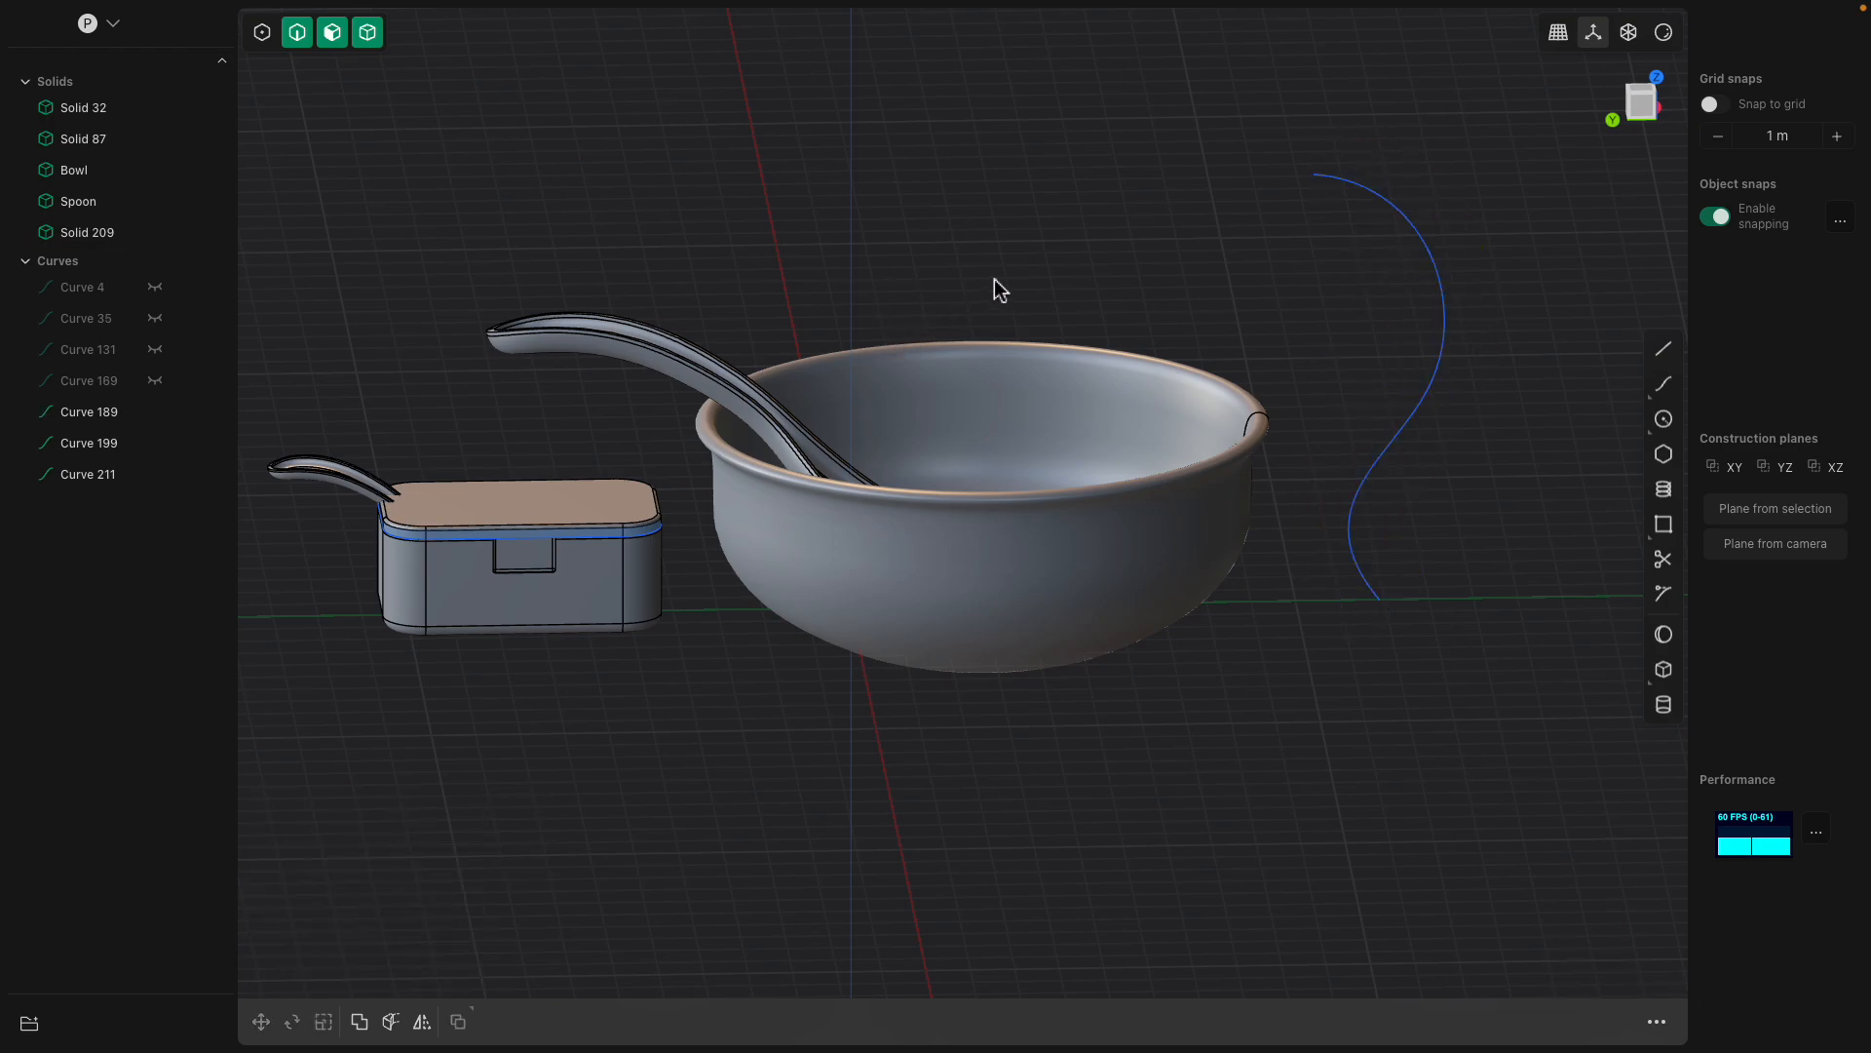
Draw a circle of about 0.89 m radius centred on the S-curve's lower endpoint, perpendicular to the curve.
{"action": "left_click", "coordinate": [1401, 216]}
{"action": "middle_click_drag", "start_coordinate": [1518, 594], "coordinate": [1372, 554]}
{"action": "scroll", "coordinate": [1372, 554], "scroll_direction": "up", "scroll_amount": 4}
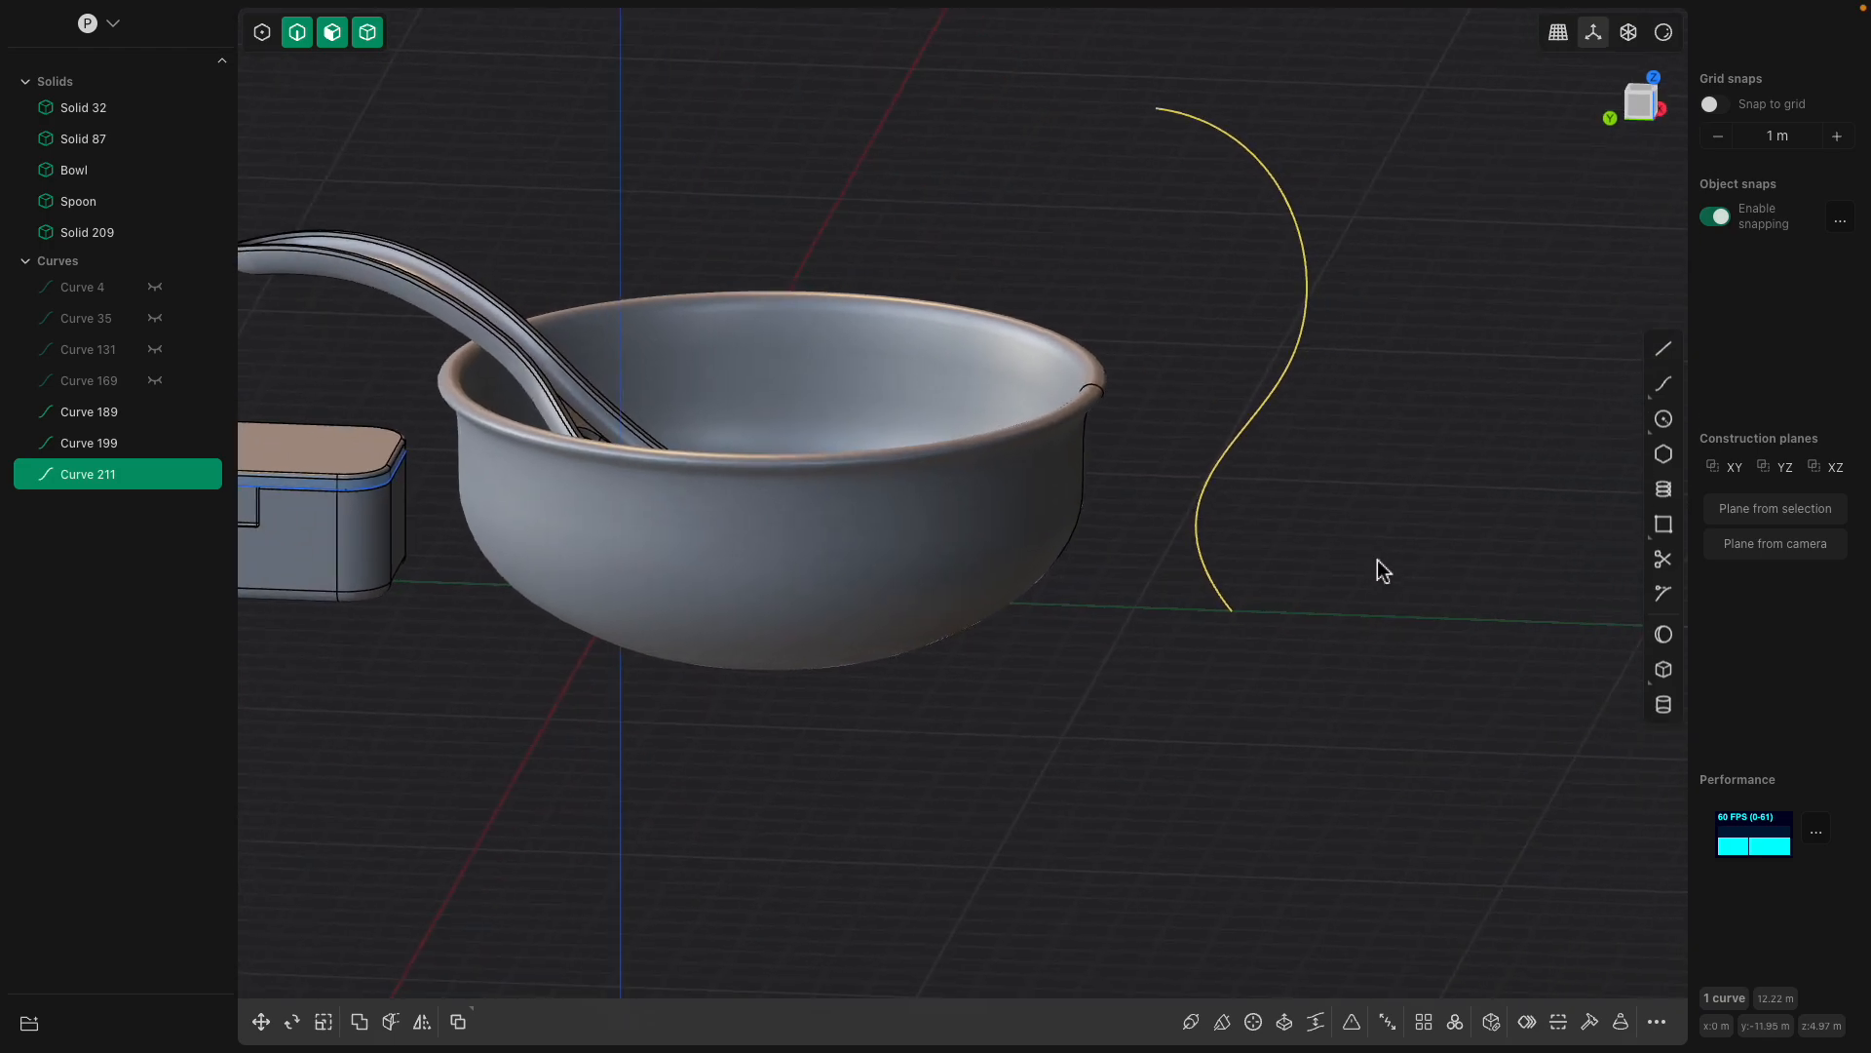
{"action": "left_click", "coordinate": [1668, 418]}
{"action": "middle_click_drag", "start_coordinate": [1211, 621], "coordinate": [1266, 622]}
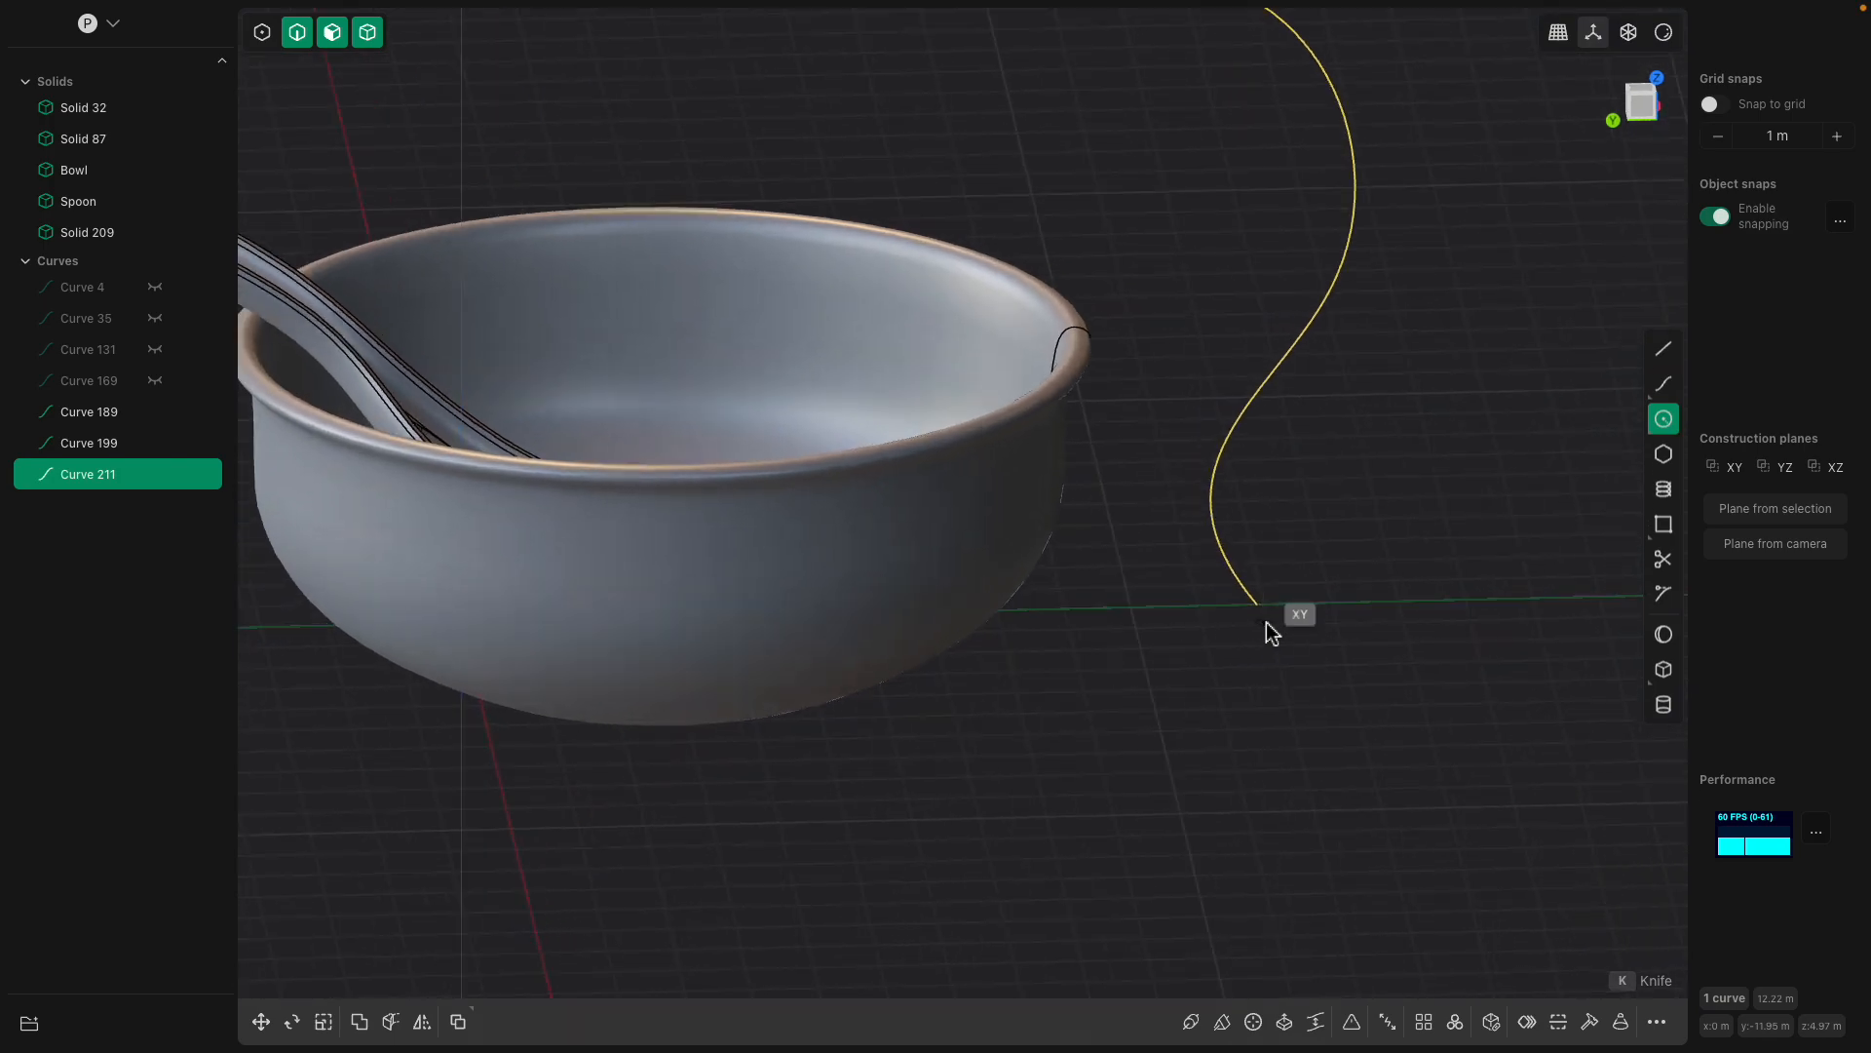
{"action": "left_click", "coordinate": [1267, 606]}
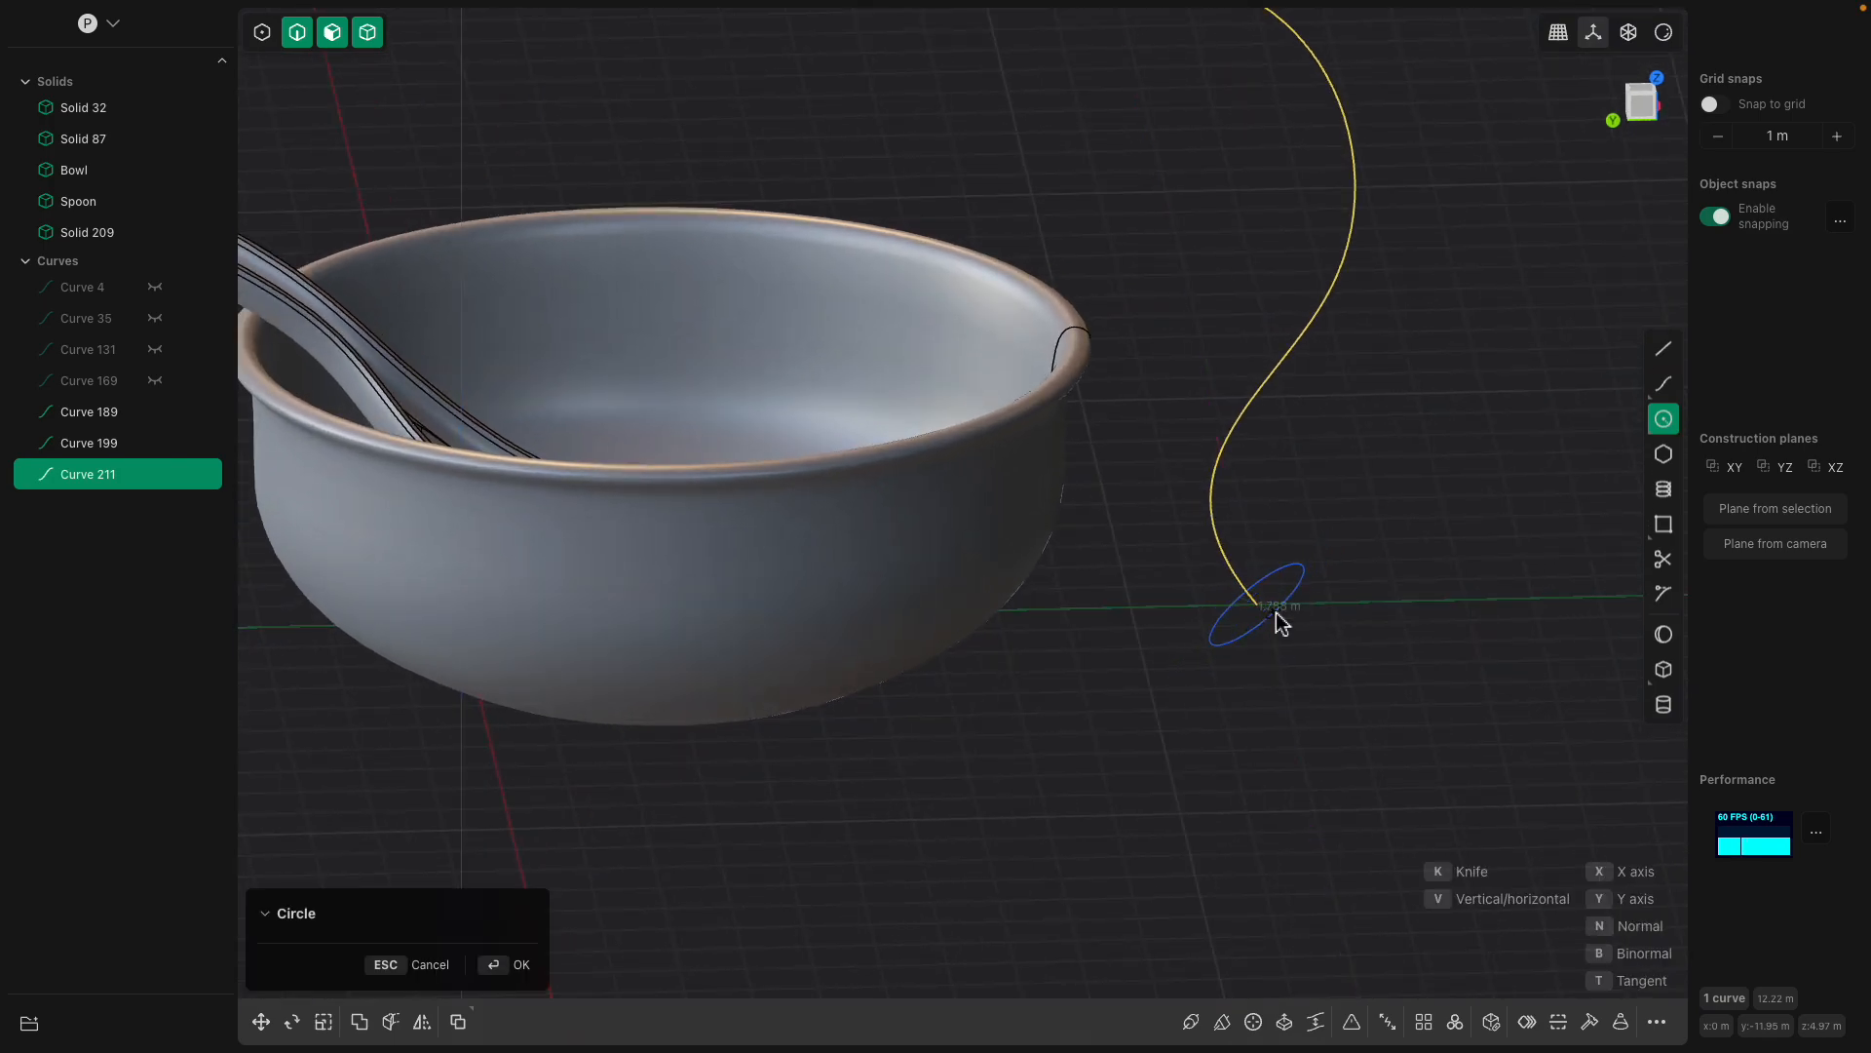
{"action": "left_click", "coordinate": [1274, 611]}
{"action": "right_click", "coordinate": [1274, 611]}
{"action": "middle_click_drag", "start_coordinate": [1259, 510], "coordinate": [1254, 605], "text": "shift"}
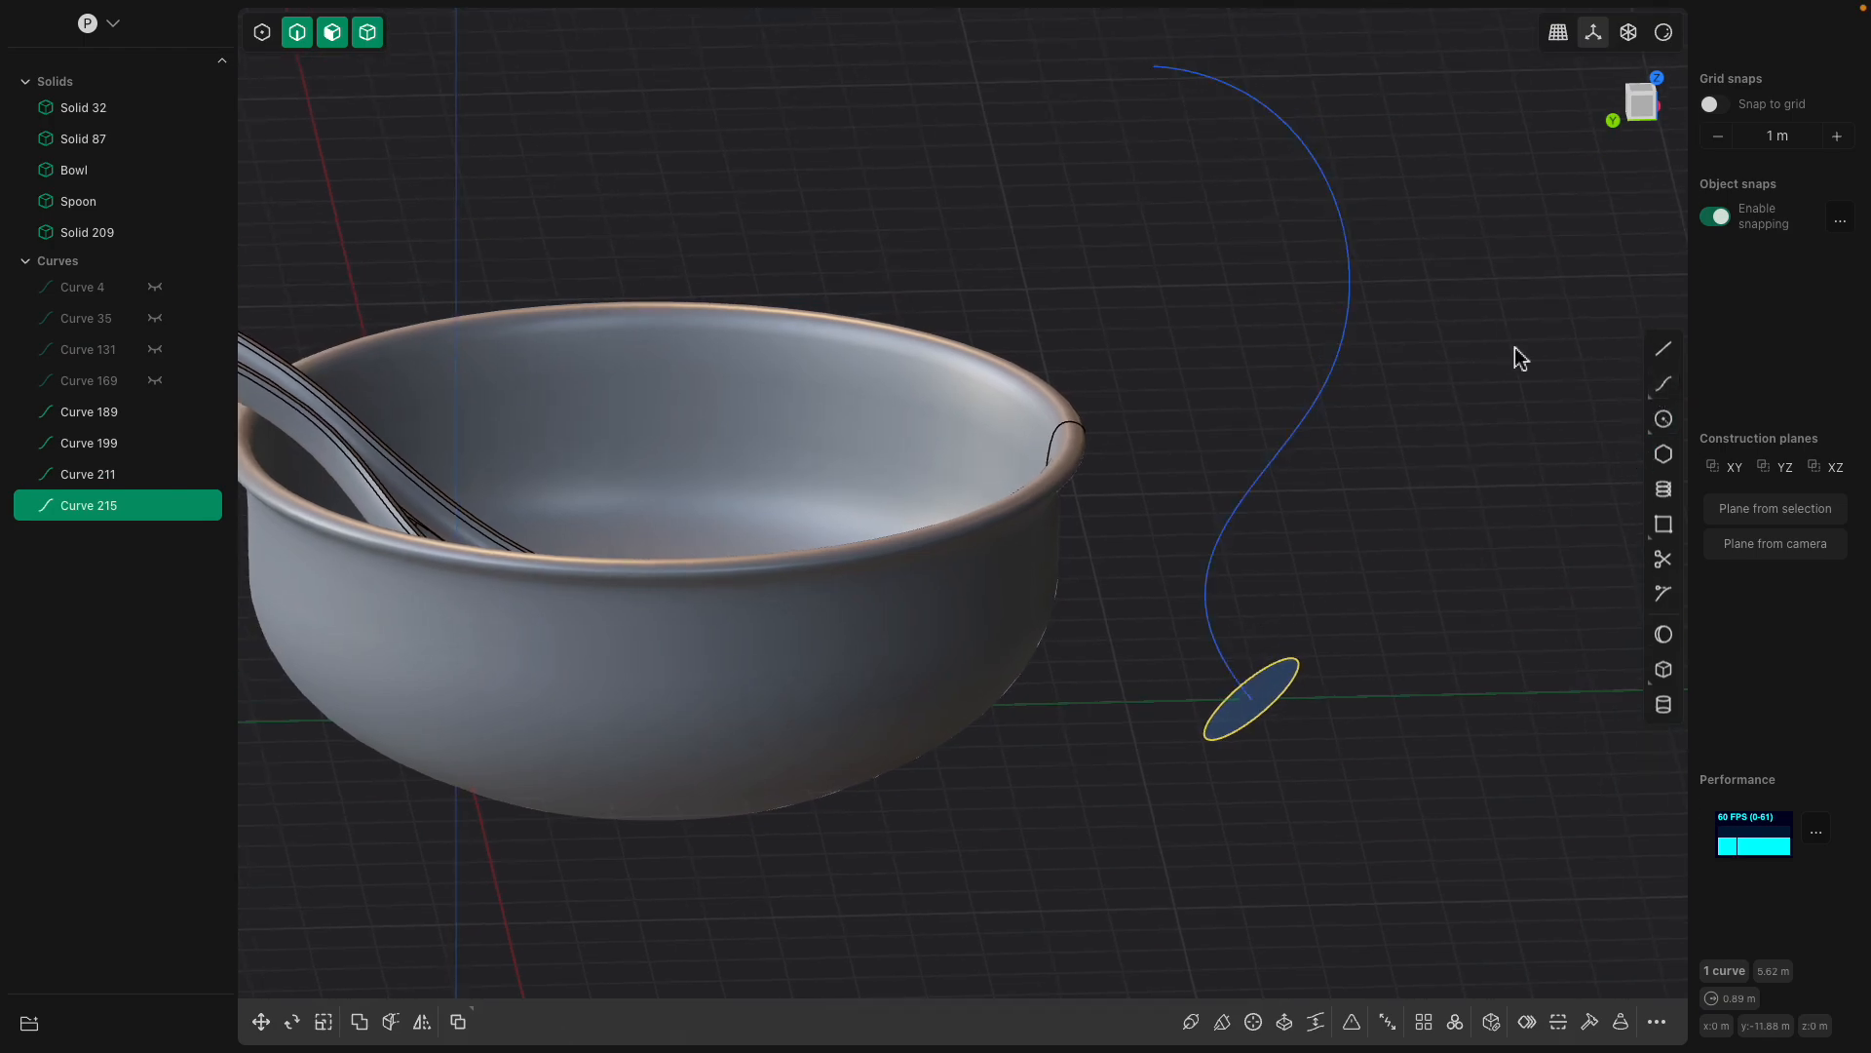
Draw a circle of about 1.44 m radius centred on the S-curve's upper endpoint, perpendicular to the curve.
{"action": "left_click", "coordinate": [1660, 420]}
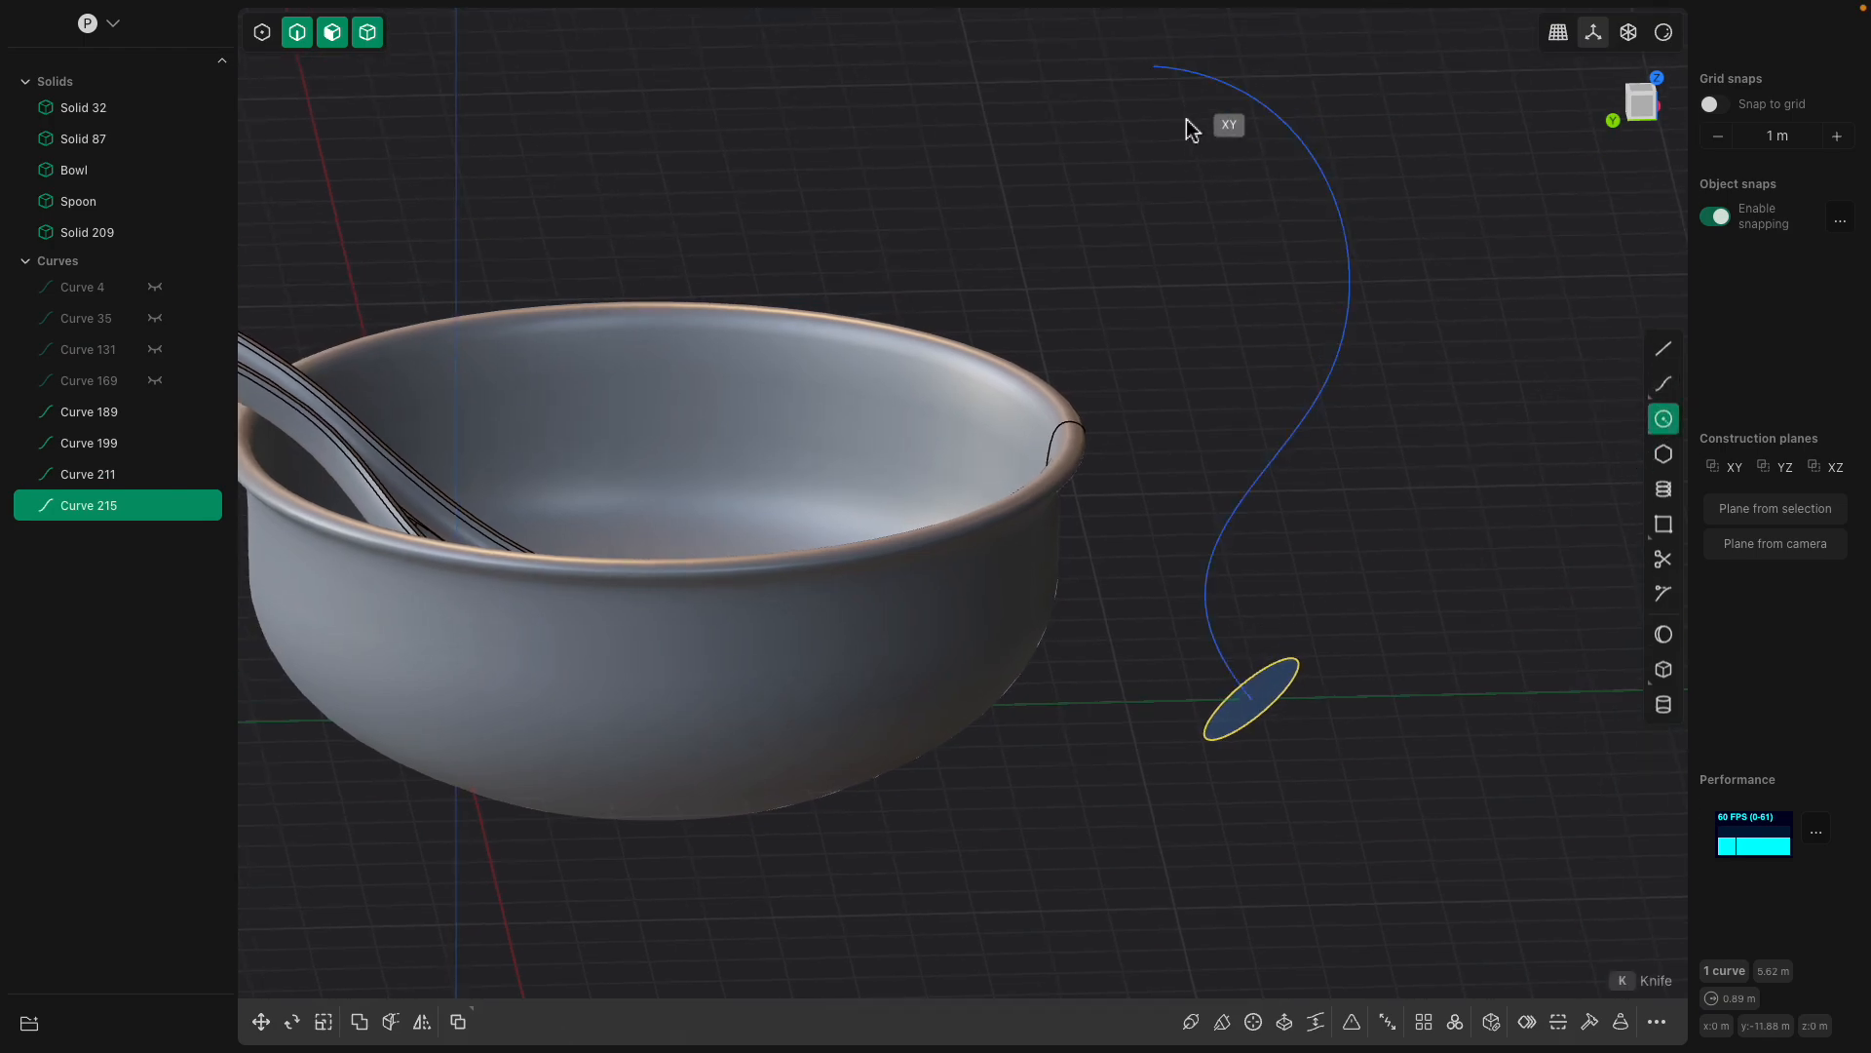
{"action": "left_click", "coordinate": [1158, 66]}
{"action": "key", "text": "Escape"}
{"action": "key", "text": "Escape"}
{"action": "left_click", "coordinate": [1158, 66]}
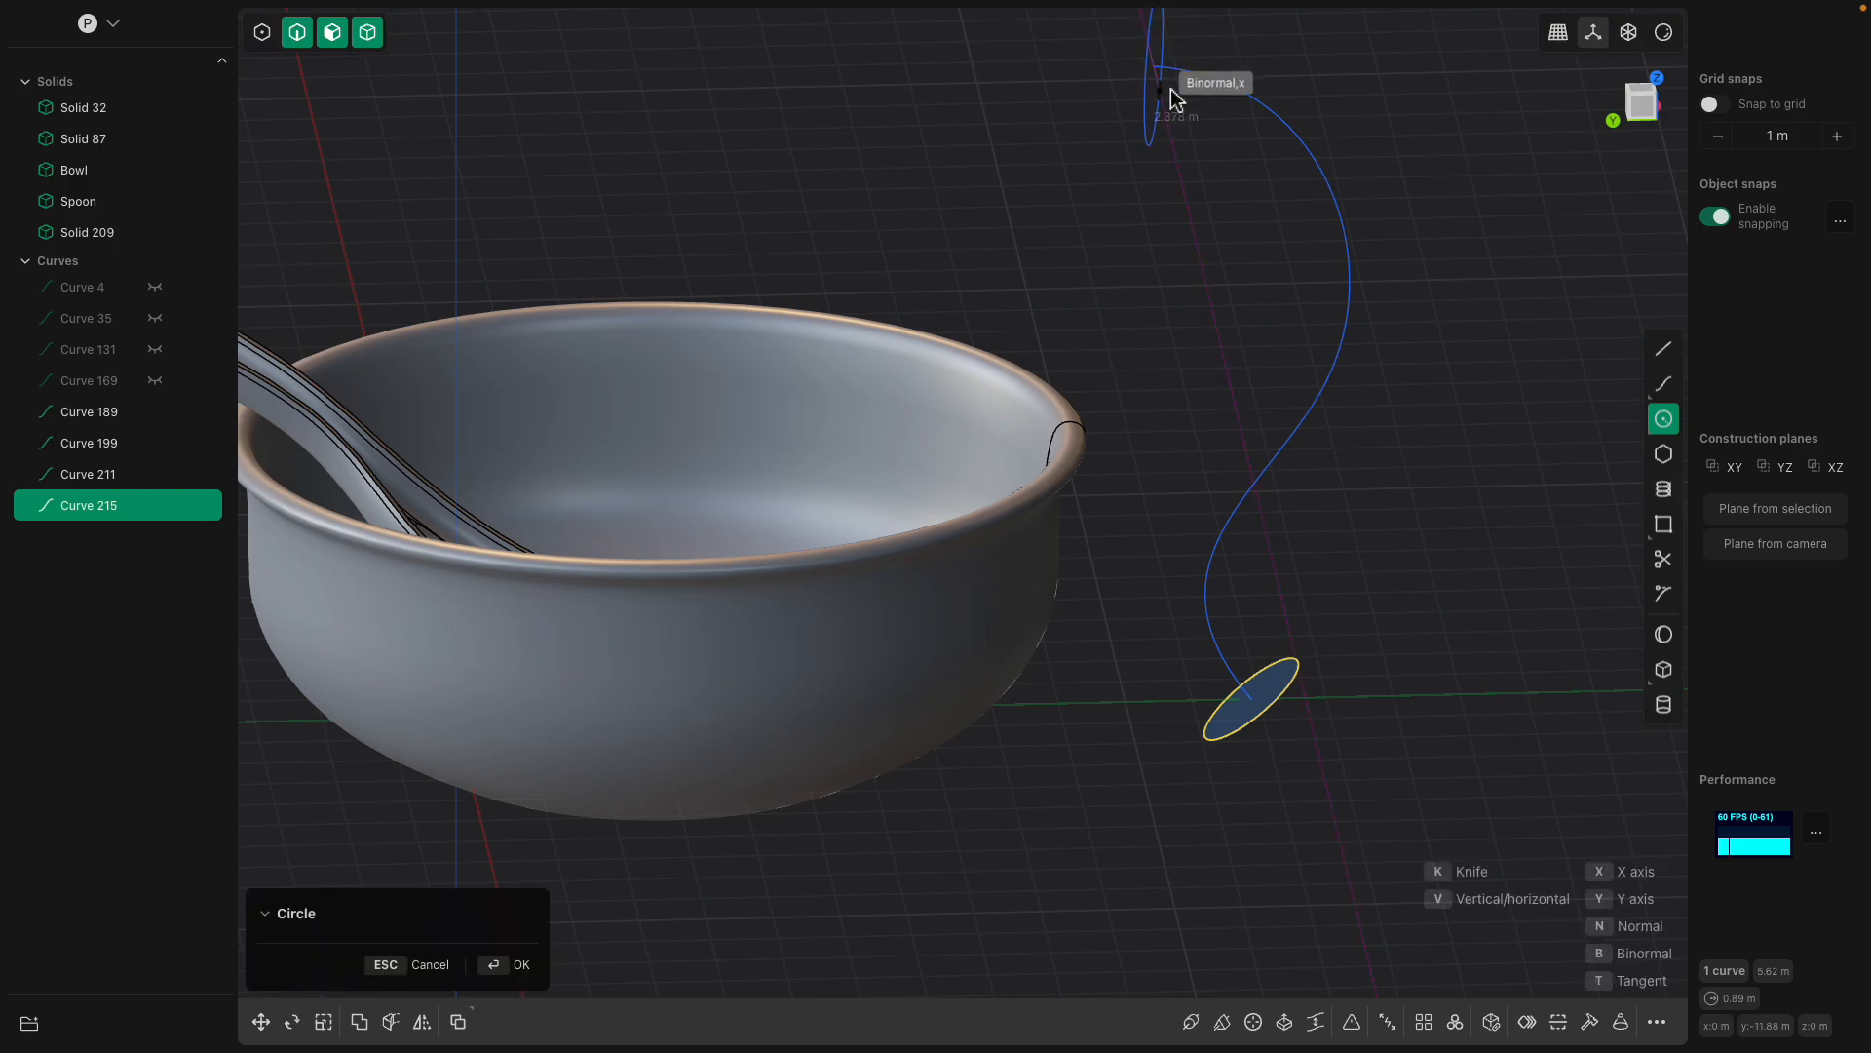
{"action": "left_click", "coordinate": [1174, 94]}
{"action": "middle_click_drag", "start_coordinate": [1174, 94], "coordinate": [1060, 179]}
{"action": "key", "text": "Return"}
{"action": "left_click", "coordinate": [1123, 201]}
Try to loft between the two end circles with the S-curve as the guide.
{"action": "left_click", "coordinate": [1080, 92]}
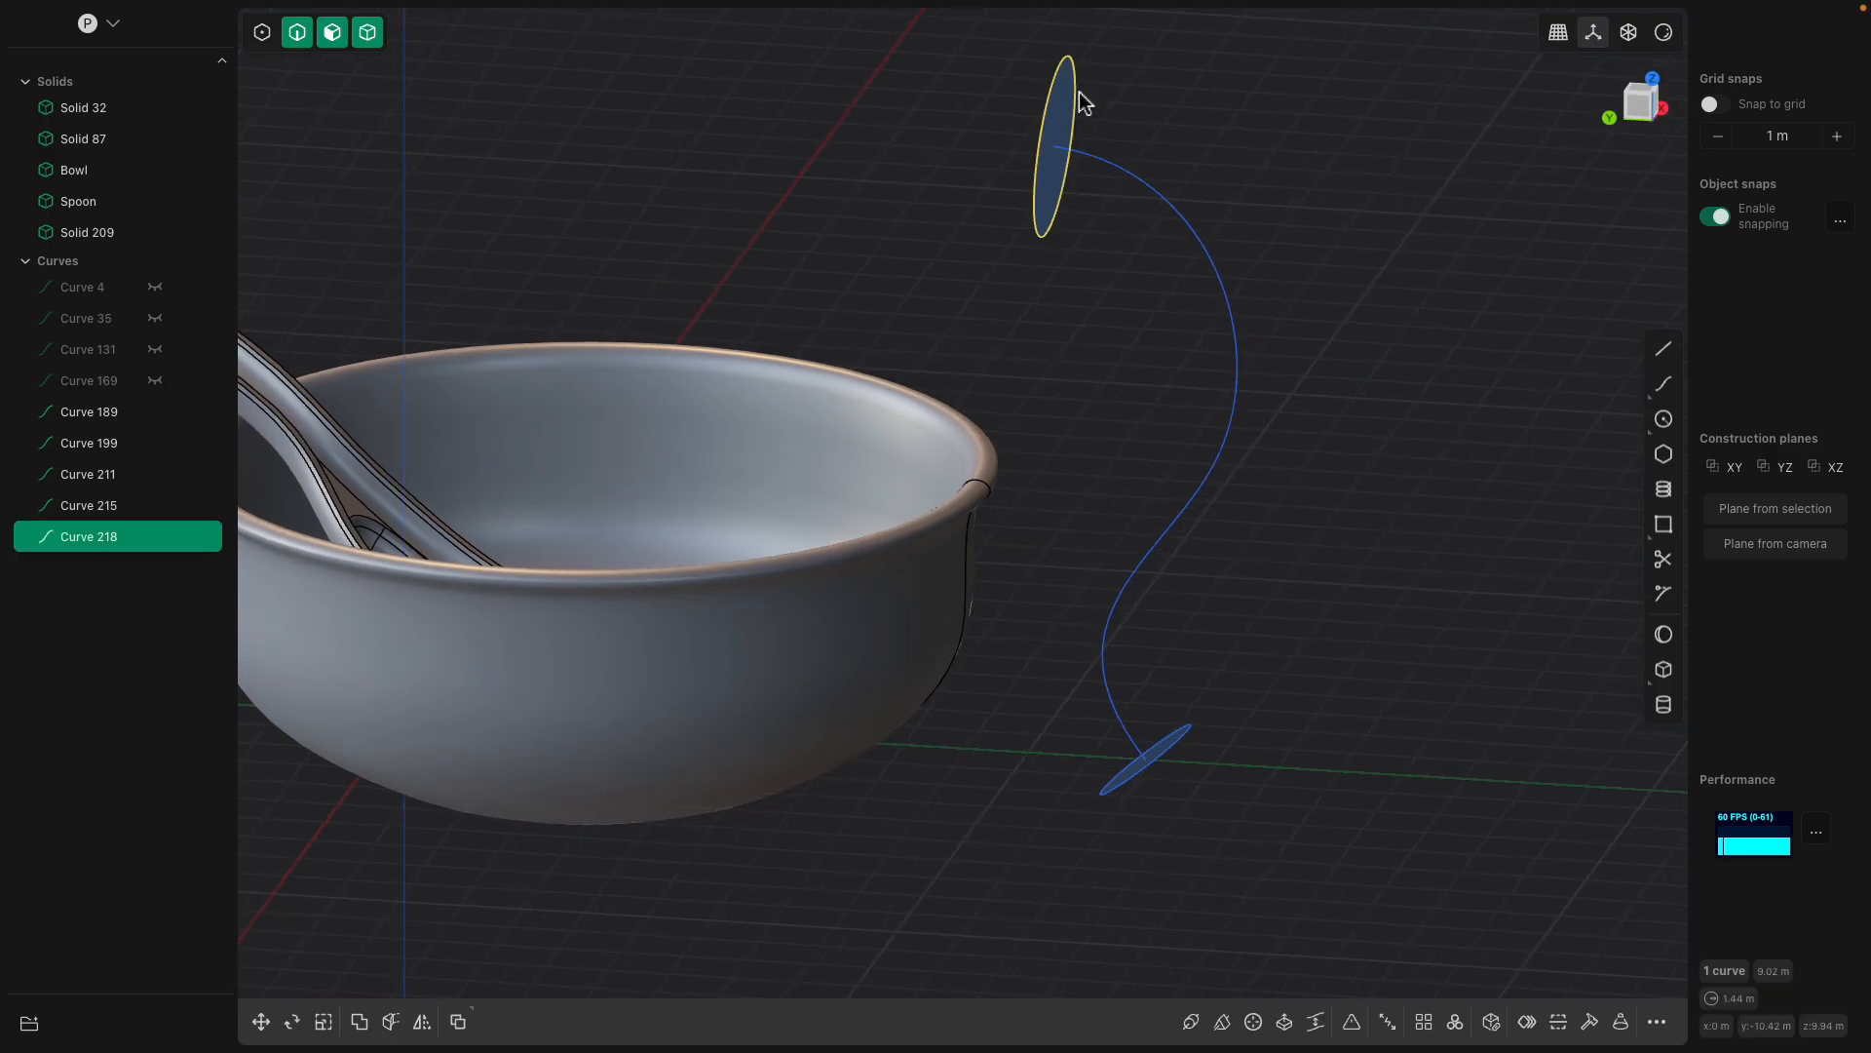
{"action": "left_click", "coordinate": [1194, 732], "text": "shift"}
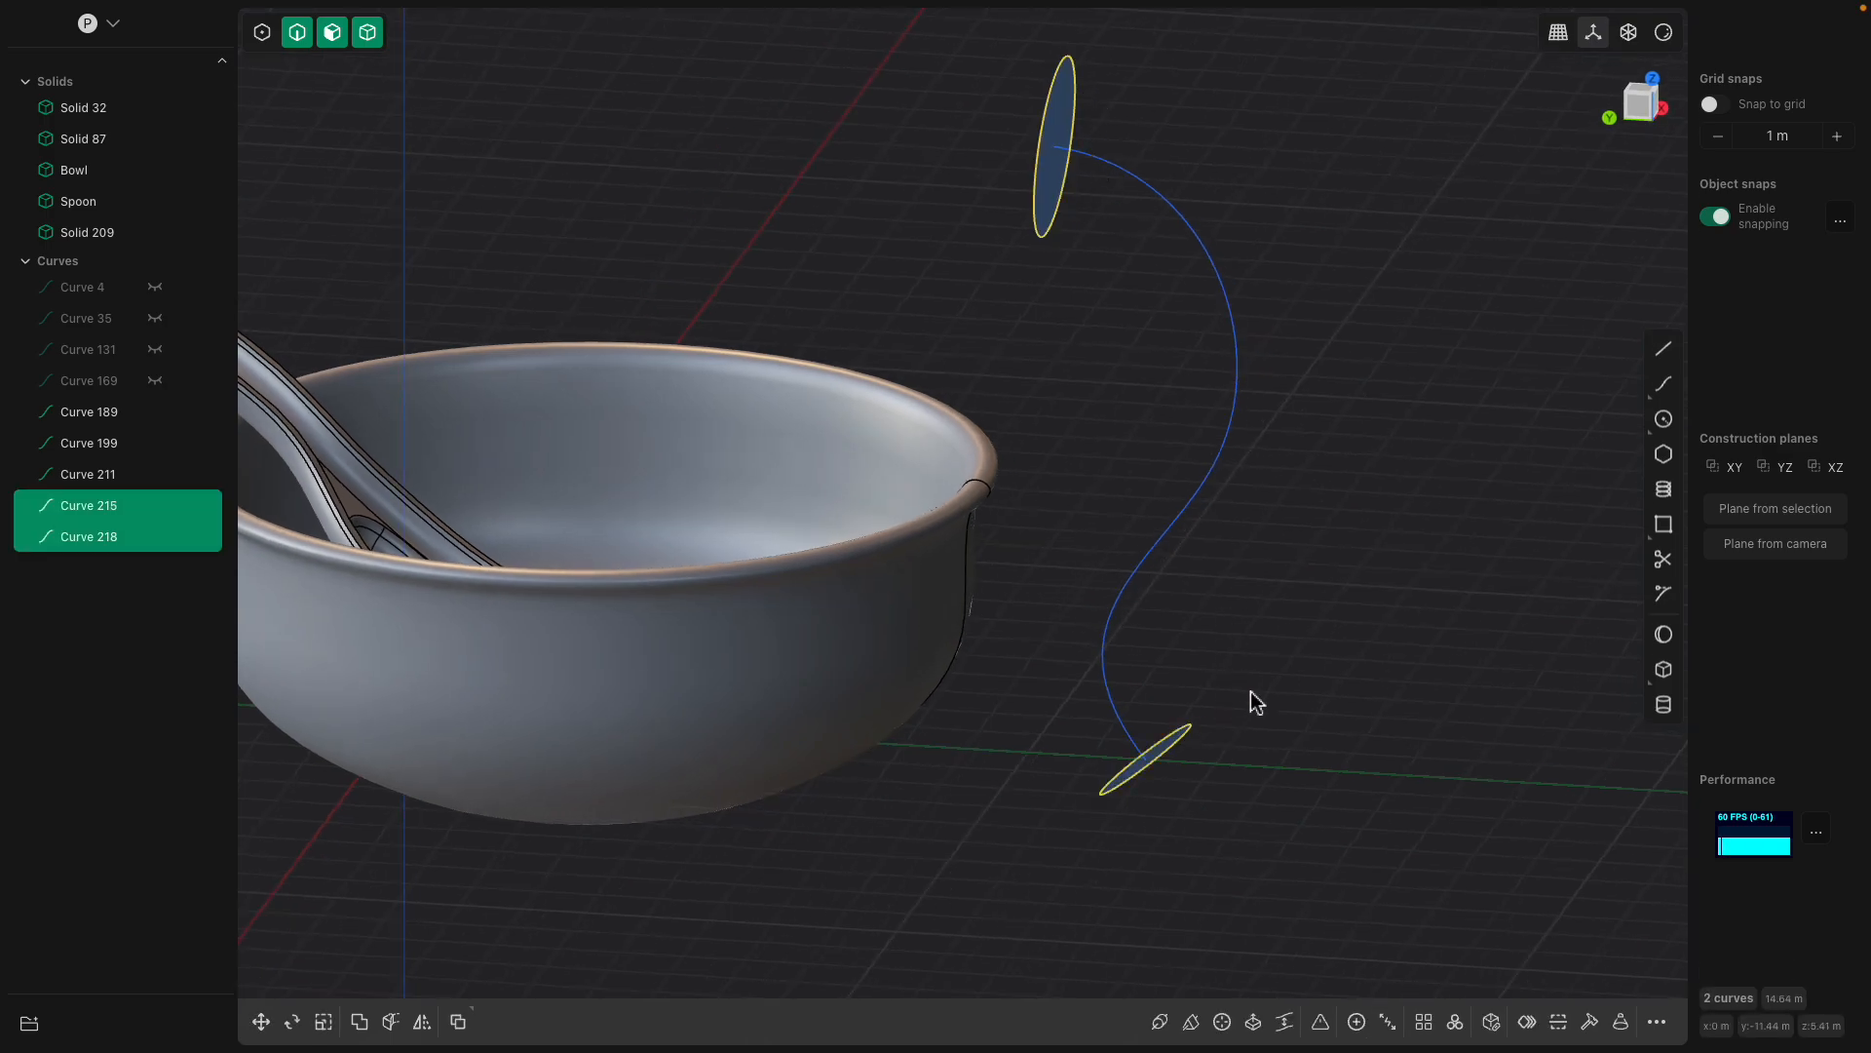
{"action": "key", "text": "l"}
{"action": "left_click", "coordinate": [1220, 467]}
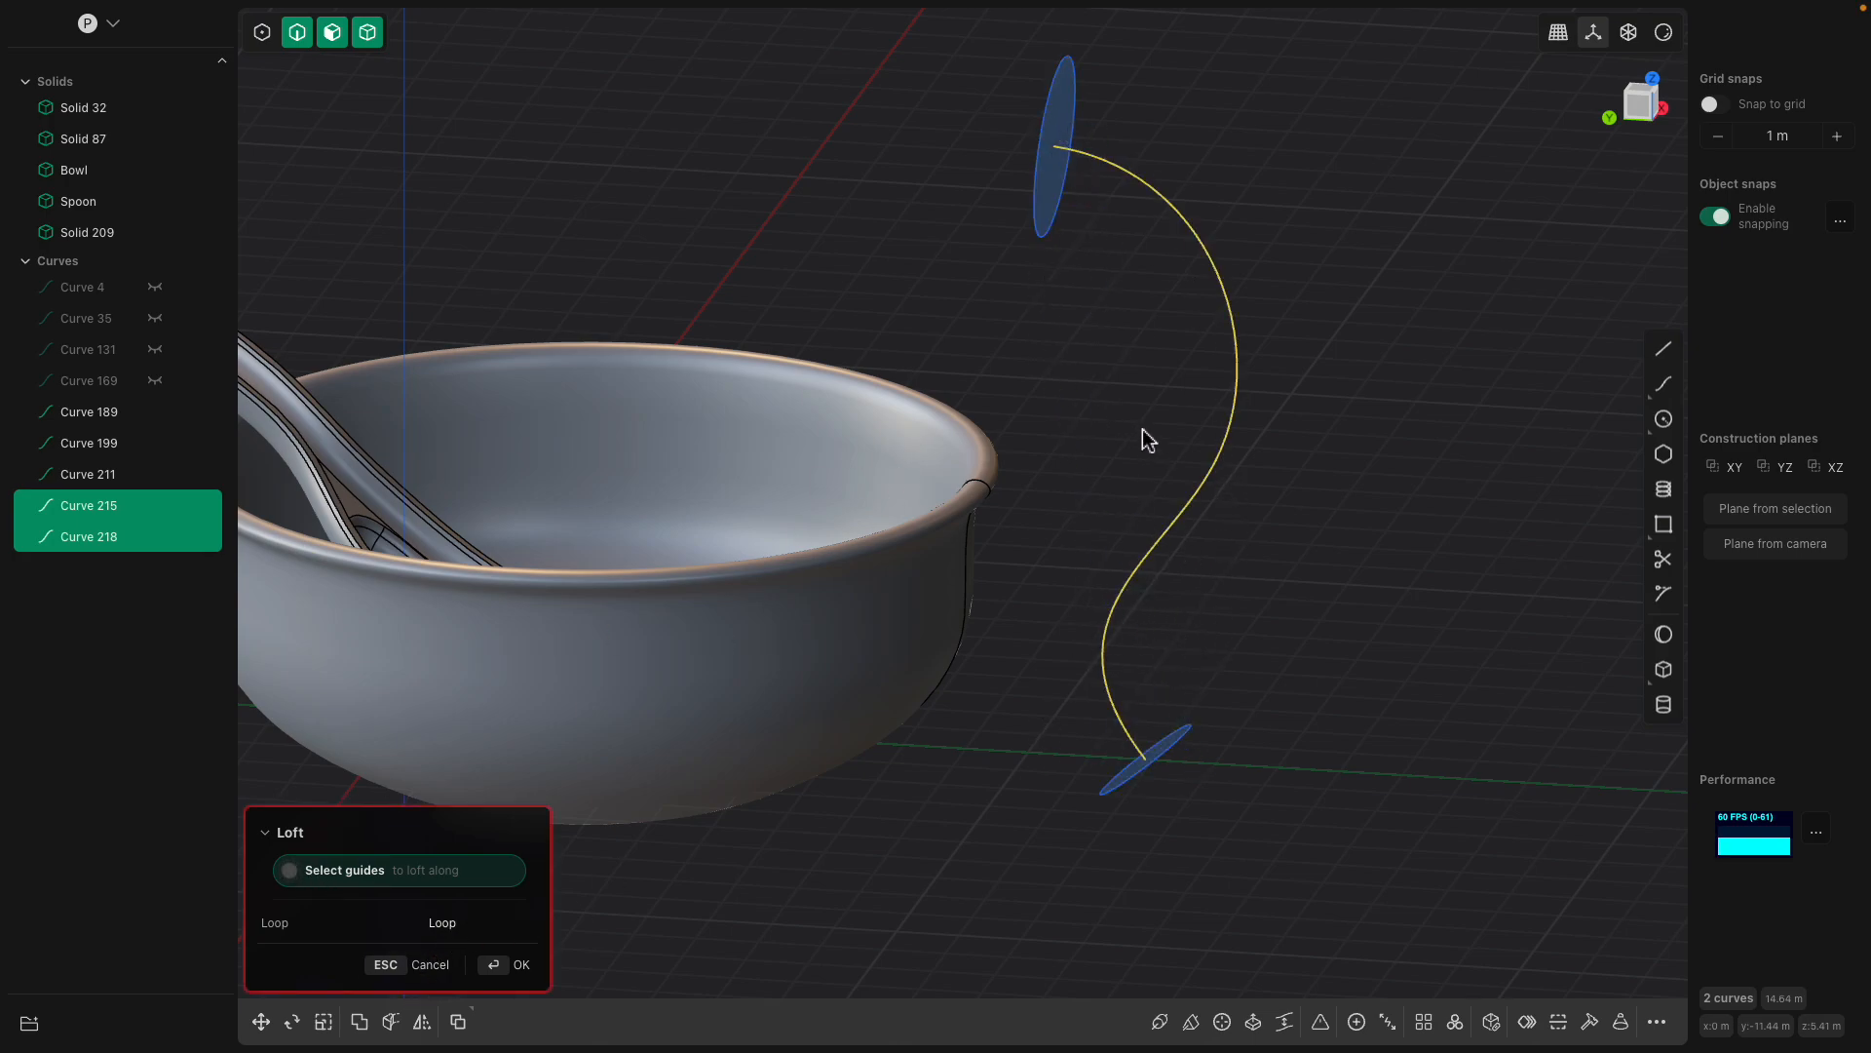
{"action": "key", "text": "Escape"}
{"action": "mouse_move", "coordinate": [1148, 433]}
{"action": "middle_mouse_down"}
{"action": "mouse_move", "coordinate": [1172, 407]}
{"action": "mouse_move", "coordinate": [1144, 422]}
{"action": "middle_mouse_up"}
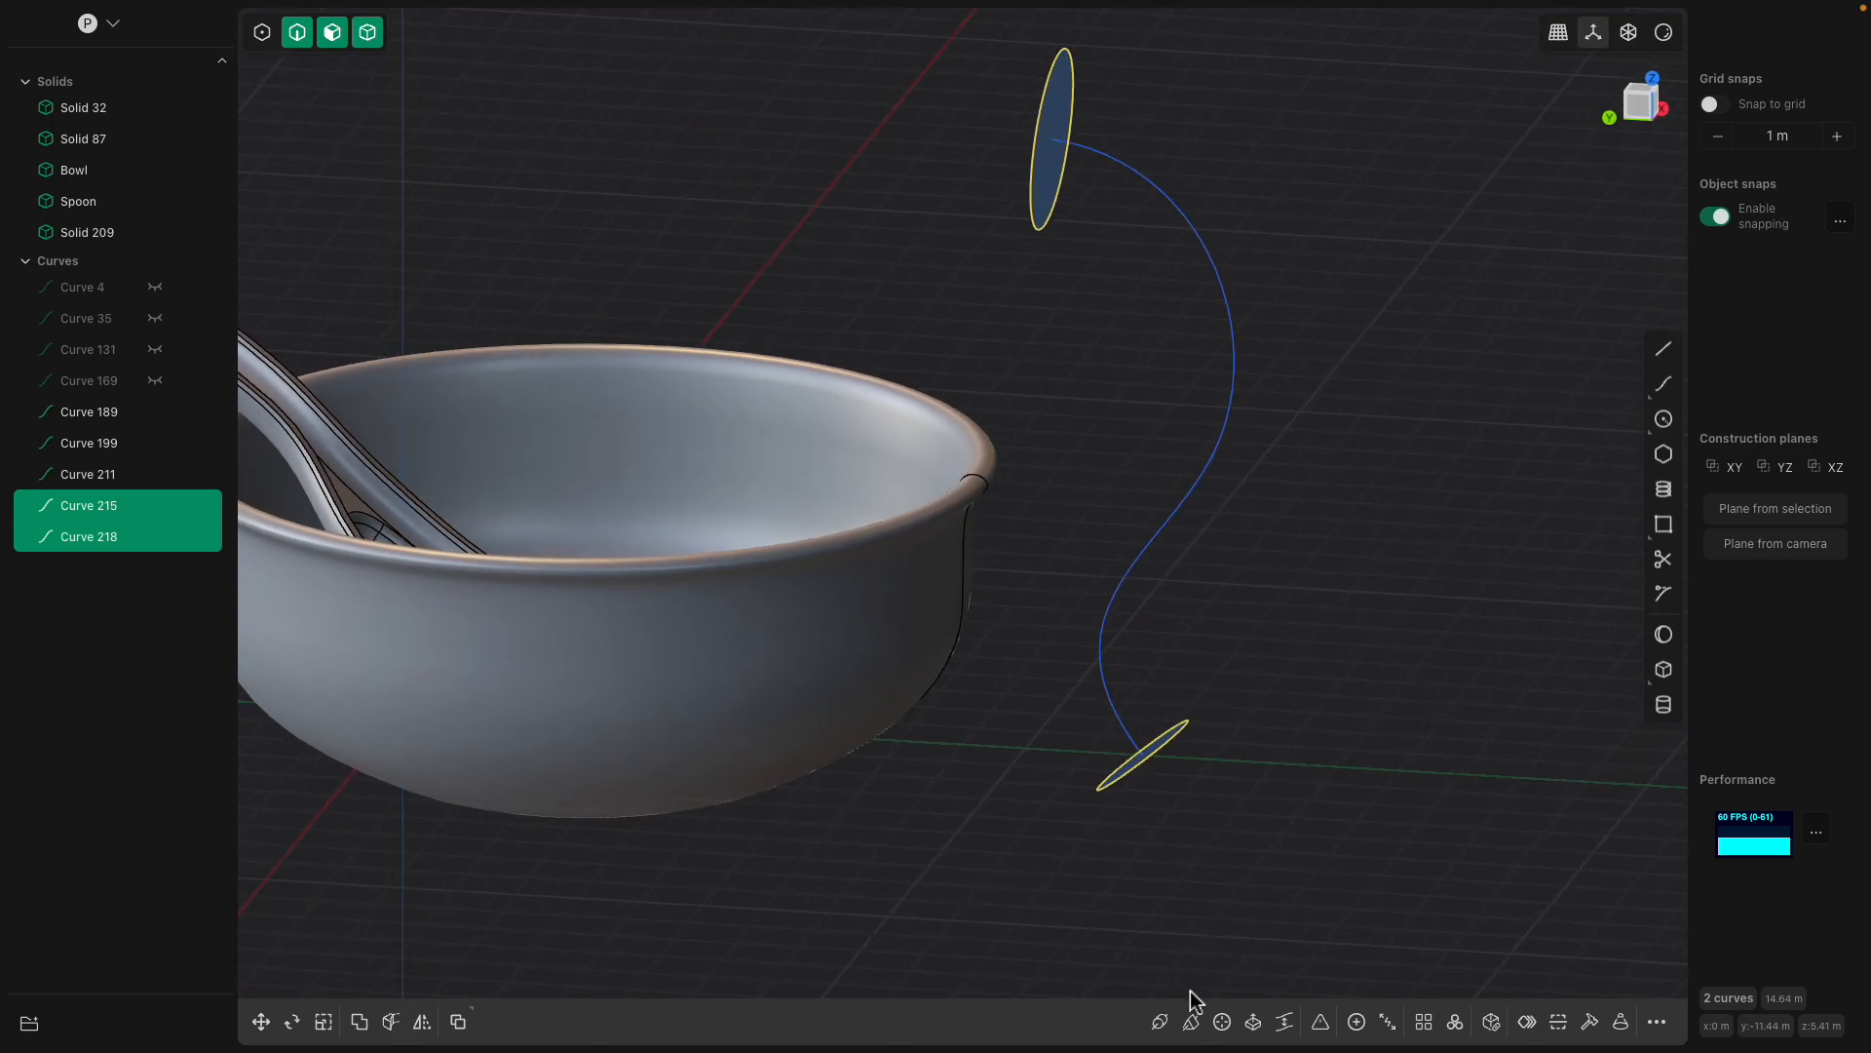
Sweep both end circles along the S-curve with Normal alignment to form two nested tube sheets.
{"action": "left_click", "coordinate": [1192, 1022]}
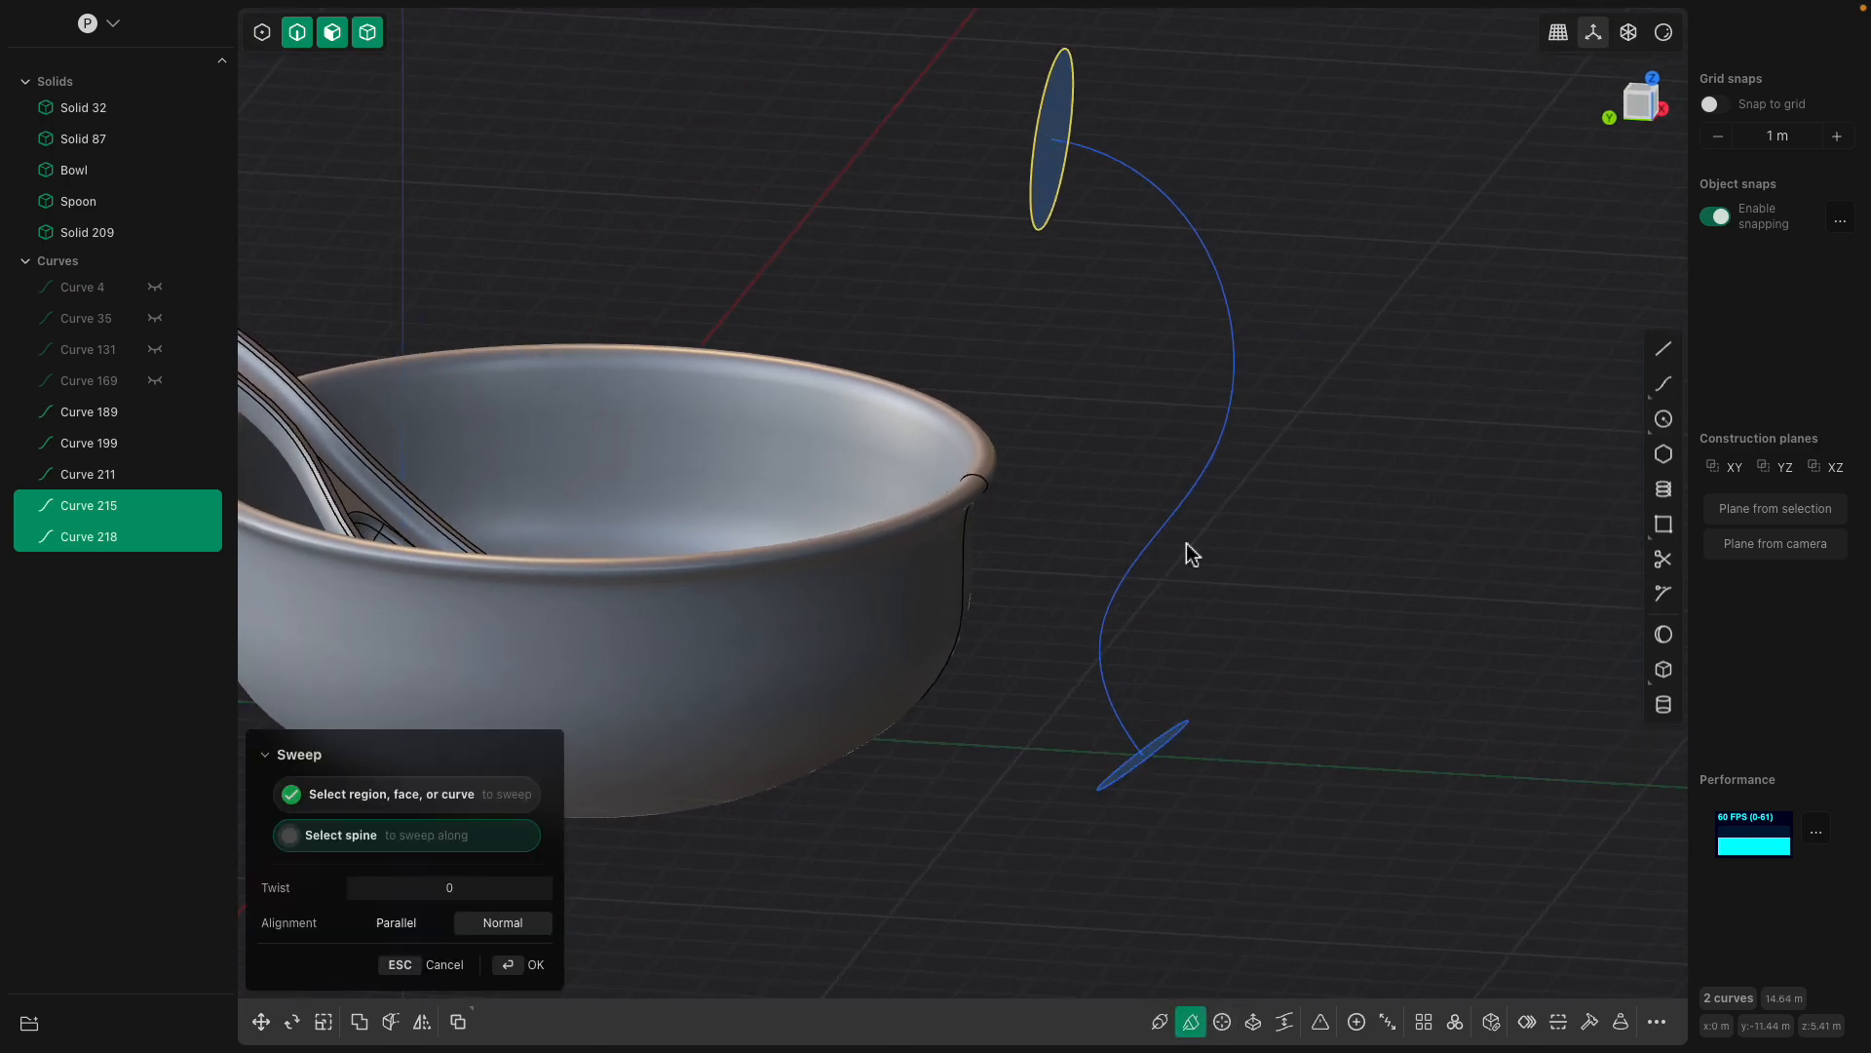
{"action": "left_click", "coordinate": [1091, 156]}
{"action": "middle_click_drag", "start_coordinate": [1258, 536], "coordinate": [1358, 522]}
{"action": "key", "text": "Return"}
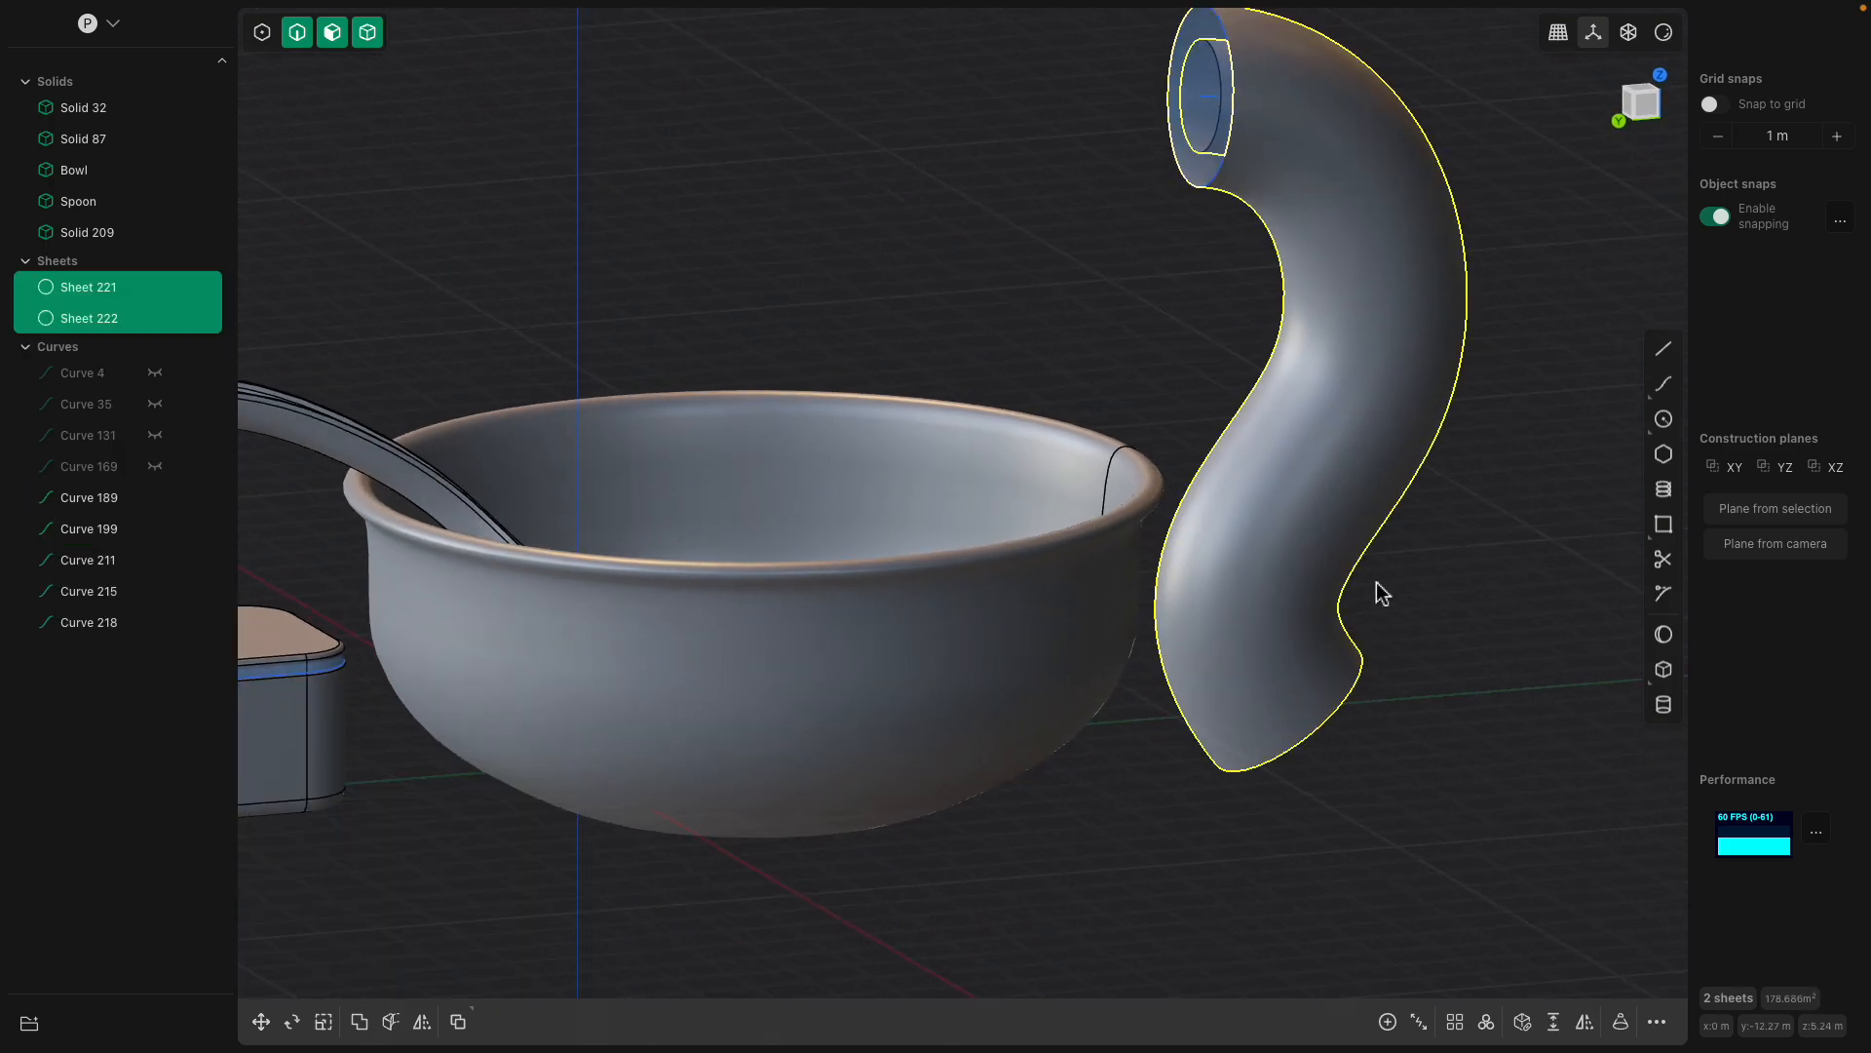
Examine the two nested tube sheets and their open ends from several angles.
{"action": "middle_click_drag", "start_coordinate": [1378, 595], "coordinate": [1238, 698], "text": "shift"}
{"action": "left_click", "coordinate": [1167, 287]}
{"action": "middle_click_drag", "start_coordinate": [1168, 288], "coordinate": [998, 179]}
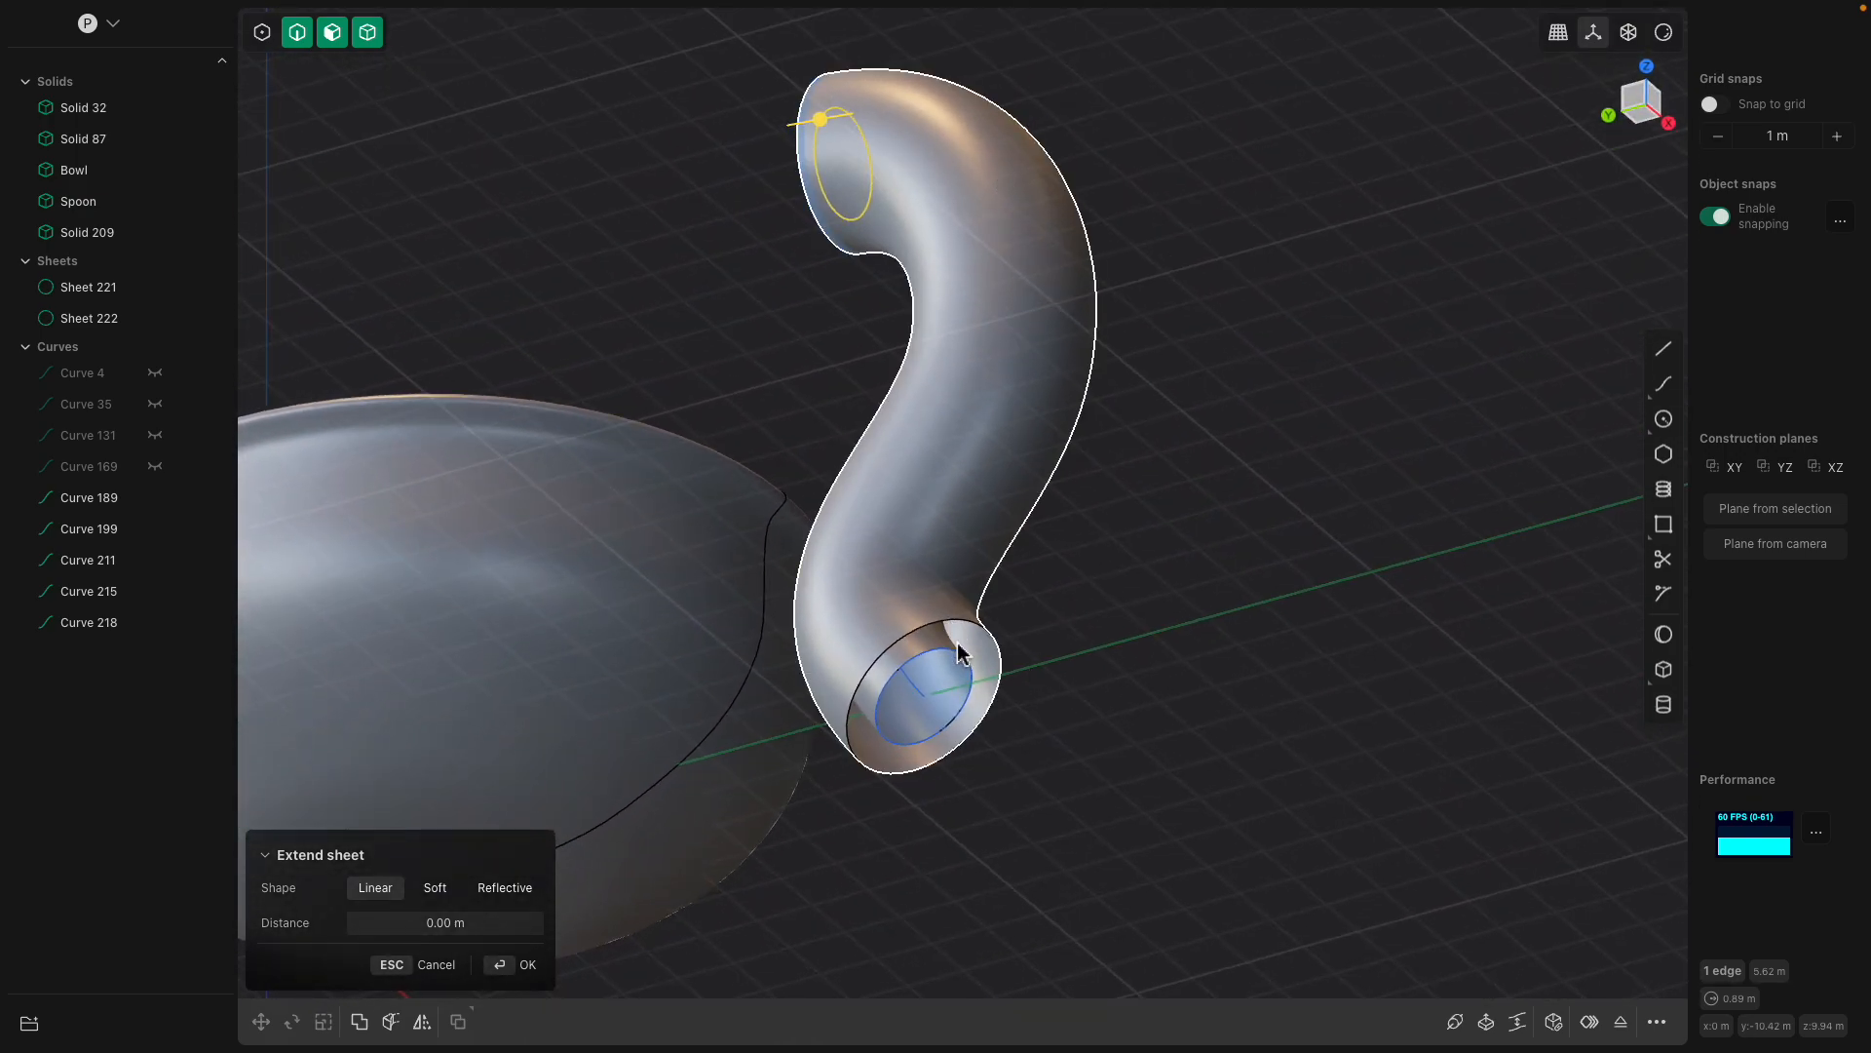
{"action": "mouse_move", "coordinate": [1032, 560]}
{"action": "middle_mouse_down"}
{"action": "mouse_move", "coordinate": [985, 645]}
{"action": "mouse_move", "coordinate": [1025, 556]}
{"action": "middle_mouse_up"}
{"action": "left_click", "coordinate": [990, 657]}
{"action": "left_click", "coordinate": [1029, 527]}
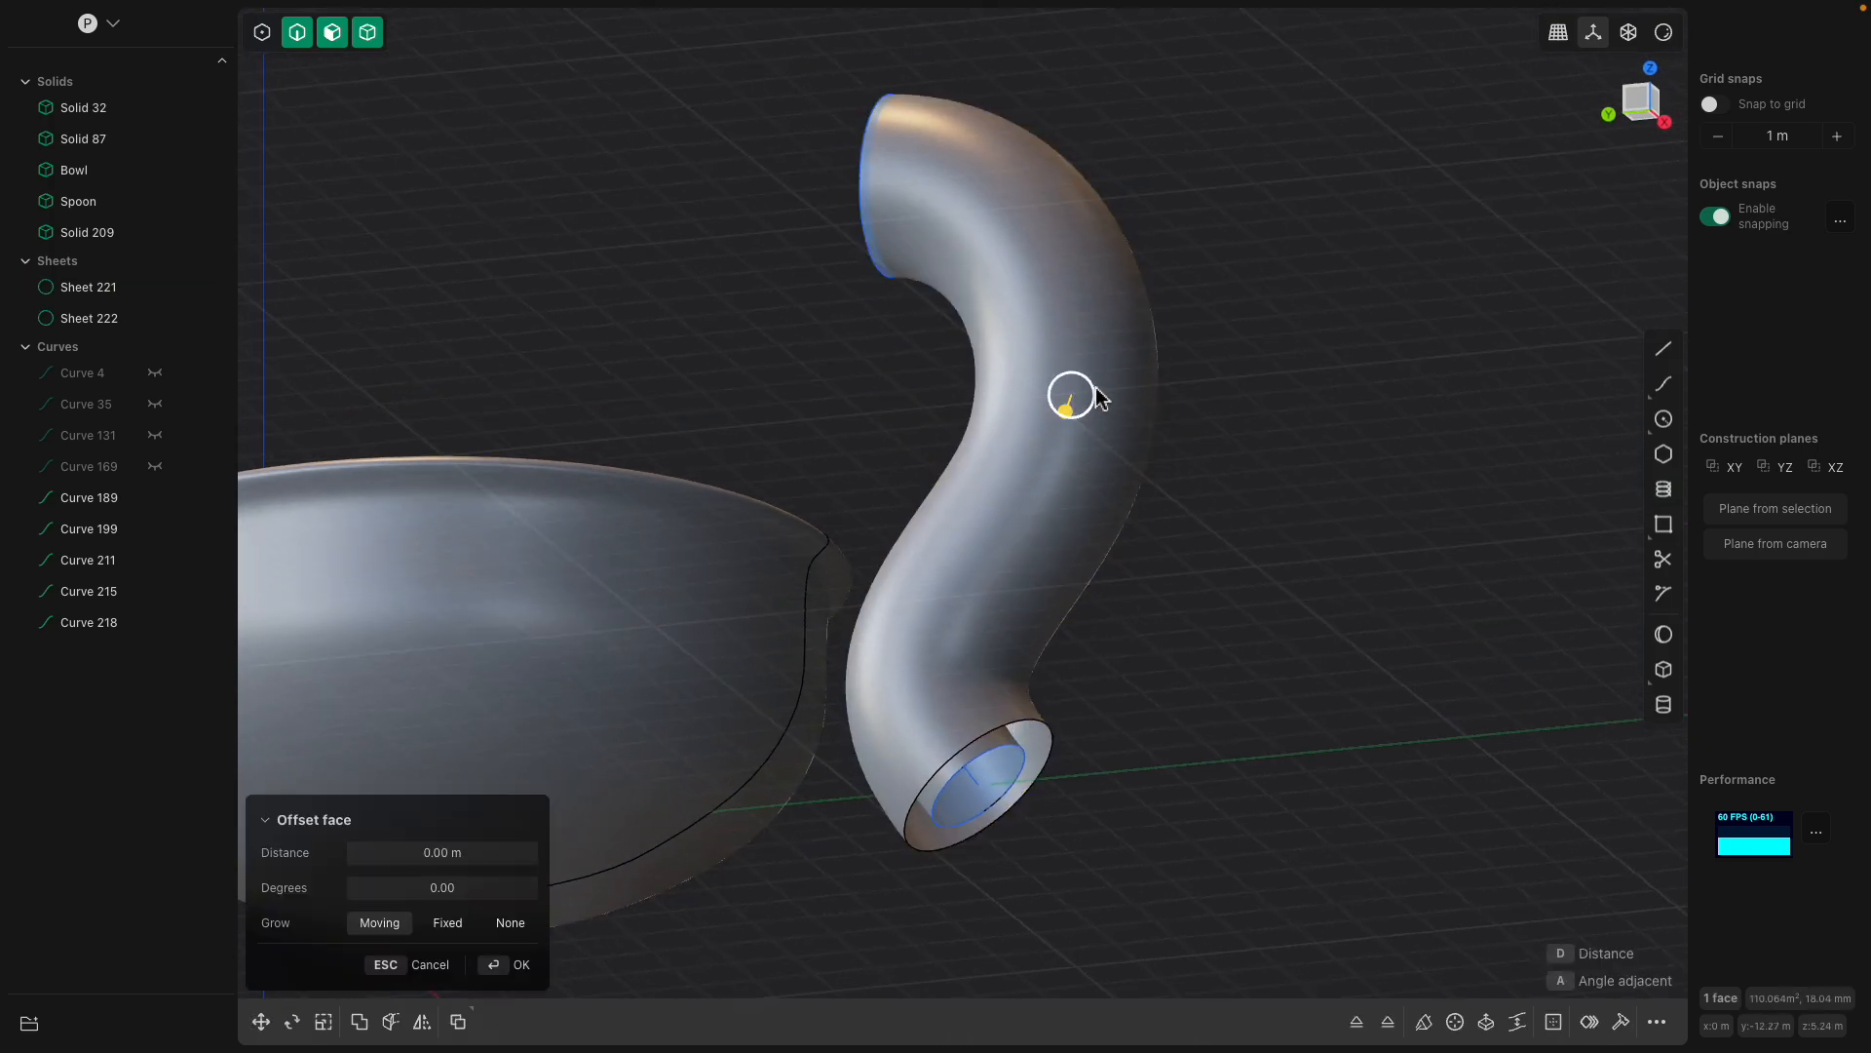
{"action": "middle_click_drag", "start_coordinate": [1115, 347], "coordinate": [1164, 407]}
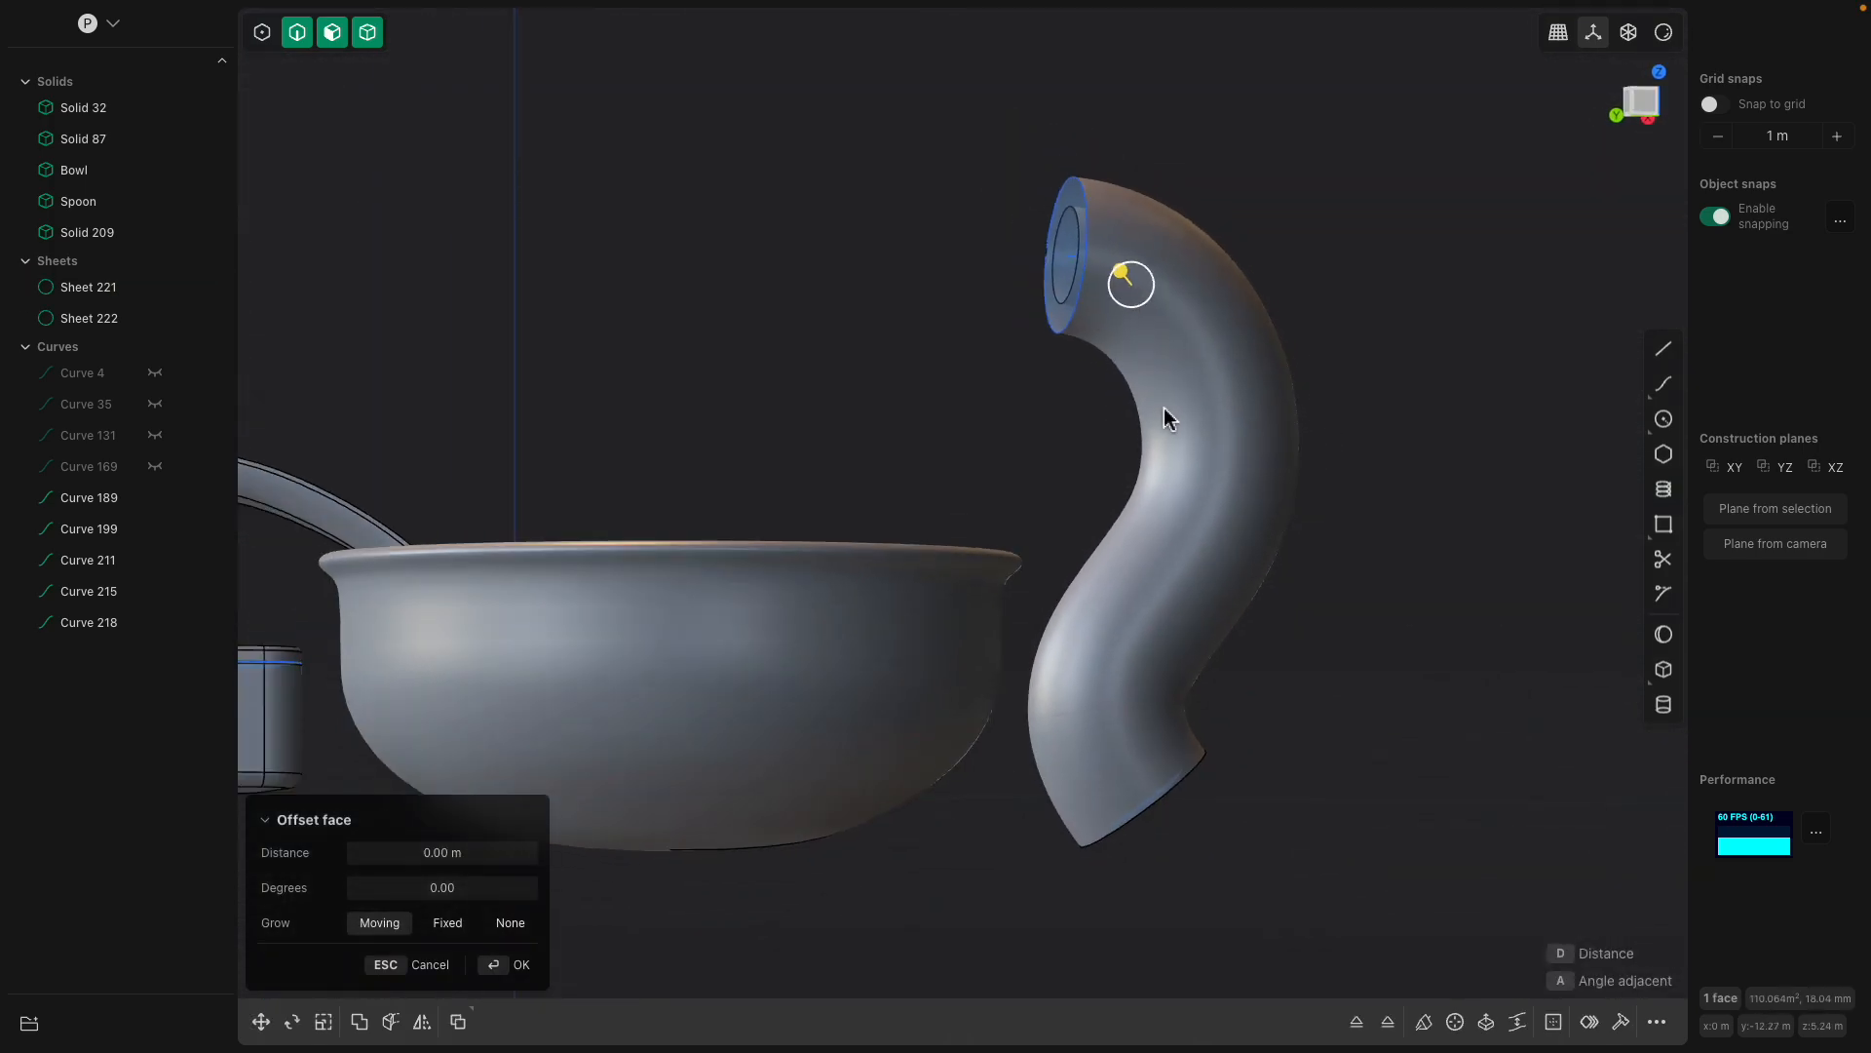
{"action": "key", "text": "Escape"}
{"action": "middle_click_drag", "start_coordinate": [994, 435], "coordinate": [1236, 529]}
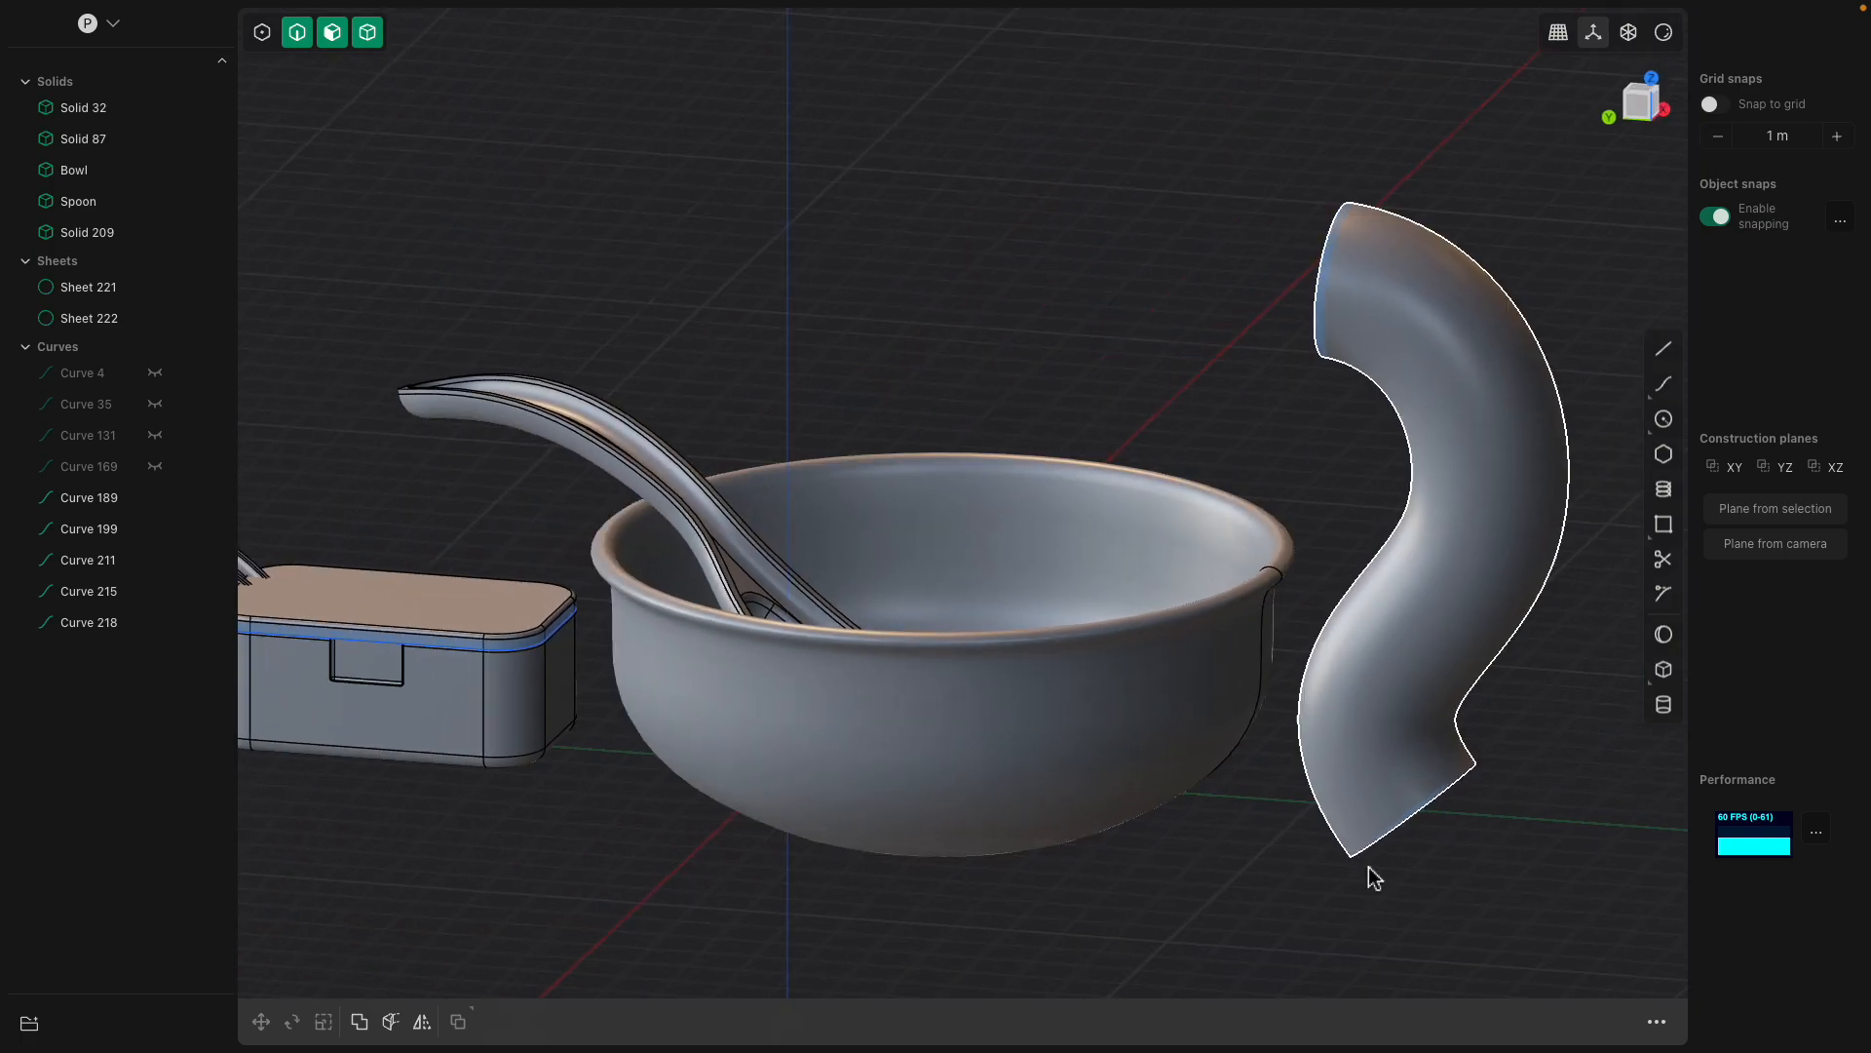
{"action": "middle_click_drag", "start_coordinate": [1472, 854], "coordinate": [1366, 903]}
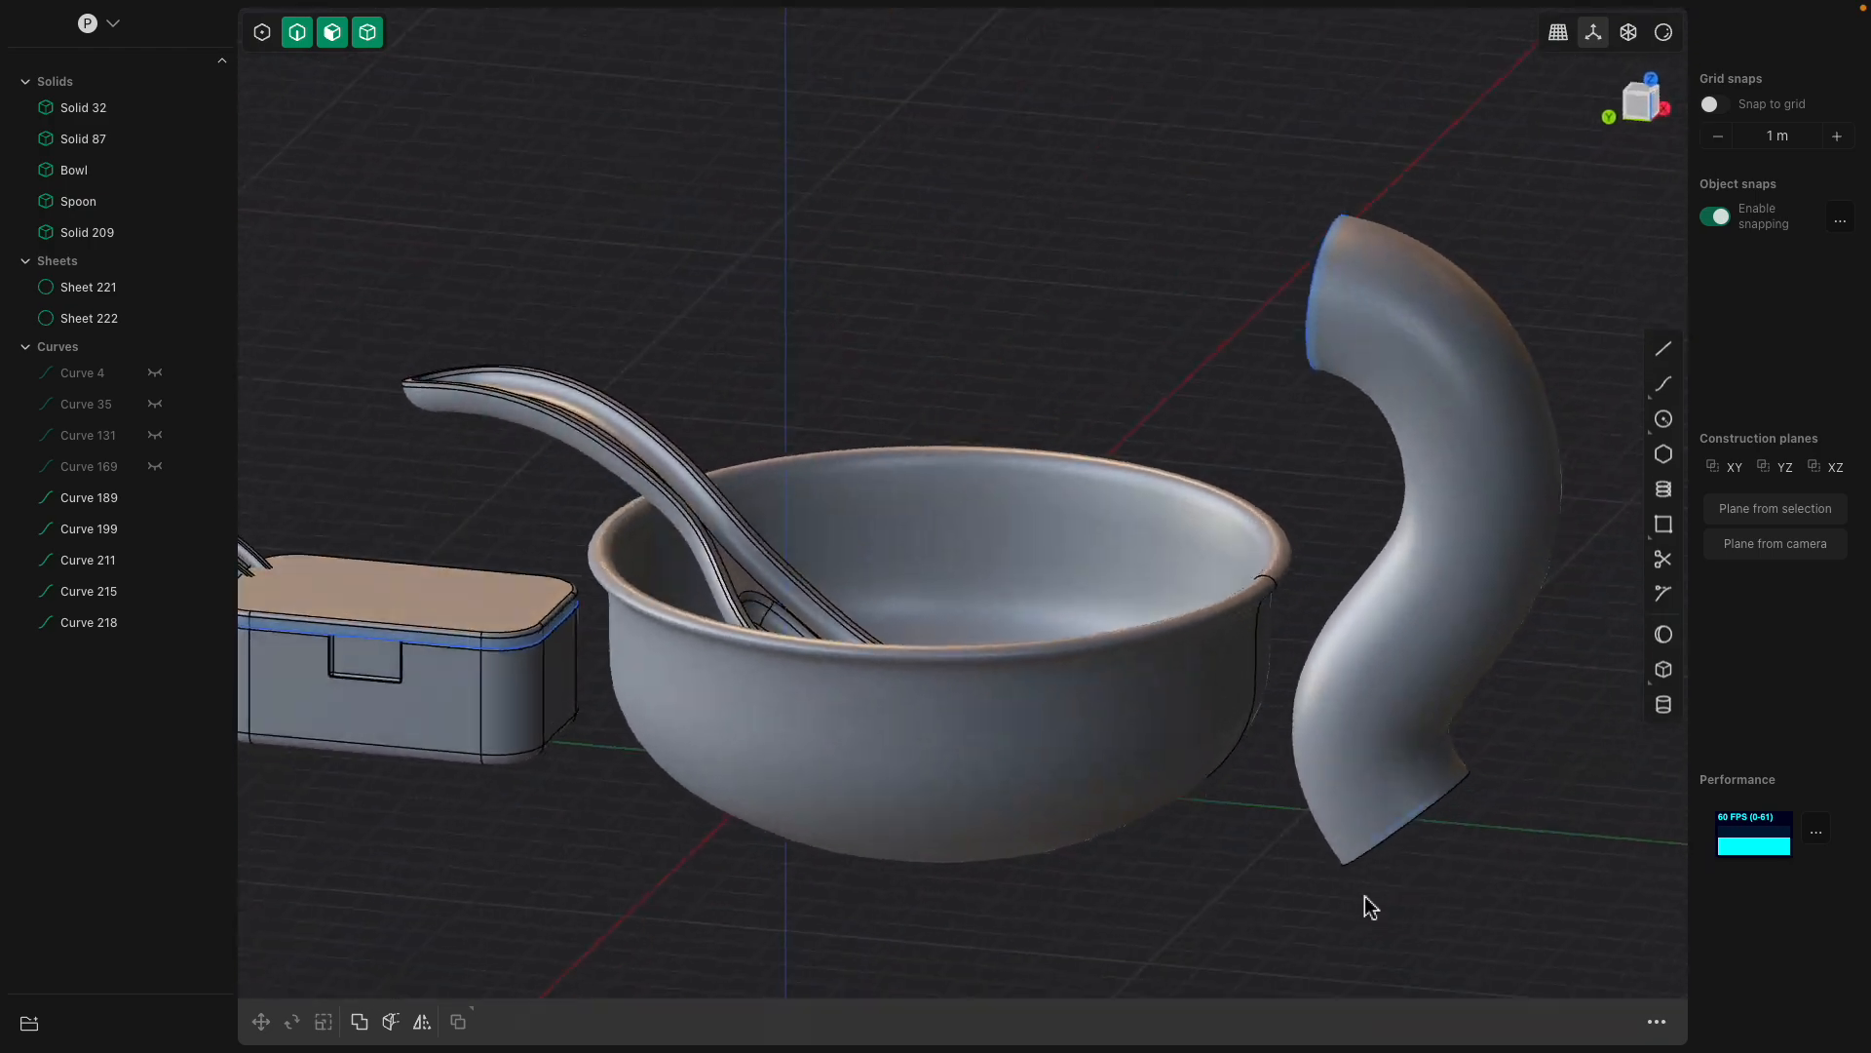
{"action": "middle_click_drag", "start_coordinate": [1312, 426], "coordinate": [1277, 582]}
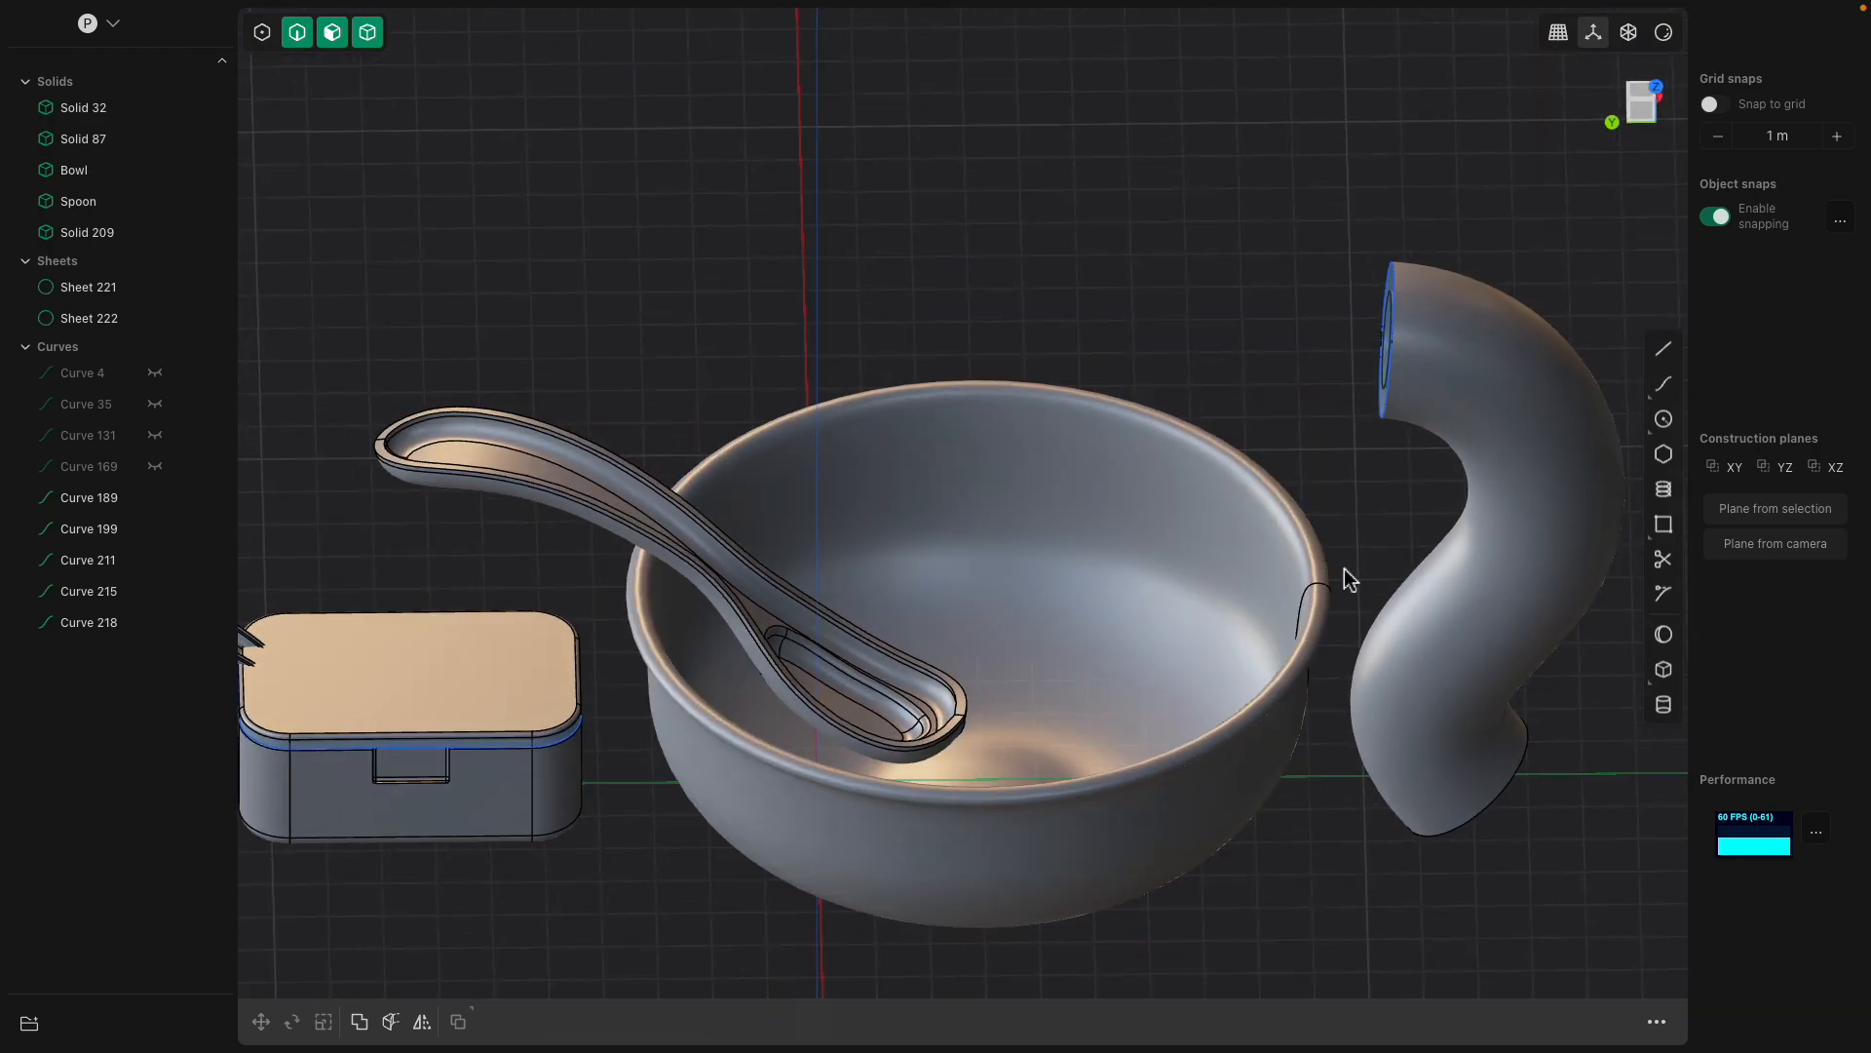
Cut the outer tube sheet with a loop around its middle.
{"action": "left_click", "coordinate": [1501, 407]}
{"action": "mouse_move", "coordinate": [1452, 346]}
{"action": "middle_mouse_down"}
{"action": "mouse_move", "coordinate": [1478, 308]}
{"action": "mouse_move", "coordinate": [1429, 341]}
{"action": "middle_mouse_up"}
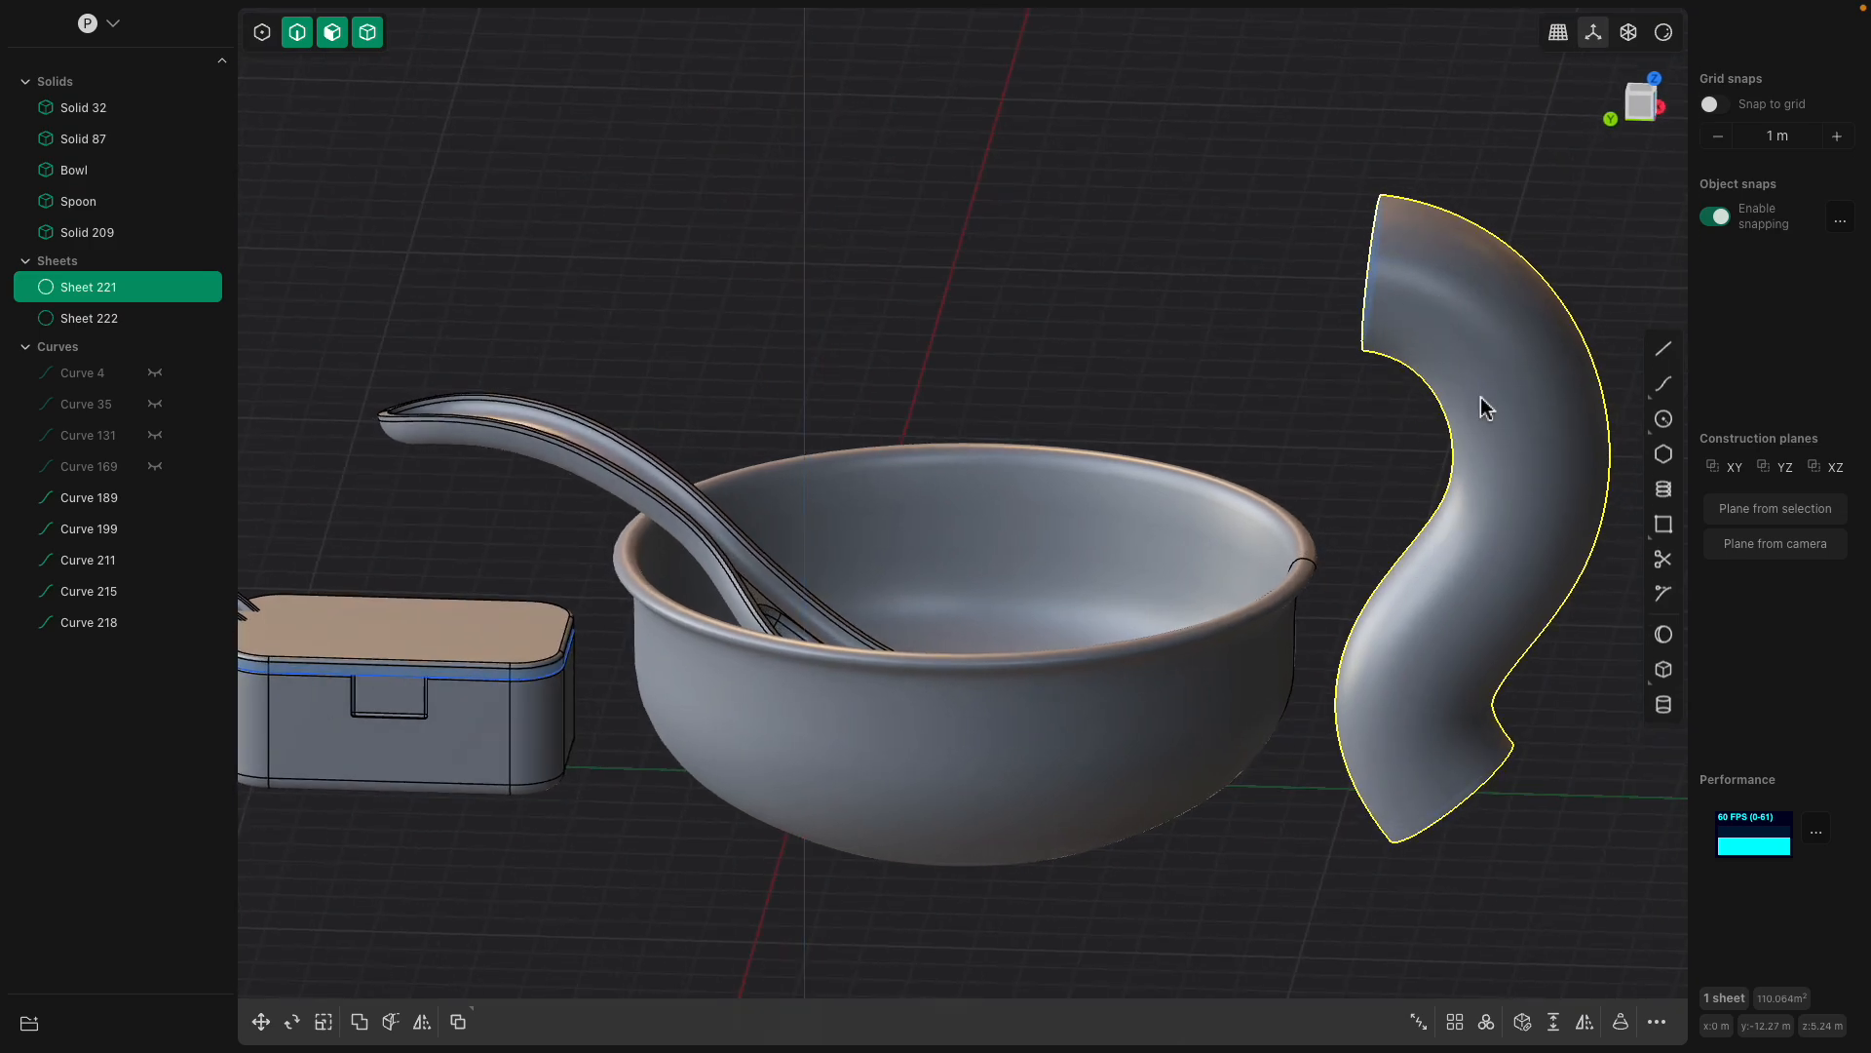
{"action": "middle_click_drag", "start_coordinate": [1464, 528], "coordinate": [1310, 526], "text": "shift"}
{"action": "key", "text": "c"}
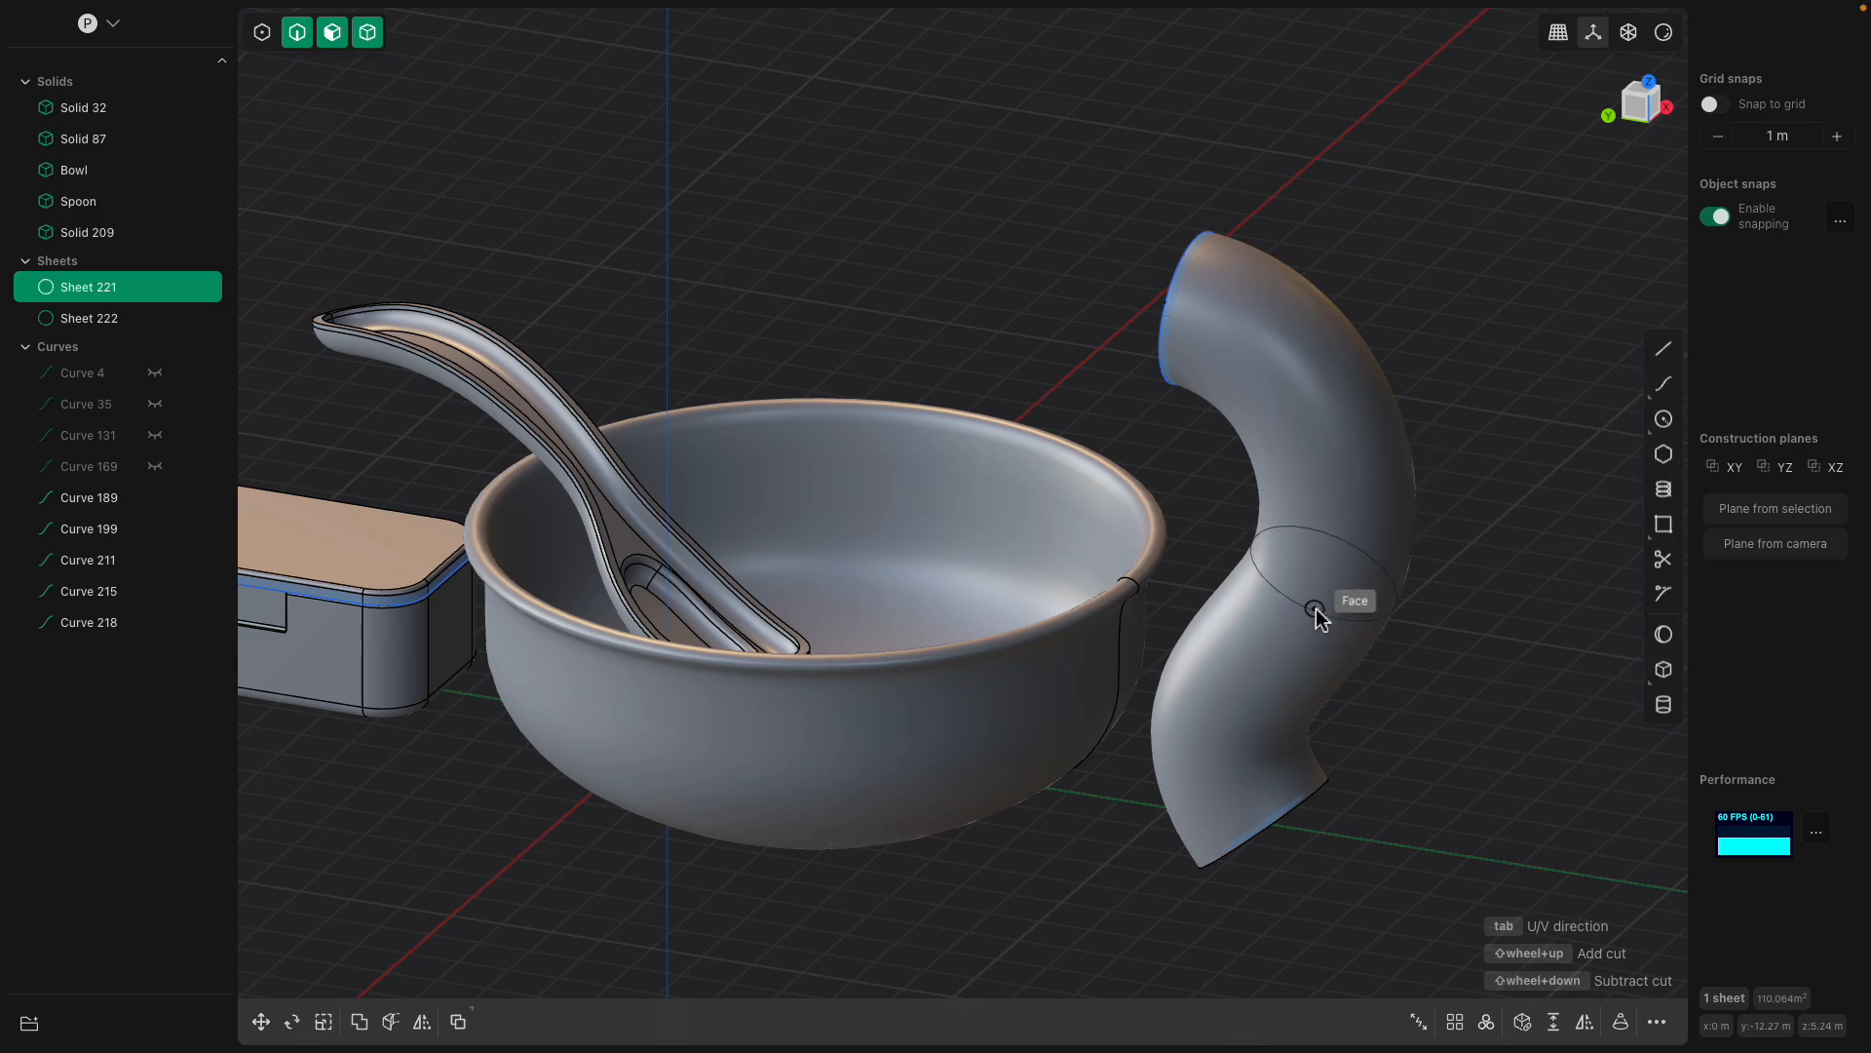
{"action": "left_click", "coordinate": [1333, 587]}
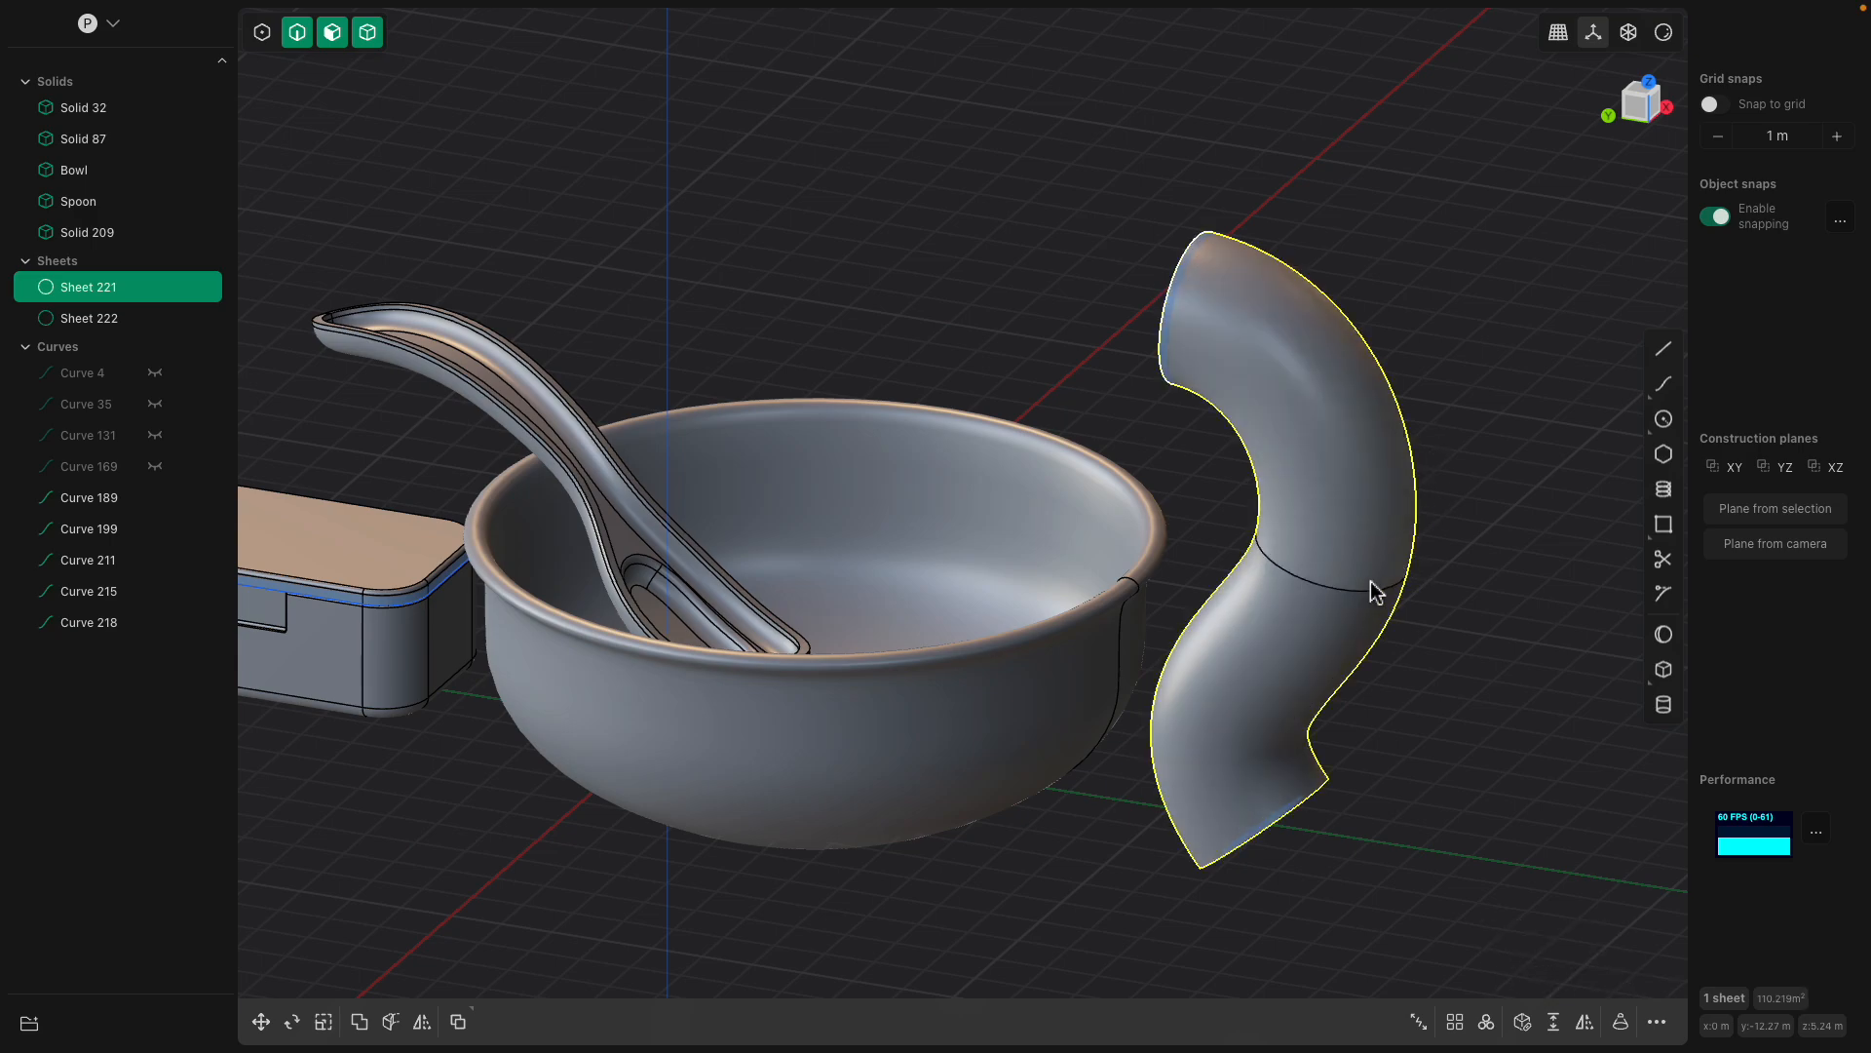
Remove the upper section of the outer tube above the loop cut, undoing any deletion of the whole sheet.
{"action": "left_click", "coordinate": [1368, 589]}
{"action": "key", "text": "f"}
{"action": "middle_click_drag", "start_coordinate": [1368, 588], "coordinate": [1336, 533]}
{"action": "left_click", "coordinate": [1398, 383]}
{"action": "key", "text": "f"}
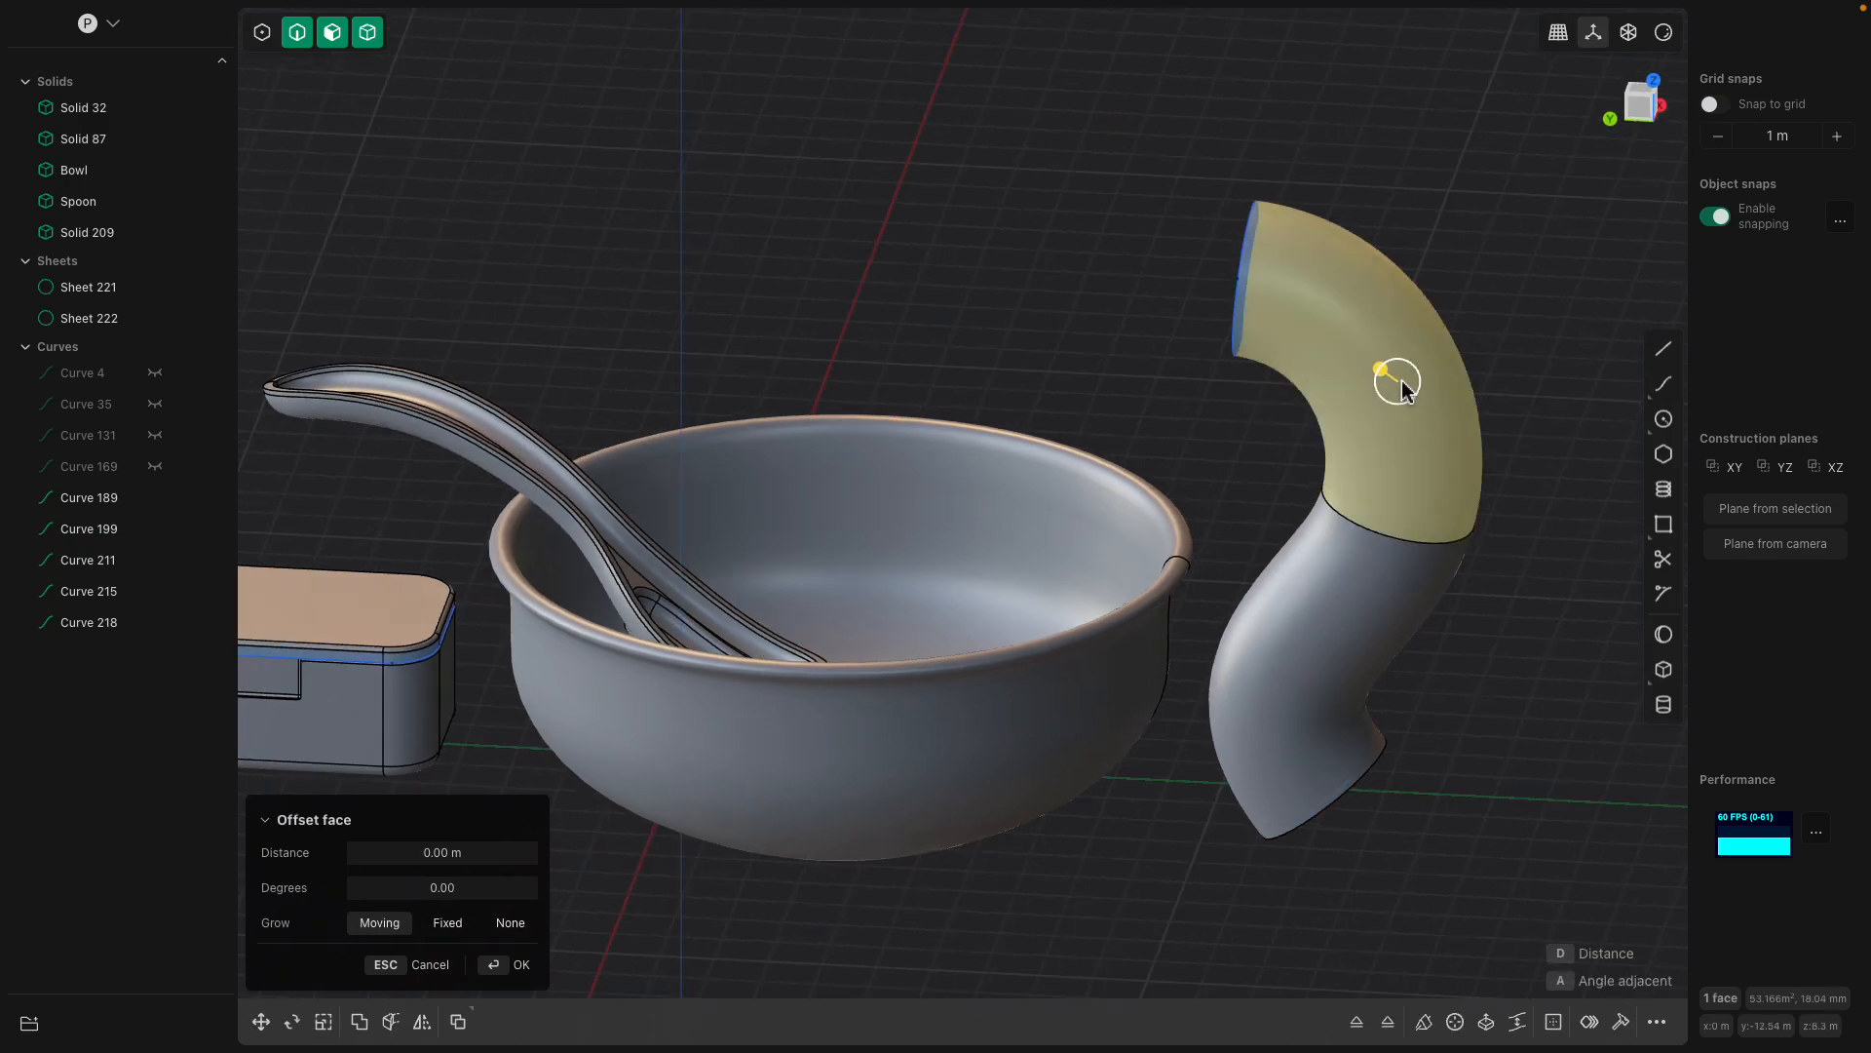
{"action": "key", "text": "Escape"}
{"action": "left_click", "coordinate": [1366, 587]}
{"action": "left_click", "coordinate": [1394, 435]}
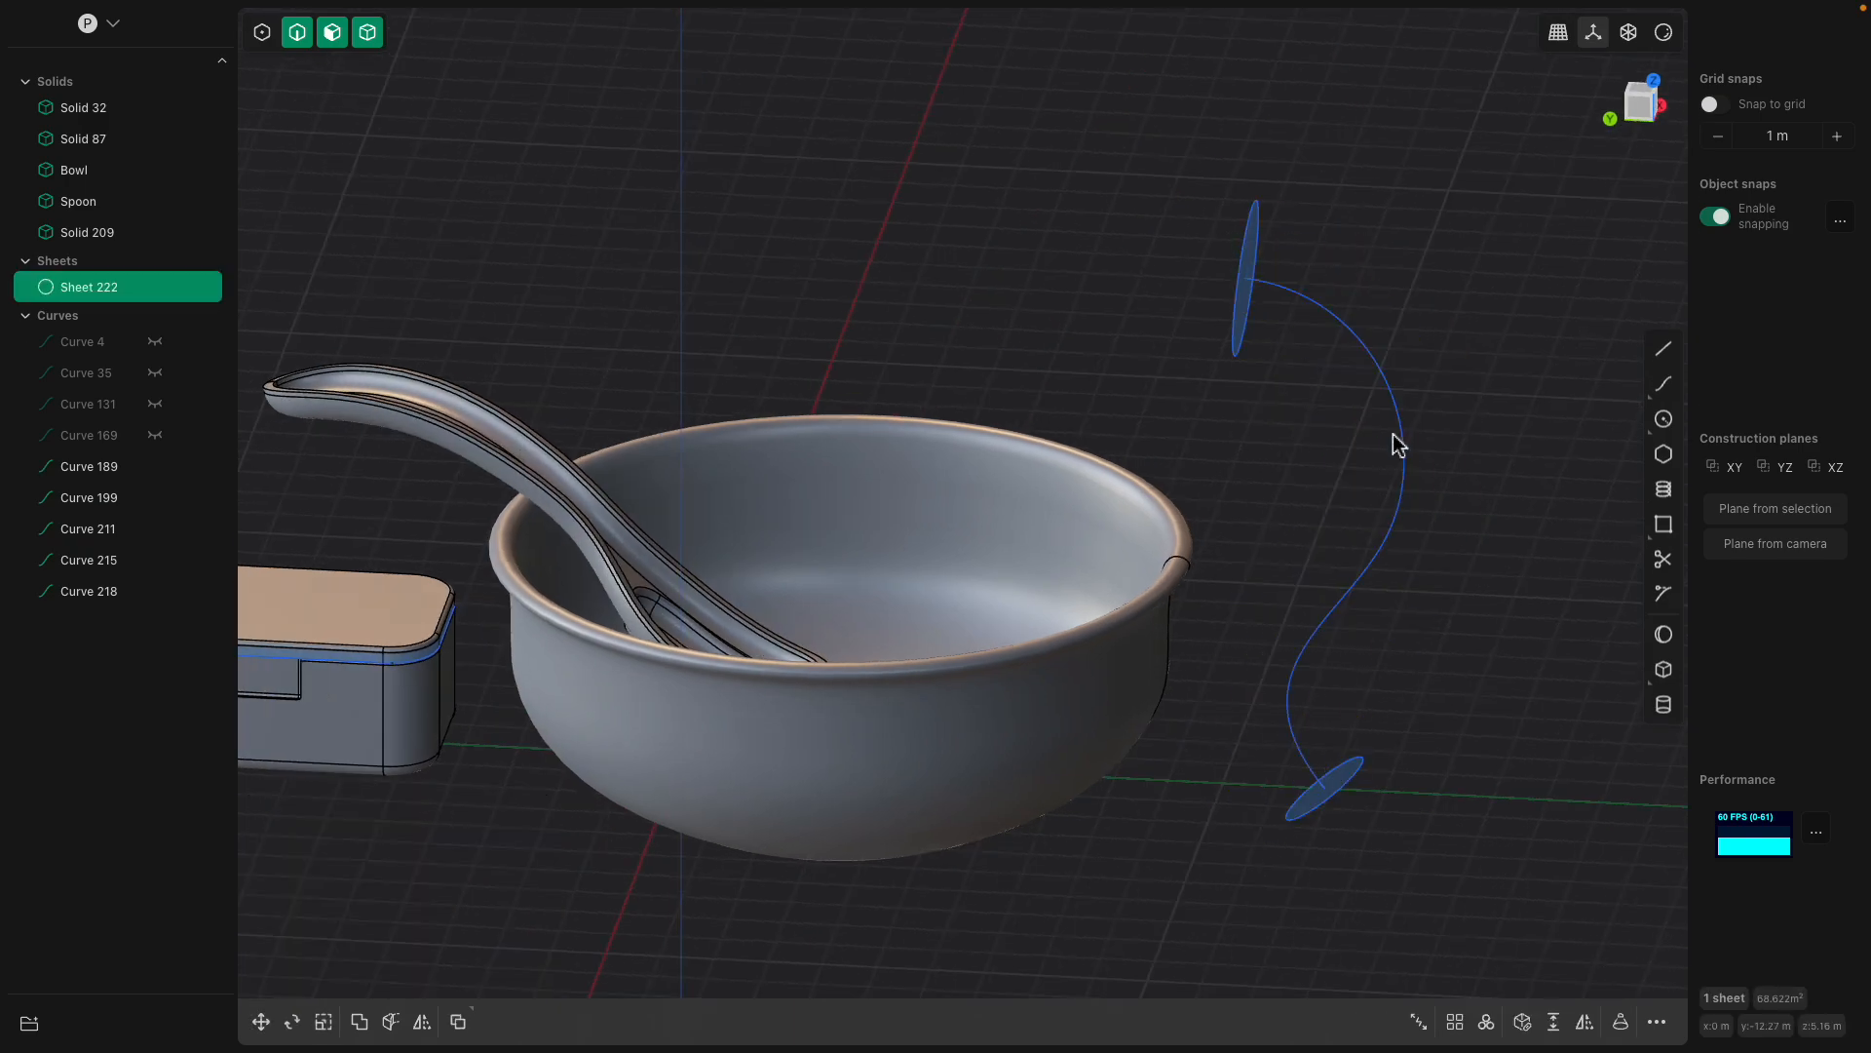
{"action": "key", "text": "ctrl+z"}
{"action": "key", "text": "ctrl+z"}
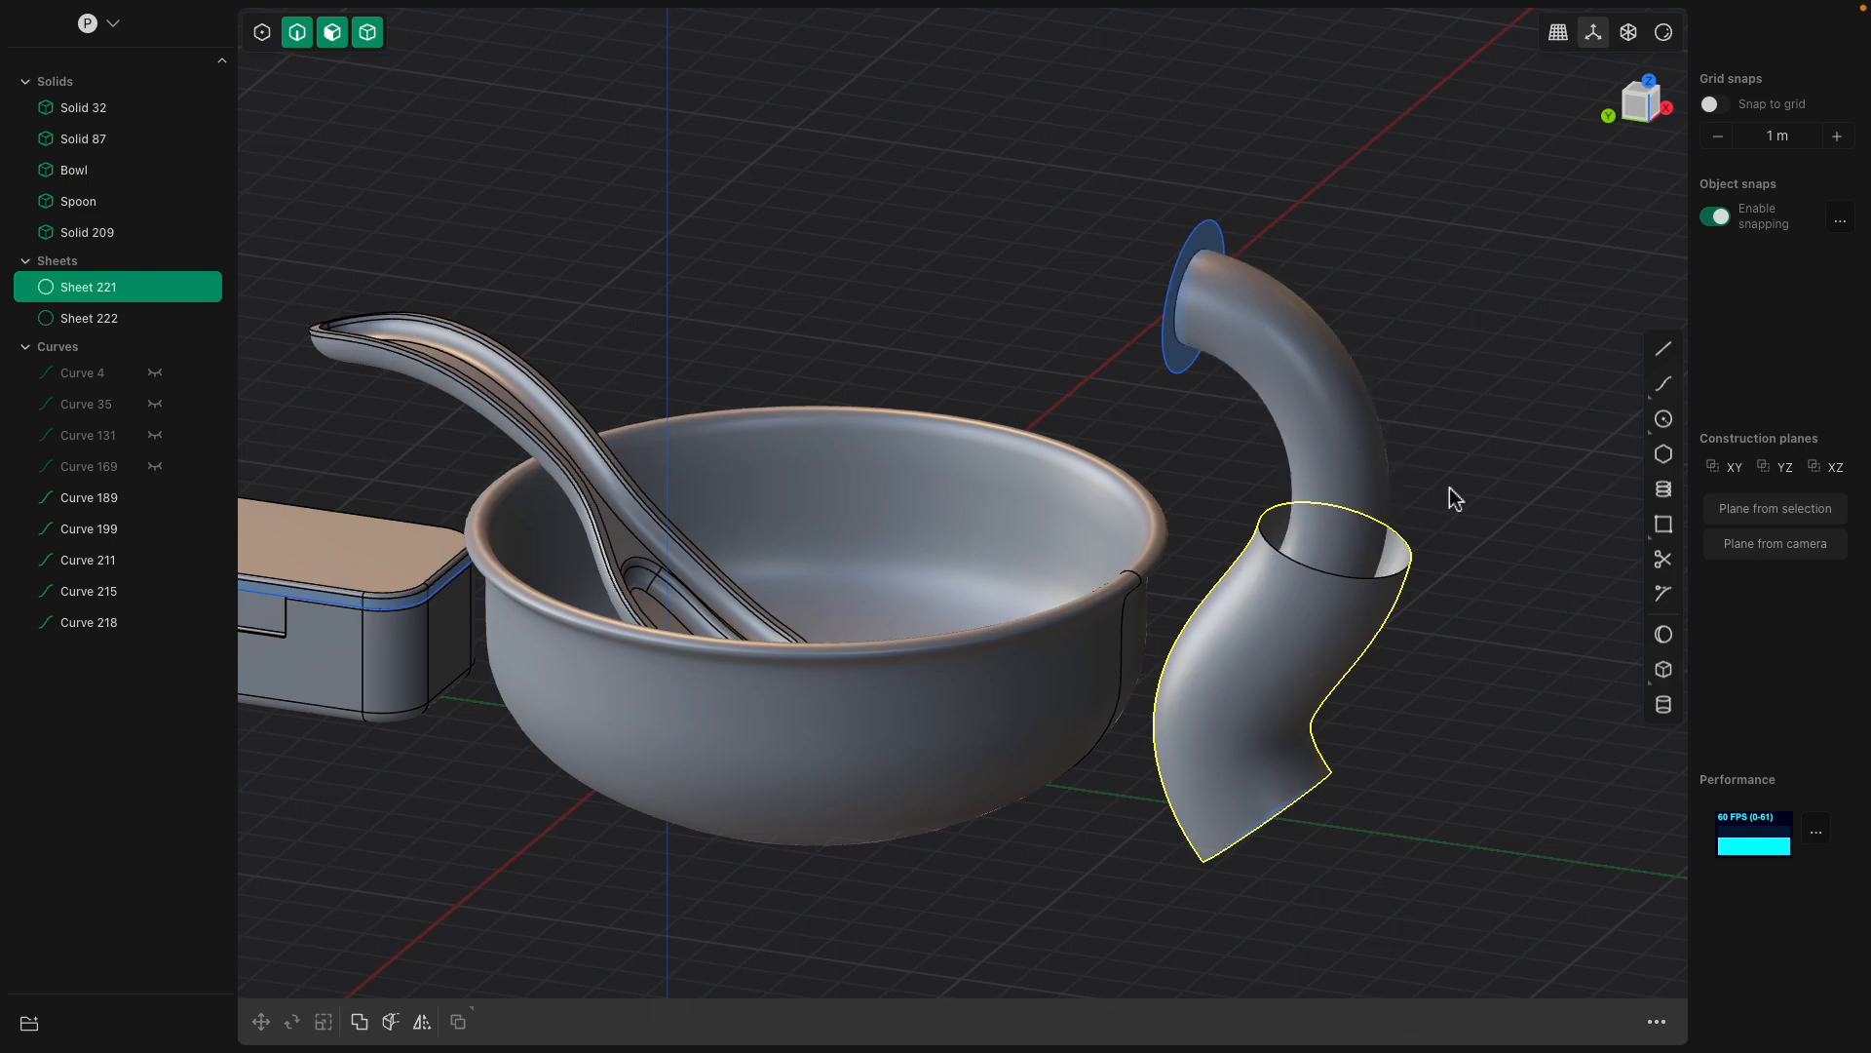
Duplicate the upper rim edge of the remaining outer tube as a separate curve and select the inner tube sheet.
{"action": "key", "text": "Escape"}
{"action": "left_click", "coordinate": [1393, 576]}
{"action": "key", "text": "e"}
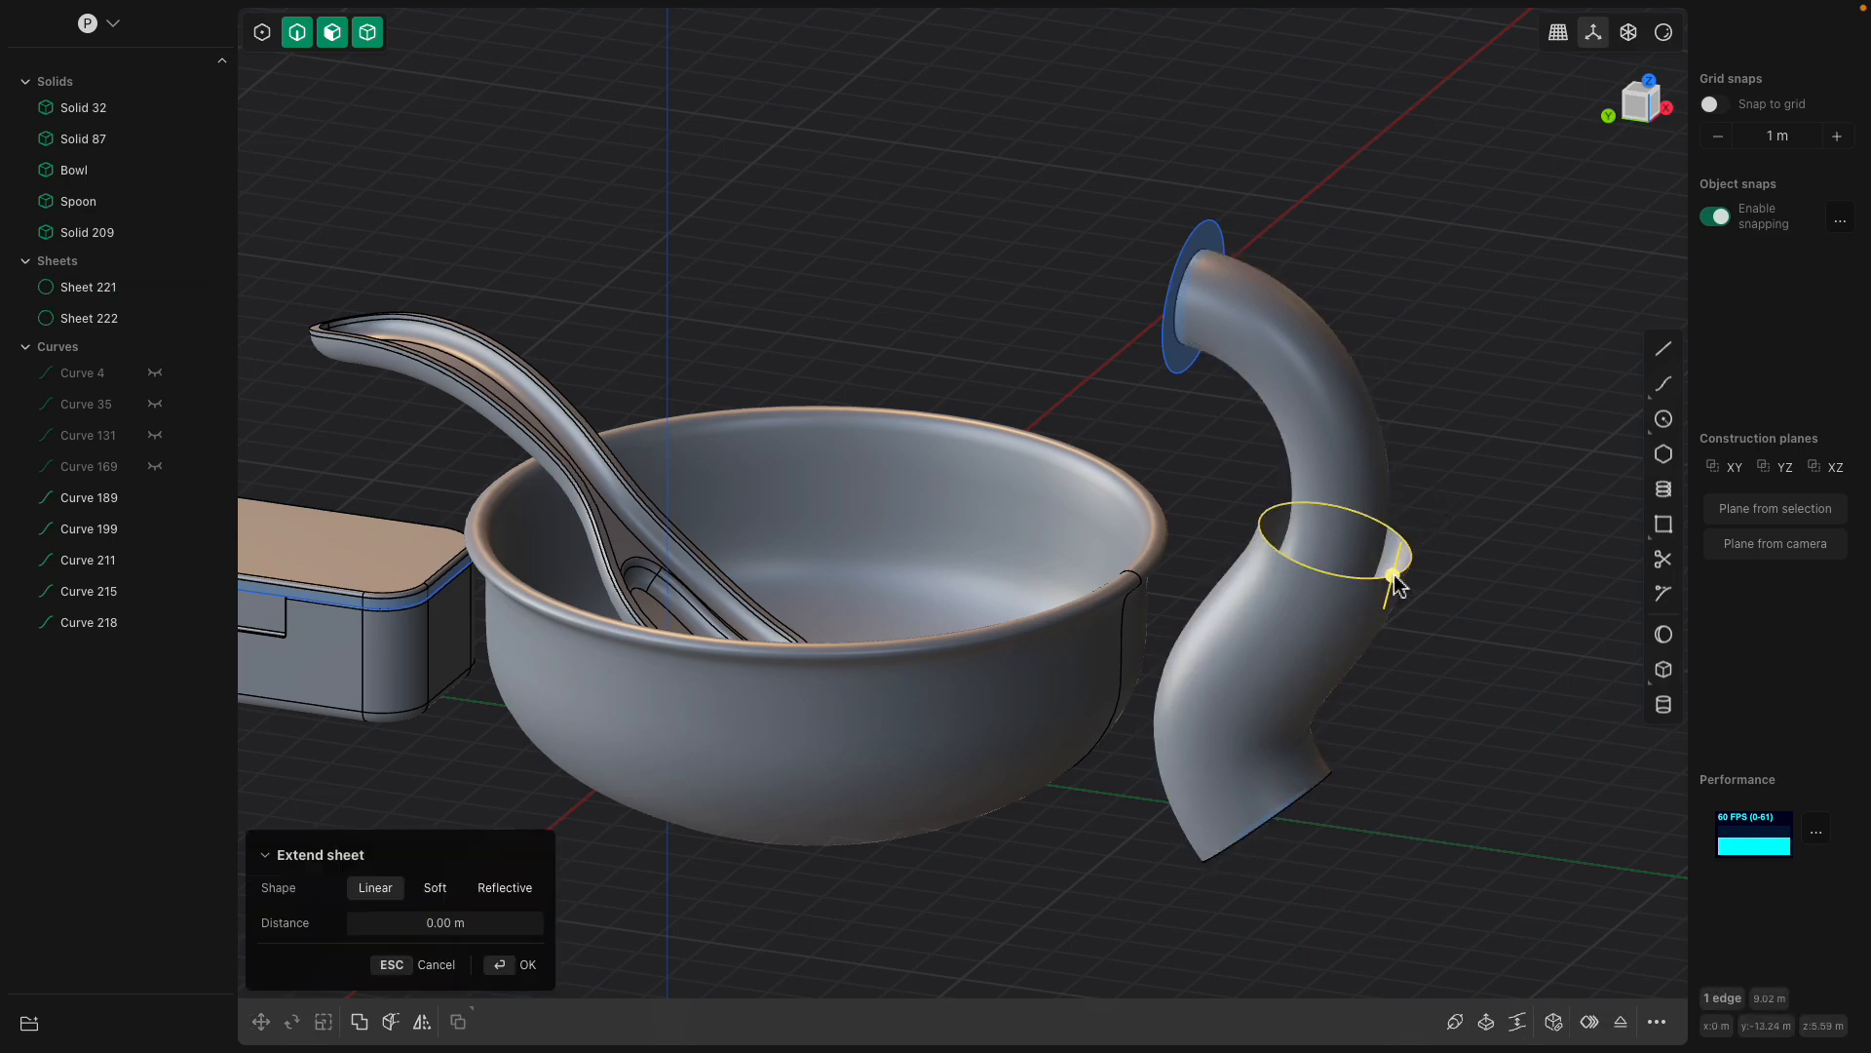
{"action": "key", "text": "shift+d"}
{"action": "key", "text": "Escape"}
{"action": "left_click", "coordinate": [1374, 535]}
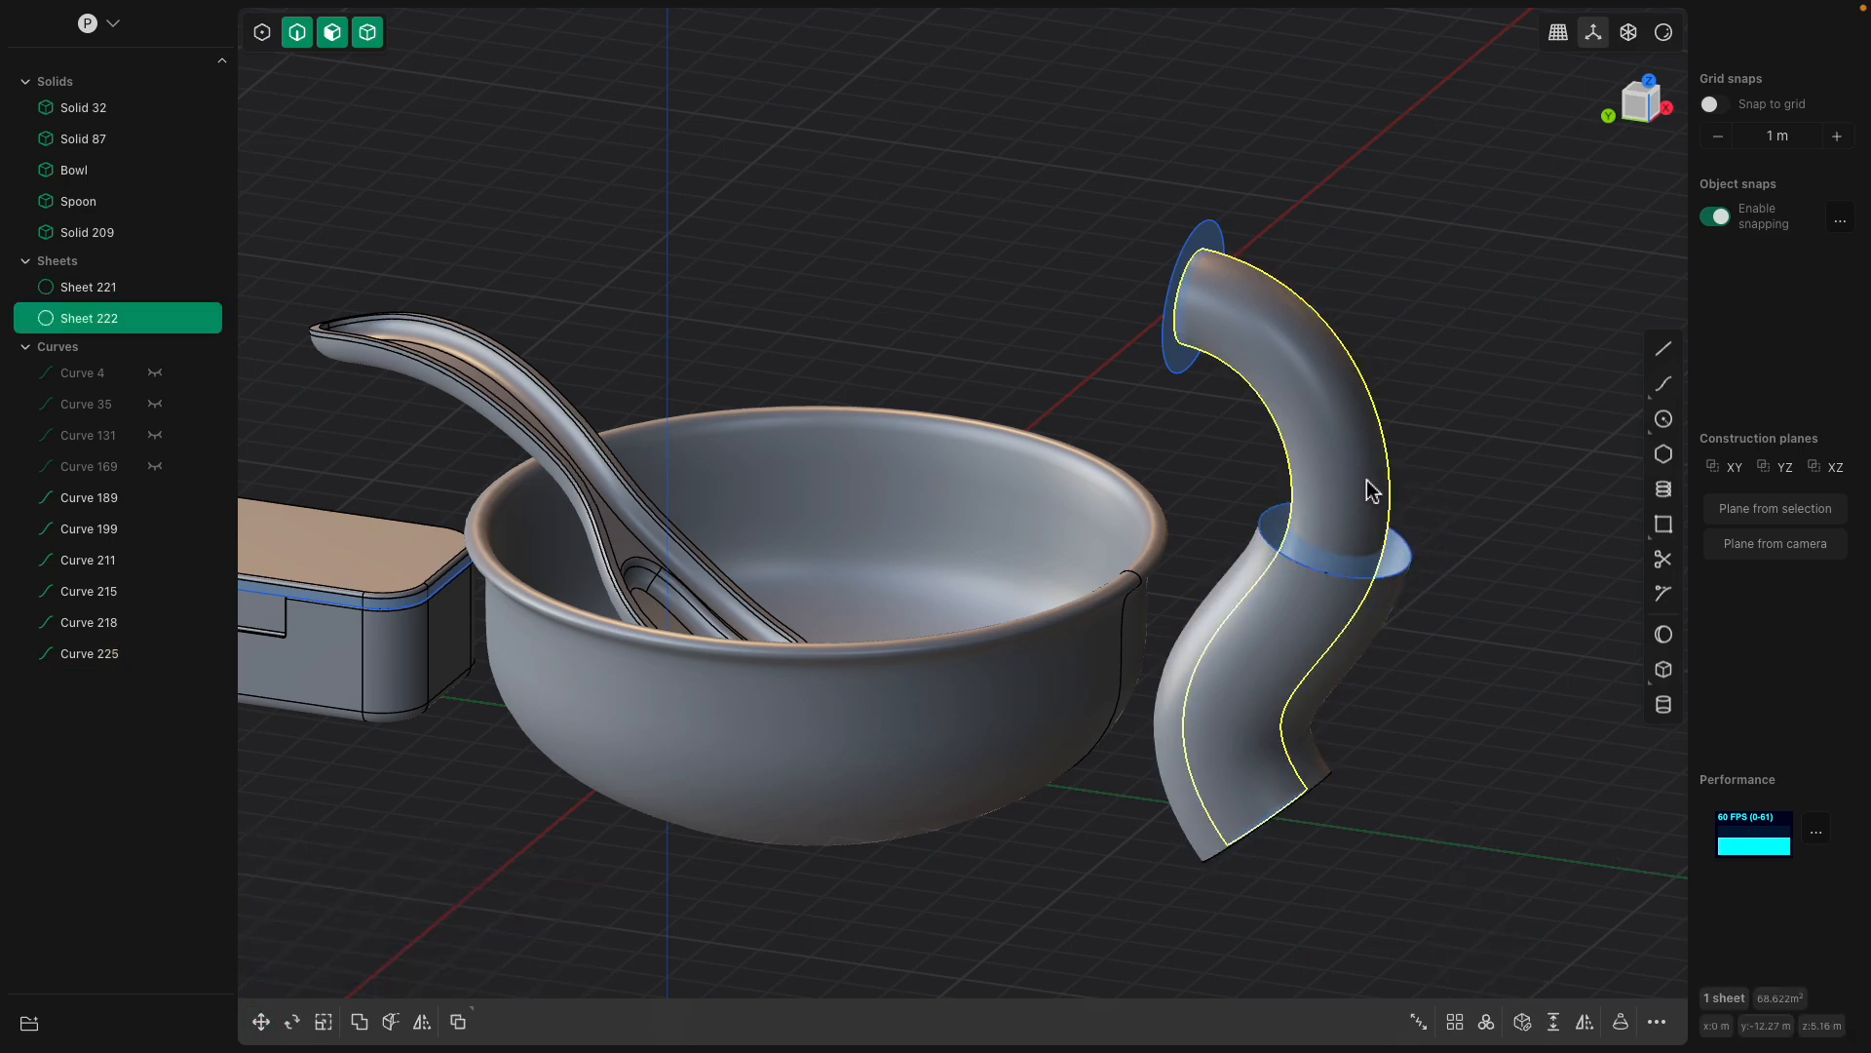
Delete both nested tube sheets, keeping the profile circles and the S-shaped path curve.
{"action": "key", "text": "Delete"}
{"action": "left_click", "coordinate": [1339, 573]}
{"action": "key", "text": "Delete"}
{"action": "middle_click_drag", "start_coordinate": [1307, 634], "coordinate": [1328, 743]}
Scale the middle profile circle uniformly to about 0.74.
{"action": "left_click", "coordinate": [1323, 744]}
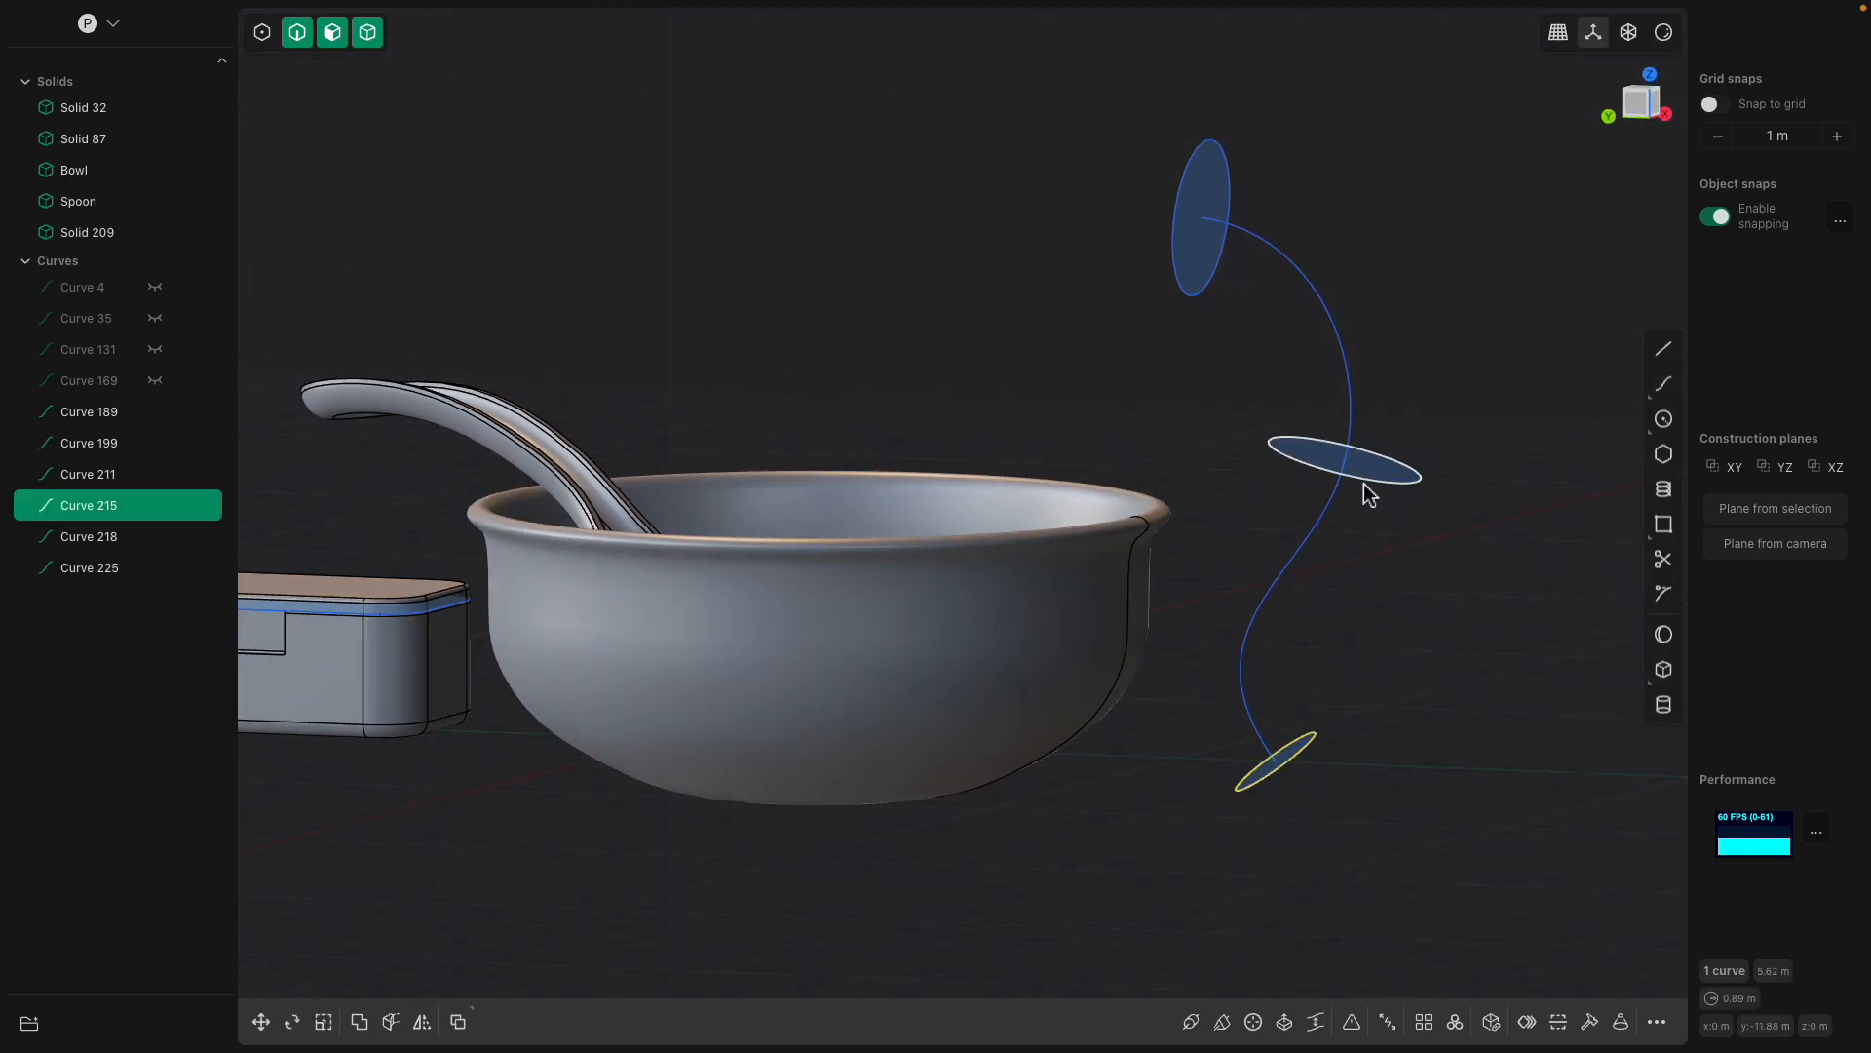
{"action": "middle_click_drag", "start_coordinate": [1366, 489], "coordinate": [1341, 501]}
{"action": "left_click", "coordinate": [1345, 517]}
{"action": "key", "text": "s"}
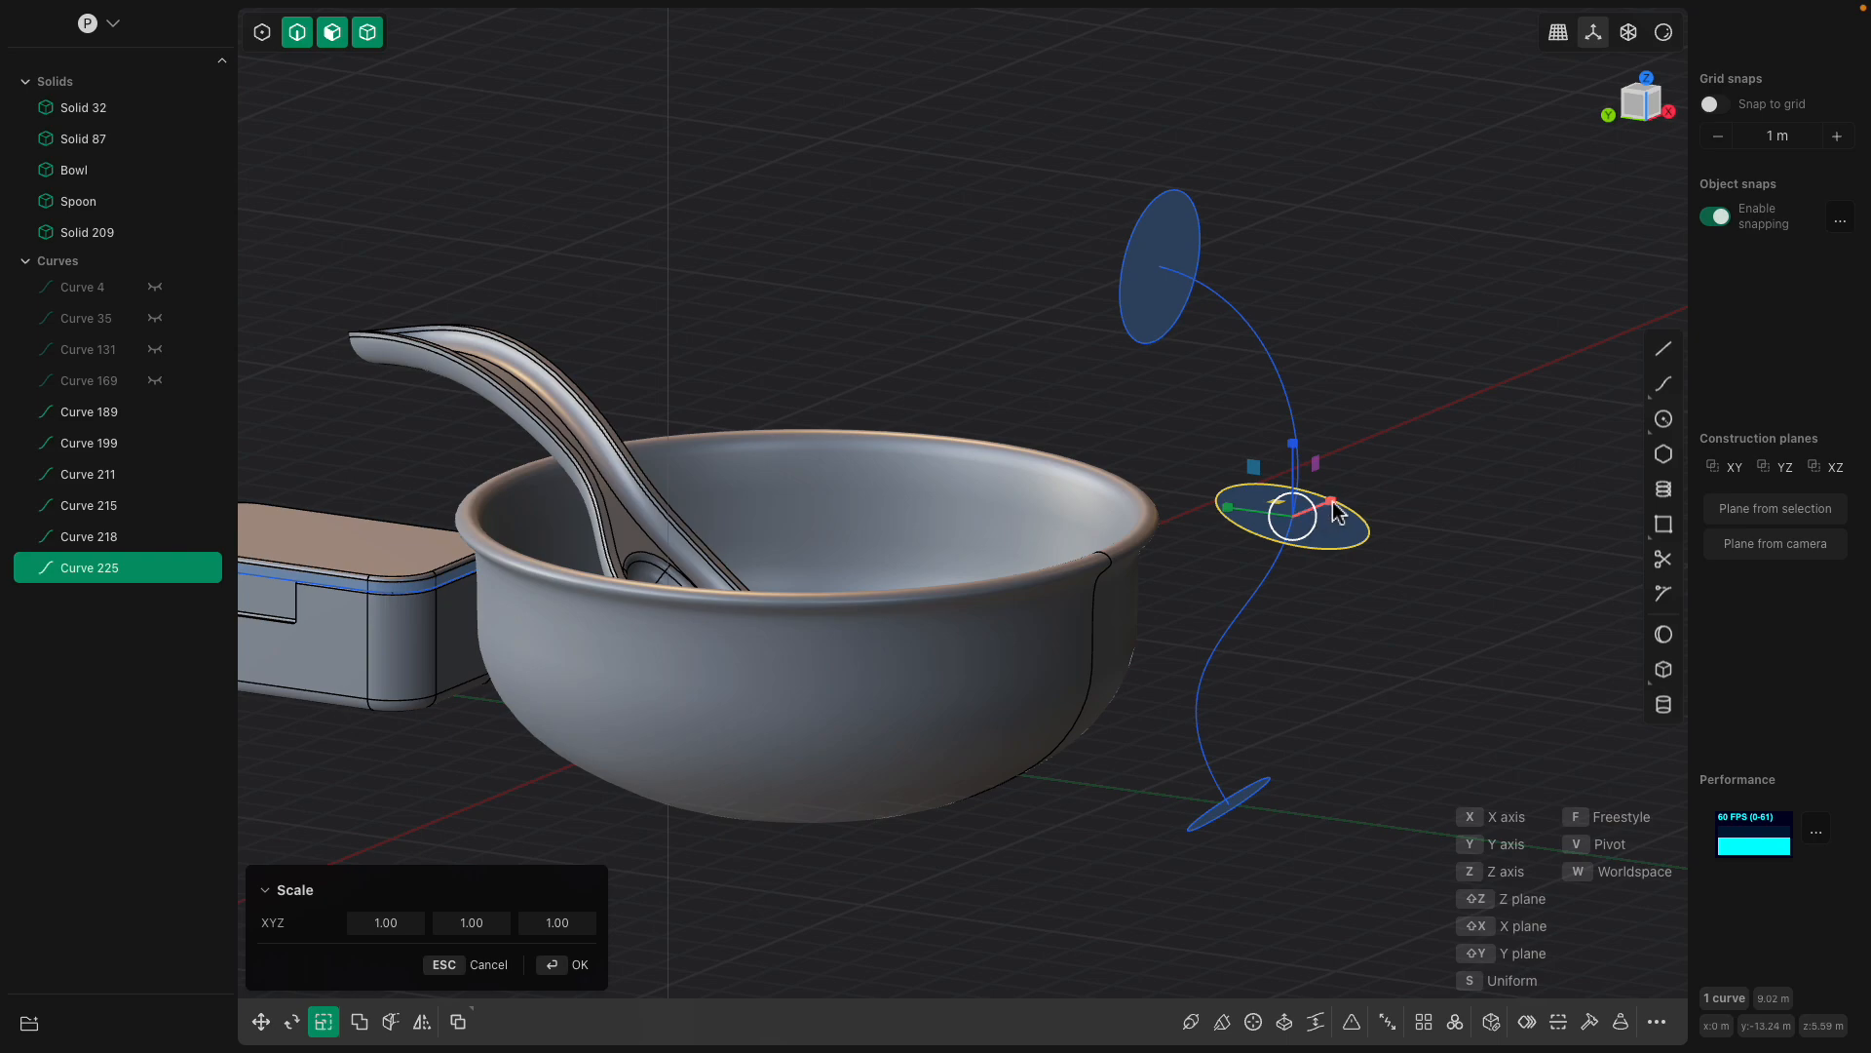
{"action": "left_click_drag", "start_coordinate": [1314, 501], "coordinate": [1304, 505]}
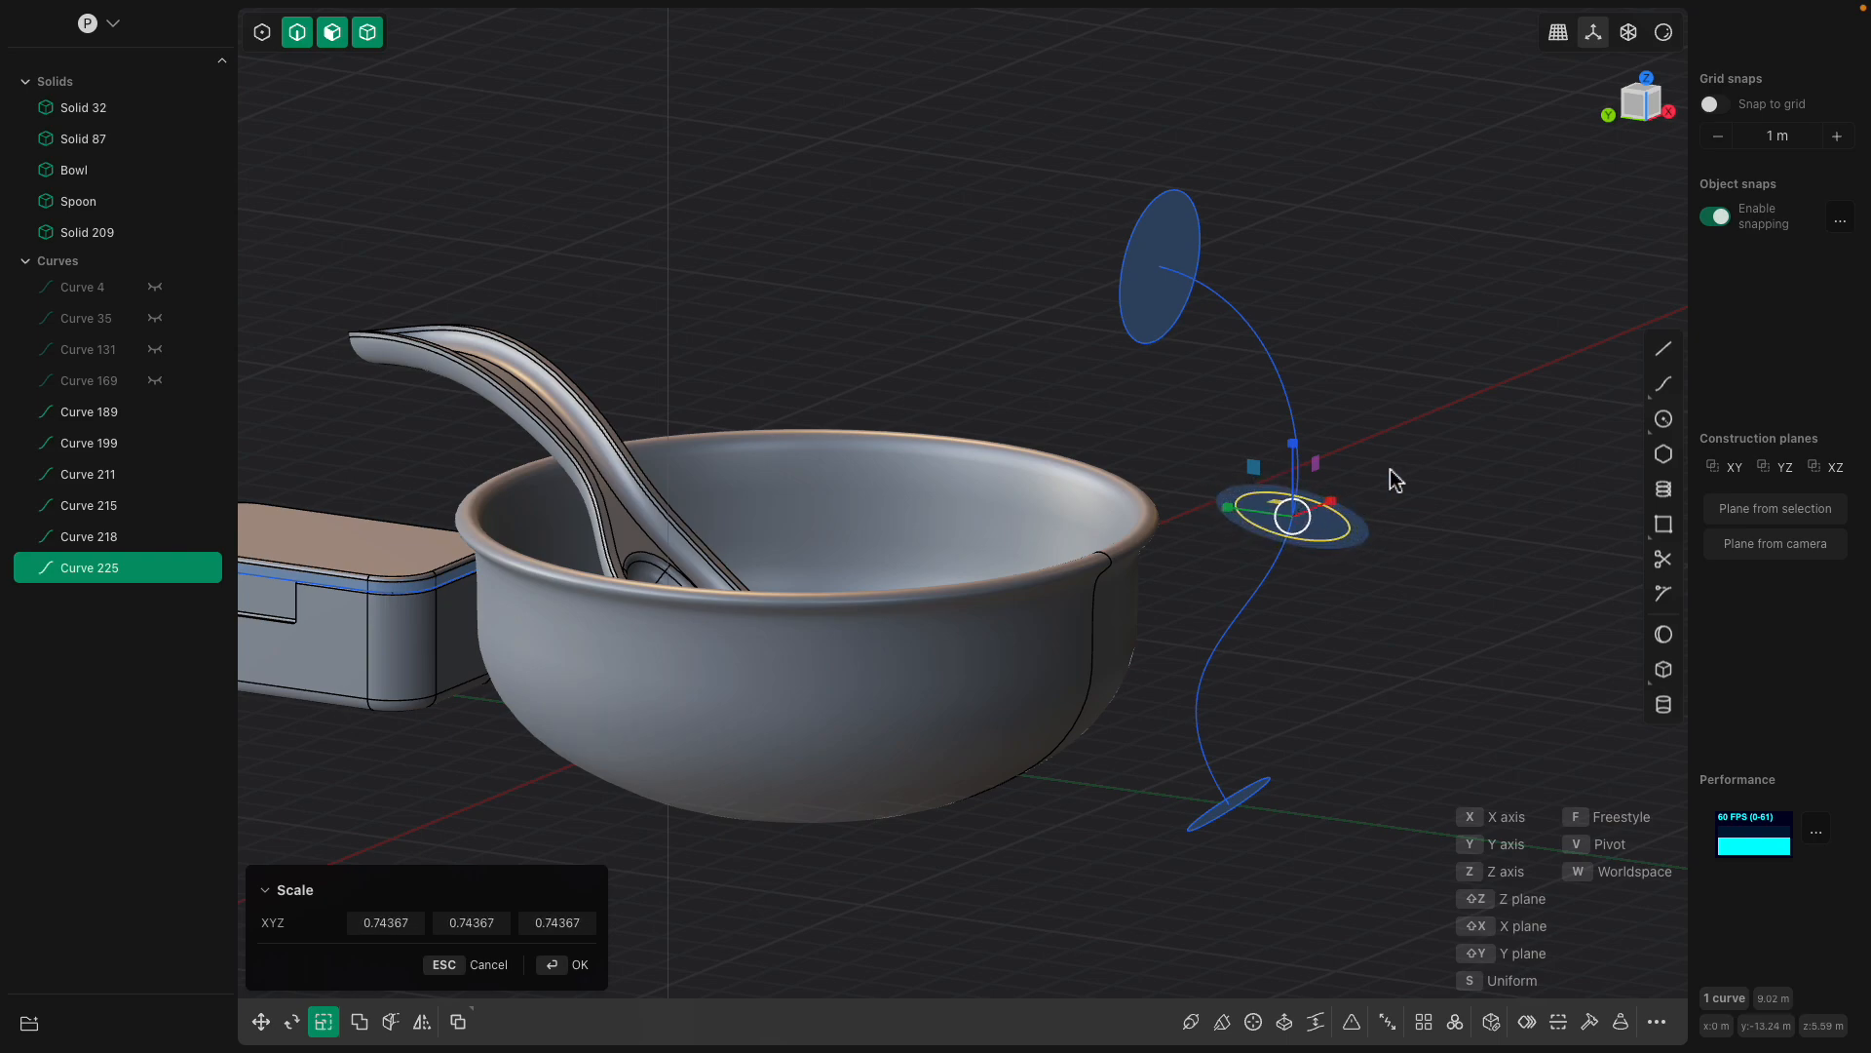
{"action": "key", "text": "Return"}
Scale the profile circle at the lower end of the path down uniformly to a radius of about 0.58 m.
{"action": "middle_click_drag", "start_coordinate": [1347, 588], "coordinate": [1340, 512]}
{"action": "left_click", "coordinate": [1230, 636]}
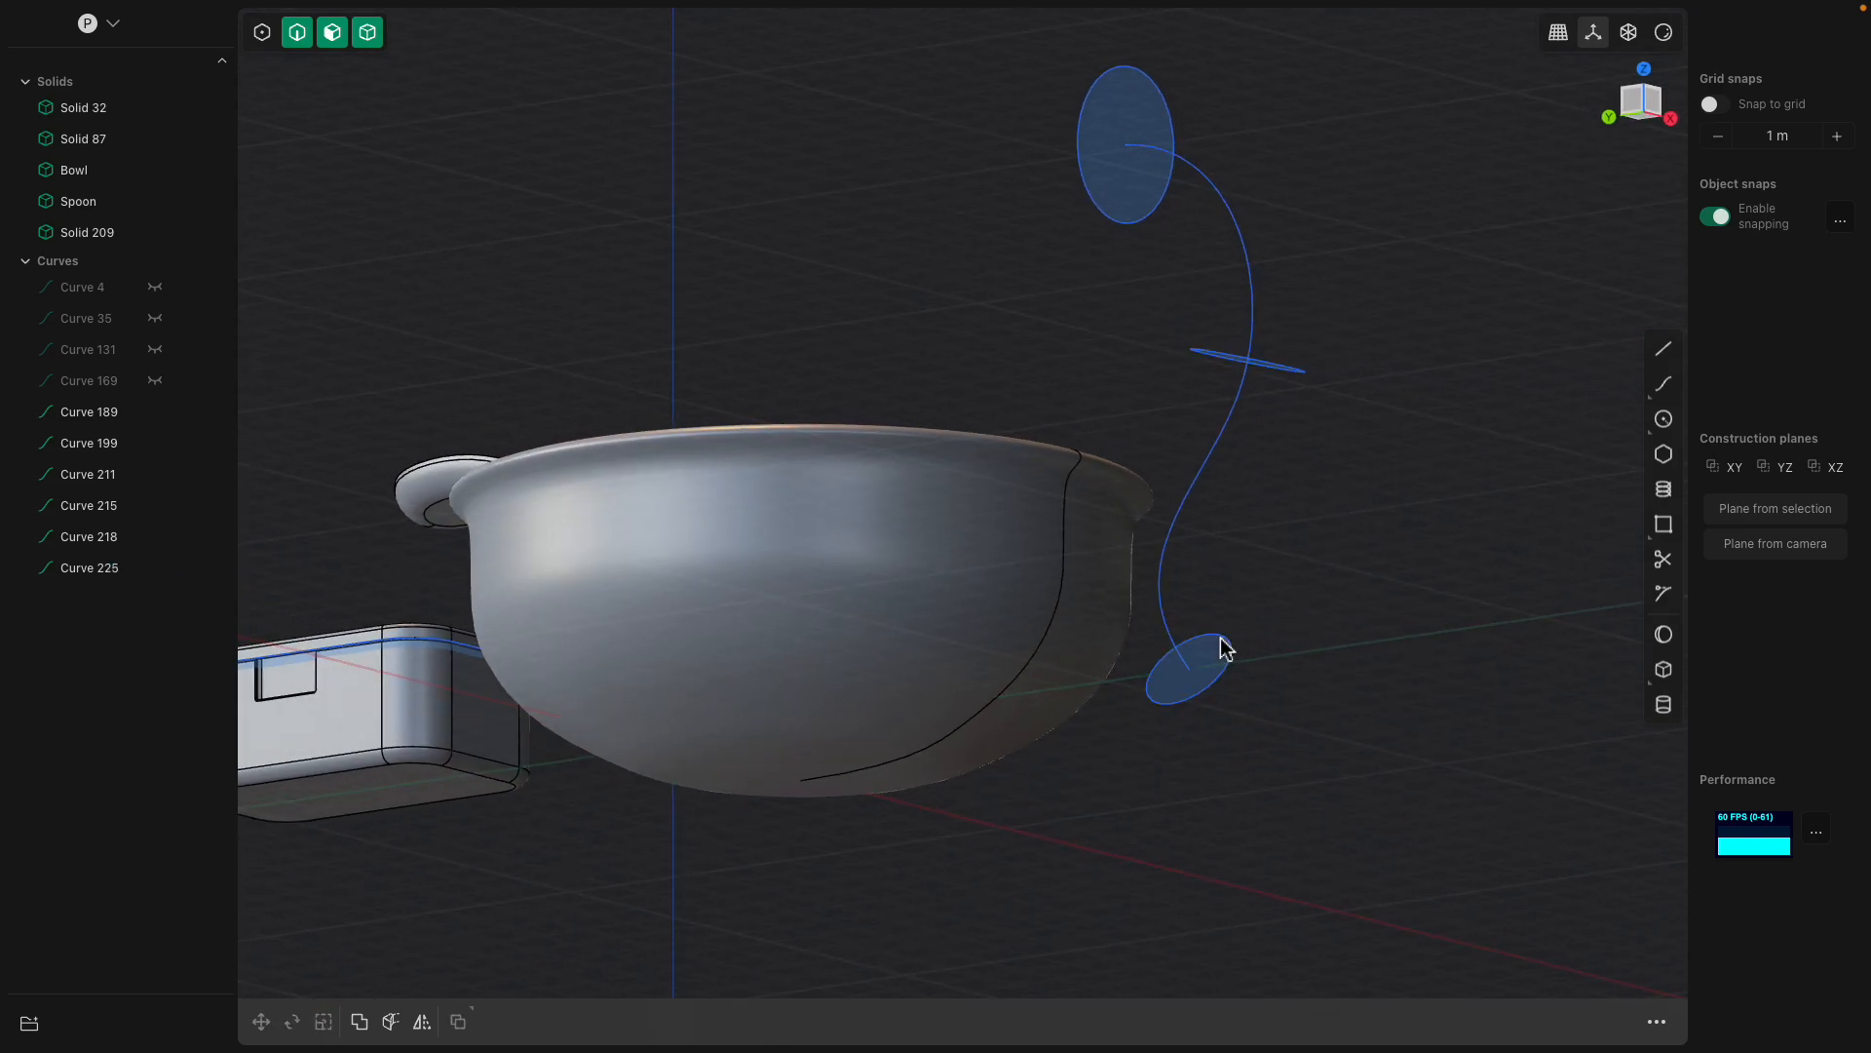
{"action": "left_click", "coordinate": [1225, 648]}
{"action": "key", "text": "s"}
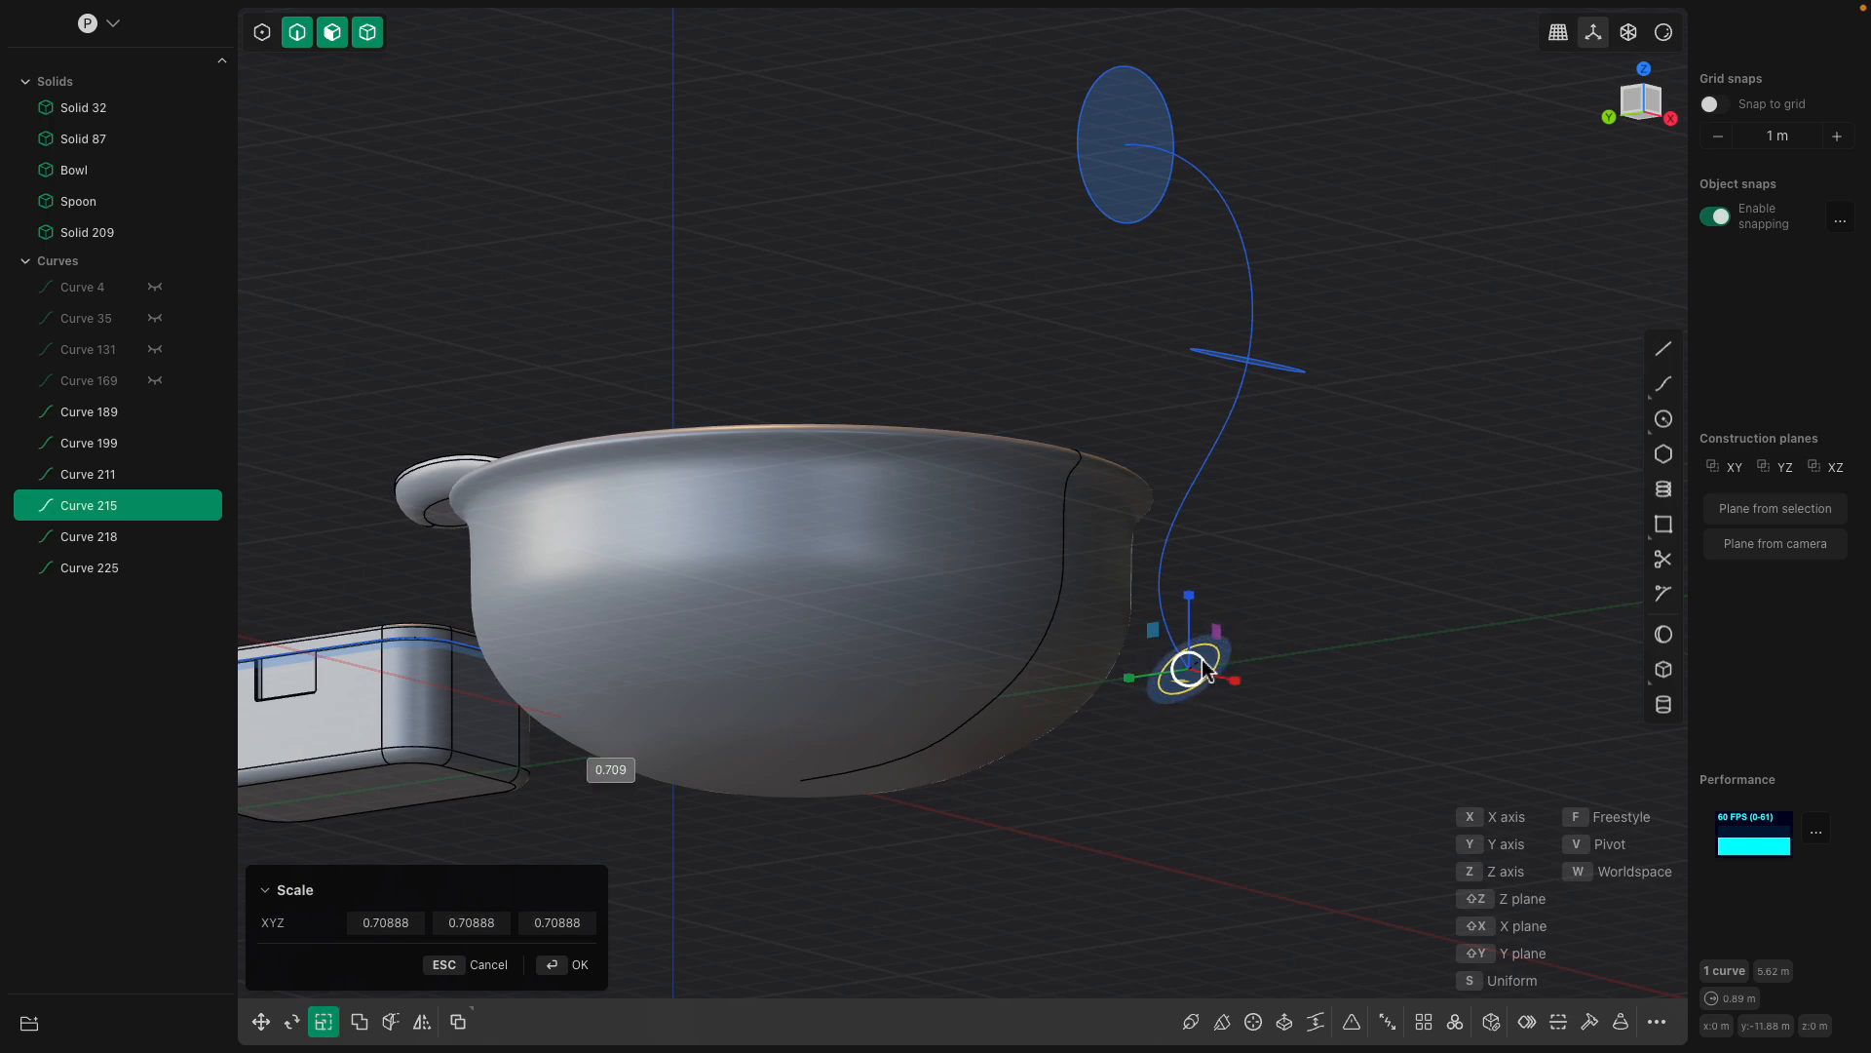
{"action": "left_click", "coordinate": [1193, 663]}
Try to loft through the three profile circles with the S-shaped curve as the guide, and abandon the loft.
{"action": "middle_click_drag", "start_coordinate": [1193, 662], "coordinate": [1372, 535]}
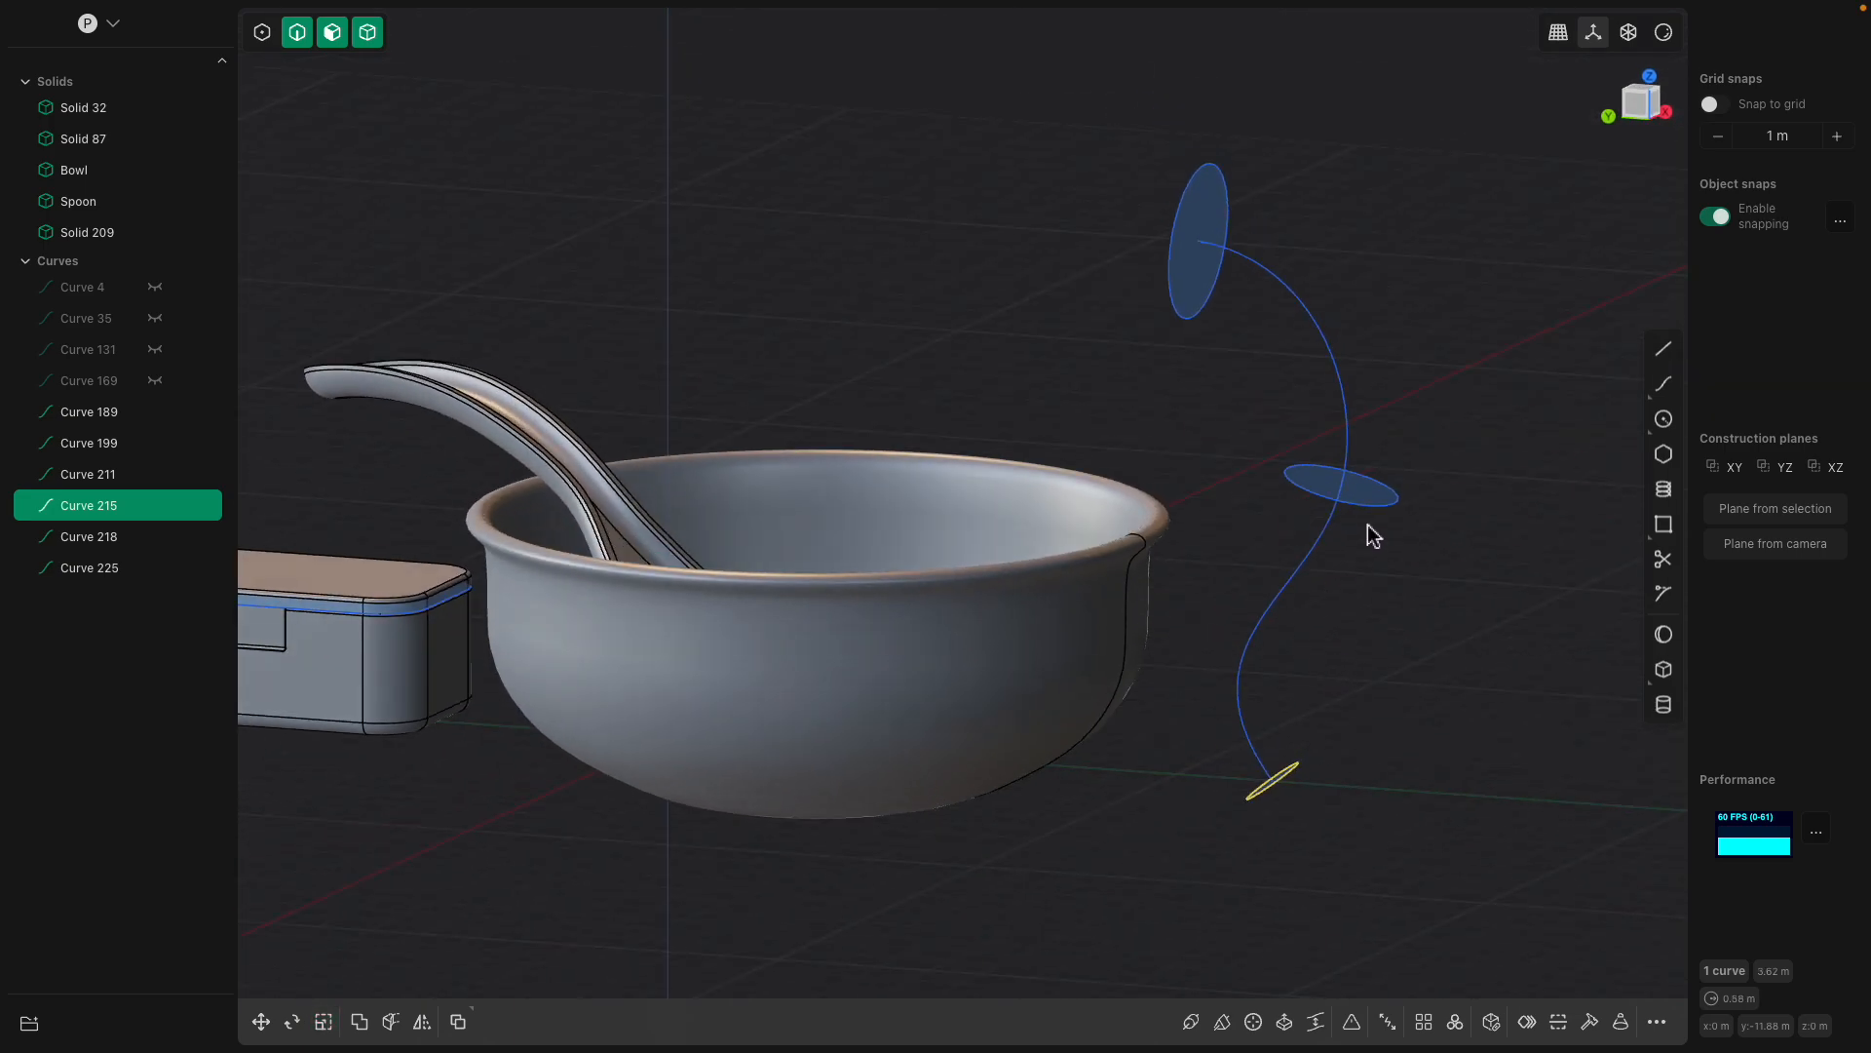
{"action": "left_click", "coordinate": [1372, 503], "text": "shift"}
{"action": "left_click", "coordinate": [1235, 220], "text": "shift"}
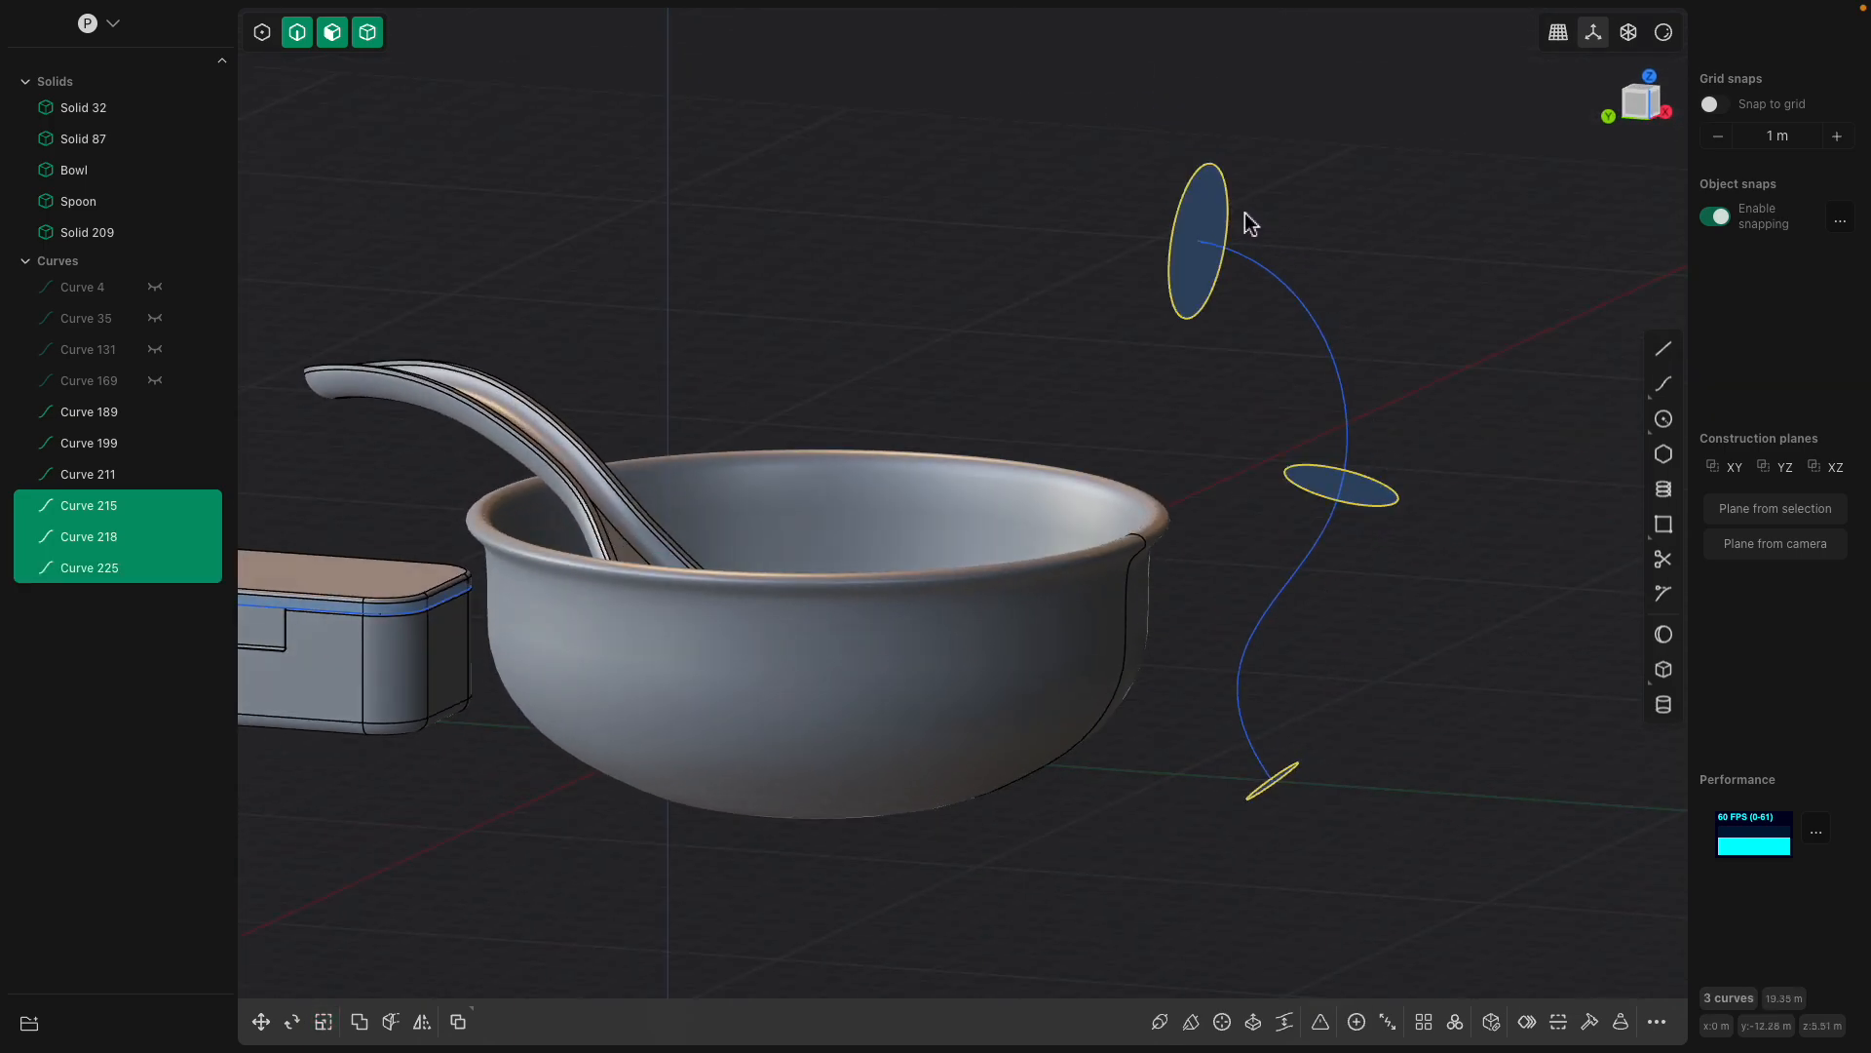
{"action": "key", "text": "l"}
{"action": "middle_click_drag", "start_coordinate": [1251, 224], "coordinate": [1466, 408]}
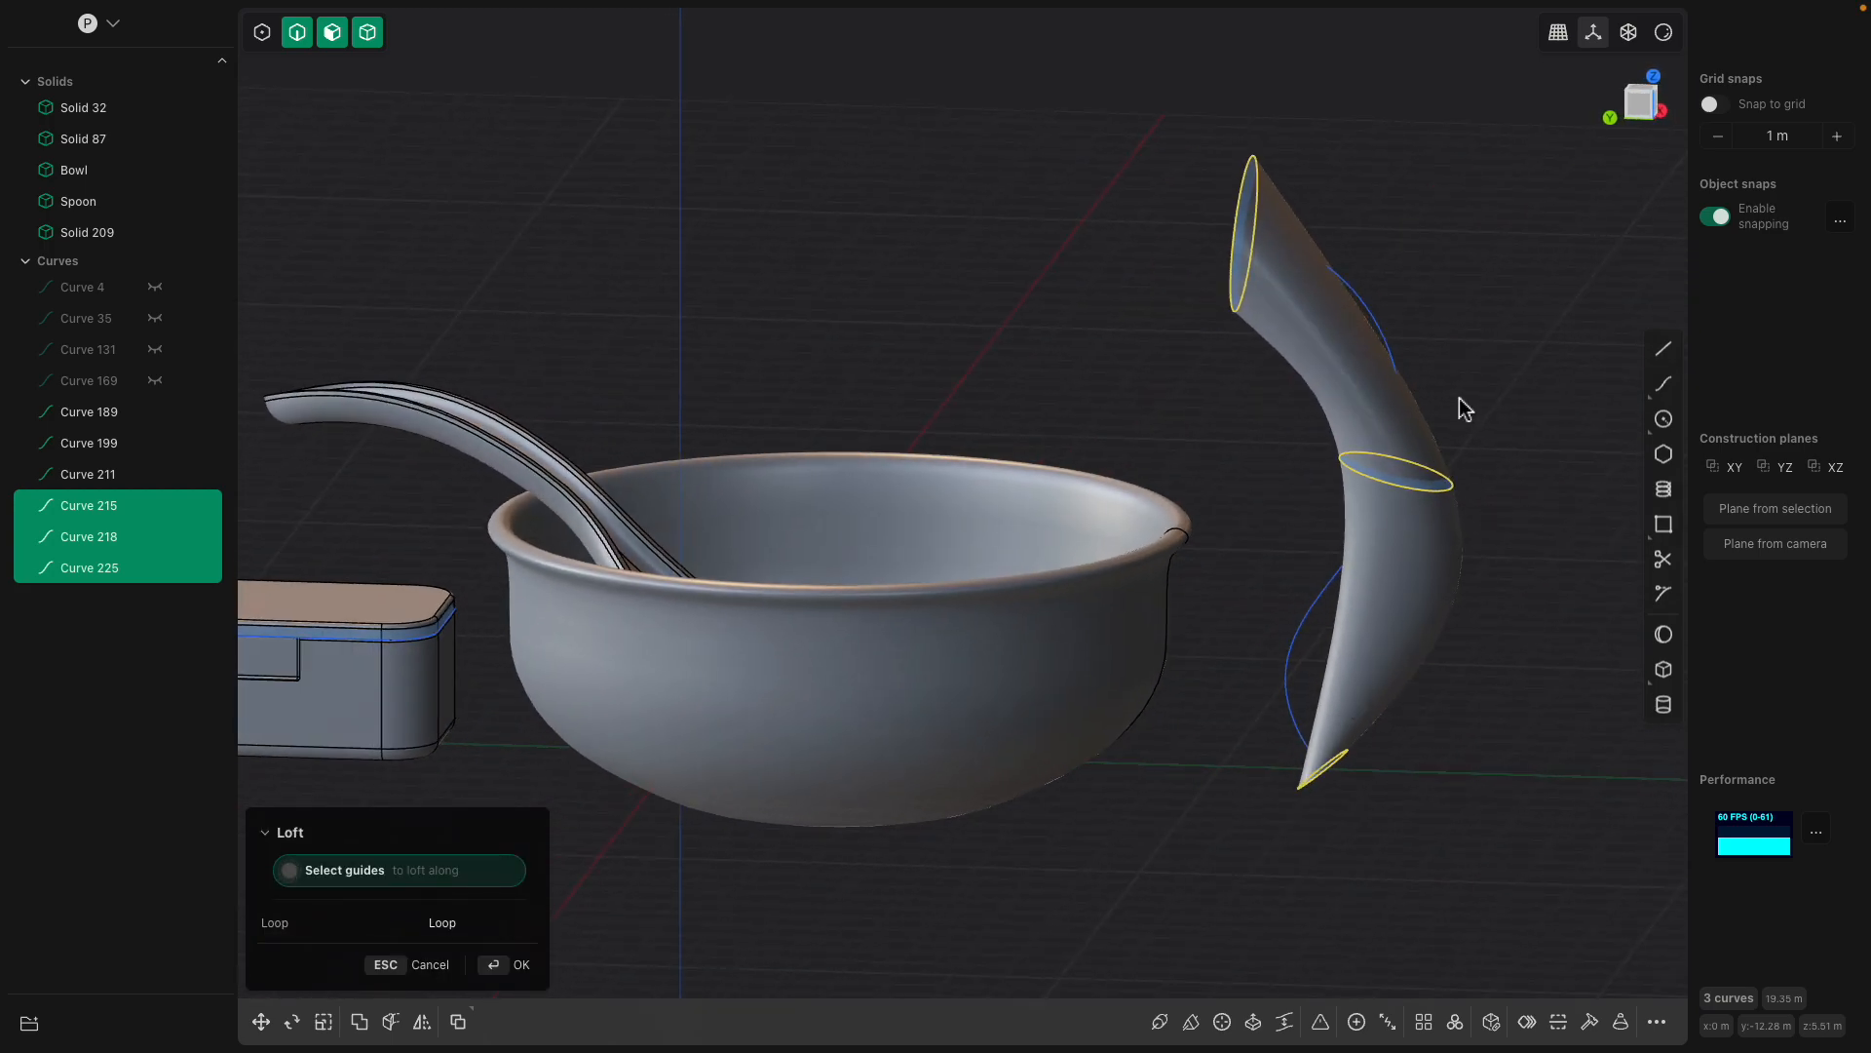
{"action": "left_click", "coordinate": [1318, 600]}
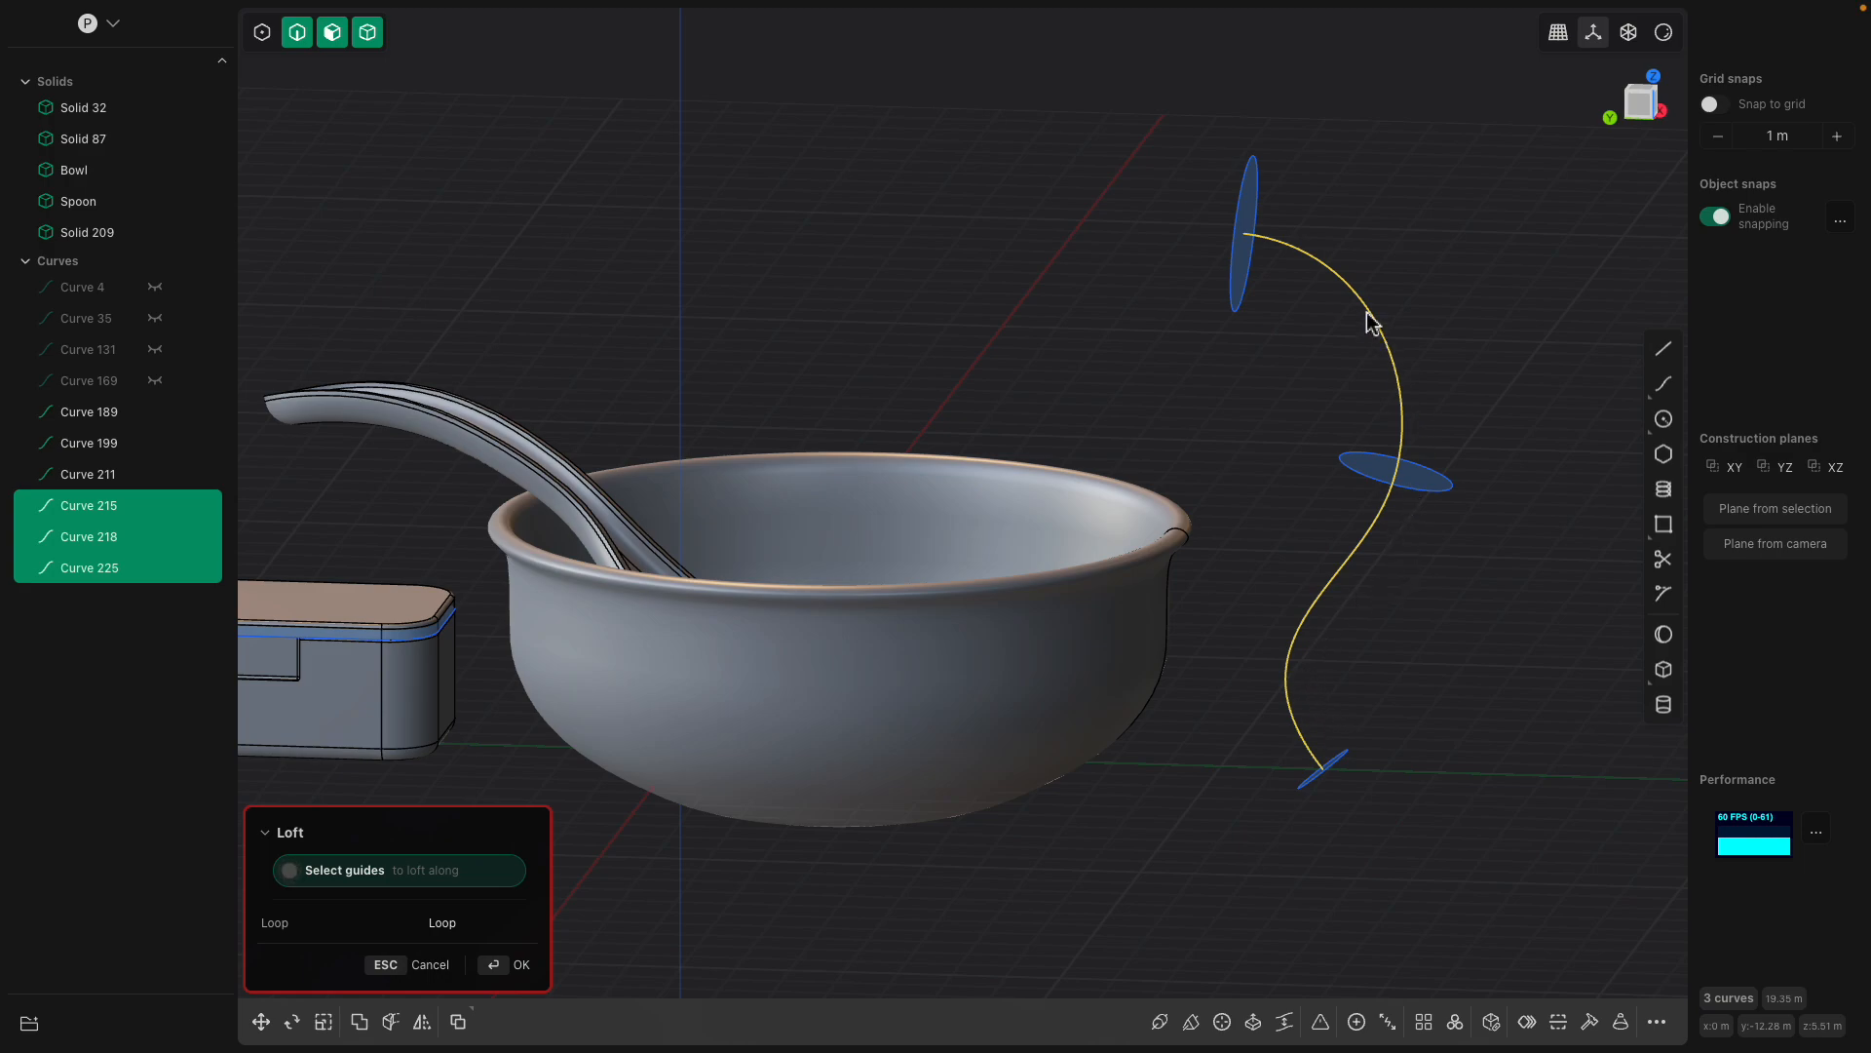
{"action": "left_click", "coordinate": [1383, 478]}
{"action": "middle_click_drag", "start_coordinate": [1345, 564], "coordinate": [1111, 487]}
{"action": "key", "text": "Escape"}
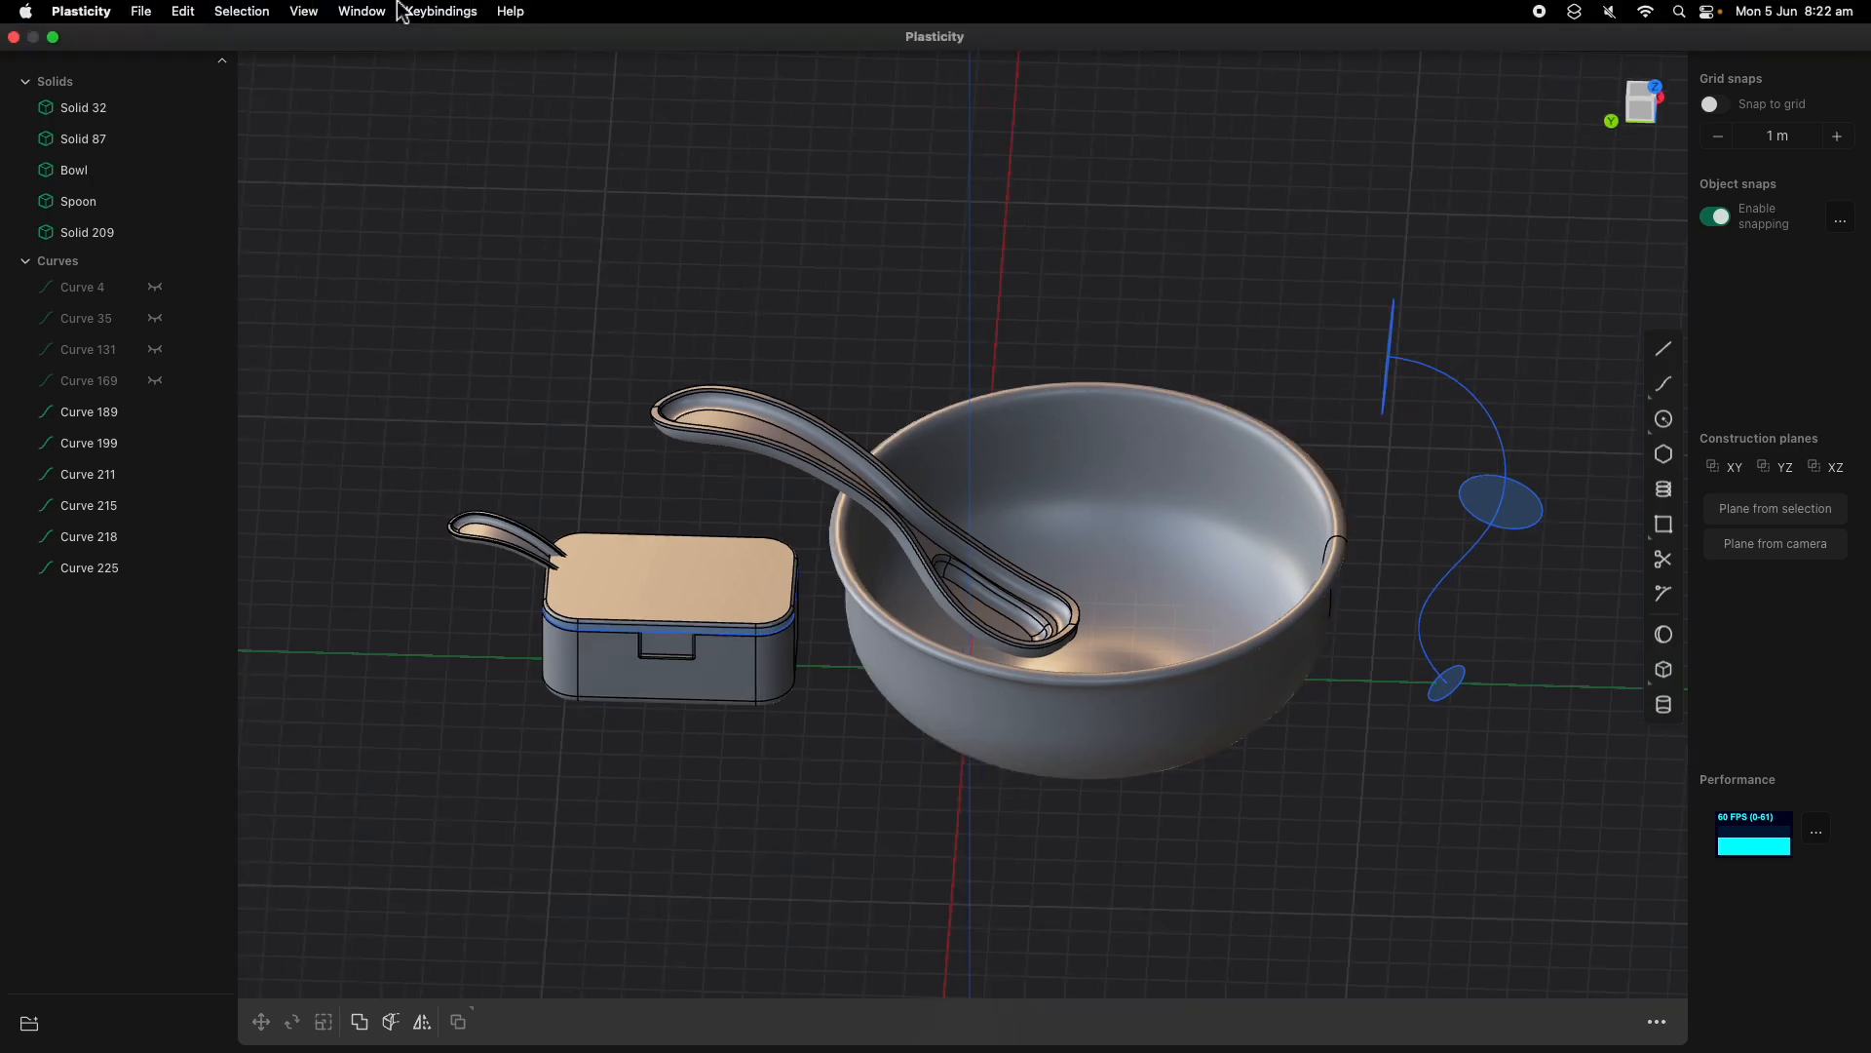
Check the program's version information and close its window.
{"action": "left_click", "coordinate": [78, 11]}
{"action": "left_click", "coordinate": [64, 45]}
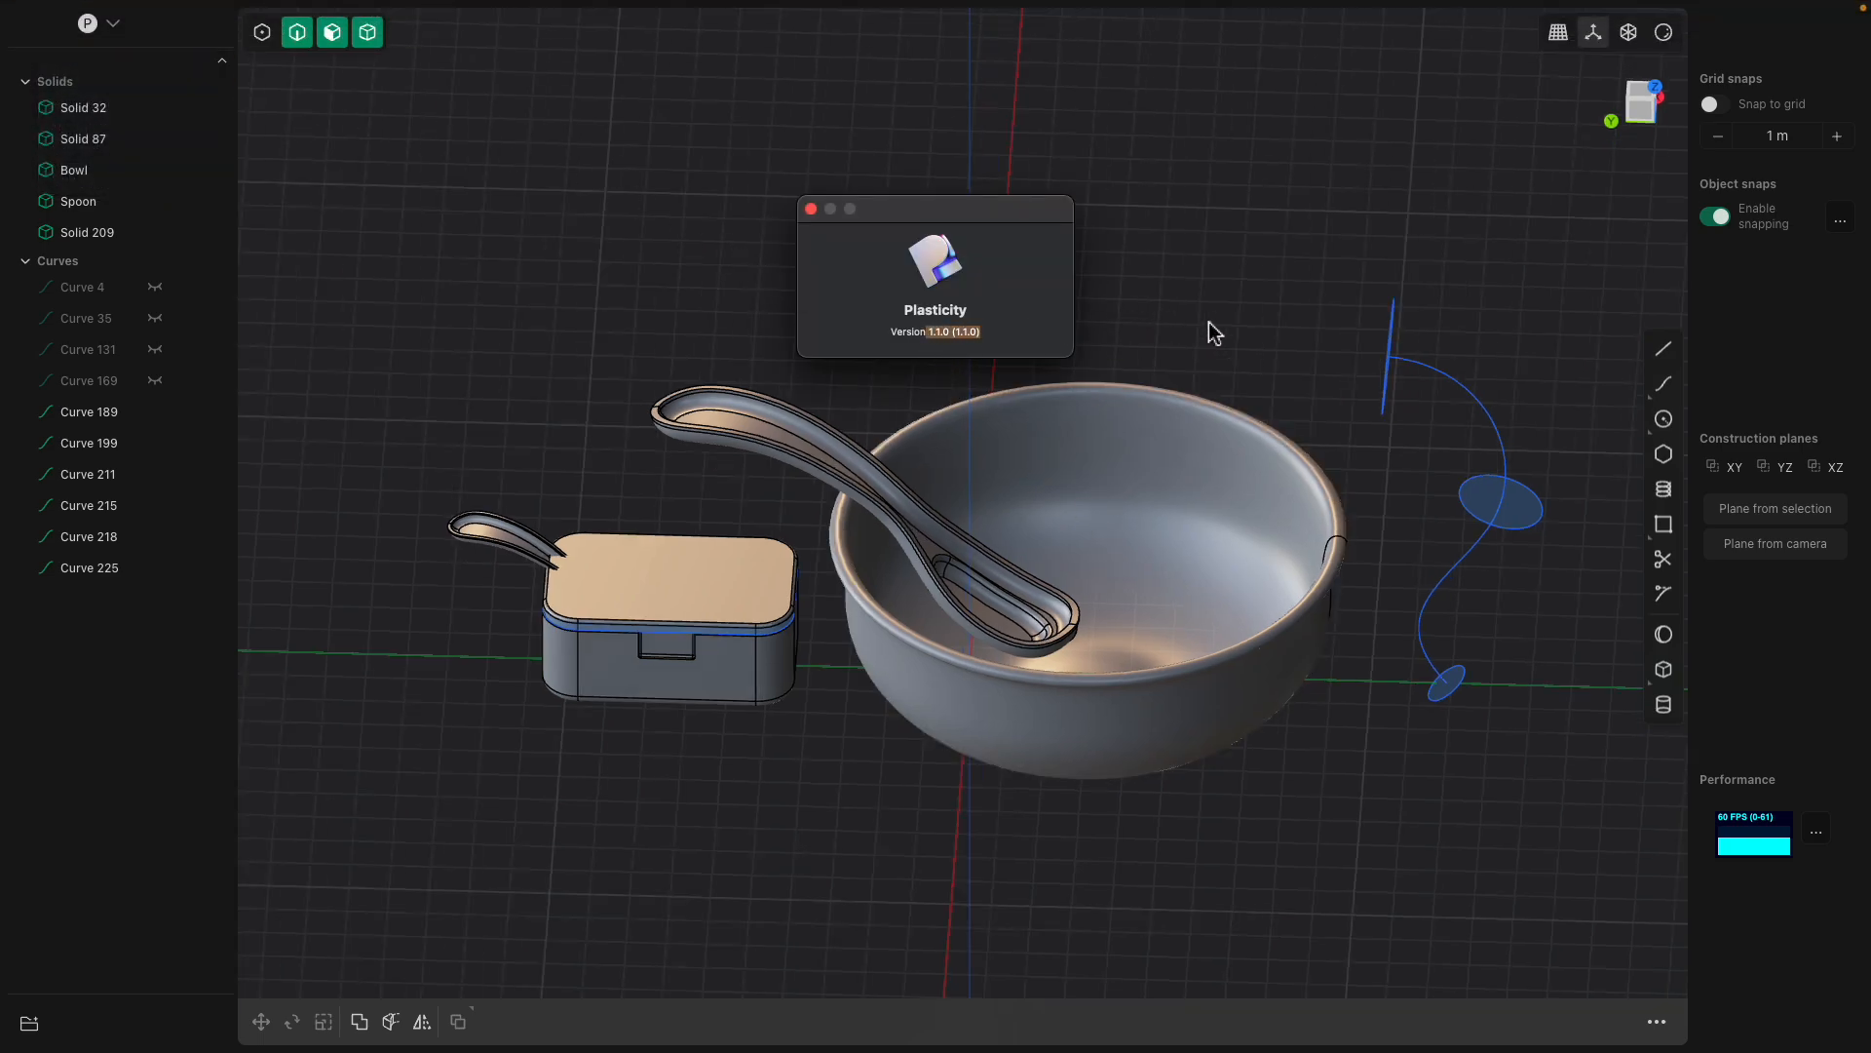
{"action": "middle_click_drag", "start_coordinate": [1144, 332], "coordinate": [877, 263]}
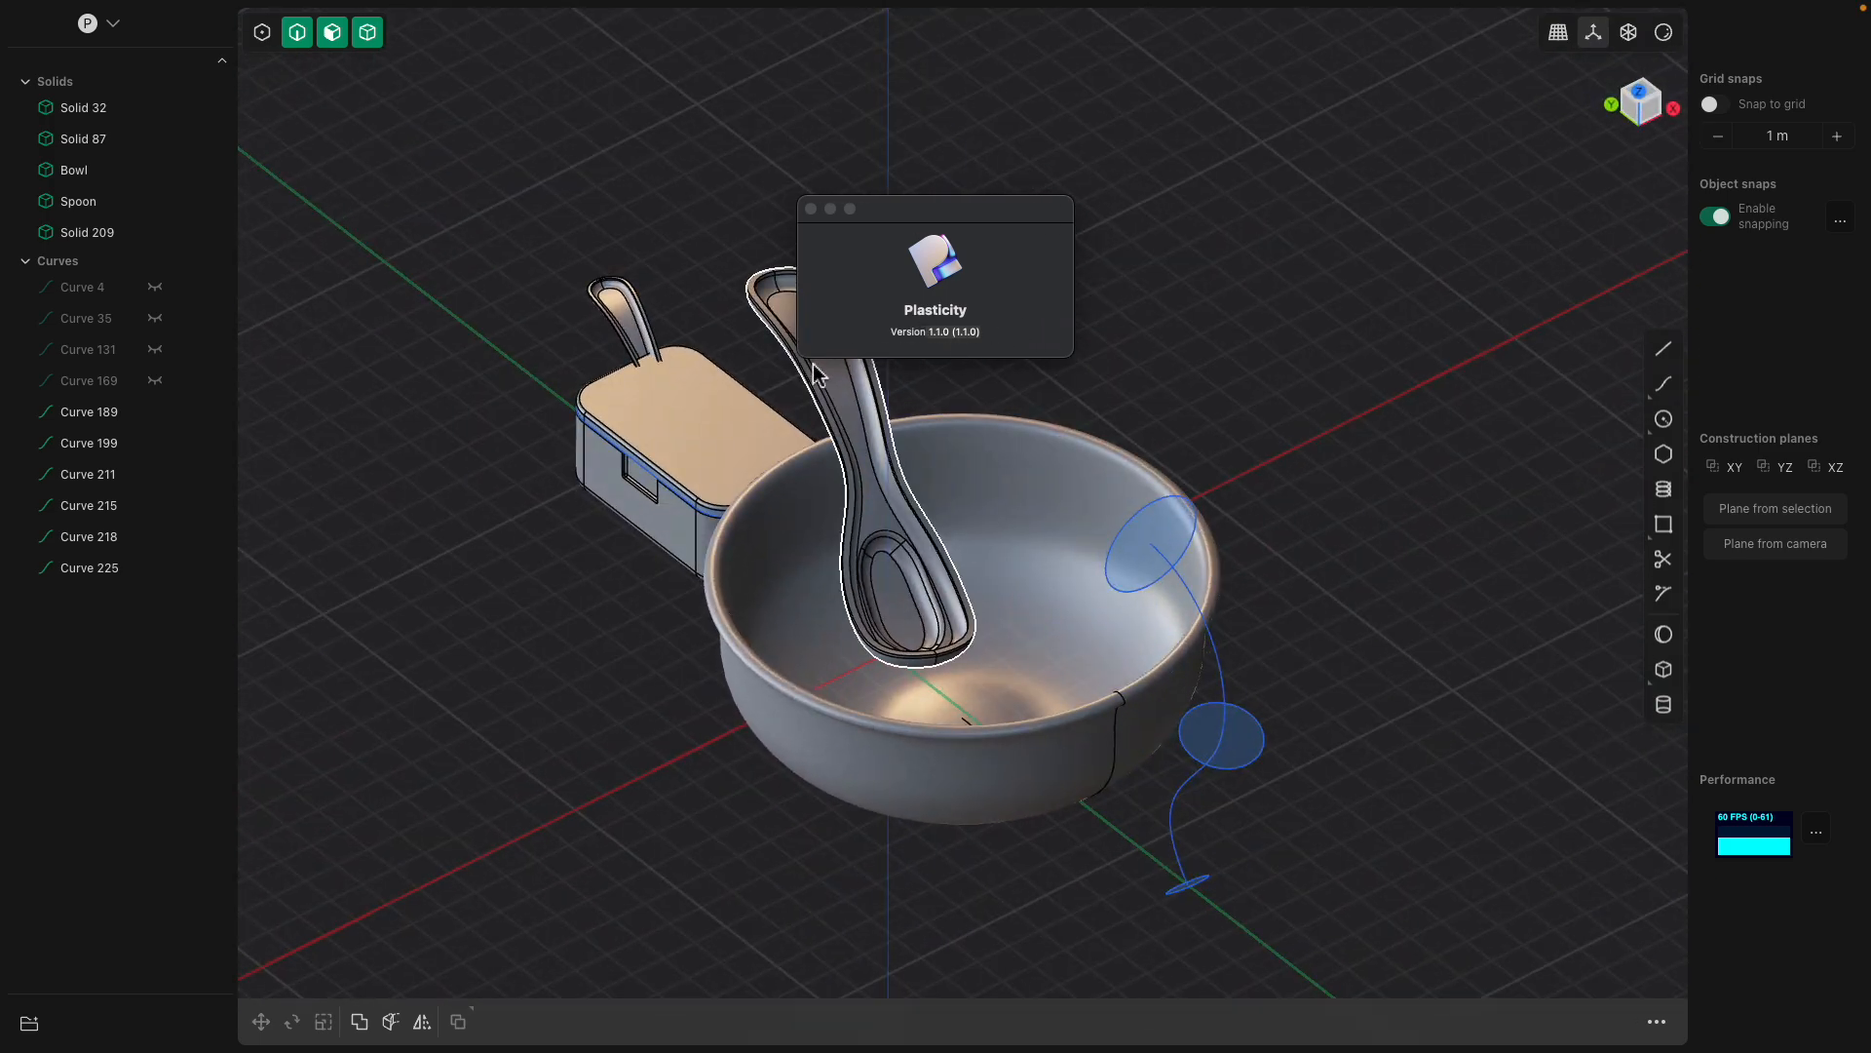
{"action": "left_click", "coordinate": [811, 208]}
Examine the bowl, the lidded box and its small spoon from several angles.
{"action": "middle_click_drag", "start_coordinate": [707, 254], "coordinate": [856, 236]}
{"action": "middle_click_drag", "start_coordinate": [811, 404], "coordinate": [1003, 443]}
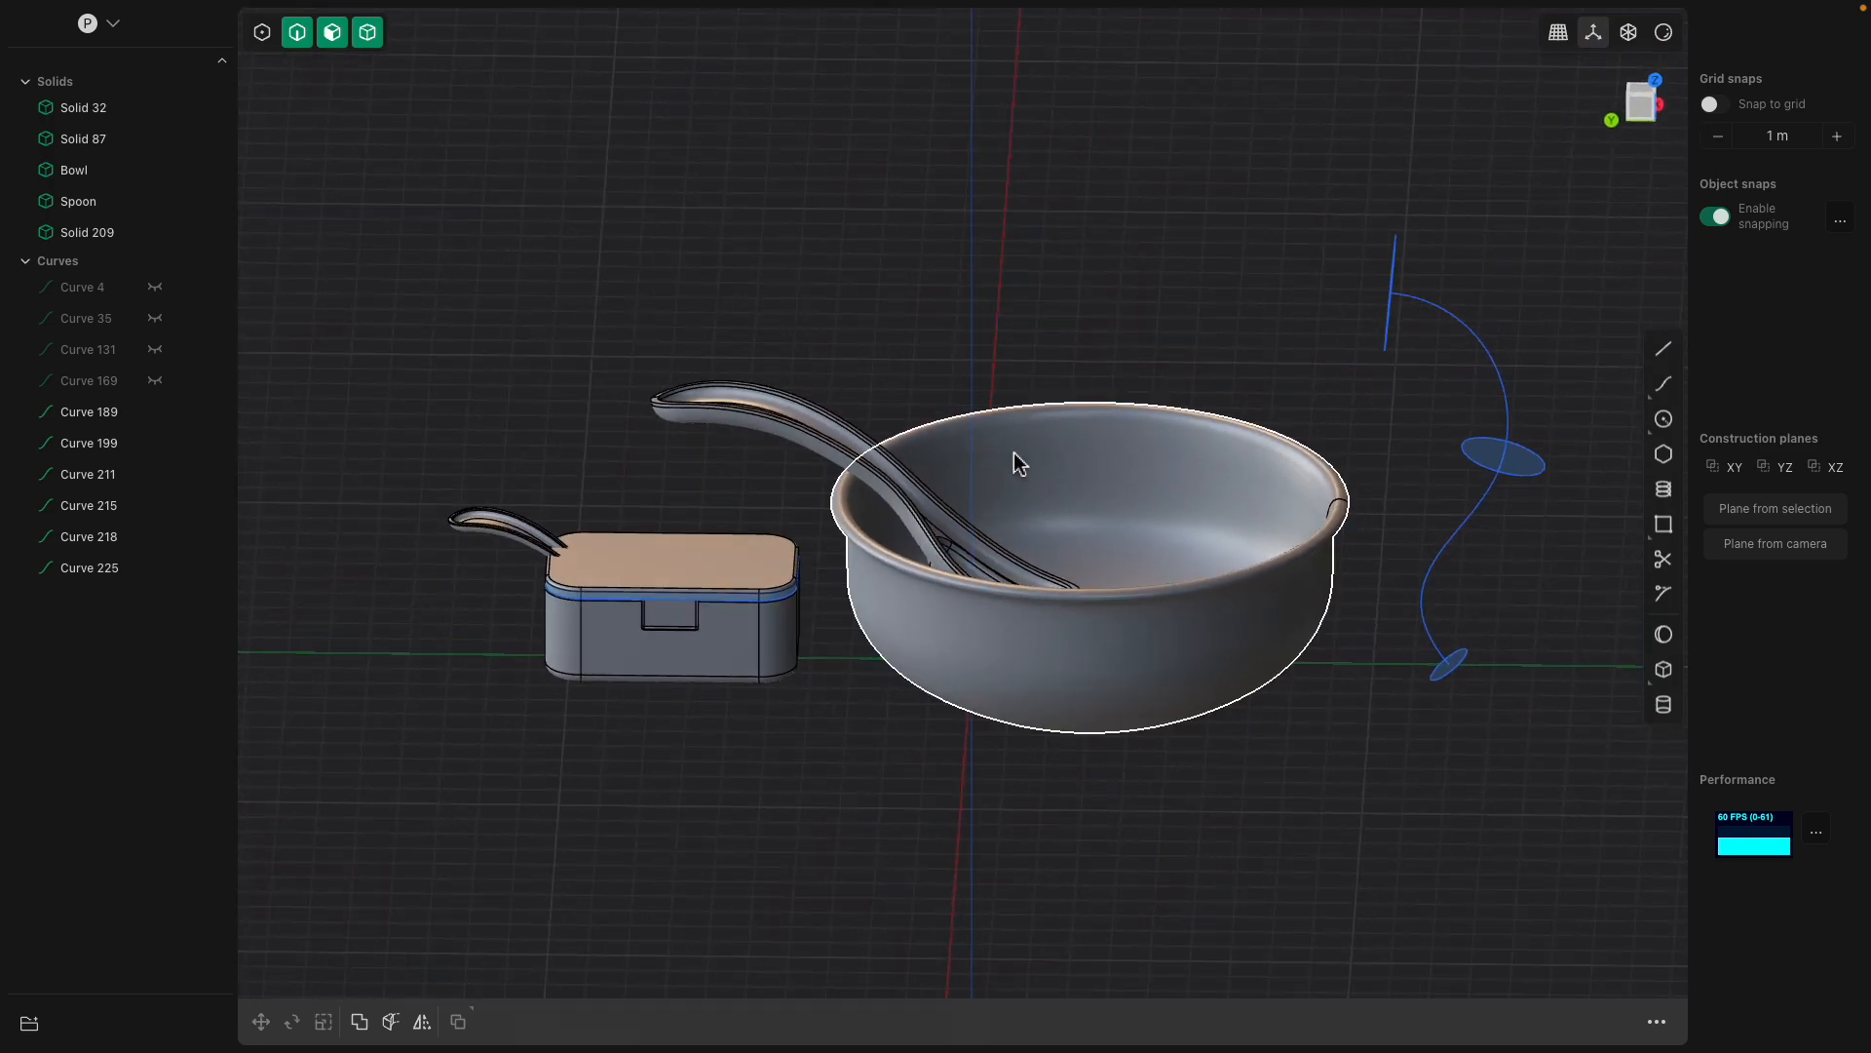
{"action": "left_click", "coordinate": [1020, 485]}
{"action": "left_click", "coordinate": [687, 556]}
{"action": "middle_click_drag", "start_coordinate": [688, 556], "coordinate": [956, 439]}
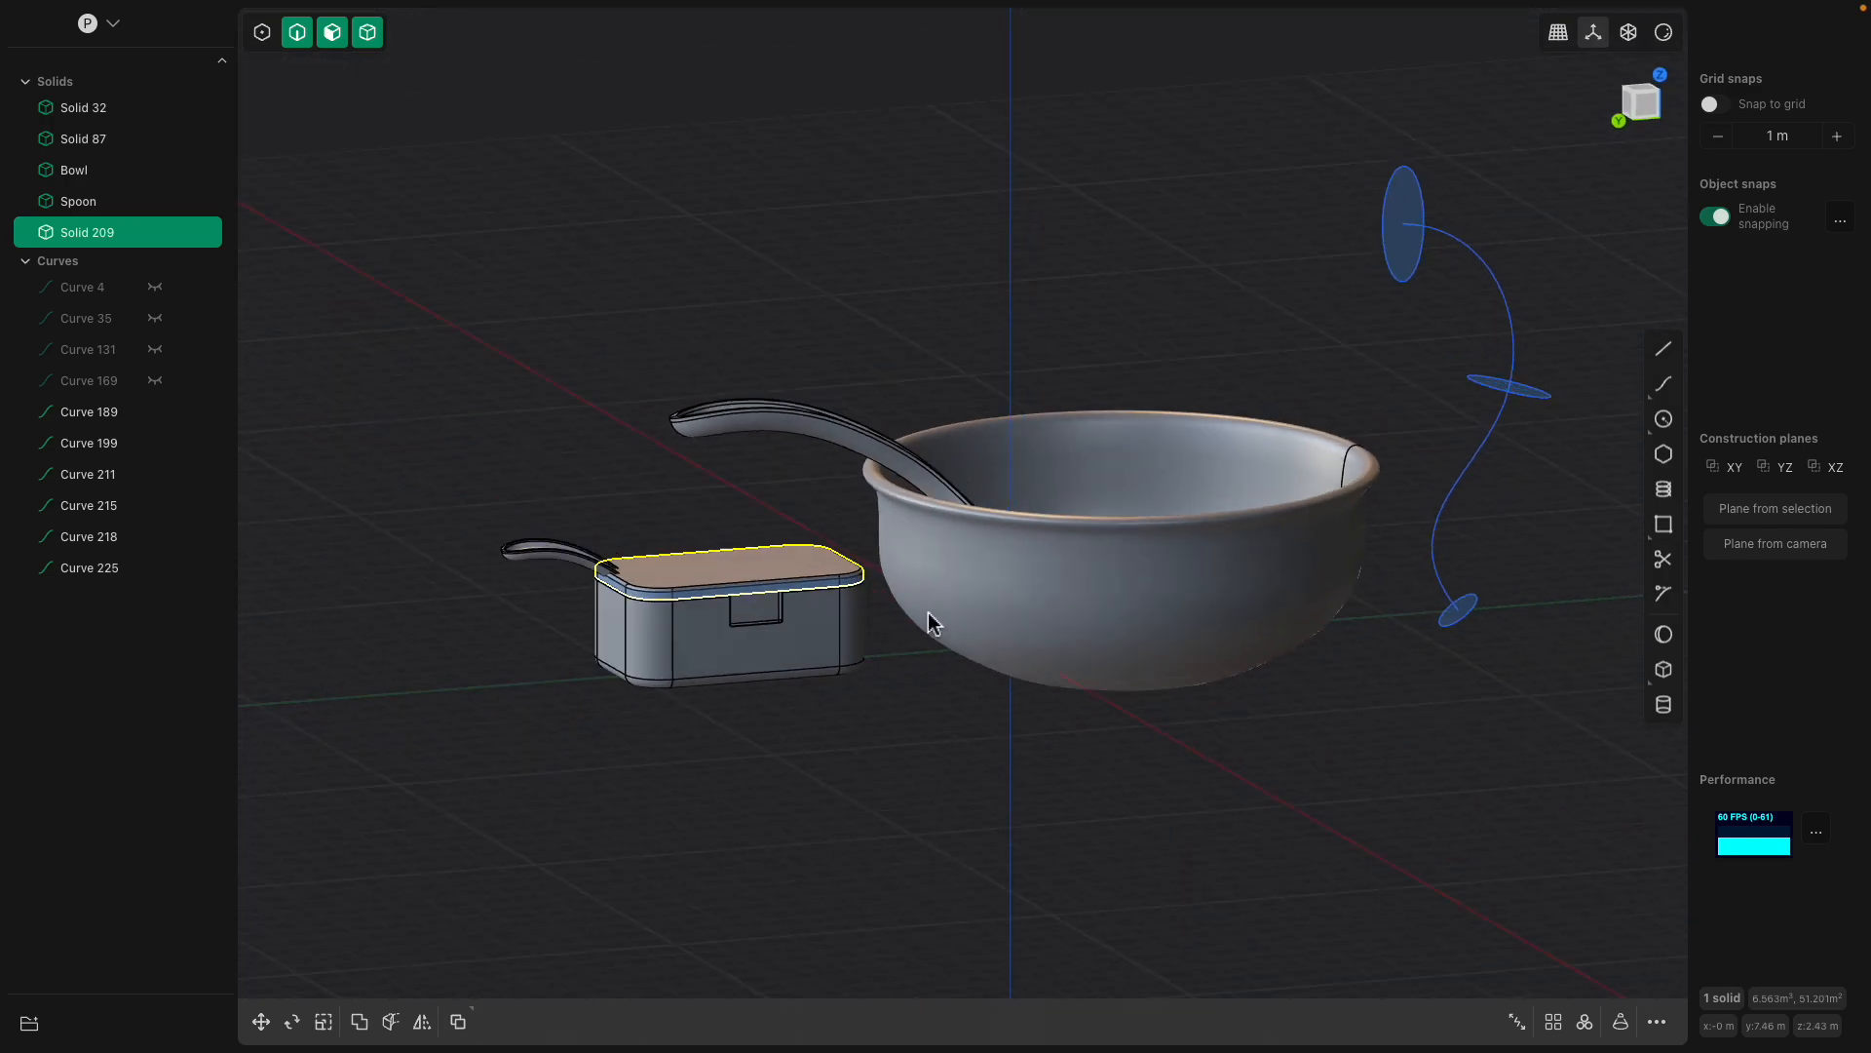
{"action": "left_click", "coordinate": [972, 359]}
{"action": "middle_click_drag", "start_coordinate": [972, 359], "coordinate": [914, 429]}
{"action": "left_click", "coordinate": [573, 534]}
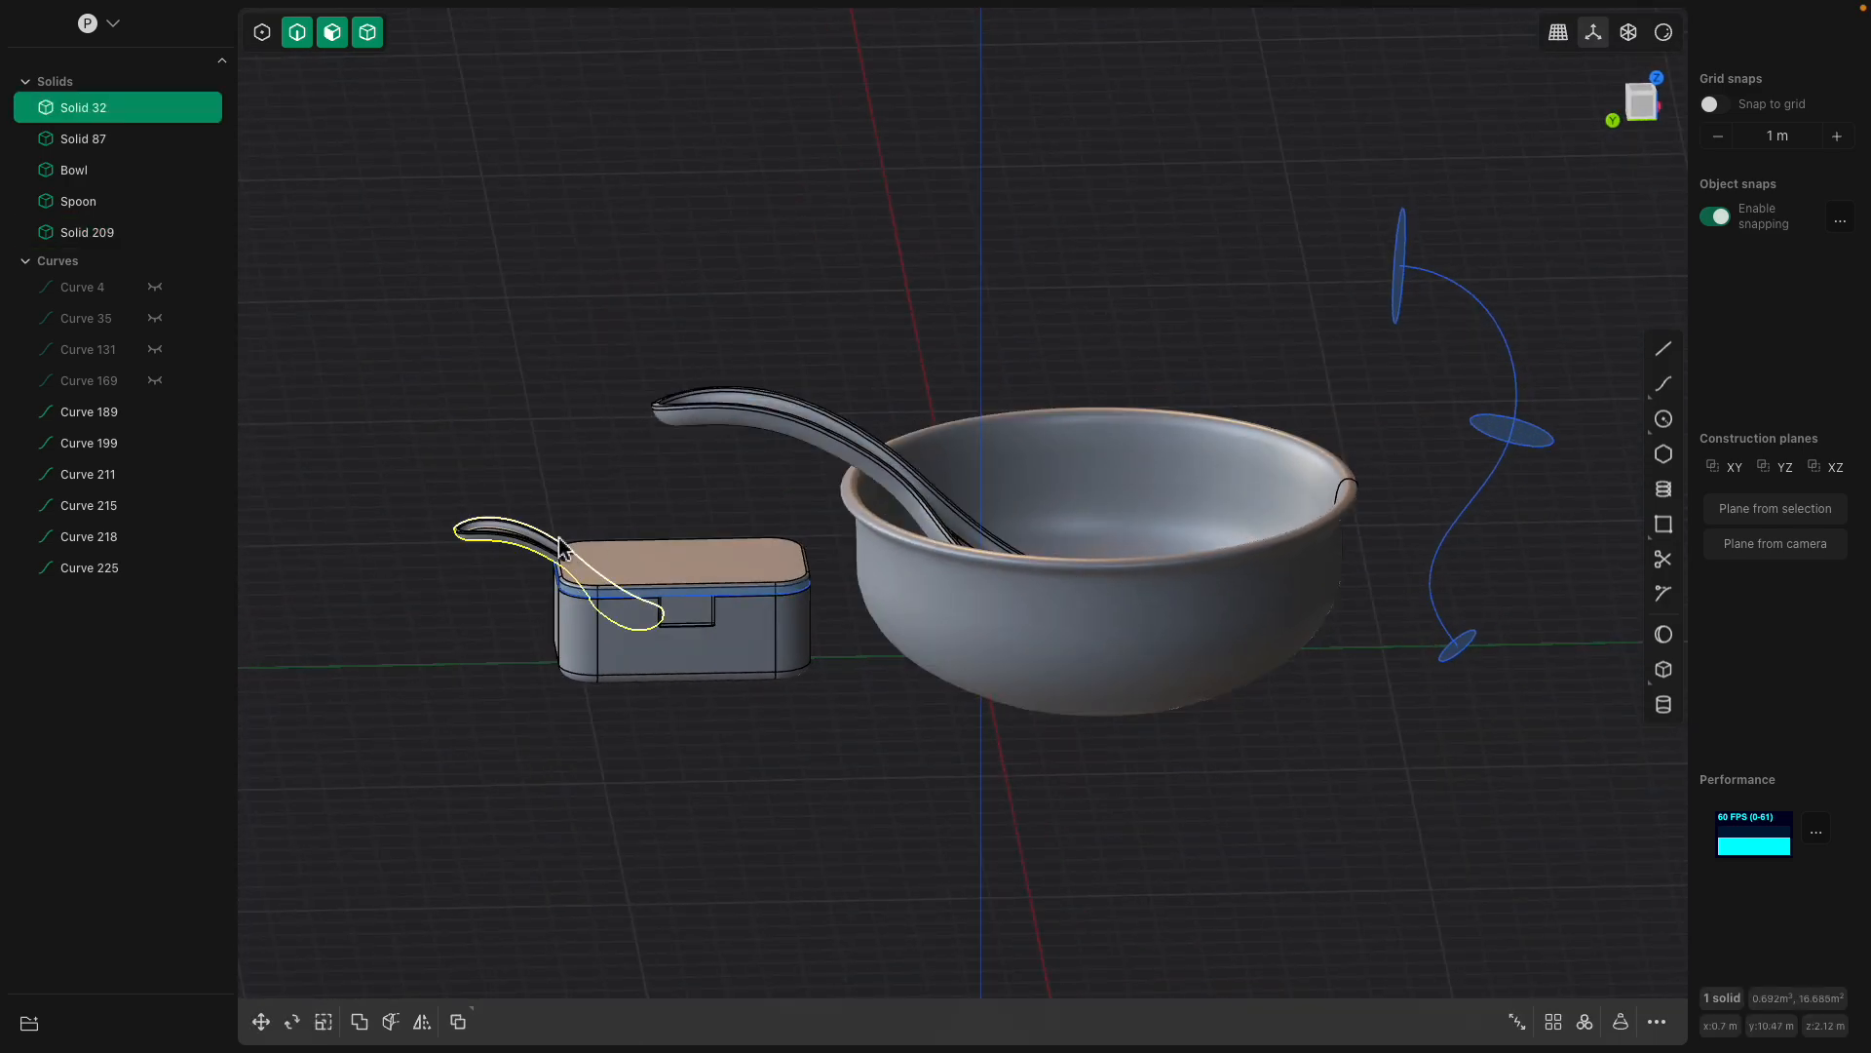
{"action": "middle_click_drag", "start_coordinate": [1111, 351], "coordinate": [1142, 407]}
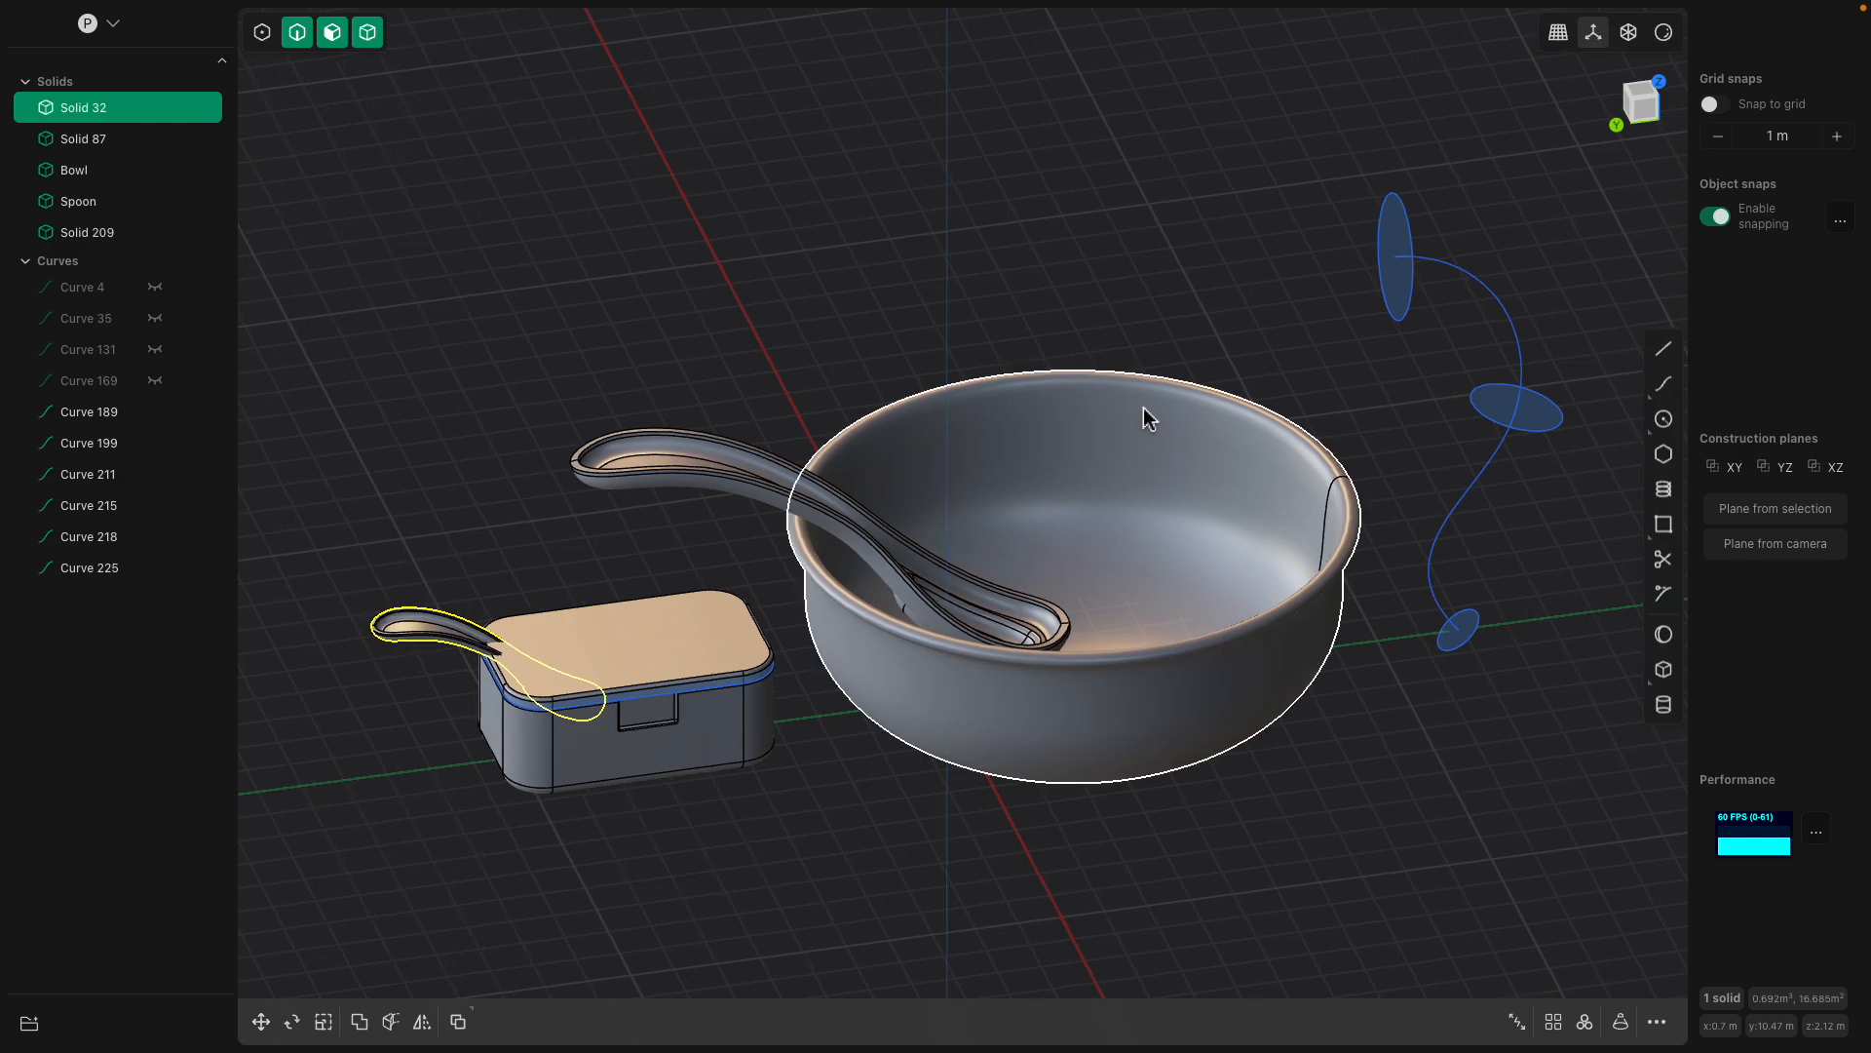